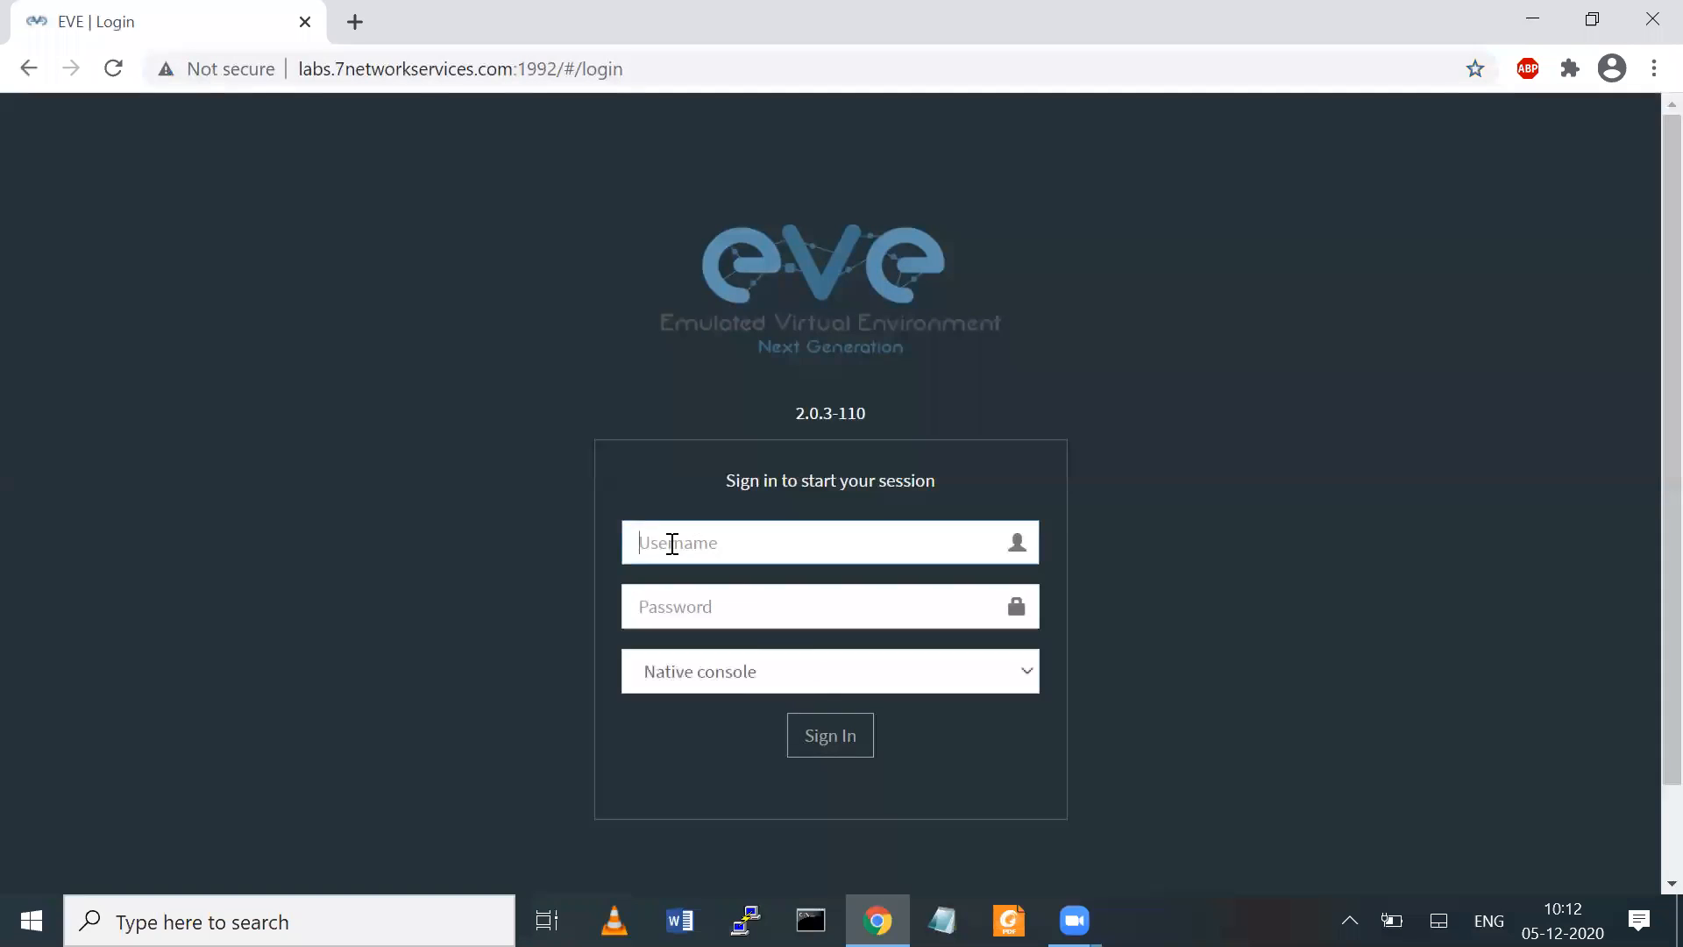
Sign in as admin, entering the account password and choosing the HTML5 console
{"action": "key", "text": "Tab"}
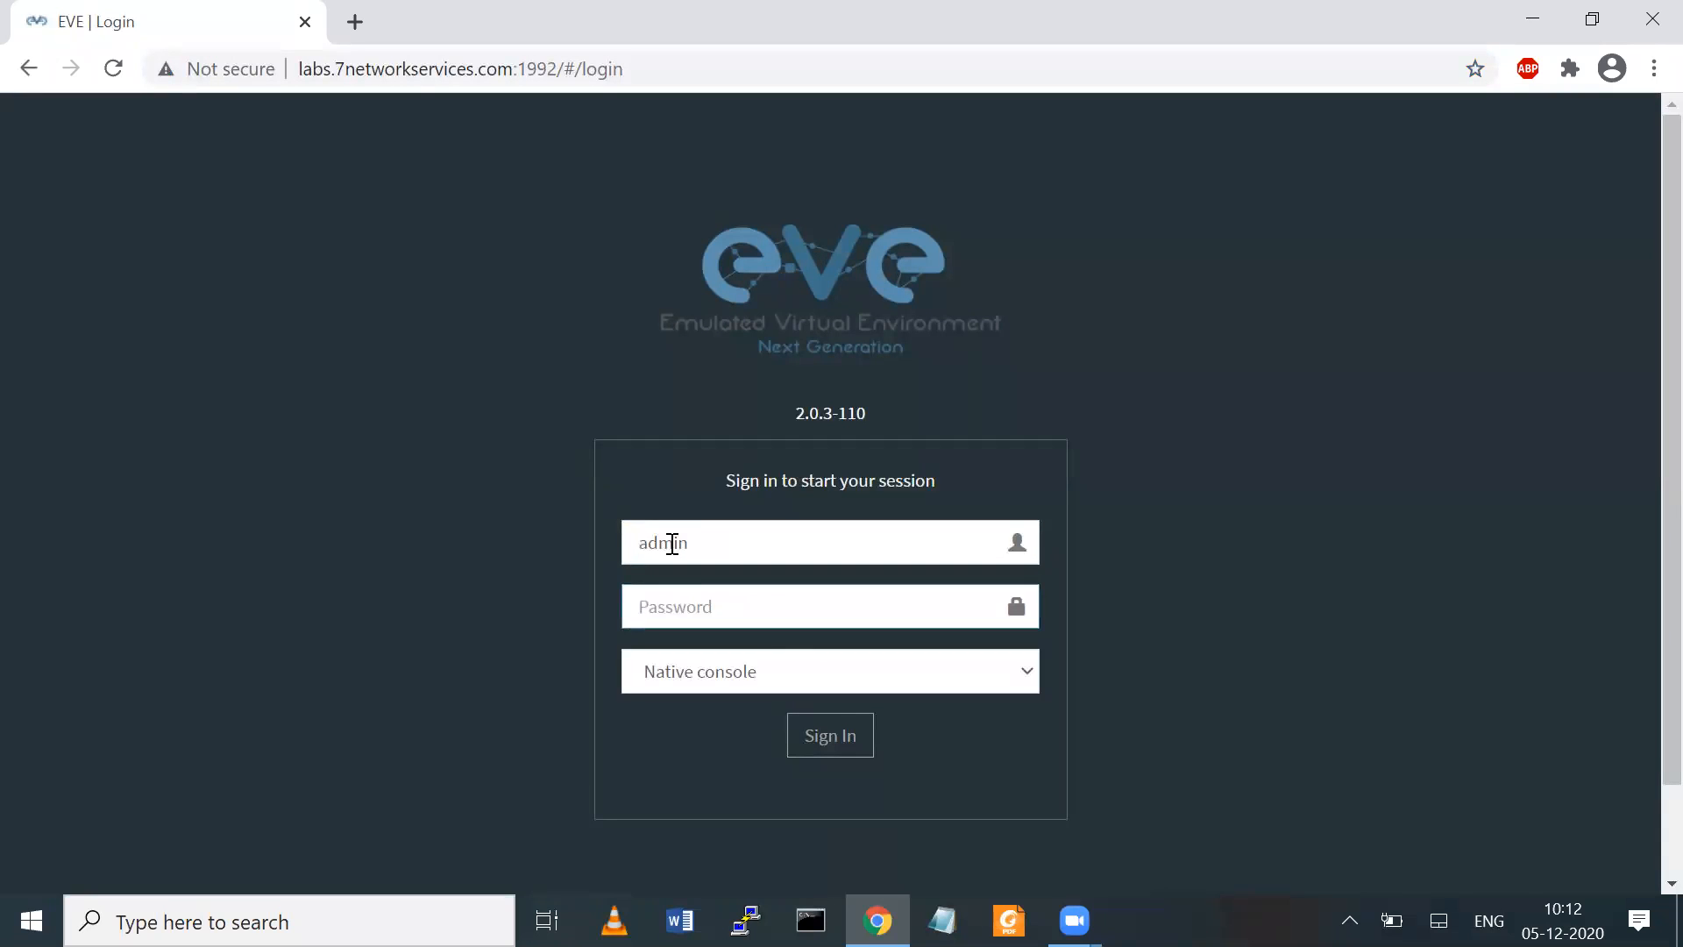
{"action": "type", "text": "e"}
{"action": "left_click", "coordinate": [719, 679]}
{"action": "left_click", "coordinate": [707, 739]}
{"action": "left_click", "coordinate": [802, 734]}
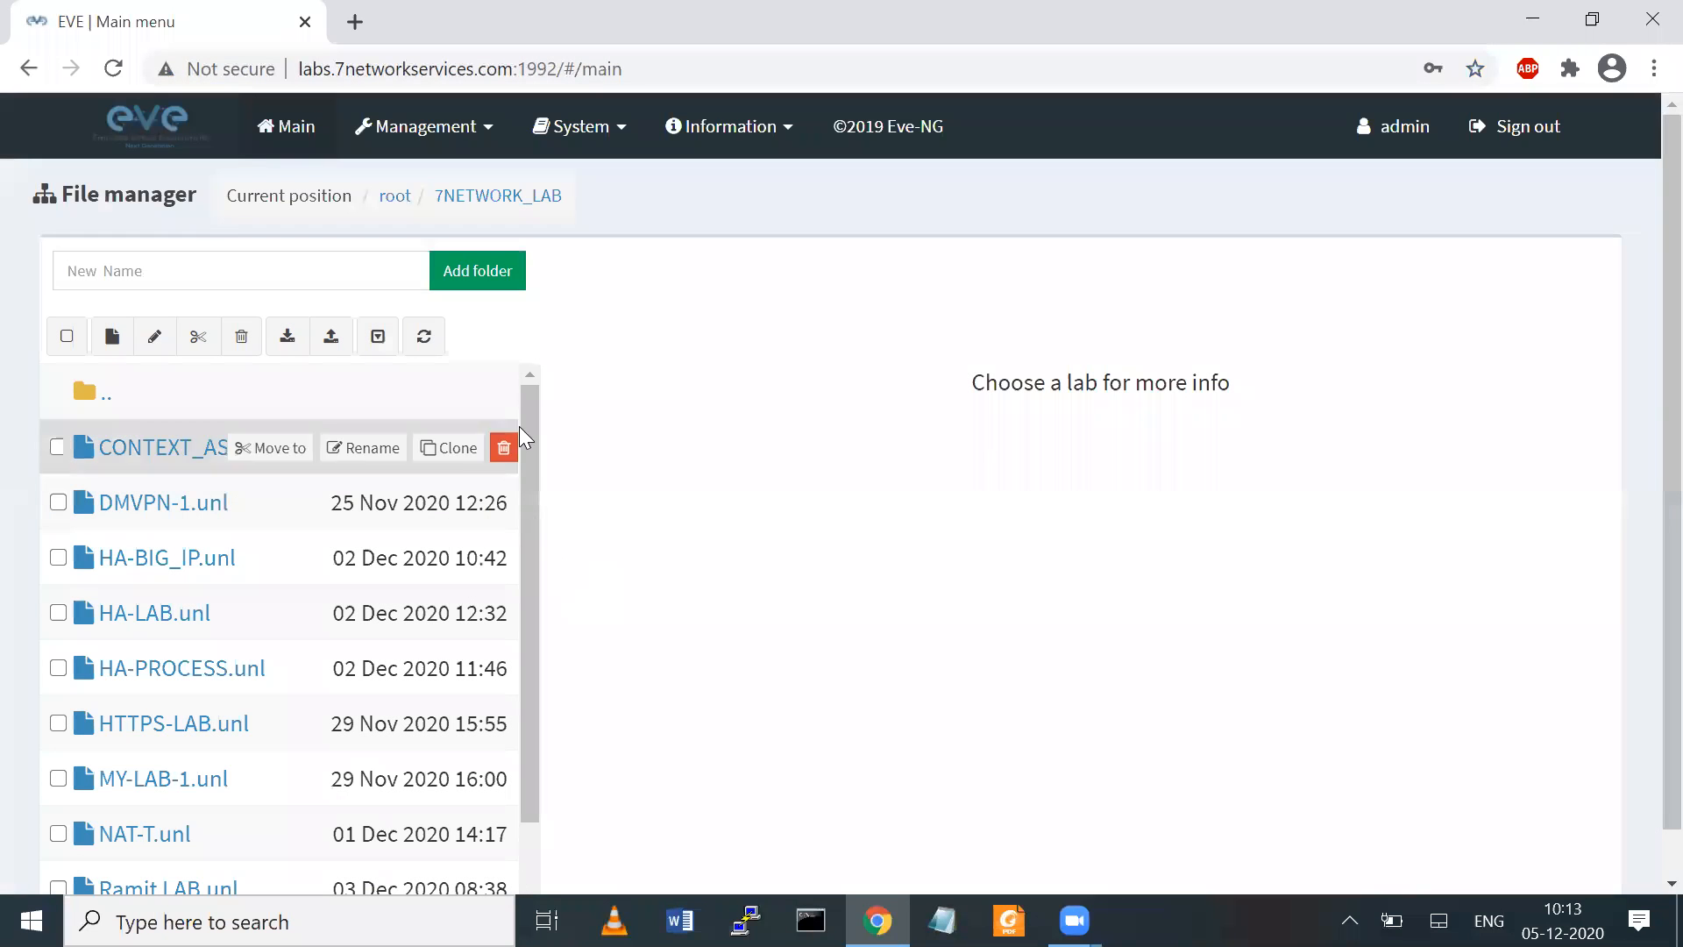
Examine the topology previews of the existing labs in the 7NETWORK_LAB folder, including HTTPS-LAB, HA-LAB, HA-BIG_IP and DMVPN-1
{"action": "mouse_move", "coordinate": [526, 412]}
{"action": "left_mouse_down"}
{"action": "mouse_move", "coordinate": [516, 738]}
{"action": "mouse_move", "coordinate": [534, 404]}
{"action": "left_mouse_up"}
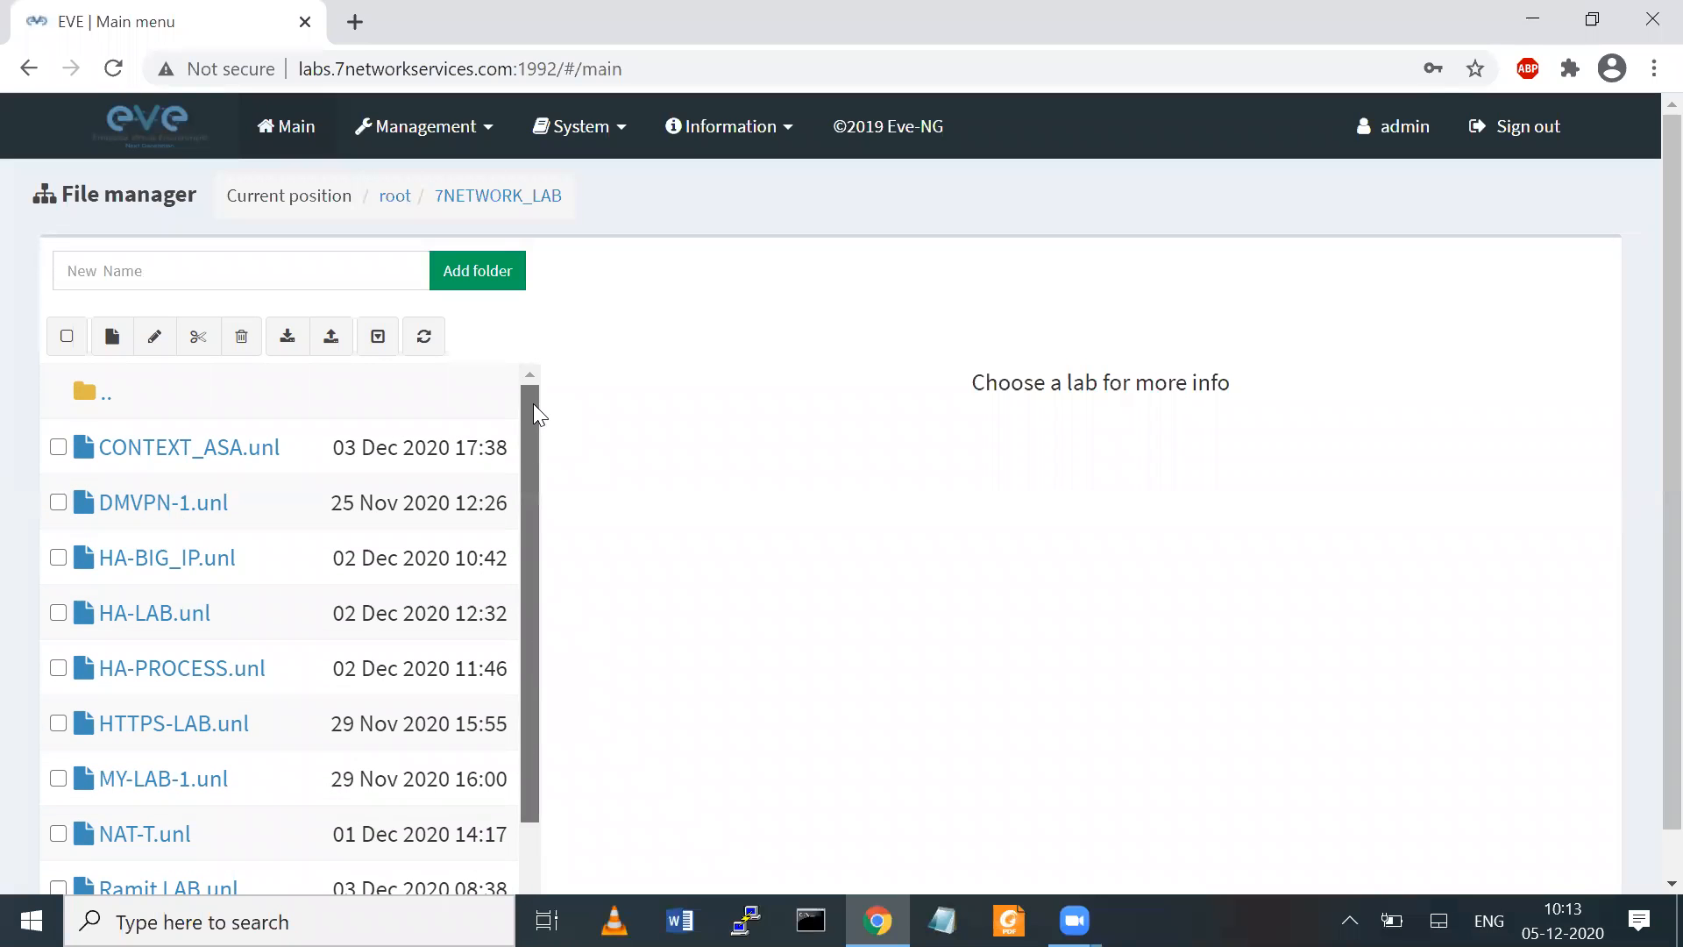
{"action": "scroll", "coordinate": [1642, 526], "scroll_direction": "down", "scroll_amount": 1}
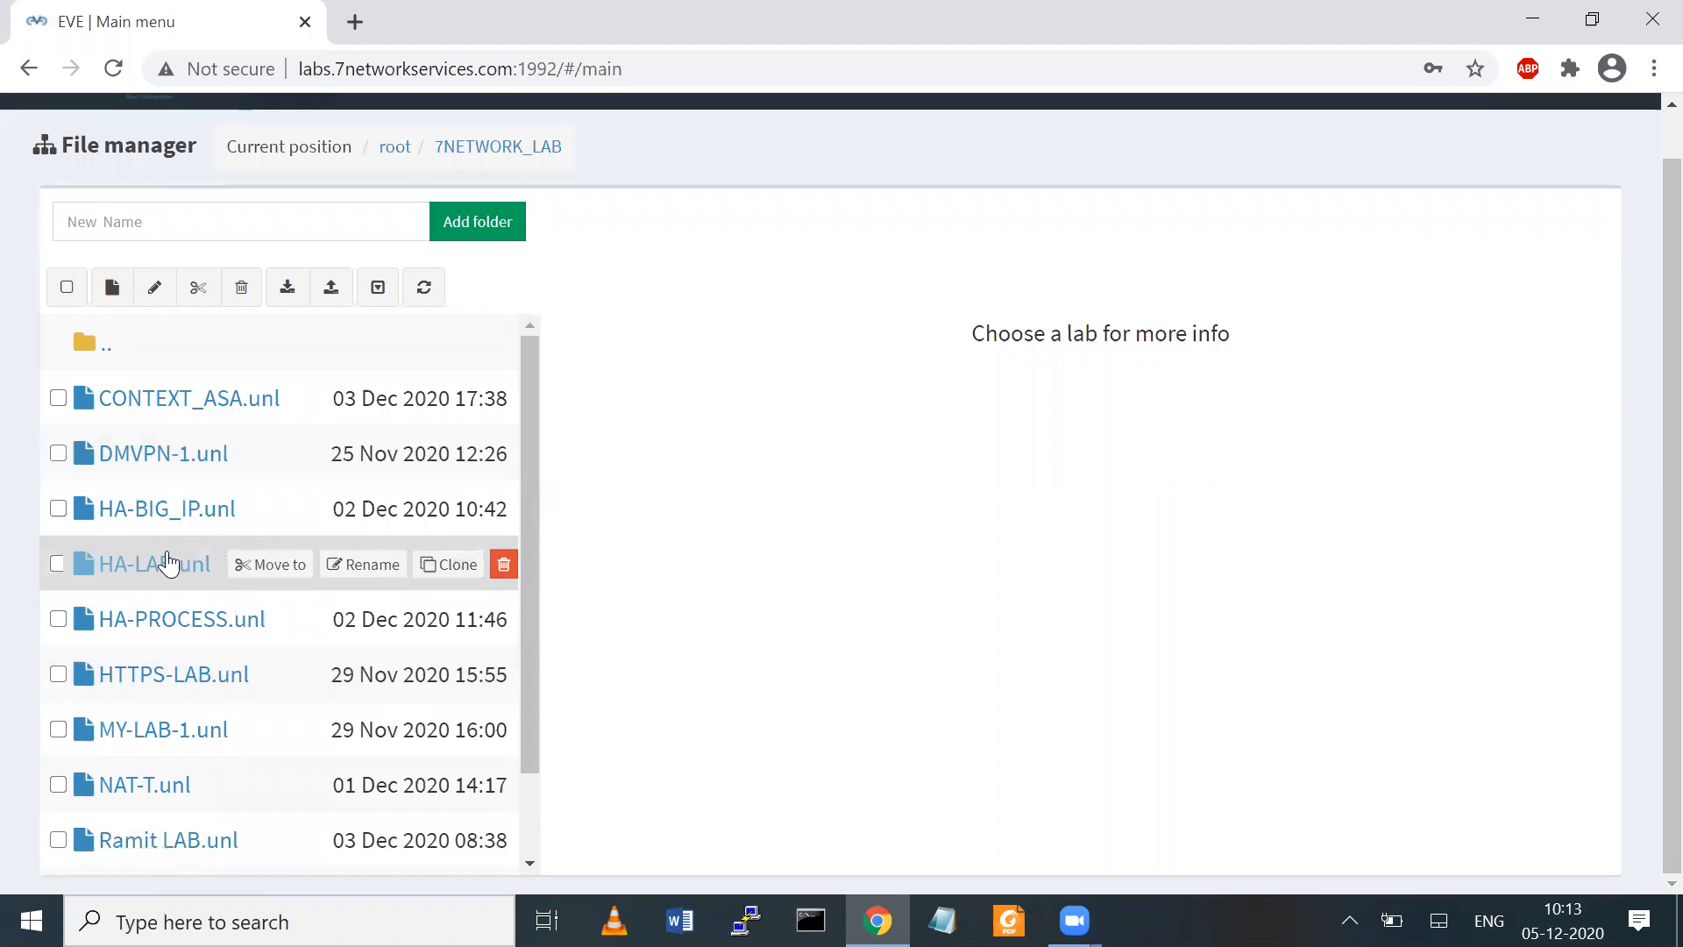
{"action": "left_click", "coordinate": [166, 673]}
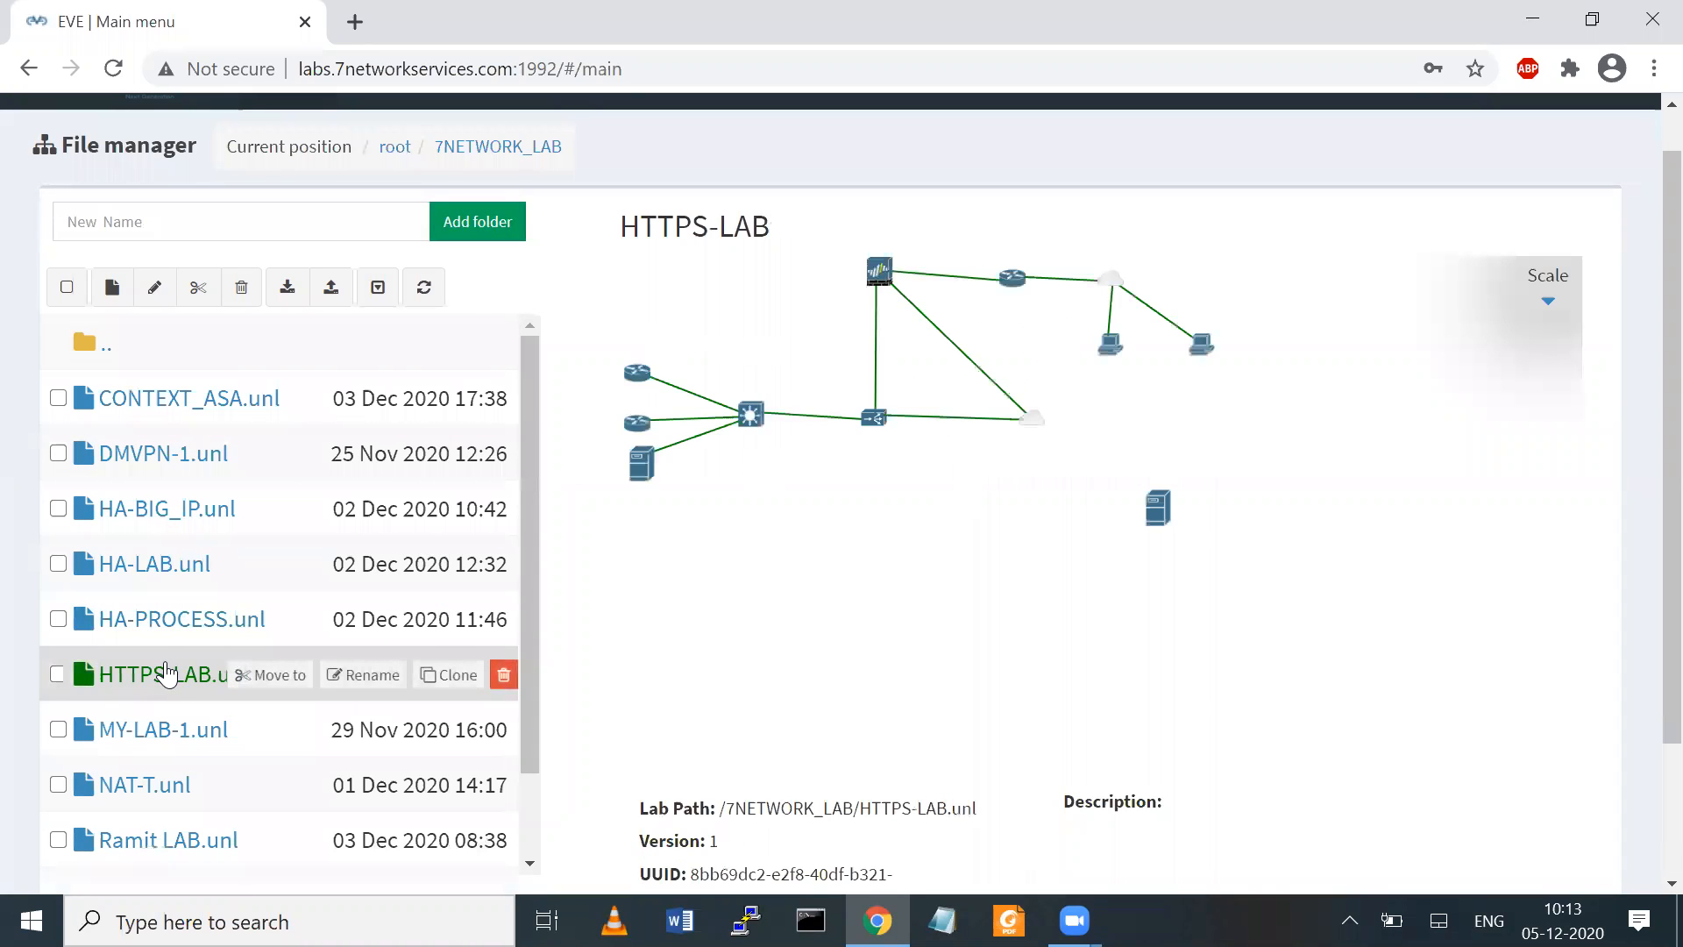
{"action": "left_click", "coordinate": [155, 619]}
{"action": "left_click", "coordinate": [143, 565]}
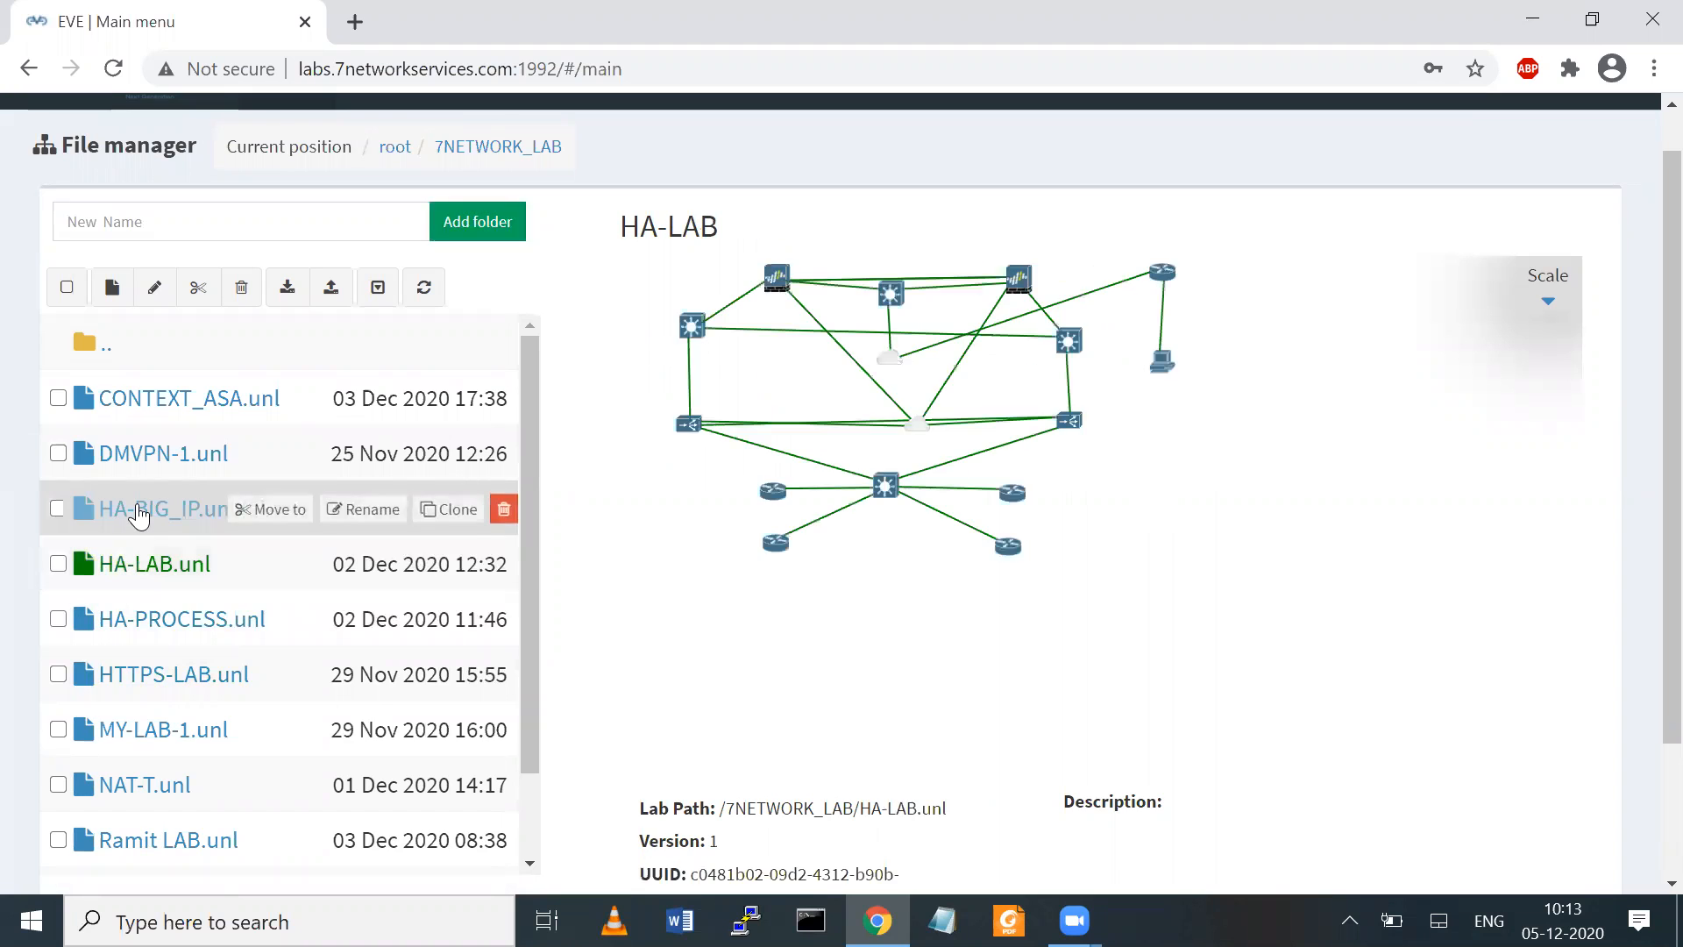
{"action": "left_click", "coordinate": [139, 516]}
{"action": "left_click", "coordinate": [146, 458]}
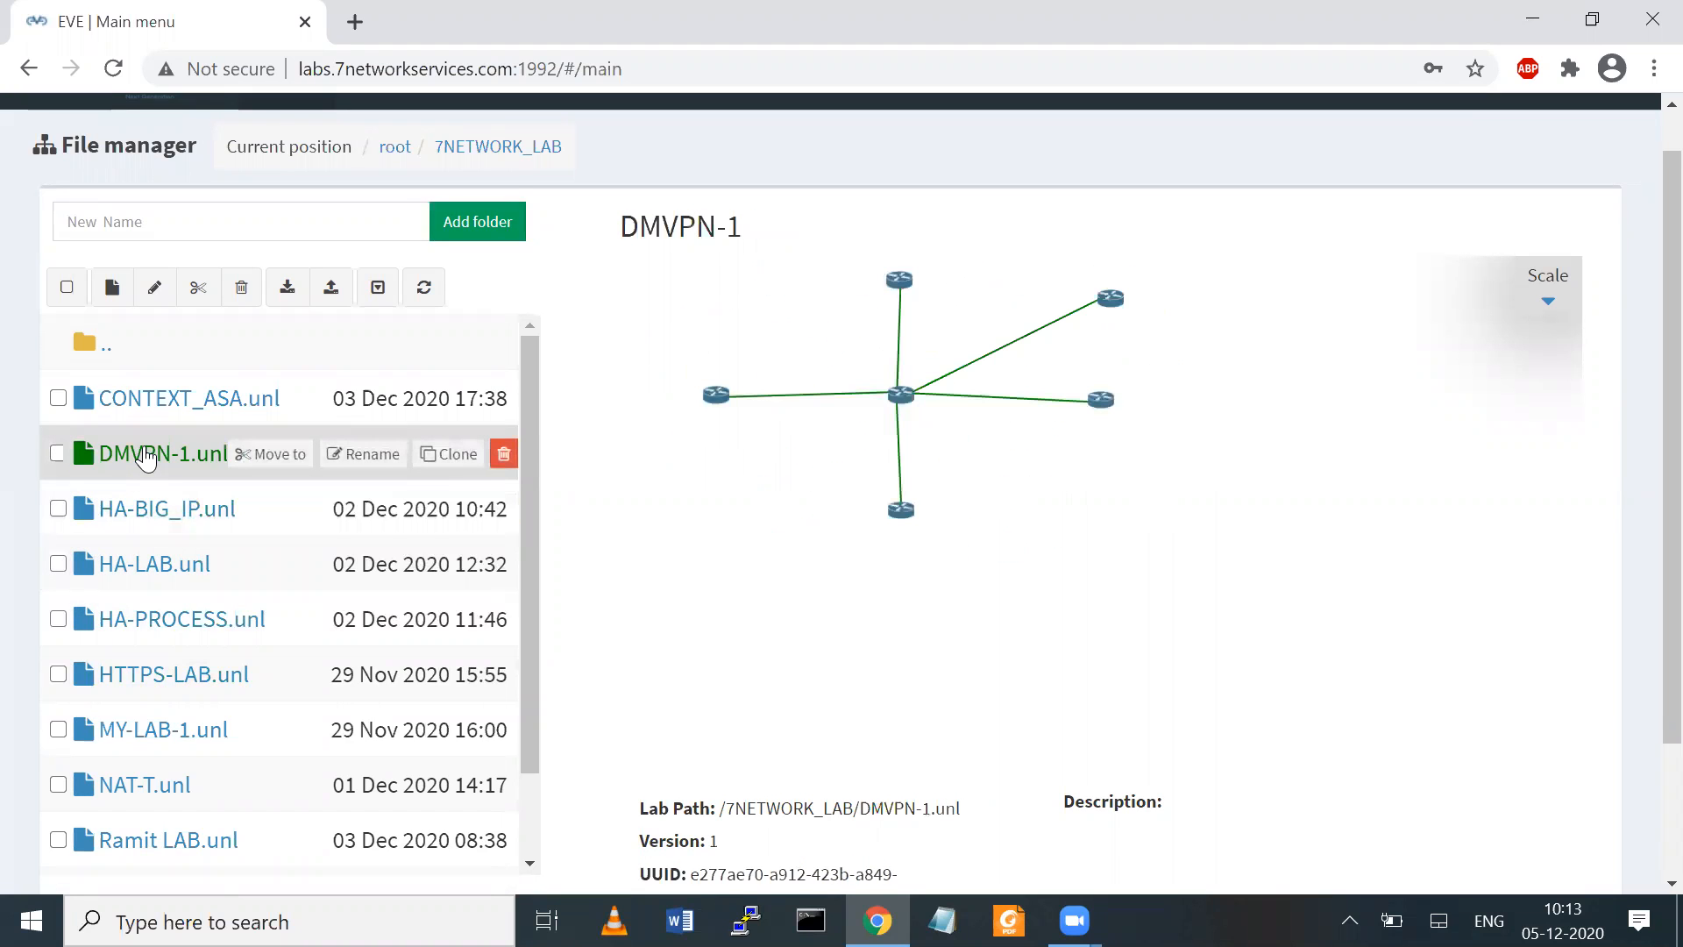
{"action": "left_click", "coordinate": [128, 516]}
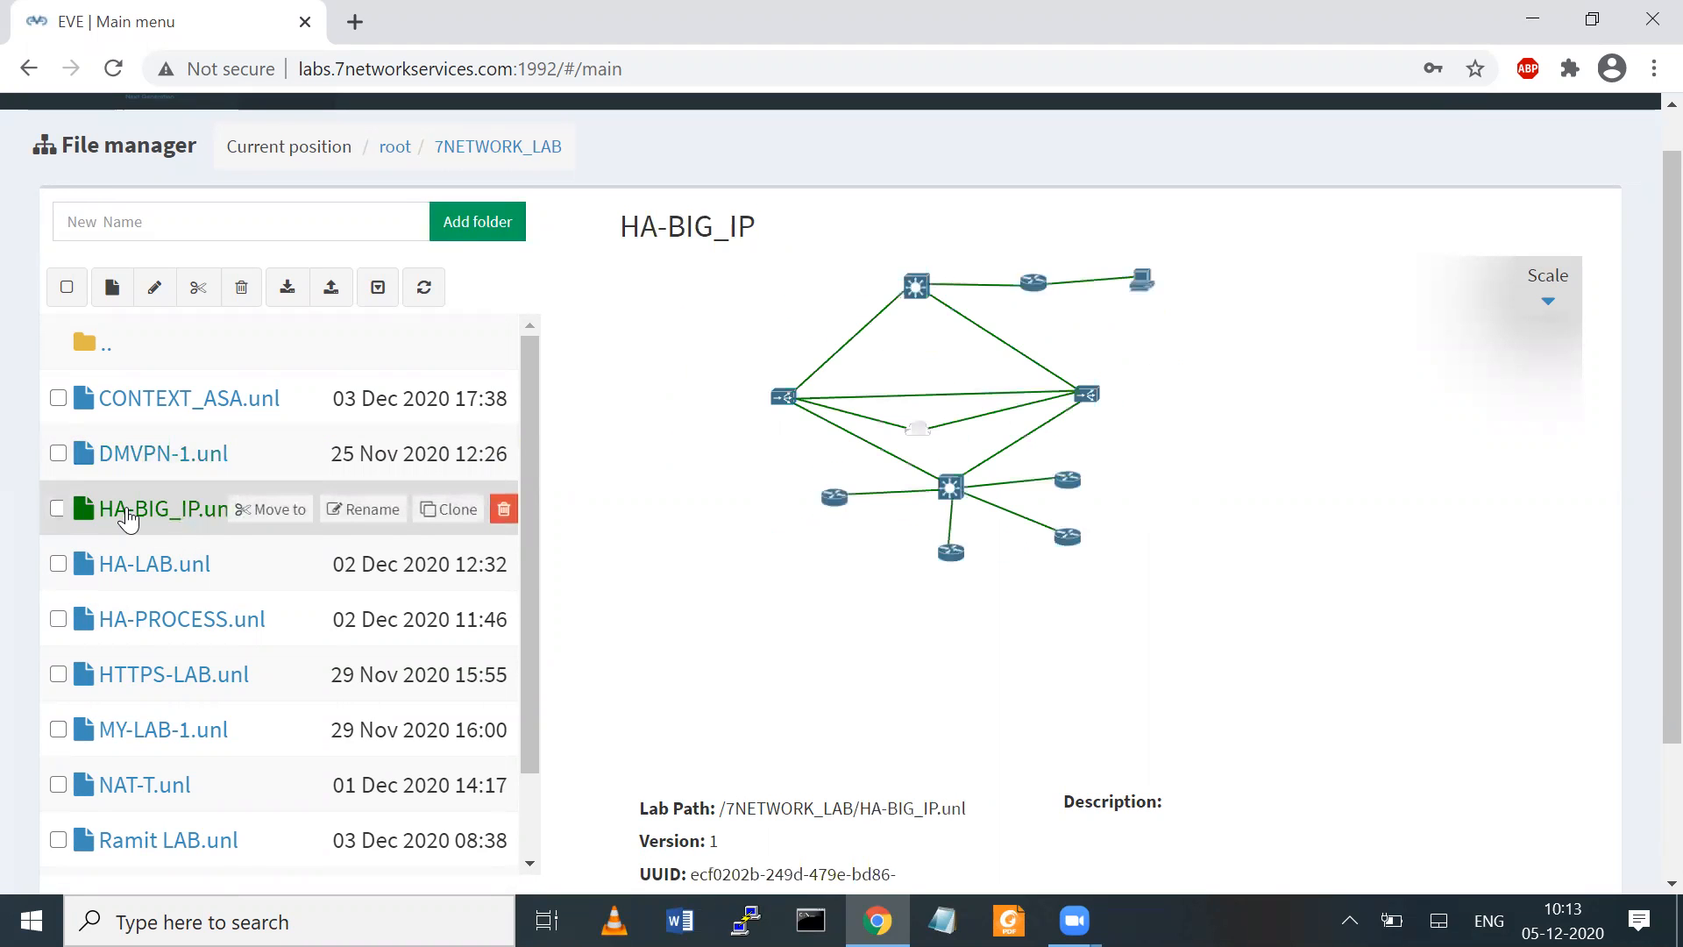
{"action": "left_click", "coordinate": [129, 472]}
{"action": "left_click", "coordinate": [133, 454]}
{"action": "left_click", "coordinate": [149, 379]}
{"action": "left_click", "coordinate": [57, 453]}
{"action": "left_click", "coordinate": [58, 398]}
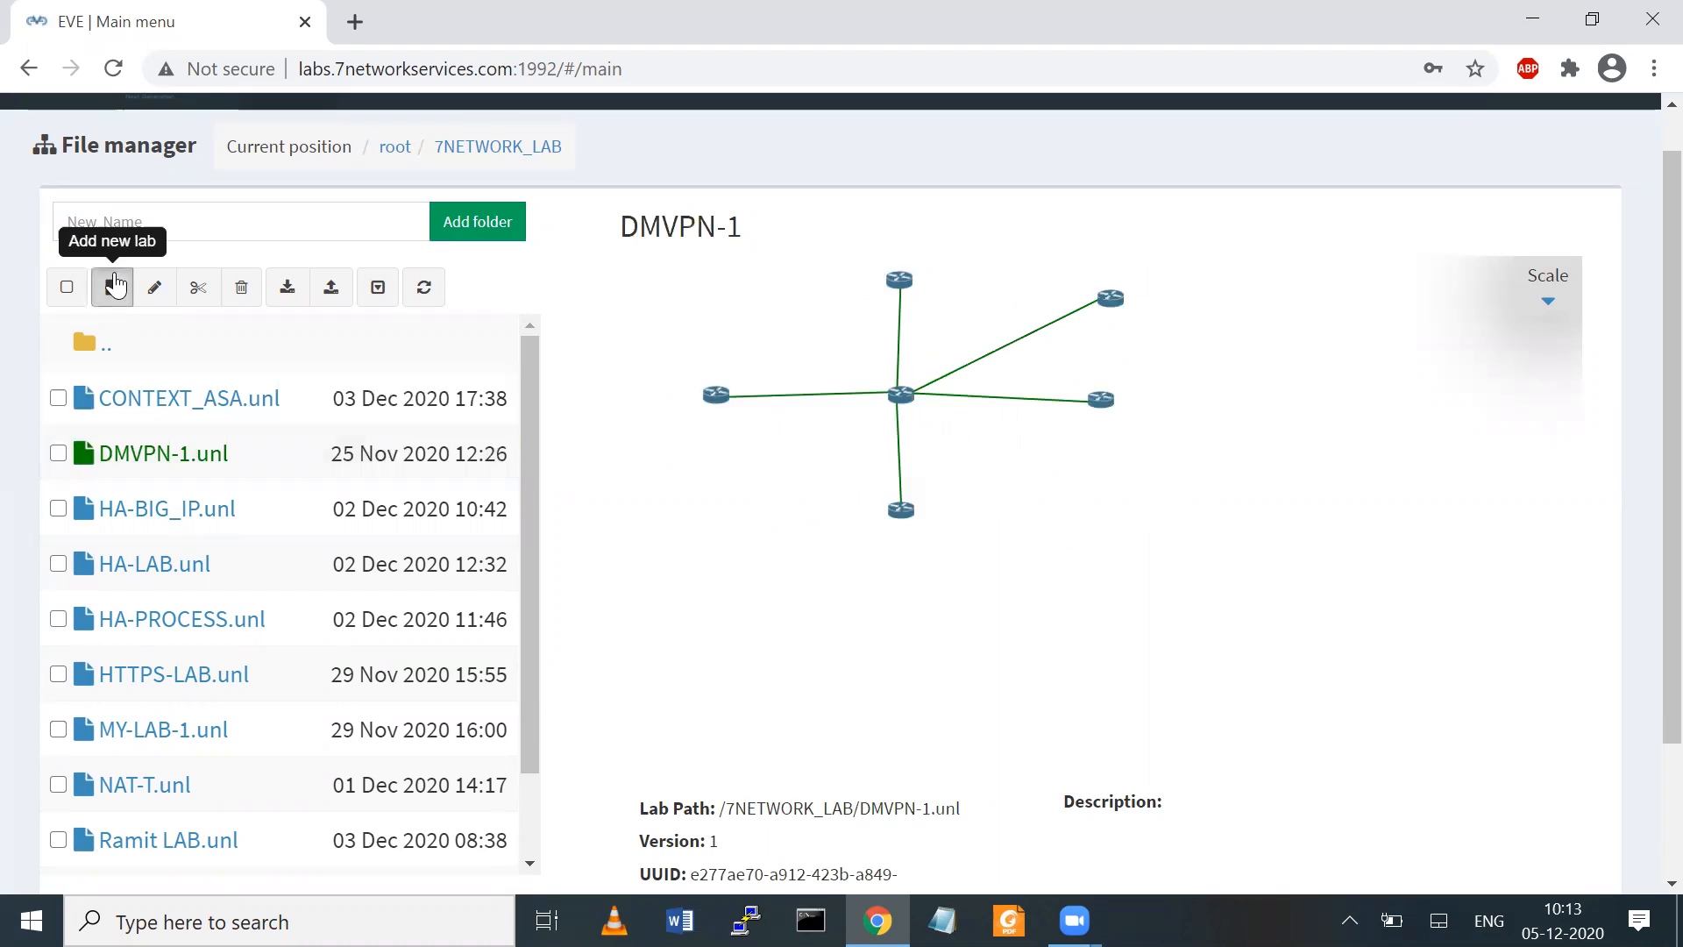
Create a new lab named lAB-SSL in the 7NETWORK_LAB folder
{"action": "left_click", "coordinate": [115, 283]}
{"action": "type", "text": "l"}
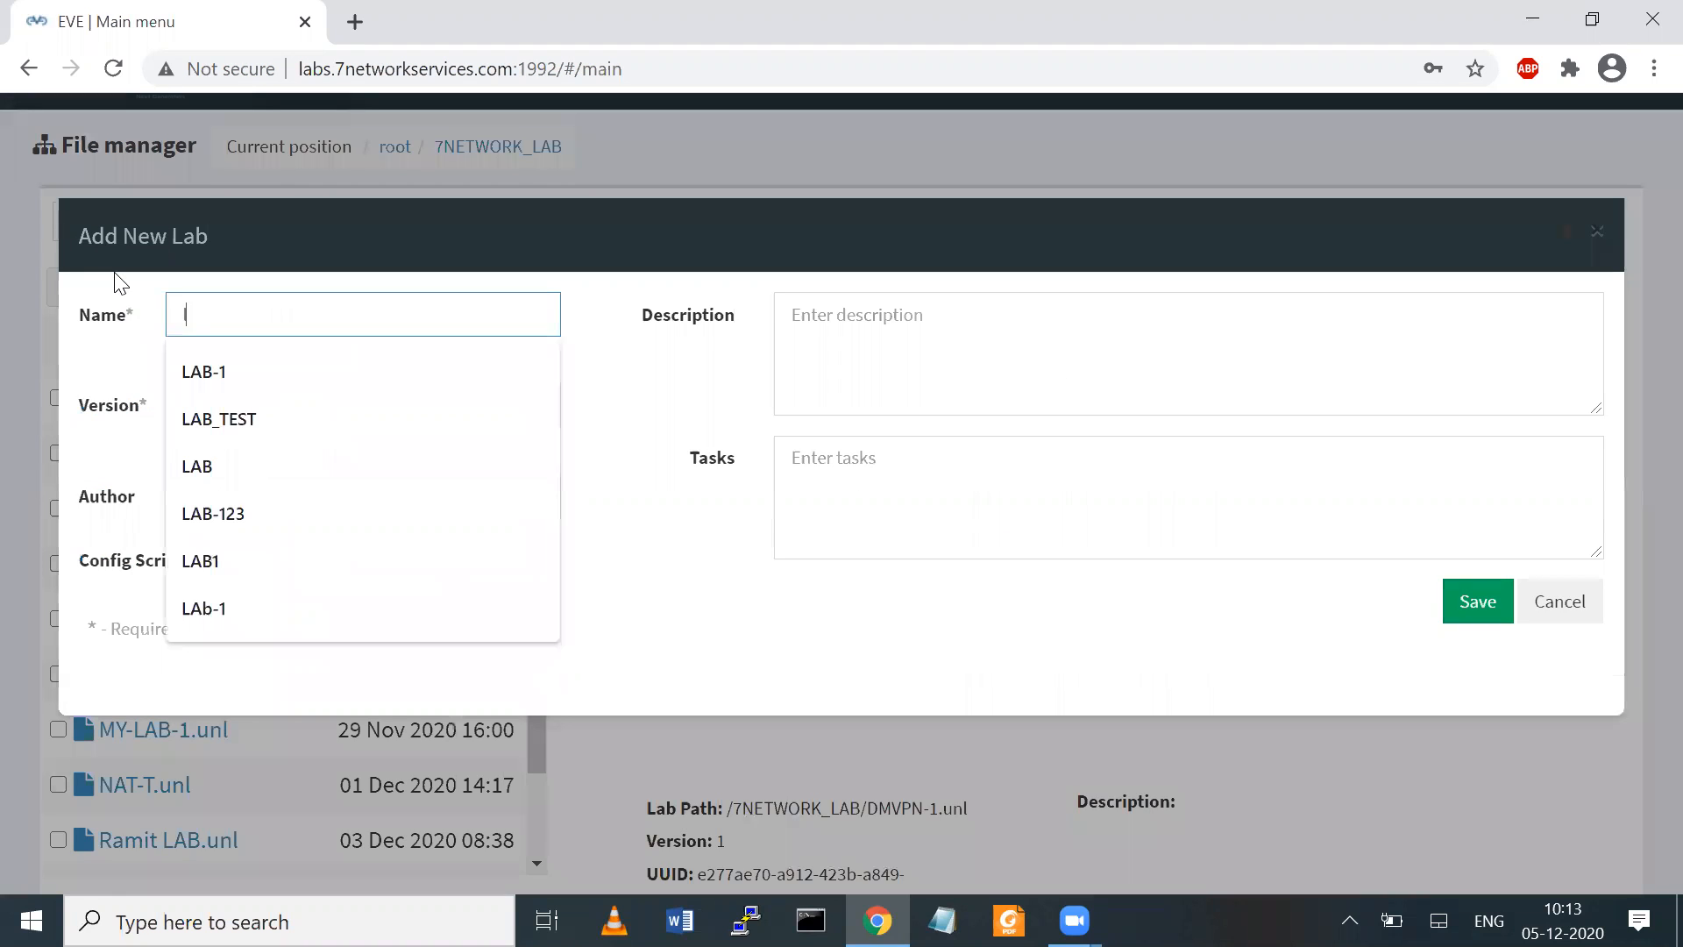
{"action": "type", "text": "AB-SS"}
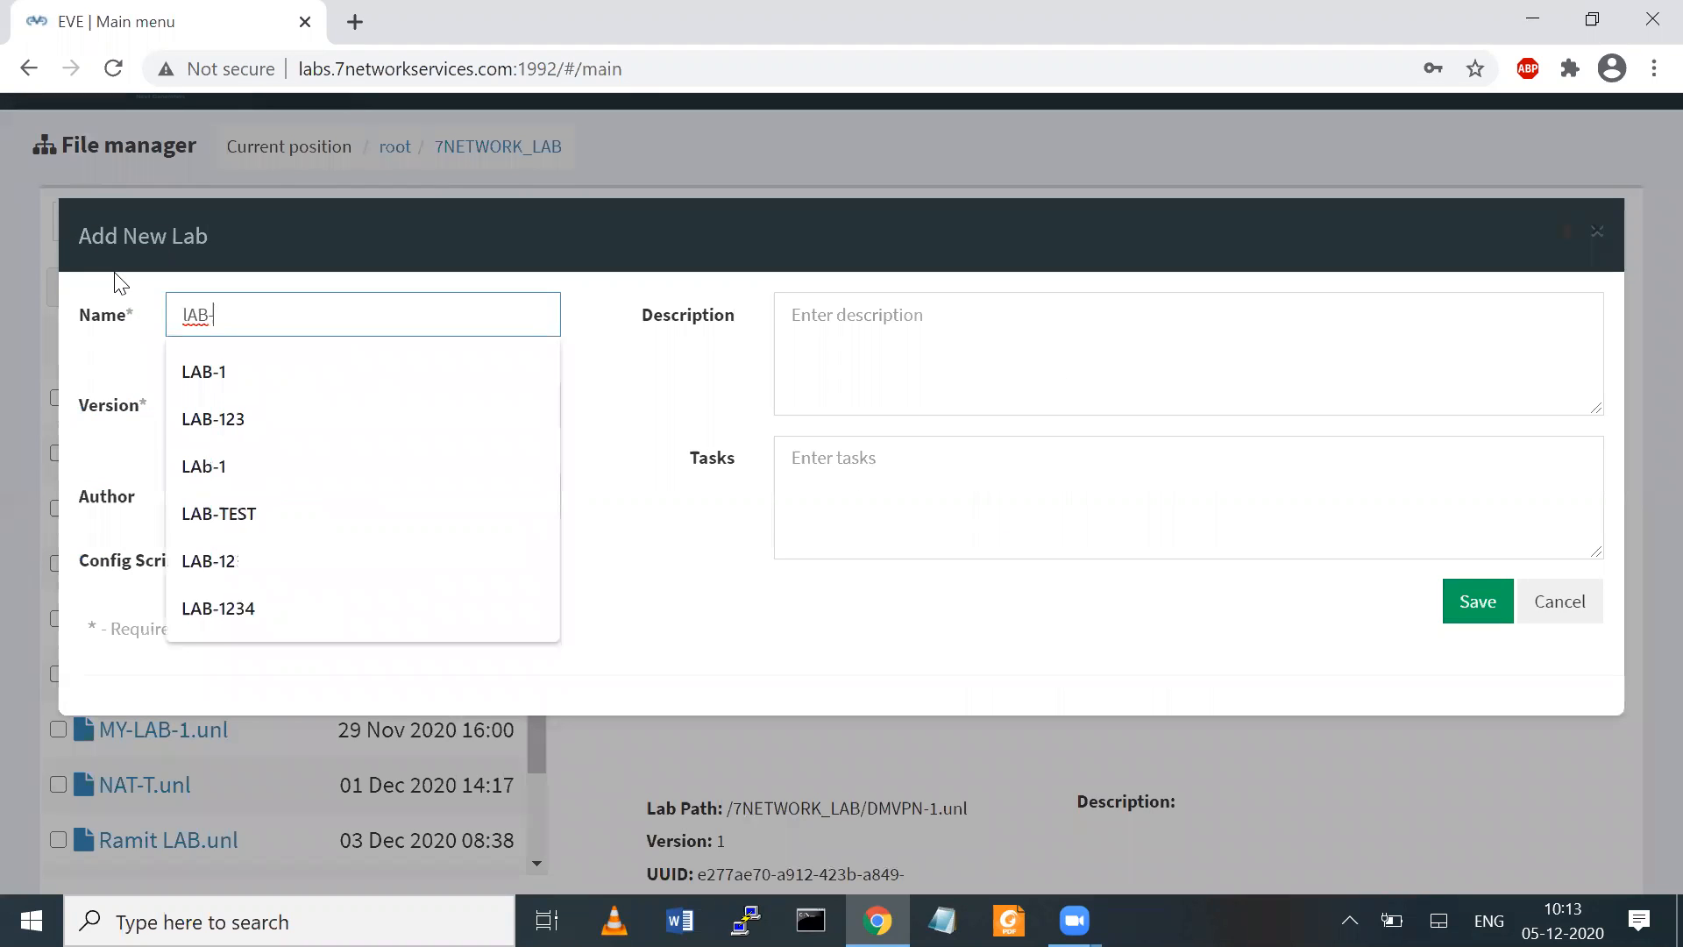
{"action": "left_click", "coordinate": [1447, 603]}
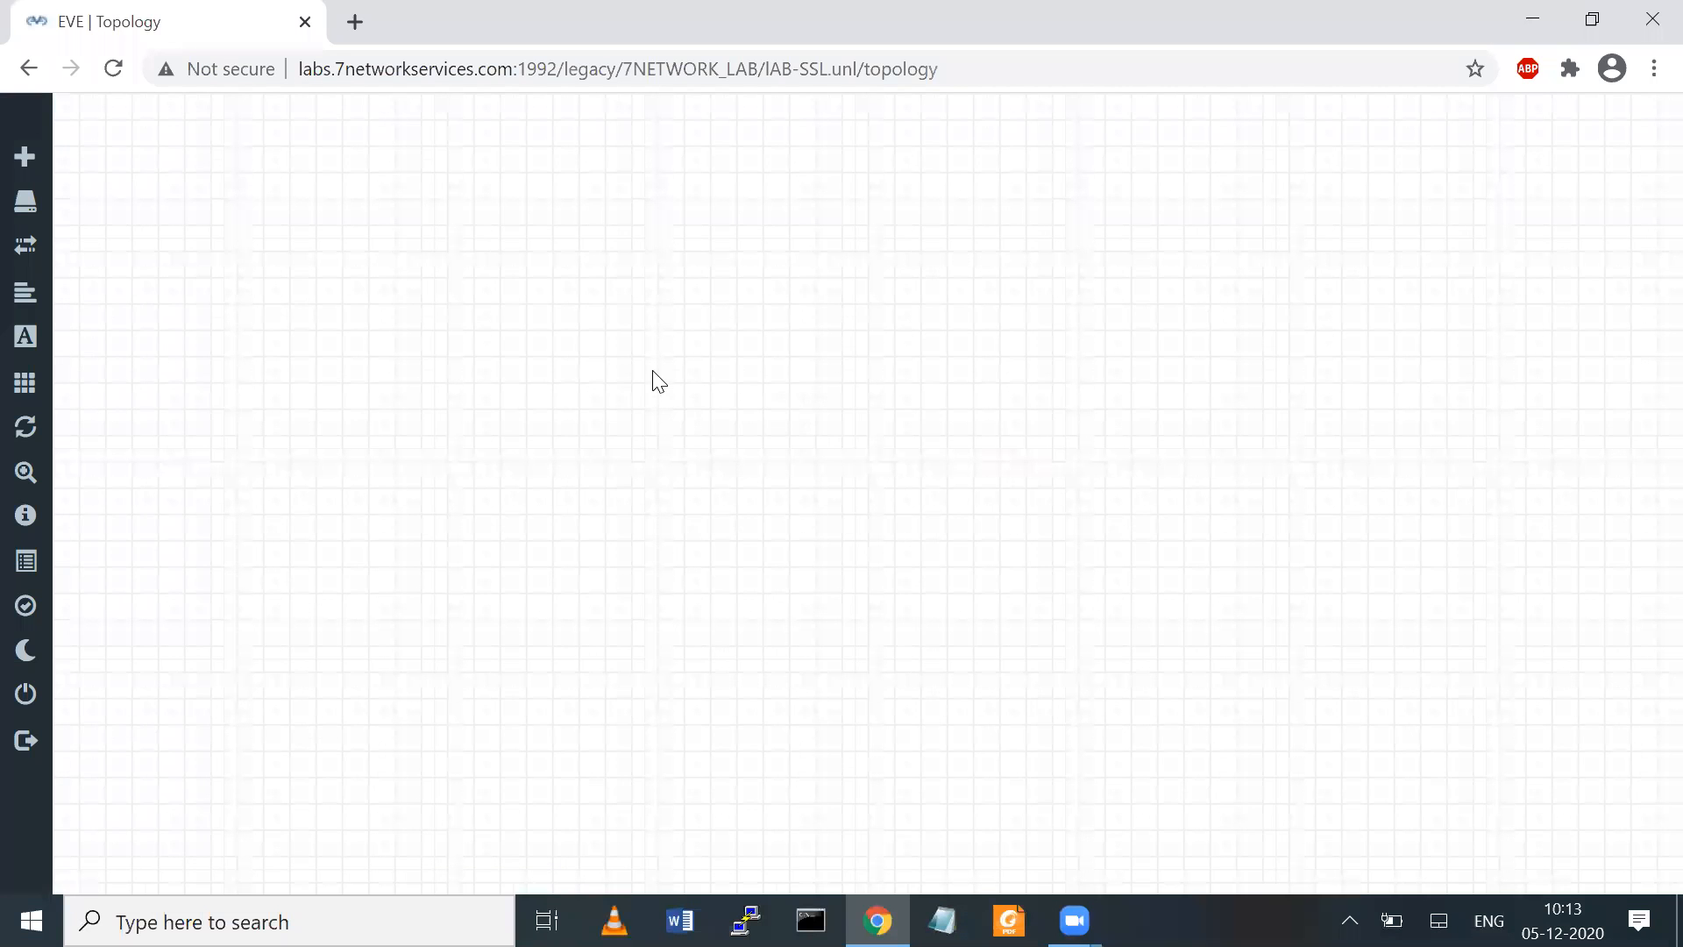
Add one Palo Alto node to the topology using the paloalto-9.0.1 image
{"action": "right_click", "coordinate": [655, 376]}
{"action": "left_click", "coordinate": [712, 433]}
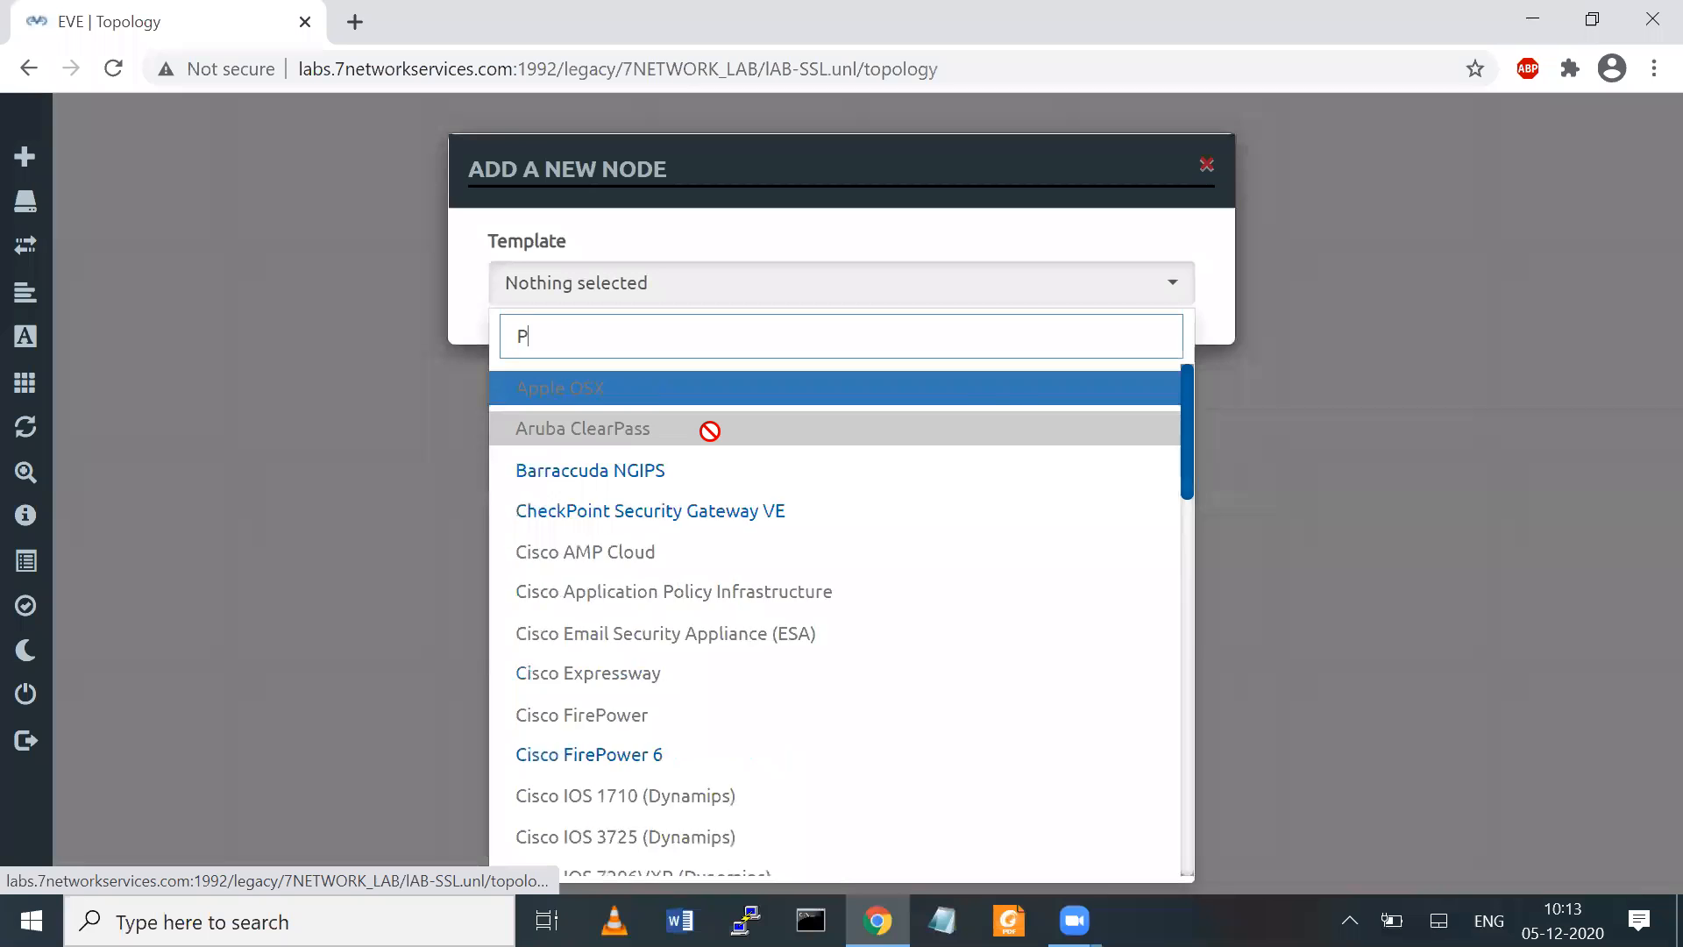
{"action": "type", "text": "Pal"}
{"action": "key", "text": "Return"}
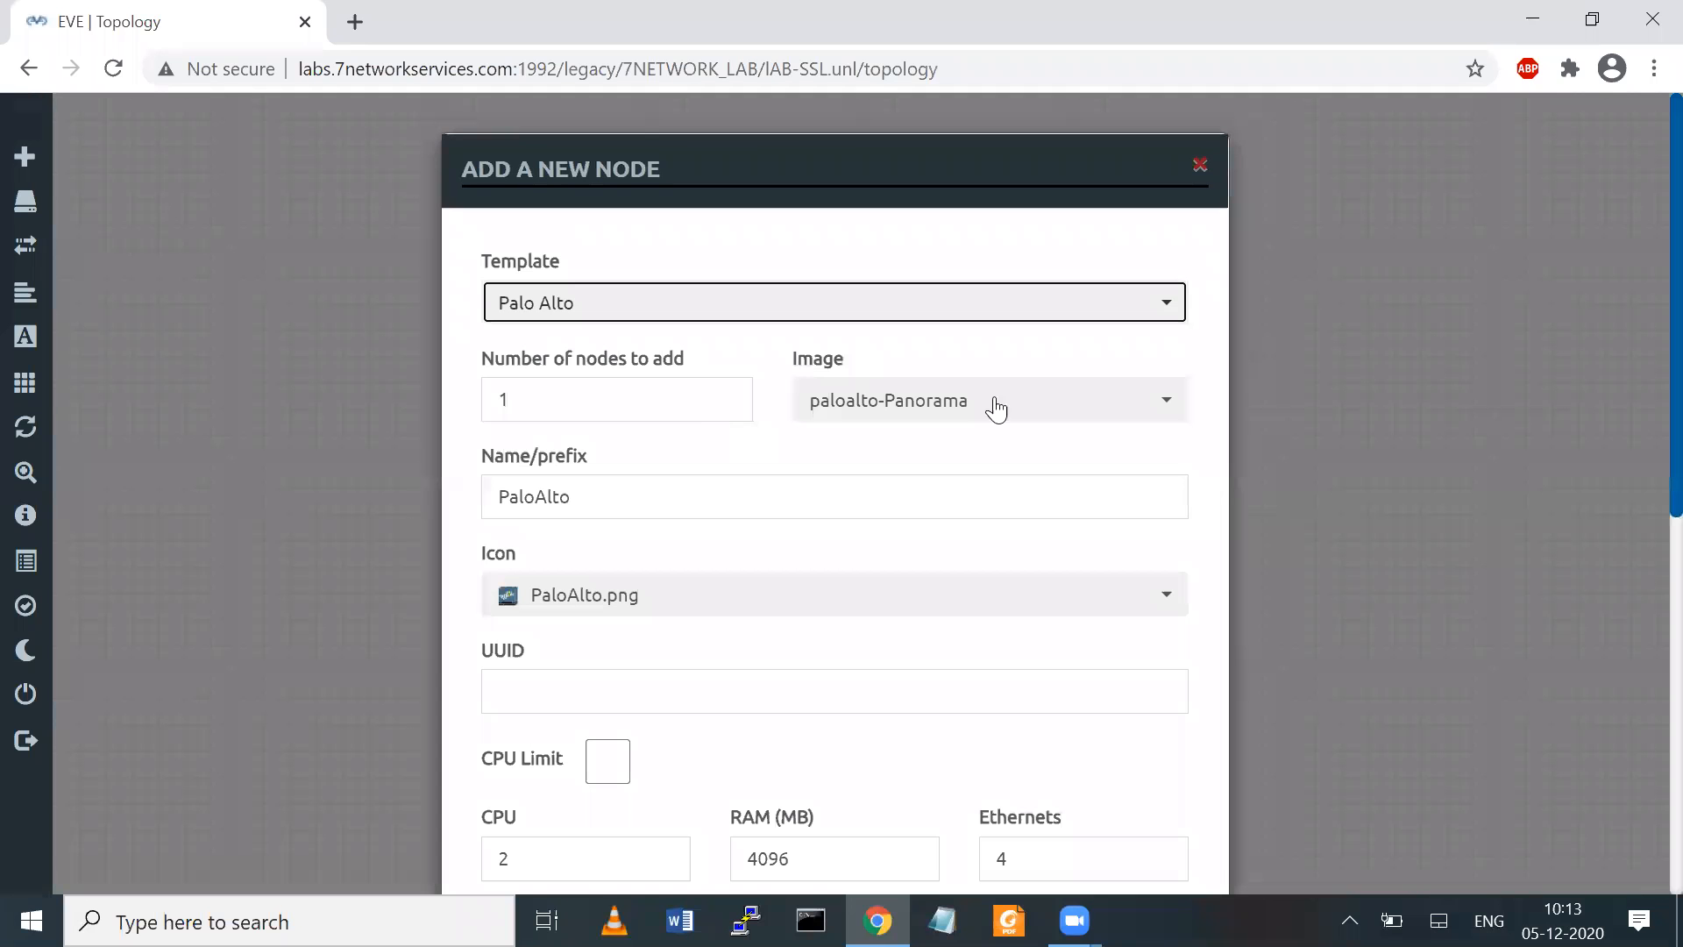
{"action": "left_click", "coordinate": [961, 414]}
{"action": "left_click", "coordinate": [937, 488]}
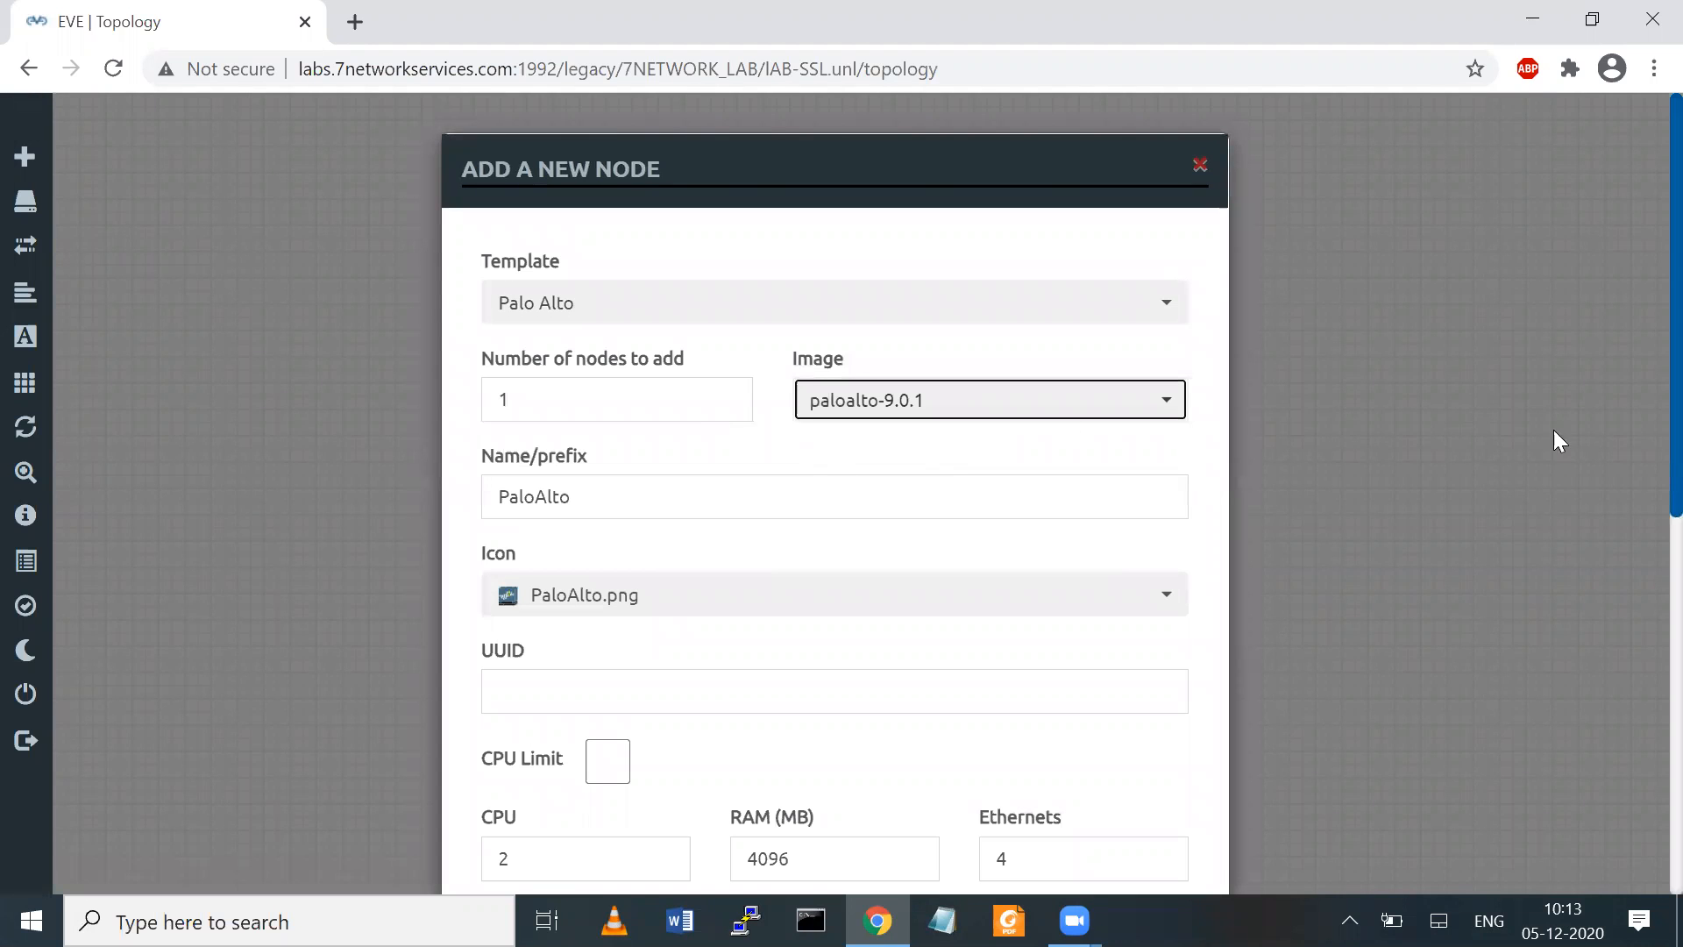
{"action": "scroll", "coordinate": [1643, 812], "scroll_direction": "down", "scroll_amount": 8}
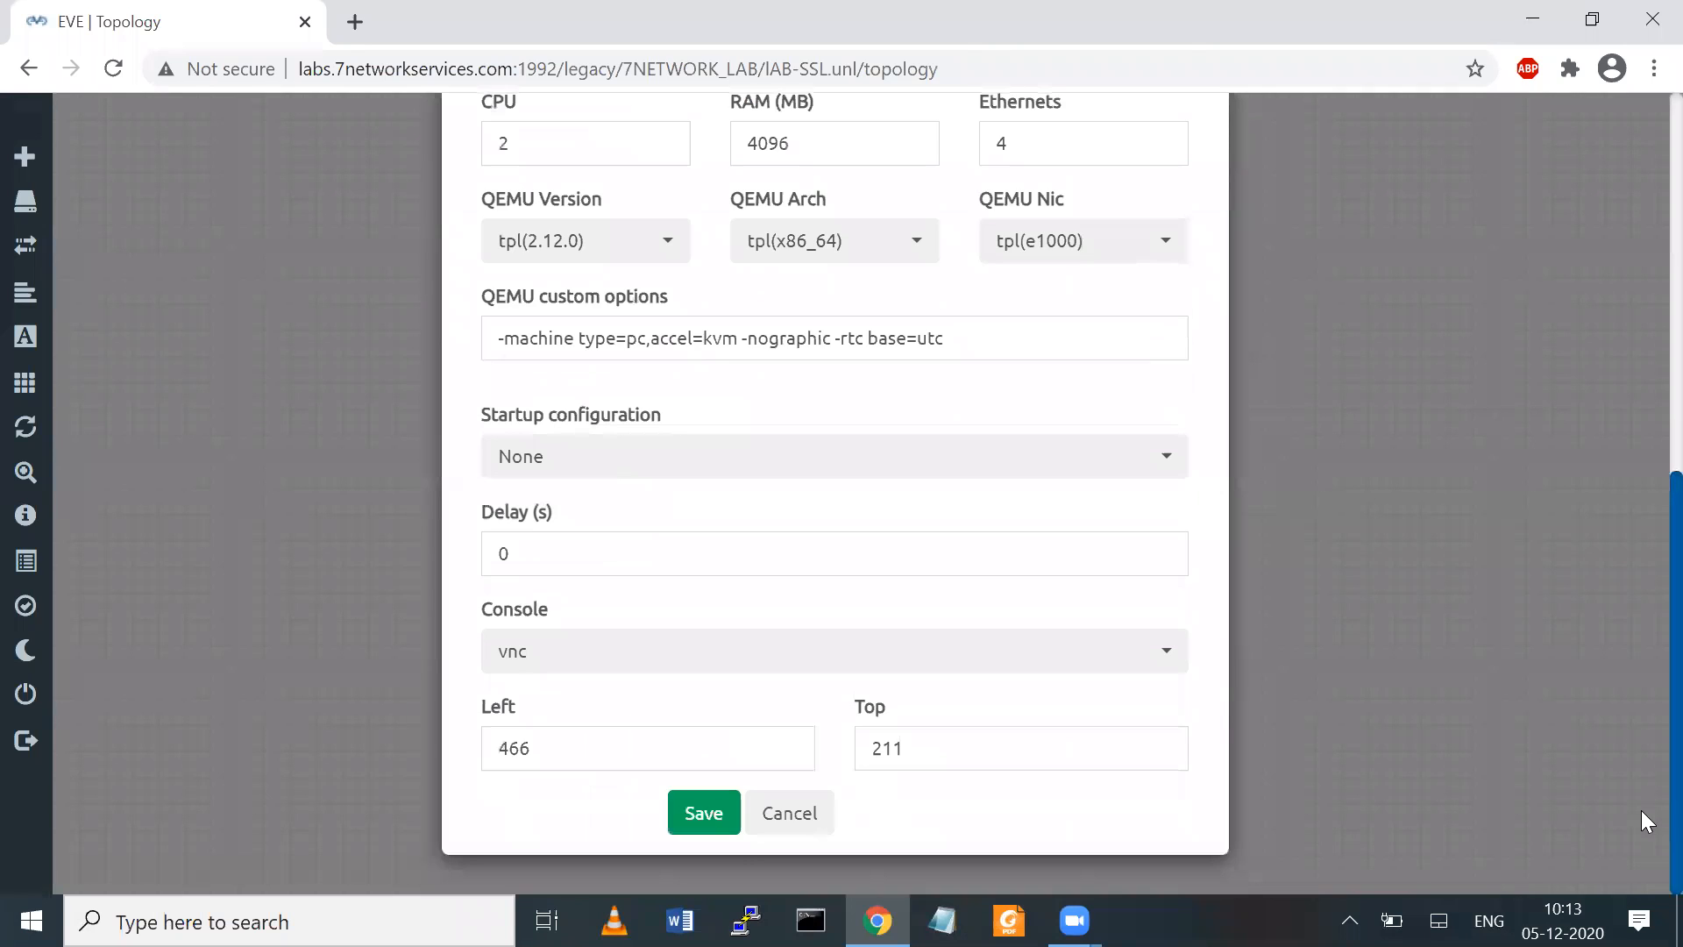
{"action": "left_click", "coordinate": [707, 812]}
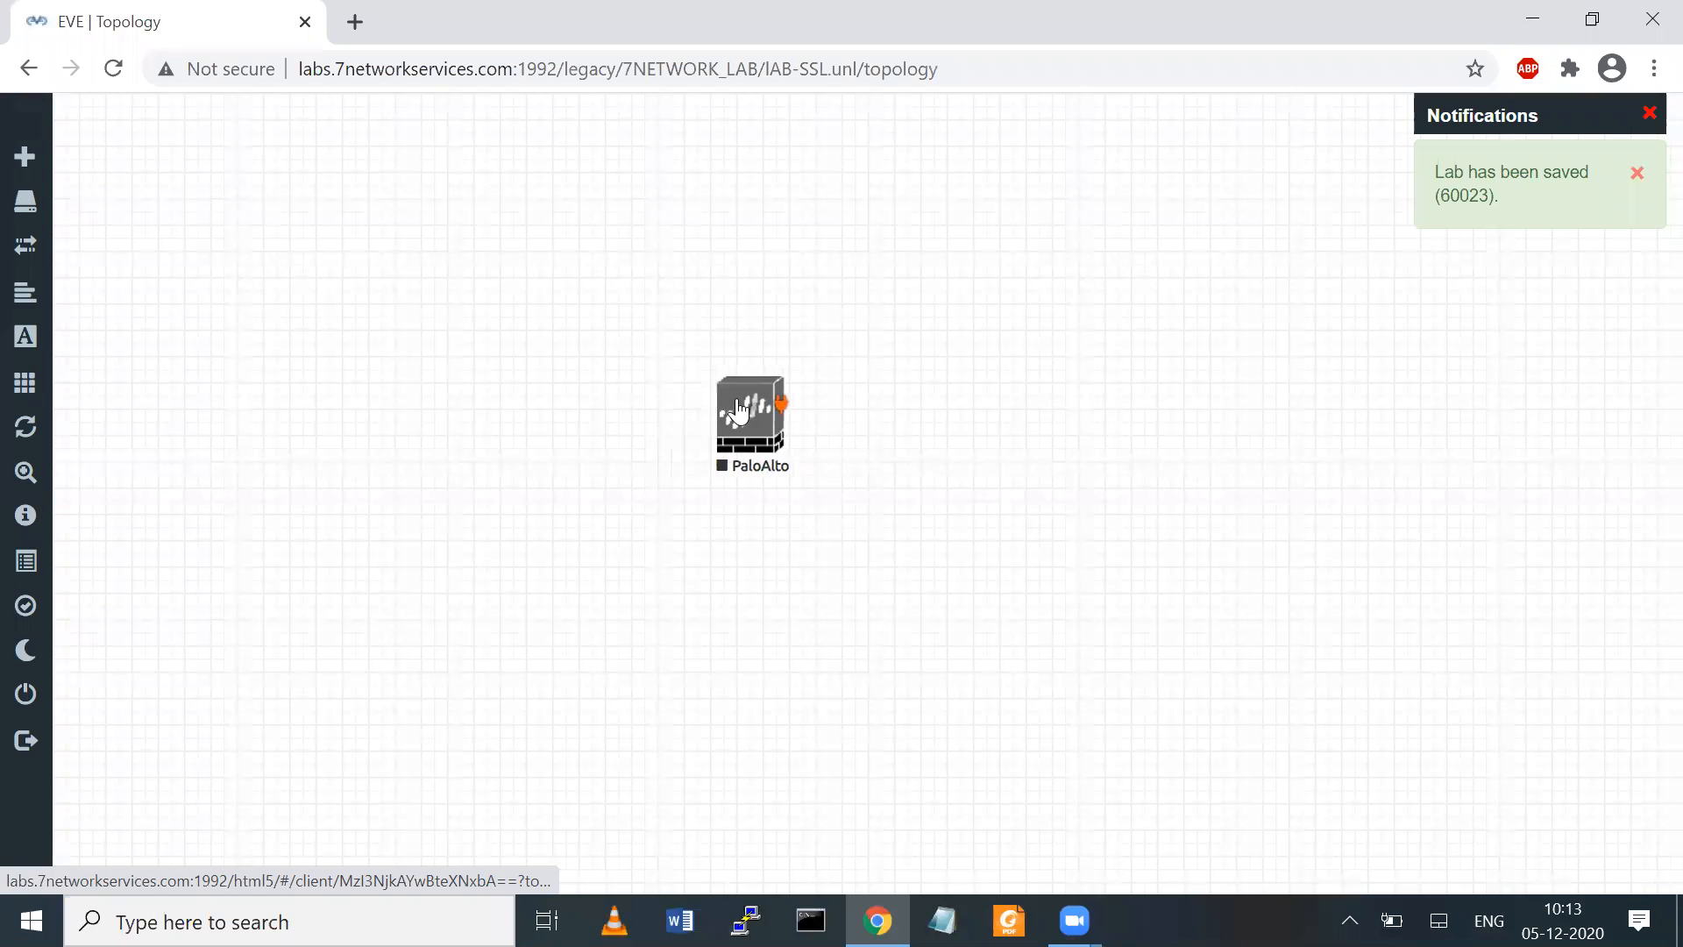
Add a network of type Cloud1 named INTERNET_CLOUD to the topology
{"action": "right_click", "coordinate": [970, 225]}
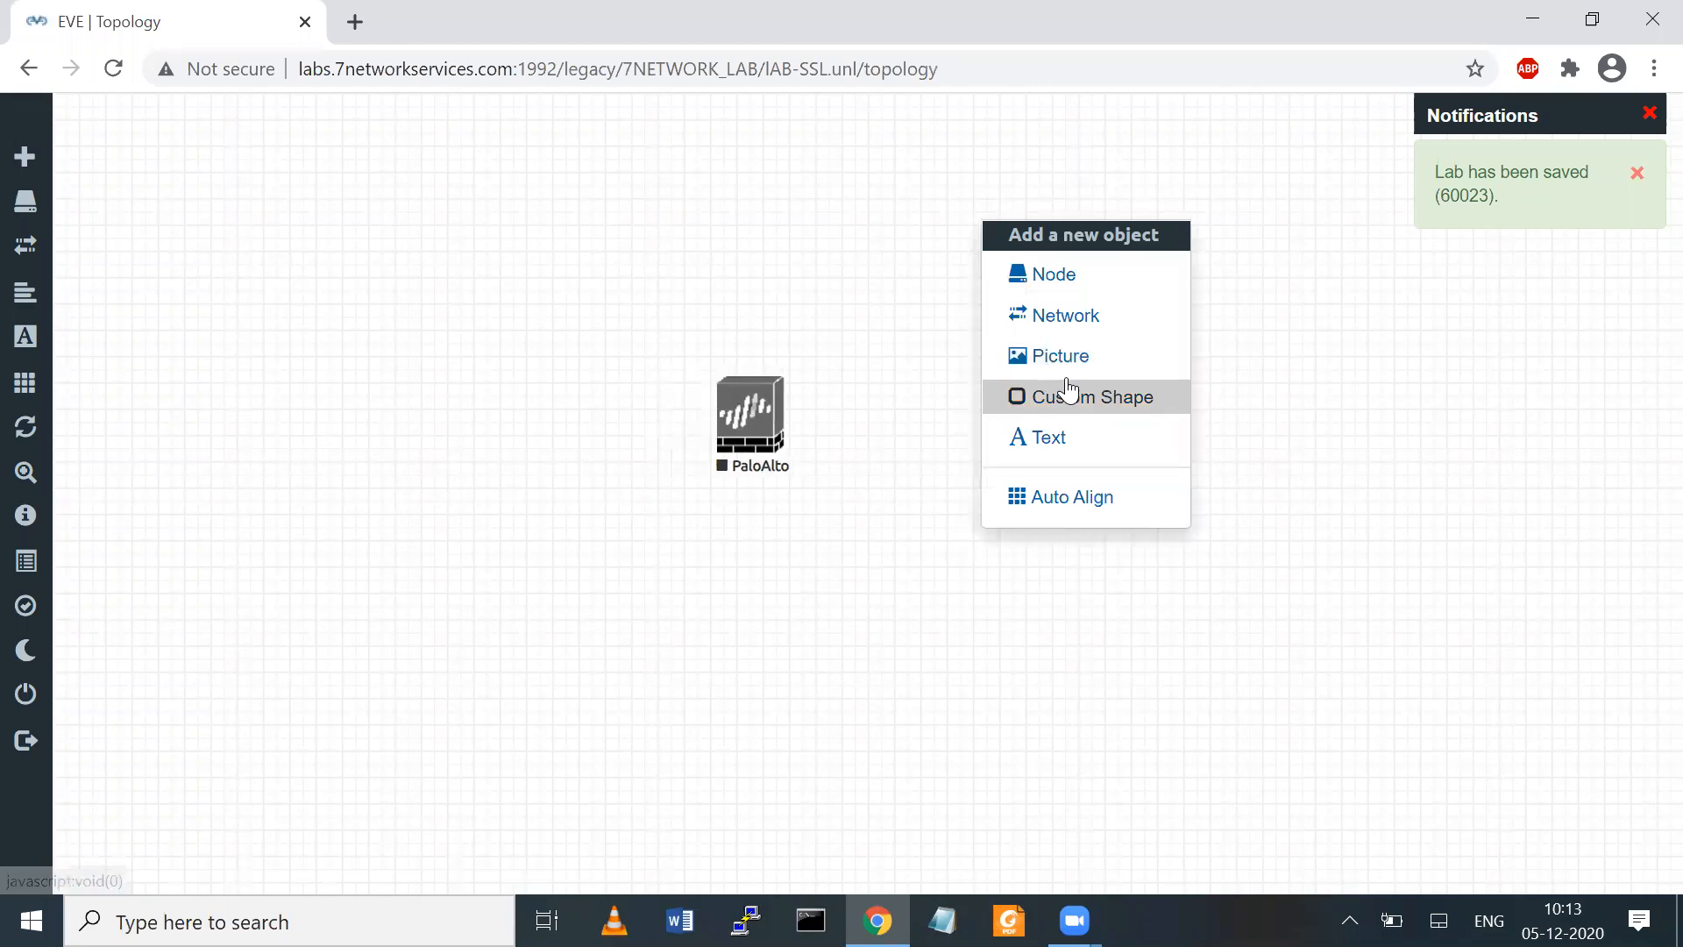
{"action": "left_click", "coordinate": [1084, 327]}
{"action": "left_click", "coordinate": [856, 405]}
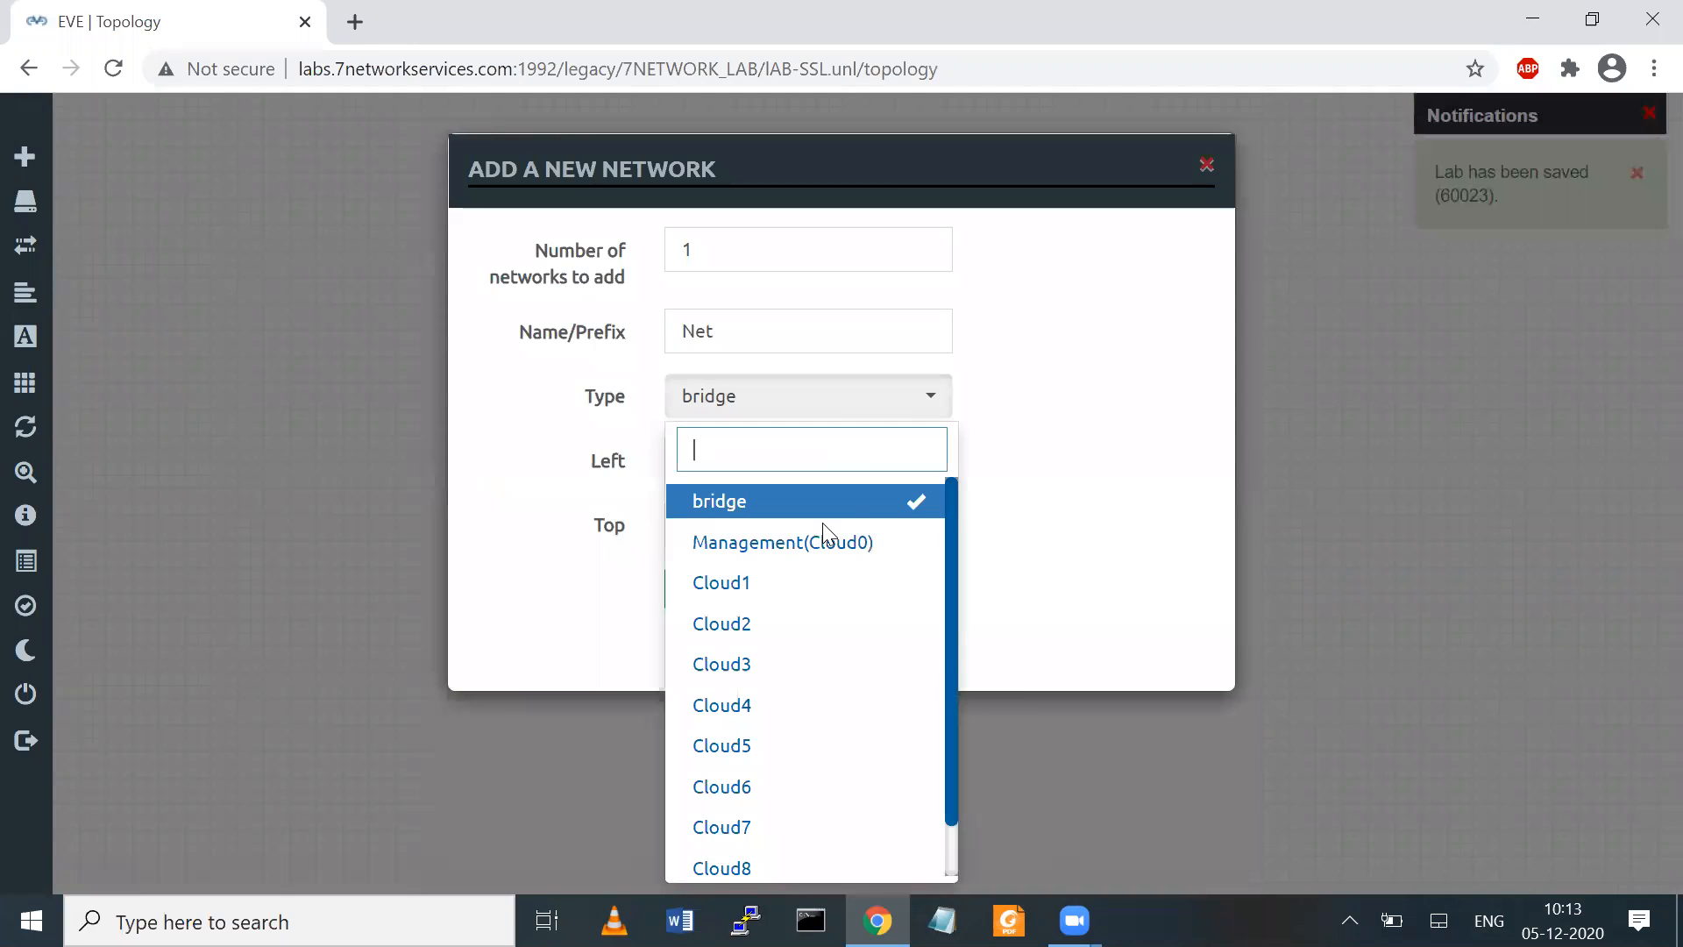
{"action": "left_click", "coordinate": [785, 594]}
{"action": "left_click", "coordinate": [749, 340]}
{"action": "key", "text": "BackSpace"}
{"action": "key", "text": "BackSpace"}
{"action": "key", "text": "BackSpace"}
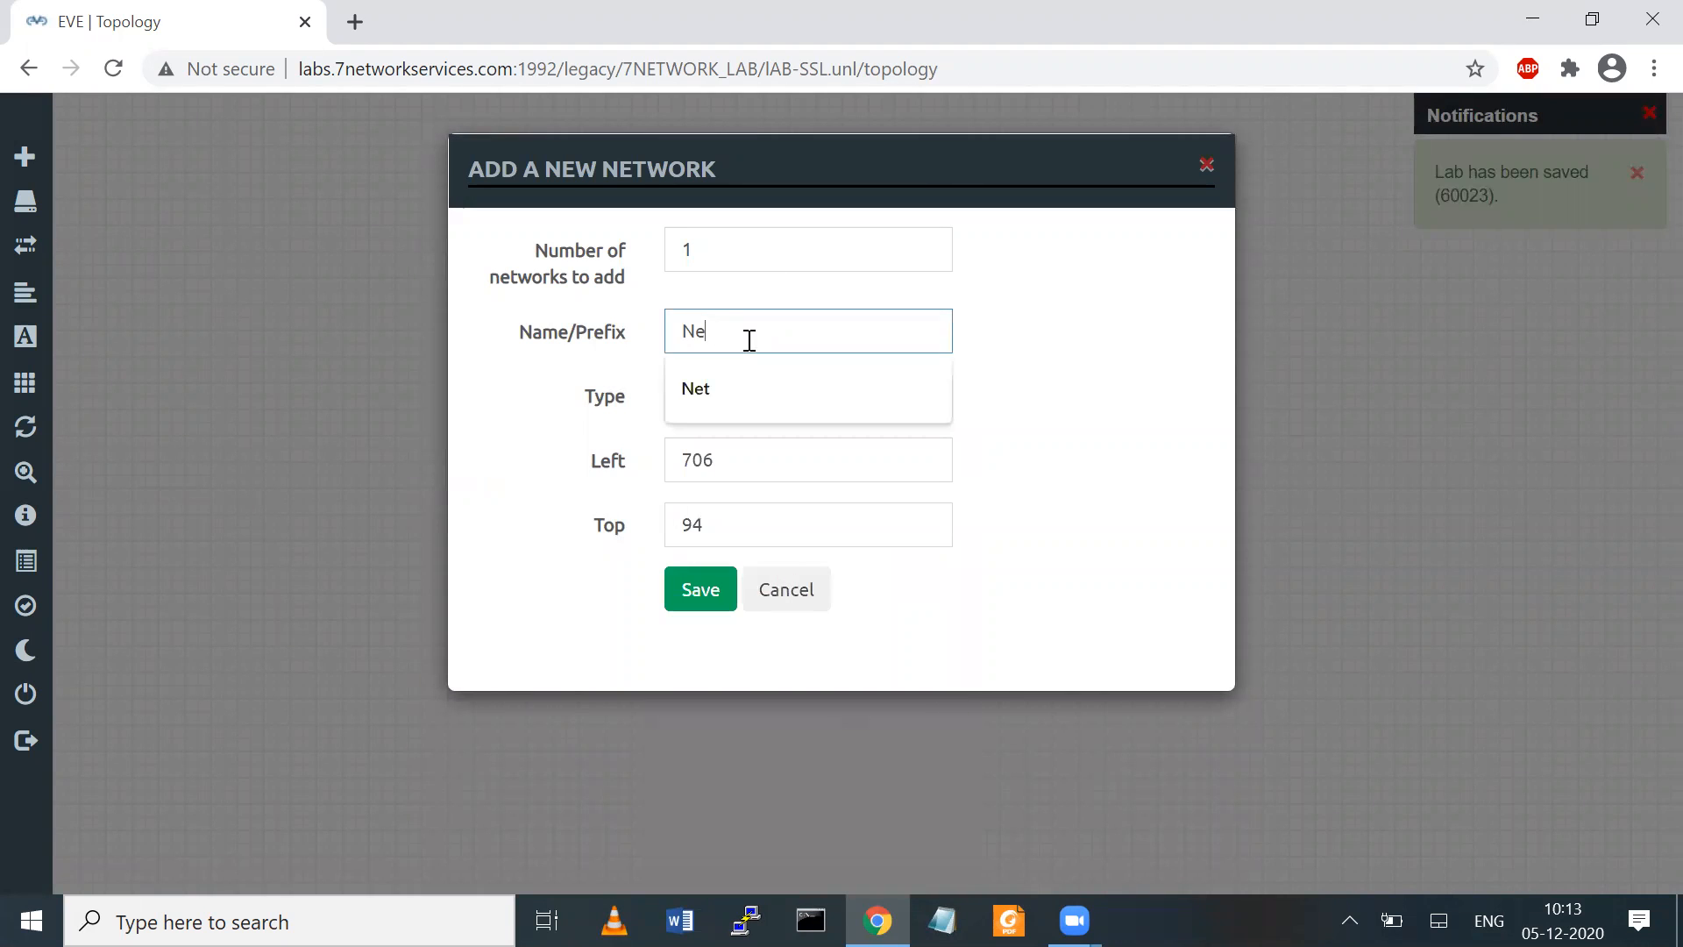
{"action": "type", "text": "In"}
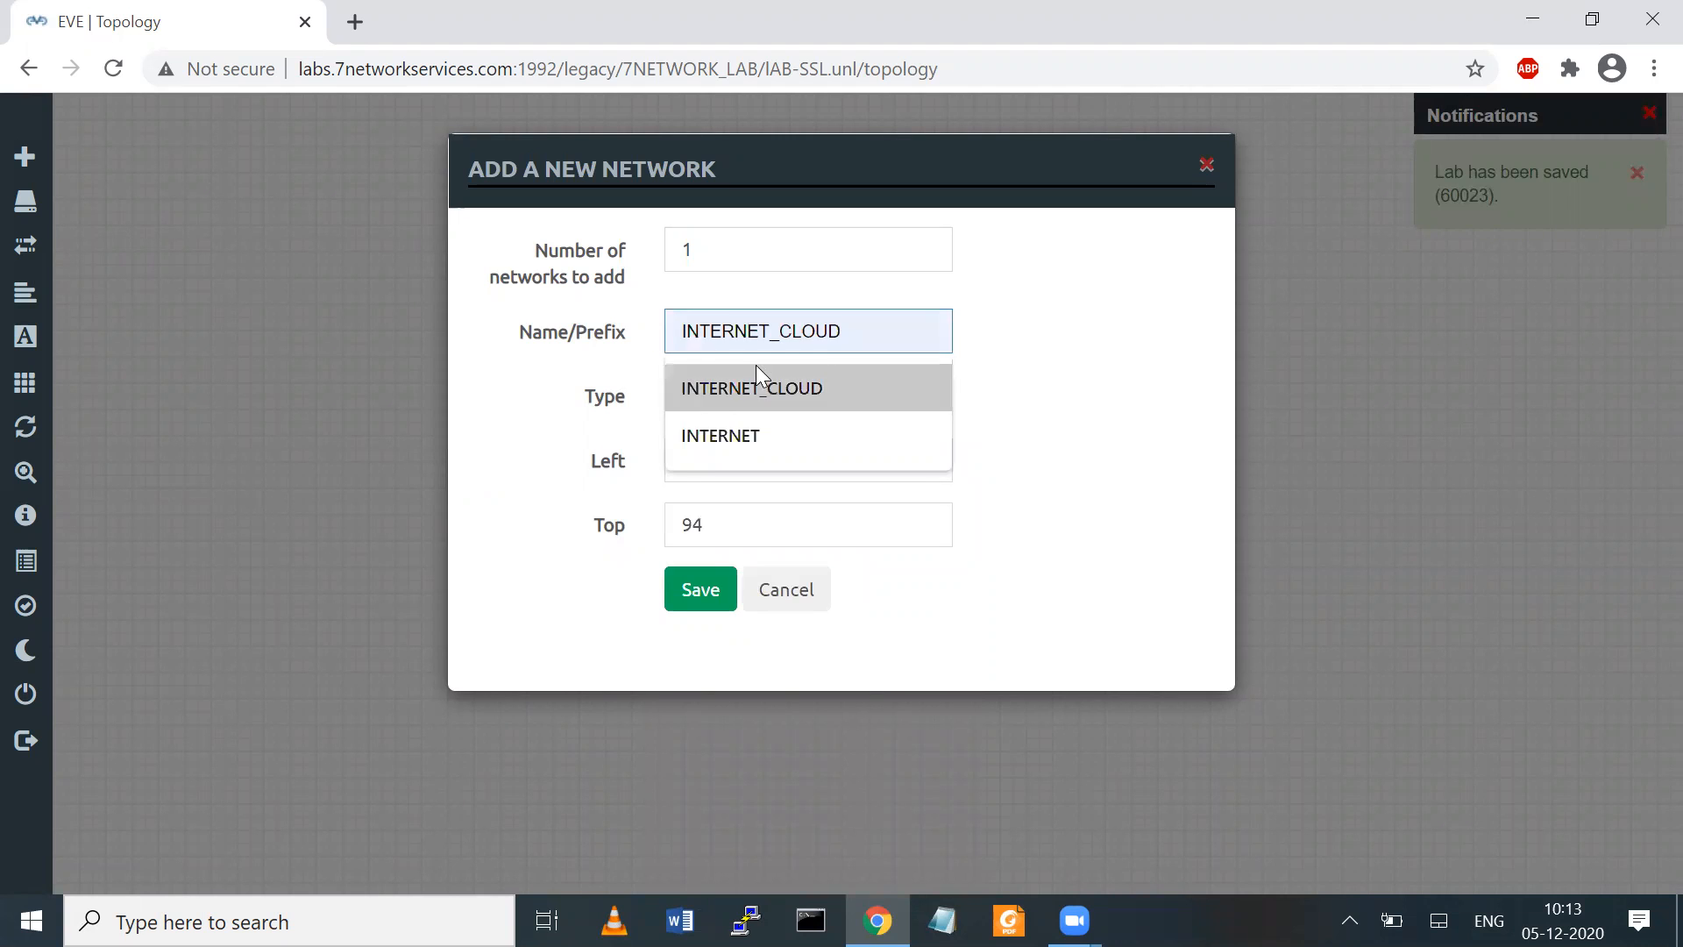
{"action": "left_click", "coordinate": [754, 386]}
{"action": "left_click", "coordinate": [701, 590]}
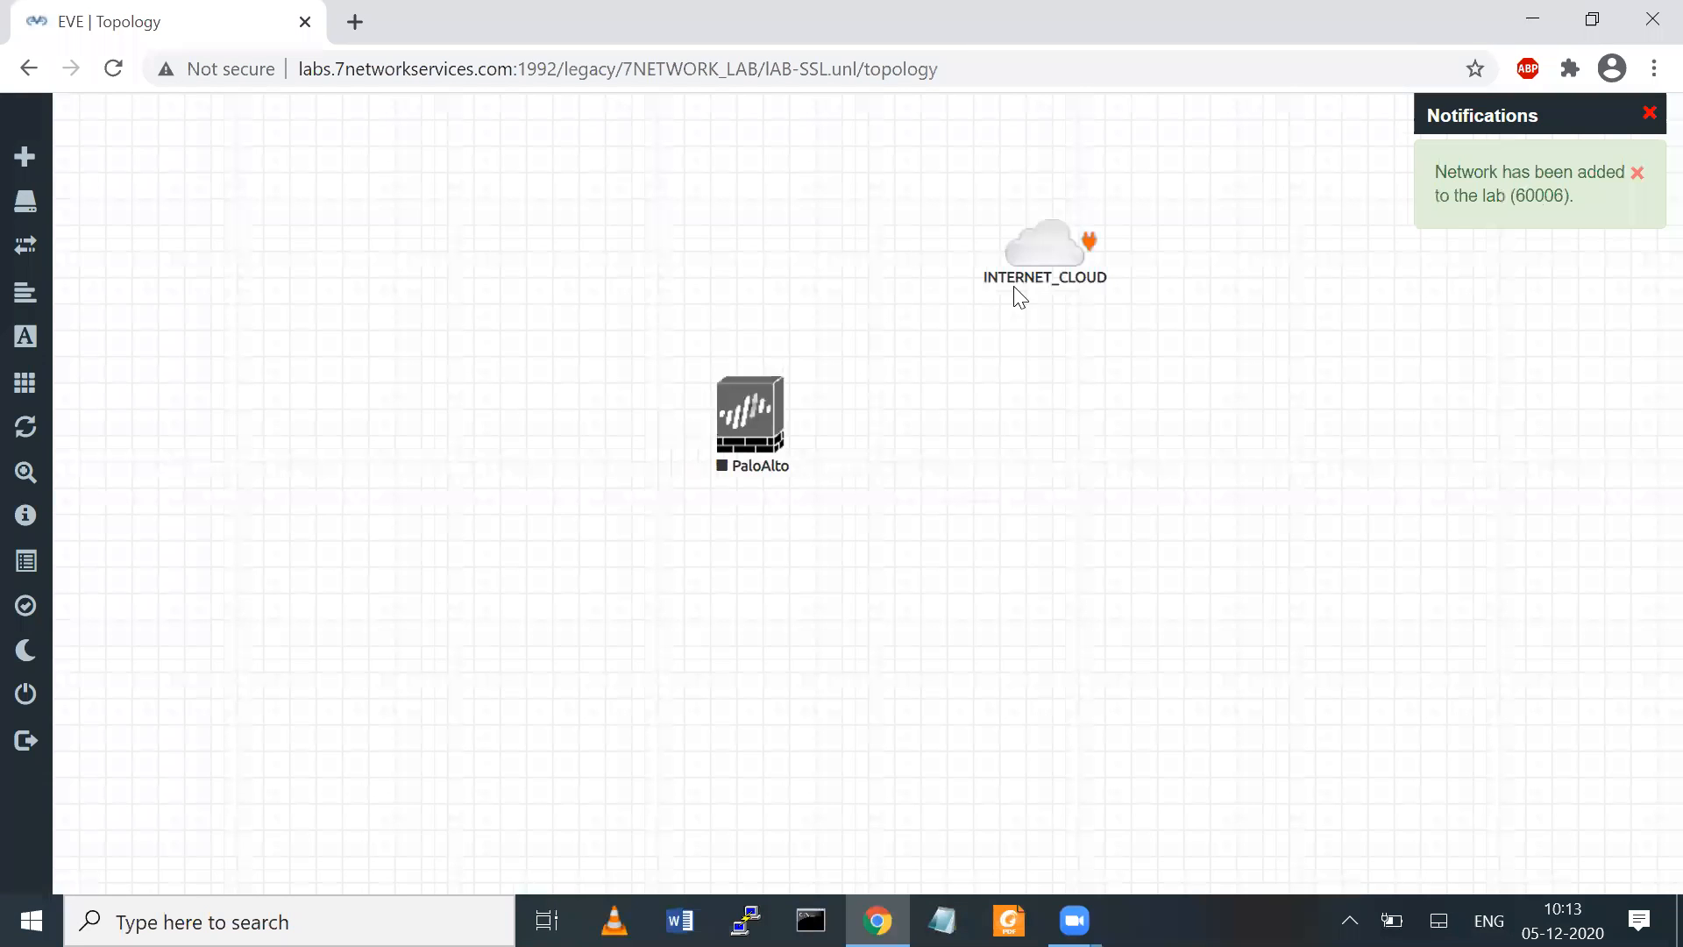
Move INTERNET_CLOUD directly above the PaloAlto node and connect it to the firewall's eth1/1 interface
{"action": "left_click_drag", "start_coordinate": [1049, 249], "coordinate": [868, 186]}
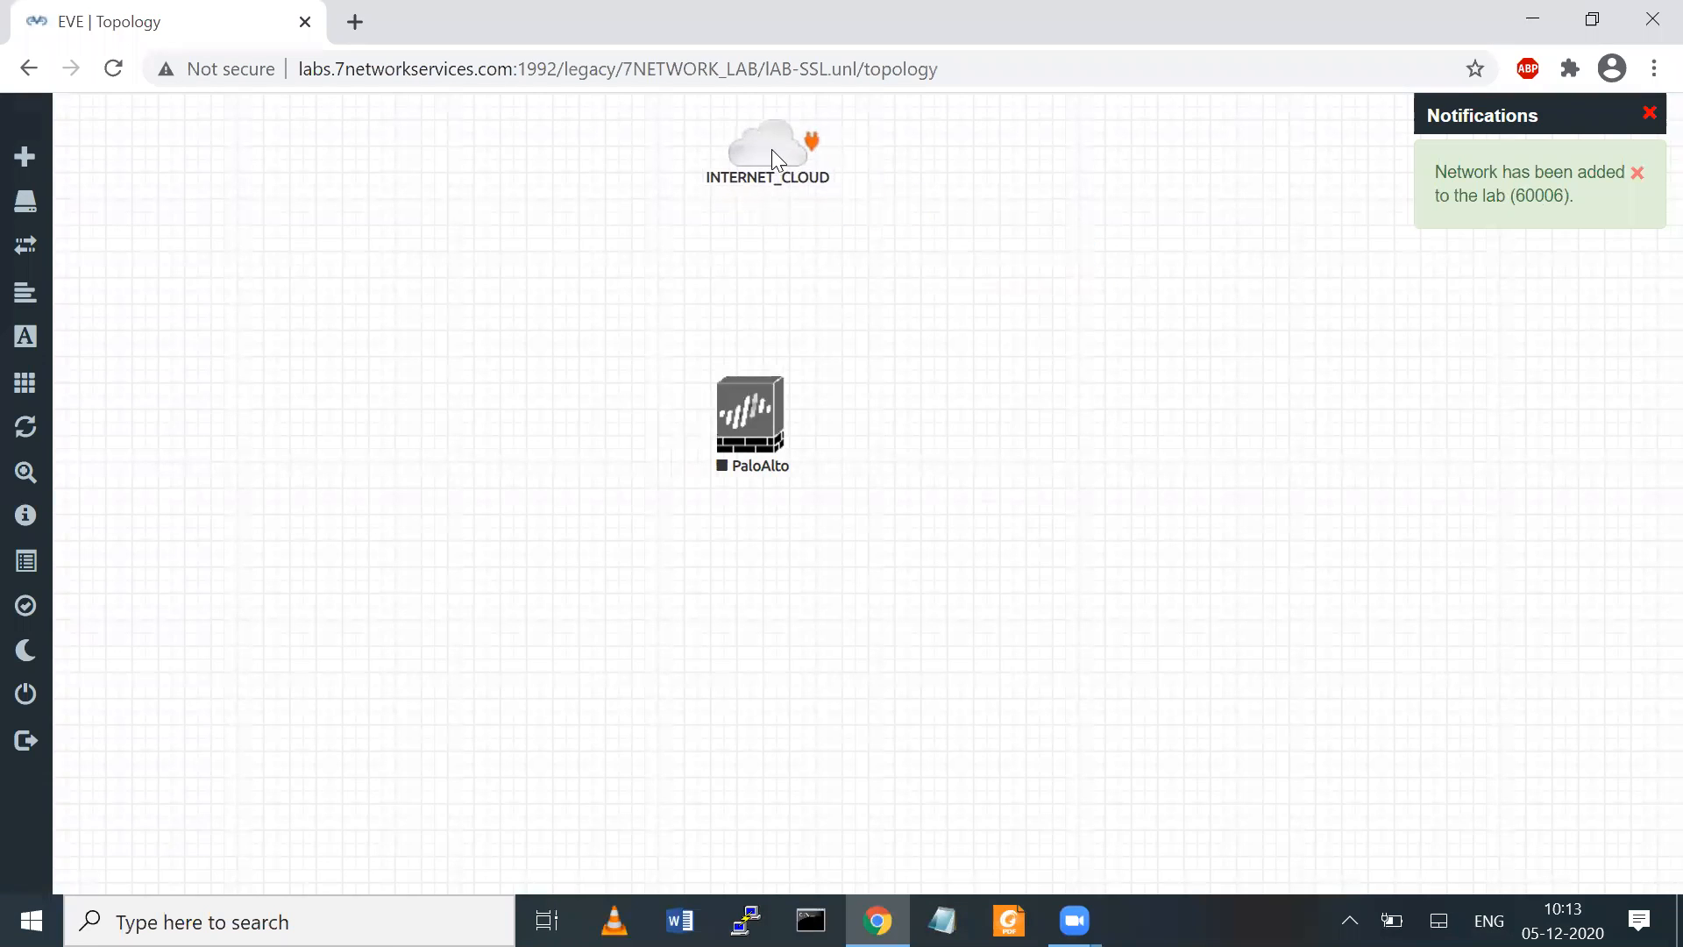
{"action": "left_click_drag", "start_coordinate": [813, 156], "coordinate": [762, 403]}
{"action": "left_click", "coordinate": [896, 680]}
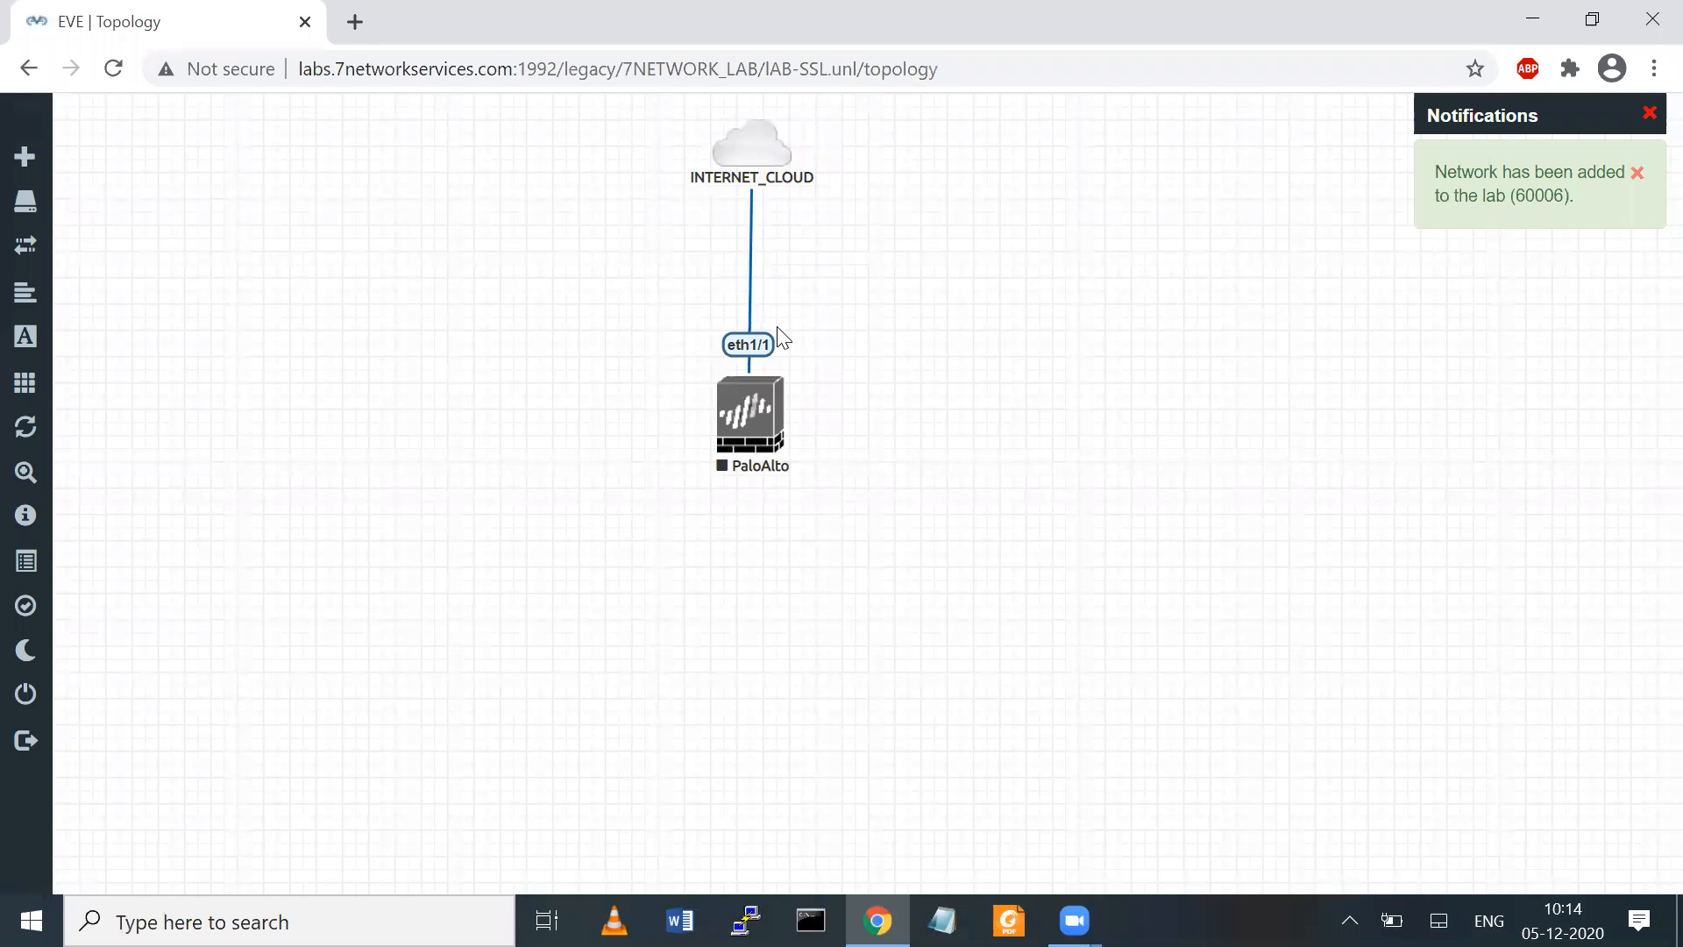
Add a network of type Management(Cloud0) named MGMT-CLOUD beside the PaloAlto node
{"action": "right_click", "coordinate": [486, 349]}
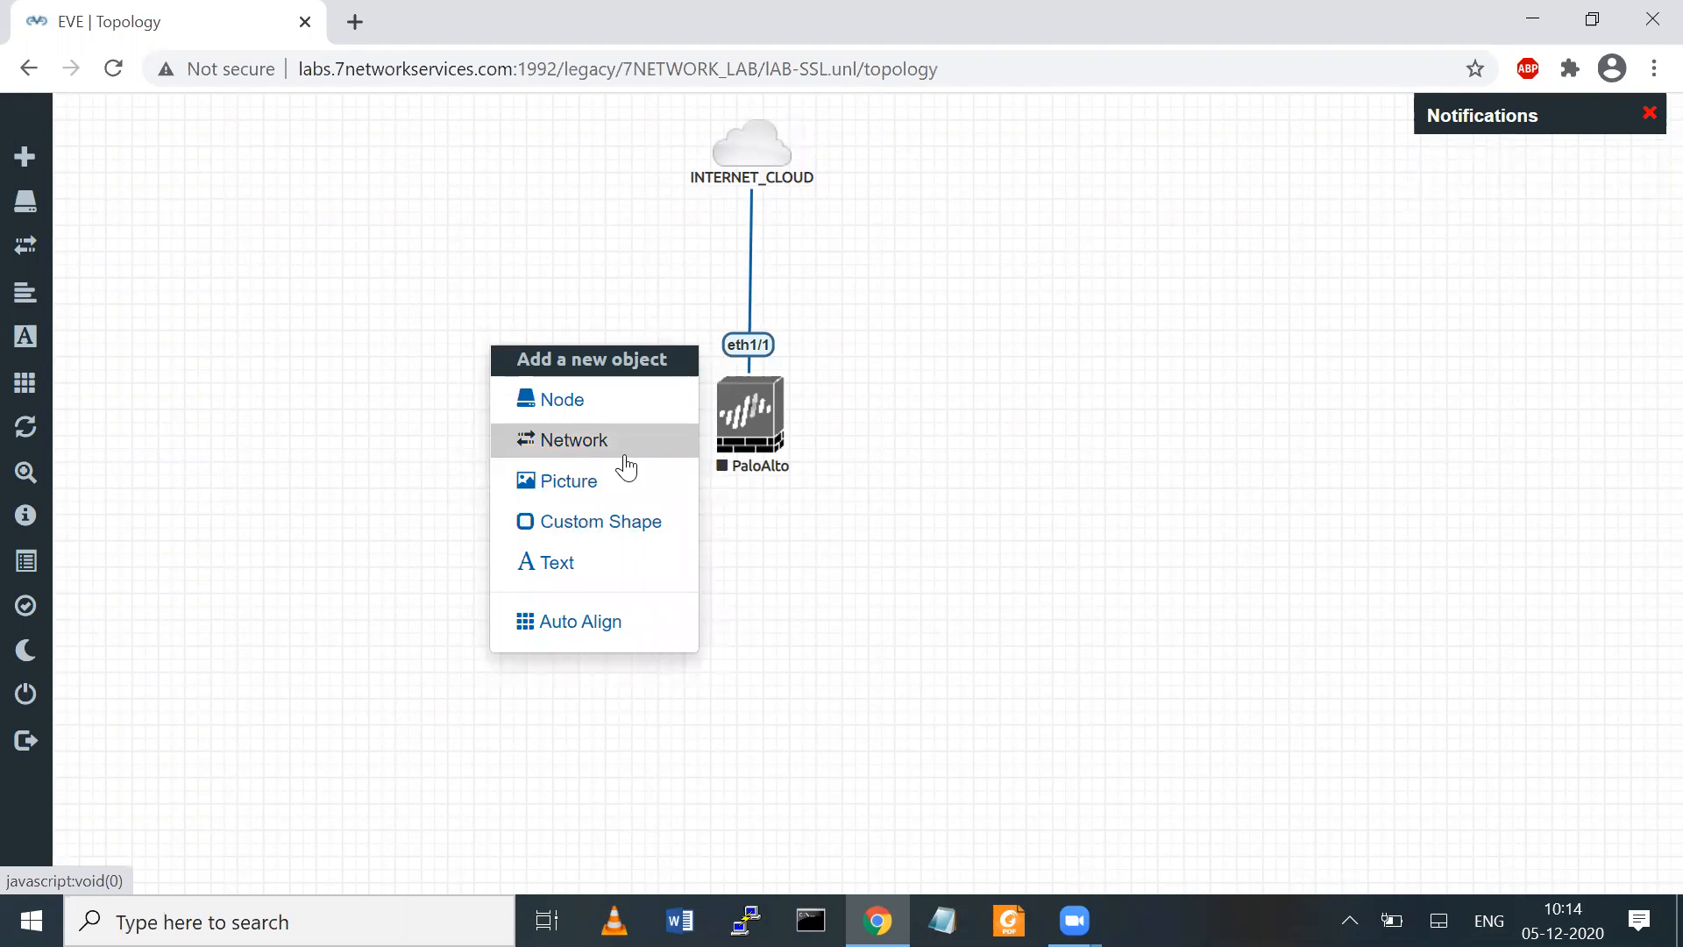
{"action": "left_click", "coordinate": [626, 458]}
{"action": "left_click", "coordinate": [807, 399]}
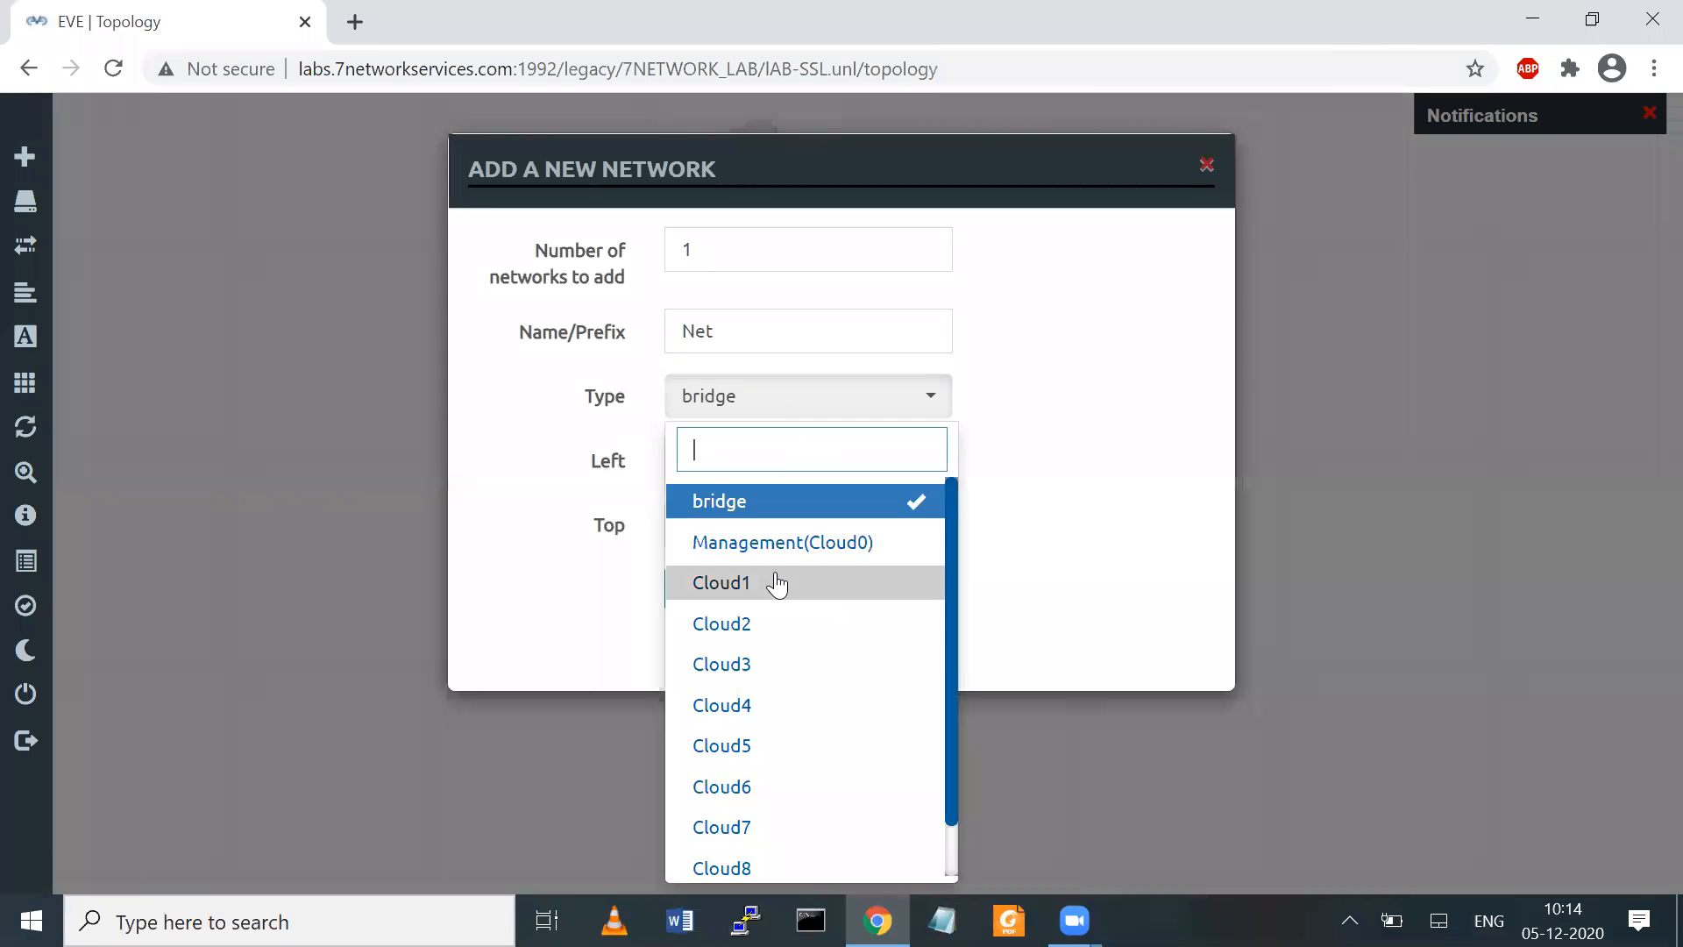
{"action": "left_click", "coordinate": [763, 543]}
{"action": "left_click", "coordinate": [766, 326]}
{"action": "key", "text": "BackSpace"}
{"action": "key", "text": "BackSpace"}
{"action": "type", "text": "MGMT-CLOUD"}
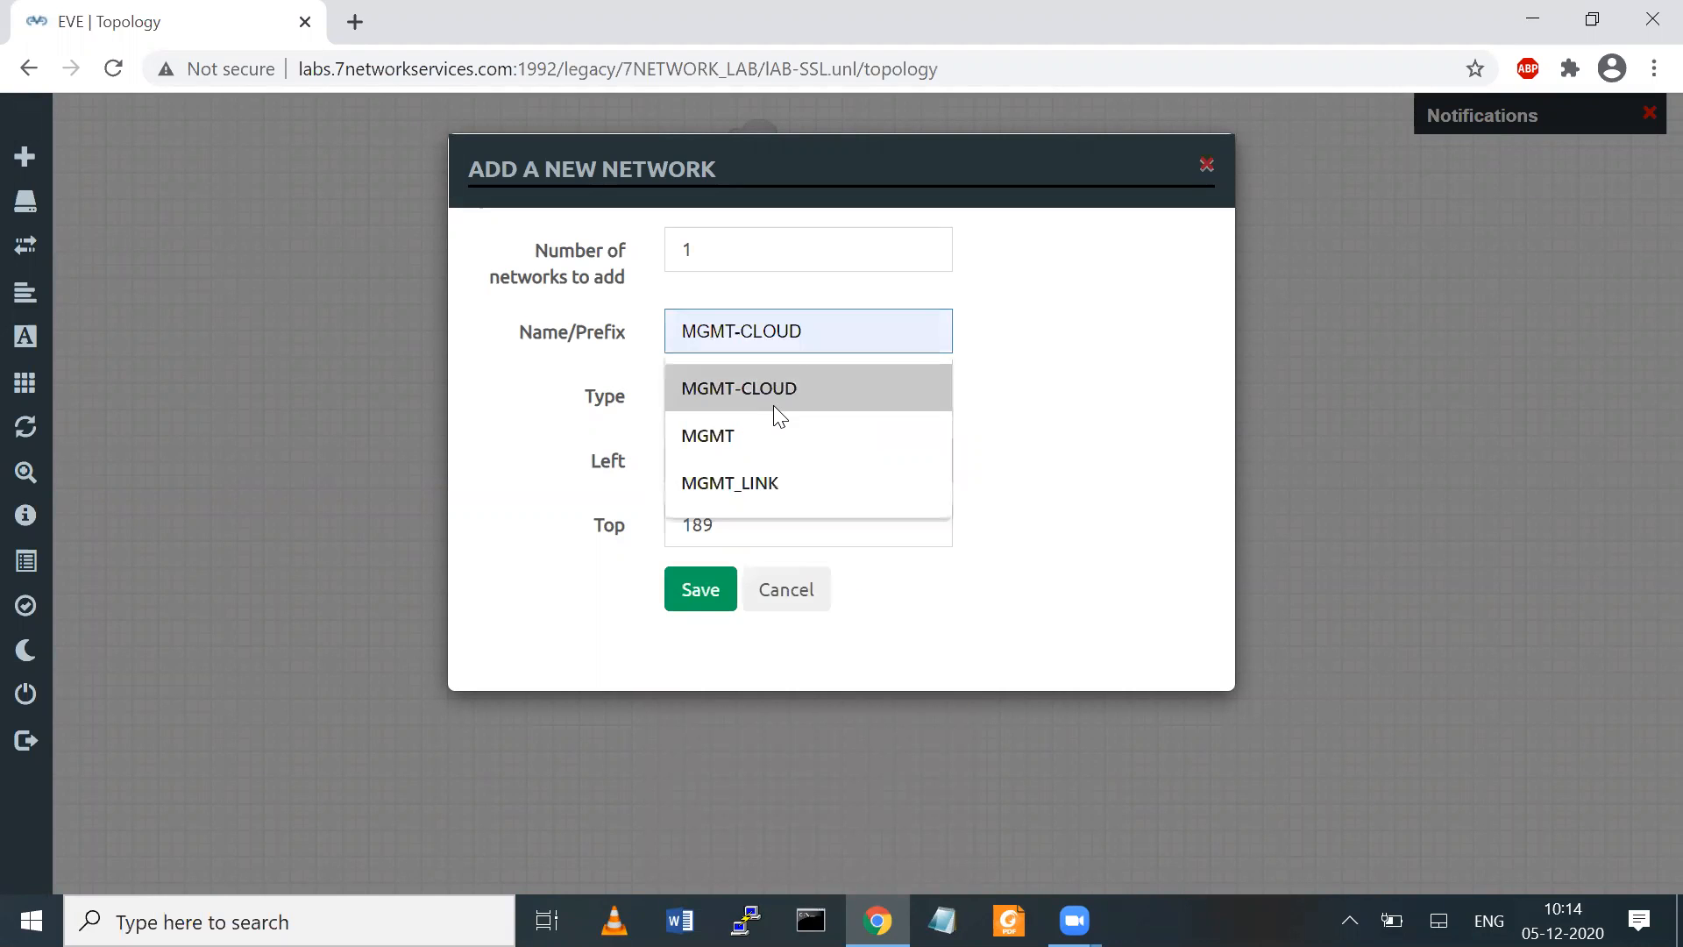
{"action": "left_click", "coordinate": [773, 405]}
{"action": "left_click", "coordinate": [702, 583]}
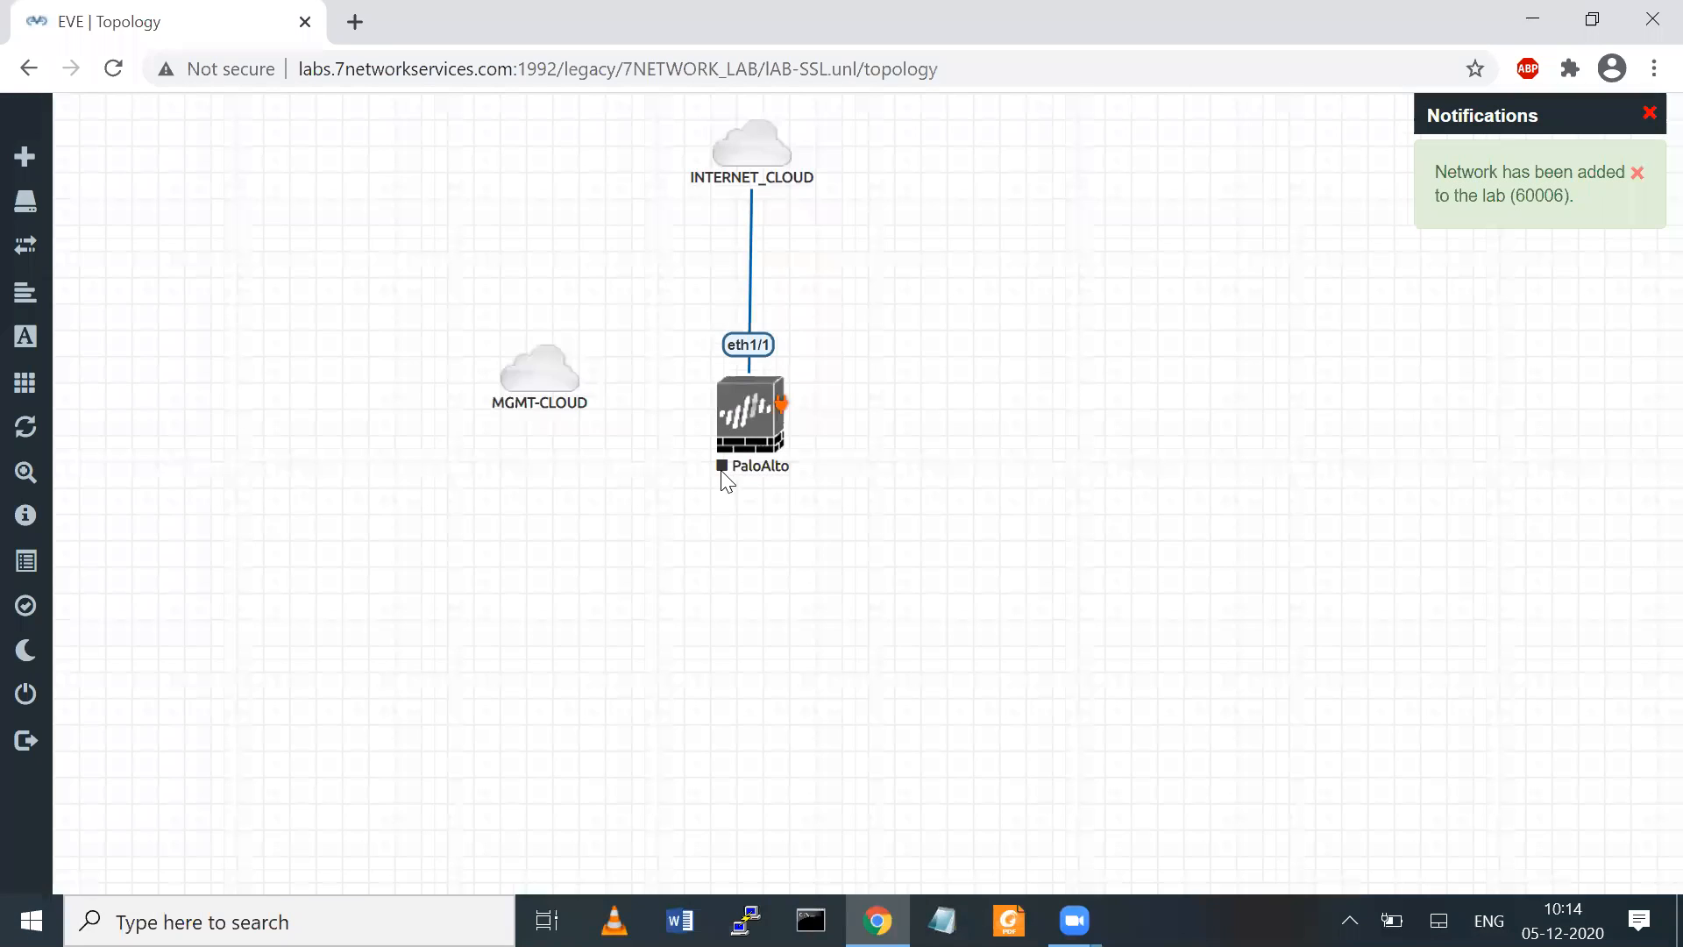
{"action": "left_click_drag", "start_coordinate": [507, 371], "coordinate": [754, 412]}
{"action": "left_click", "coordinate": [901, 667]}
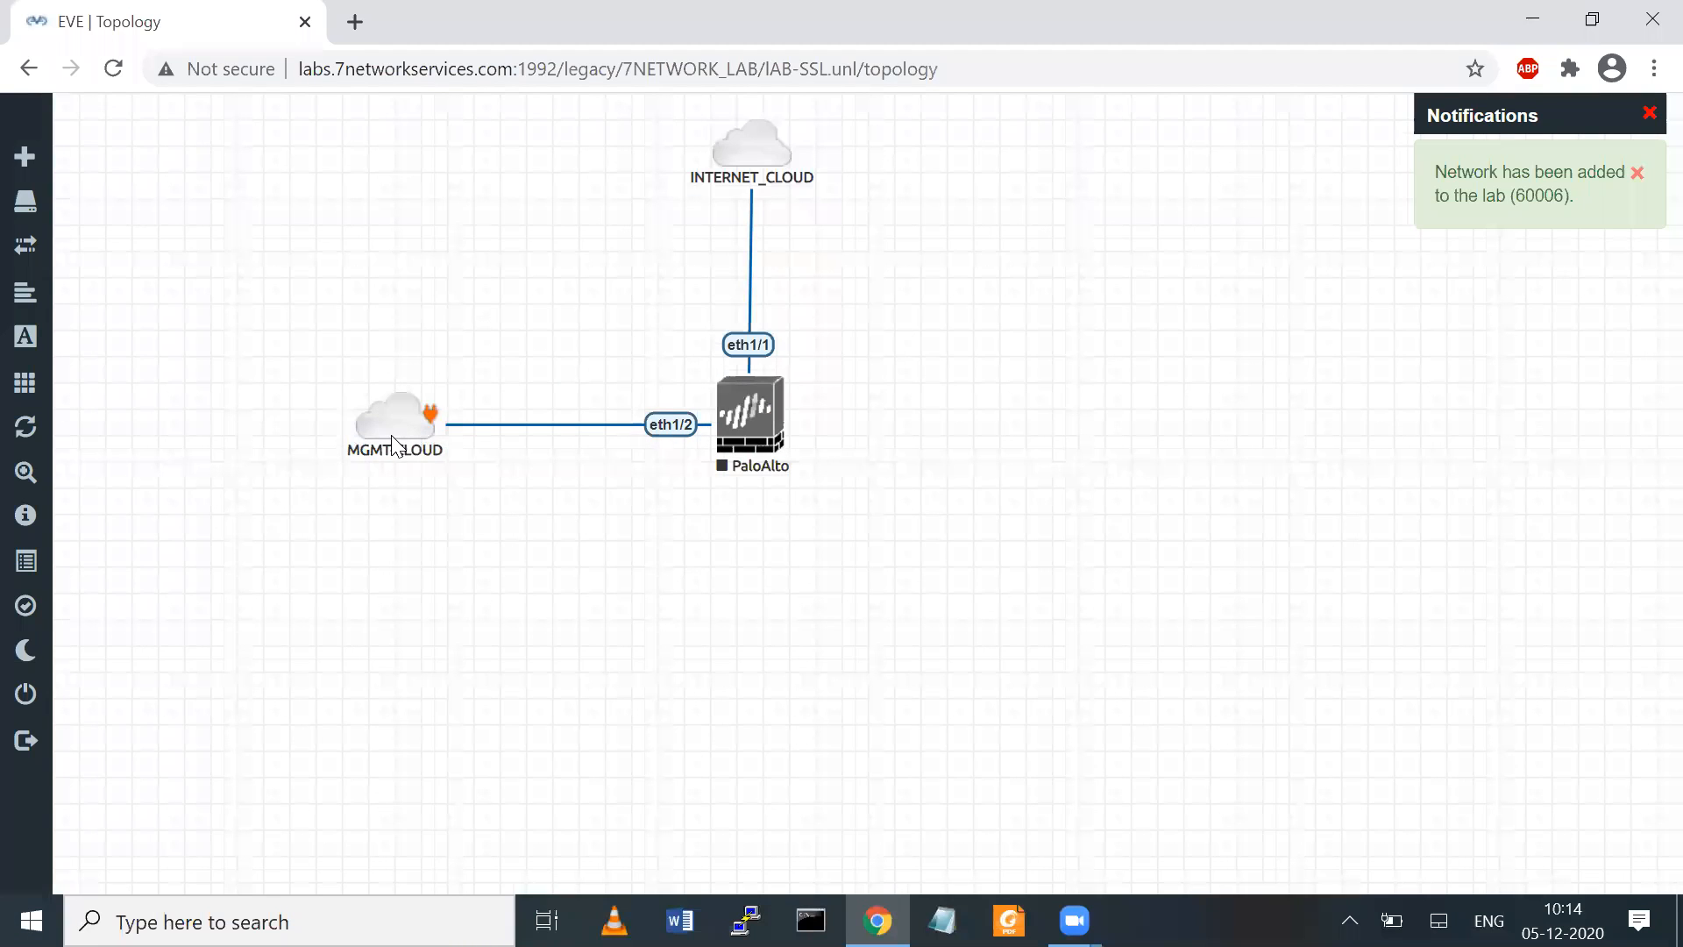
{"action": "right_click", "coordinate": [674, 424]}
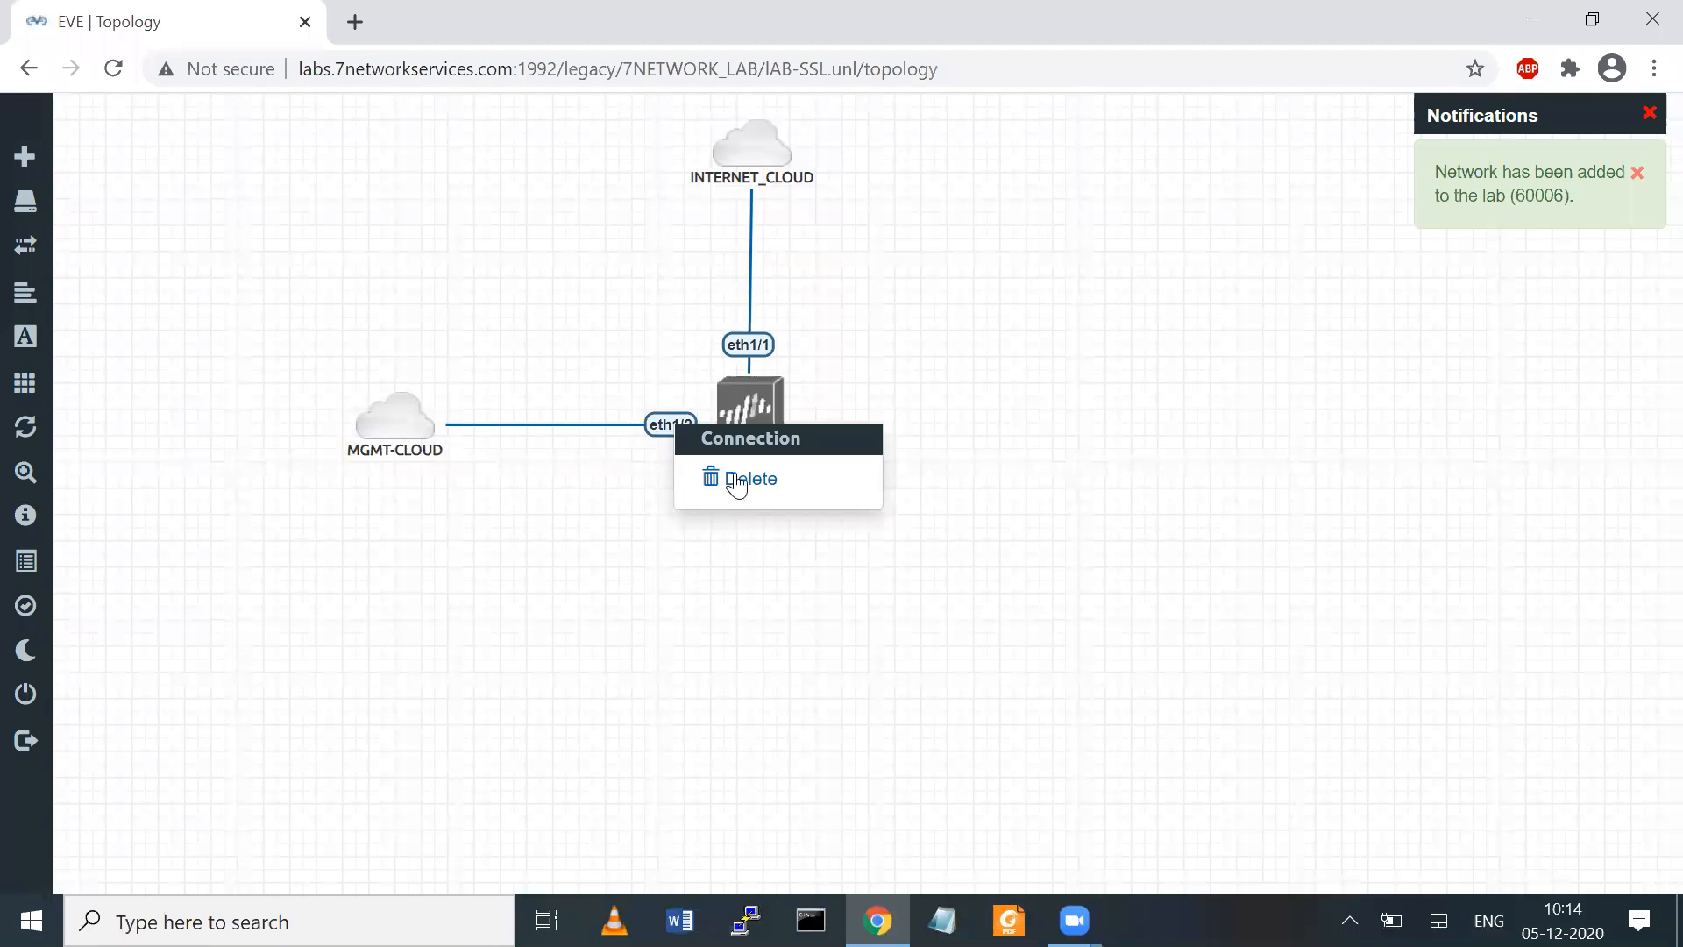
{"action": "left_click", "coordinate": [727, 478]}
Connect the PaloAlto node's mgmt interface to MGMT-CLOUD
{"action": "left_click_drag", "start_coordinate": [775, 405], "coordinate": [386, 426]}
{"action": "left_click", "coordinate": [855, 414]}
{"action": "left_click", "coordinate": [796, 582]}
{"action": "left_click", "coordinate": [881, 696]}
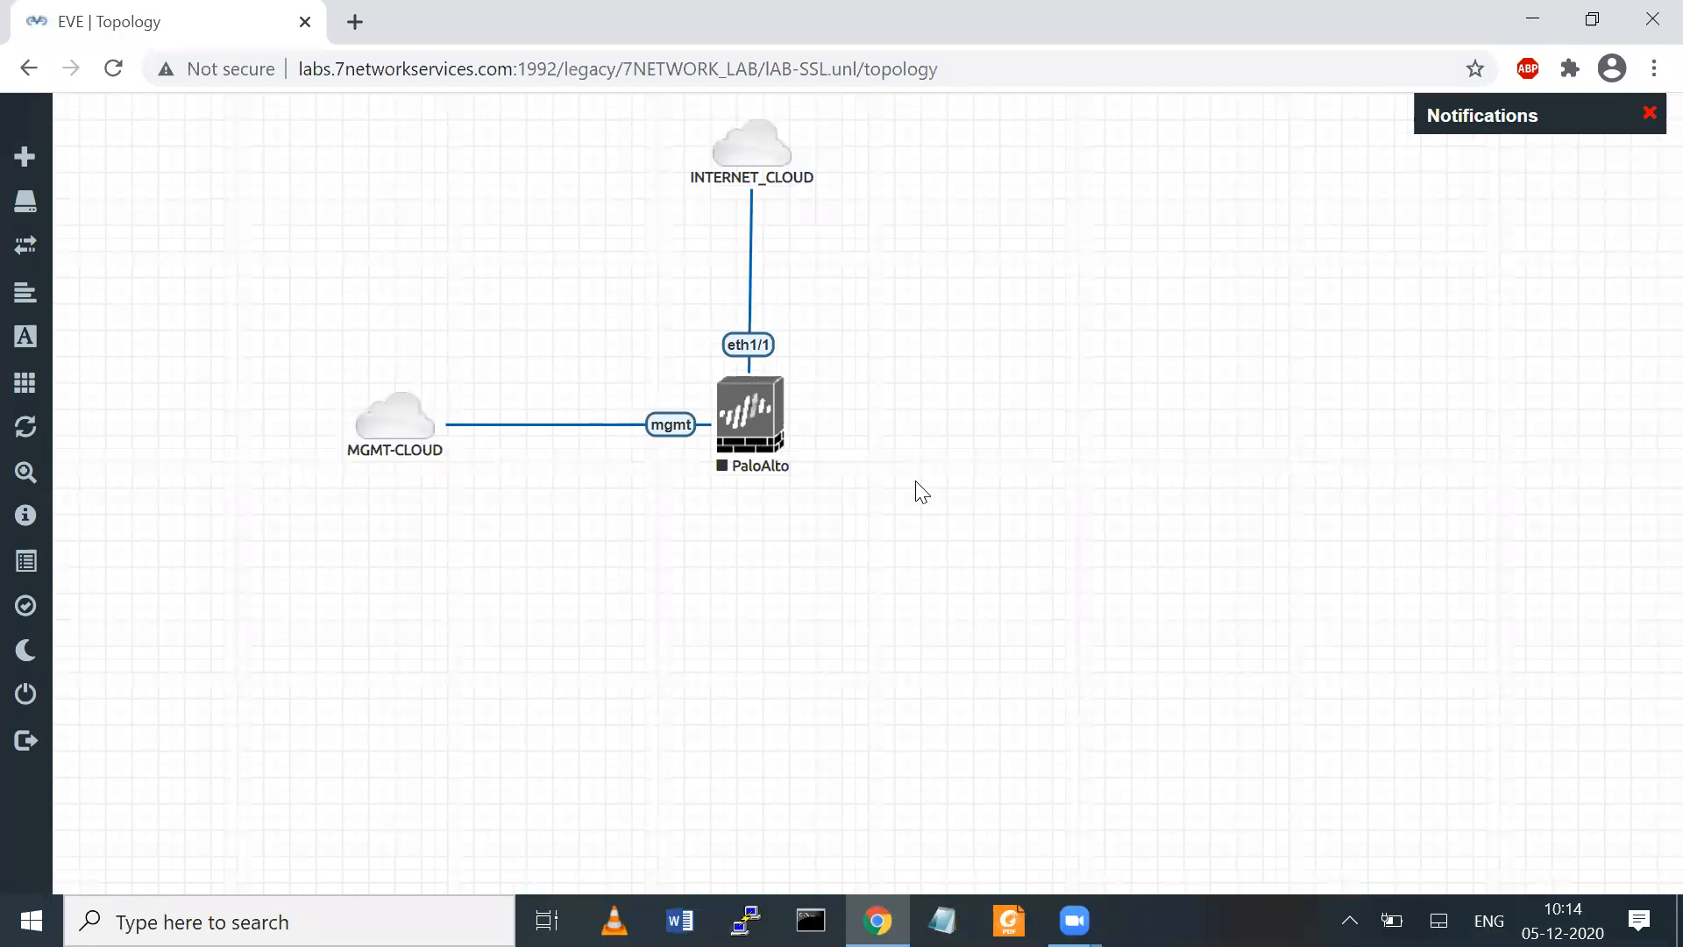
Add a Cisco vIOS Switch node below the PaloAlto node and connect its Gi0/0 interface to the firewall's eth1/2
{"action": "right_click", "coordinate": [921, 493]}
{"action": "left_click", "coordinate": [986, 534]}
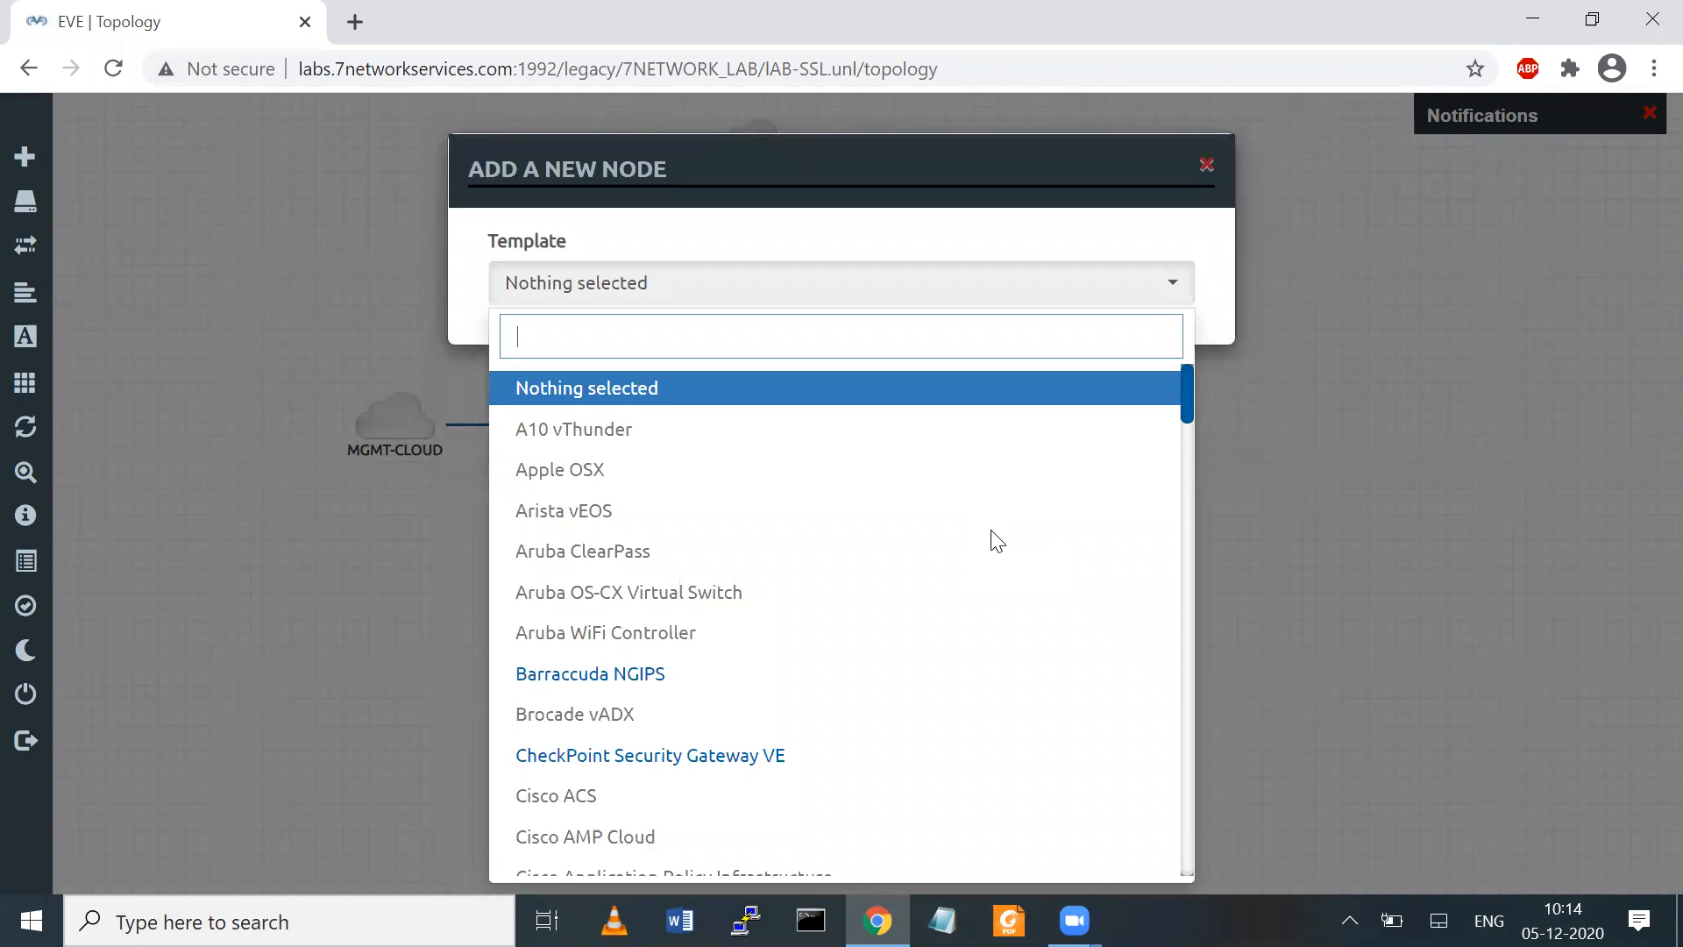
{"action": "type", "text": "cisc"}
{"action": "key", "text": "Down"}
{"action": "key", "text": "Down"}
{"action": "key", "text": "Down"}
{"action": "key", "text": "Down"}
{"action": "key", "text": "Down"}
{"action": "key", "text": "Down"}
{"action": "key", "text": "Down"}
{"action": "key", "text": "Down"}
{"action": "key", "text": "Down"}
{"action": "key", "text": "Down"}
{"action": "key", "text": "Down"}
{"action": "key", "text": "Down"}
{"action": "key", "text": "Down"}
{"action": "key", "text": "Down"}
{"action": "key", "text": "Down"}
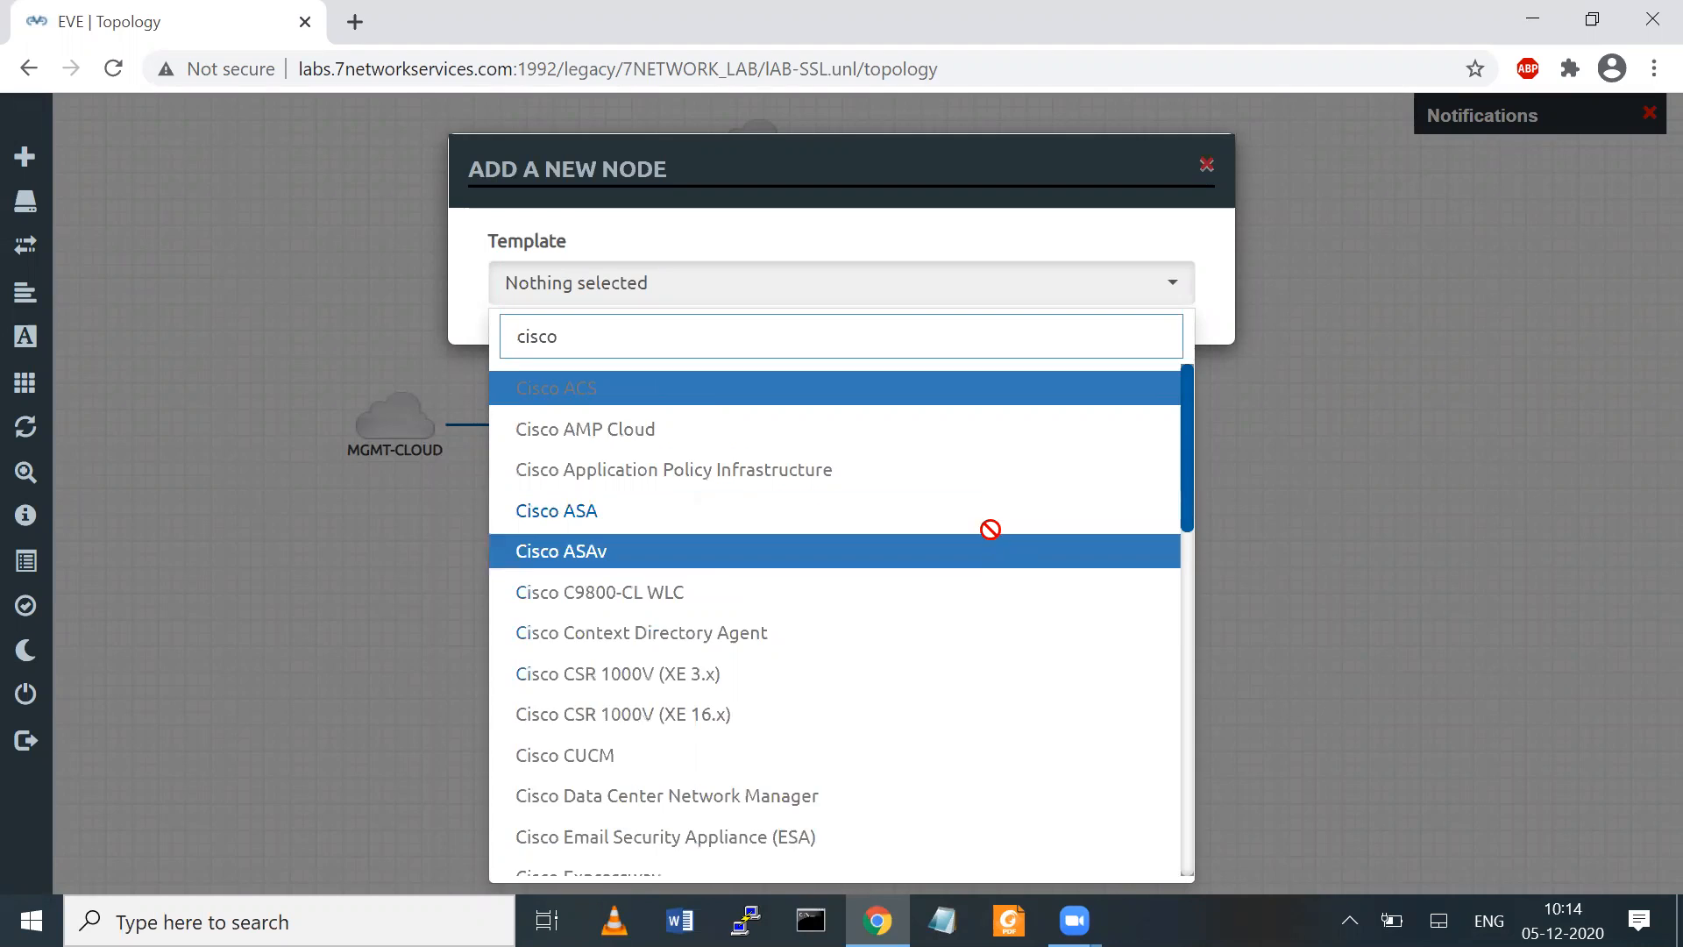
{"action": "key", "text": "Return"}
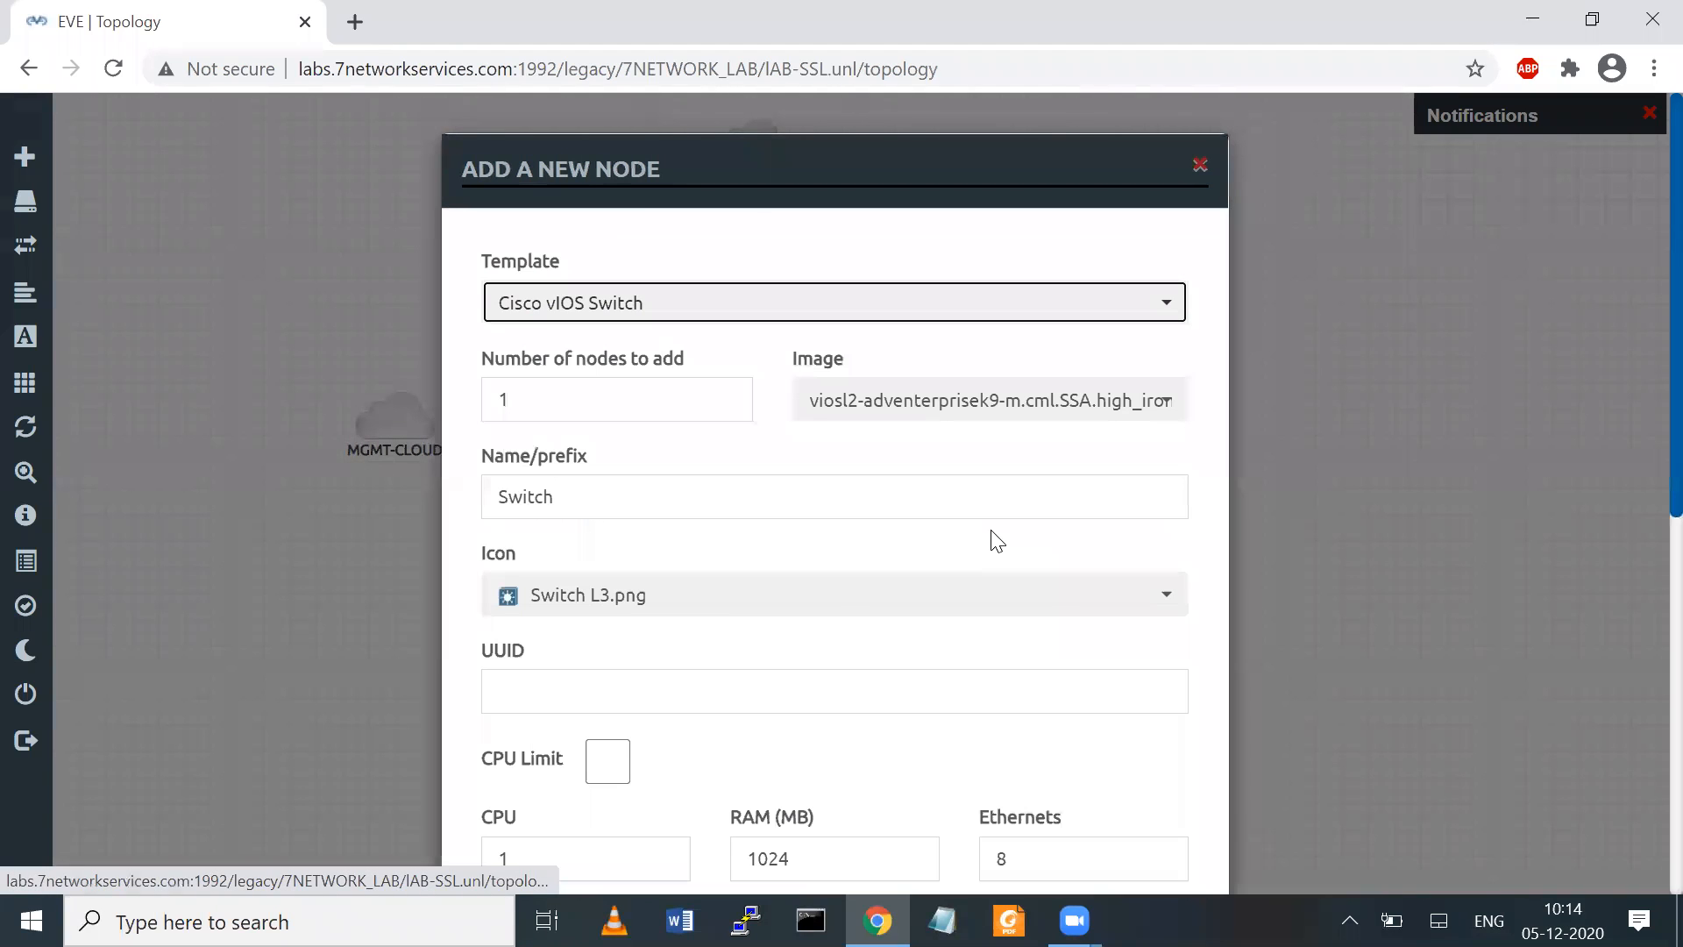
{"action": "scroll", "coordinate": [1647, 317], "scroll_direction": "down", "scroll_amount": 8}
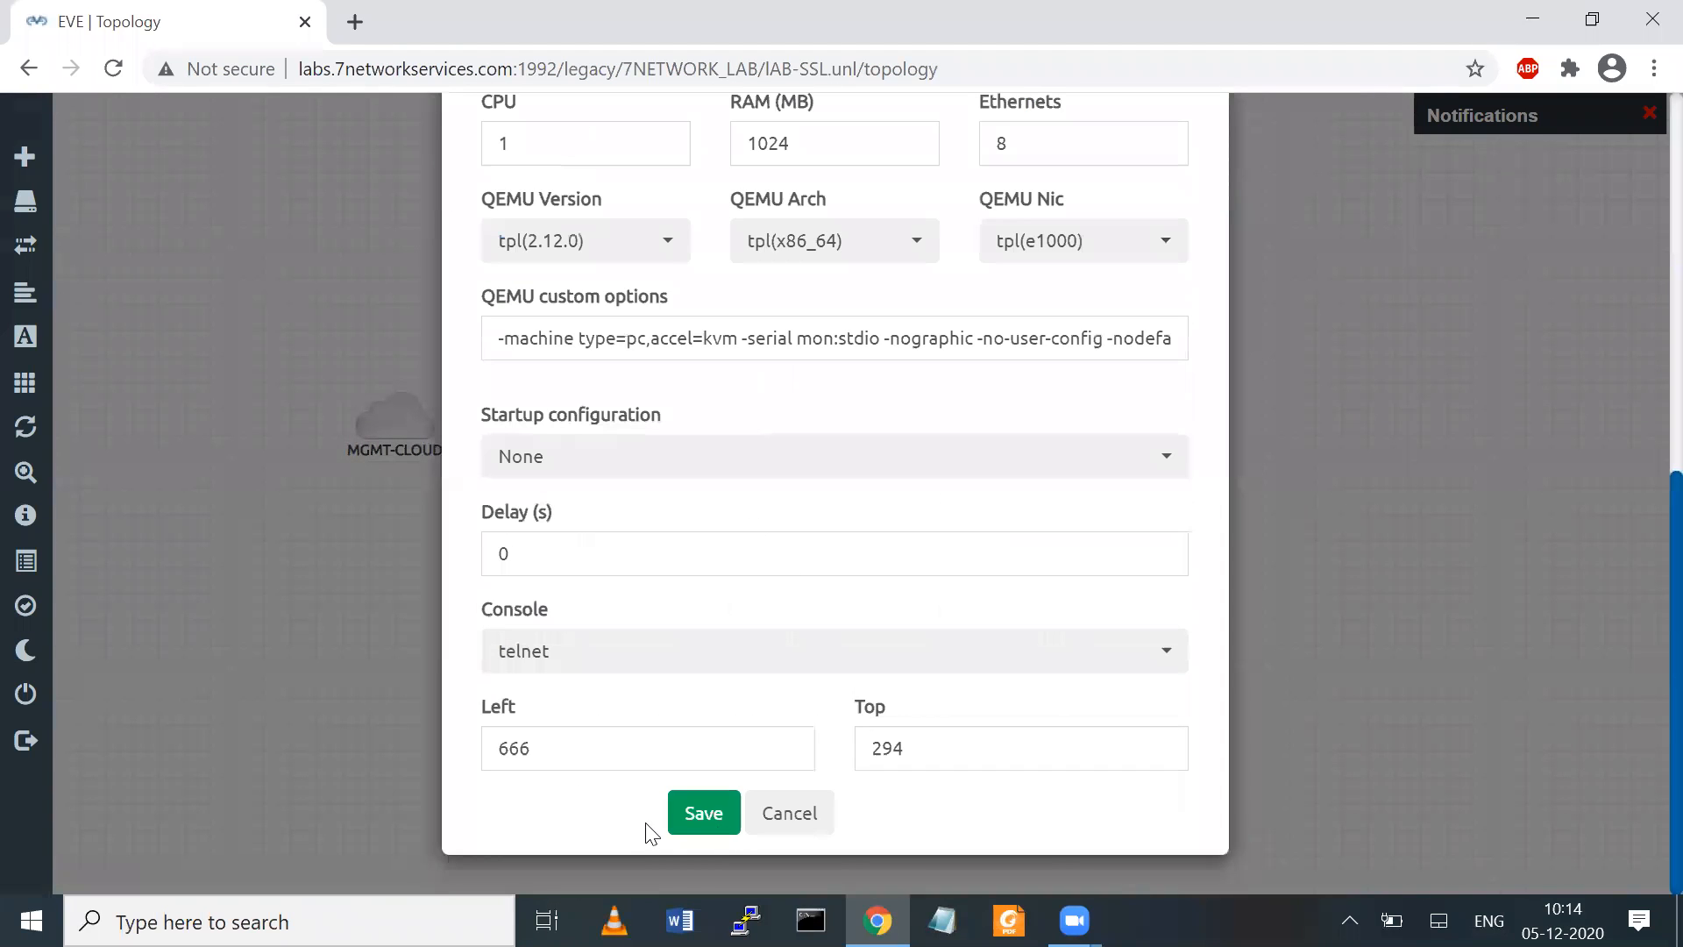
{"action": "left_click", "coordinate": [706, 814]}
{"action": "left_click_drag", "start_coordinate": [791, 627], "coordinate": [741, 424]}
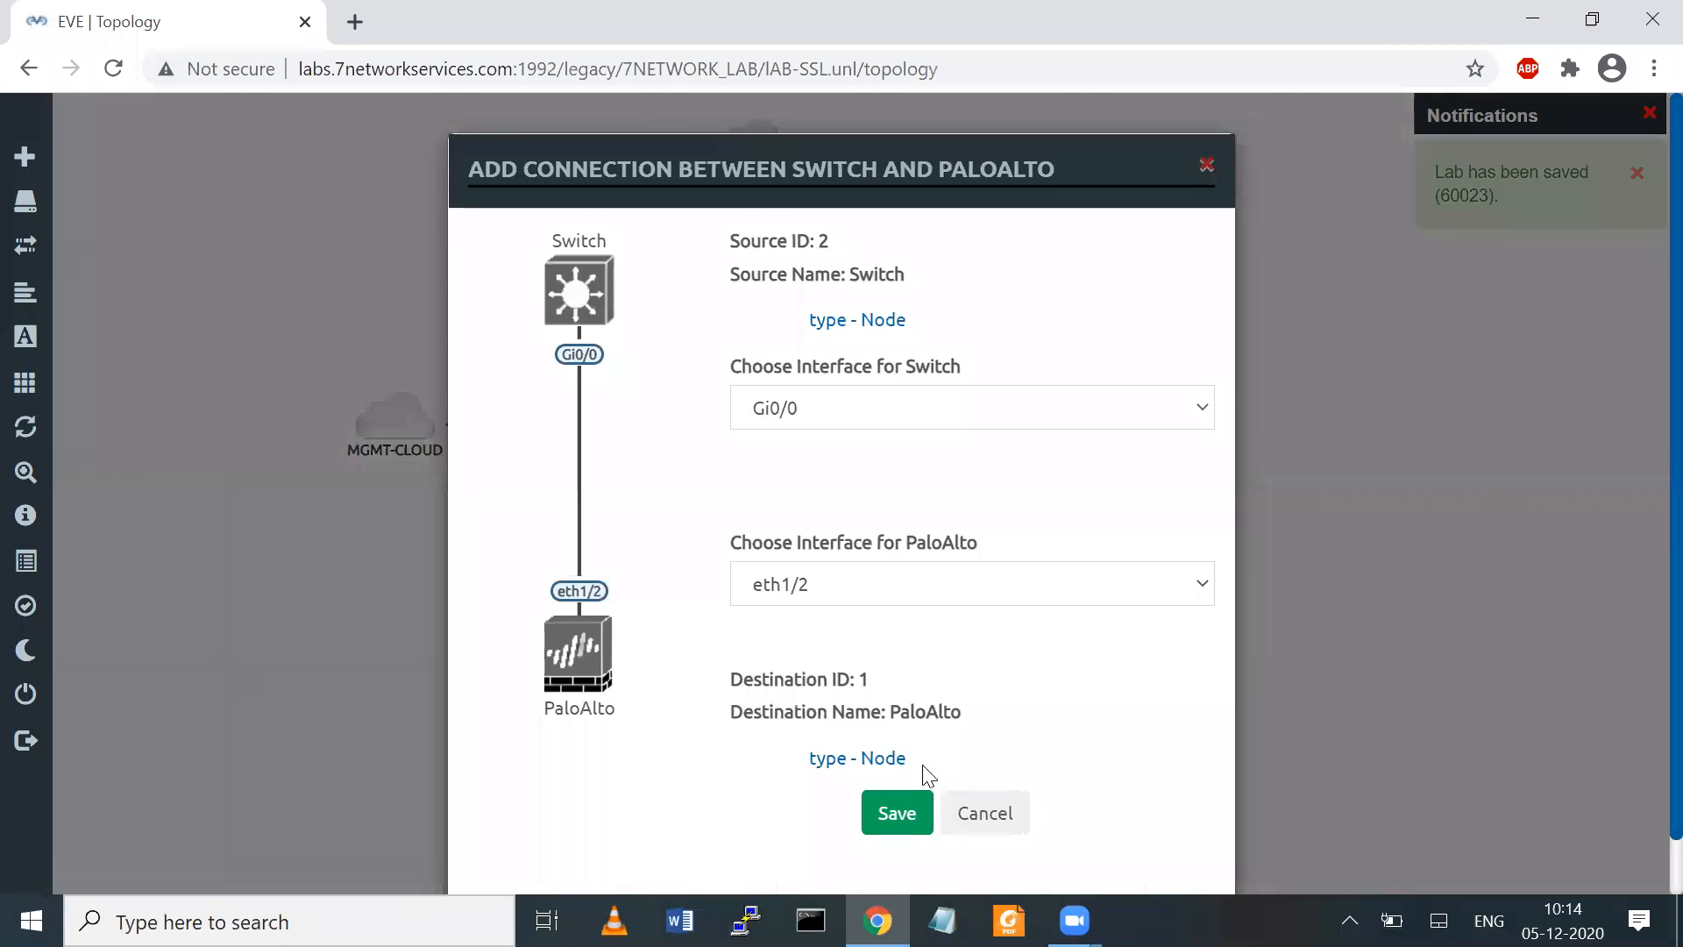
{"action": "key", "text": "Return"}
Add two Windows nodes to the topology using the win-8 image and the Win name prefix
{"action": "right_click", "coordinate": [940, 543]}
{"action": "left_click", "coordinate": [995, 599]}
{"action": "type", "text": "wi"}
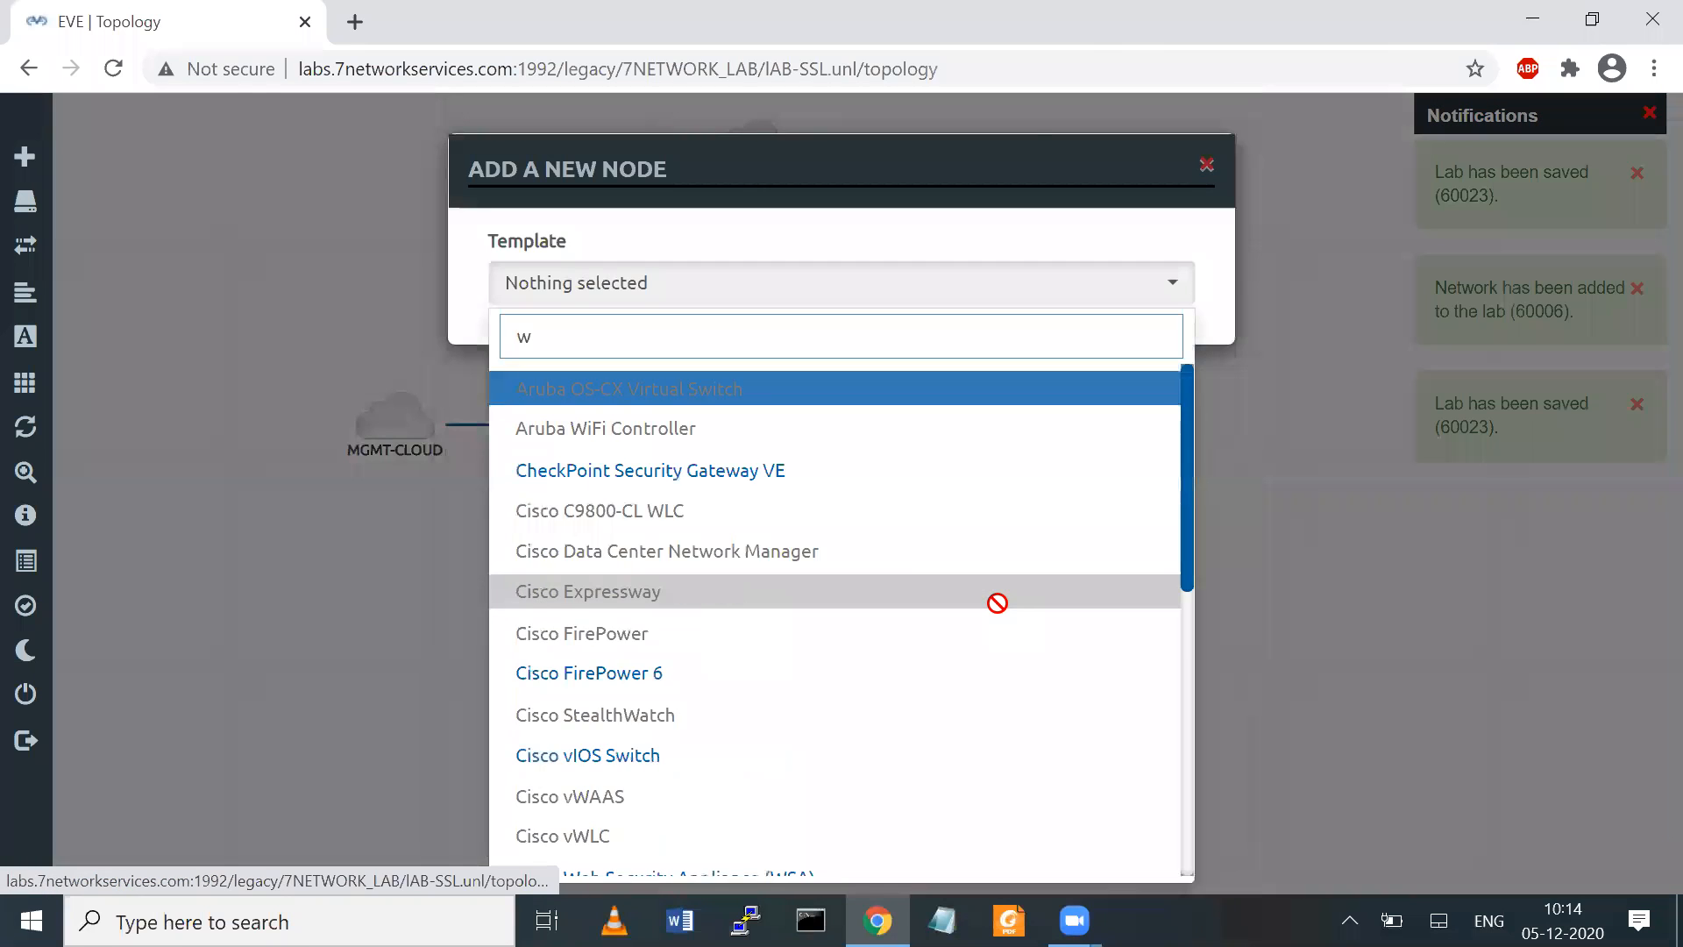
{"action": "key", "text": "BackSpace"}
{"action": "type", "text": "in"}
{"action": "key", "text": "Return"}
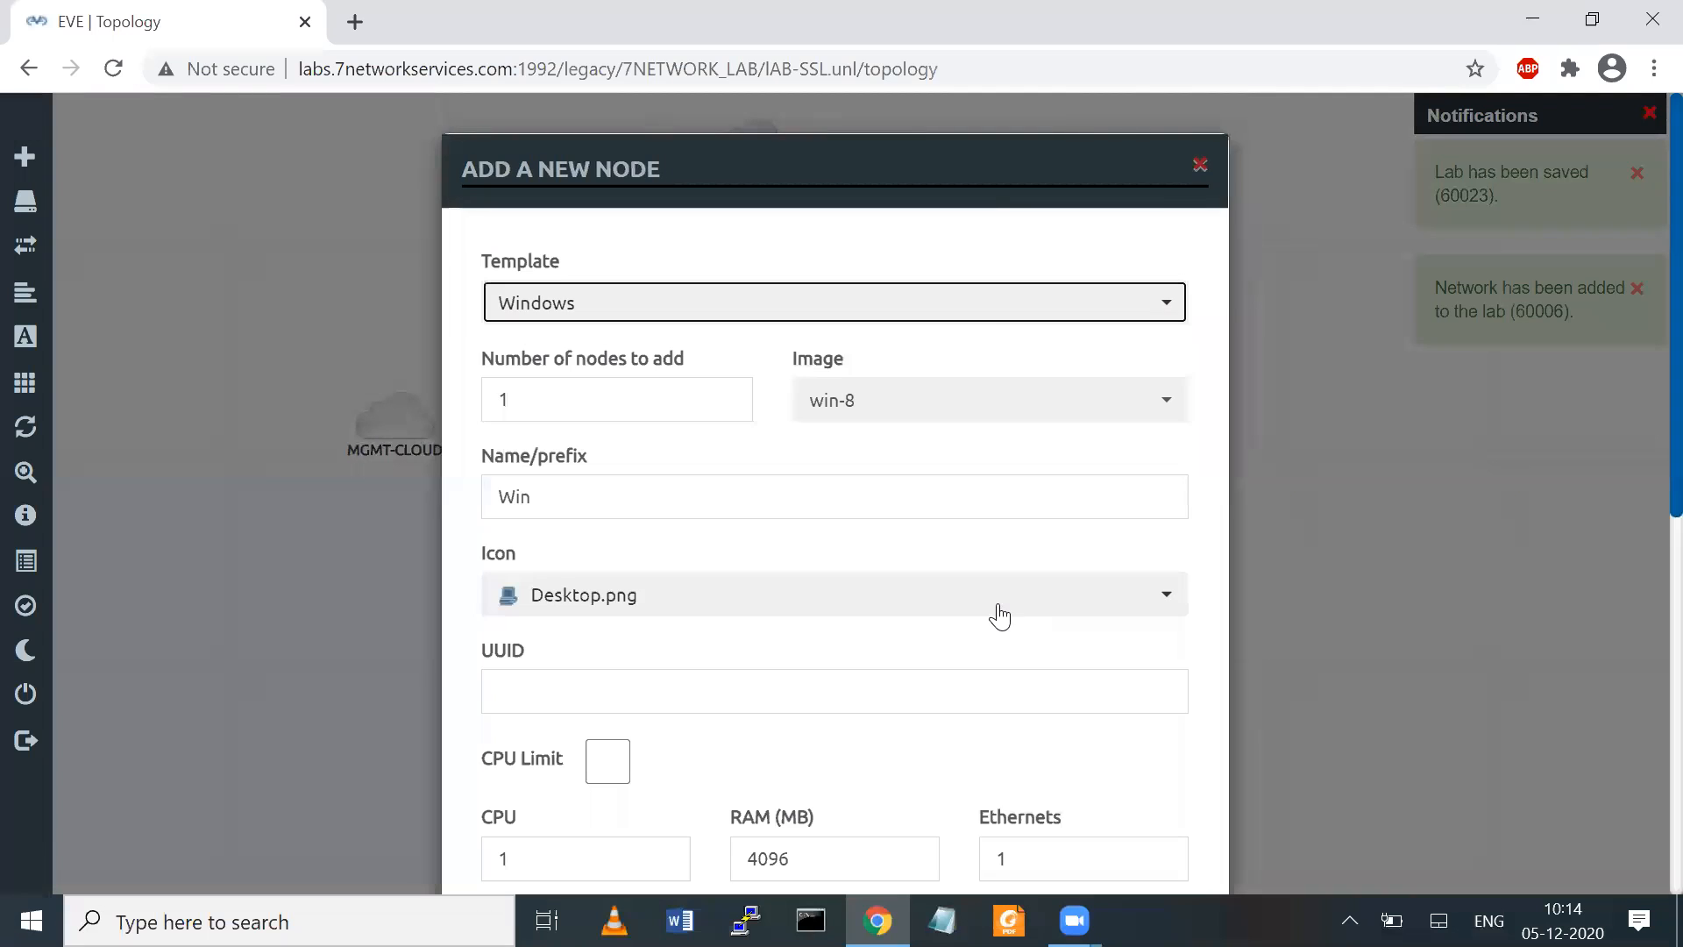
{"action": "left_click", "coordinate": [620, 410]}
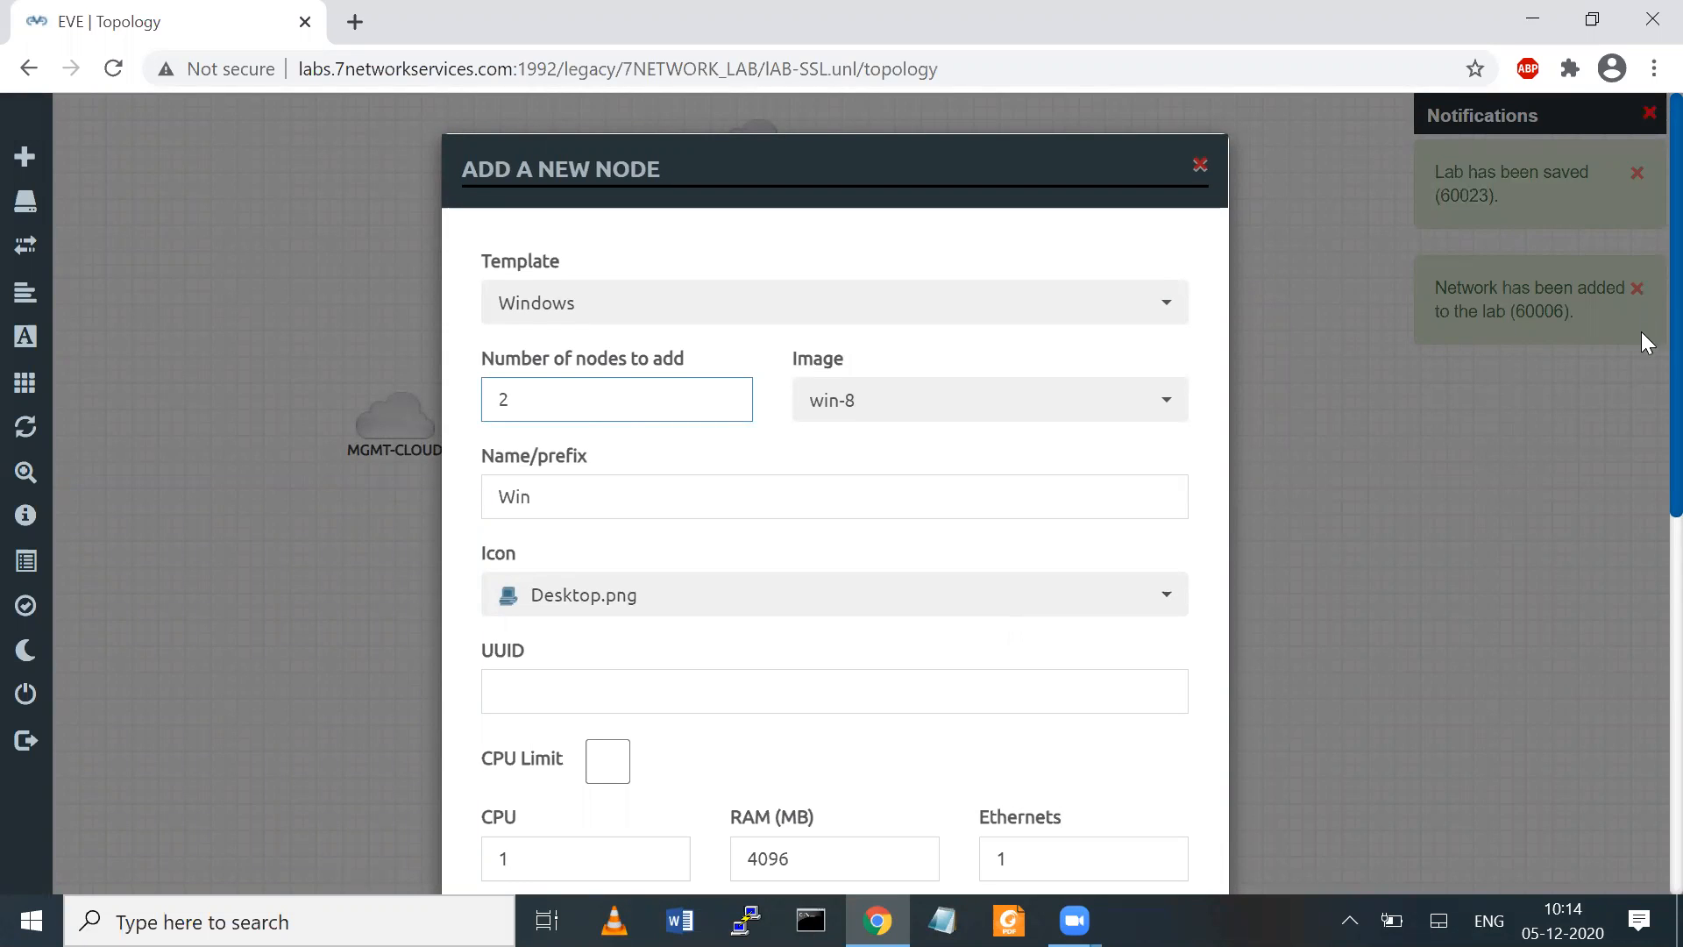
{"action": "scroll", "coordinate": [1642, 309], "scroll_direction": "down", "scroll_amount": 8}
{"action": "key", "text": "Return"}
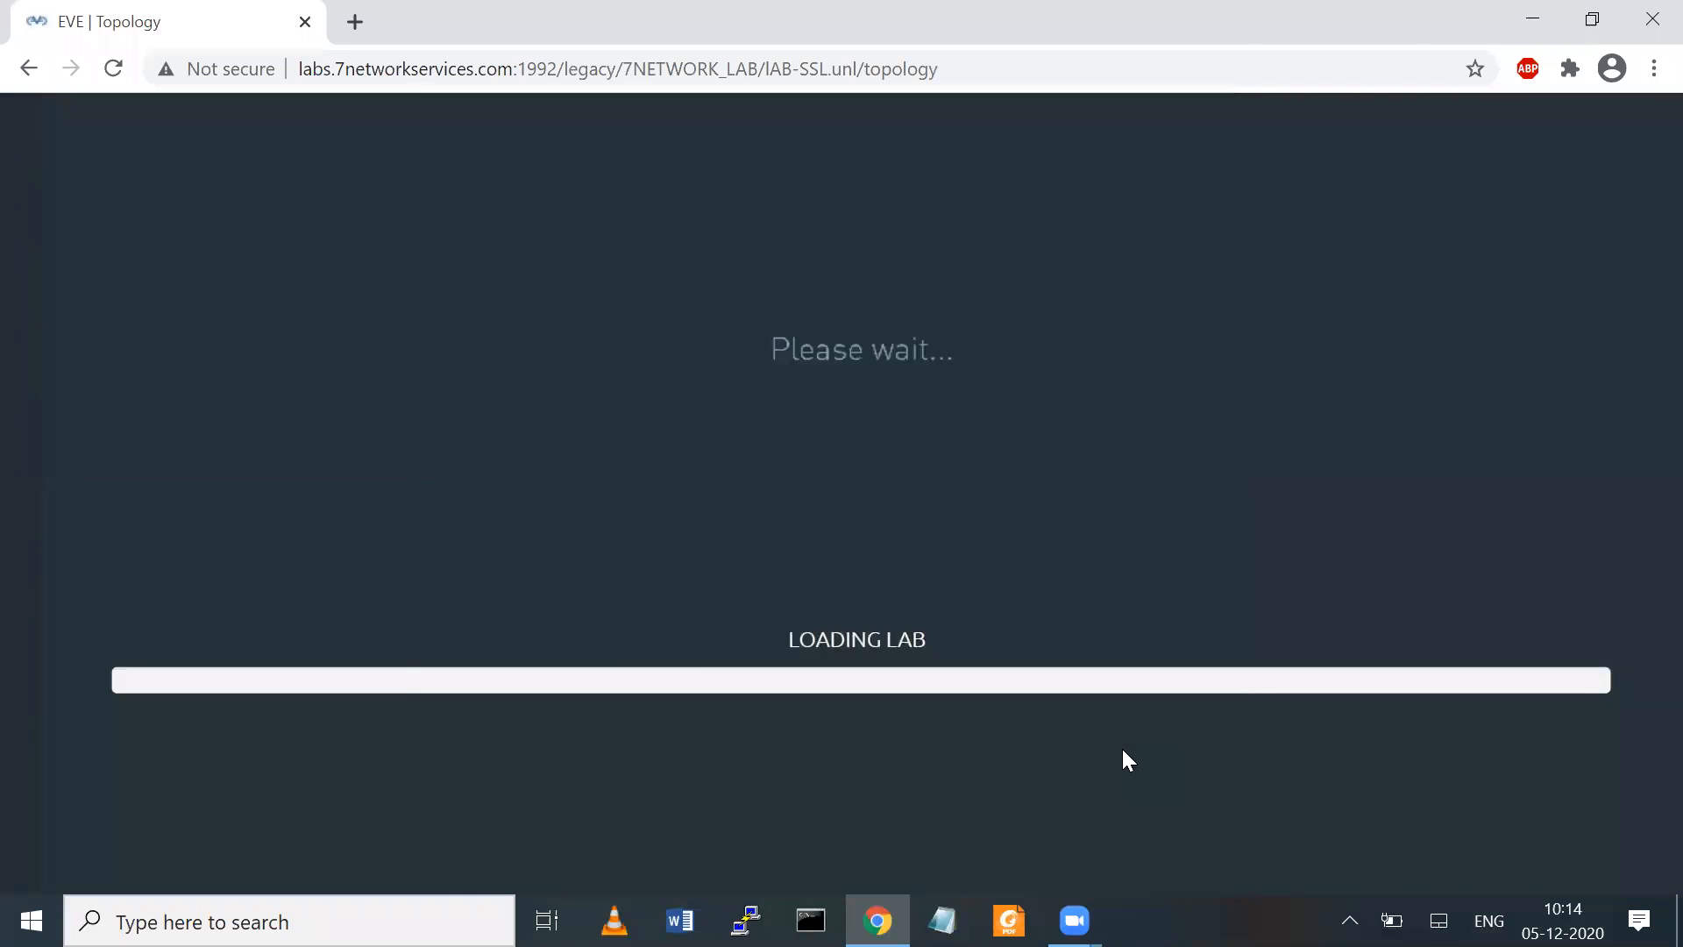
Connect the Switch's Gi0/1 to Win3's e0 and Gi0/2 to Win4's e0, placing Win3 left of the Switch and Win4 below it
{"action": "left_click_drag", "start_coordinate": [973, 583], "coordinate": [548, 768]}
{"action": "left_click_drag", "start_coordinate": [1056, 570], "coordinate": [964, 764]}
{"action": "mouse_move", "coordinate": [547, 756]}
{"action": "left_click_drag", "start_coordinate": [547, 756], "coordinate": [957, 767]}
{"action": "left_click", "coordinate": [901, 810]}
{"action": "left_click", "coordinate": [885, 824]}
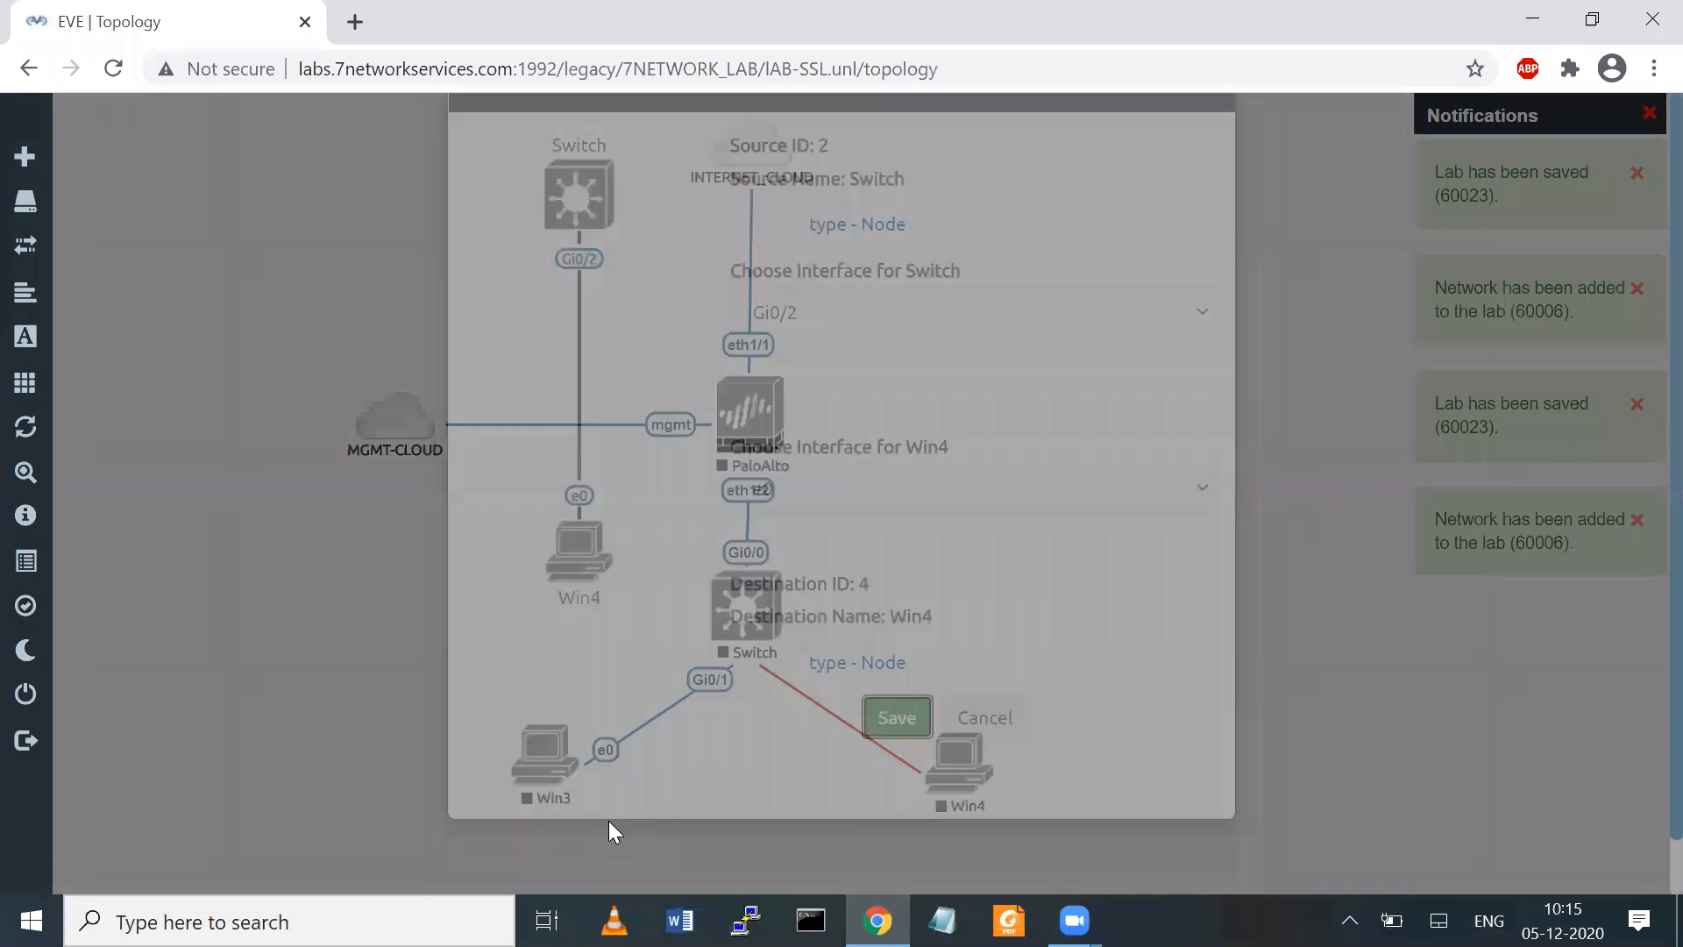
{"action": "left_click_drag", "start_coordinate": [517, 719], "coordinate": [448, 603]}
{"action": "left_click_drag", "start_coordinate": [972, 752], "coordinate": [755, 796]}
Add a TRUNK-PORT text label and place it beside the Switch's Gi0/0 interface
{"action": "right_click", "coordinate": [1022, 557]}
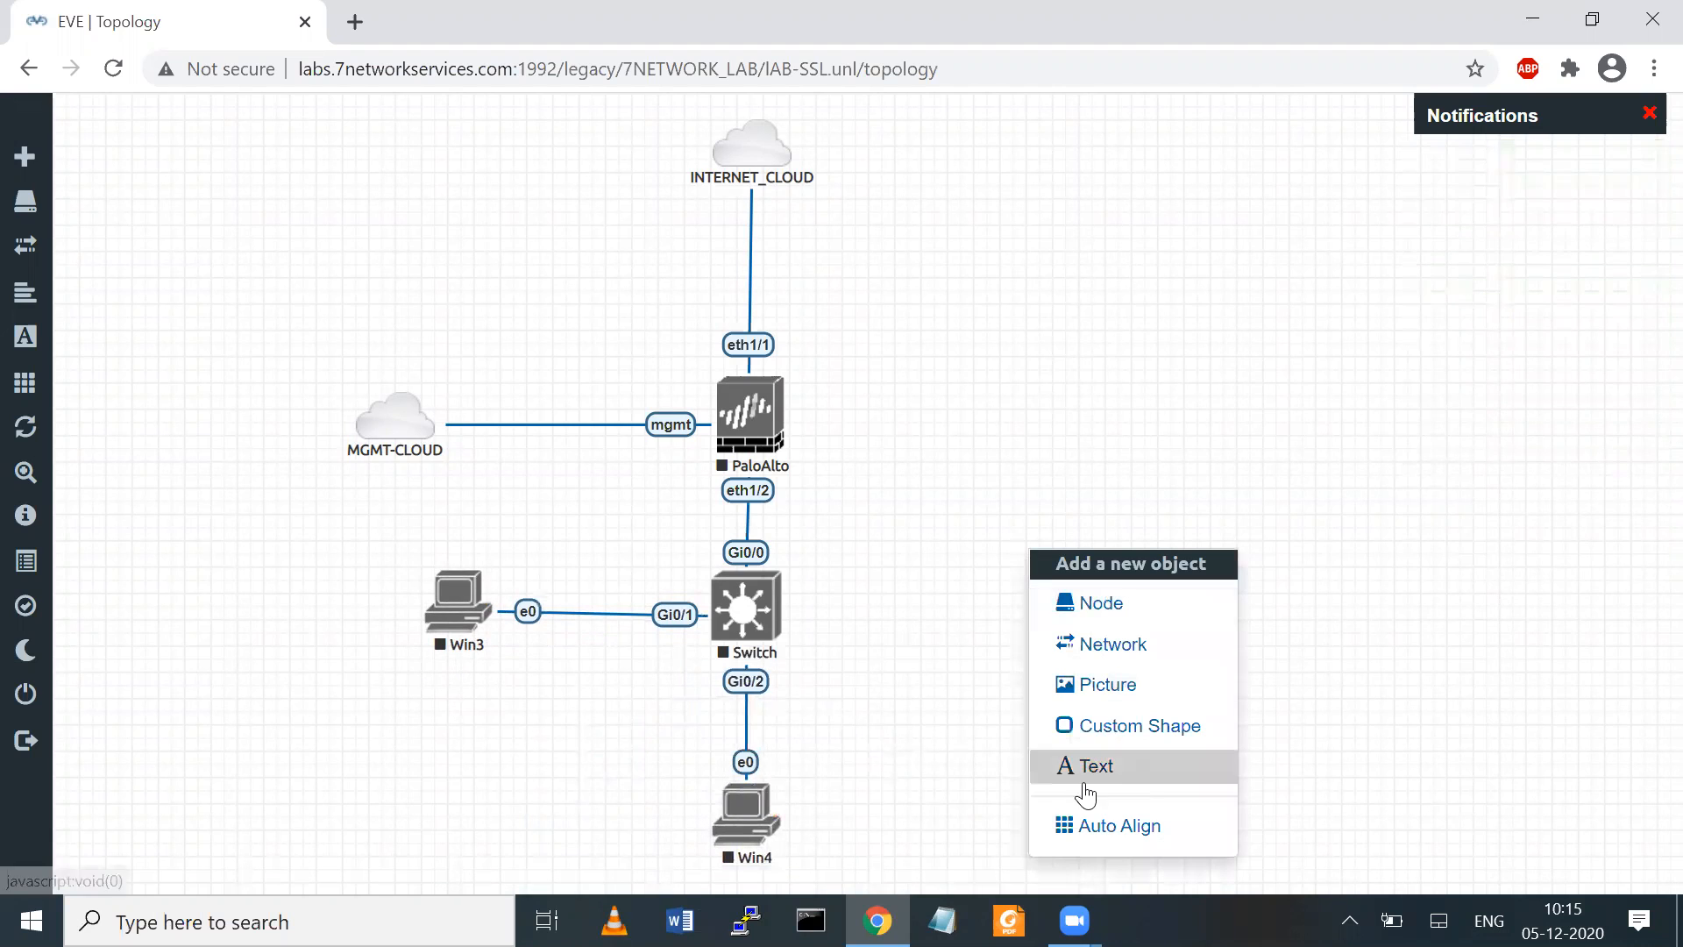
{"action": "left_click", "coordinate": [1084, 776]}
{"action": "type", "text": "TRUNK"}
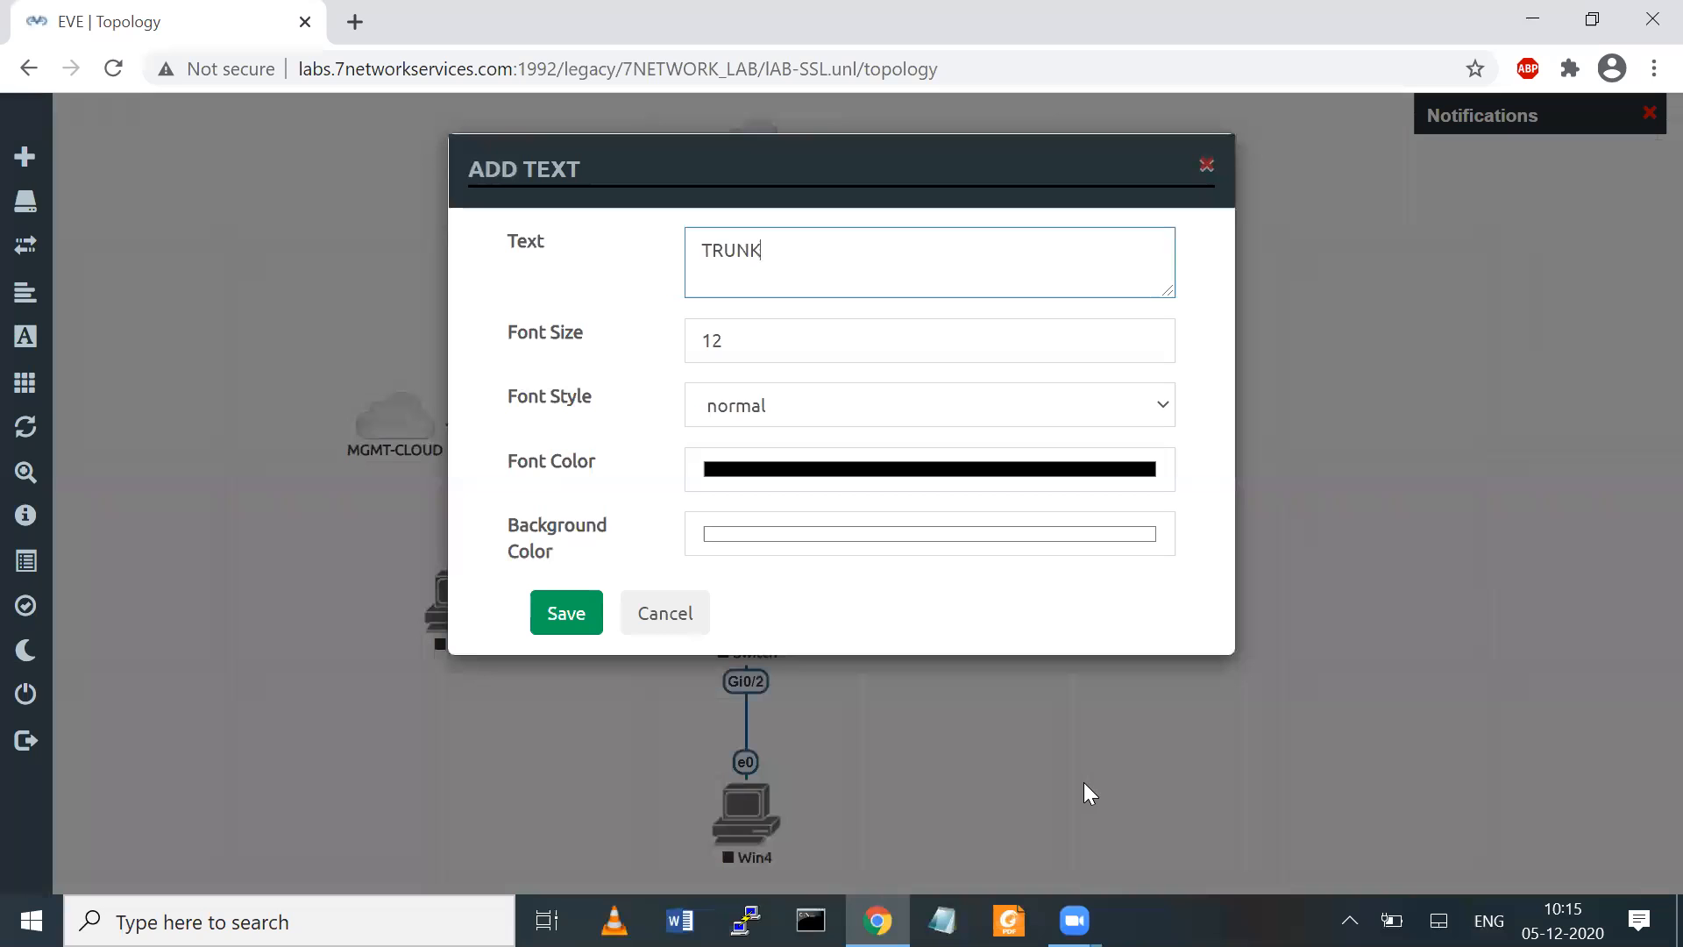
{"action": "type", "text": "-PORT"}
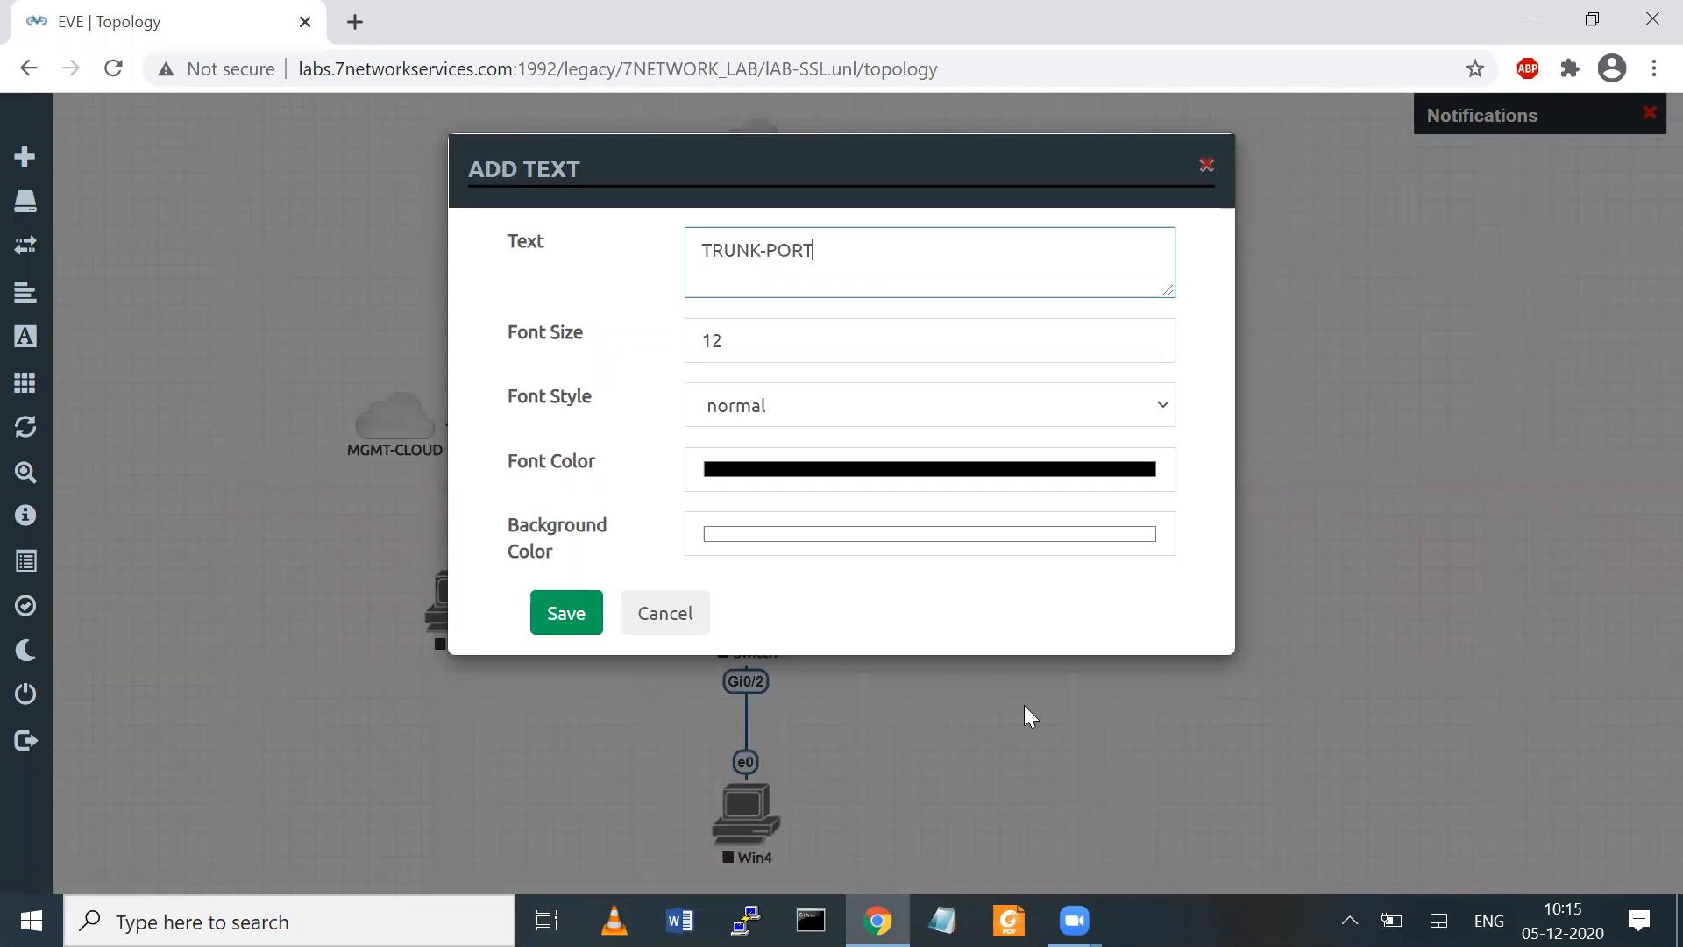
{"action": "left_click", "coordinate": [566, 612]}
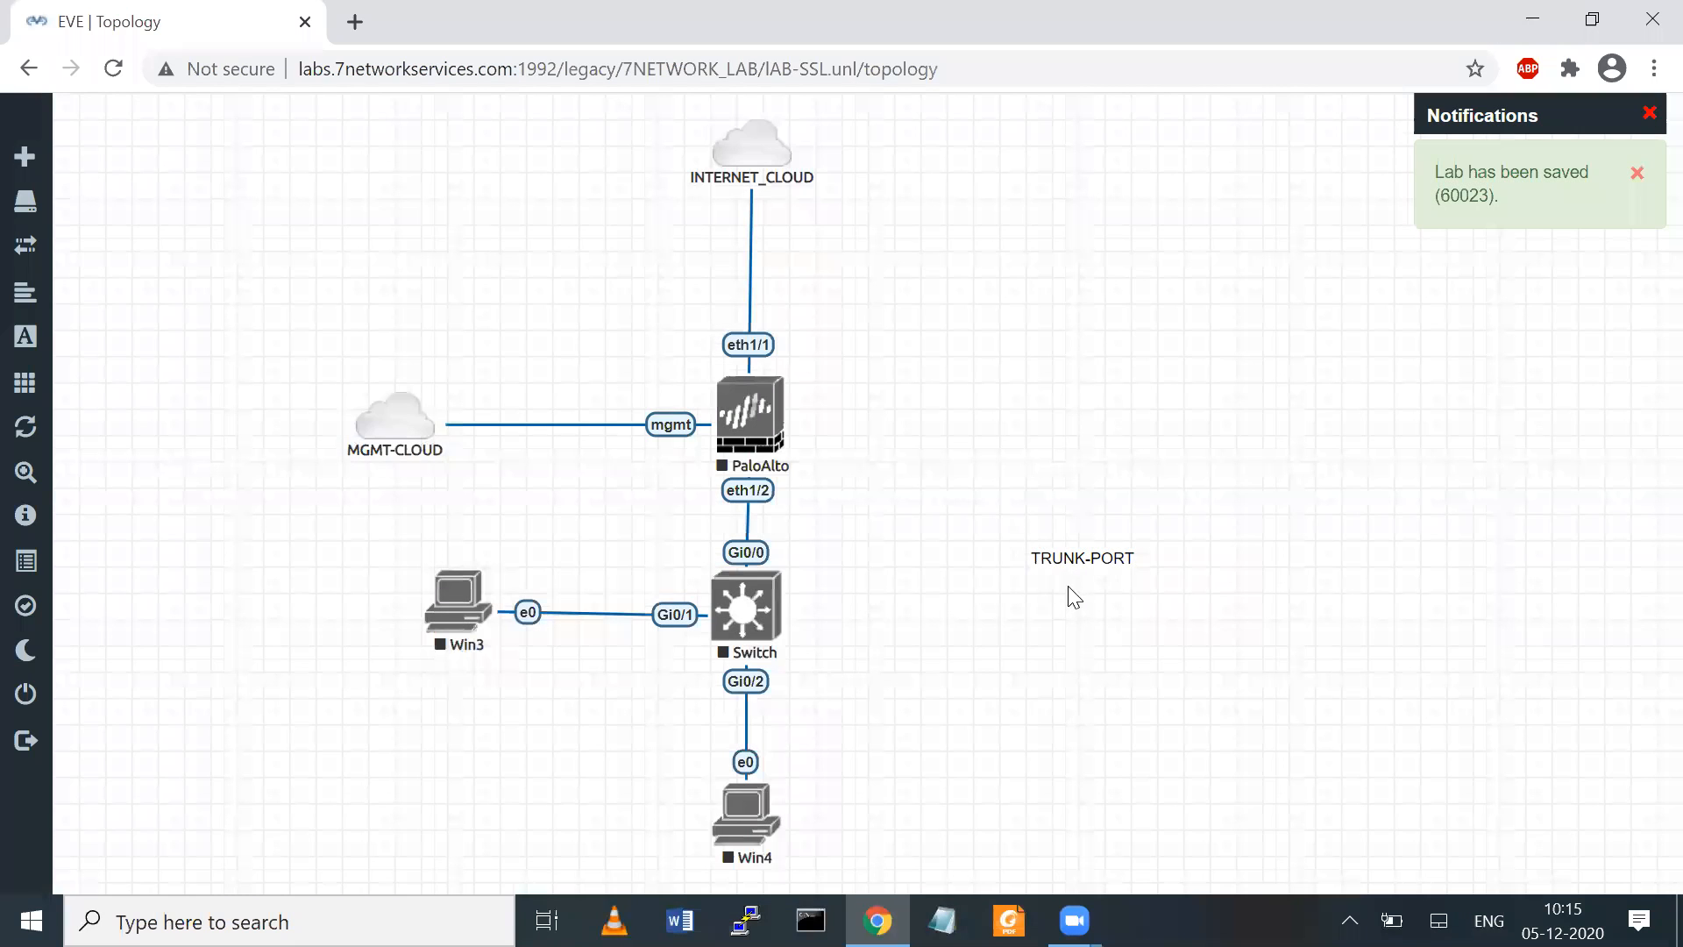
{"action": "left_click_drag", "start_coordinate": [1008, 558], "coordinate": [768, 552]}
Add a VLAN-10 text label and place it above the link between Win3 and the Switch
{"action": "right_click", "coordinate": [968, 612]}
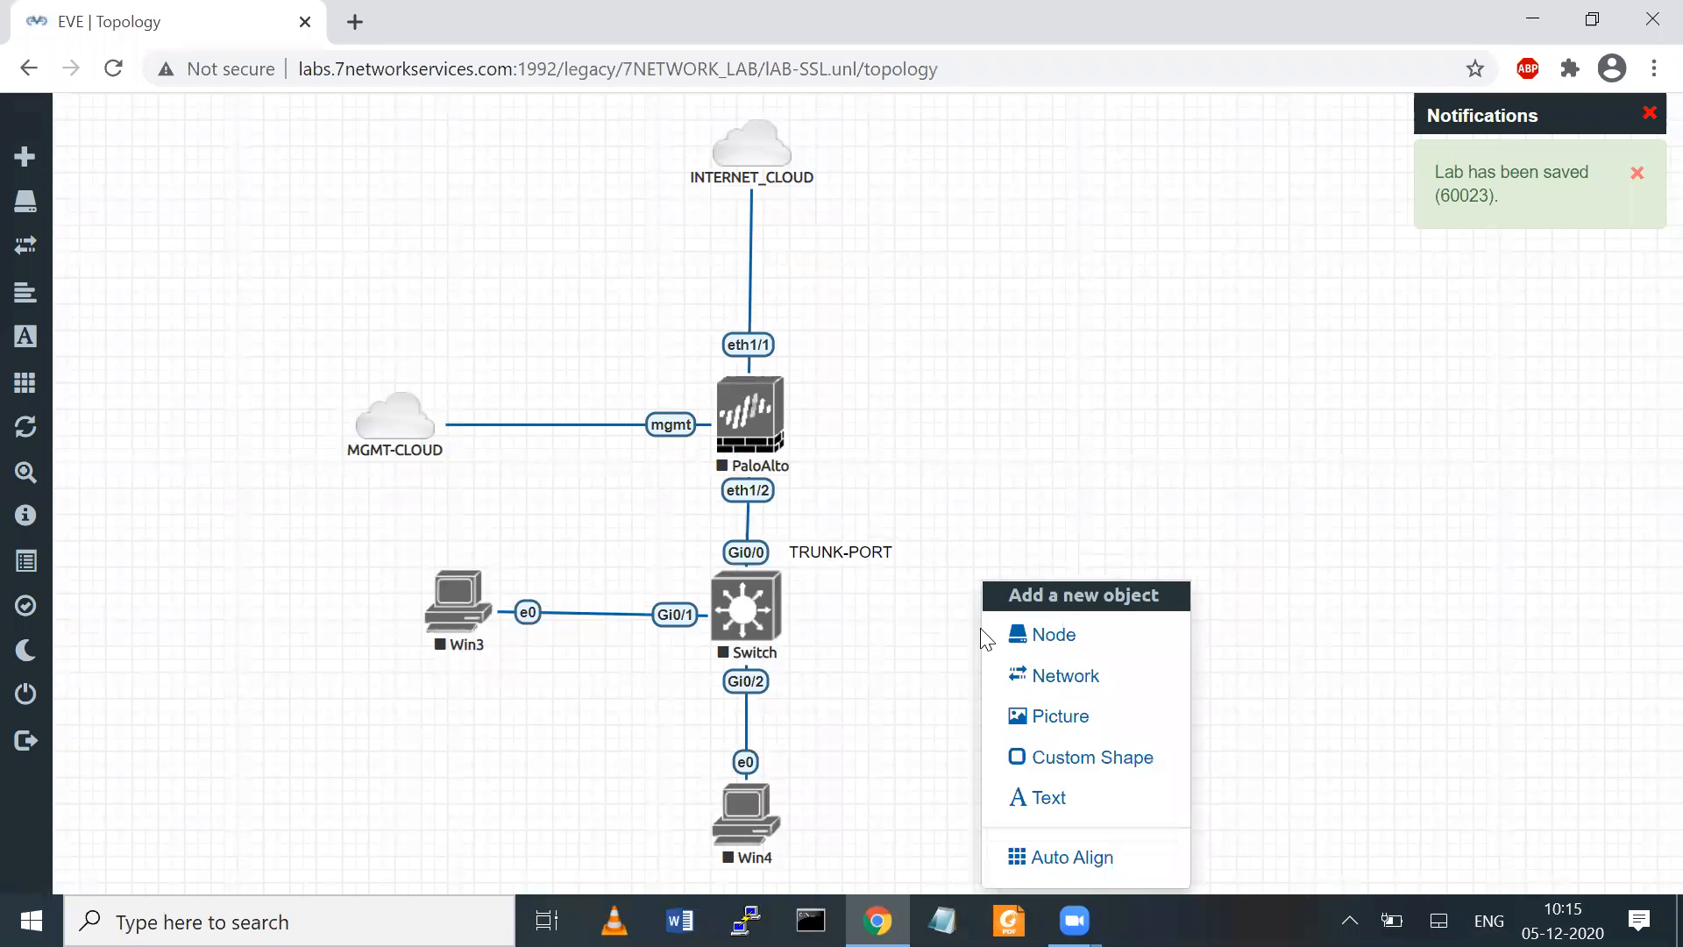
{"action": "left_click", "coordinate": [1049, 795]}
{"action": "type", "text": "VLAN"}
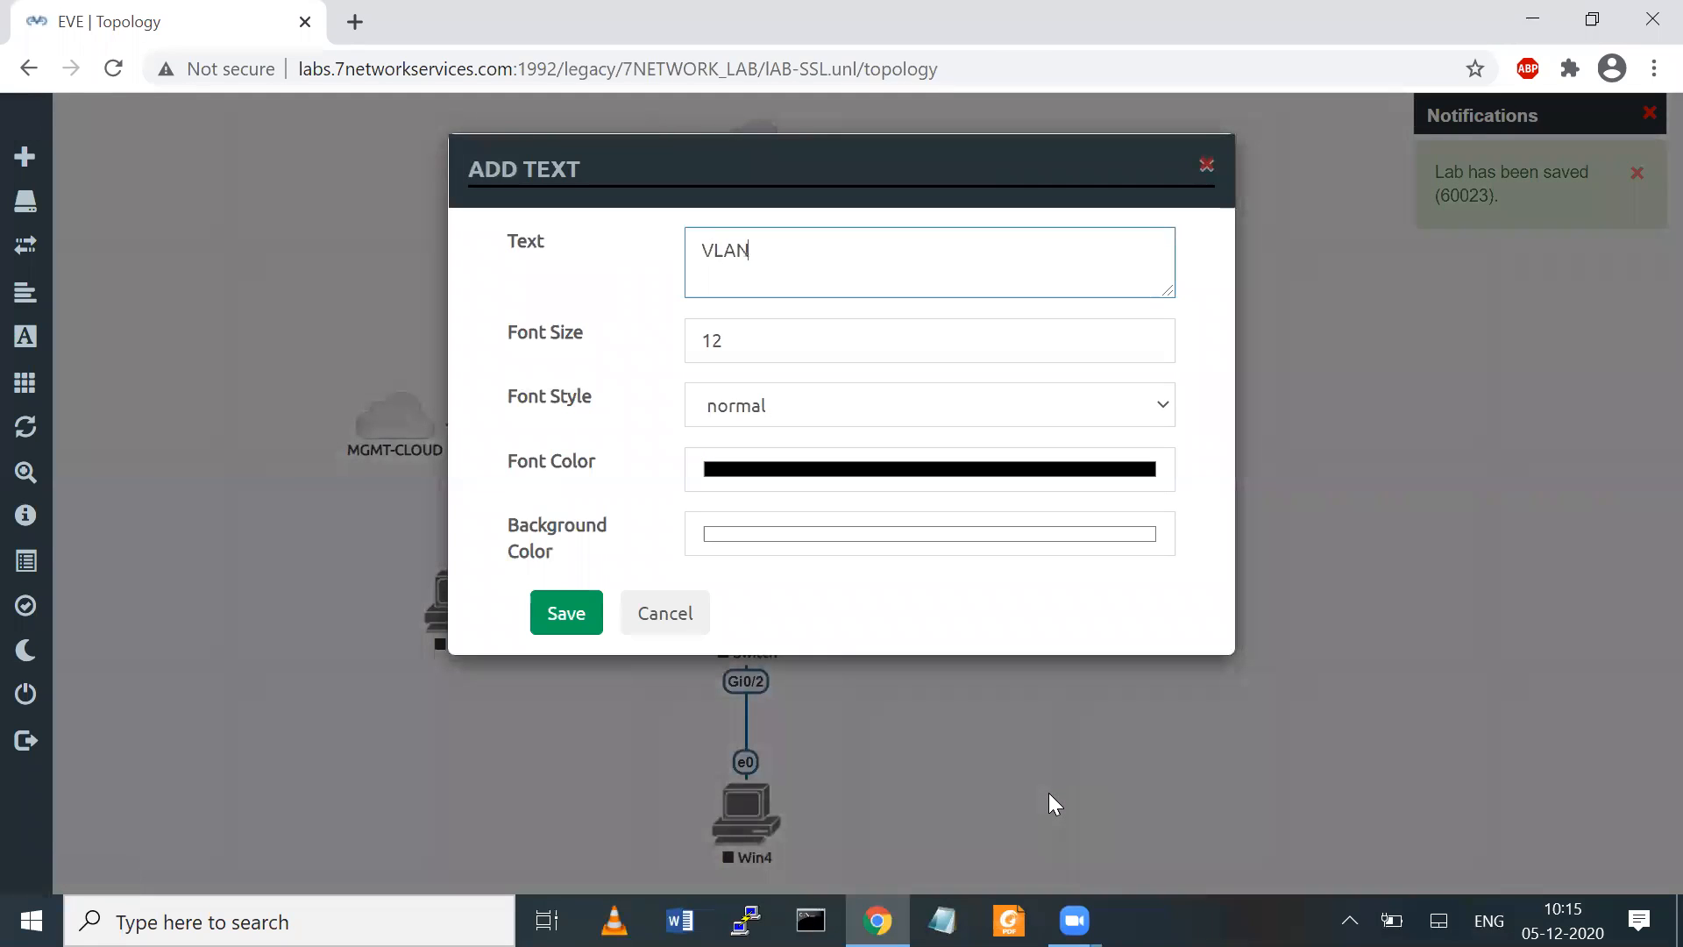
{"action": "left_click", "coordinate": [570, 624]}
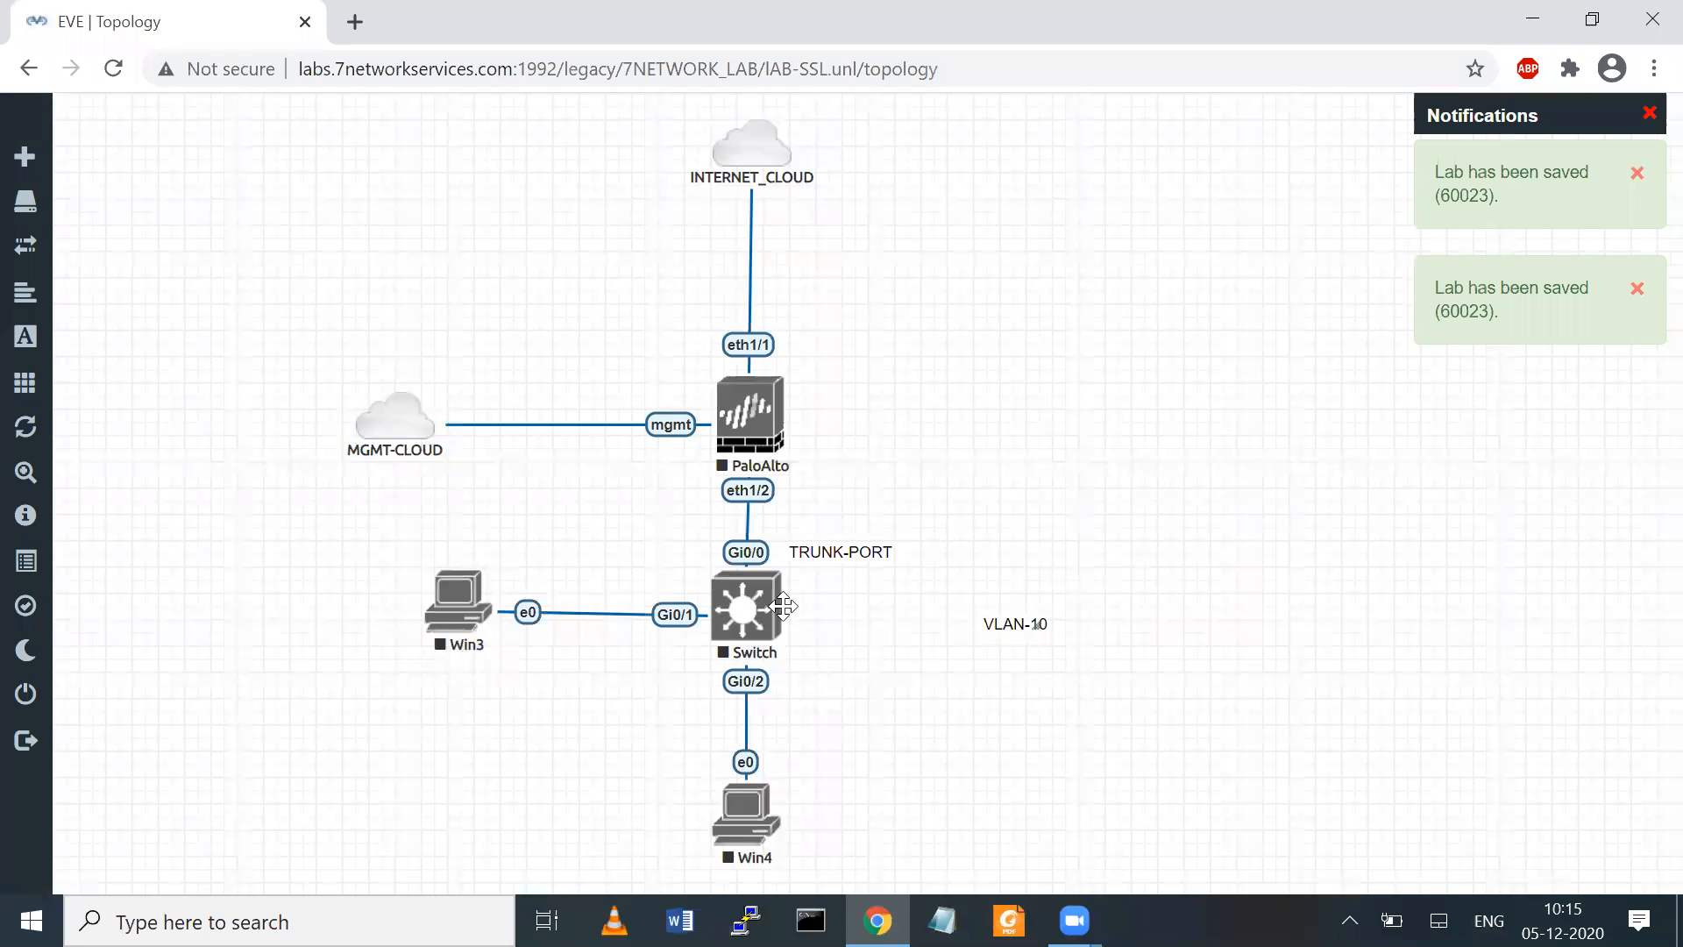
{"action": "left_click_drag", "start_coordinate": [1004, 616], "coordinate": [518, 566]}
Duplicate the VLAN-10 label, place the copy beside the Win4 link and change its text to VLAN-20
{"action": "right_click", "coordinate": [518, 565]}
{"action": "left_click", "coordinate": [581, 618]}
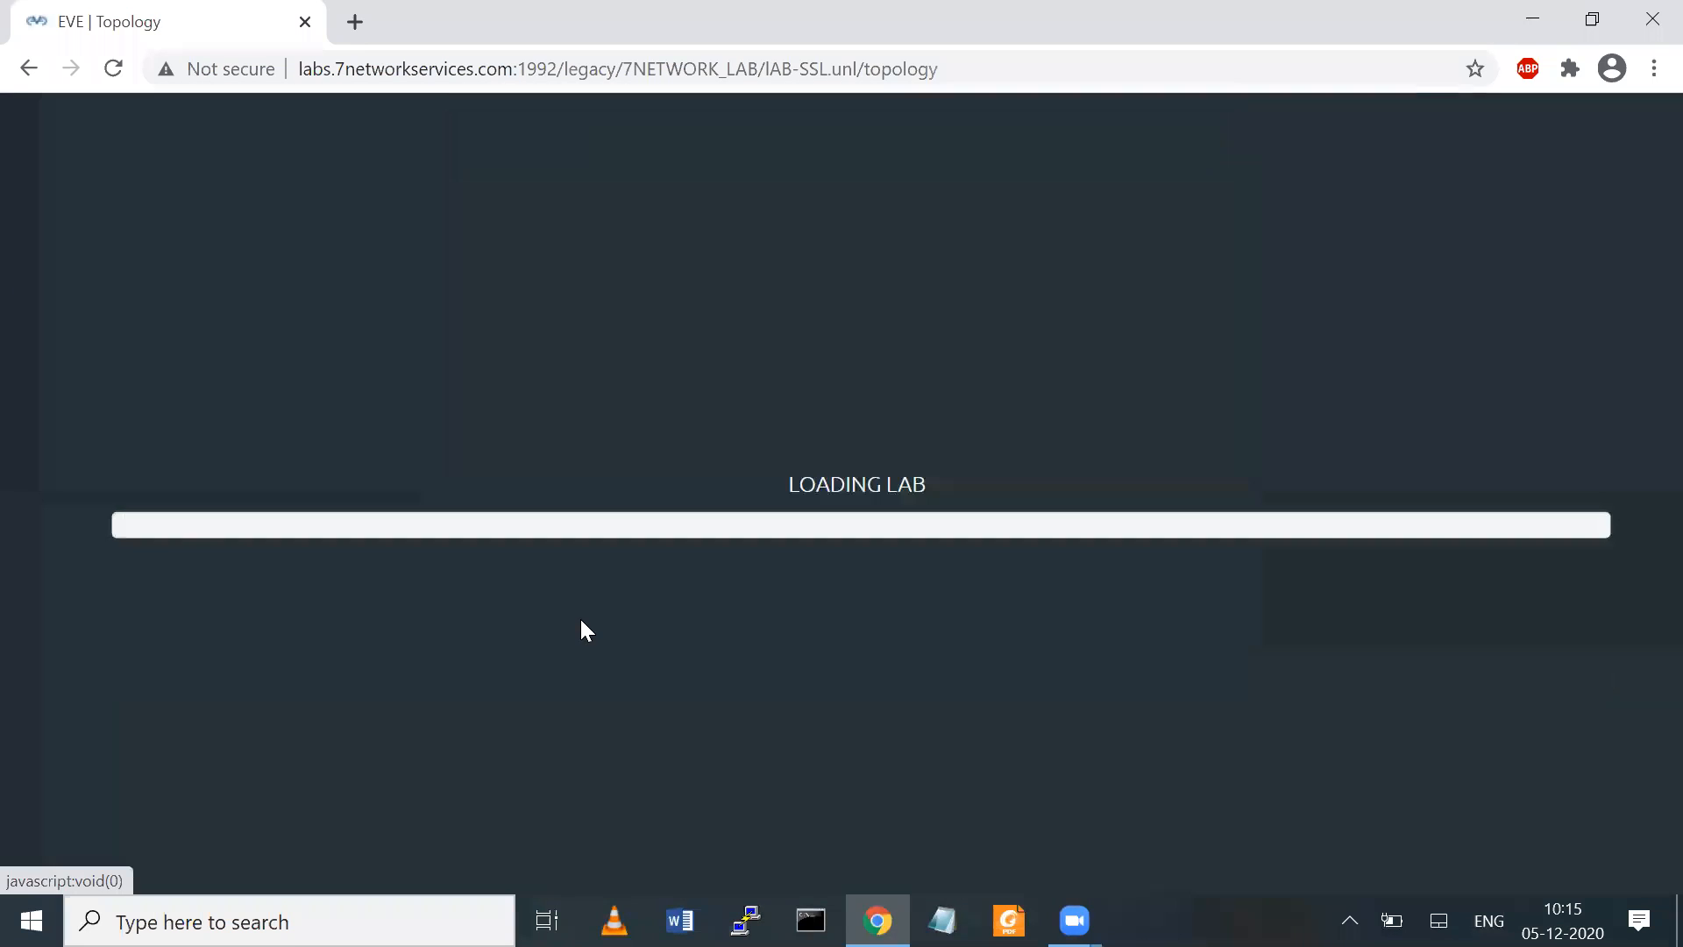
{"action": "left_click_drag", "start_coordinate": [546, 605], "coordinate": [819, 733]}
{"action": "double_click", "coordinate": [820, 733]}
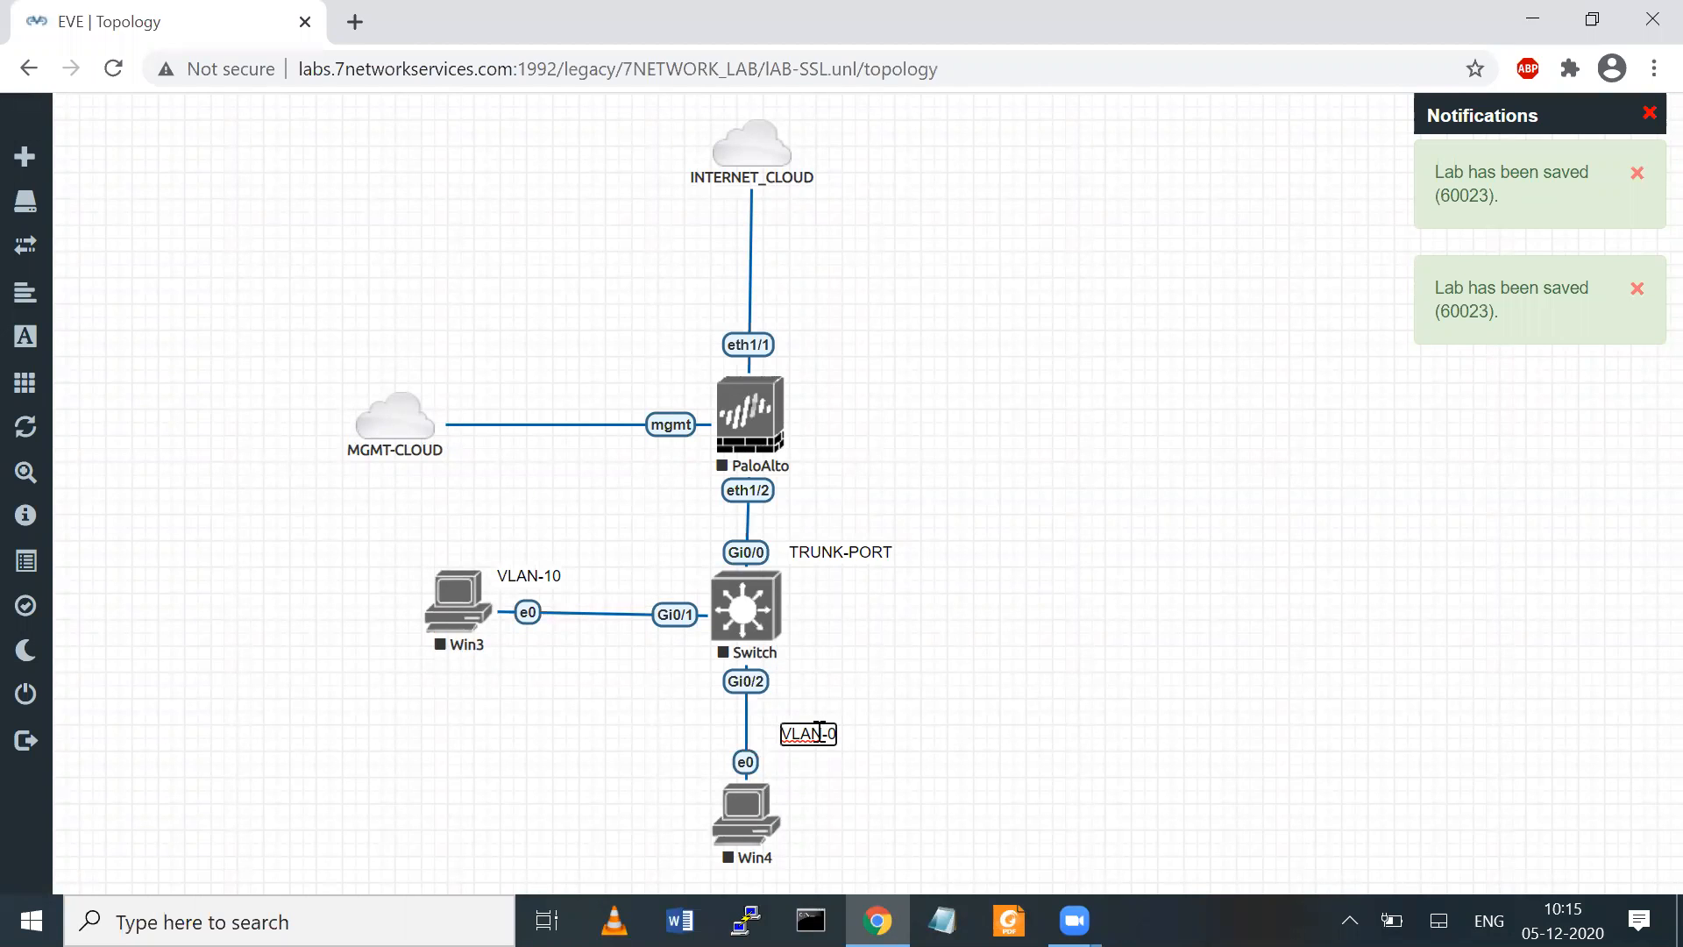
{"action": "left_click", "coordinate": [1049, 585]}
Add a LAN-TRUST-VLAN-10 text label and place it above Win3 and its VLAN-10 label
{"action": "right_click", "coordinate": [1052, 586]}
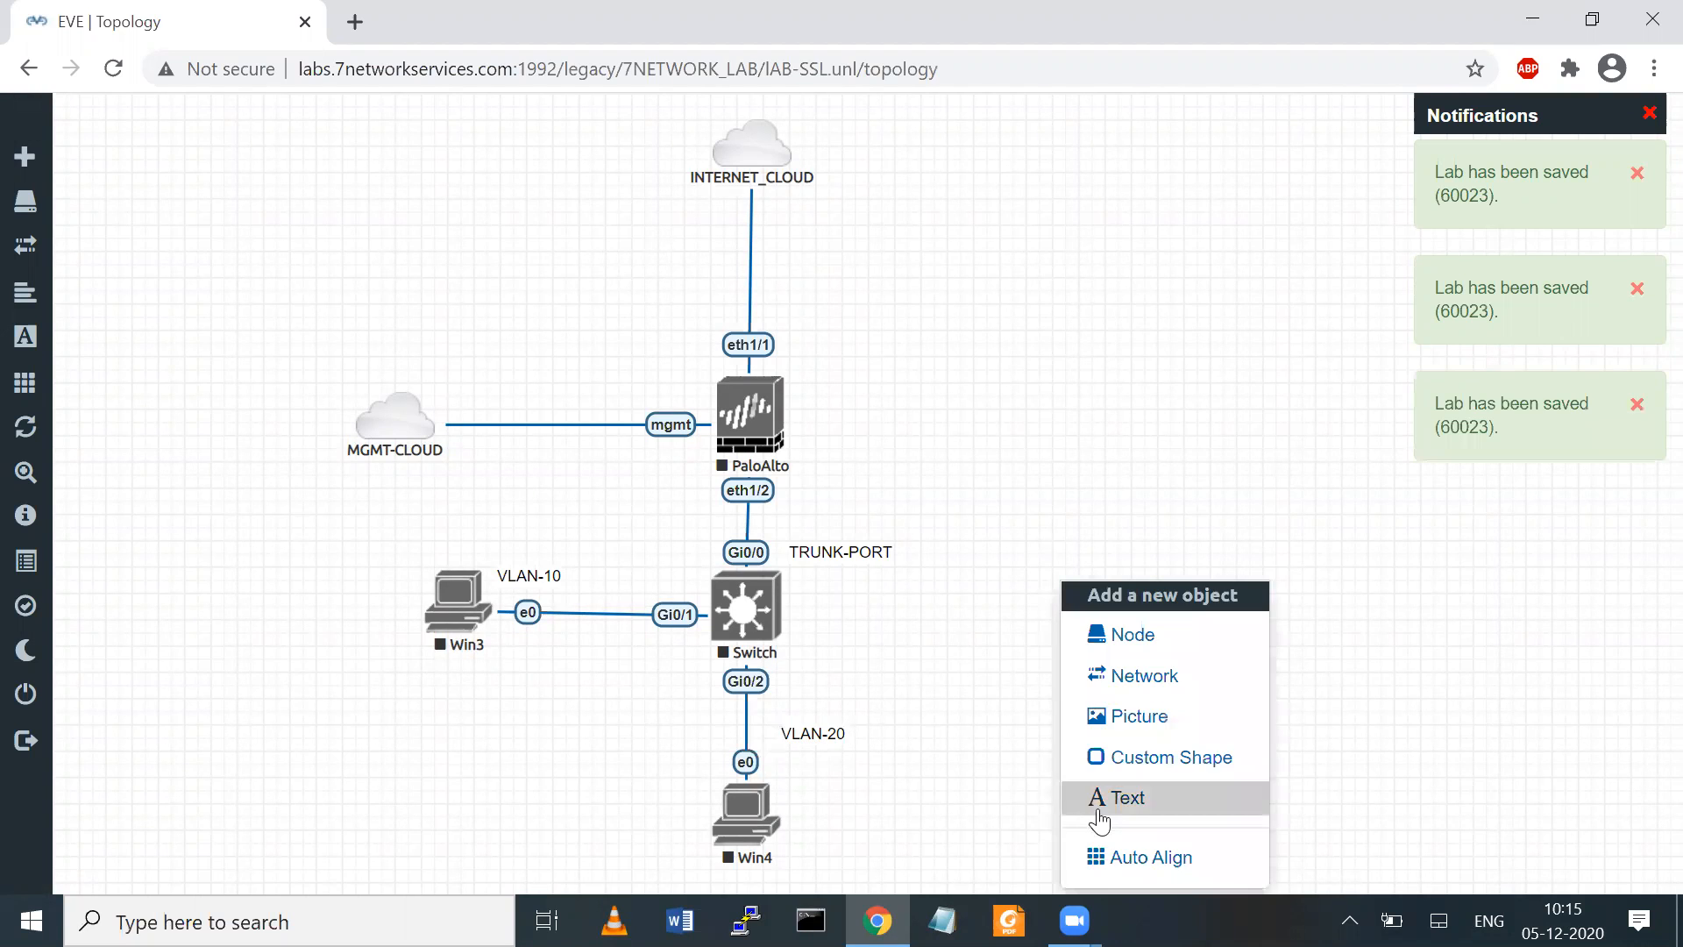
{"action": "left_click", "coordinate": [1103, 805]}
{"action": "type", "text": "LAN-"}
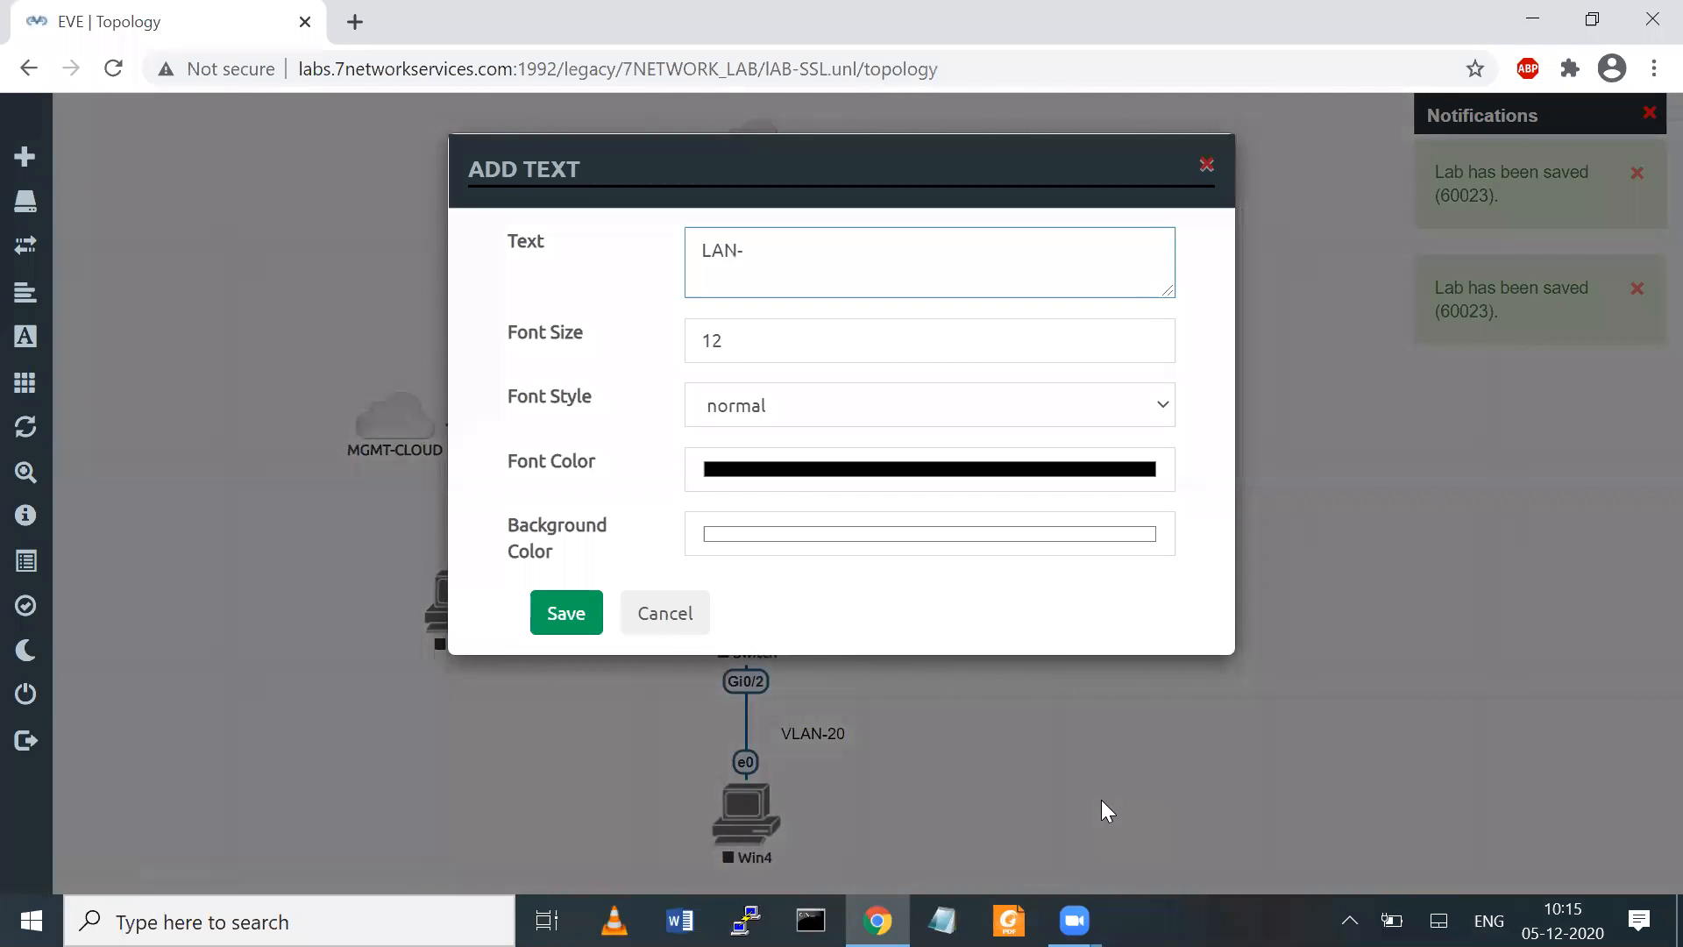
{"action": "type", "text": "TRUST-VLAN-10"}
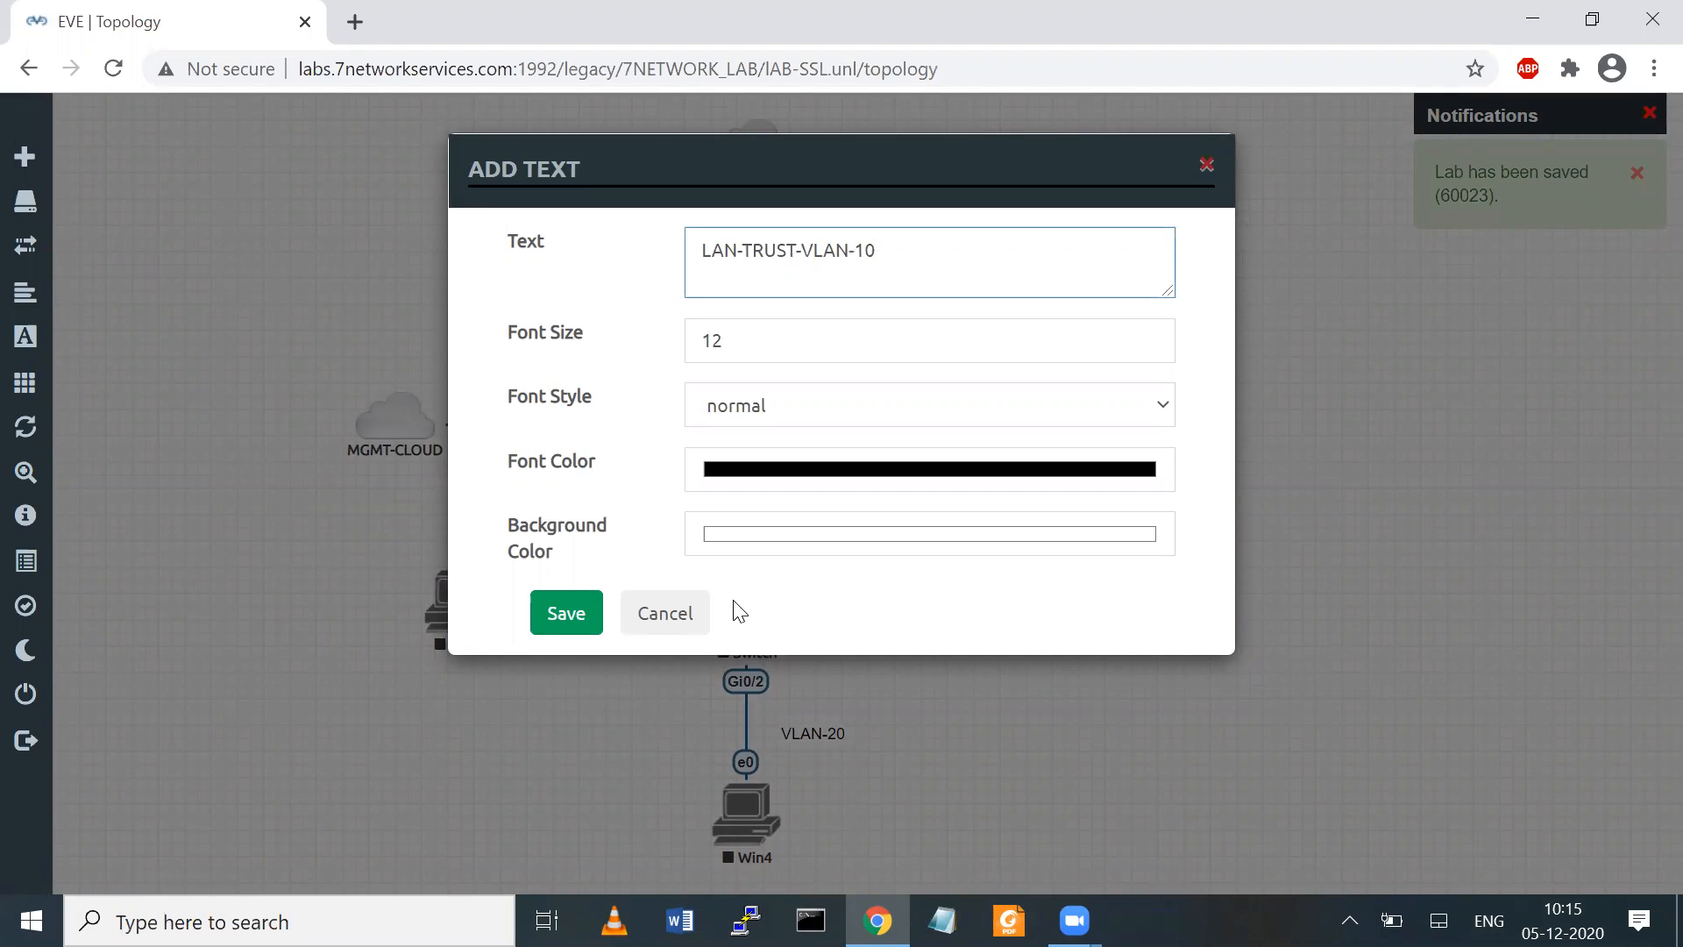
{"action": "left_click", "coordinate": [565, 633]}
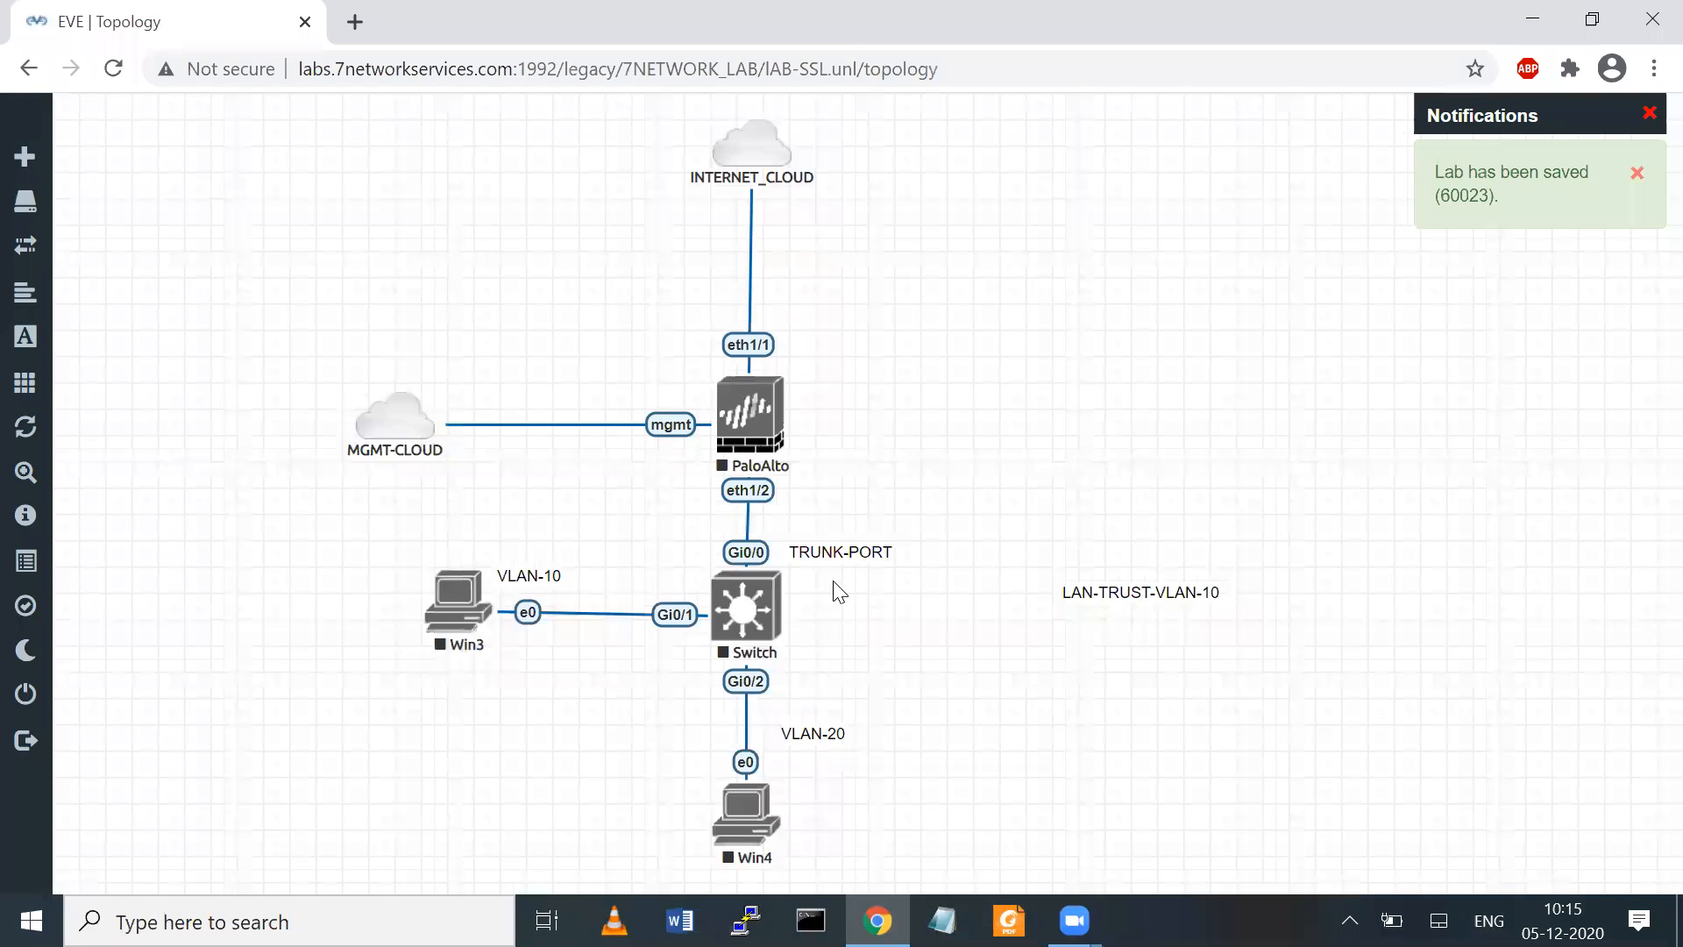
{"action": "left_click_drag", "start_coordinate": [1123, 583], "coordinate": [498, 523]}
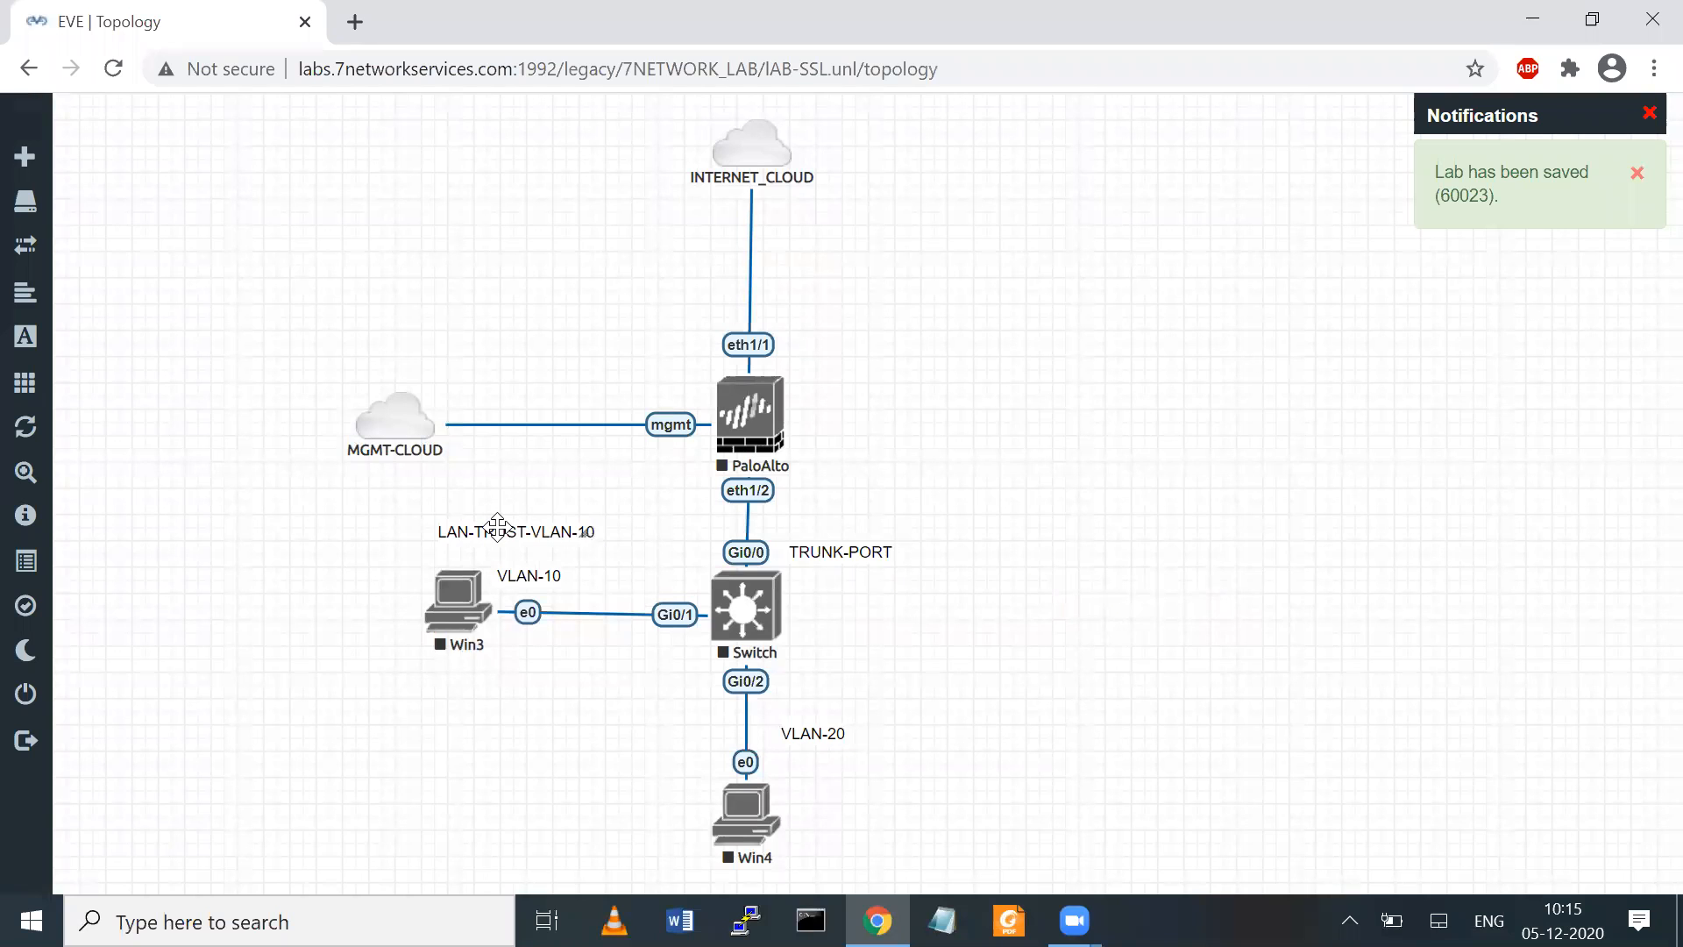
Duplicate the LAN-TRUST-VLAN-10 label, place the copy to the right of the Switch and change its text to LAN-TRUST-VLAN-20
{"action": "right_click", "coordinate": [512, 533]}
{"action": "left_click", "coordinate": [582, 586]}
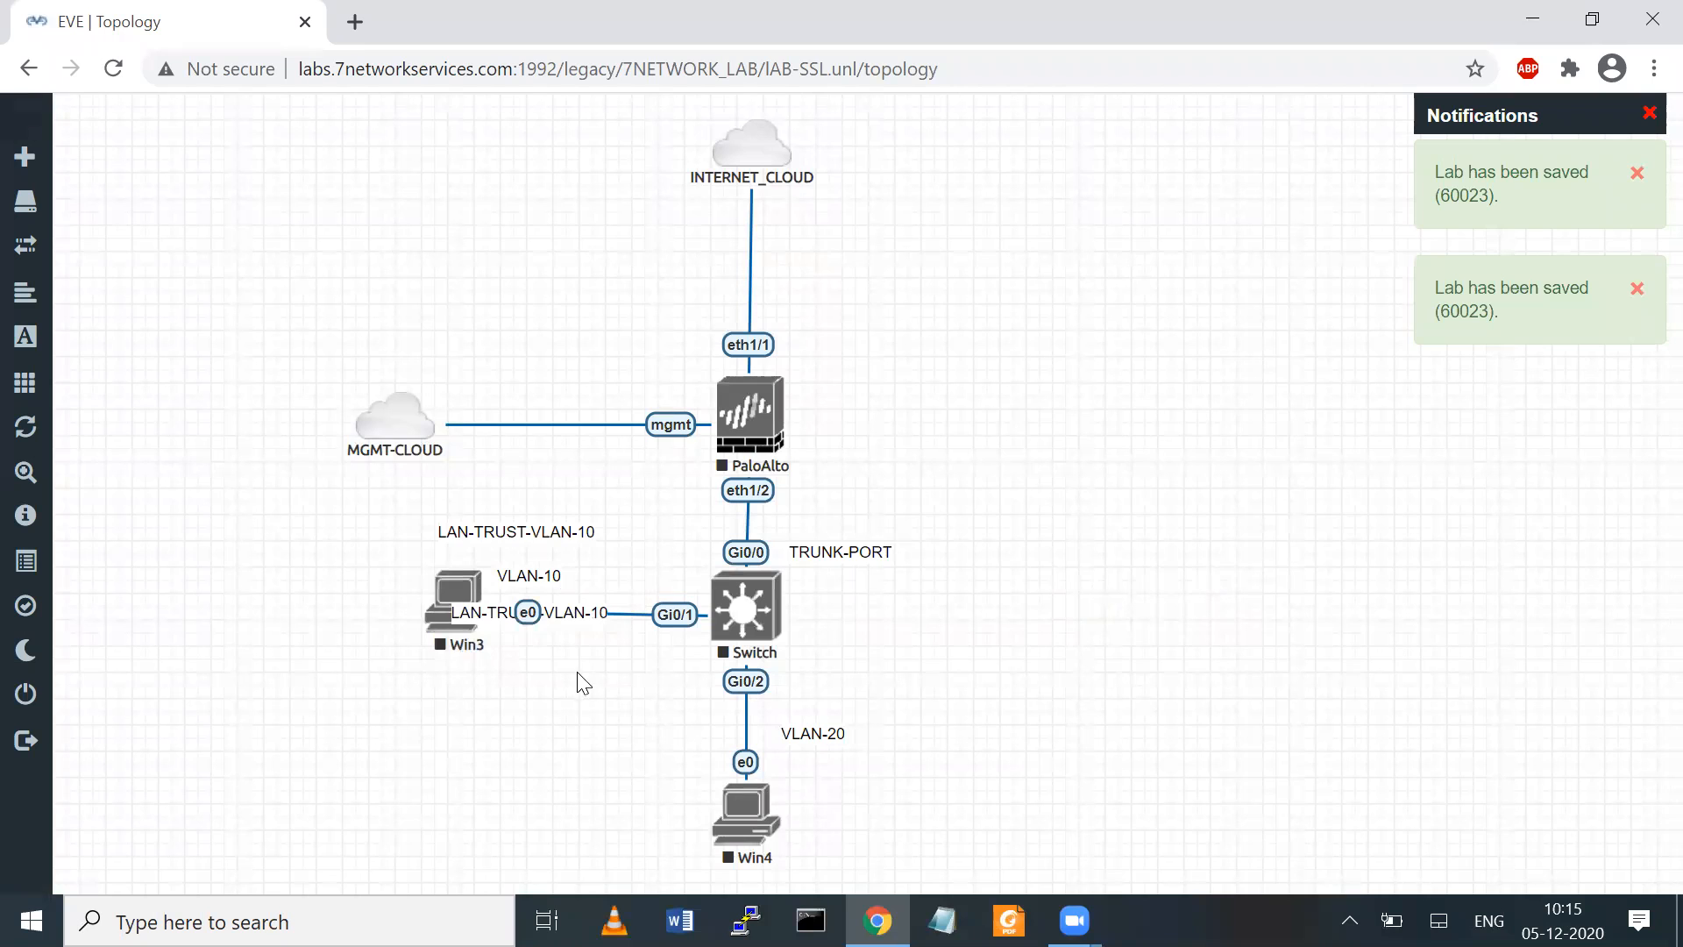
{"action": "left_click_drag", "start_coordinate": [571, 605], "coordinate": [1000, 633]}
{"action": "double_click", "coordinate": [962, 633]}
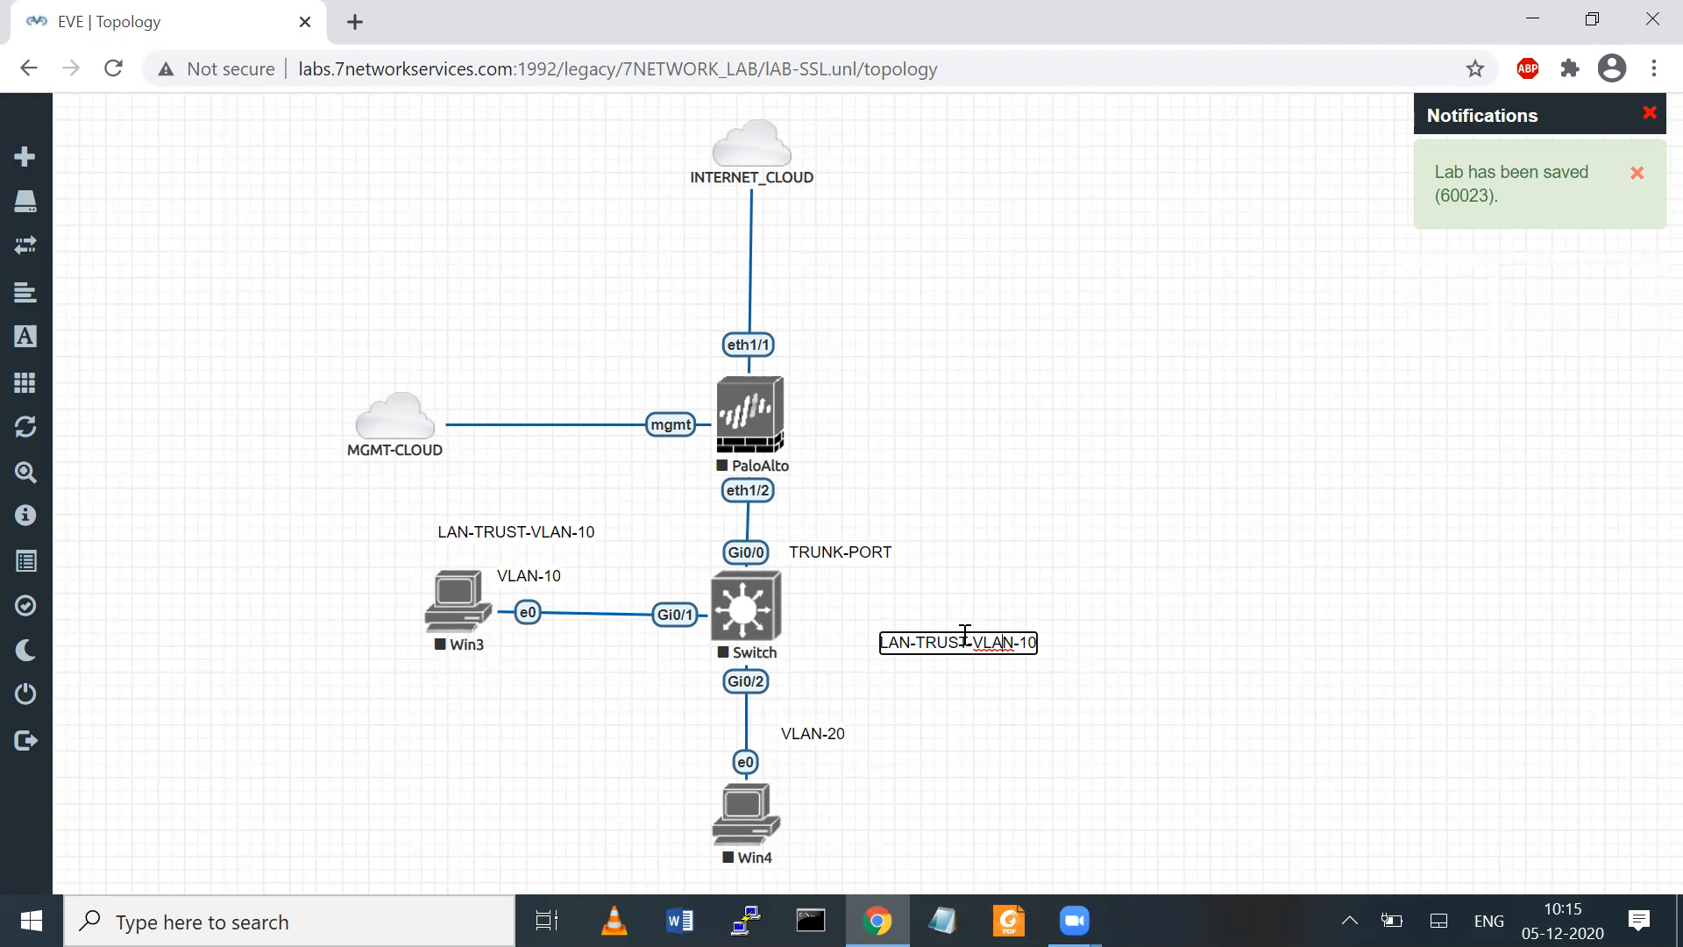
{"action": "left_click", "coordinate": [1066, 573]}
Add a WAN-LINK text label and place it on the link between INTERNET_CLOUD and the PaloAlto node
{"action": "right_click", "coordinate": [1154, 418]}
{"action": "left_click", "coordinate": [1233, 640]}
{"action": "type", "text": "WAN-LINK"}
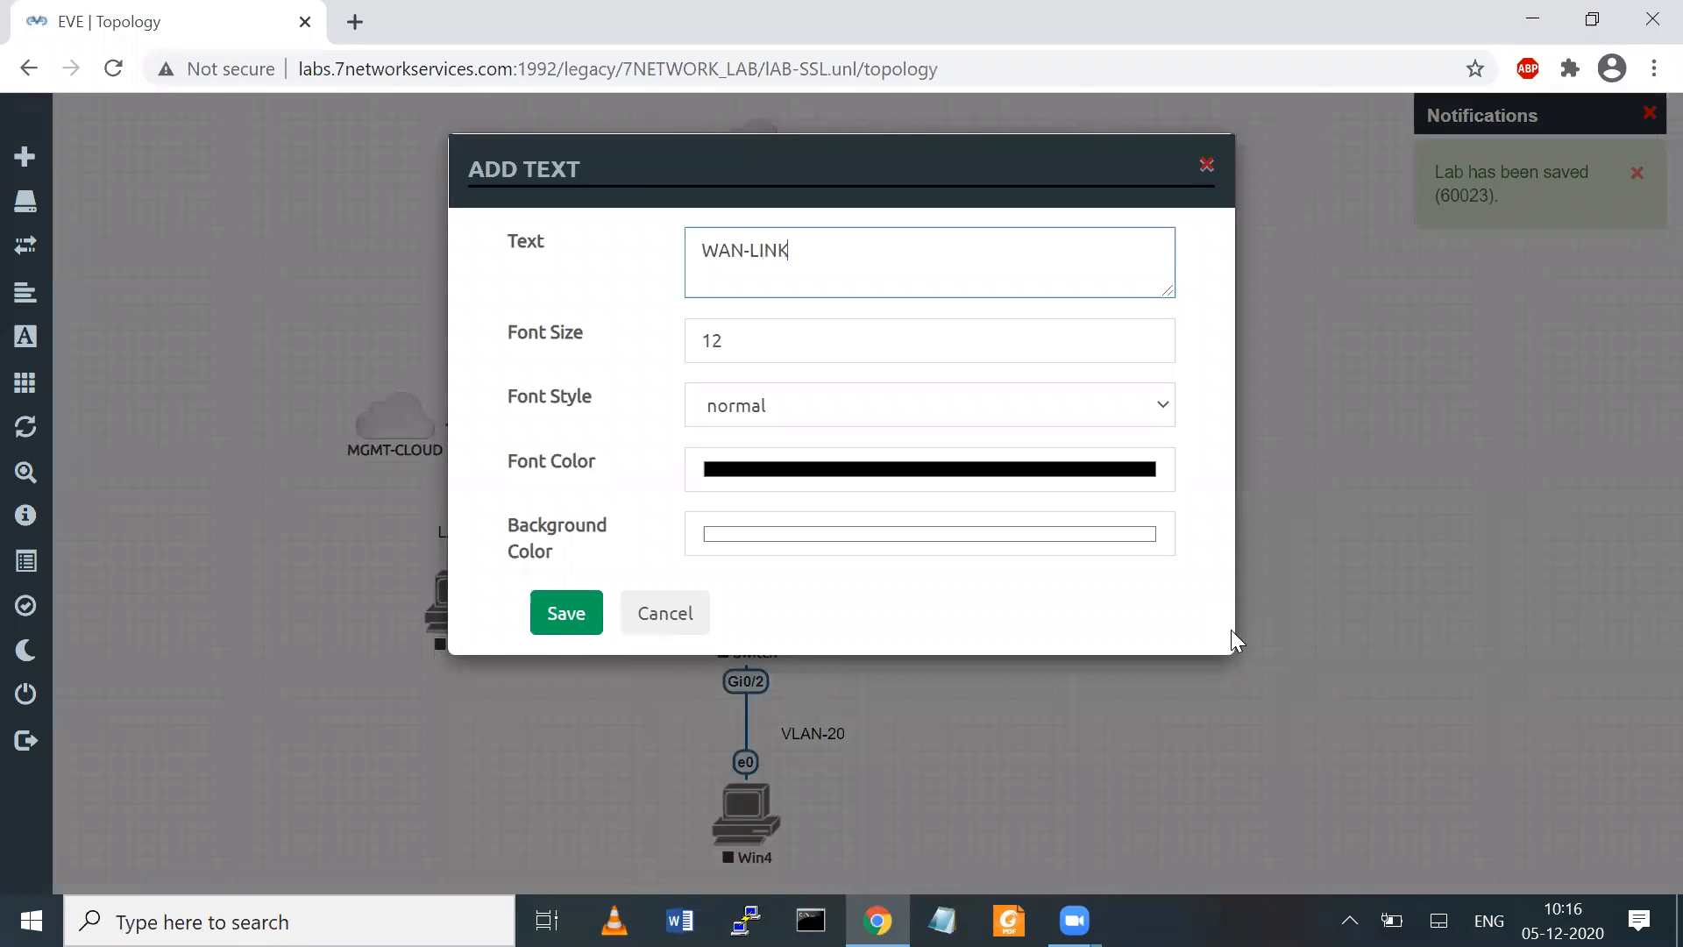
{"action": "left_click", "coordinate": [586, 615]}
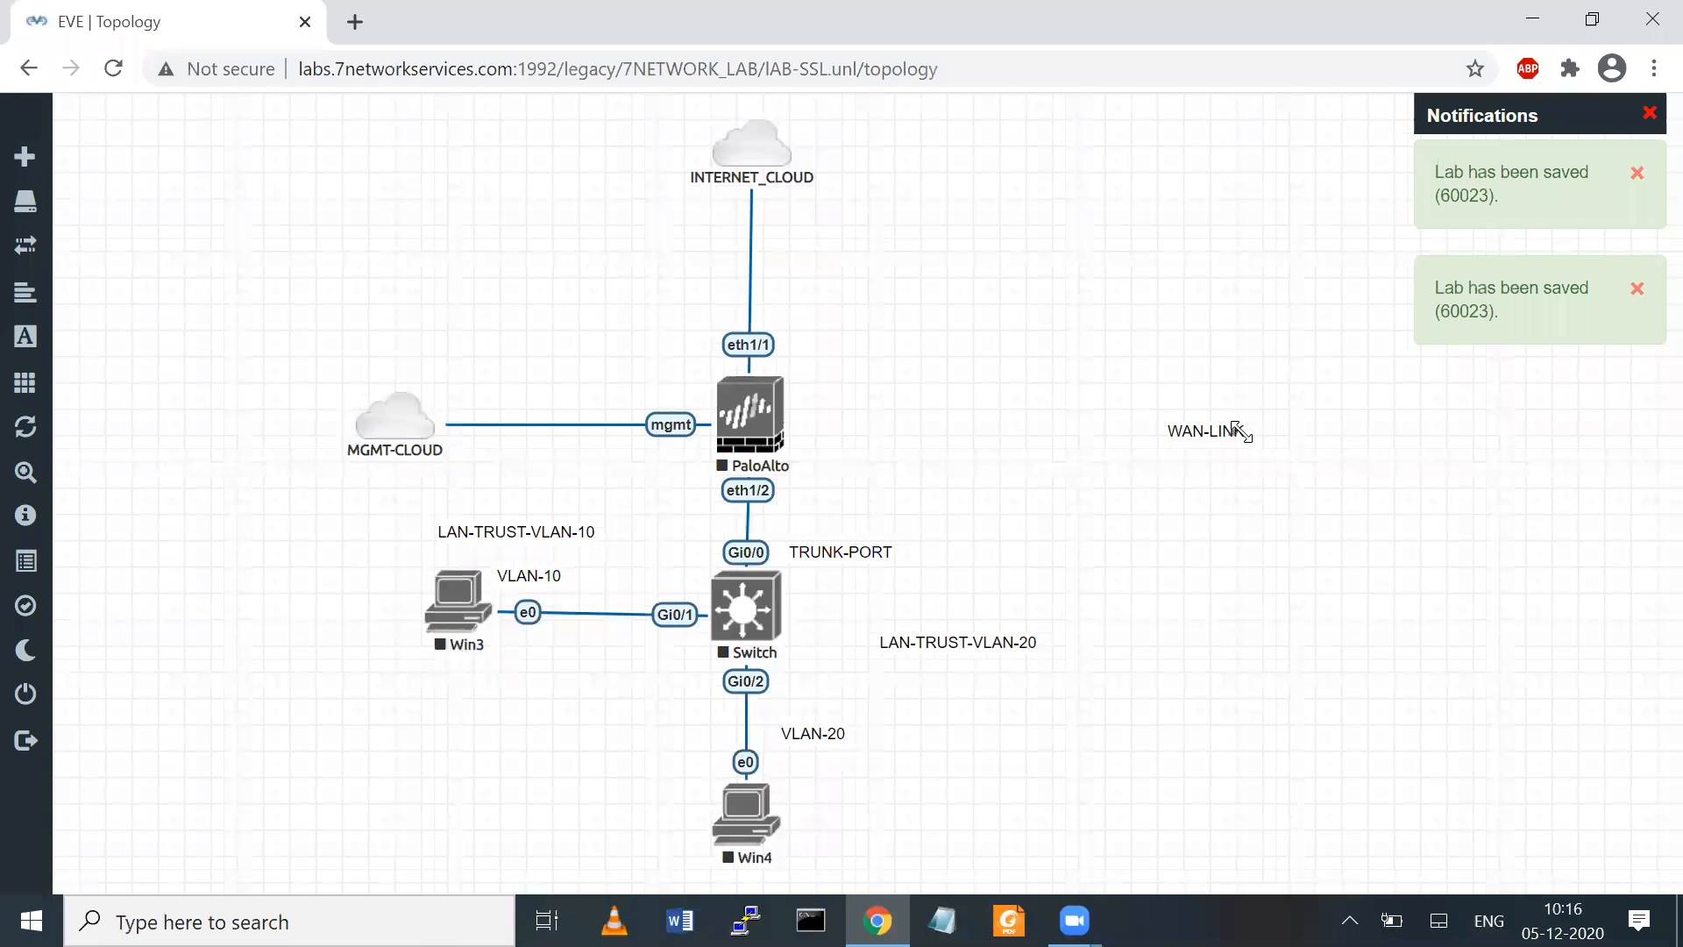
{"action": "left_click_drag", "start_coordinate": [1185, 430], "coordinate": [754, 287]}
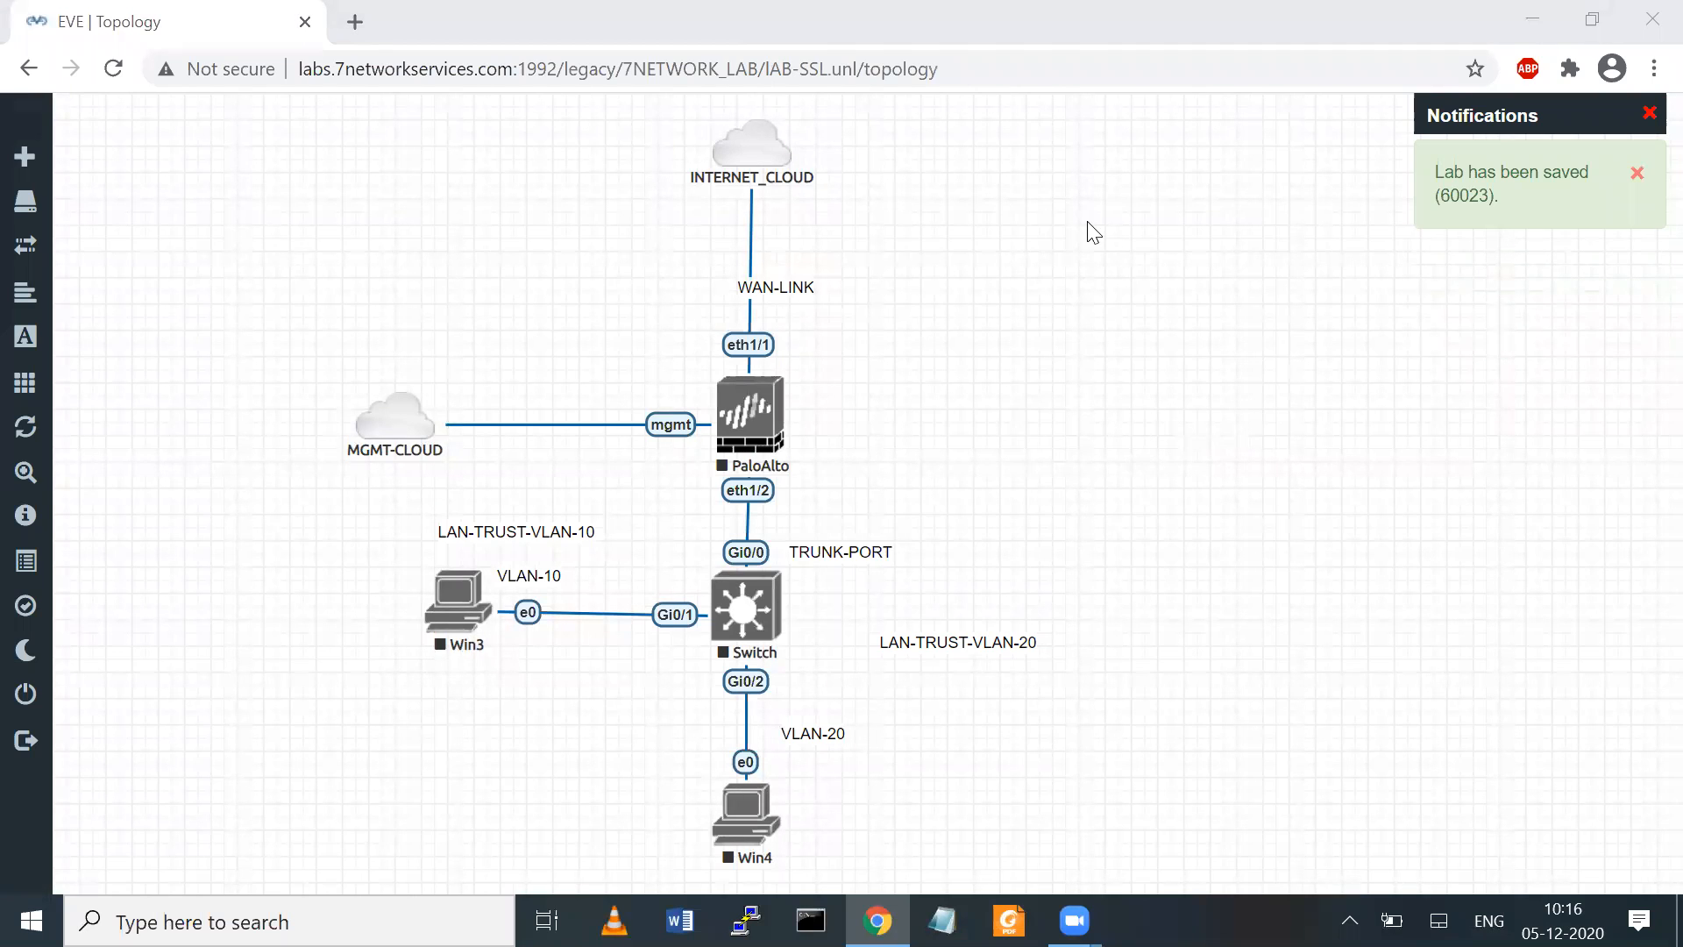
Start all nodes in the lab
{"action": "left_click", "coordinate": [93, 394]}
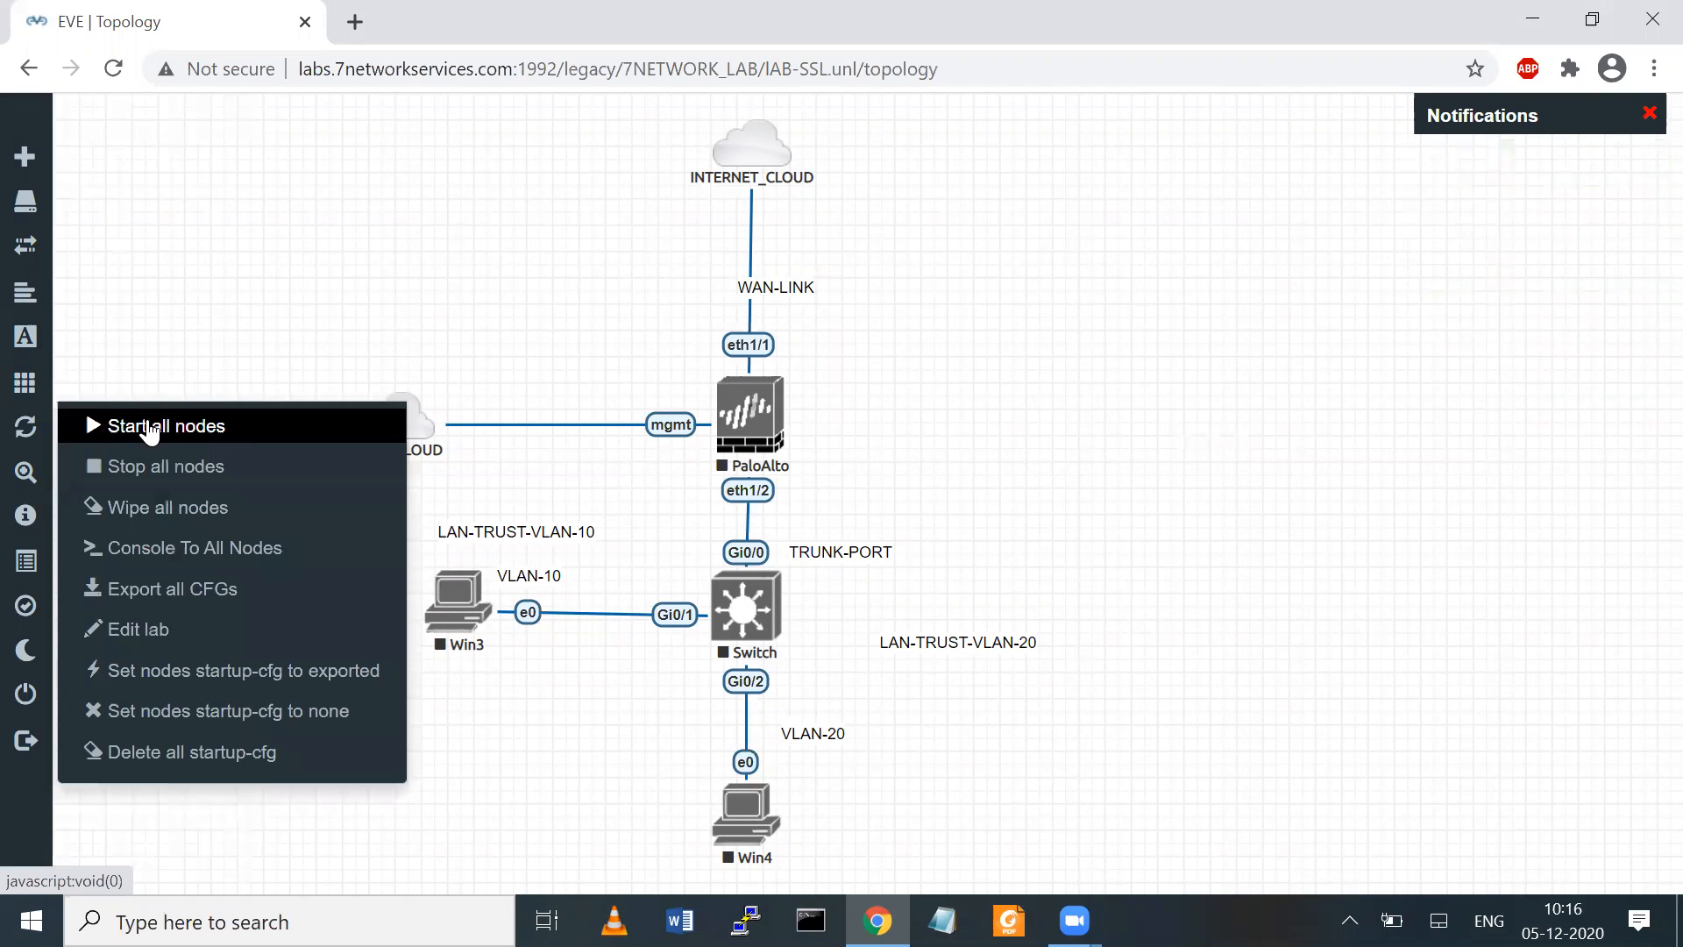
{"action": "left_click", "coordinate": [149, 430]}
{"action": "right_click", "coordinate": [235, 265]}
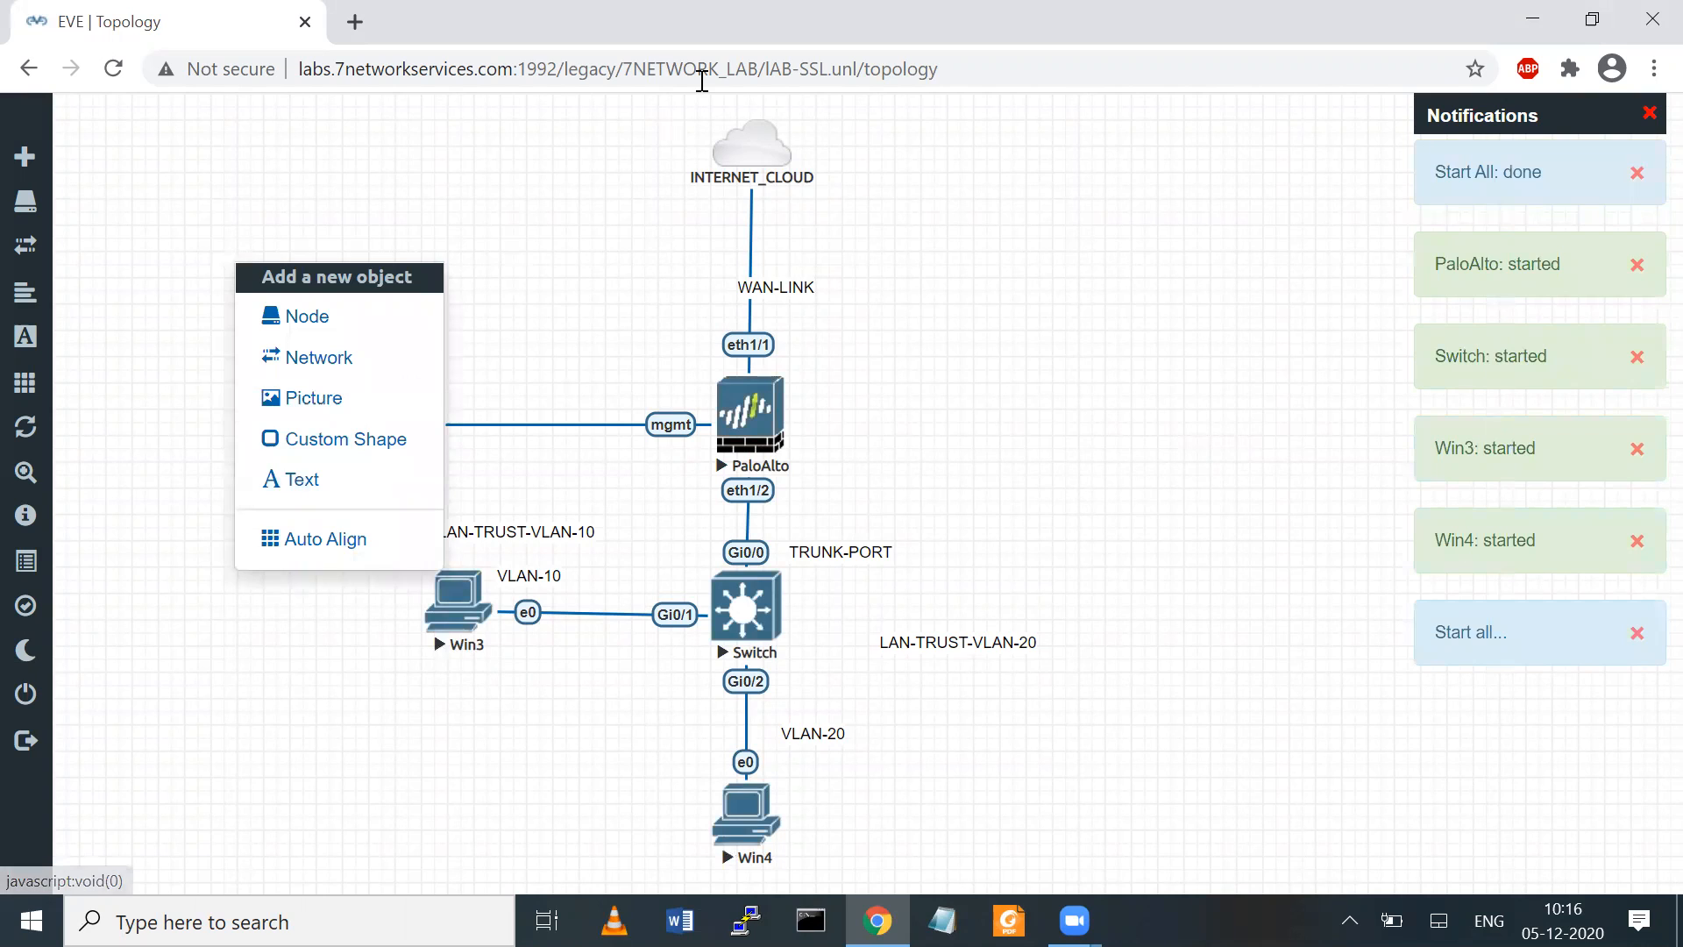
{"action": "left_click", "coordinate": [422, 185]}
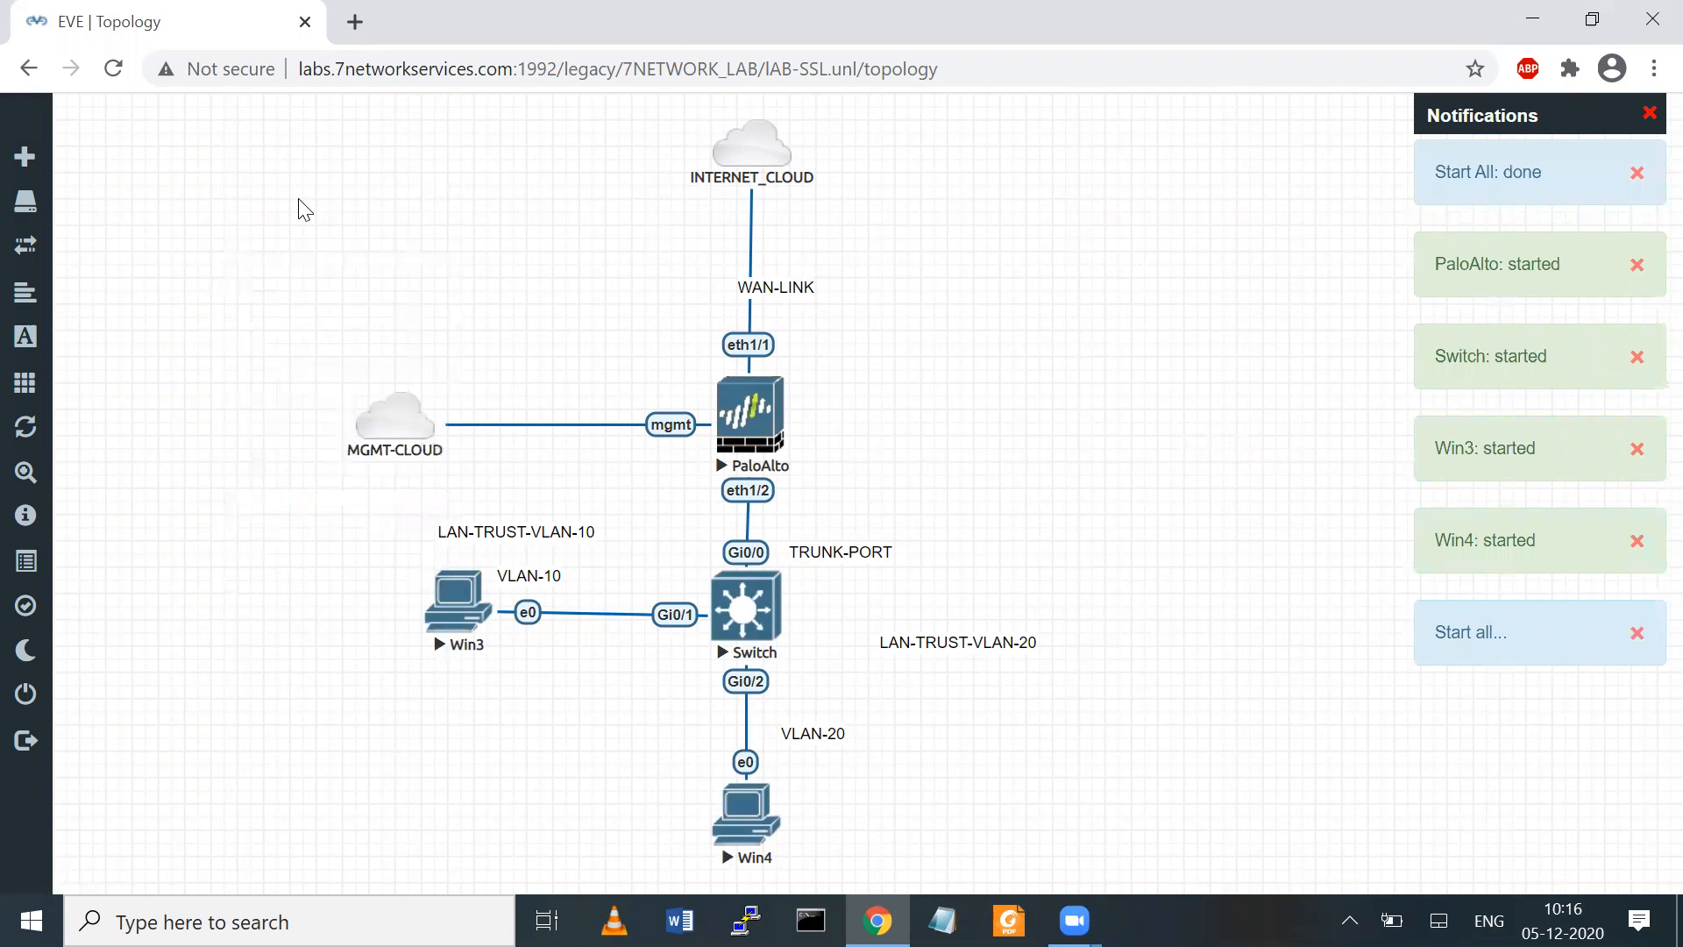
{"action": "right_click", "coordinate": [375, 296]}
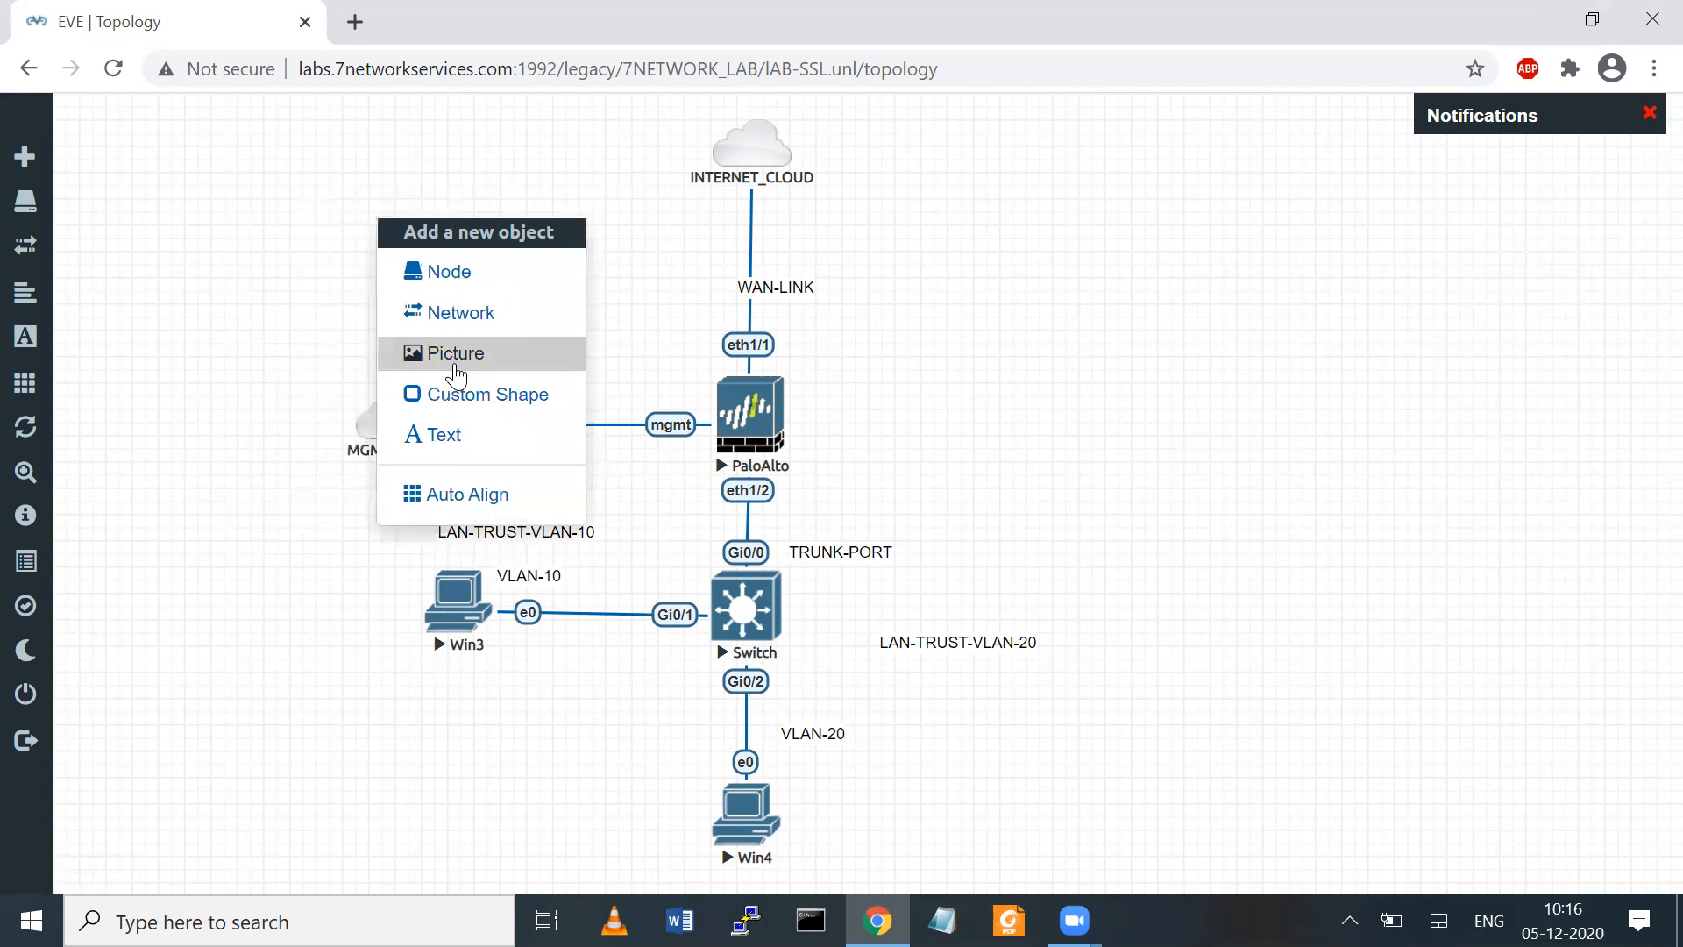
{"action": "left_click", "coordinate": [425, 378]}
{"action": "left_click", "coordinate": [999, 377]}
{"action": "left_click", "coordinate": [675, 648]}
{"action": "right_click", "coordinate": [1131, 217]}
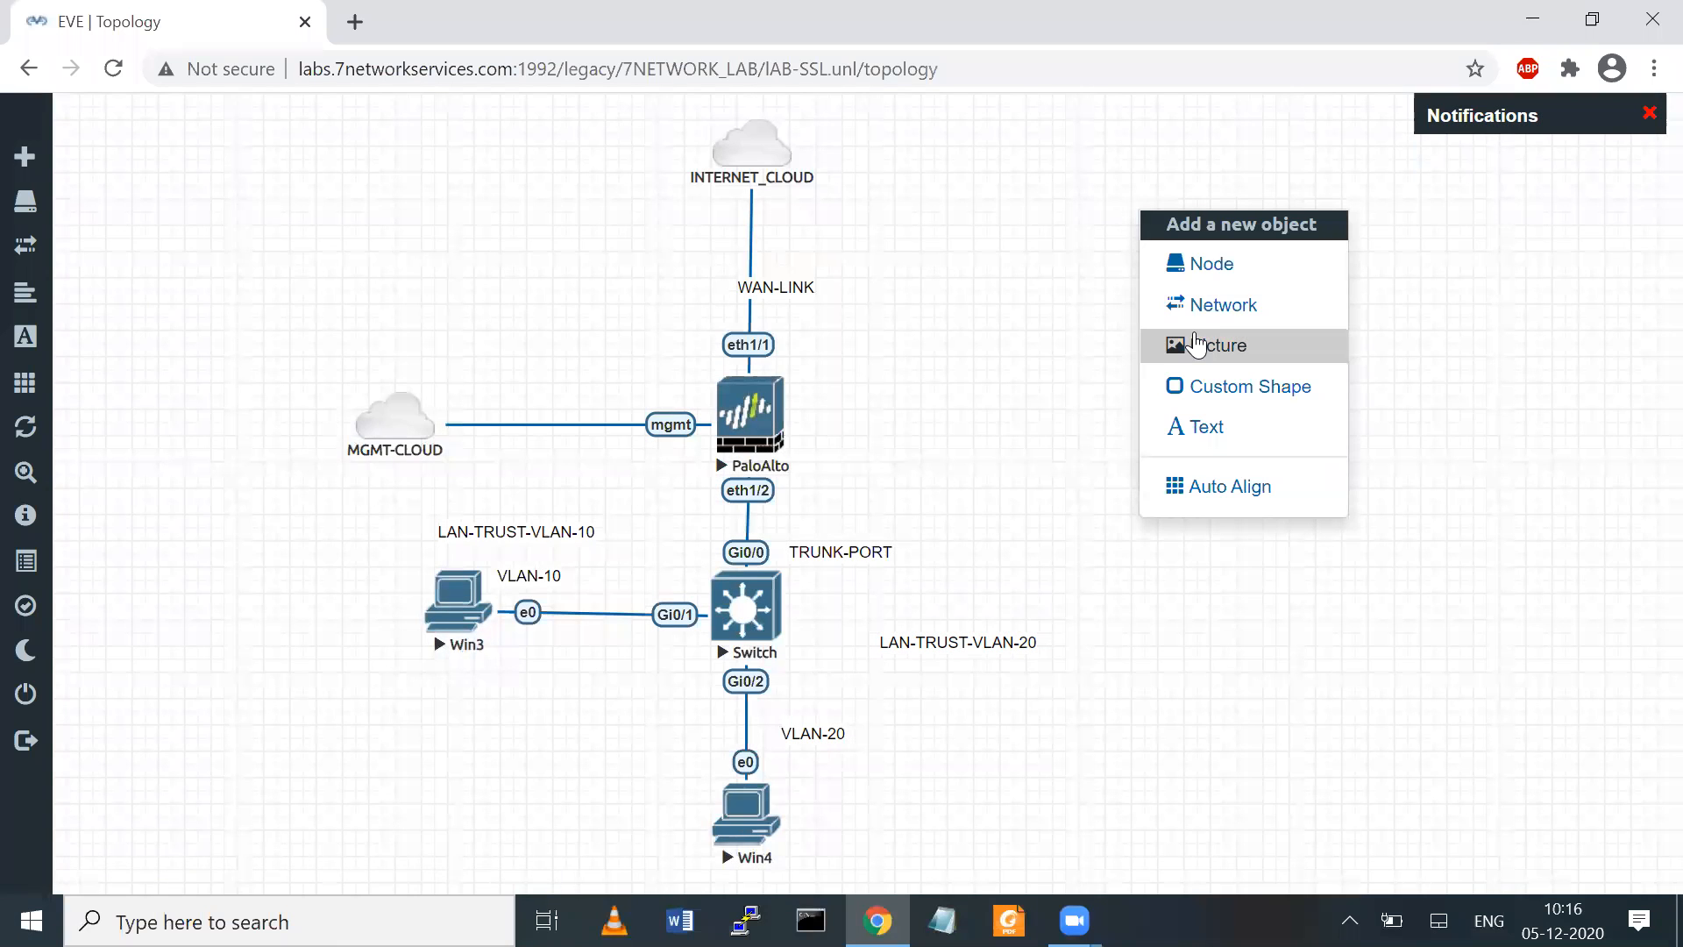
{"action": "left_click", "coordinate": [1204, 308]}
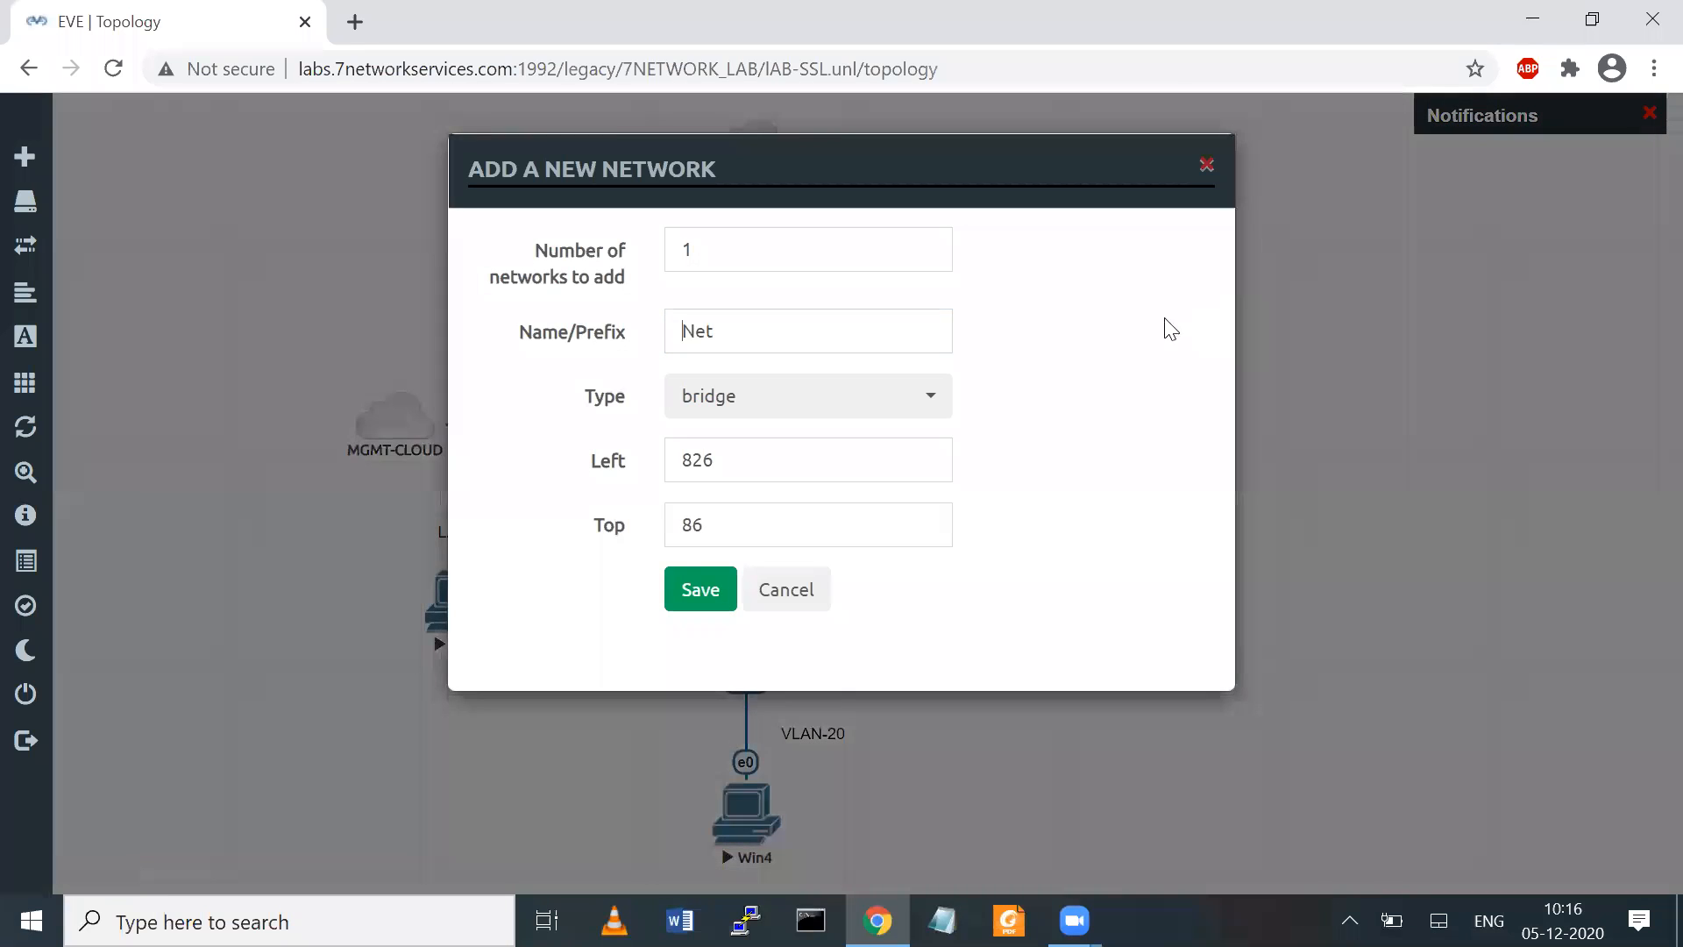
{"action": "left_click", "coordinate": [1206, 164]}
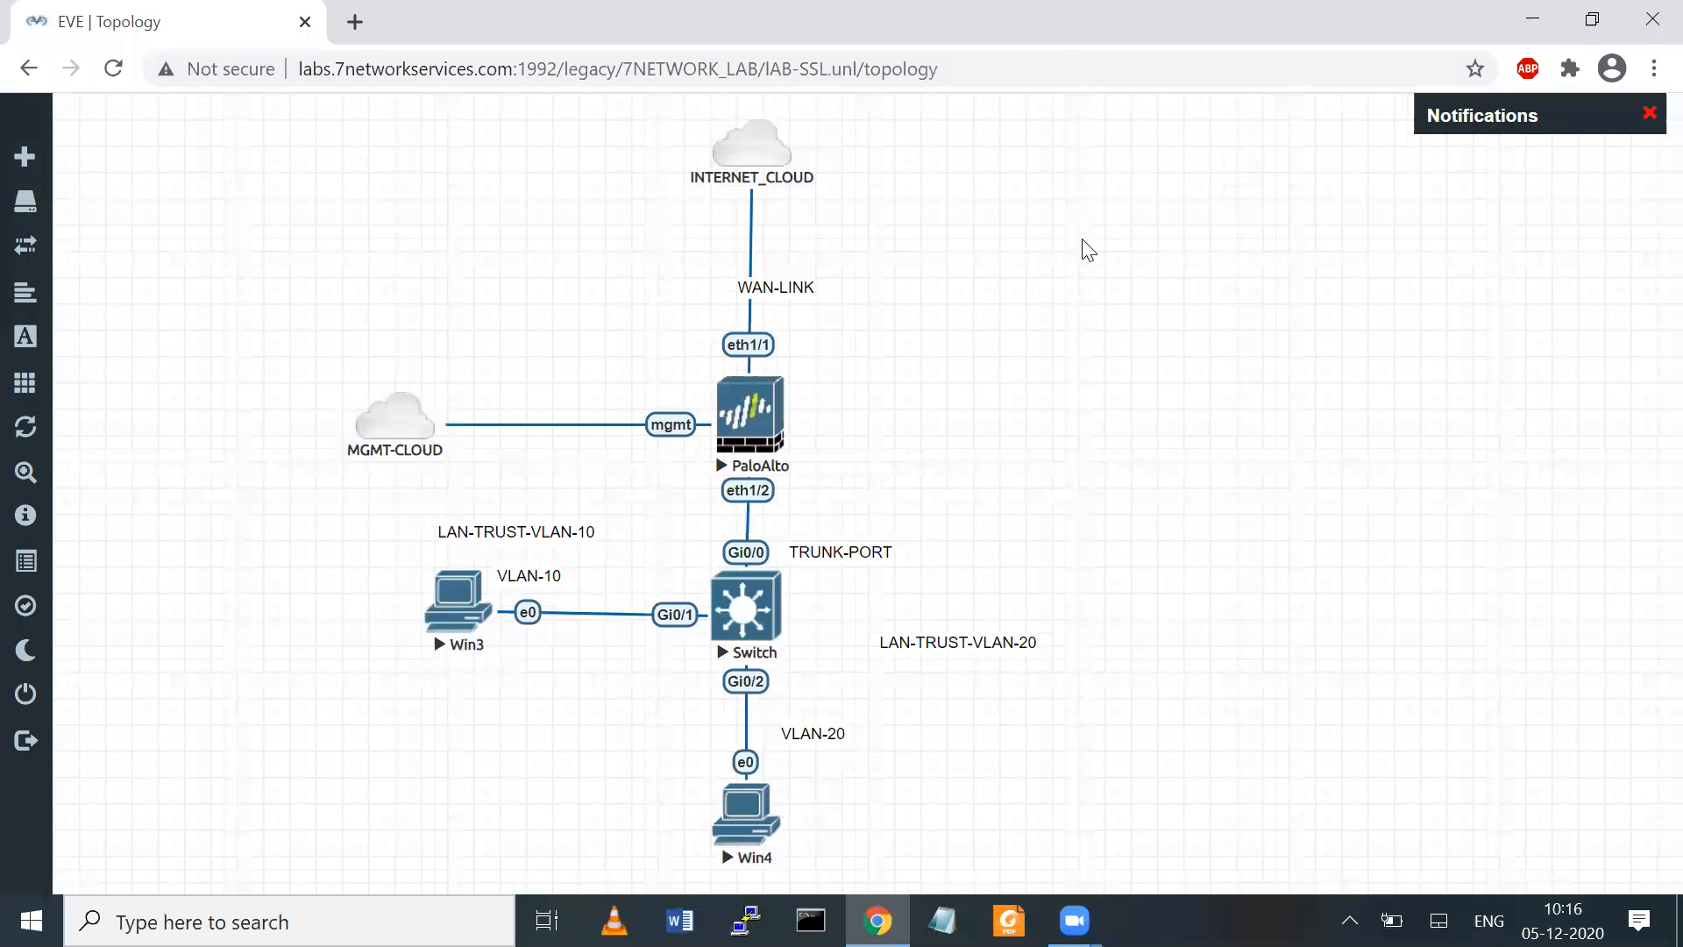
Add a square custom shape with a solid black border to the topology
{"action": "right_click", "coordinate": [1086, 252]}
{"action": "left_click", "coordinate": [1157, 417]}
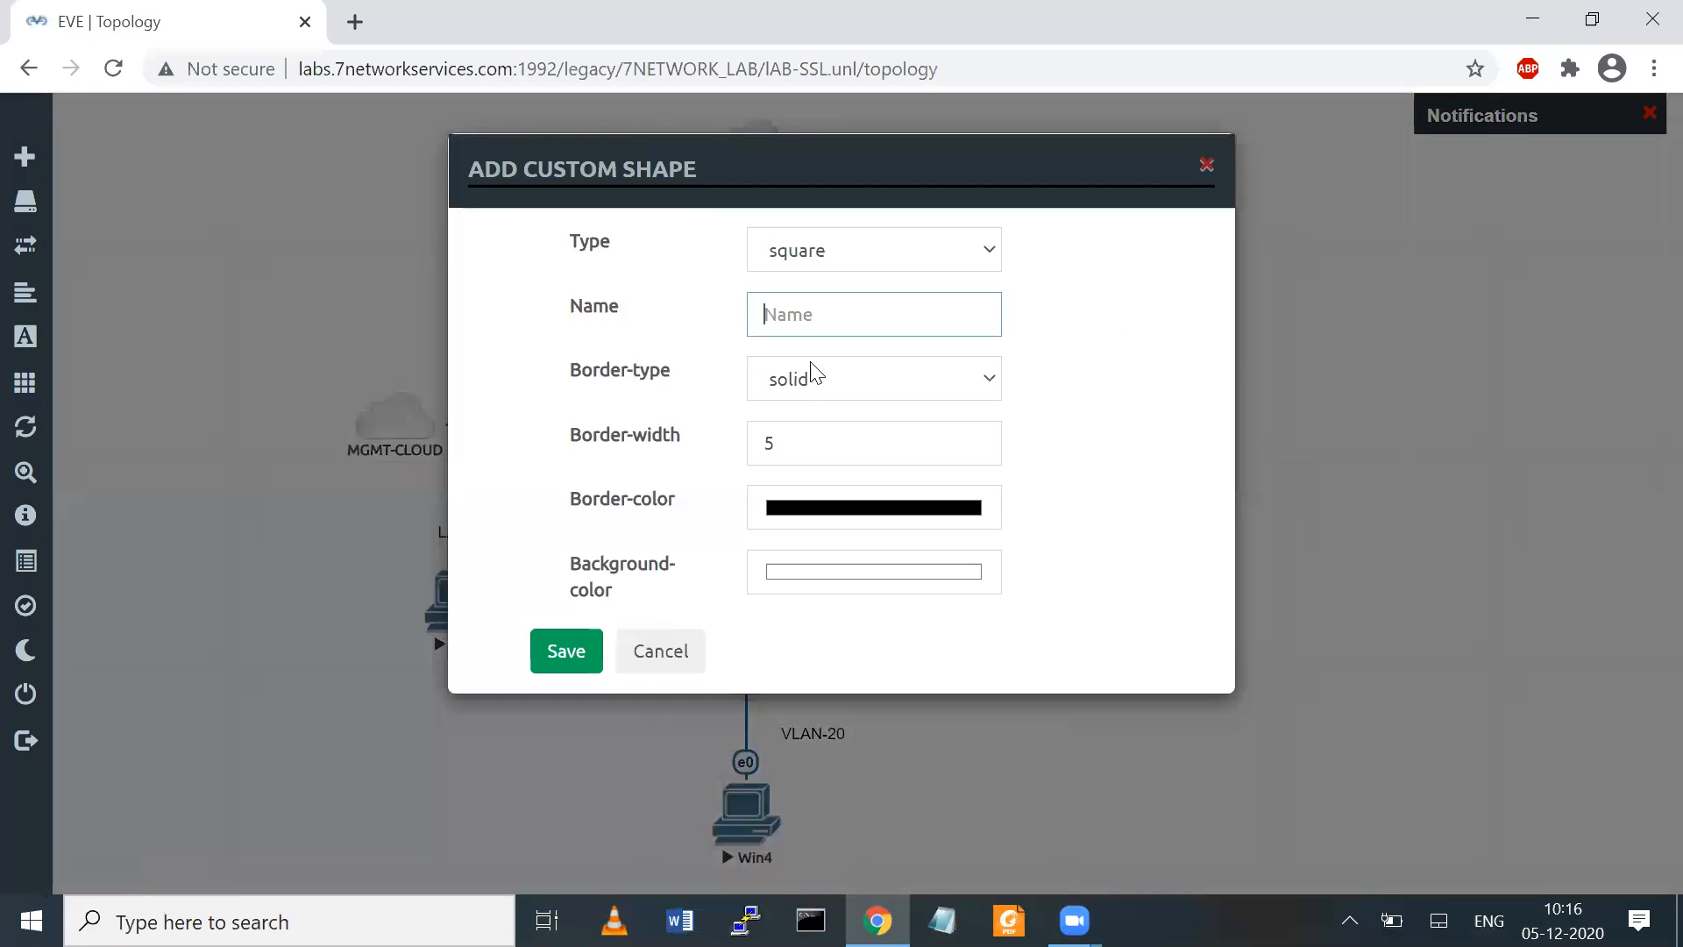
{"action": "left_click", "coordinate": [814, 379]}
{"action": "left_click", "coordinate": [932, 419]}
{"action": "left_click", "coordinate": [566, 650]}
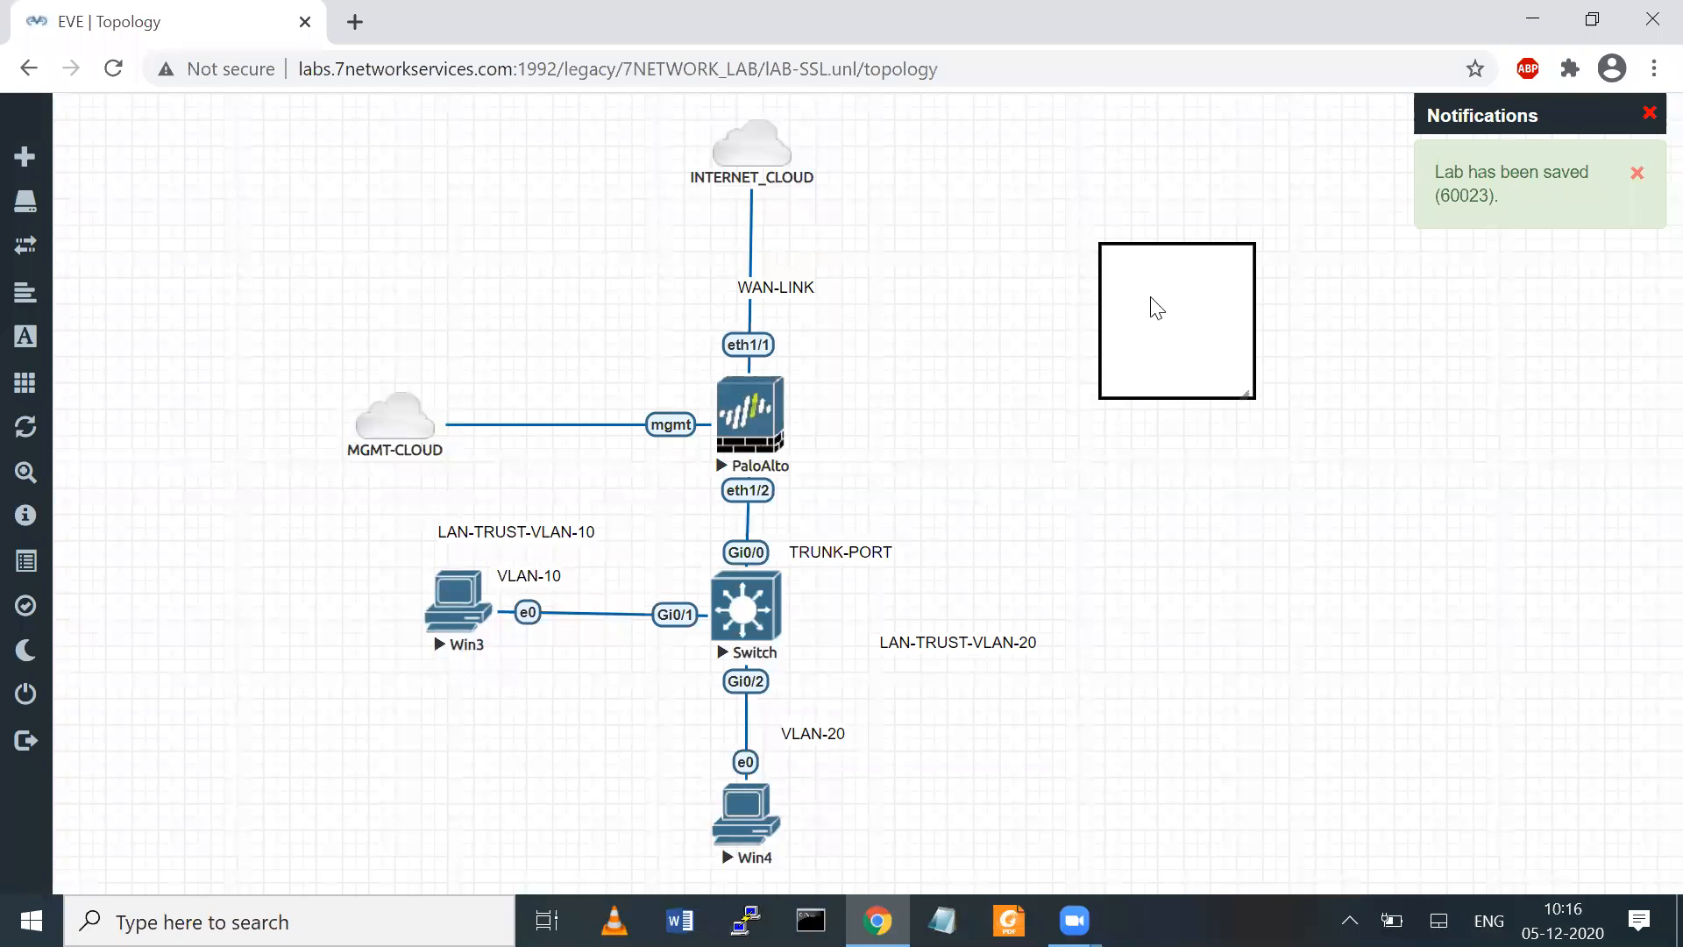
Place and stretch the square to frame Win3, the Switch and Win4, and move the LAN-TRUST-VLAN-20 label beside the VLAN-20 label
{"action": "left_click_drag", "start_coordinate": [1150, 307], "coordinate": [405, 723]}
{"action": "left_click_drag", "start_coordinate": [505, 816], "coordinate": [1031, 870]}
{"action": "left_click_drag", "start_coordinate": [544, 790], "coordinate": [519, 634]}
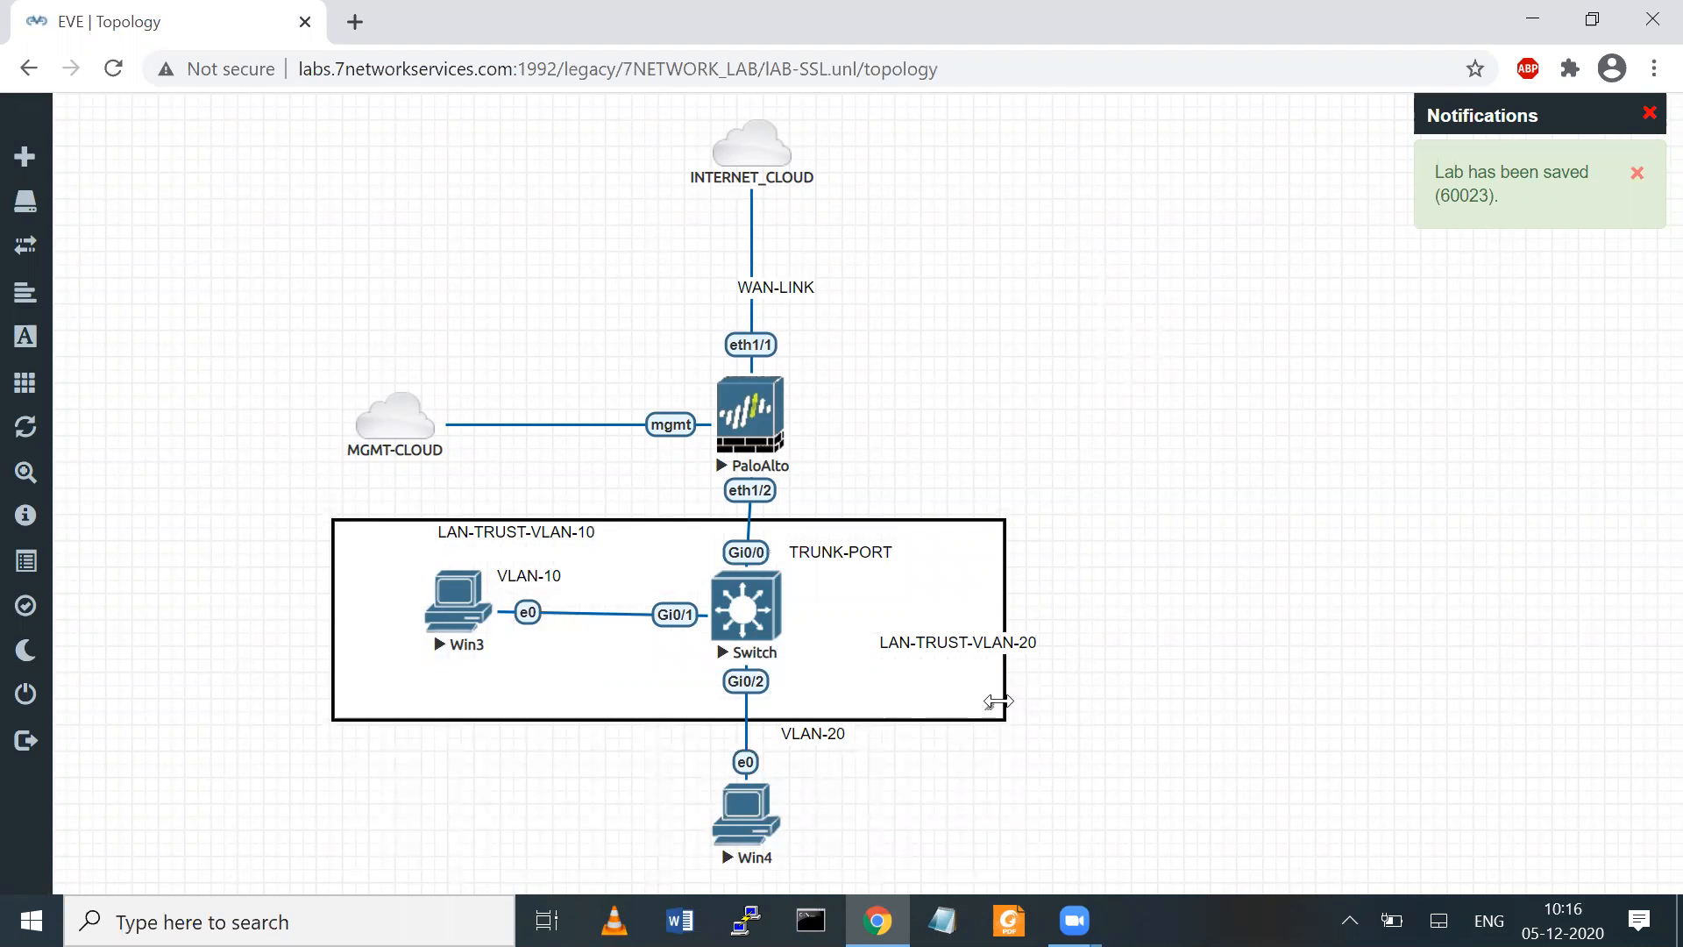
{"action": "left_click_drag", "start_coordinate": [999, 701], "coordinate": [1045, 706]}
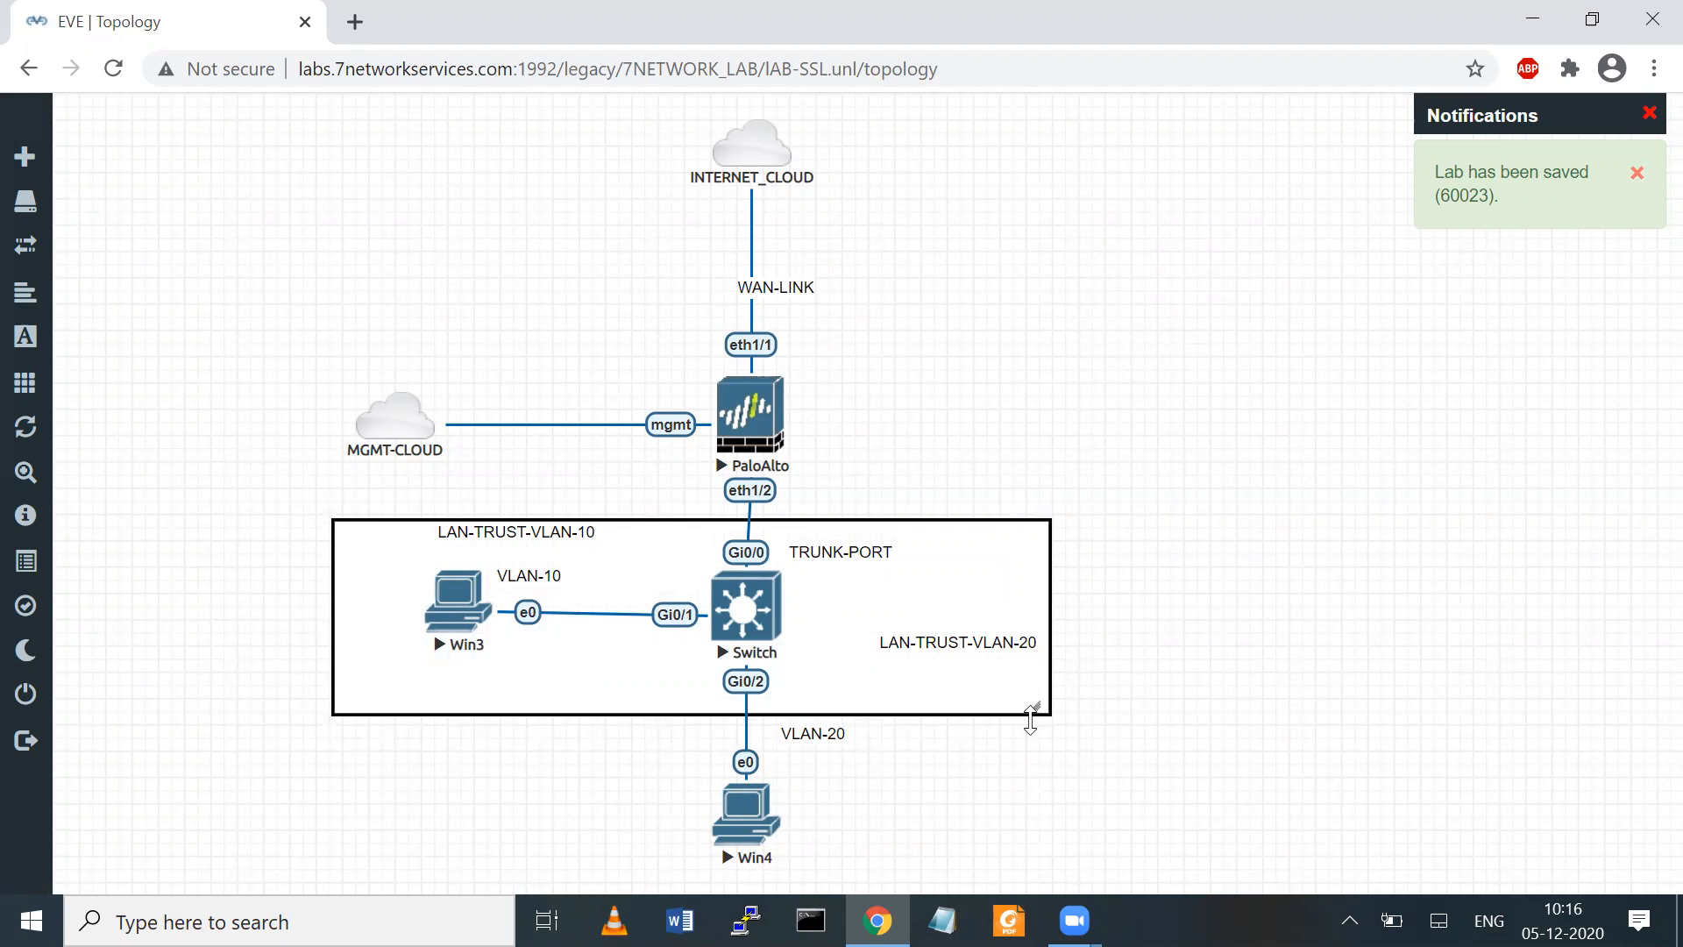
{"action": "left_click_drag", "start_coordinate": [1033, 712], "coordinate": [1048, 859]}
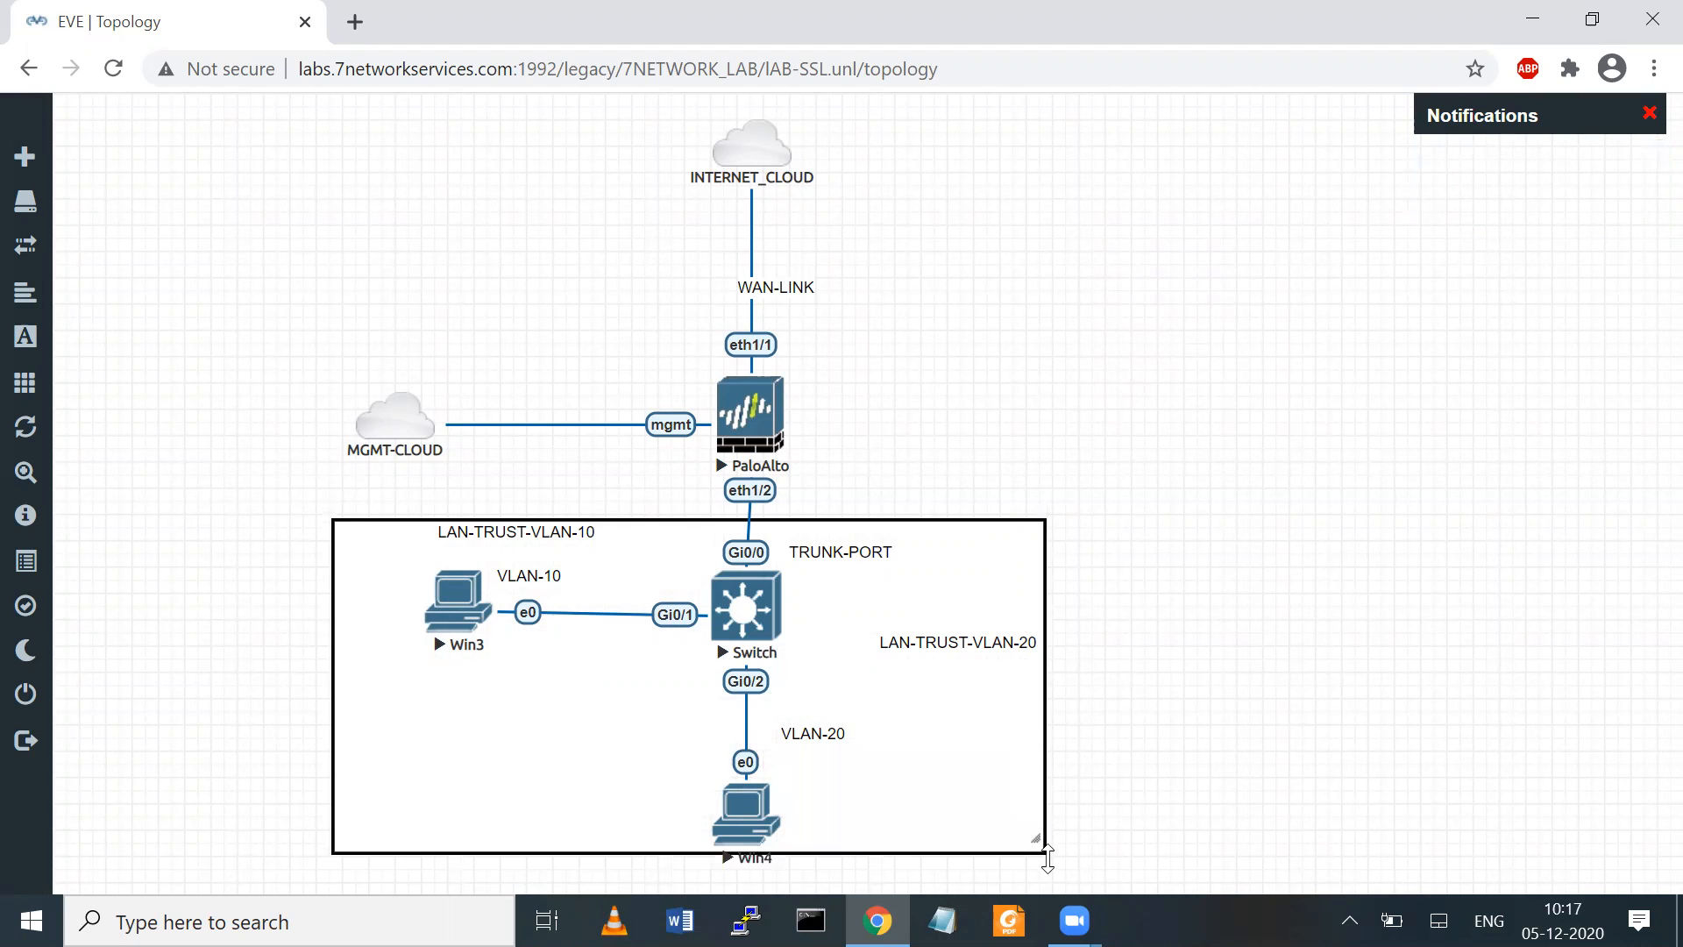
{"action": "left_click_drag", "start_coordinate": [956, 776], "coordinate": [1016, 776]}
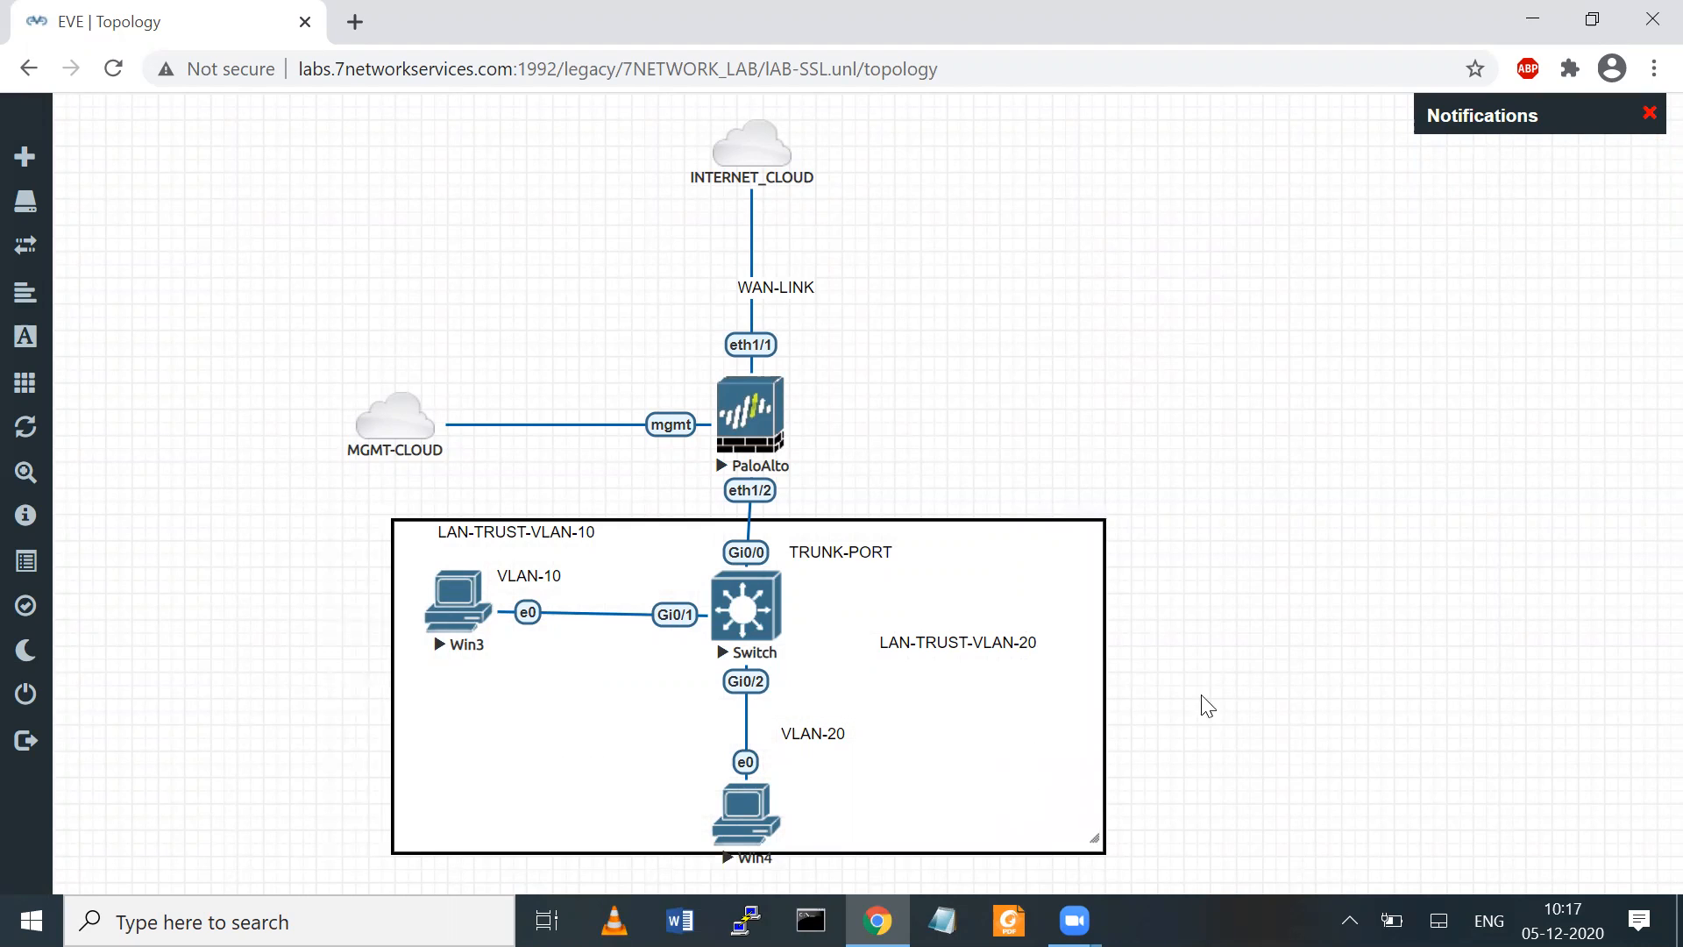
{"action": "left_click_drag", "start_coordinate": [936, 637], "coordinate": [939, 736]}
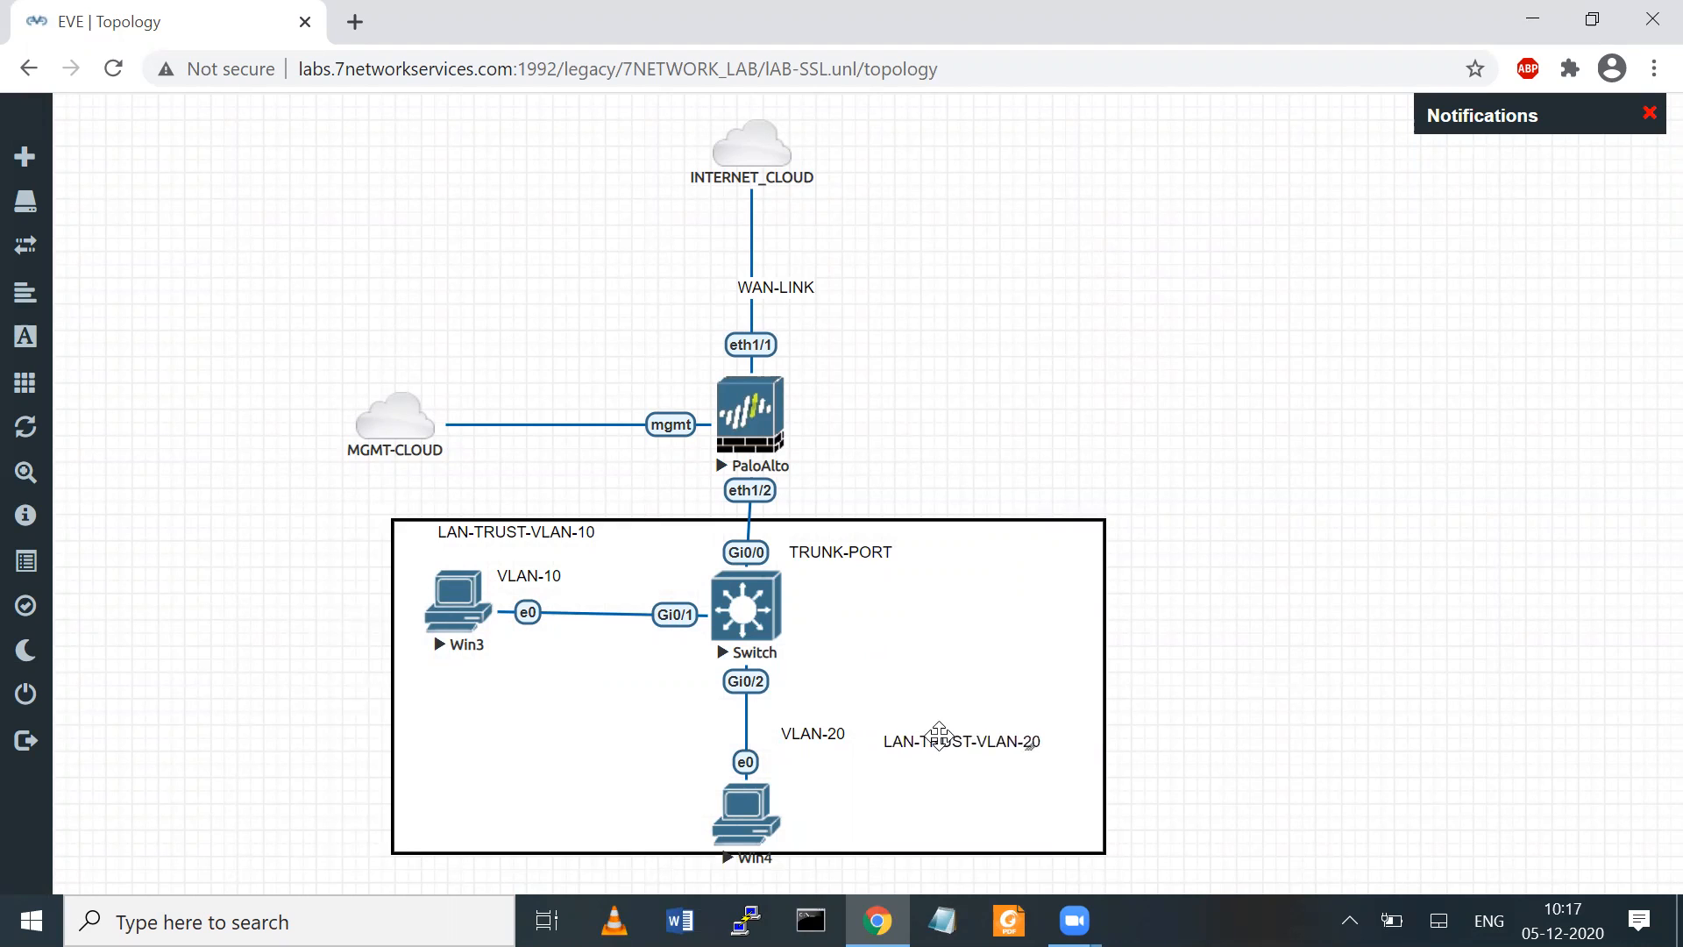
Add a second square custom shape with a solid black border and place it around the WAN-LINK label between INTERNET_CLOUD and PaloAlto
{"action": "right_click", "coordinate": [1288, 473]}
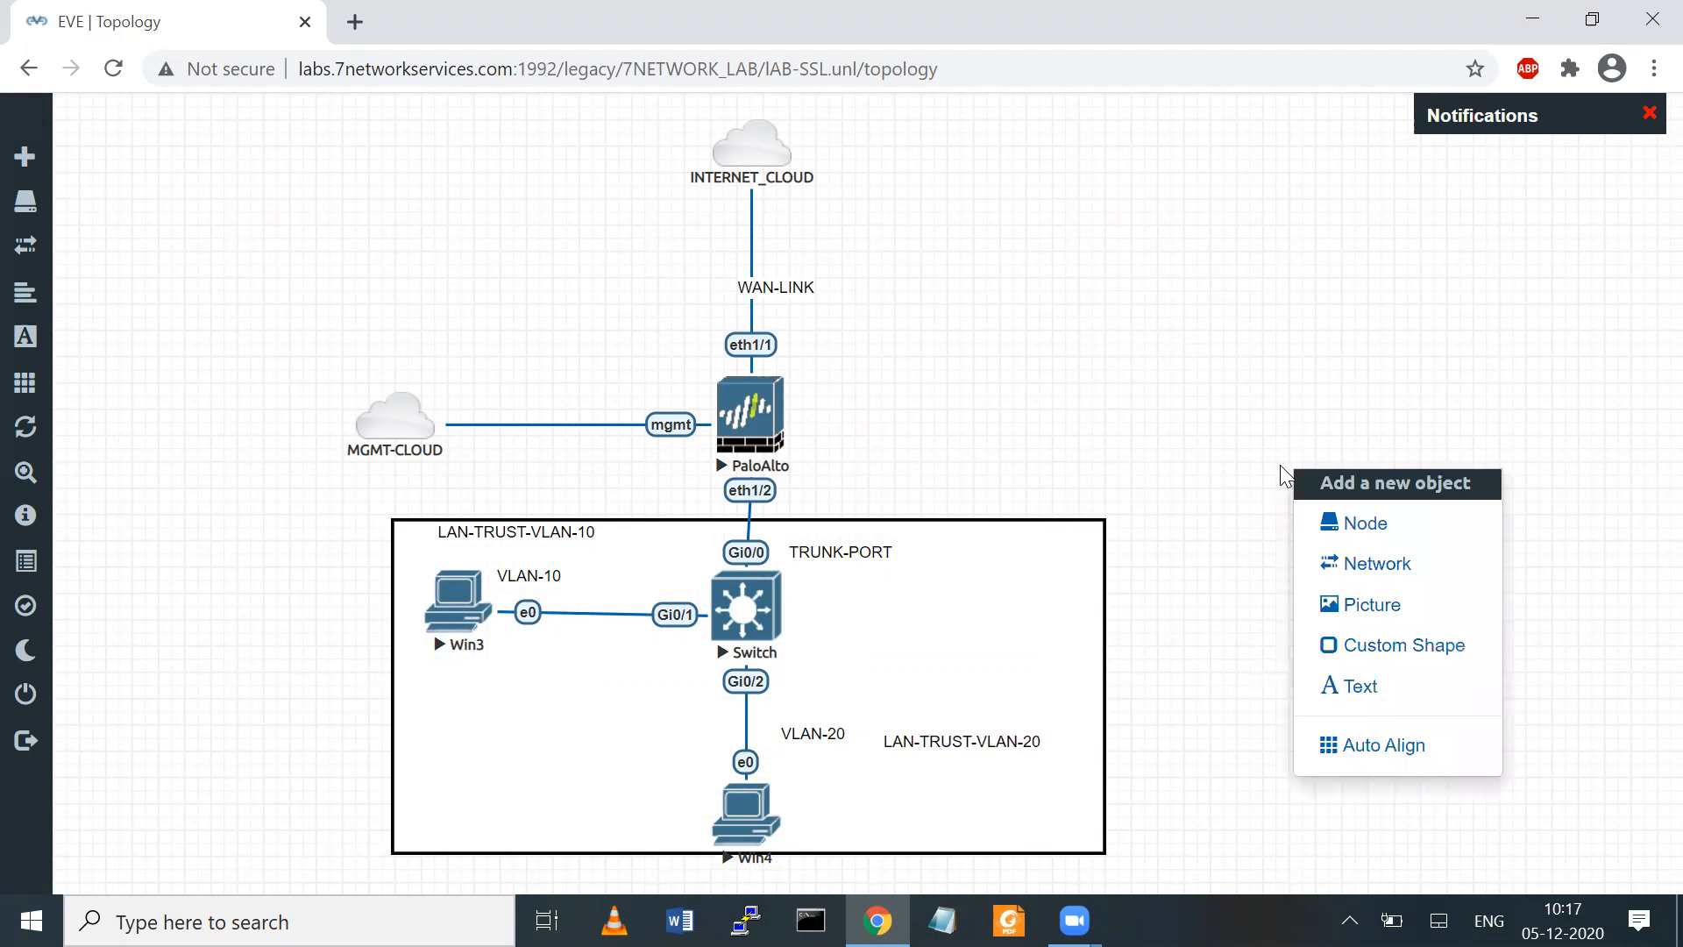
{"action": "left_click", "coordinate": [1359, 645]}
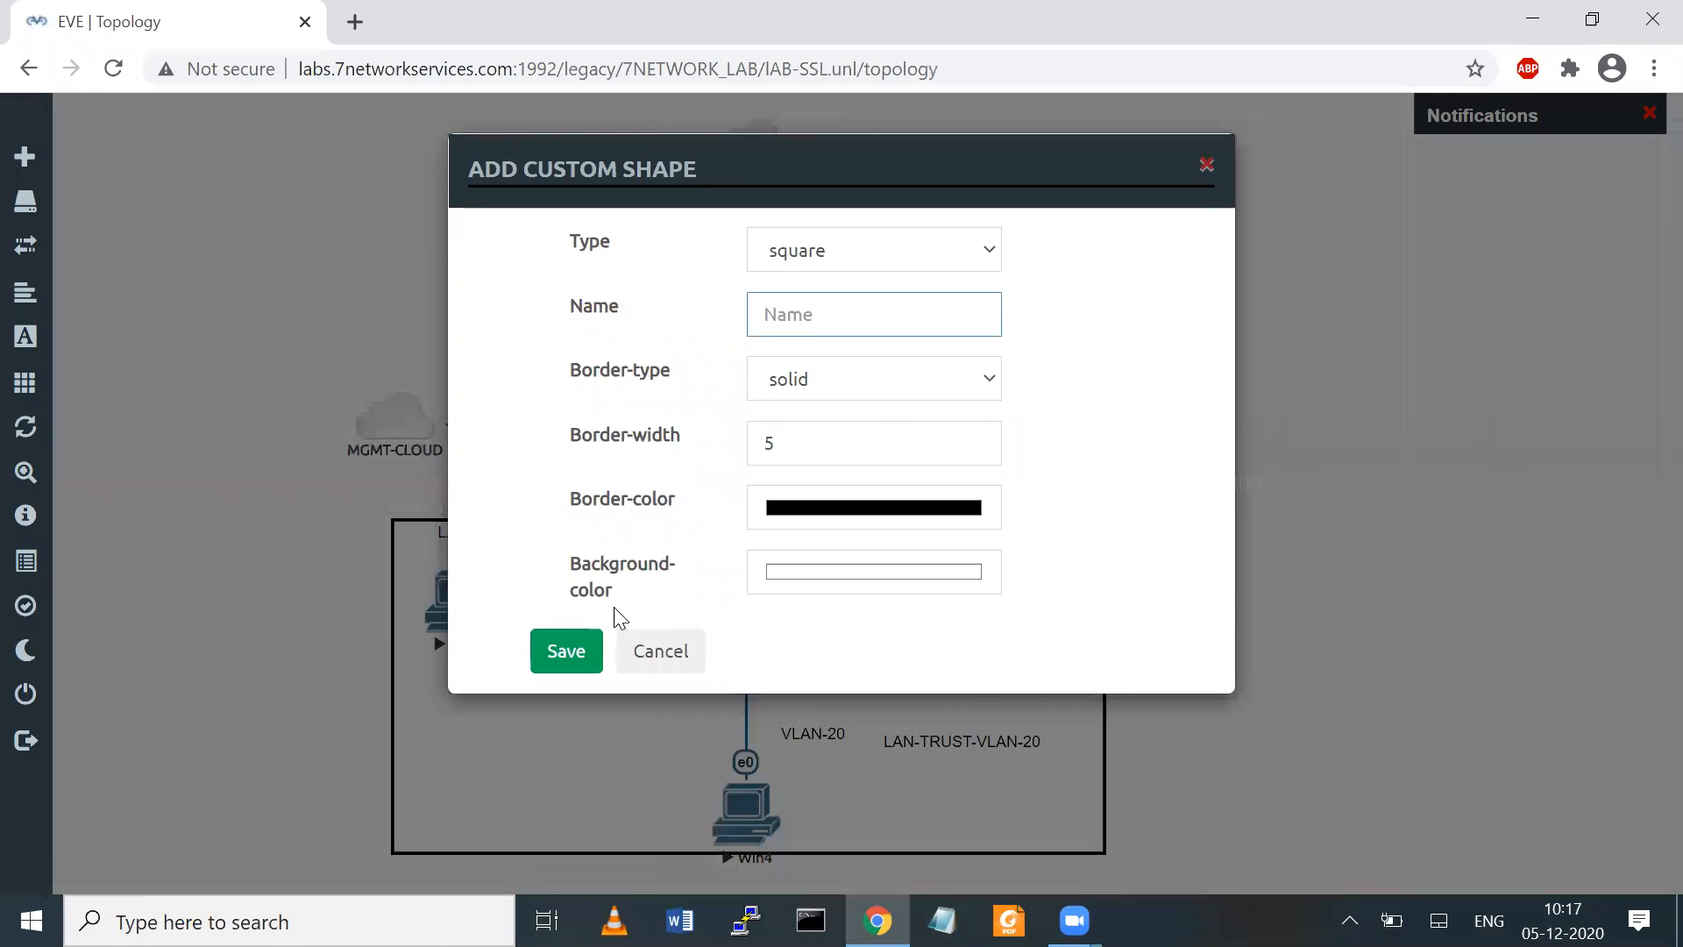
{"action": "left_click", "coordinate": [564, 663]}
{"action": "left_click_drag", "start_coordinate": [1337, 513], "coordinate": [707, 250]}
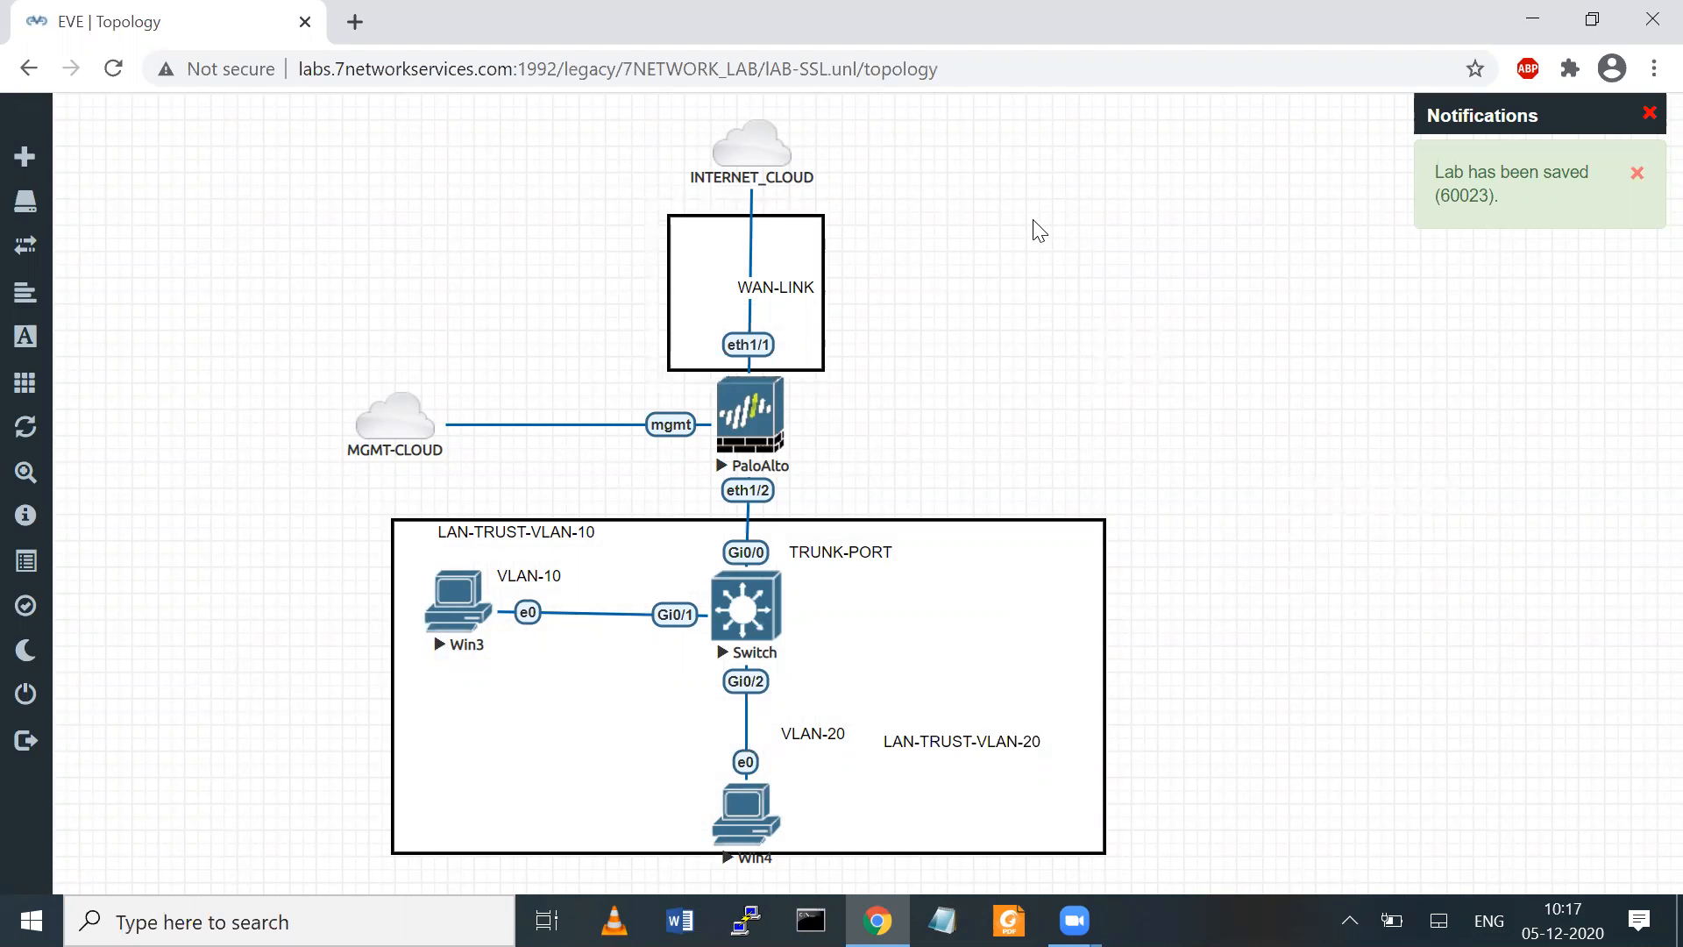
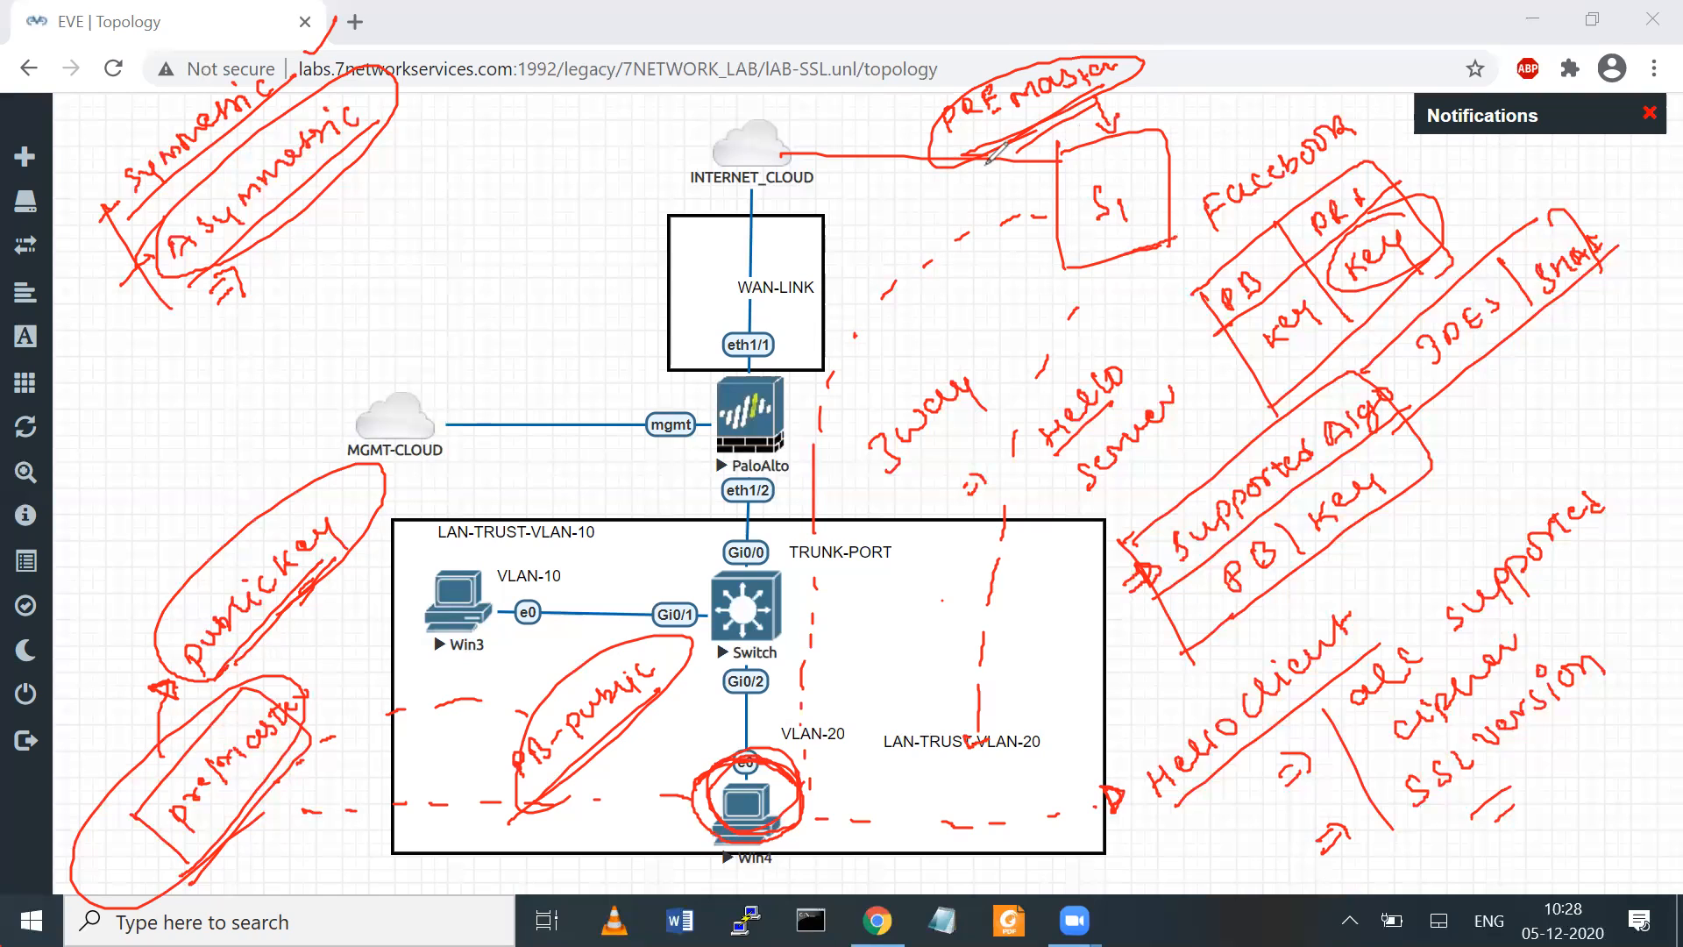
Handwrite and outline red "sessin key" notes beside the public key note and above the S1 server, linking the latter with a dashed line
{"action": "left_click_drag", "start_coordinate": [1126, 107], "coordinate": [1182, 104]}
{"action": "mouse_move", "coordinate": [327, 664]}
{"action": "left_mouse_down"}
{"action": "mouse_move", "coordinate": [504, 516]}
{"action": "mouse_move", "coordinate": [351, 605]}
{"action": "mouse_move", "coordinate": [337, 627]}
{"action": "mouse_move", "coordinate": [419, 541]}
{"action": "mouse_move", "coordinate": [491, 499]}
{"action": "left_mouse_up"}
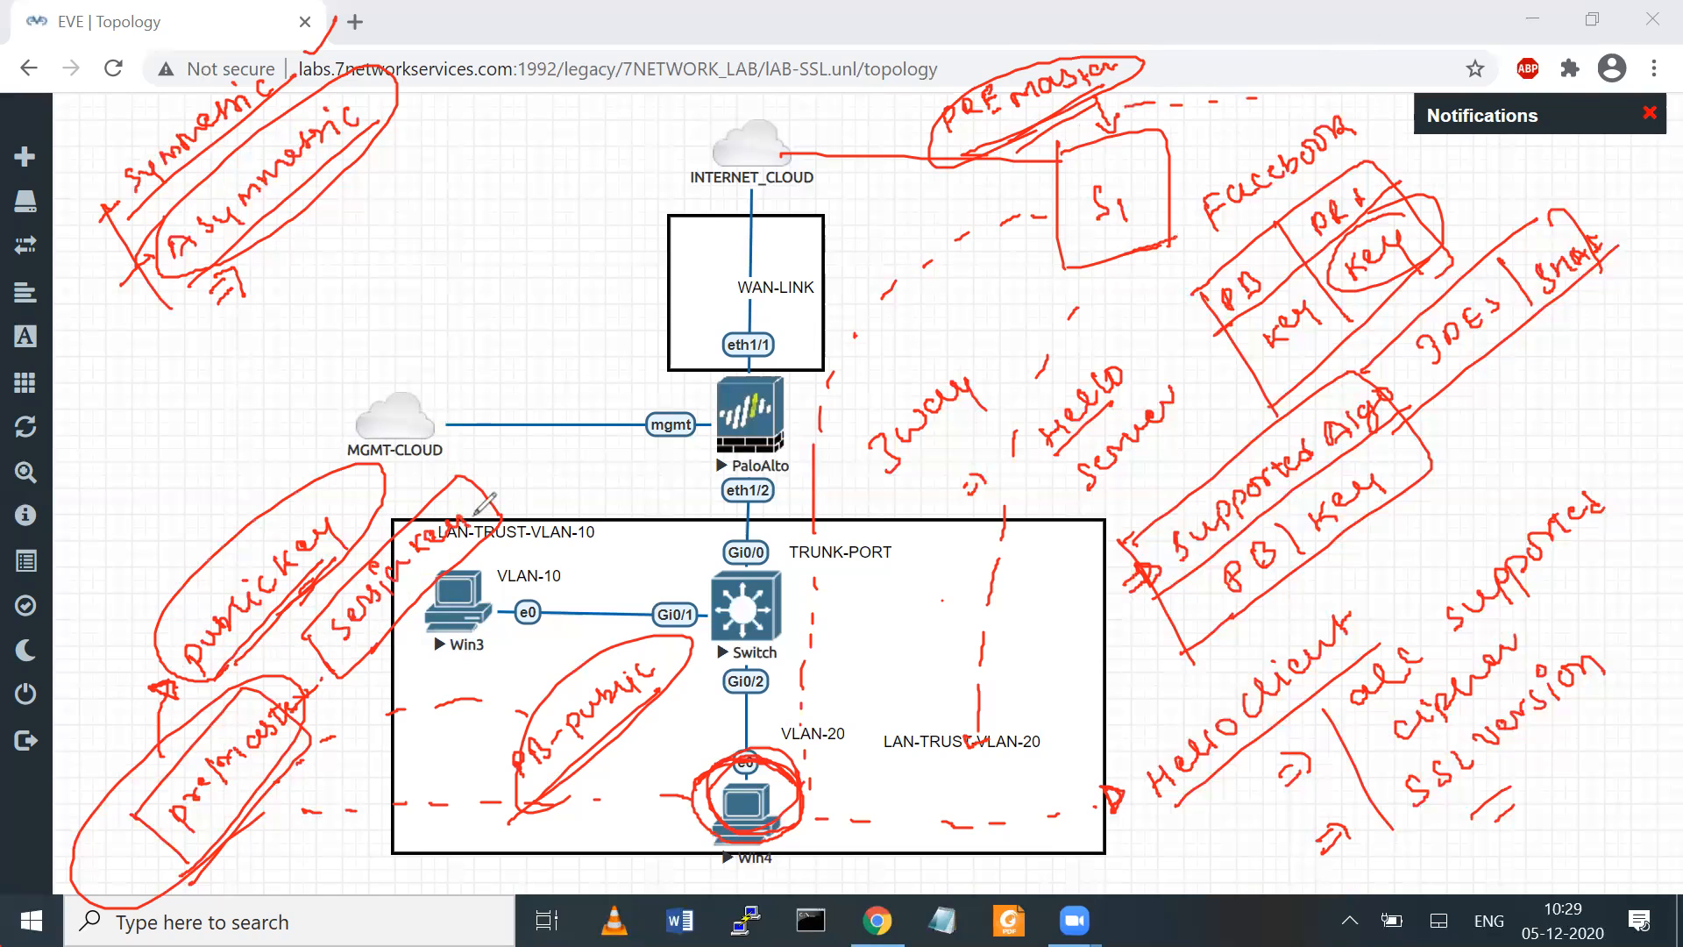
{"action": "mouse_move", "coordinate": [1242, 128]}
{"action": "left_mouse_down"}
{"action": "mouse_move", "coordinate": [1254, 83]}
{"action": "mouse_move", "coordinate": [1333, 119]}
{"action": "mouse_move", "coordinate": [1298, 106]}
{"action": "mouse_move", "coordinate": [1466, 34]}
{"action": "left_mouse_up"}
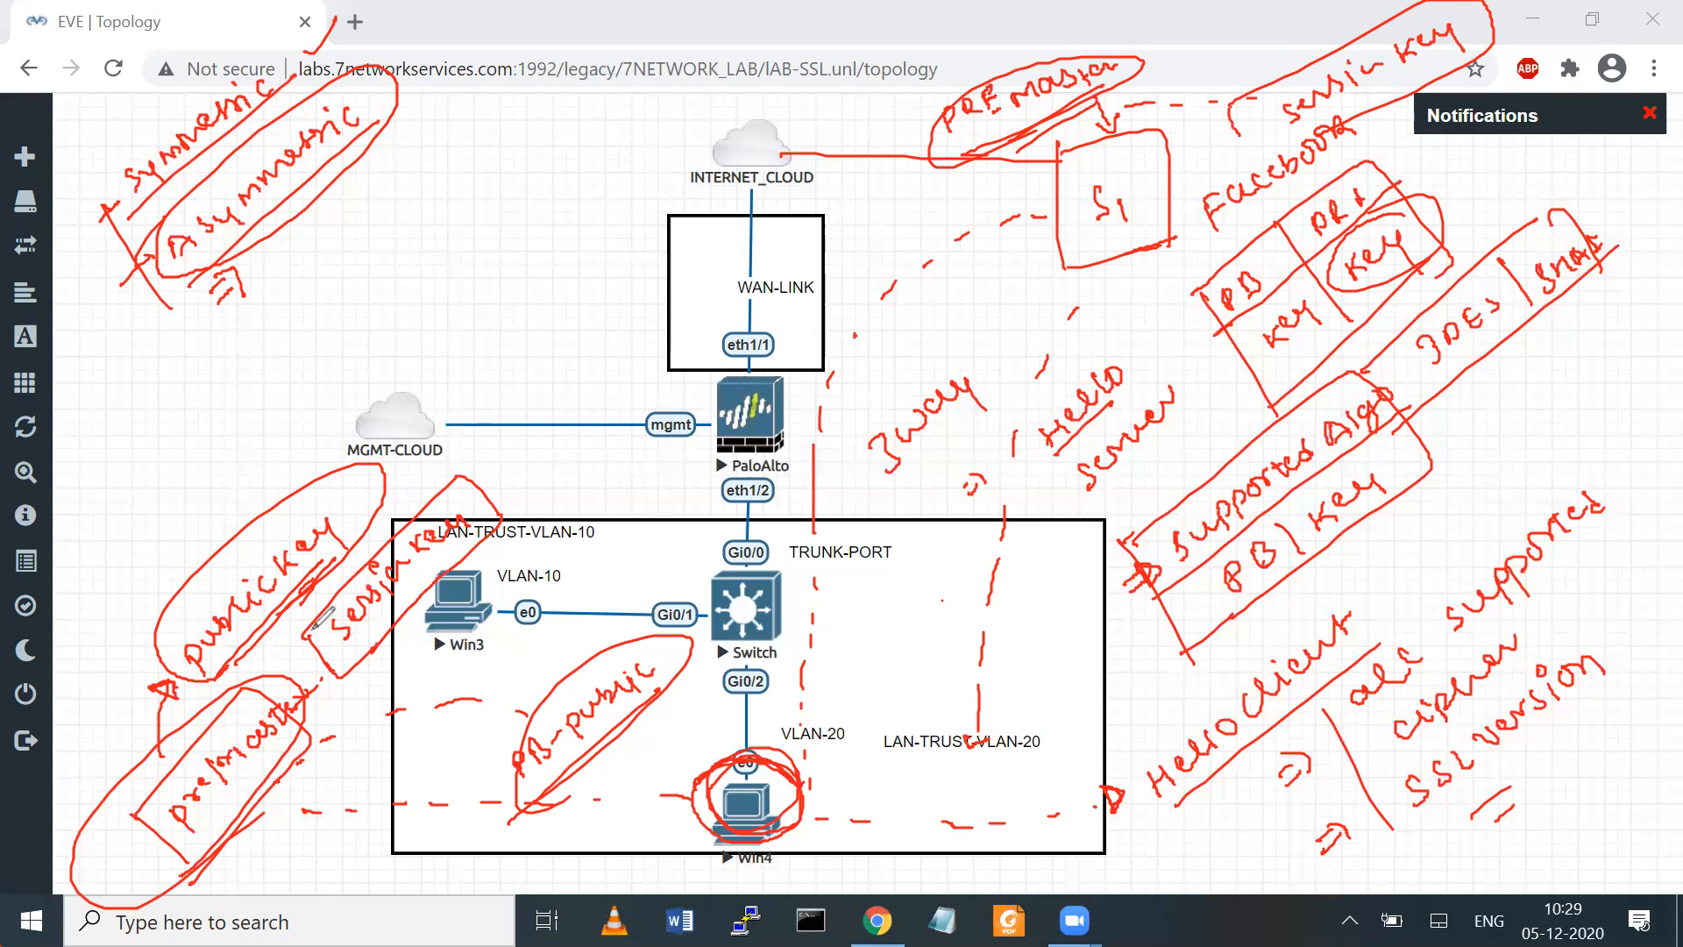
{"action": "mouse_move", "coordinate": [462, 468]}
{"action": "left_mouse_down"}
{"action": "mouse_move", "coordinate": [519, 509]}
{"action": "mouse_move", "coordinate": [320, 671]}
{"action": "left_mouse_up"}
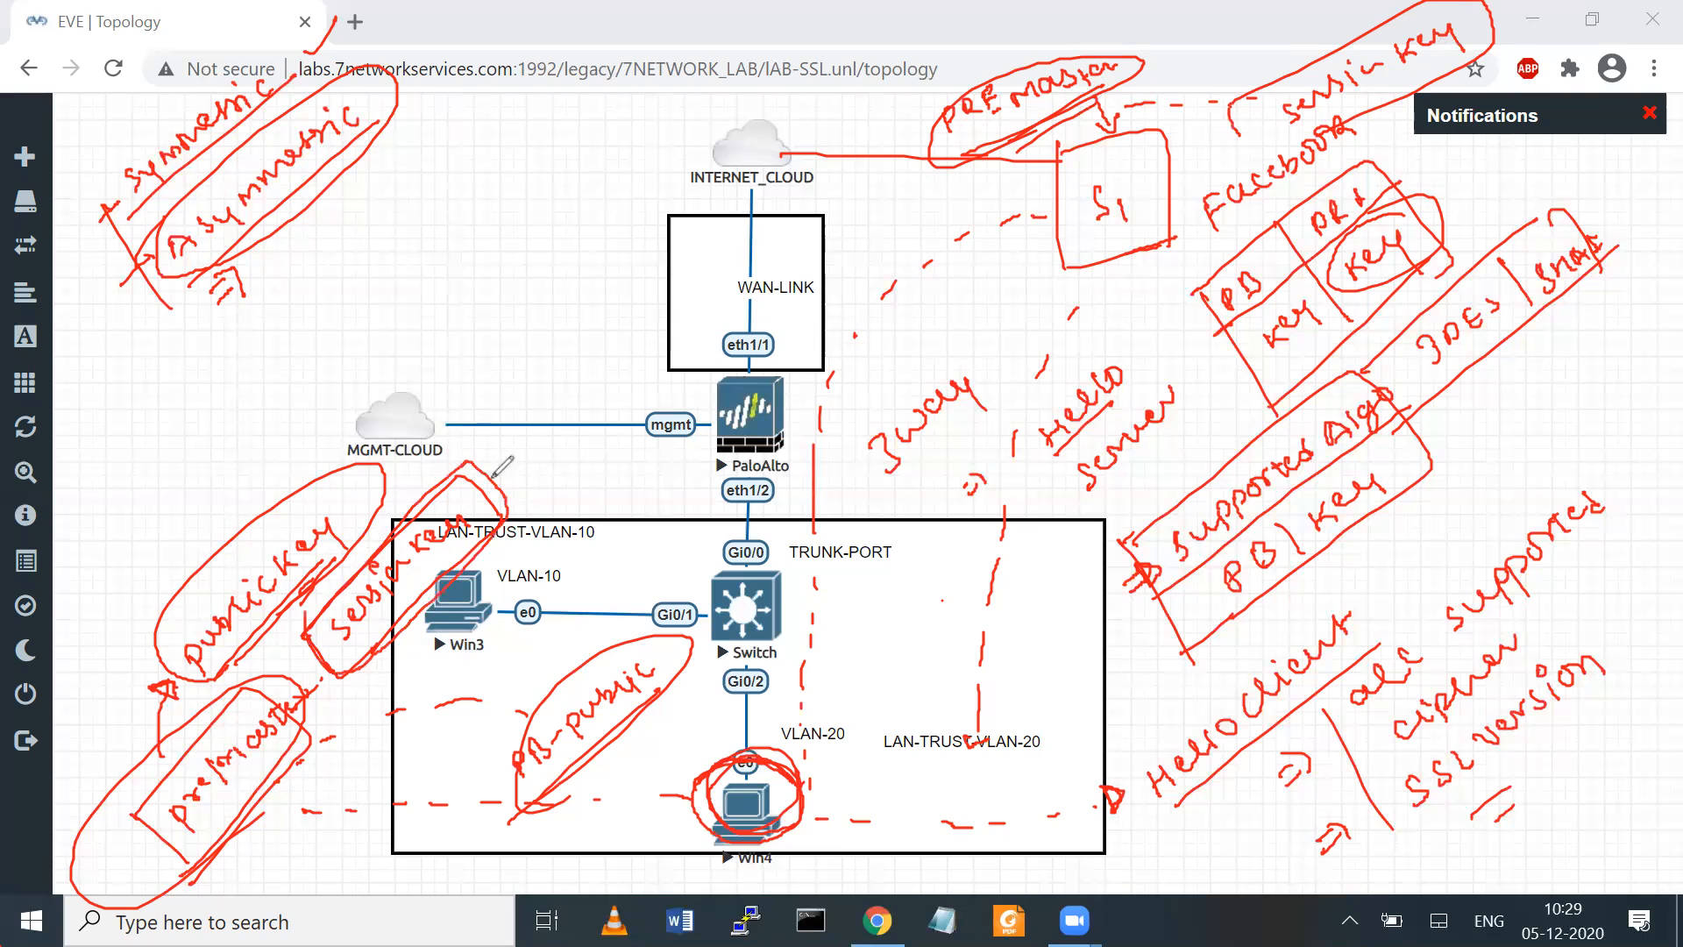
Write a boxed "same symmetric" note above the public key note, add an arc from the session key, and mark the server-side session key
{"action": "mouse_move", "coordinate": [469, 463]}
{"action": "left_mouse_down"}
{"action": "mouse_move", "coordinate": [133, 451]}
{"action": "mouse_move", "coordinate": [204, 391]}
{"action": "left_mouse_up"}
{"action": "mouse_move", "coordinate": [120, 515]}
{"action": "left_mouse_down"}
{"action": "mouse_move", "coordinate": [124, 535]}
{"action": "mouse_move", "coordinate": [300, 352]}
{"action": "mouse_move", "coordinate": [348, 342]}
{"action": "mouse_move", "coordinate": [189, 531]}
{"action": "mouse_move", "coordinate": [158, 526]}
{"action": "mouse_move", "coordinate": [188, 489]}
{"action": "mouse_move", "coordinate": [199, 510]}
{"action": "mouse_move", "coordinate": [289, 388]}
{"action": "mouse_move", "coordinate": [309, 397]}
{"action": "left_mouse_up"}
{"action": "left_click_drag", "start_coordinate": [1491, 28], "coordinate": [1533, 8]}
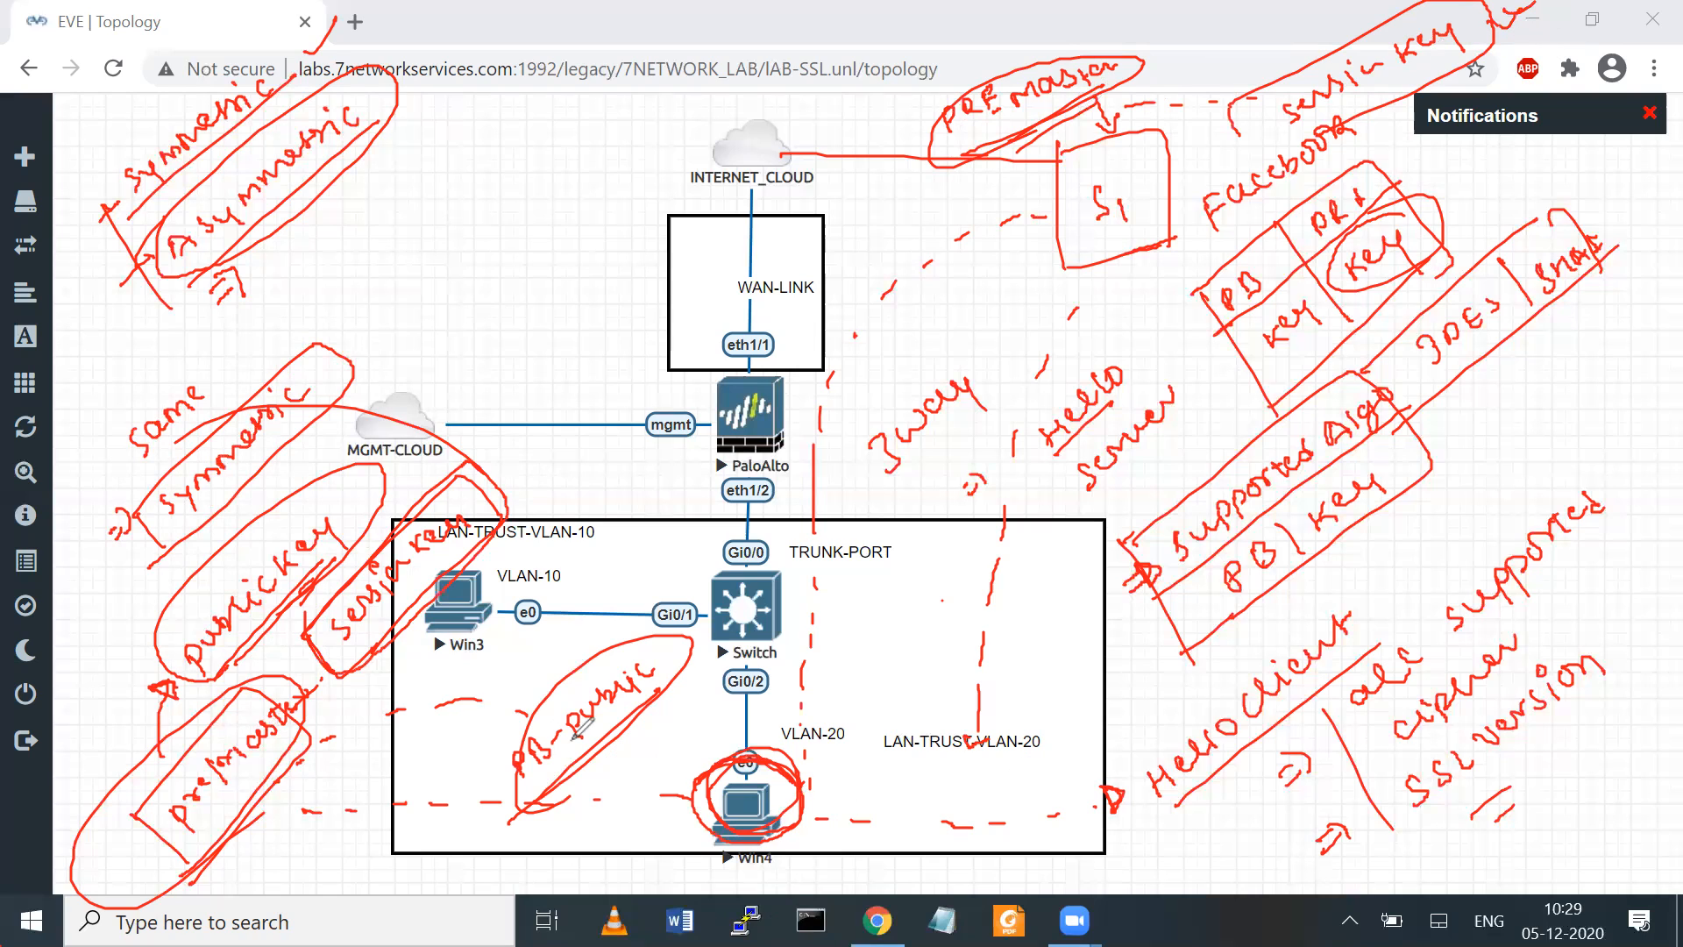
Sketch a circled data packet with a "sessin" note near MGMT-CLOUD, a curved arrow towards INTERNET_CLOUD, and a circle around the server-side session key
{"action": "mouse_move", "coordinate": [465, 373]}
{"action": "left_mouse_down"}
{"action": "mouse_move", "coordinate": [548, 367]}
{"action": "mouse_move", "coordinate": [489, 384]}
{"action": "mouse_move", "coordinate": [540, 343]}
{"action": "left_mouse_up"}
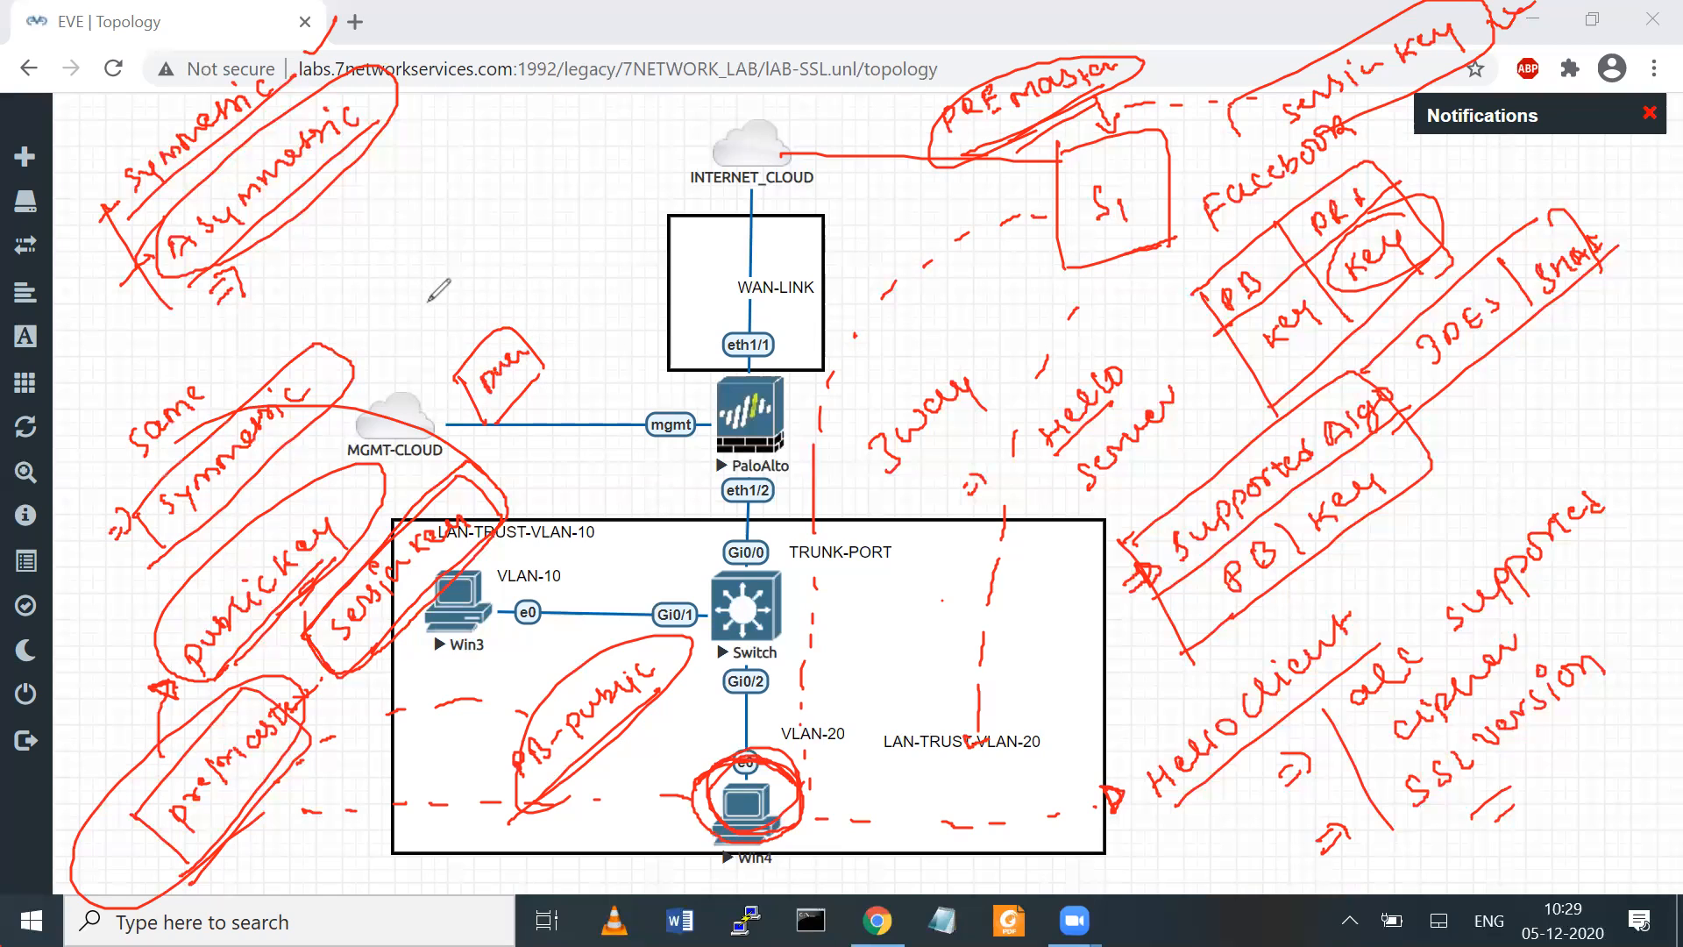
{"action": "mouse_move", "coordinate": [440, 312]}
{"action": "left_mouse_down"}
{"action": "mouse_move", "coordinate": [433, 328]}
{"action": "mouse_move", "coordinate": [501, 256]}
{"action": "mouse_move", "coordinate": [439, 360]}
{"action": "mouse_move", "coordinate": [524, 321]}
{"action": "left_mouse_up"}
{"action": "mouse_move", "coordinate": [635, 734]}
{"action": "left_mouse_down"}
{"action": "mouse_move", "coordinate": [598, 618]}
{"action": "mouse_move", "coordinate": [887, 173]}
{"action": "mouse_move", "coordinate": [889, 222]}
{"action": "left_mouse_up"}
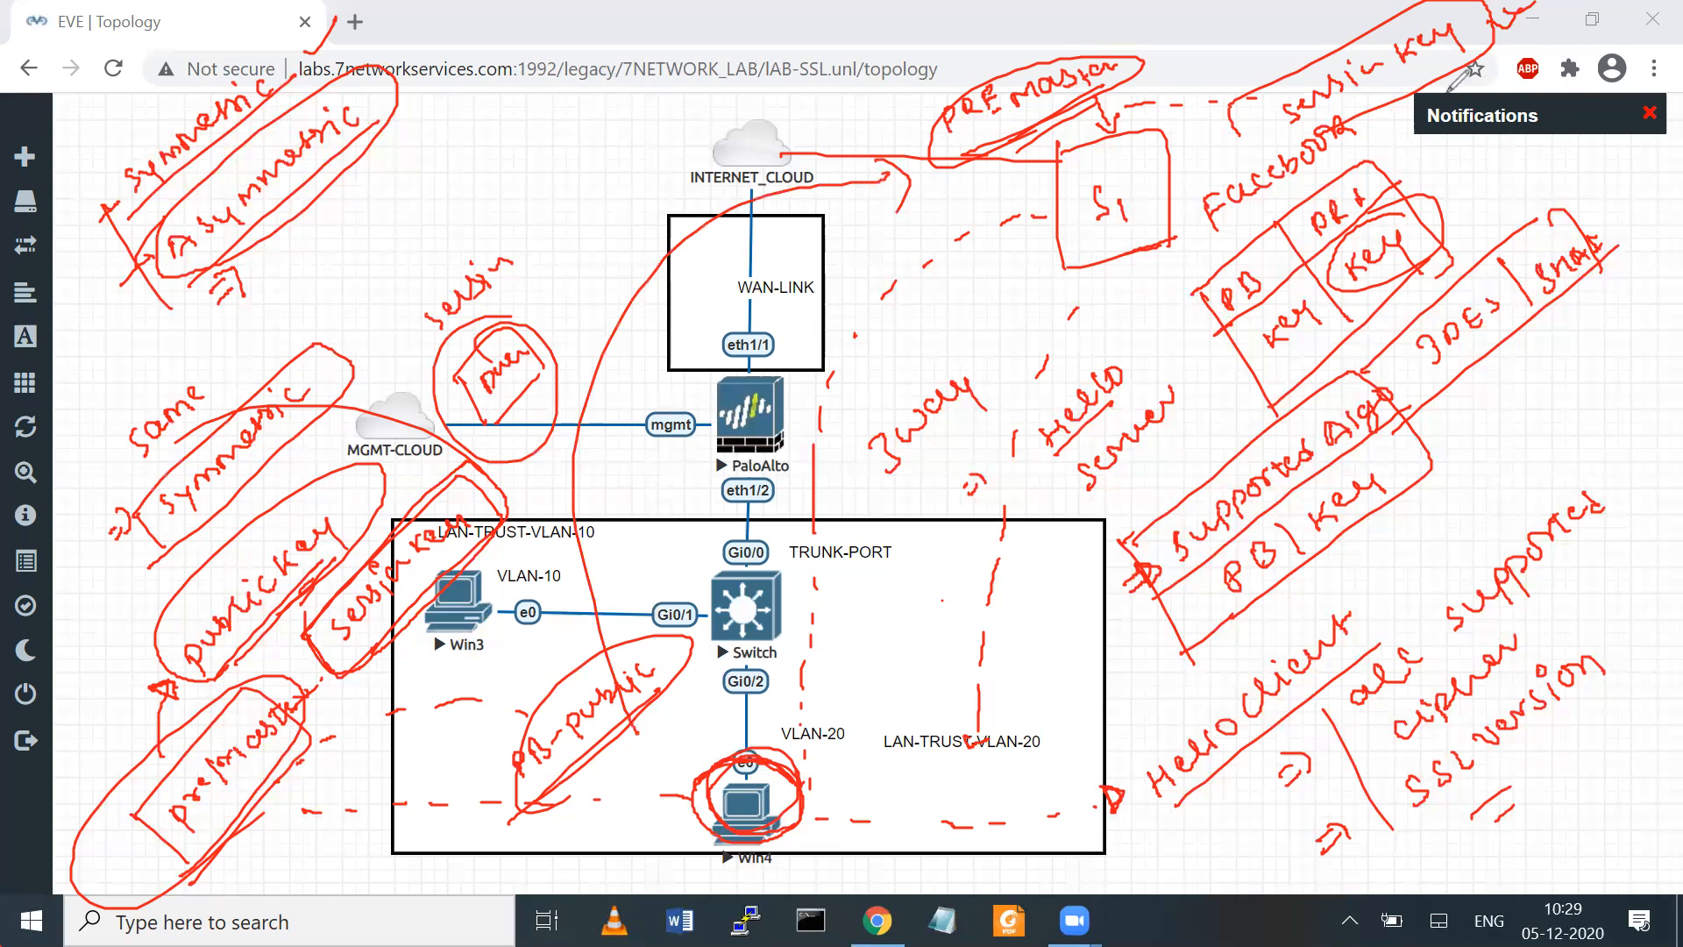
{"action": "mouse_move", "coordinate": [1270, 130]}
{"action": "left_mouse_down"}
{"action": "mouse_move", "coordinate": [1438, 35]}
{"action": "mouse_move", "coordinate": [1245, 156]}
{"action": "left_mouse_up"}
{"action": "mouse_move", "coordinate": [473, 326]}
{"action": "left_mouse_down"}
{"action": "mouse_move", "coordinate": [443, 403]}
{"action": "mouse_move", "coordinate": [535, 327]}
{"action": "left_mouse_up"}
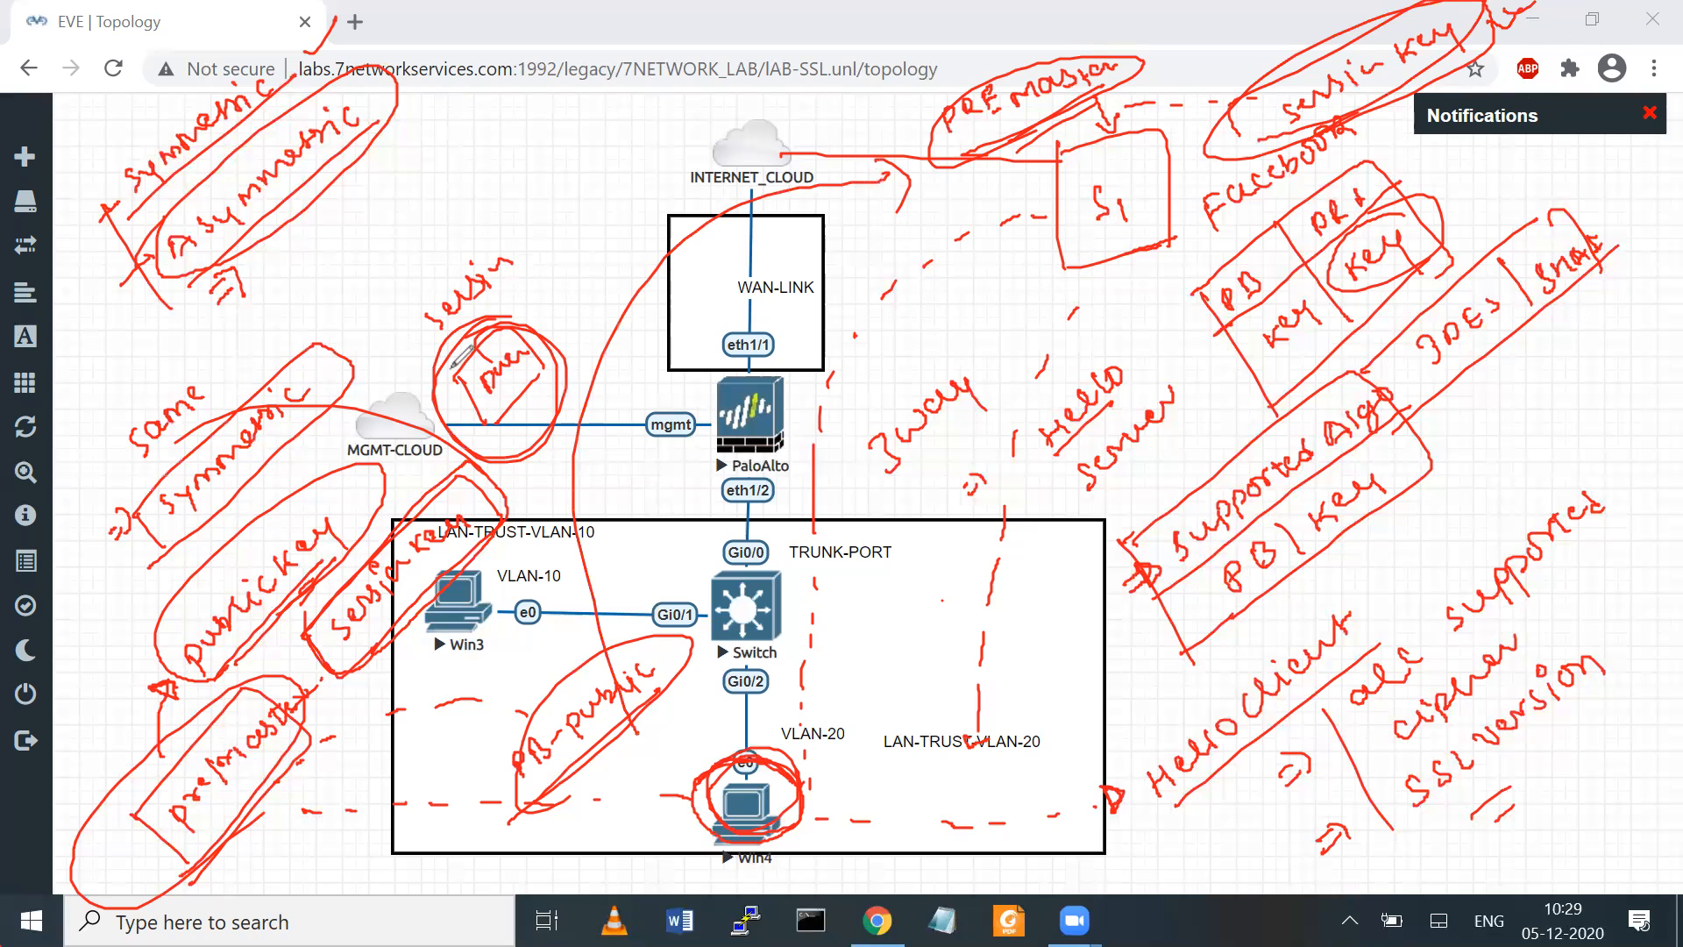
{"action": "mouse_move", "coordinate": [401, 365]}
{"action": "left_mouse_down"}
{"action": "mouse_move", "coordinate": [381, 298]}
{"action": "mouse_move", "coordinate": [401, 368]}
{"action": "left_mouse_up"}
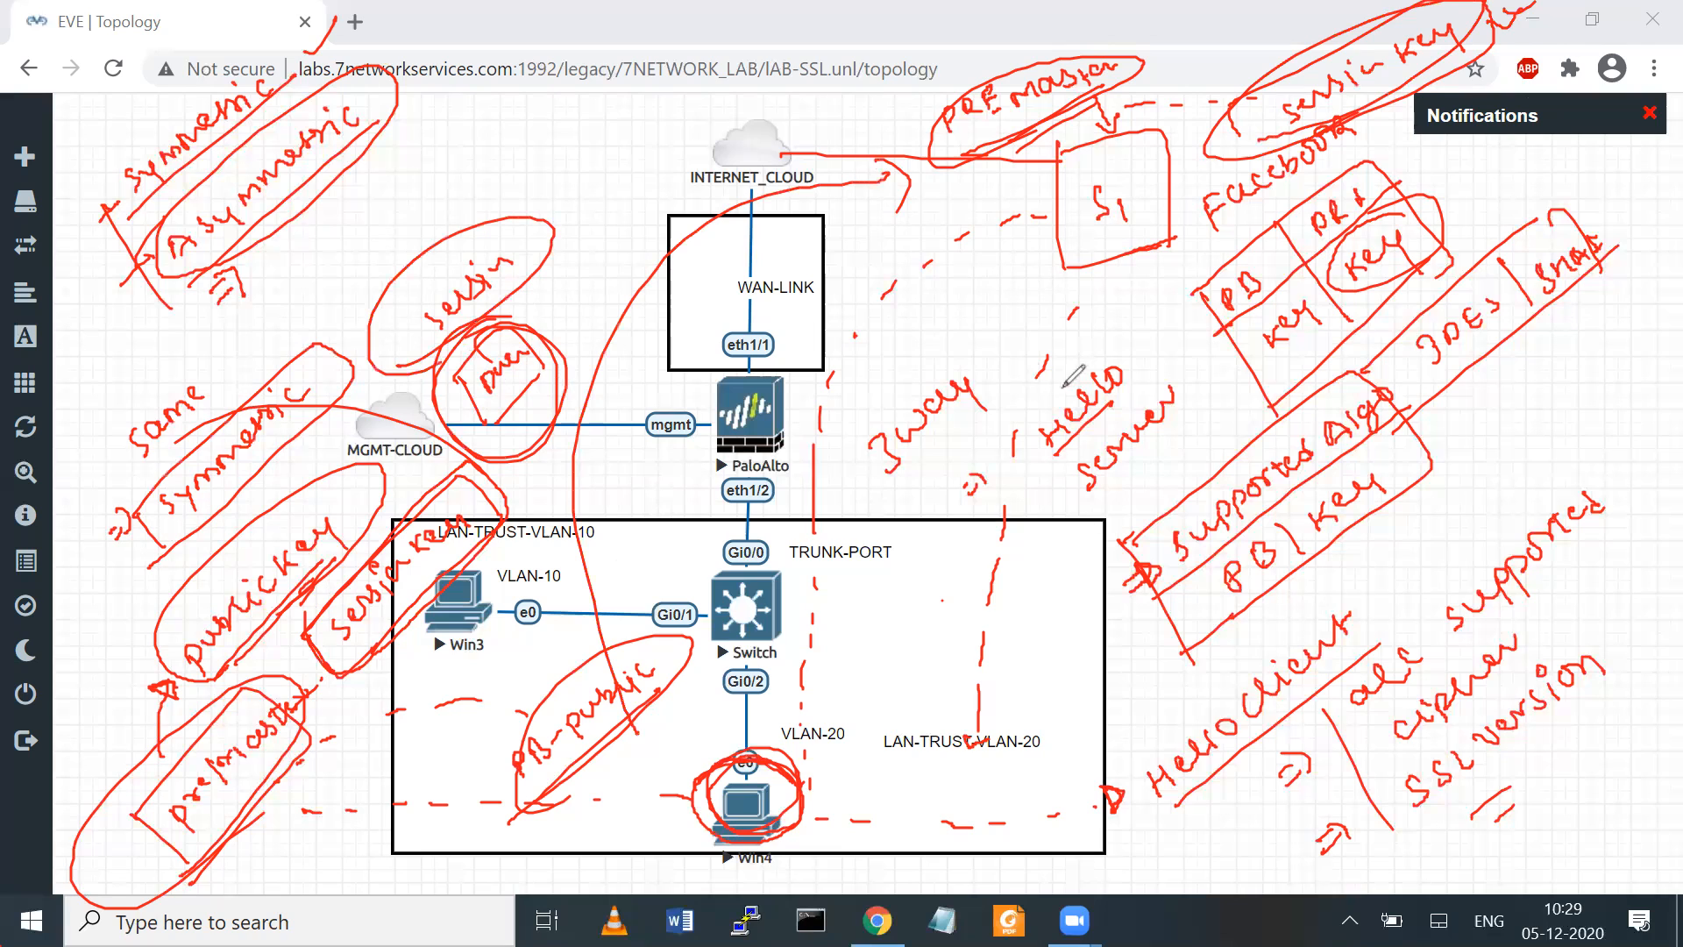
Write an underlined "SSL" note beside INTERNET_CLOUD and outline the PaloAlto firewall in red
{"action": "mouse_move", "coordinate": [518, 154]}
{"action": "left_mouse_down"}
{"action": "mouse_move", "coordinate": [511, 178]}
{"action": "mouse_move", "coordinate": [579, 139]}
{"action": "left_mouse_up"}
{"action": "mouse_move", "coordinate": [529, 190]}
{"action": "left_mouse_down"}
{"action": "mouse_move", "coordinate": [580, 163]}
{"action": "mouse_move", "coordinate": [586, 176]}
{"action": "left_mouse_up"}
{"action": "mouse_move", "coordinate": [614, 156]}
{"action": "left_mouse_down"}
{"action": "mouse_move", "coordinate": [621, 132]}
{"action": "mouse_move", "coordinate": [706, 107]}
{"action": "left_mouse_up"}
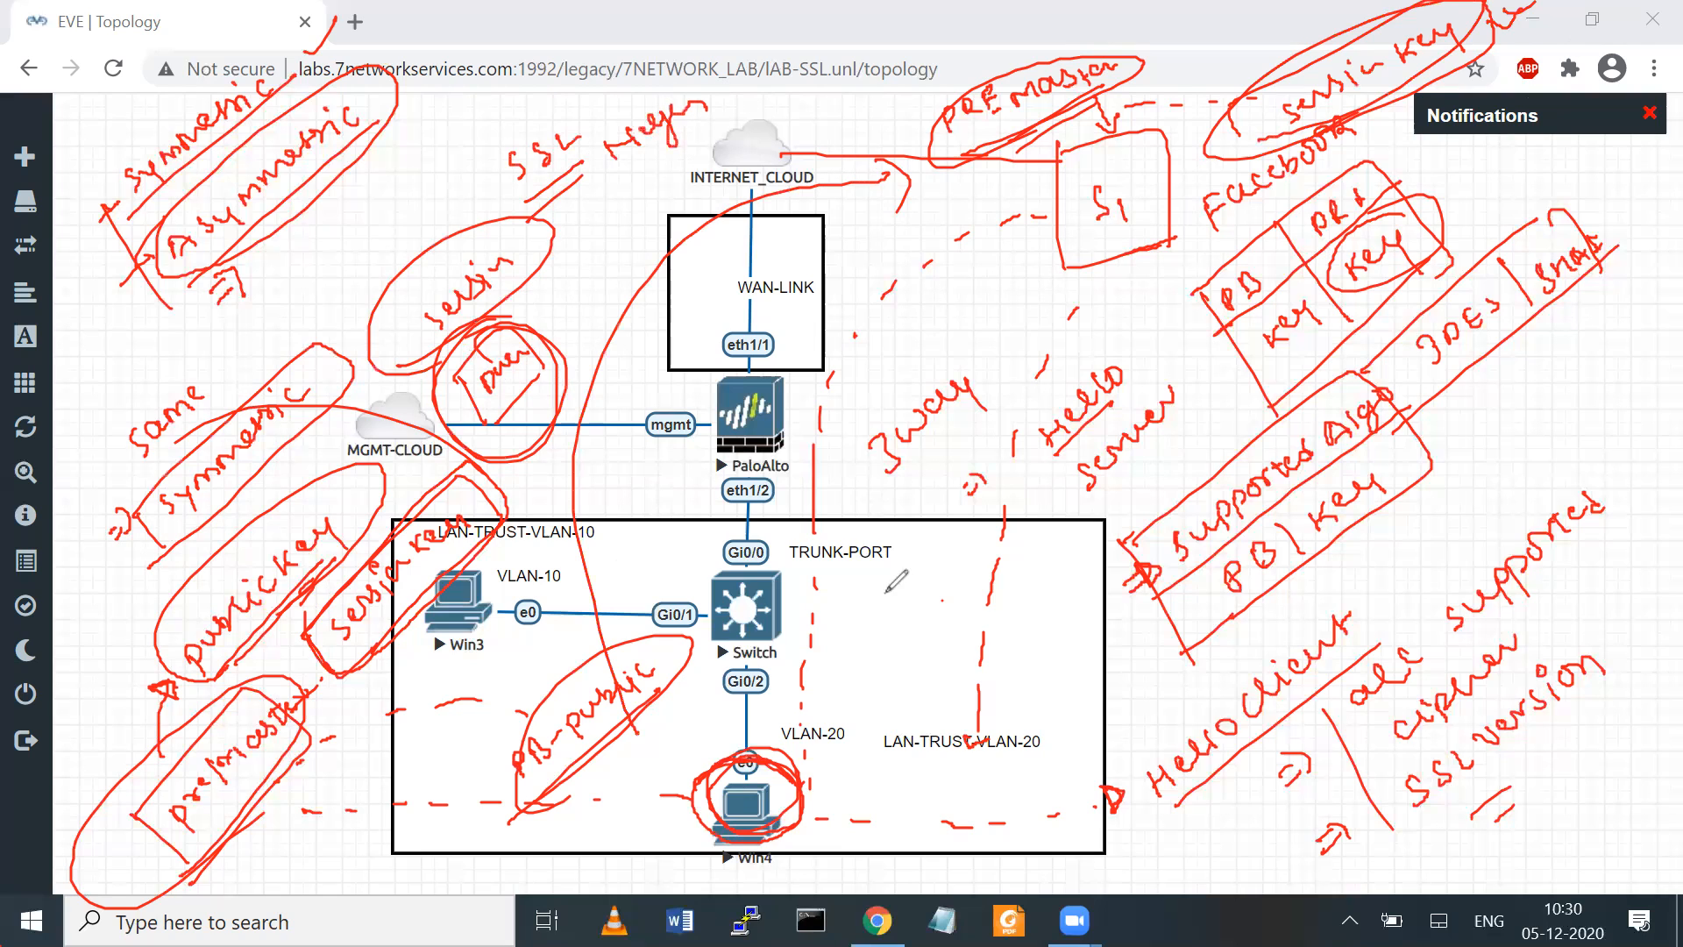
{"action": "left_click_drag", "start_coordinate": [744, 747], "coordinate": [790, 768]}
{"action": "mouse_move", "coordinate": [710, 332]}
{"action": "left_mouse_down"}
{"action": "mouse_move", "coordinate": [843, 318]}
{"action": "mouse_move", "coordinate": [839, 455]}
{"action": "mouse_move", "coordinate": [776, 493]}
{"action": "mouse_move", "coordinate": [701, 344]}
{"action": "mouse_move", "coordinate": [725, 326]}
{"action": "left_mouse_up"}
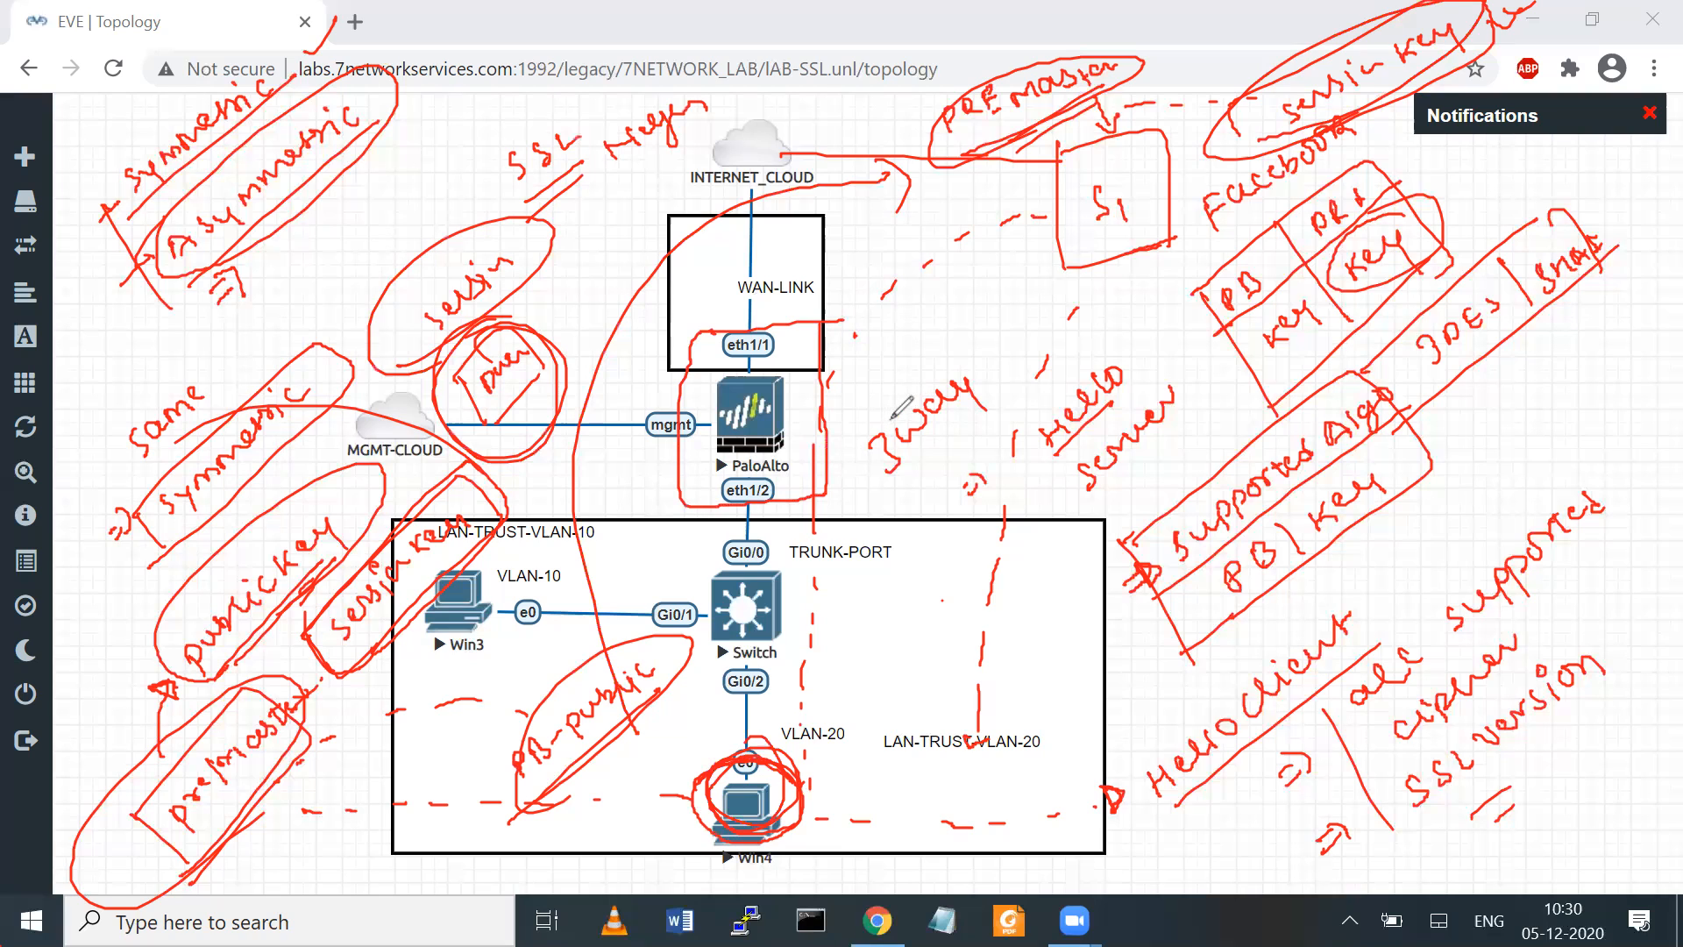
{"action": "mouse_move", "coordinate": [701, 335]}
{"action": "left_mouse_down"}
{"action": "mouse_move", "coordinate": [800, 324]}
{"action": "mouse_move", "coordinate": [831, 345]}
{"action": "mouse_move", "coordinate": [828, 498]}
{"action": "mouse_move", "coordinate": [706, 513]}
{"action": "mouse_move", "coordinate": [693, 316]}
{"action": "mouse_move", "coordinate": [822, 321]}
{"action": "mouse_move", "coordinate": [826, 388]}
{"action": "left_mouse_up"}
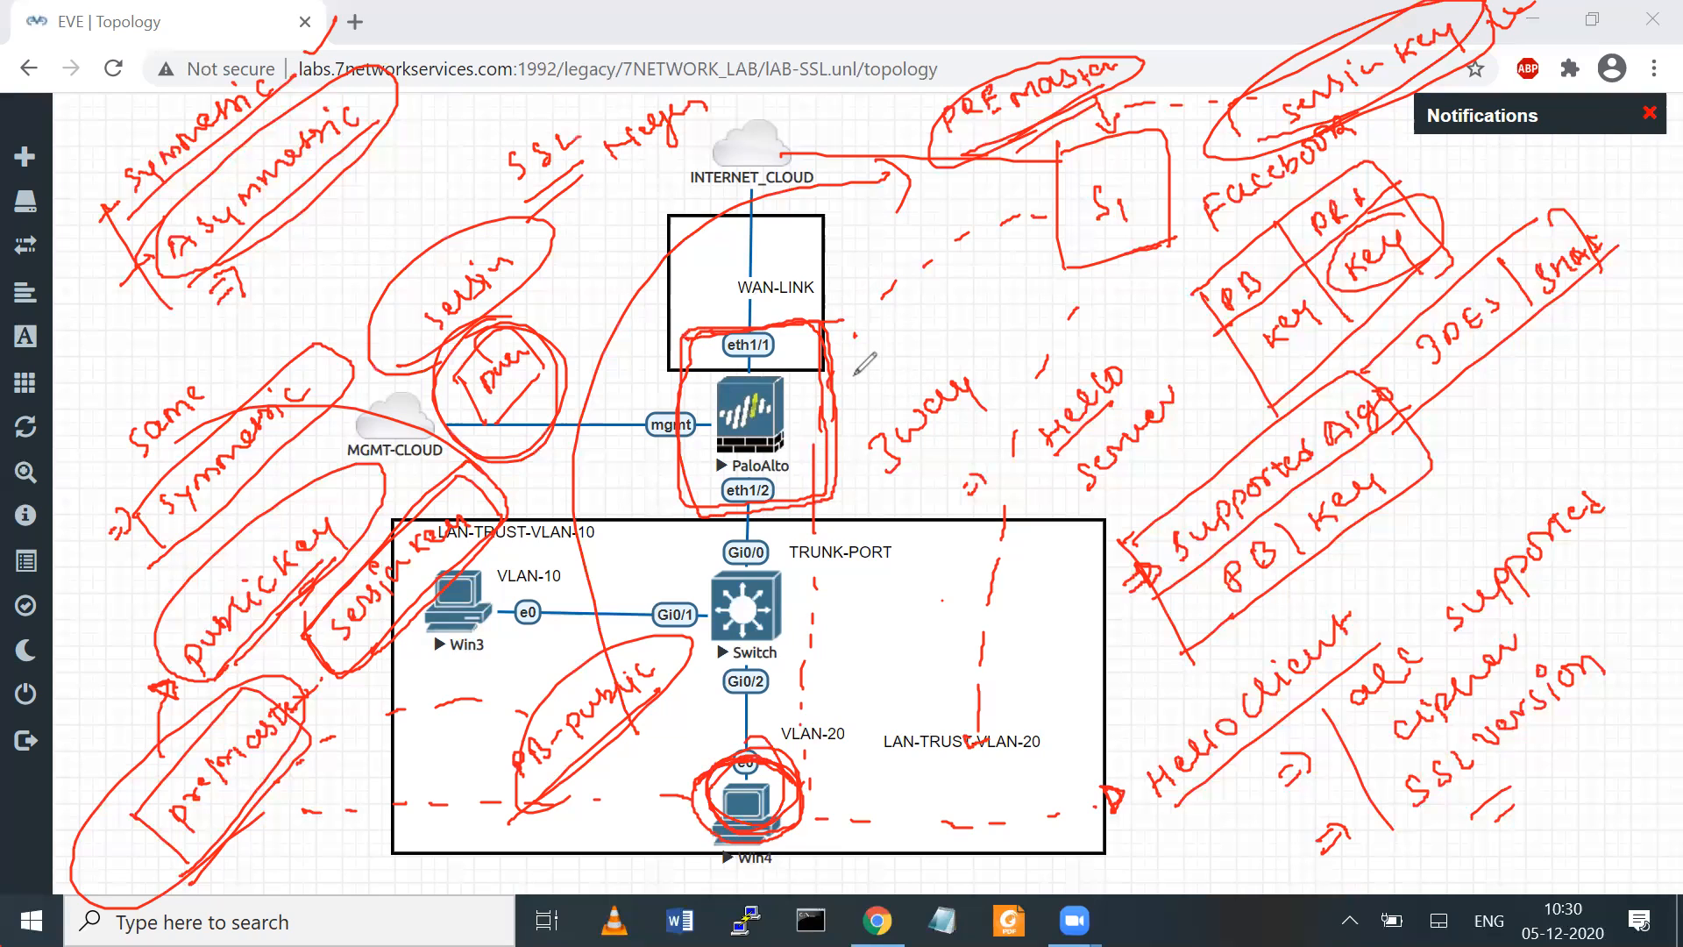
{"action": "left_click_drag", "start_coordinate": [851, 351], "coordinate": [874, 378]}
Clear all red annotations from the screen and open the PaloAlto node's console
{"action": "left_click", "coordinate": [1228, 73]}
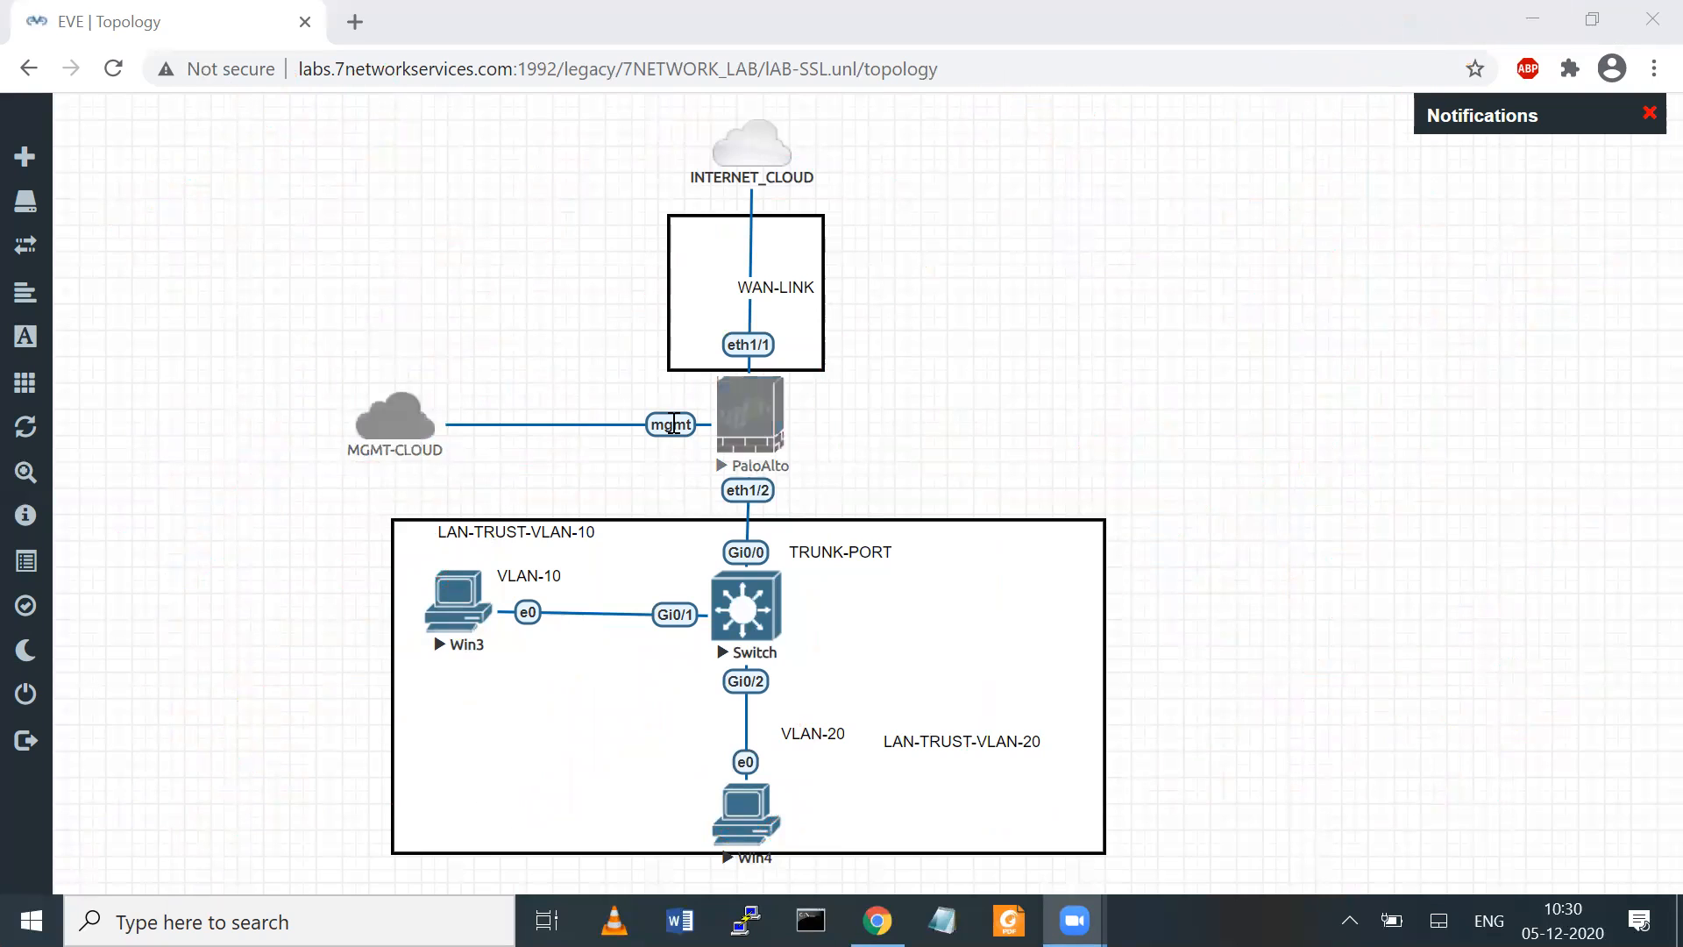
{"action": "left_click", "coordinate": [753, 412]}
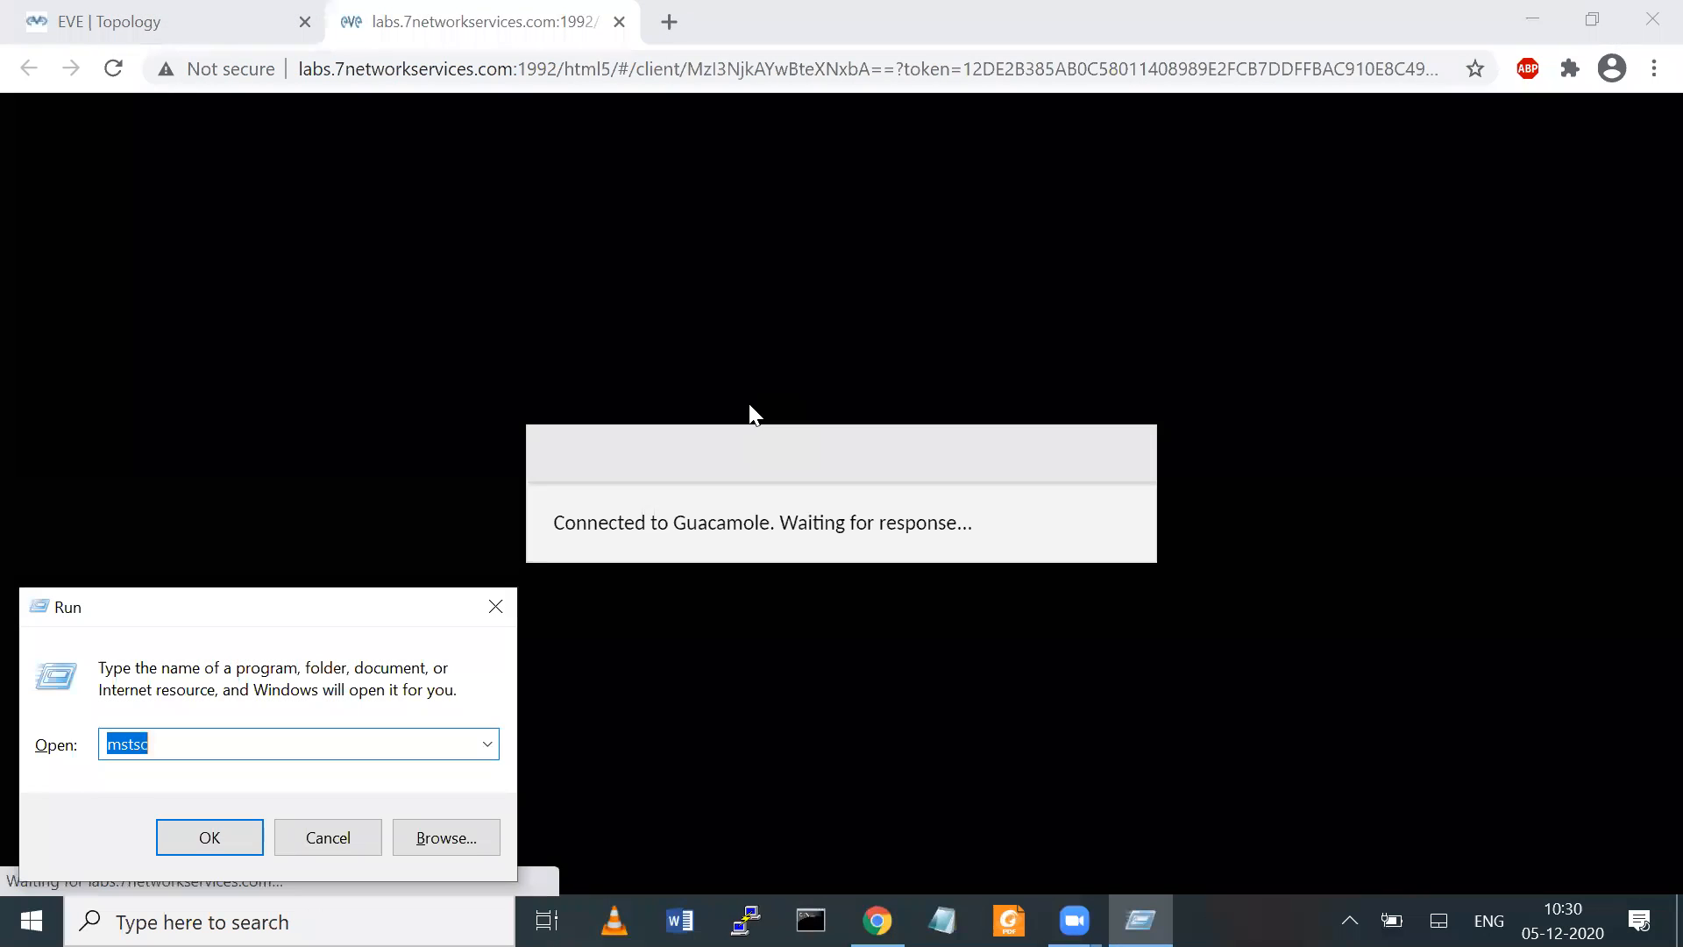
Run mstsc, connect to labs.7networkservices.com:4545 by Remote Desktop, and minimize the session window
{"action": "key", "text": "Down"}
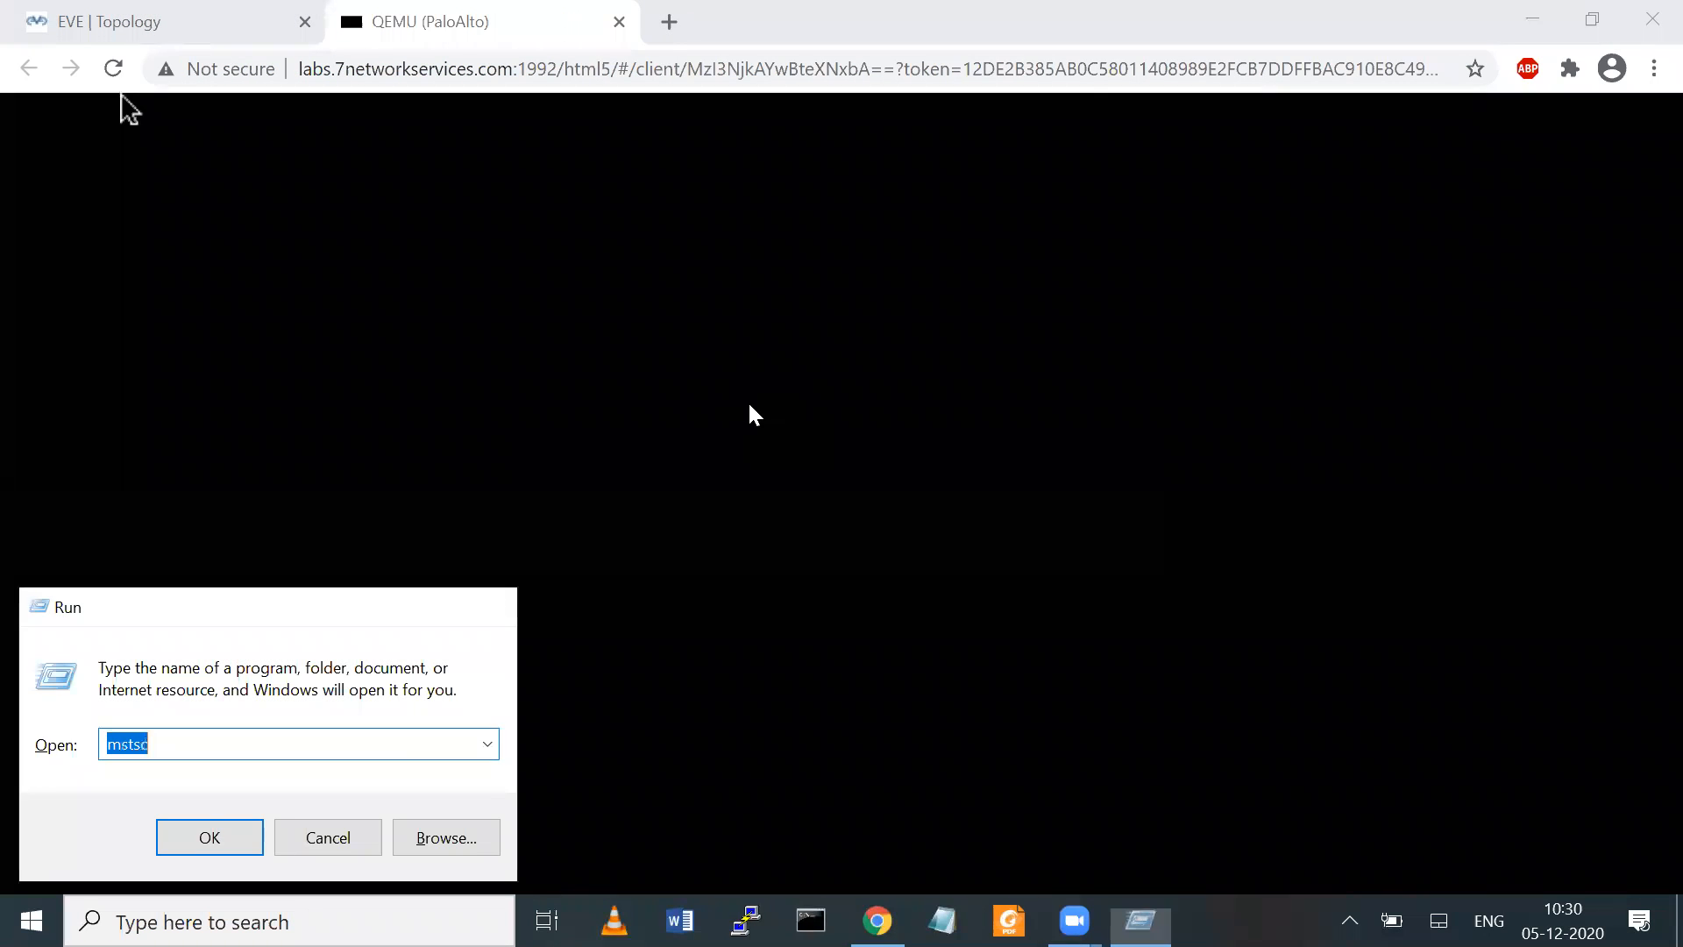
{"action": "key", "text": "Return"}
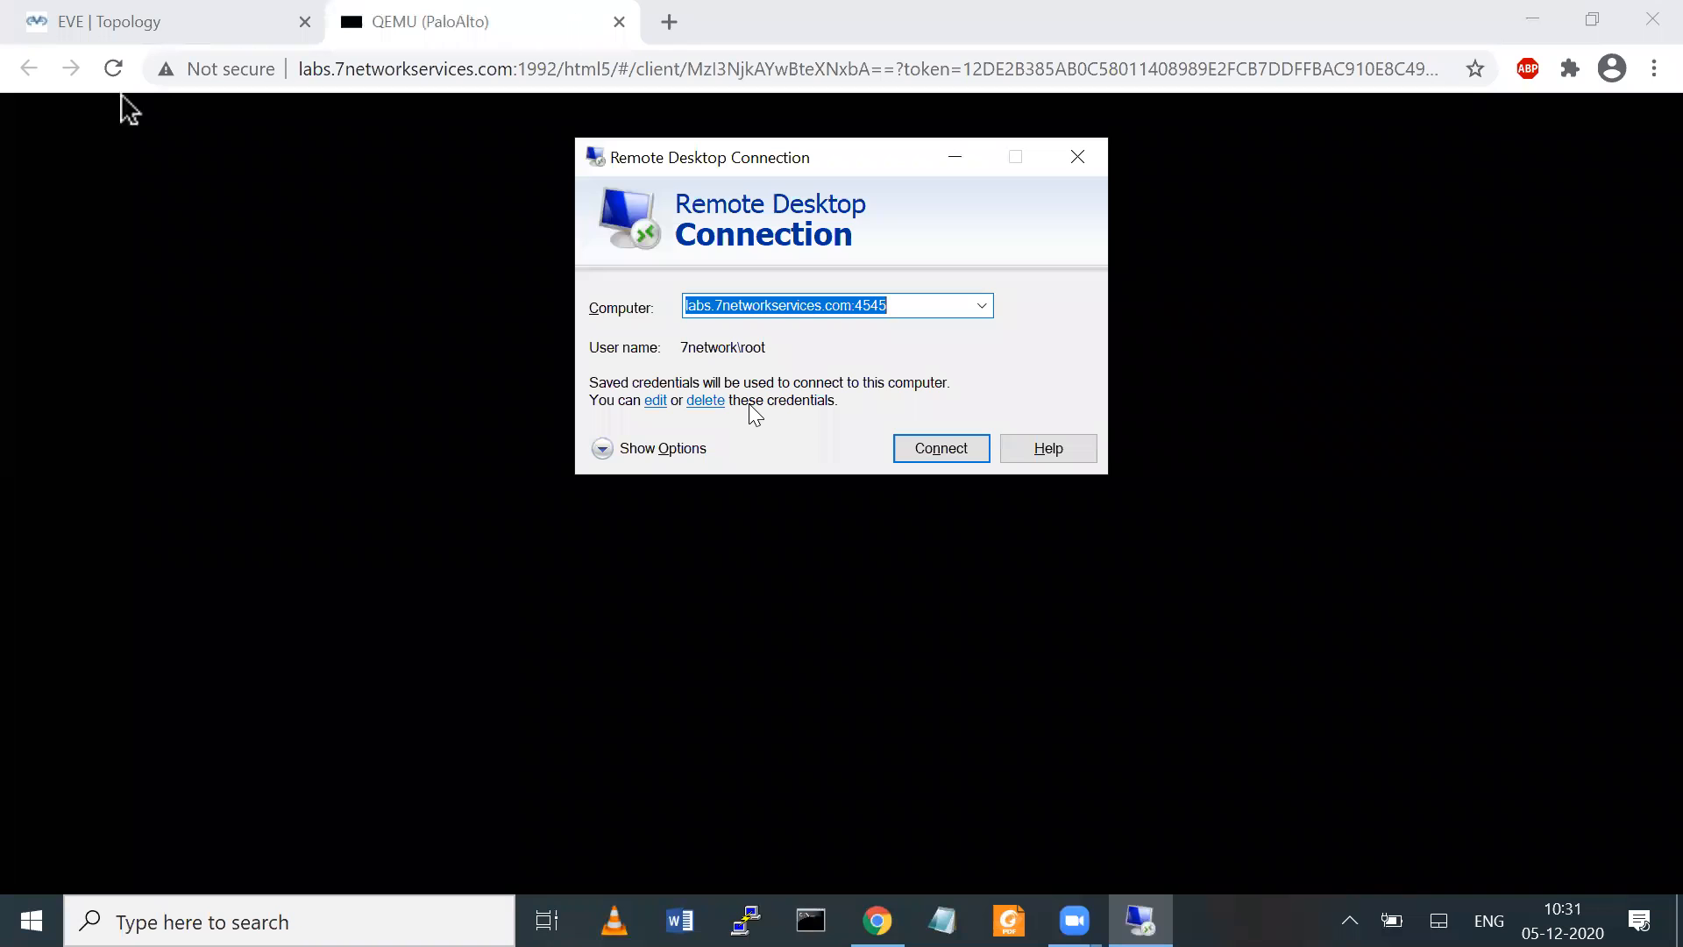
{"action": "key", "text": "Return"}
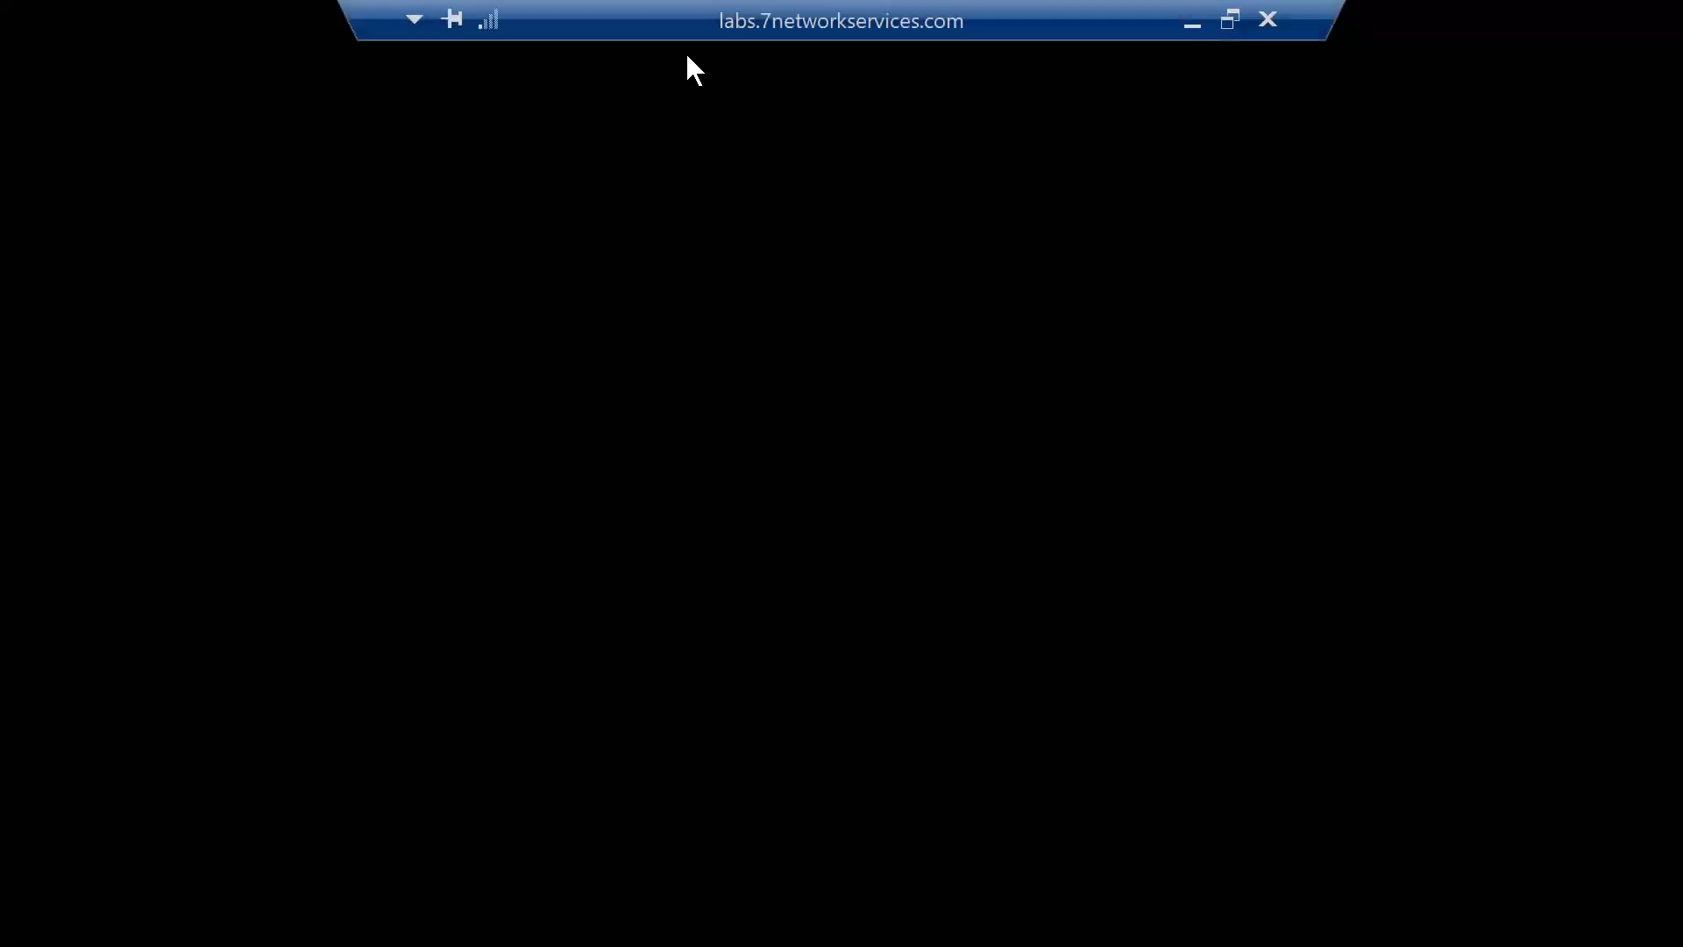
{"action": "left_click", "coordinate": [1192, 23]}
Open facebook.com in a new browser tab
{"action": "left_click", "coordinate": [669, 21]}
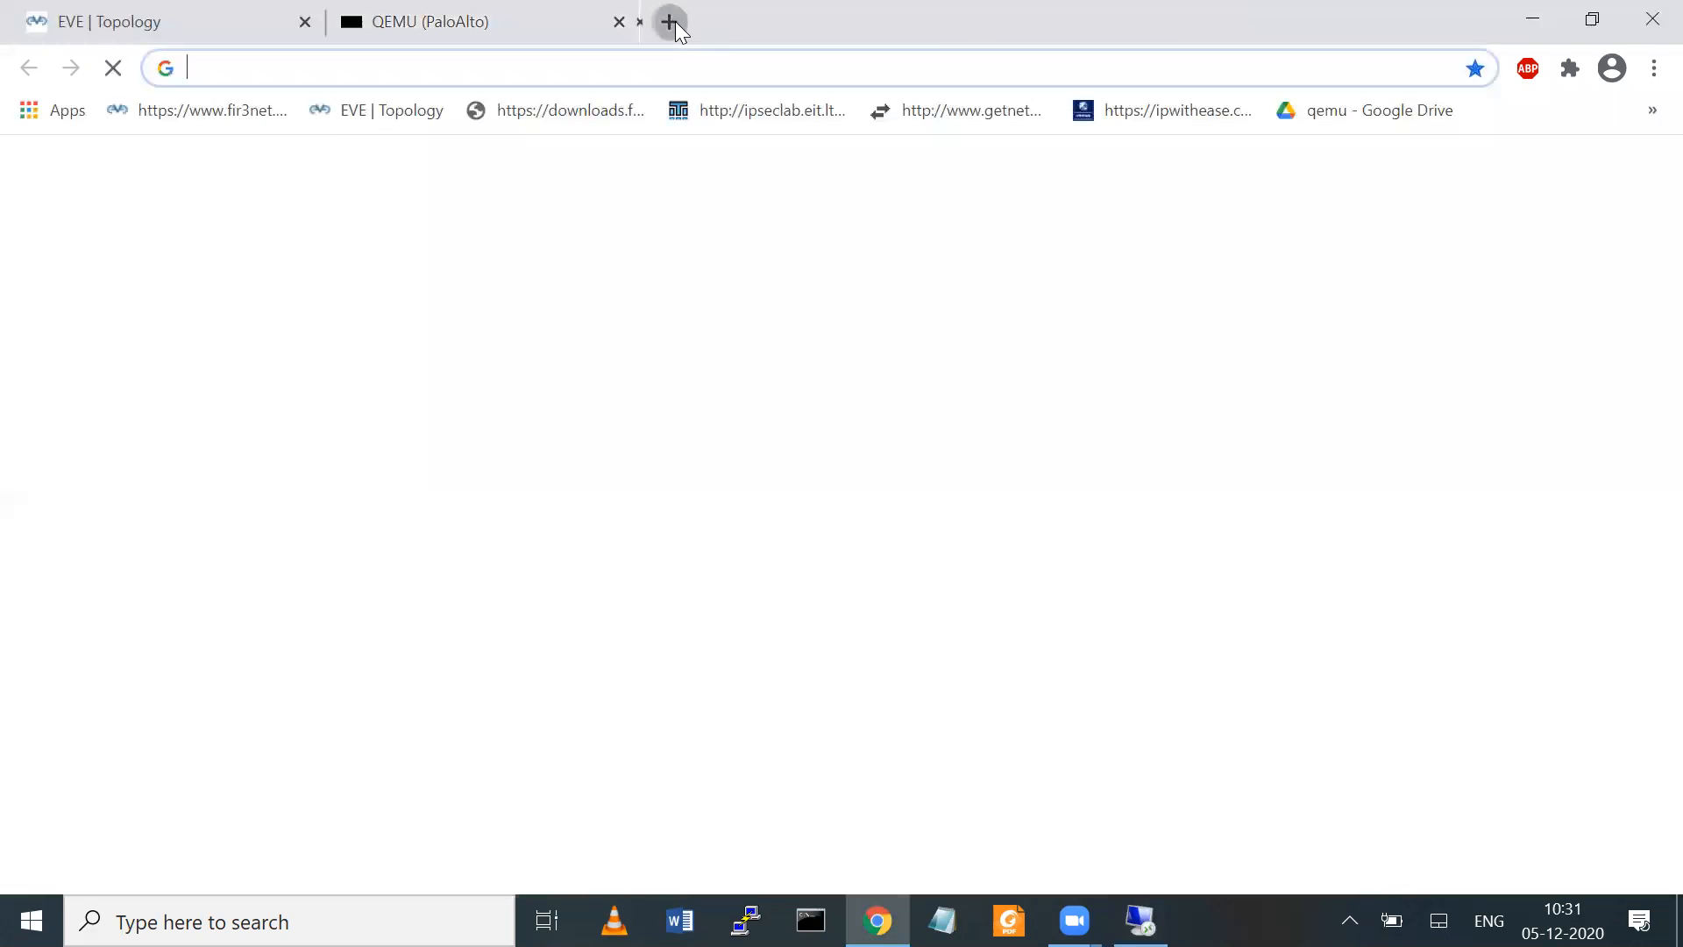
{"action": "type", "text": "y"}
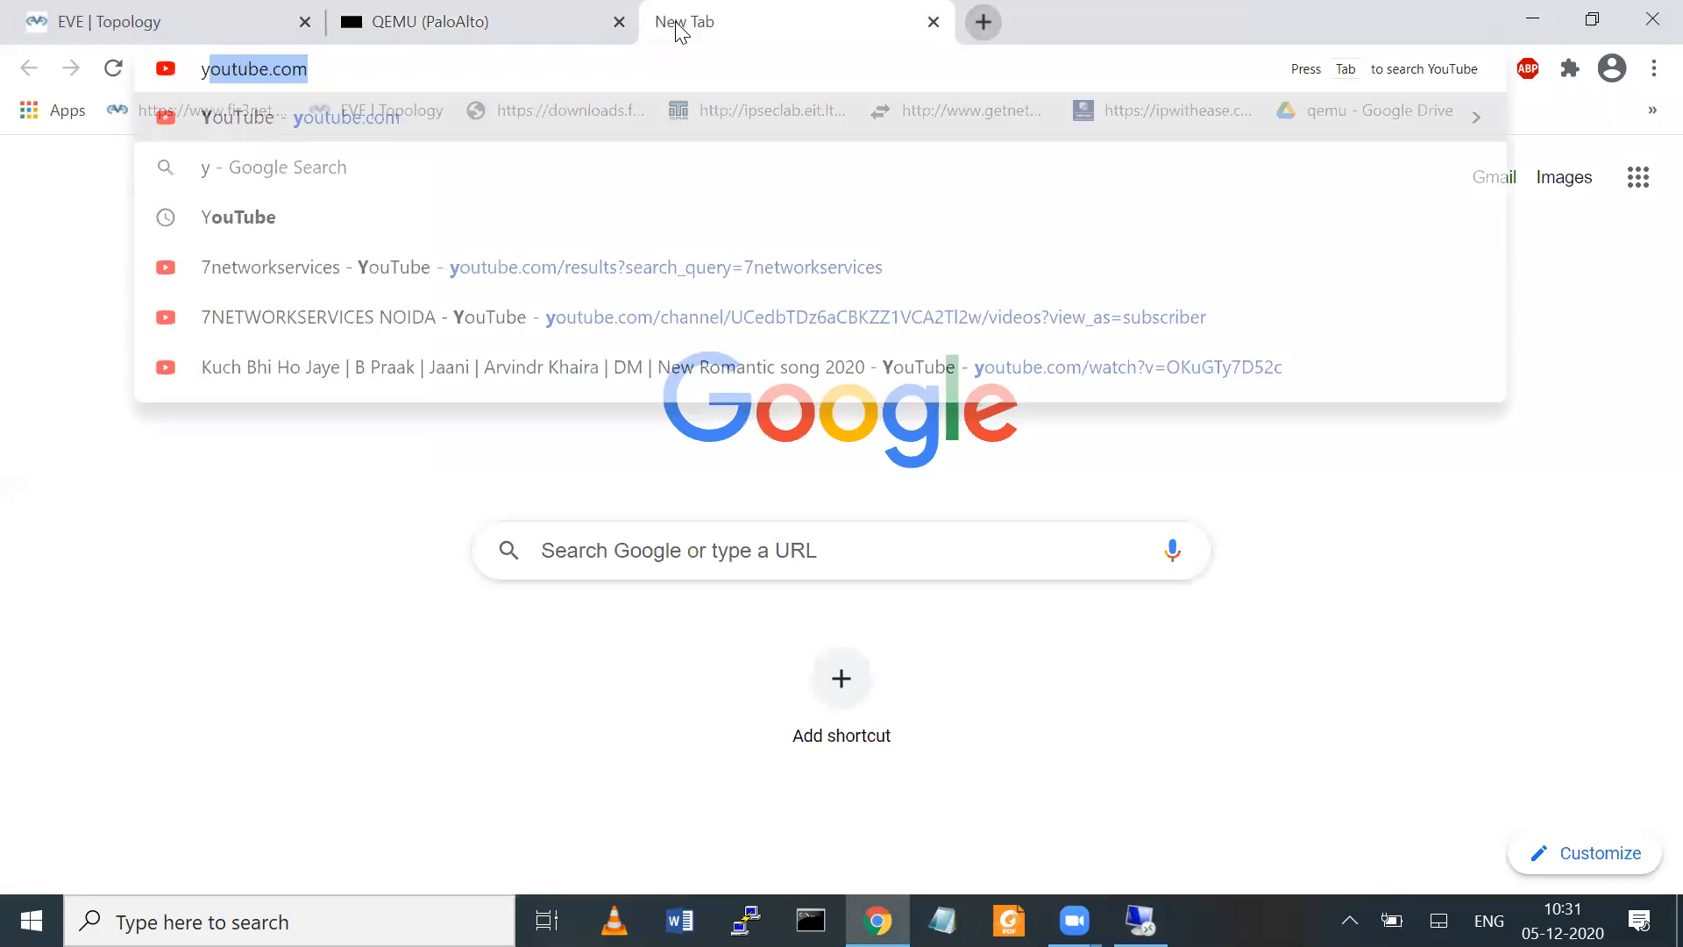
{"action": "key", "text": "Escape"}
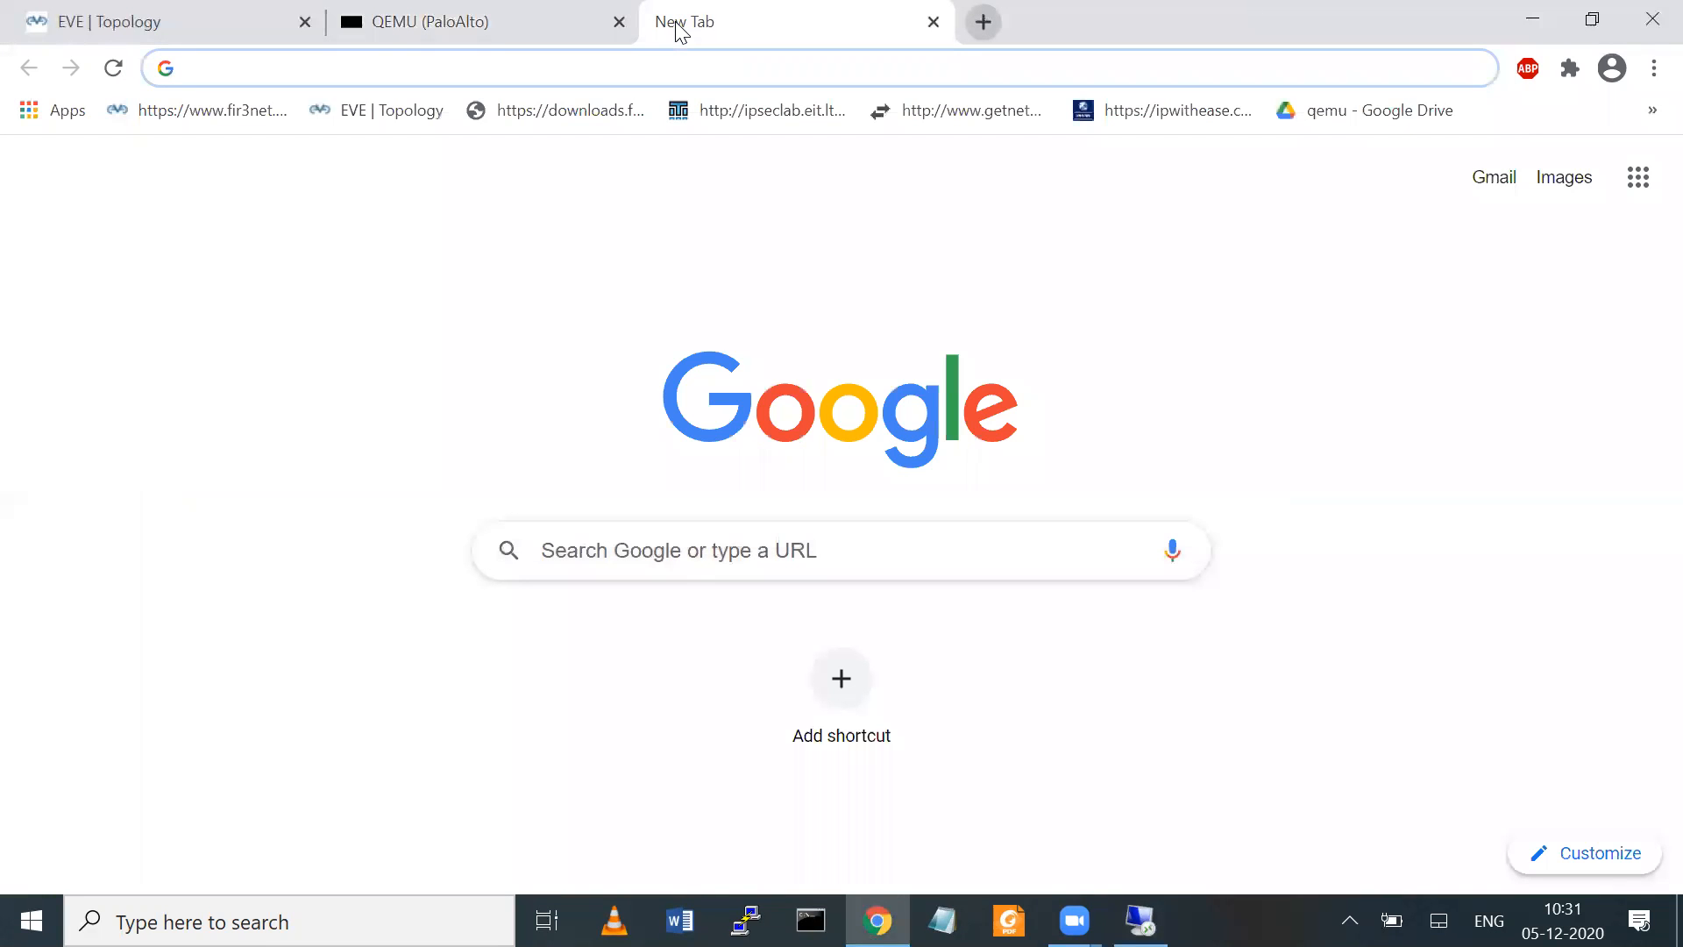
{"action": "type", "text": "facebook.com"}
{"action": "key", "text": "Return"}
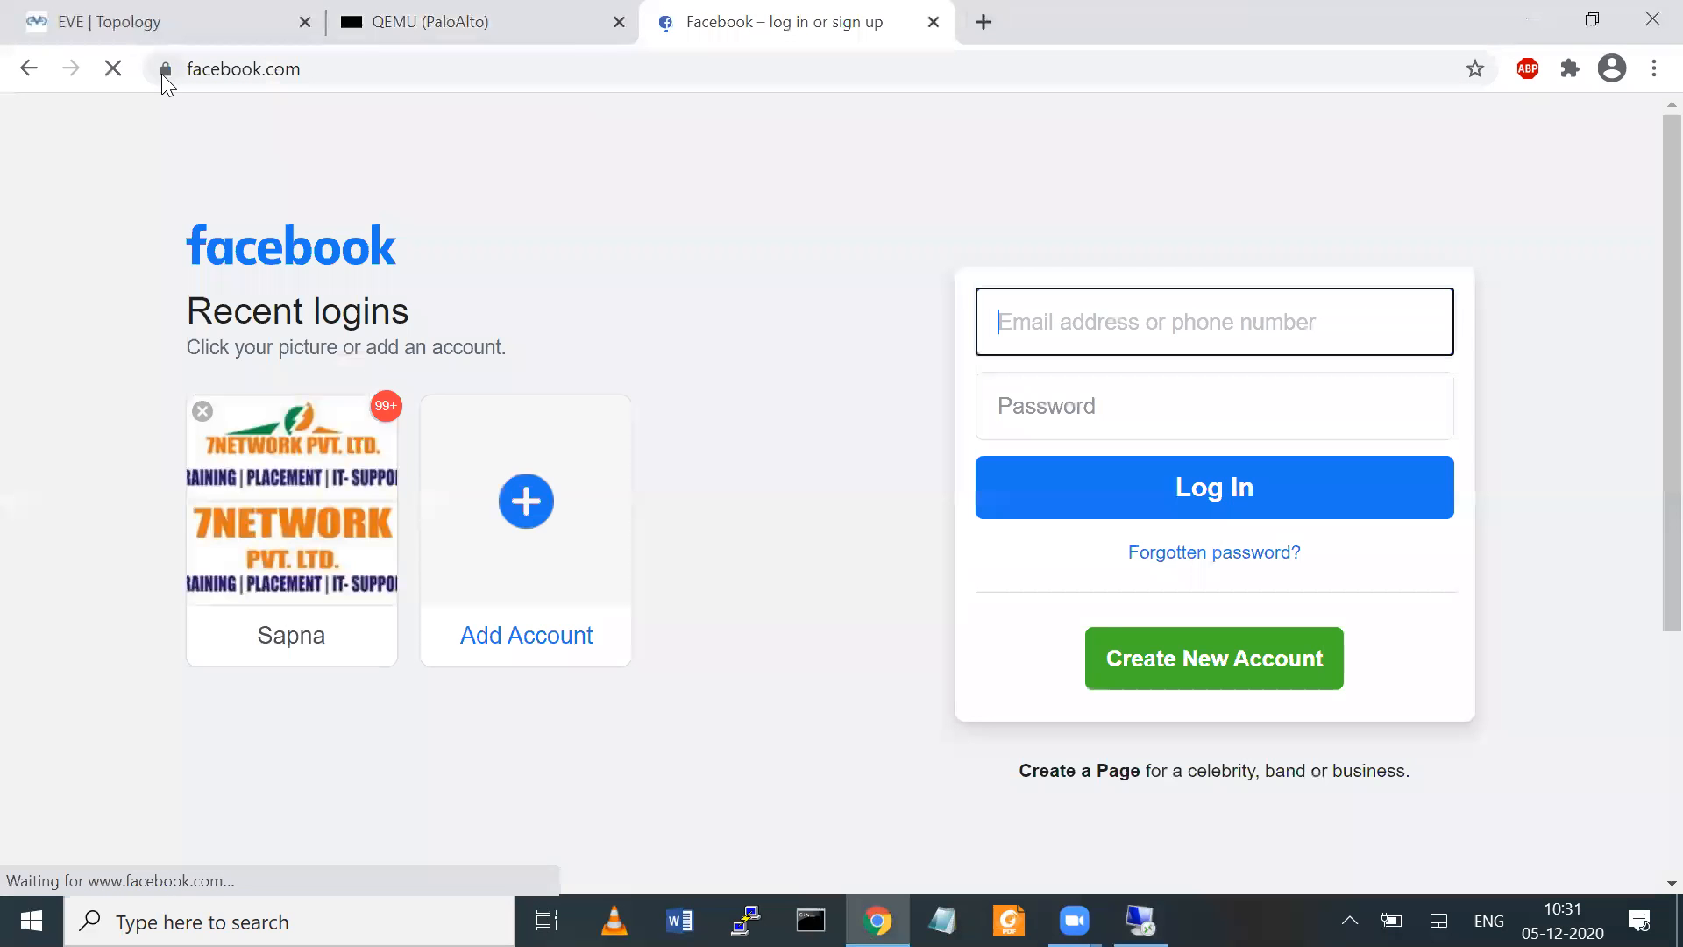
Examine the general information and details of the facebook.com site certificate, and close the certificate and the Facebook page
{"action": "left_click", "coordinate": [164, 70]}
{"action": "left_click", "coordinate": [225, 302]}
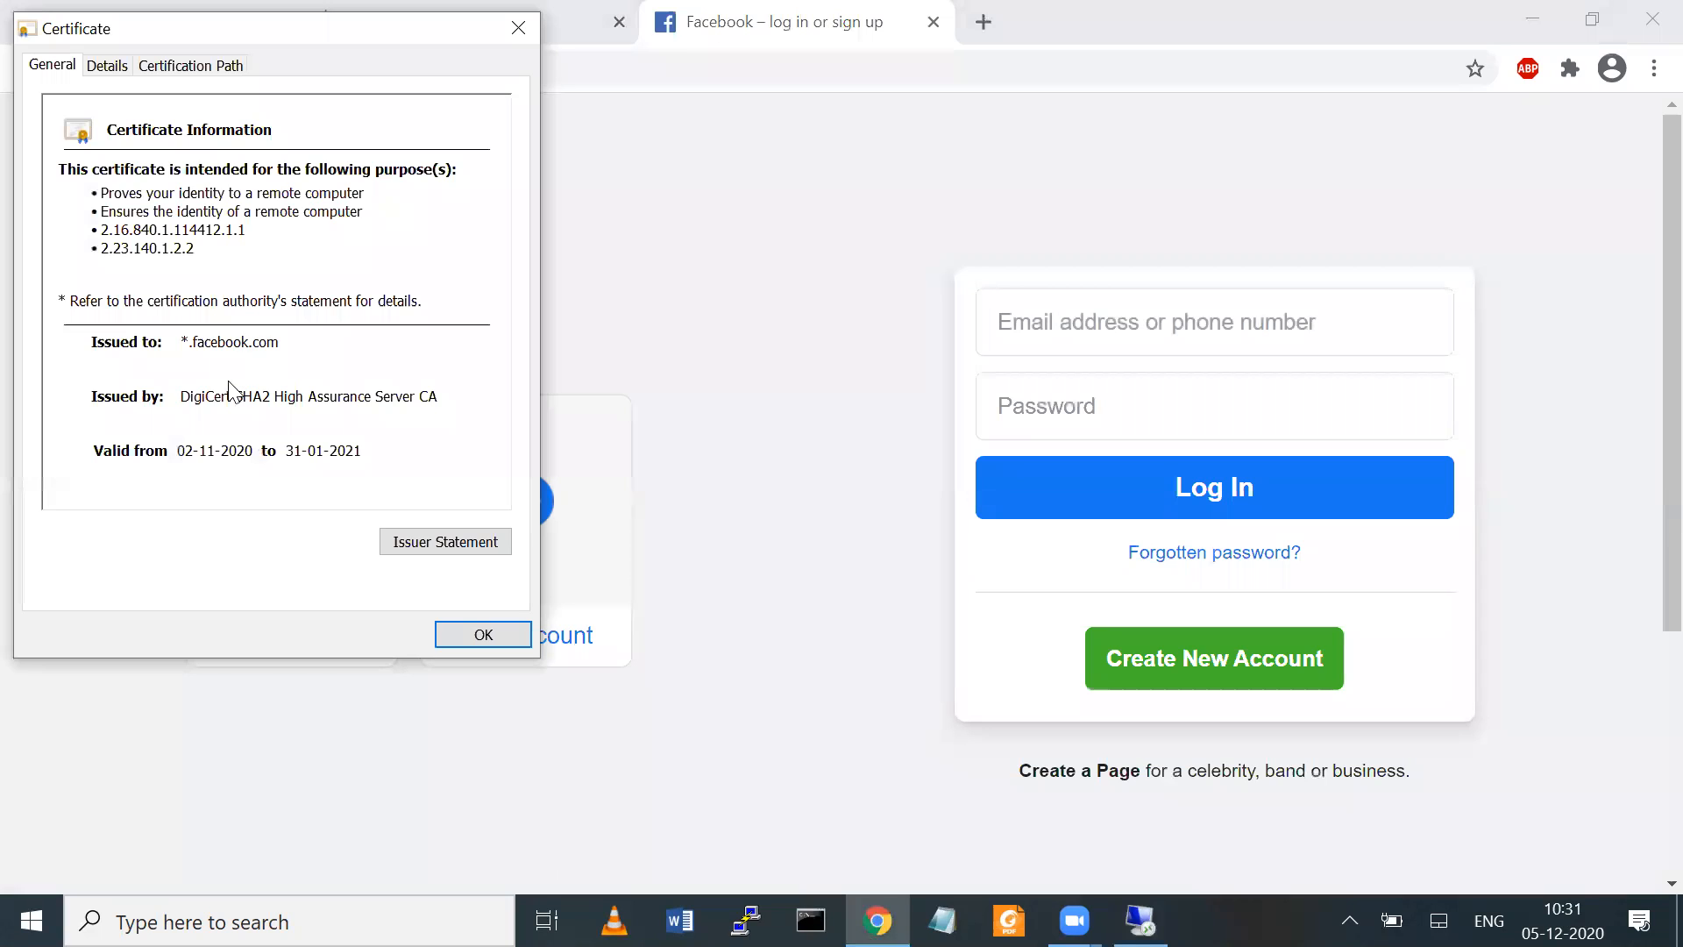
{"action": "left_click", "coordinate": [200, 343]}
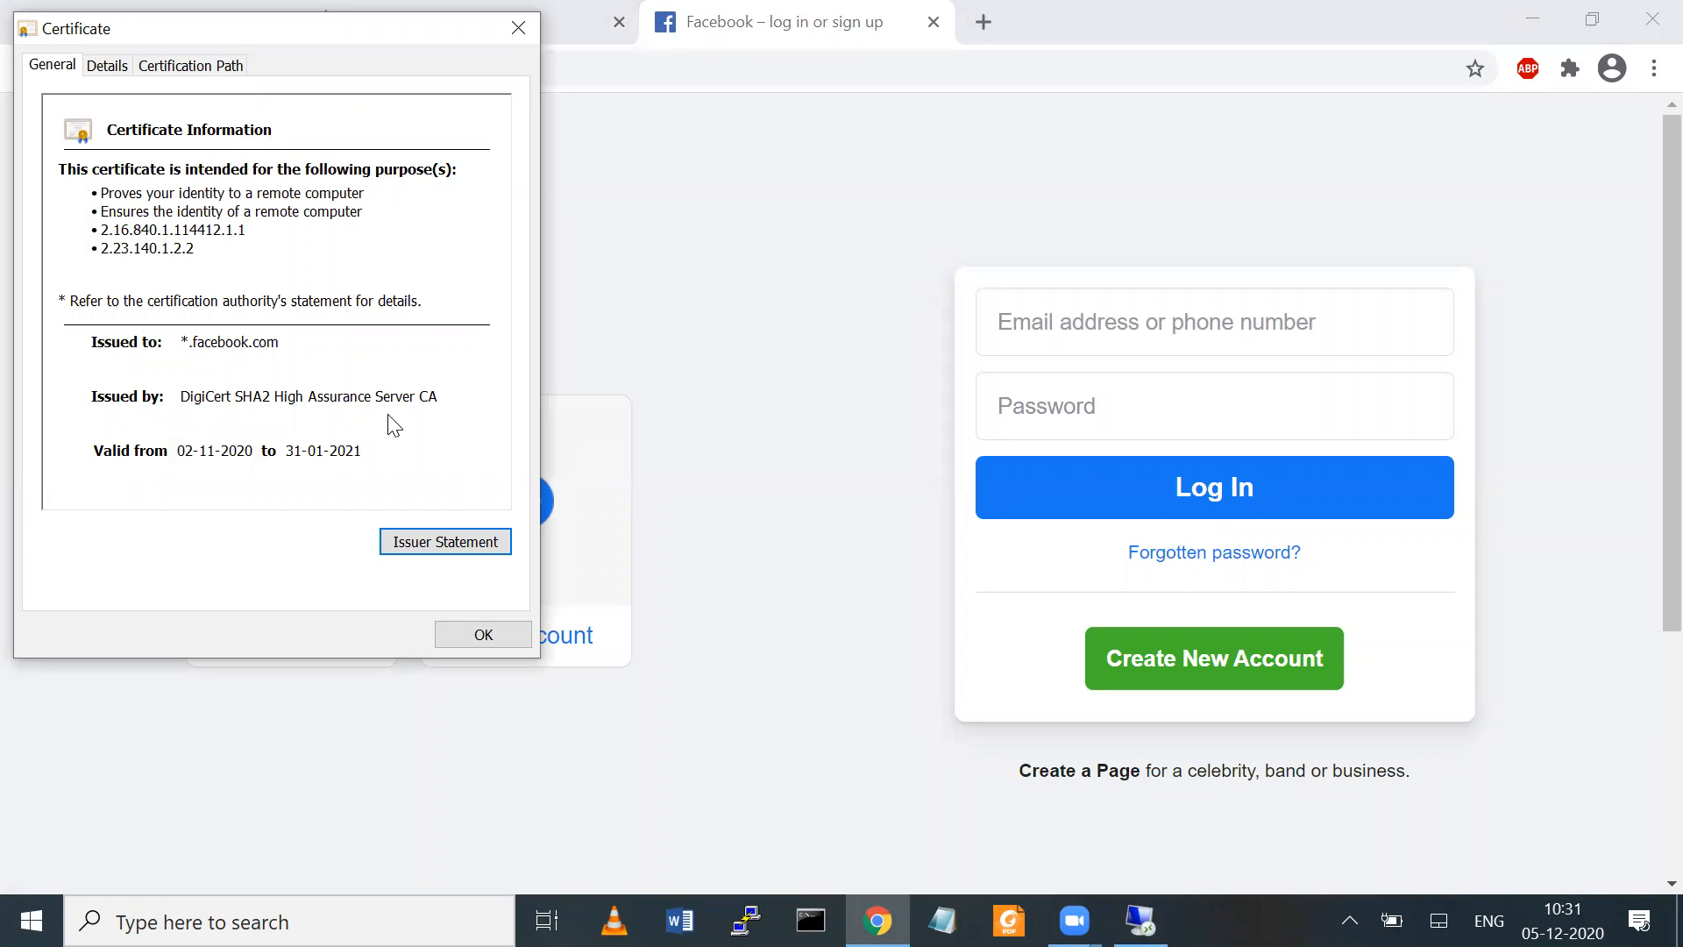
{"action": "left_click", "coordinate": [107, 66]}
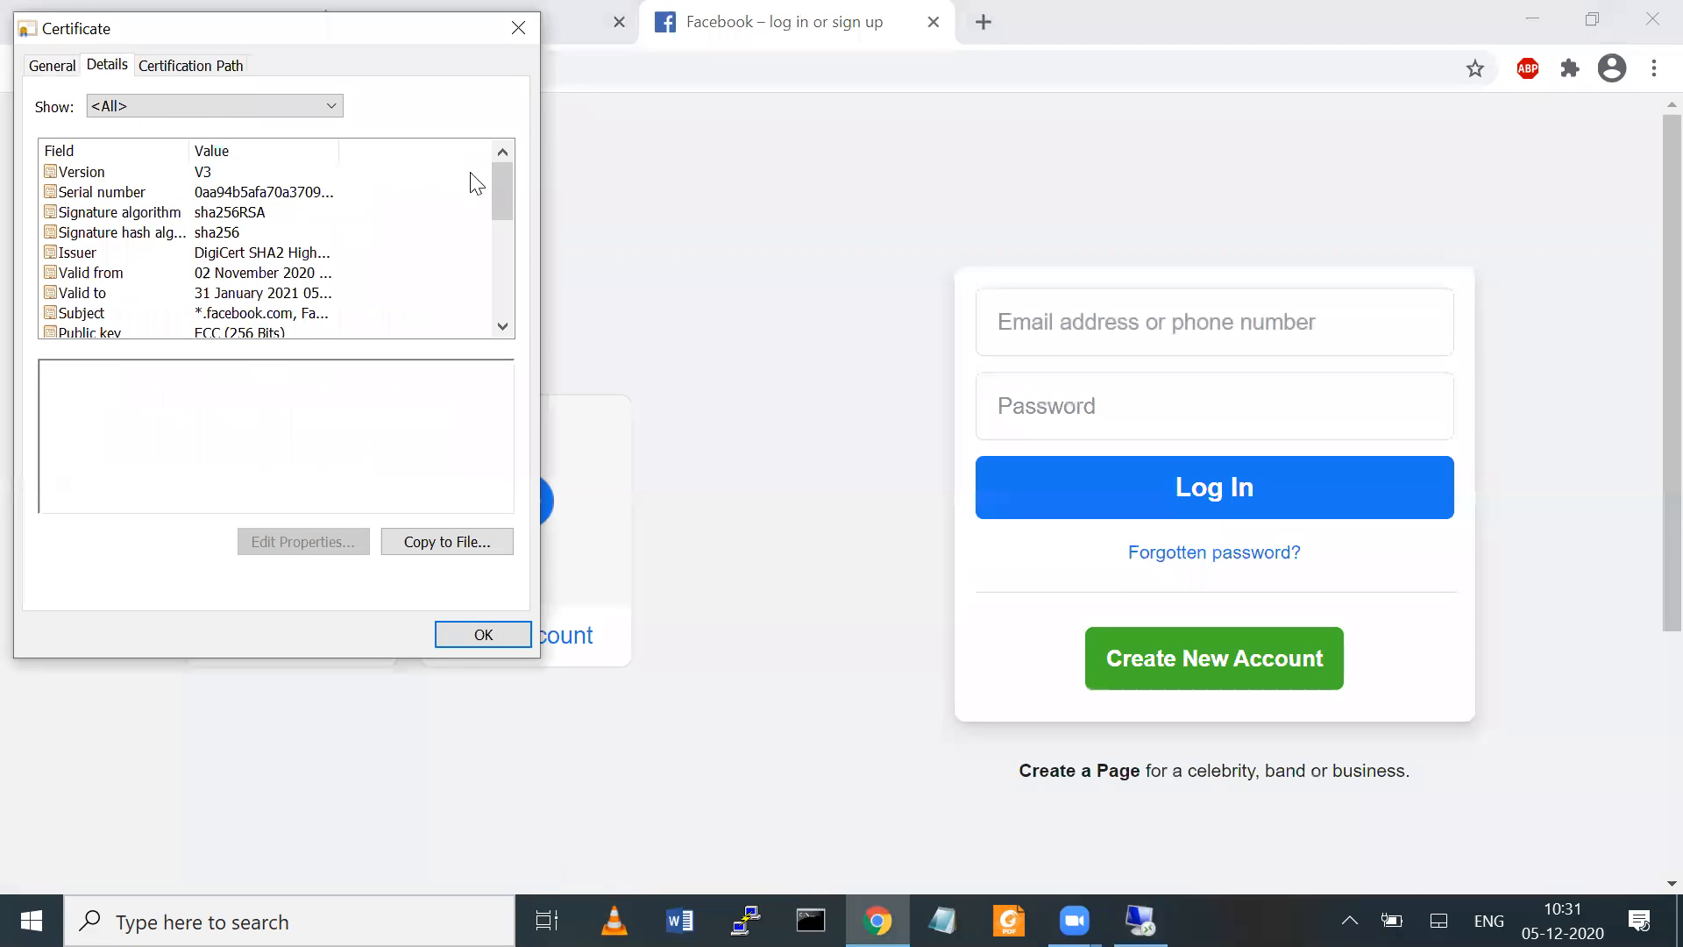
{"action": "left_click", "coordinate": [512, 33]}
{"action": "left_click", "coordinate": [935, 23]}
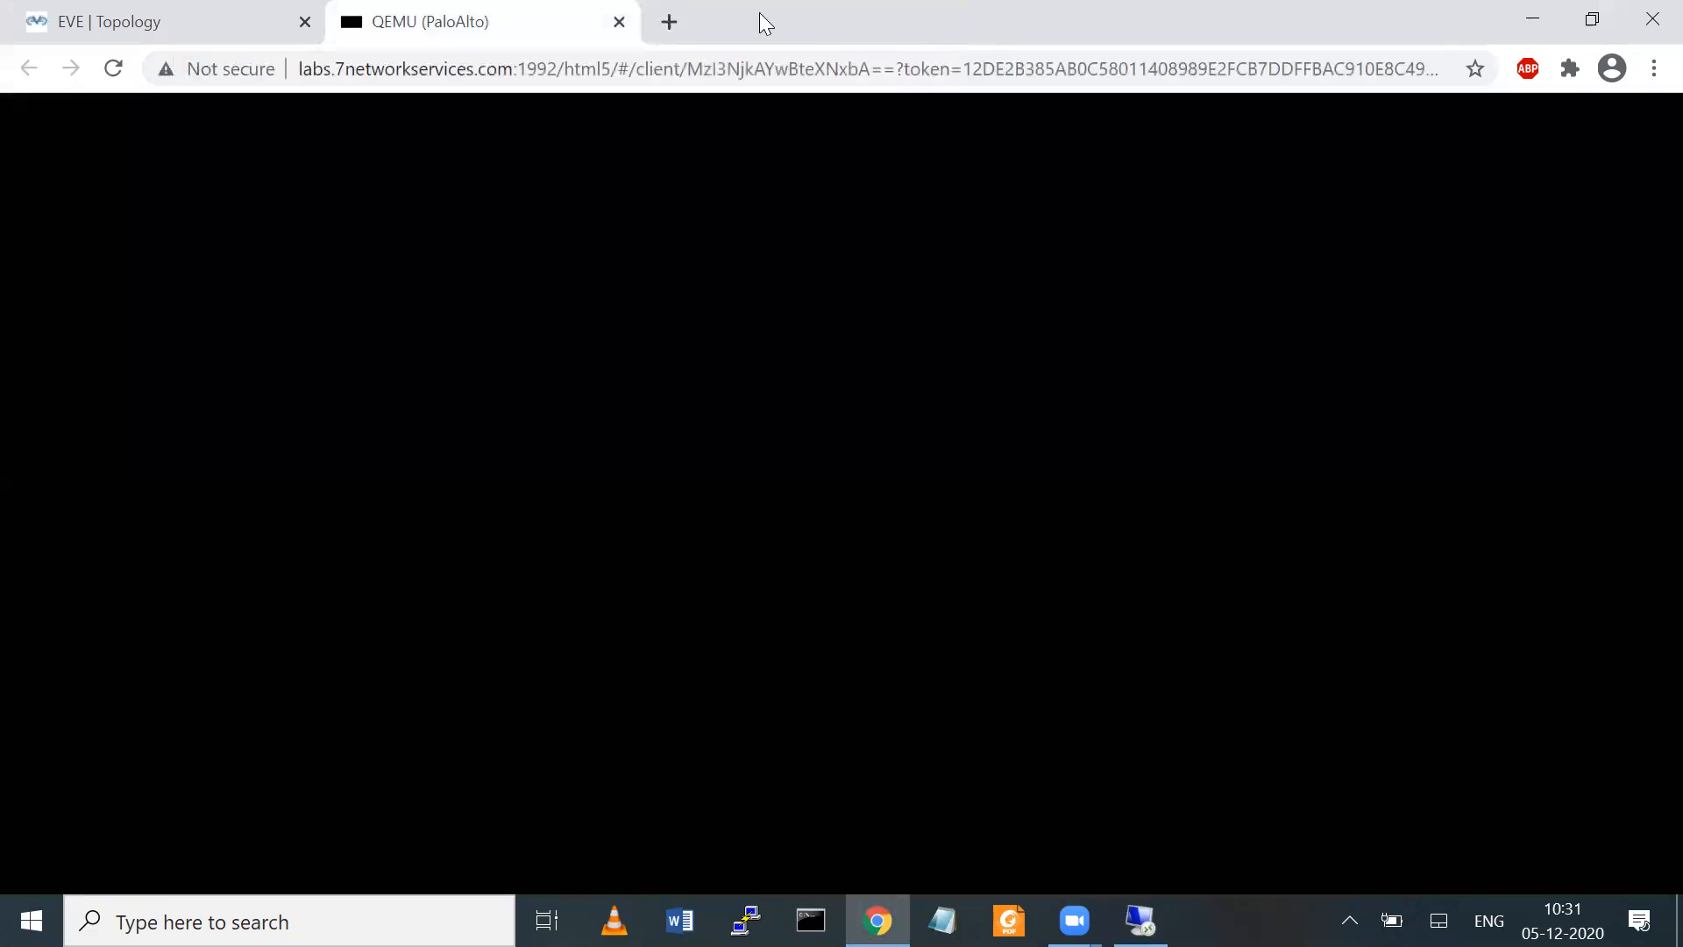
Open a blank browser tab and bring the PaloAlto console back into view
{"action": "left_click", "coordinate": [669, 21]}
{"action": "left_click", "coordinate": [552, 19]}
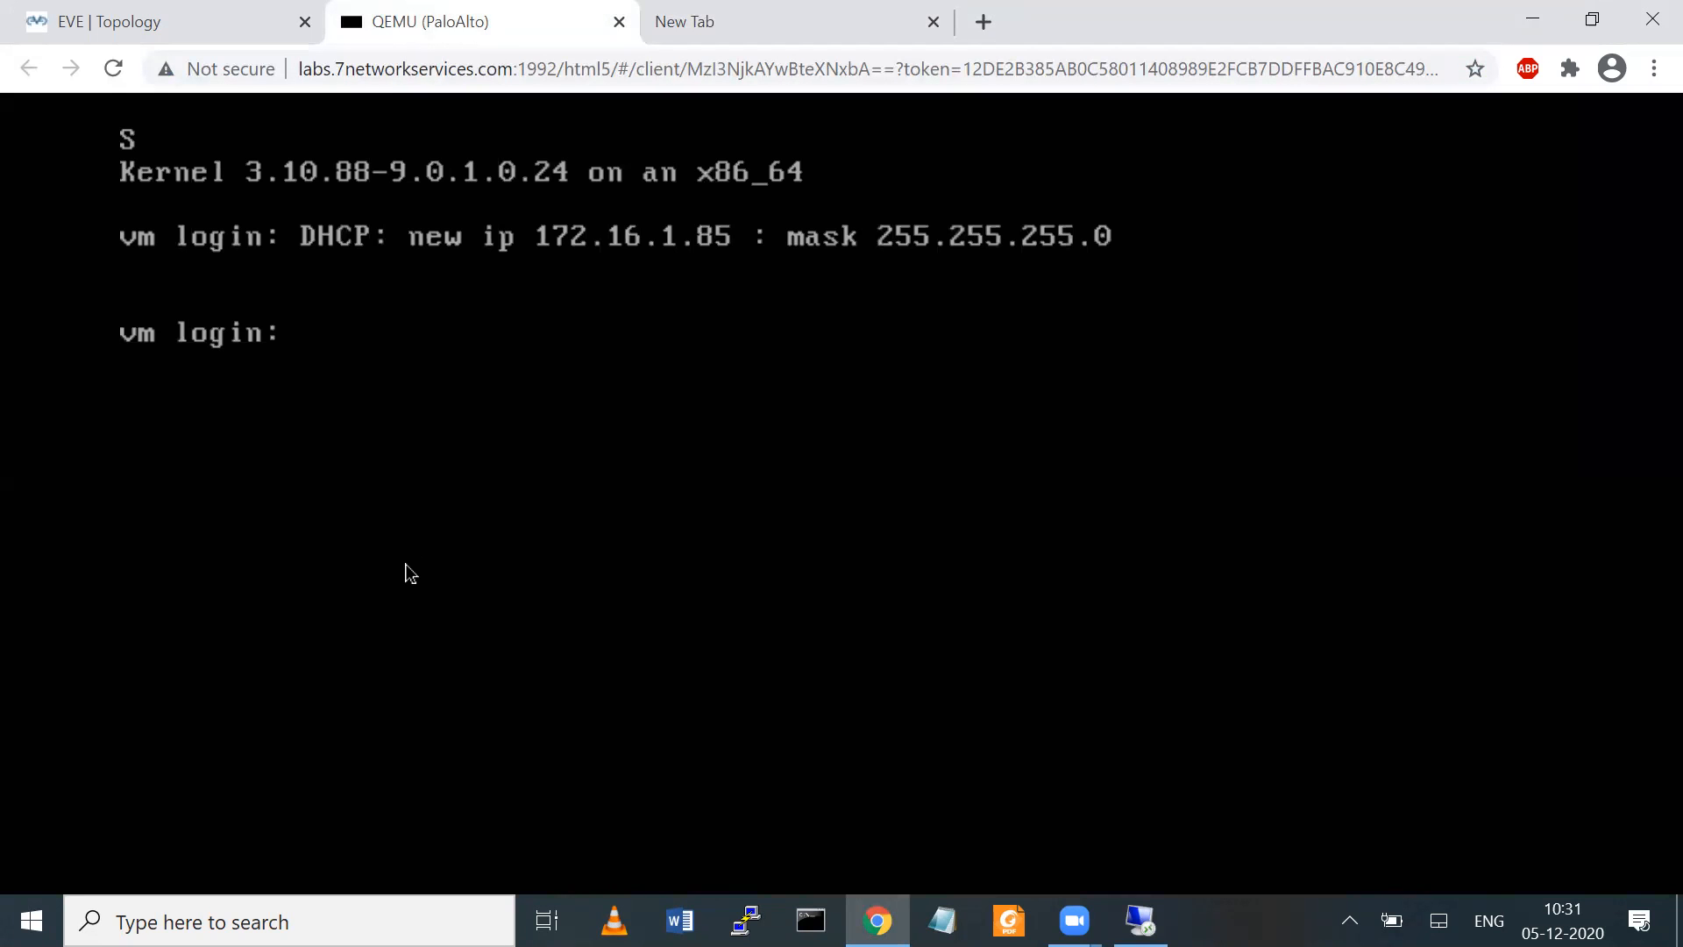
Switch to the Remote Desktop session, clear the desktop by moving and narrowing the connection bar, and minimize Server Manager
{"action": "left_click", "coordinate": [1141, 921]}
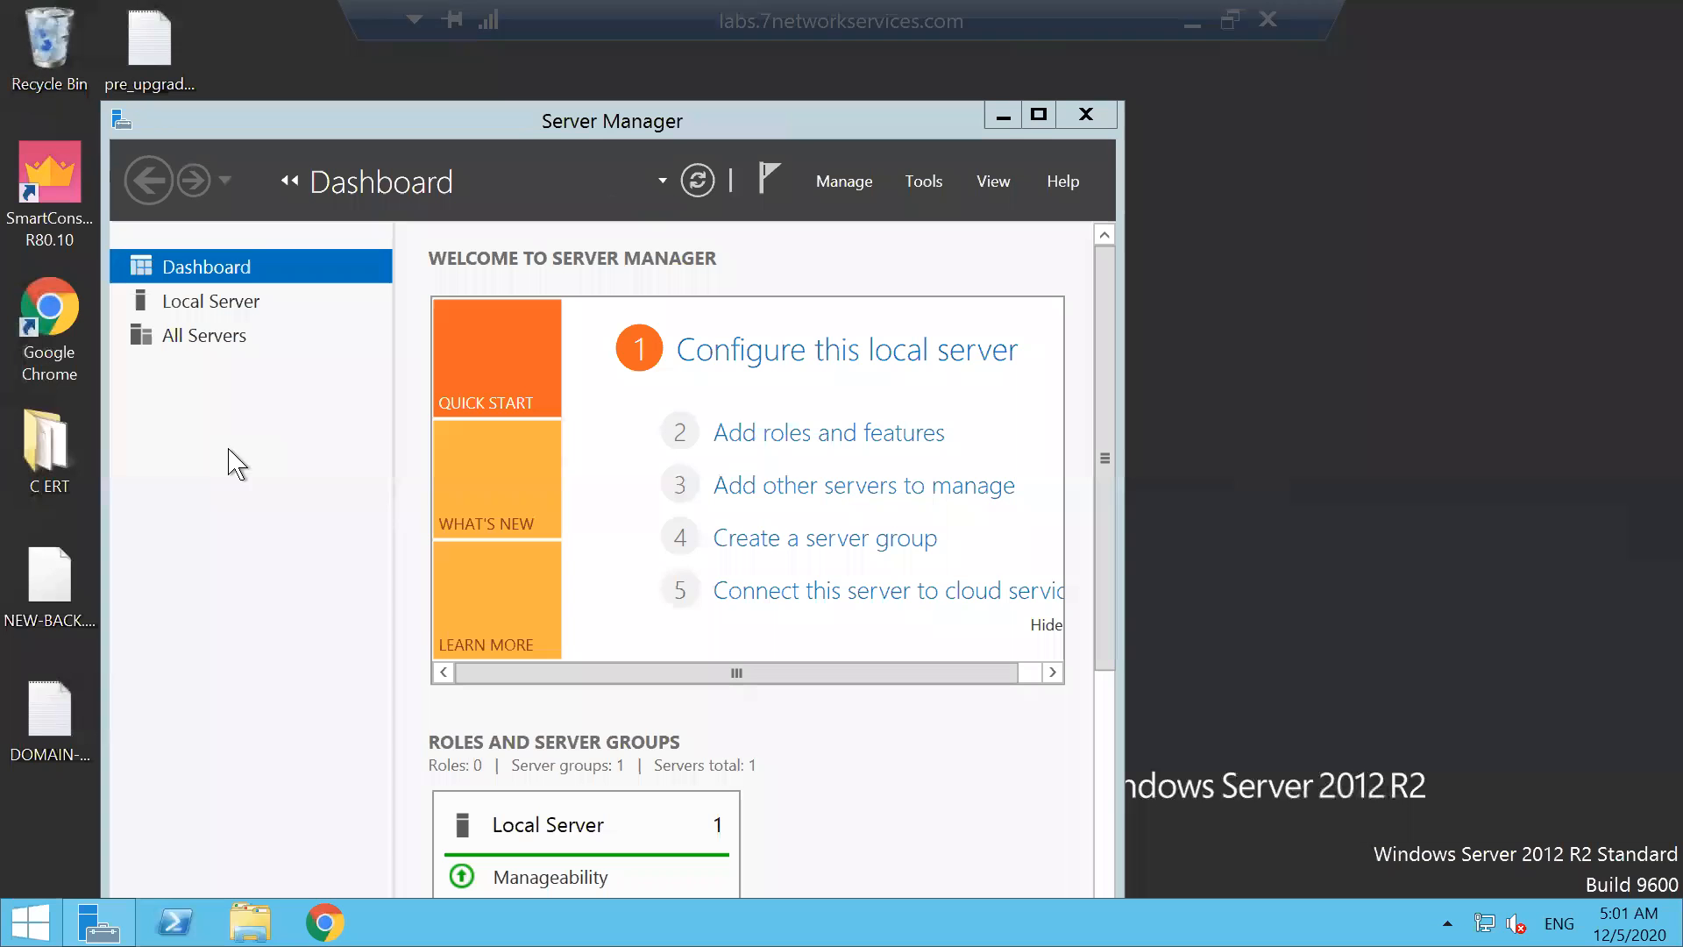
{"action": "left_click_drag", "start_coordinate": [969, 23], "coordinate": [1269, 10]}
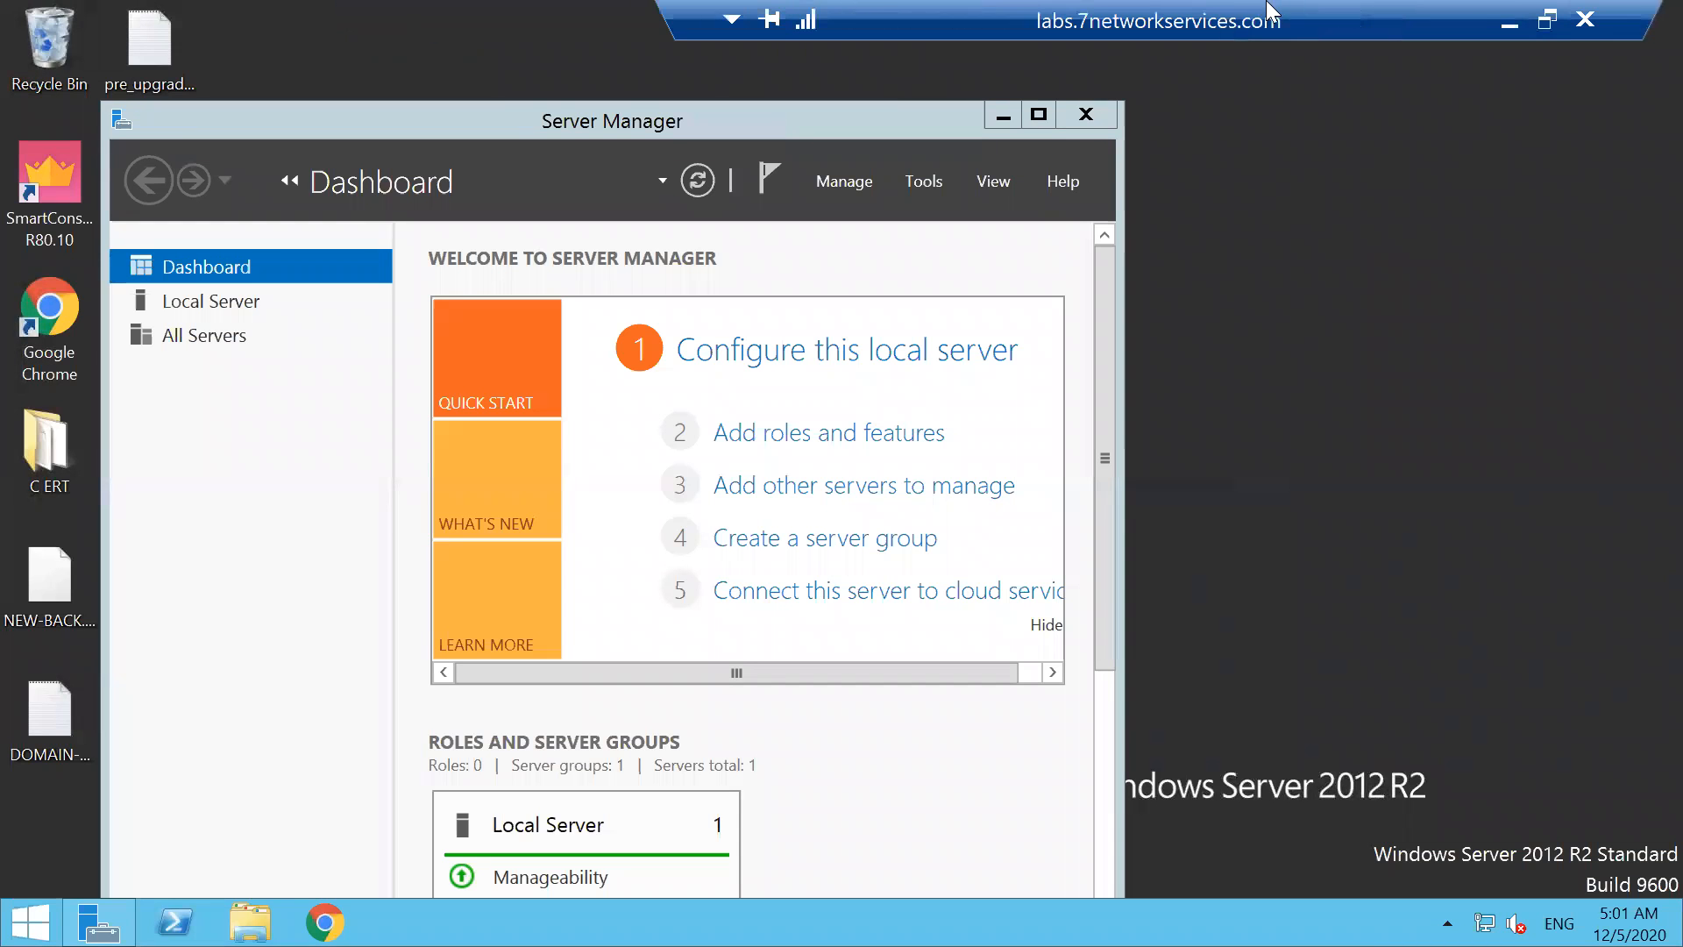
{"action": "left_click_drag", "start_coordinate": [664, 16], "coordinate": [1279, 11]}
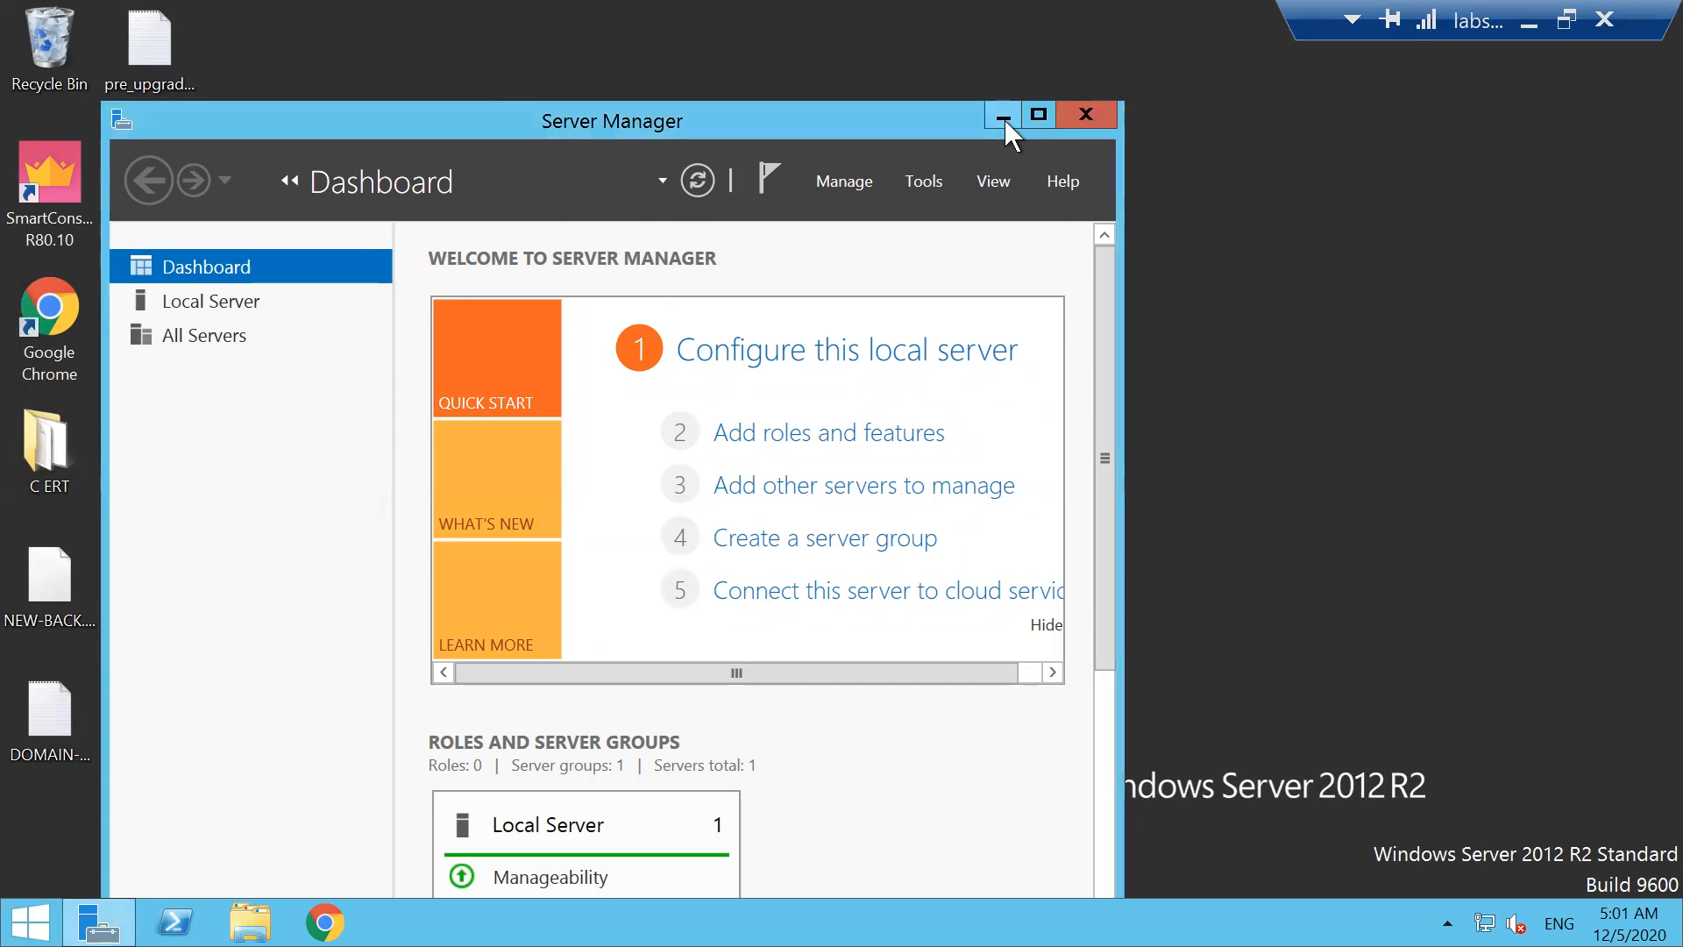
{"action": "left_click", "coordinate": [1004, 118]}
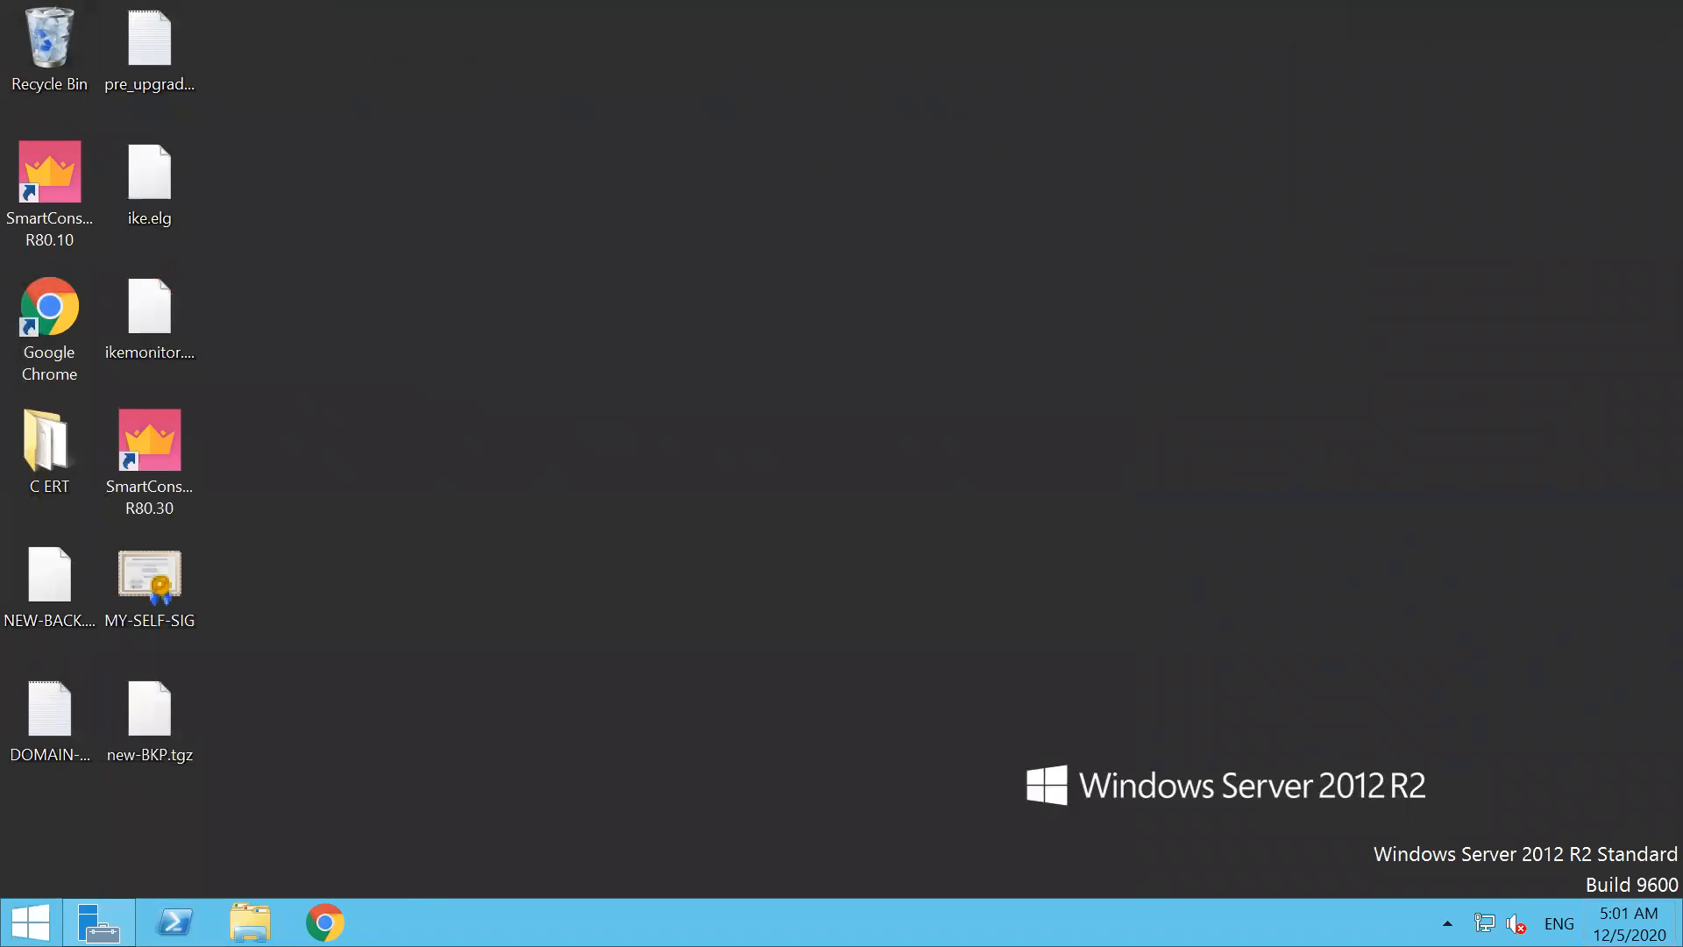
Set the remote Windows Server's clock to 10:35 AM in the date and time settings and apply the change
{"action": "right_click", "coordinate": [1629, 925]}
{"action": "left_click", "coordinate": [1555, 687]}
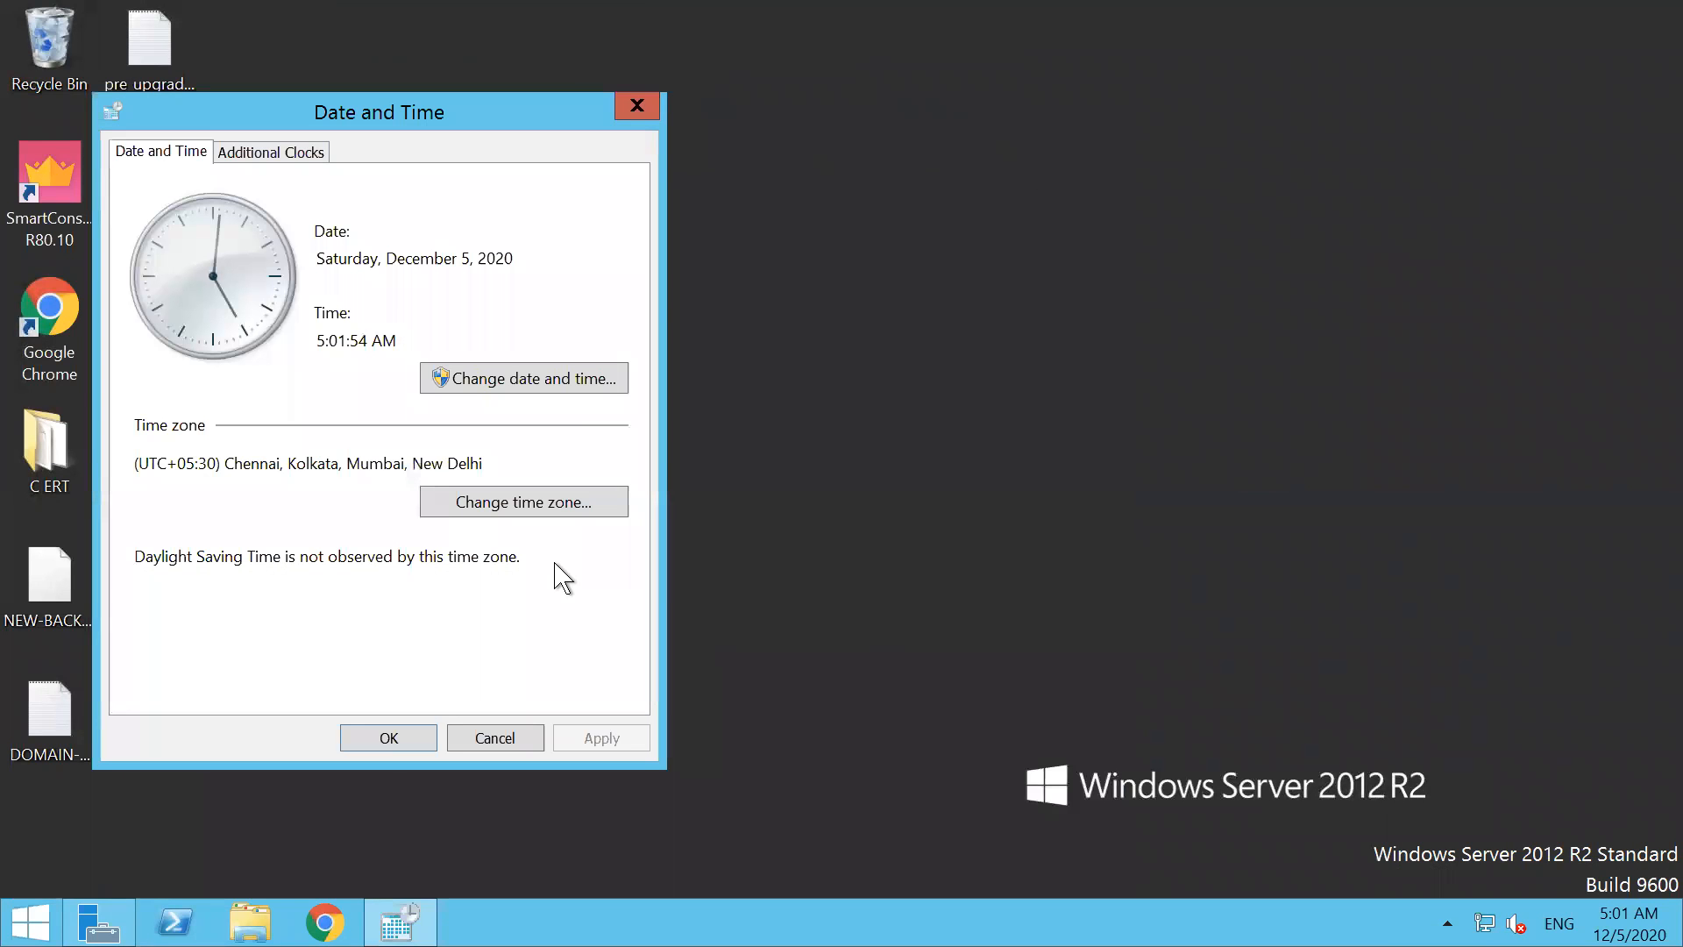
{"action": "left_click", "coordinate": [526, 377]}
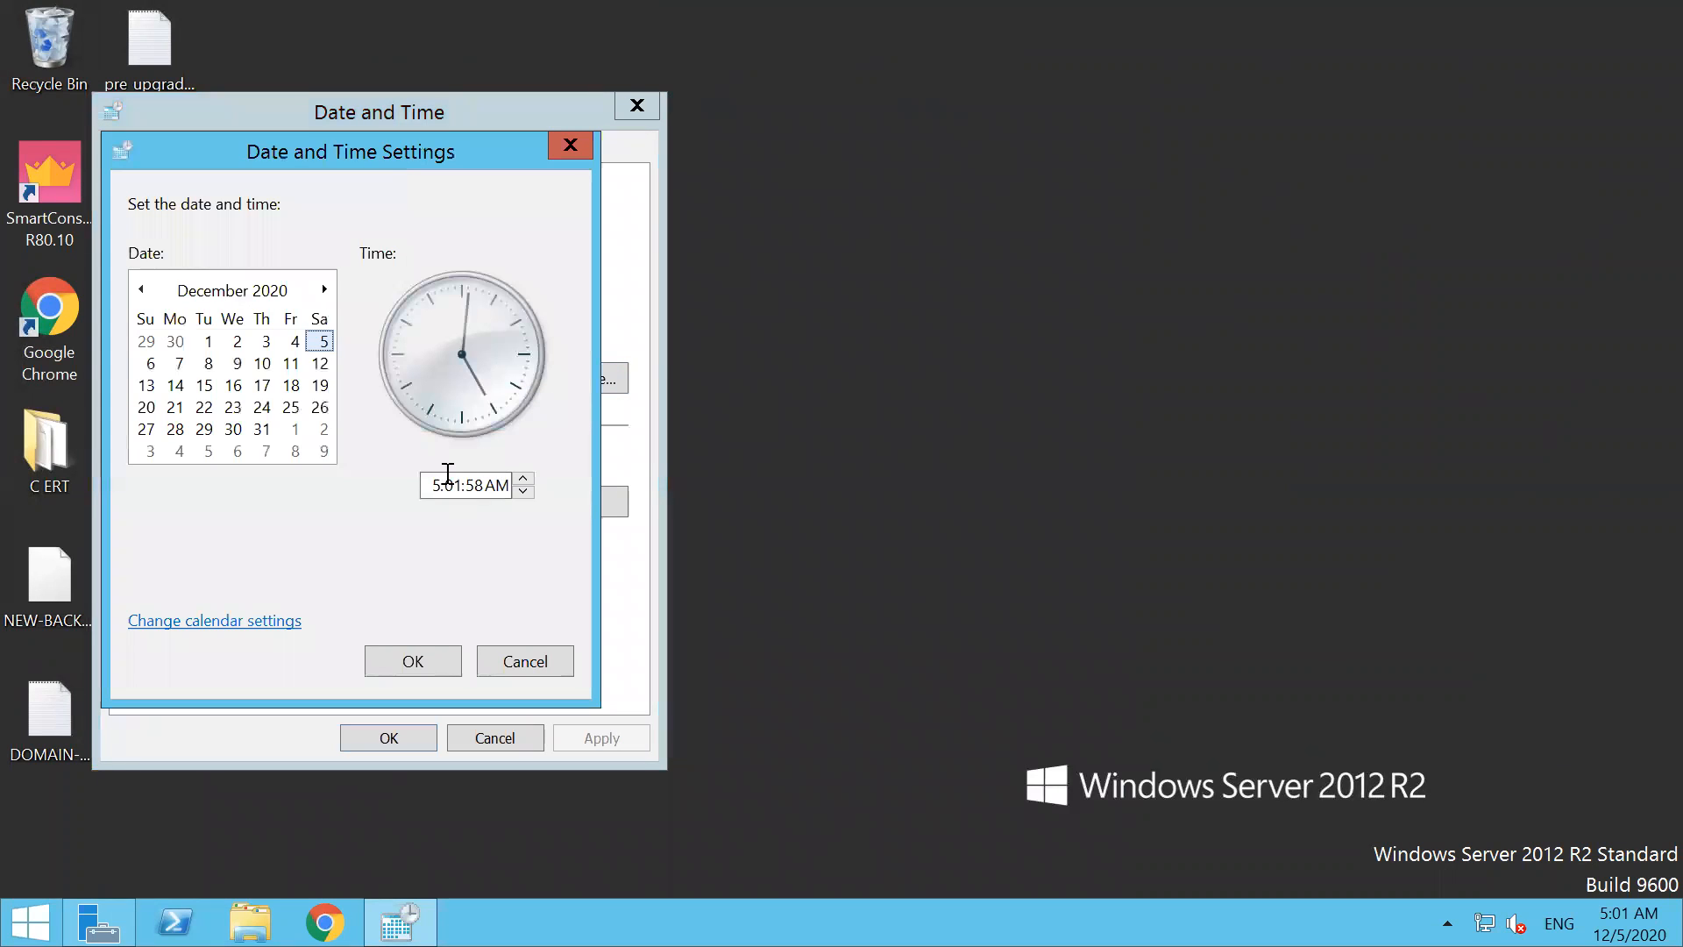
{"action": "left_click", "coordinate": [446, 482]}
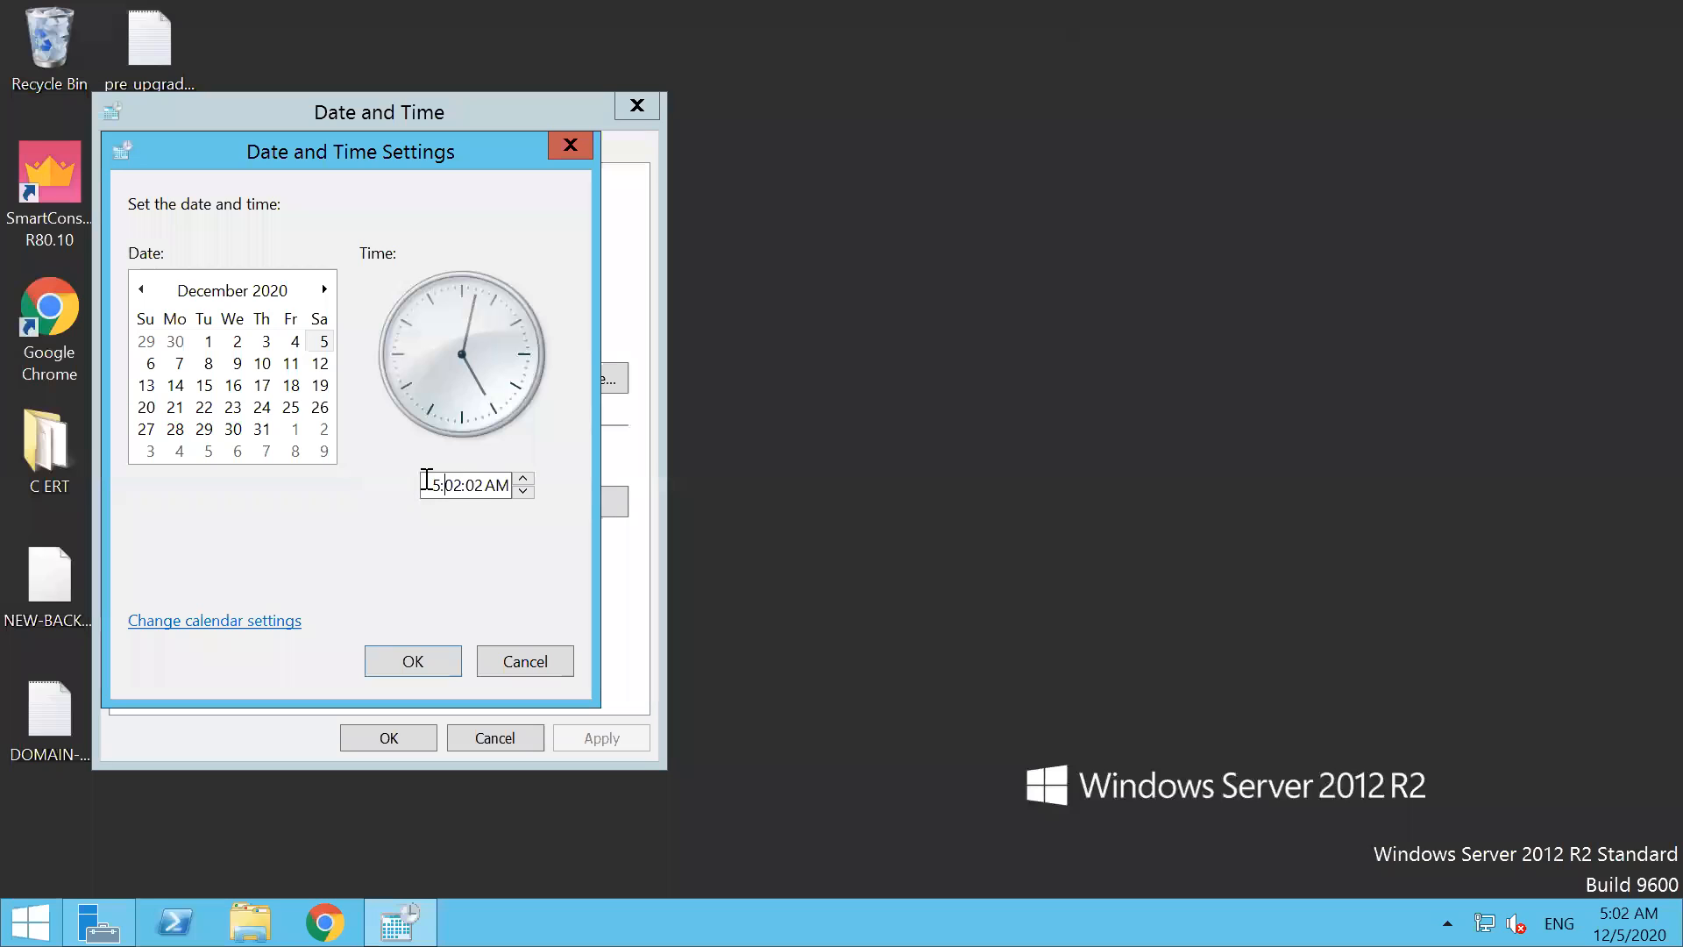
{"action": "key", "text": "BackSpace"}
{"action": "type", "text": "10"}
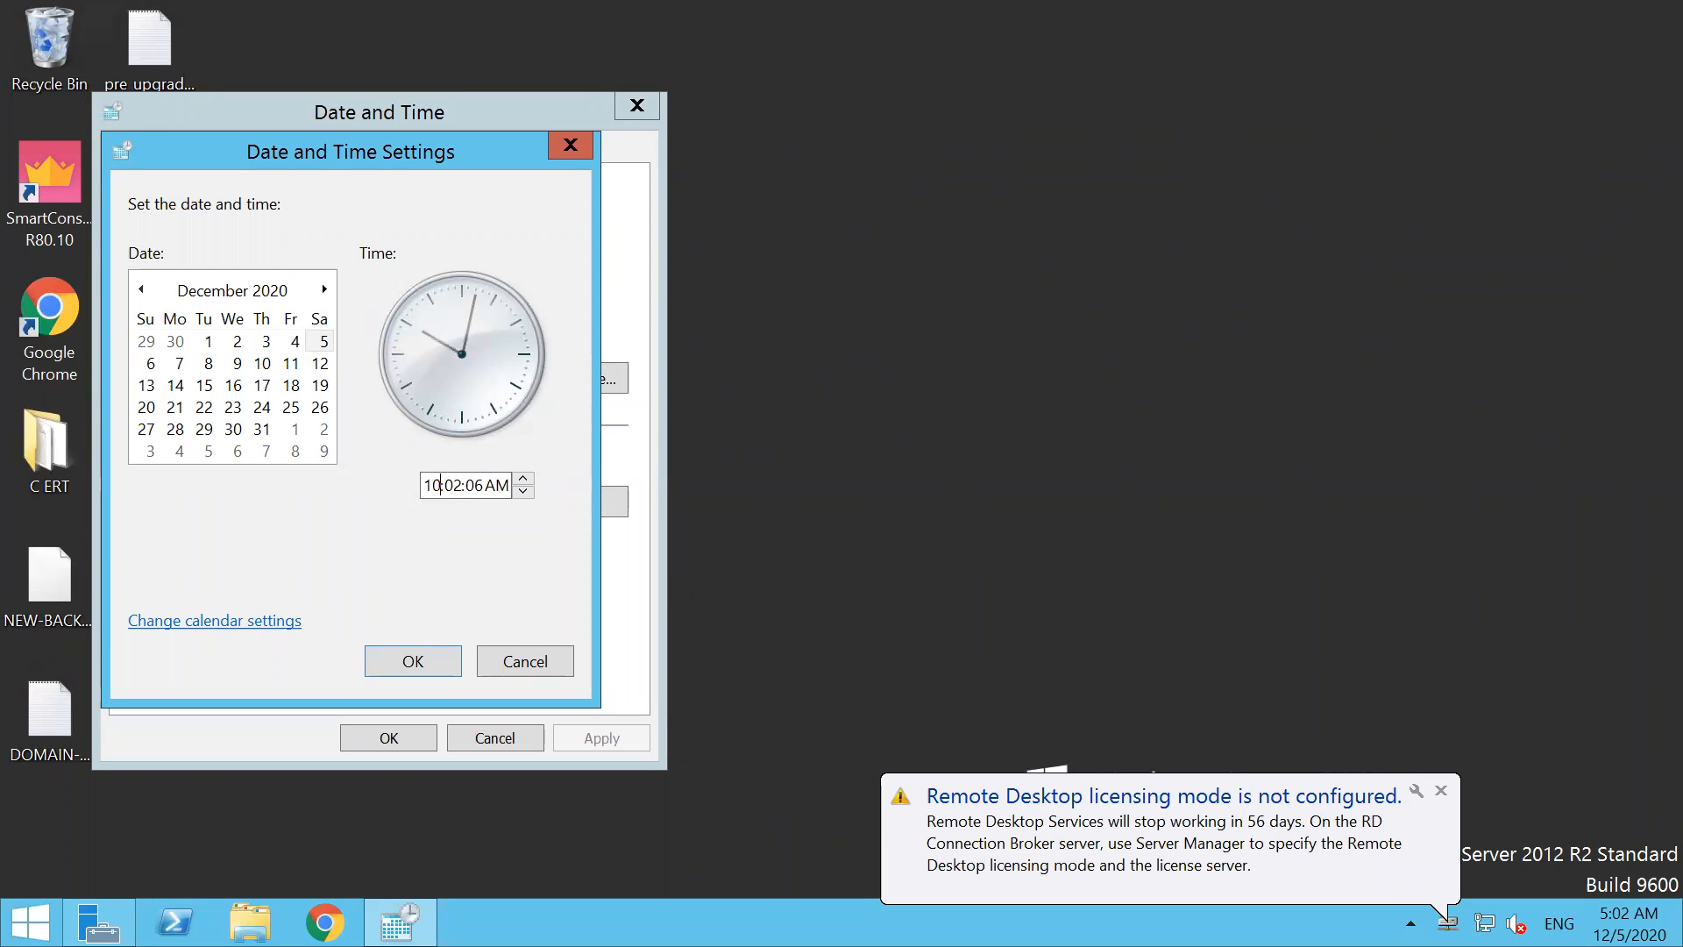
{"action": "left_click", "coordinate": [456, 485]}
{"action": "key", "text": "BackSpace"}
{"action": "key", "text": "BackSpace"}
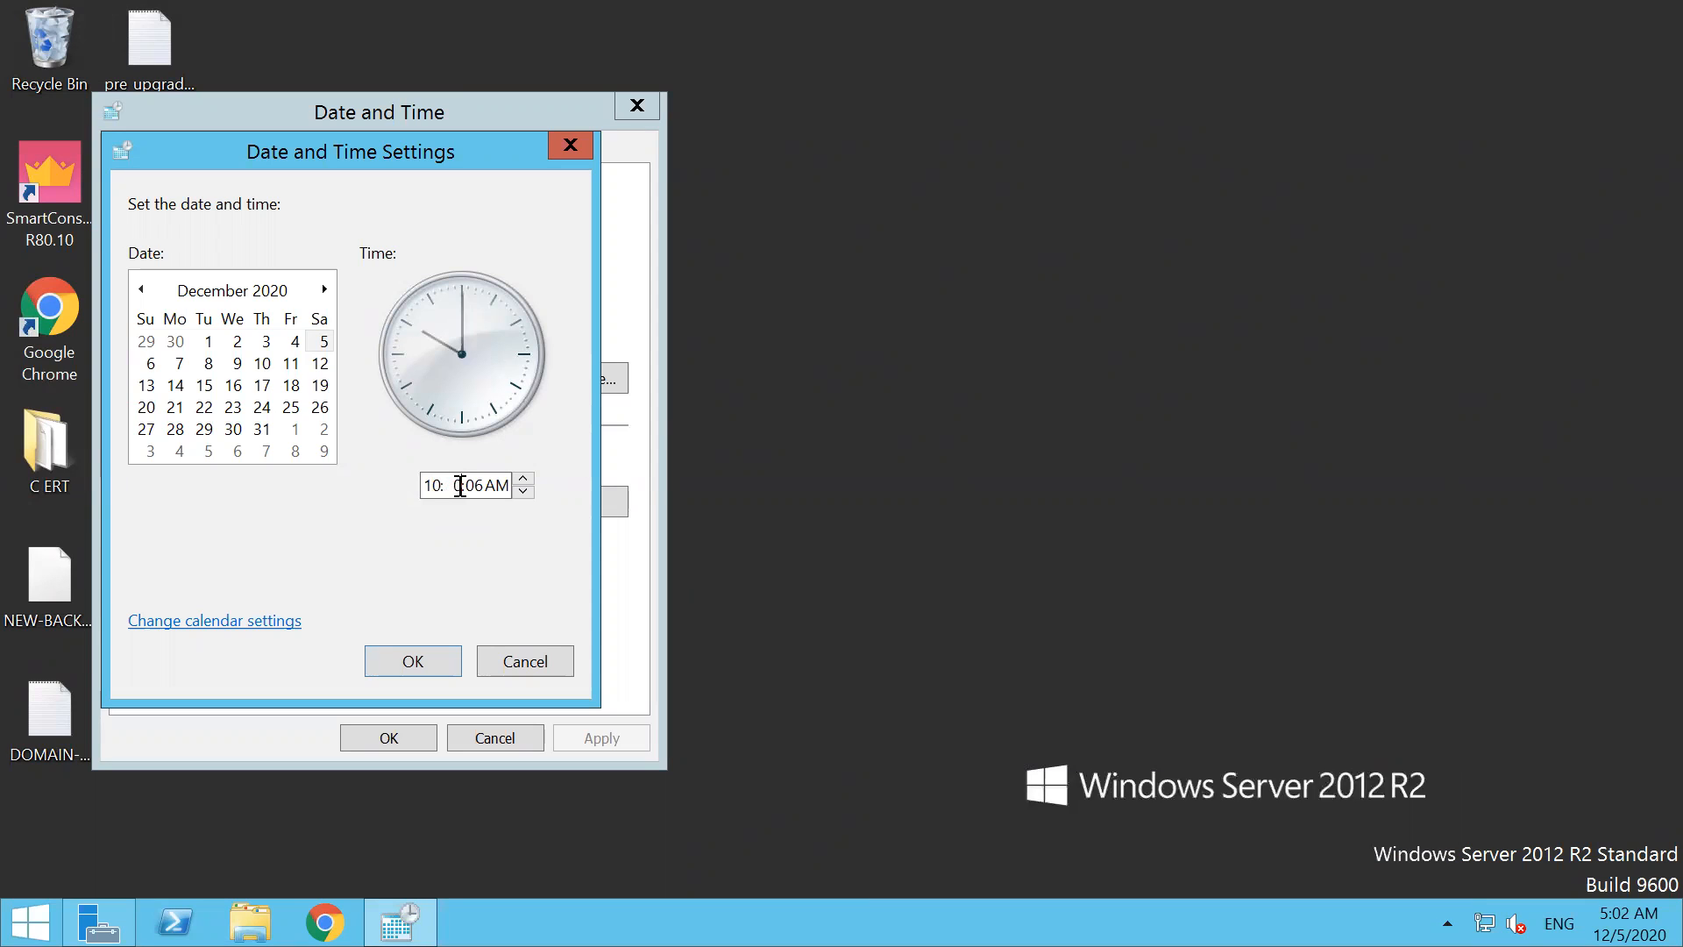
{"action": "type", "text": "35"}
{"action": "left_click", "coordinate": [425, 662]}
{"action": "left_click", "coordinate": [409, 728]}
{"action": "mouse_move", "coordinate": [1366, 9]}
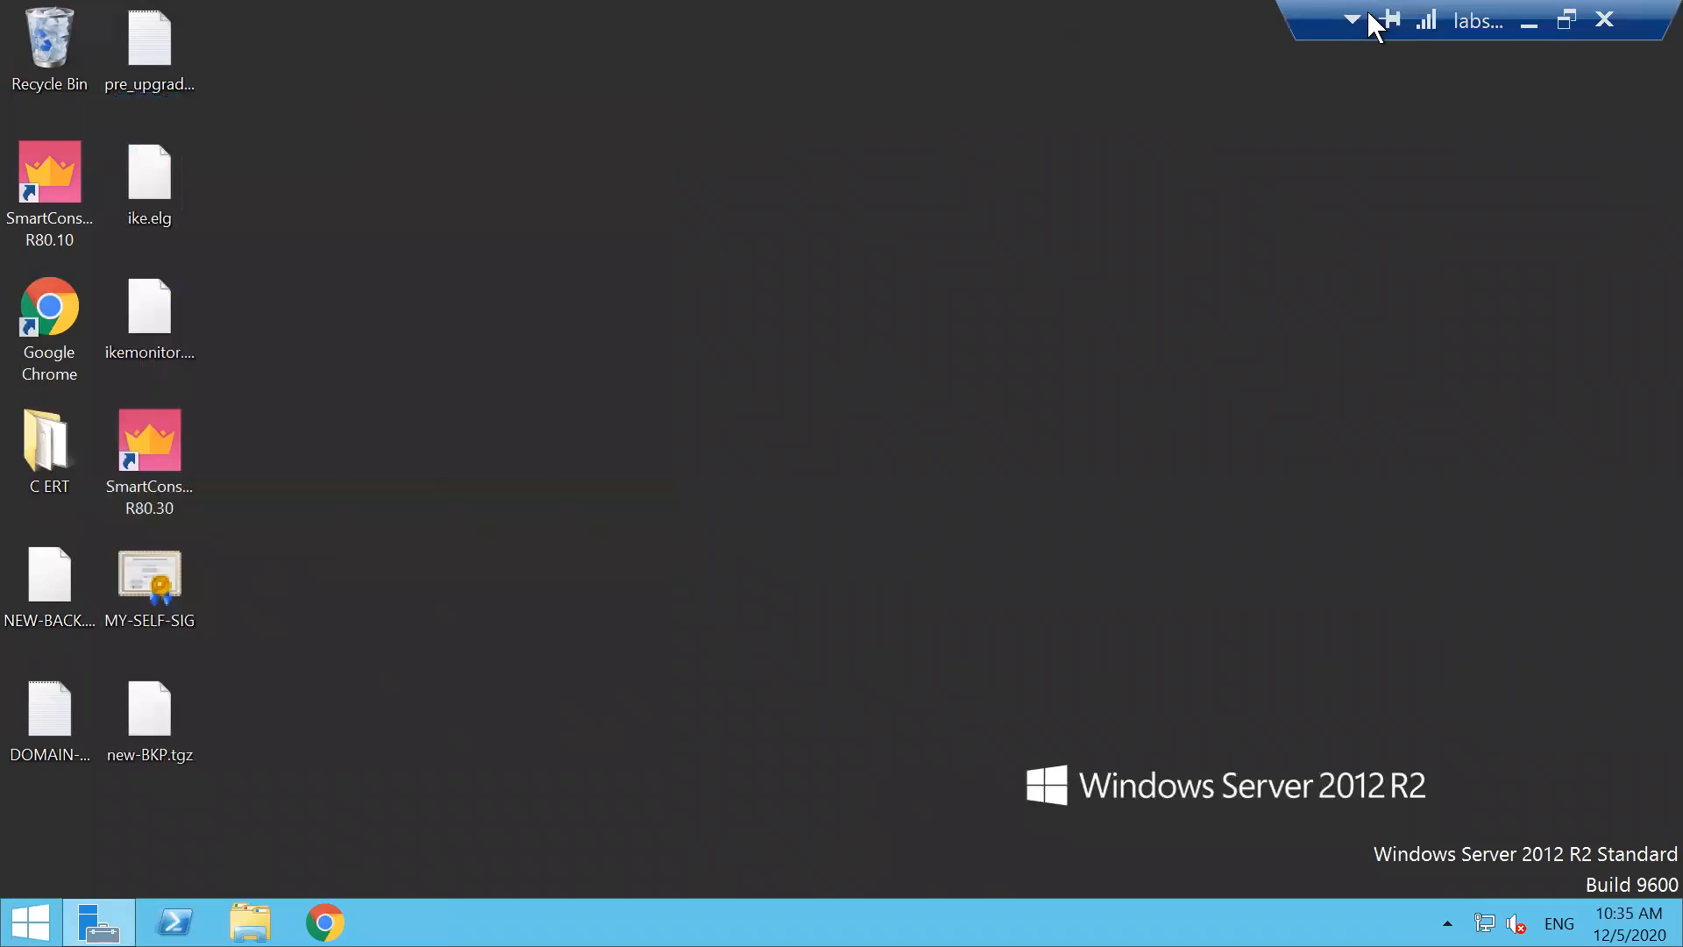
Minimize the remote session, open the SSL 7NET presentation from the recent files in File Explorer, and dismiss the Office activation wizard
{"action": "left_click", "coordinate": [1527, 19]}
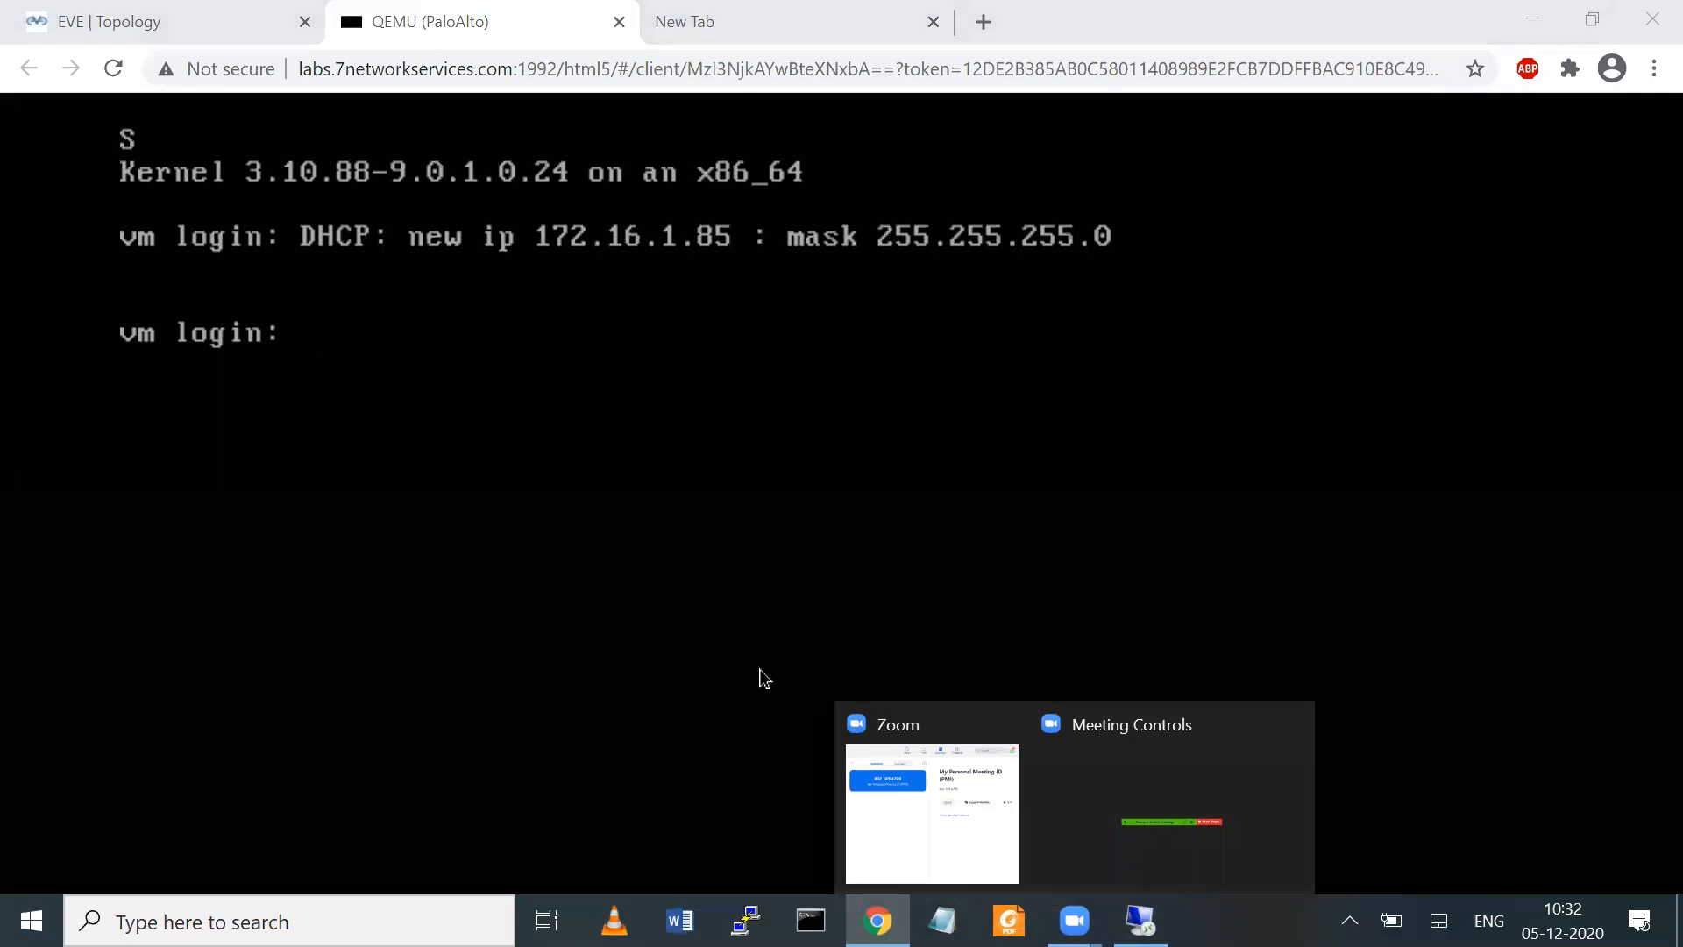
{"action": "key", "text": "super+e"}
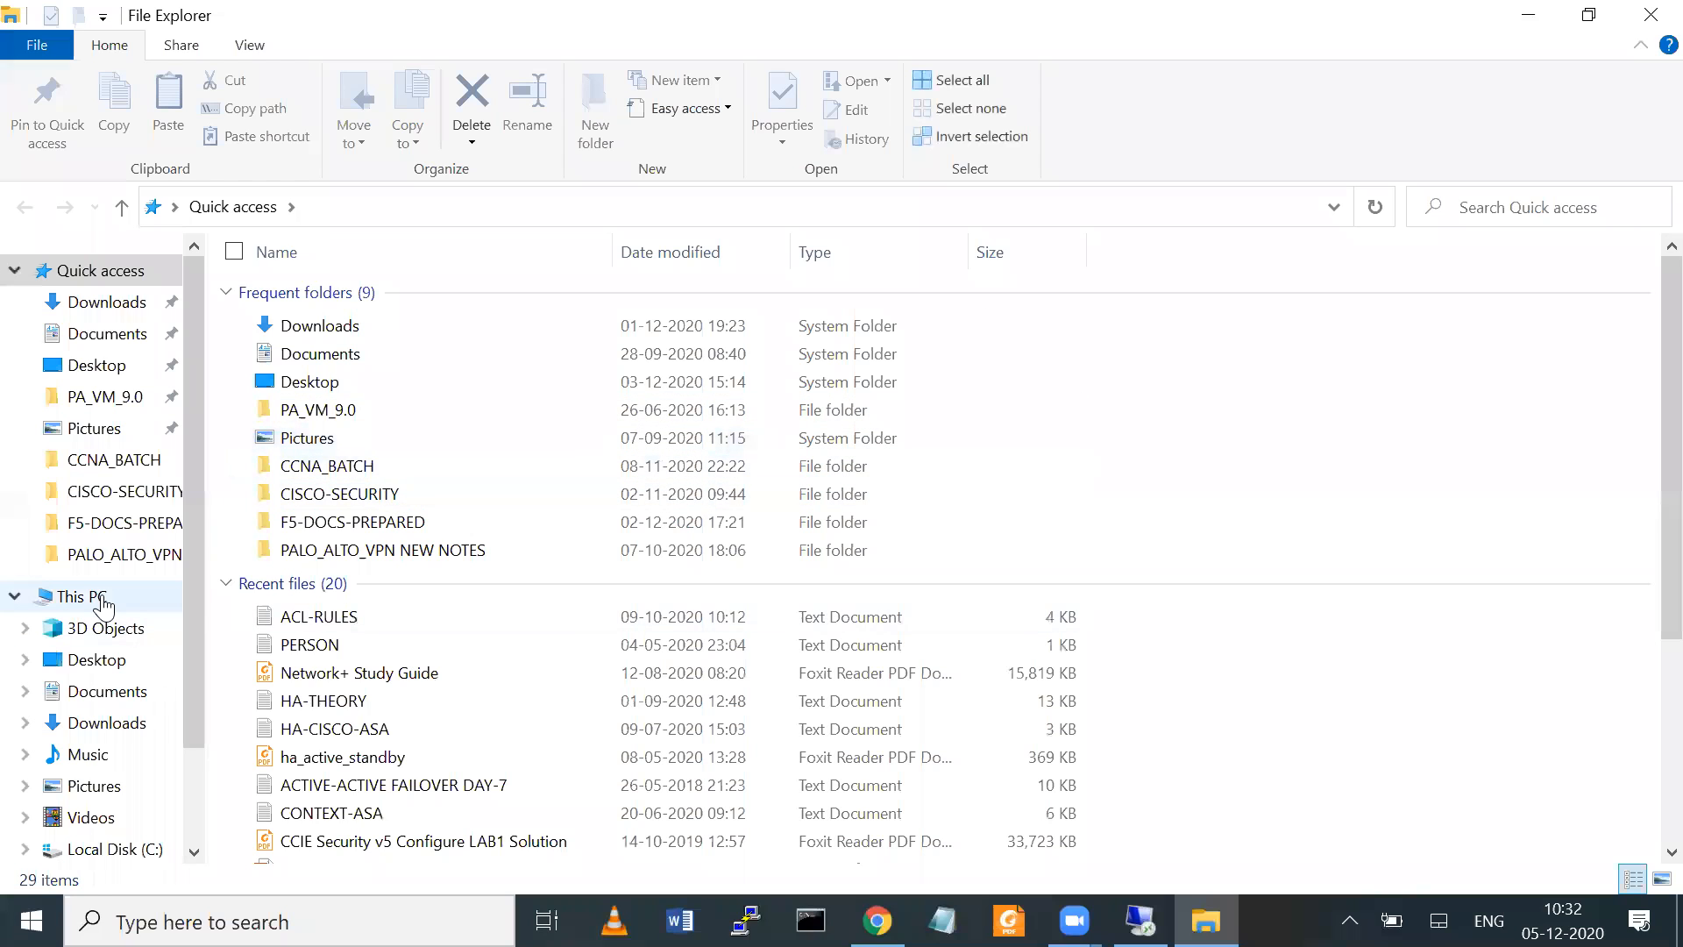
{"action": "scroll", "coordinate": [1648, 502], "scroll_direction": "down", "scroll_amount": 4}
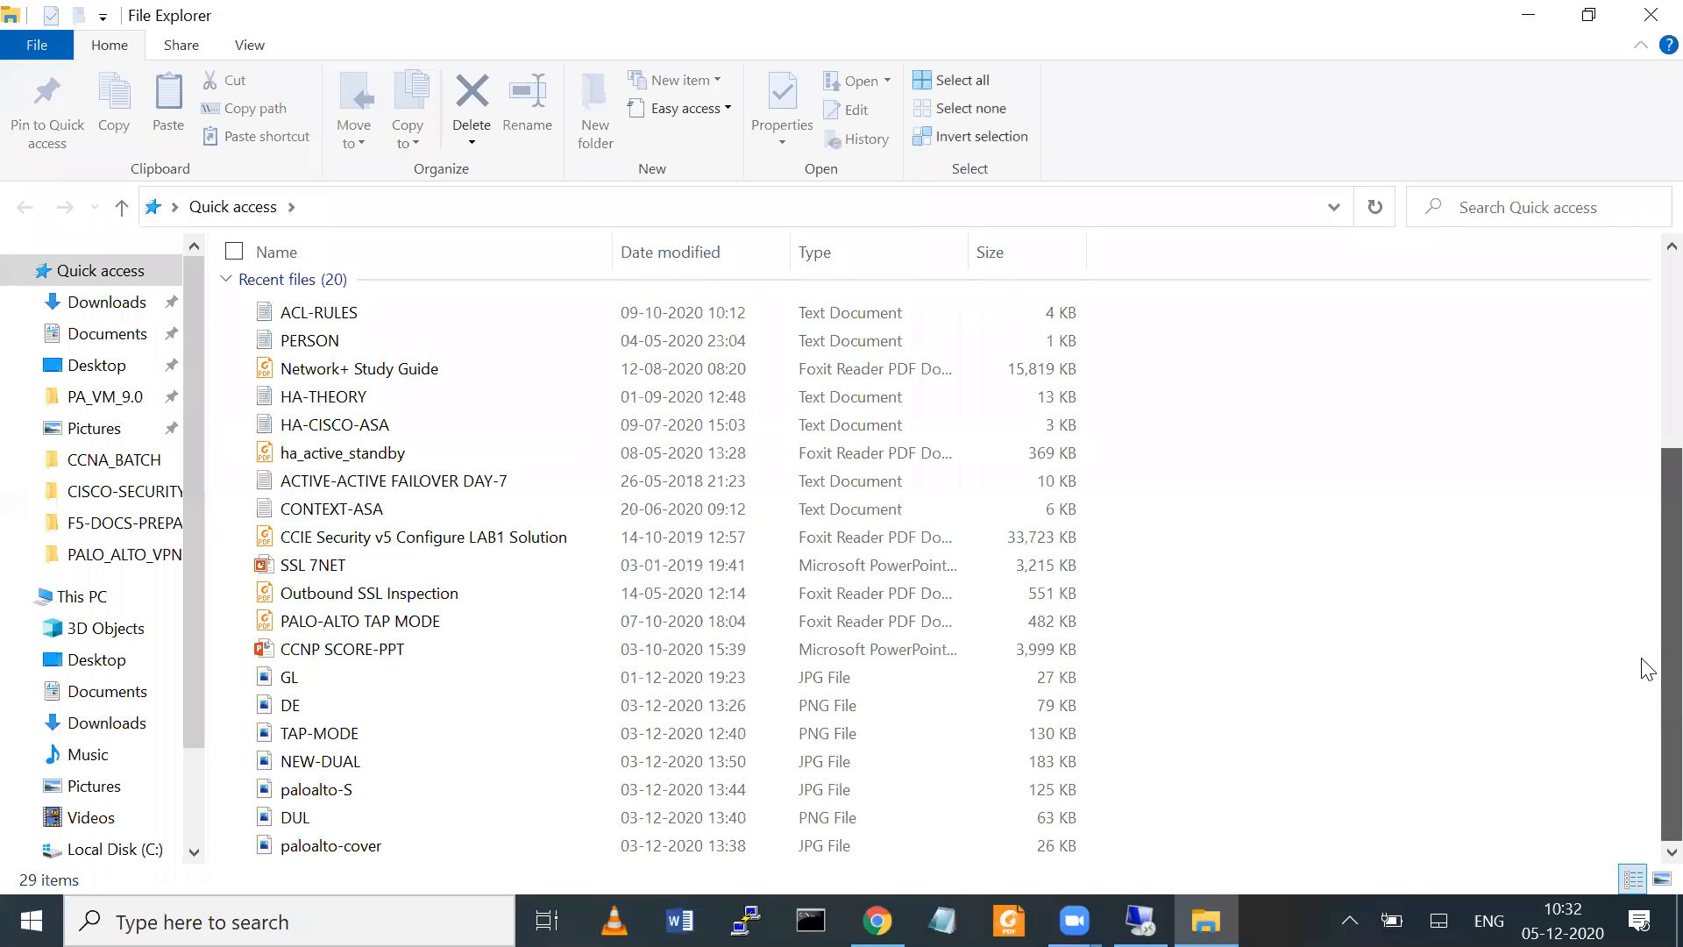
{"action": "double_click", "coordinate": [1035, 565]}
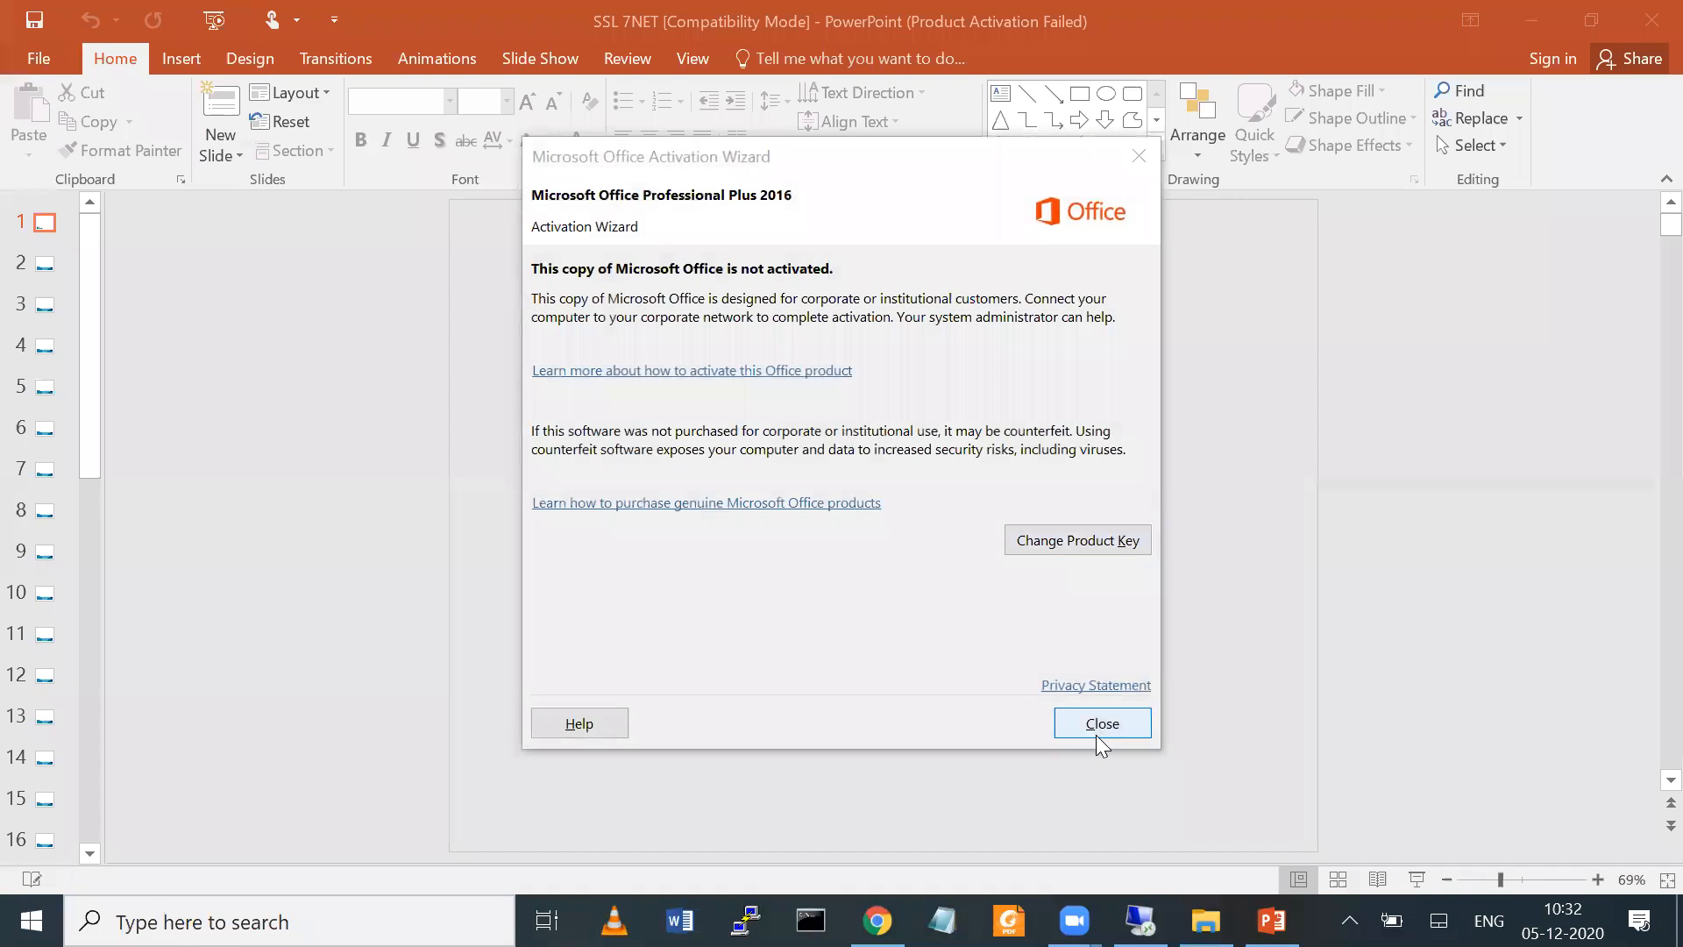
{"action": "left_click", "coordinate": [1101, 724]}
Start the slide show and go to slide 11, the SSL Handshake slide with the verisign.com security alert
{"action": "left_click", "coordinate": [1417, 879]}
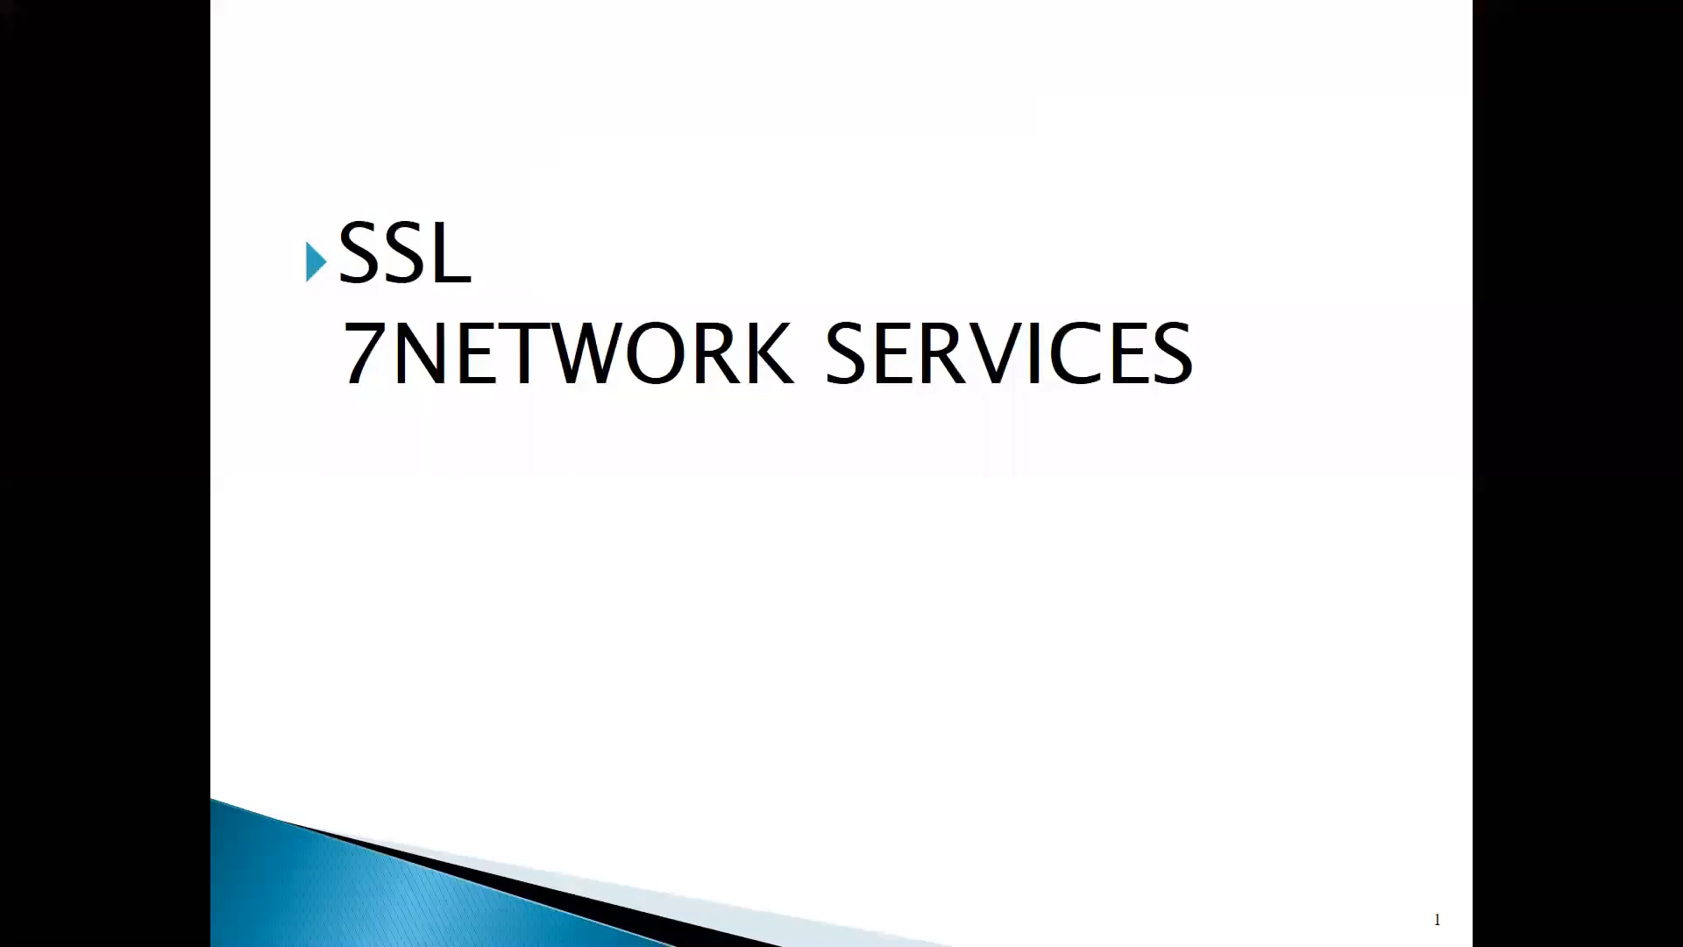
{"action": "key", "text": "Down"}
{"action": "key", "text": "Down"}
{"action": "key", "text": "Down"}
{"action": "key", "text": "Down"}
{"action": "key", "text": "Down"}
{"action": "key", "text": "Down"}
{"action": "key", "text": "Down"}
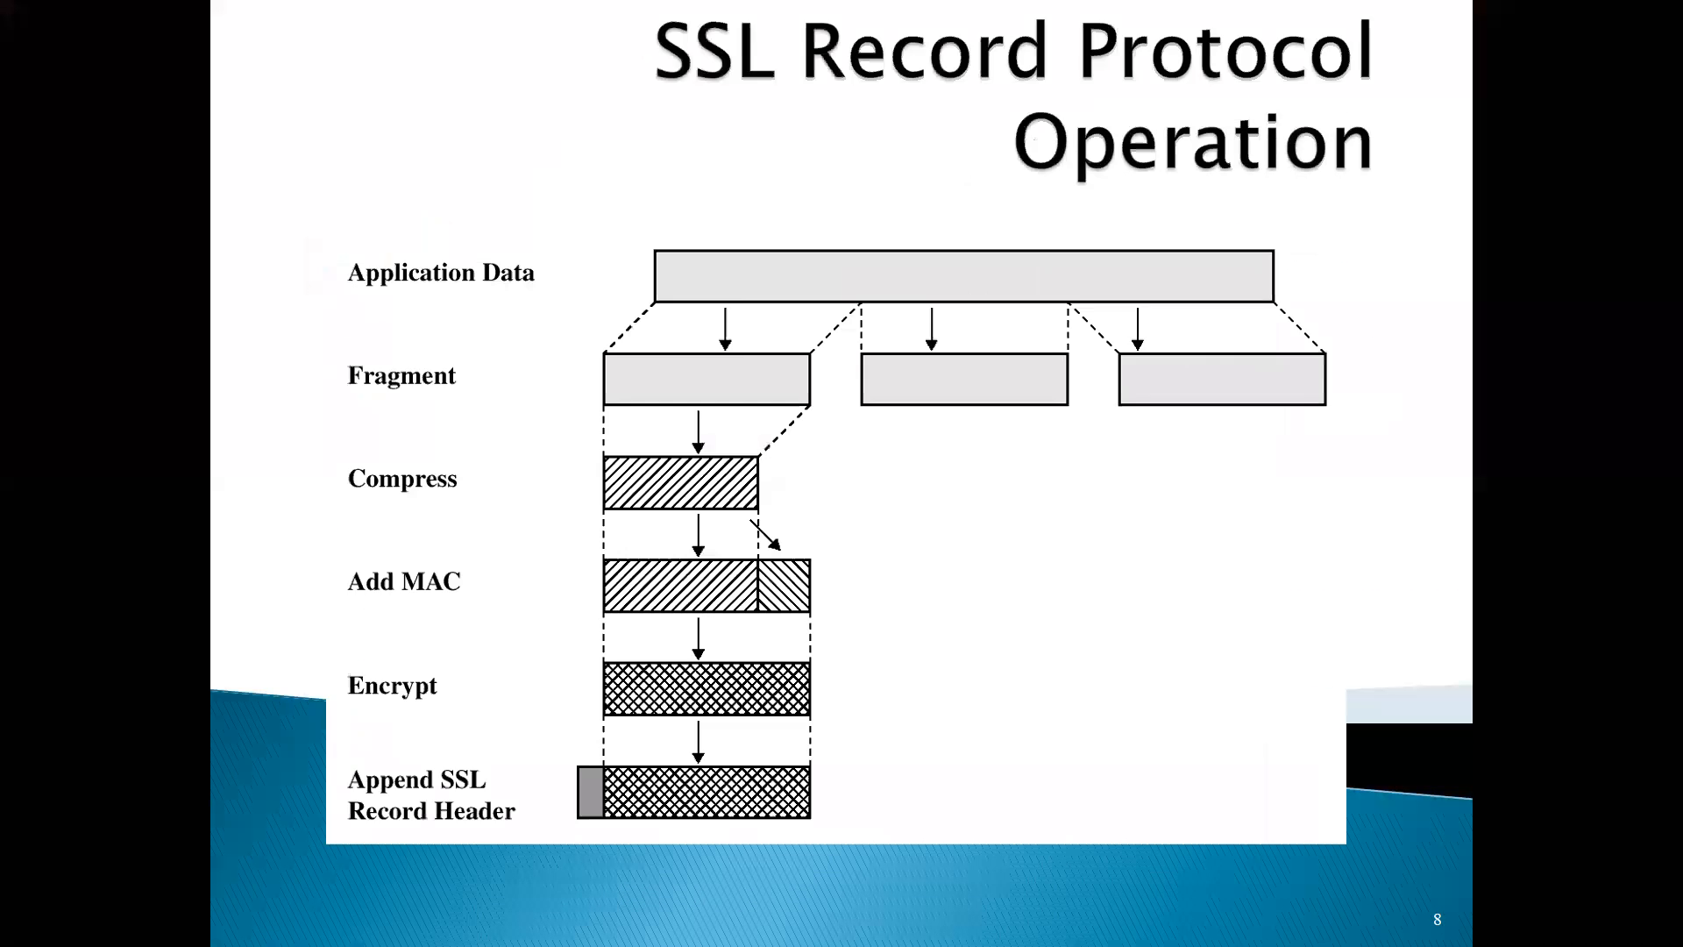
{"action": "key", "text": "Down"}
{"action": "key", "text": "Down"}
{"action": "key", "text": "Down"}
{"action": "key", "text": "Down"}
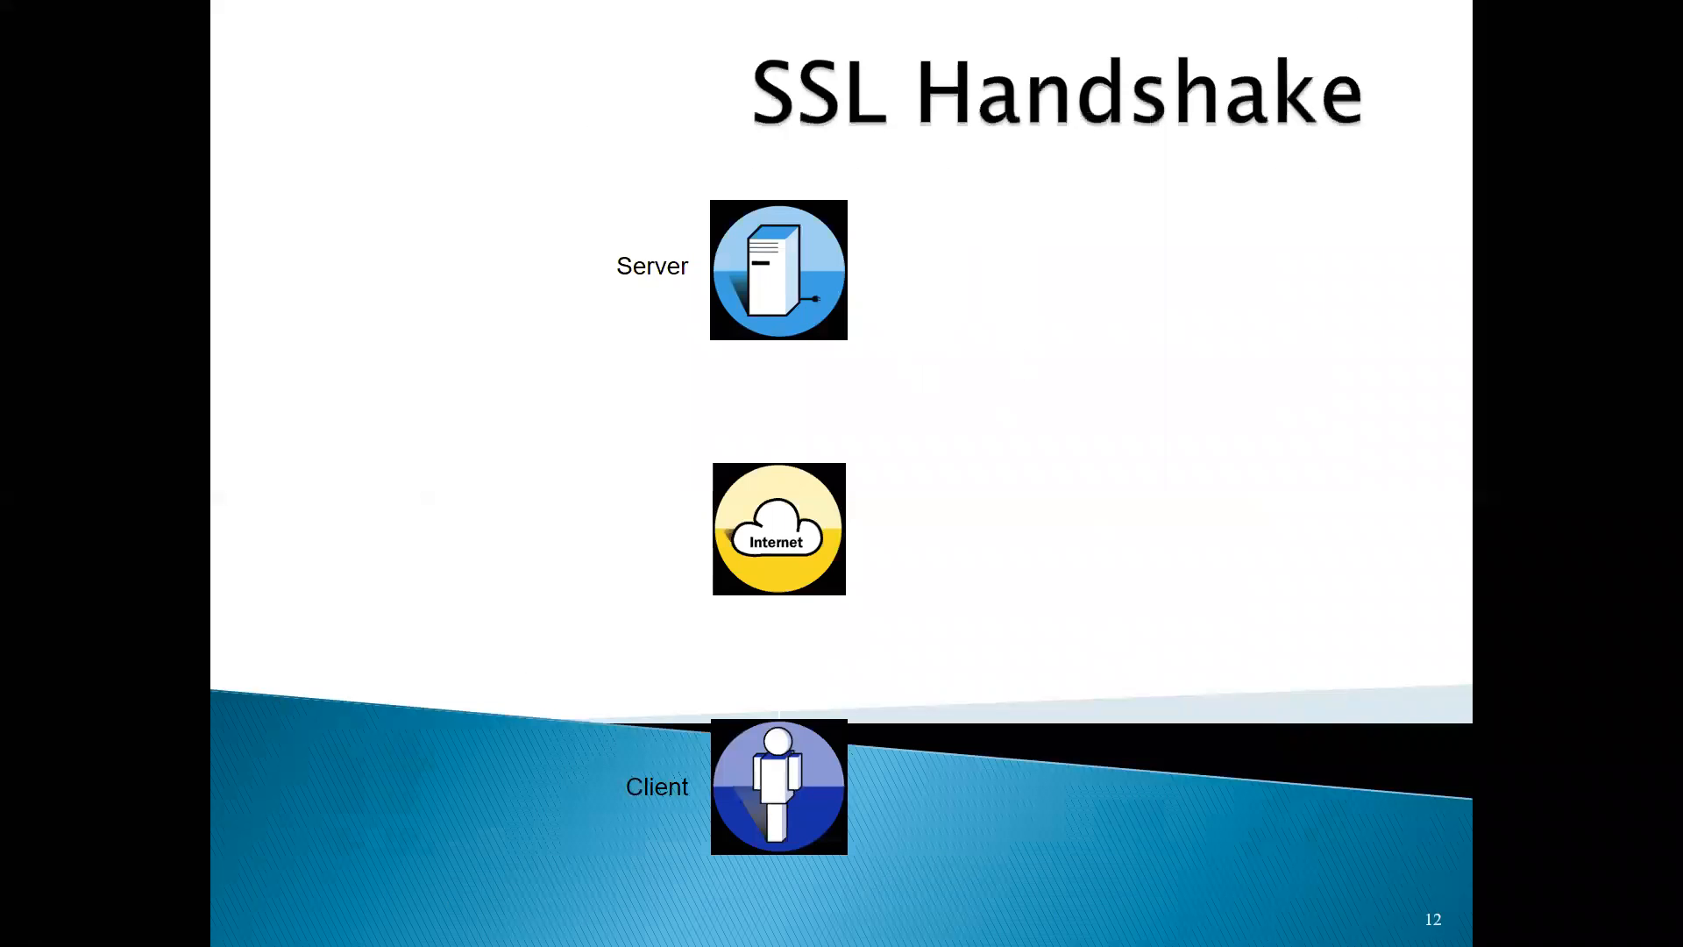
{"action": "key", "text": "Up"}
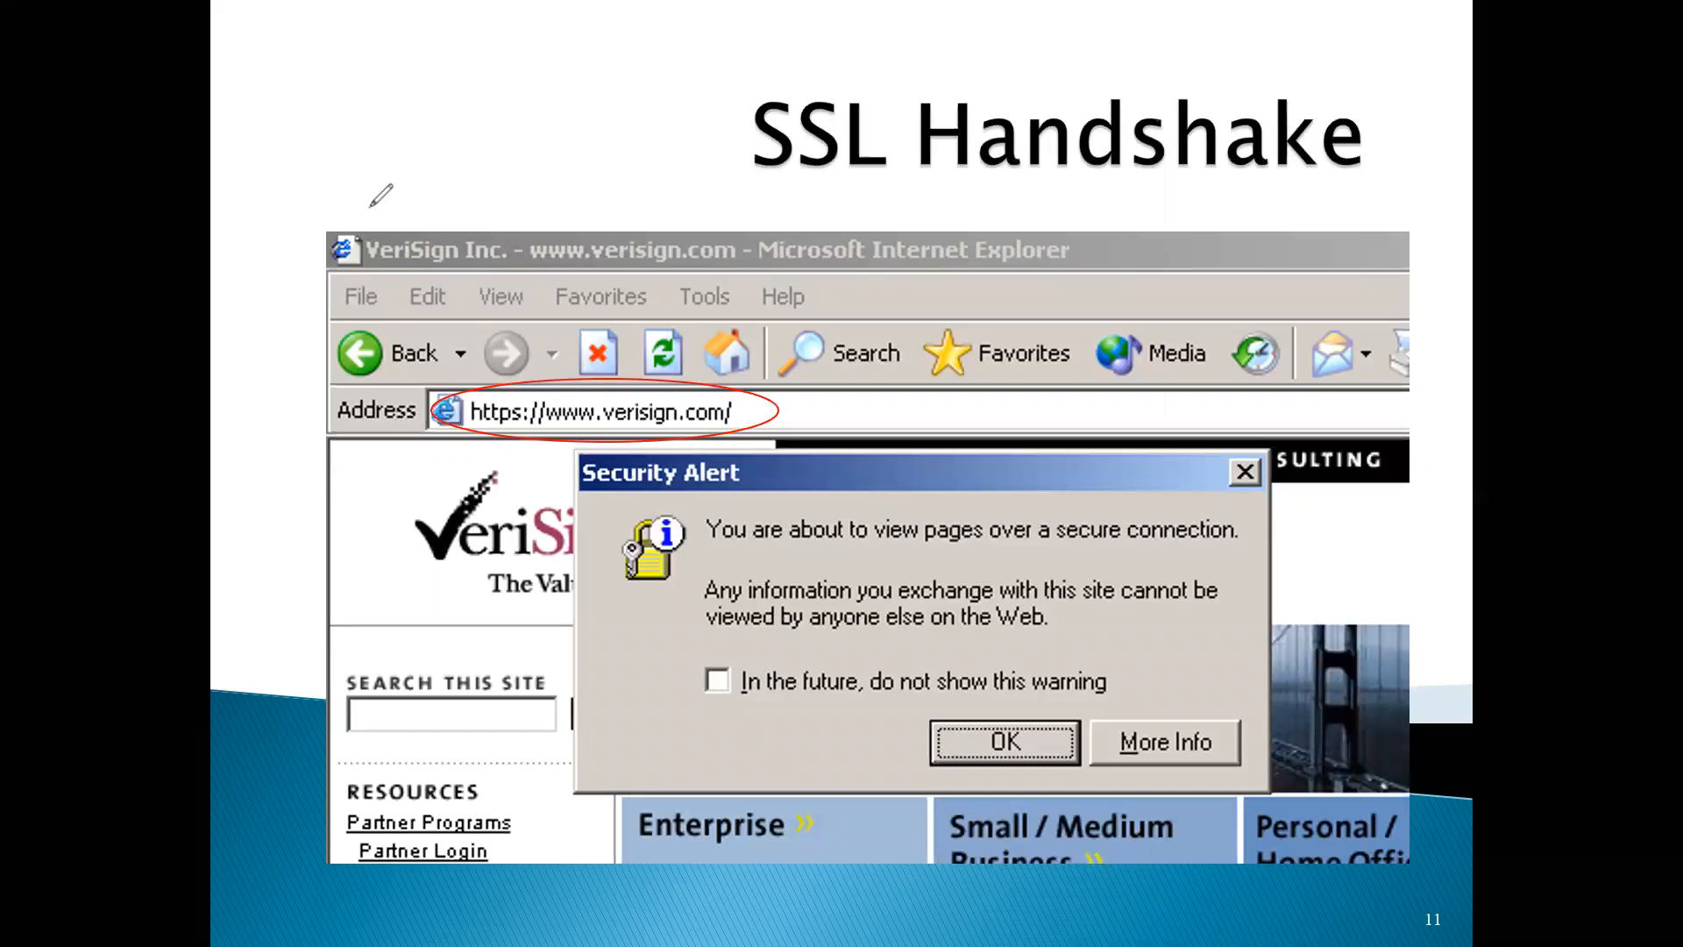
Annotate the SSL Handshake slide with a circled "HTTPS" and a circled client C joined to a server S by a dashed line
{"action": "mouse_move", "coordinate": [305, 166]}
{"action": "left_mouse_down"}
{"action": "mouse_move", "coordinate": [284, 186]}
{"action": "mouse_move", "coordinate": [402, 139]}
{"action": "mouse_move", "coordinate": [434, 136]}
{"action": "mouse_move", "coordinate": [456, 165]}
{"action": "mouse_move", "coordinate": [480, 139]}
{"action": "left_mouse_up"}
{"action": "mouse_move", "coordinate": [463, 212]}
{"action": "left_mouse_down"}
{"action": "mouse_move", "coordinate": [494, 186]}
{"action": "mouse_move", "coordinate": [547, 206]}
{"action": "mouse_move", "coordinate": [580, 179]}
{"action": "mouse_move", "coordinate": [565, 200]}
{"action": "left_mouse_up"}
{"action": "mouse_move", "coordinate": [675, 107]}
{"action": "left_mouse_down"}
{"action": "mouse_move", "coordinate": [692, 130]}
{"action": "mouse_move", "coordinate": [722, 112]}
{"action": "left_mouse_up"}
{"action": "left_click_drag", "start_coordinate": [695, 131], "coordinate": [711, 116]}
{"action": "left_click_drag", "start_coordinate": [605, 190], "coordinate": [616, 189]}
{"action": "left_click_drag", "start_coordinate": [648, 178], "coordinate": [712, 108]}
Sketch a second client and server pair joined by a solid line, with a dashed line leading to a long slanted box
{"action": "left_click_drag", "start_coordinate": [555, 174], "coordinate": [644, 180]}
{"action": "mouse_move", "coordinate": [602, 235]}
{"action": "left_mouse_down"}
{"action": "mouse_move", "coordinate": [618, 253]}
{"action": "mouse_move", "coordinate": [756, 157]}
{"action": "mouse_move", "coordinate": [770, 173]}
{"action": "left_mouse_up"}
{"action": "left_click_drag", "start_coordinate": [463, 98], "coordinate": [453, 122]}
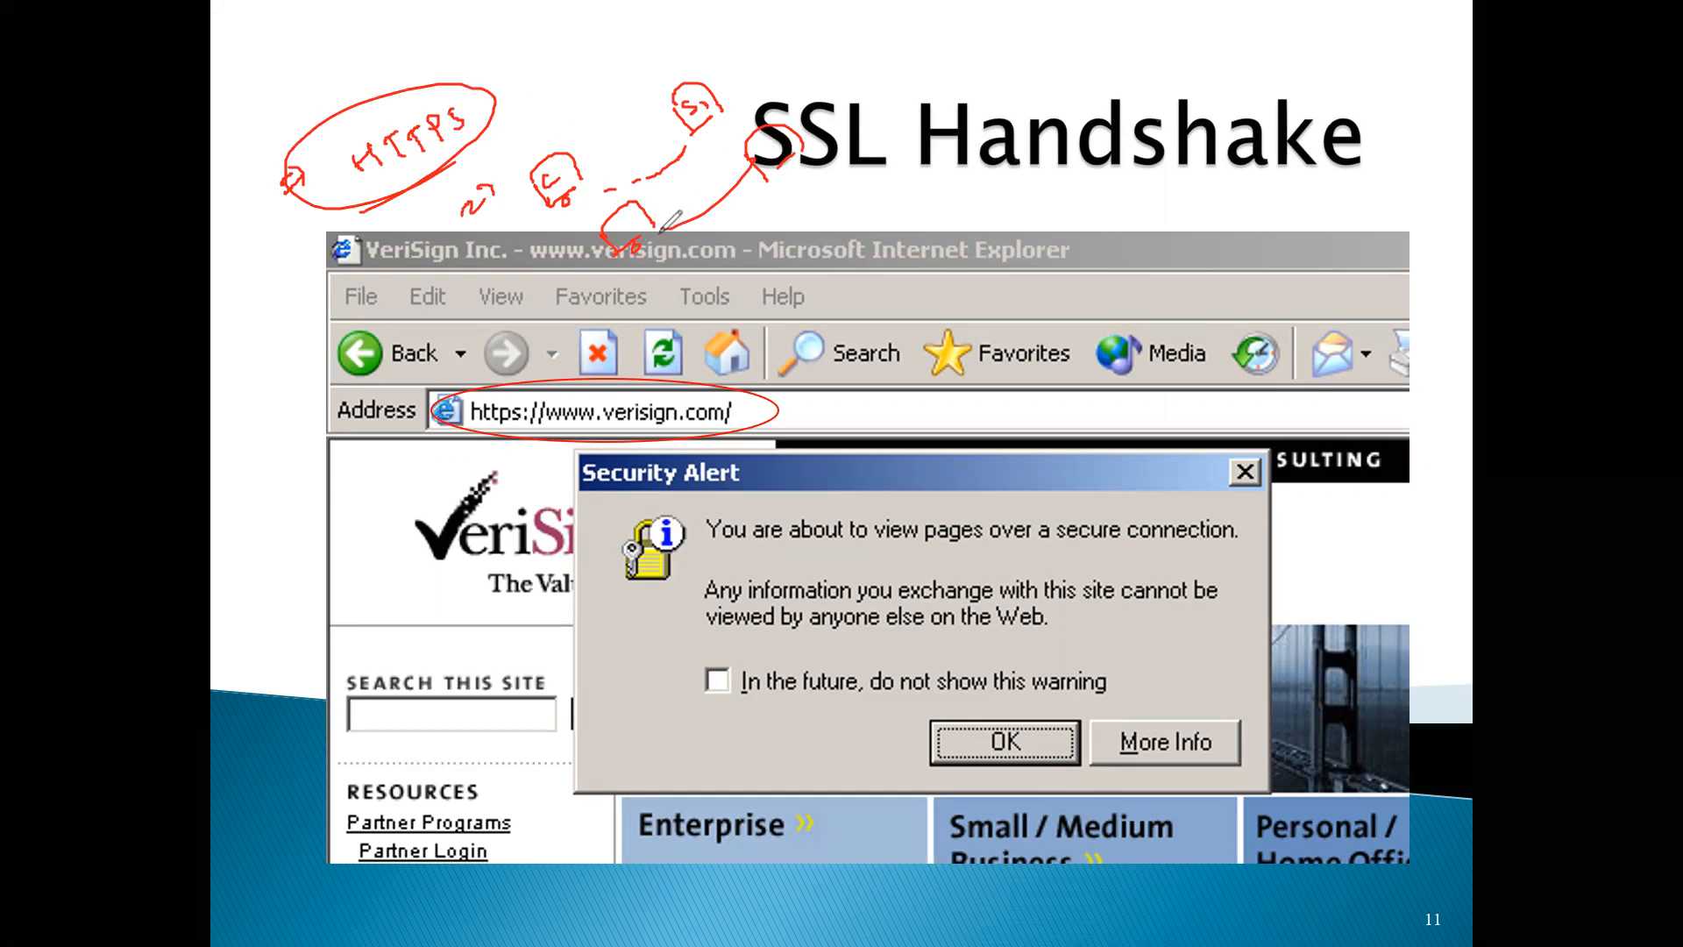
{"action": "left_click_drag", "start_coordinate": [768, 180], "coordinate": [793, 168]}
{"action": "left_click_drag", "start_coordinate": [719, 207], "coordinate": [789, 226]}
{"action": "mouse_move", "coordinate": [808, 227]}
{"action": "left_mouse_down"}
{"action": "mouse_move", "coordinate": [869, 219]}
{"action": "mouse_move", "coordinate": [916, 298]}
{"action": "left_mouse_up"}
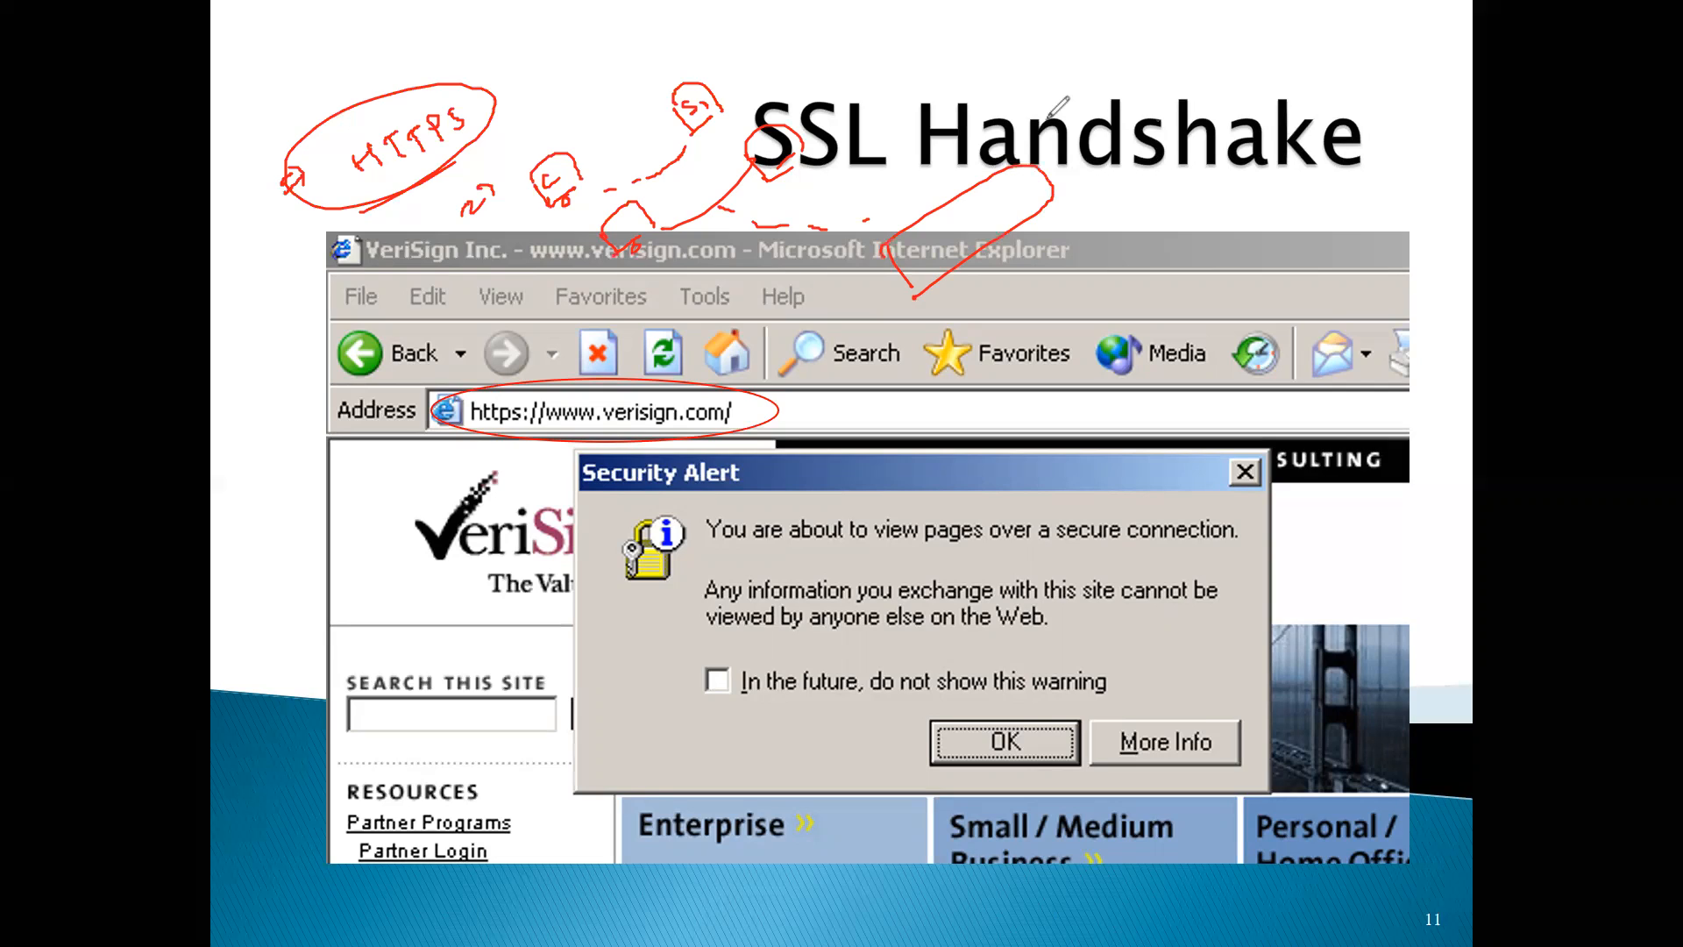
Clear the slide's drawings and advance to slide 12, bringing in the server's public and private keys
{"action": "left_click", "coordinate": [1225, 73]}
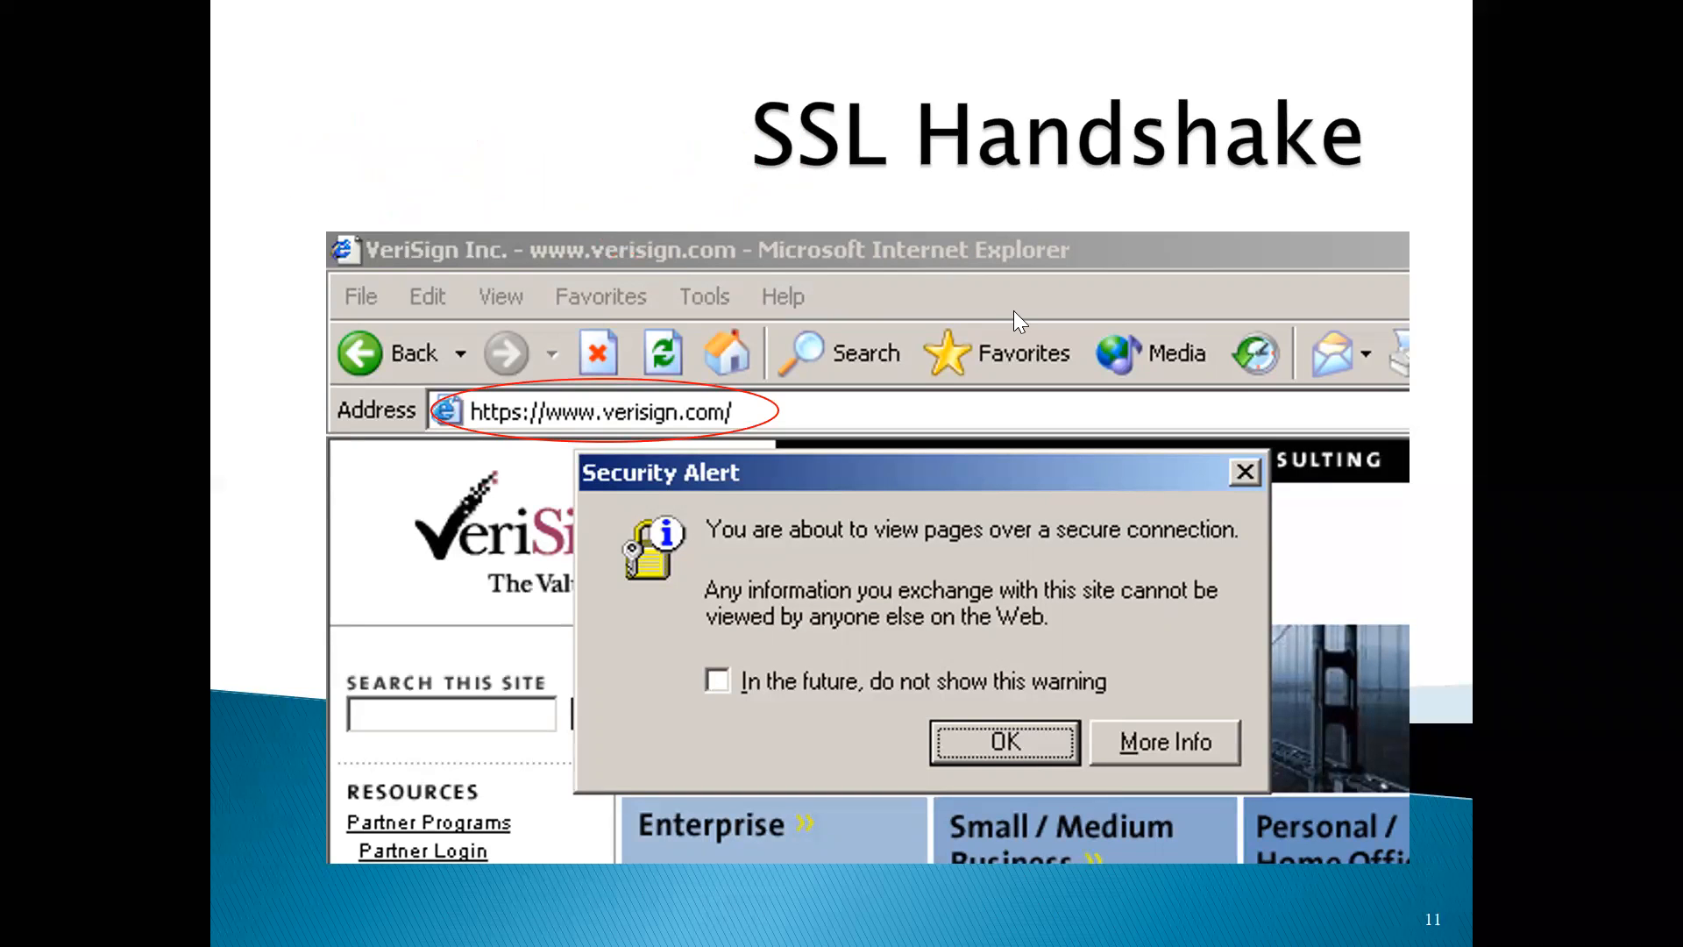
{"action": "left_click", "coordinate": [978, 337]}
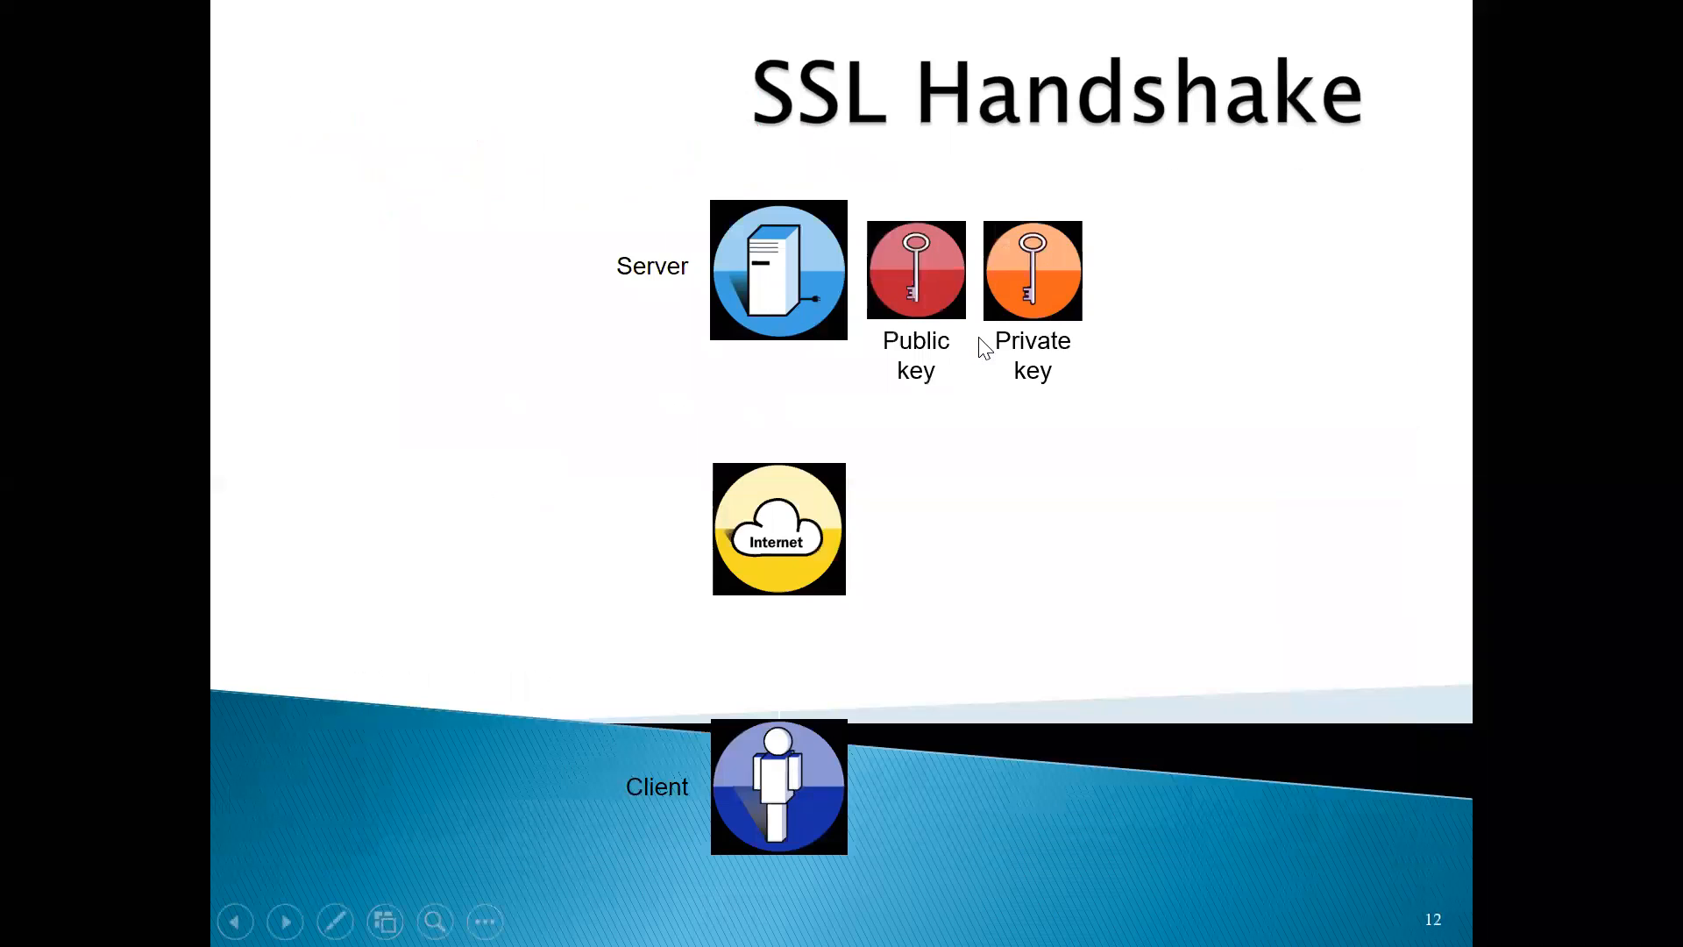
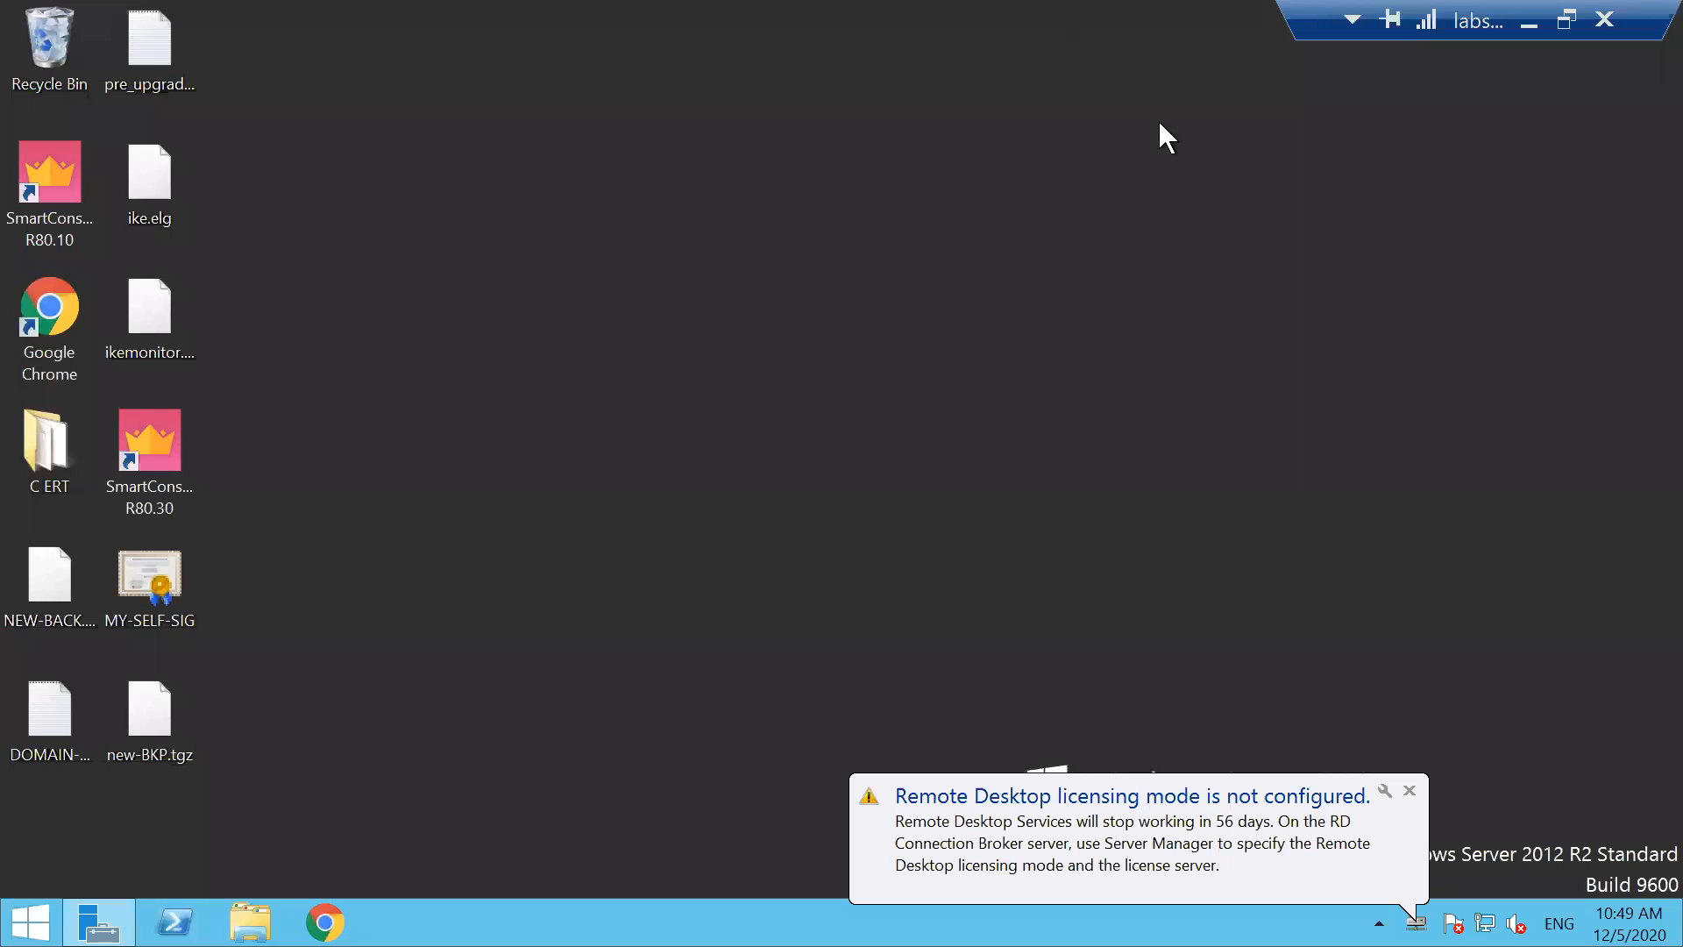
Switch to the EVE topology and add the text label "192.168.101.124" beside the PaloAlto eth1/1 interface
{"action": "left_click", "coordinate": [1529, 22]}
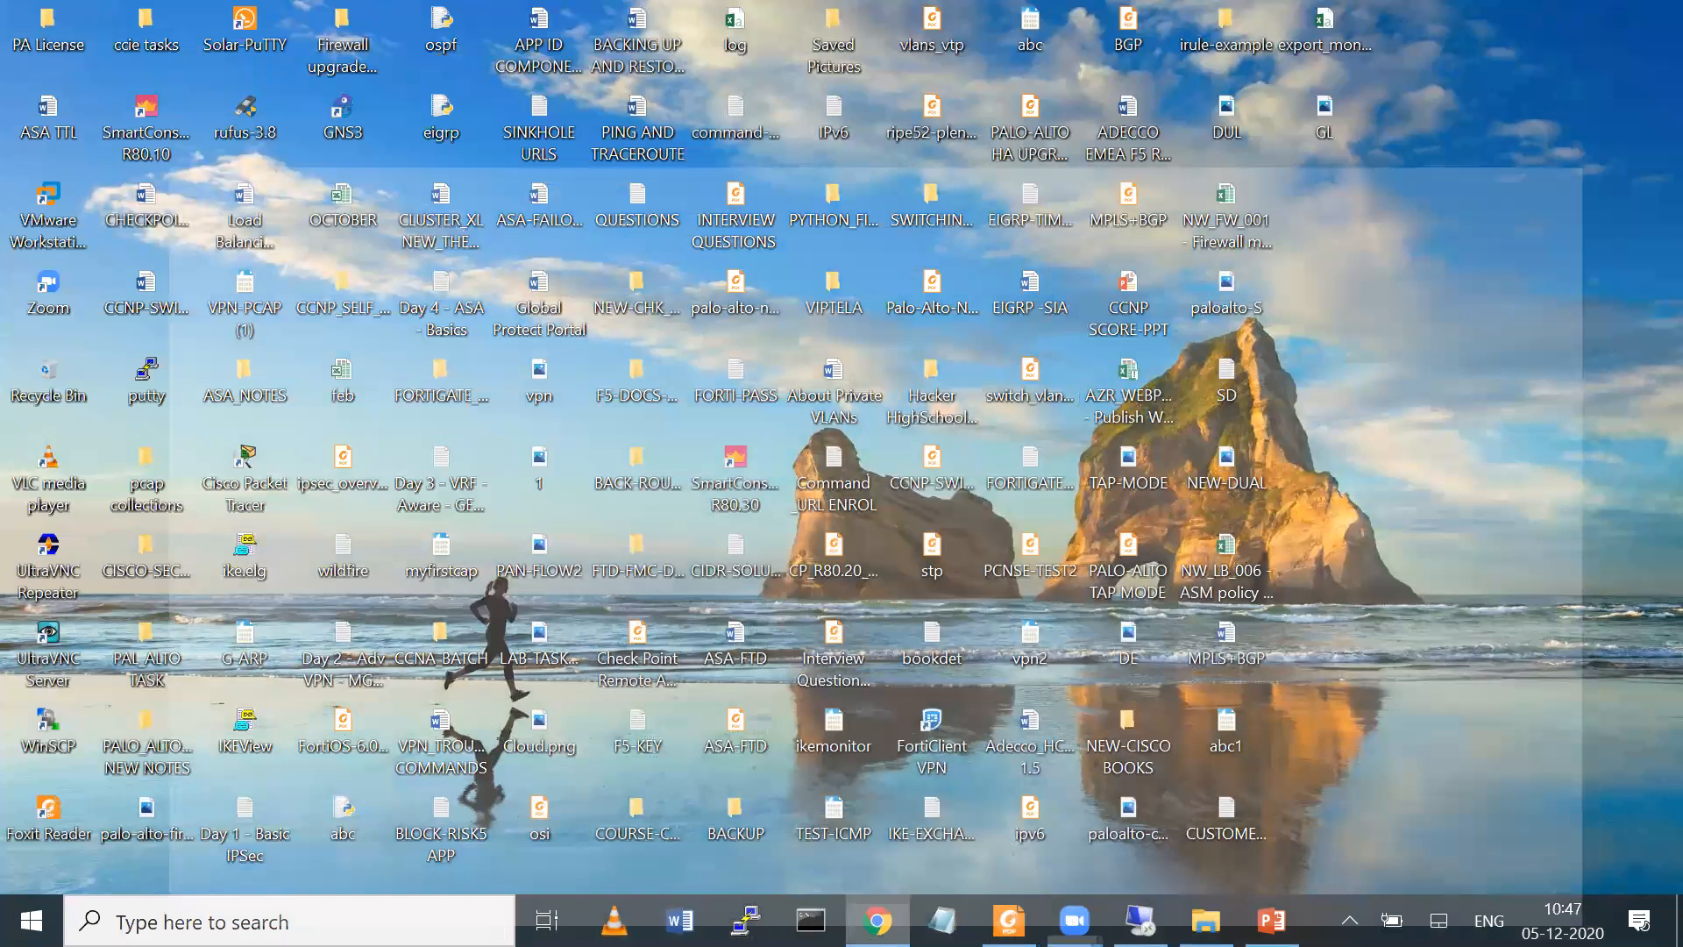
{"action": "right_click", "coordinate": [1040, 331]}
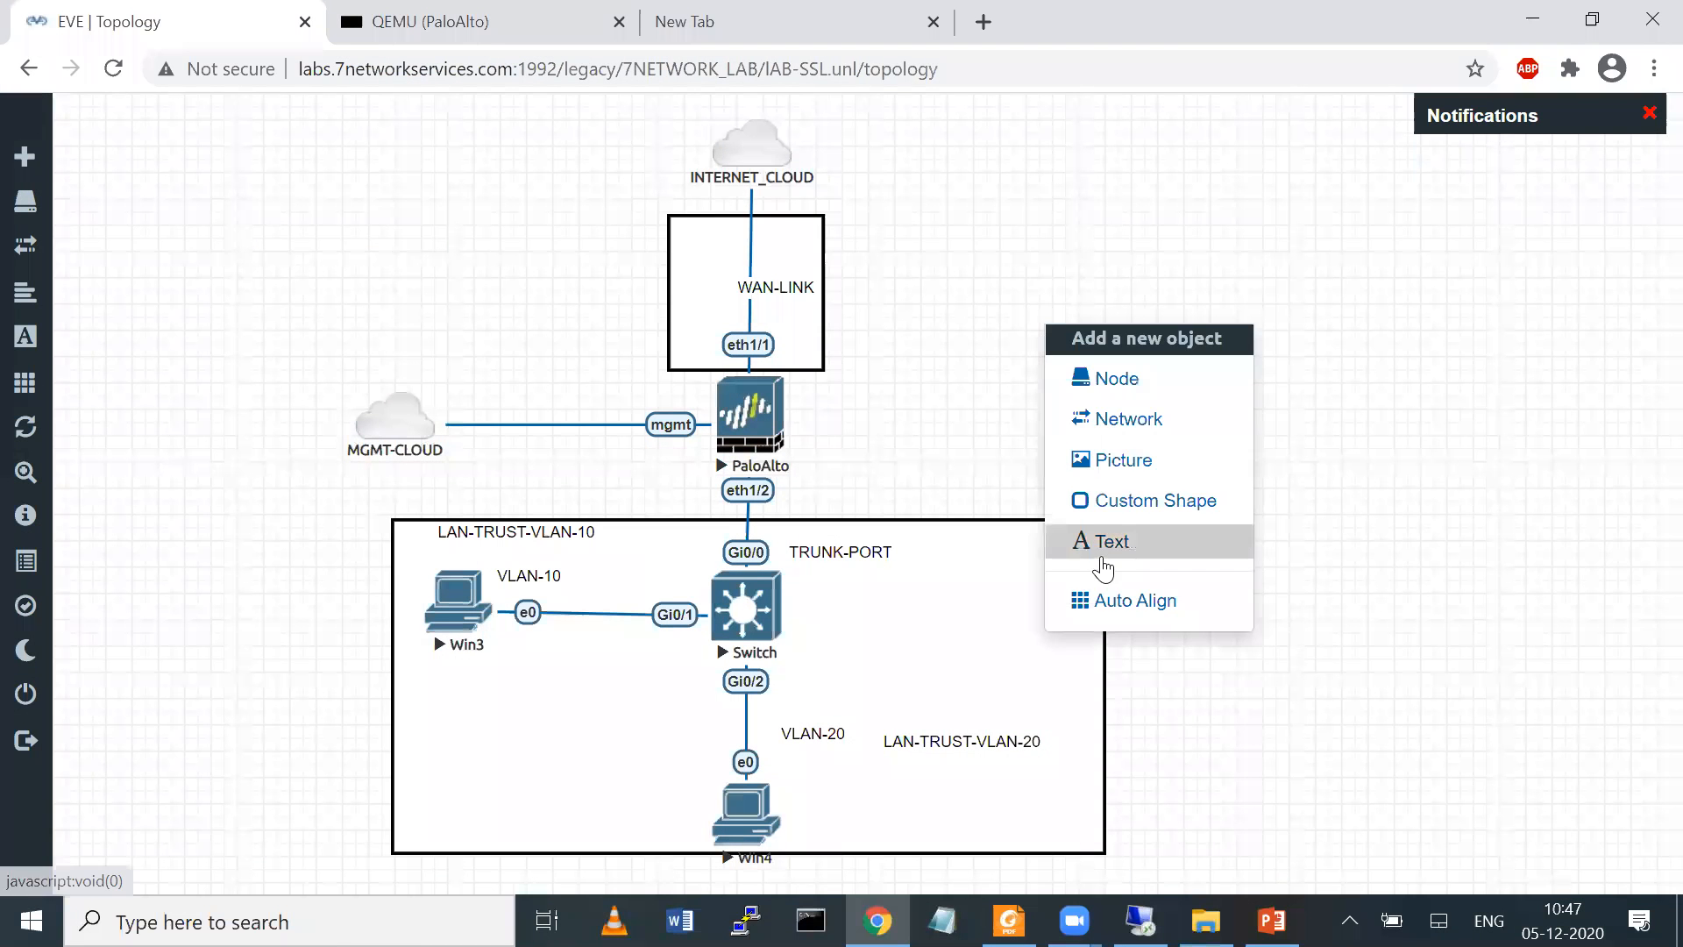
{"action": "left_click", "coordinate": [1102, 559]}
{"action": "type", "text": "192.168.101.124"}
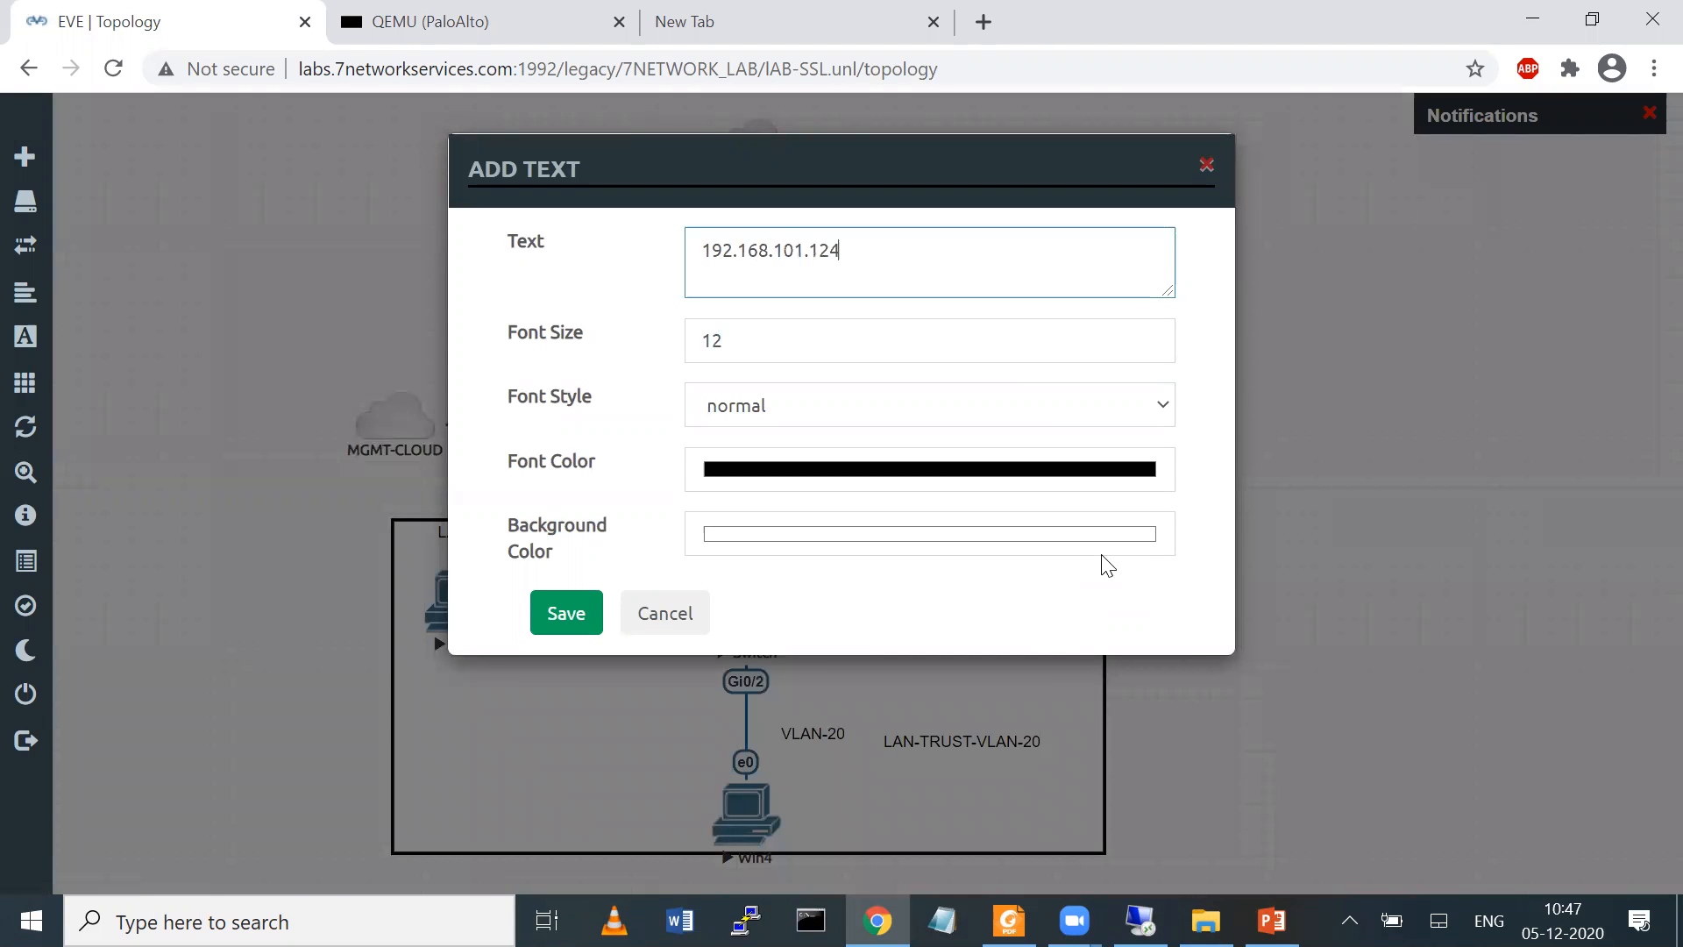
{"action": "left_click", "coordinate": [573, 618]}
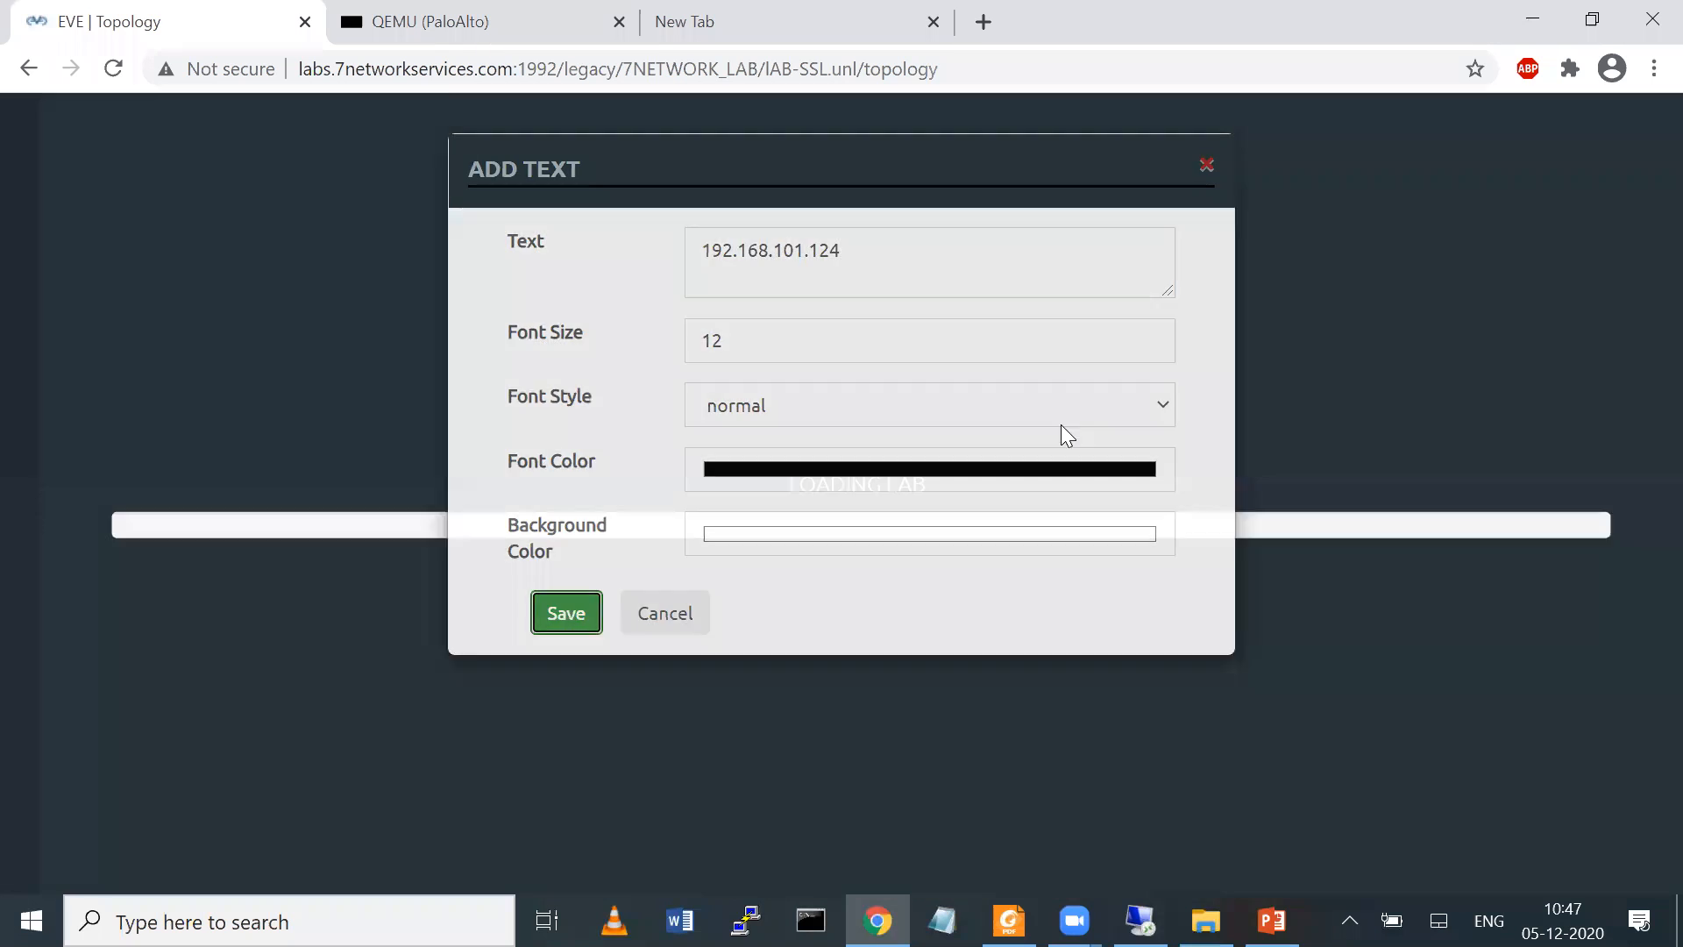
{"action": "left_click_drag", "start_coordinate": [1048, 338], "coordinate": [818, 356]}
Add the text label "10.1.1.1/24 VLAN-10" and place it to the left of the PaloAlto eth1/2 interface
{"action": "right_click", "coordinate": [1213, 409]}
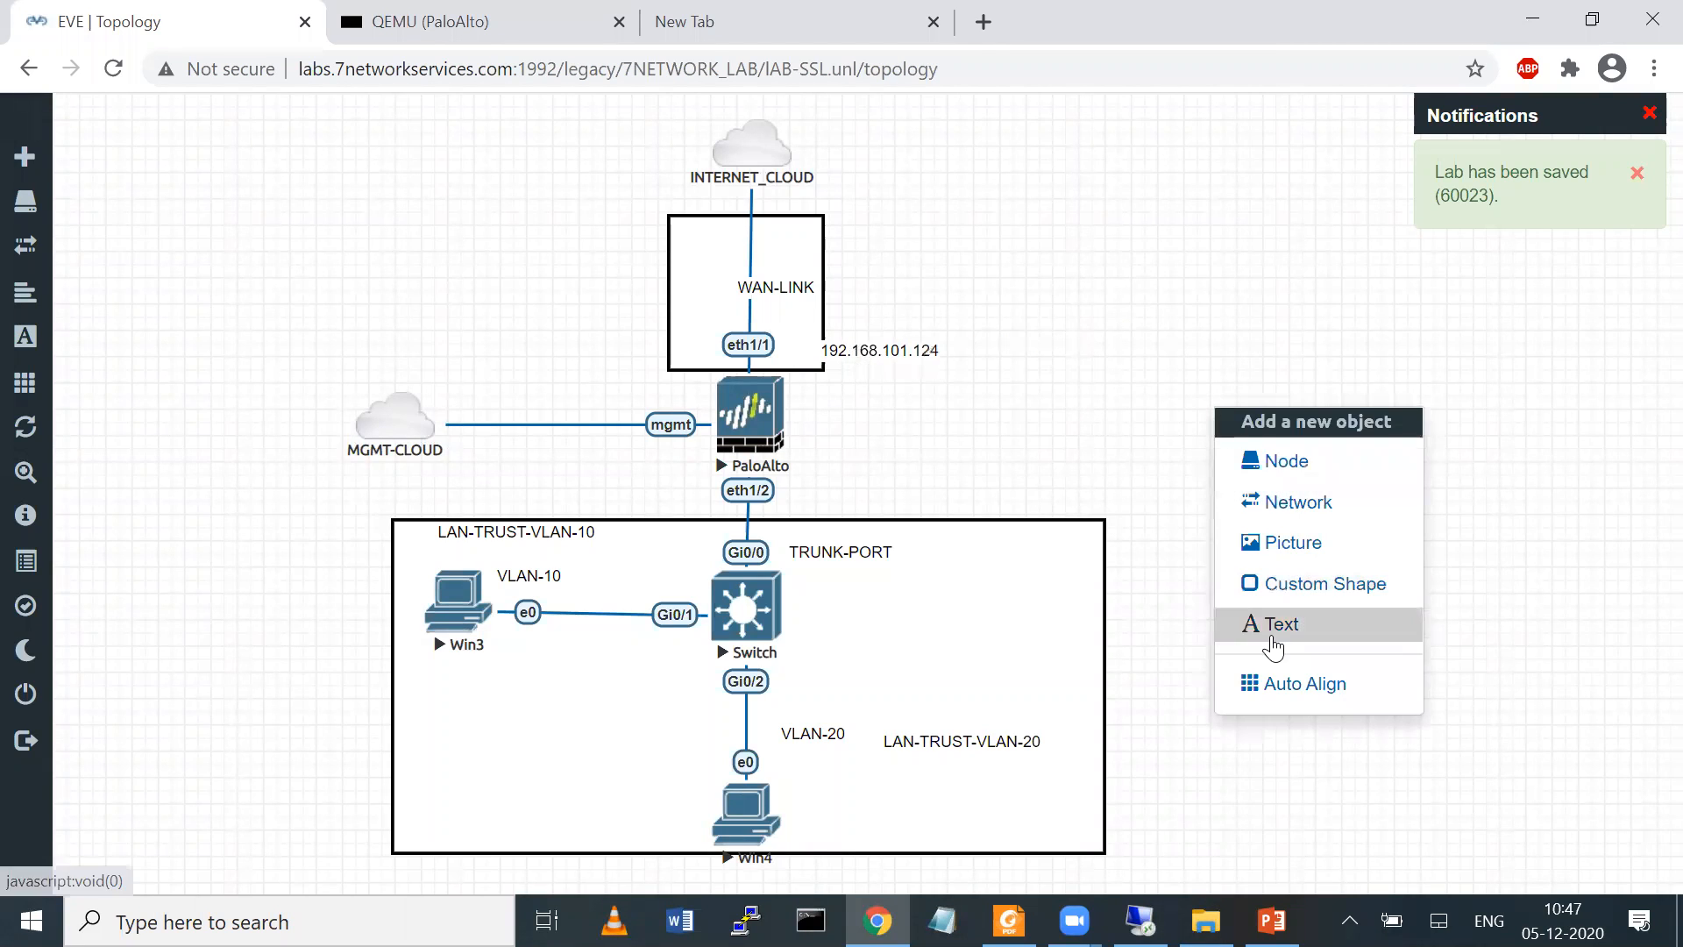
{"action": "left_click", "coordinate": [1271, 632]}
{"action": "type", "text": "1-0"}
{"action": "key", "text": "BackSpace"}
{"action": "type", "text": "0.1.1.1/2"}
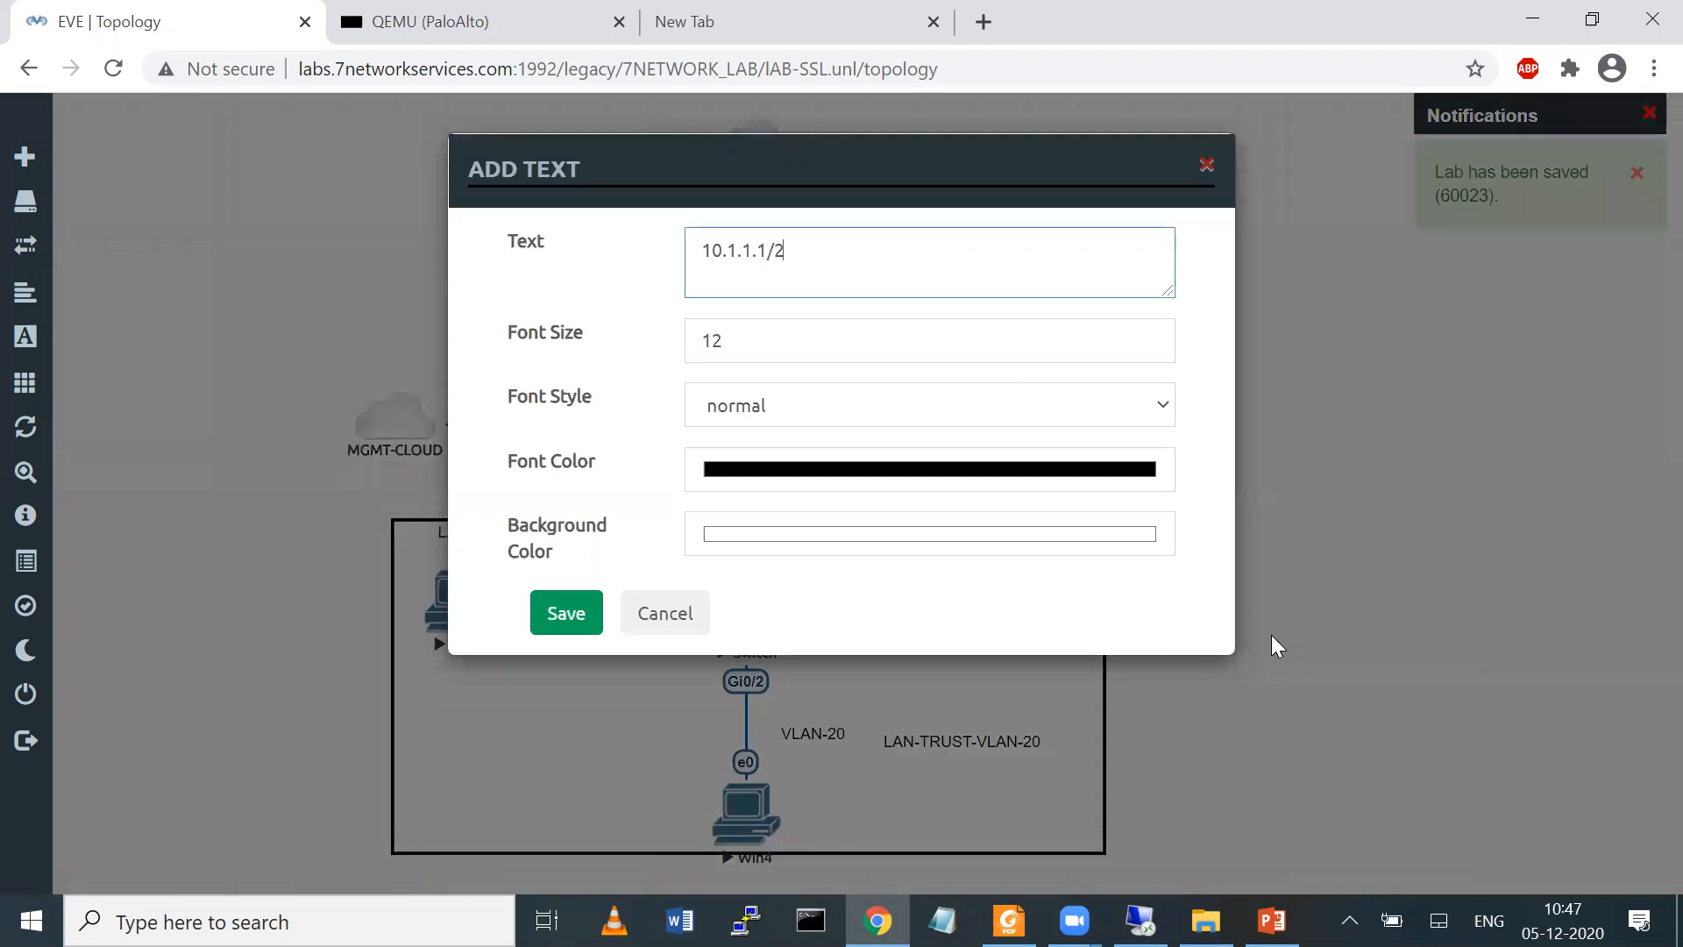
{"action": "type", "text": " VLAN-10"}
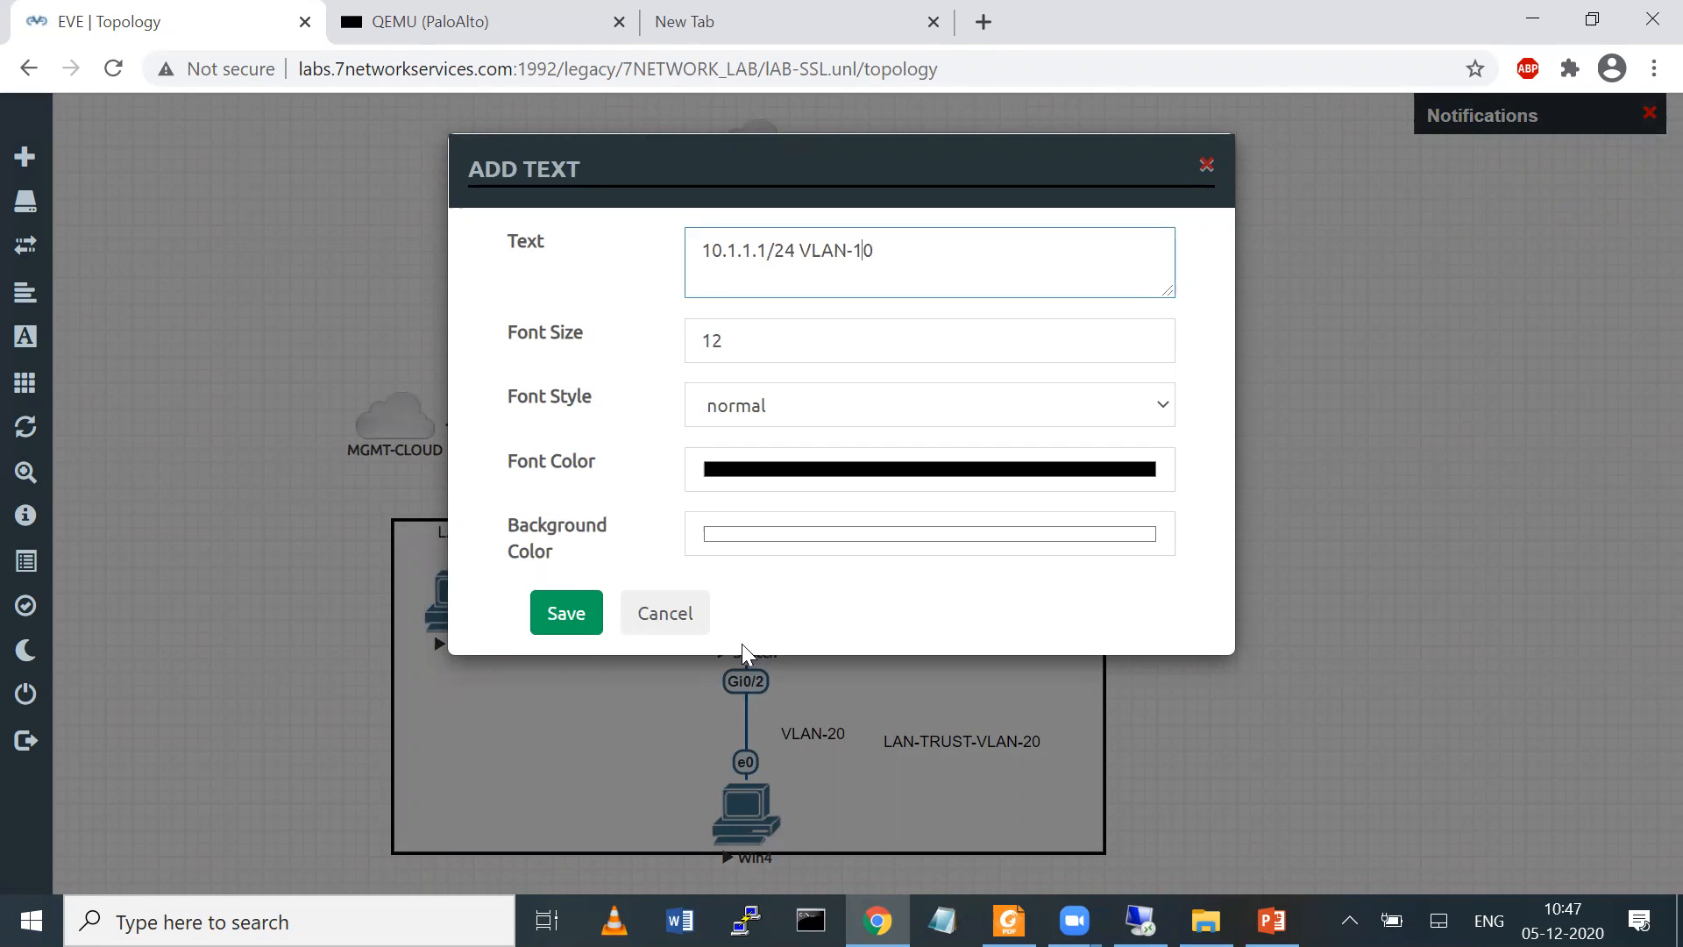
{"action": "left_click", "coordinate": [583, 624]}
{"action": "left_click_drag", "start_coordinate": [1274, 413], "coordinate": [593, 482]}
Duplicate the VLAN-10 address label, place the copy to the right of eth1/2, and change its text to "10.1.1.1/24 VLAN-20"
{"action": "right_click", "coordinate": [594, 483]}
{"action": "left_click", "coordinate": [677, 541]}
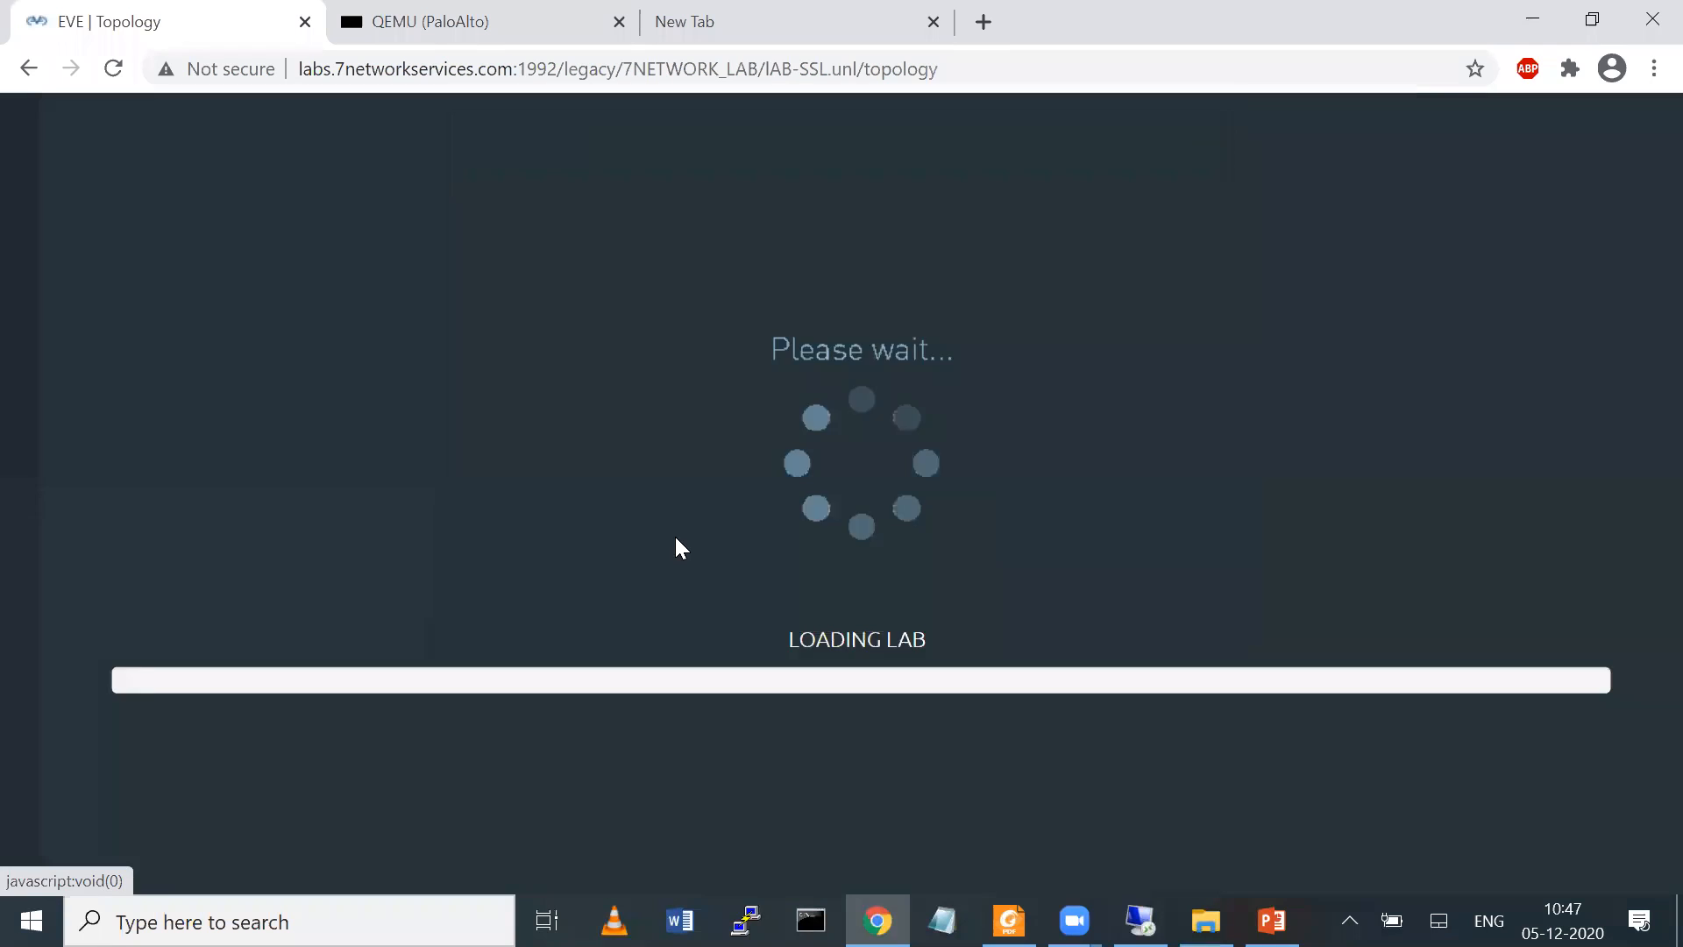
{"action": "left_click_drag", "start_coordinate": [605, 566], "coordinate": [847, 497]}
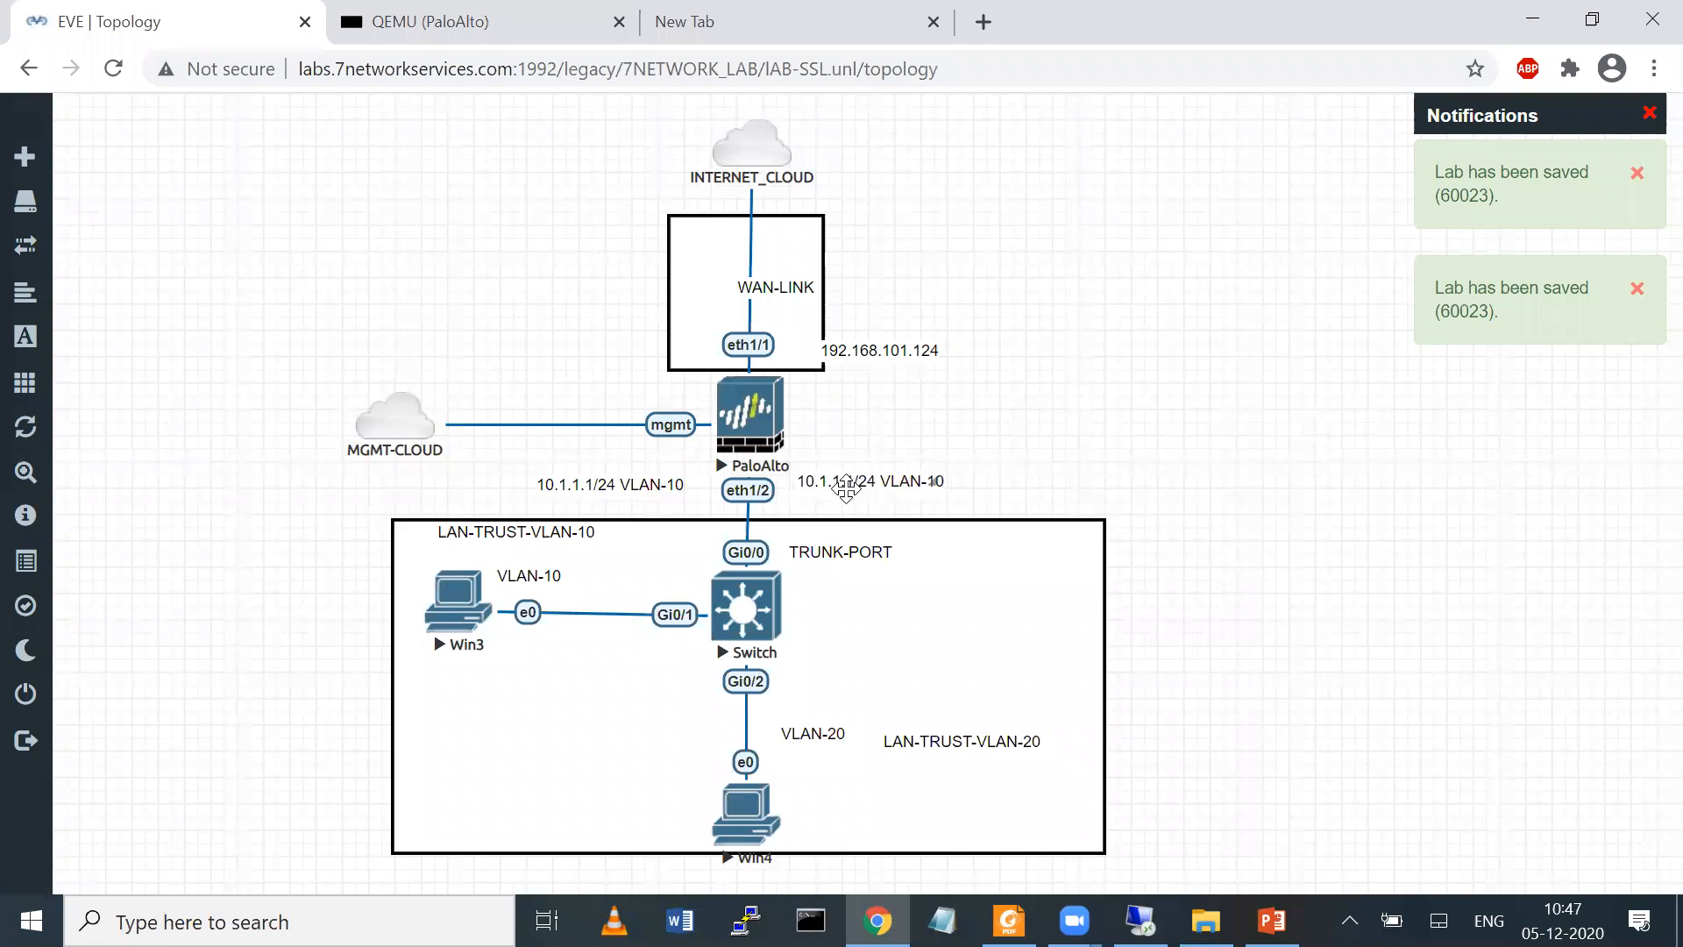
{"action": "double_click", "coordinate": [849, 478]}
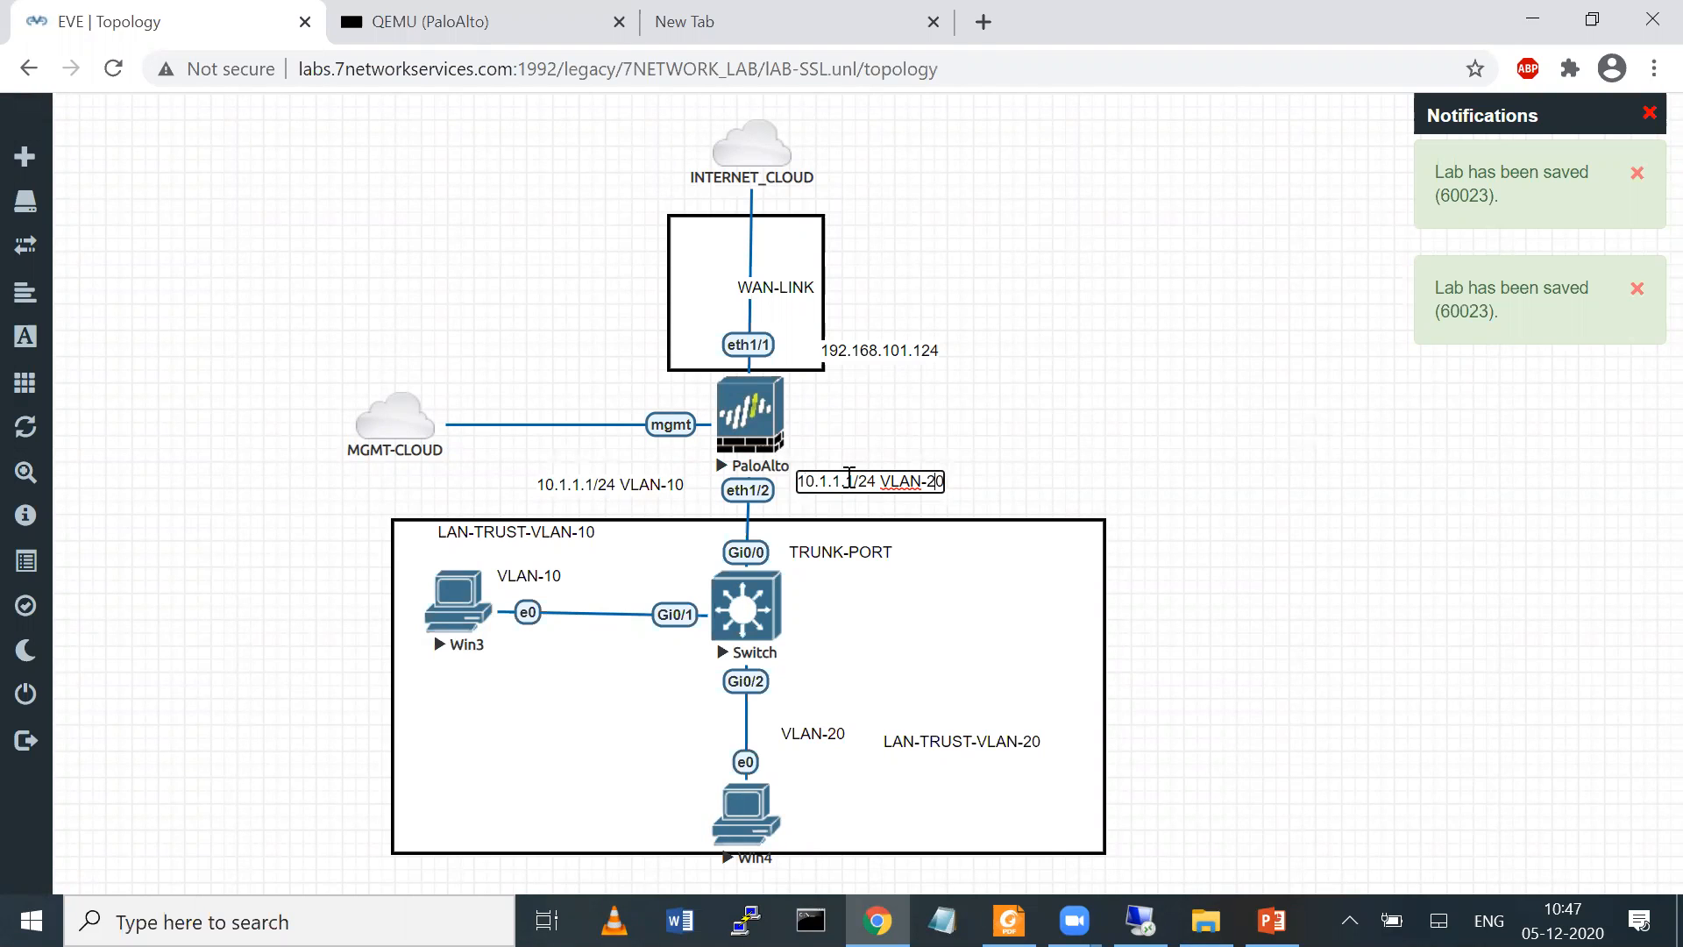
{"action": "left_click", "coordinate": [1052, 426]}
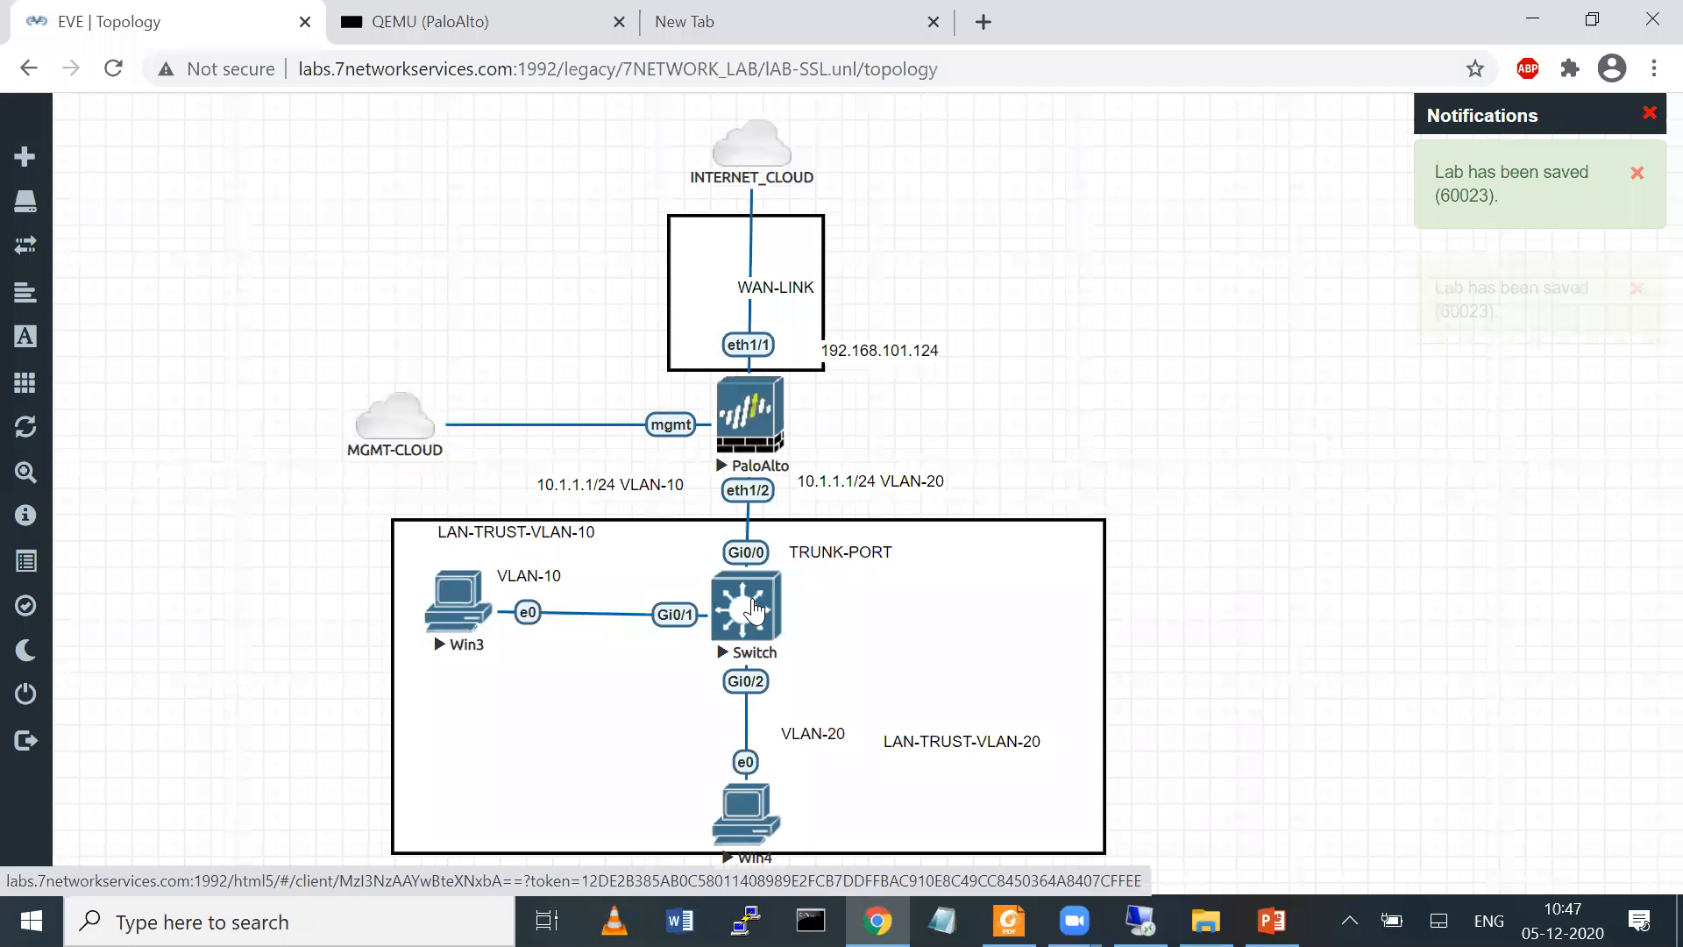
Open the Switch node's console in its own browser tab and return to the topology
{"action": "left_click", "coordinate": [754, 608]}
{"action": "left_click", "coordinate": [180, 35]}
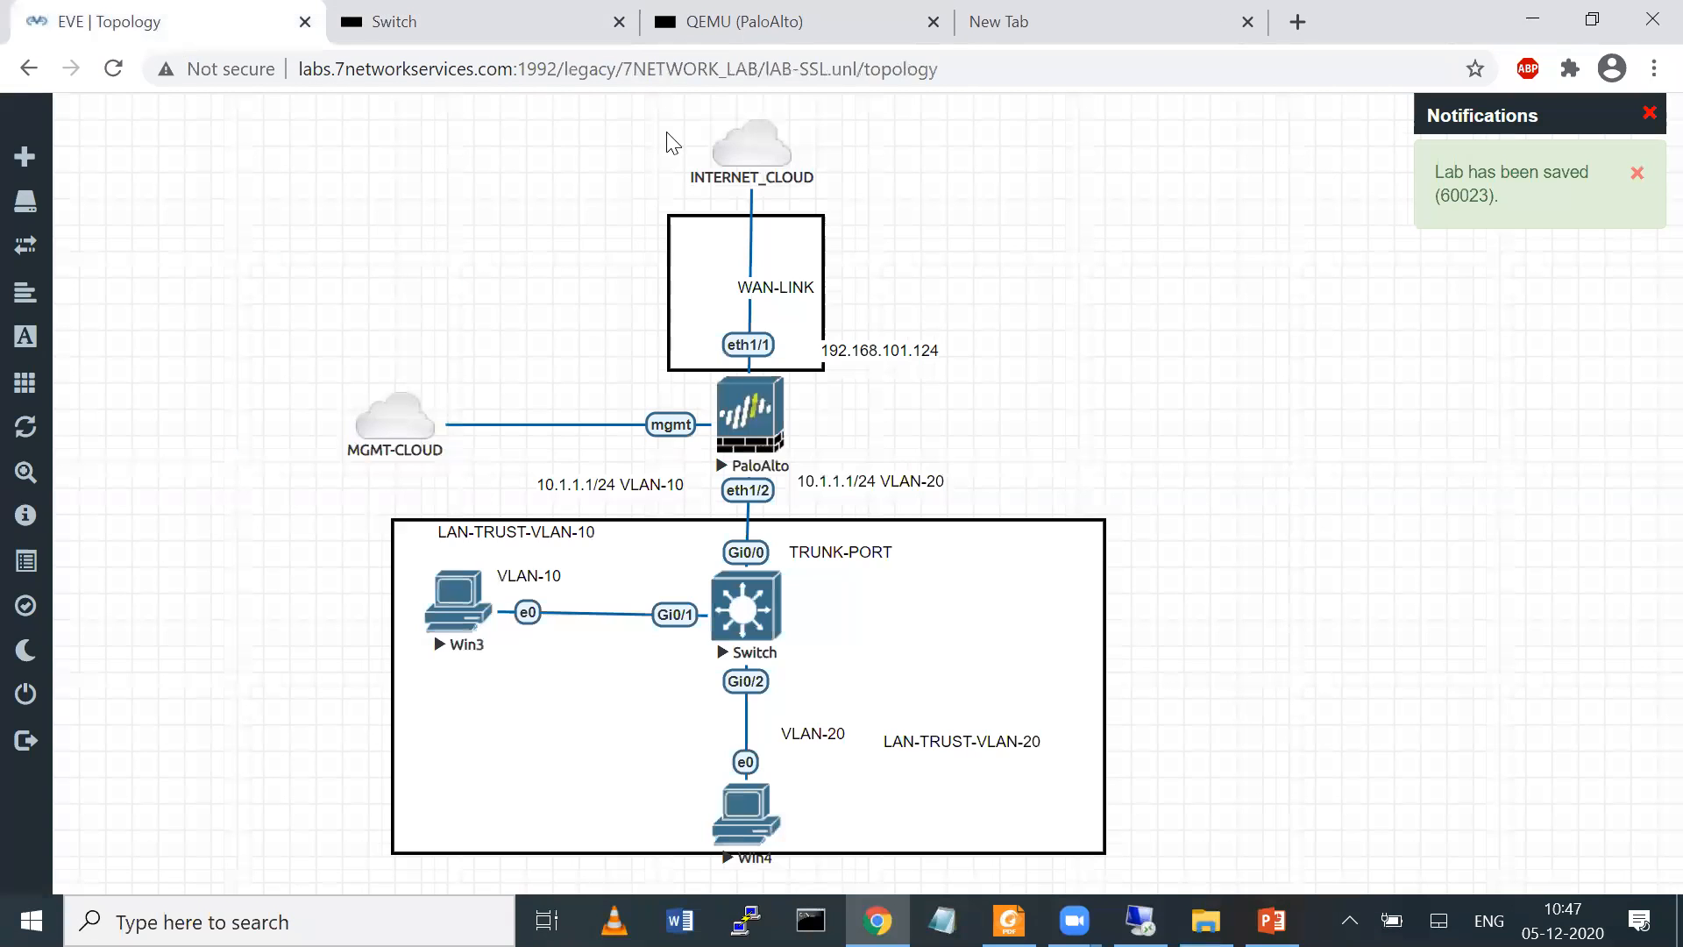
{"action": "left_click", "coordinate": [1114, 25]}
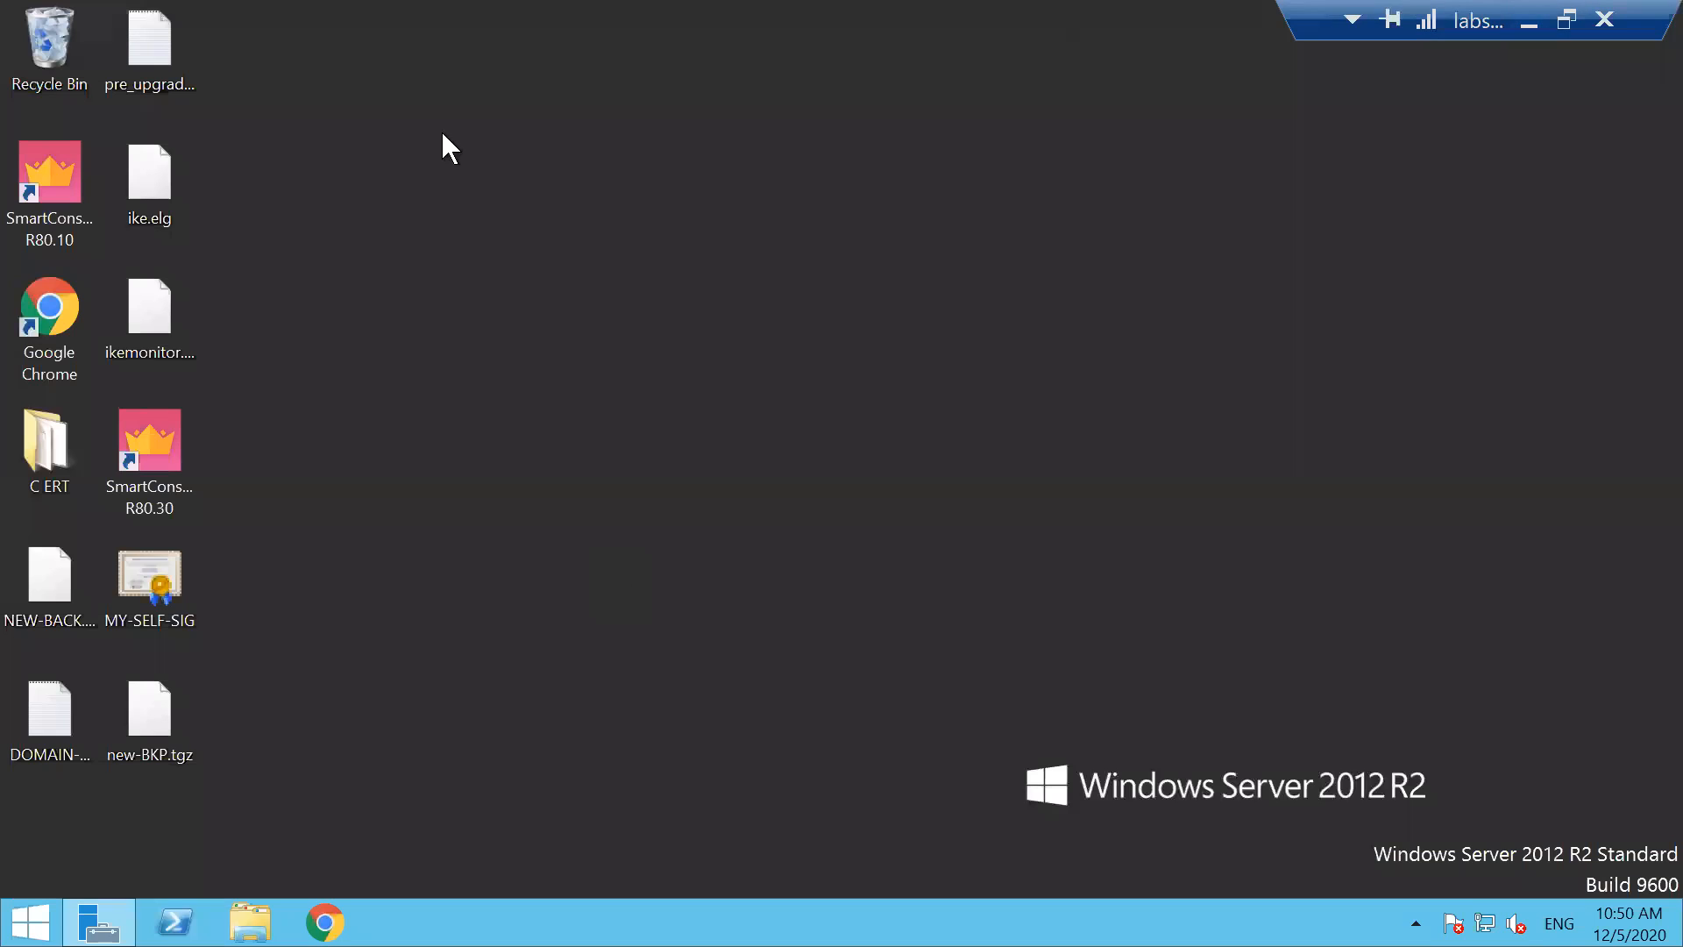
{"action": "left_click", "coordinate": [321, 912]}
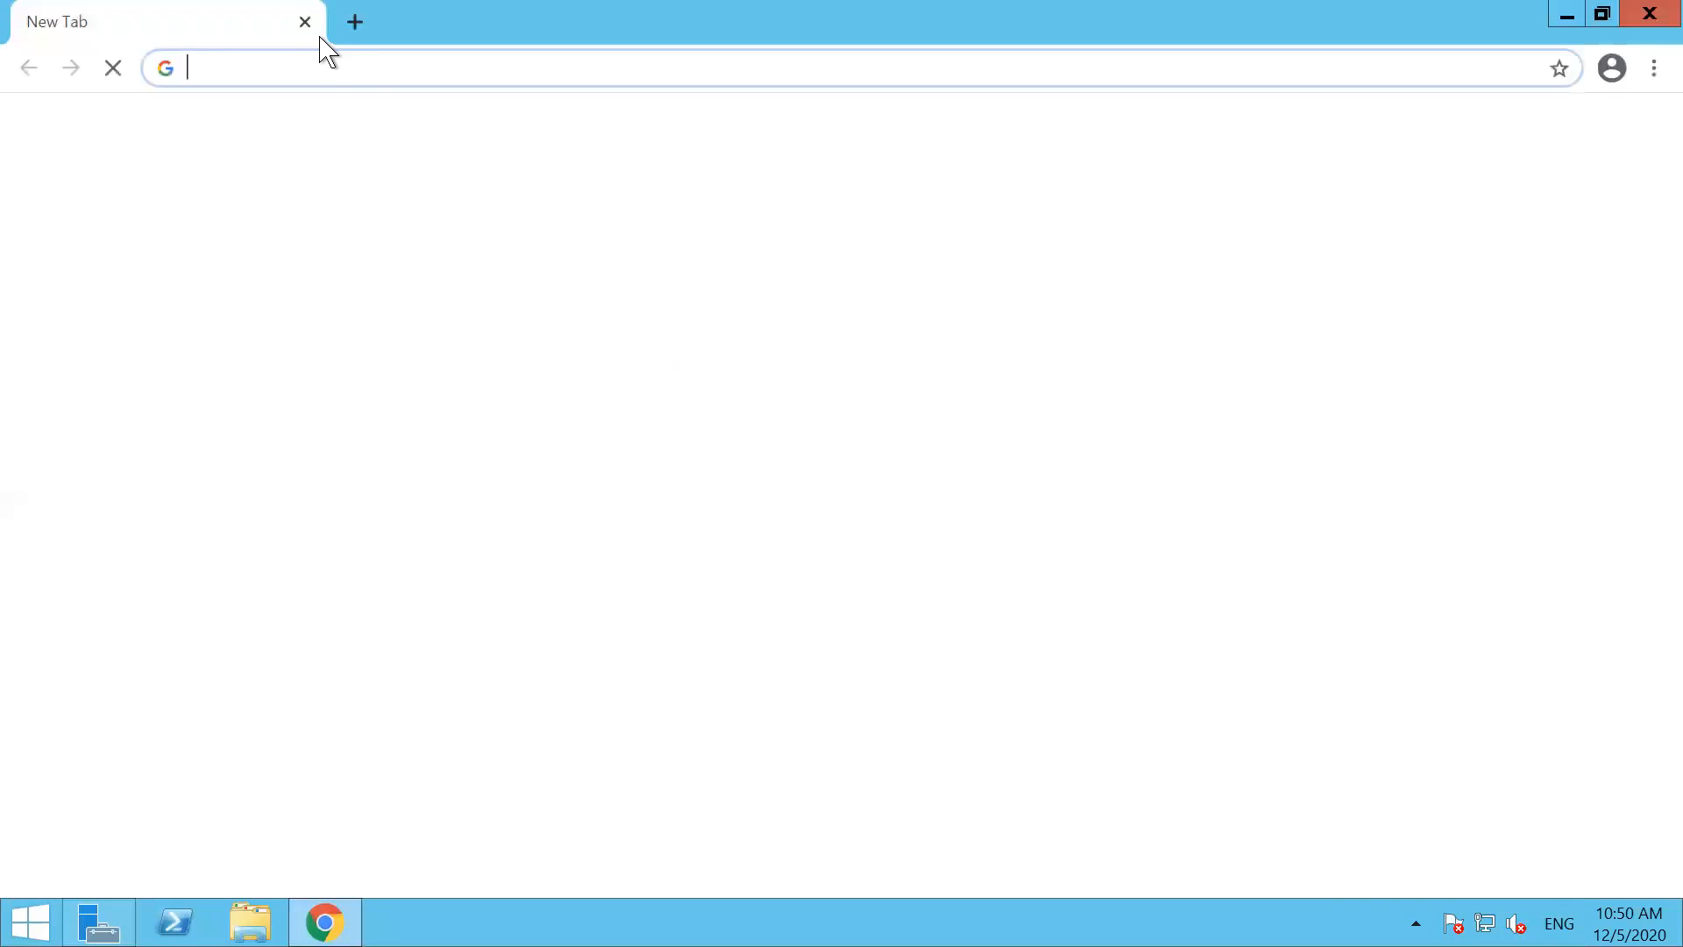
{"action": "type", "text": "172.16.1.252"}
{"action": "key", "text": "BackSpace"}
{"action": "key", "text": "BackSpace"}
{"action": "key", "text": "BackSpace"}
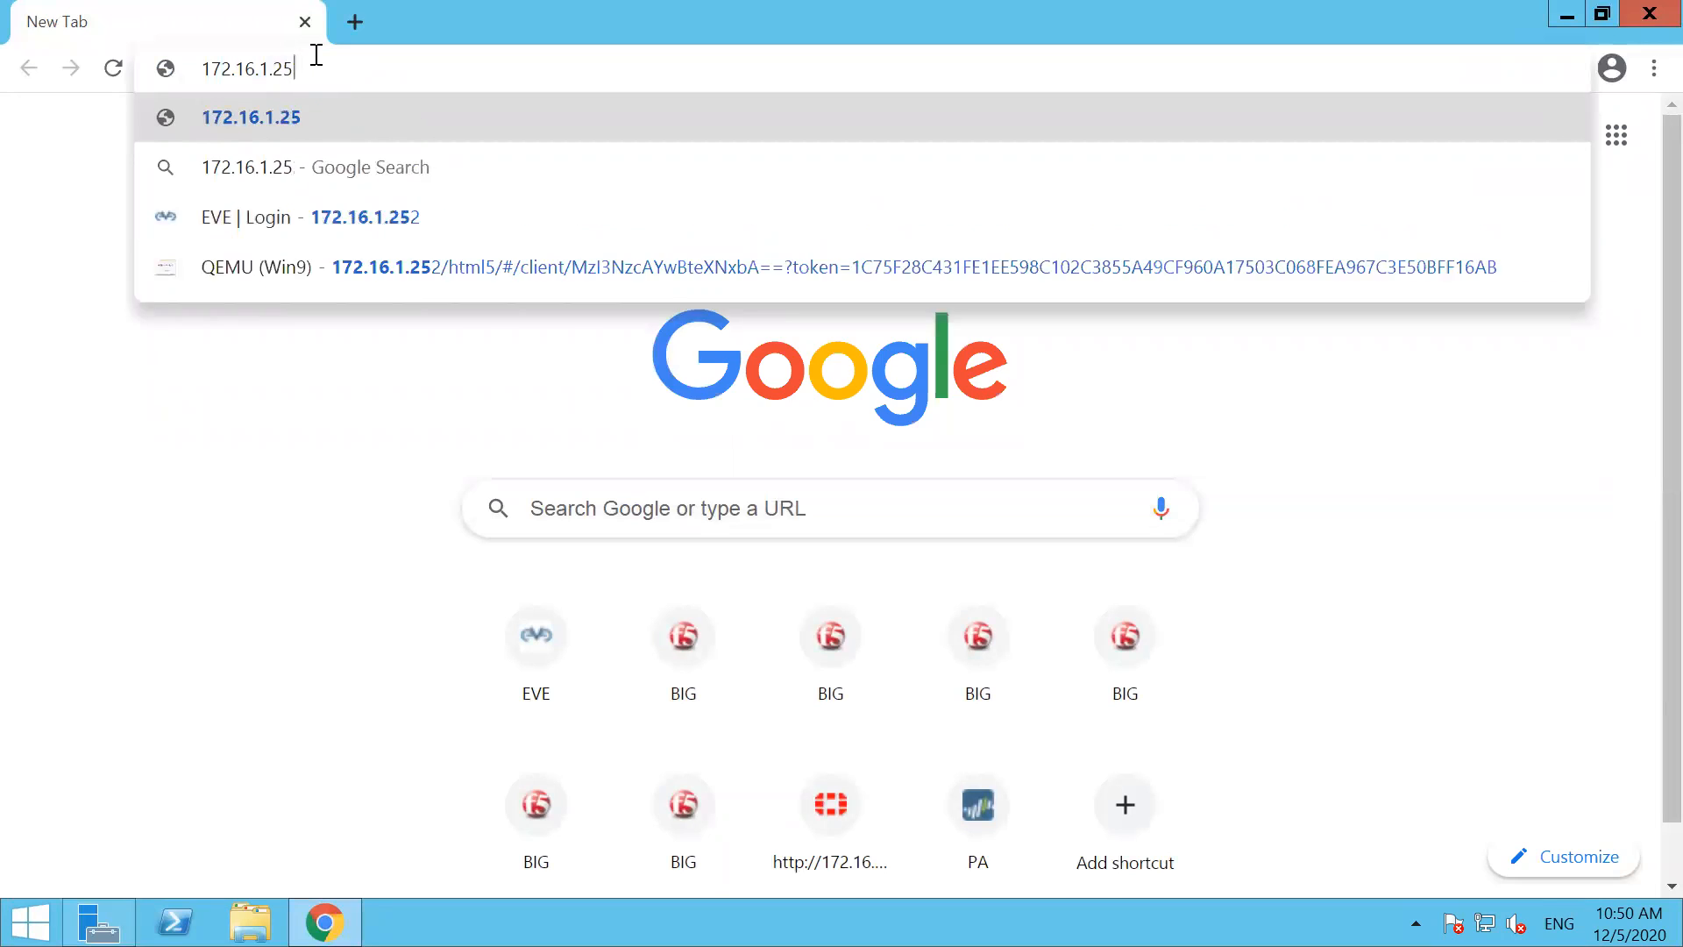
{"action": "type", "text": "8"}
{"action": "key", "text": "BackSpace"}
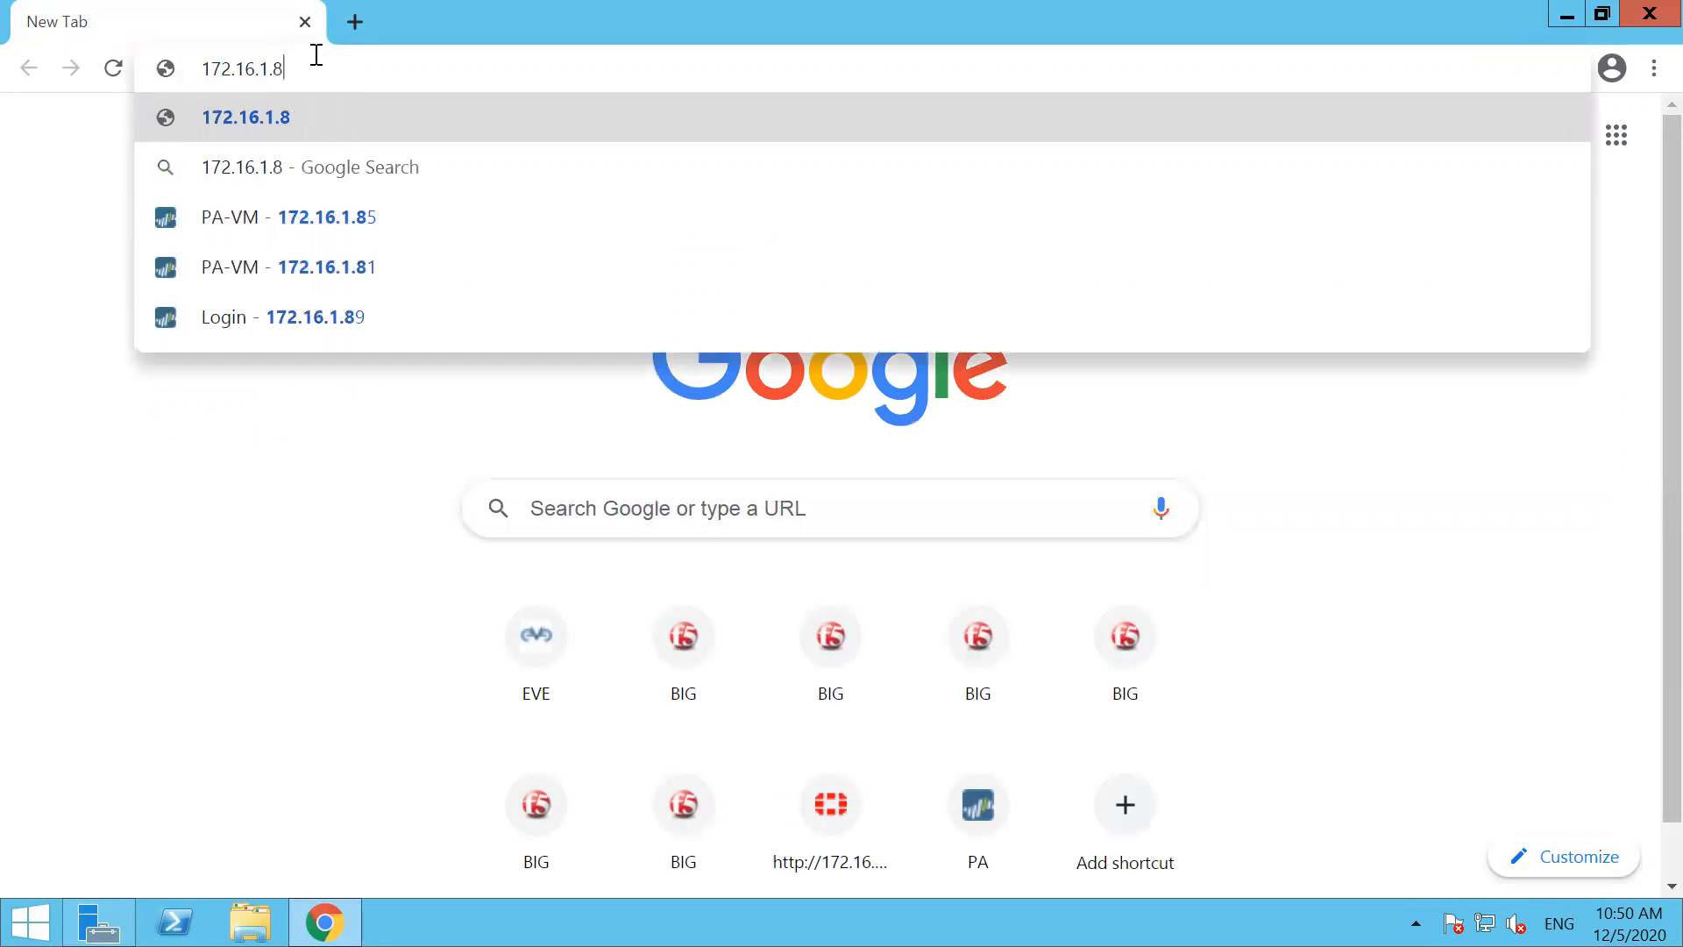
{"action": "type", "text": "5"}
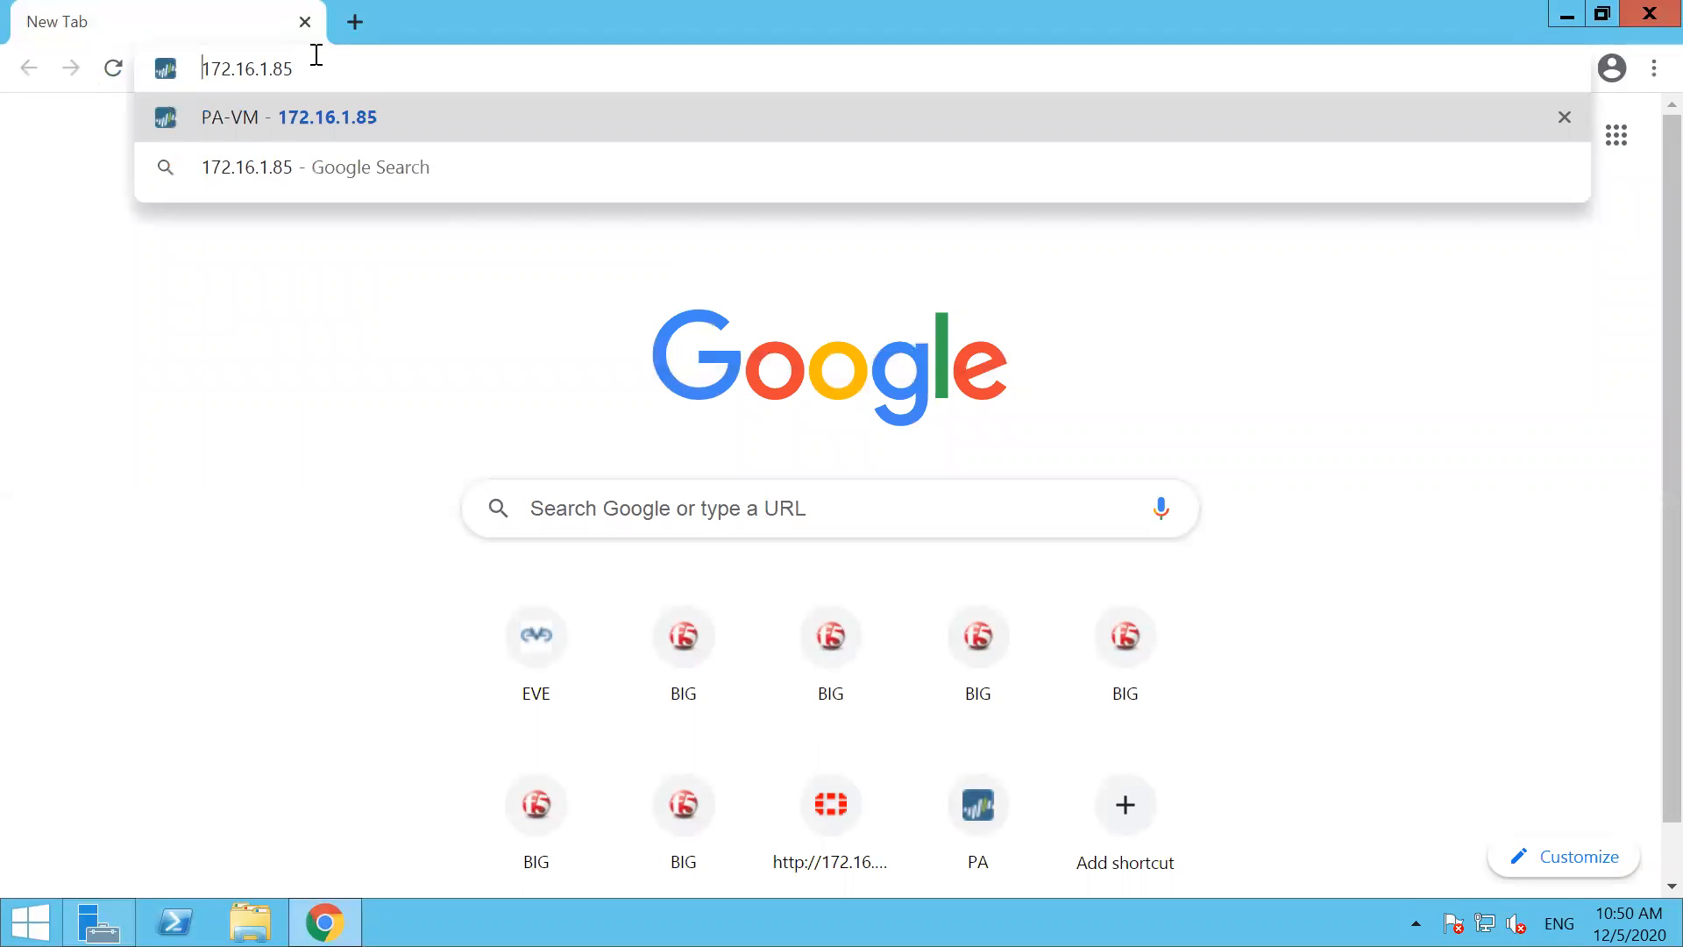
{"action": "type", "text": "https://"}
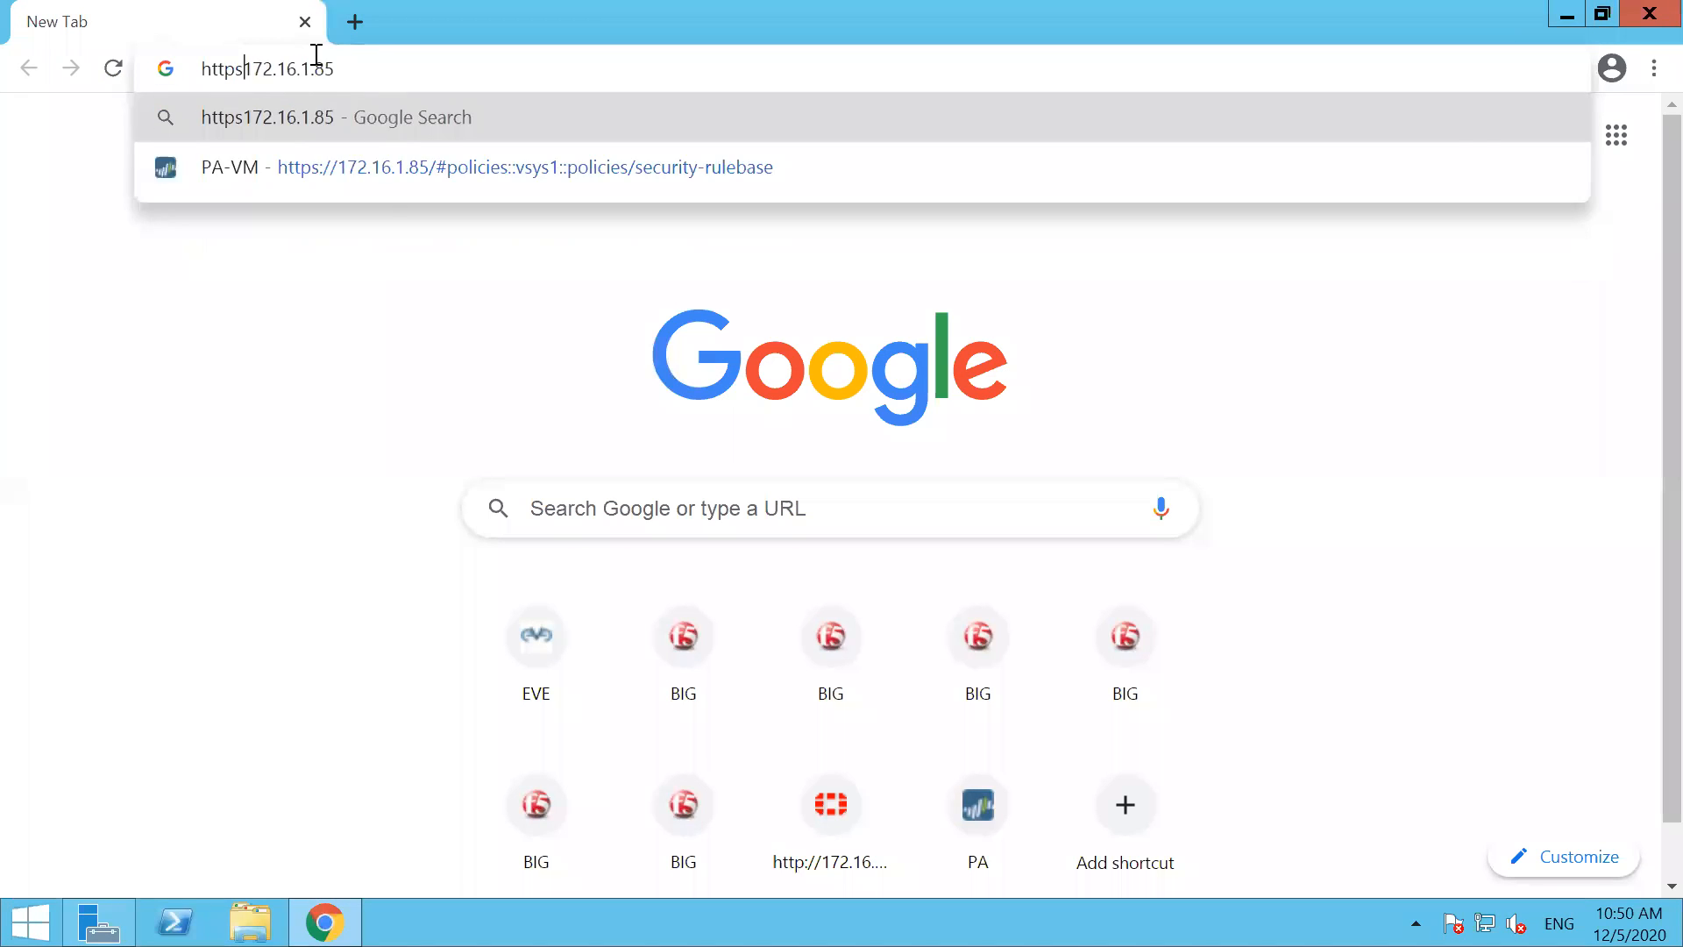
{"action": "key", "text": "Return"}
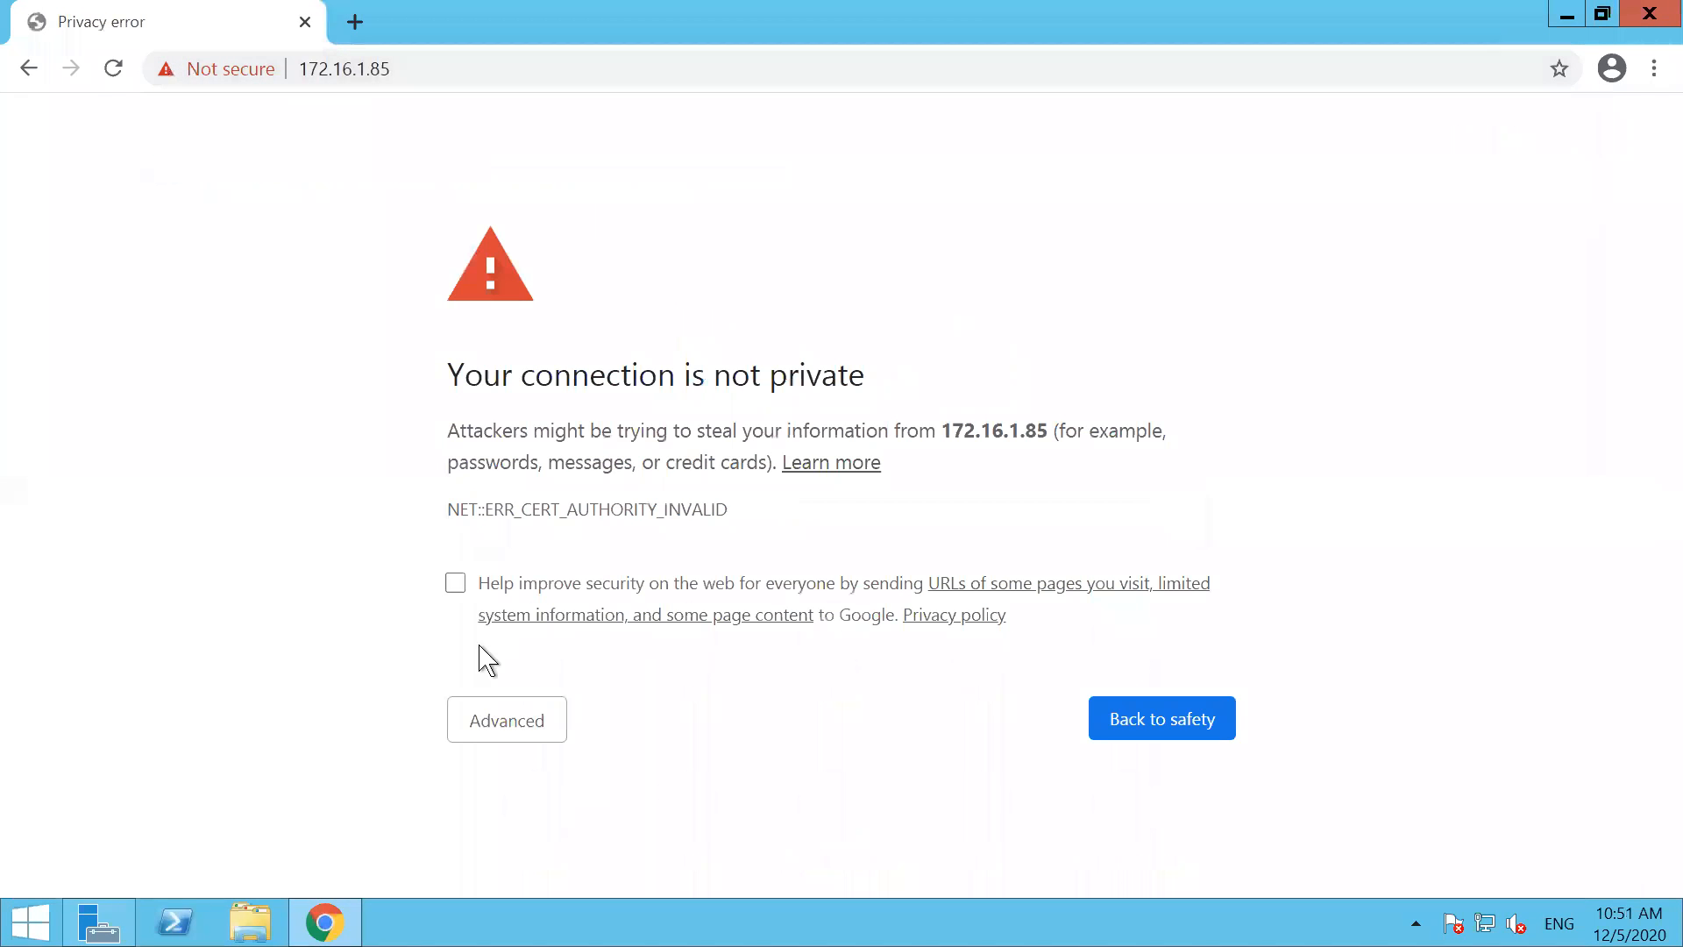
Bypass the certificate privacy warning and proceed to the firewall at 172.16.1.85
{"action": "left_click", "coordinate": [492, 721]}
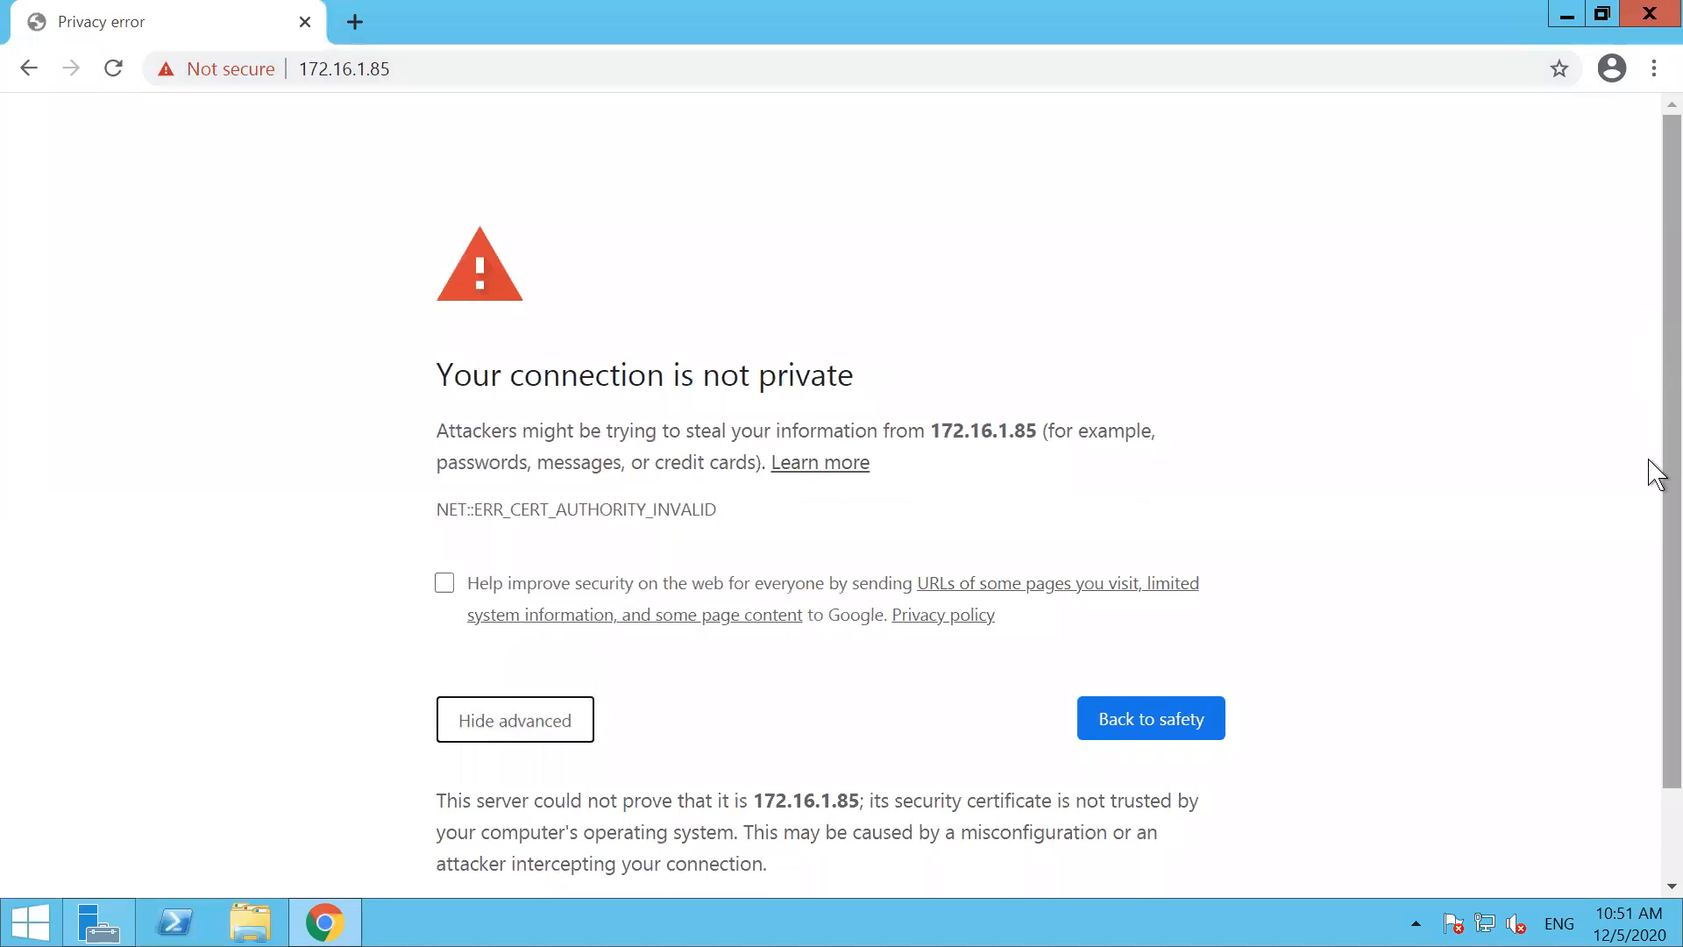
{"action": "scroll", "coordinate": [1654, 469], "scroll_direction": "down", "scroll_amount": 1}
{"action": "left_click", "coordinate": [601, 819]}
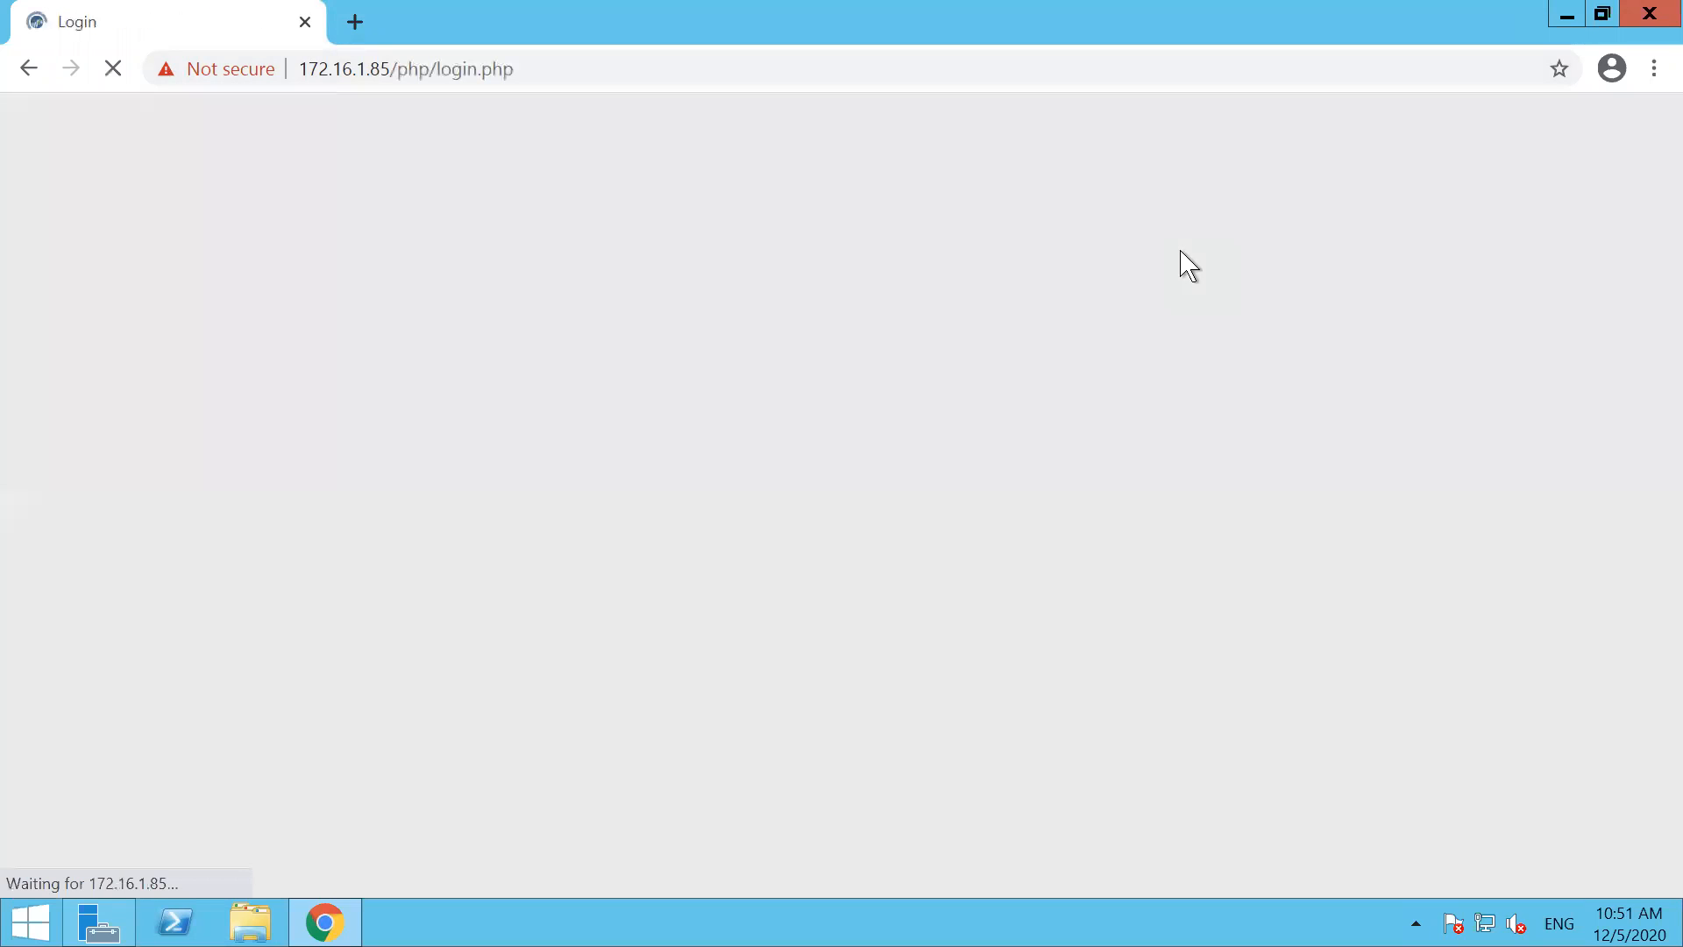
Log in to the Palo Alto firewall as admin with the account password and dismiss the Welcome dialog
{"action": "type", "text": "admin"}
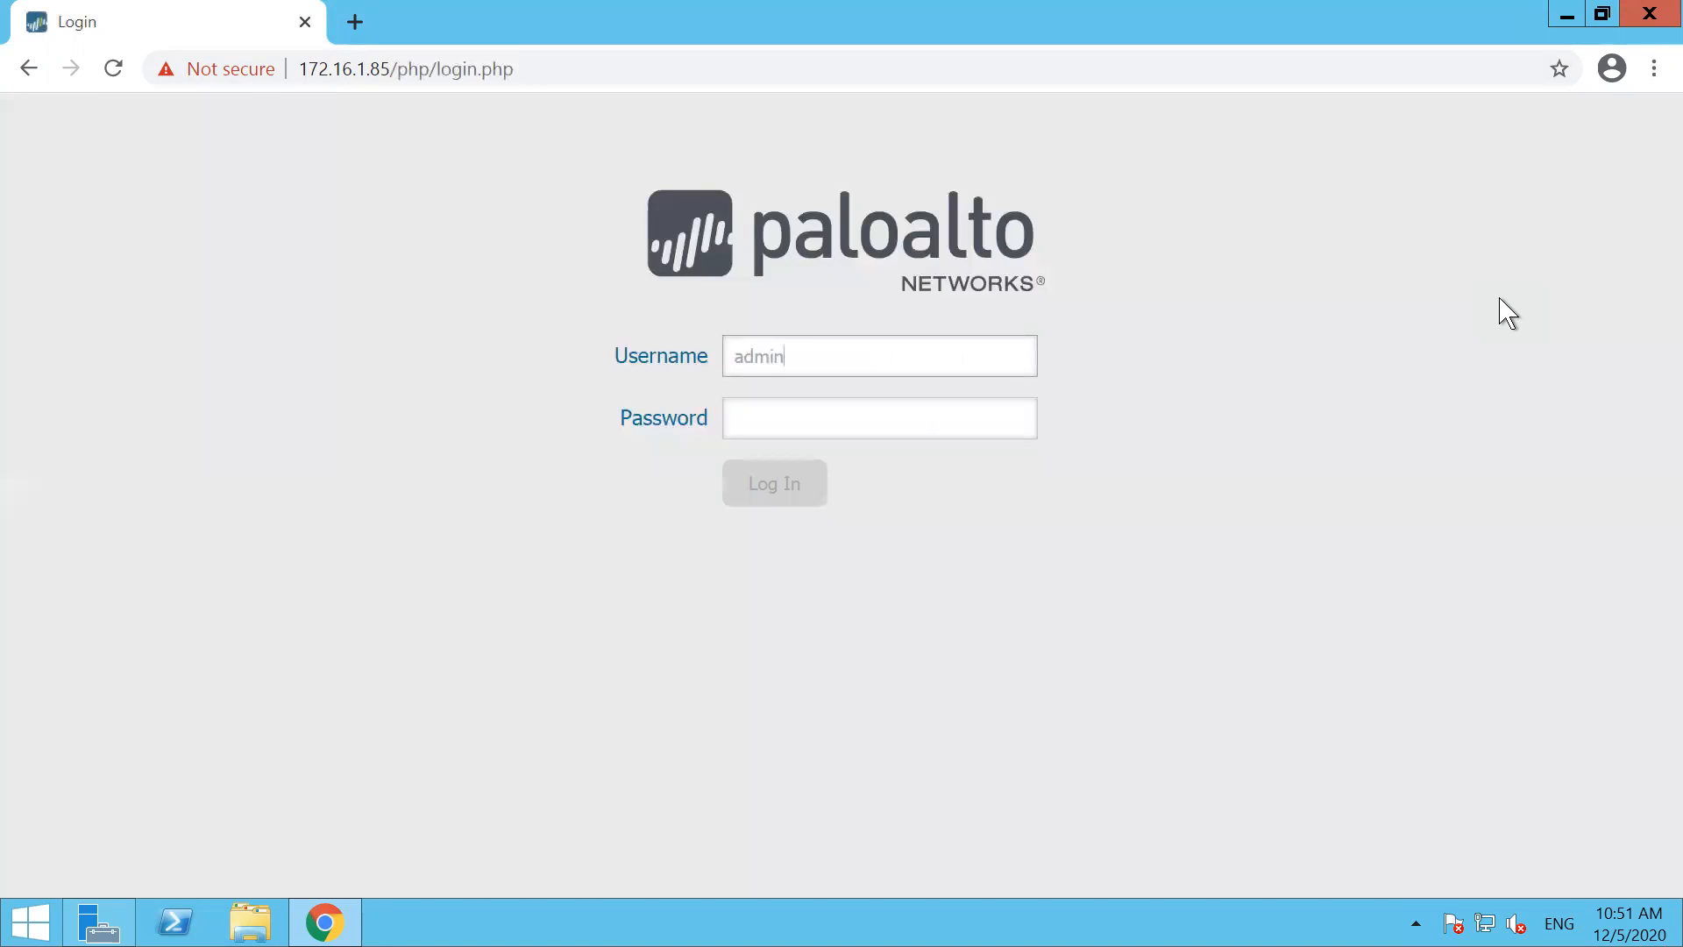
{"action": "key", "text": "Tab"}
{"action": "type", "text": "admin"}
{"action": "key", "text": "Return"}
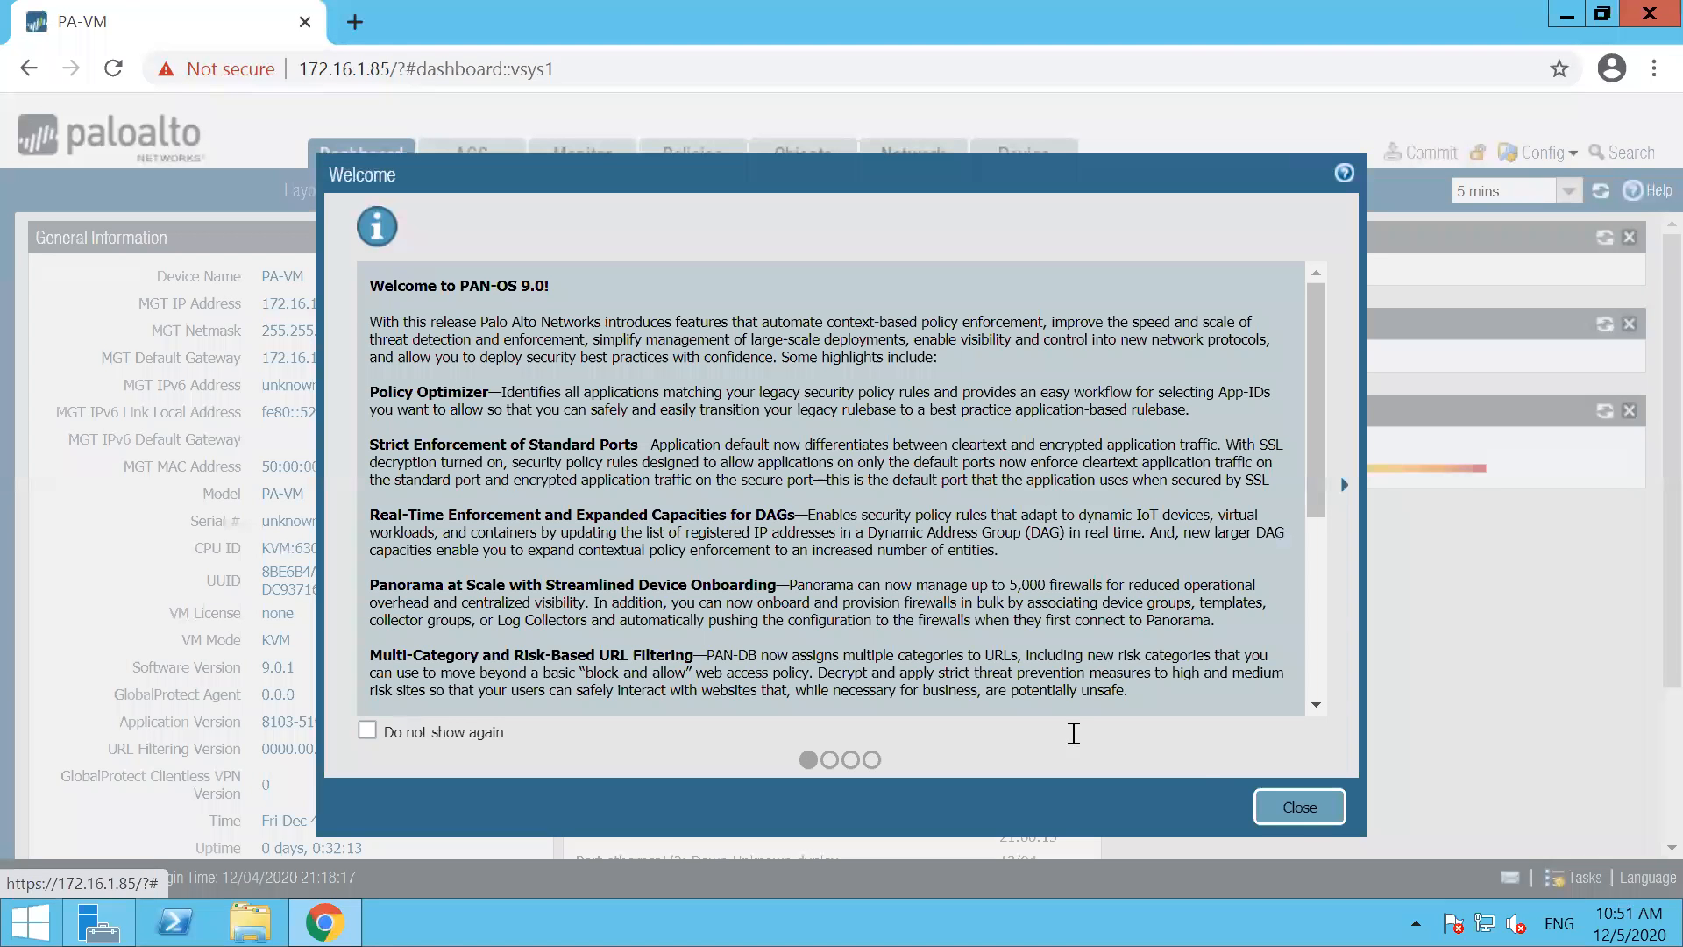
{"action": "left_click", "coordinate": [1299, 807]}
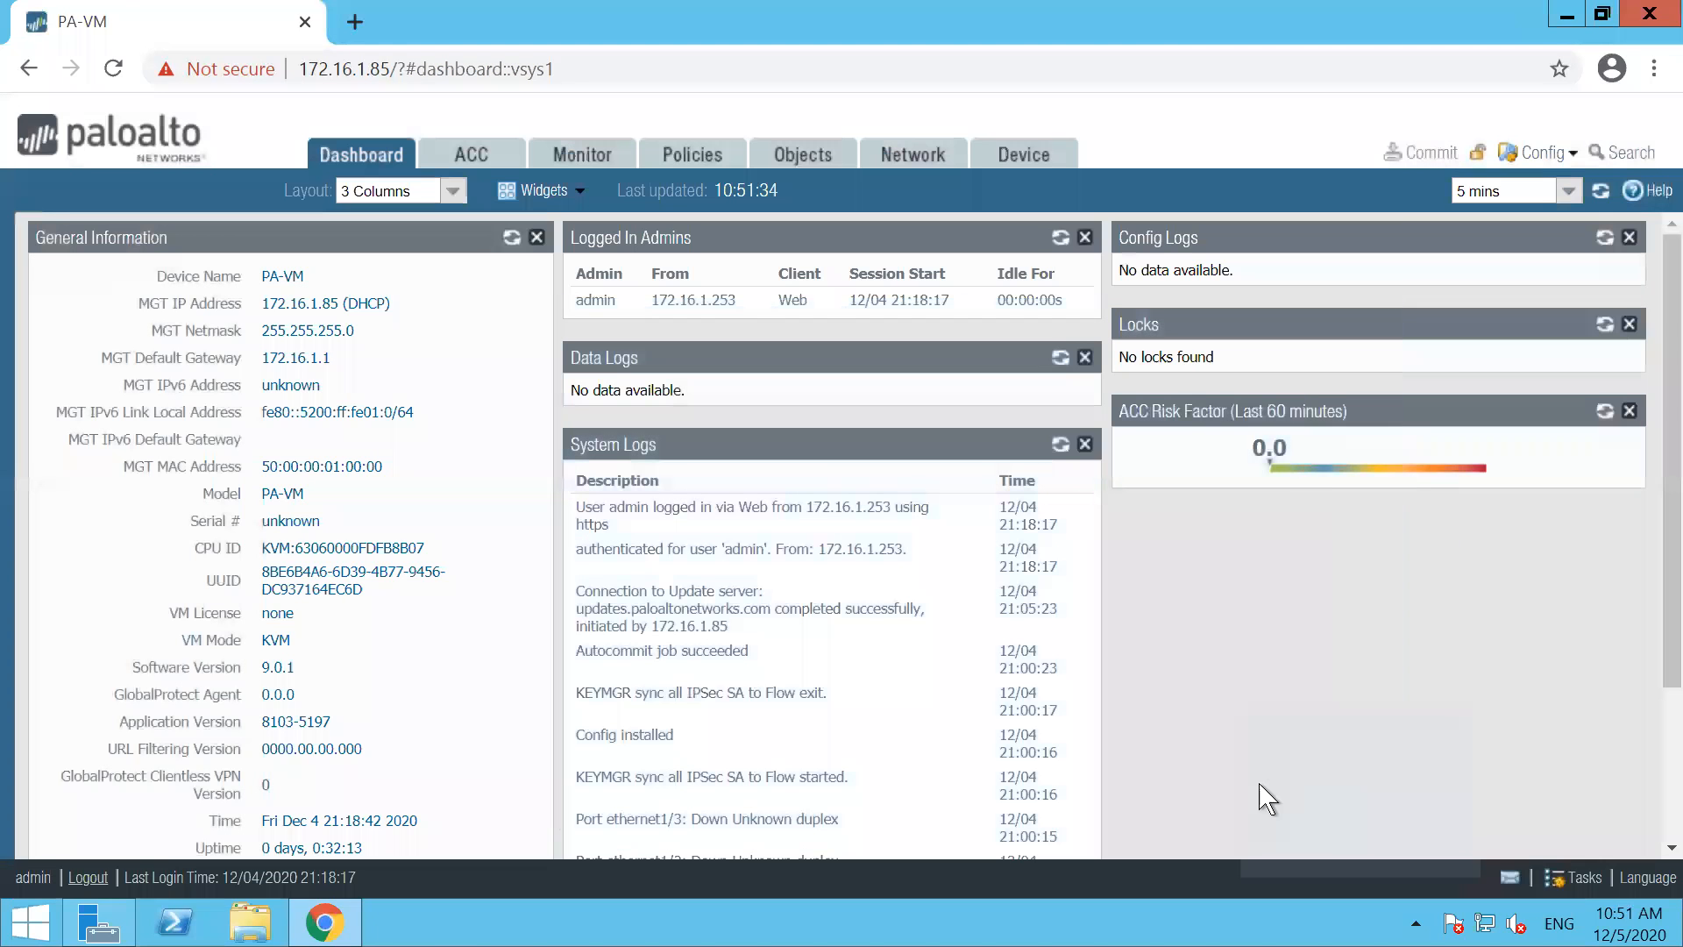
Set the hostname to FW-A in the device's General Settings and save the change
{"action": "left_click", "coordinate": [1023, 159]}
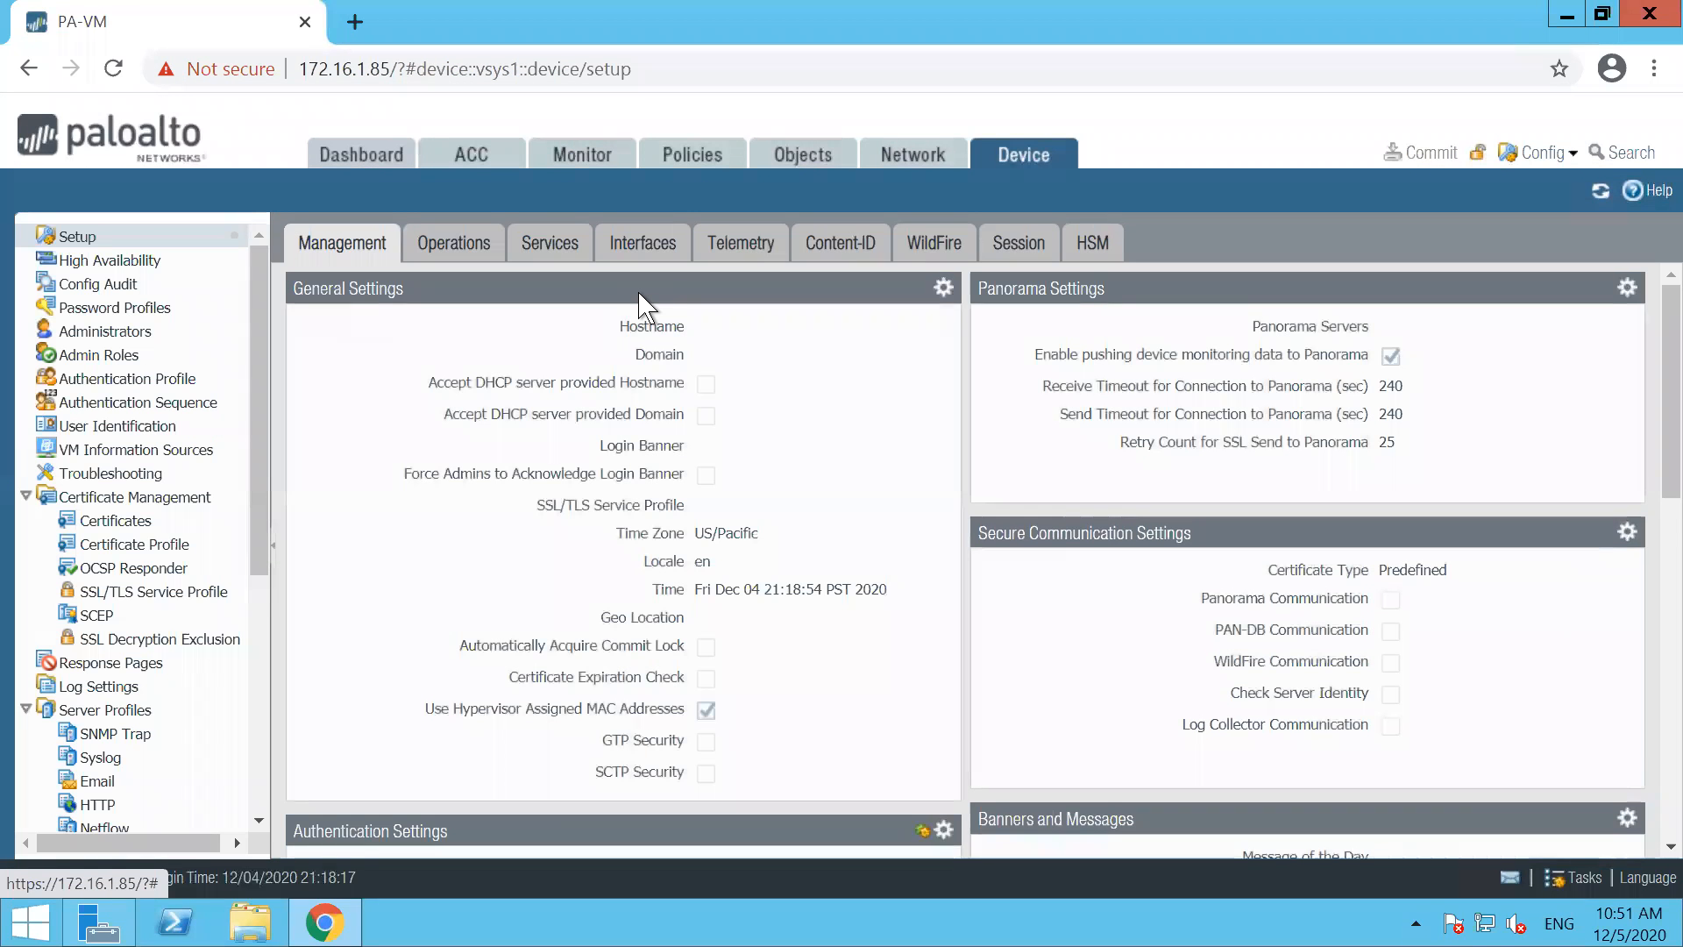
{"action": "left_click", "coordinate": [938, 293]}
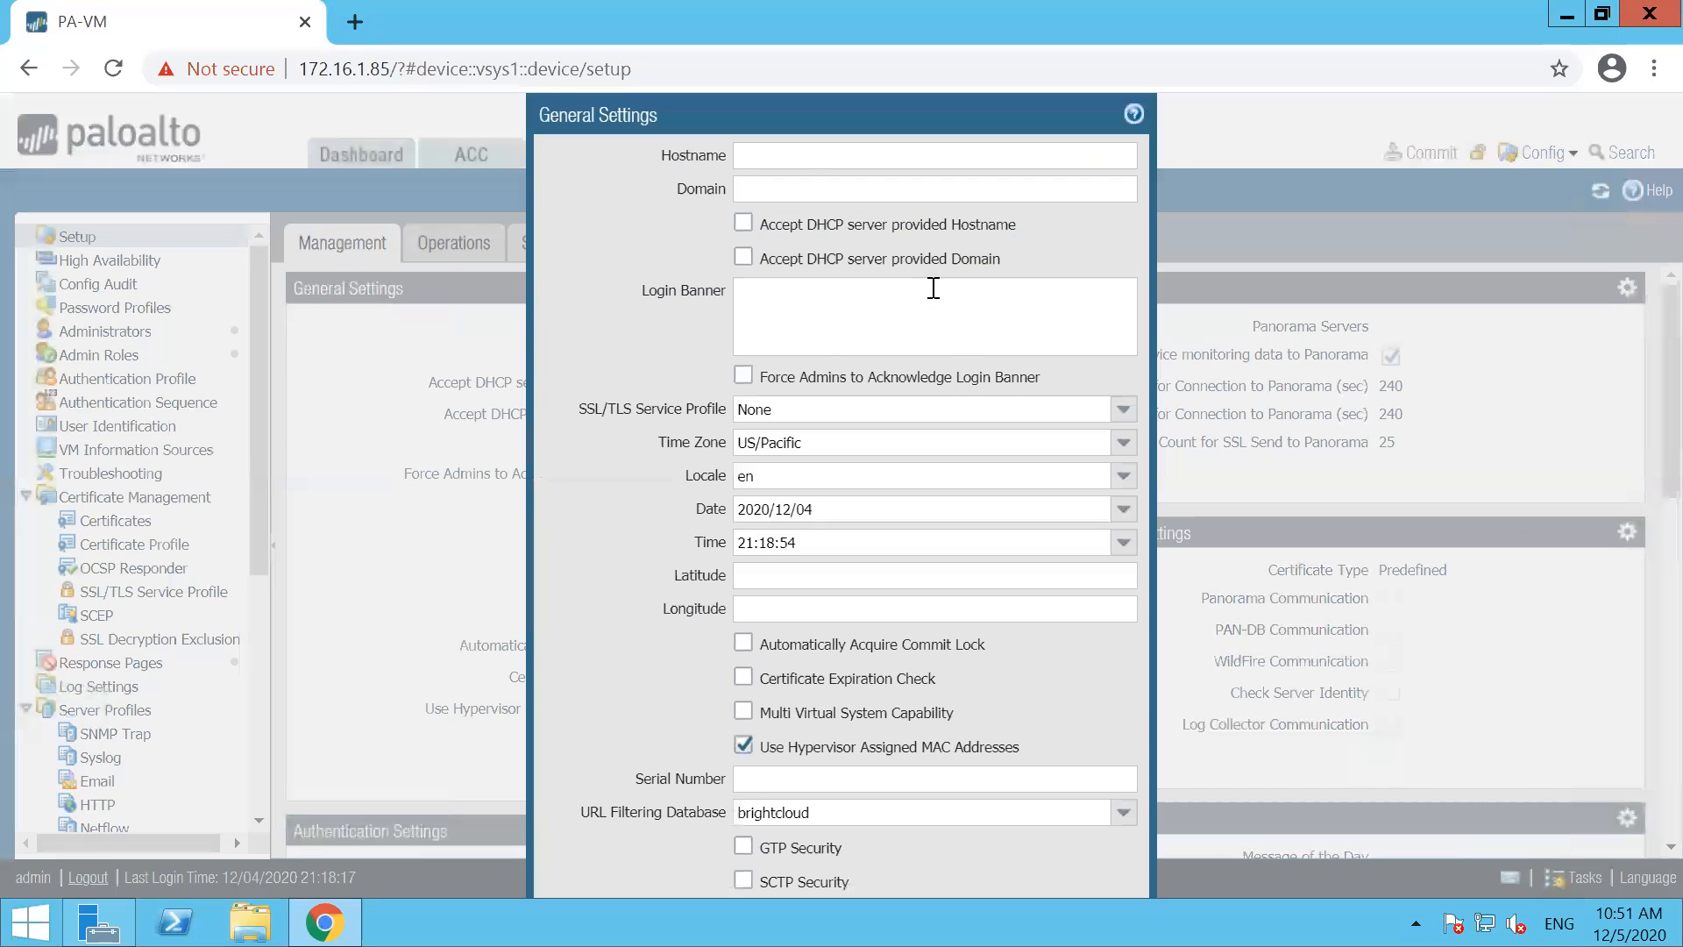
{"action": "left_click", "coordinate": [809, 165]}
{"action": "type", "text": "FW-A"}
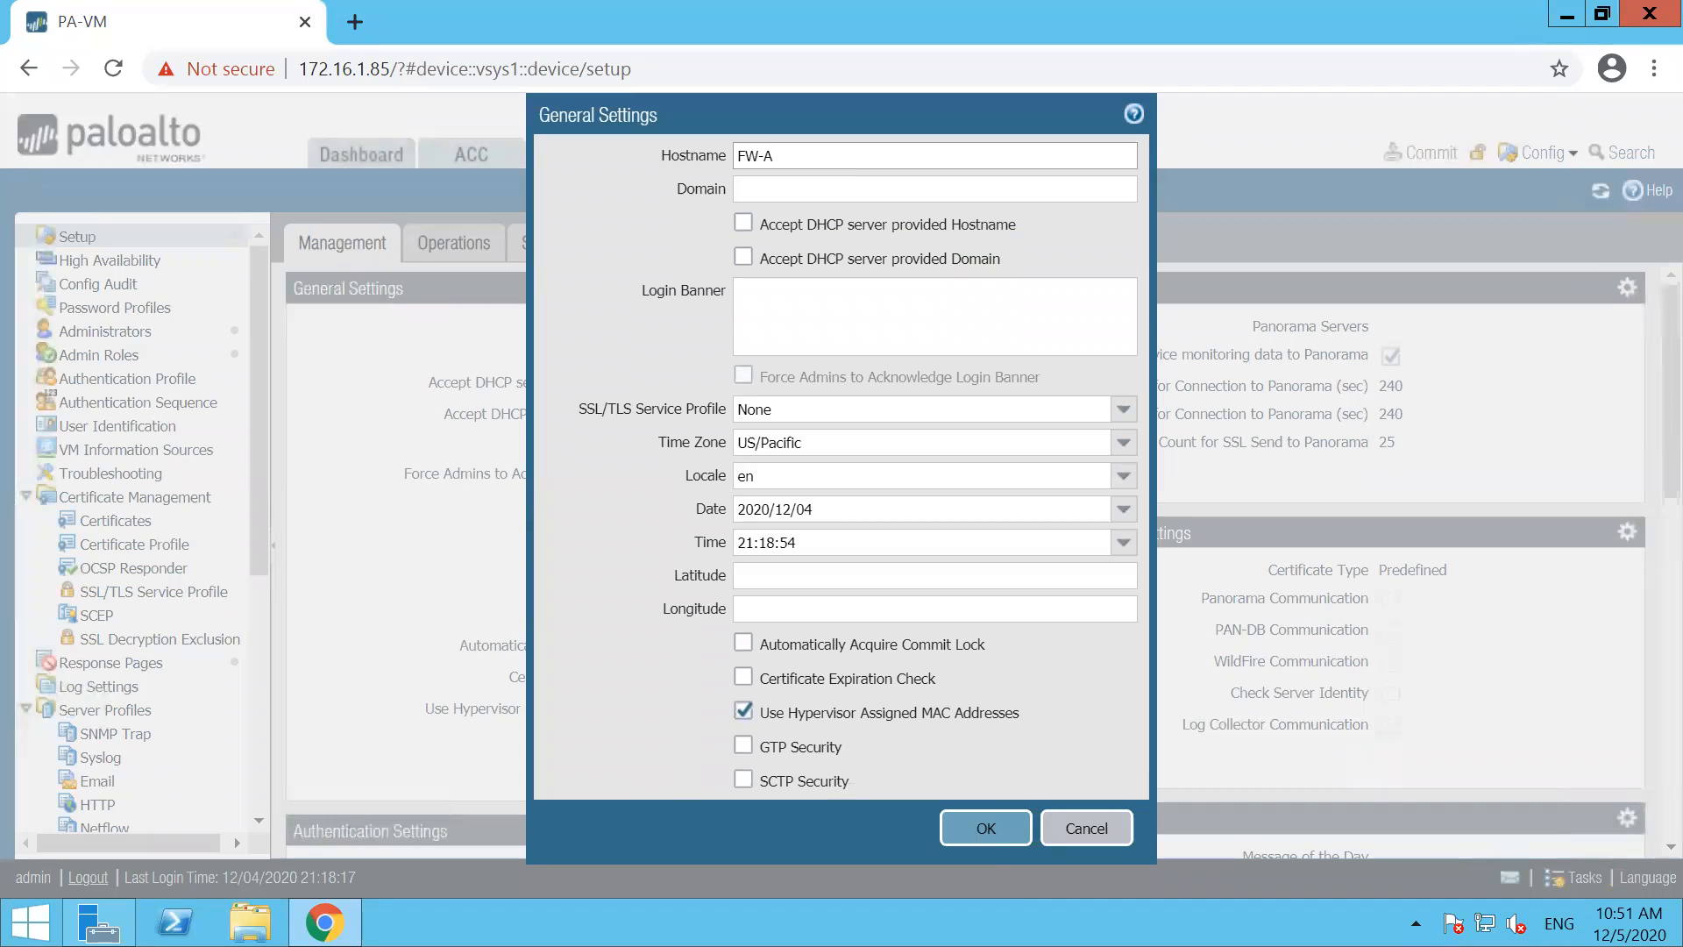
{"action": "left_click", "coordinate": [985, 829]}
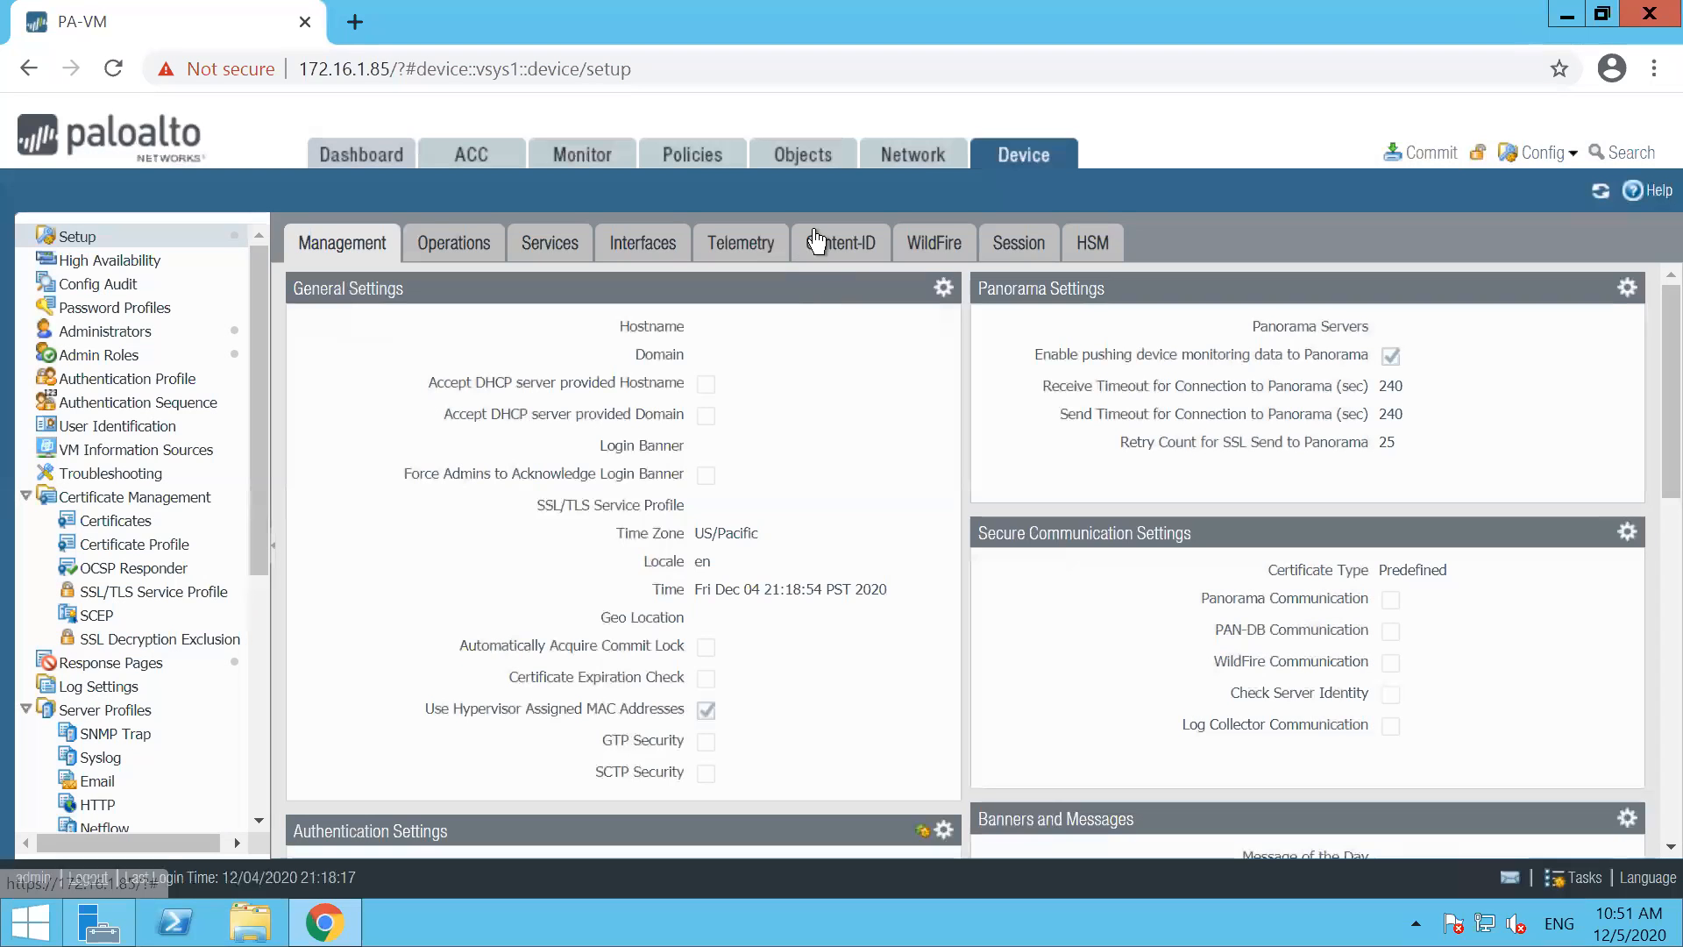
Bring up the firewall's Ethernet interfaces list and check the status of all tasks in the Task Manager
{"action": "left_click", "coordinate": [913, 156]}
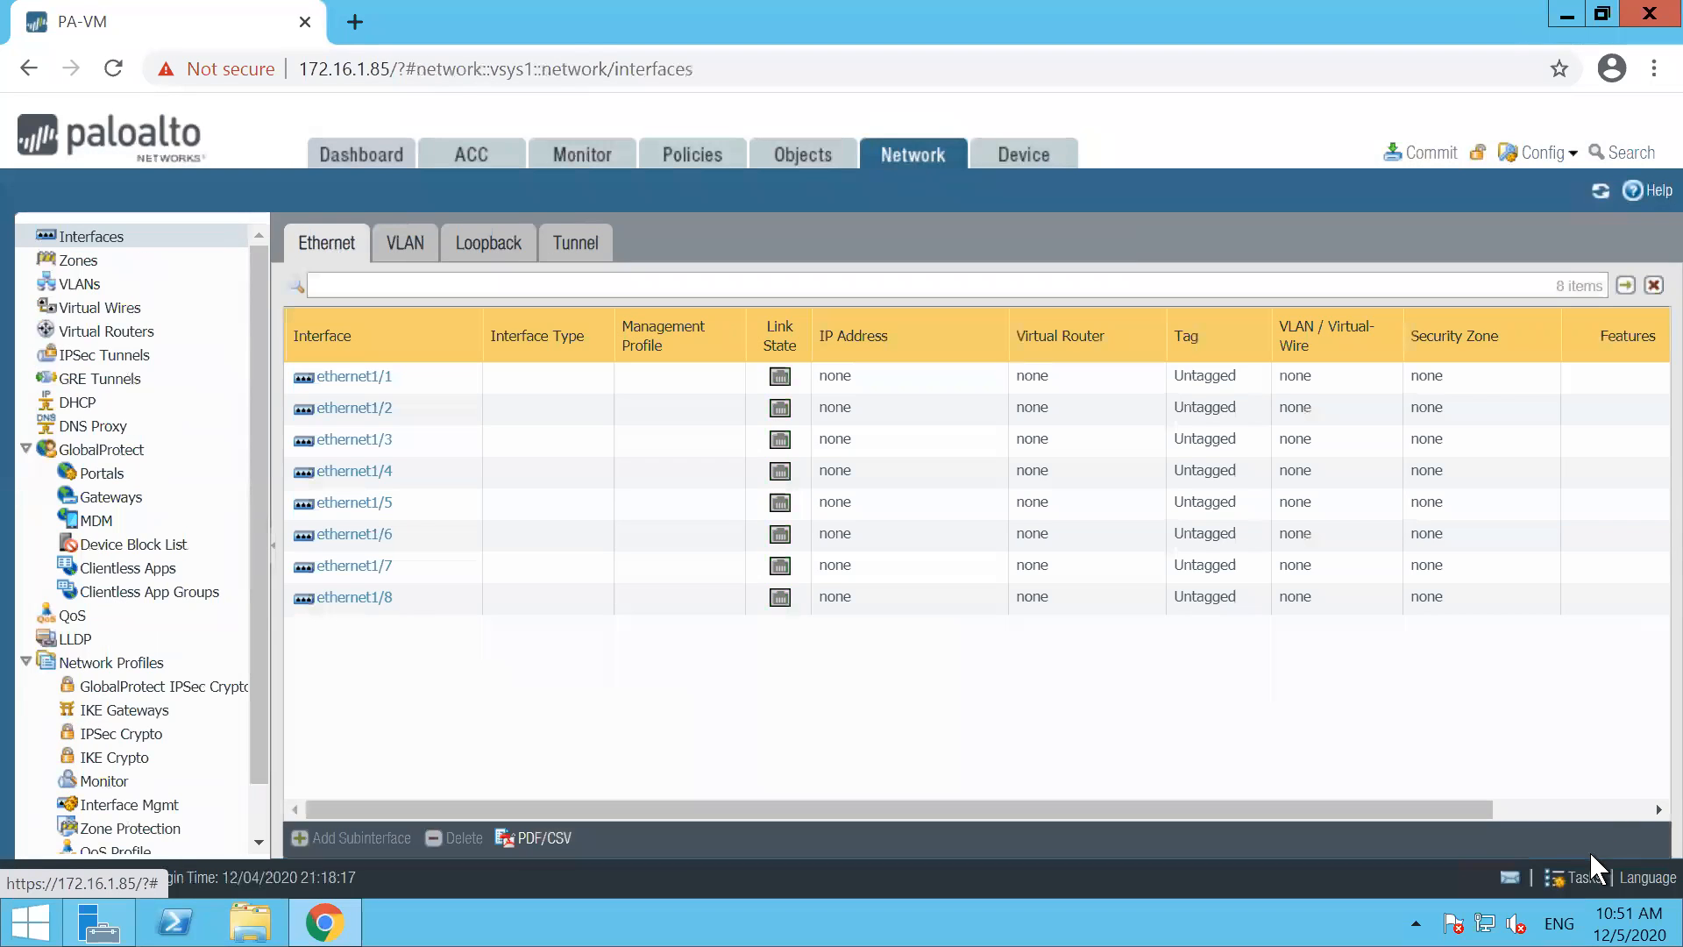
{"action": "left_click", "coordinate": [1586, 879]}
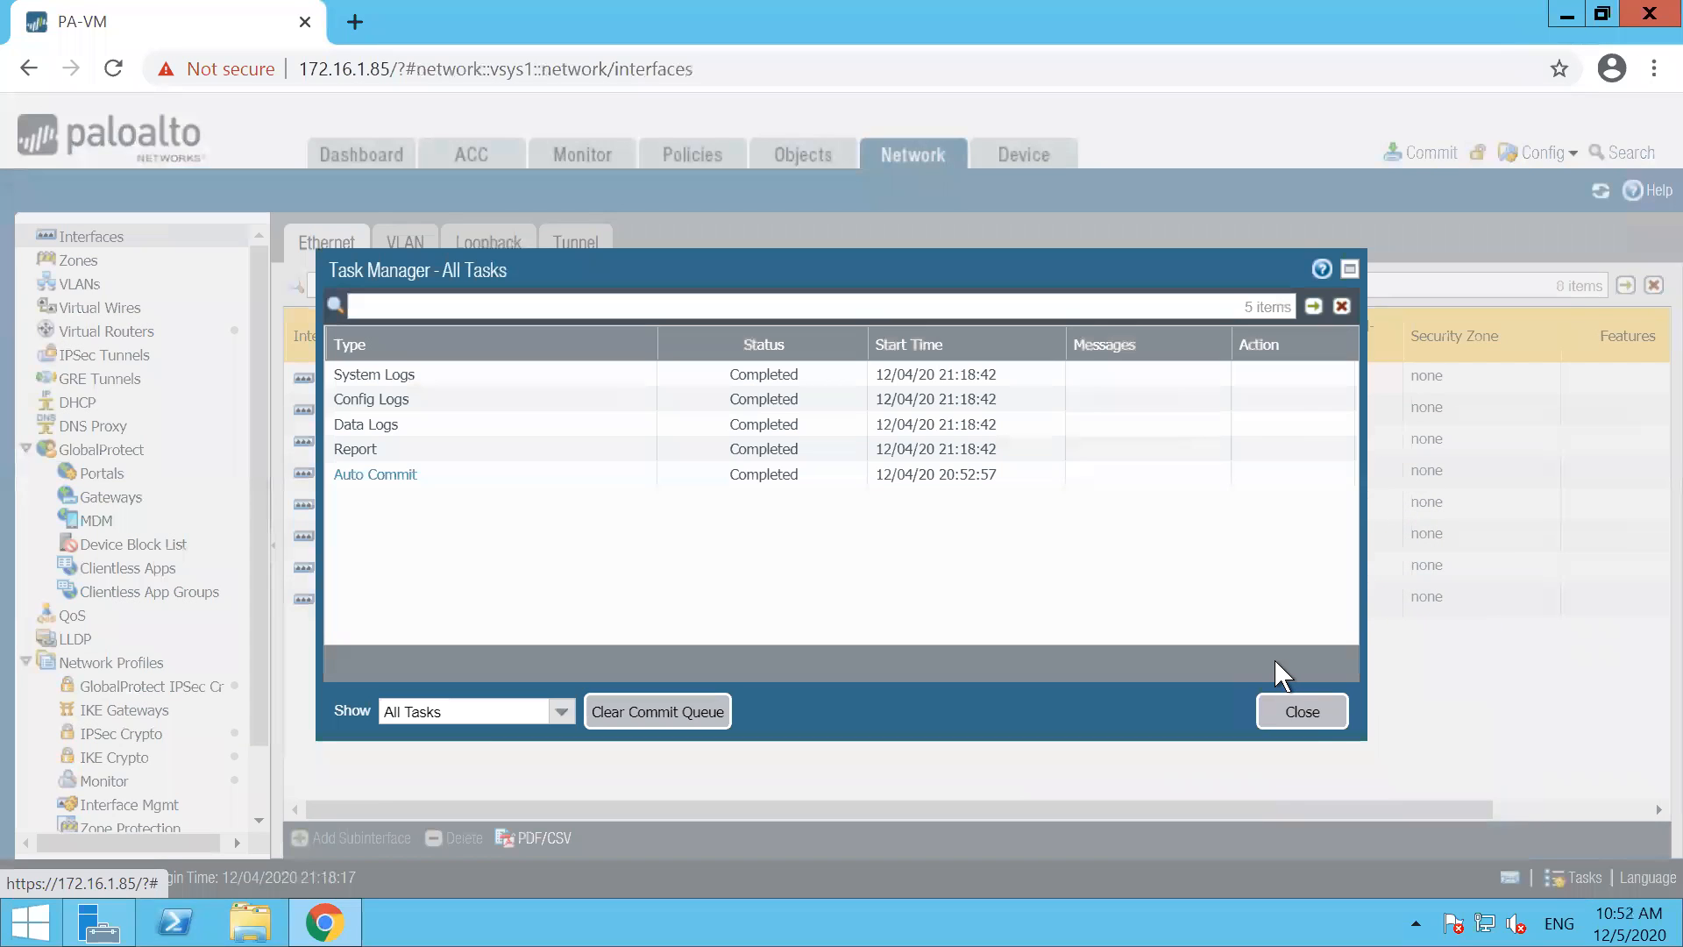
{"action": "left_click", "coordinate": [1302, 712]}
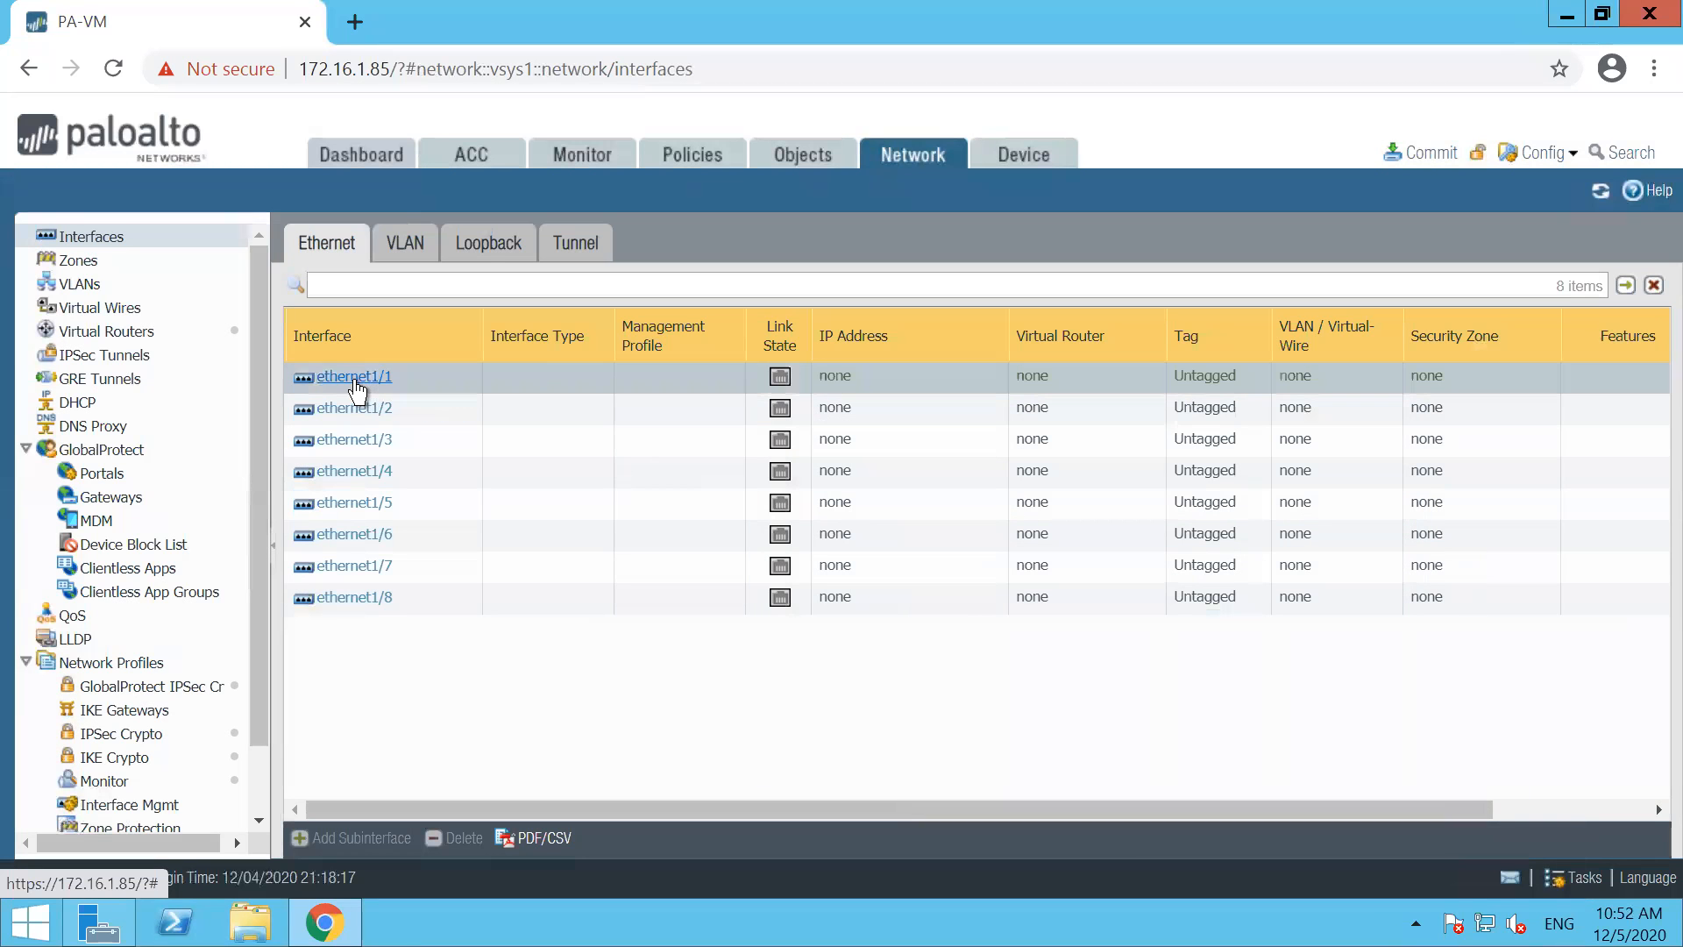
Set the interface type of ethernet1/1 to Layer3 and assign it to the default virtual router
{"action": "left_click", "coordinate": [793, 374]}
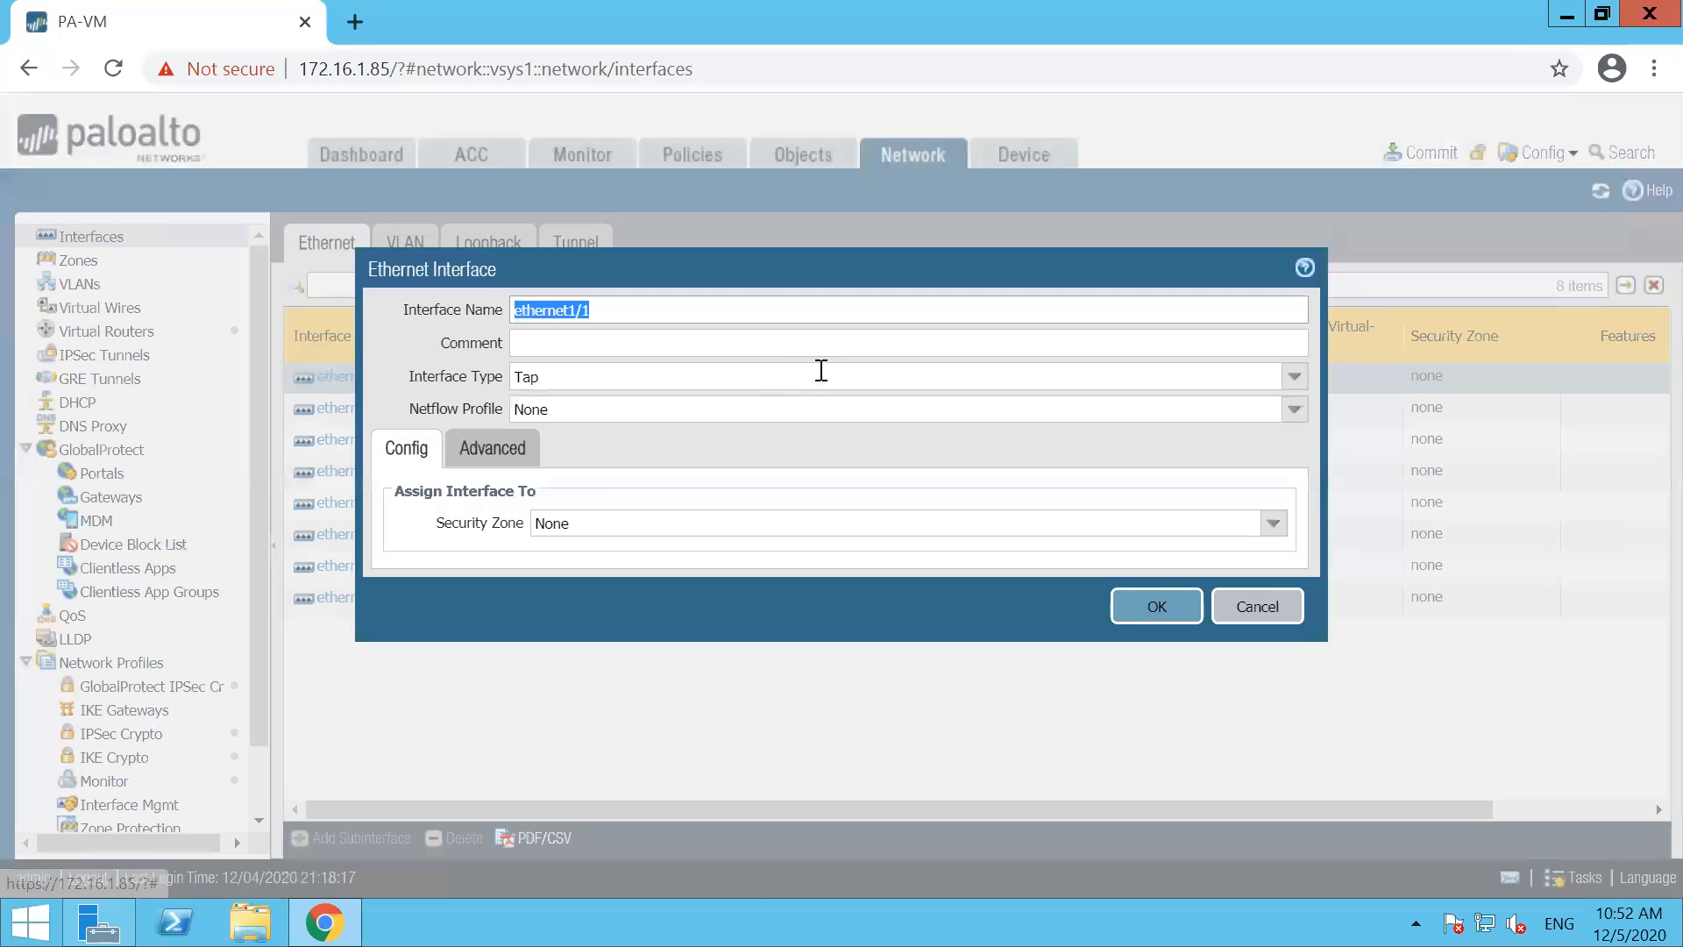
{"action": "left_click", "coordinate": [1294, 377]}
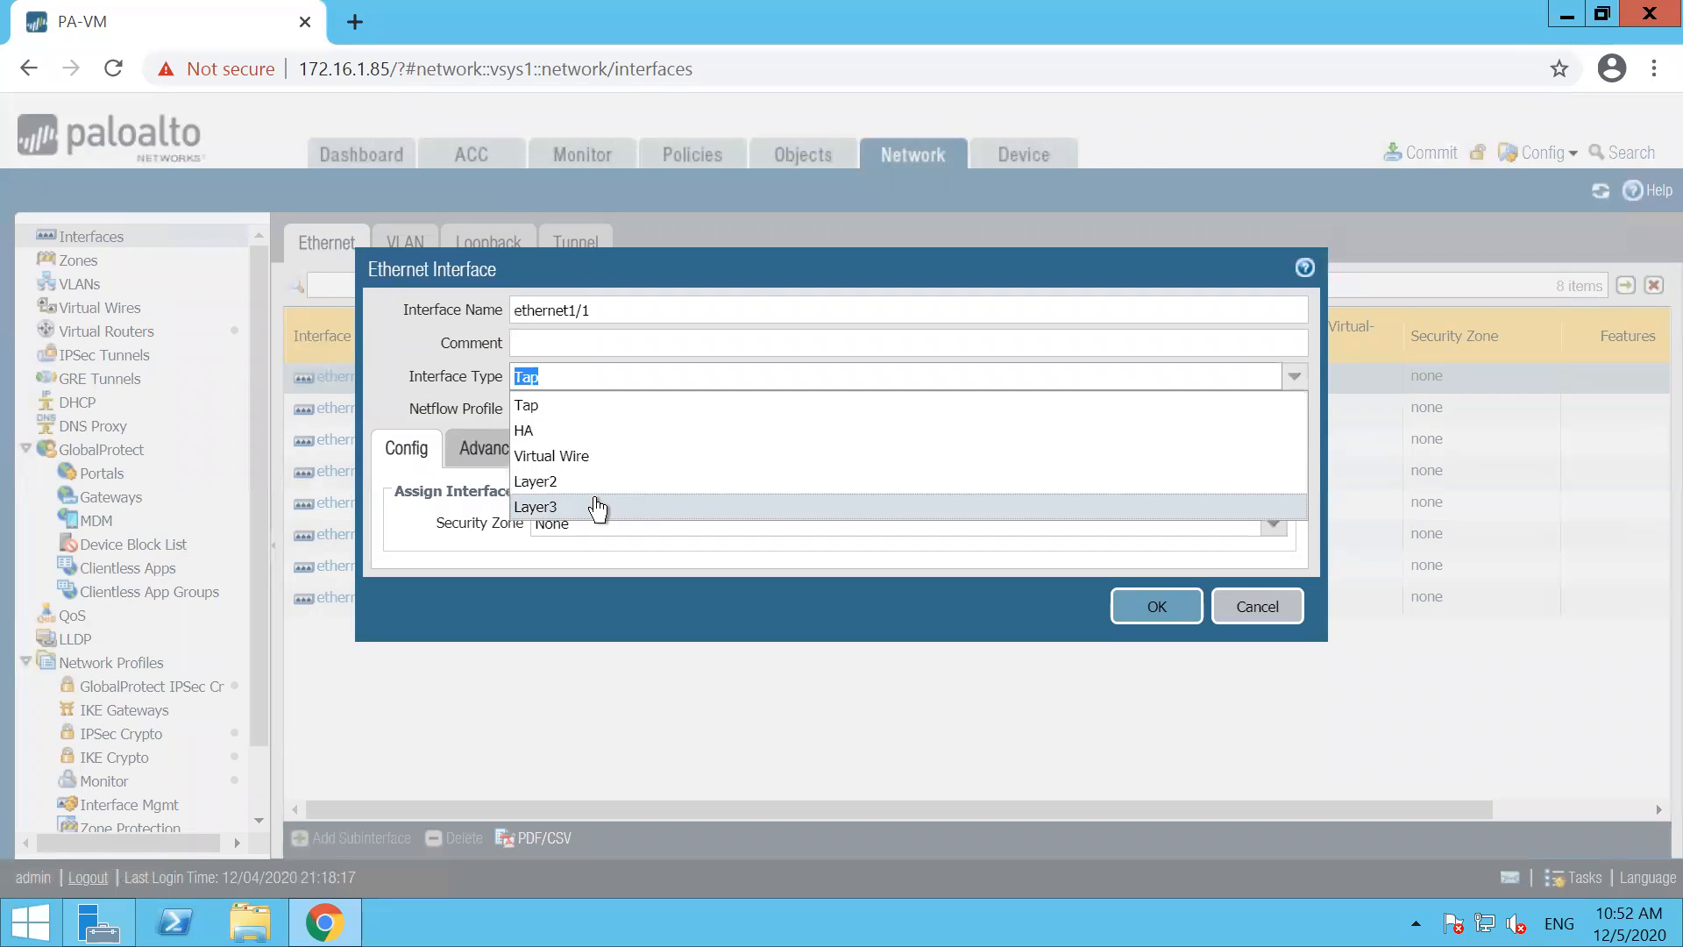
{"action": "left_click", "coordinate": [594, 503]}
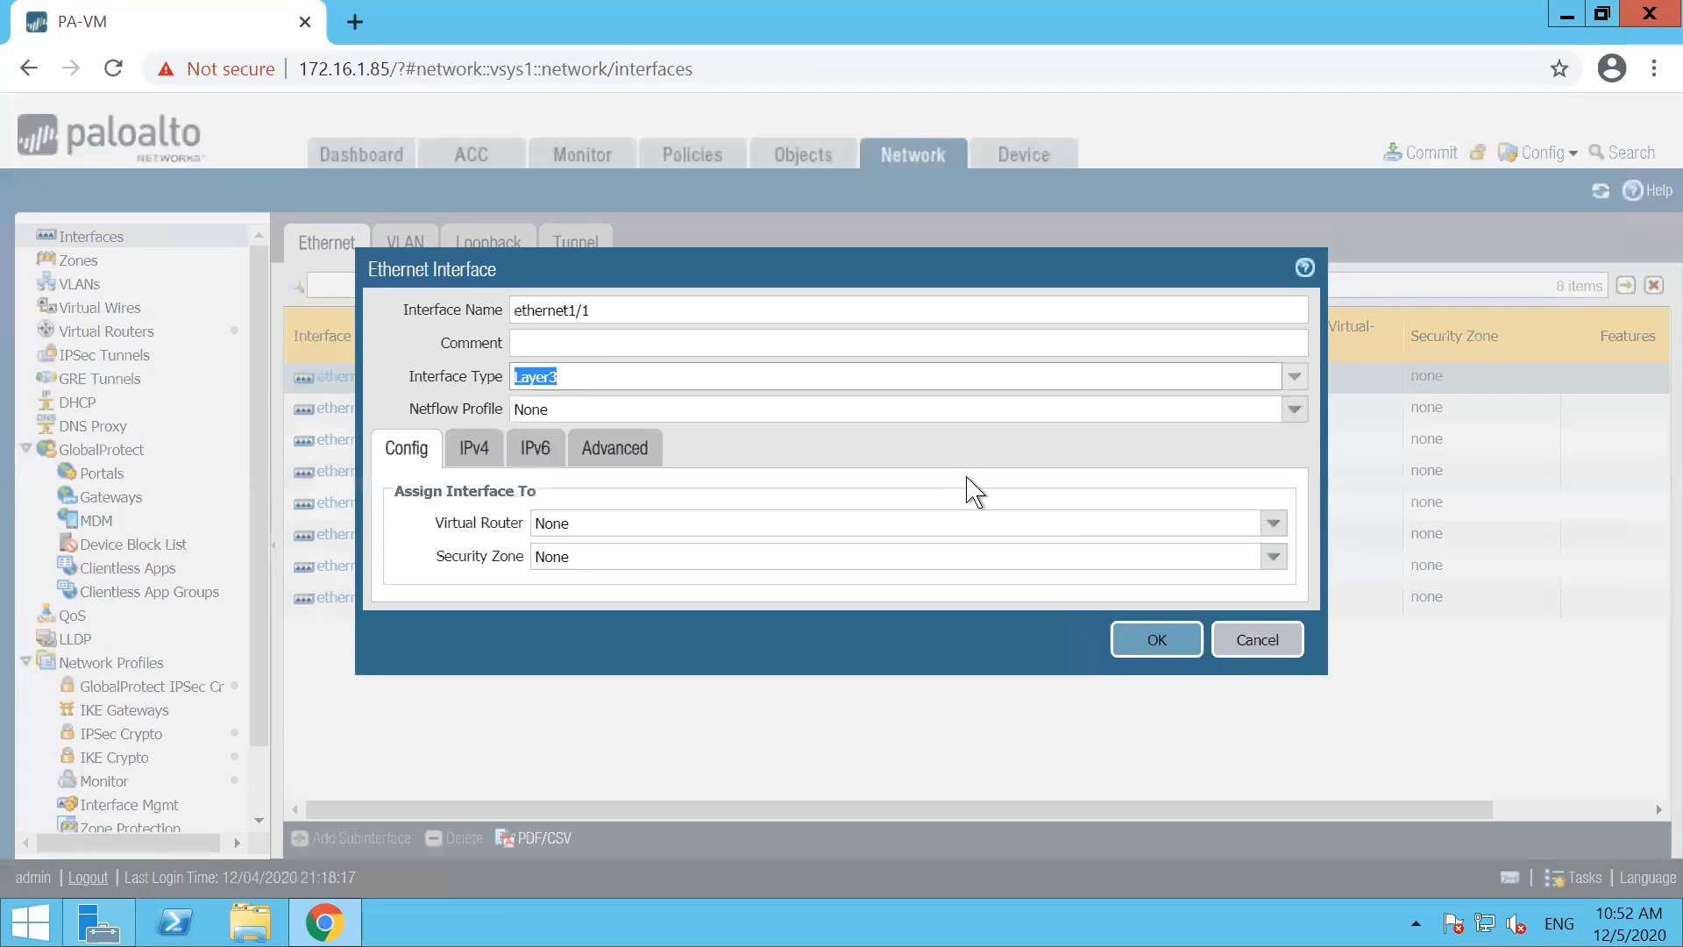
{"action": "left_click", "coordinate": [1273, 523]}
{"action": "left_click", "coordinate": [561, 576]}
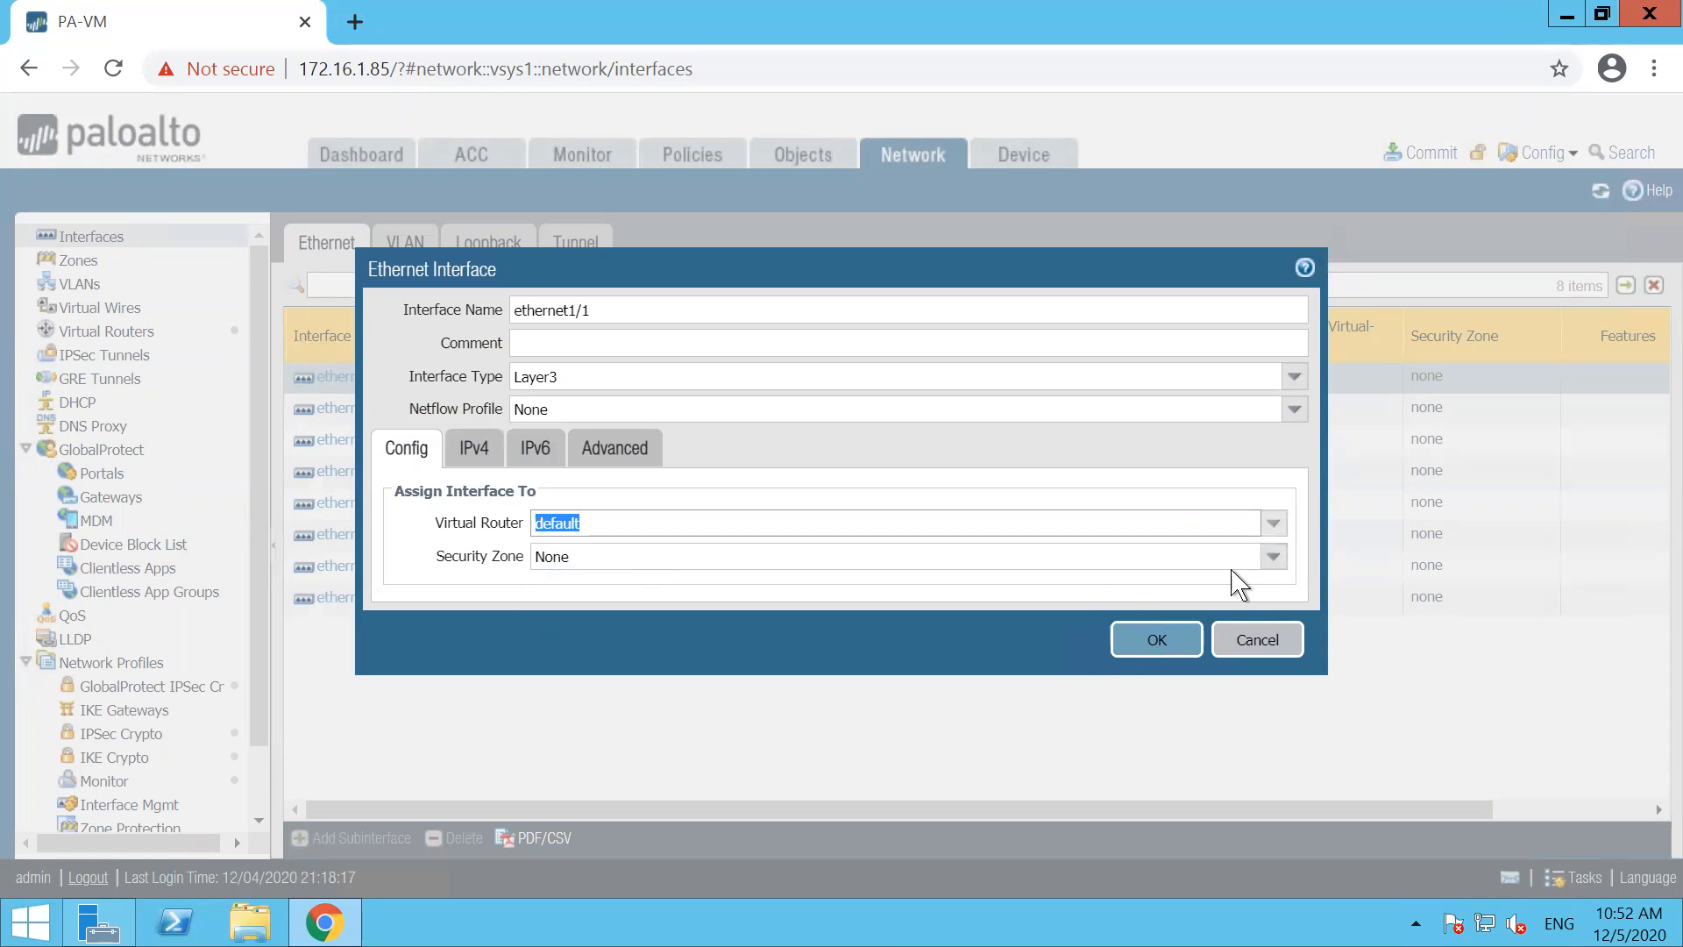
Create a new security zone named UNTRUST-ZONE and assign it to ethernet1/1
{"action": "left_click", "coordinate": [1273, 557]}
{"action": "left_click", "coordinate": [680, 618]}
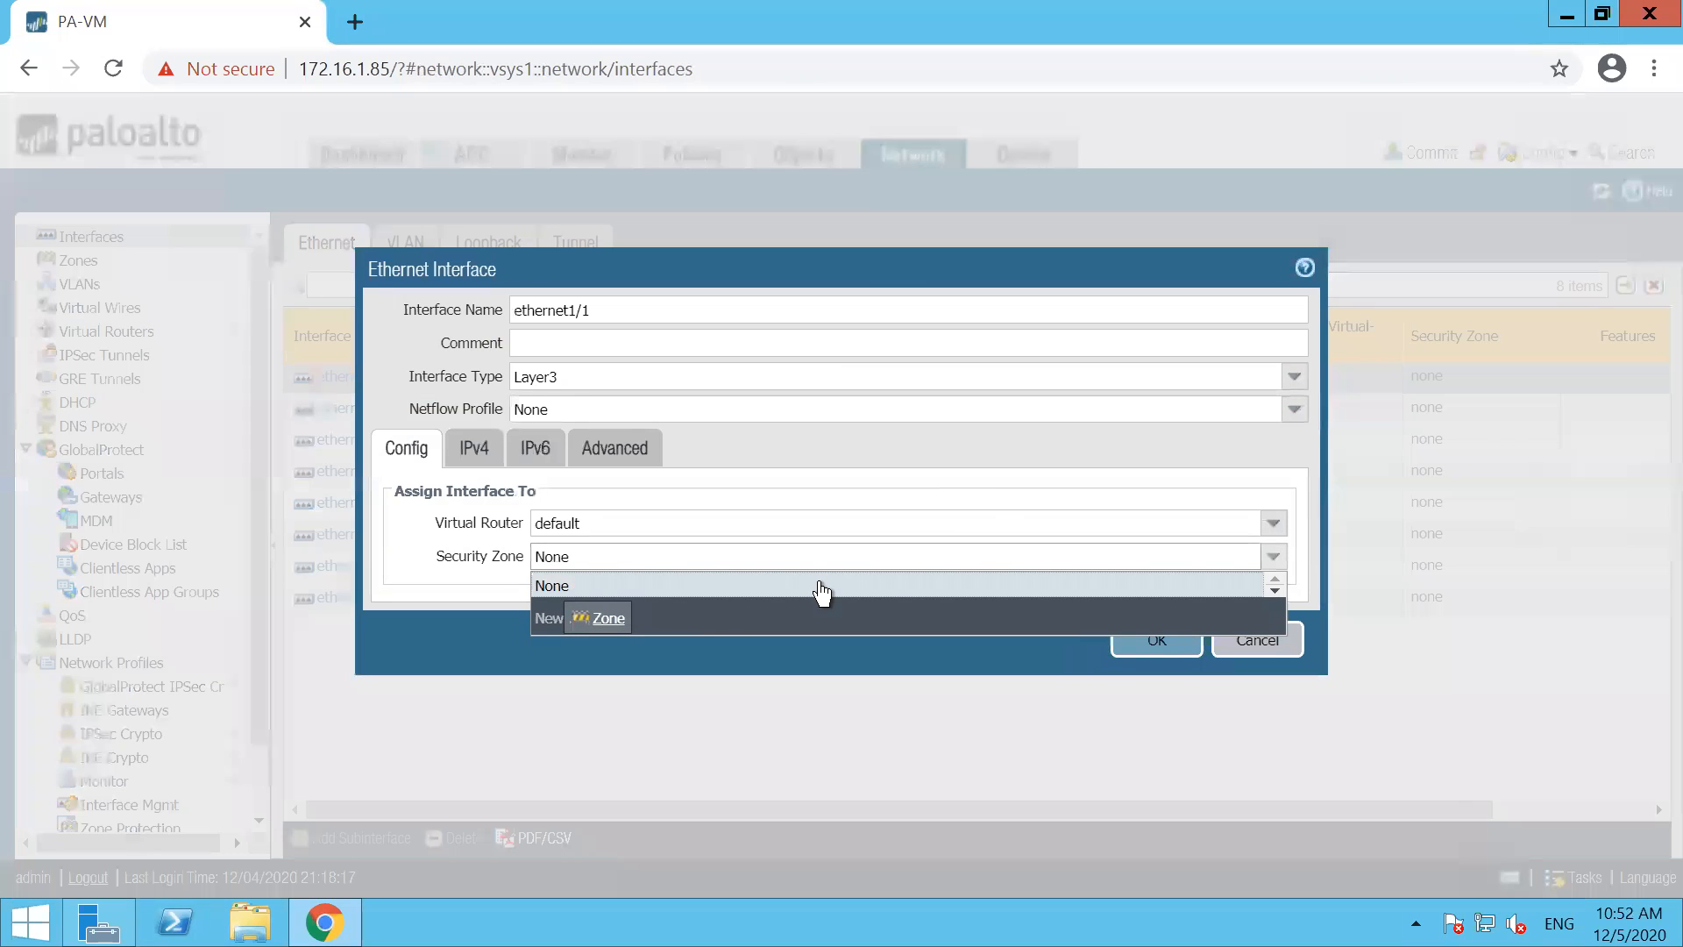
{"action": "type", "text": "UNT"}
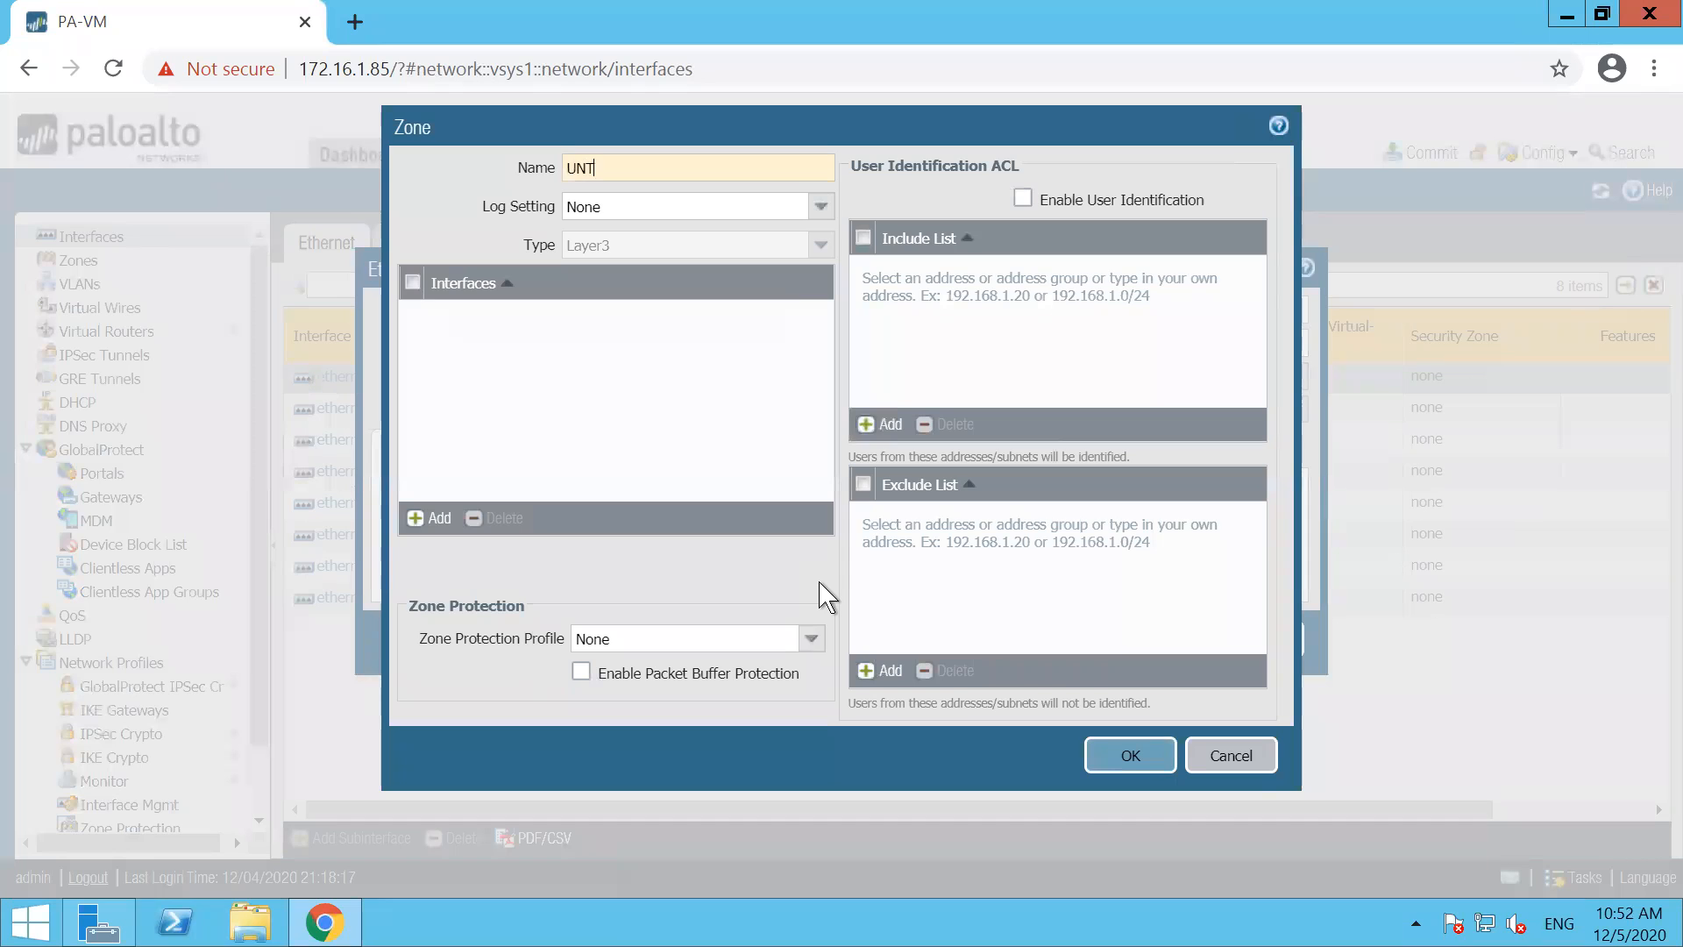
{"action": "type", "text": "RUST-ZONE"}
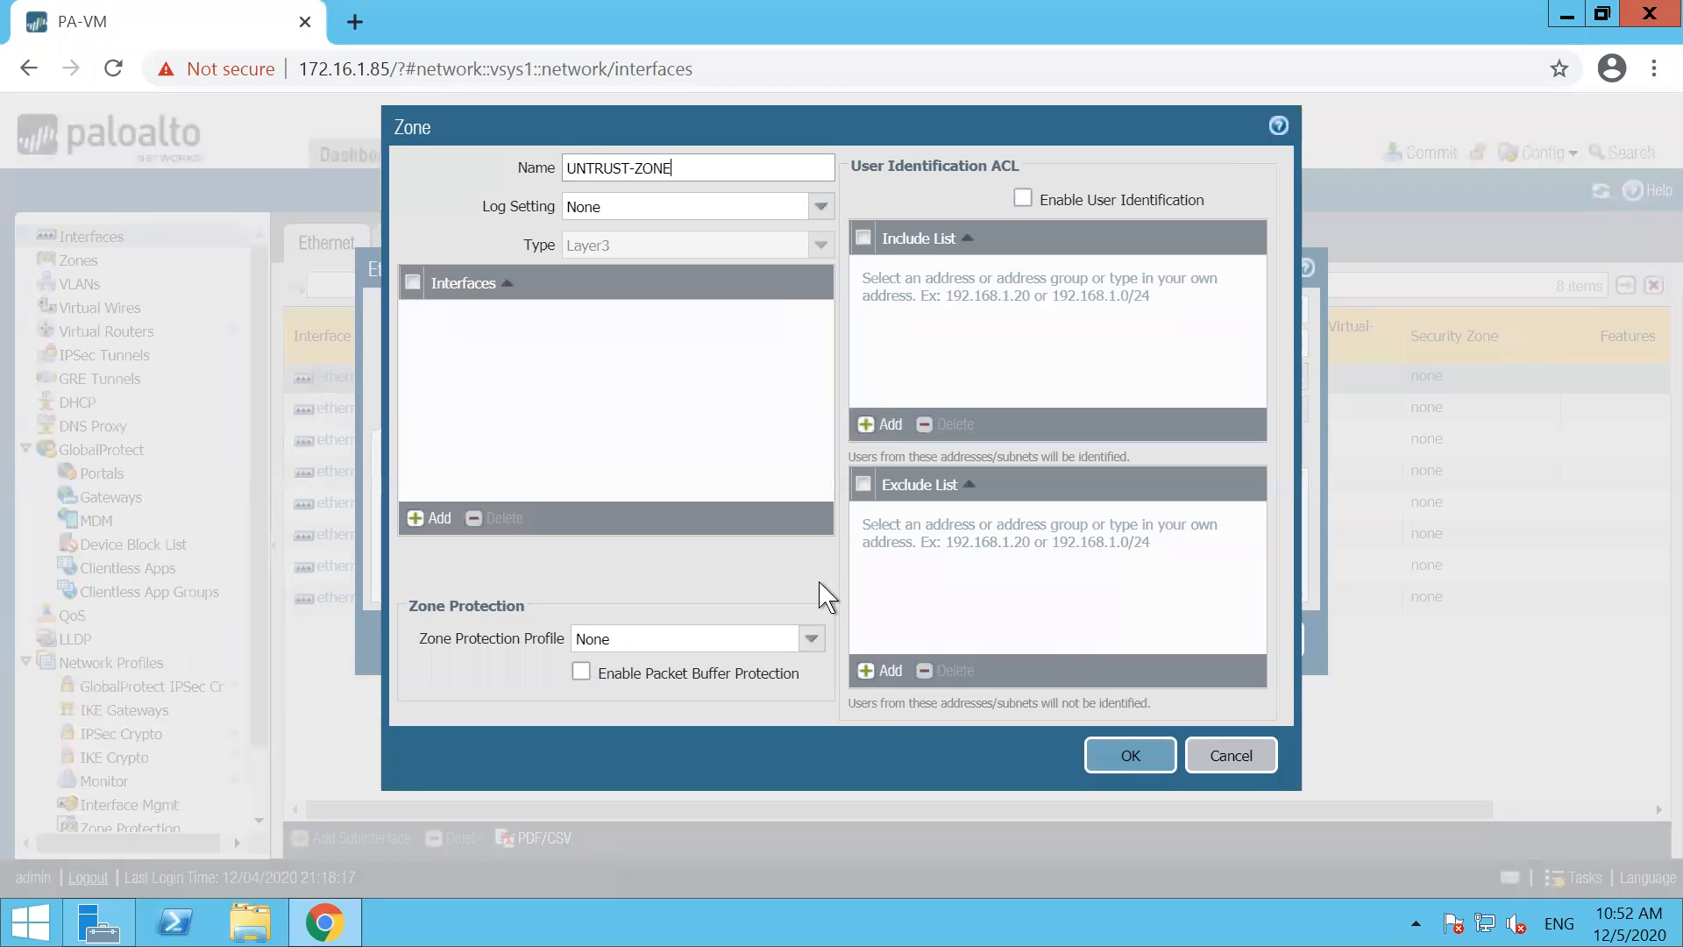
{"action": "left_click", "coordinate": [1127, 758]}
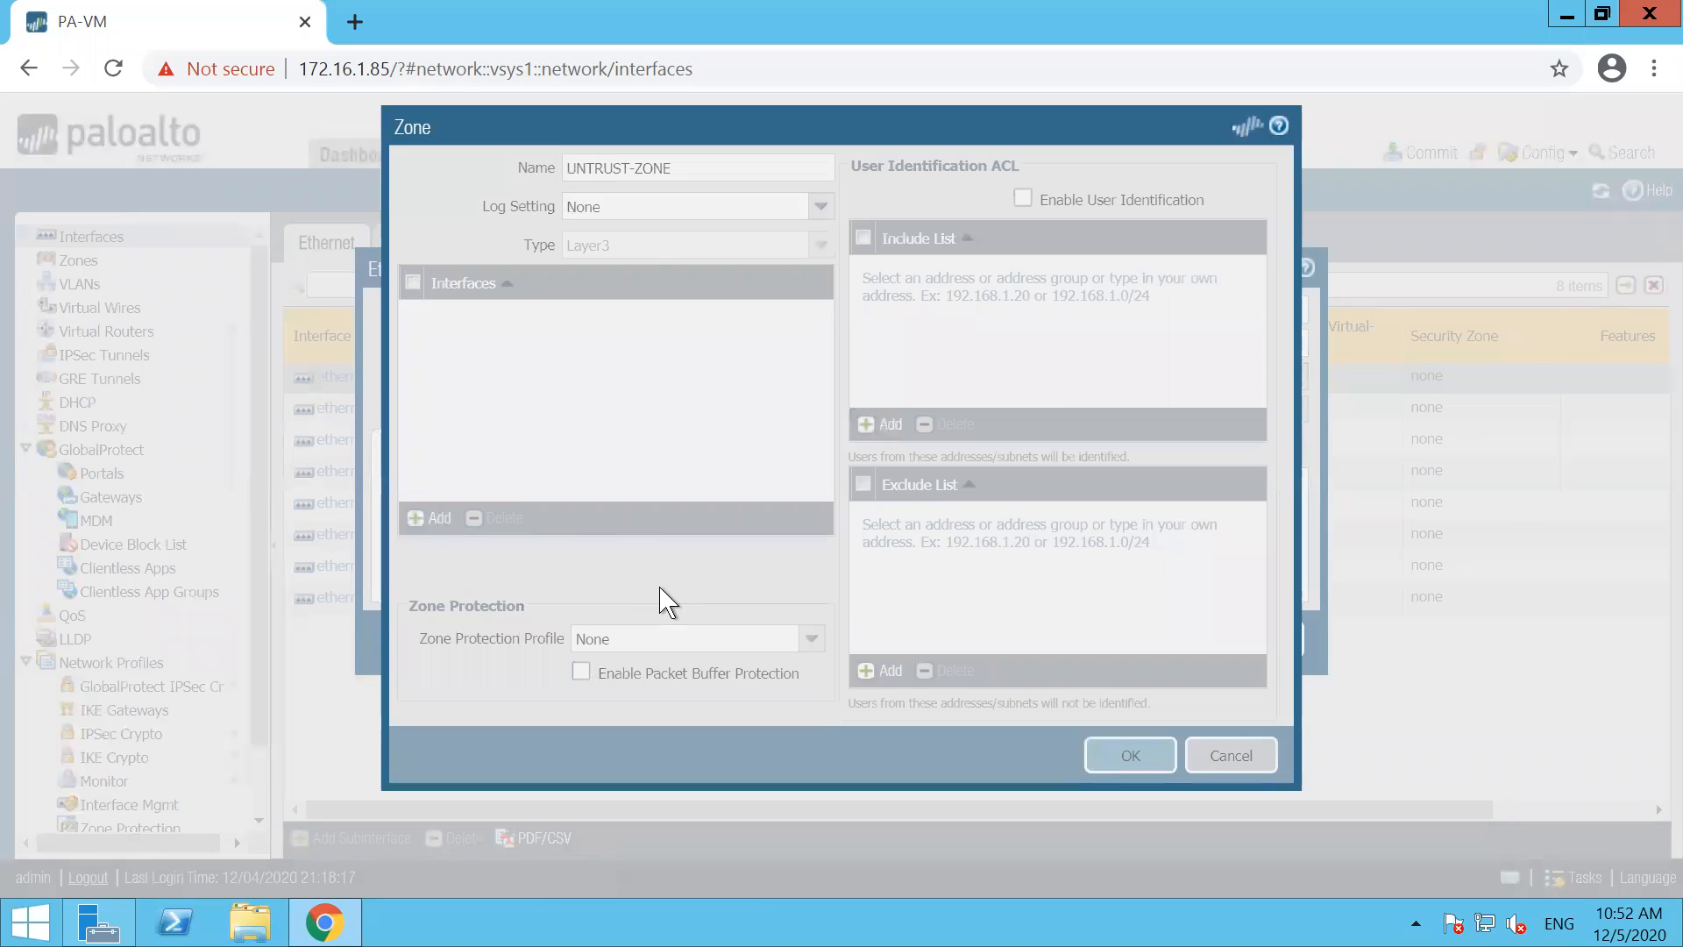
Add the static IPv4 address 192.168.101.124/24 to ethernet1/1 and save the interface
{"action": "left_click", "coordinate": [469, 453]}
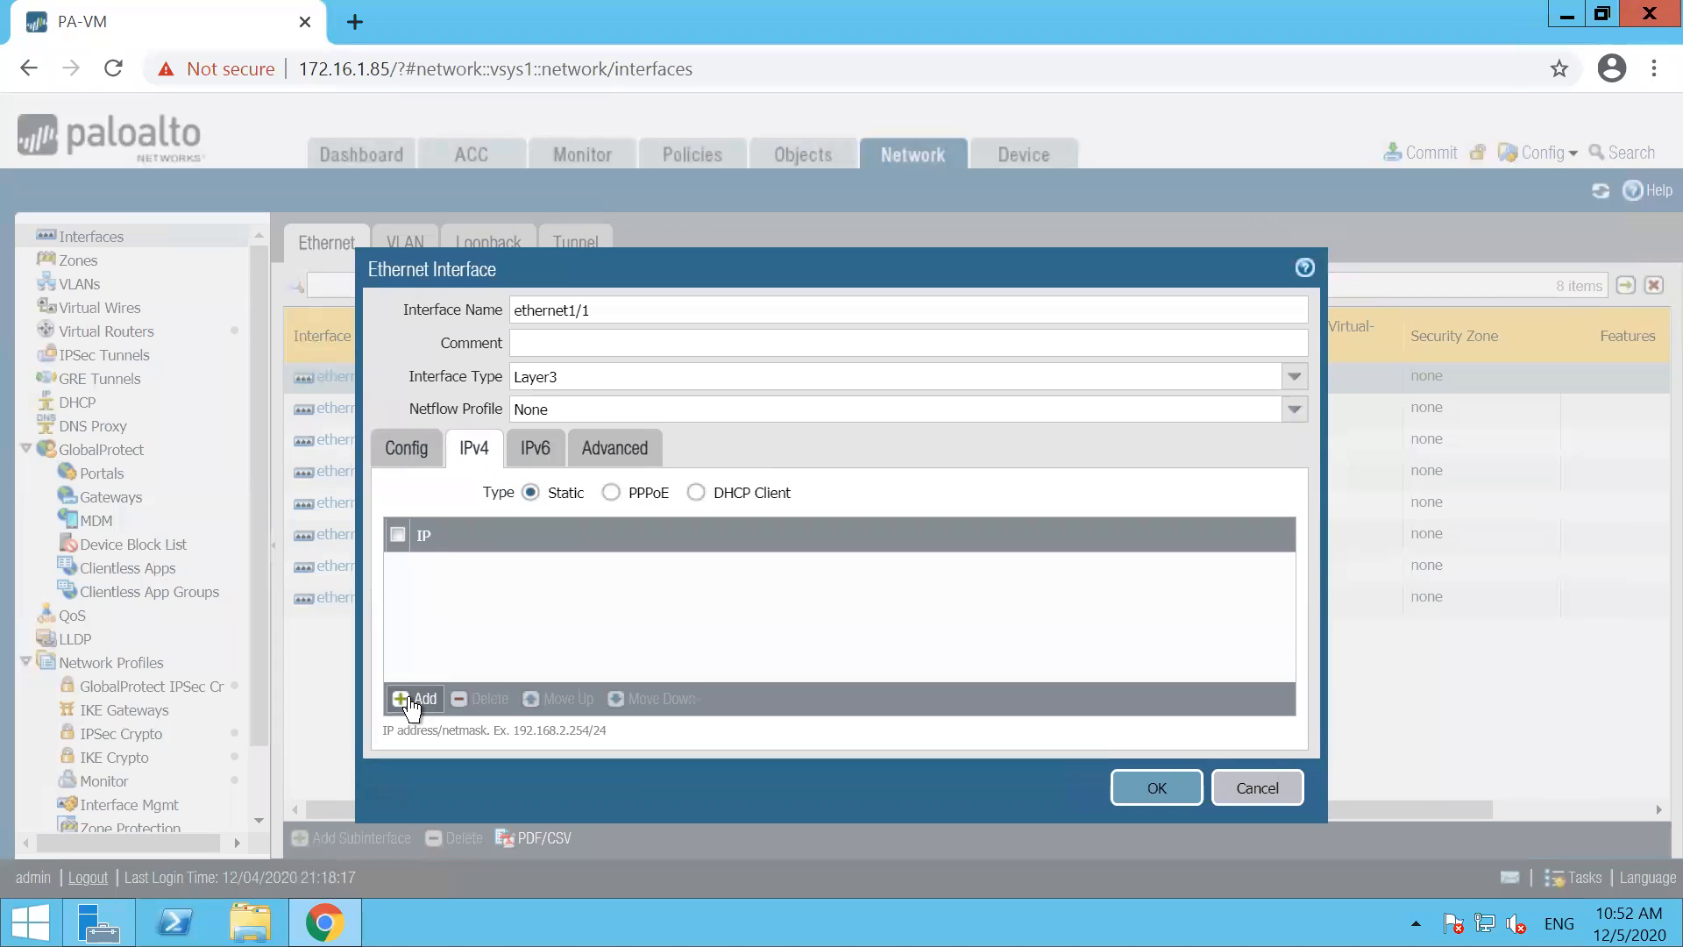
{"action": "left_click", "coordinate": [406, 700]}
{"action": "type", "text": "192.168"}
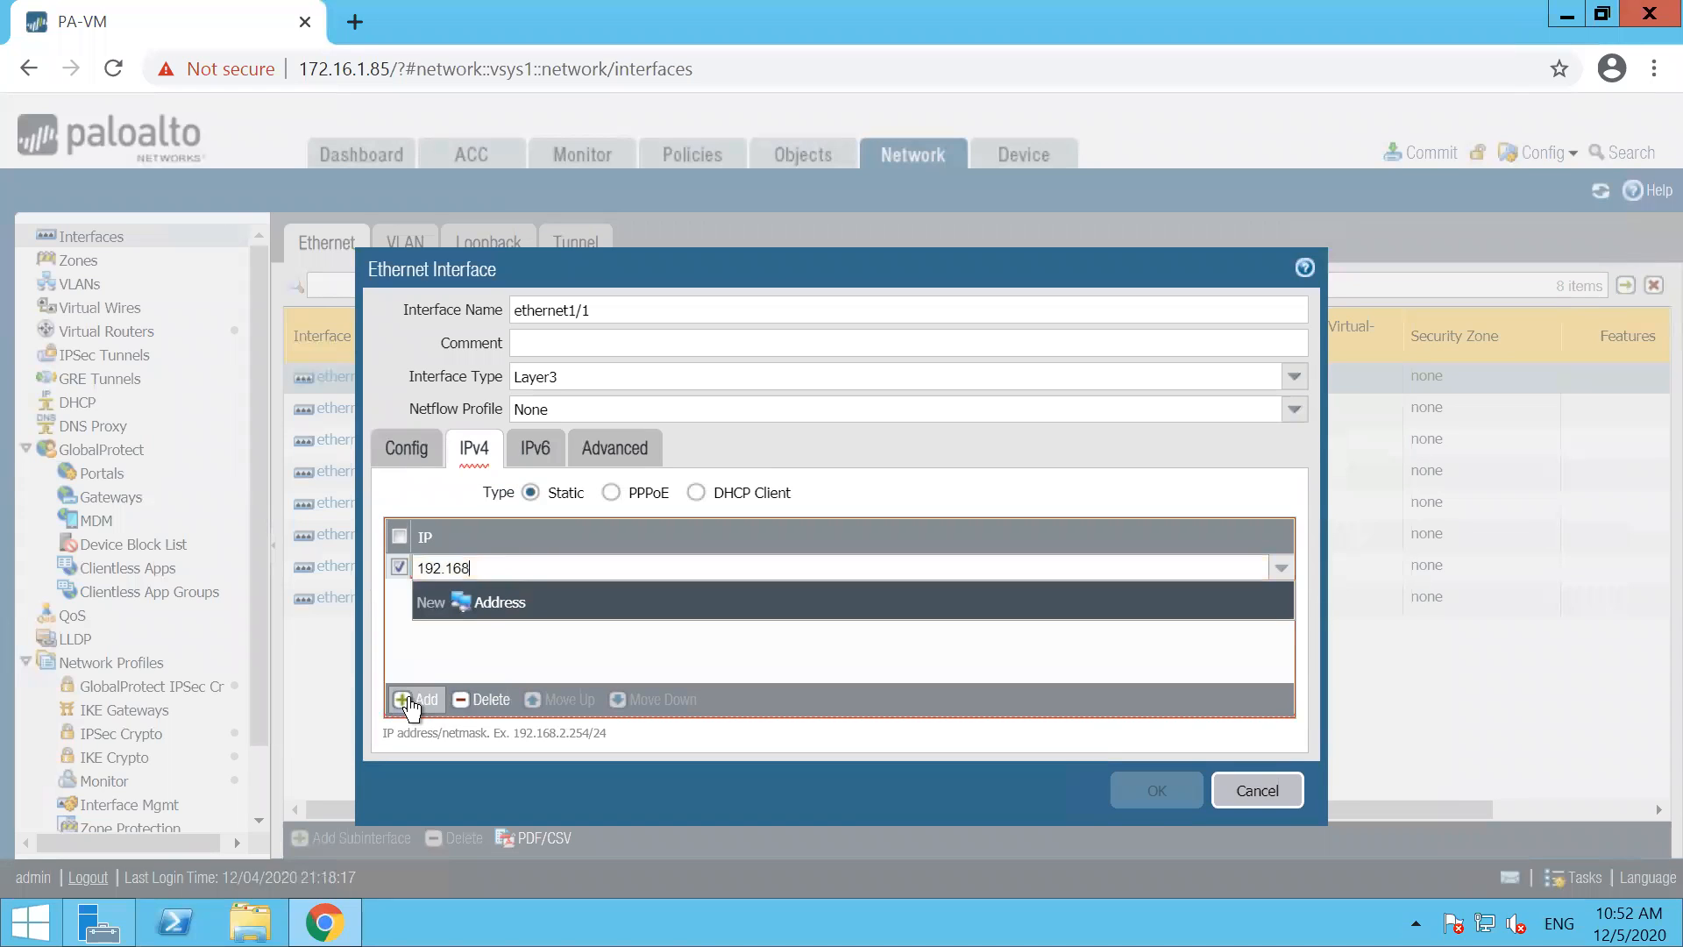
{"action": "type", "text": ".101.124/24"}
{"action": "left_click", "coordinate": [671, 662]}
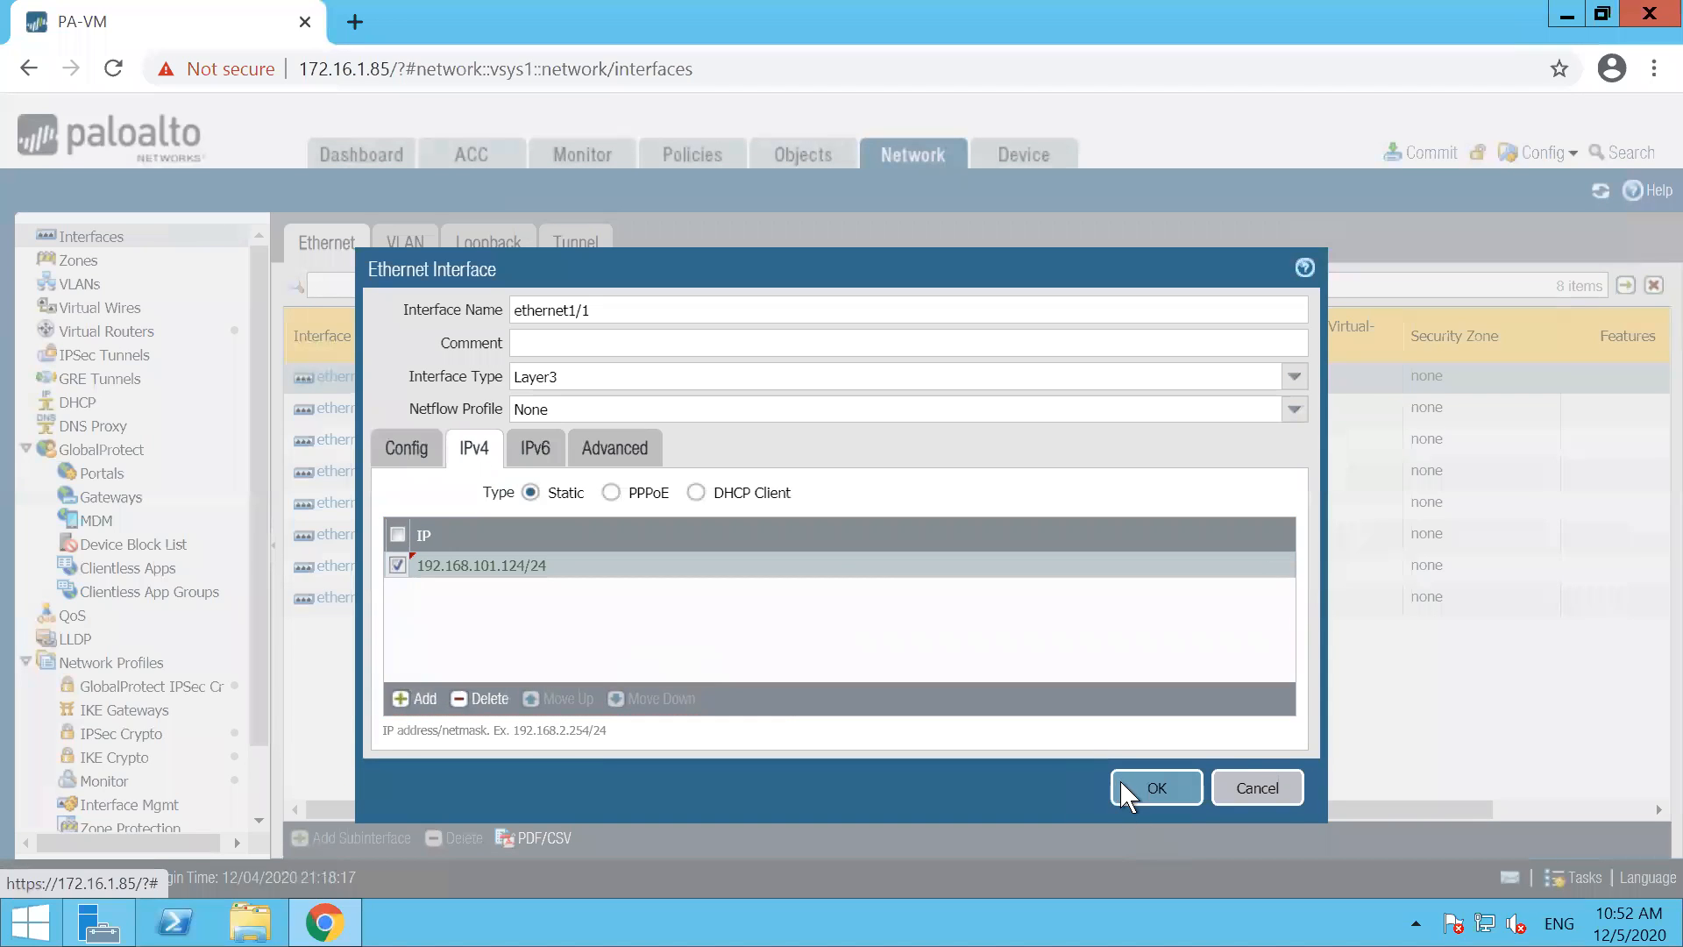
{"action": "left_click", "coordinate": [1124, 786]}
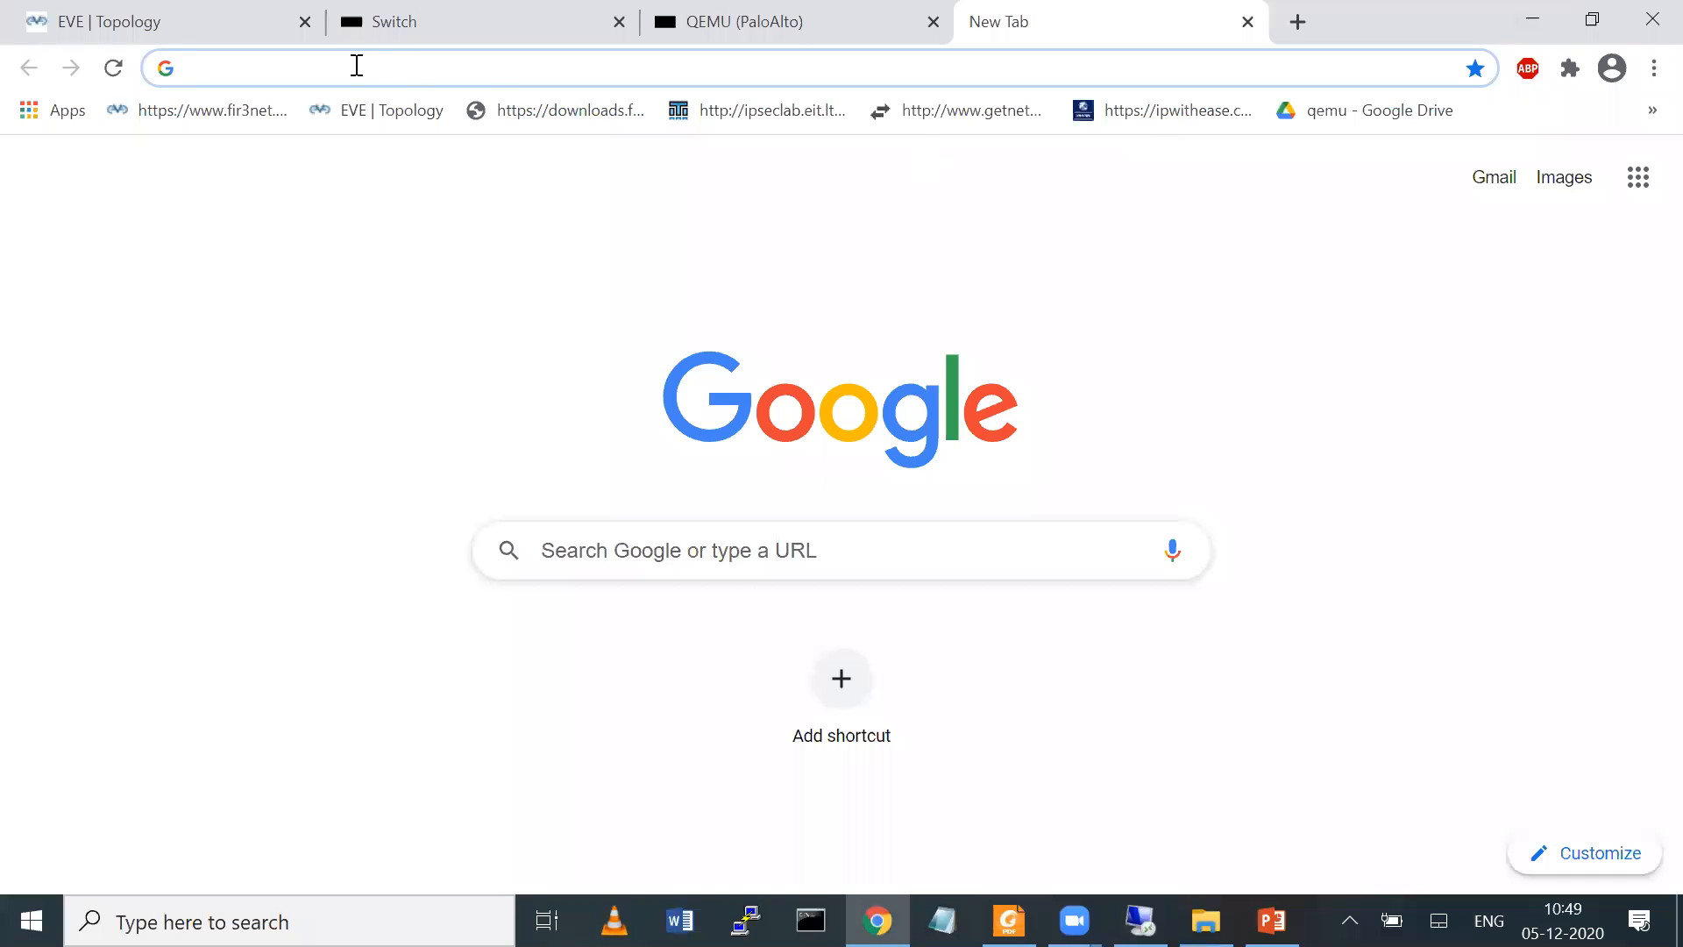
Check the EVE topology, return to the firewall session, and save ethernet1/2 as a Layer3 interface with its virtual router set to None
{"action": "left_click", "coordinate": [156, 38]}
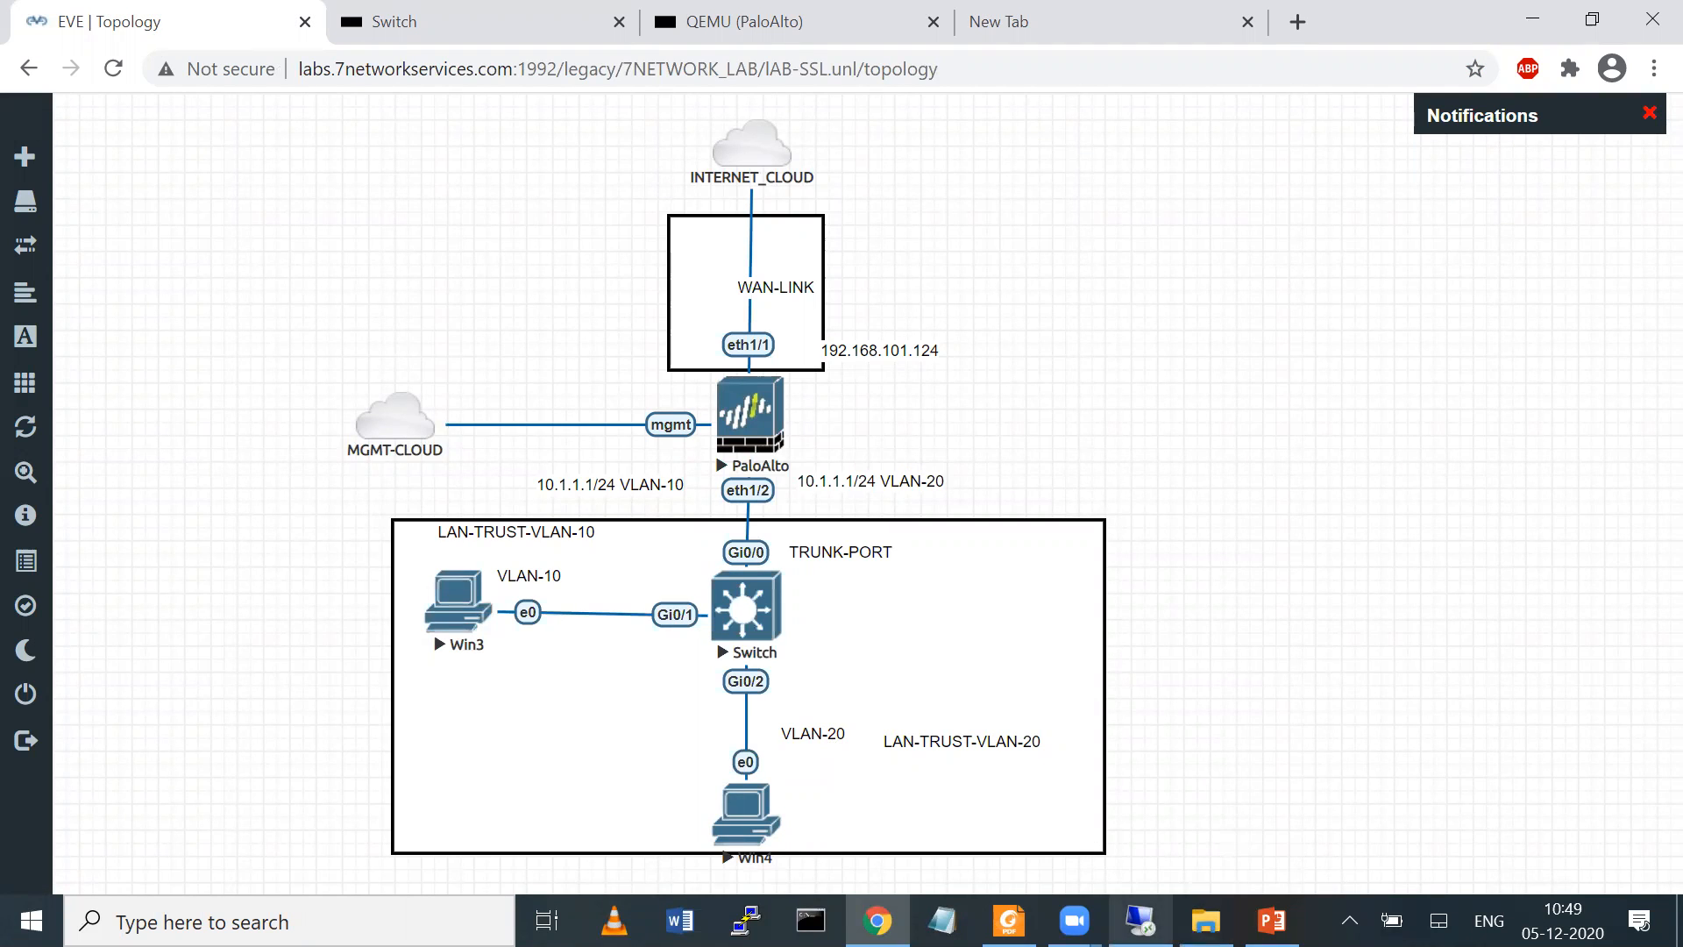
{"action": "left_click", "coordinate": [1141, 920]}
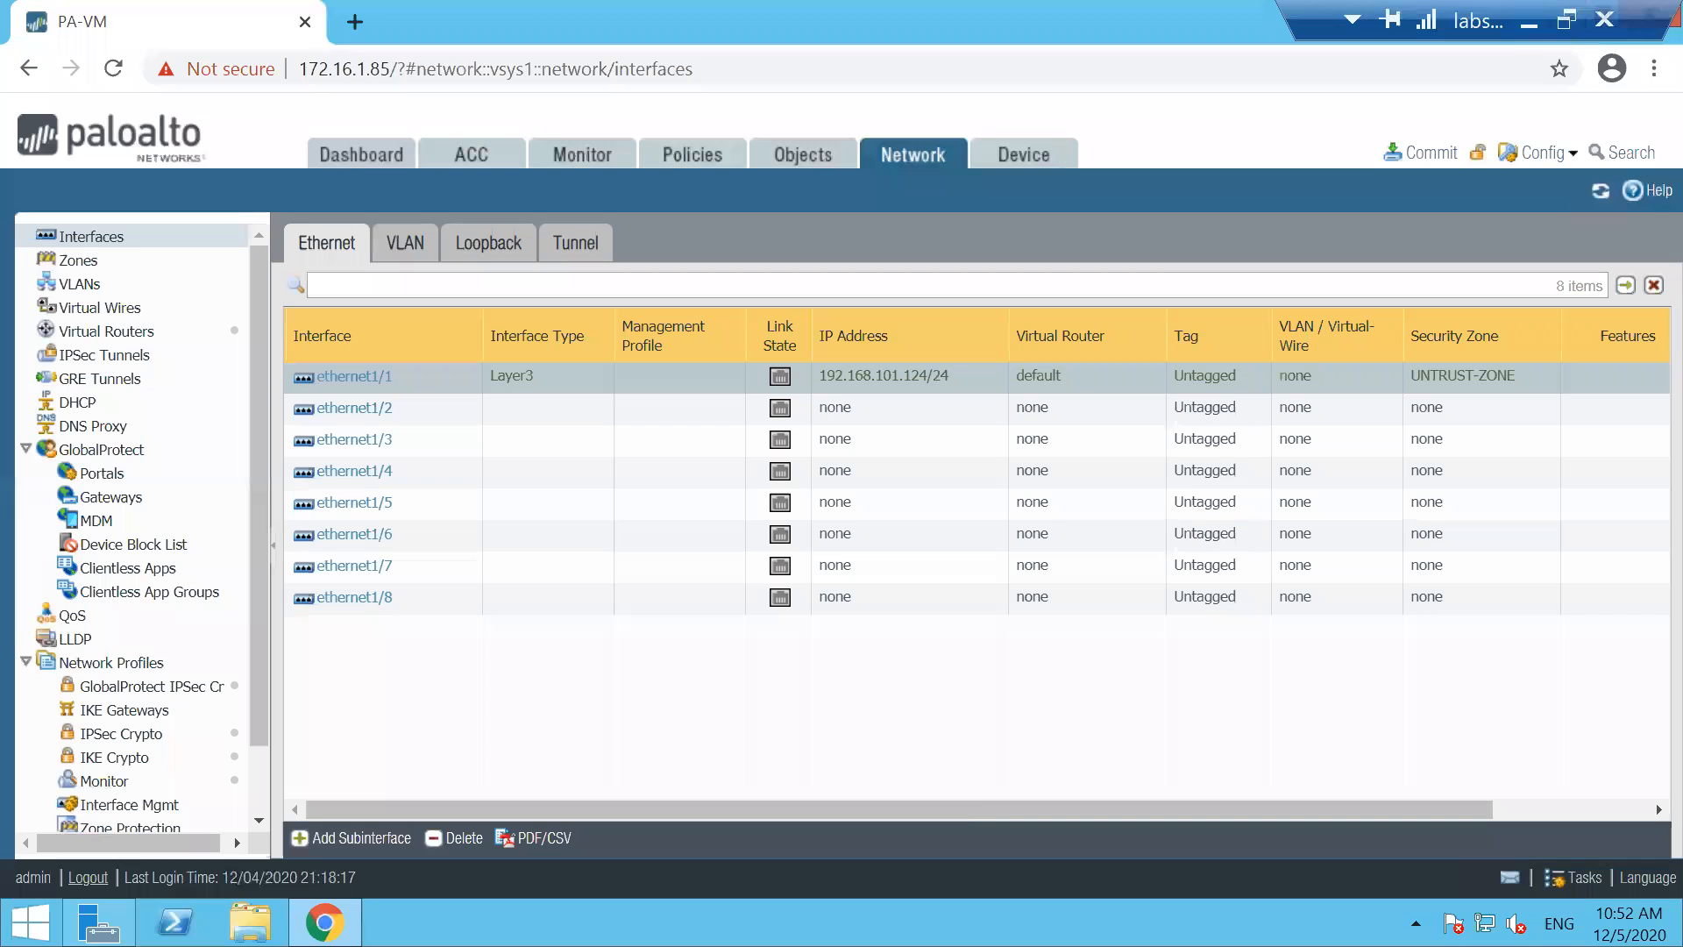
{"action": "left_click", "coordinate": [294, 411]}
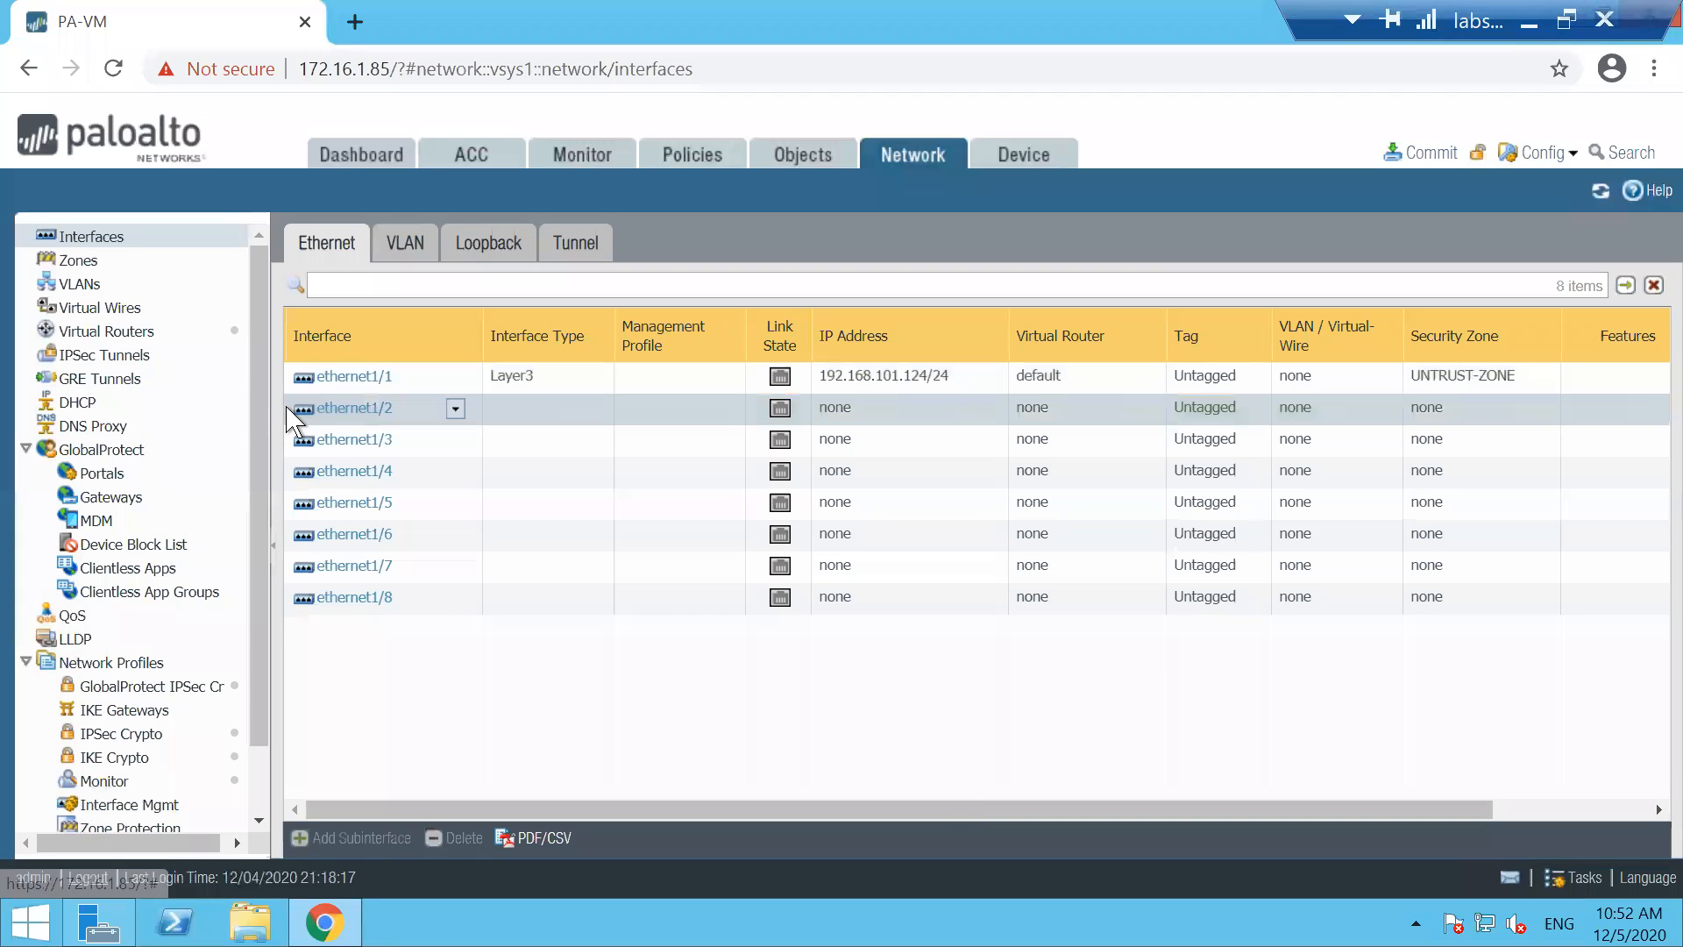
{"action": "left_click", "coordinate": [380, 411]}
{"action": "left_click", "coordinate": [1289, 376]}
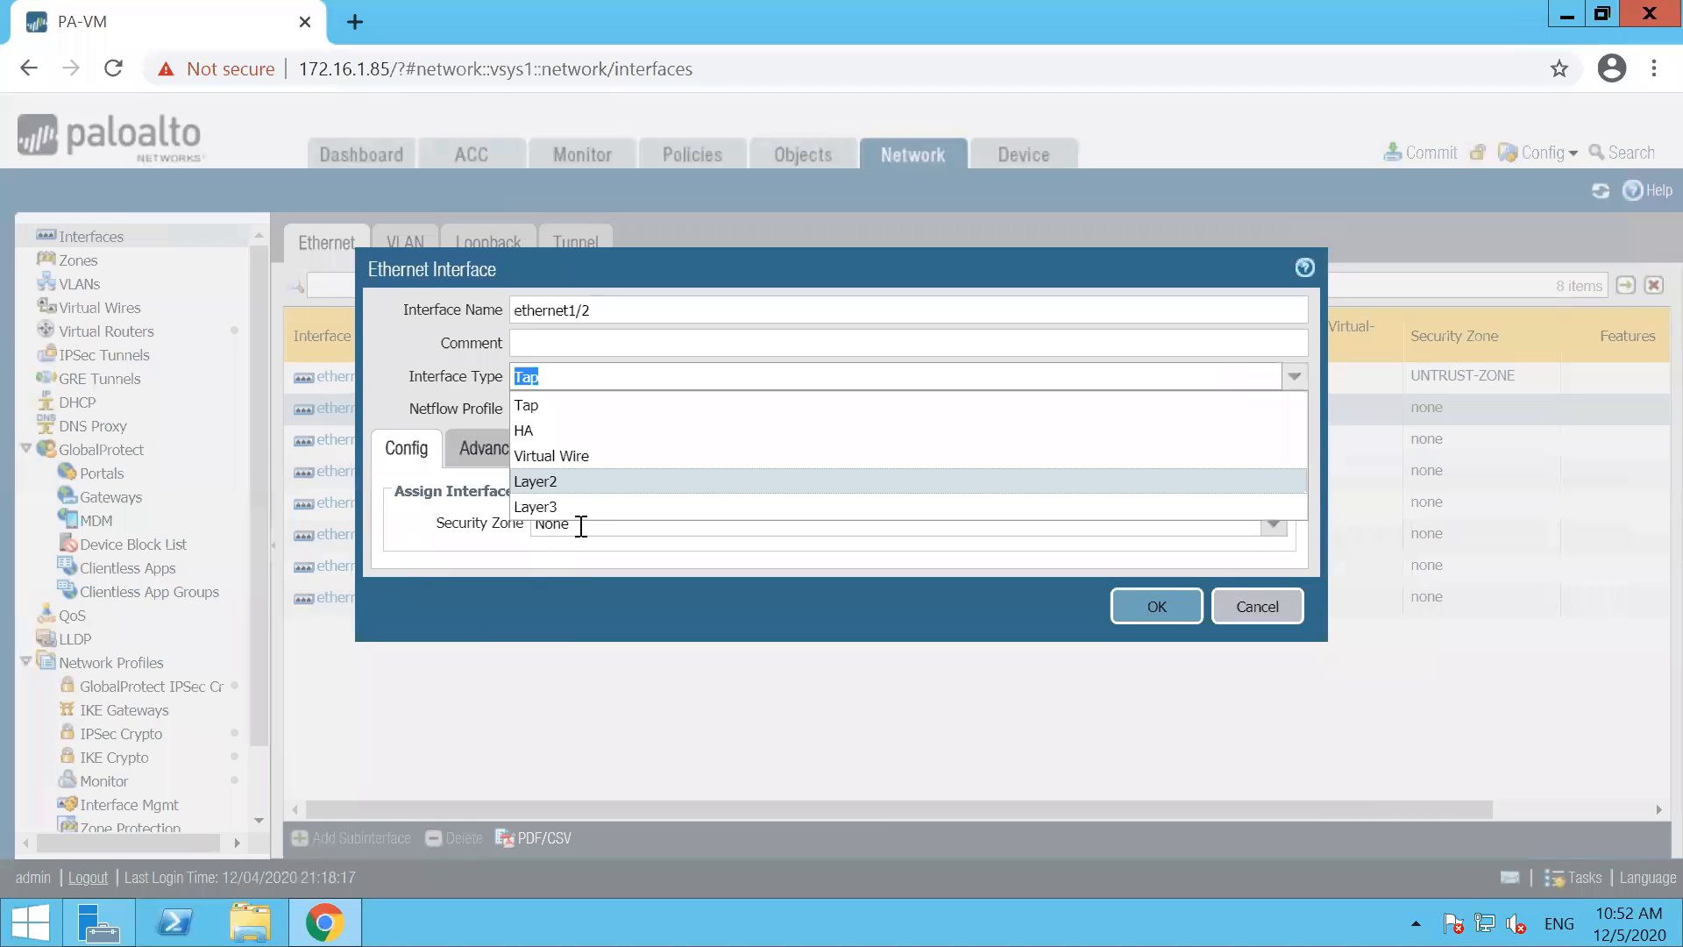
{"action": "left_click", "coordinate": [564, 499]}
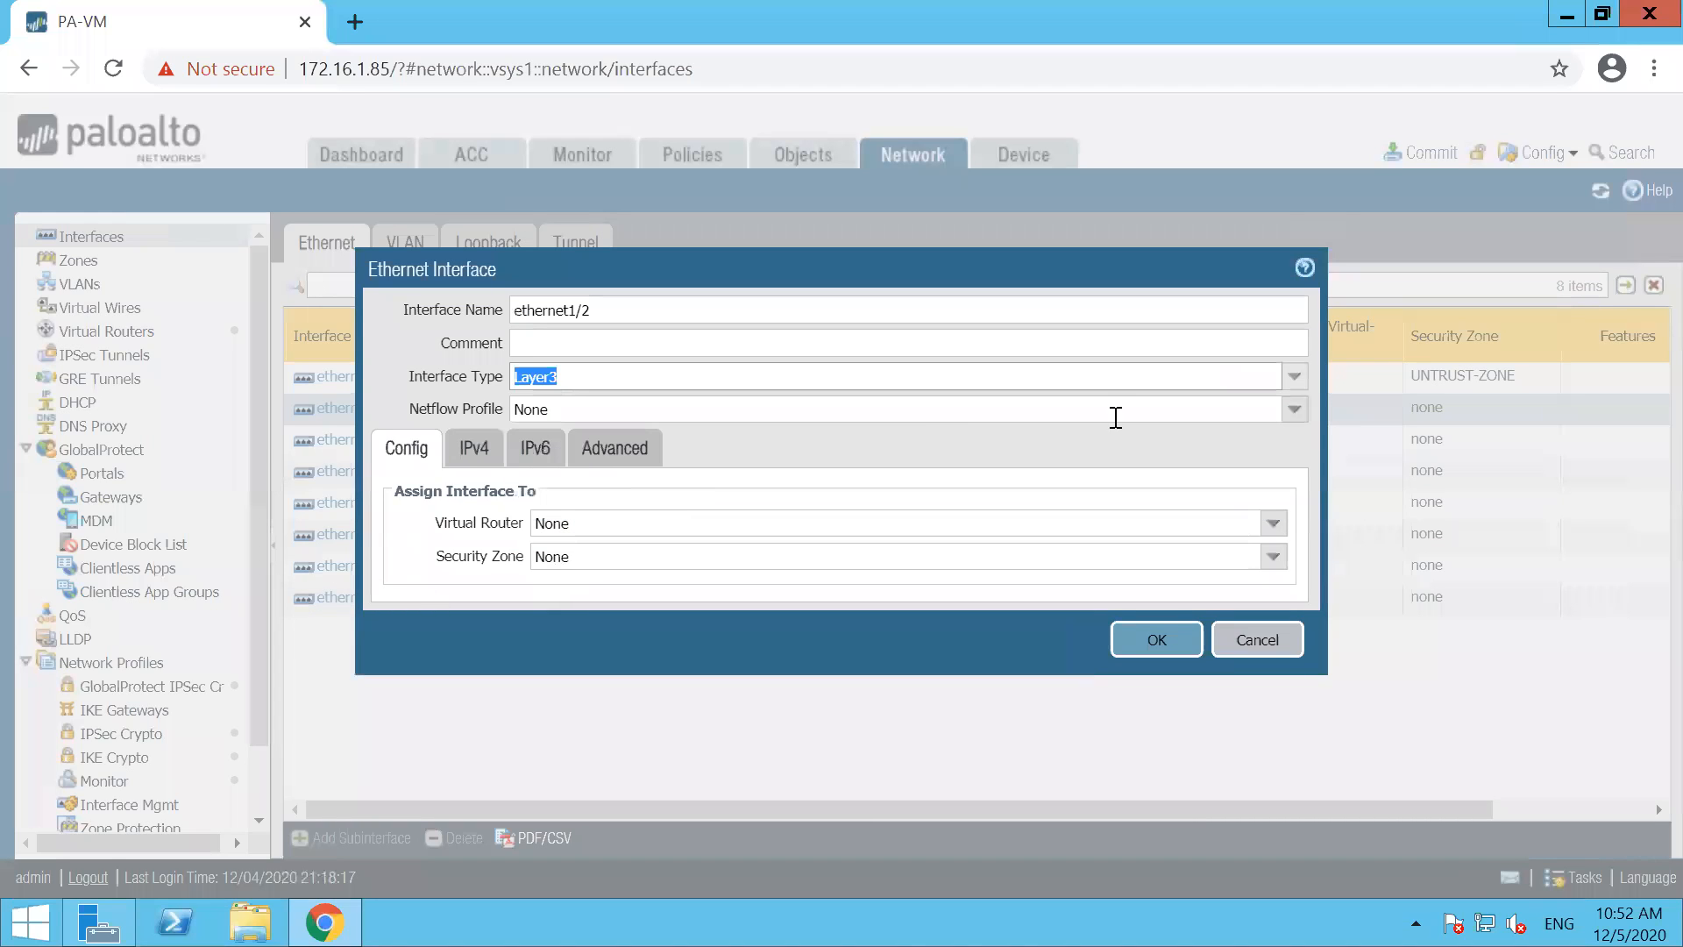
{"action": "left_click", "coordinate": [1272, 524]}
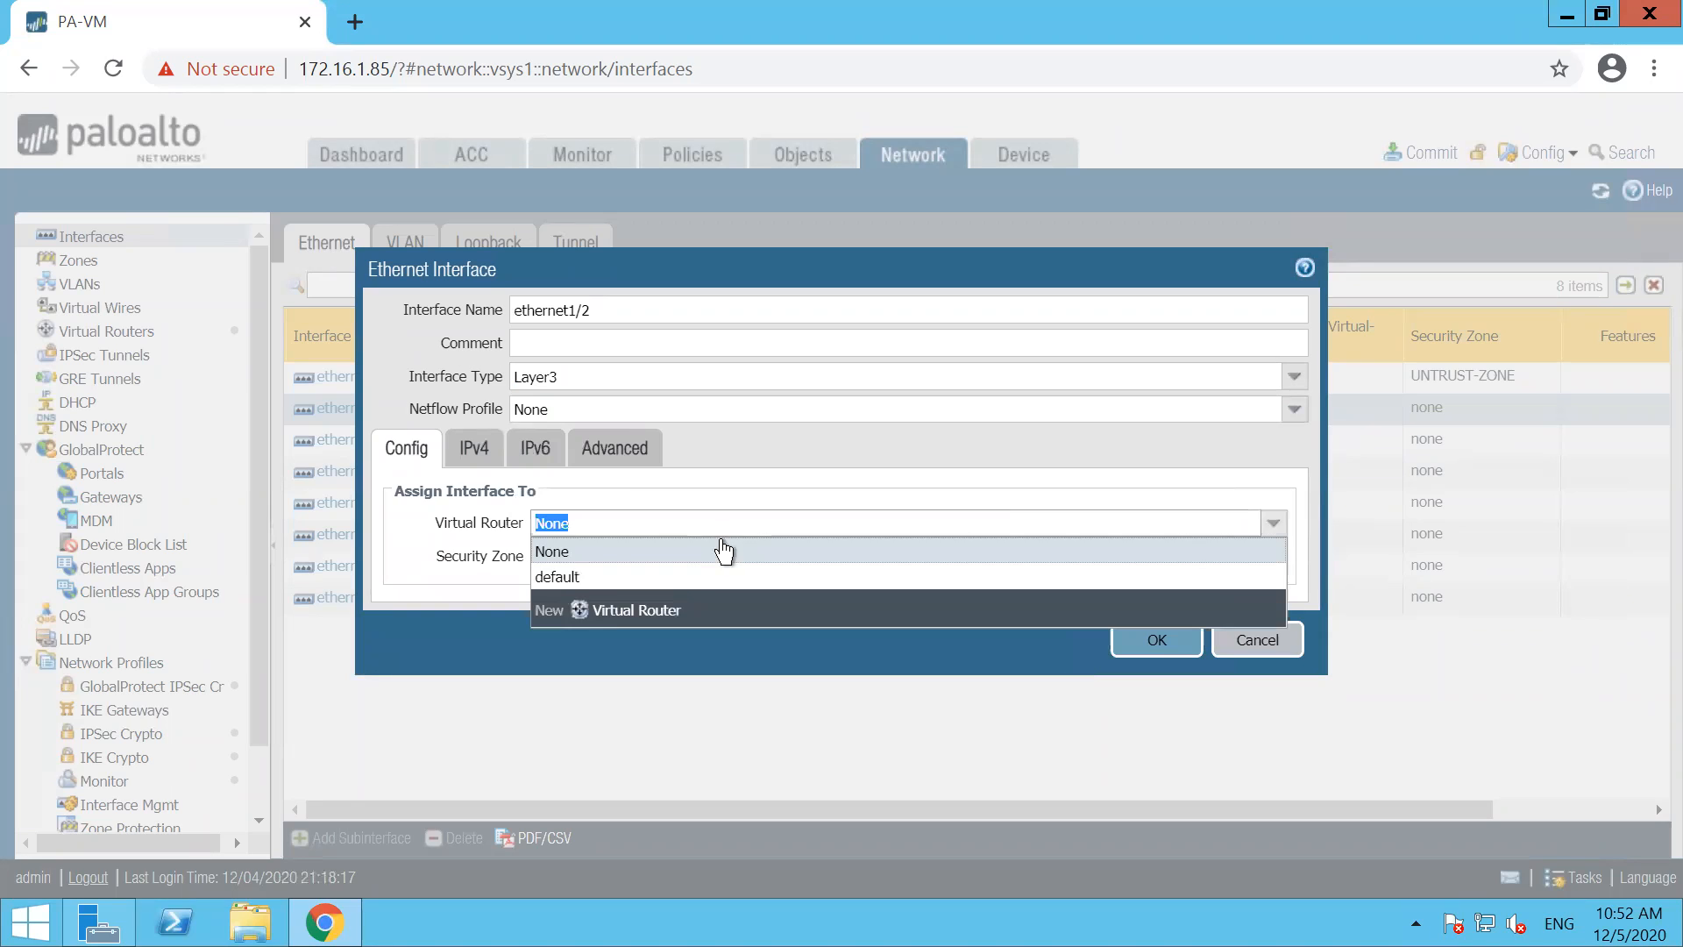
{"action": "left_click", "coordinate": [597, 578]}
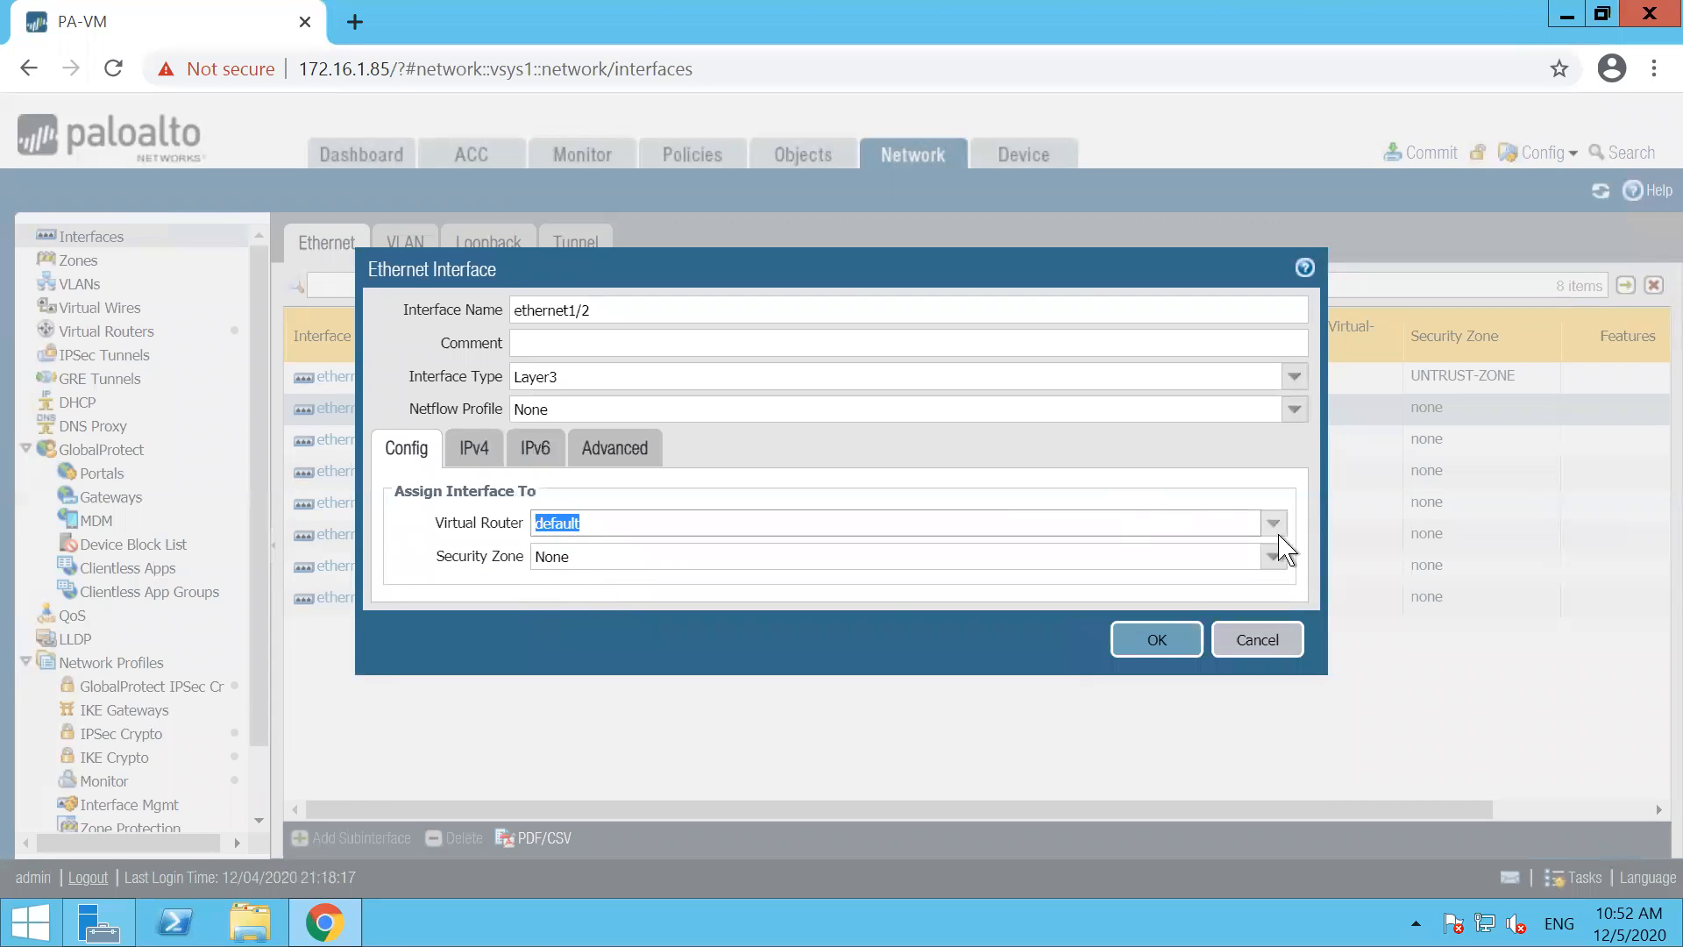
{"action": "left_click", "coordinate": [1273, 526]}
{"action": "left_click", "coordinate": [583, 554]}
{"action": "left_click", "coordinate": [1149, 640]}
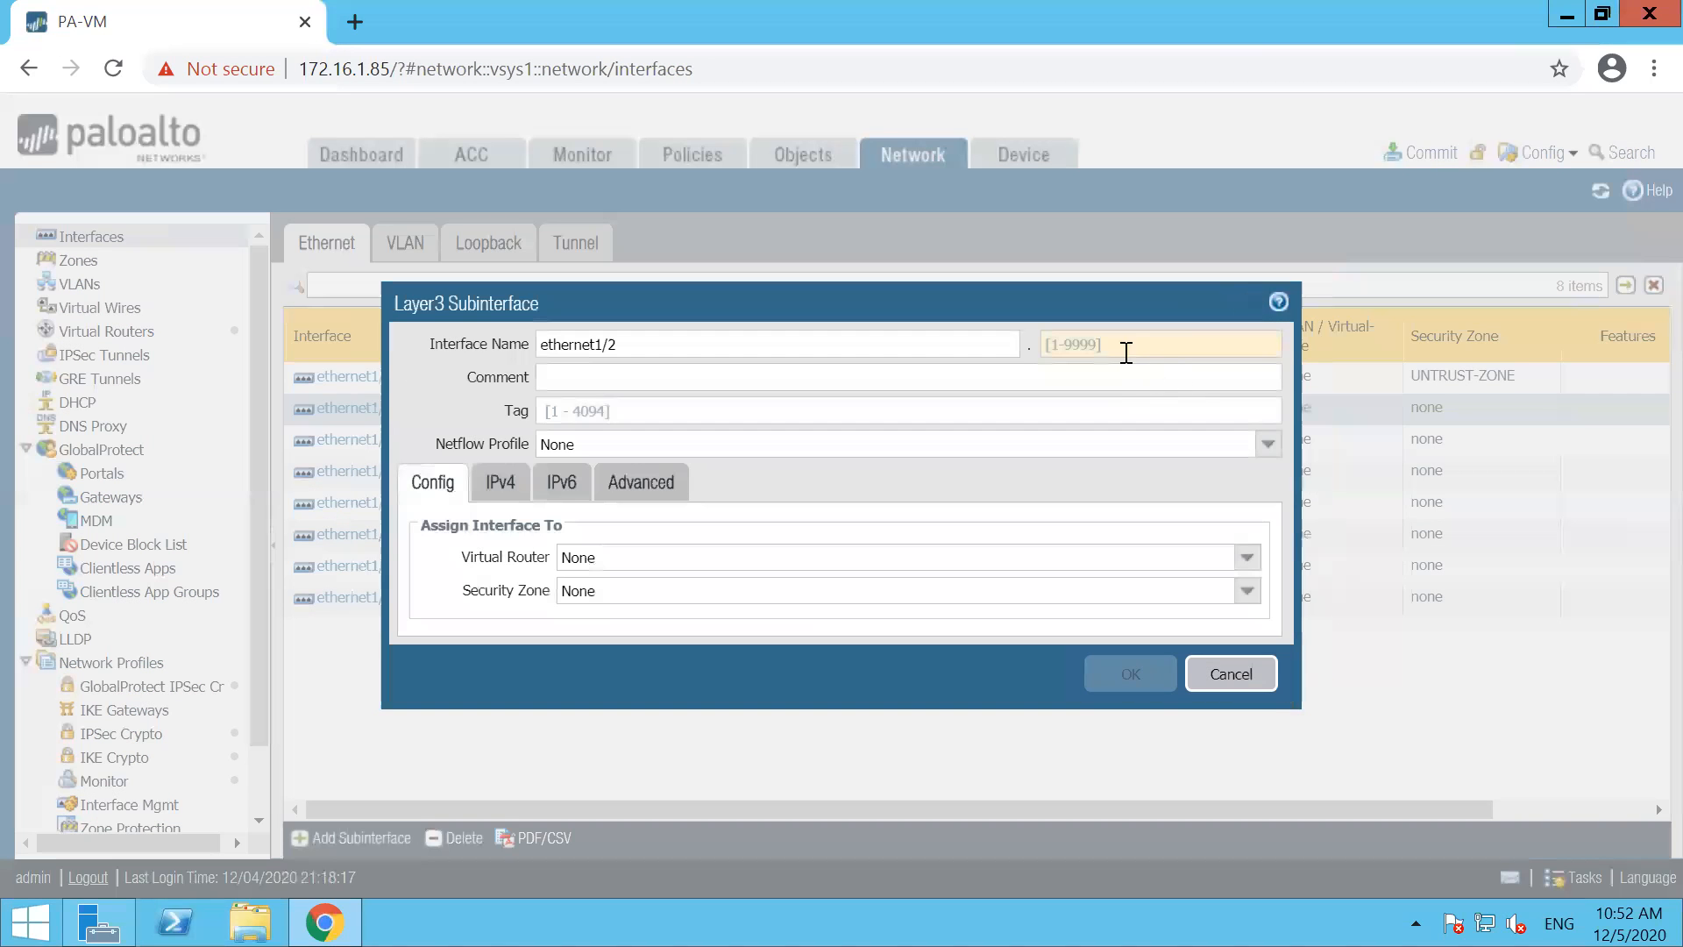
Add a Layer3 subinterface numbered 1 under ethernet1/2 with tag 10 and assign it to the default virtual router
{"action": "left_click", "coordinate": [1127, 350]}
{"action": "type", "text": "1"}
{"action": "key", "text": "Tab"}
{"action": "key", "text": "Tab"}
{"action": "type", "text": "1"}
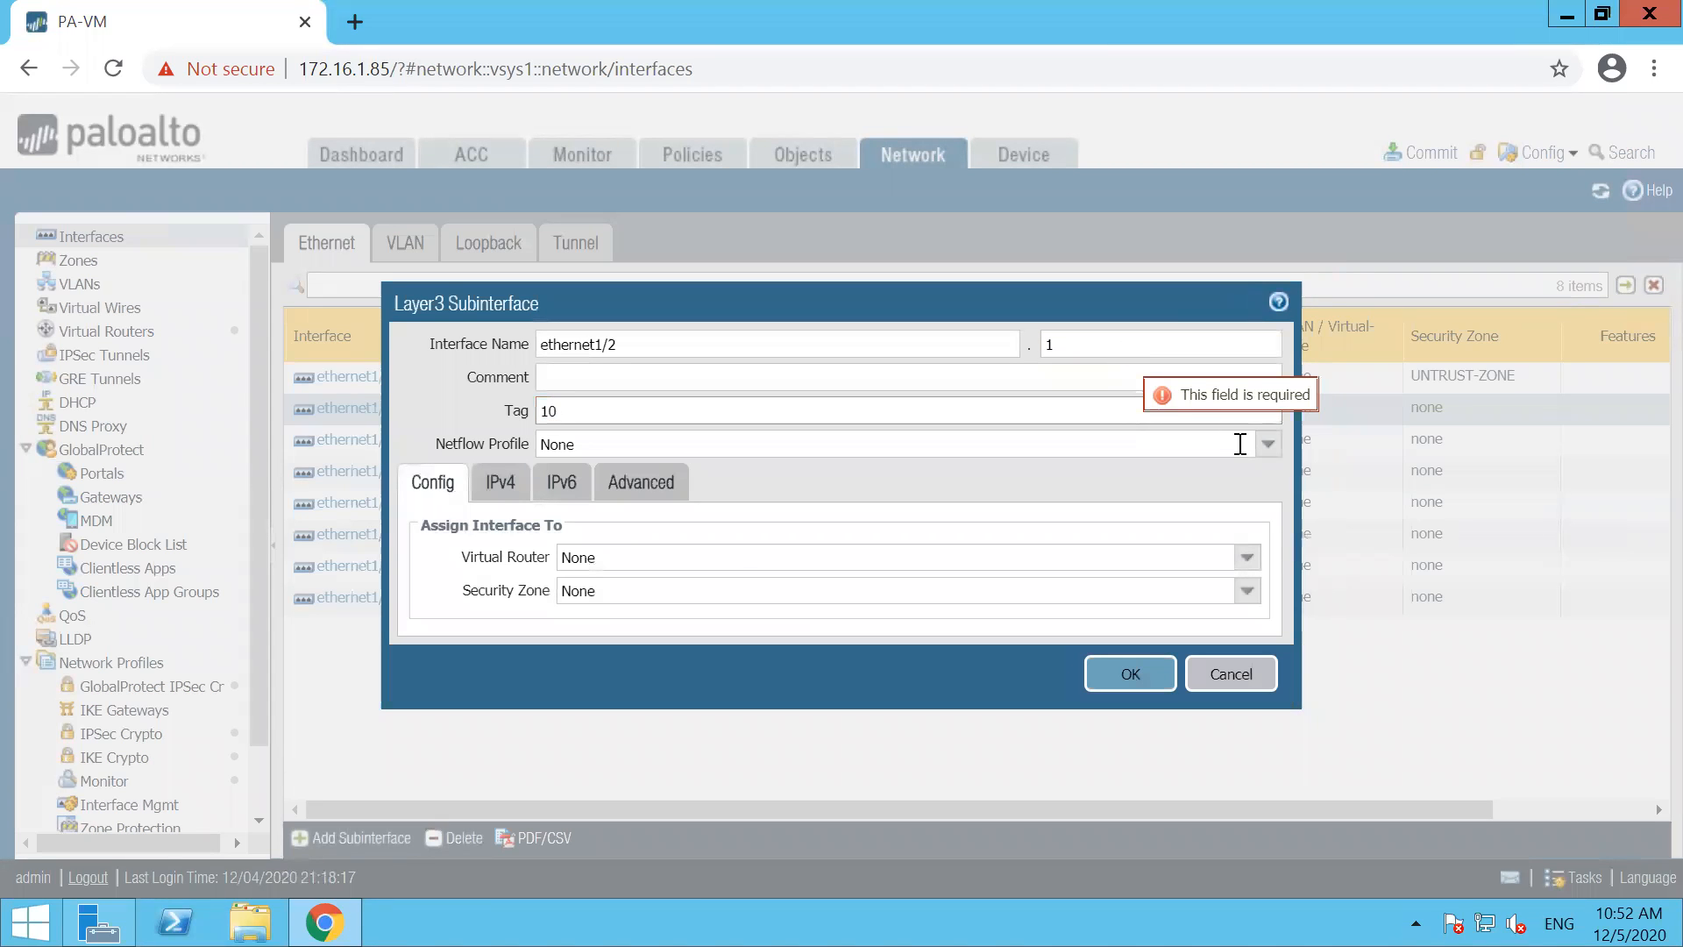
{"action": "left_click", "coordinate": [1246, 558]}
{"action": "left_click", "coordinate": [760, 605]}
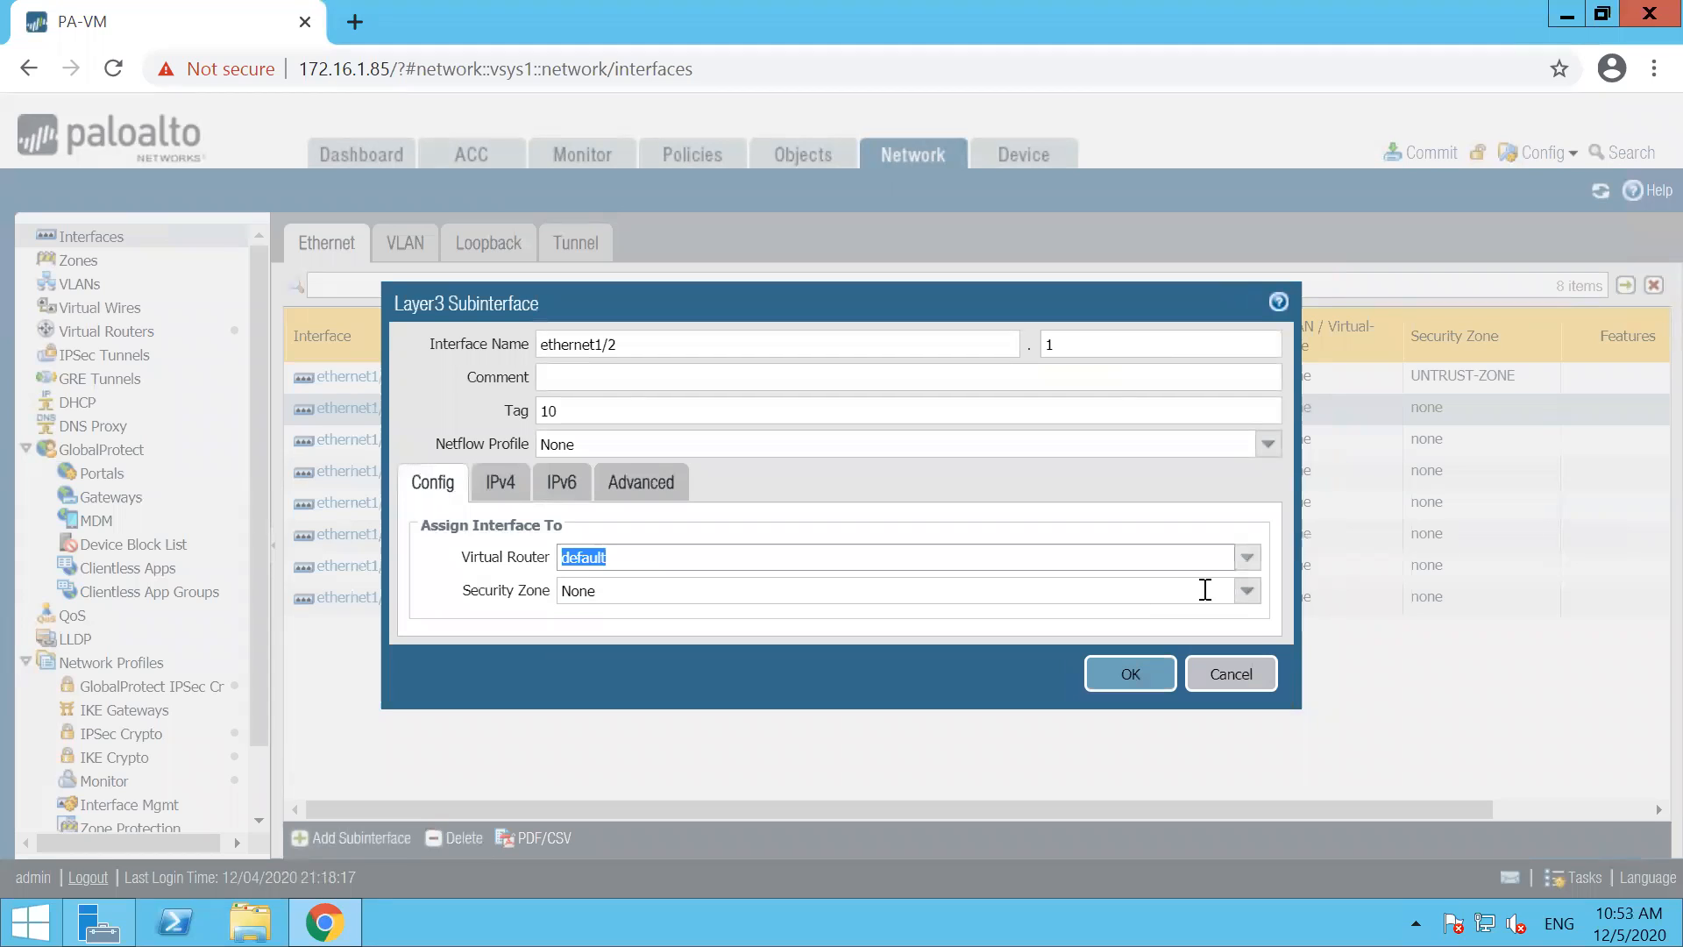
Create a new security zone named LAN-VLAN-10 for the subinterface with tag 10
{"action": "left_click", "coordinate": [1245, 591]}
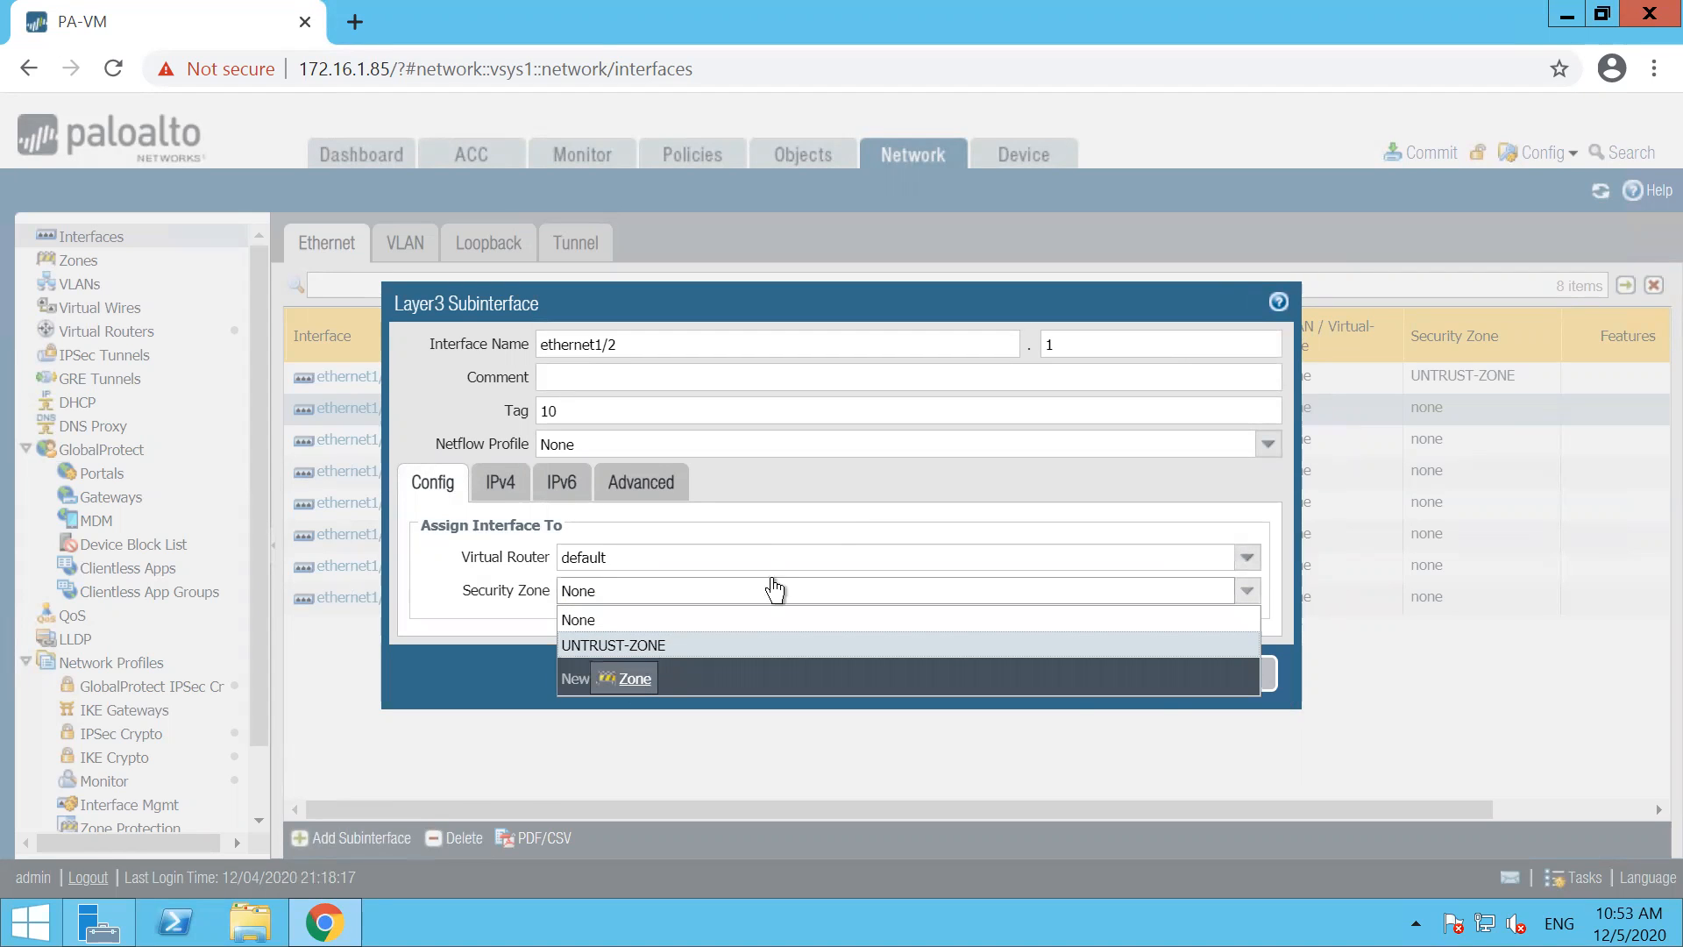
{"action": "type", "text": "VLA"}
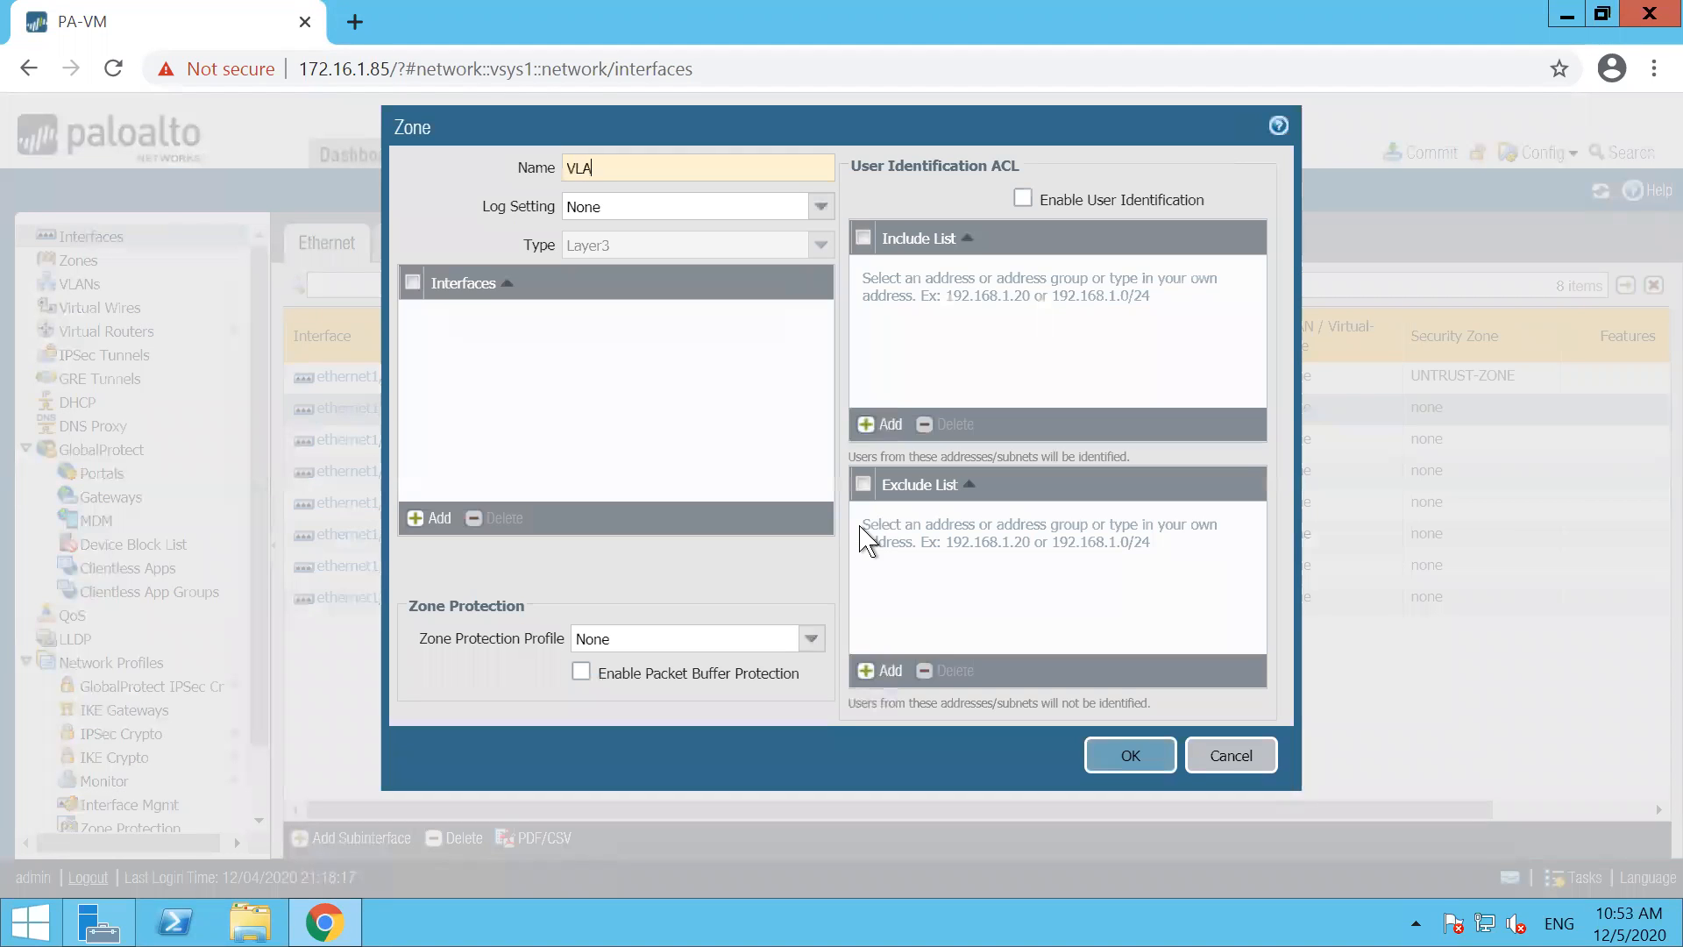
{"action": "type", "text": "LAN-"}
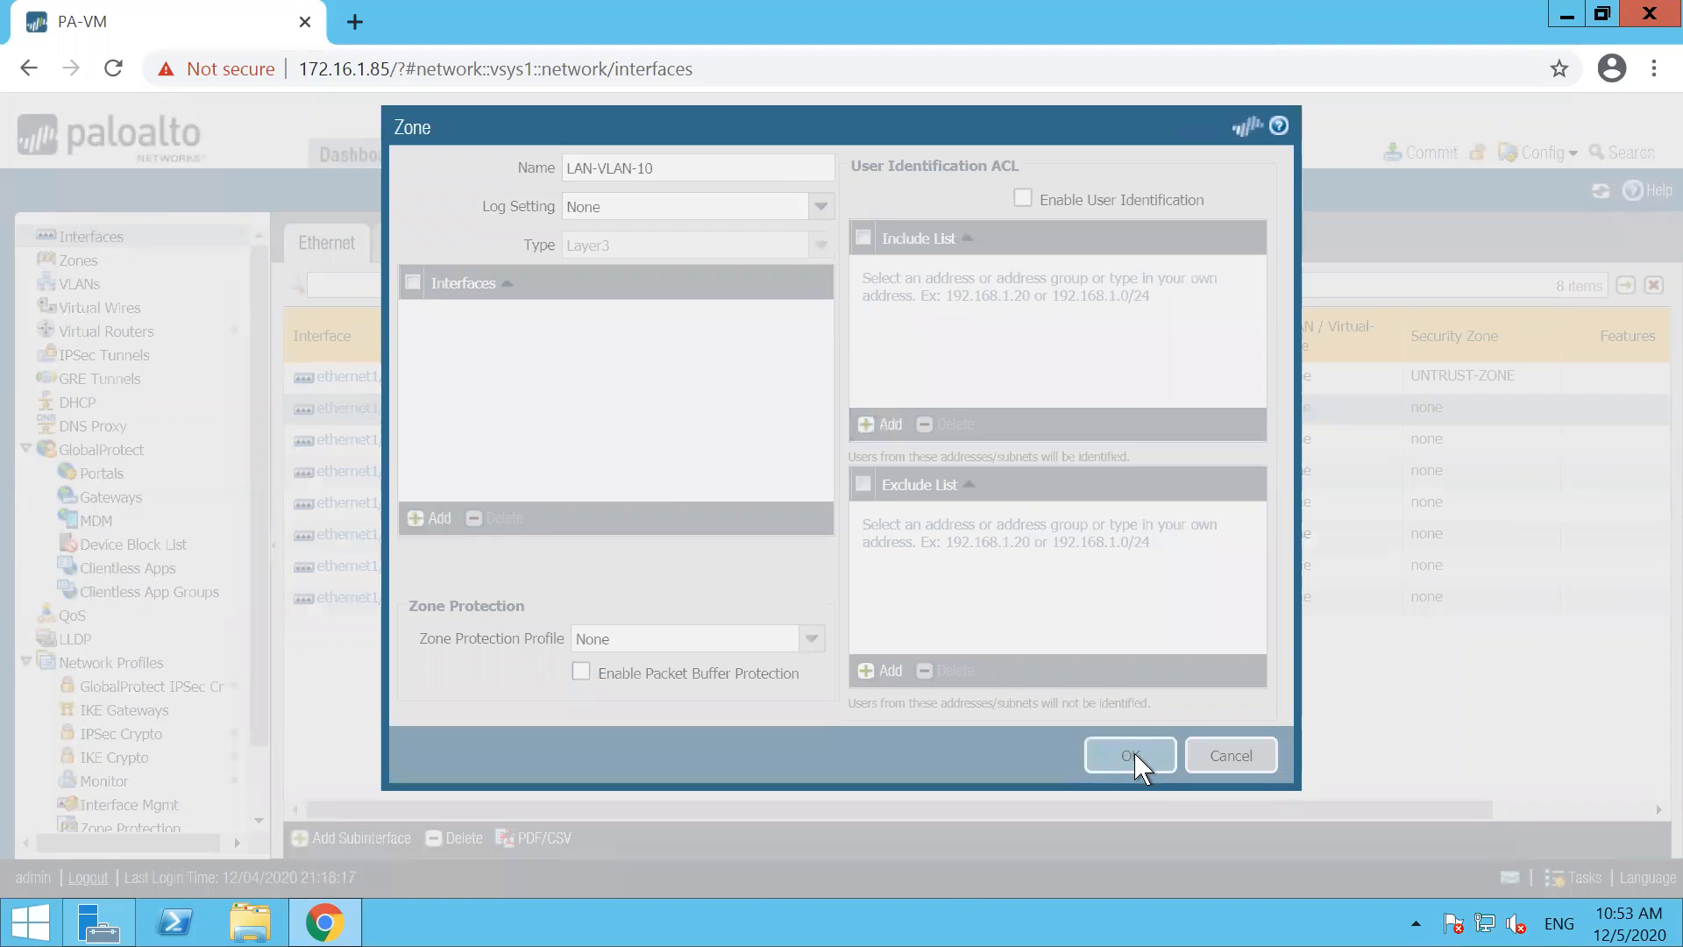
{"action": "left_click", "coordinate": [1134, 754]}
Add the static IPv4 address 10.1.1.1/24 to the subinterface with tag 10
{"action": "left_click", "coordinate": [496, 484]}
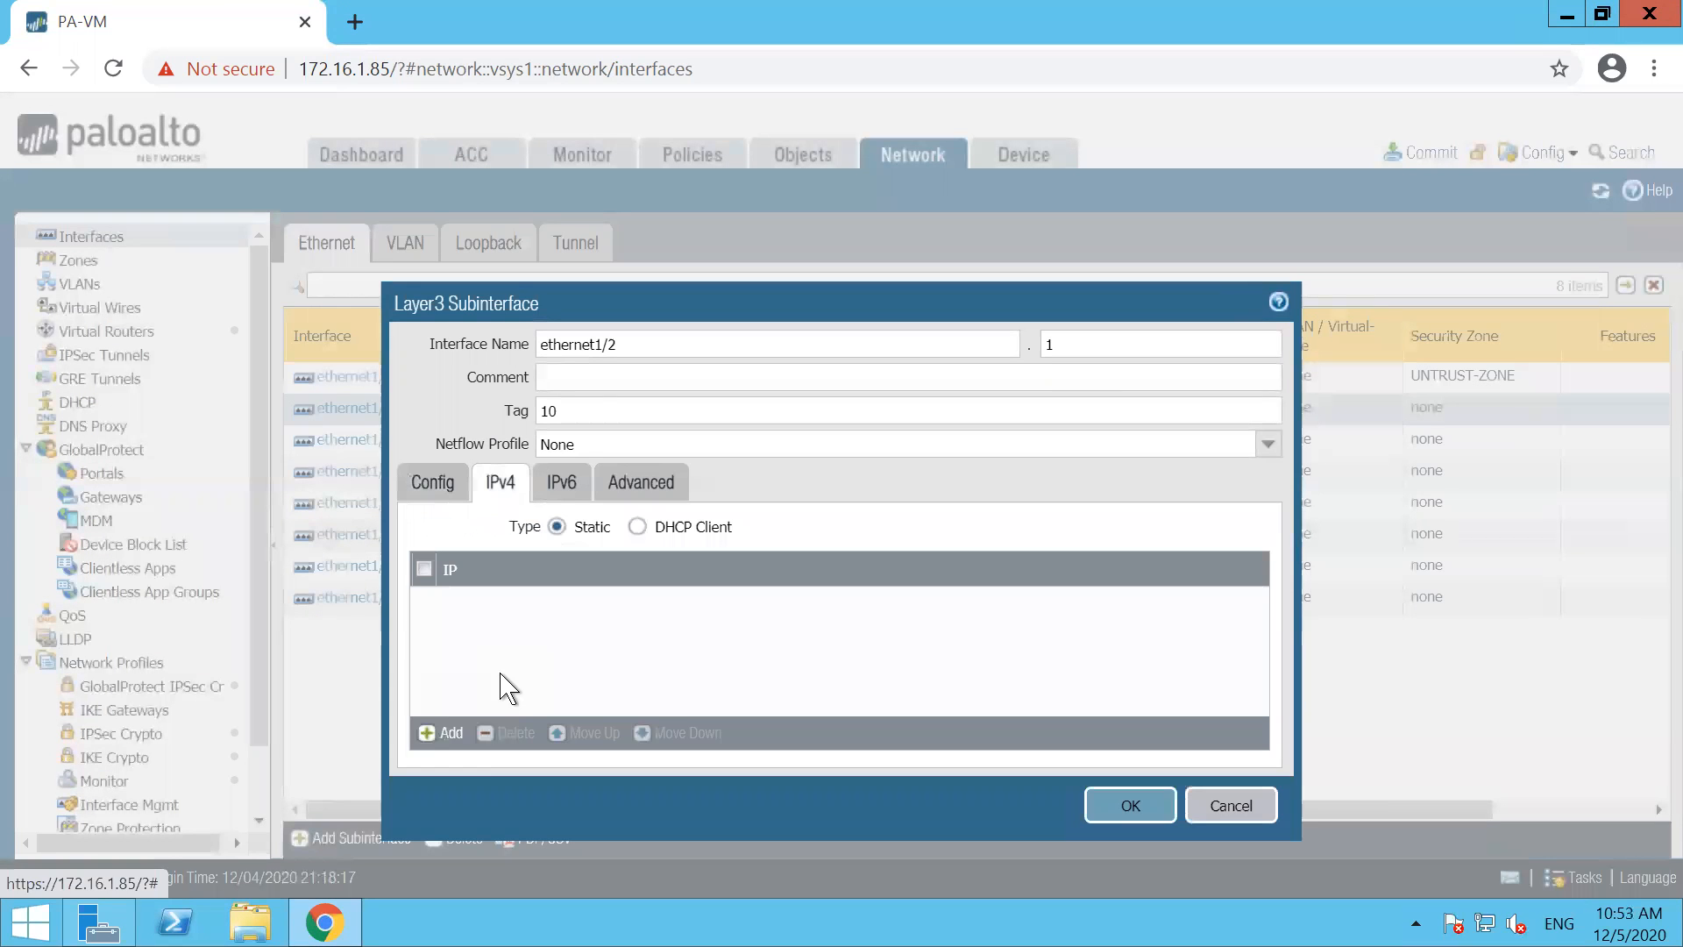
{"action": "left_click", "coordinate": [431, 733]}
{"action": "type", "text": "10.1.1."}
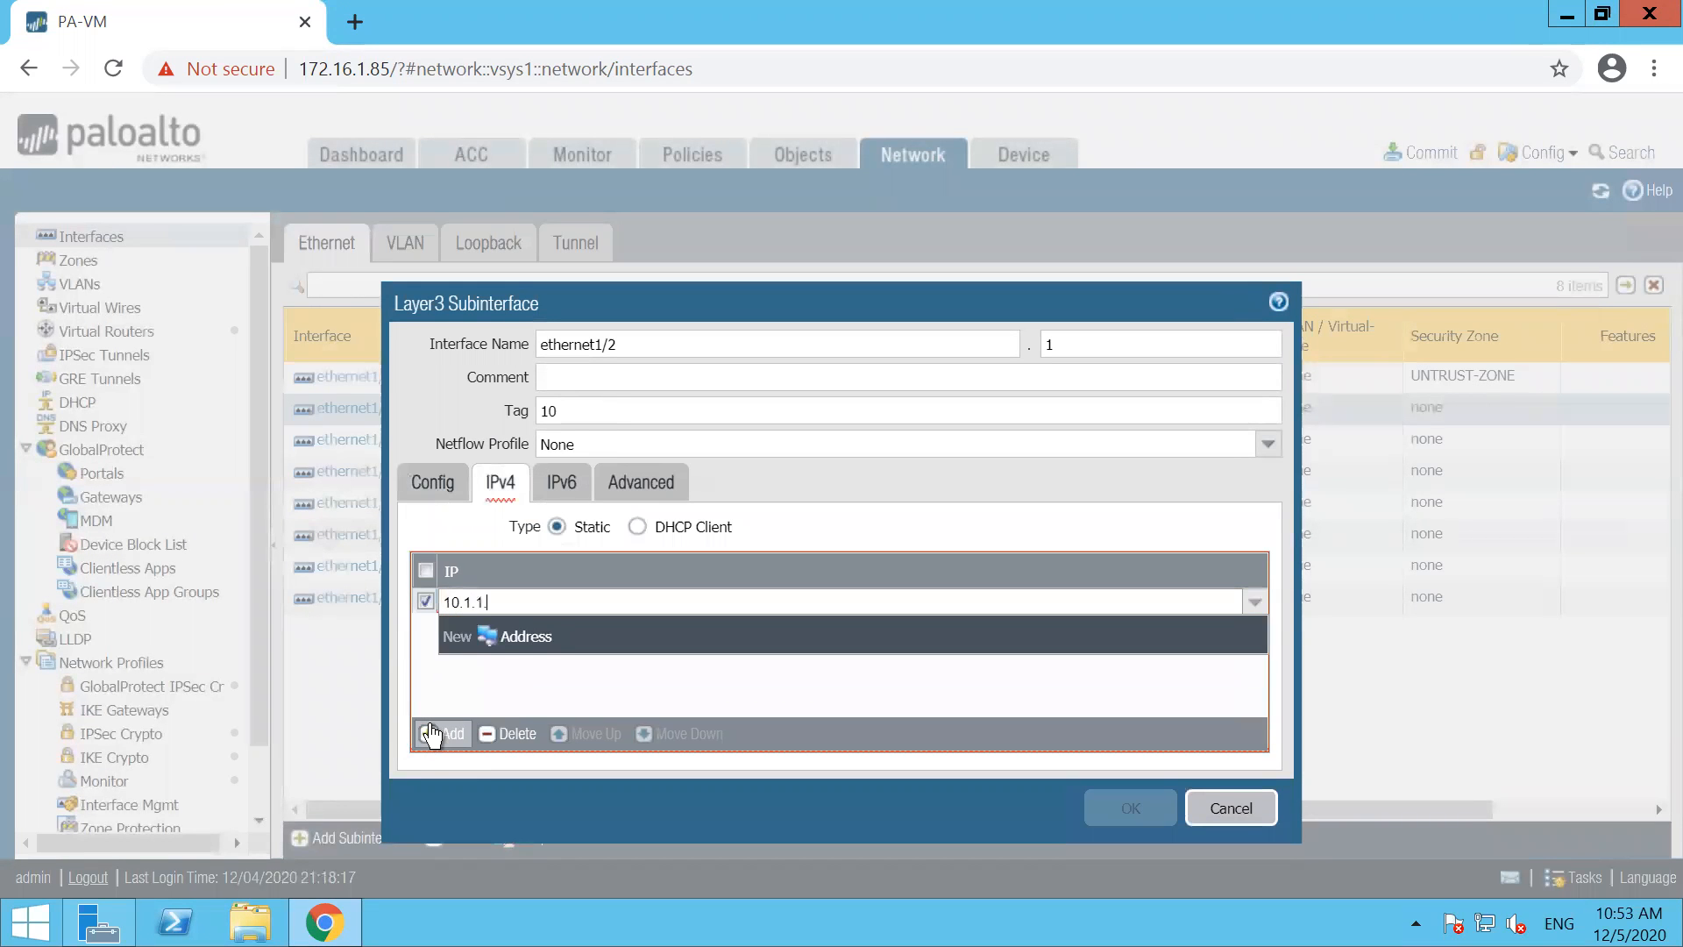
{"action": "type", "text": "1/24"}
{"action": "left_click", "coordinate": [624, 701]}
Change the subinterface number under ethernet1/2 to 10 and save the subinterface
{"action": "left_click_drag", "start_coordinate": [1069, 453], "coordinate": [1084, 416]}
{"action": "left_click", "coordinate": [1071, 349]}
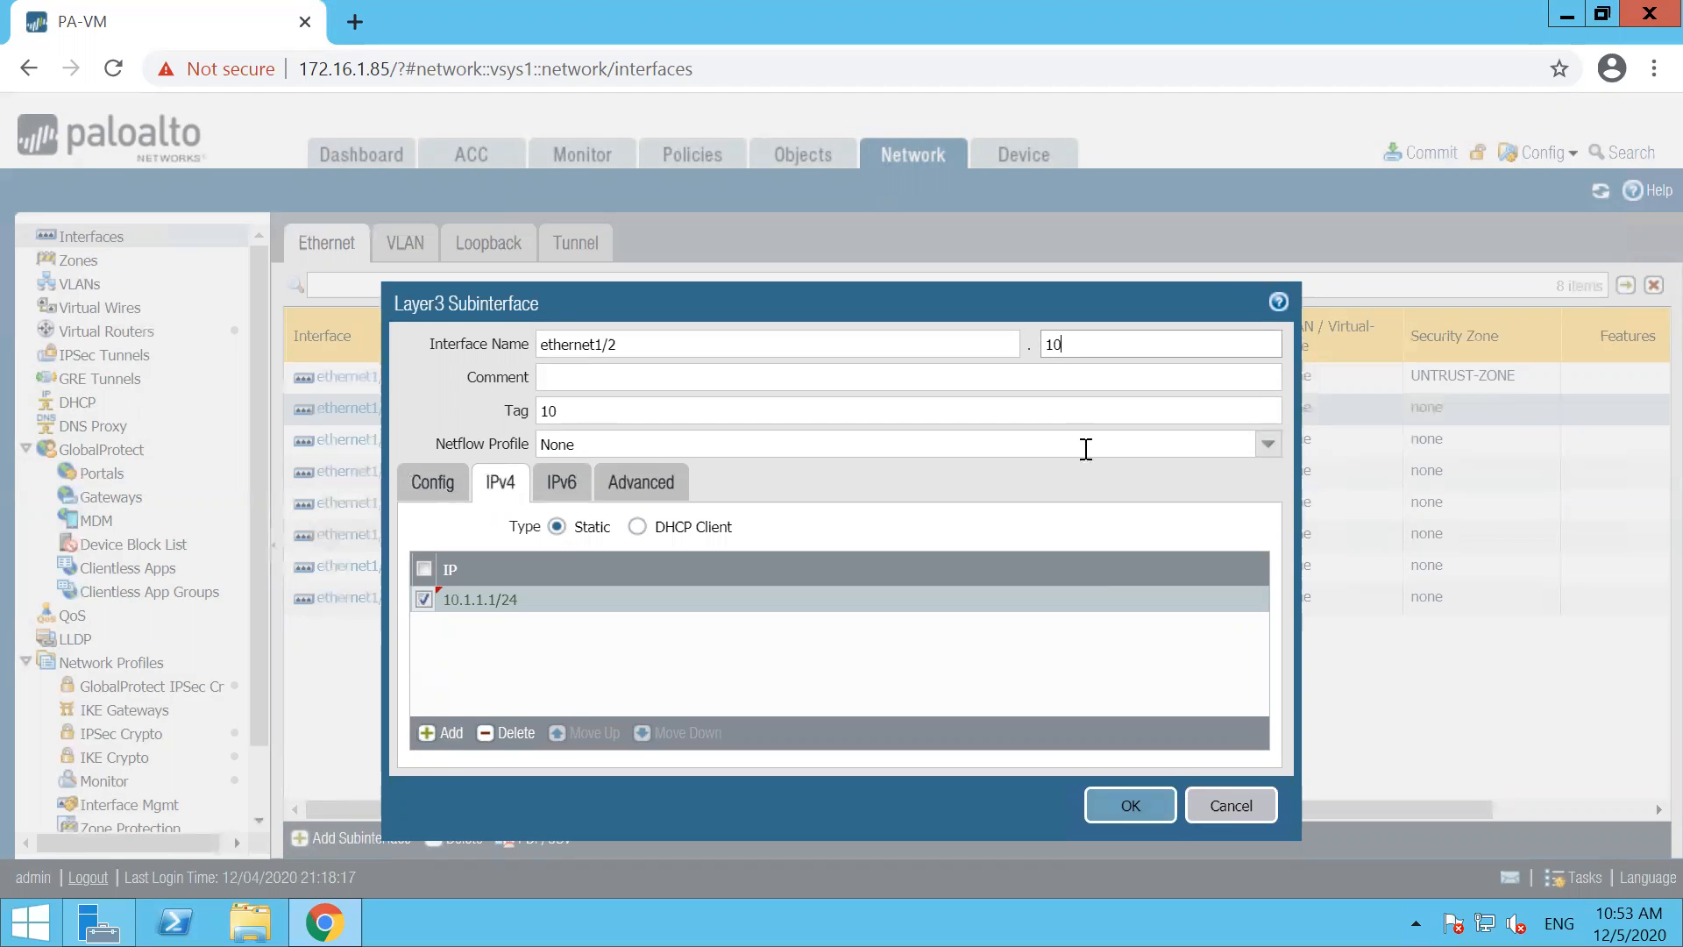
{"action": "left_click", "coordinate": [1131, 805]}
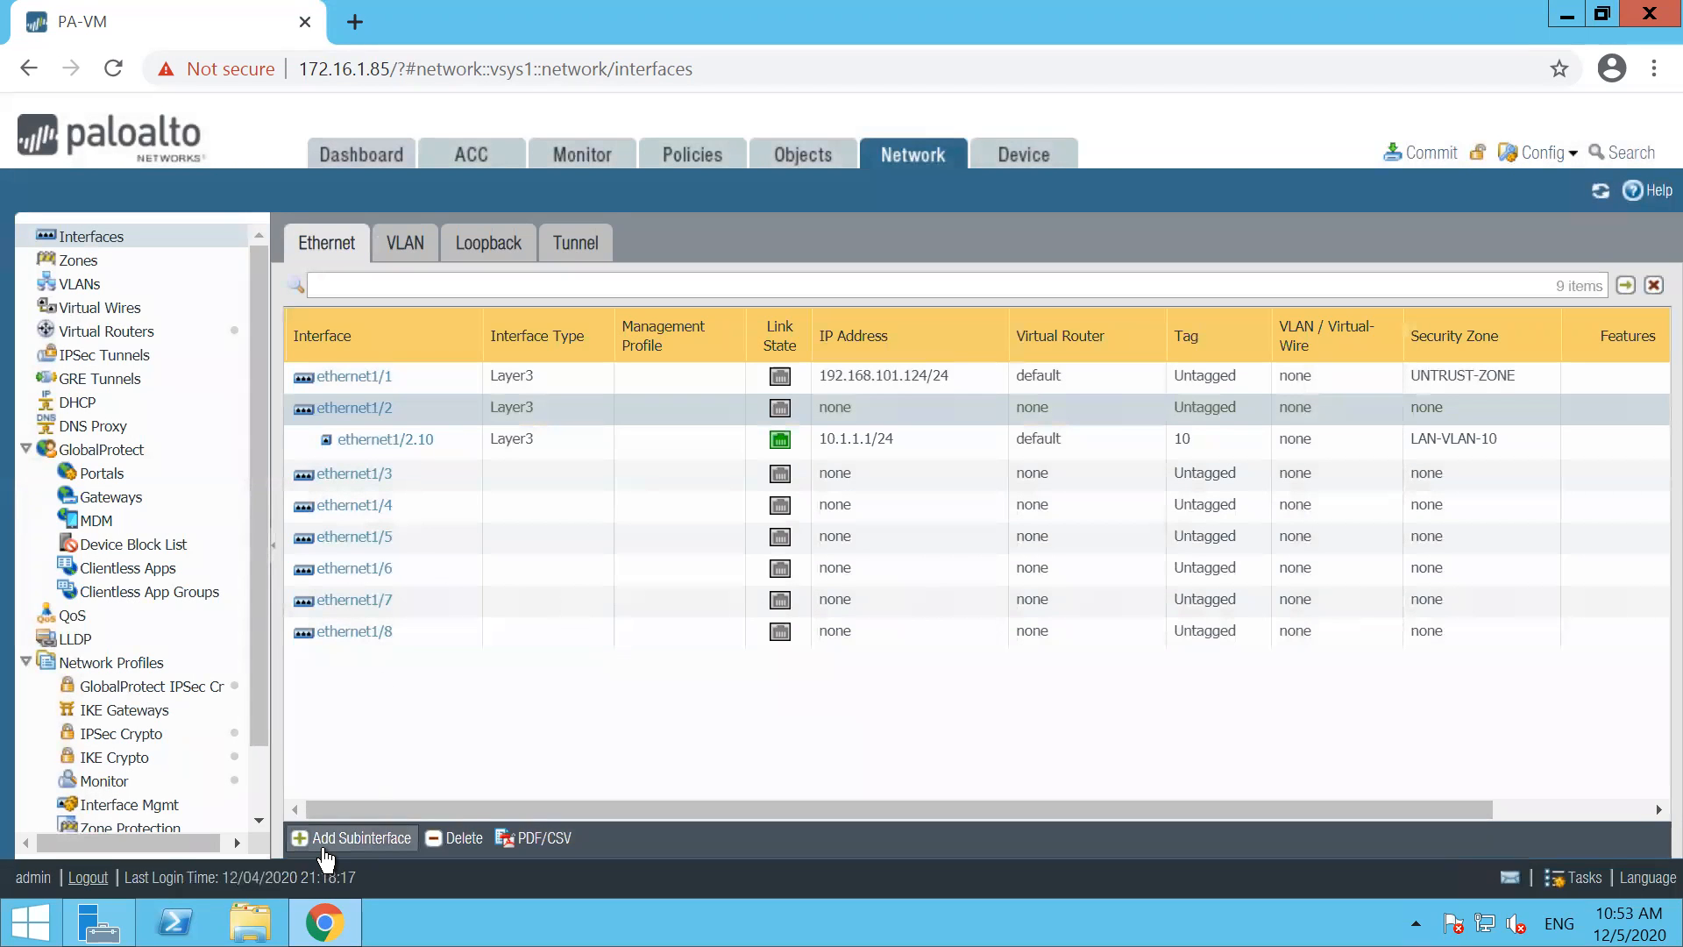
Add a Layer3 subinterface numbered 20 under ethernet1/2 with tag 20 and assign it to the default virtual router
{"action": "left_click", "coordinate": [324, 840]}
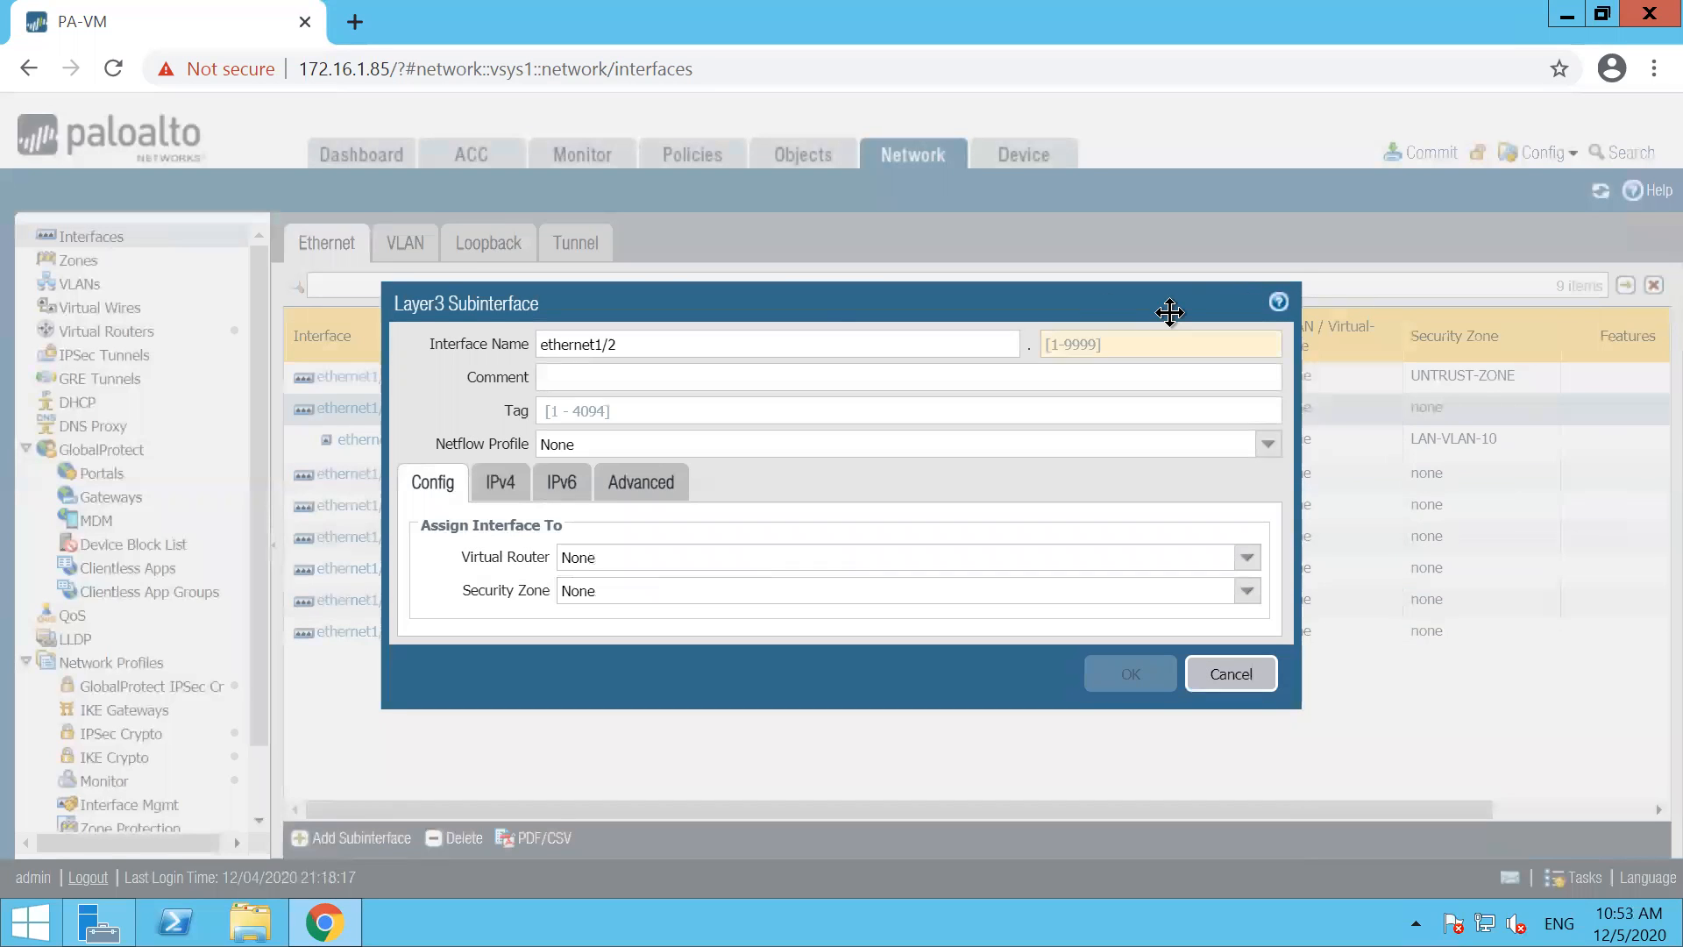
{"action": "left_click", "coordinate": [1112, 345]}
{"action": "type", "text": "20"}
{"action": "key", "text": "Tab"}
{"action": "key", "text": "Tab"}
{"action": "key", "text": "Tab"}
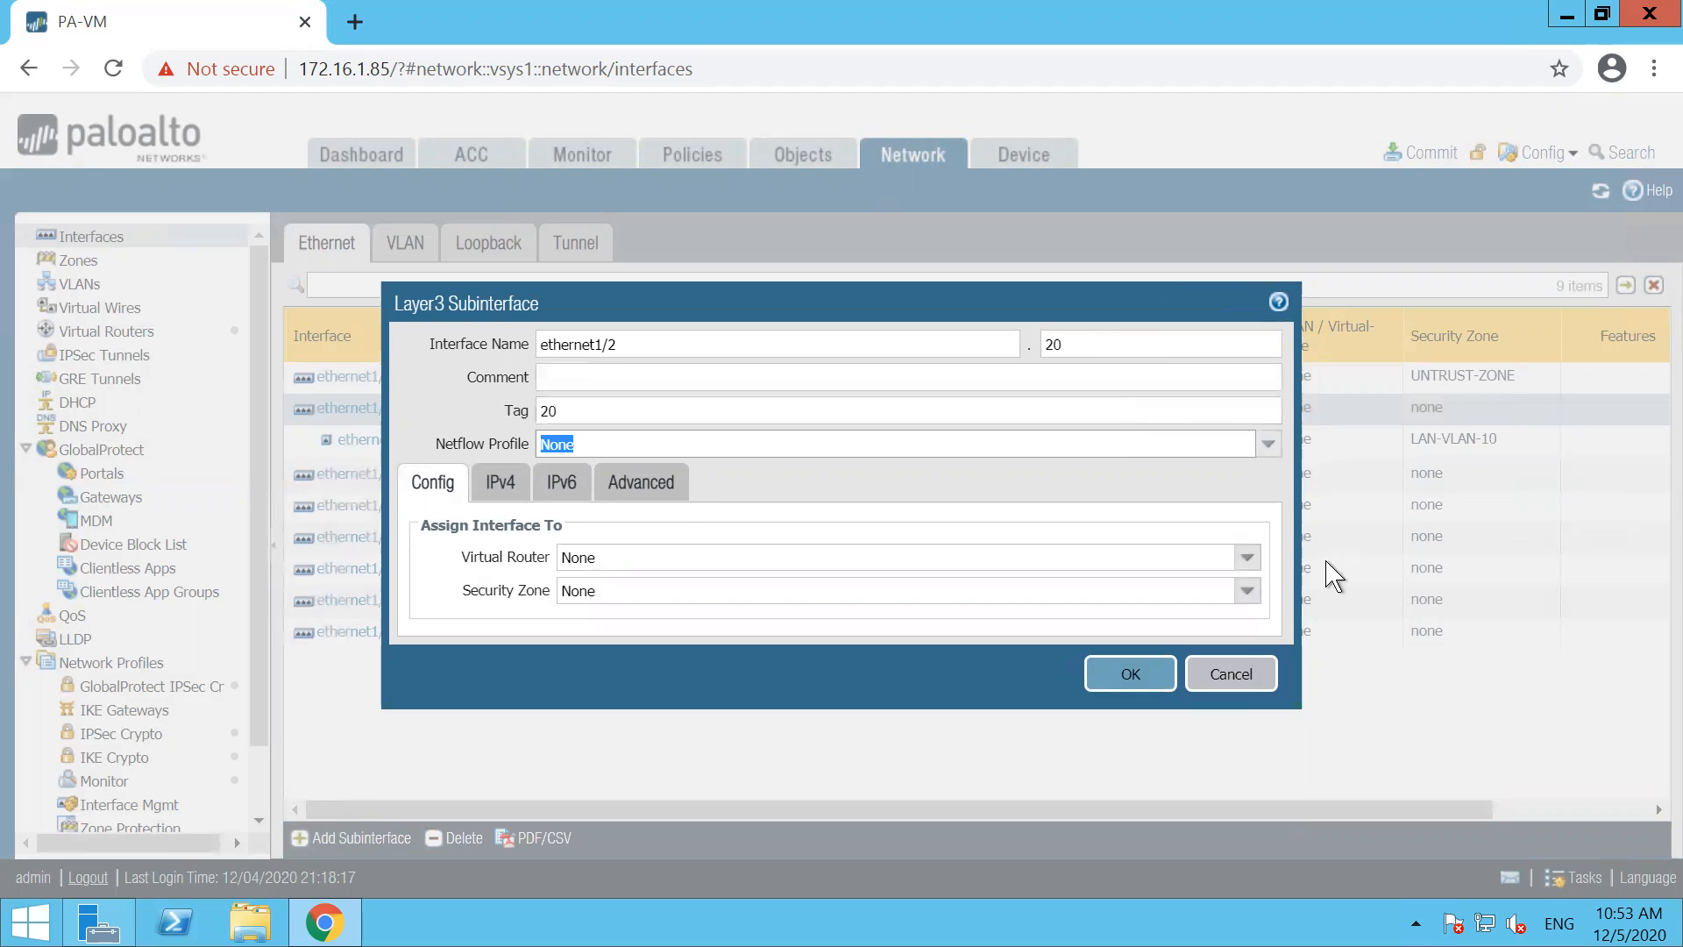
{"action": "left_click", "coordinate": [1247, 557]}
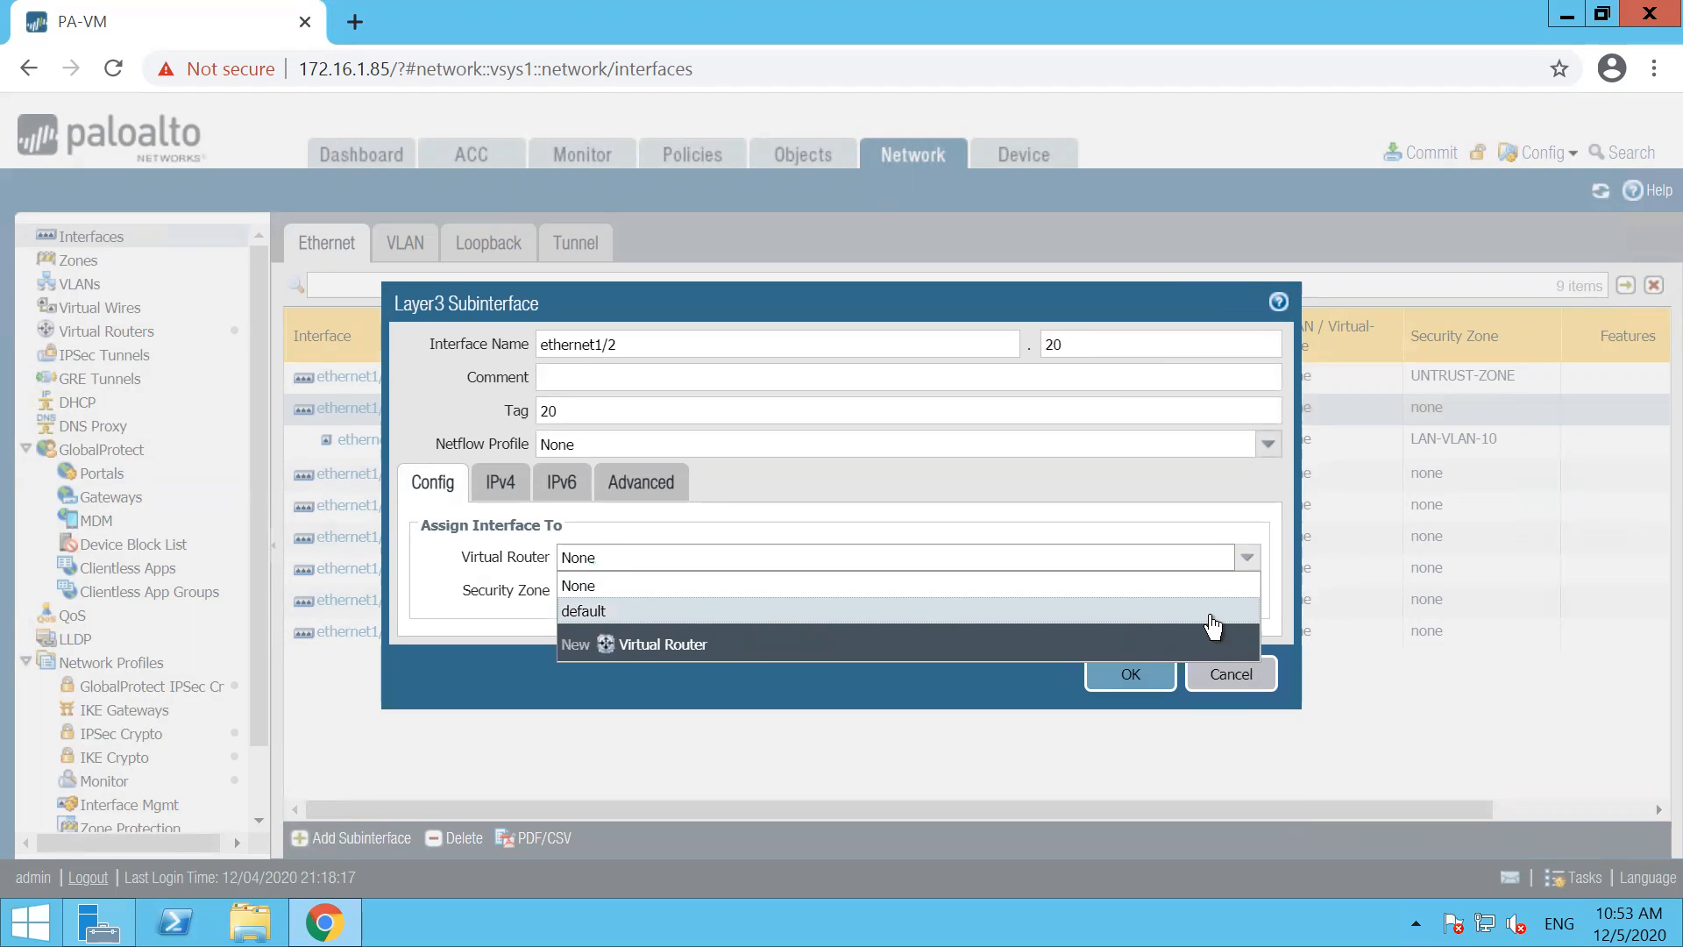
{"action": "left_click", "coordinate": [607, 611]}
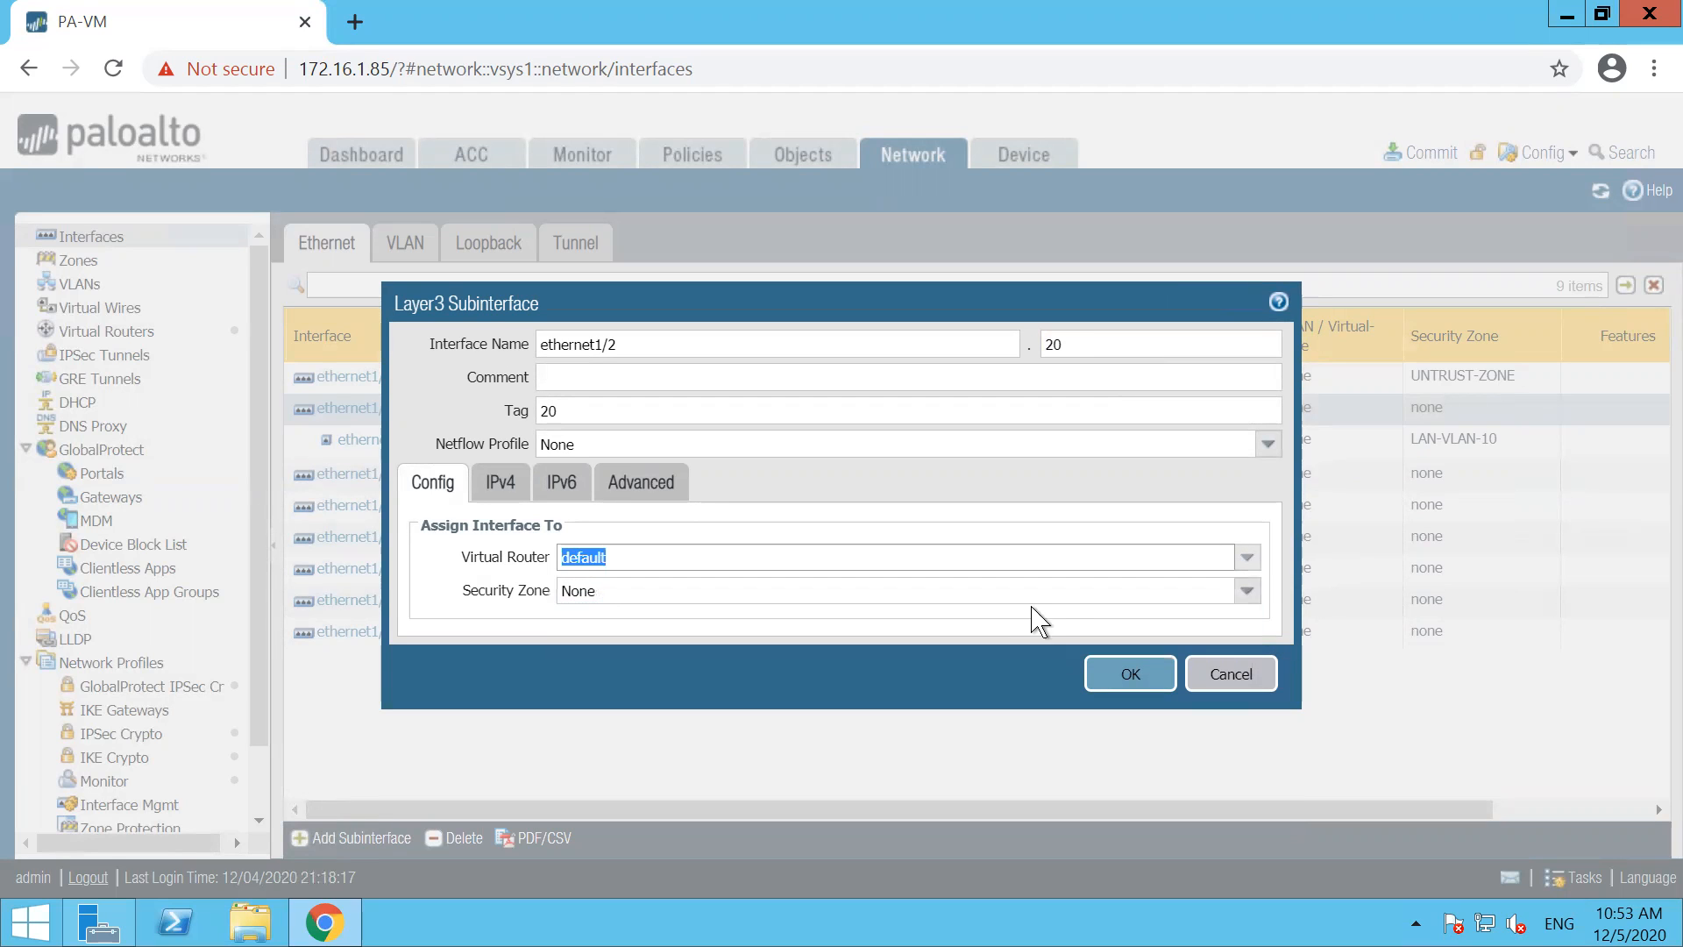
Create a new security zone named LAN-VLAN-20 and assign it to subinterface ethernet1/2.20
{"action": "left_click", "coordinate": [1247, 591]}
{"action": "left_click", "coordinate": [625, 708]}
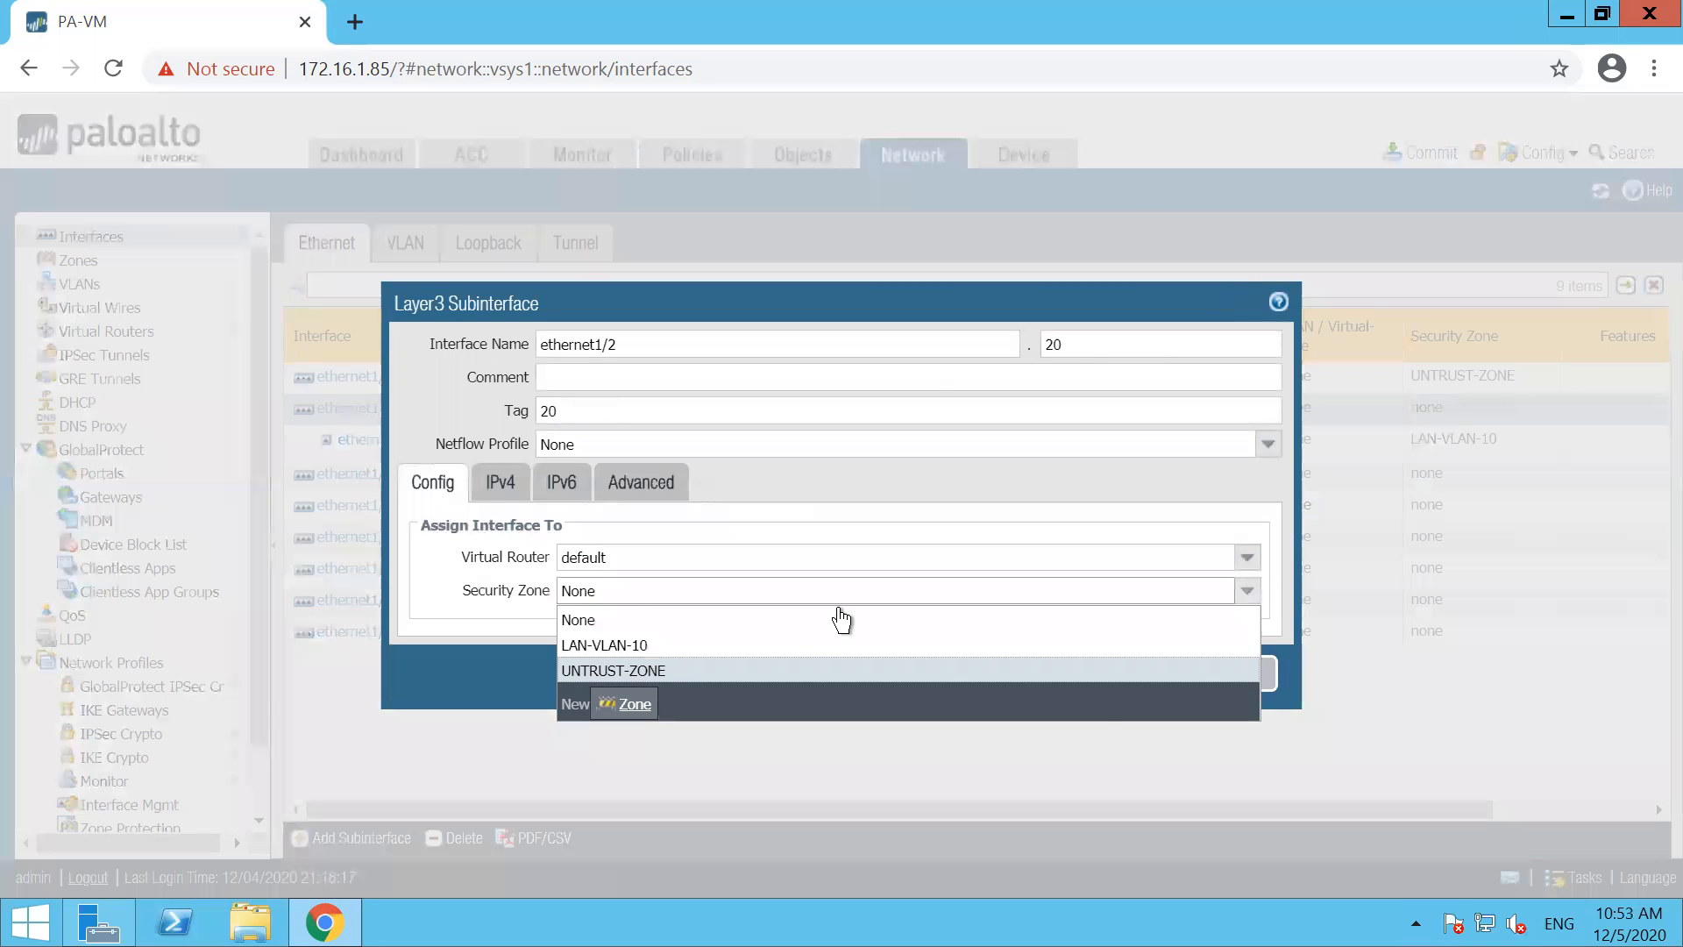
{"action": "type", "text": "LAN"}
{"action": "type", "text": "-V:LA"}
{"action": "type", "text": "L"}
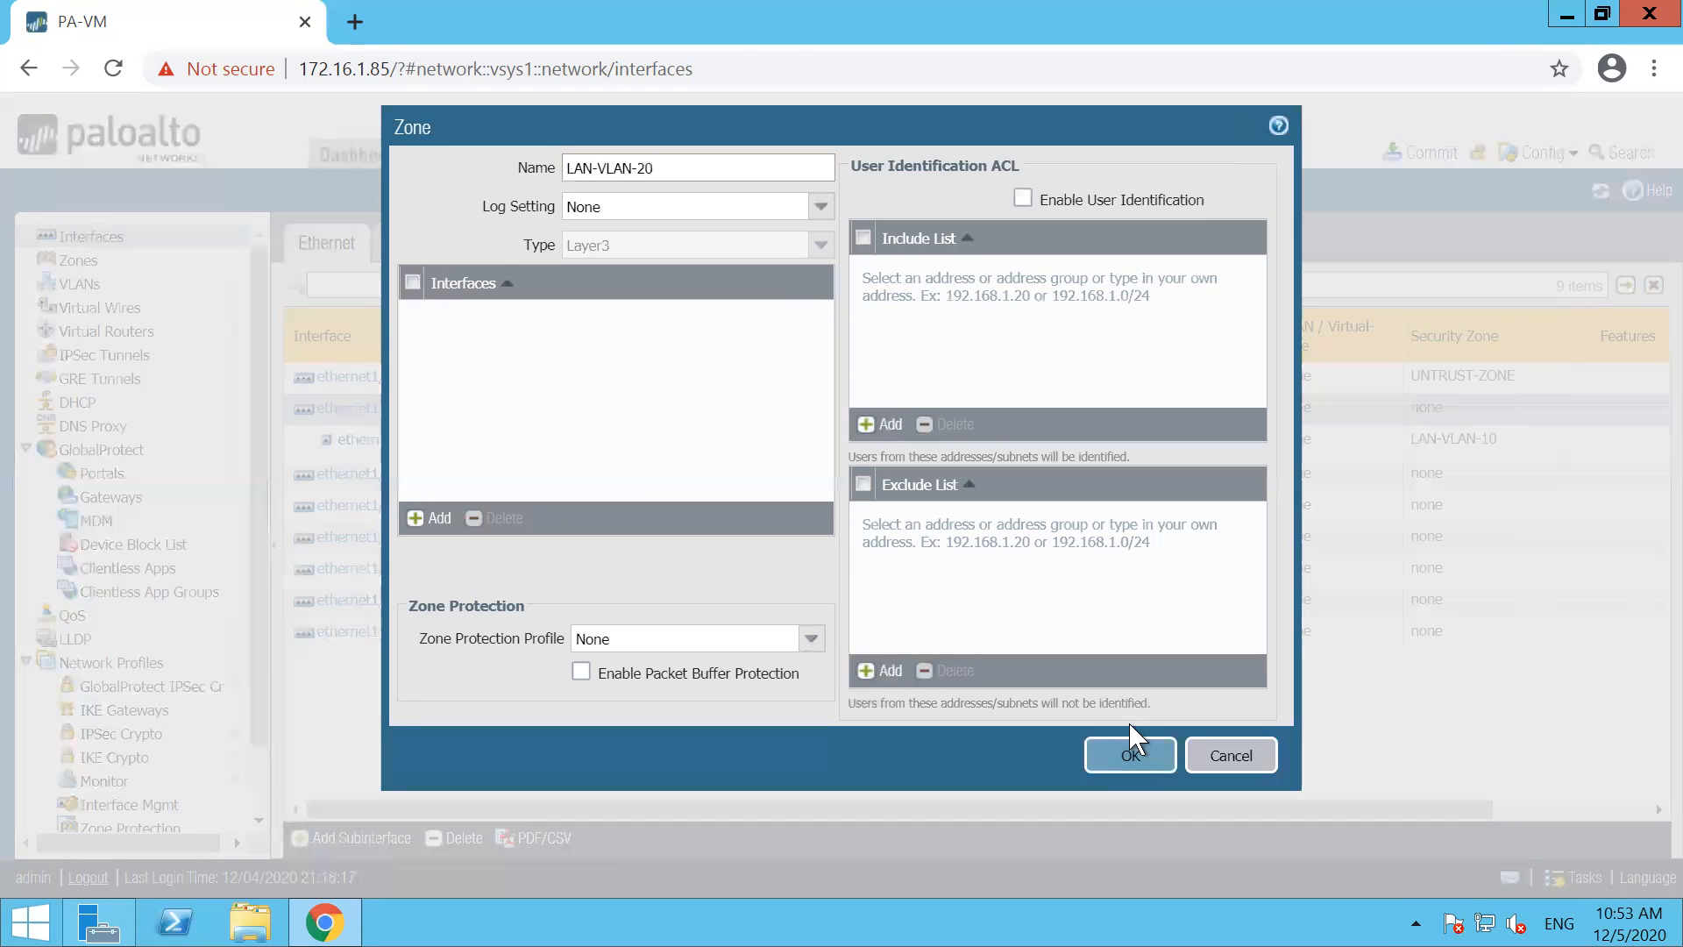
{"action": "left_click", "coordinate": [1129, 756]}
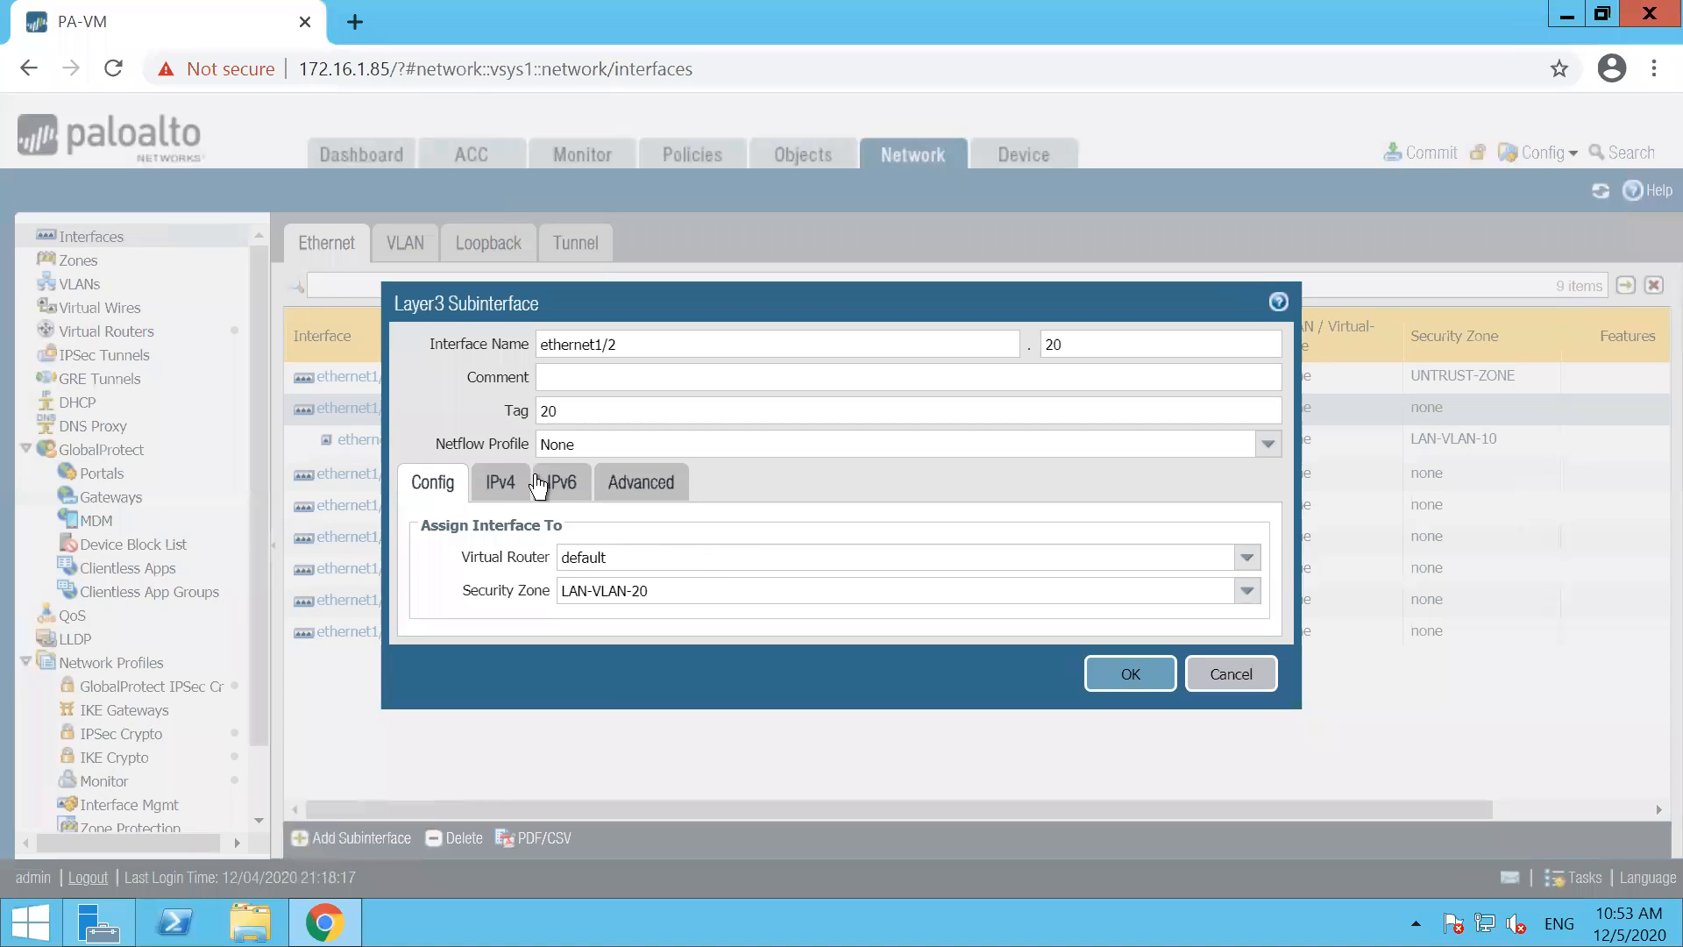
Add the static IPv4 address 10.2.2.1/24 to subinterface ethernet1/2.20 and save it
{"action": "left_click", "coordinate": [500, 484]}
{"action": "left_click", "coordinate": [437, 741]}
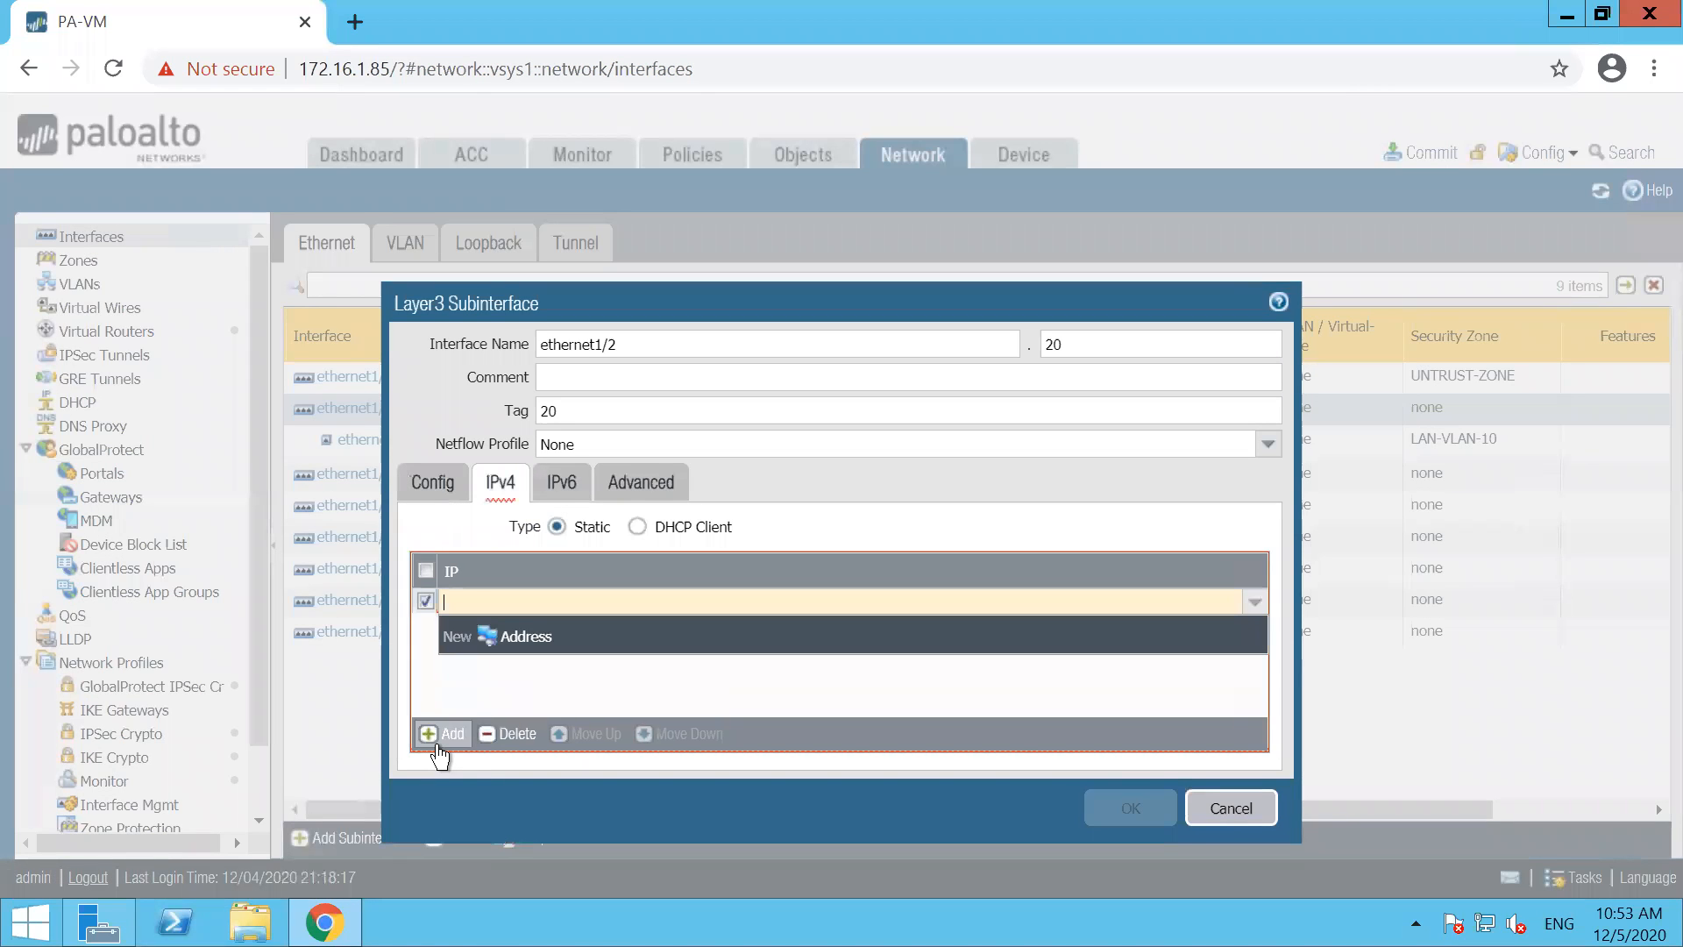
{"action": "type", "text": "102.."}
{"action": "key", "text": "BackSpace"}
{"action": "key", "text": "BackSpace"}
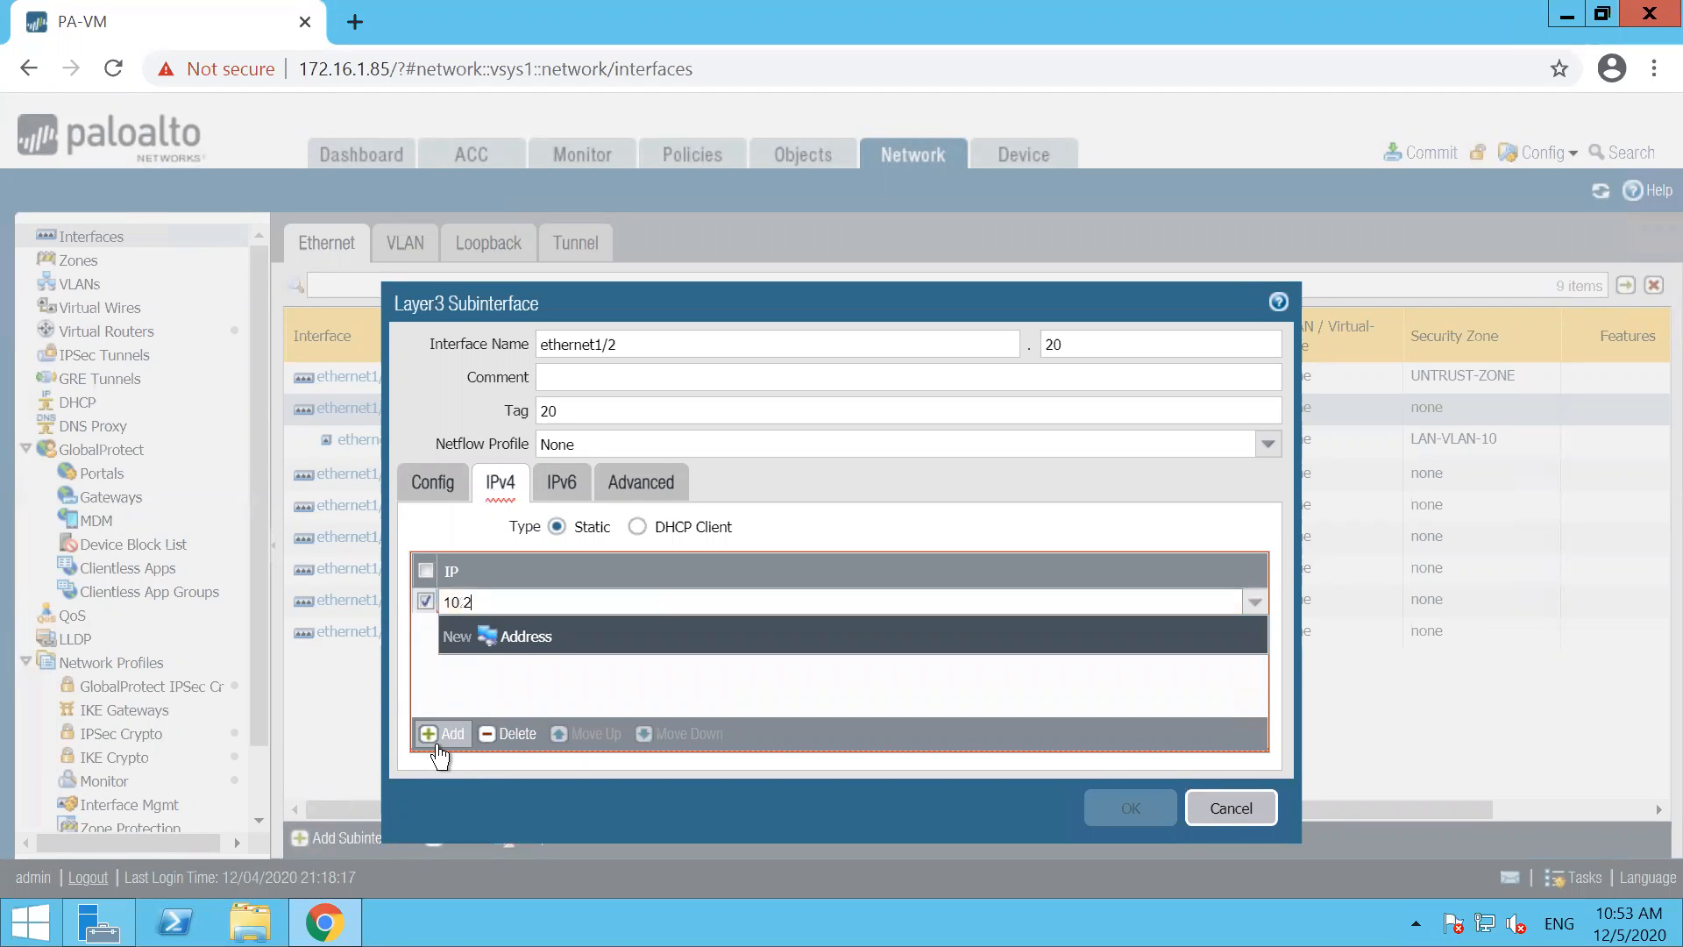
{"action": "left_click", "coordinate": [628, 712]}
{"action": "left_click", "coordinate": [1116, 811]}
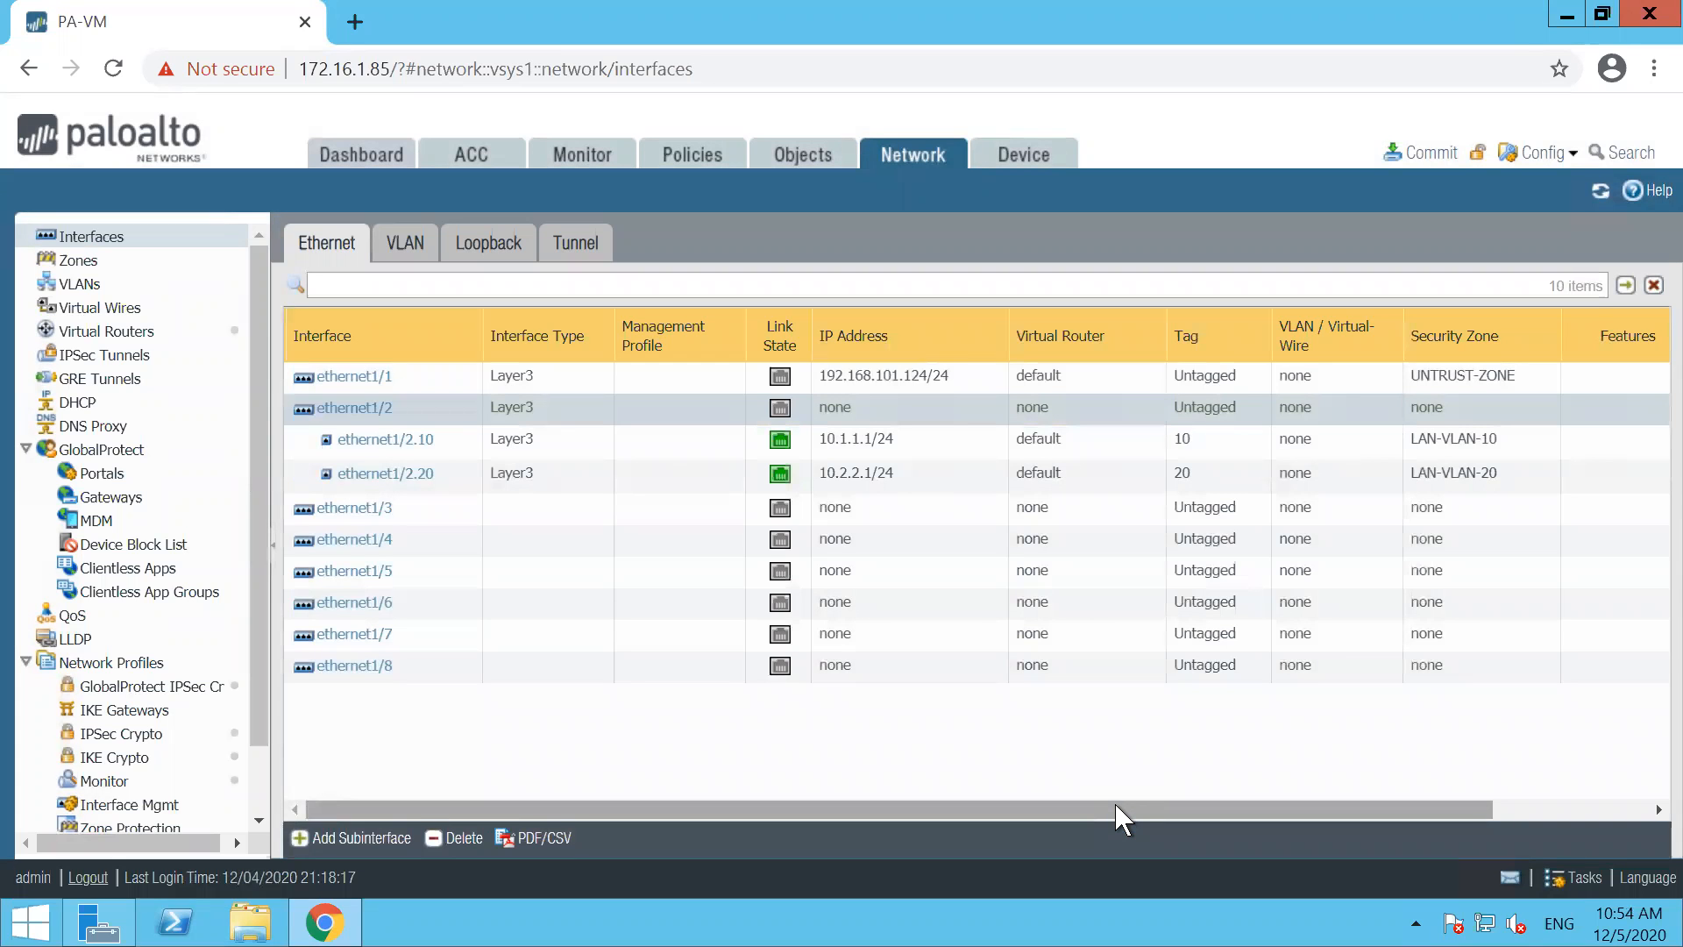
Add a DHCP server on subinterface ethernet1/2.10 with the IP pool 10.1.1.10-10.1.1.100
{"action": "left_click_drag", "start_coordinate": [1082, 812], "coordinate": [968, 807]}
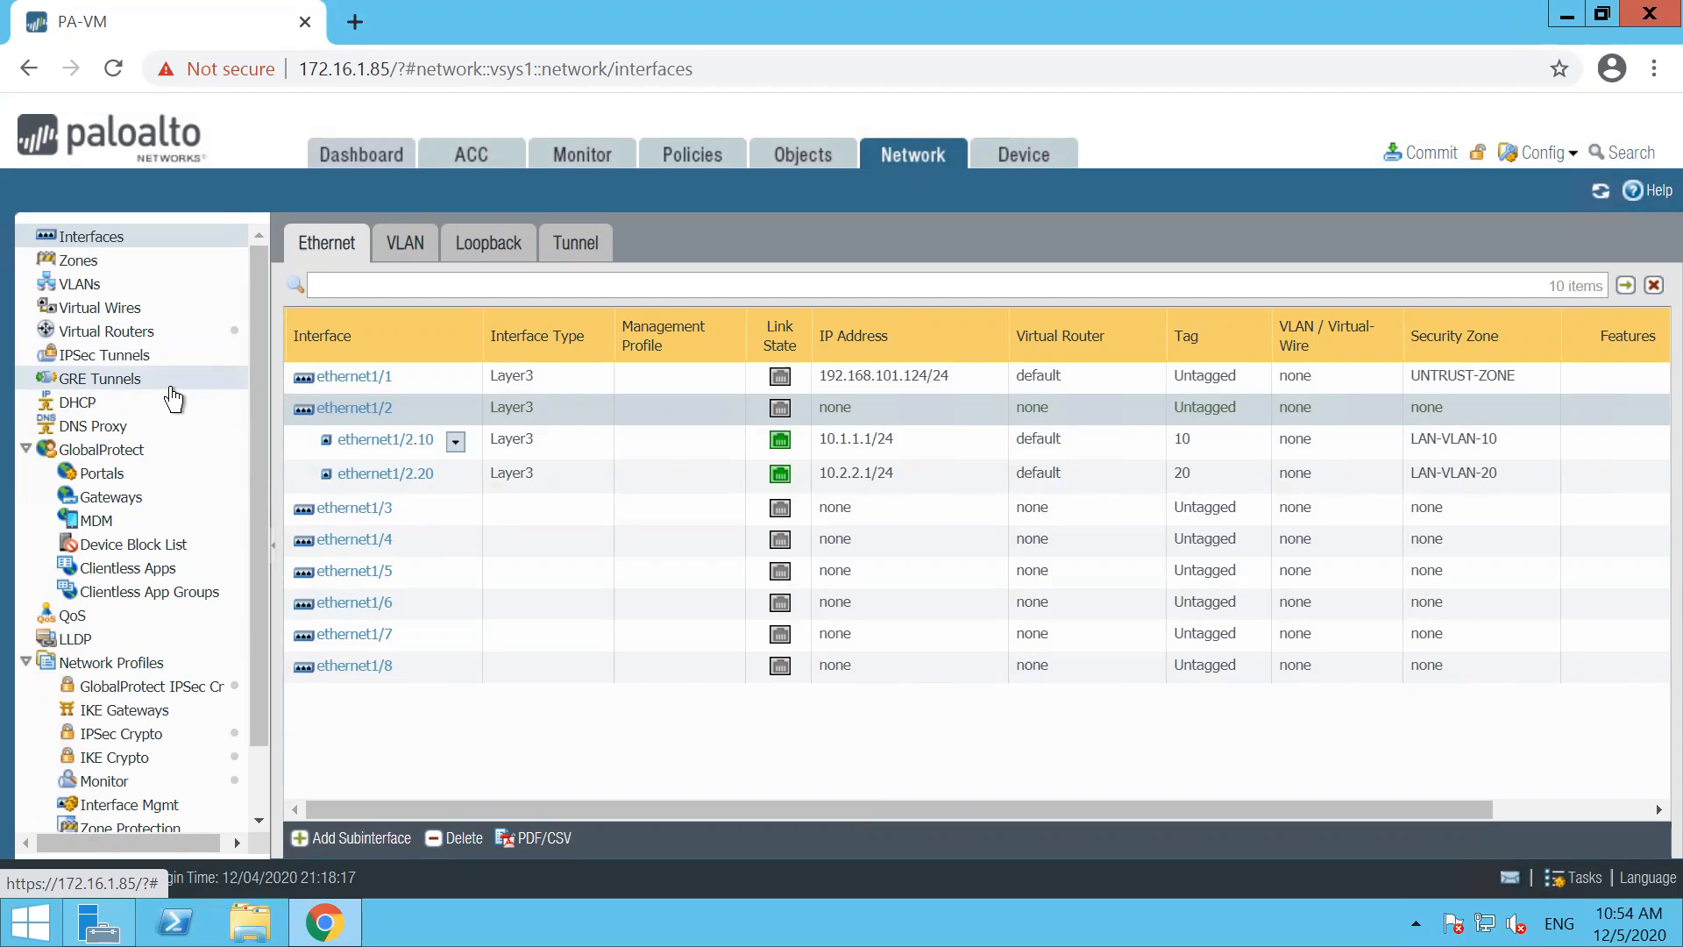
{"action": "left_click", "coordinate": [91, 404]}
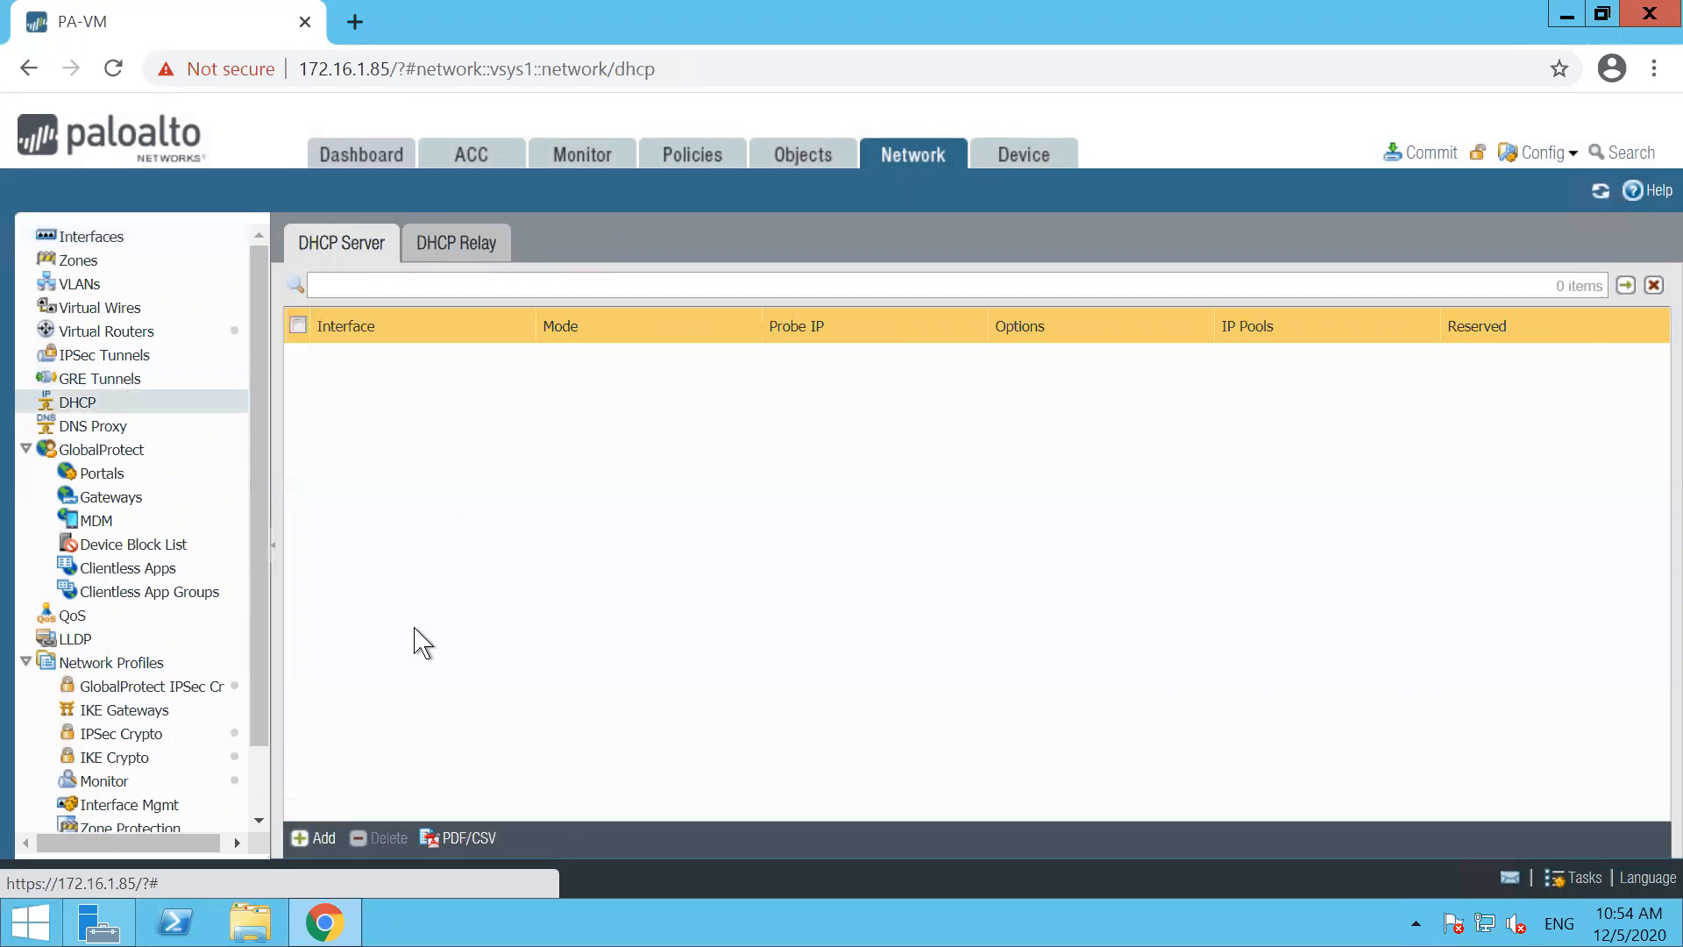
{"action": "left_click", "coordinate": [317, 838]}
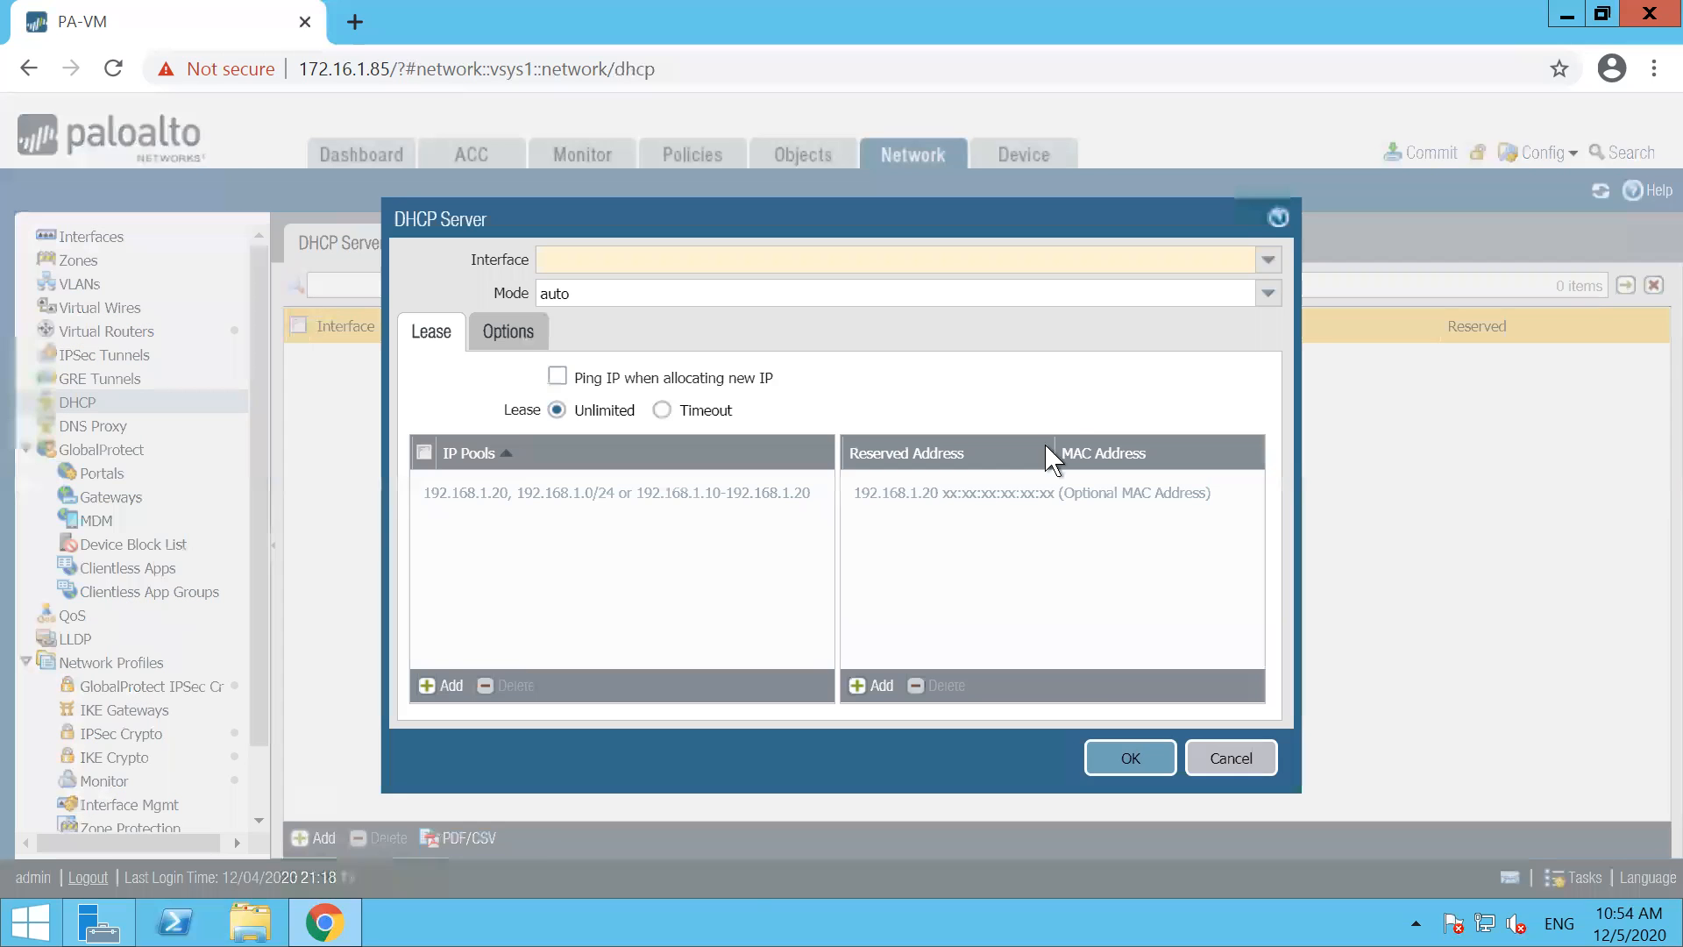
{"action": "left_click", "coordinate": [1269, 260]}
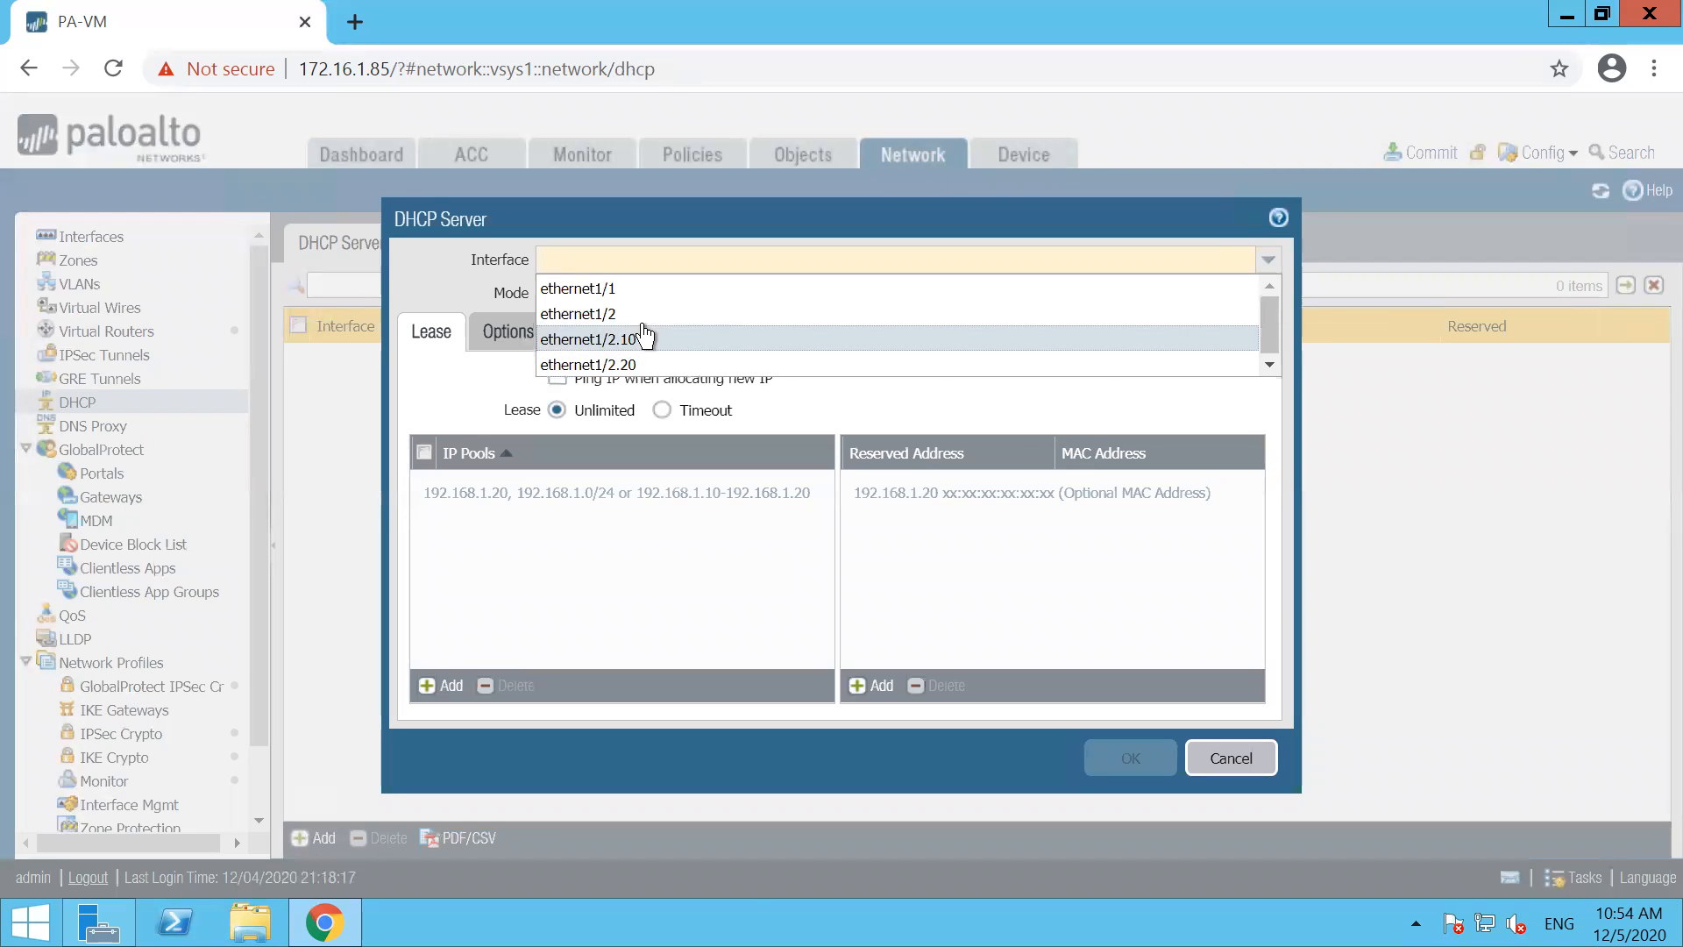
{"action": "left_click", "coordinate": [645, 338]}
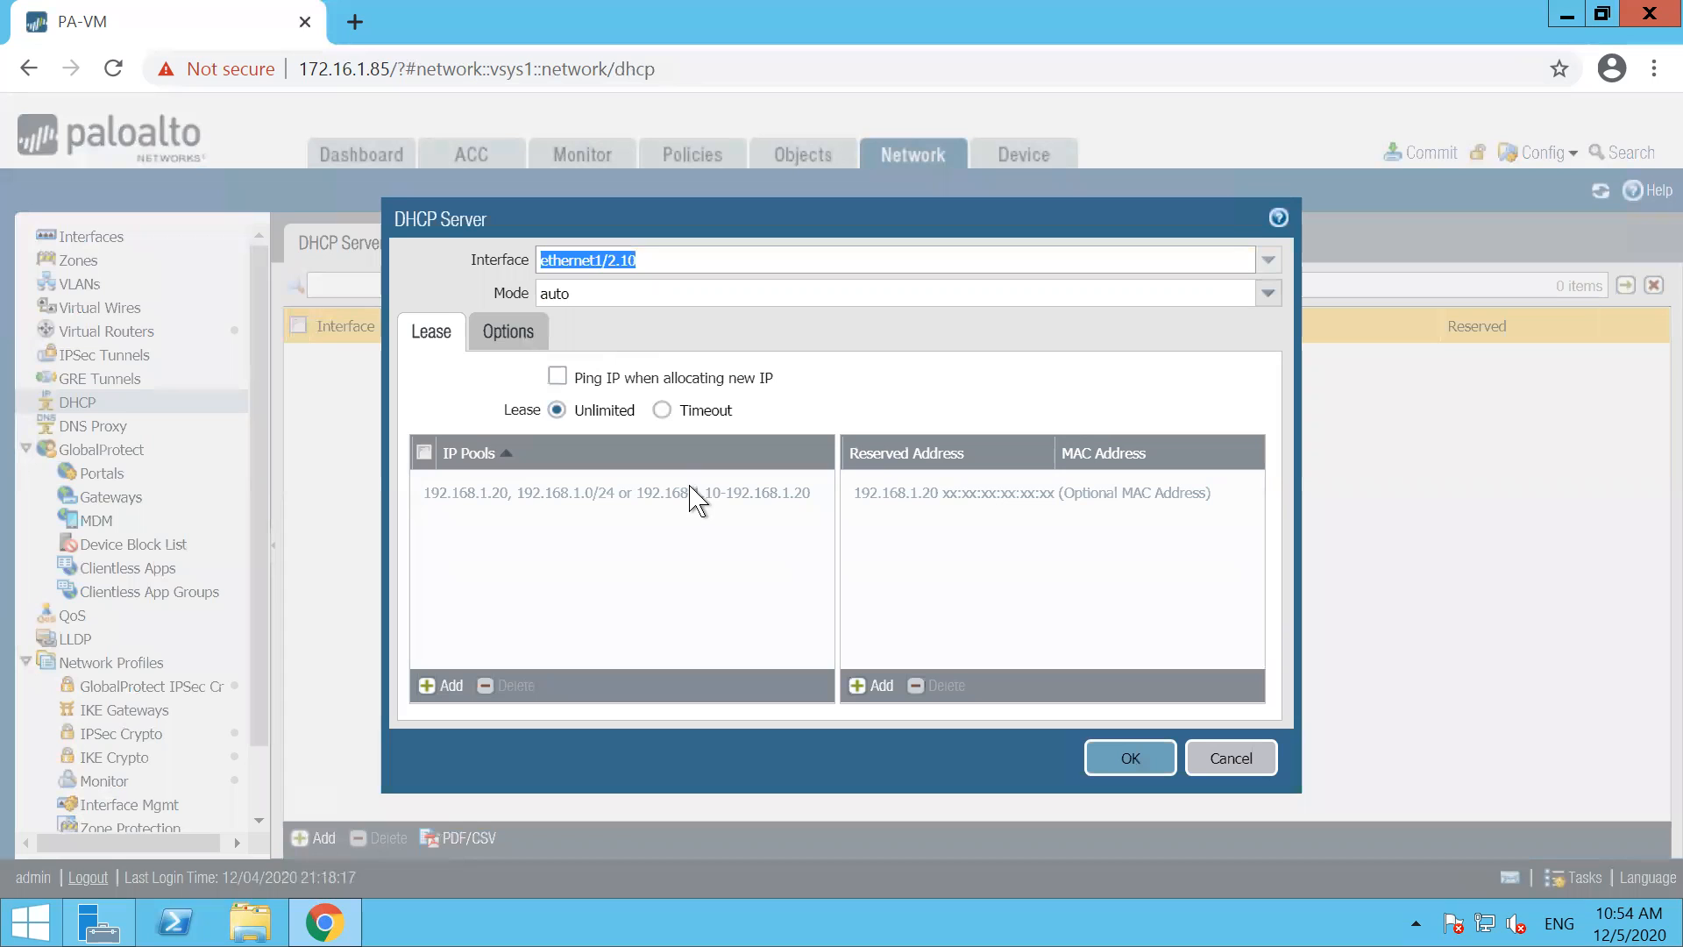
{"action": "left_click", "coordinate": [439, 691]}
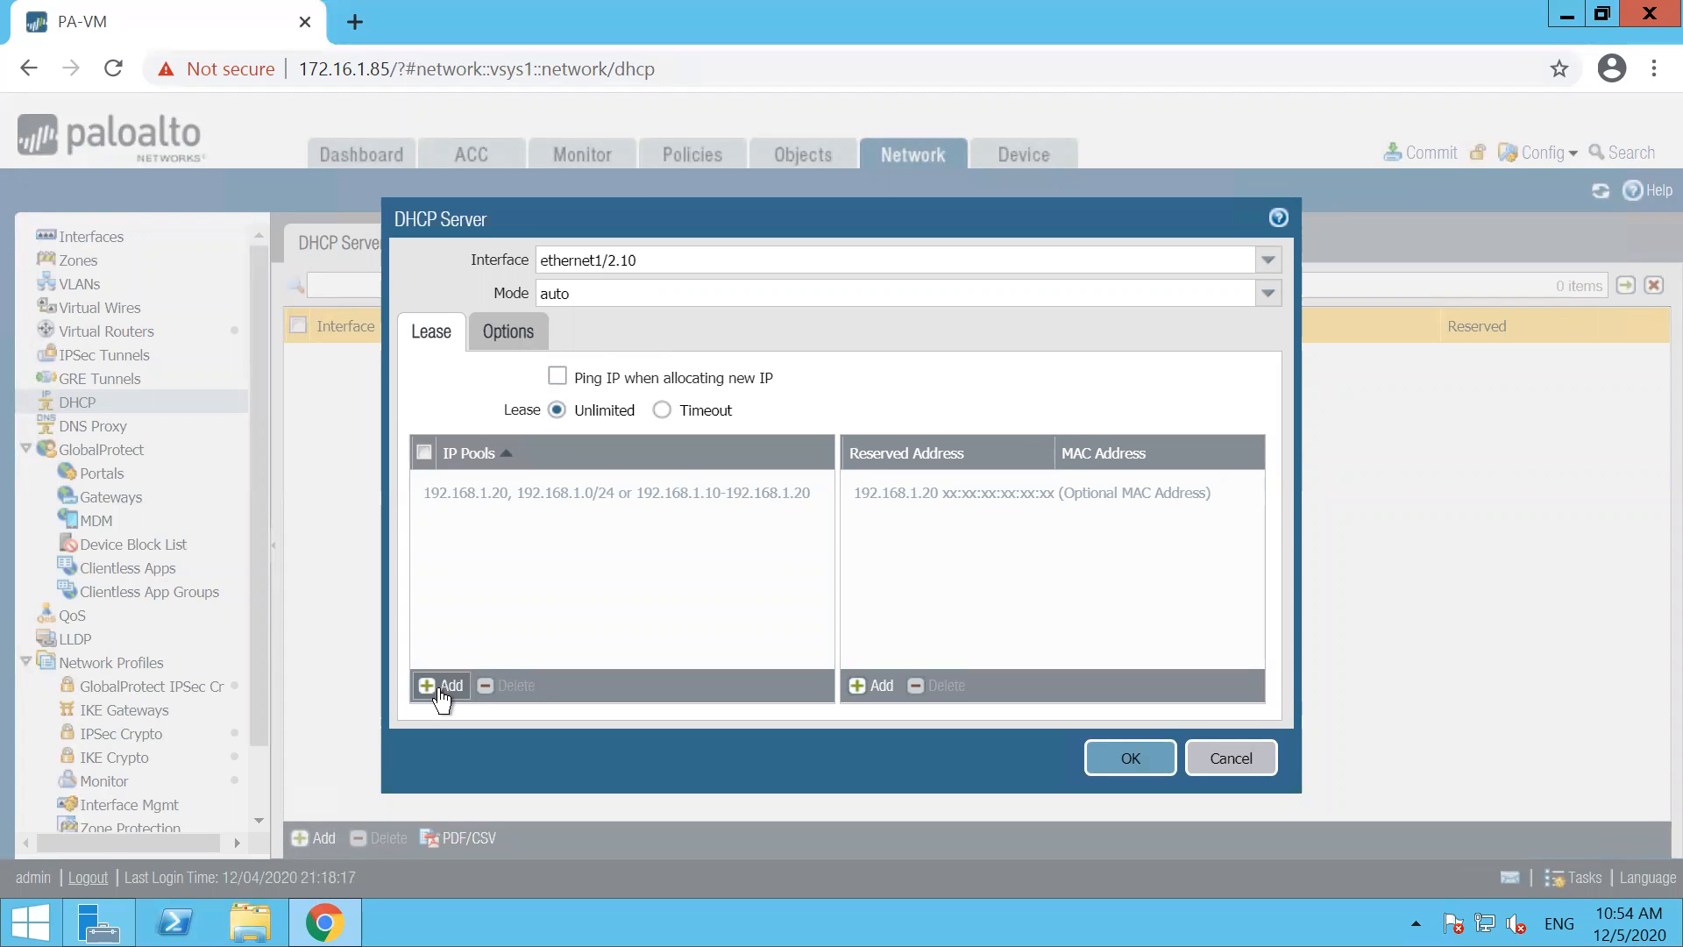
{"action": "type", "text": "10.101"}
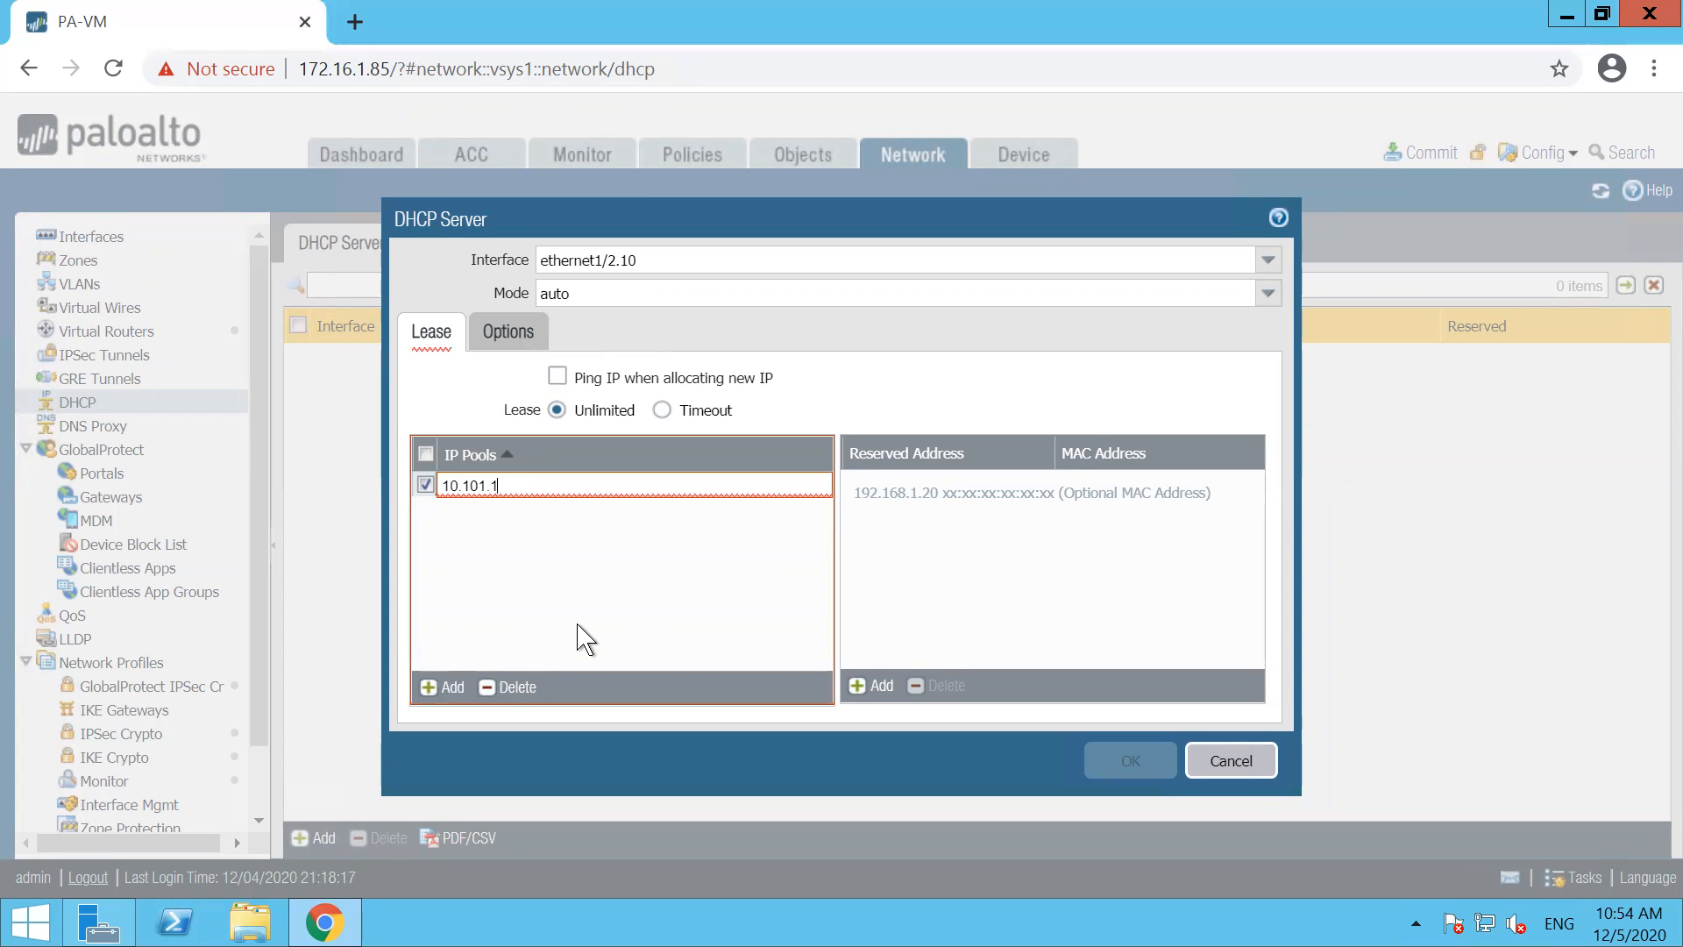
{"action": "type", "text": ".10"}
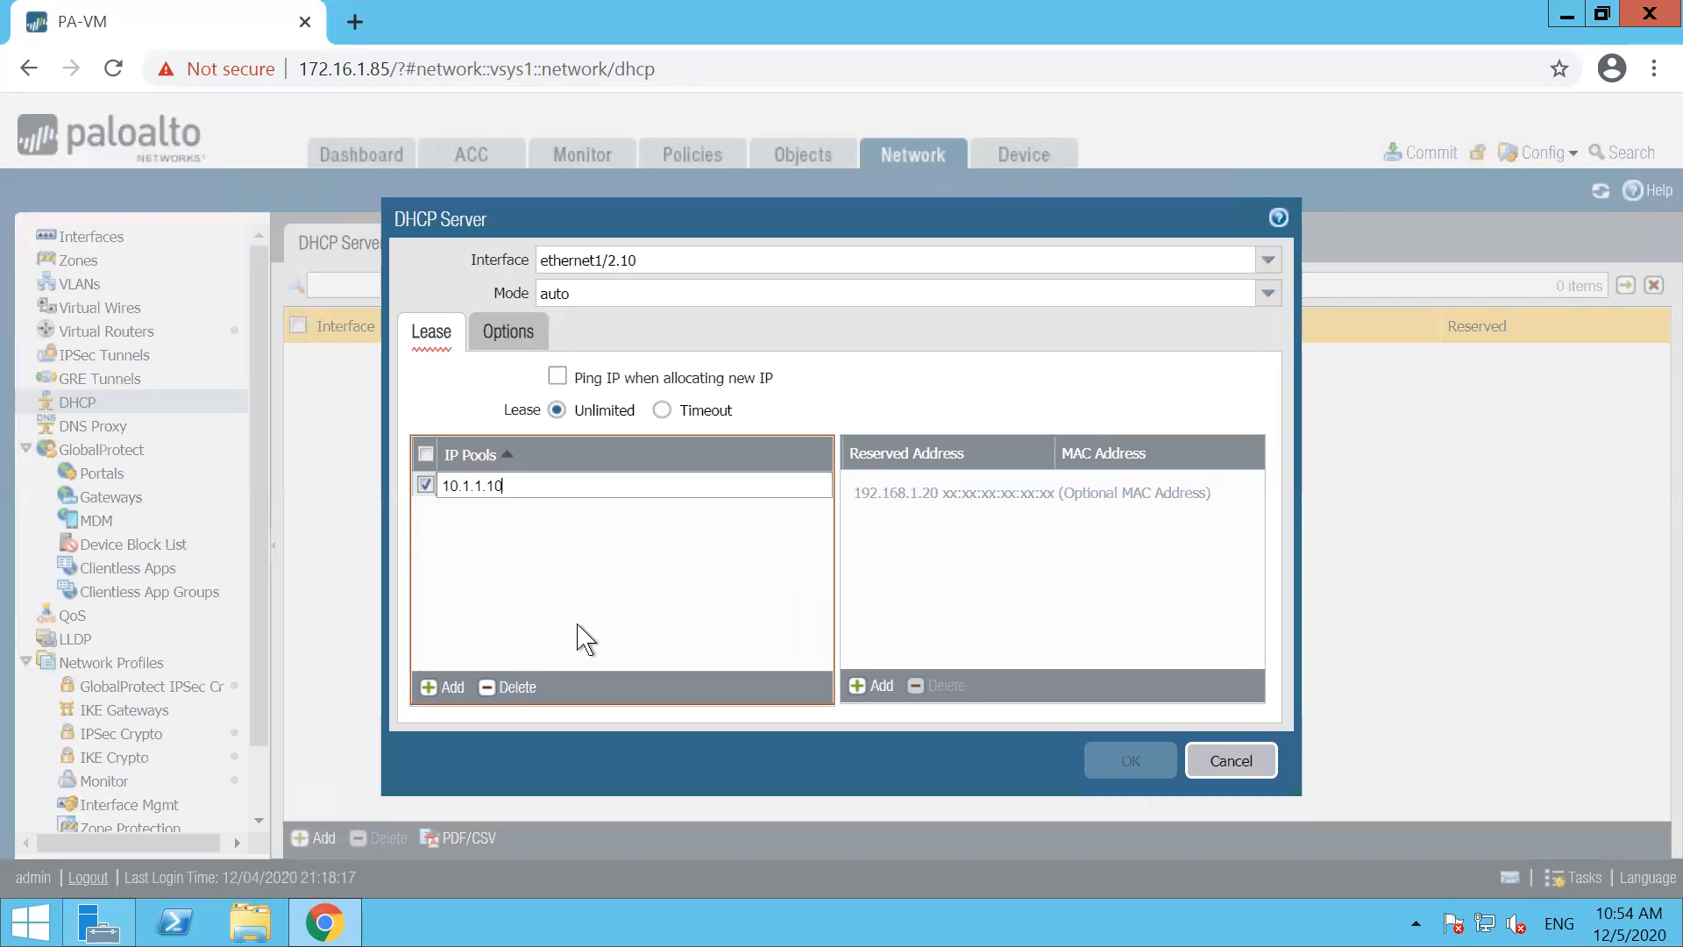
{"action": "type", "text": "-10.1.1.100"}
{"action": "left_click", "coordinate": [612, 586]}
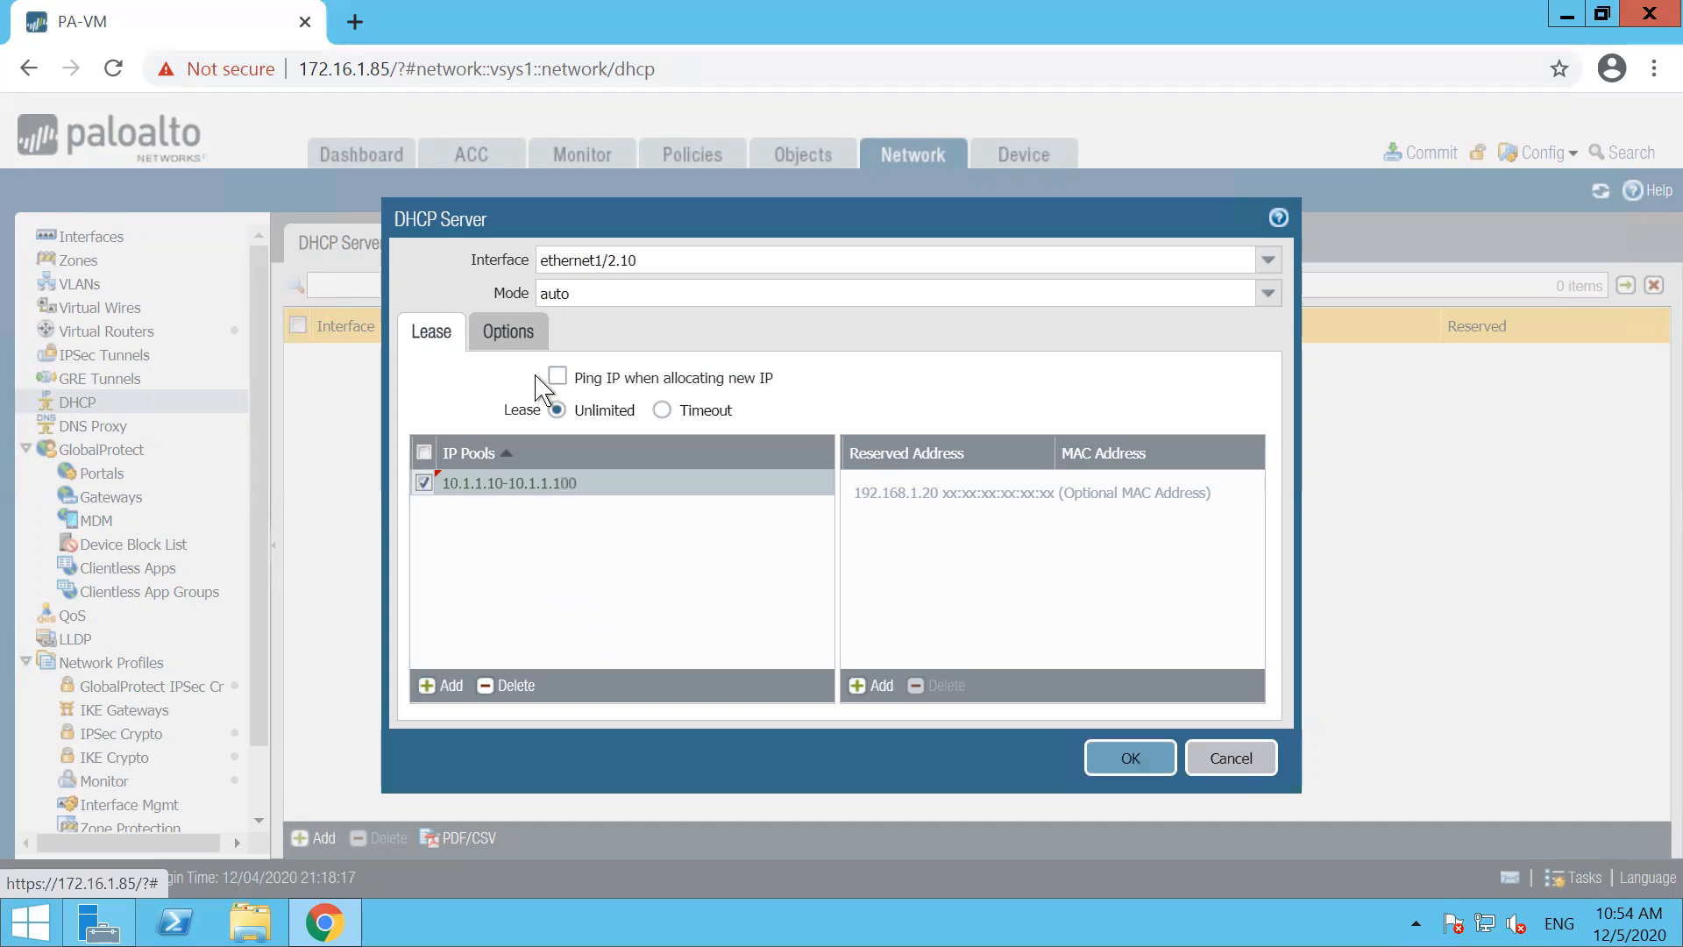
Set the ethernet1/2.10 DHCP options to gateway 10.1.1.1, subnet mask 255.255.255.0 and primary DNS 4.2.2.2, and save the server
{"action": "left_click", "coordinate": [516, 331]}
{"action": "left_click", "coordinate": [608, 395]}
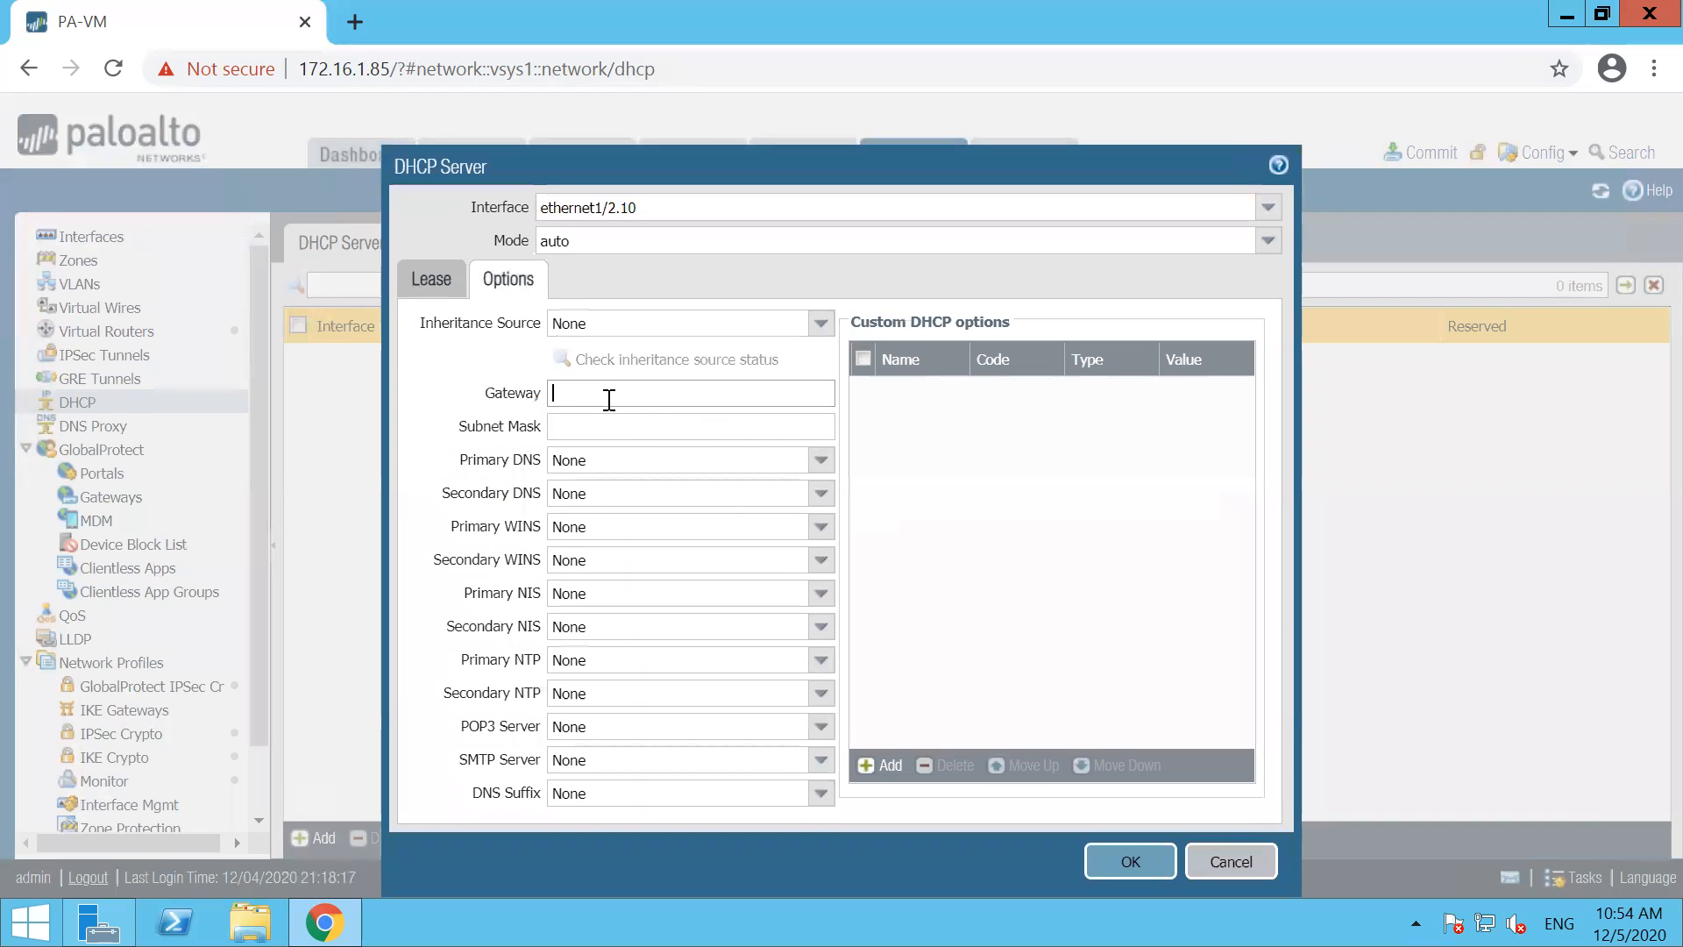
{"action": "type", "text": "10.1.1.1"}
{"action": "key", "text": "Tab"}
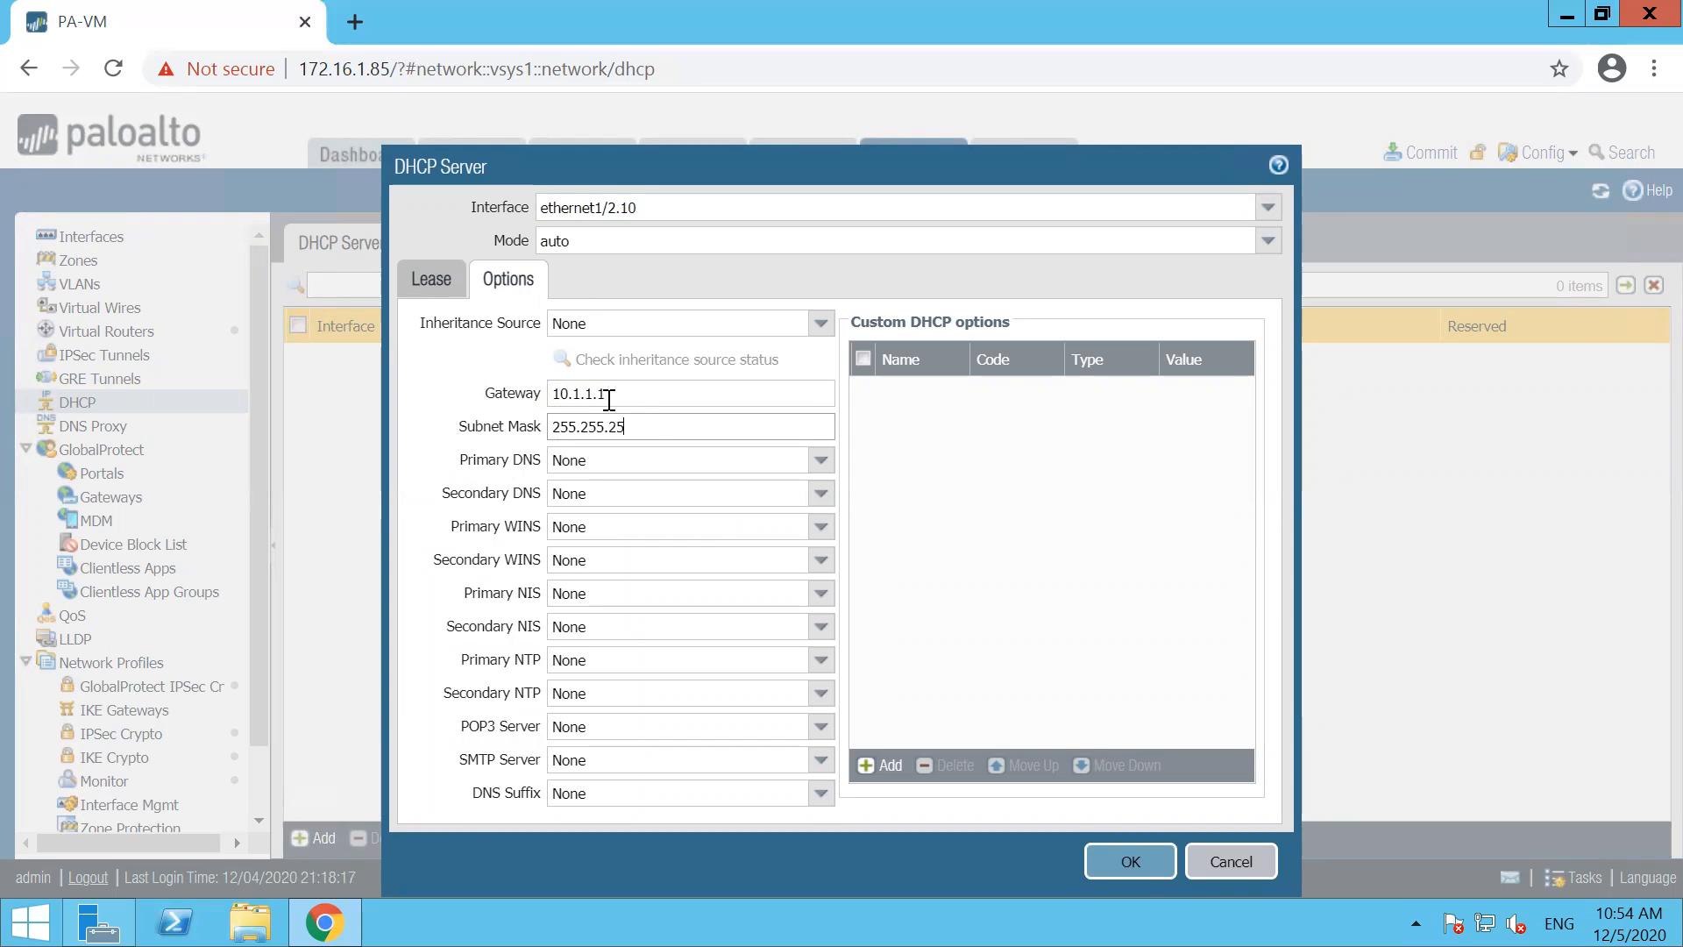
{"action": "left_click", "coordinate": [639, 460]}
{"action": "type", "text": "4"}
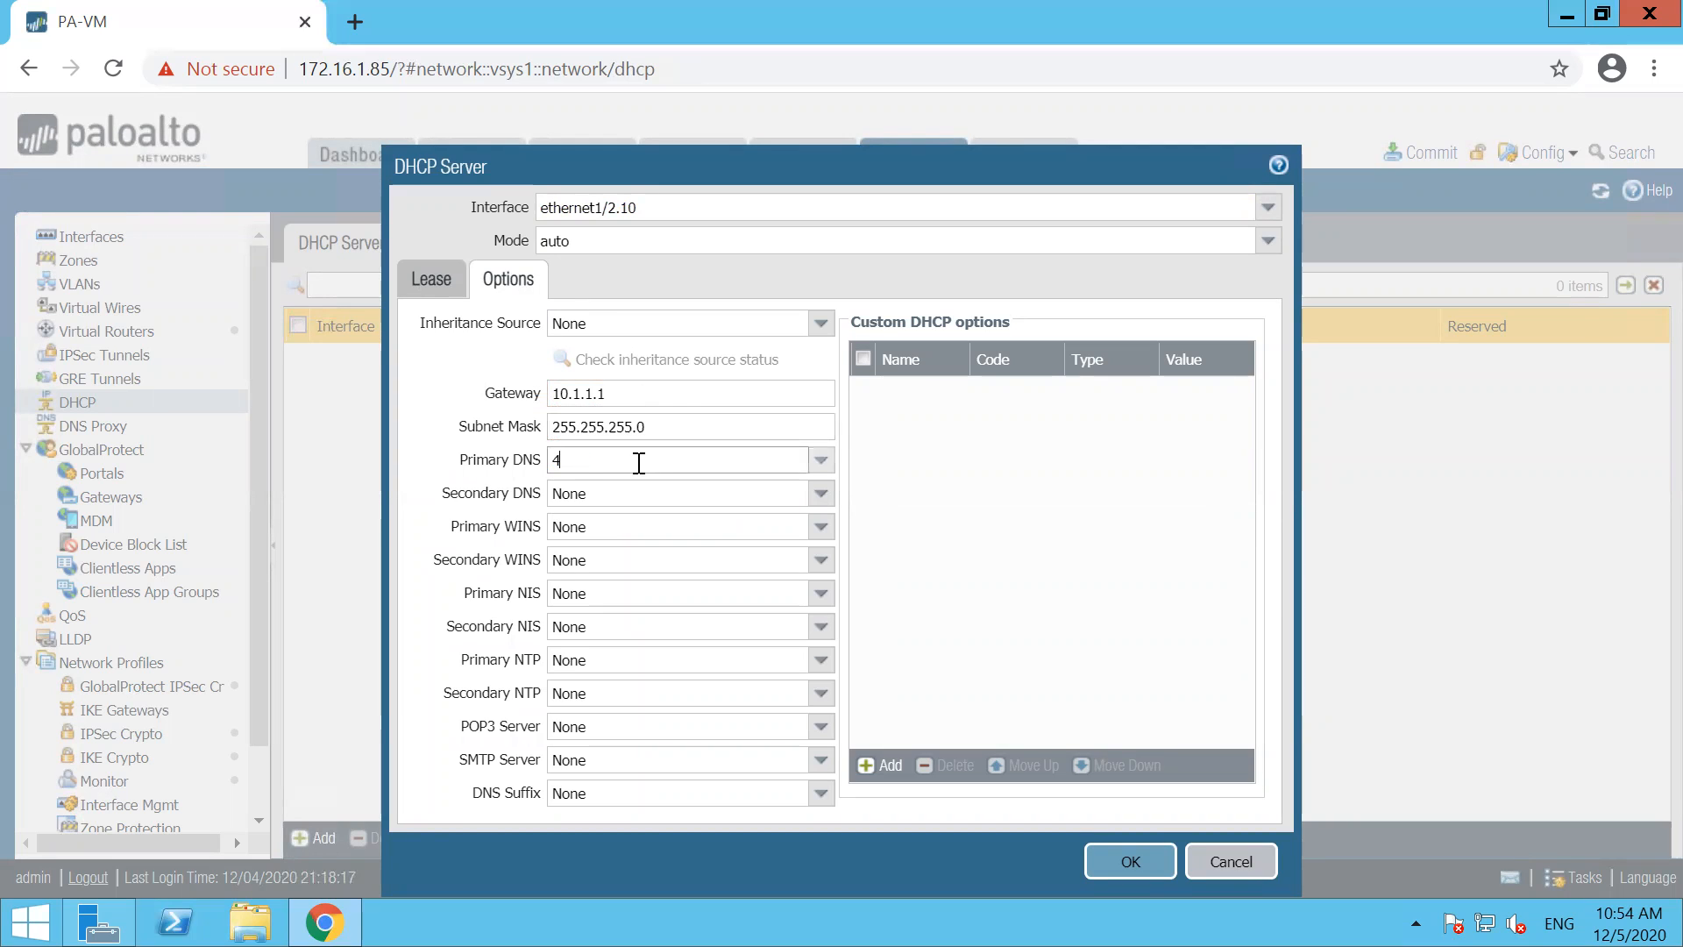
{"action": "type", "text": ".2.2.2"}
{"action": "key", "text": "BackSpace"}
{"action": "type", "text": ".2"}
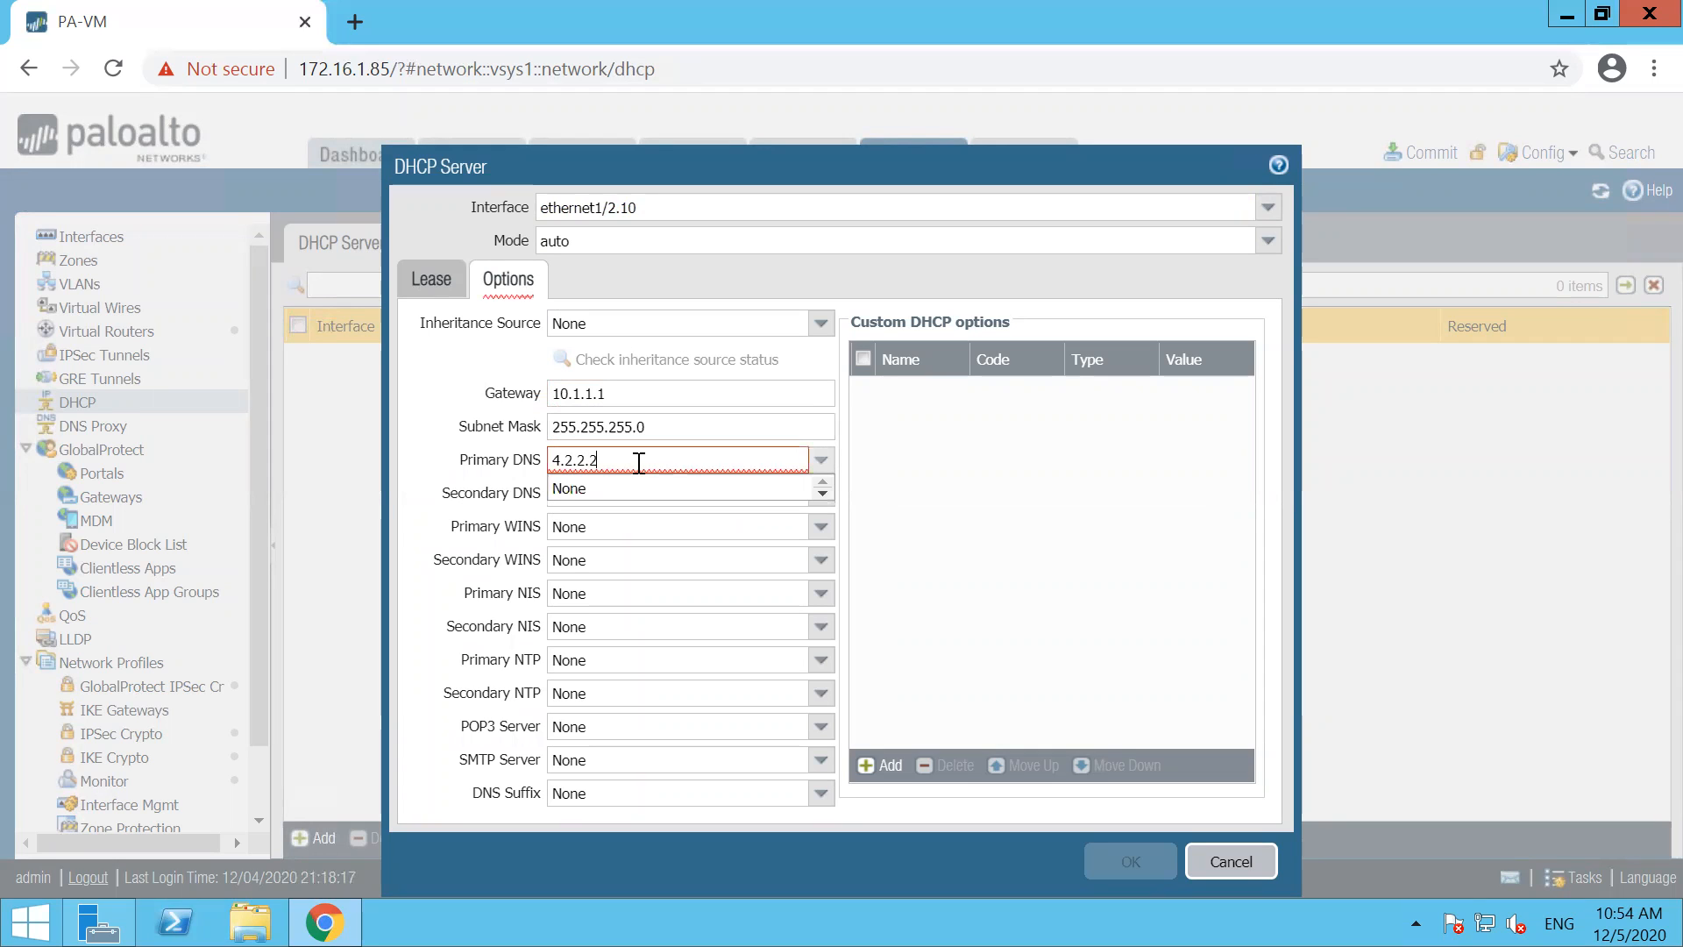
{"action": "left_click", "coordinate": [1095, 529]}
{"action": "left_click", "coordinate": [1119, 855]}
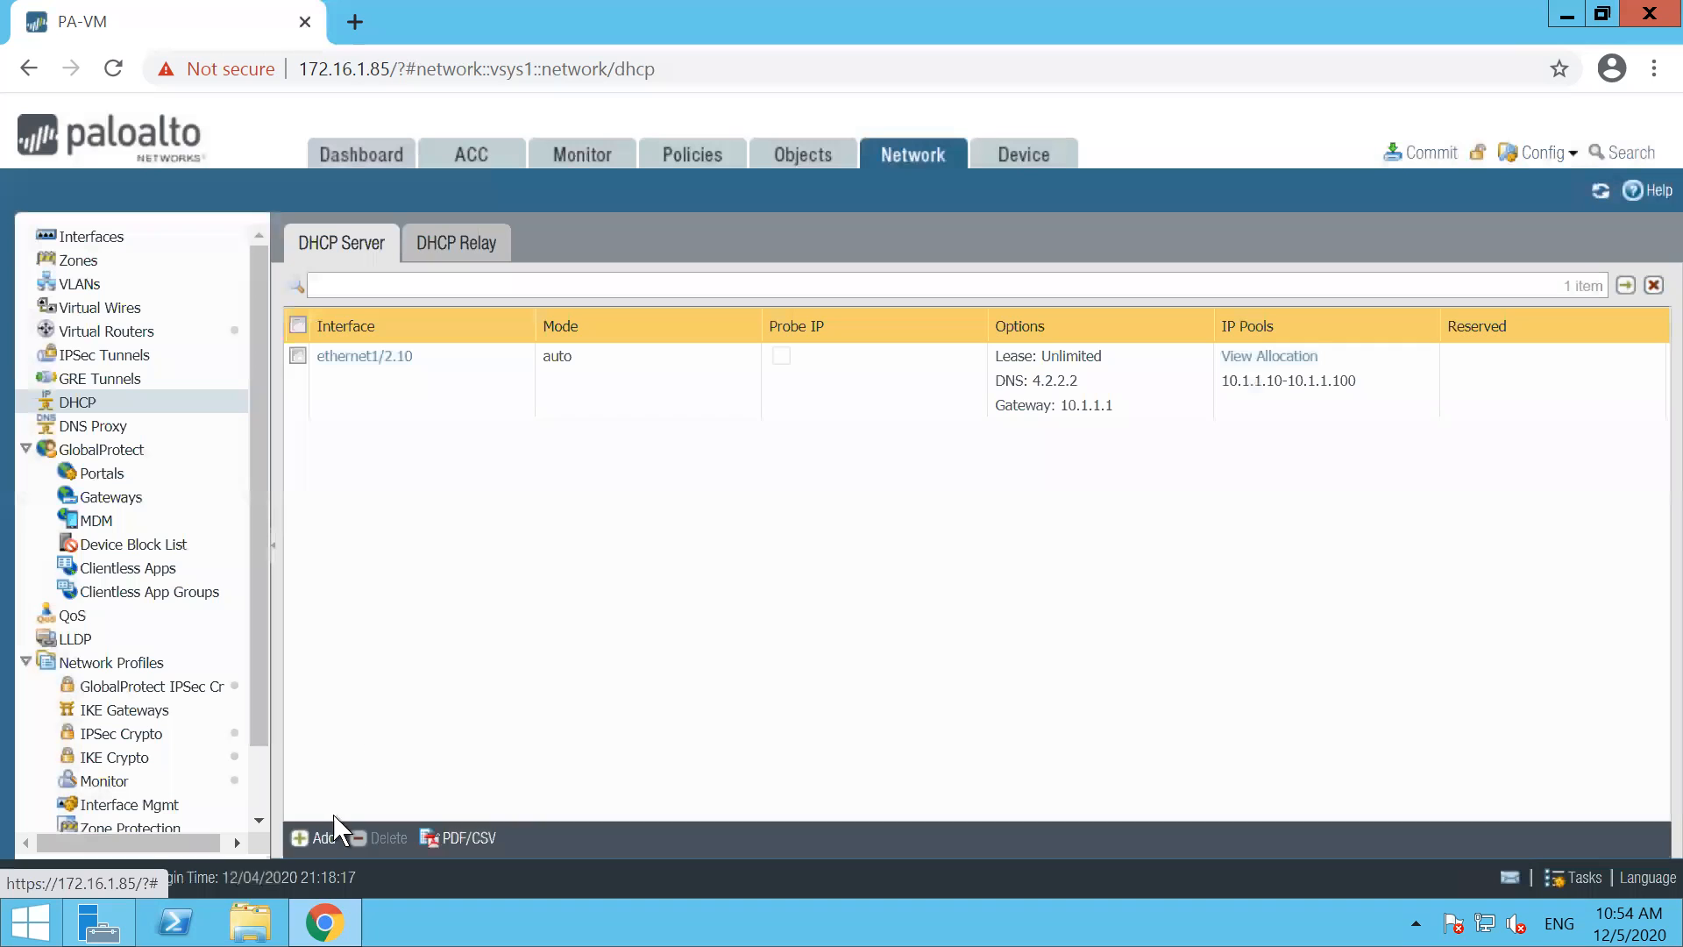
Add a second DHCP server on subinterface ethernet1/2.20 with the IP pool 10.2.2.10-10.2.2.100
{"action": "left_click", "coordinate": [318, 840]}
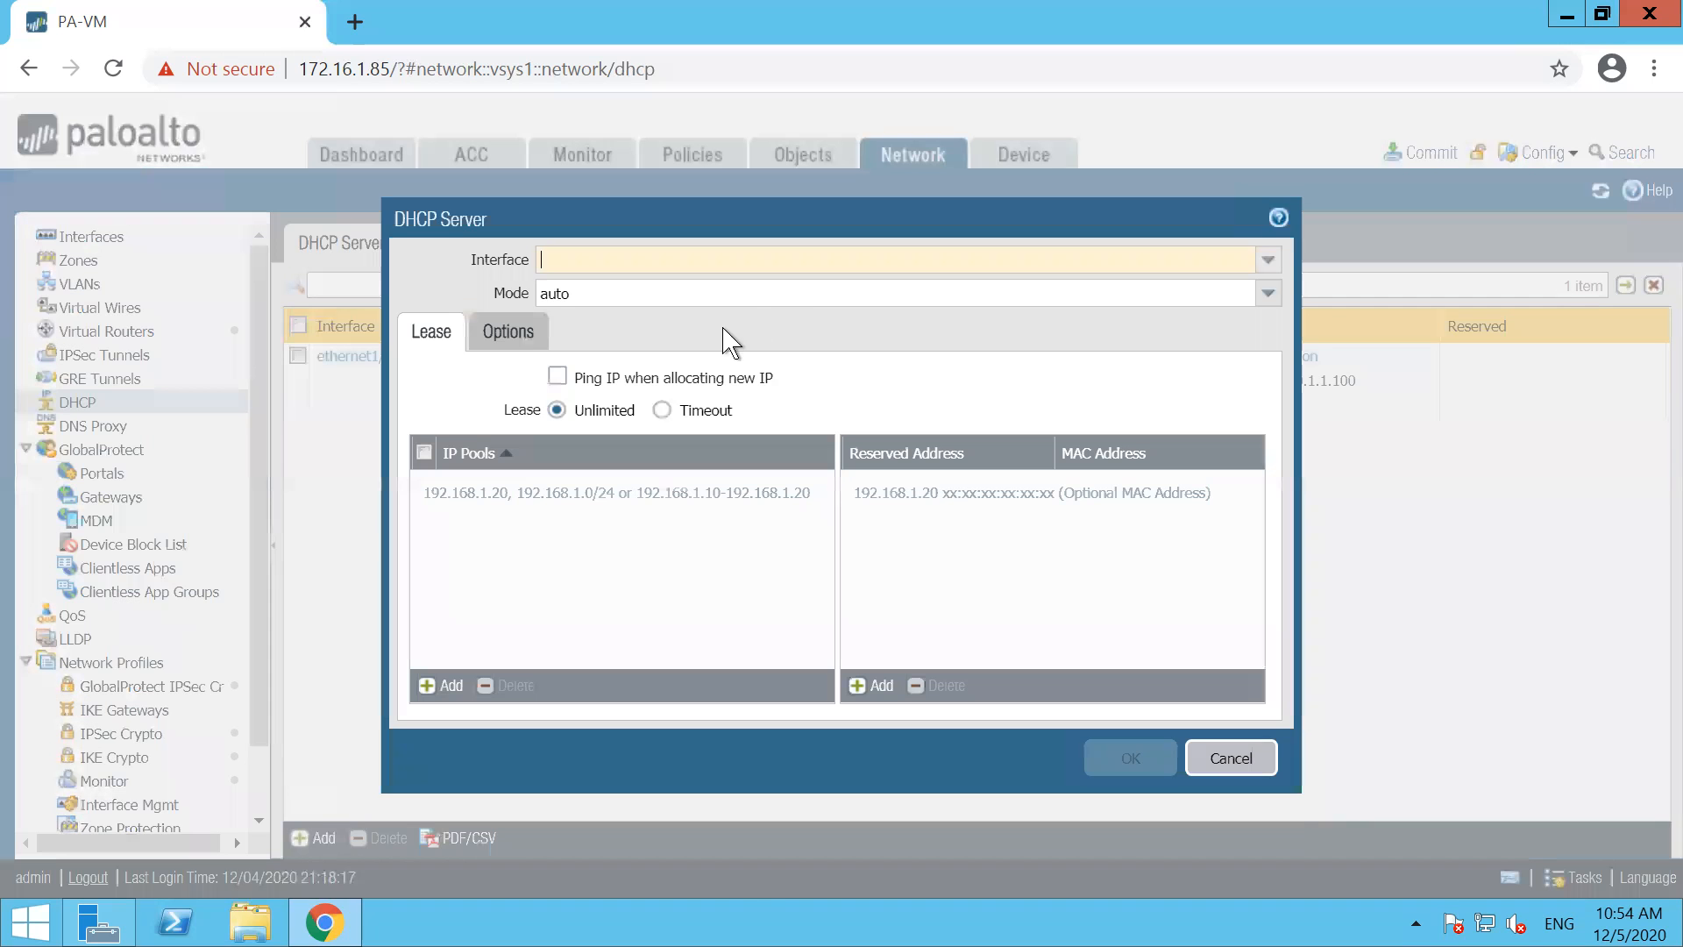
{"action": "left_click", "coordinate": [1260, 265]}
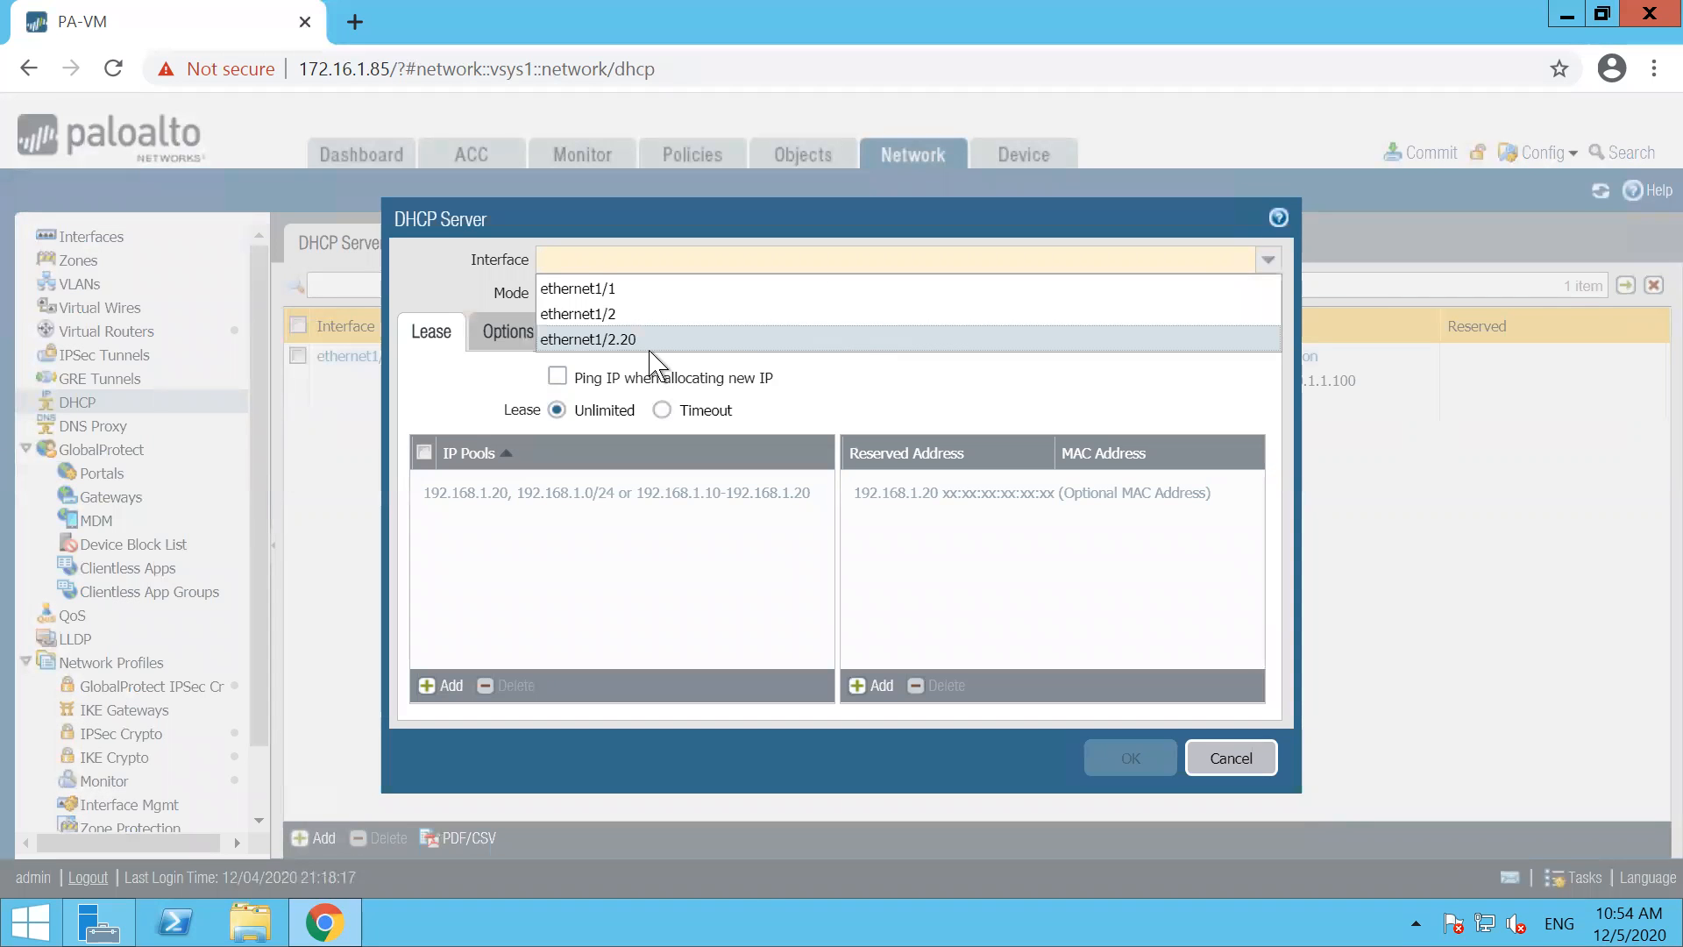
{"action": "left_click", "coordinate": [642, 342]}
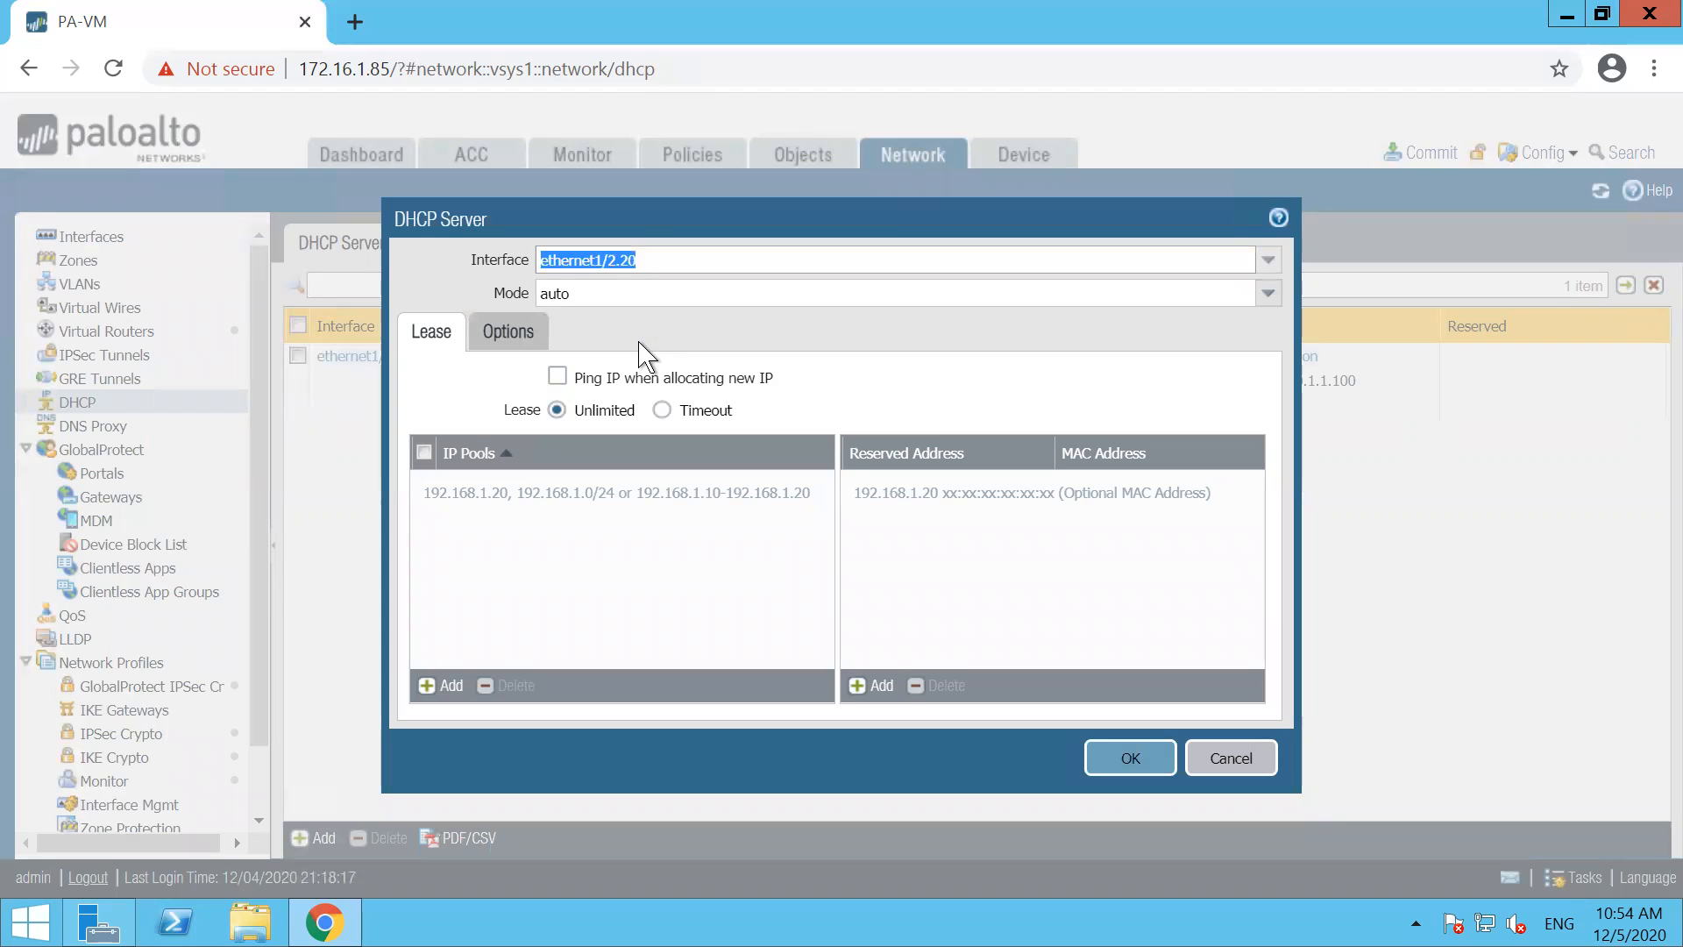
{"action": "left_click", "coordinate": [428, 689]}
{"action": "type", "text": "10.2.2"}
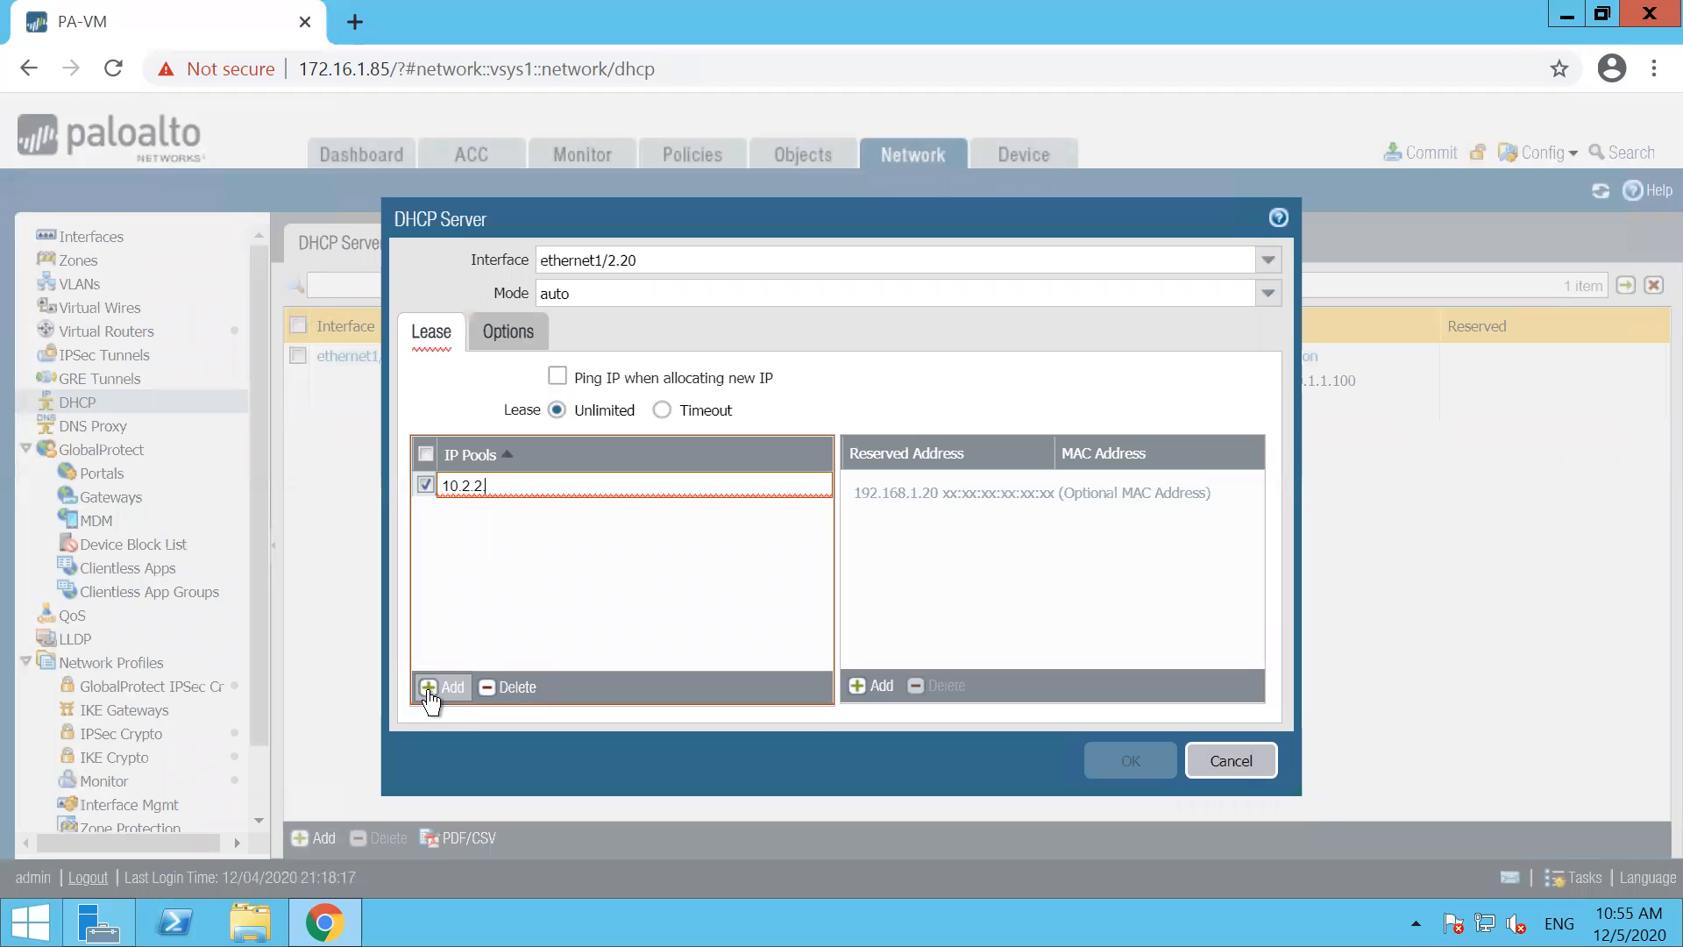
{"action": "type", "text": ".1"}
{"action": "key", "text": "Return"}
{"action": "type", "text": "0-10.2.2.100"}
{"action": "key", "text": "Return"}
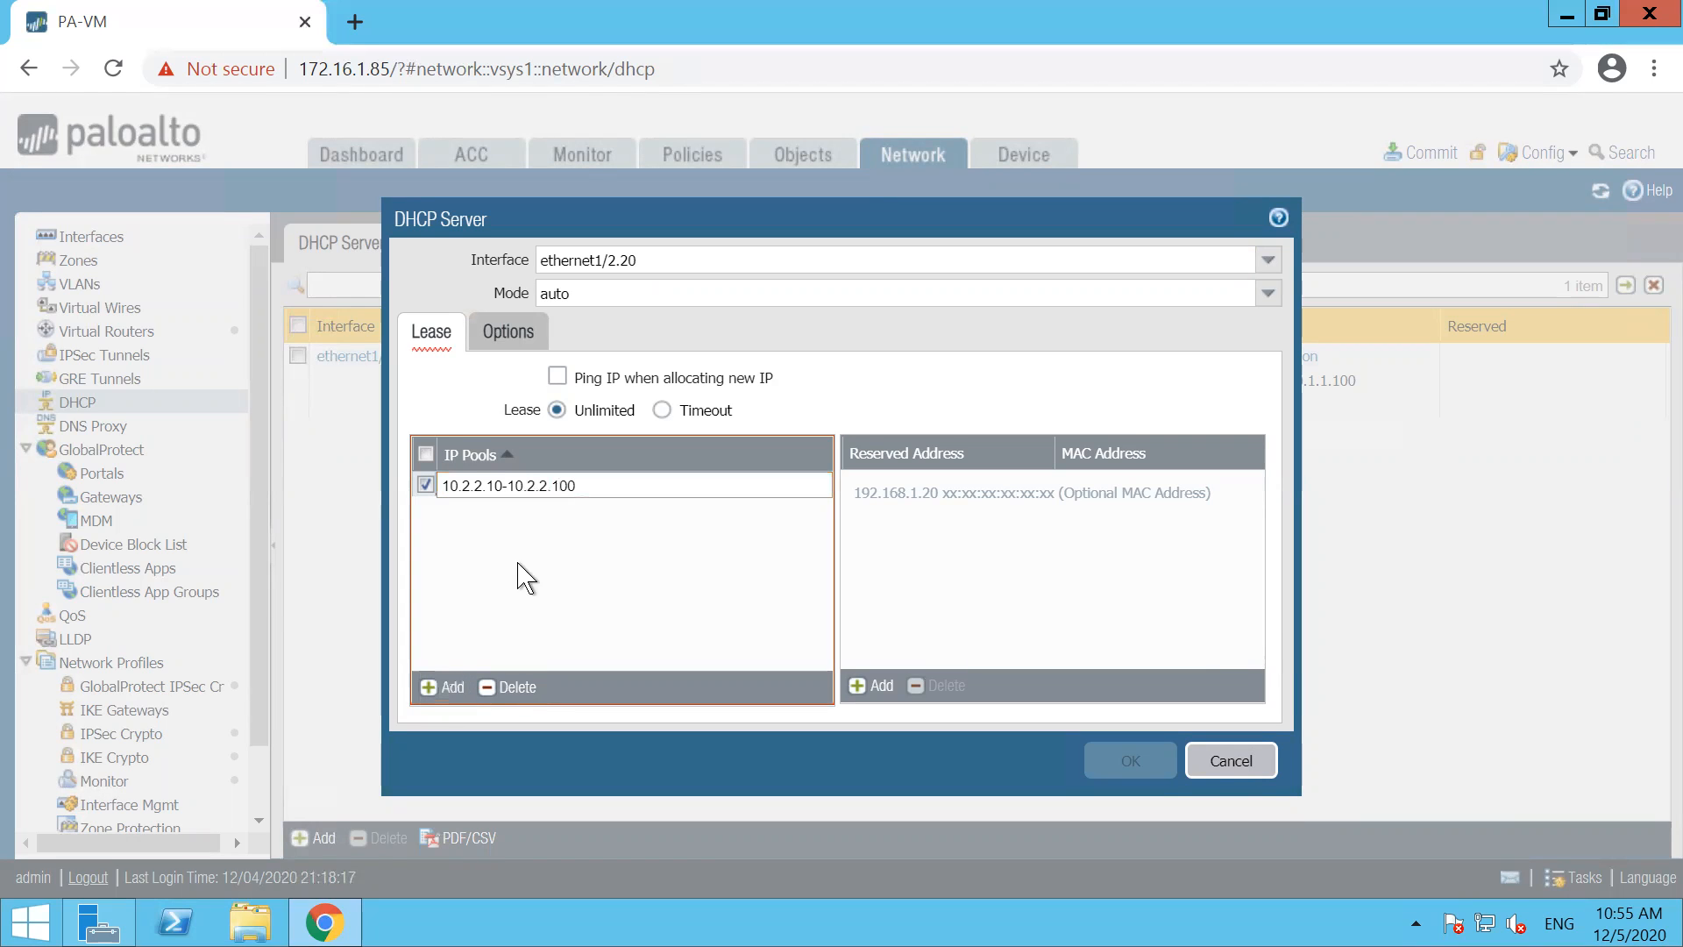
Set the ethernet1/2.20 DHCP options to gateway 10.2.2.1, subnet mask 255.255.255.0 and primary DNS 4.2.2.2, and save the server
{"action": "left_click", "coordinate": [511, 331]}
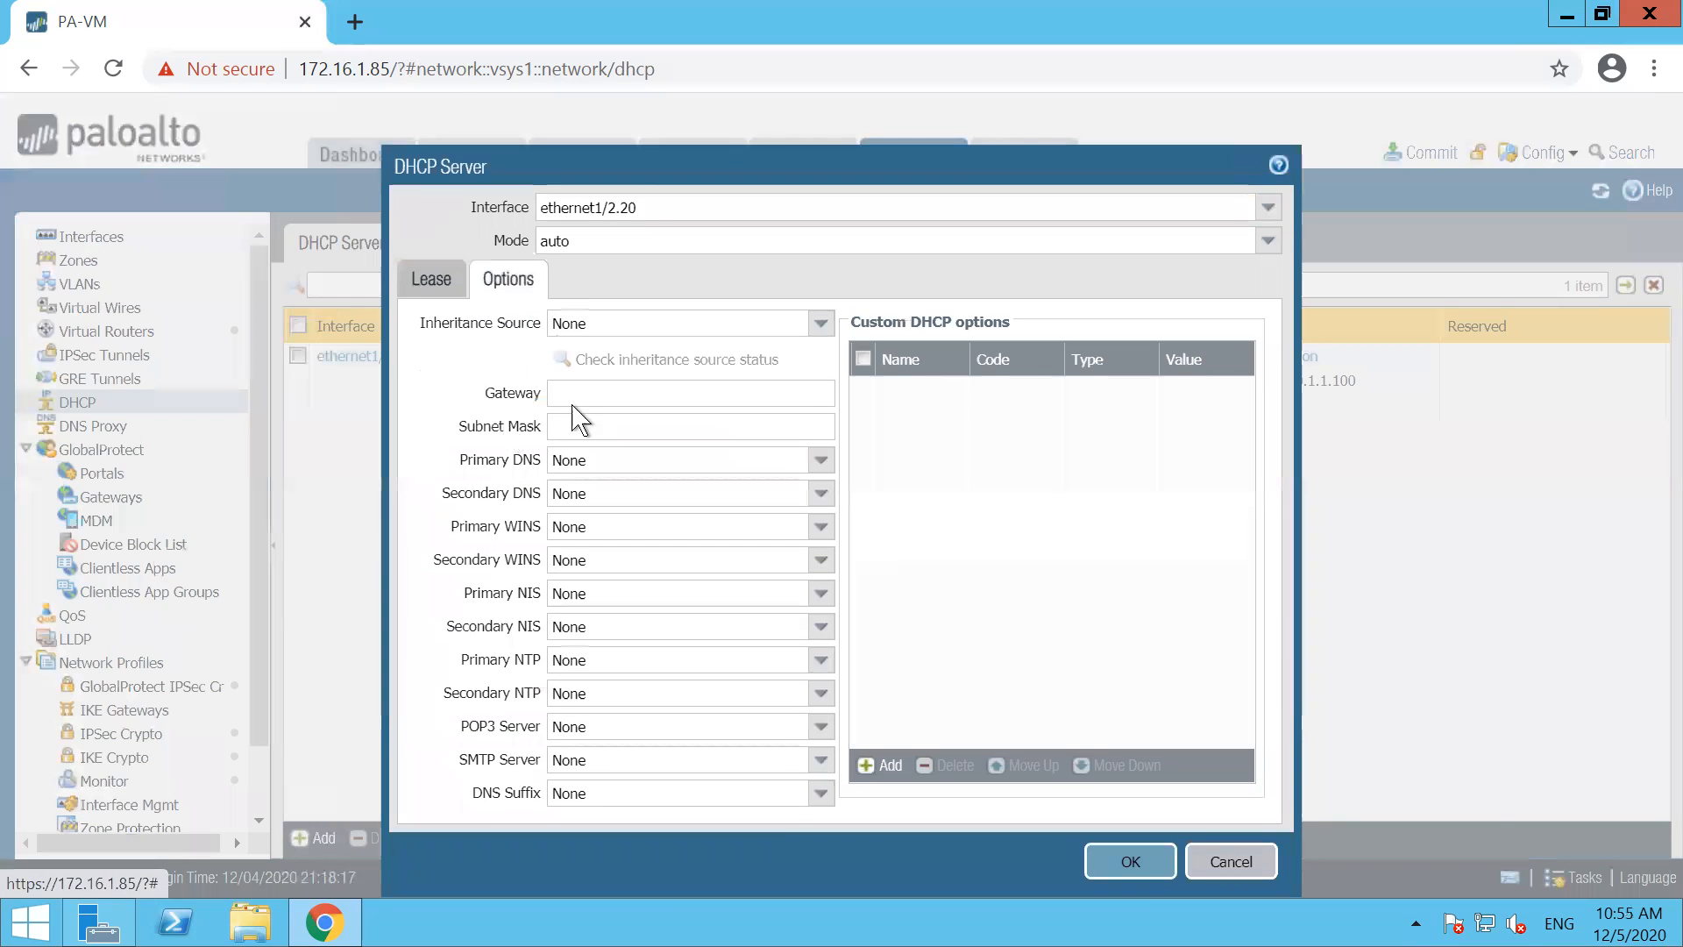
{"action": "left_click", "coordinate": [716, 395]}
{"action": "type", "text": "1022."}
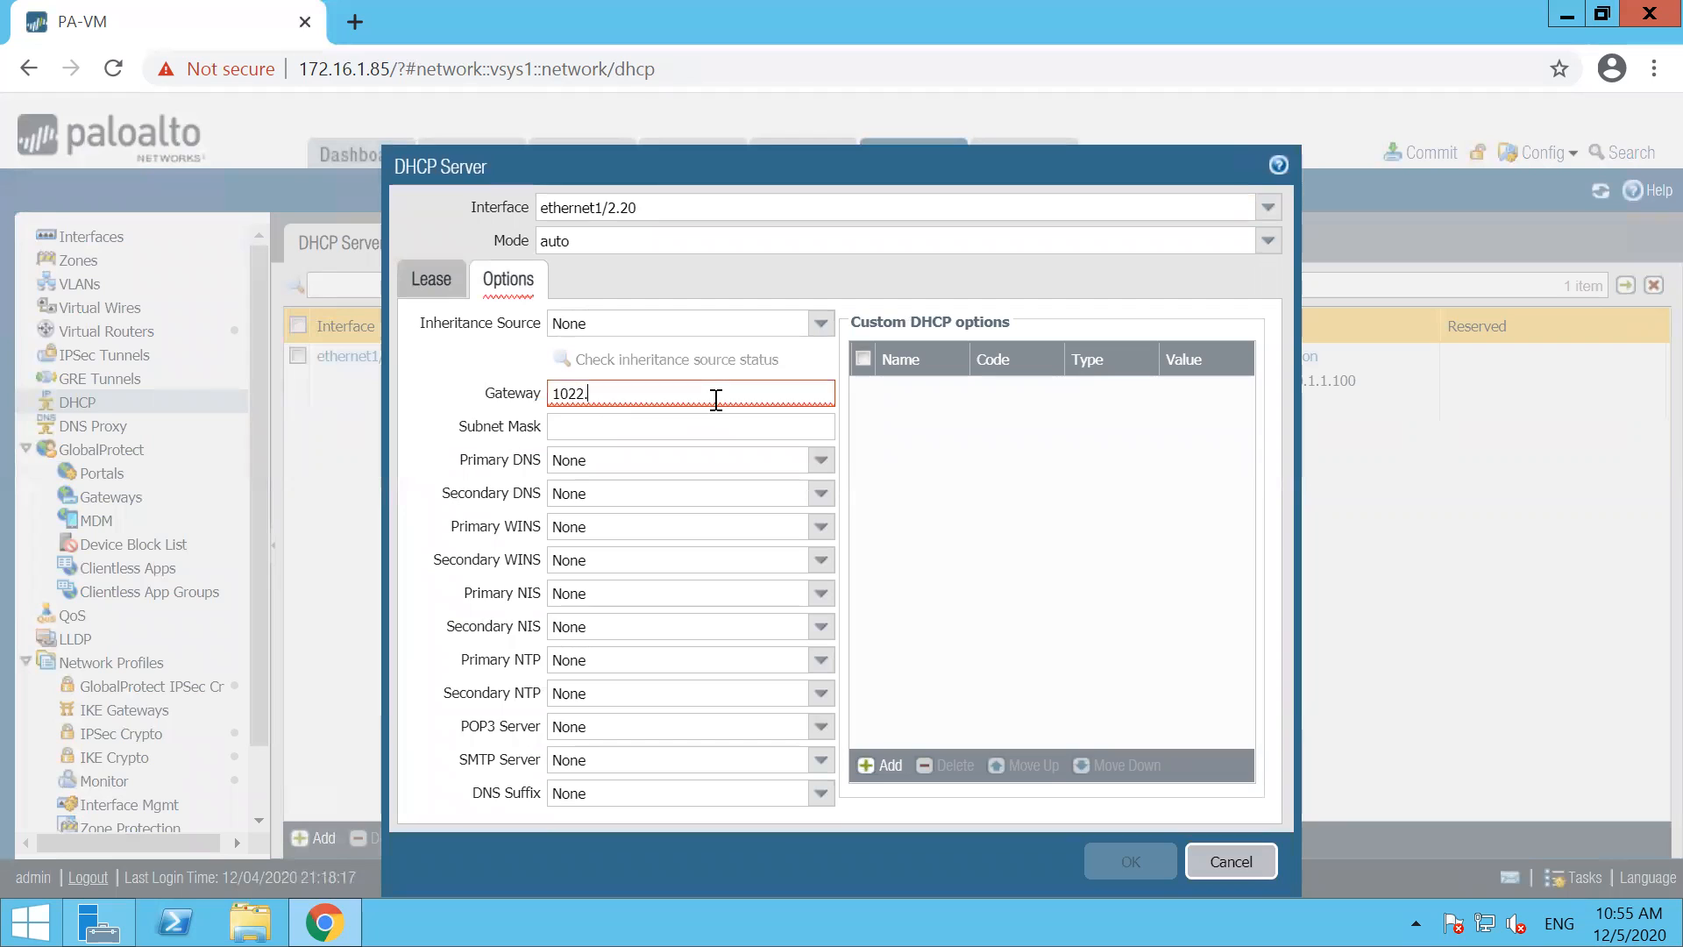
{"action": "type", "text": "2.1"}
{"action": "key", "text": "Tab"}
{"action": "type", "text": "255.255.255.0"}
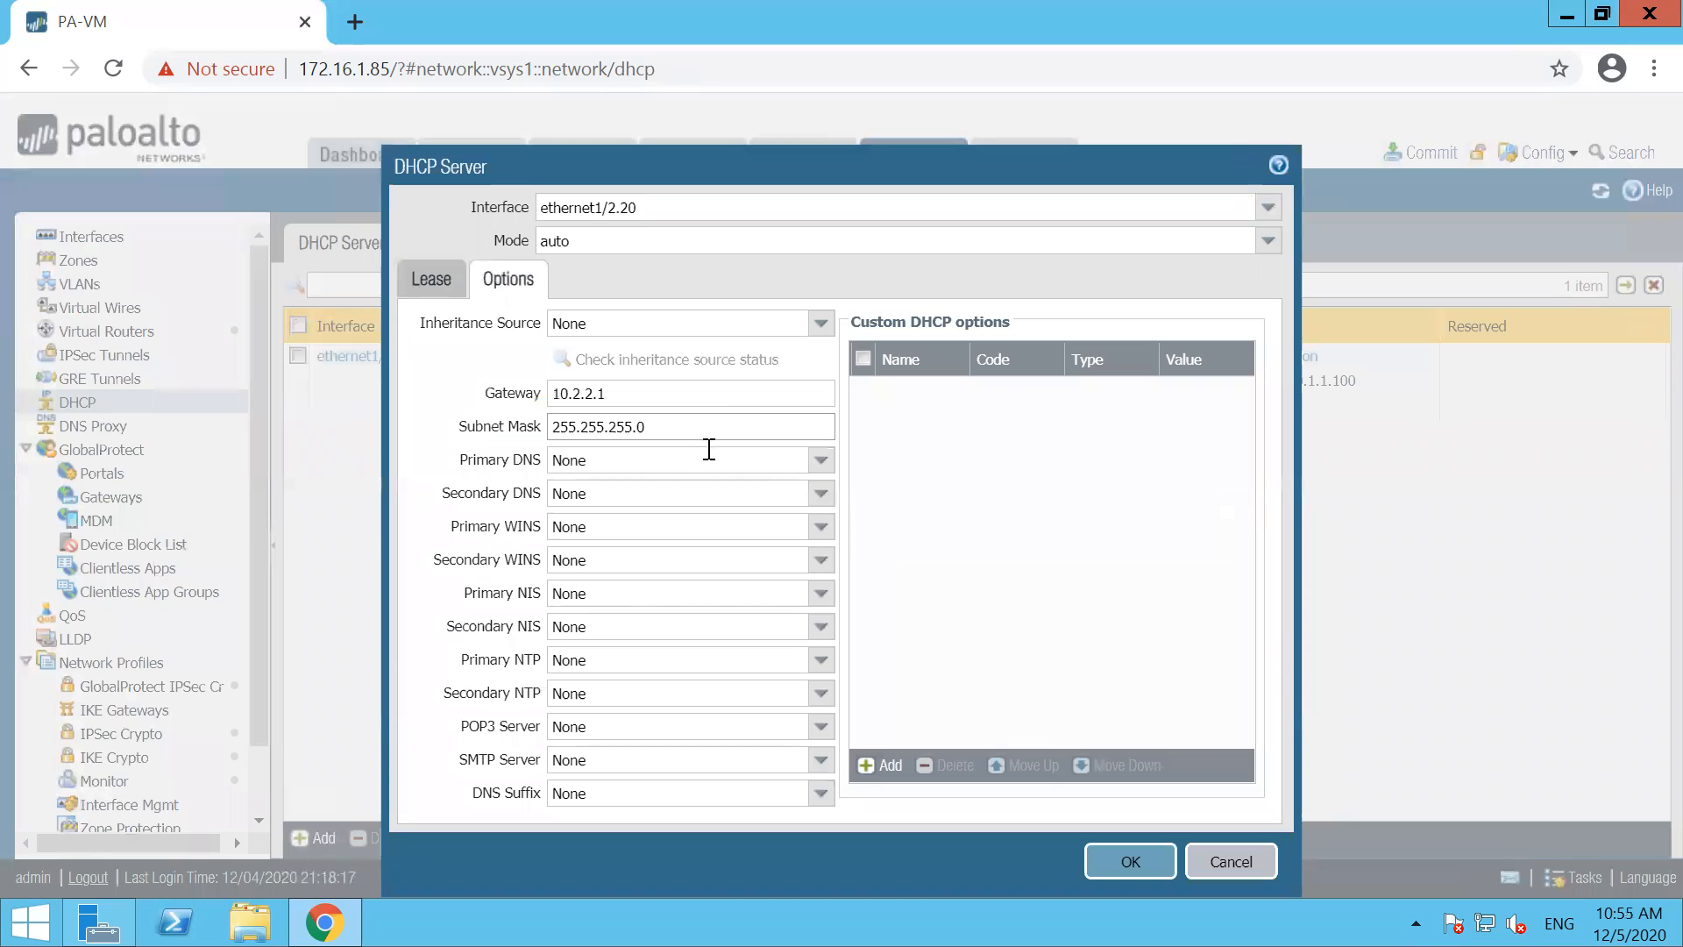
{"action": "key", "text": "Tab"}
{"action": "type", "text": "4.2.2."}
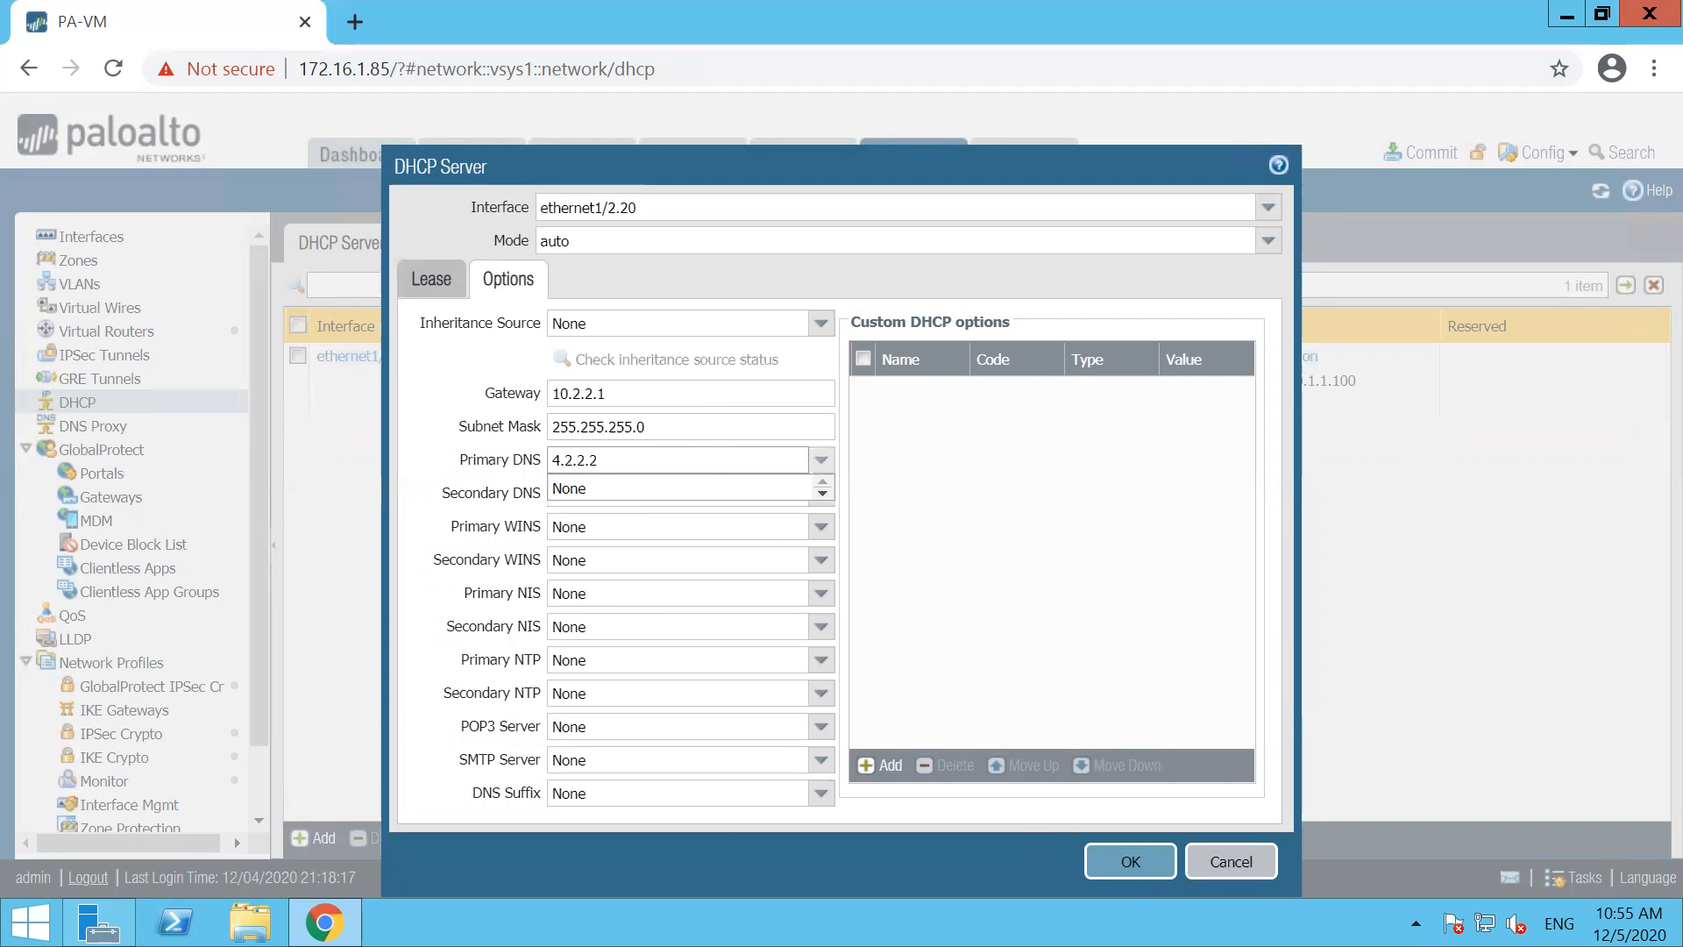
{"action": "left_click", "coordinate": [1136, 863]}
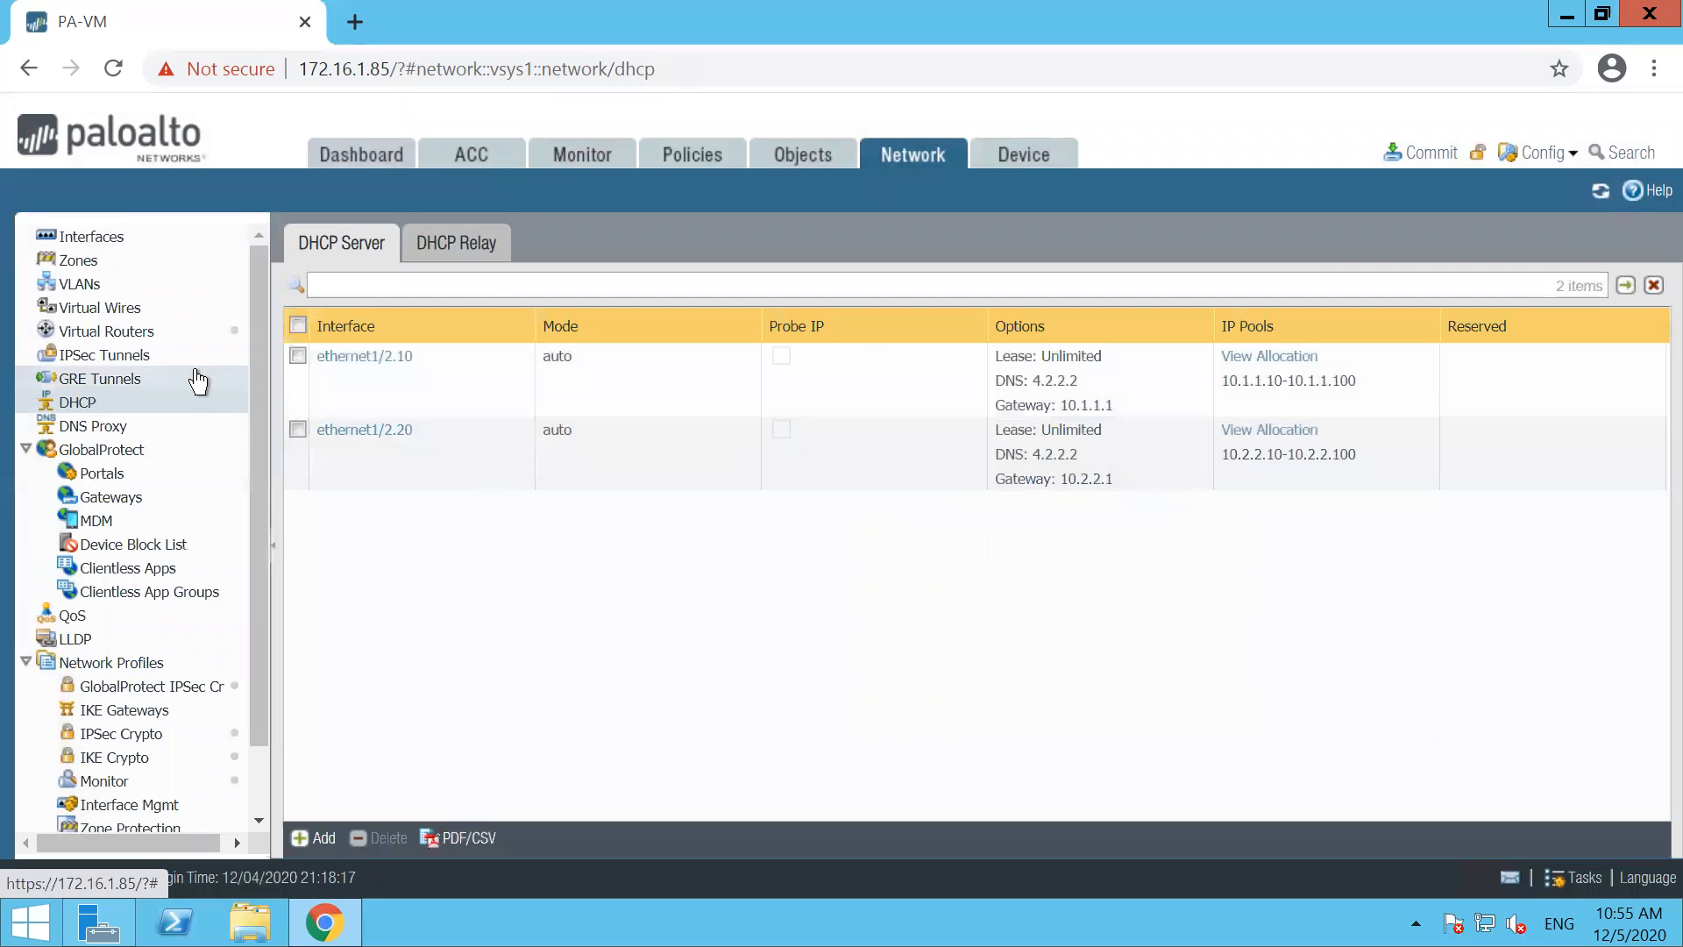
Add an IPv4 static route named DF-ROUTE with destination 0.0.0.0/0 to the default virtual router
{"action": "left_click", "coordinate": [103, 335]}
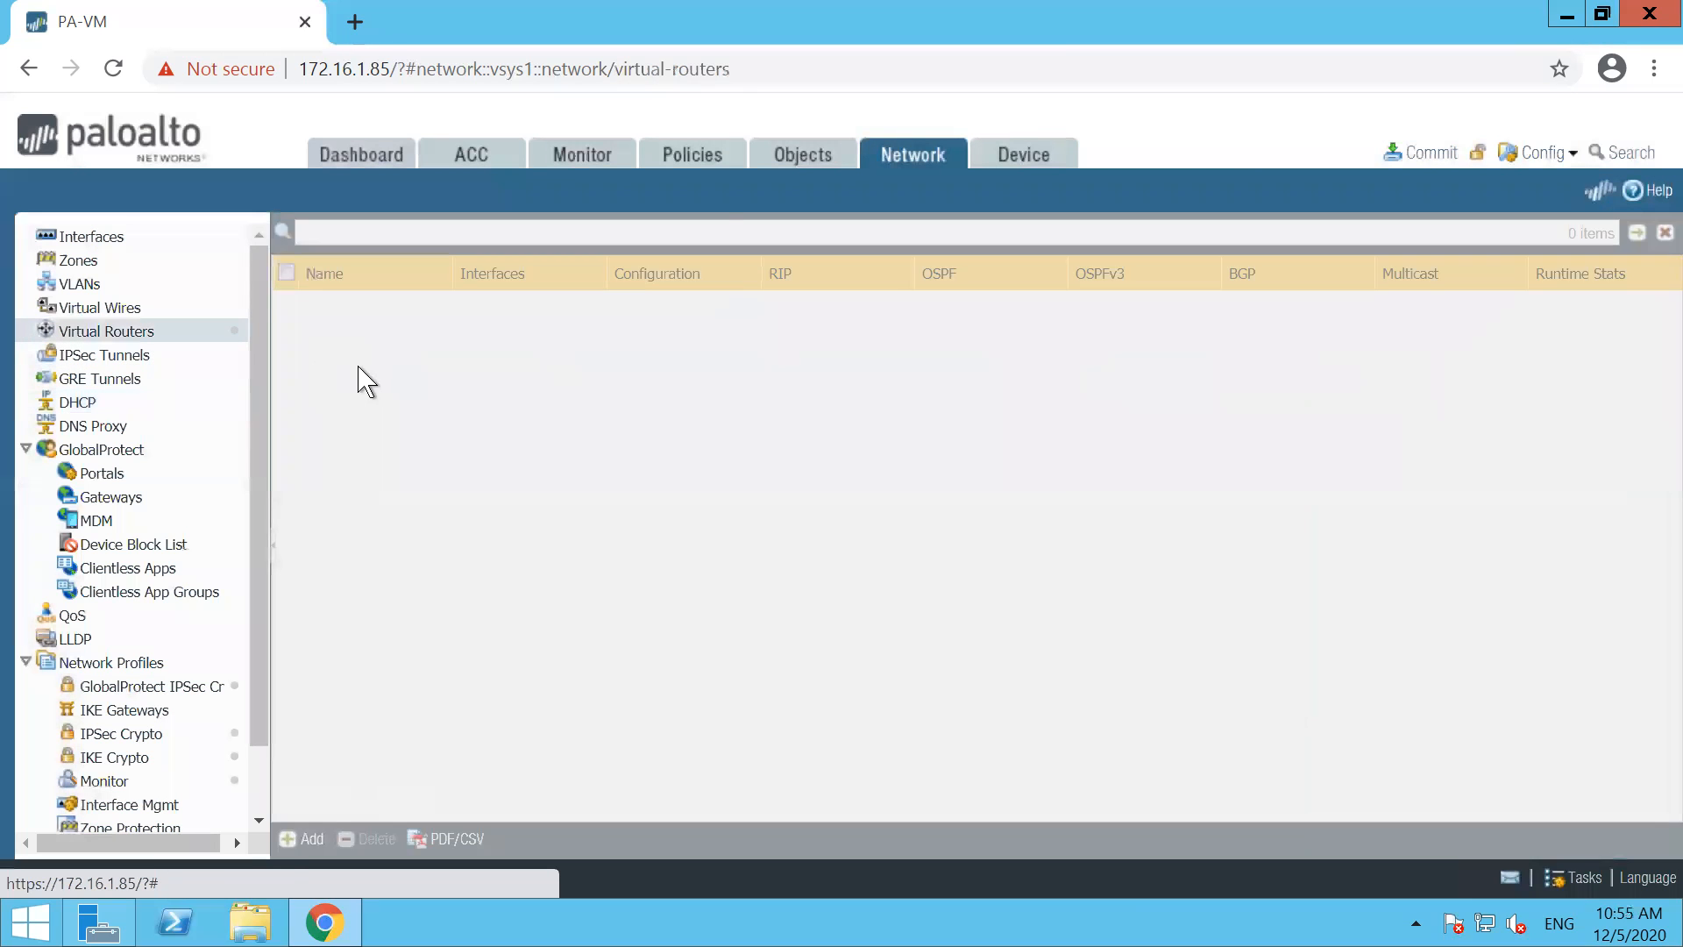
{"action": "left_click", "coordinate": [327, 305]}
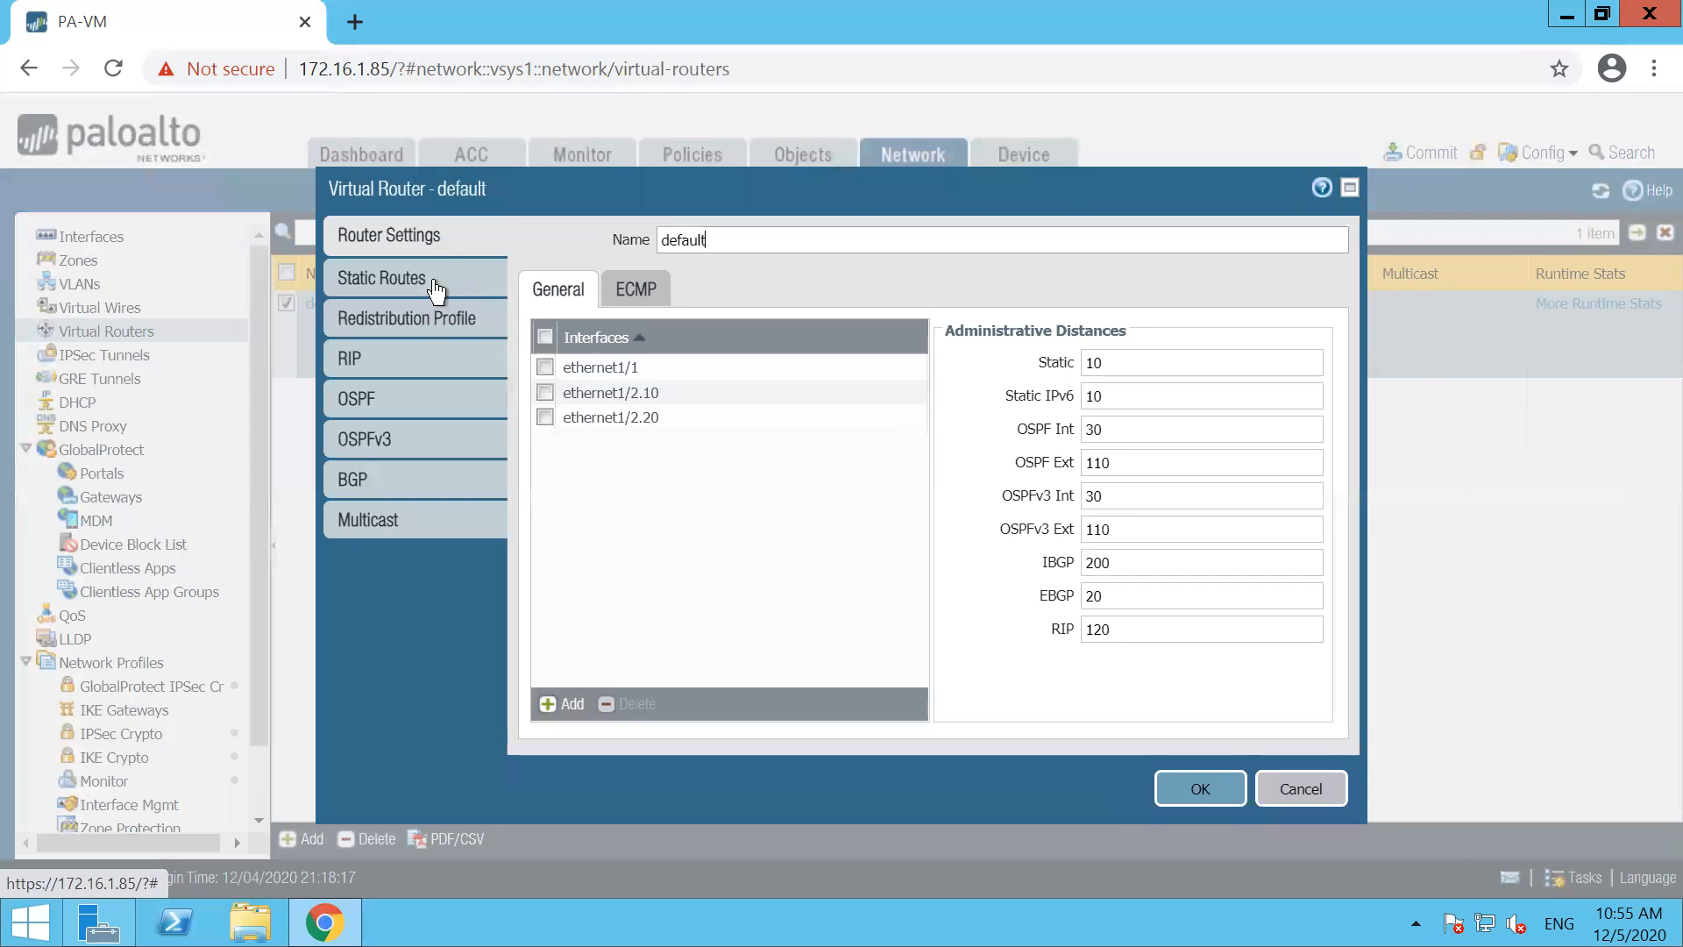
{"action": "left_click", "coordinate": [430, 281]}
{"action": "left_click", "coordinate": [566, 710]}
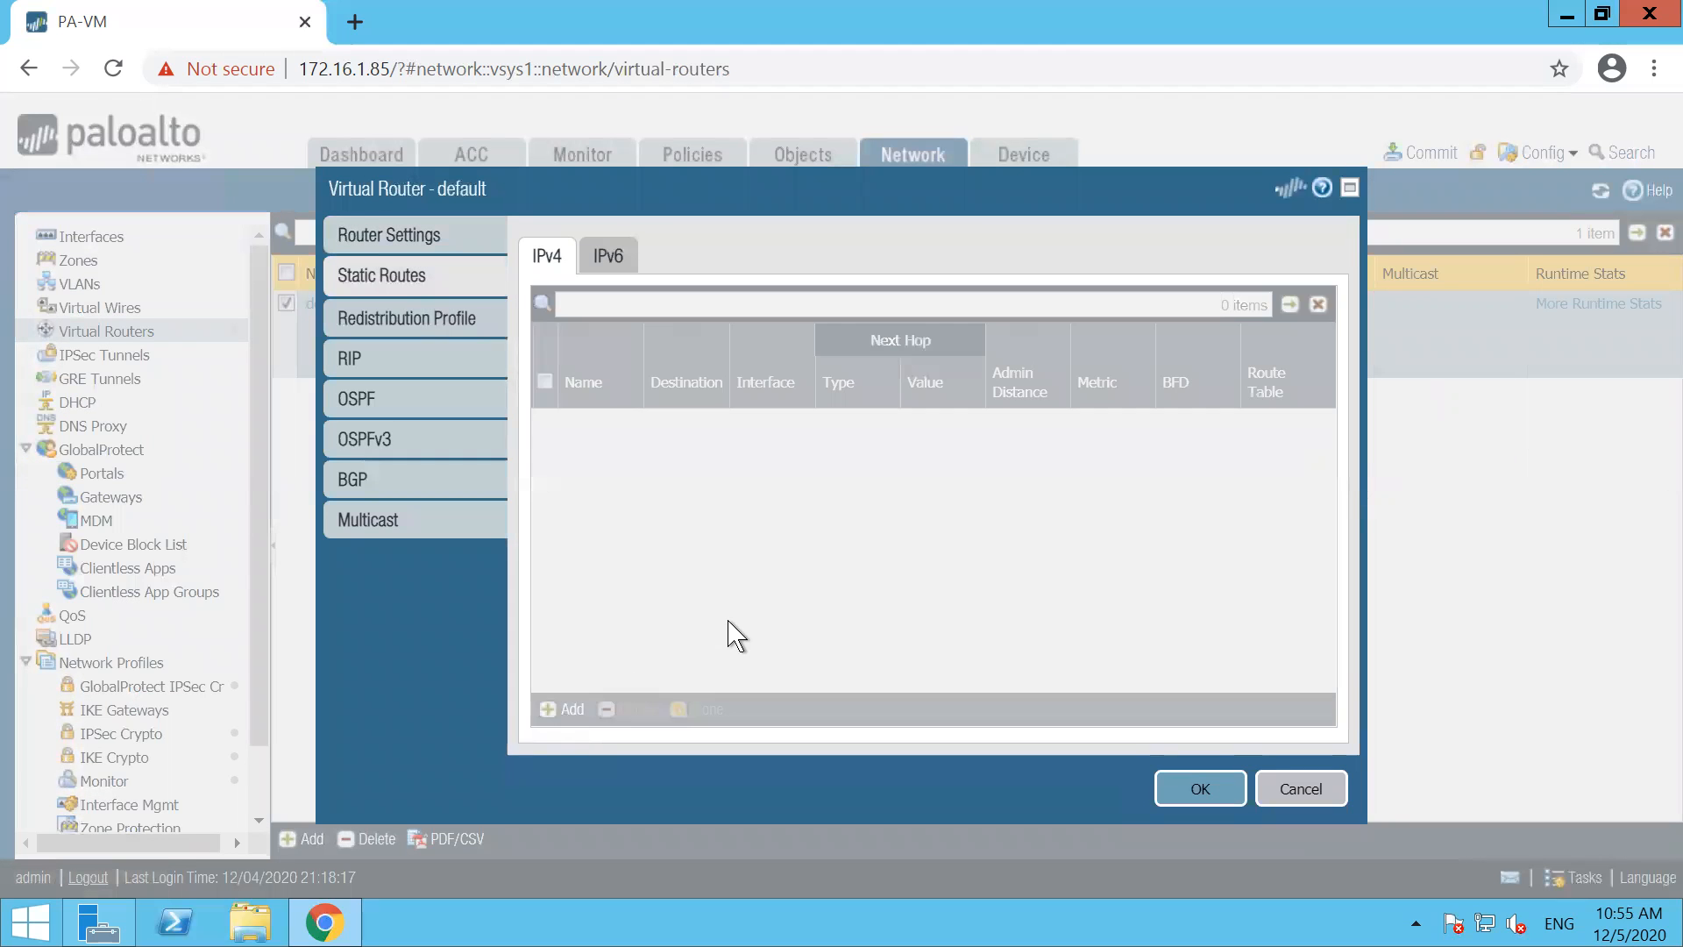
{"action": "type", "text": "DF"}
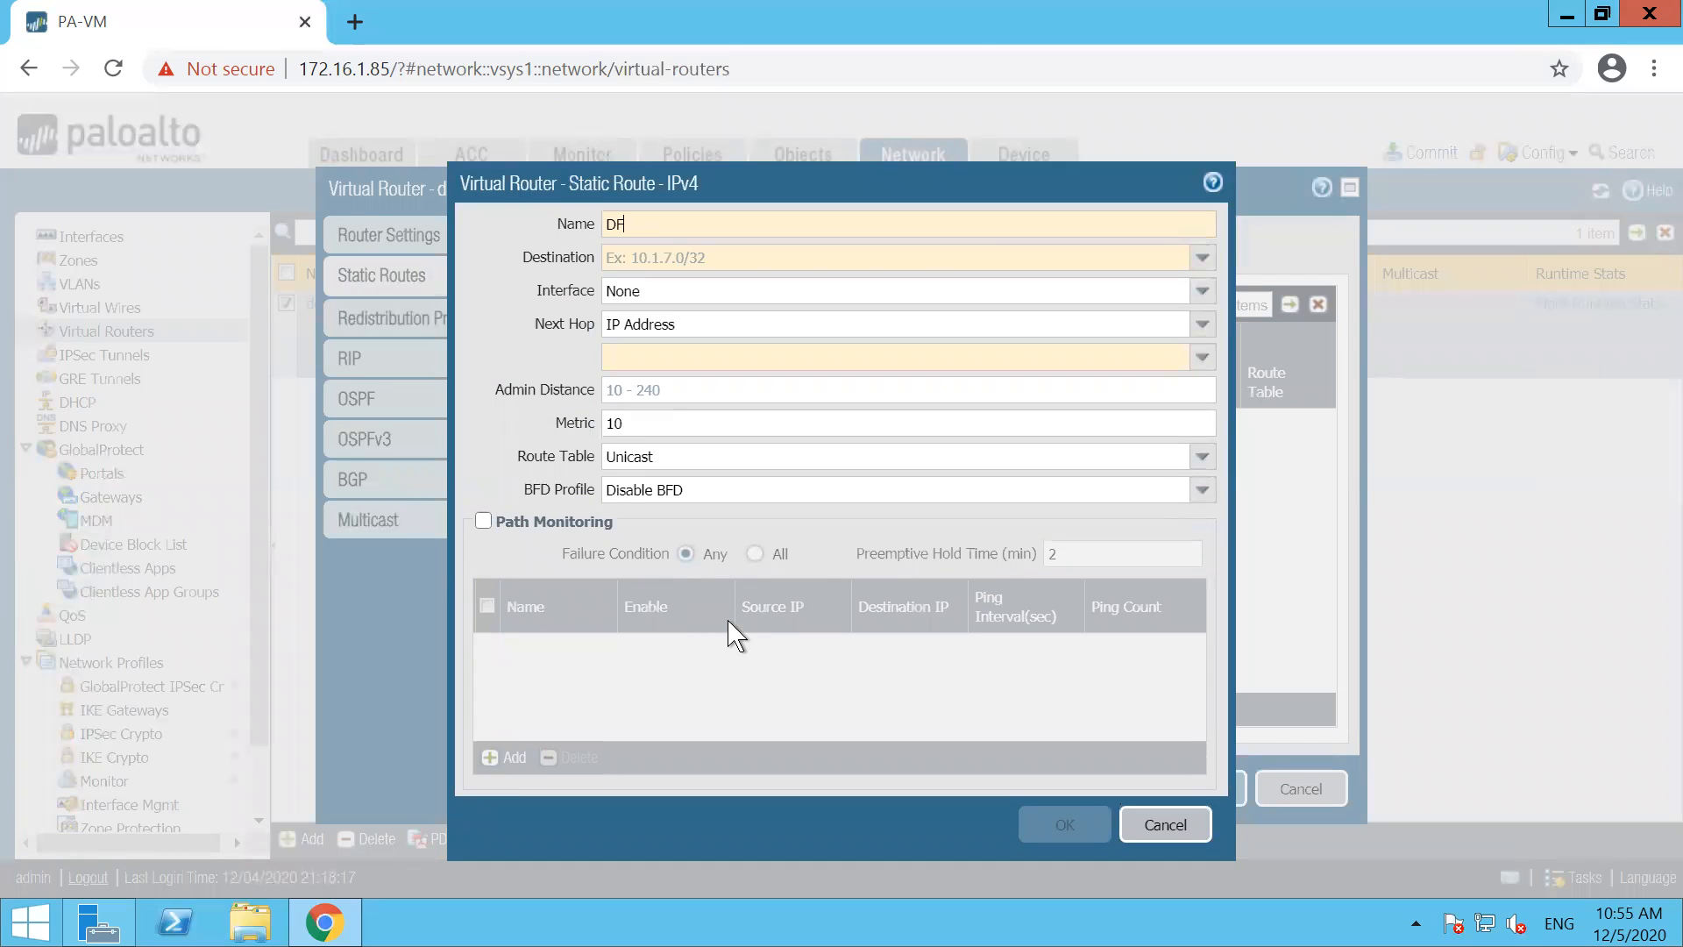
{"action": "type", "text": "-ROUTE"}
{"action": "key", "text": "Tab"}
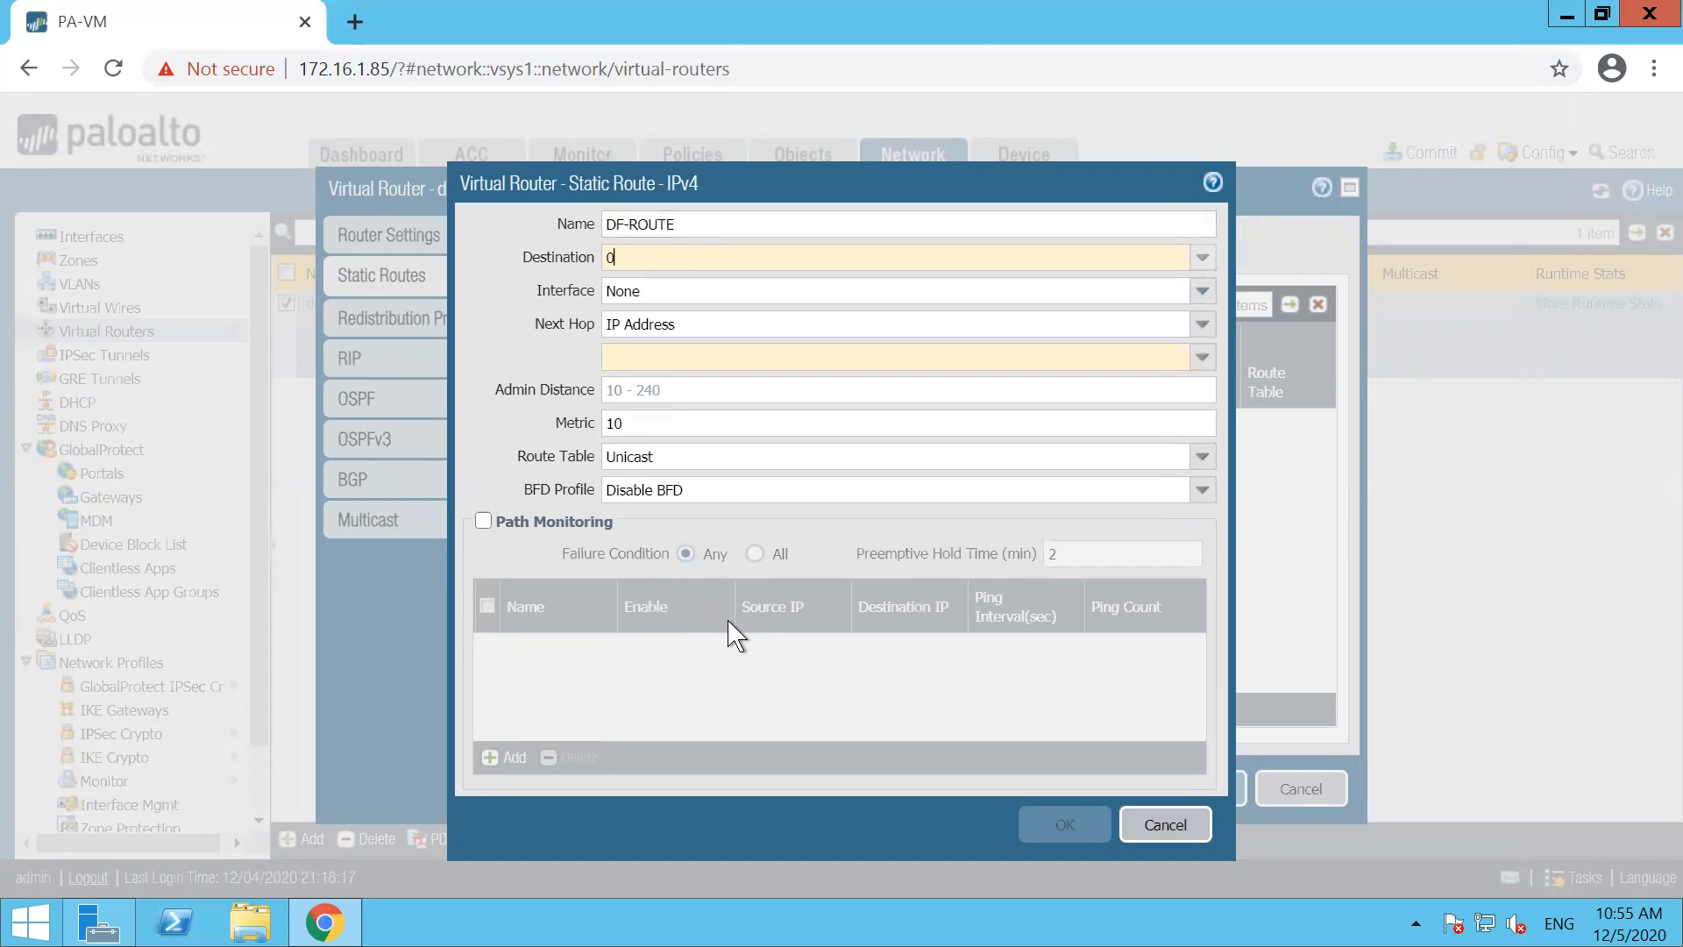
{"action": "type", "text": "0.0.0.0/0"}
{"action": "key", "text": "Tab"}
{"action": "key", "text": "Tab"}
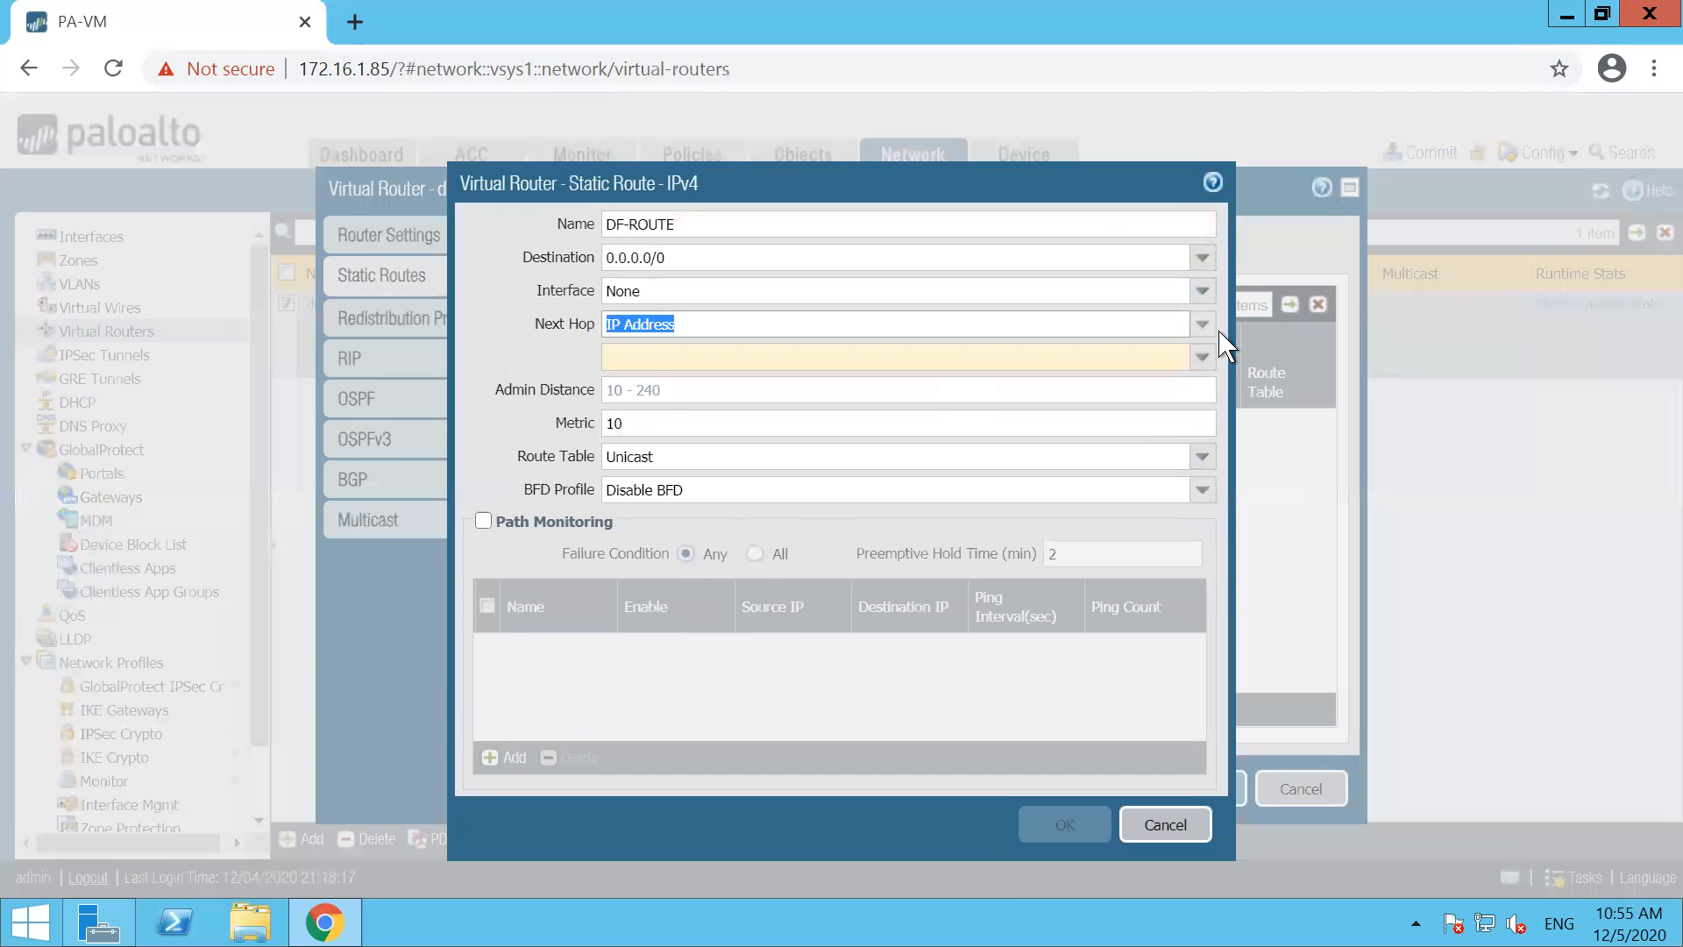
Set DF-ROUTE's interface to ethernet1/1 and next hop IP address to 192.168.101.1, then save the route and the virtual router
{"action": "left_click", "coordinate": [1203, 294]}
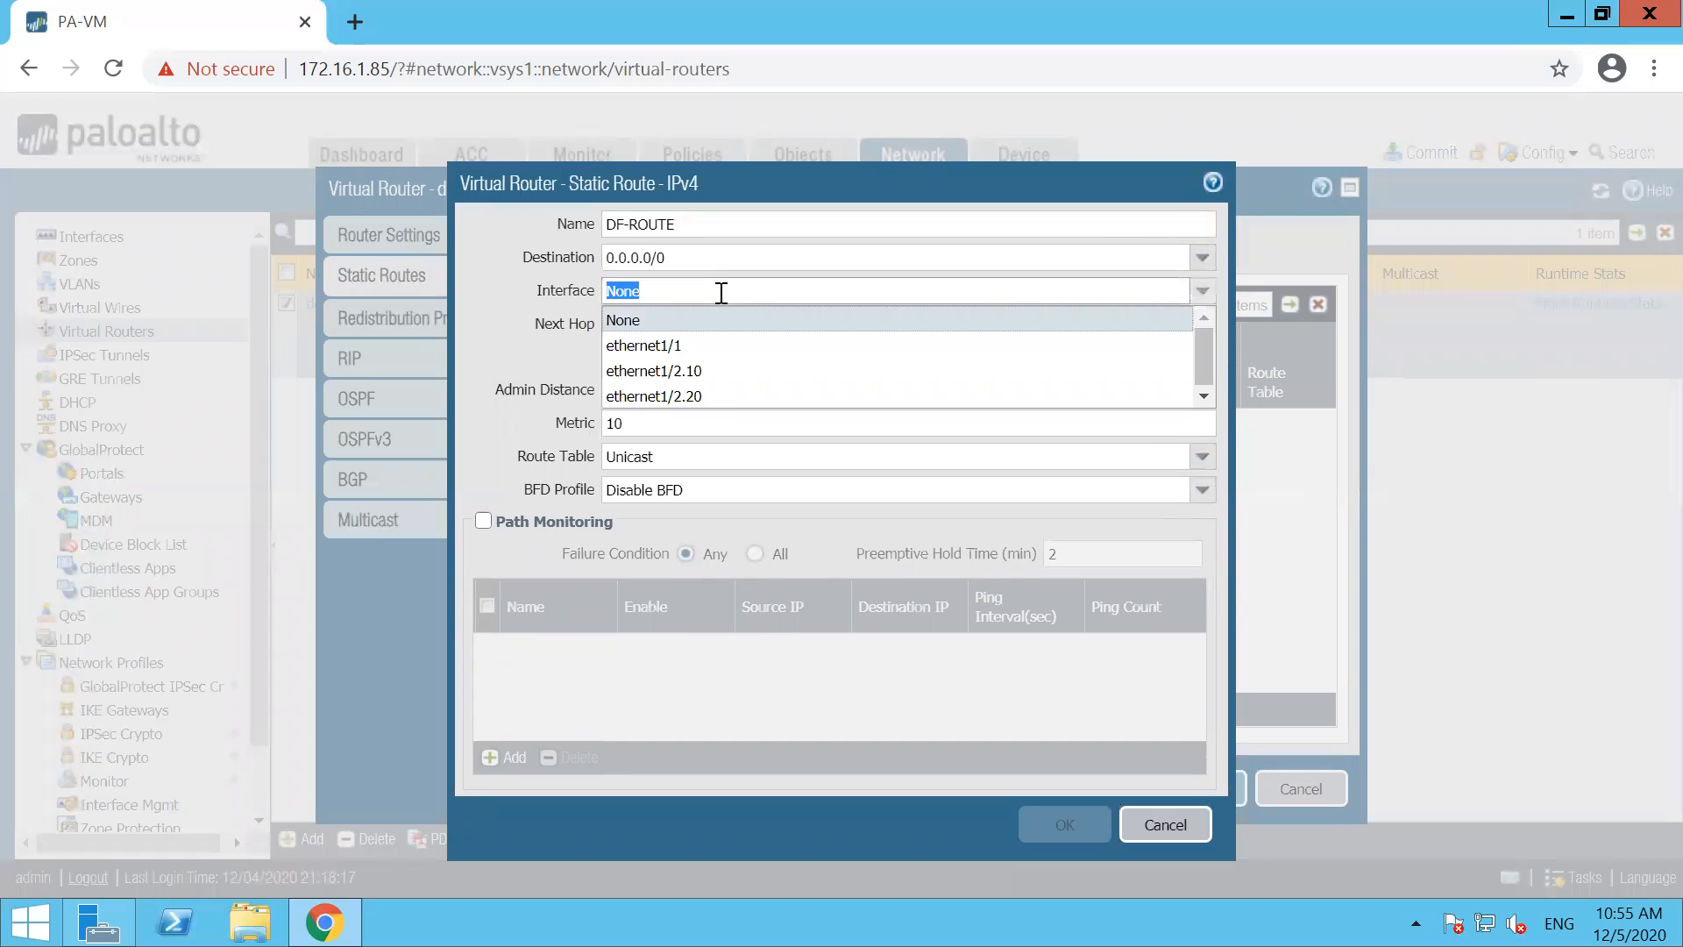
{"action": "left_click", "coordinate": [681, 346]}
{"action": "key", "text": "Tab"}
{"action": "left_click", "coordinate": [641, 350]}
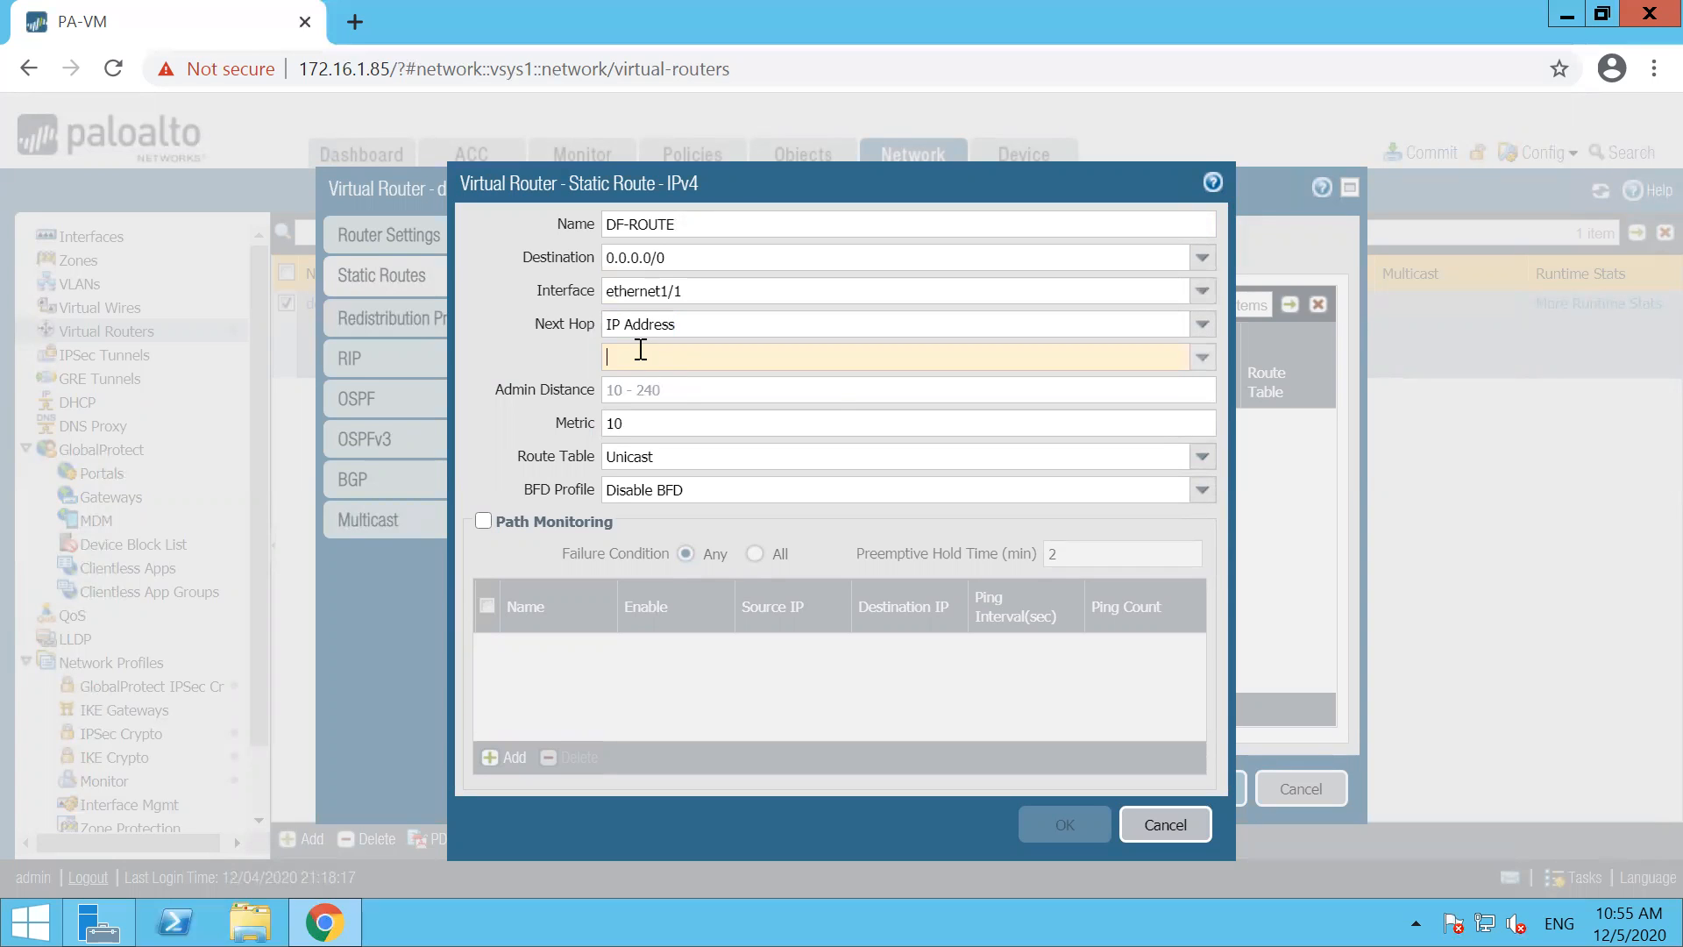
{"action": "type", "text": "192.168.10"}
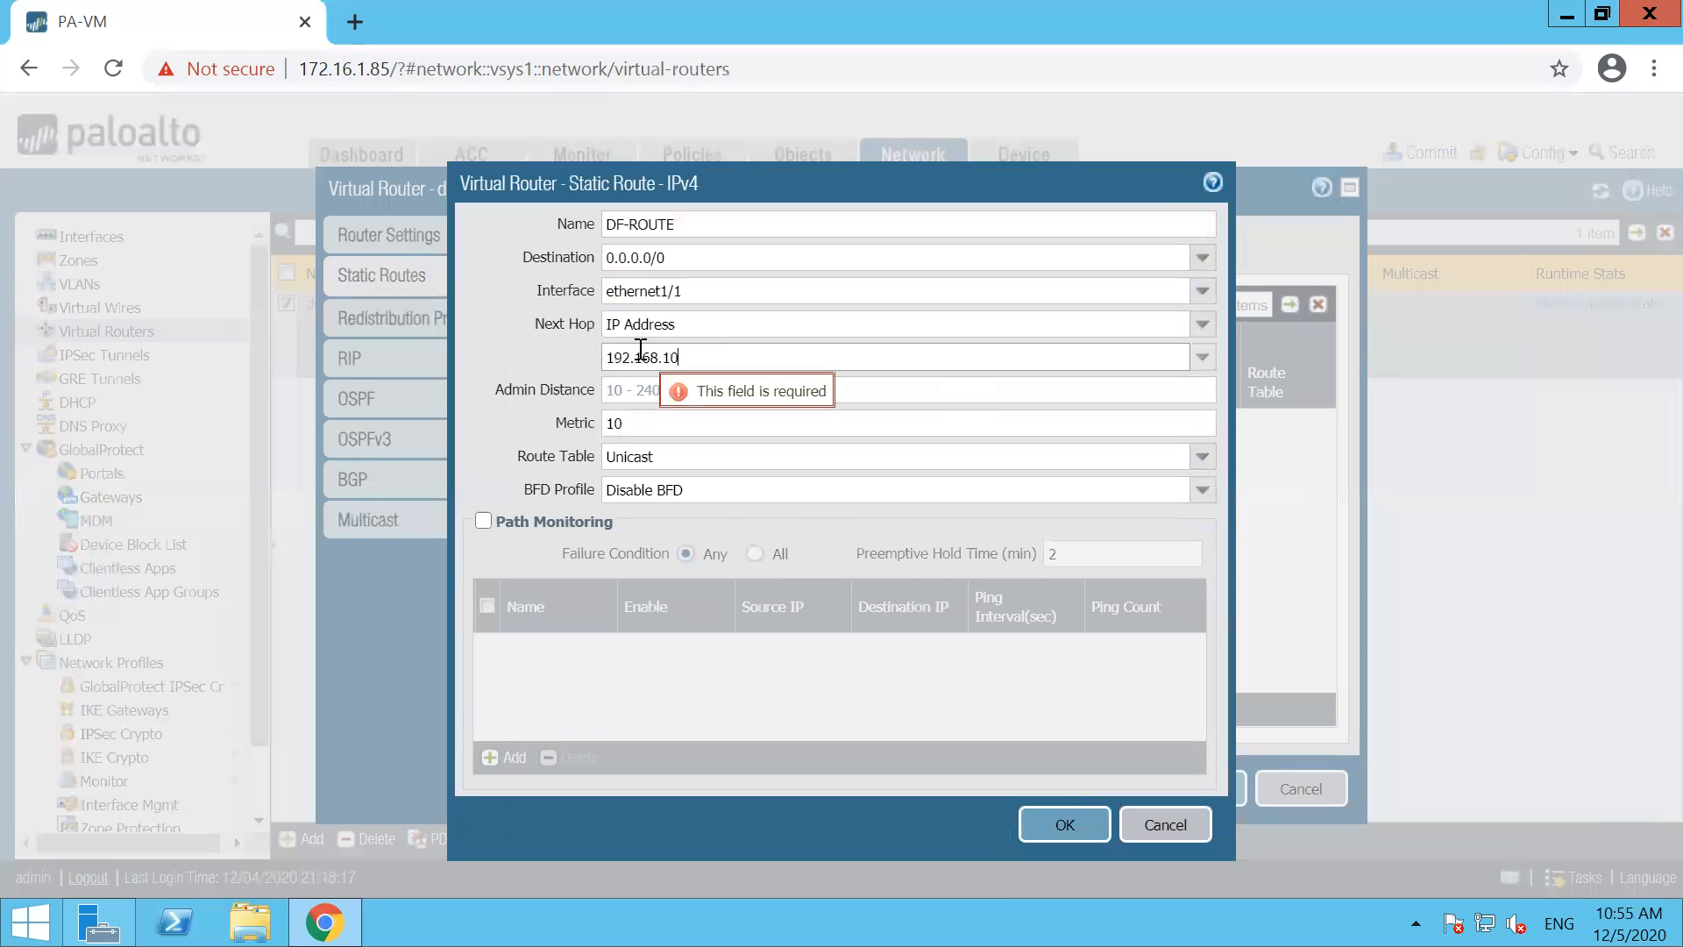
{"action": "type", "text": "1.1"}
{"action": "left_click", "coordinate": [1038, 829]}
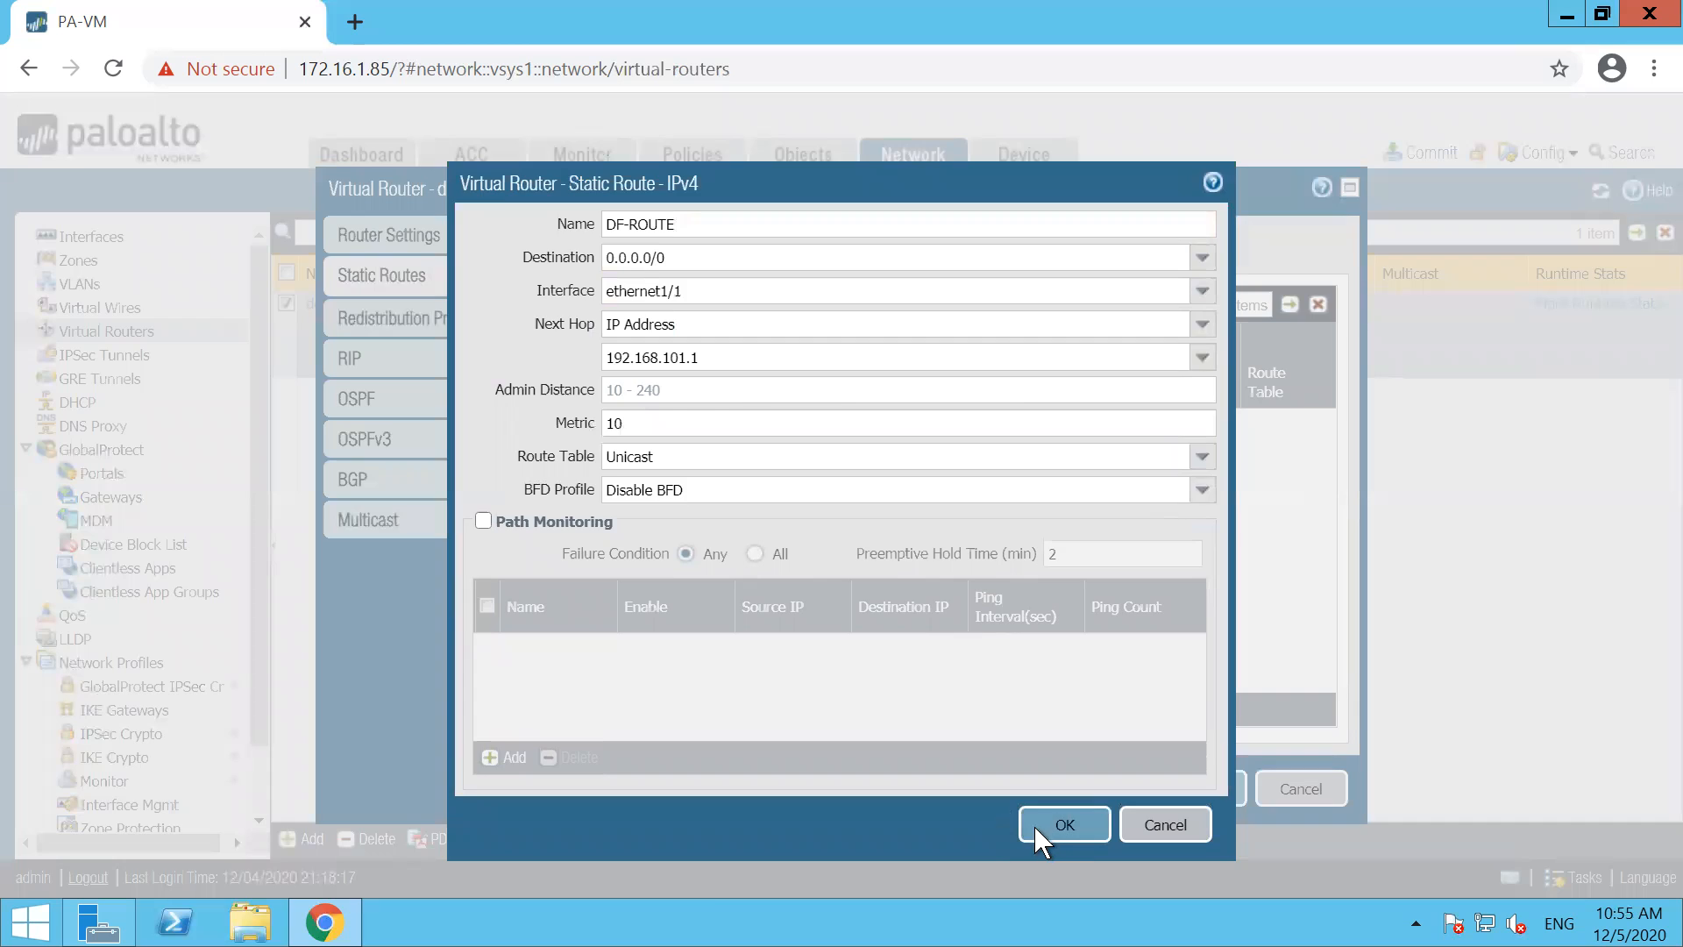
{"action": "left_click", "coordinate": [1034, 826]}
{"action": "left_click", "coordinate": [1207, 791]}
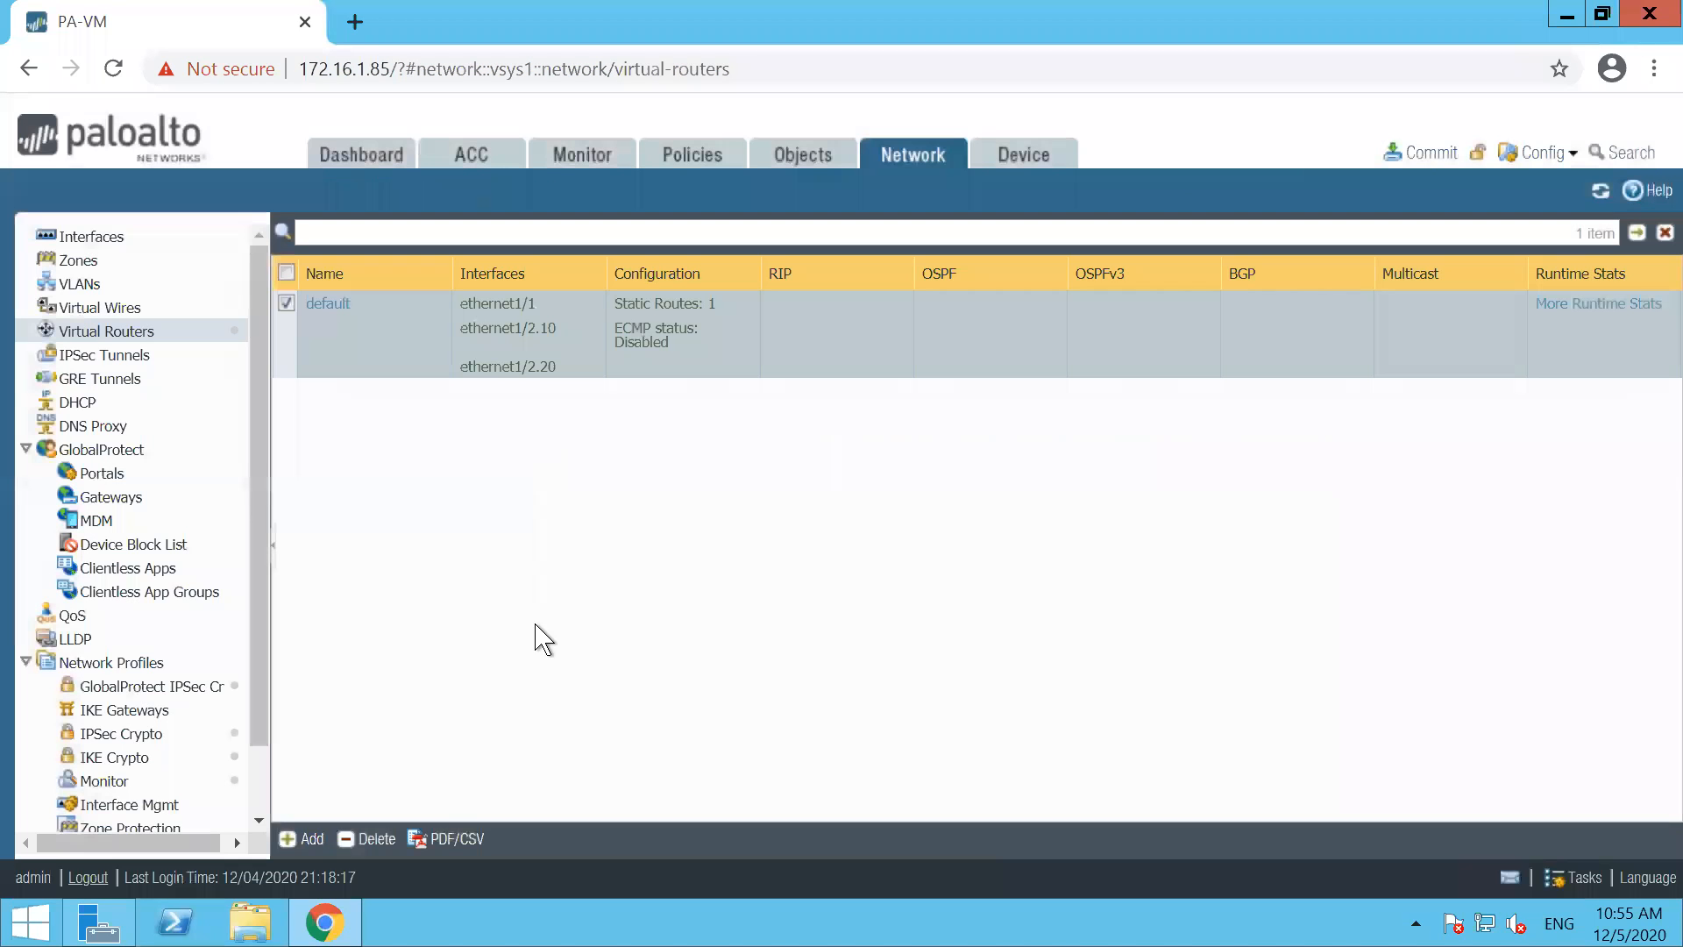
Start a new local device certificate named SSL-TEST-CERT with the common name abc.com
{"action": "left_click", "coordinate": [96, 237]}
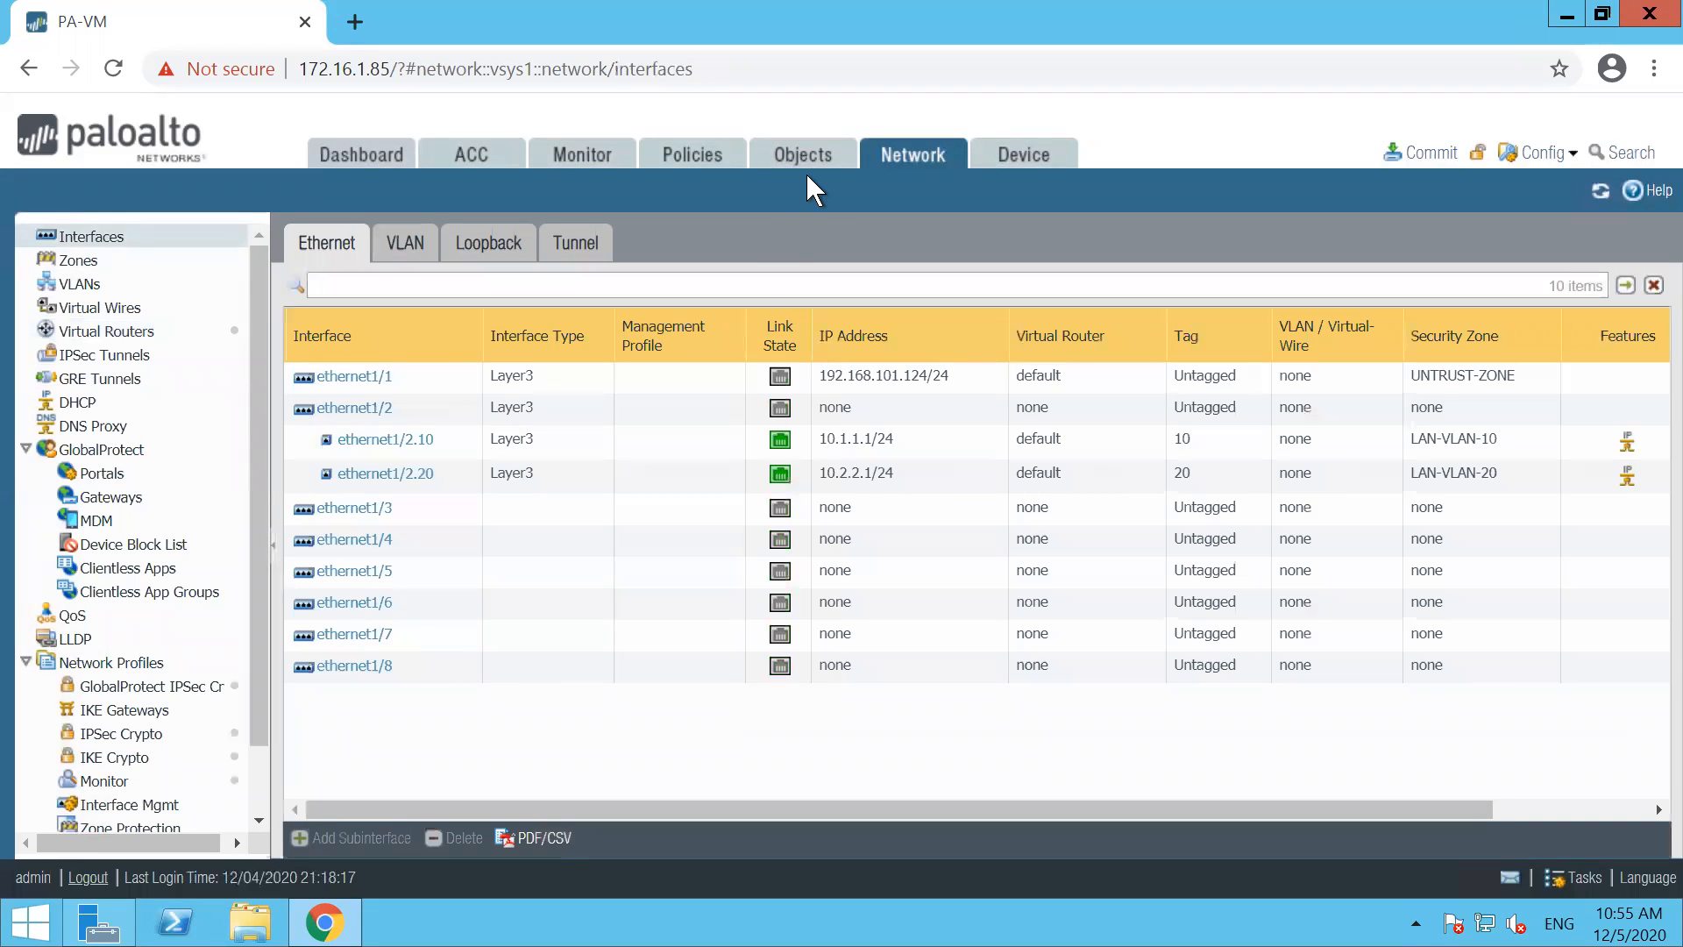
{"action": "left_click", "coordinate": [1019, 158]}
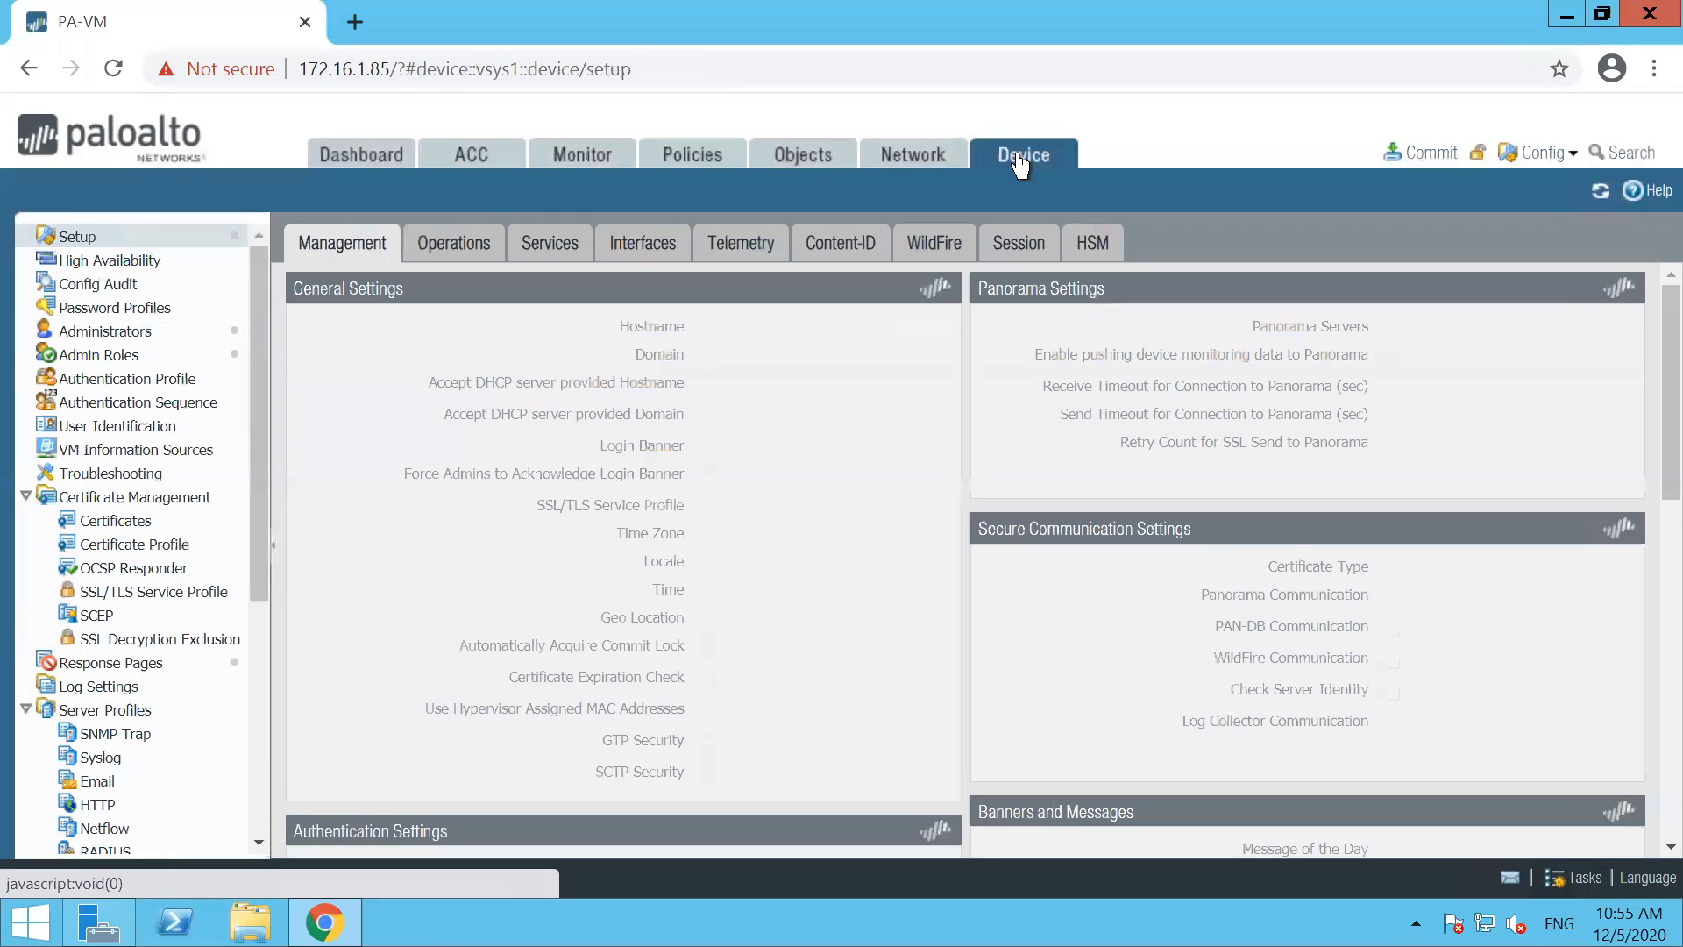
{"action": "left_click", "coordinate": [132, 524]}
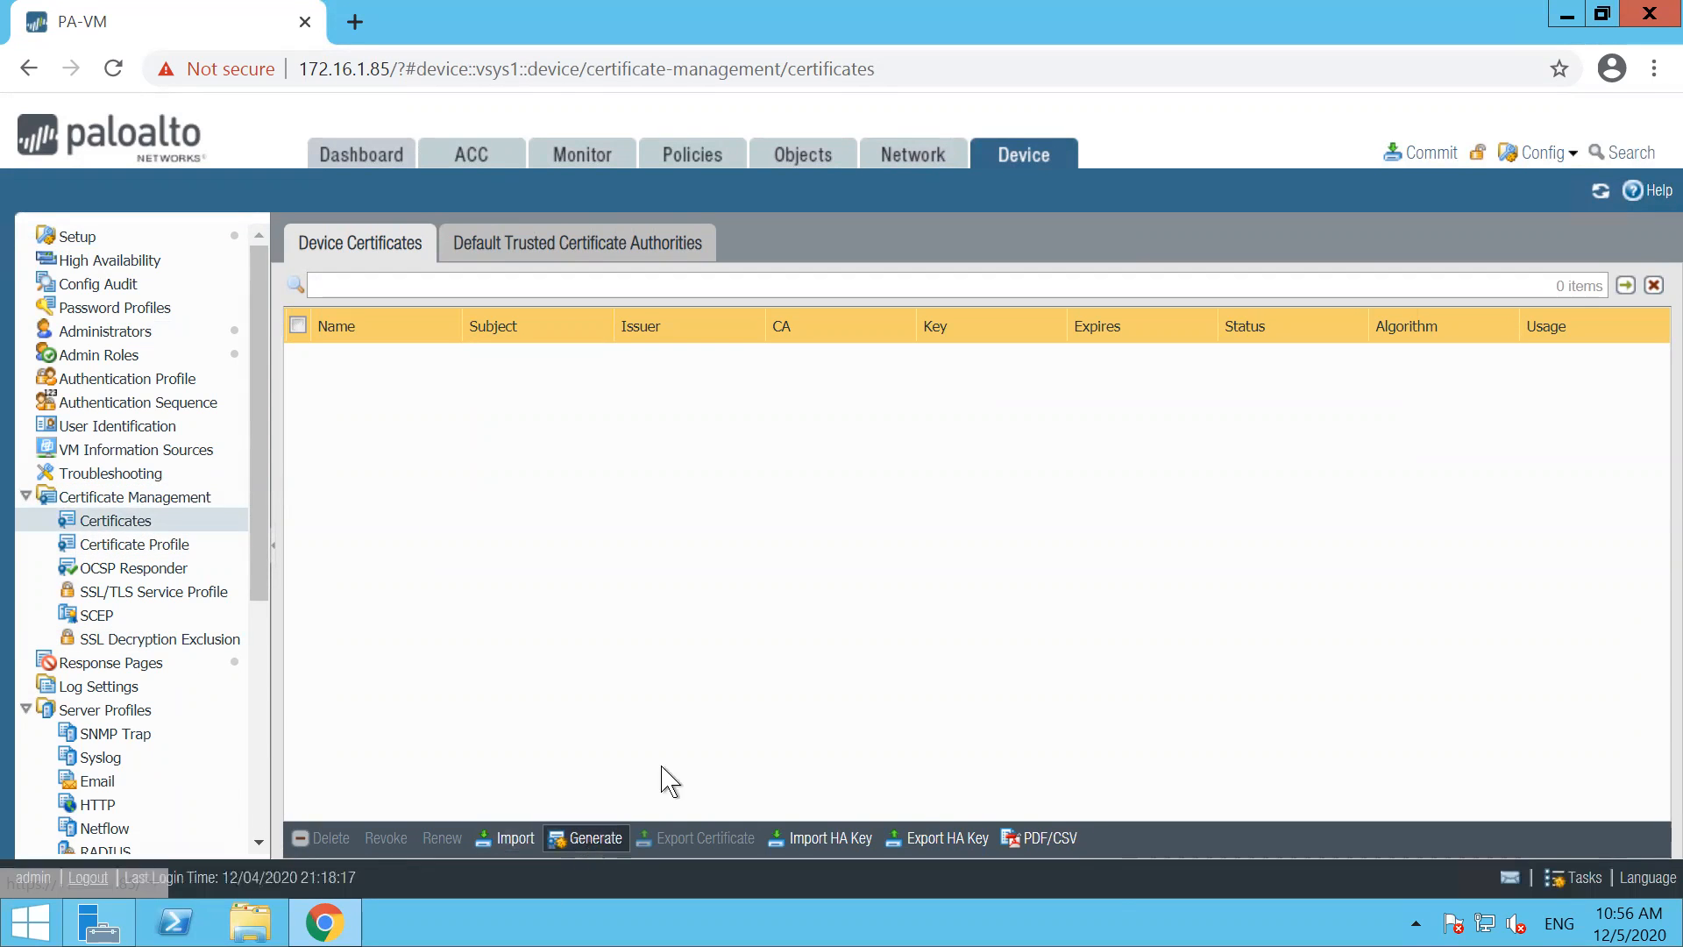
{"action": "left_click", "coordinate": [586, 838]}
{"action": "left_click", "coordinate": [827, 200]}
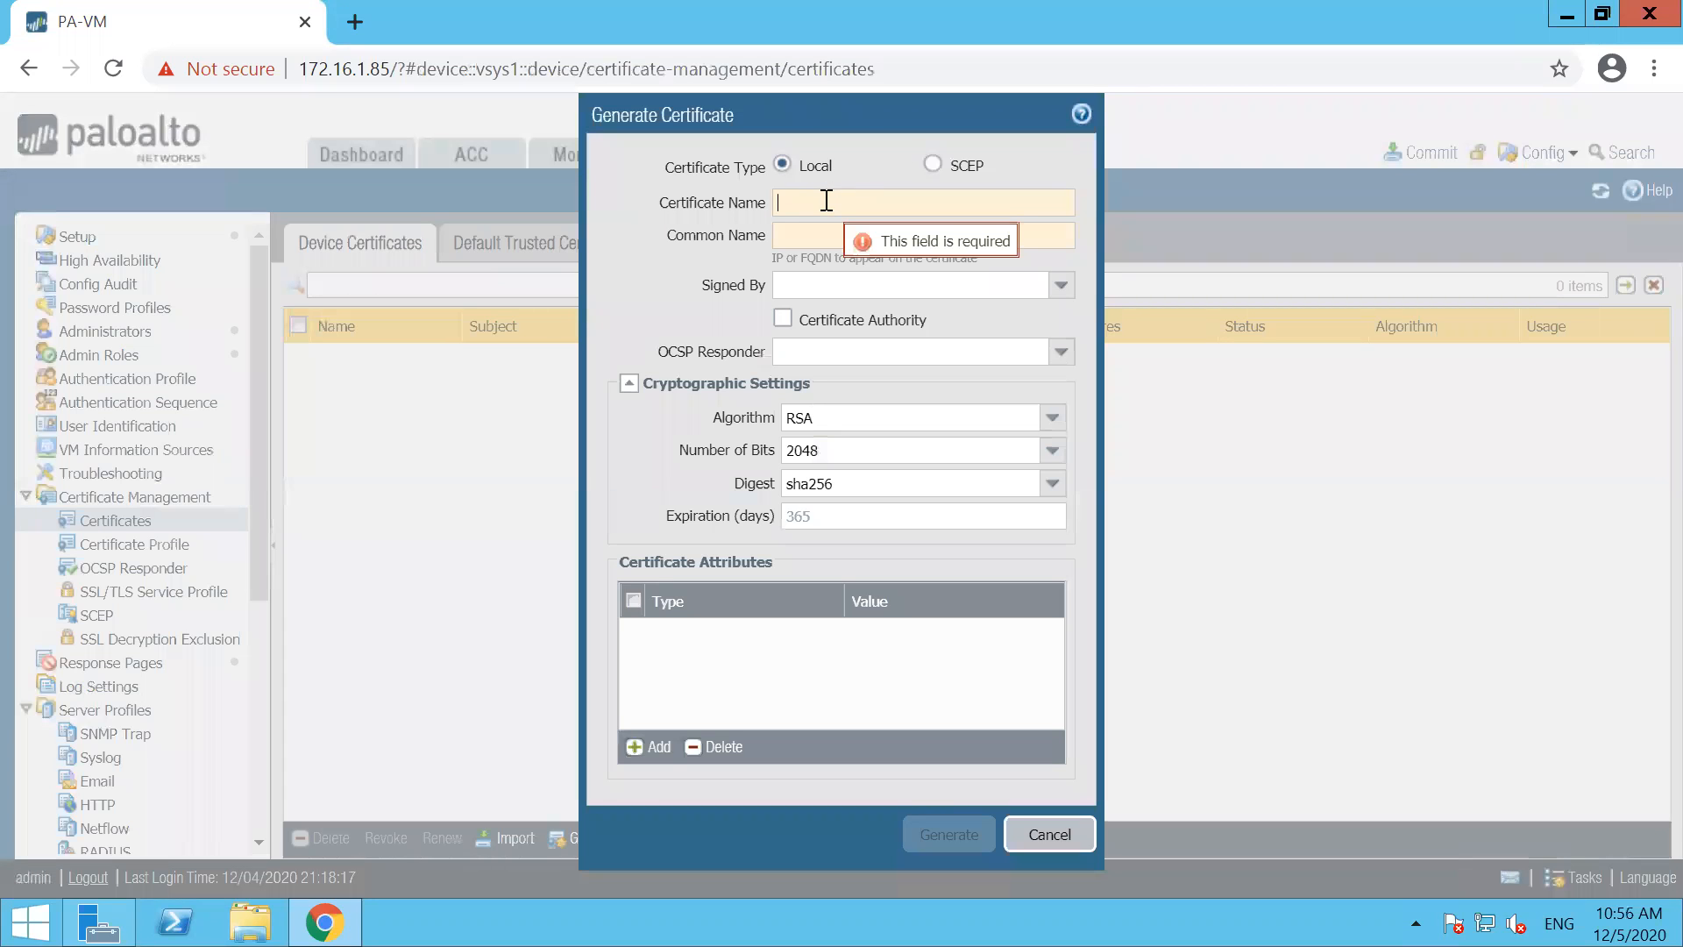
{"action": "type", "text": "SSL-TEST-CERT"}
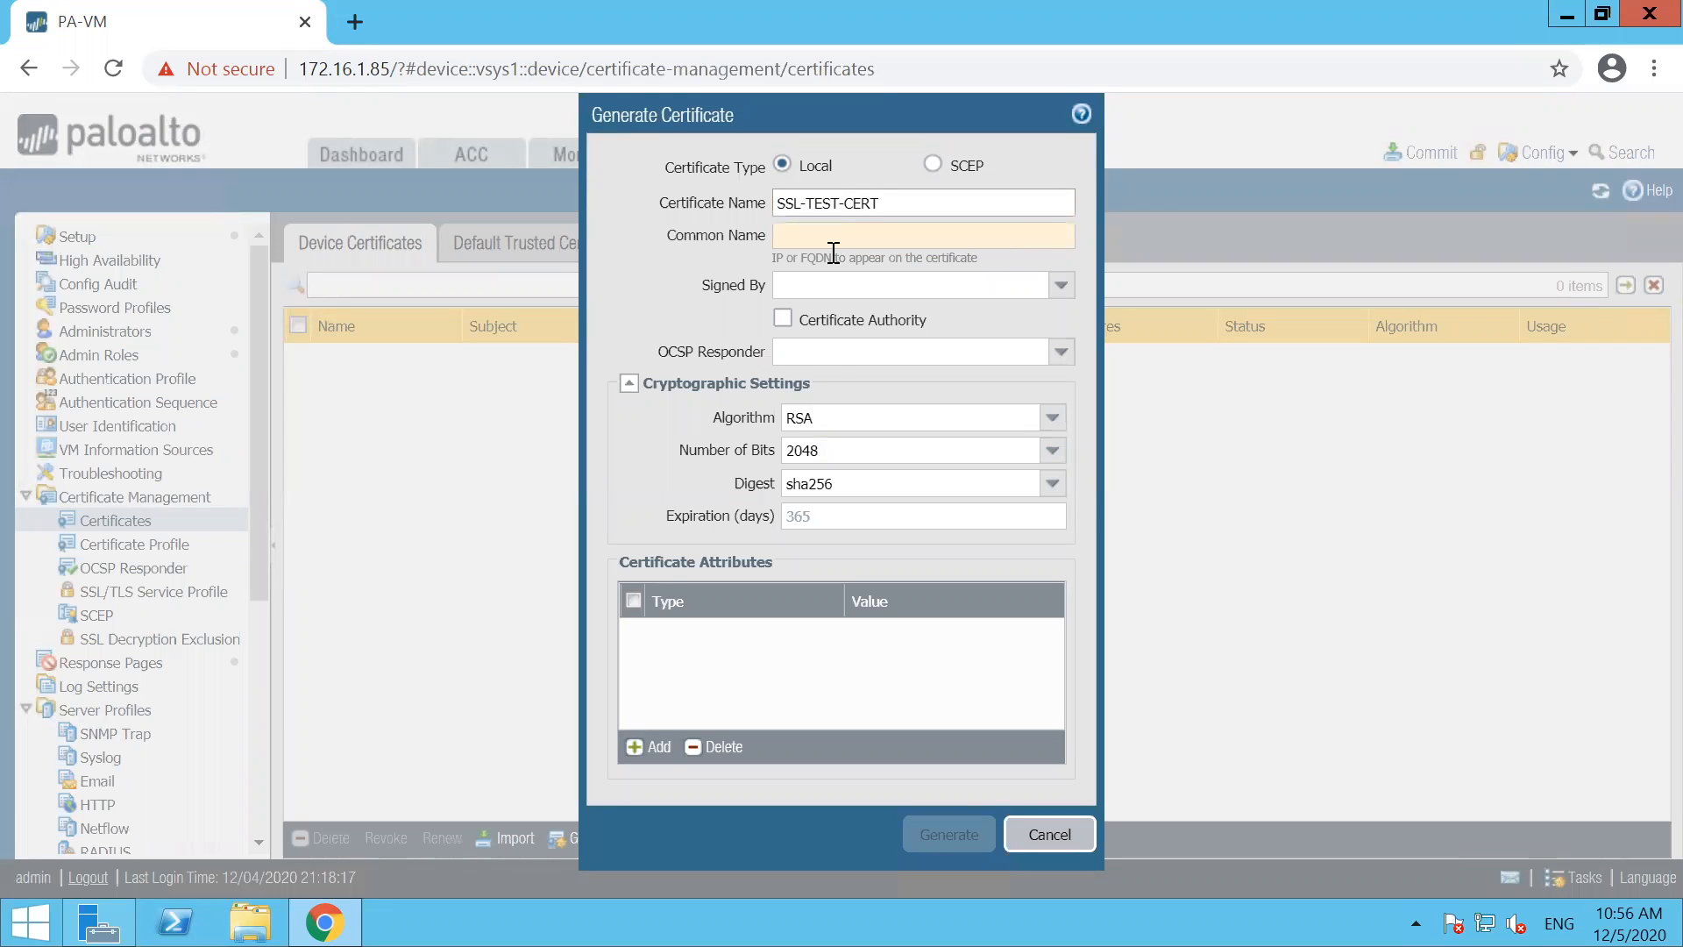
{"action": "left_click", "coordinate": [815, 235]}
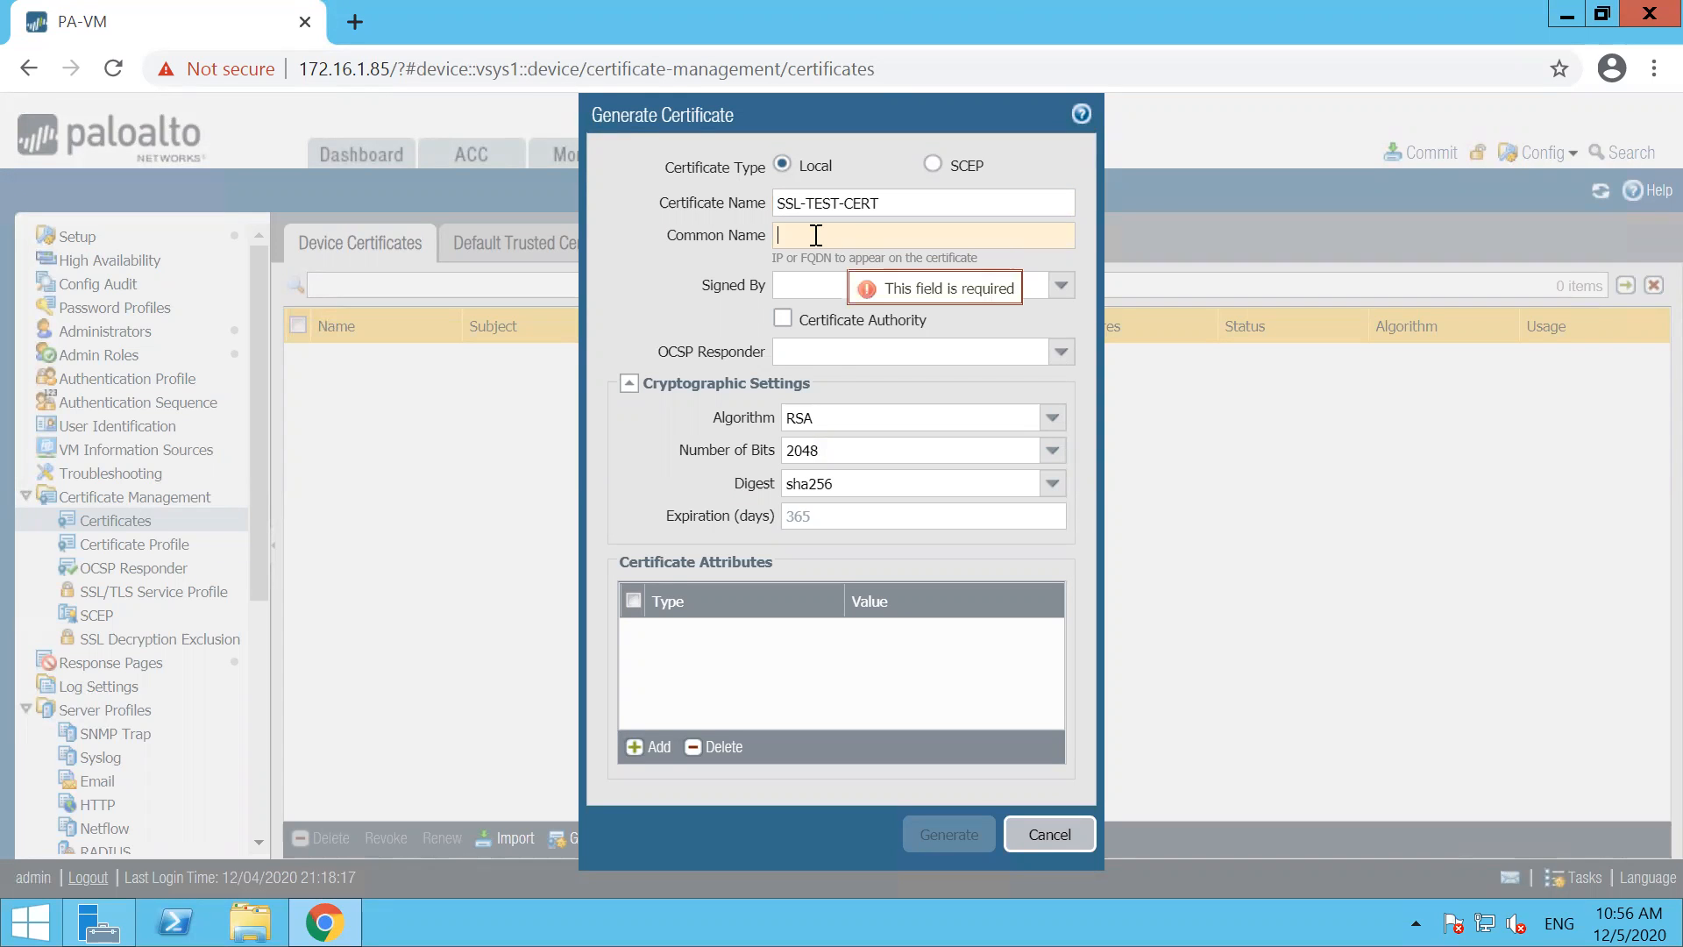
{"action": "type", "text": "abc.com"}
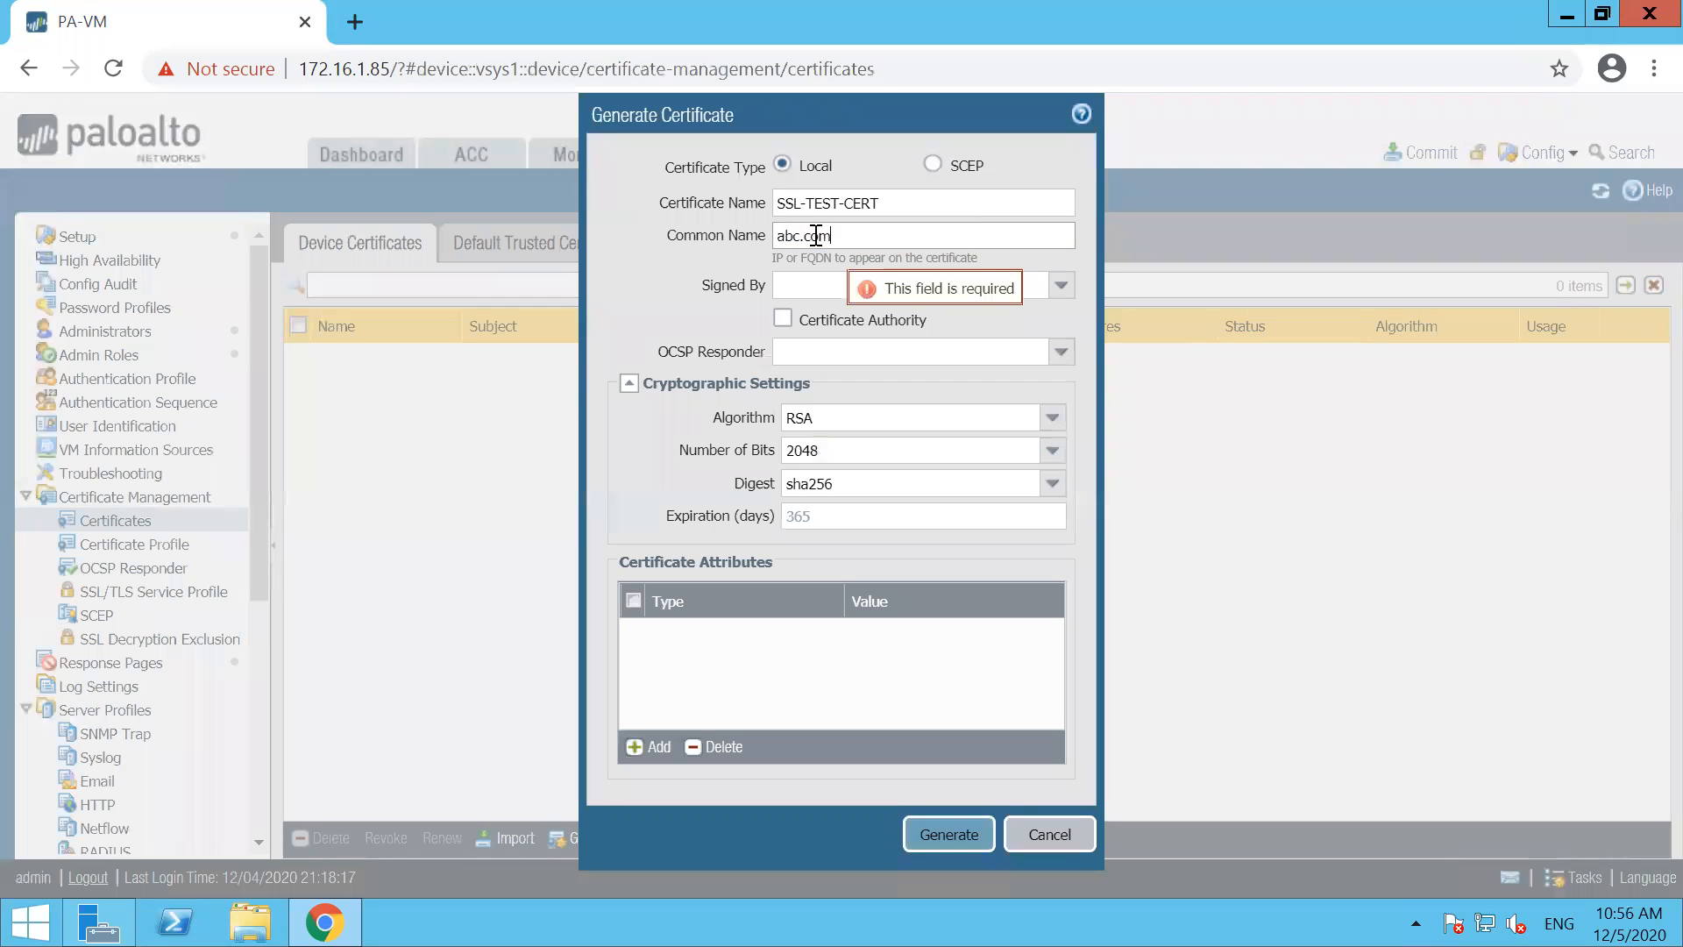
Make SSL-TEST-CERT a Certificate Authority with no signer, and generate the certificate
{"action": "left_click", "coordinate": [968, 302]}
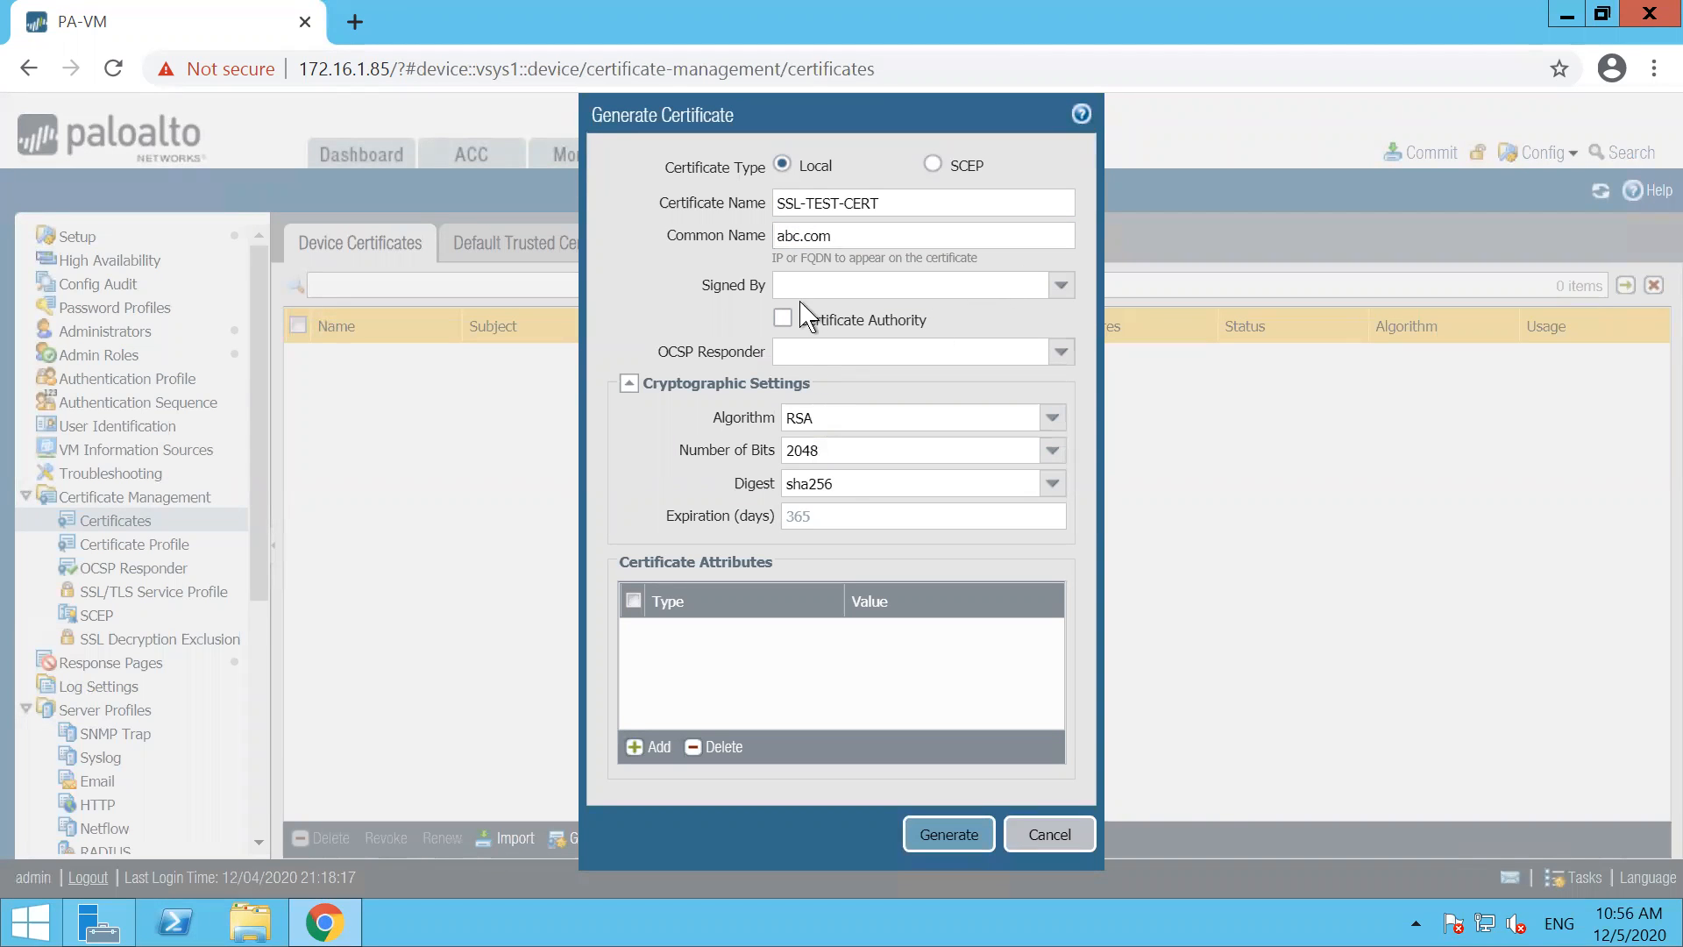
{"action": "left_click", "coordinate": [1062, 286]}
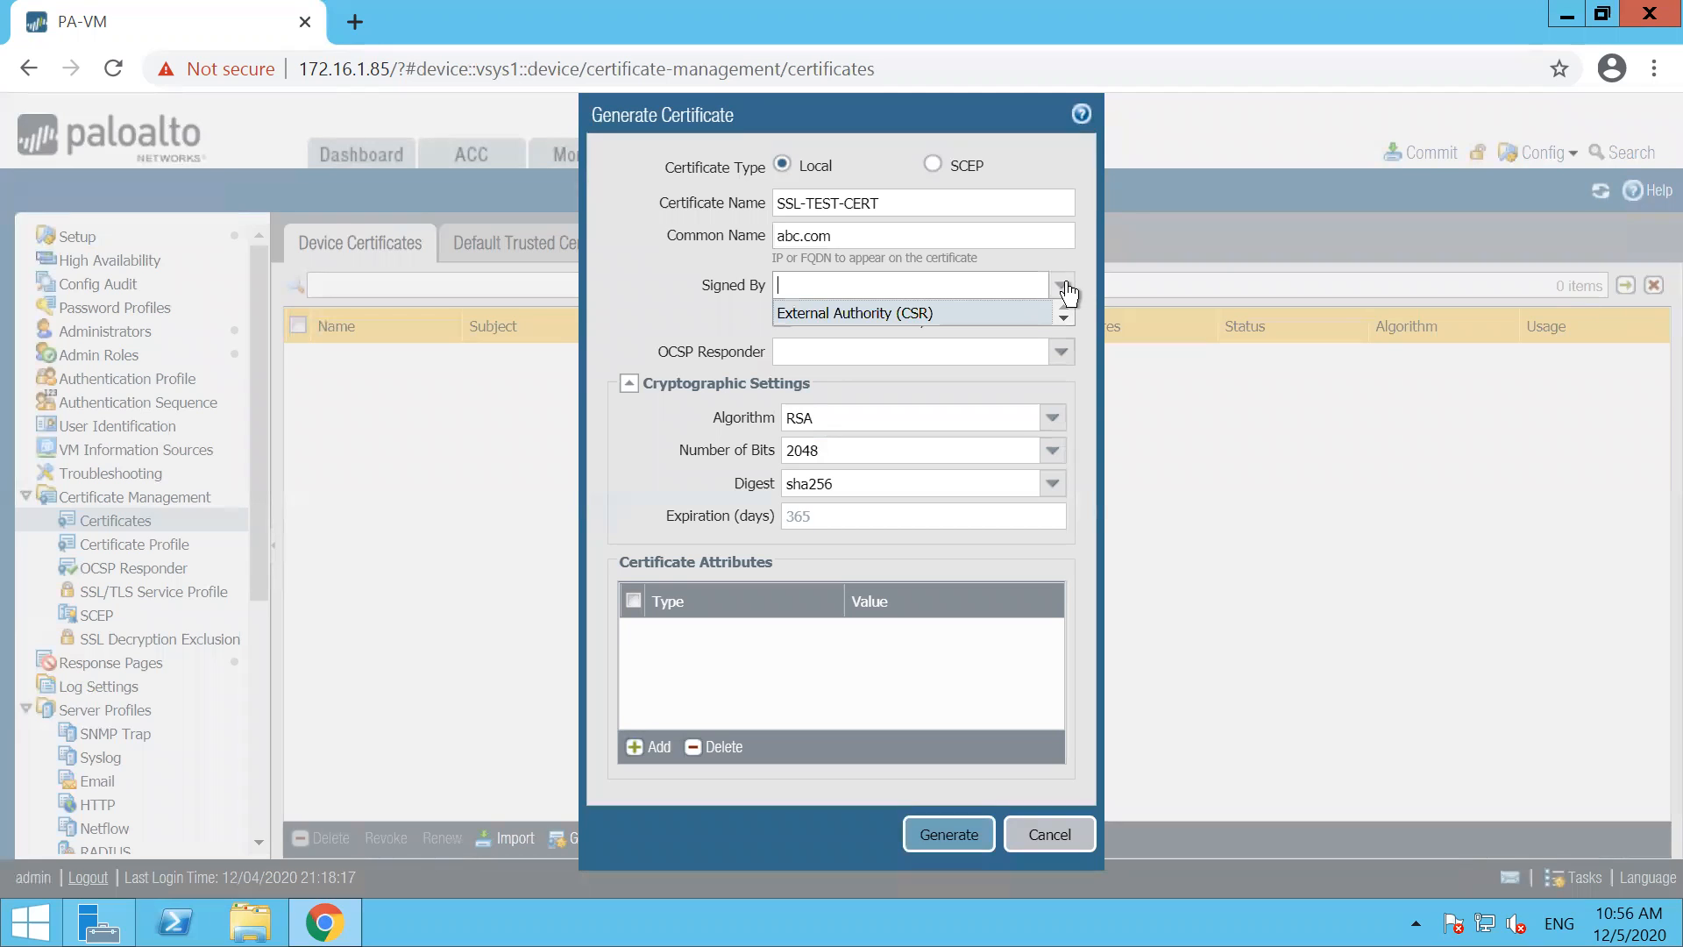
{"action": "left_click", "coordinate": [699, 338]}
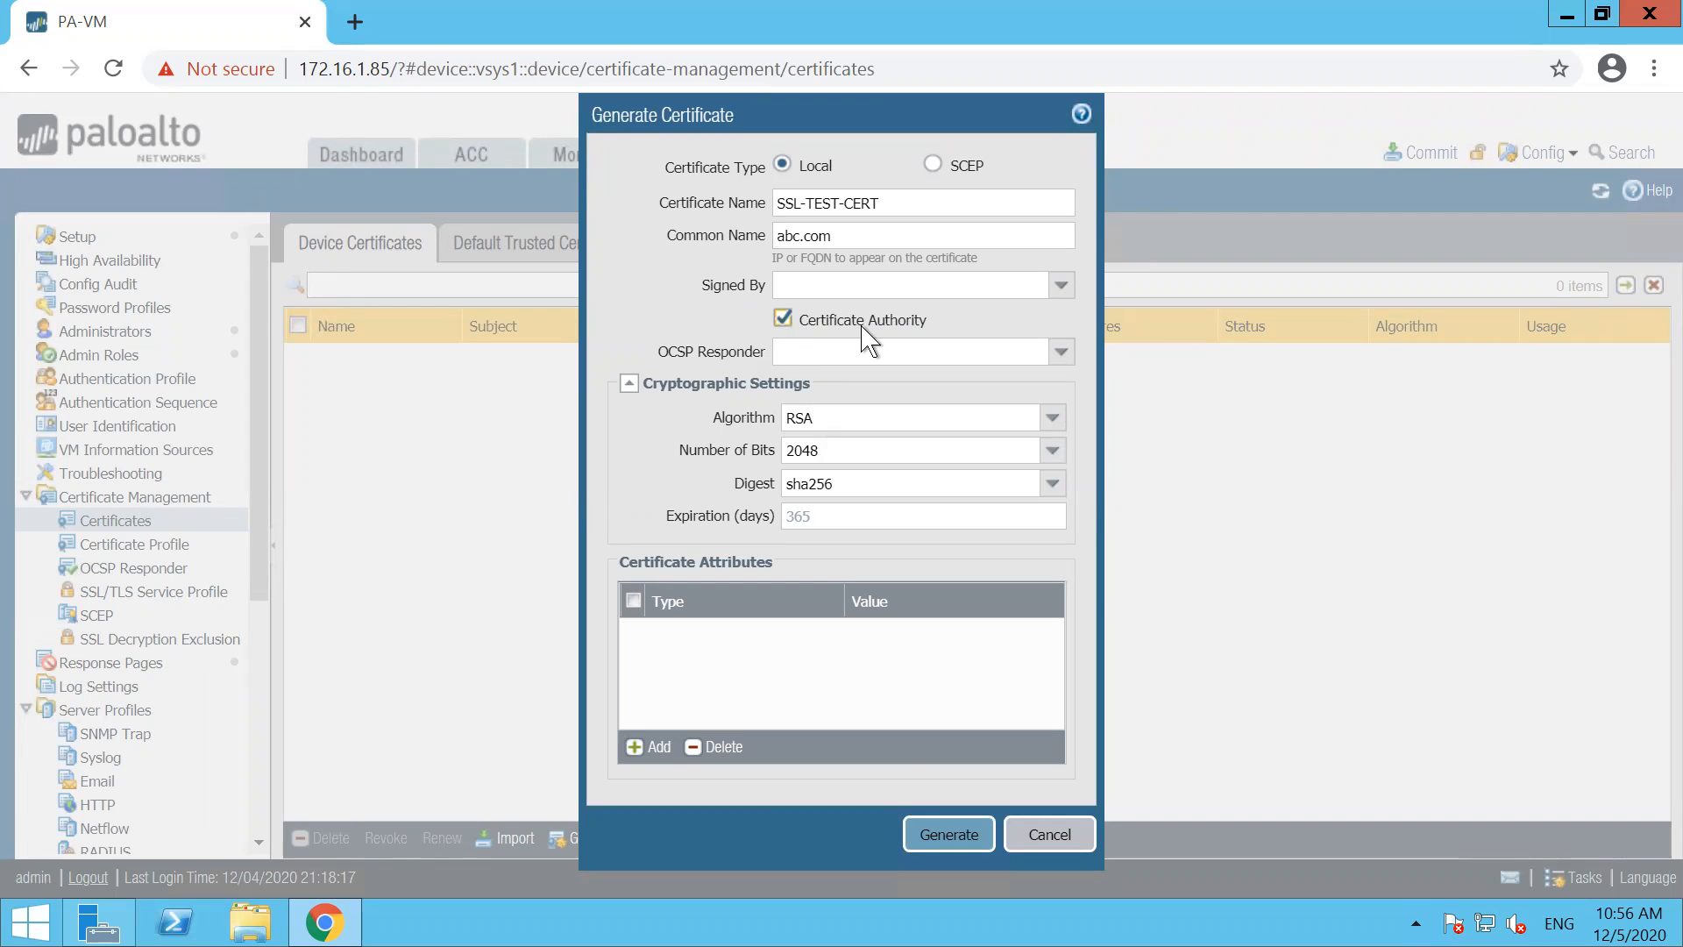
{"action": "left_click", "coordinate": [935, 831]}
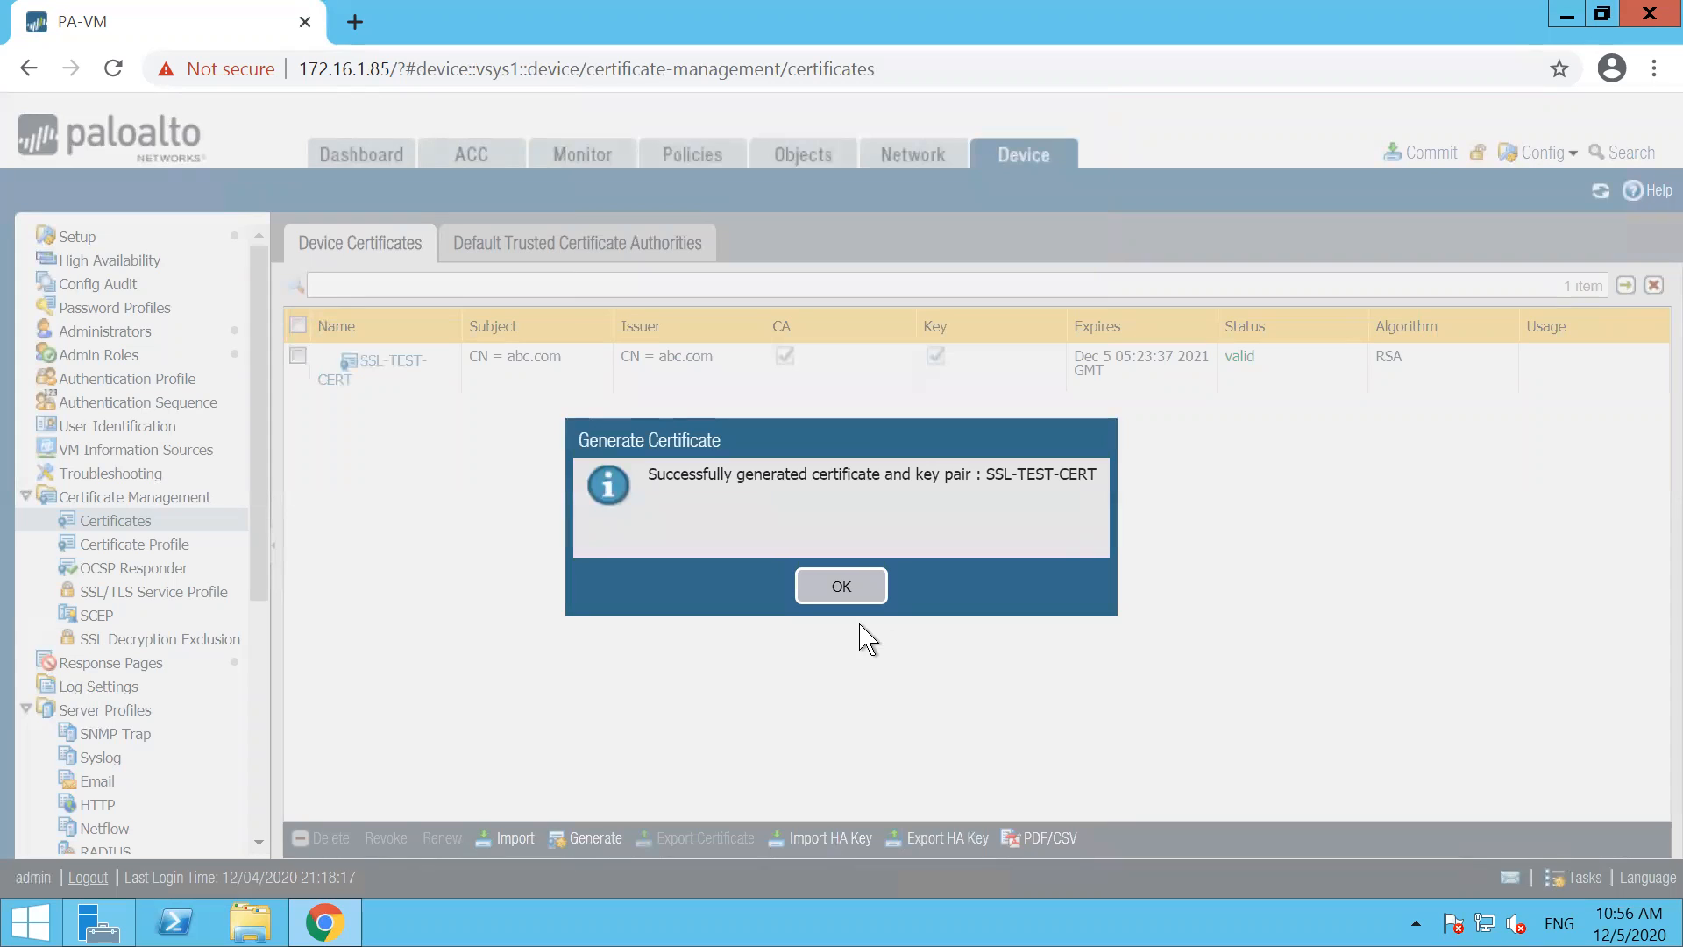
{"action": "left_click", "coordinate": [841, 588]}
Set SSL-TEST-CERT as both the Forward Trust Certificate and the Forward Untrust Certificate, and save it
{"action": "left_click", "coordinate": [382, 373]}
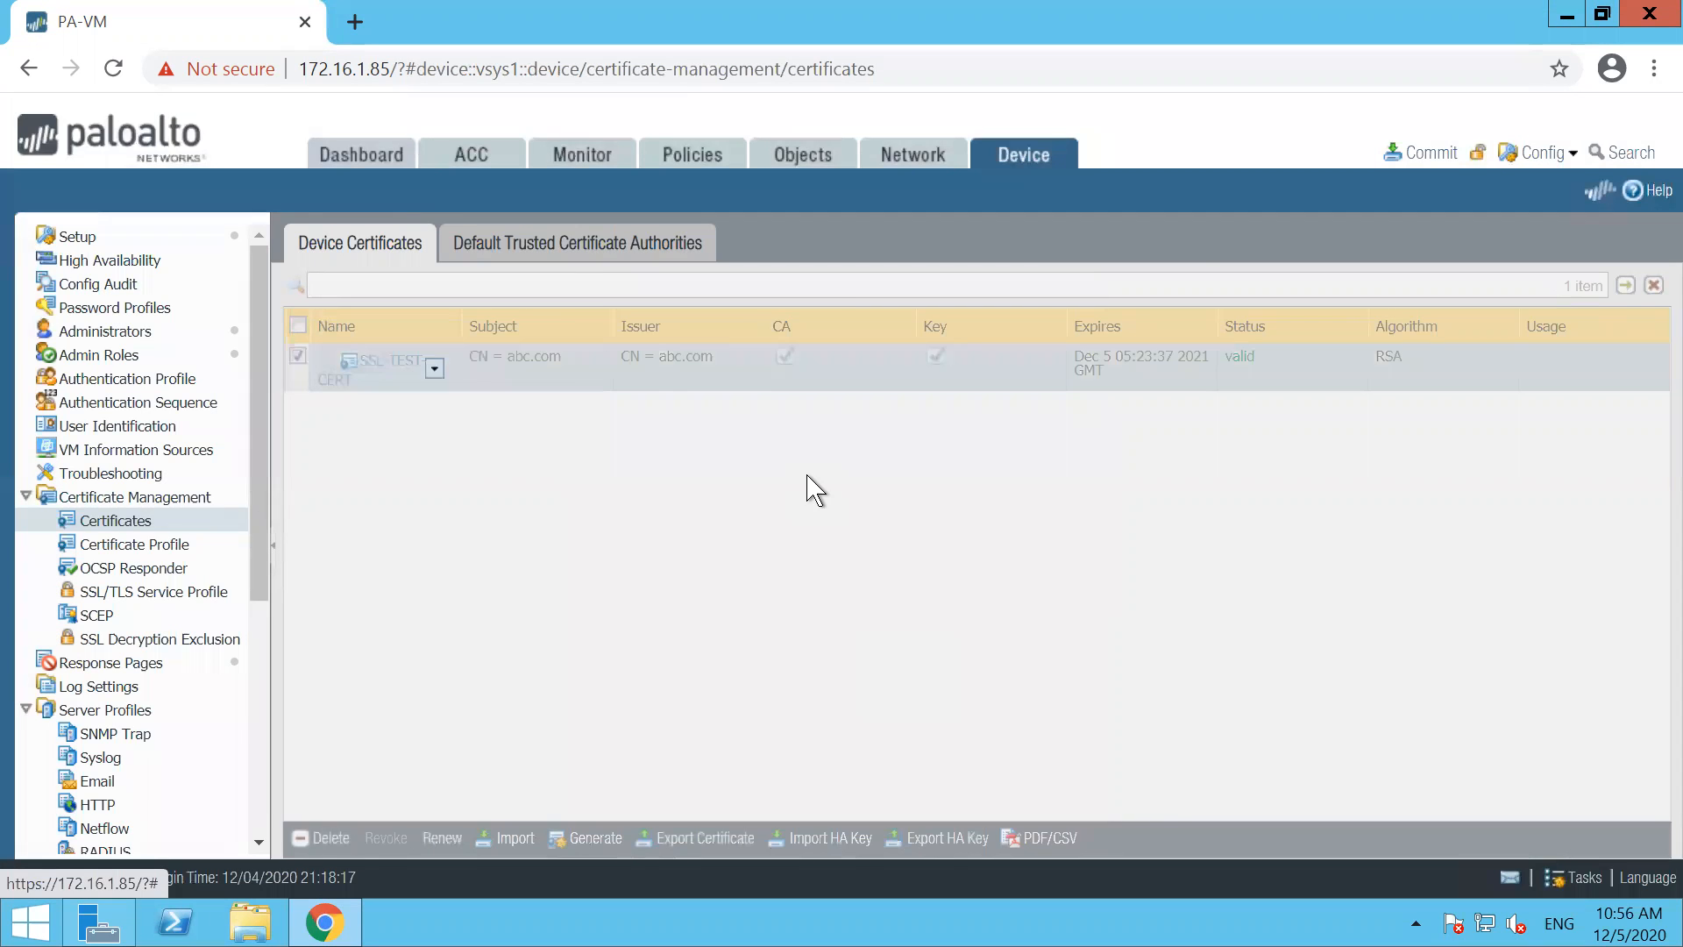
{"action": "left_click", "coordinate": [610, 531]}
{"action": "left_click", "coordinate": [610, 565]}
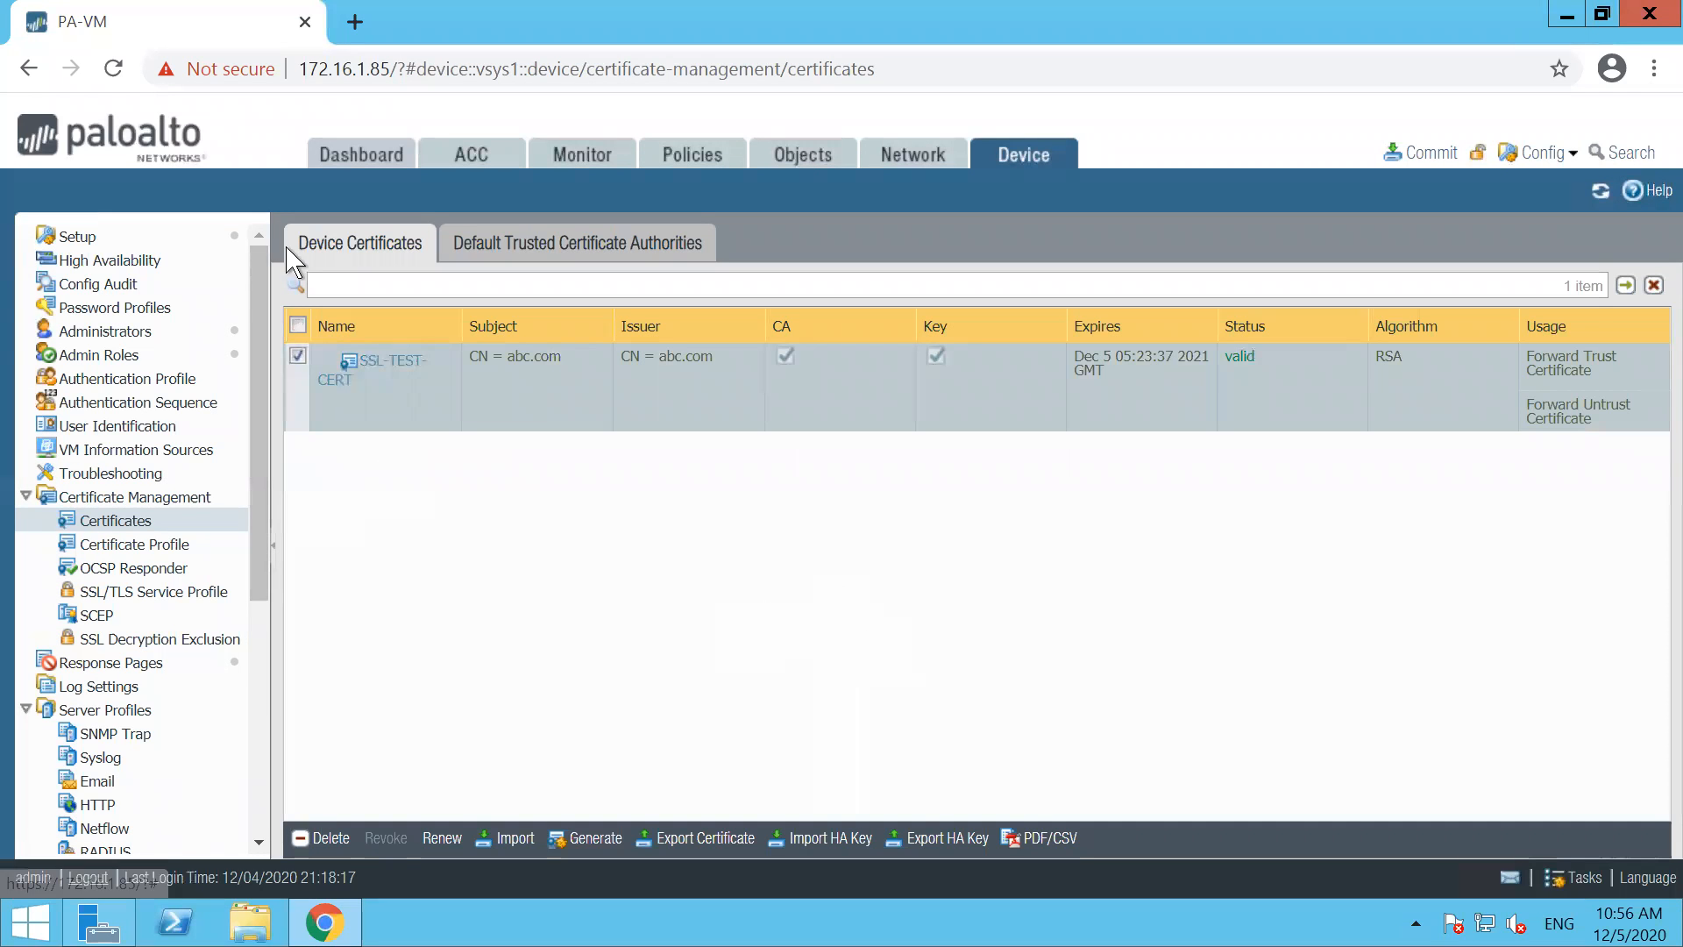
Add a security policy rule named ALLOW-POLICY-INTER with source zones LAN-VLAN-20 and LAN-VLAN-10
{"action": "left_click", "coordinate": [691, 171]}
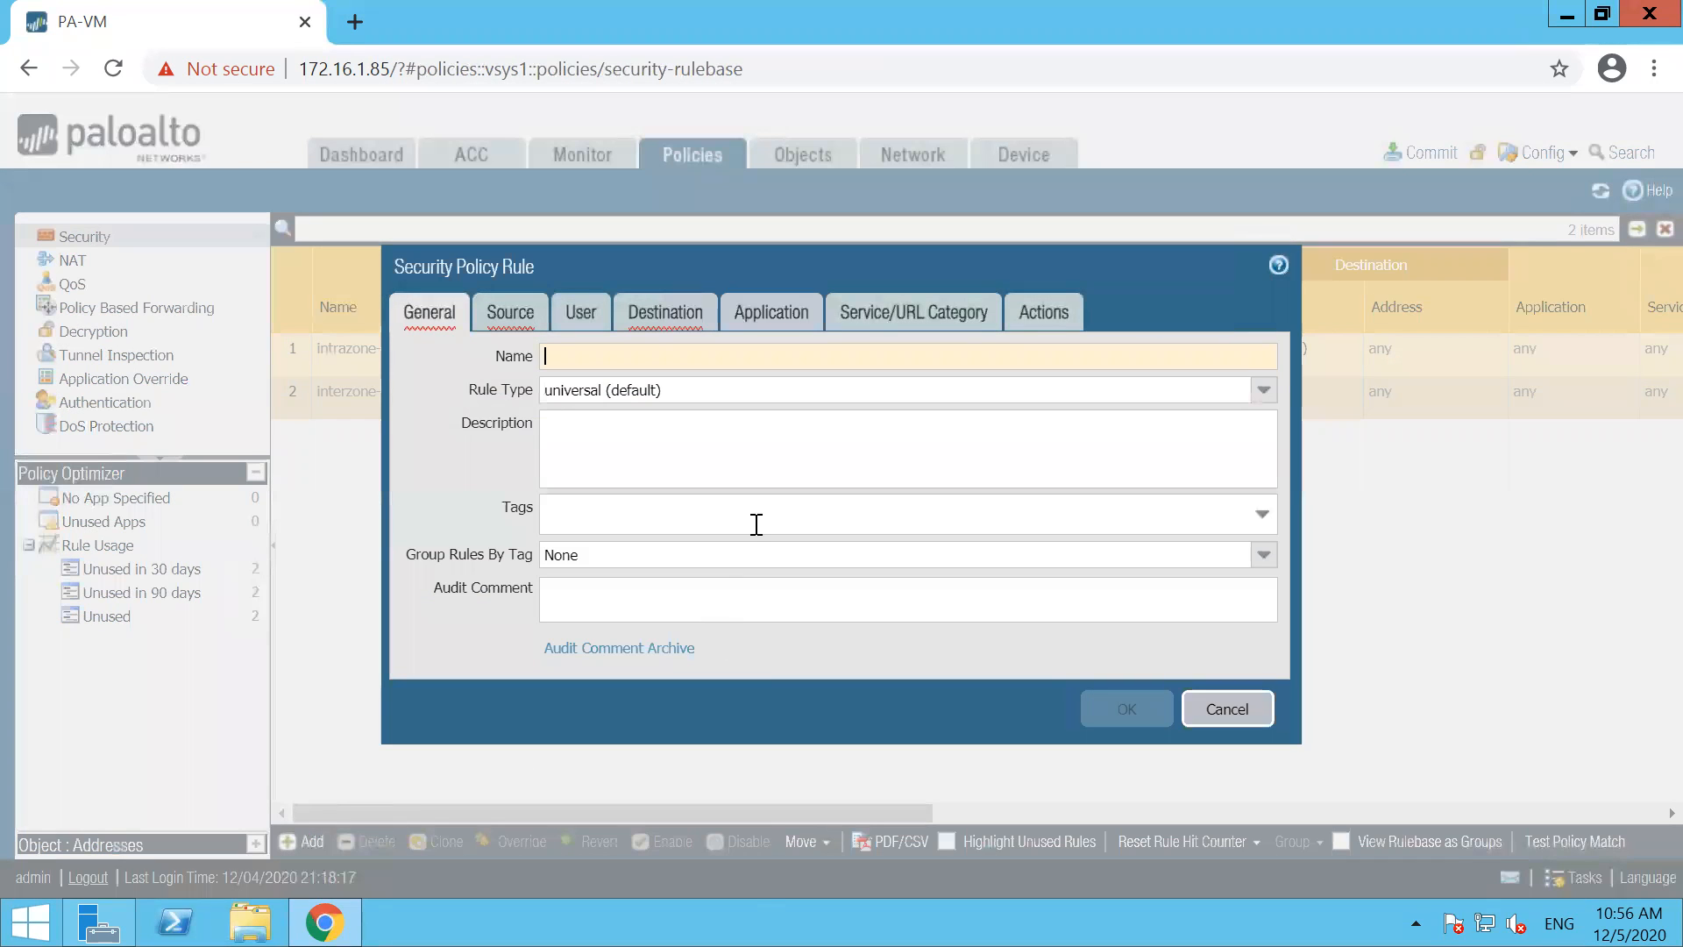
{"action": "type", "text": "-POLICY-INTER"}
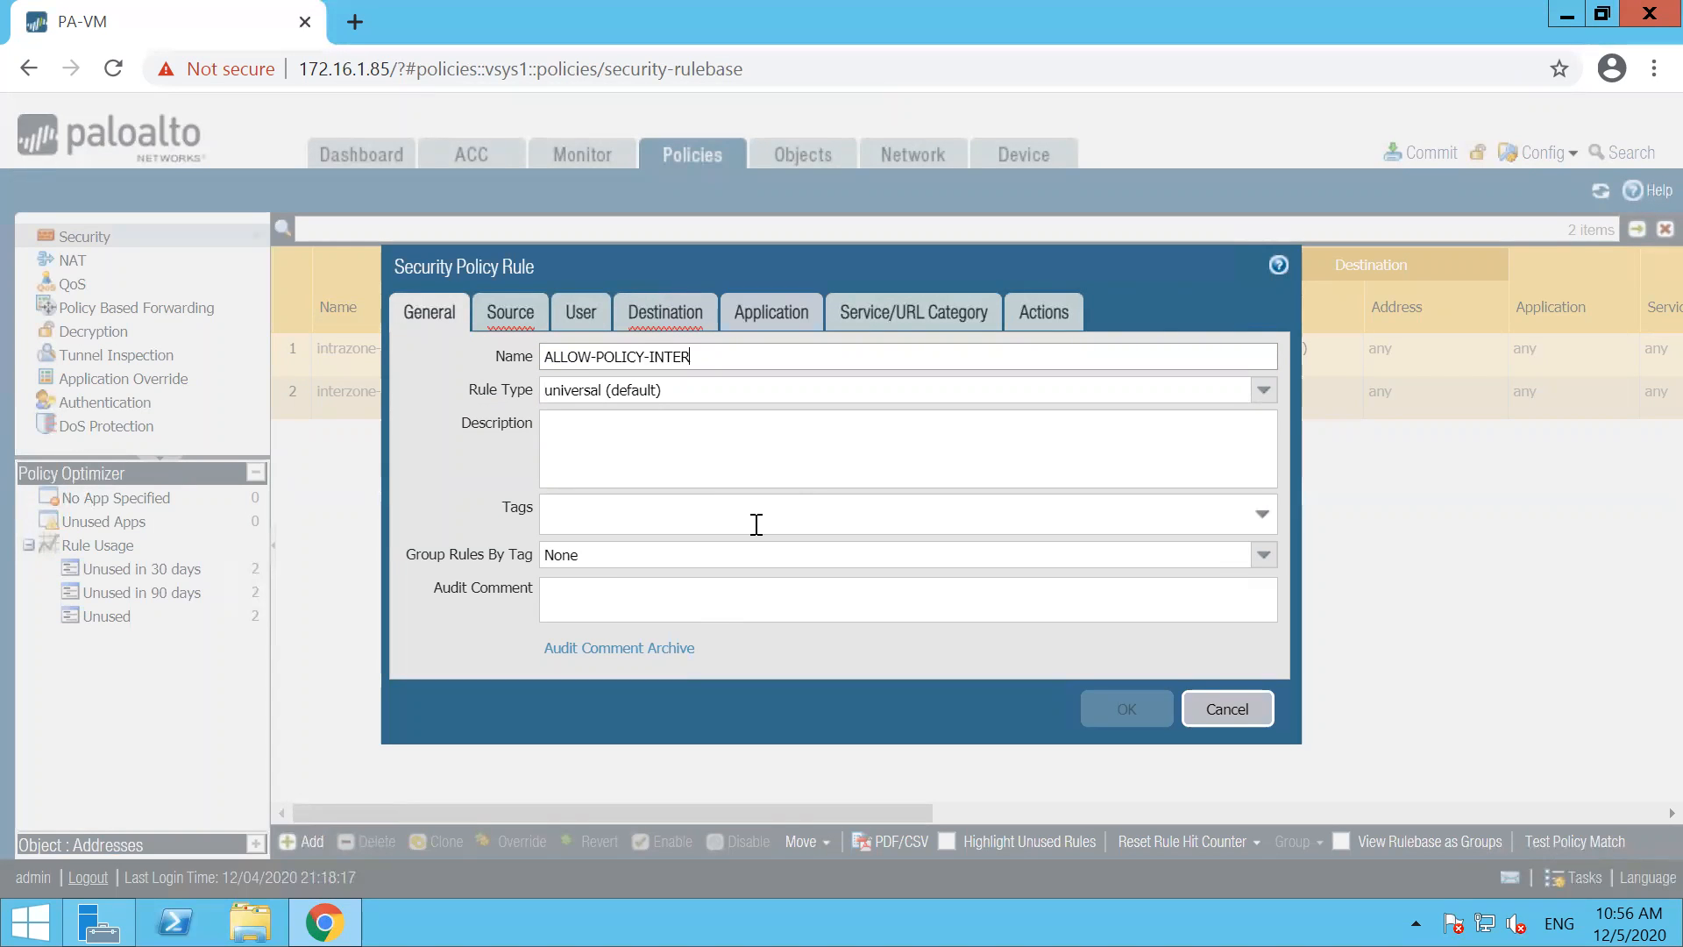
{"action": "left_click", "coordinate": [507, 314]}
{"action": "left_click", "coordinate": [422, 641]}
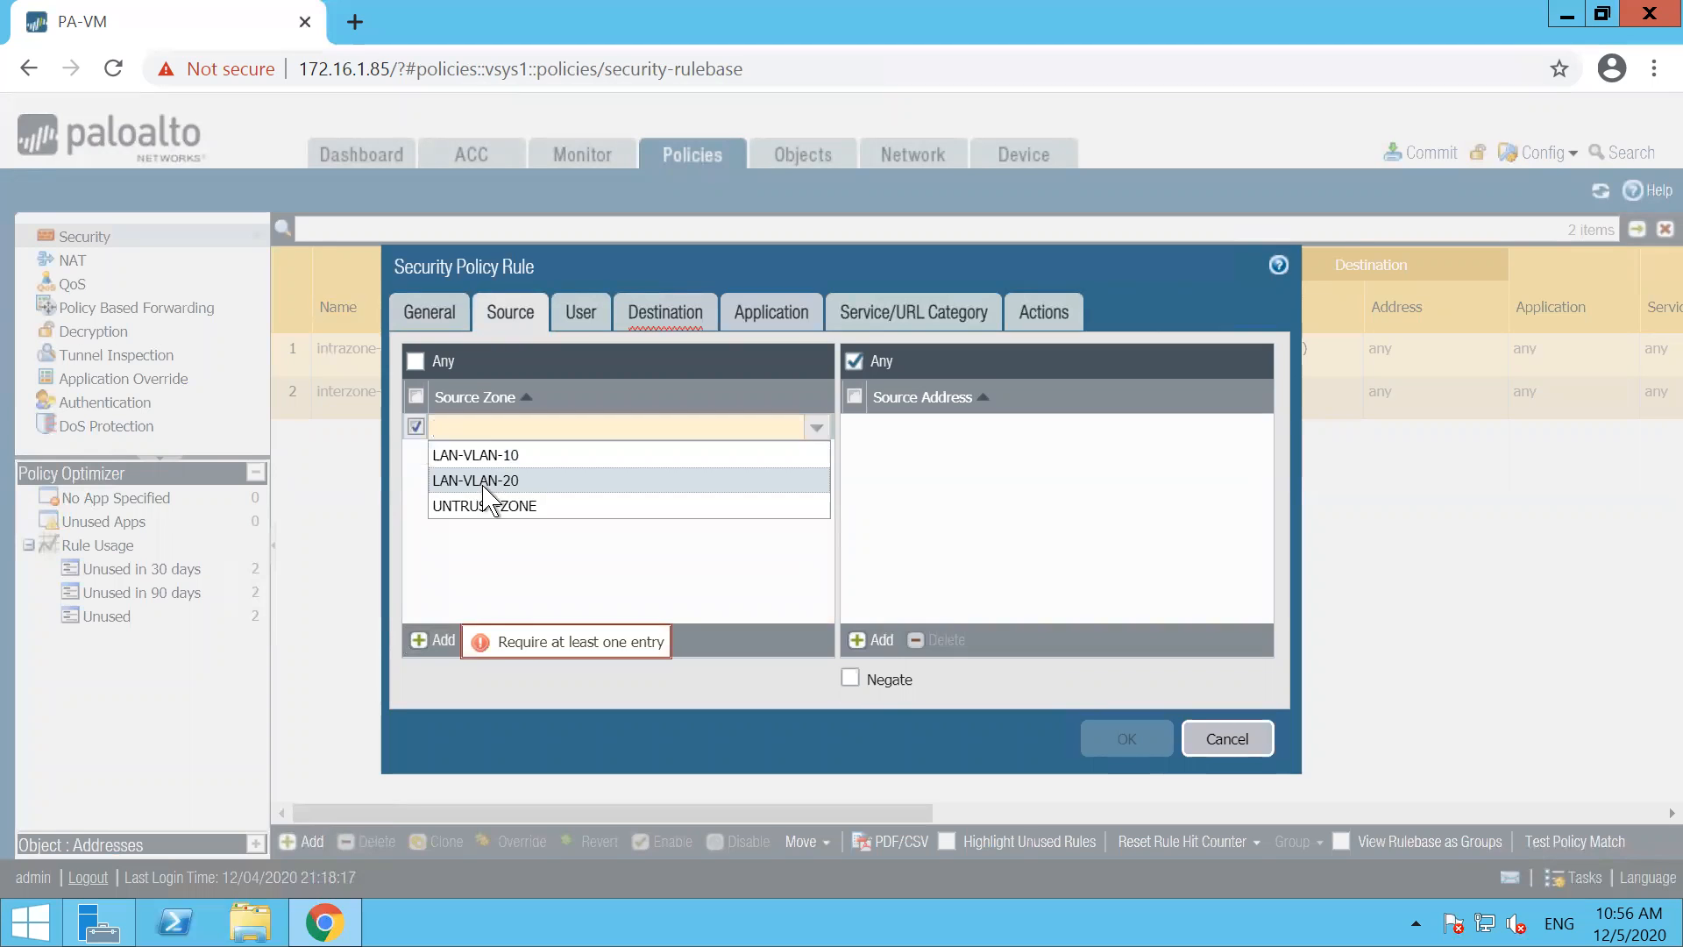
{"action": "left_click", "coordinate": [484, 485]}
{"action": "left_click", "coordinate": [422, 641]}
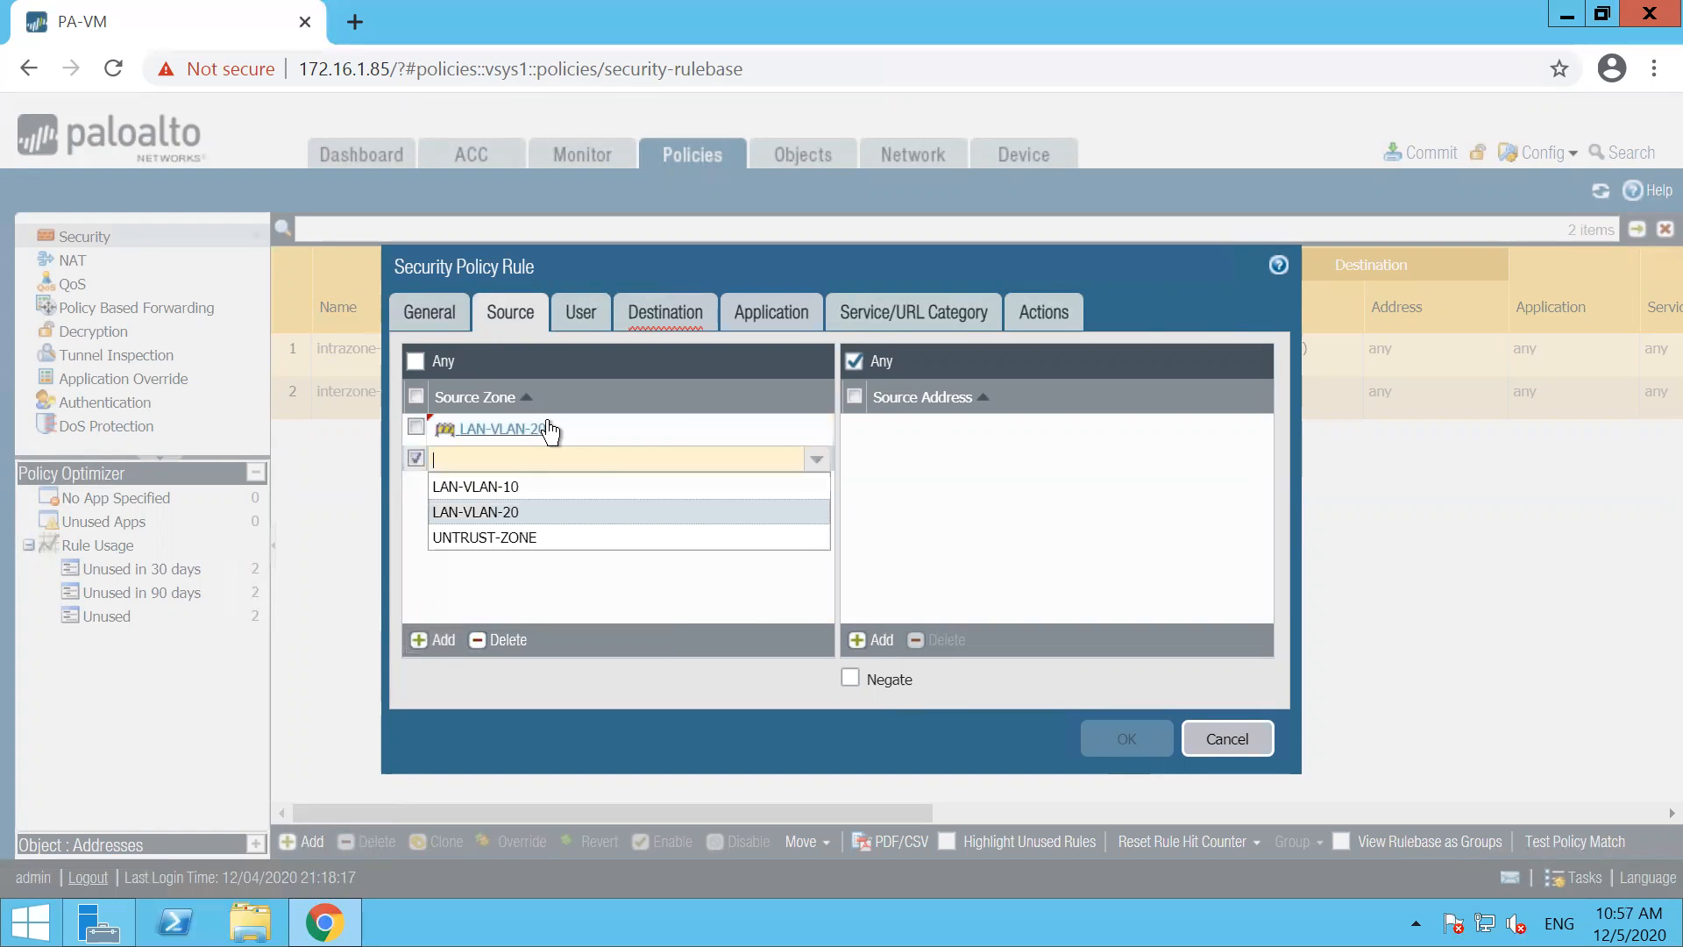
{"action": "left_click", "coordinate": [478, 489]}
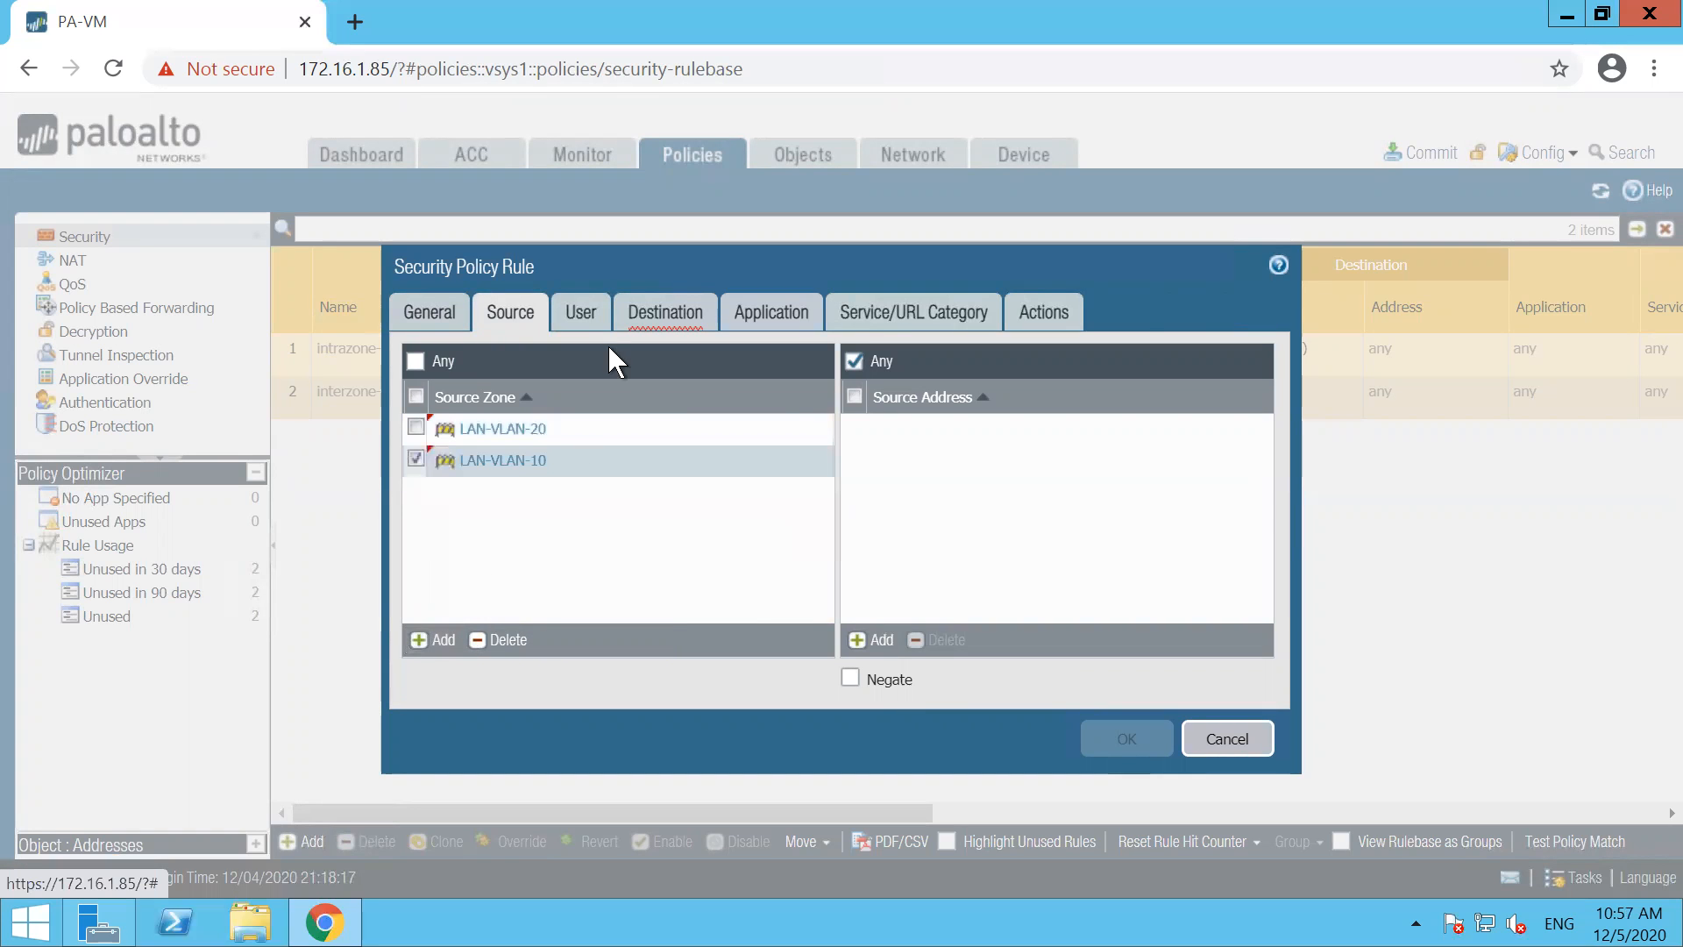
Set the security rule's destination zone to UNTRUST-ZONE, enable Log at Session Start, and save the rule
{"action": "left_click", "coordinate": [665, 313]}
{"action": "left_click", "coordinate": [442, 639]}
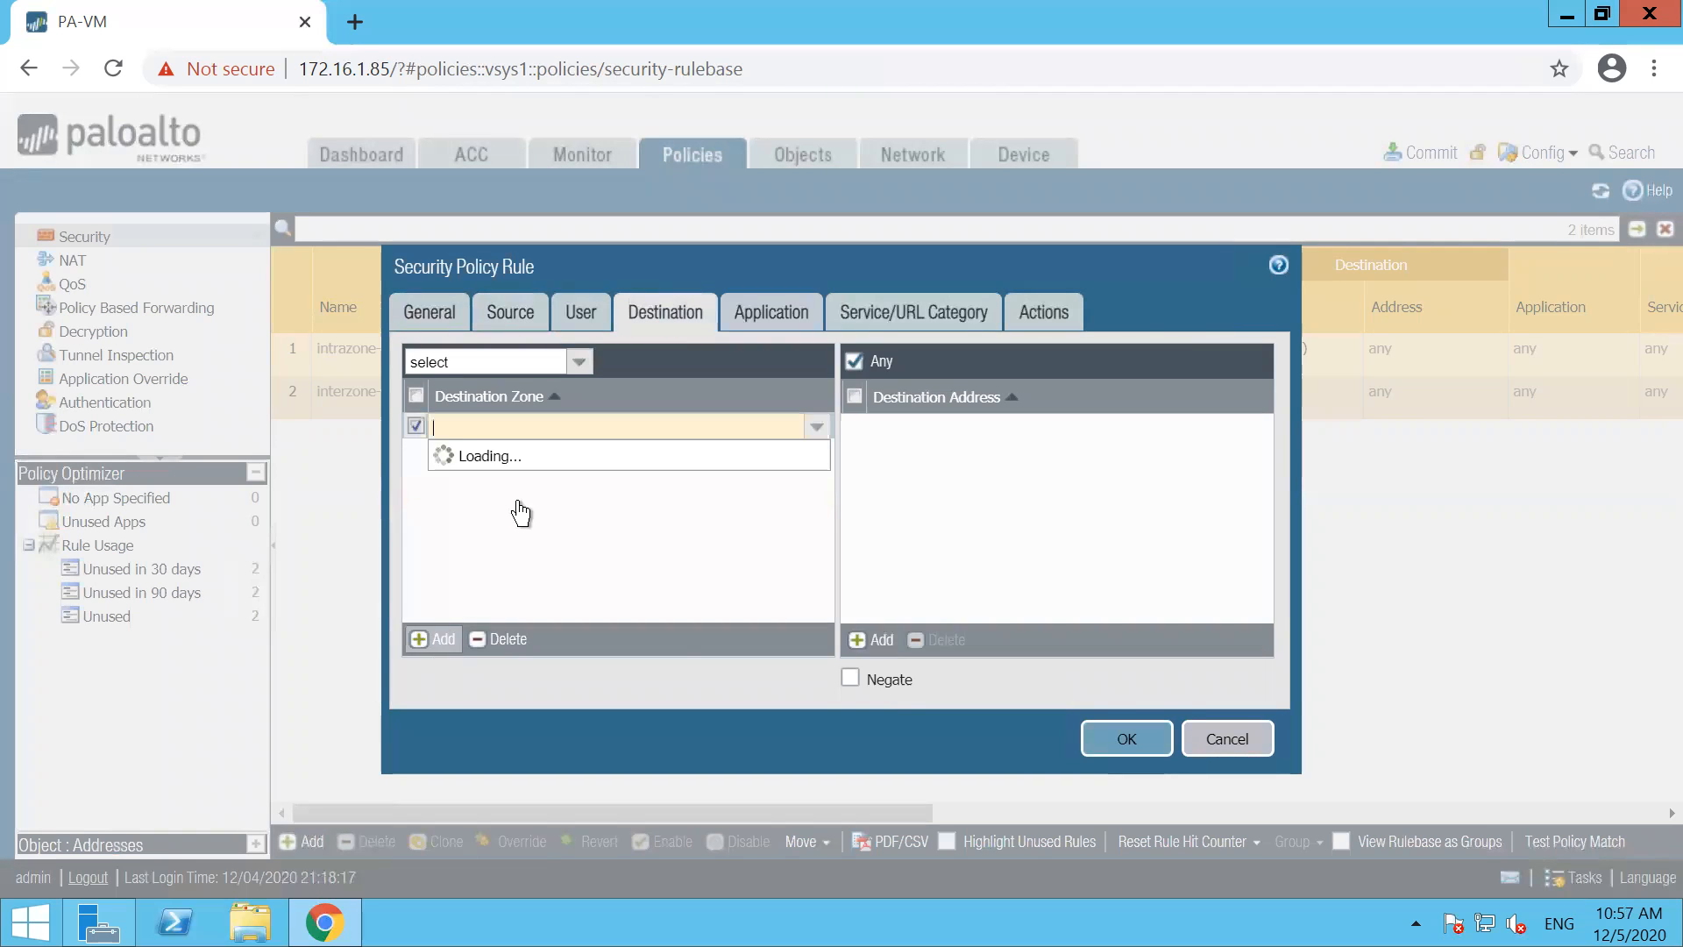
{"action": "left_click", "coordinate": [507, 509]}
{"action": "left_click", "coordinate": [773, 316]}
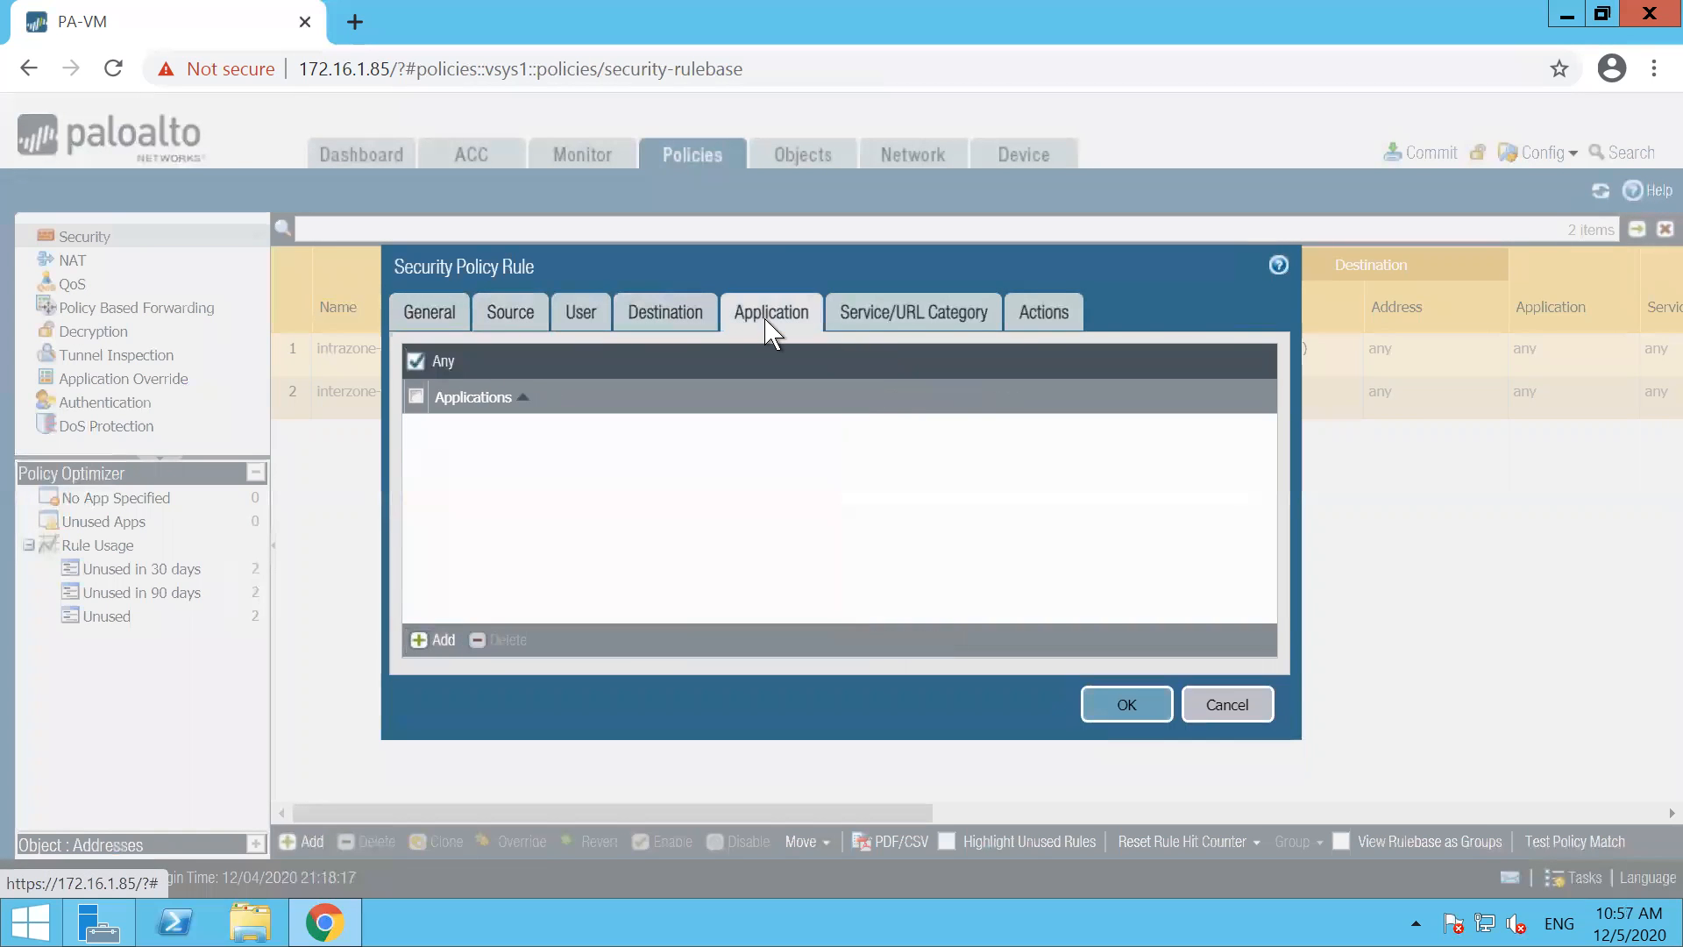
{"action": "left_click", "coordinate": [904, 317]}
{"action": "left_click", "coordinate": [1029, 323]}
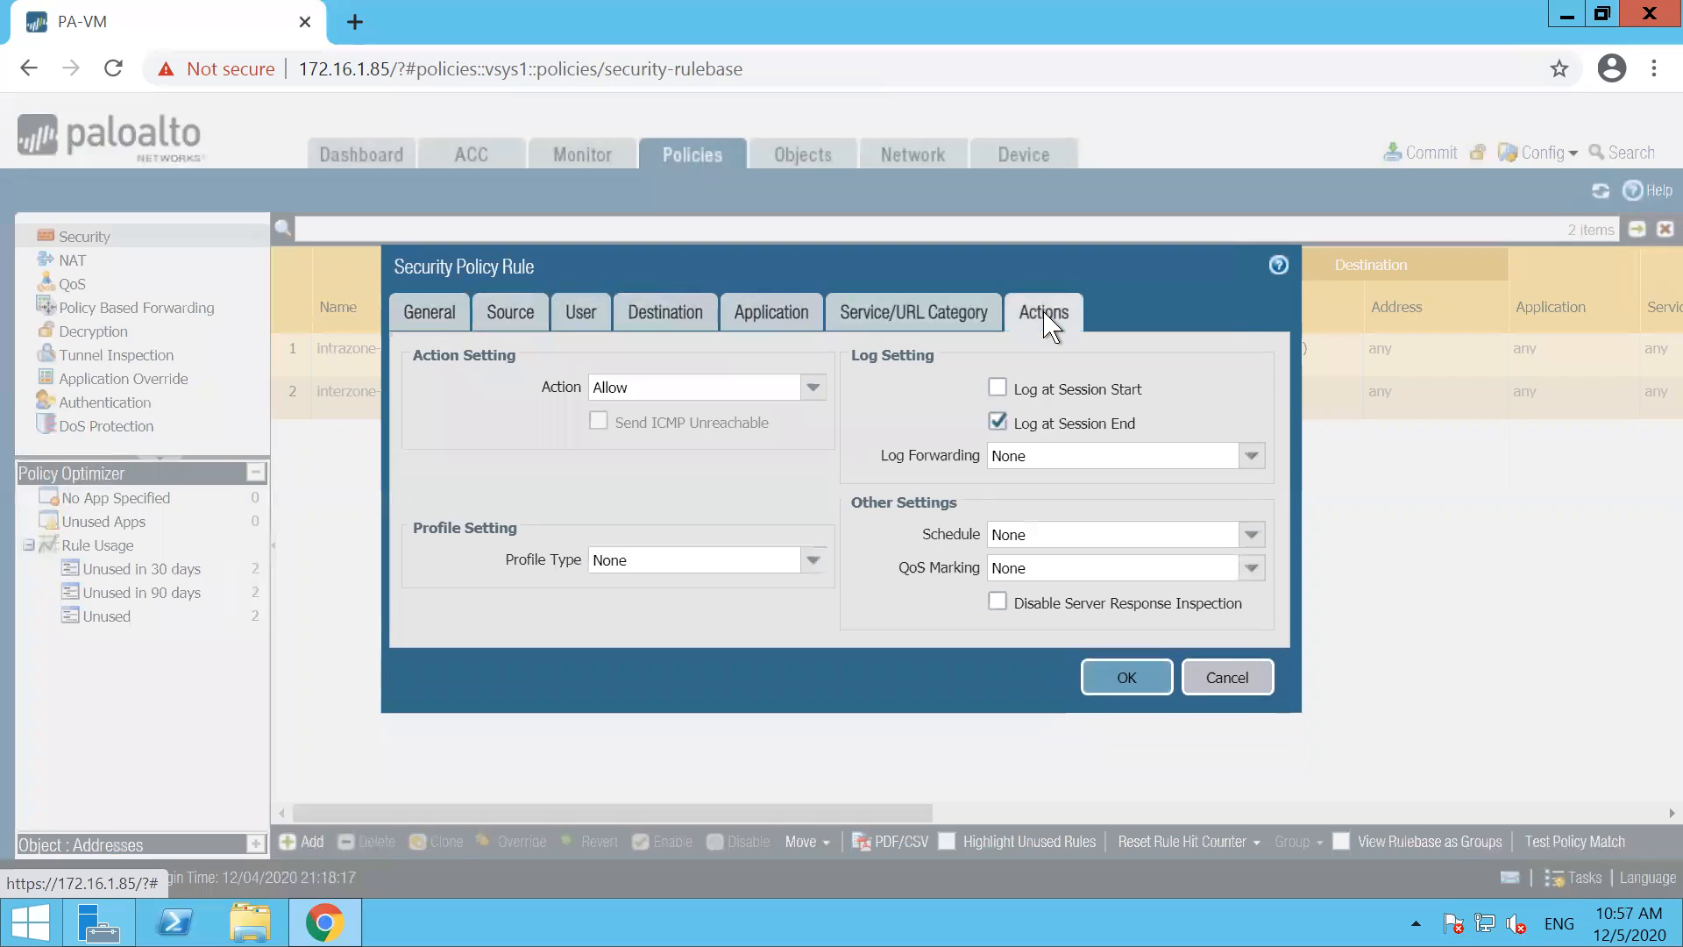
{"action": "left_click", "coordinate": [997, 388]}
{"action": "left_click", "coordinate": [1127, 677]}
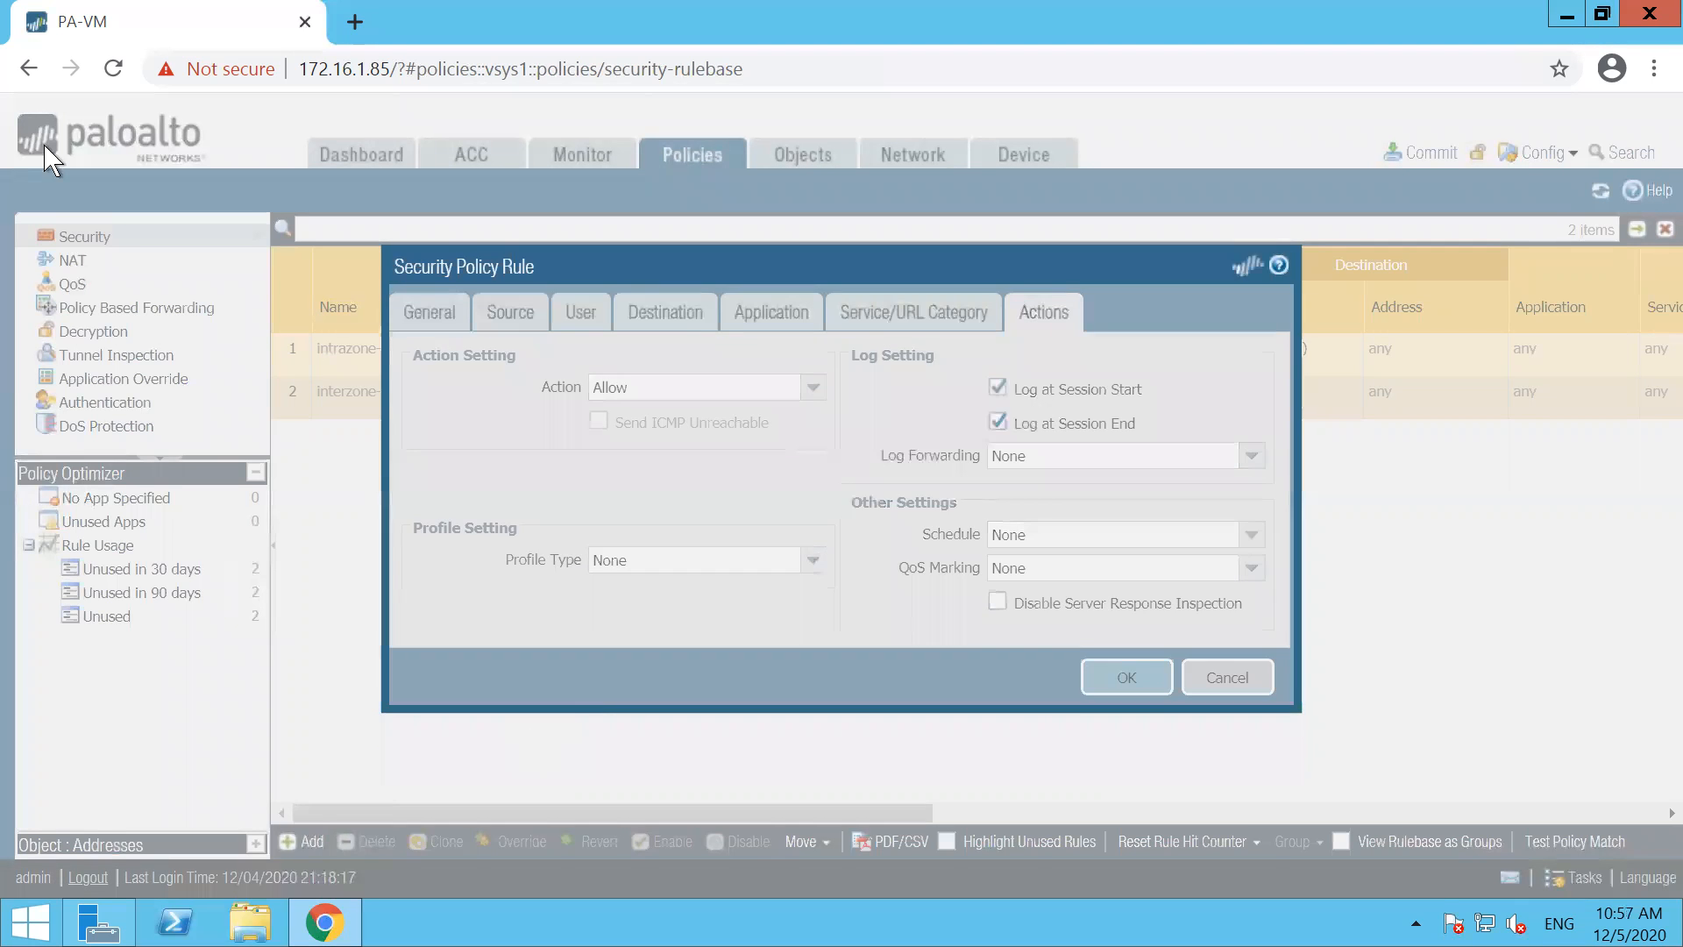
Add a NAT policy rule named NAT-POLICY with source zones LAN-VLAN-10 and LAN-VLAN-20 and destination zone UNTRUST-ZONE
{"action": "left_click", "coordinate": [71, 260]}
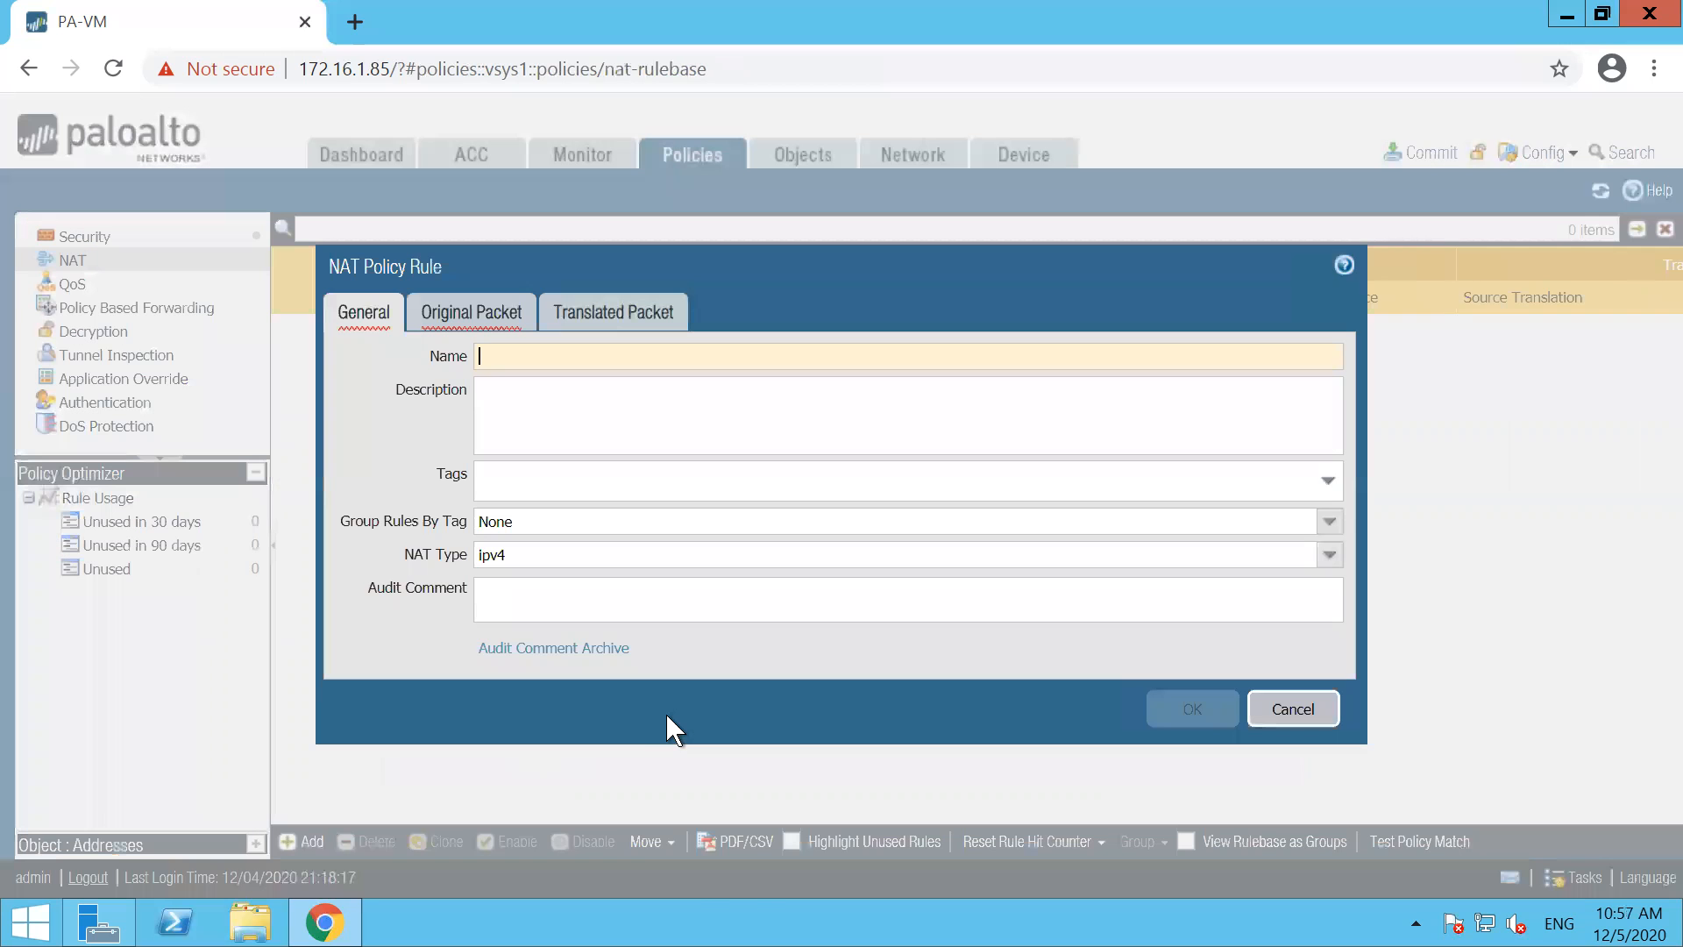
{"action": "type", "text": "-POLICY"}
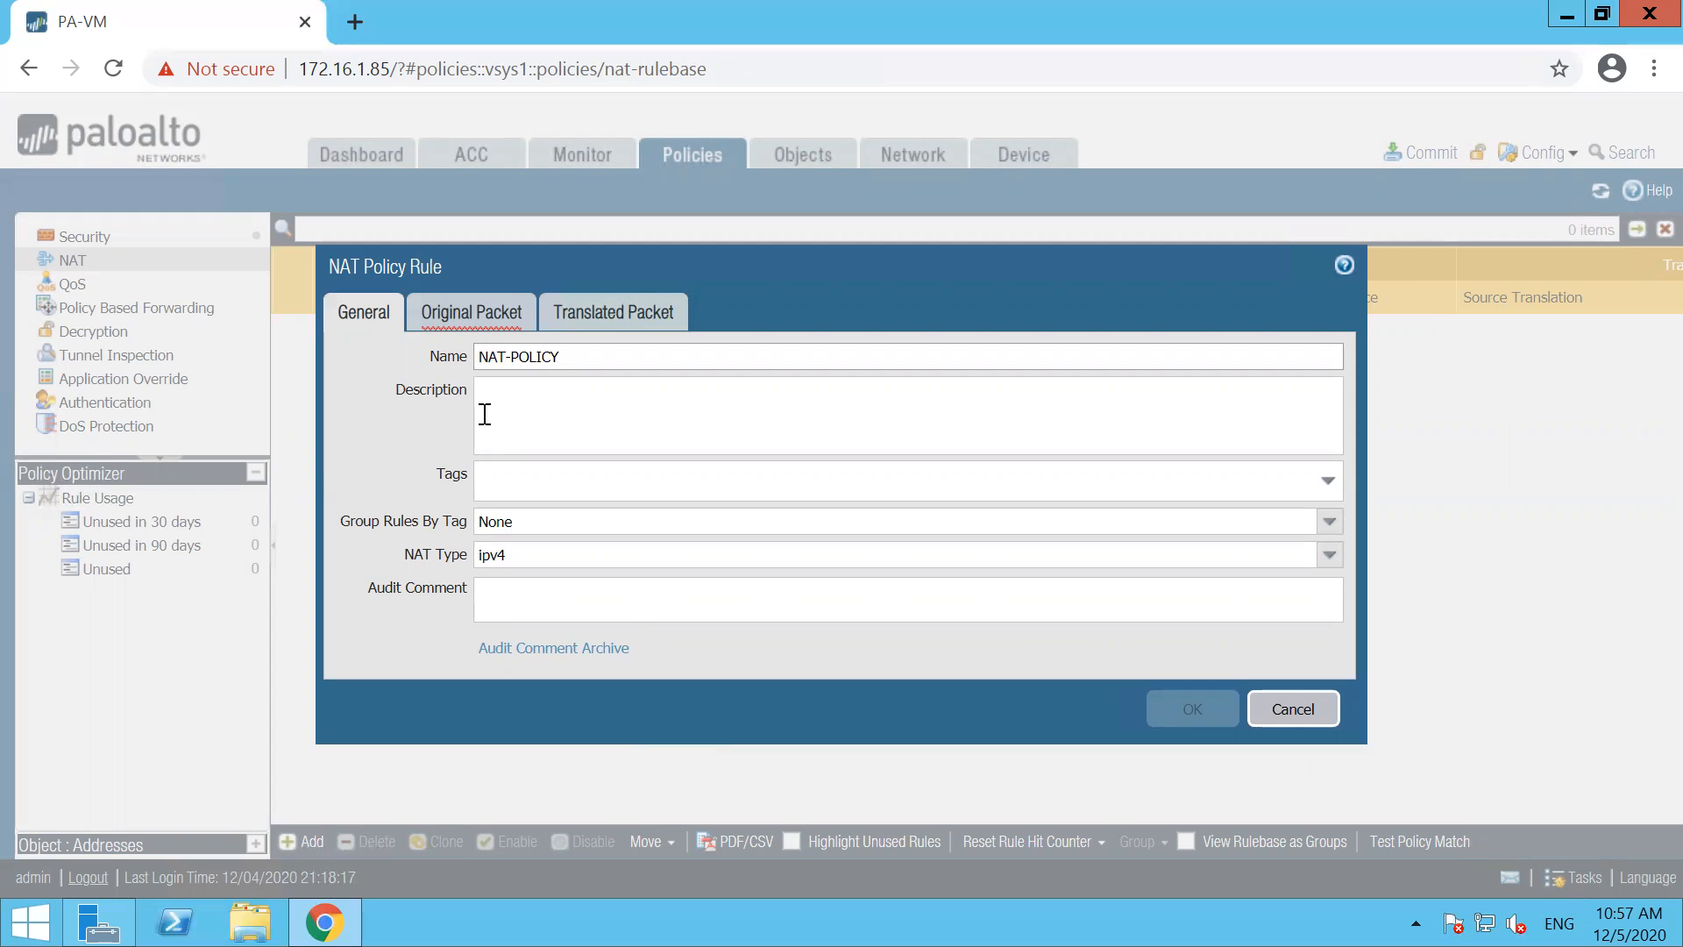
{"action": "left_click", "coordinate": [473, 315]}
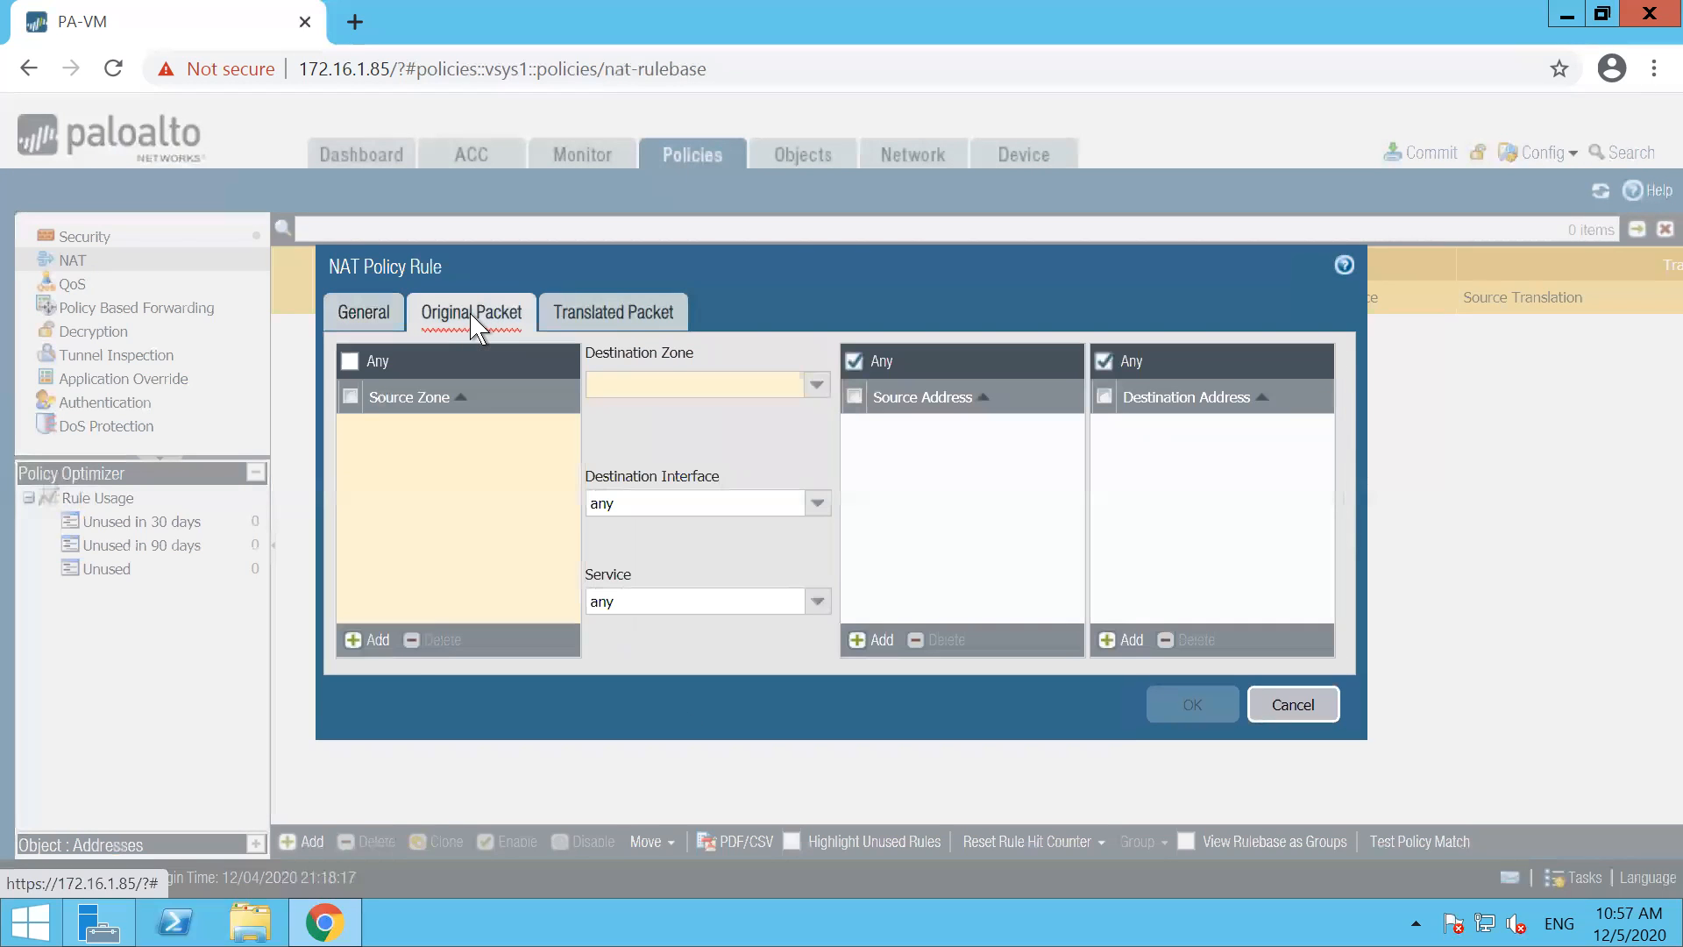
{"action": "left_click", "coordinate": [361, 642]}
{"action": "left_click", "coordinate": [415, 457]}
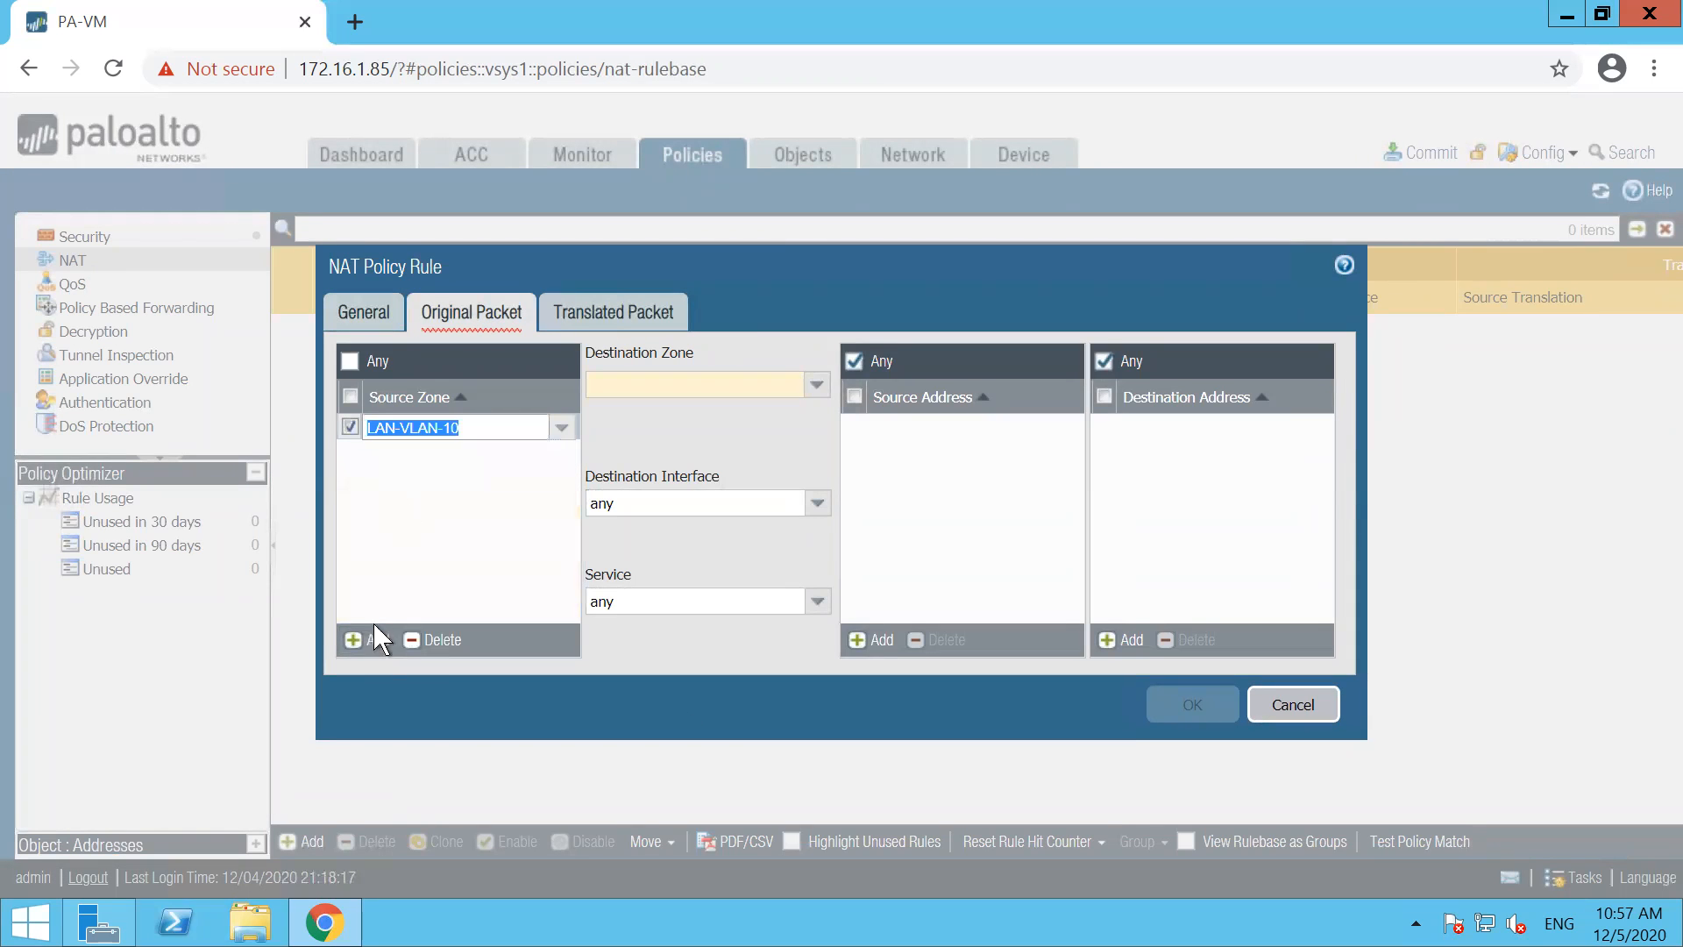
{"action": "left_click", "coordinate": [366, 640]}
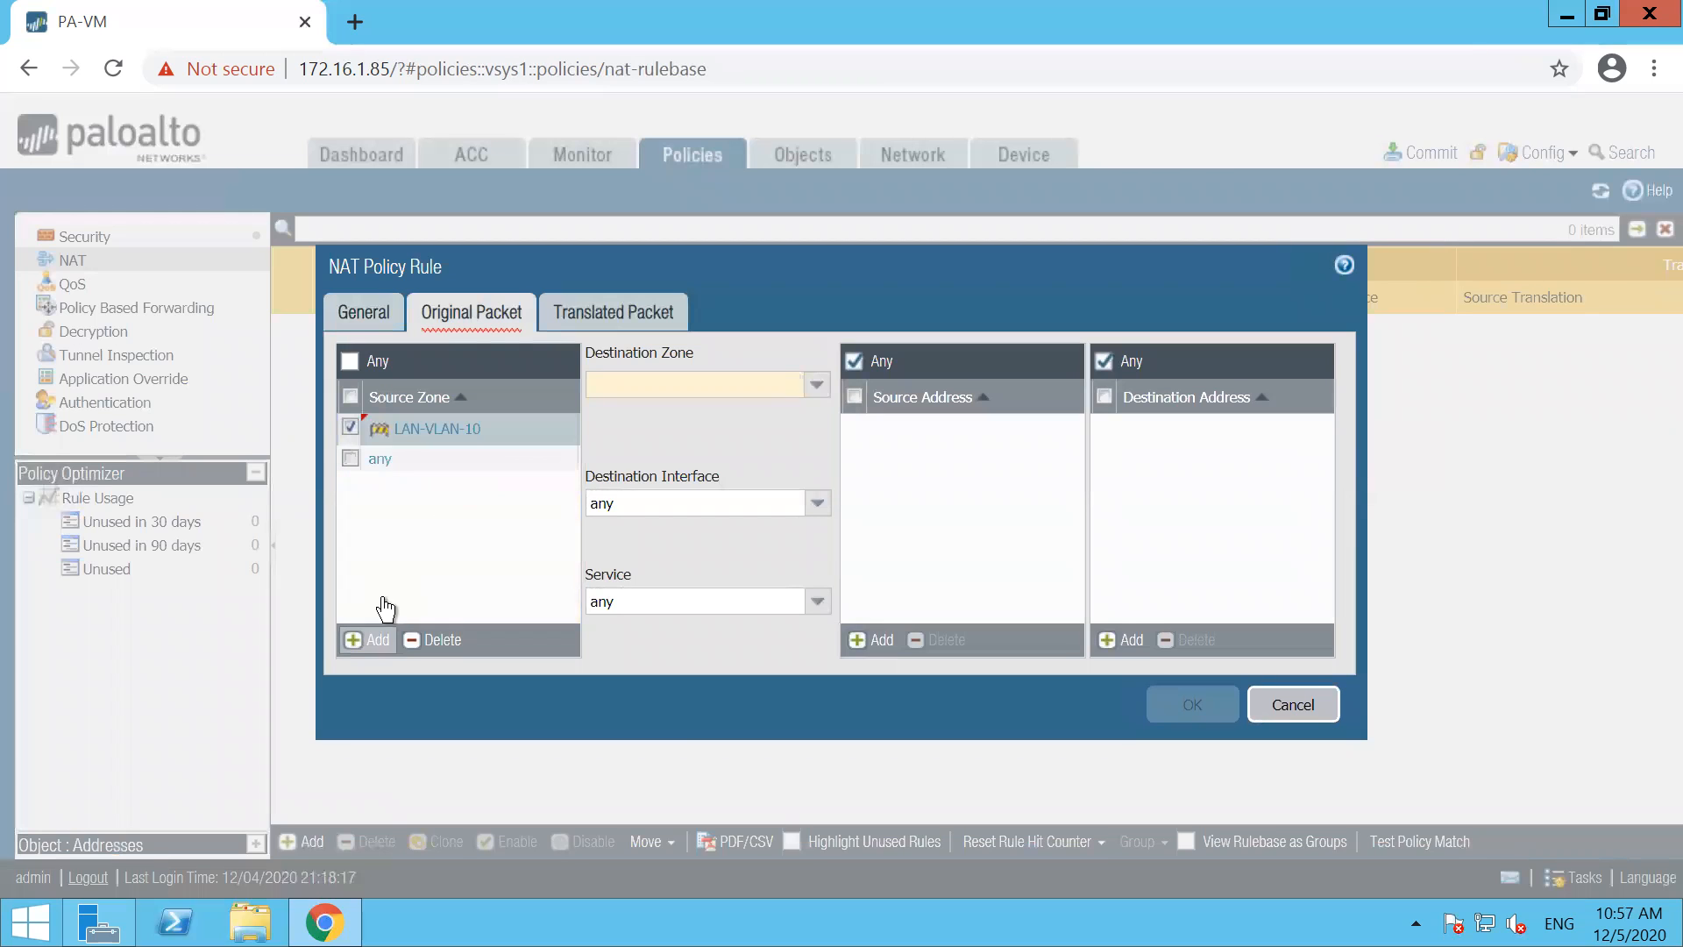
{"action": "left_click", "coordinate": [429, 512]}
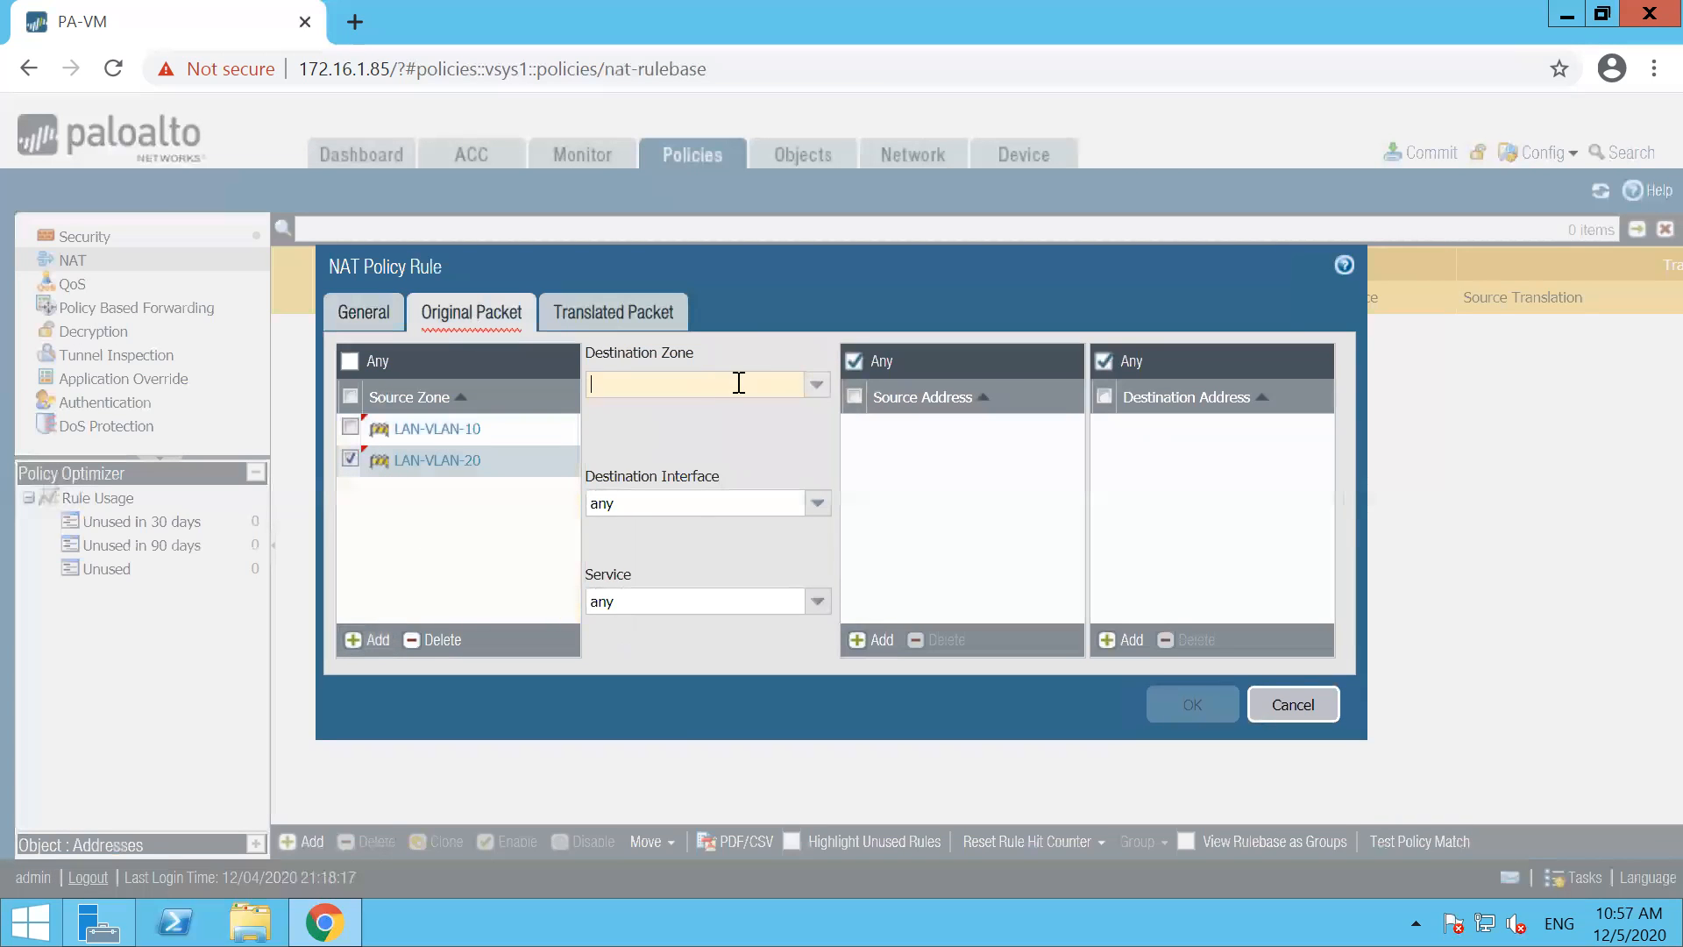
{"action": "left_click", "coordinate": [817, 385]}
{"action": "left_click", "coordinate": [656, 463]}
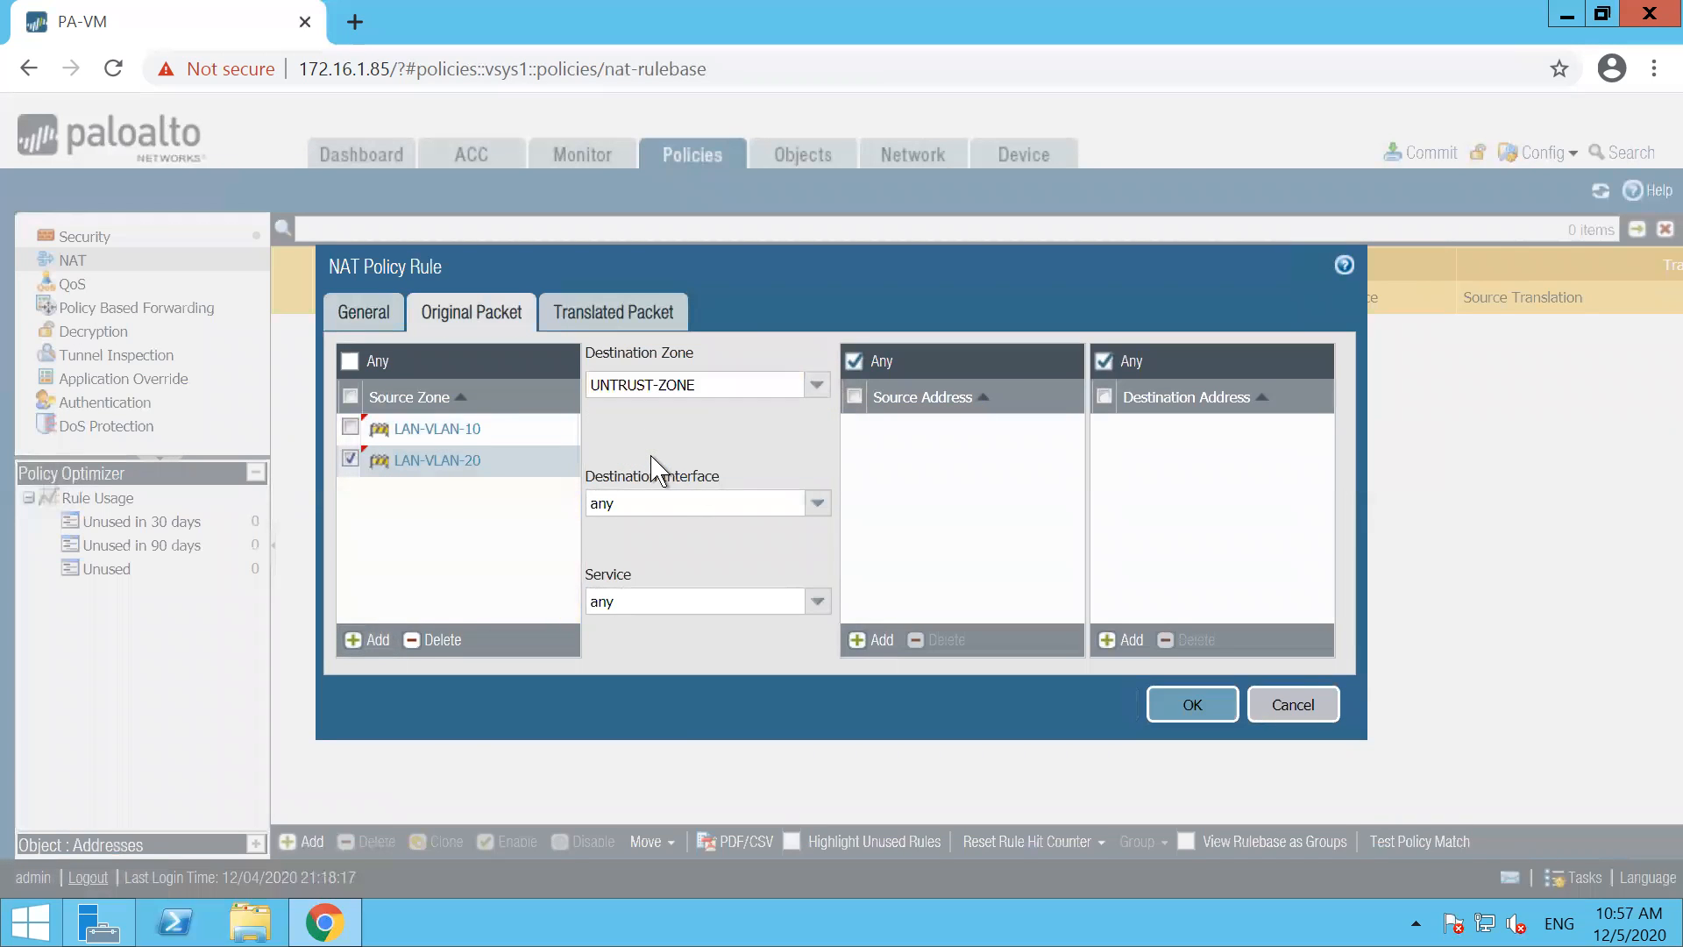
Set NAT-POLICY's source translation to Dynamic IP And Port using interface address ethernet1/1, 192.168.101.124/24, and save the rule
{"action": "left_click", "coordinate": [607, 317]}
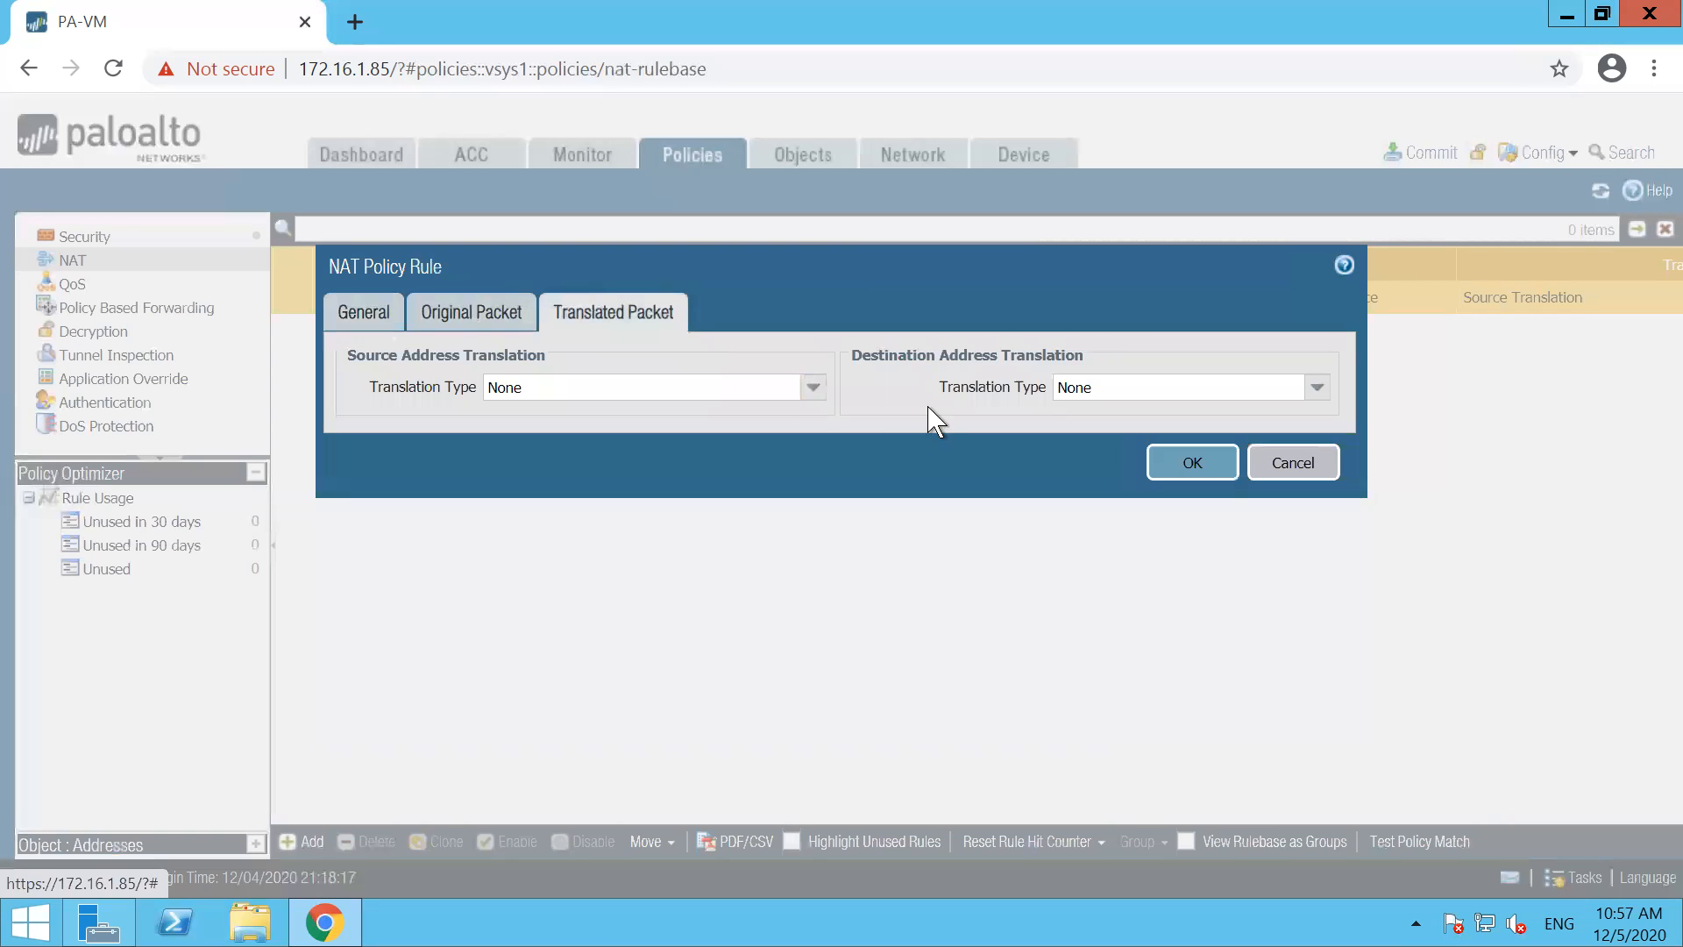
{"action": "left_click", "coordinate": [814, 387]}
{"action": "left_click", "coordinate": [657, 415]}
{"action": "left_click", "coordinate": [814, 422]}
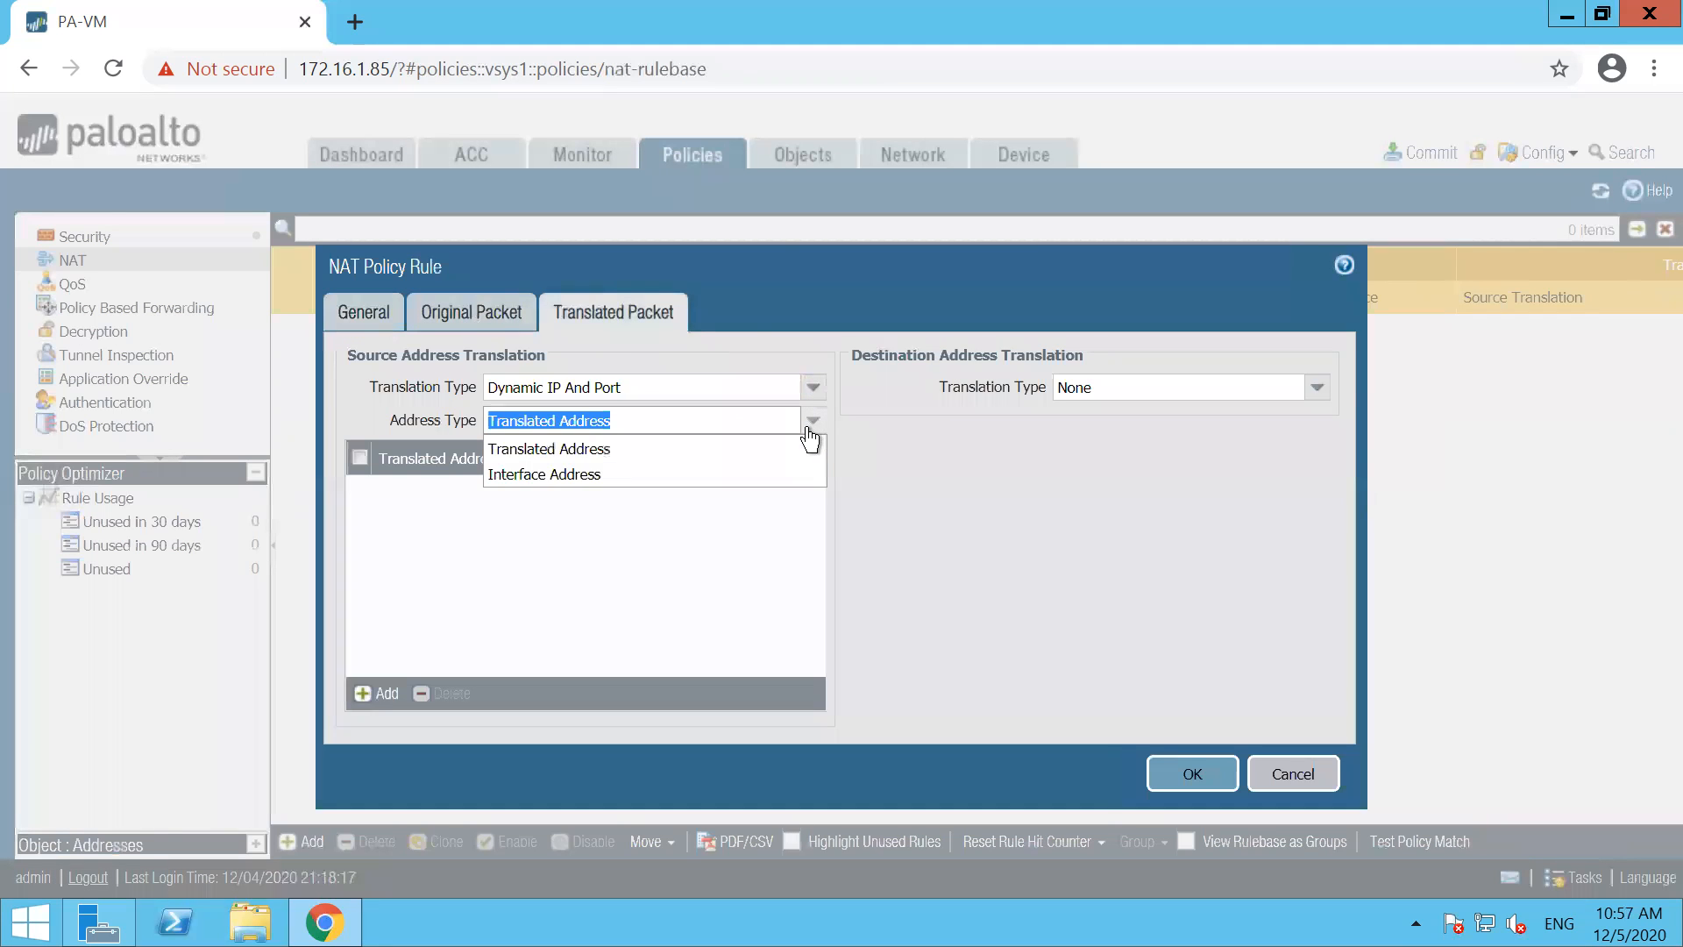
{"action": "left_click", "coordinate": [571, 475]}
{"action": "left_click", "coordinate": [813, 453]}
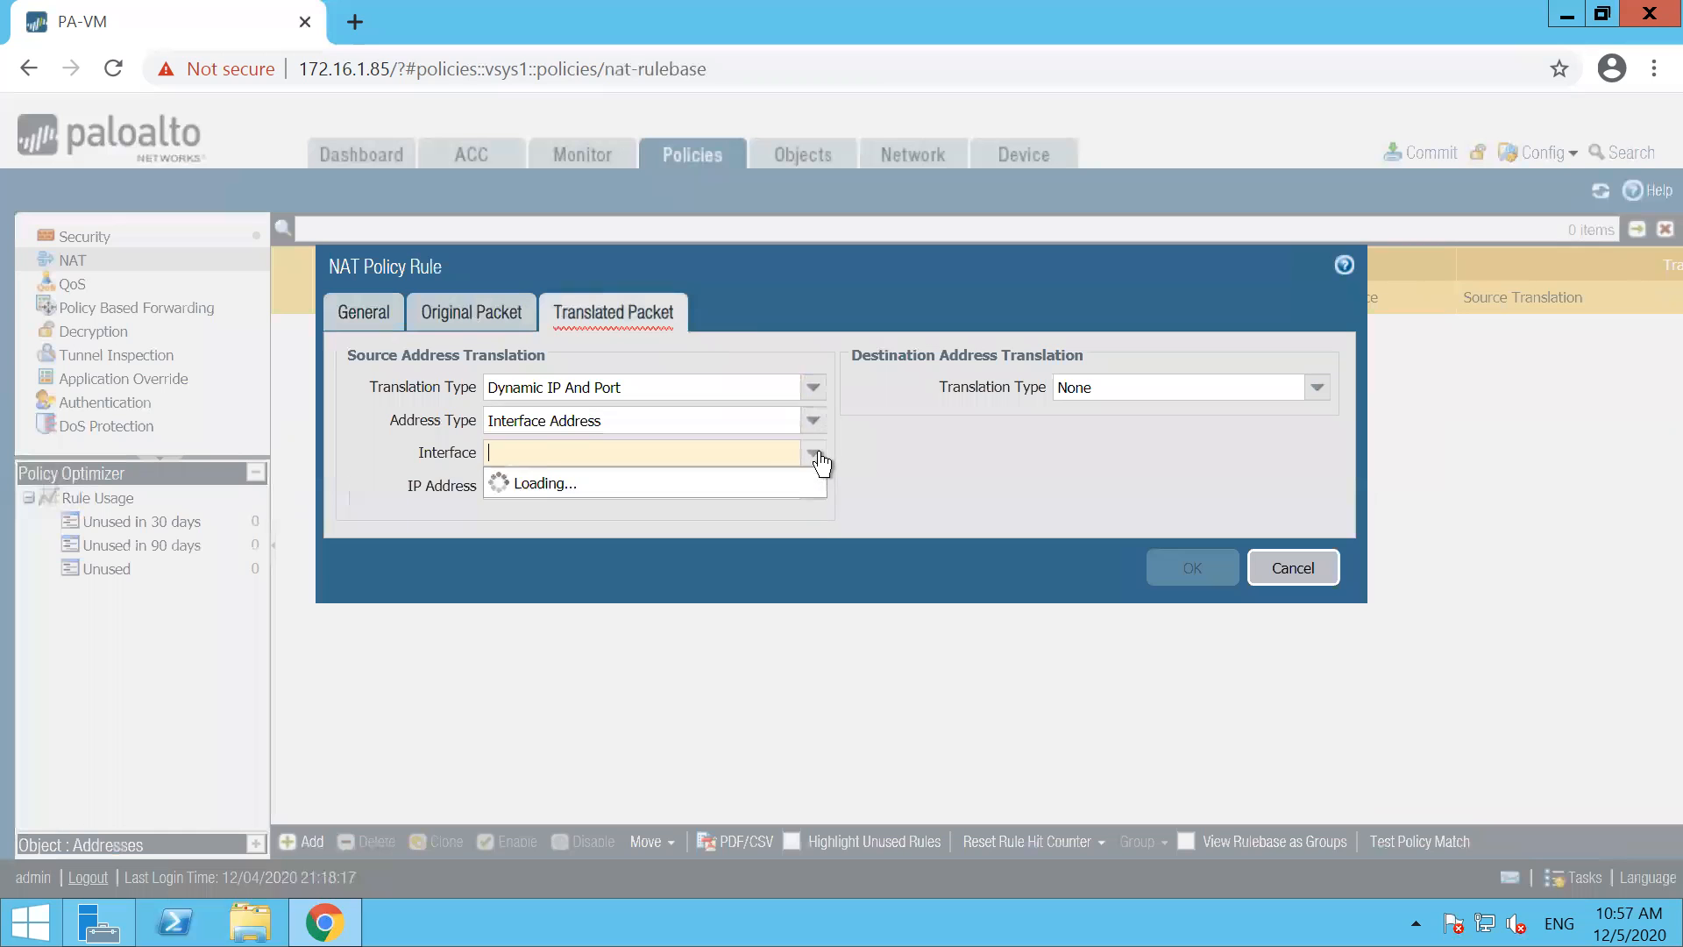
{"action": "left_click", "coordinate": [593, 480]}
{"action": "left_click", "coordinate": [814, 486]}
{"action": "left_click", "coordinate": [562, 541]}
{"action": "left_click", "coordinate": [904, 552]}
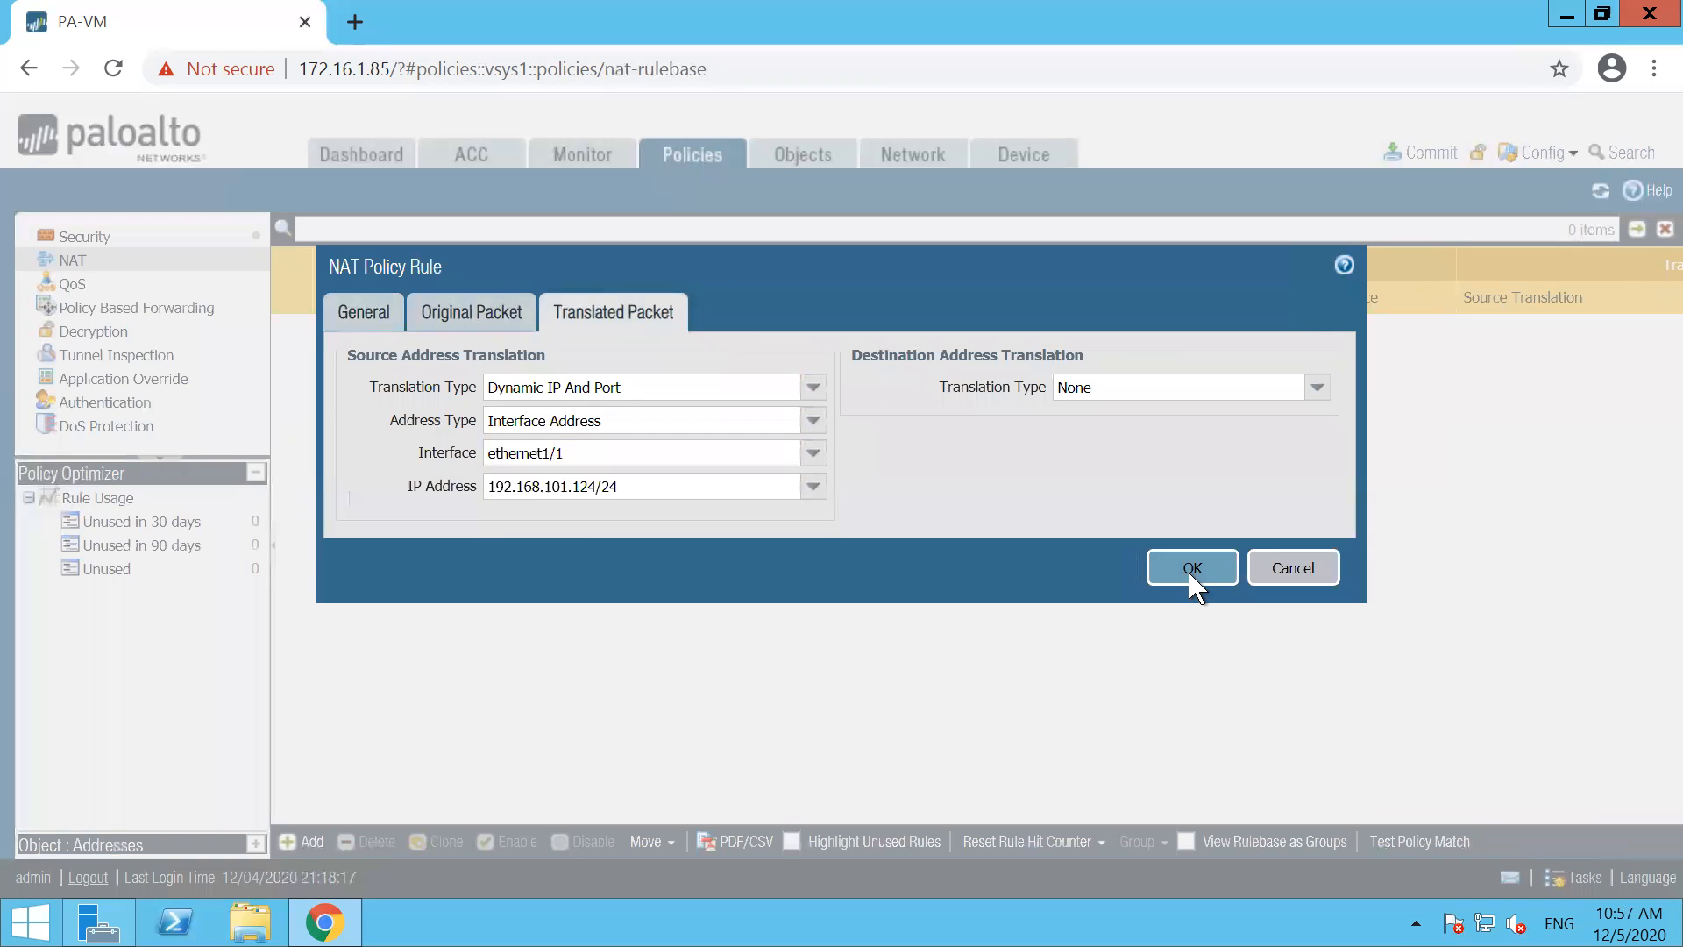
{"action": "left_click", "coordinate": [1192, 569]}
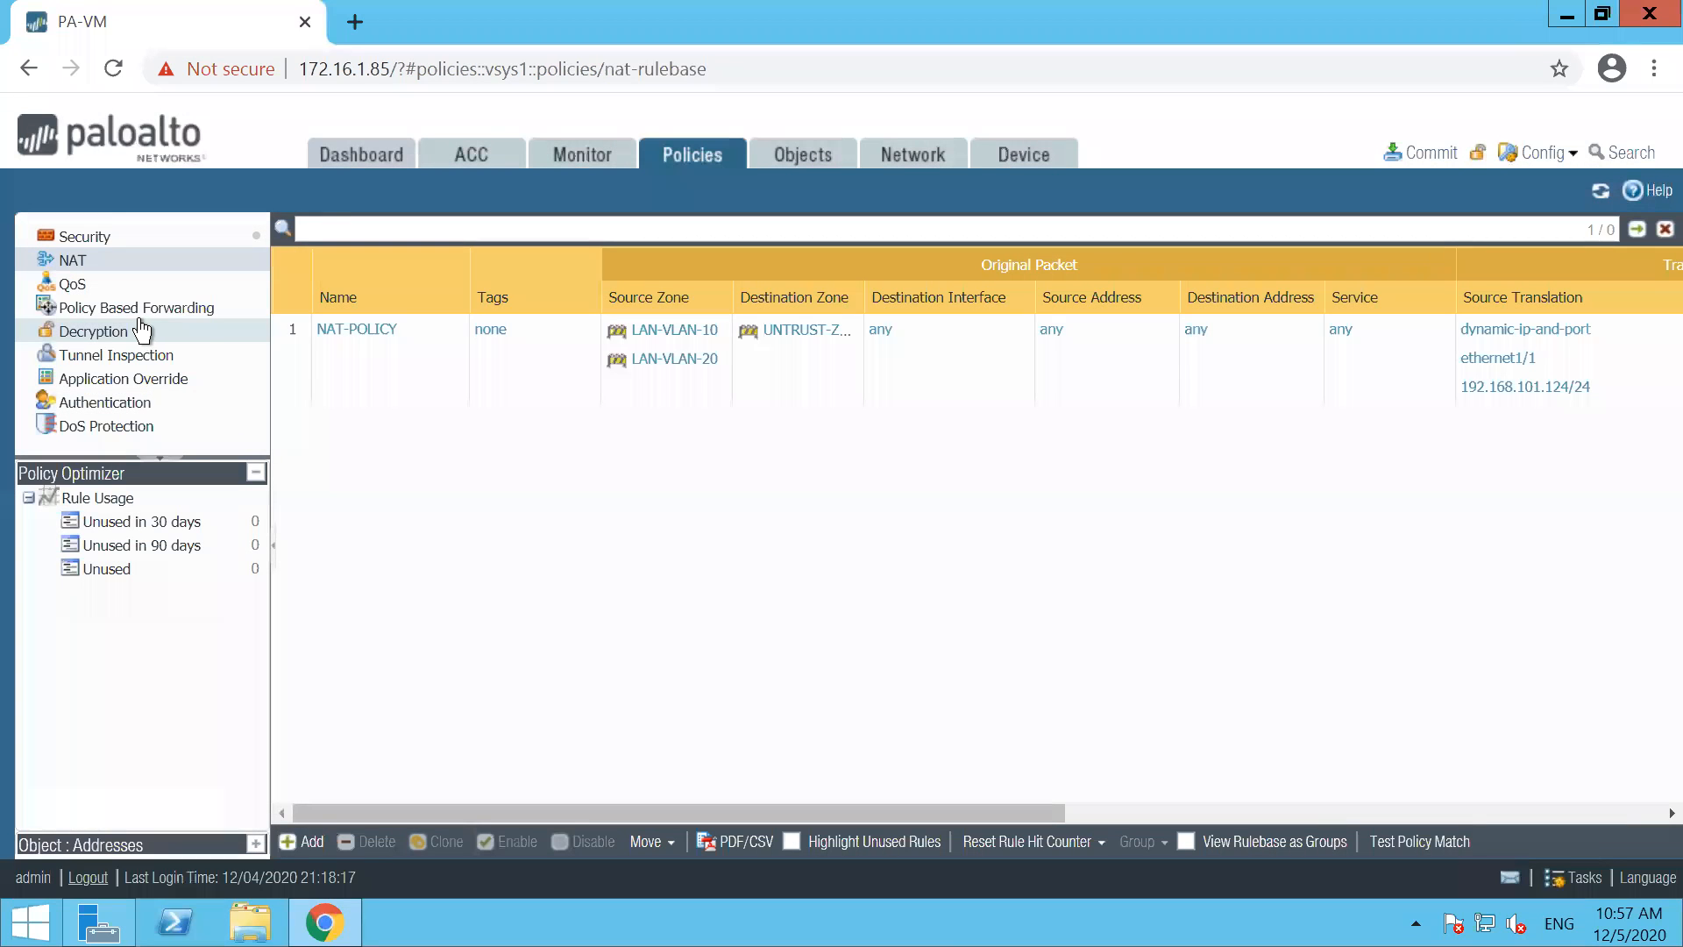
Add a decryption policy rule named DECRYPTION-POLICY
{"action": "left_click", "coordinate": [118, 332]}
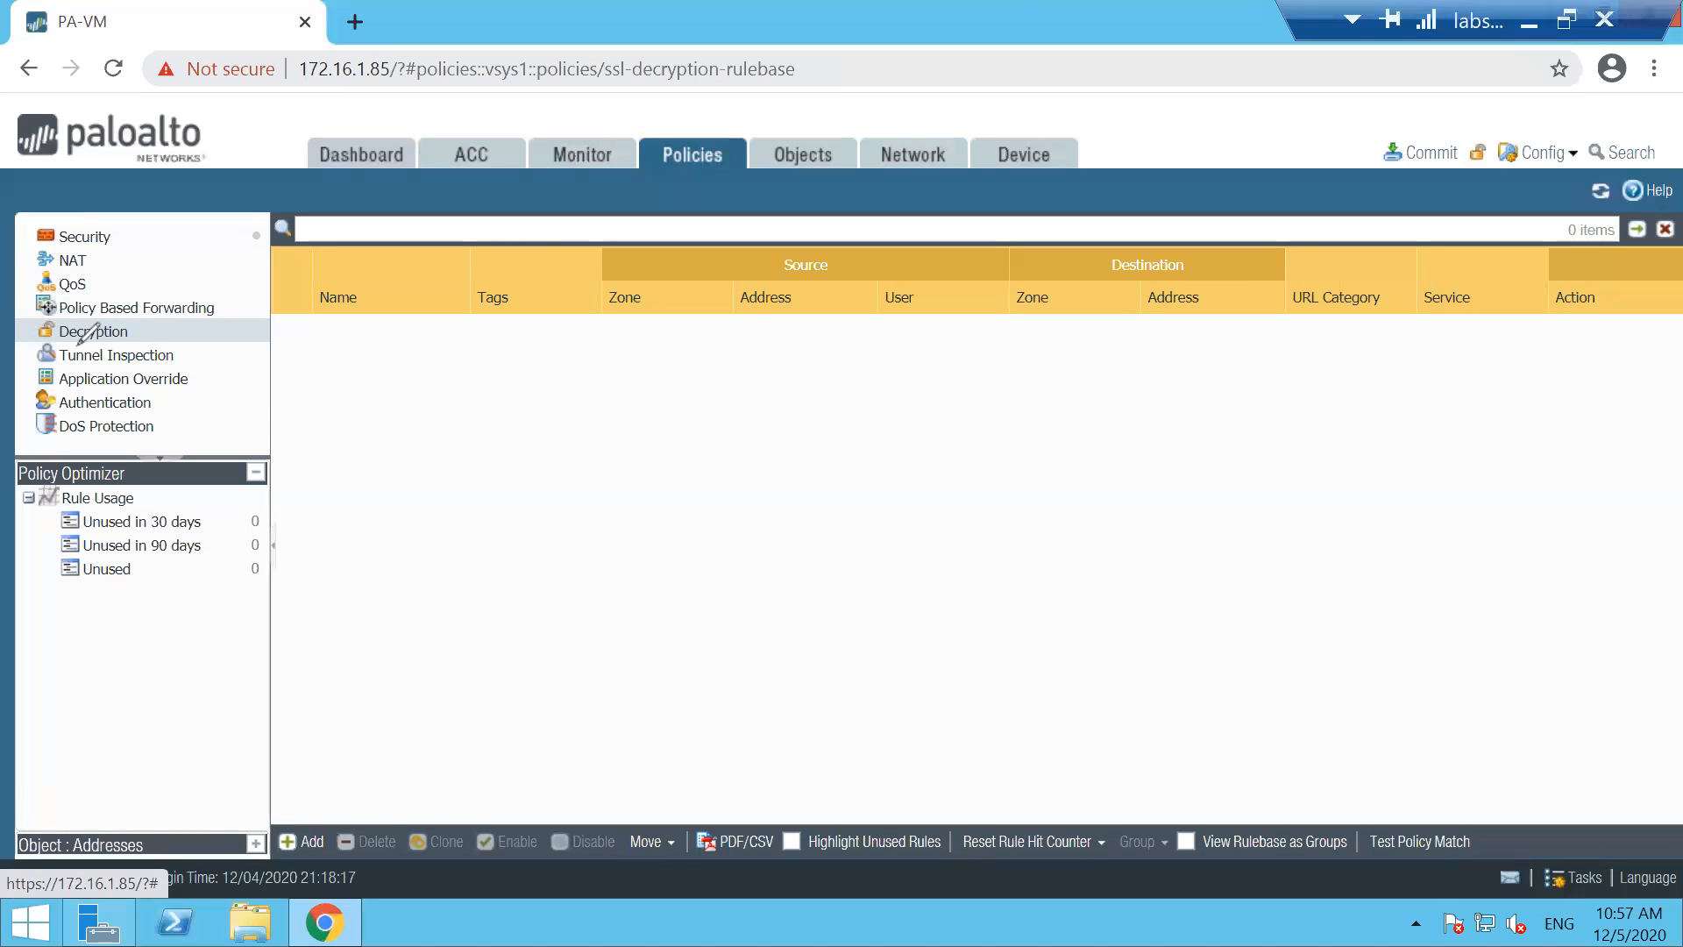
{"action": "mouse_move", "coordinate": [48, 311]}
{"action": "left_mouse_down"}
{"action": "mouse_move", "coordinate": [127, 326]}
{"action": "mouse_move", "coordinate": [35, 375]}
{"action": "left_mouse_up"}
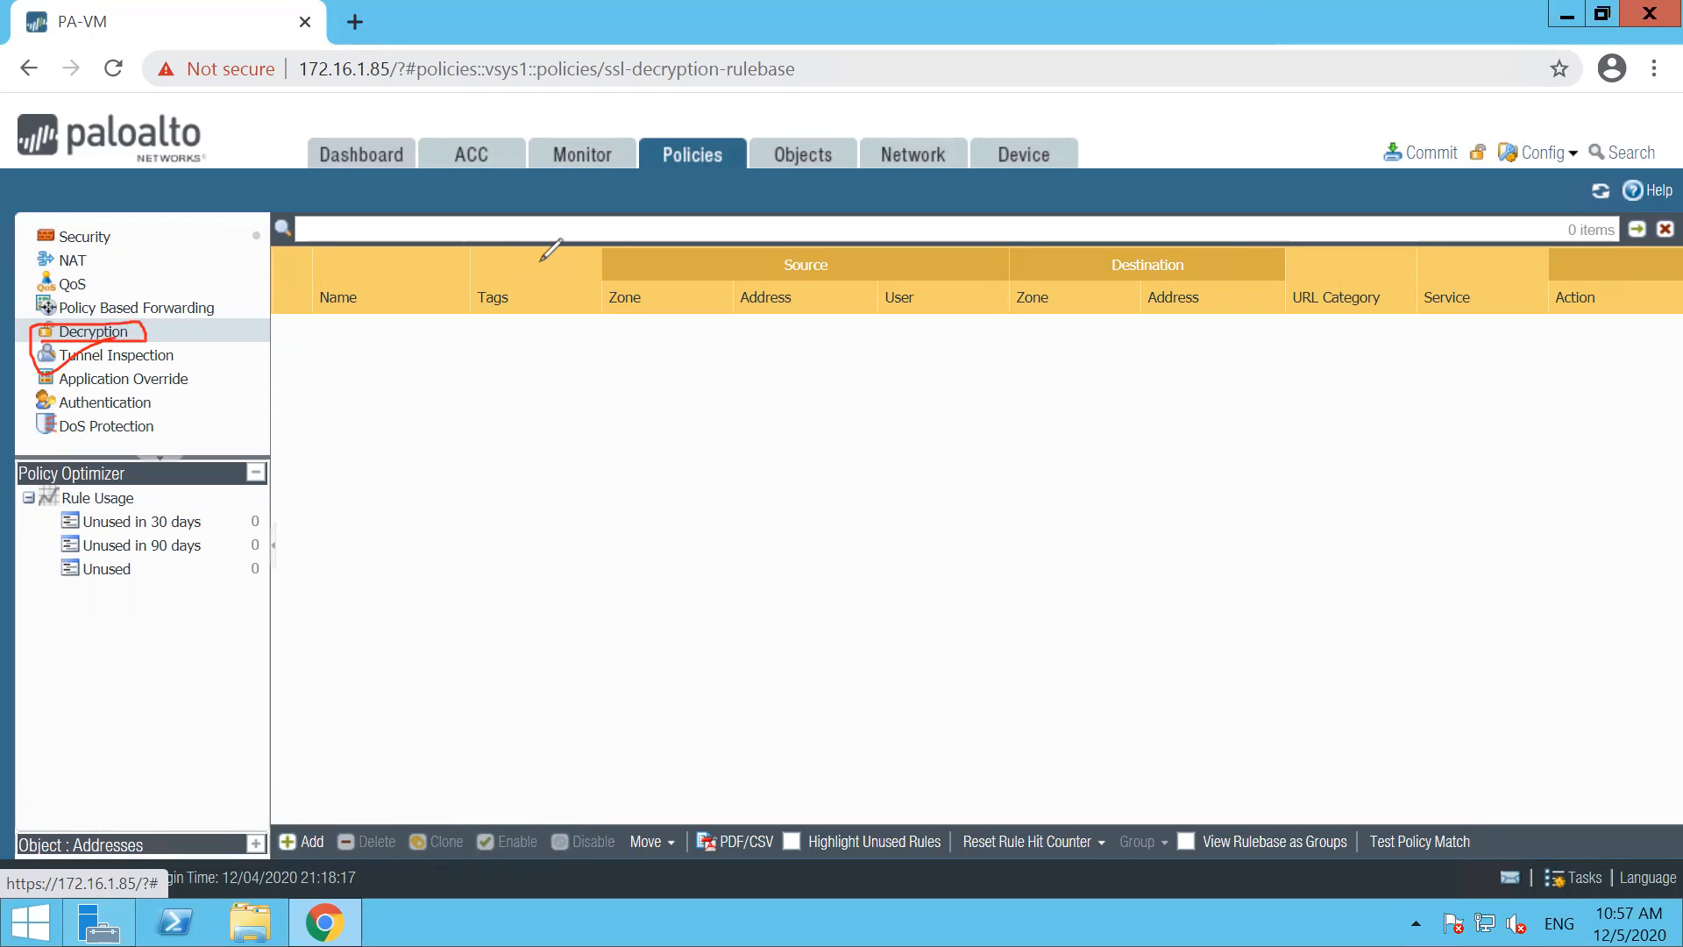
{"action": "key", "text": "ctrl+z"}
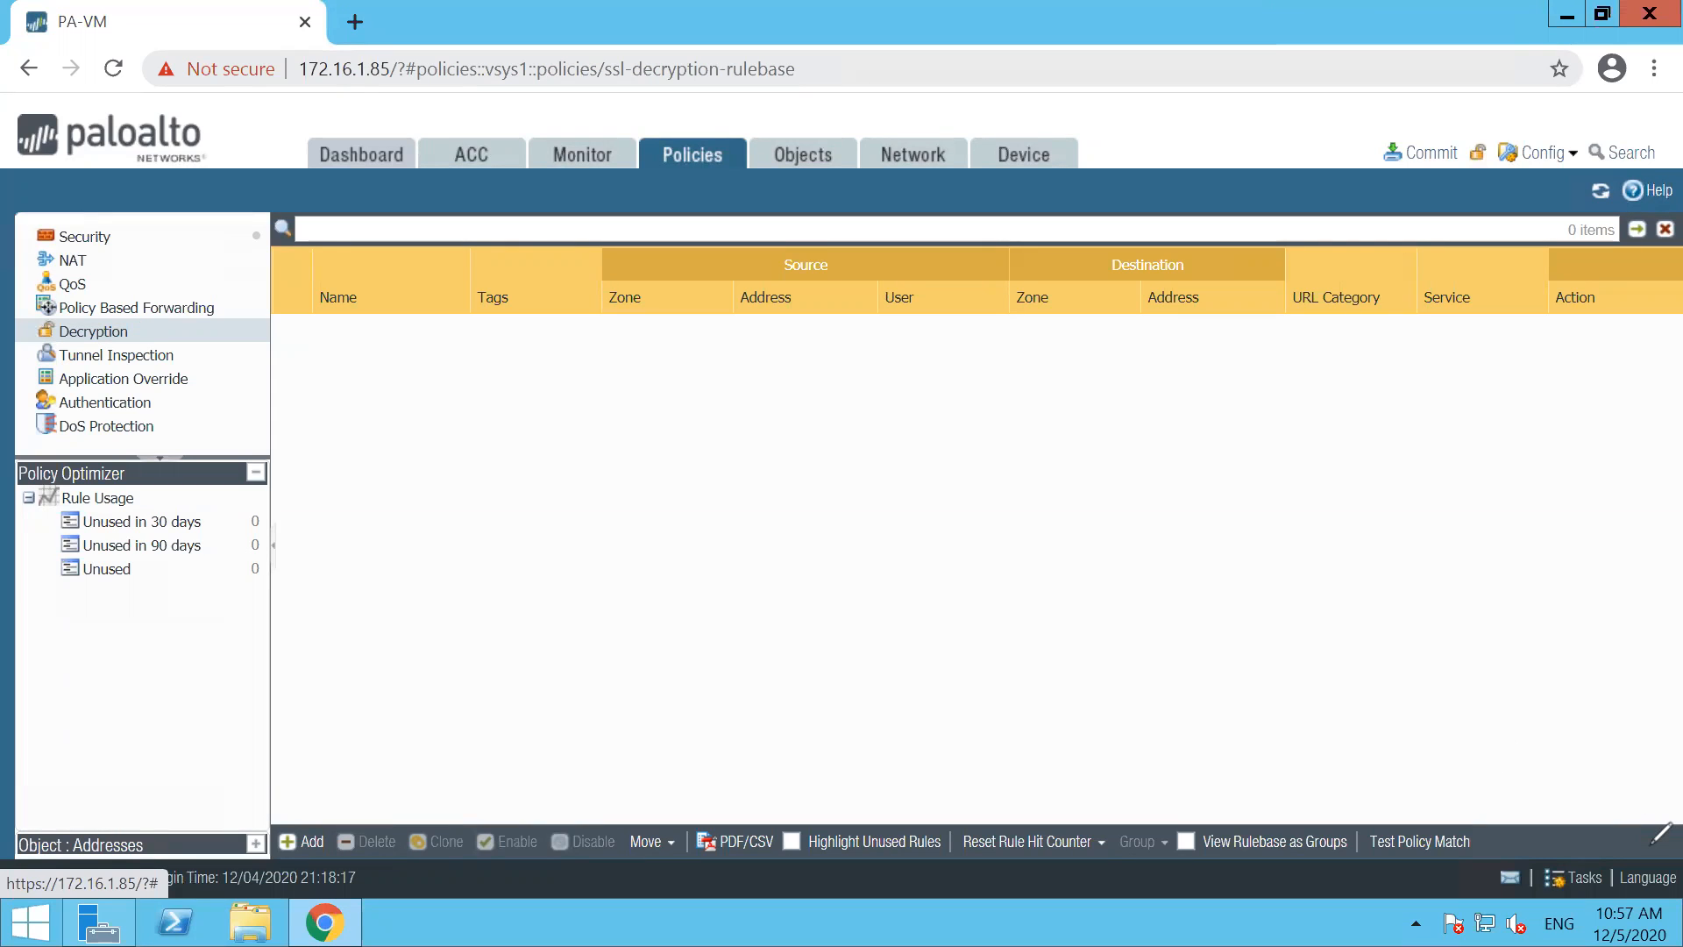
{"action": "left_click", "coordinate": [309, 834]}
{"action": "type", "text": "DECR"}
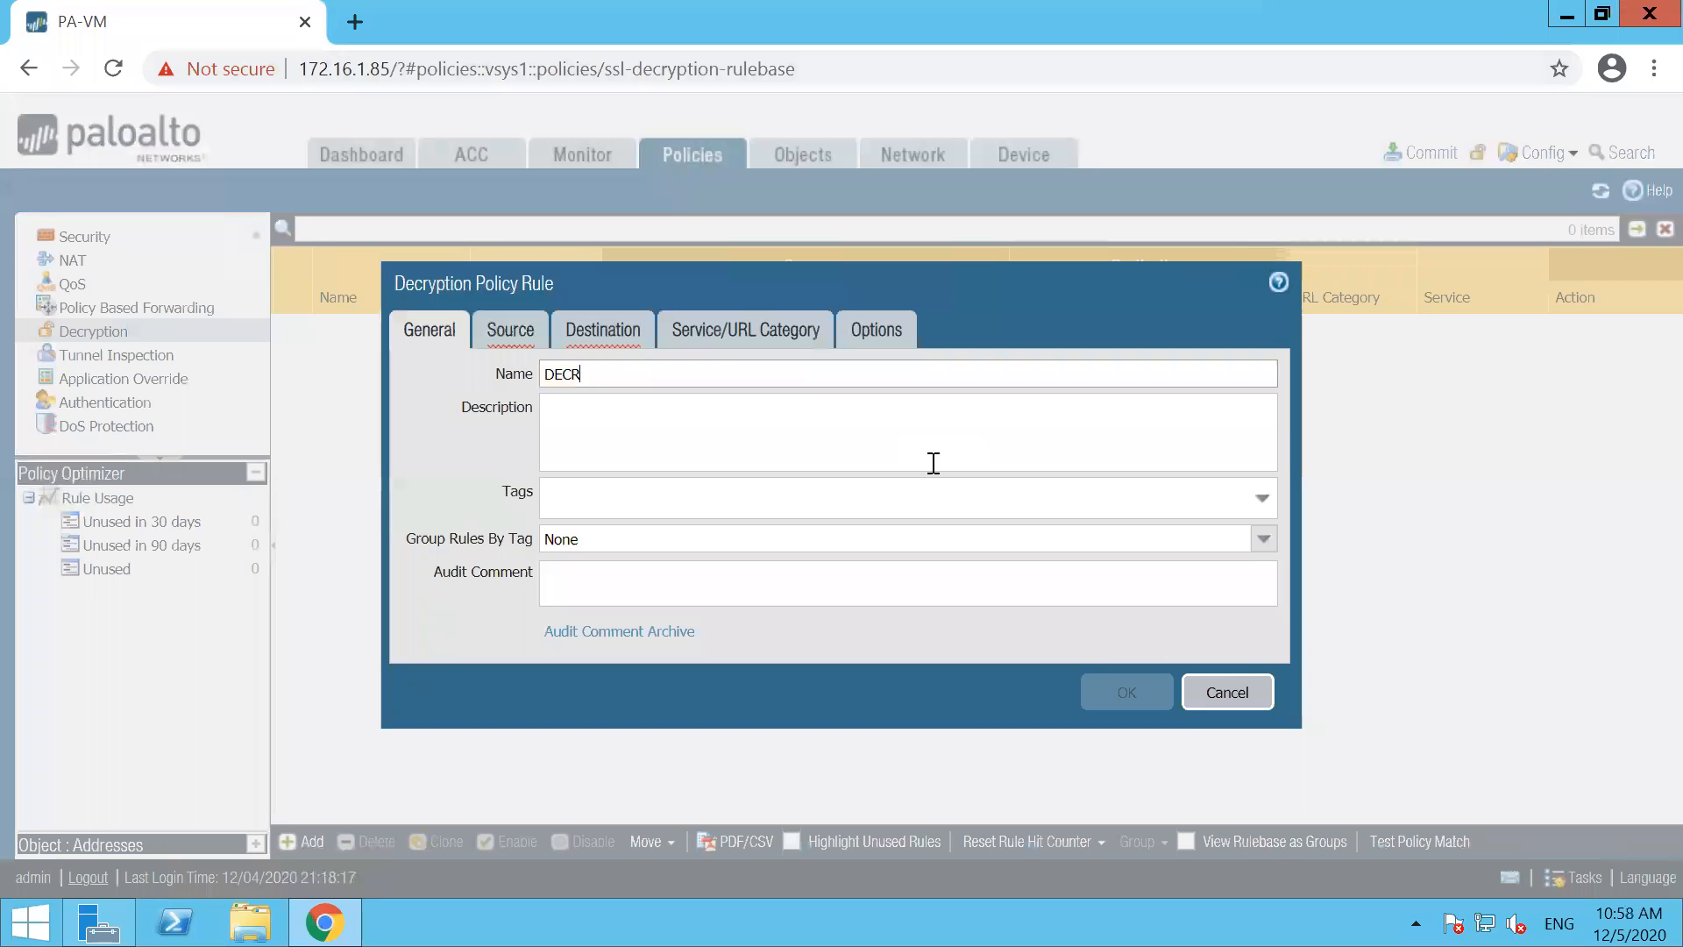
{"action": "type", "text": "YPTION-POLICY"}
Set the decryption rule's source zones to LAN-VLAN-10 and LAN-VLAN-20 and its destination zone to UNTRUST-ZONE
{"action": "left_click", "coordinate": [524, 340]}
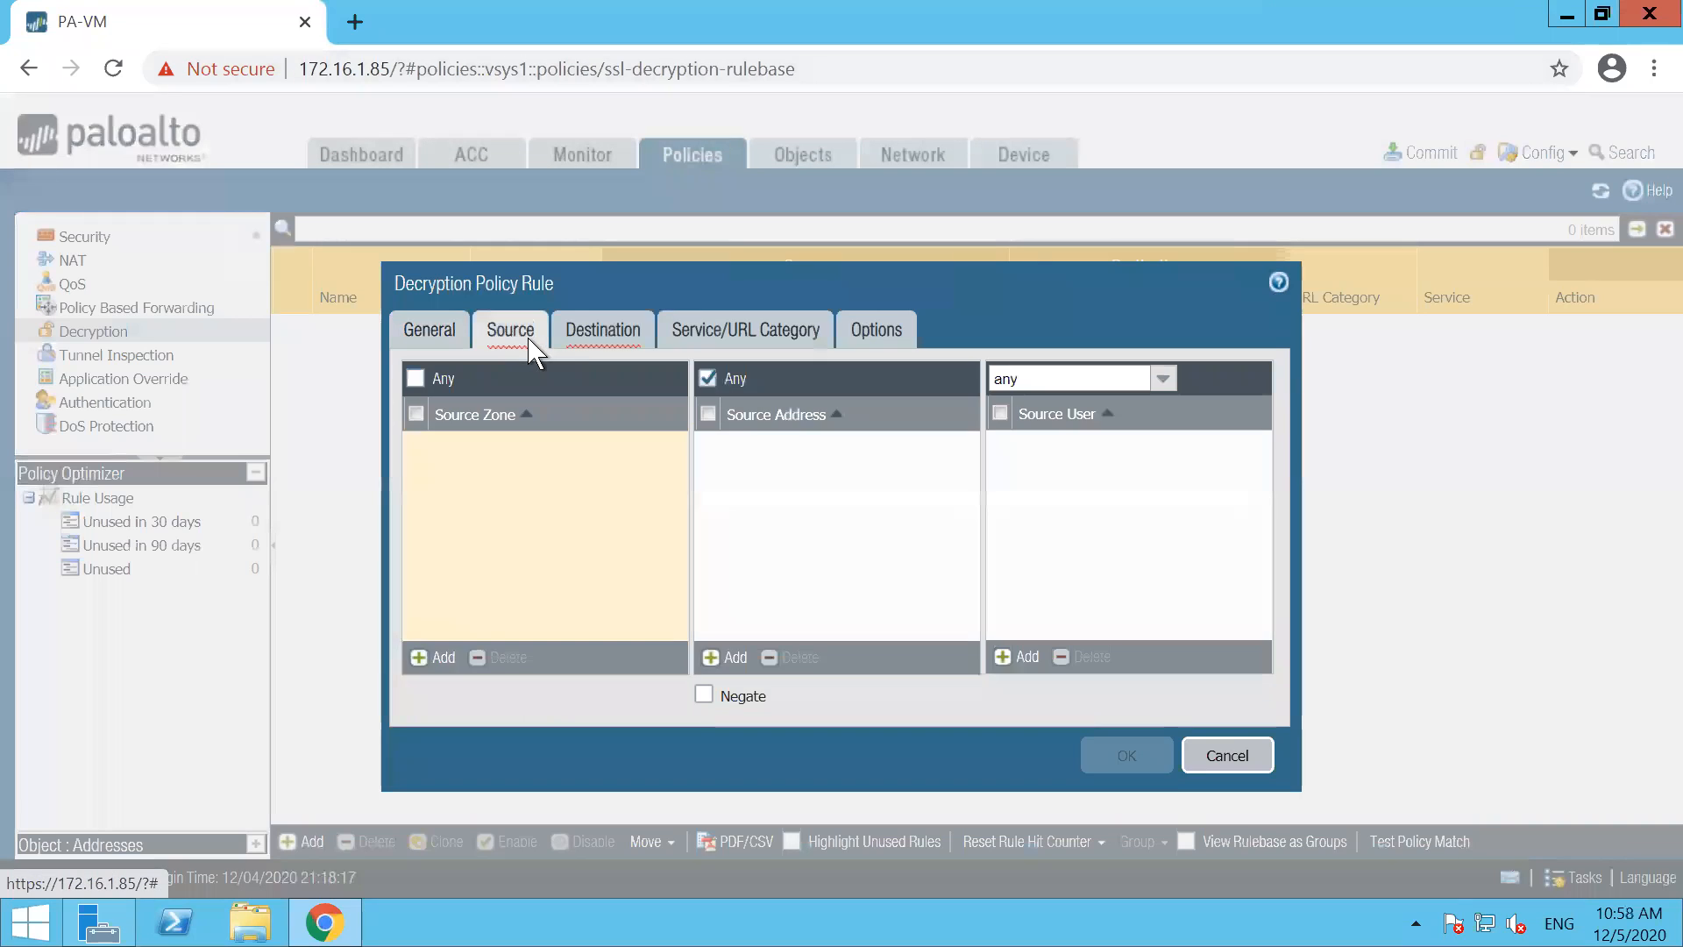
{"action": "left_click", "coordinate": [449, 658]}
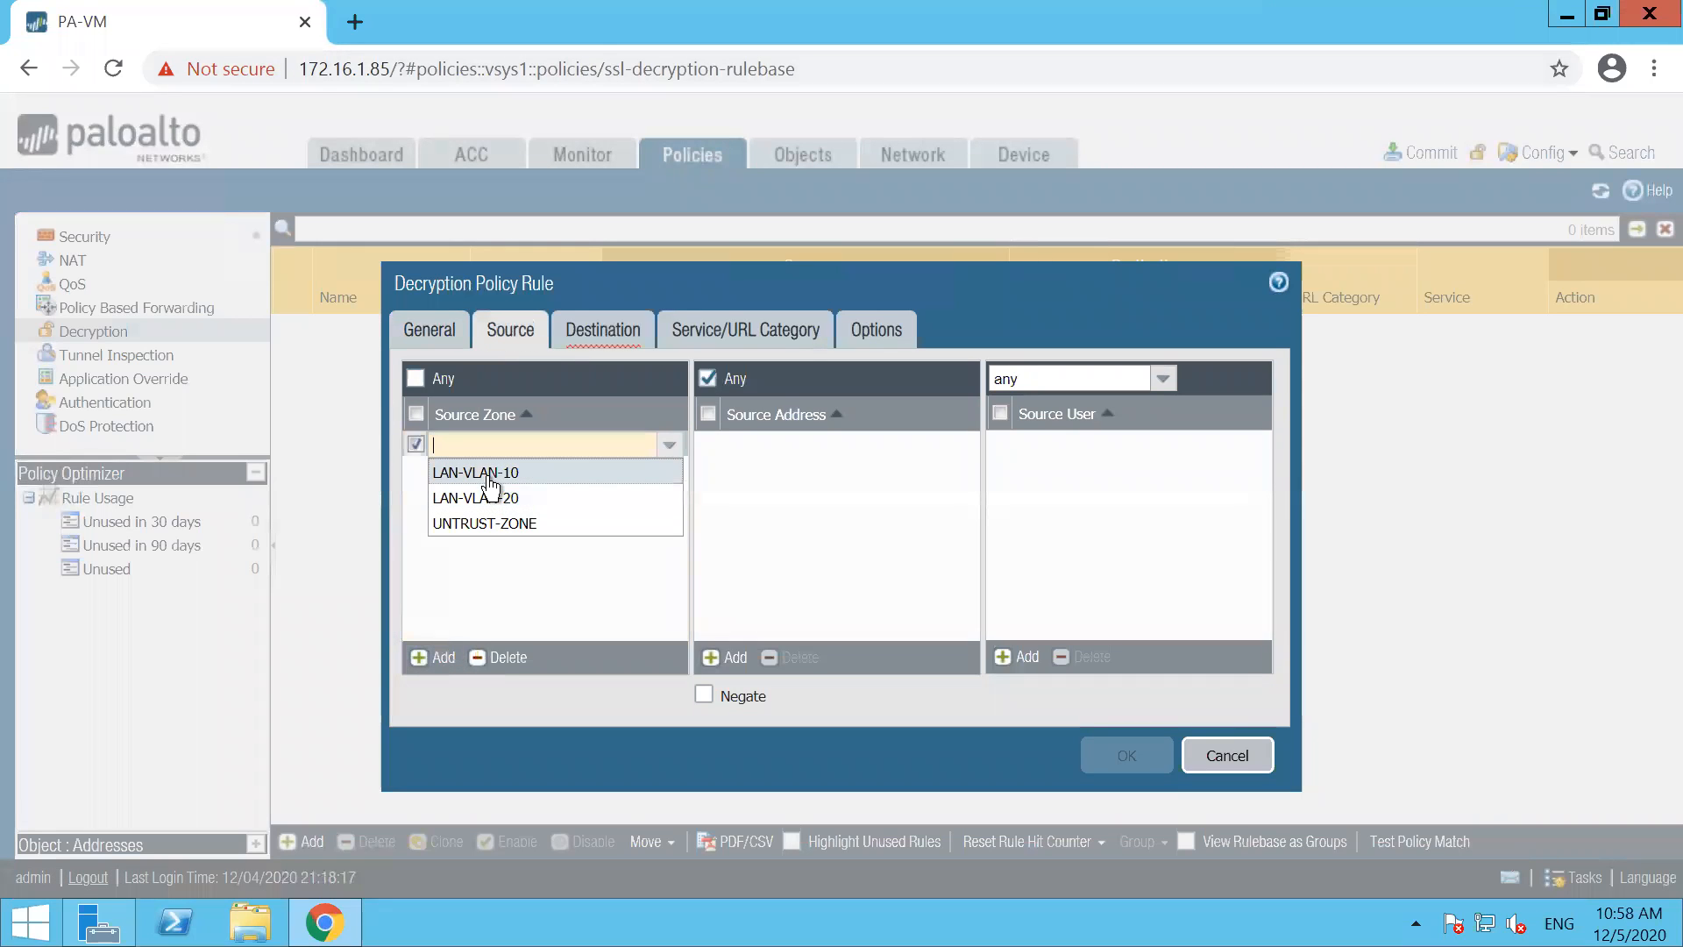
{"action": "left_click", "coordinate": [490, 479]}
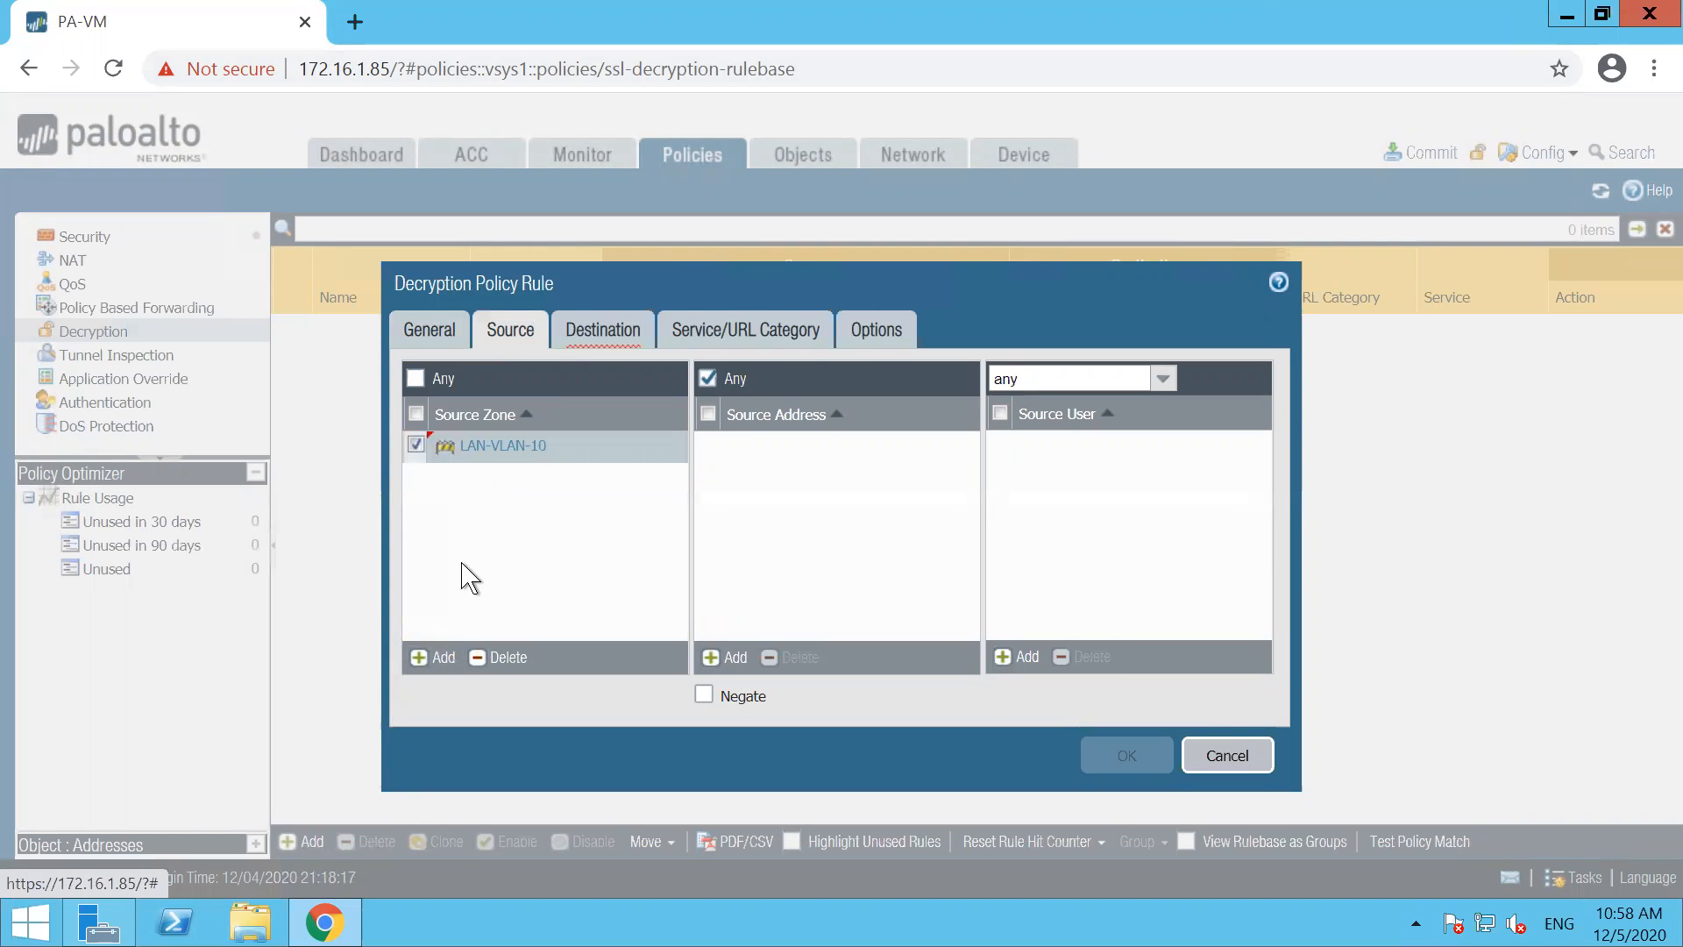
{"action": "left_click", "coordinate": [444, 658]}
{"action": "left_click", "coordinate": [491, 529]}
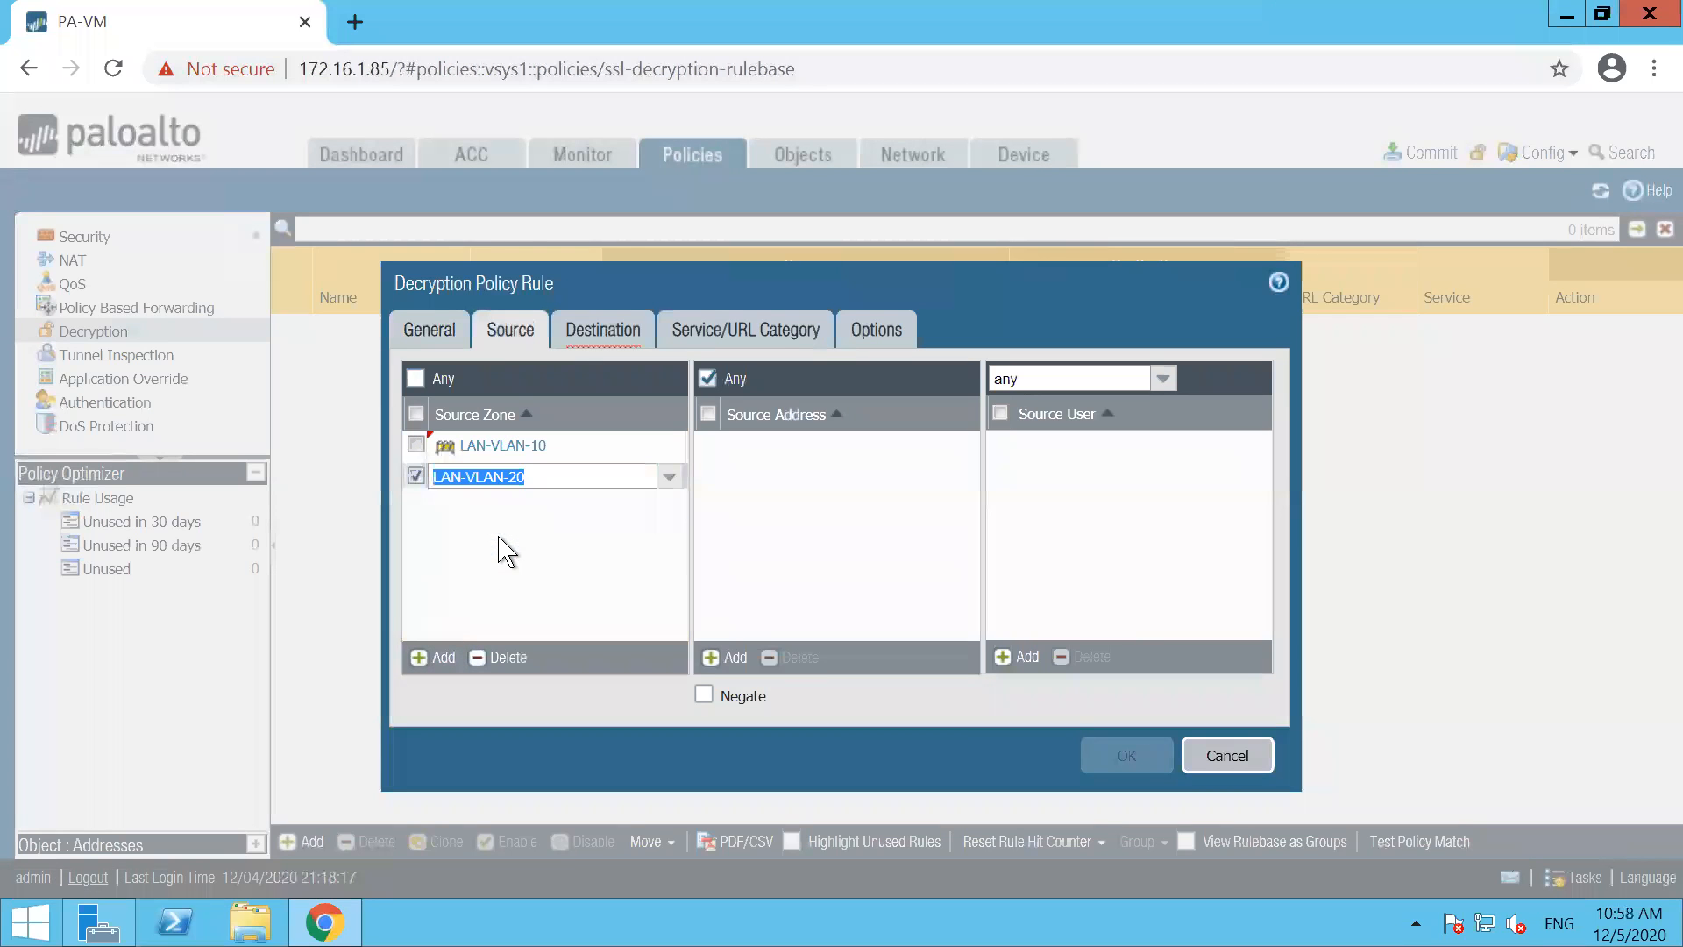
{"action": "left_click", "coordinate": [605, 338]}
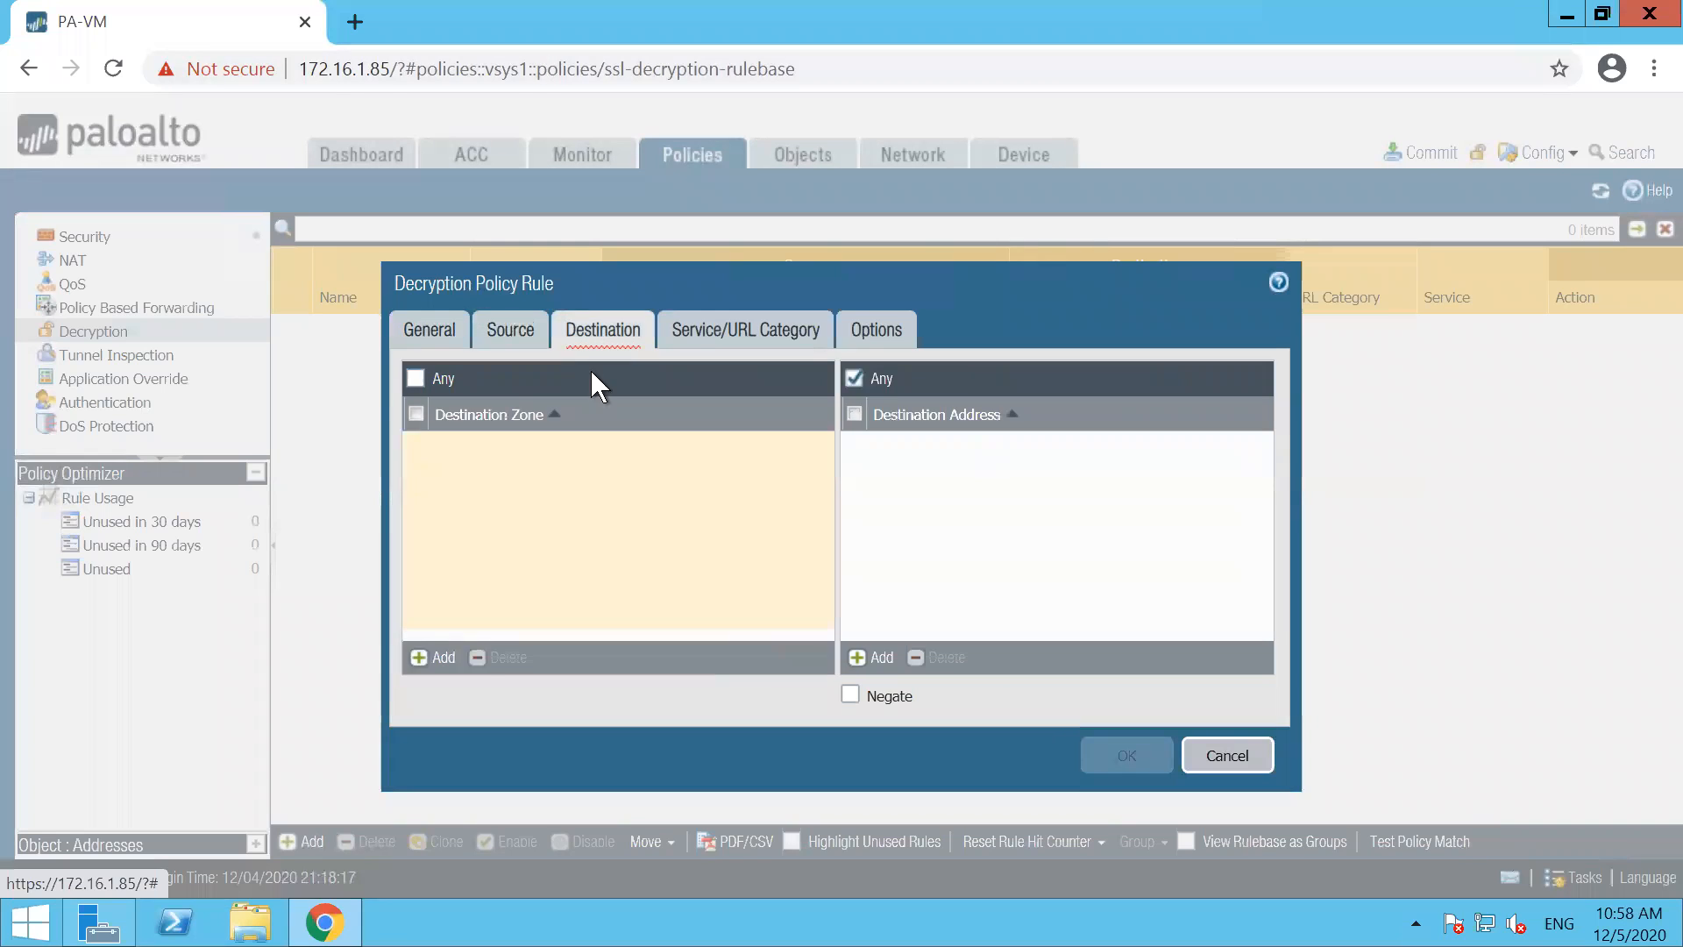
{"action": "left_click", "coordinate": [443, 659]}
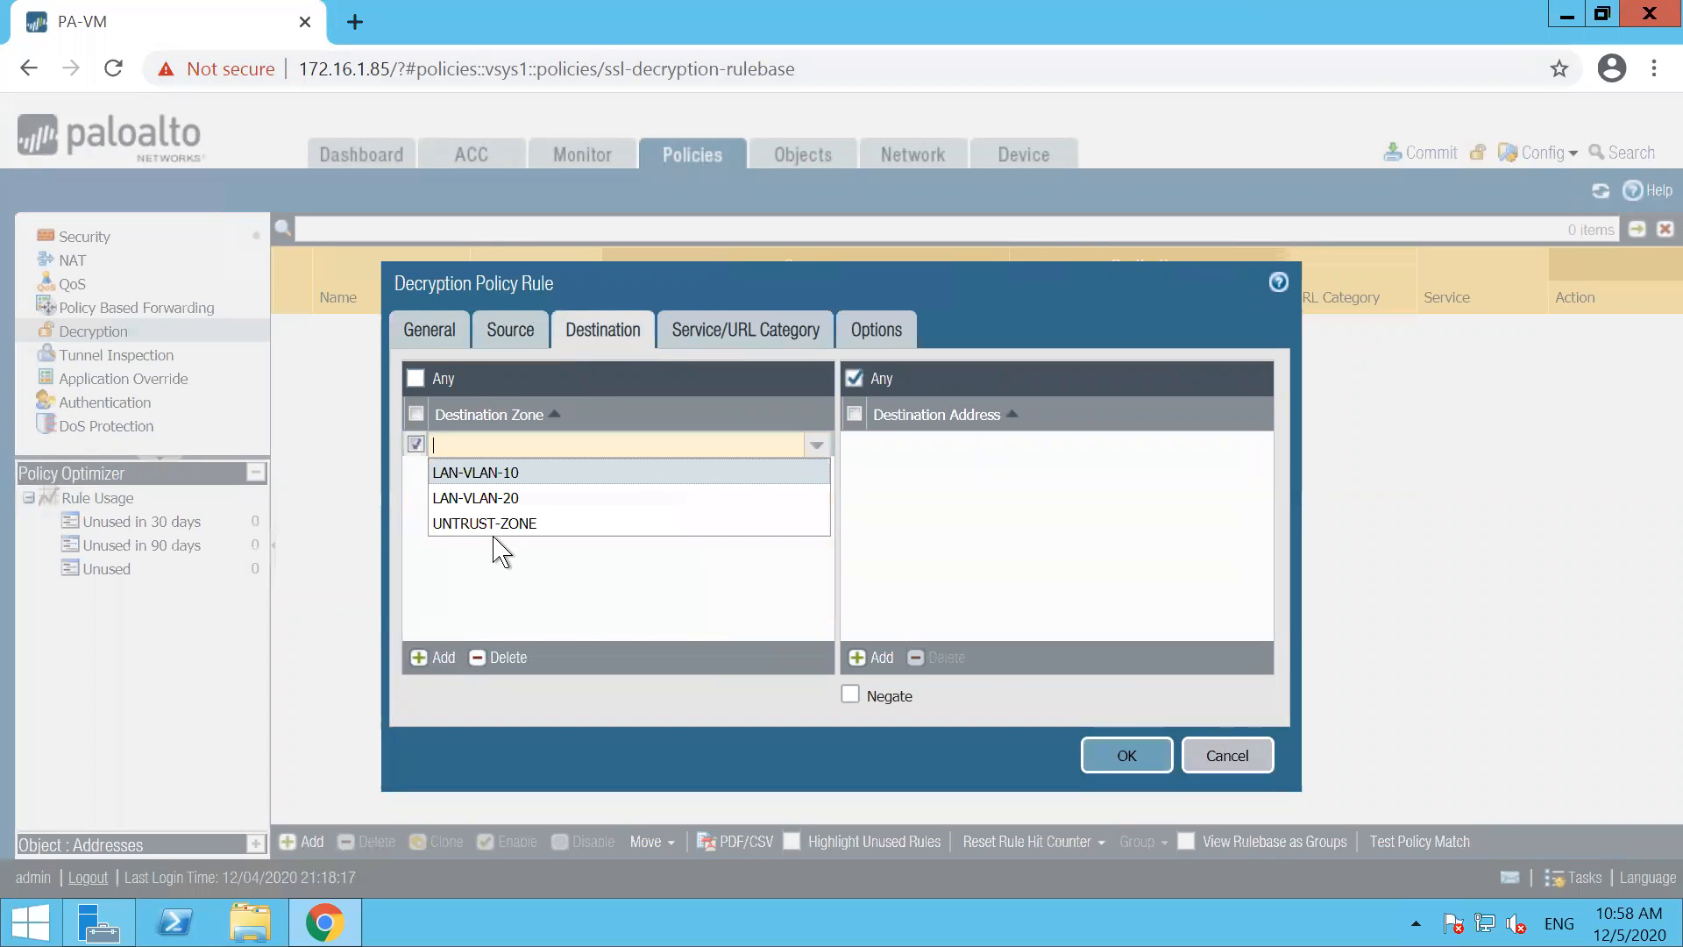
{"action": "left_click", "coordinate": [484, 524]}
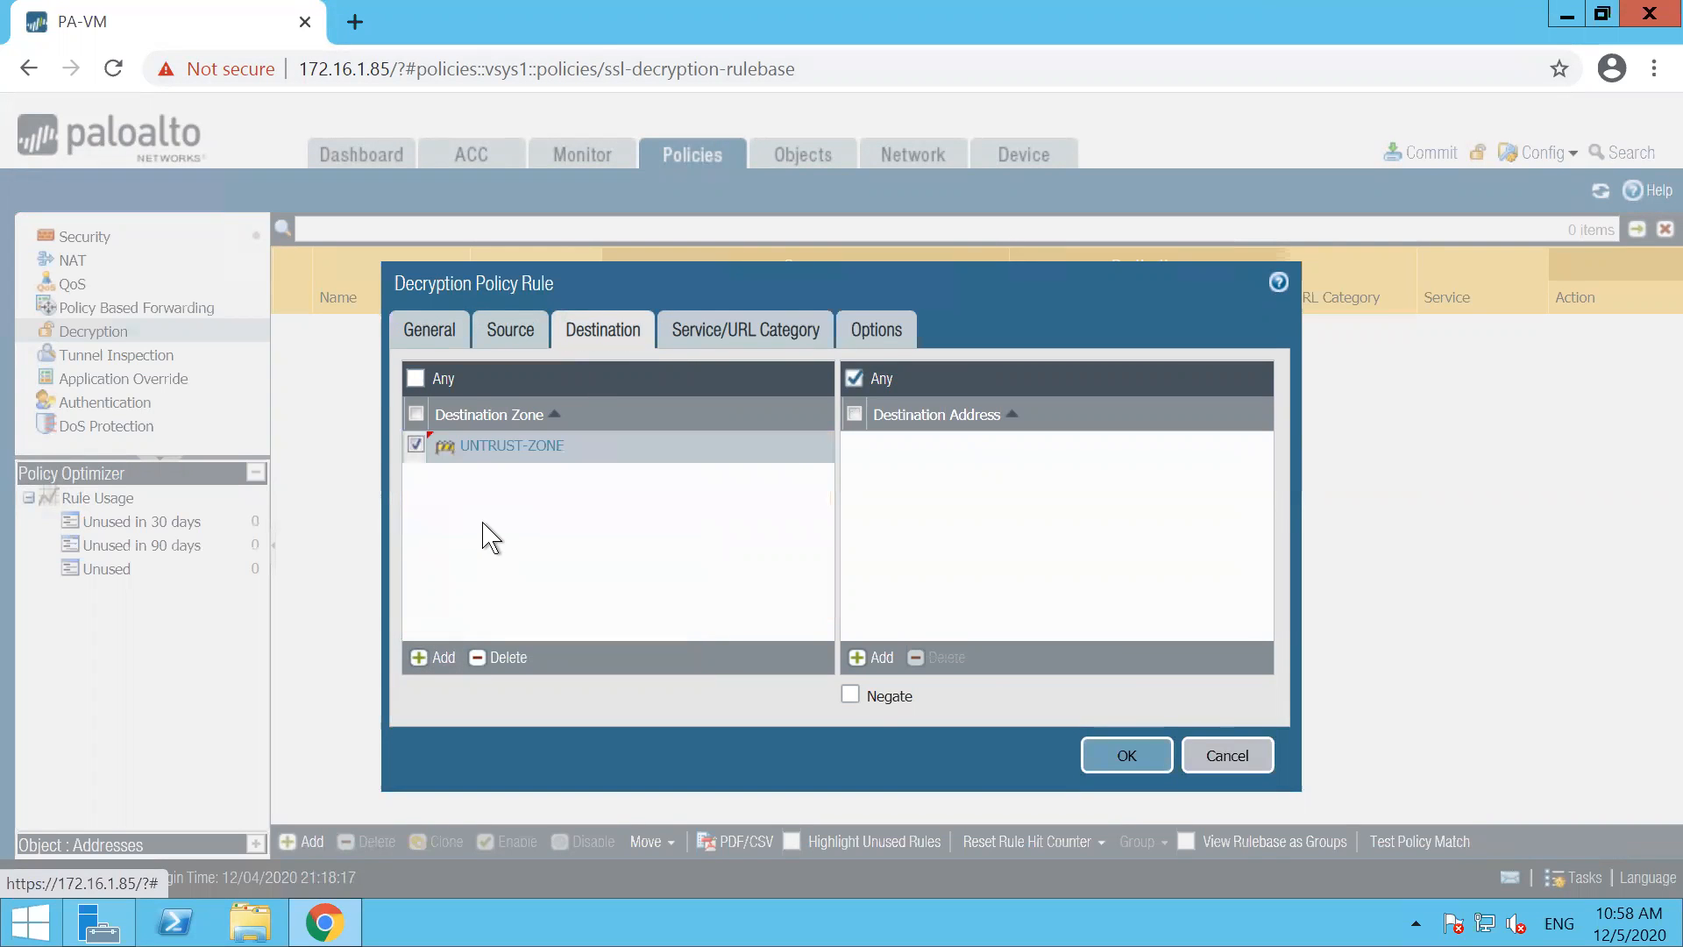
Set the decryption rule to decrypt with type SSL Forward Proxy and the default decryption profile, and save the rule
{"action": "left_click", "coordinate": [708, 338]}
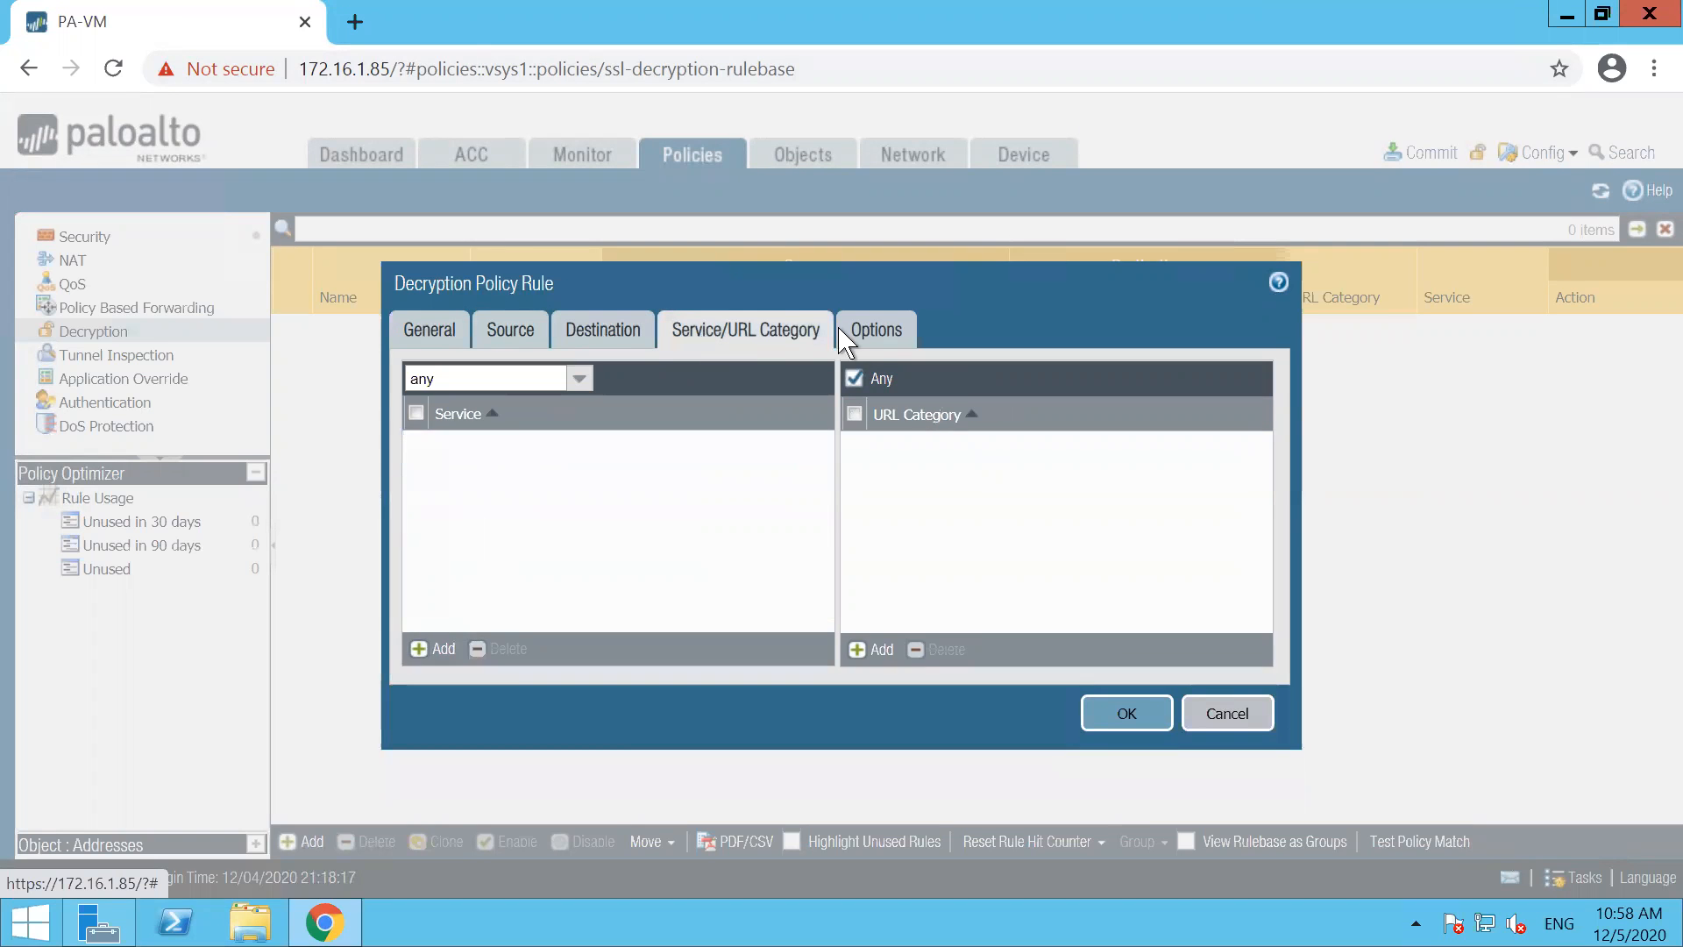
{"action": "left_click", "coordinate": [880, 338]}
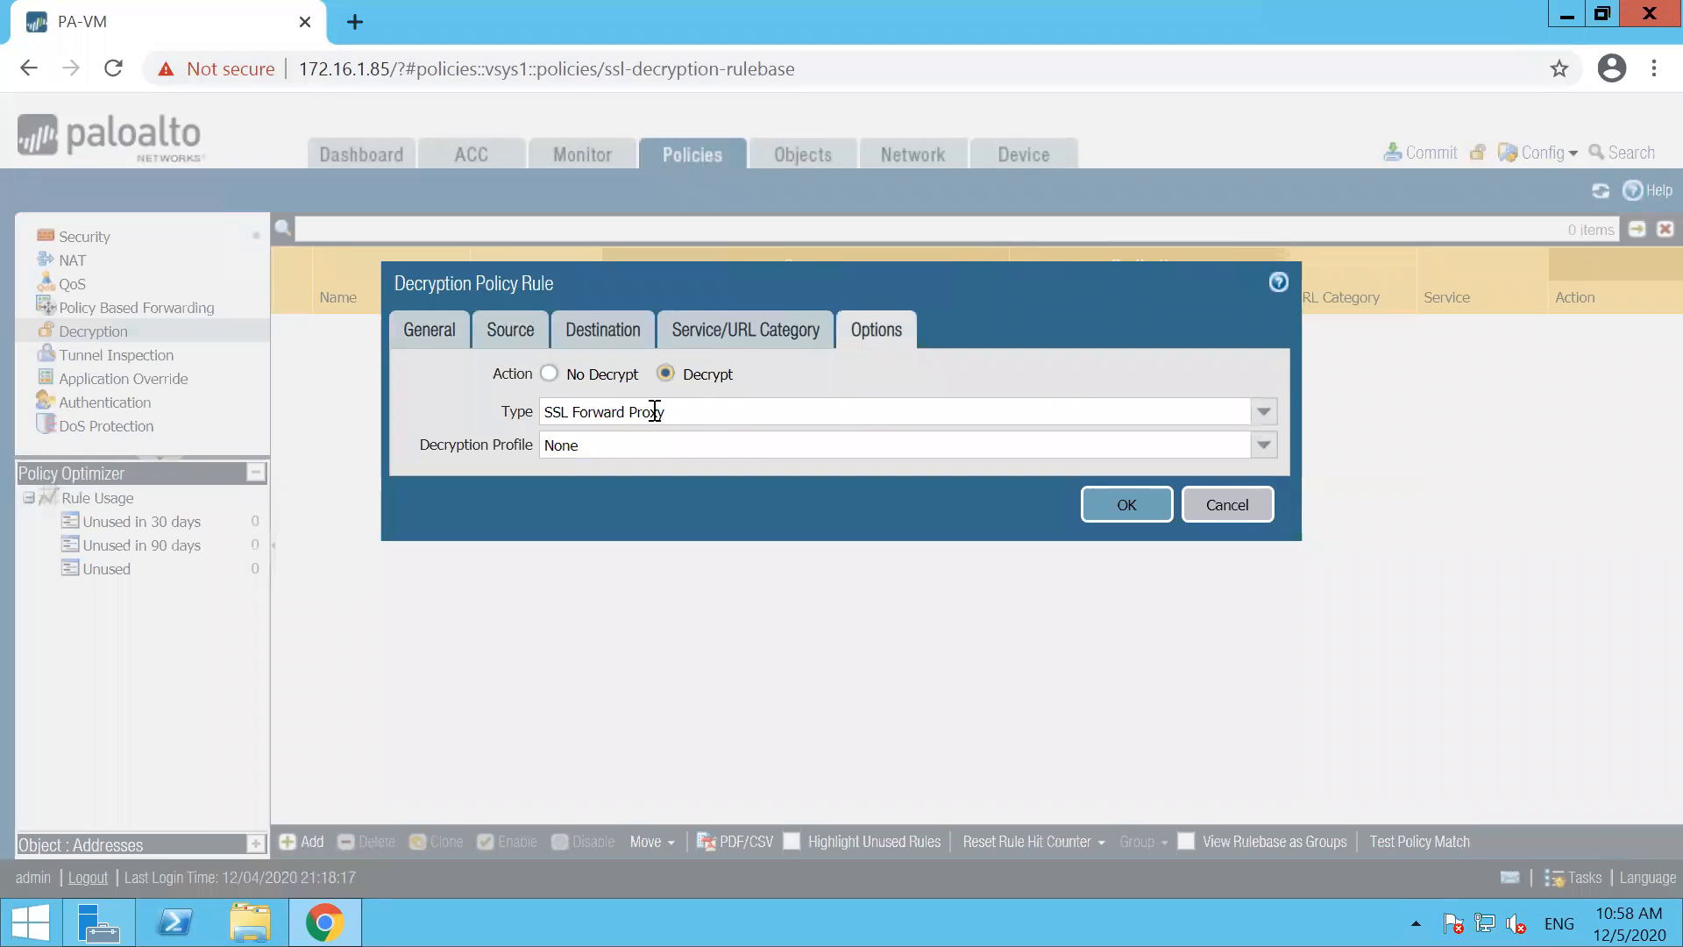
{"action": "left_click", "coordinate": [1264, 413]}
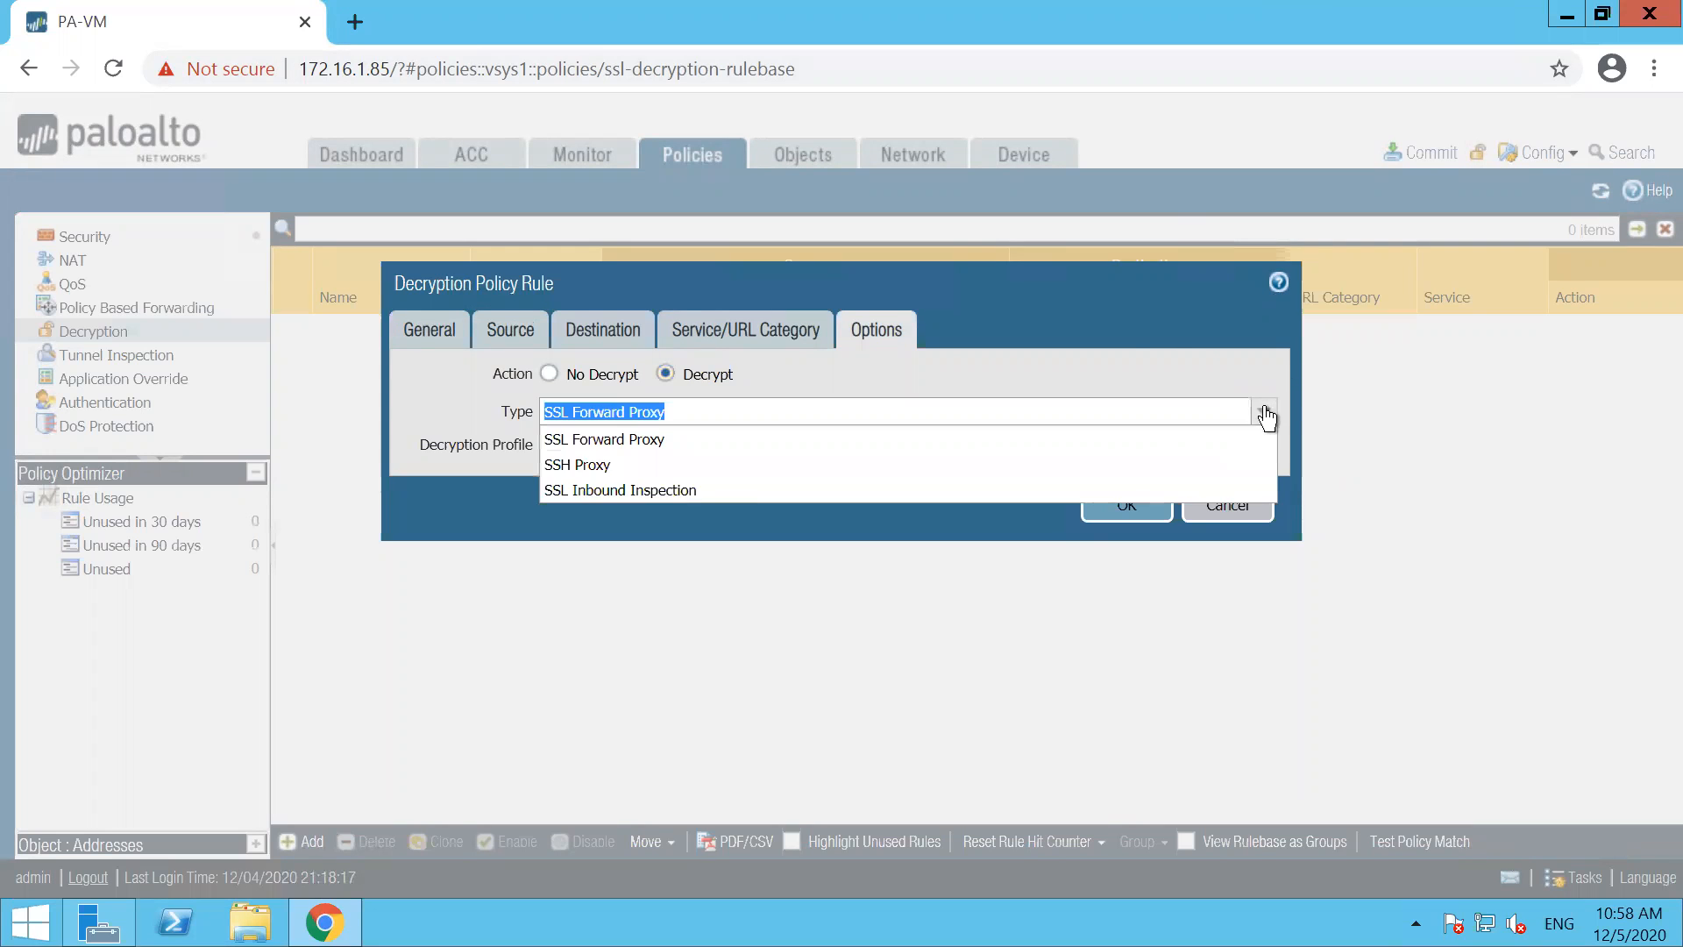
{"action": "left_click", "coordinate": [649, 439]}
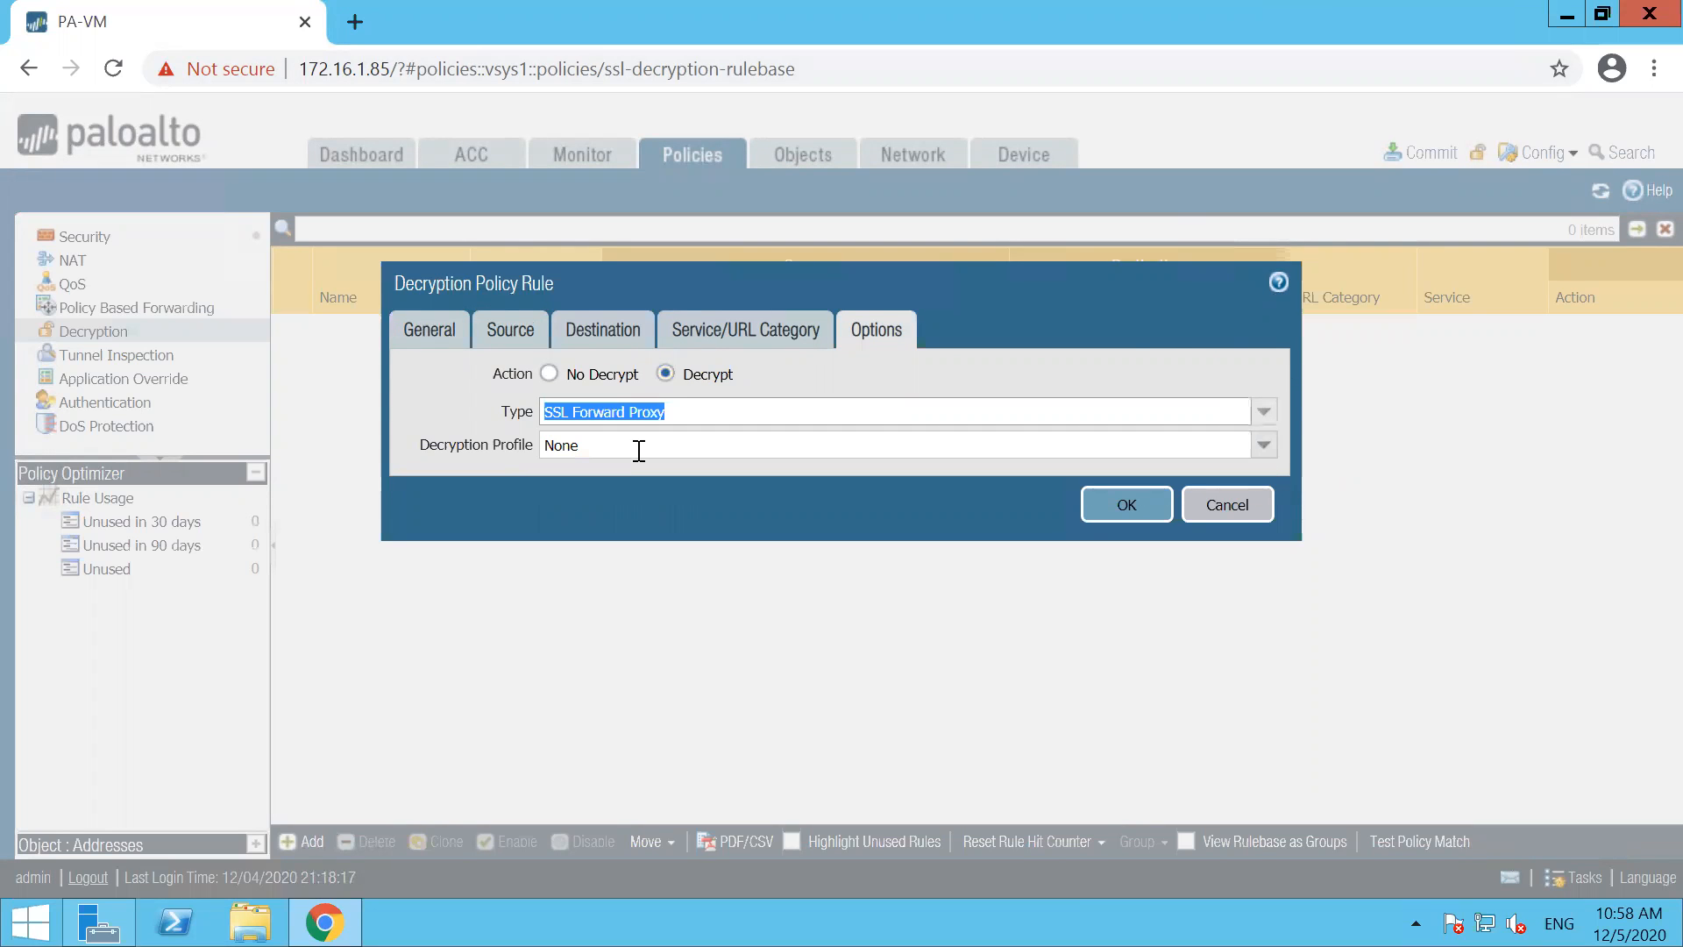
{"action": "left_click", "coordinate": [987, 371]}
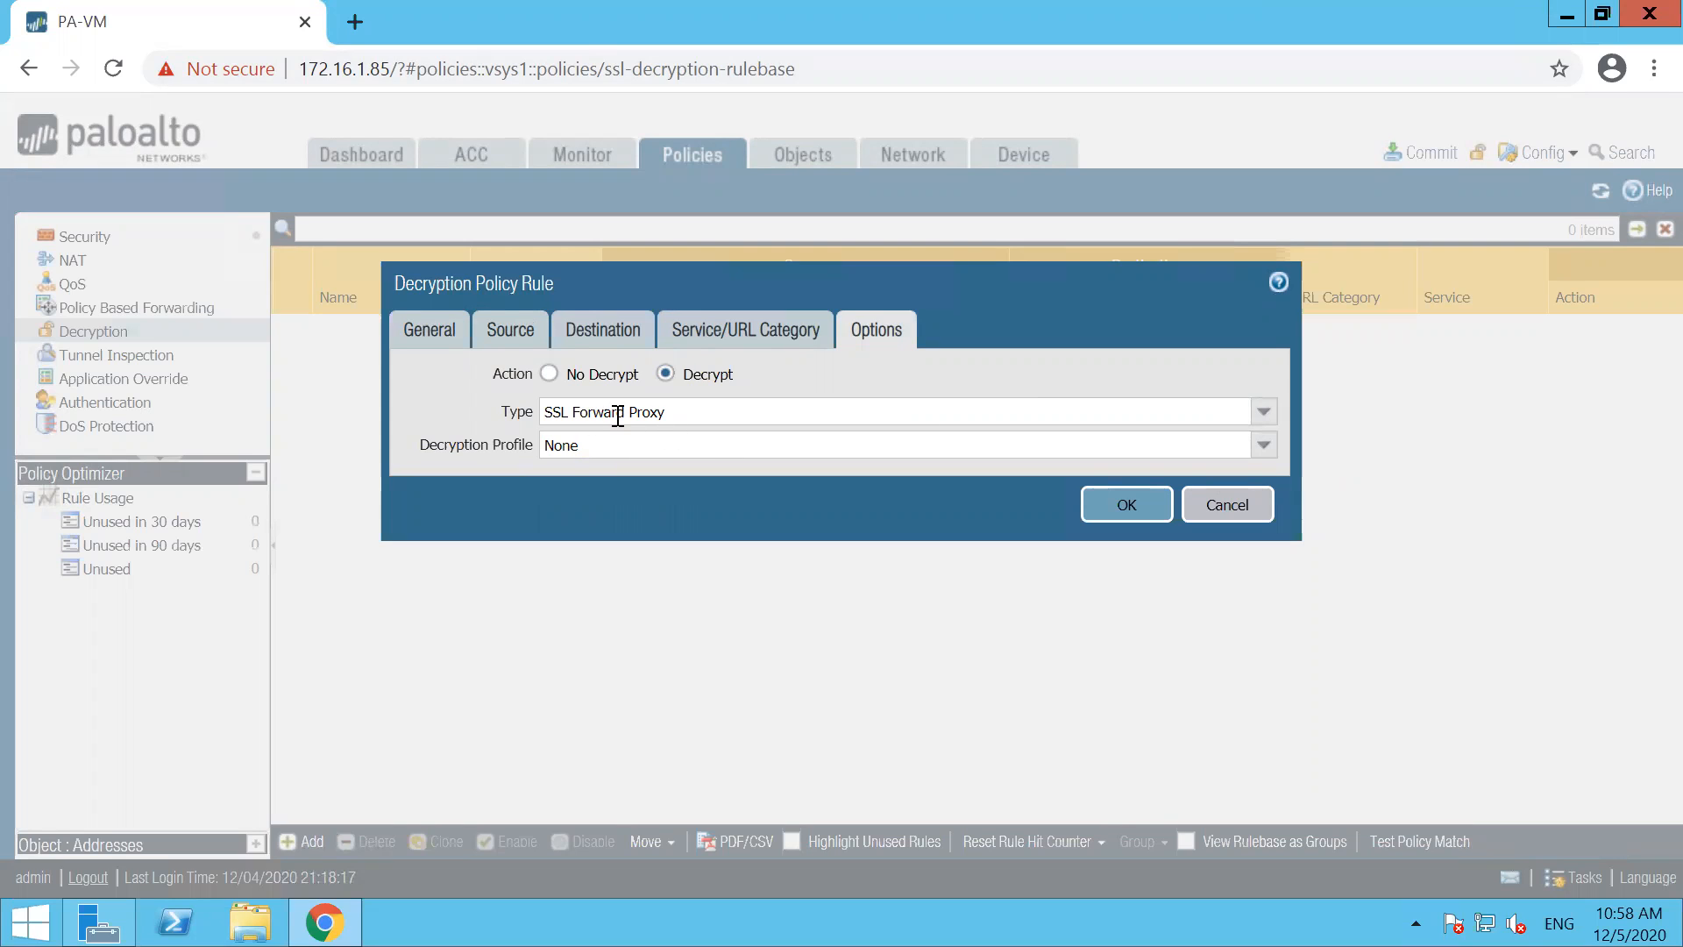
{"action": "left_click", "coordinate": [1267, 414]}
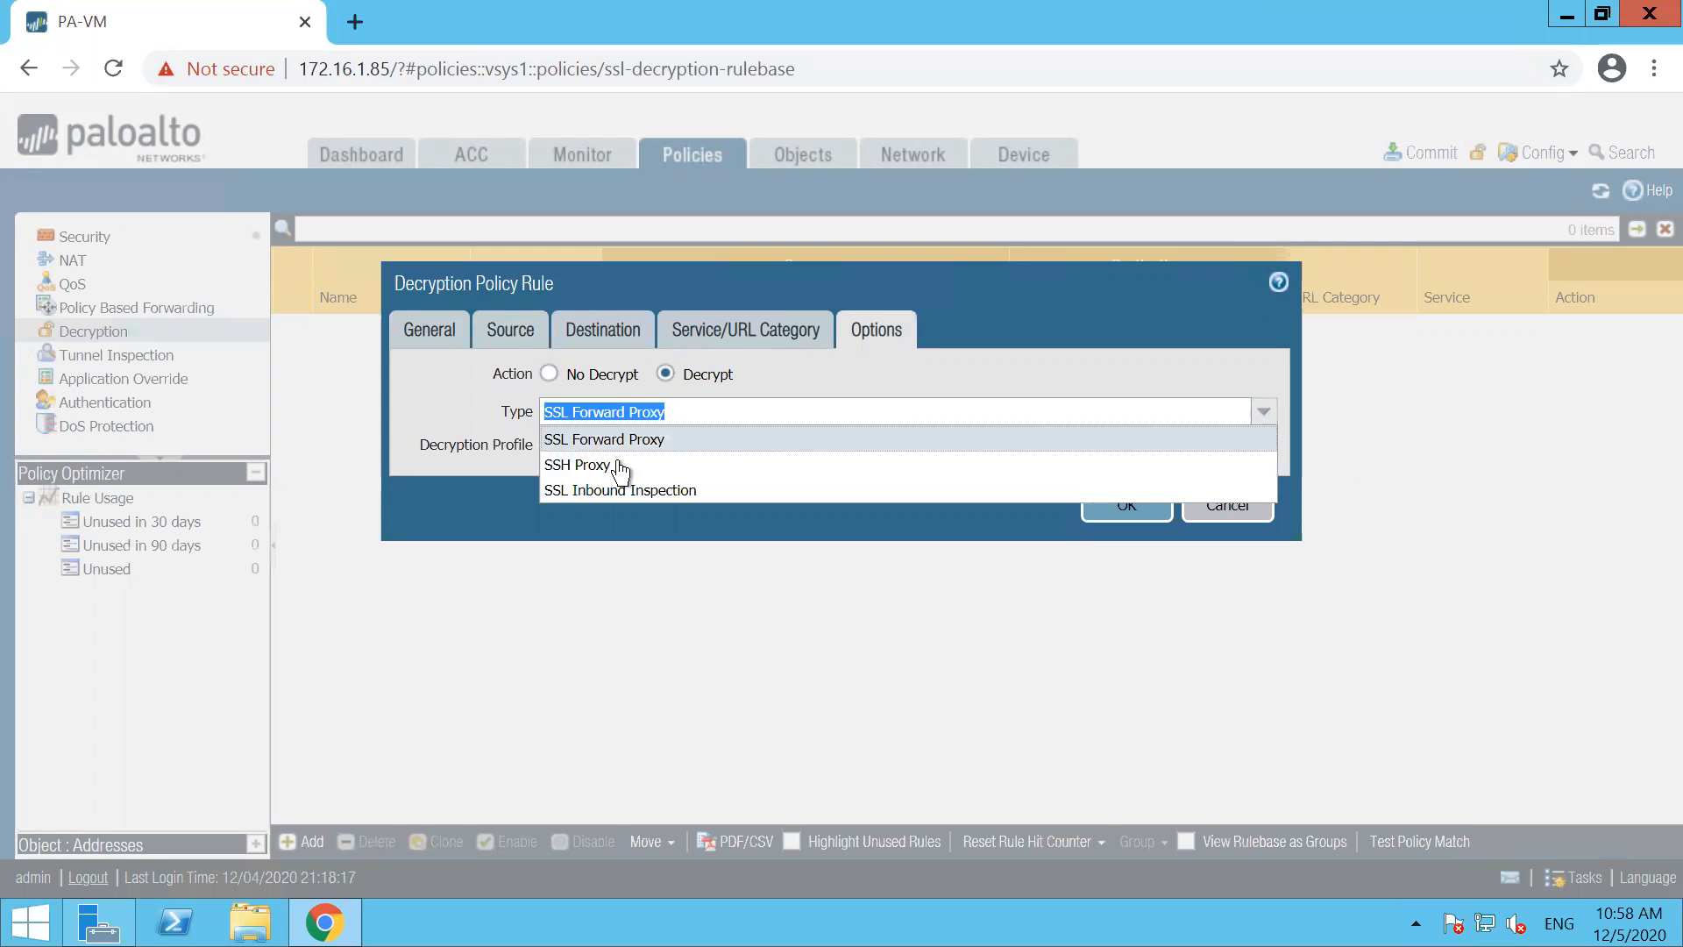
{"action": "left_click", "coordinate": [1045, 366]}
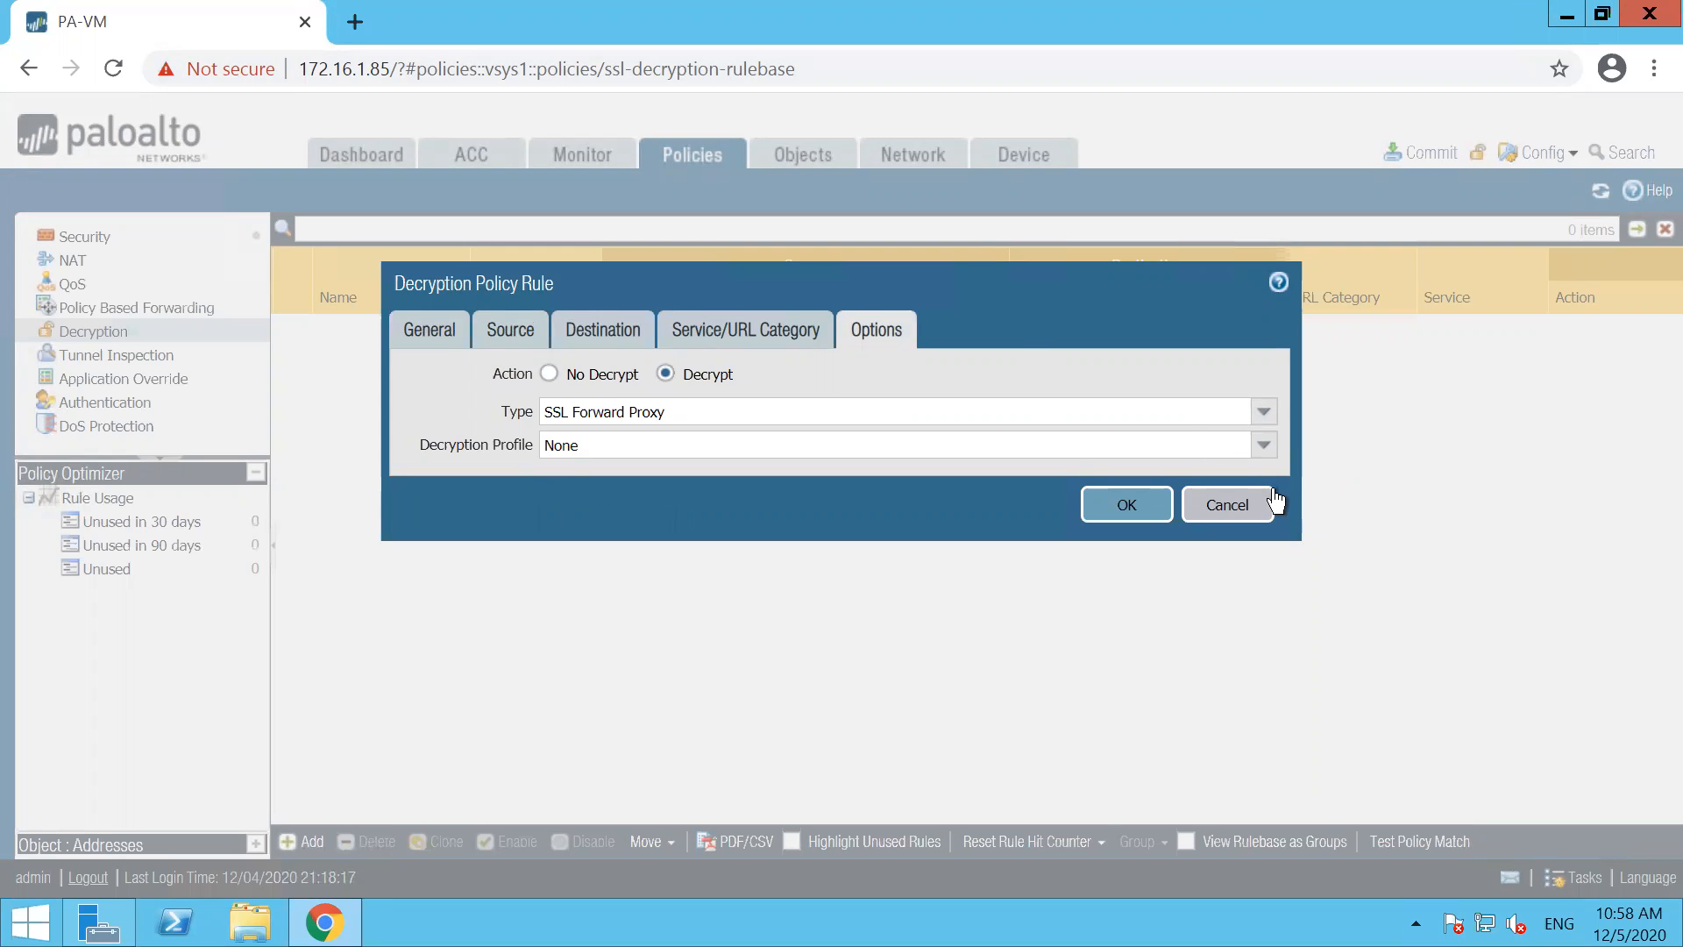
{"action": "left_click", "coordinate": [1265, 449]}
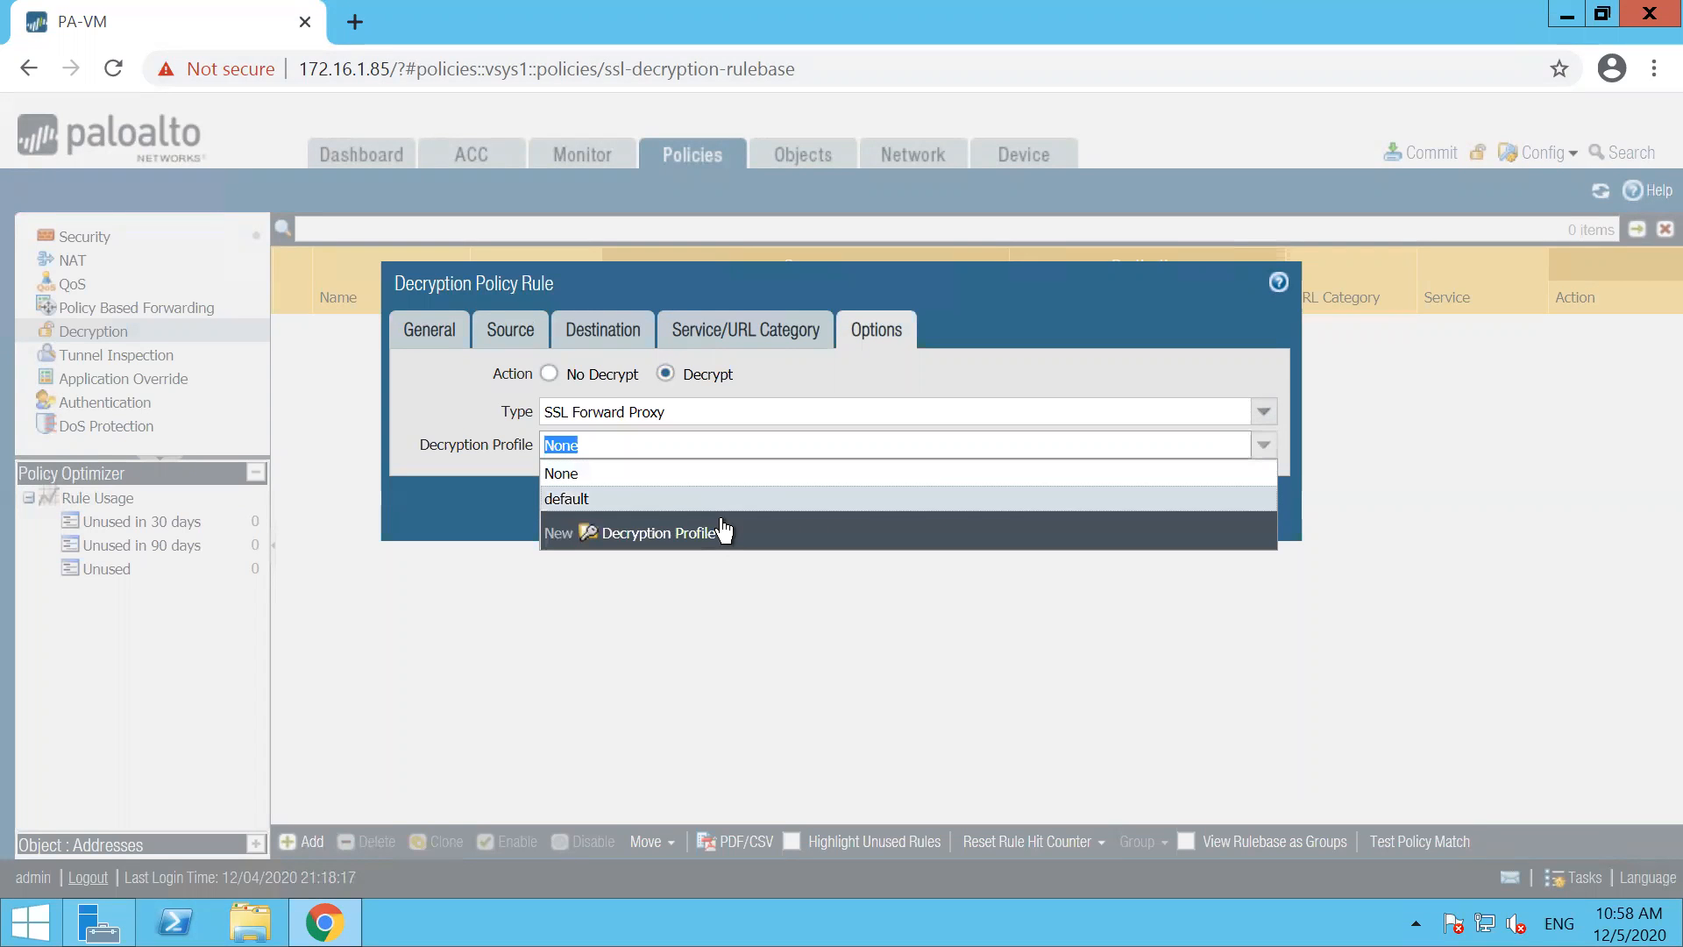
{"action": "left_click", "coordinate": [598, 500]}
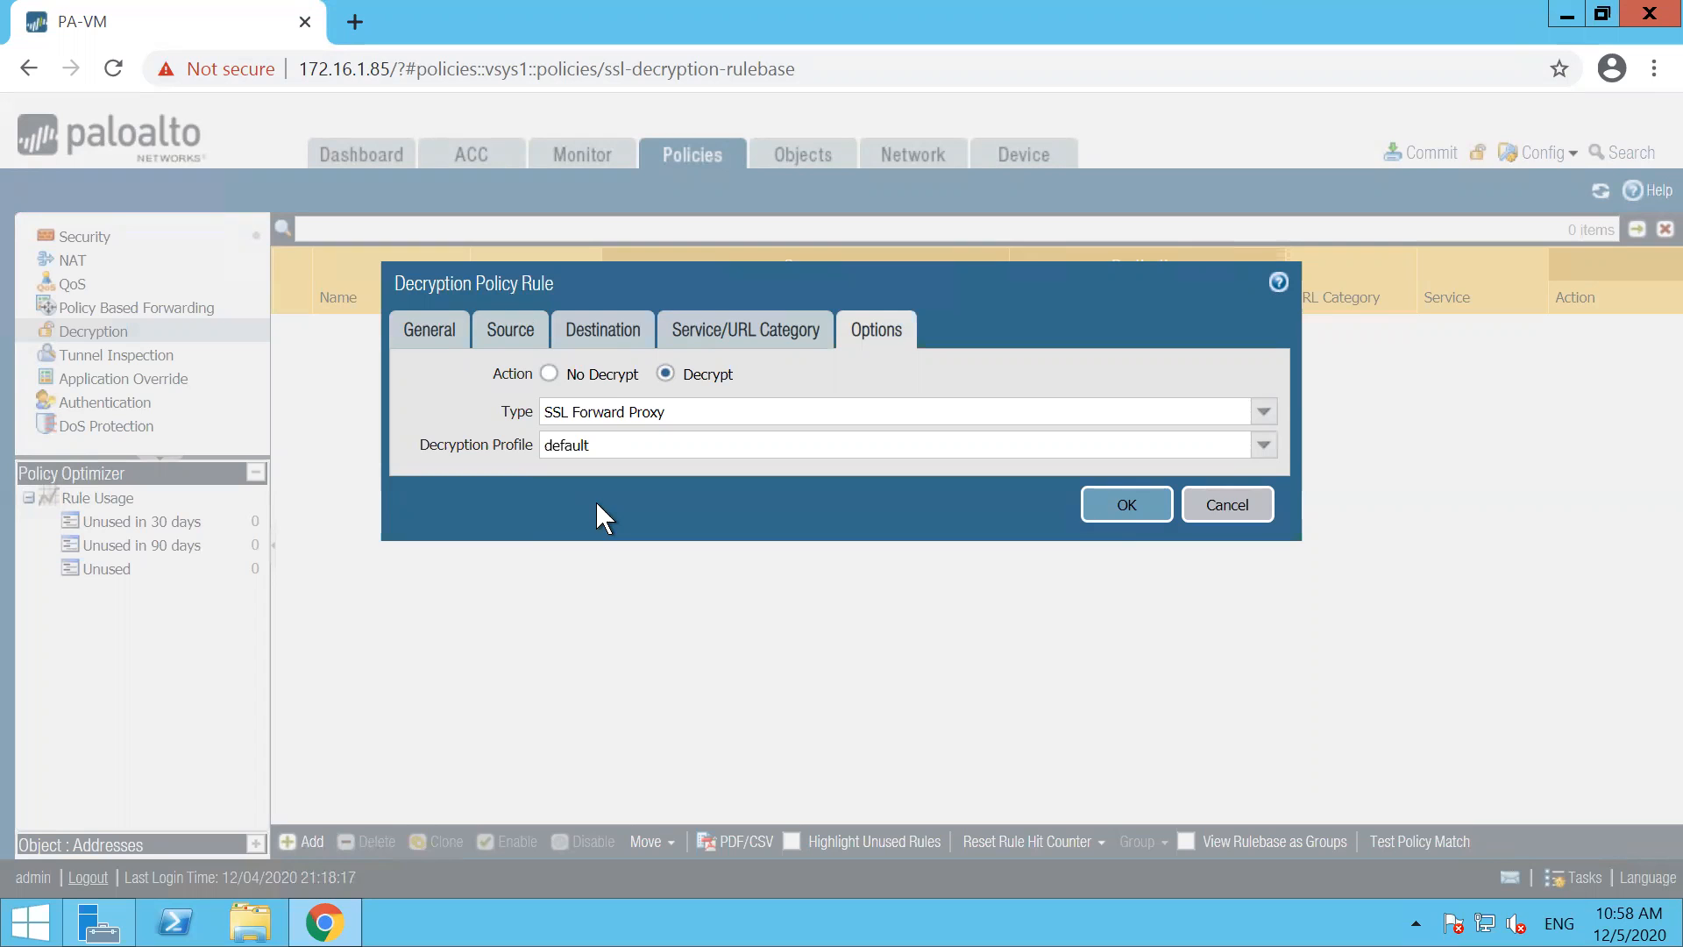
{"action": "left_click", "coordinate": [1124, 506]}
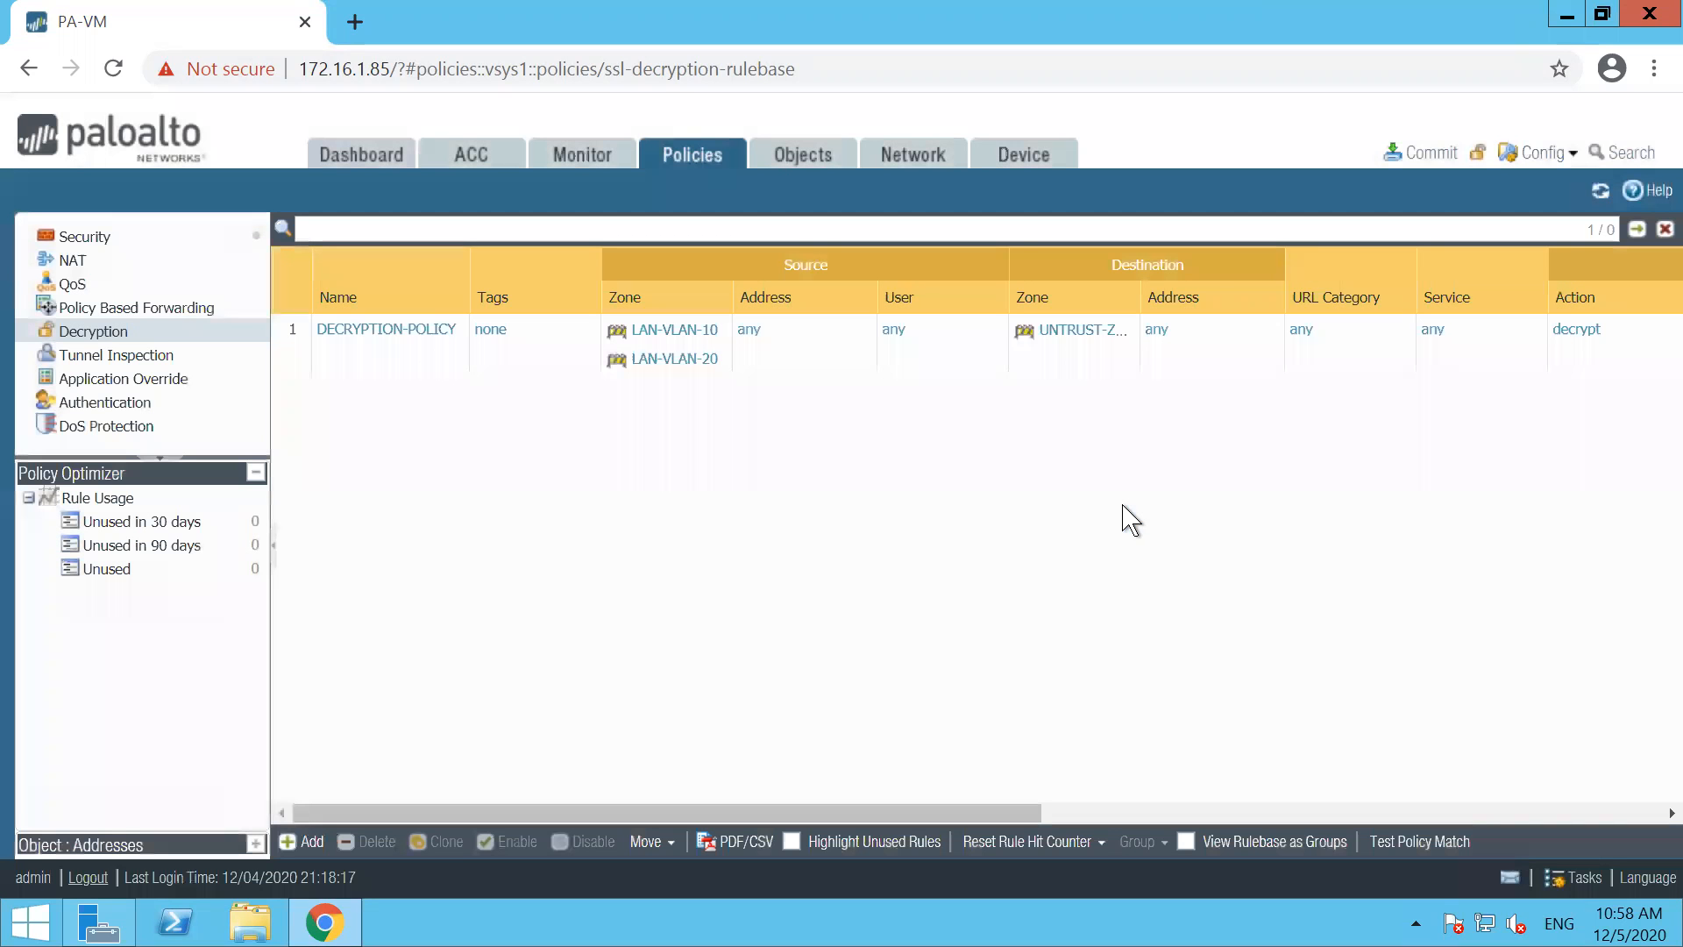
Commit all pending firewall changes and return to the EVE lab topology
{"action": "left_click", "coordinate": [1423, 151]}
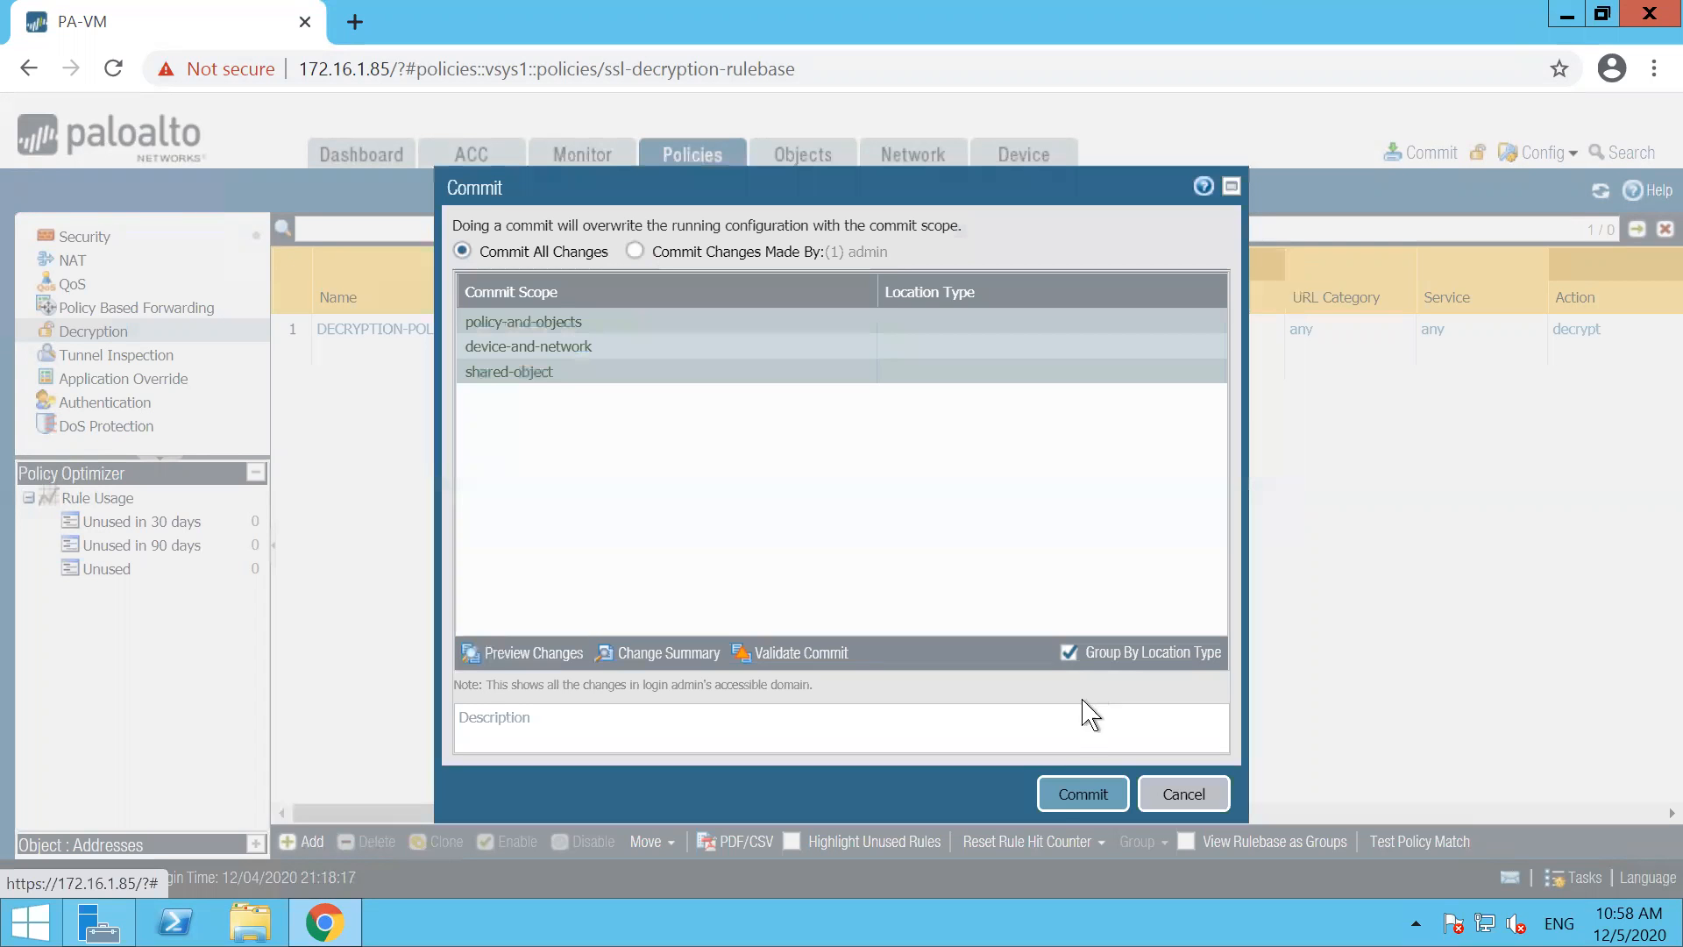
{"action": "left_click", "coordinate": [1058, 805]}
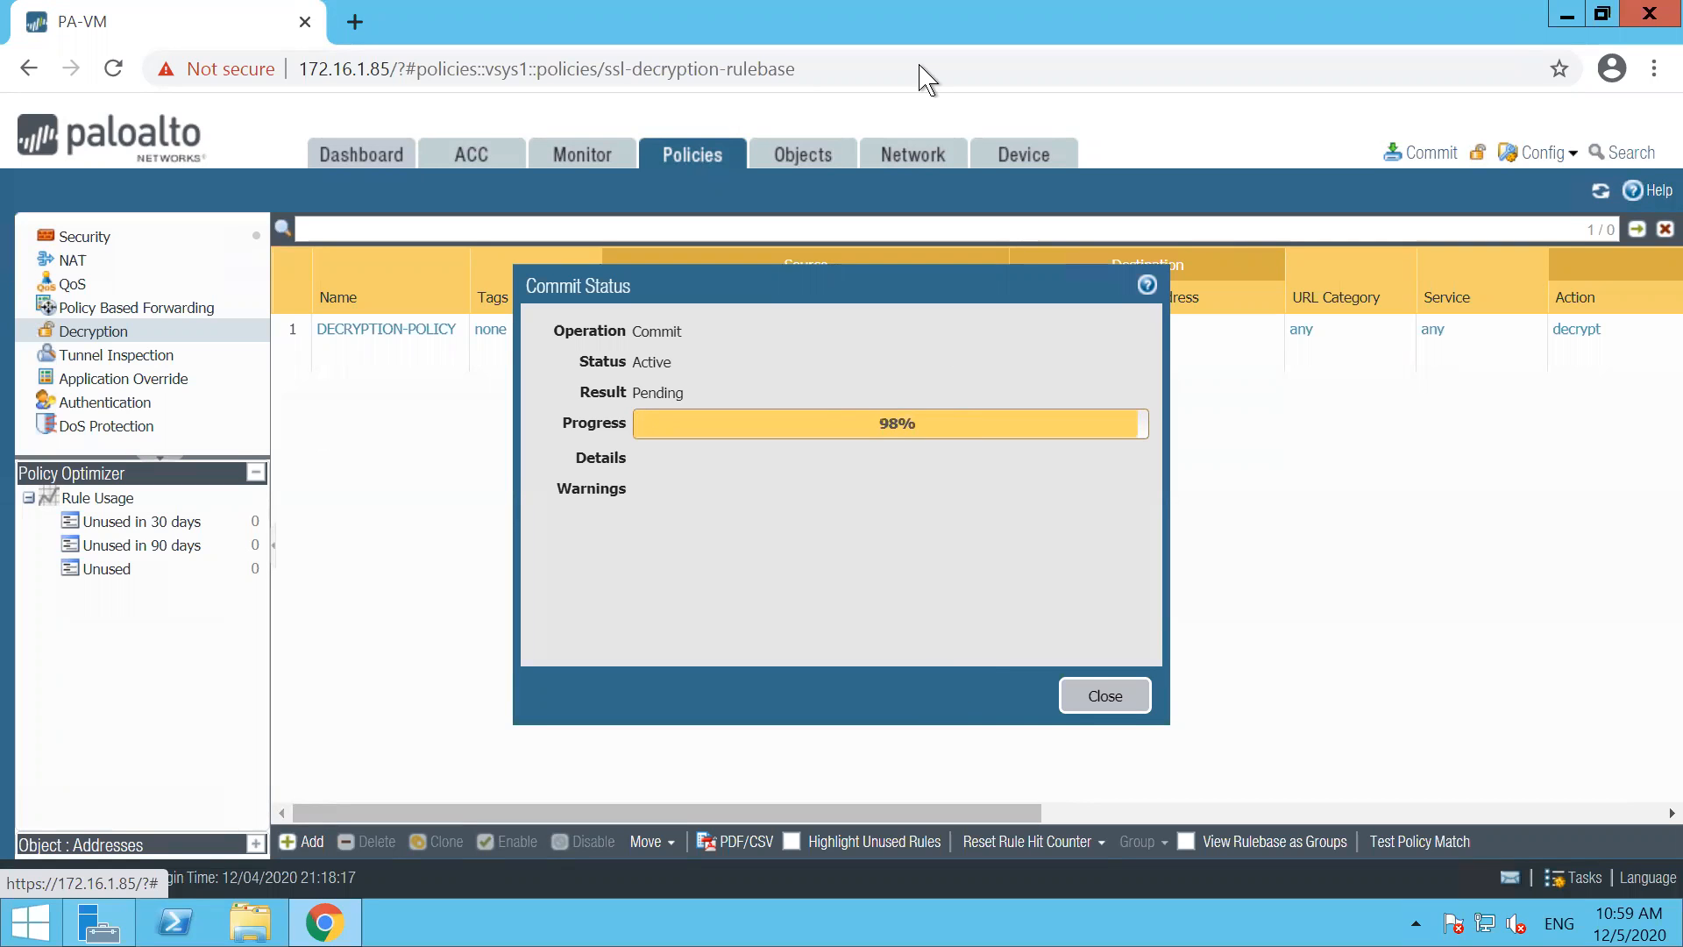
{"action": "left_click", "coordinate": [1529, 22]}
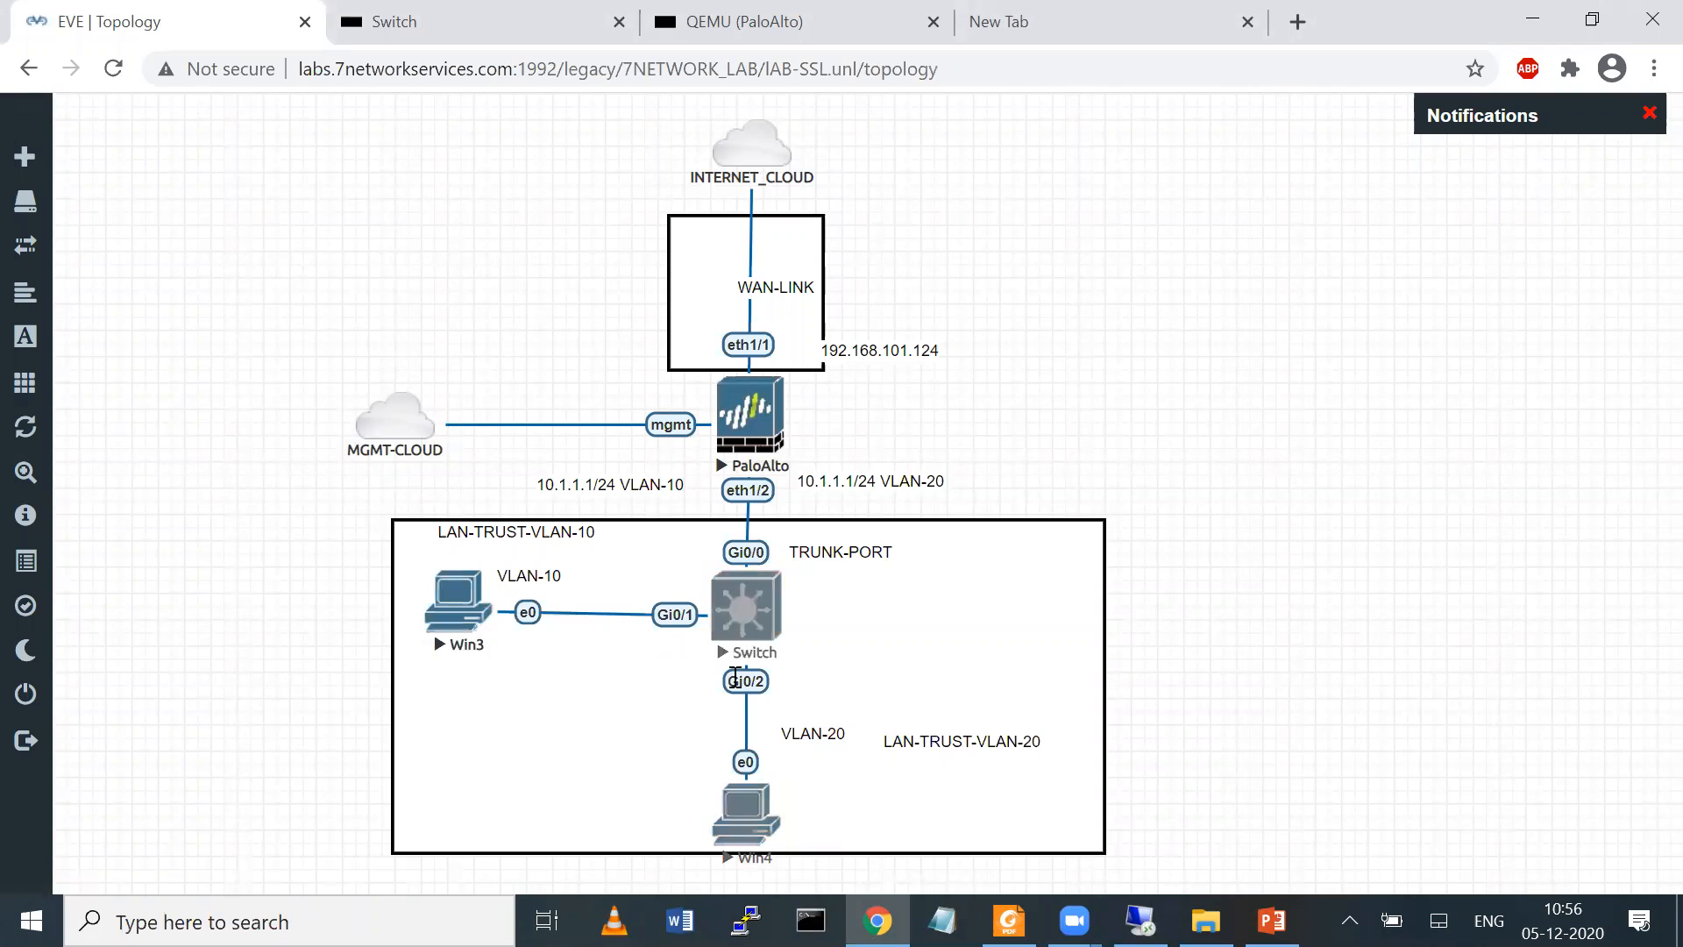
Open the console of the Switch node and enter privileged mode and global configuration mode
{"action": "left_click", "coordinate": [760, 628]}
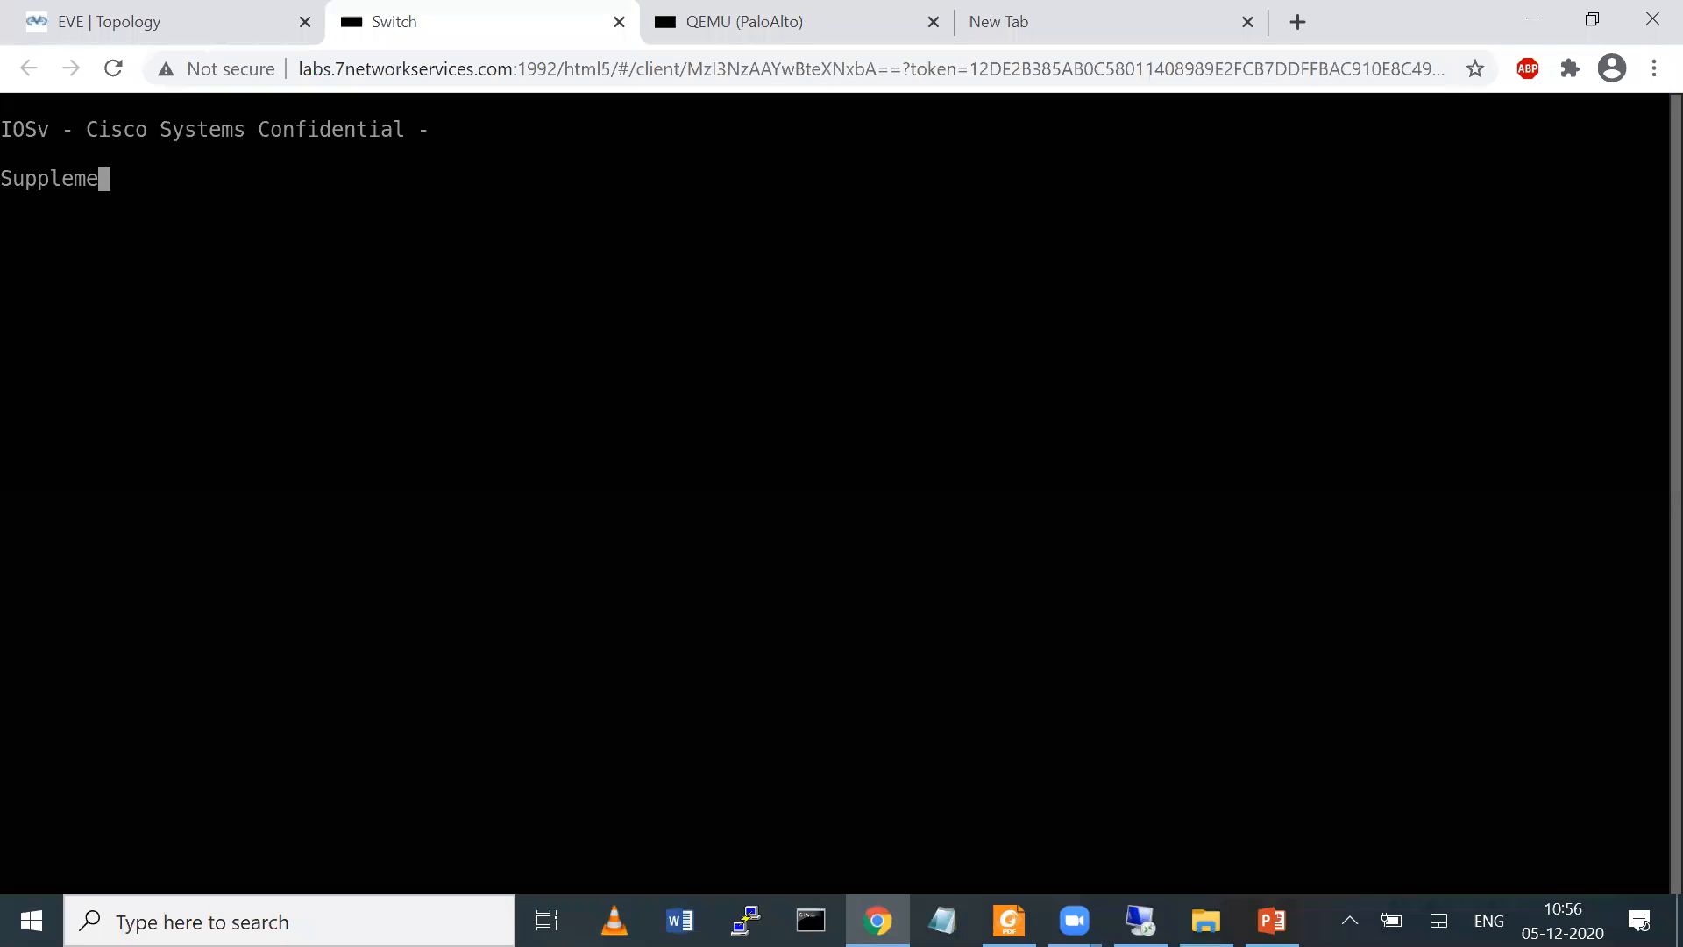
{"action": "key", "text": "Return"}
{"action": "key", "text": "Return"}
{"action": "key", "text": "Return"}
{"action": "key", "text": "Return"}
{"action": "key", "text": "Return"}
{"action": "key", "text": "Return"}
{"action": "key", "text": "Return"}
{"action": "type", "text": "en"}
{"action": "key", "text": "Tab"}
{"action": "key", "text": "Return"}
{"action": "key", "text": "Return"}
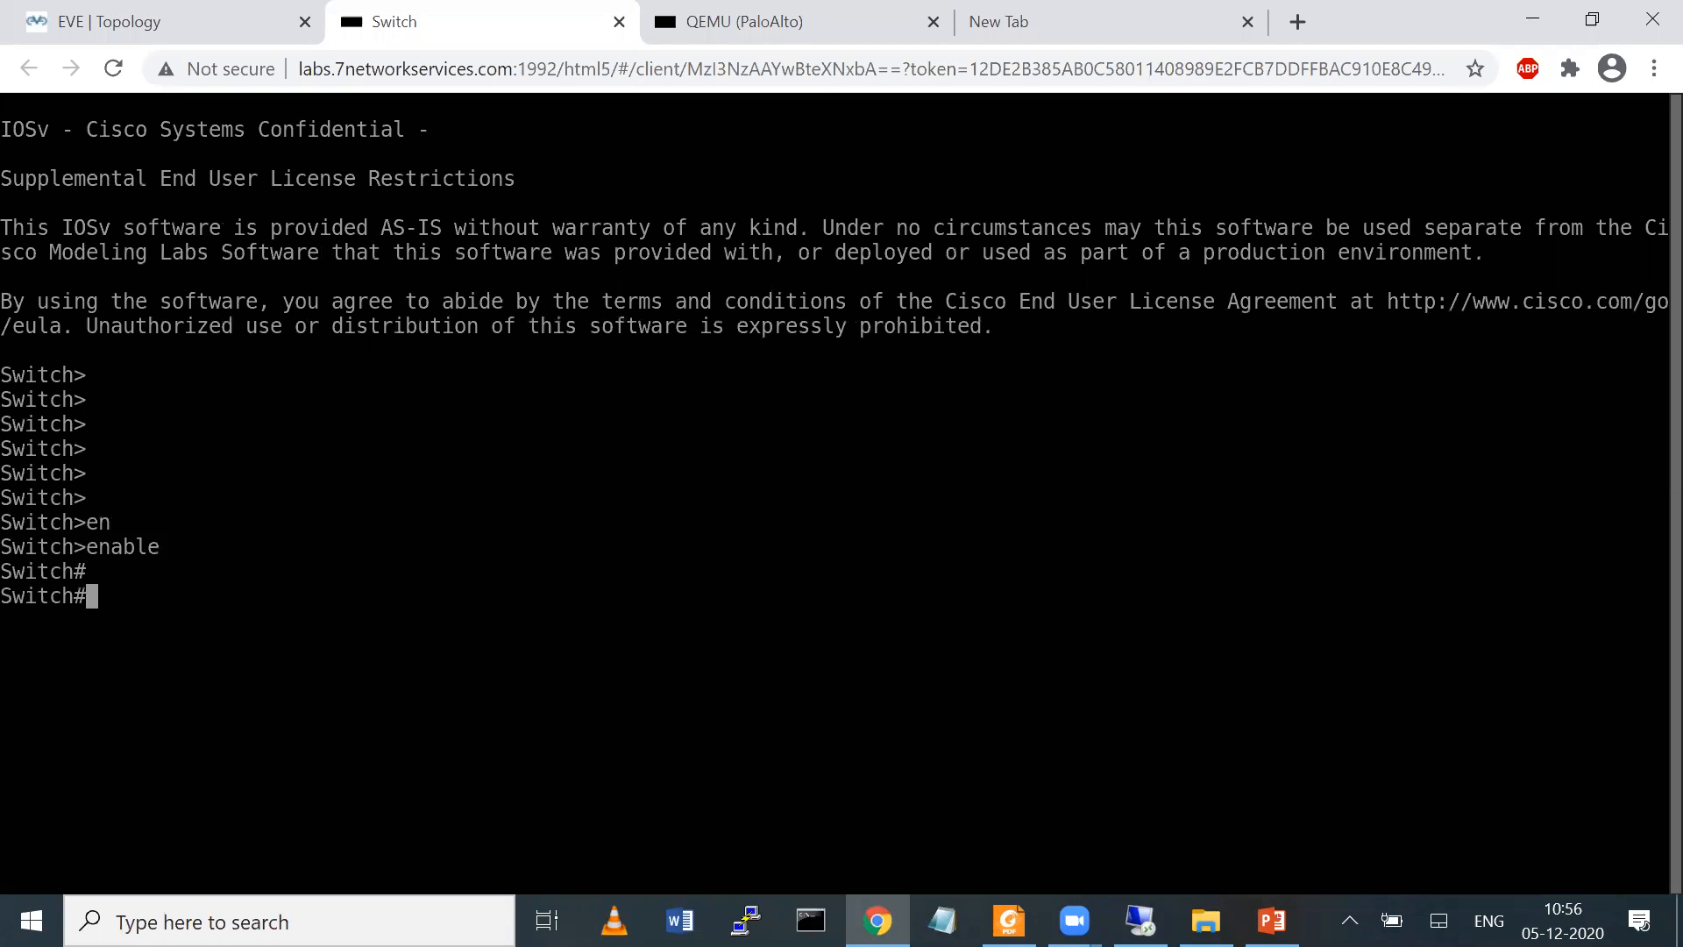
{"action": "type", "text": "conf t"}
{"action": "key", "text": "Return"}
{"action": "key", "text": "Return"}
{"action": "key", "text": "Return"}
Set the trunk encapsulation of switch interface g0/0 to dot1q
{"action": "type", "text": "int g0/0"}
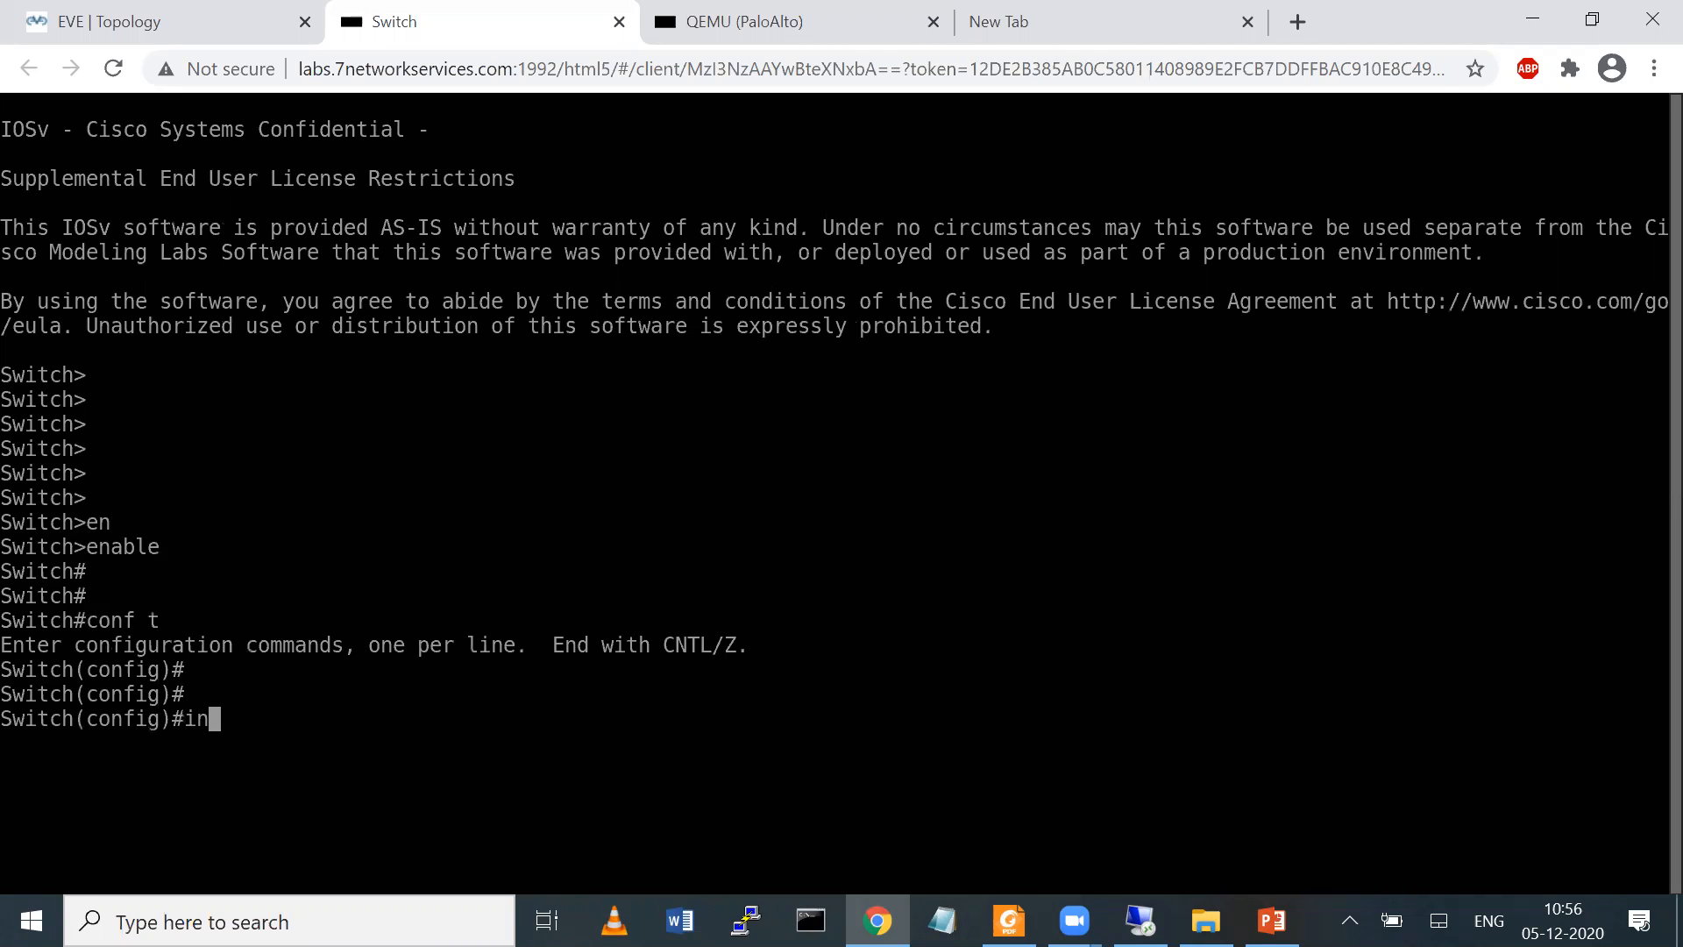
{"action": "key", "text": "Return"}
{"action": "key", "text": "Return"}
{"action": "type", "text": "sw"}
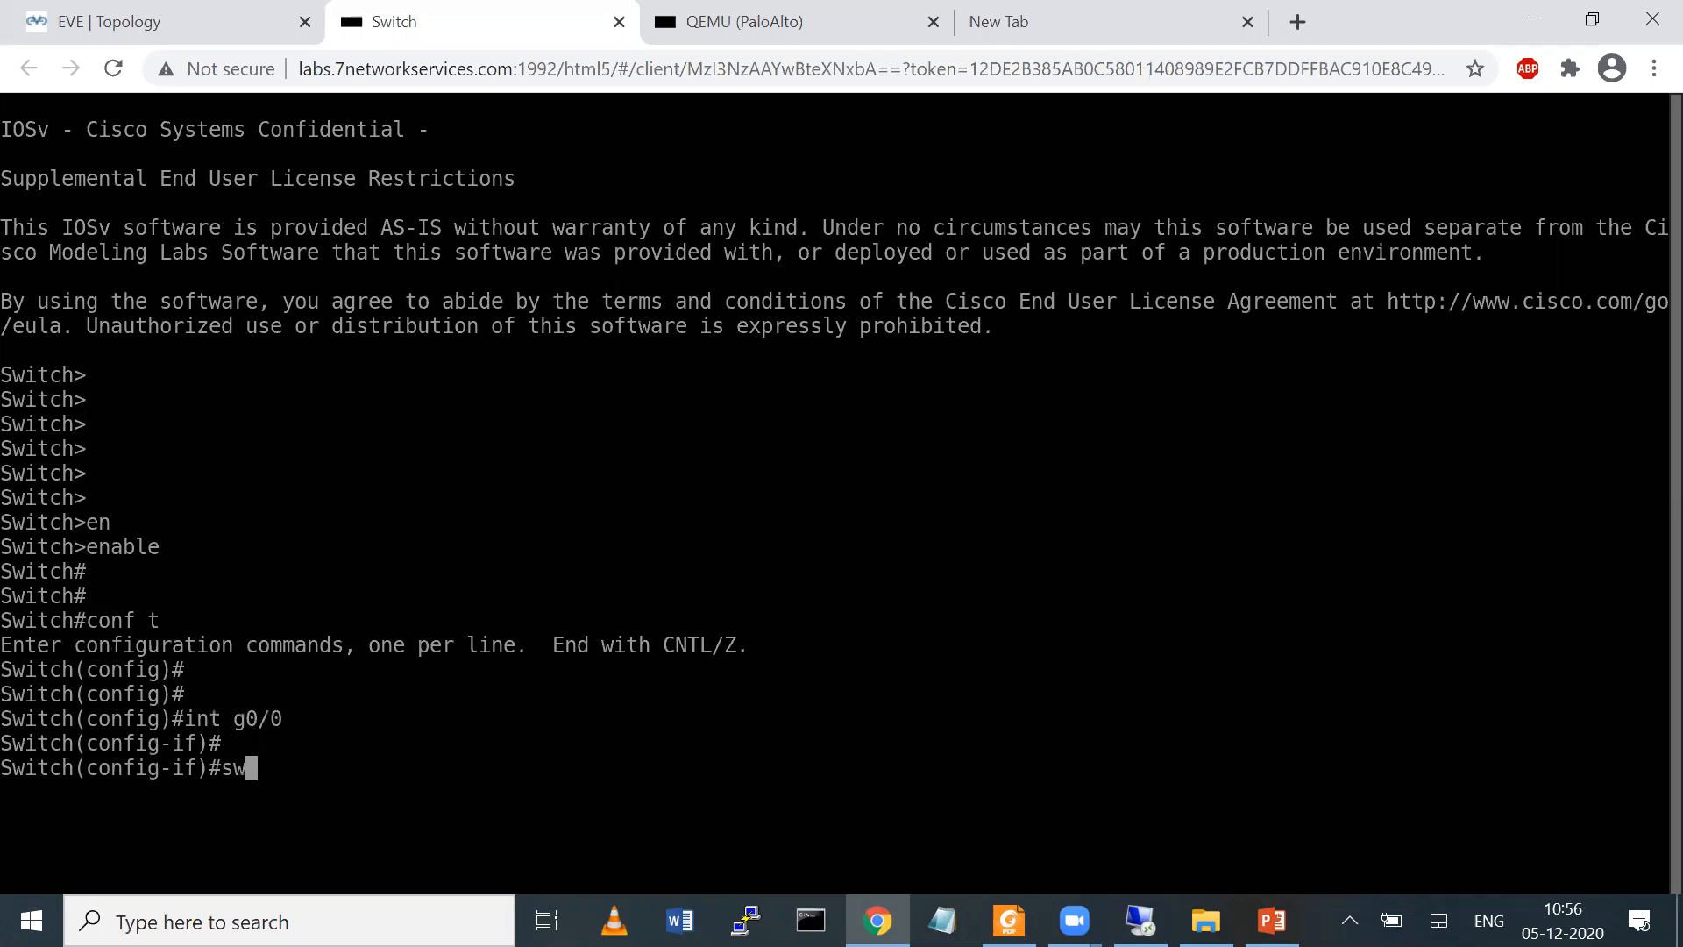
{"action": "key", "text": "Tab"}
{"action": "type", "text": "tr"}
{"action": "key", "text": "Tab"}
{"action": "type", "text": "en"}
{"action": "key", "text": "Tab"}
{"action": "type", "text": "do"}
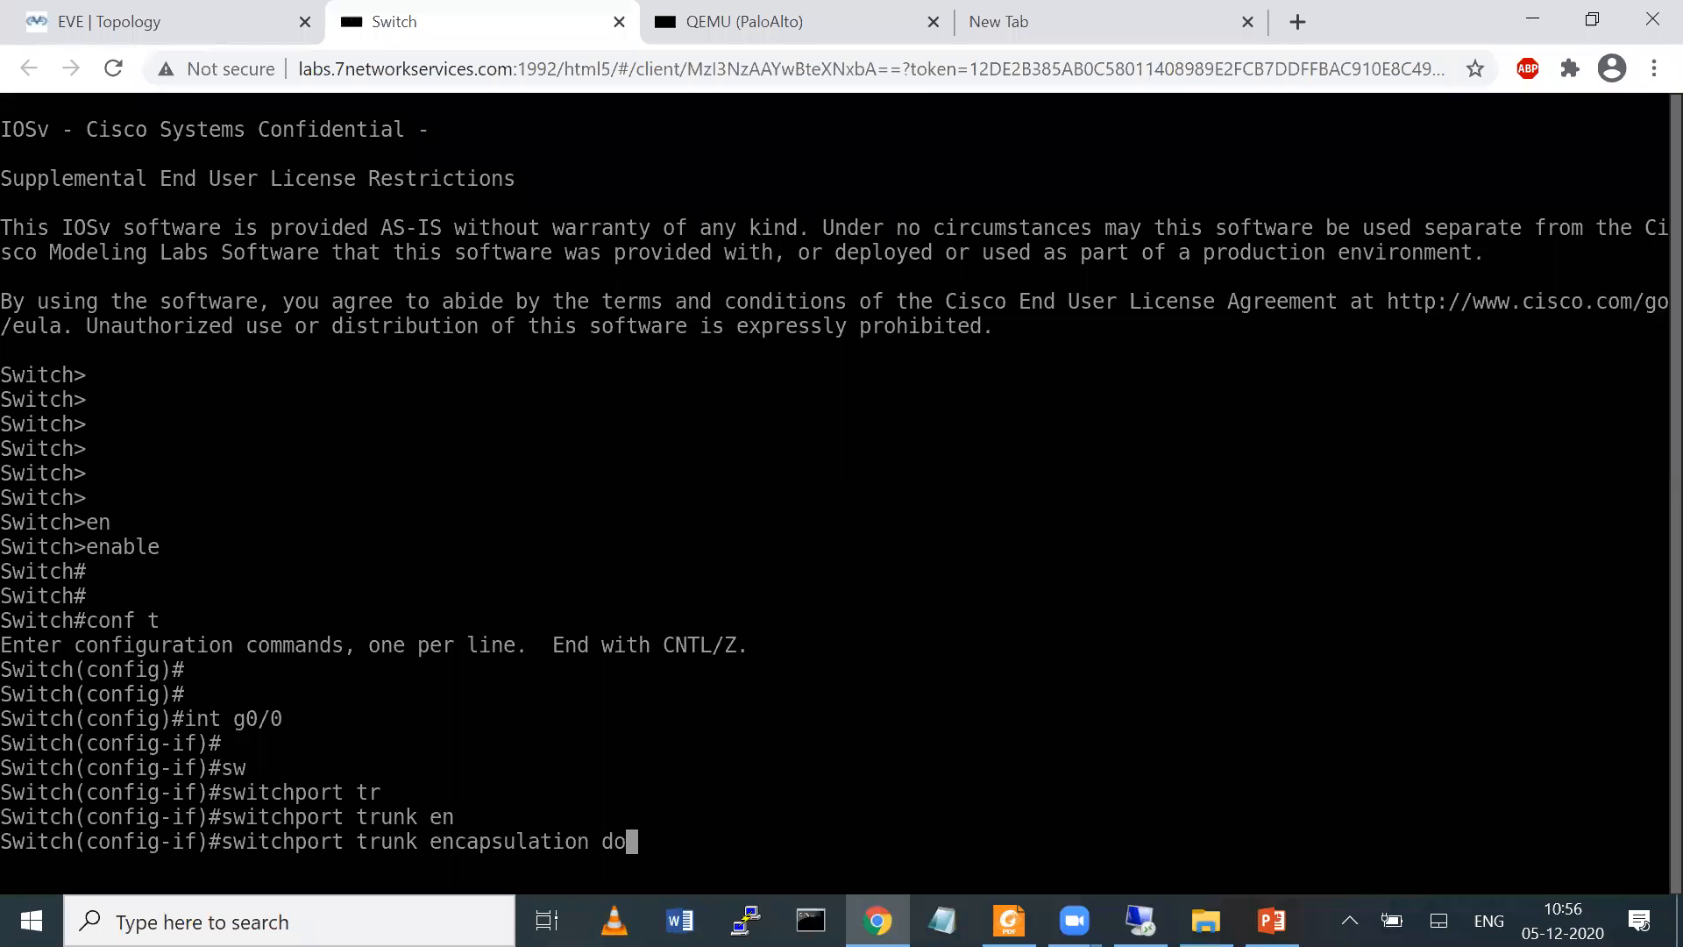
{"action": "key", "text": "Tab"}
{"action": "key", "text": "Return"}
{"action": "key", "text": "Return"}
Set the switchport mode of interface g0/0 to trunk
{"action": "type", "text": "sw"}
{"action": "key", "text": "Tab"}
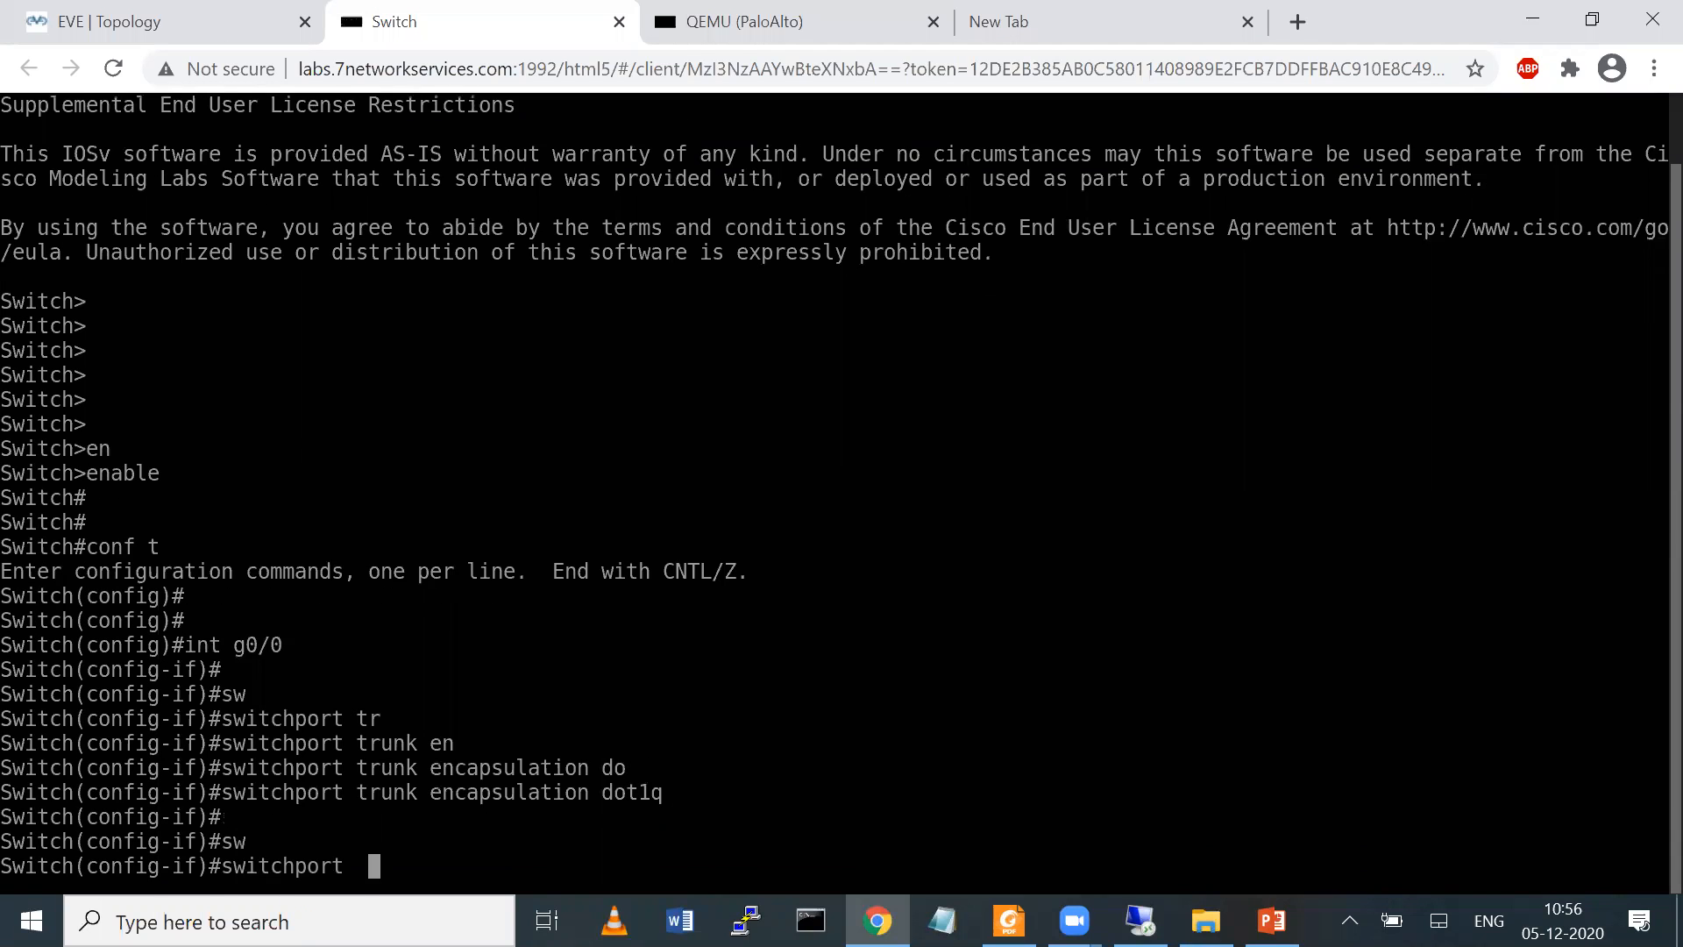
{"action": "key", "text": "Tab"}
{"action": "type", "text": "mno"}
{"action": "key", "text": "Tab"}
{"action": "key", "text": "BackSpace"}
{"action": "key", "text": "BackSpace"}
{"action": "key", "text": "Tab"}
{"action": "type", "text": "ode tr"}
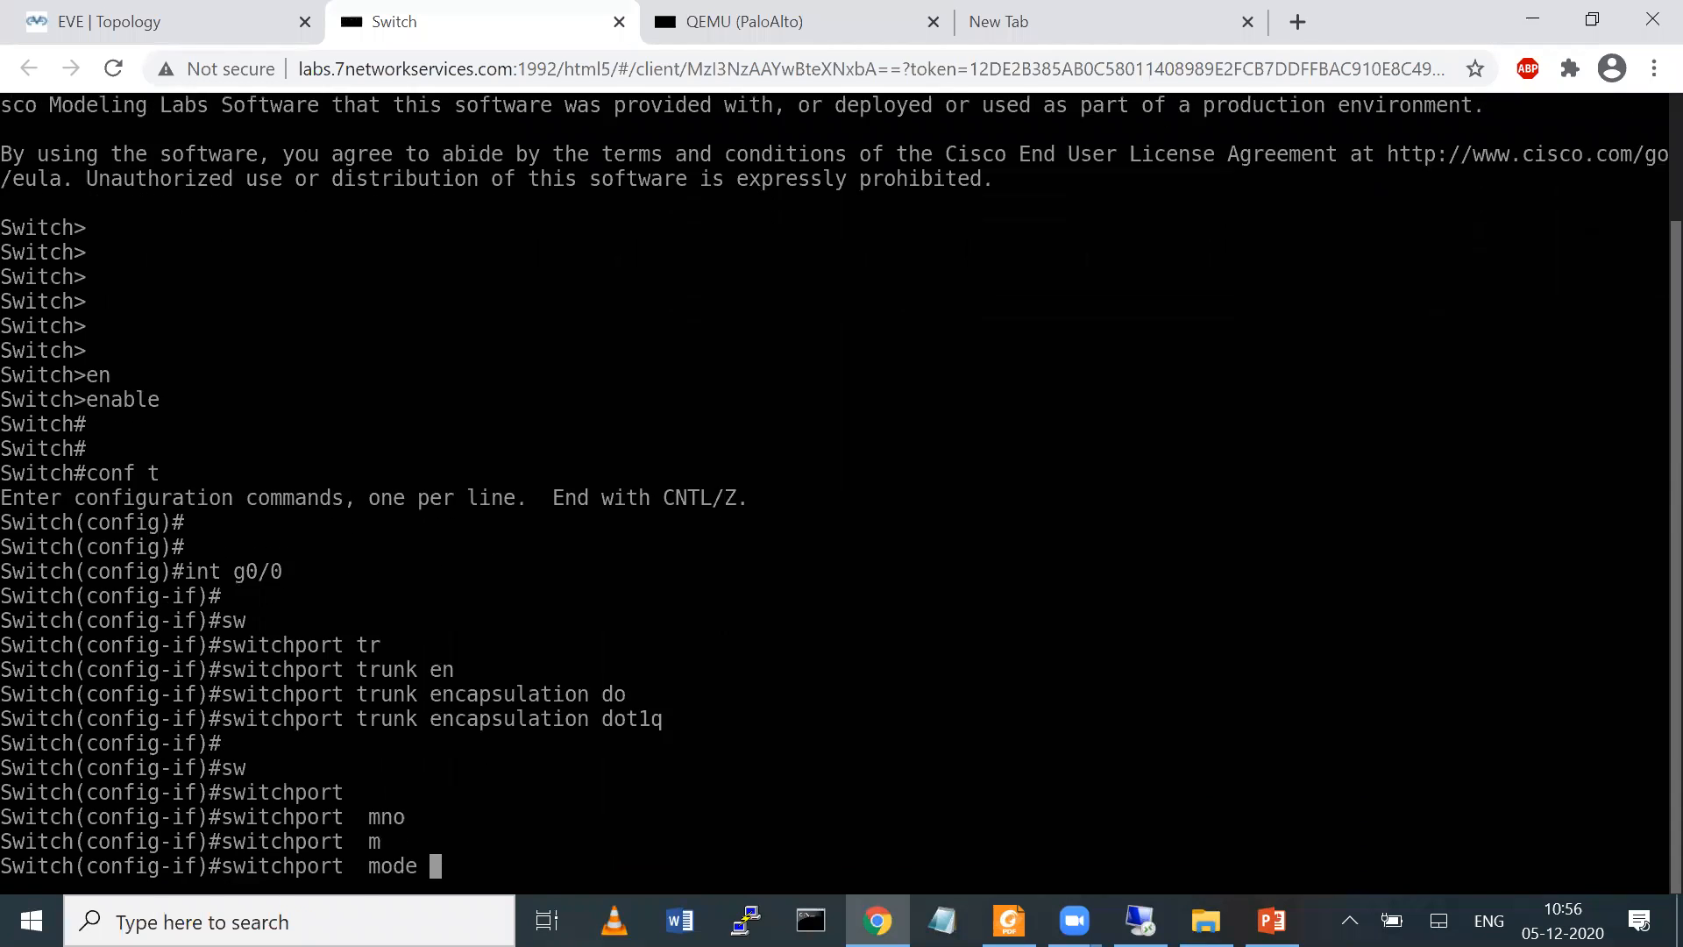
{"action": "key", "text": "Tab"}
{"action": "key", "text": "Return"}
Assign switch interface g0/1 to access VLAN 10
{"action": "key", "text": "Return"}
{"action": "key", "text": "Return"}
{"action": "type", "text": "int g0/1"}
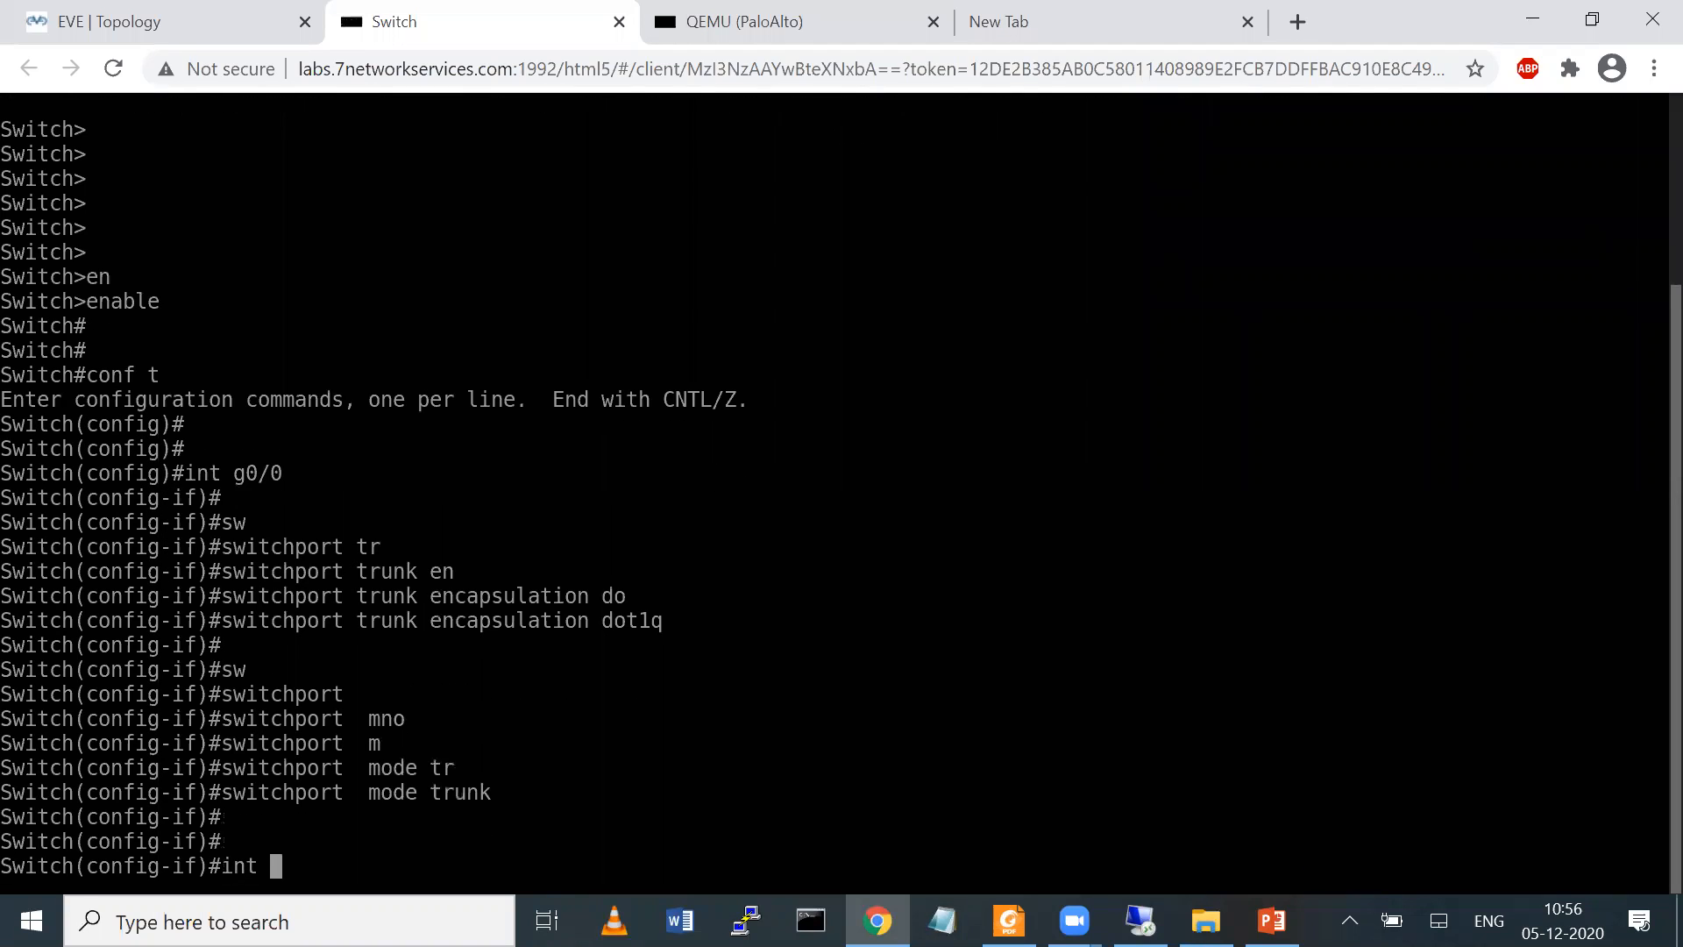
{"action": "key", "text": "Return"}
{"action": "key", "text": "Return"}
{"action": "key", "text": "Return"}
{"action": "type", "text": "sw"}
{"action": "key", "text": "Tab"}
{"action": "type", "text": "mo"}
{"action": "key", "text": "Tab"}
{"action": "key", "text": "BackSpace"}
{"action": "key", "text": "BackSpace"}
{"action": "key", "text": "BackSpace"}
{"action": "key", "text": "BackSpace"}
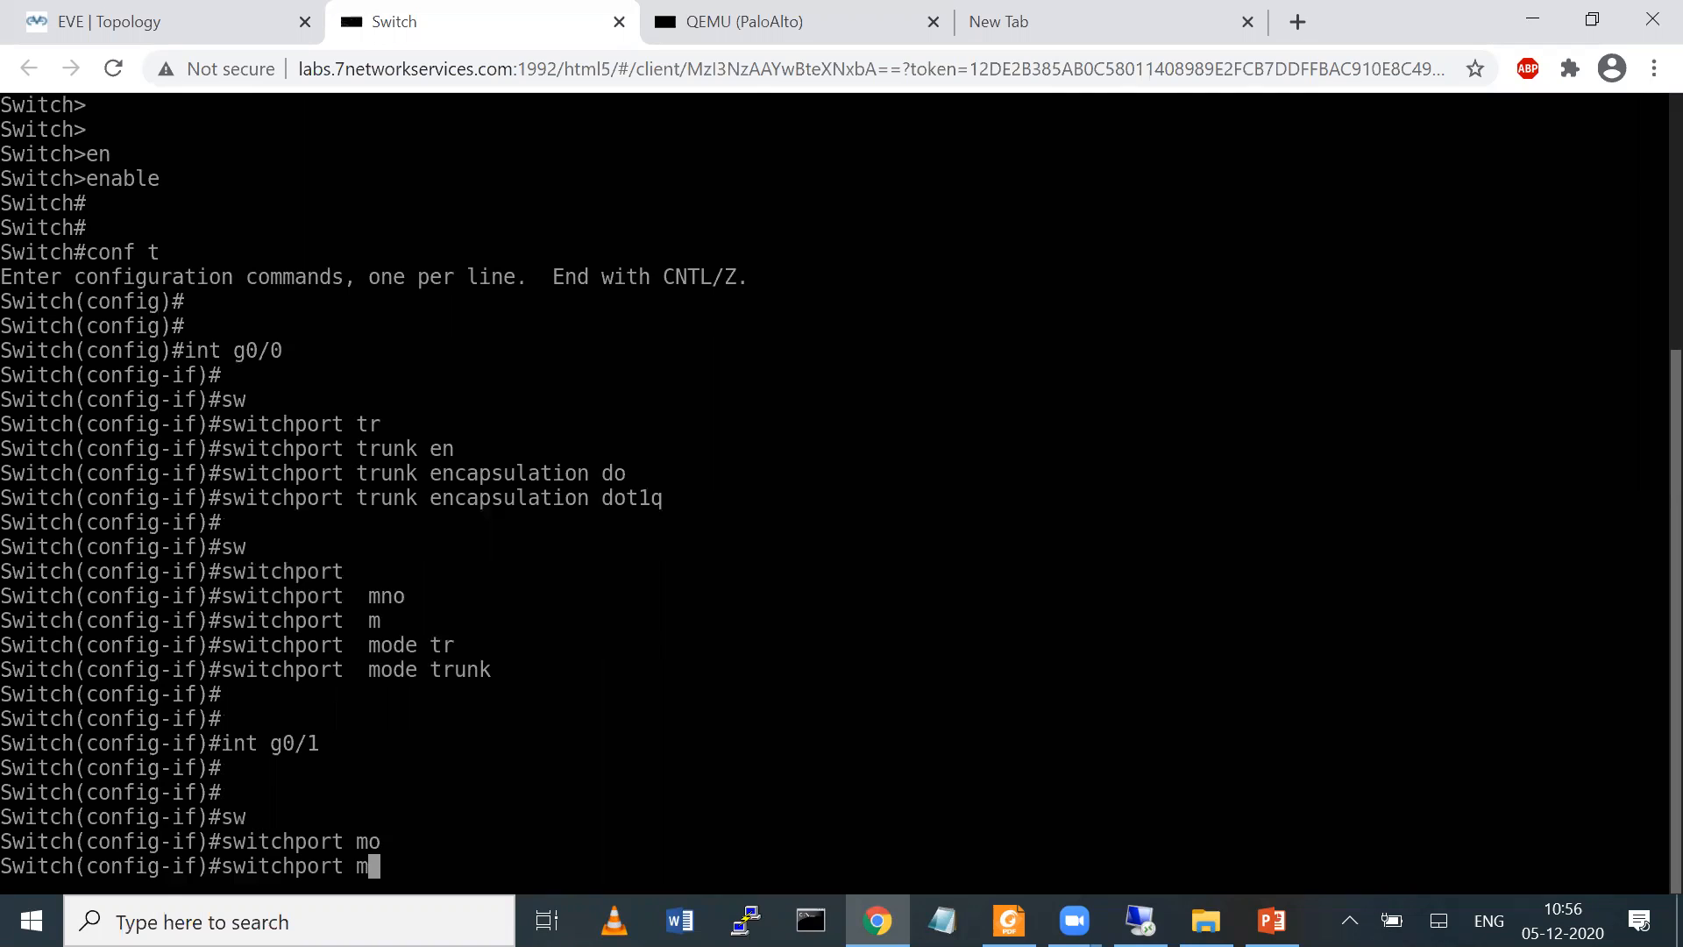
{"action": "type", "text": "acc"}
{"action": "key", "text": "Tab"}
{"action": "type", "text": "v"}
{"action": "key", "text": "Tab"}
{"action": "type", "text": "10"}
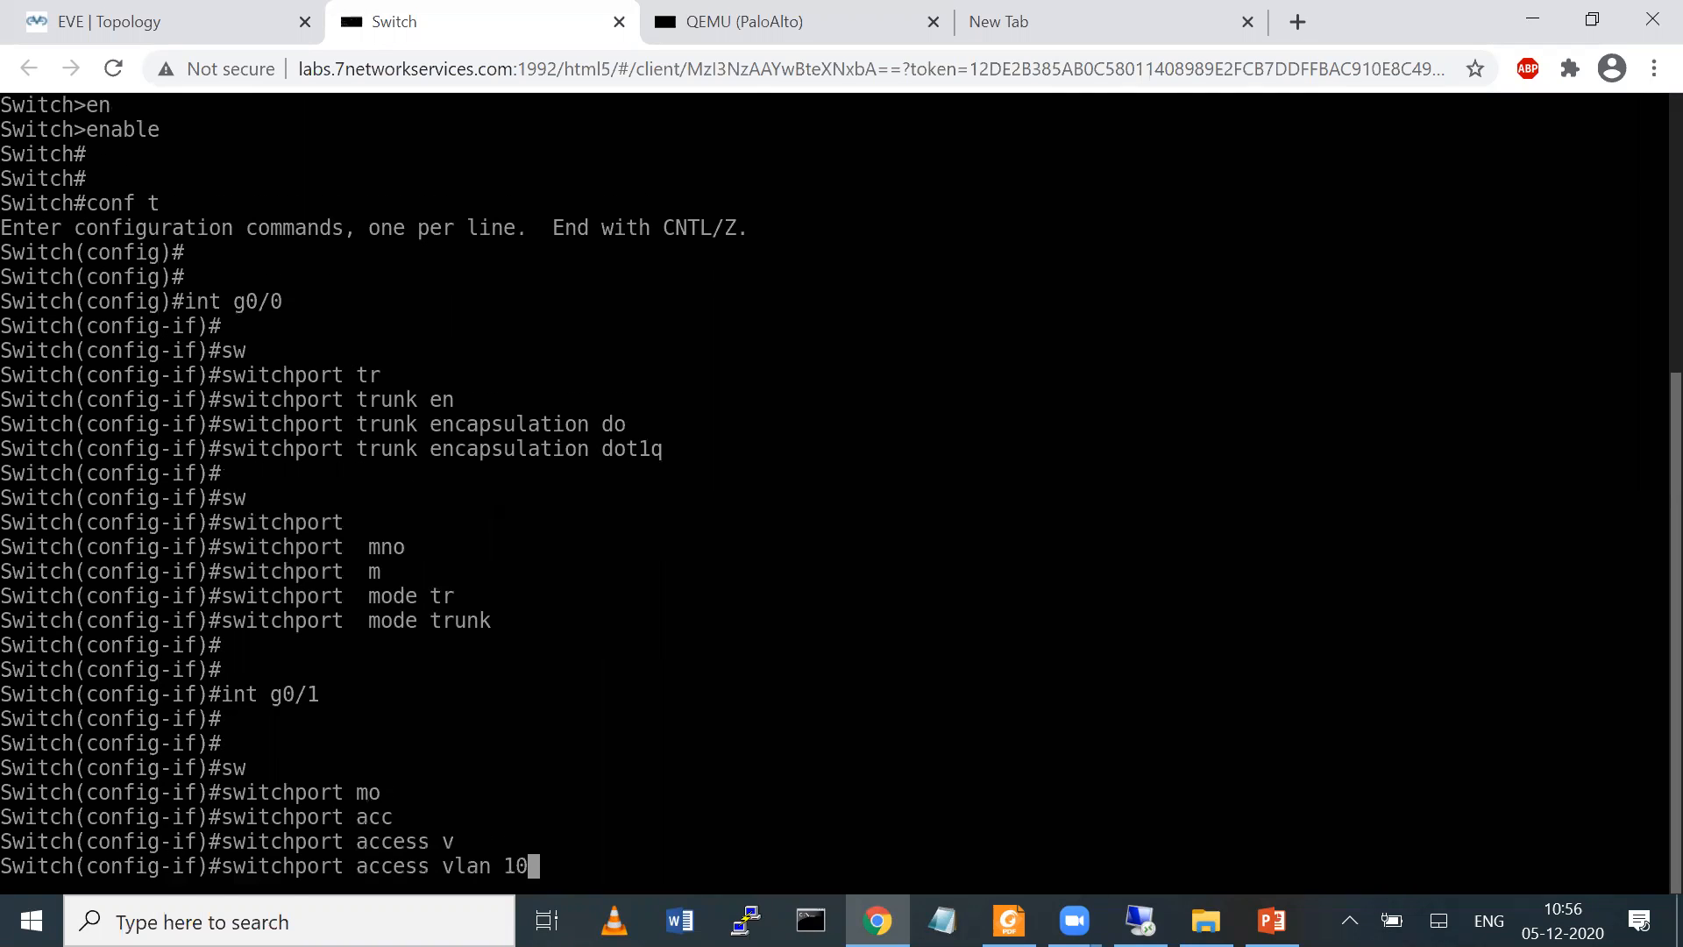
{"action": "key", "text": "Return"}
{"action": "key", "text": "Return"}
{"action": "key", "text": "Return"}
Set the switchport mode of interface g0/1 to access
{"action": "type", "text": "sw"}
{"action": "key", "text": "Tab"}
{"action": "type", "text": "moacc"}
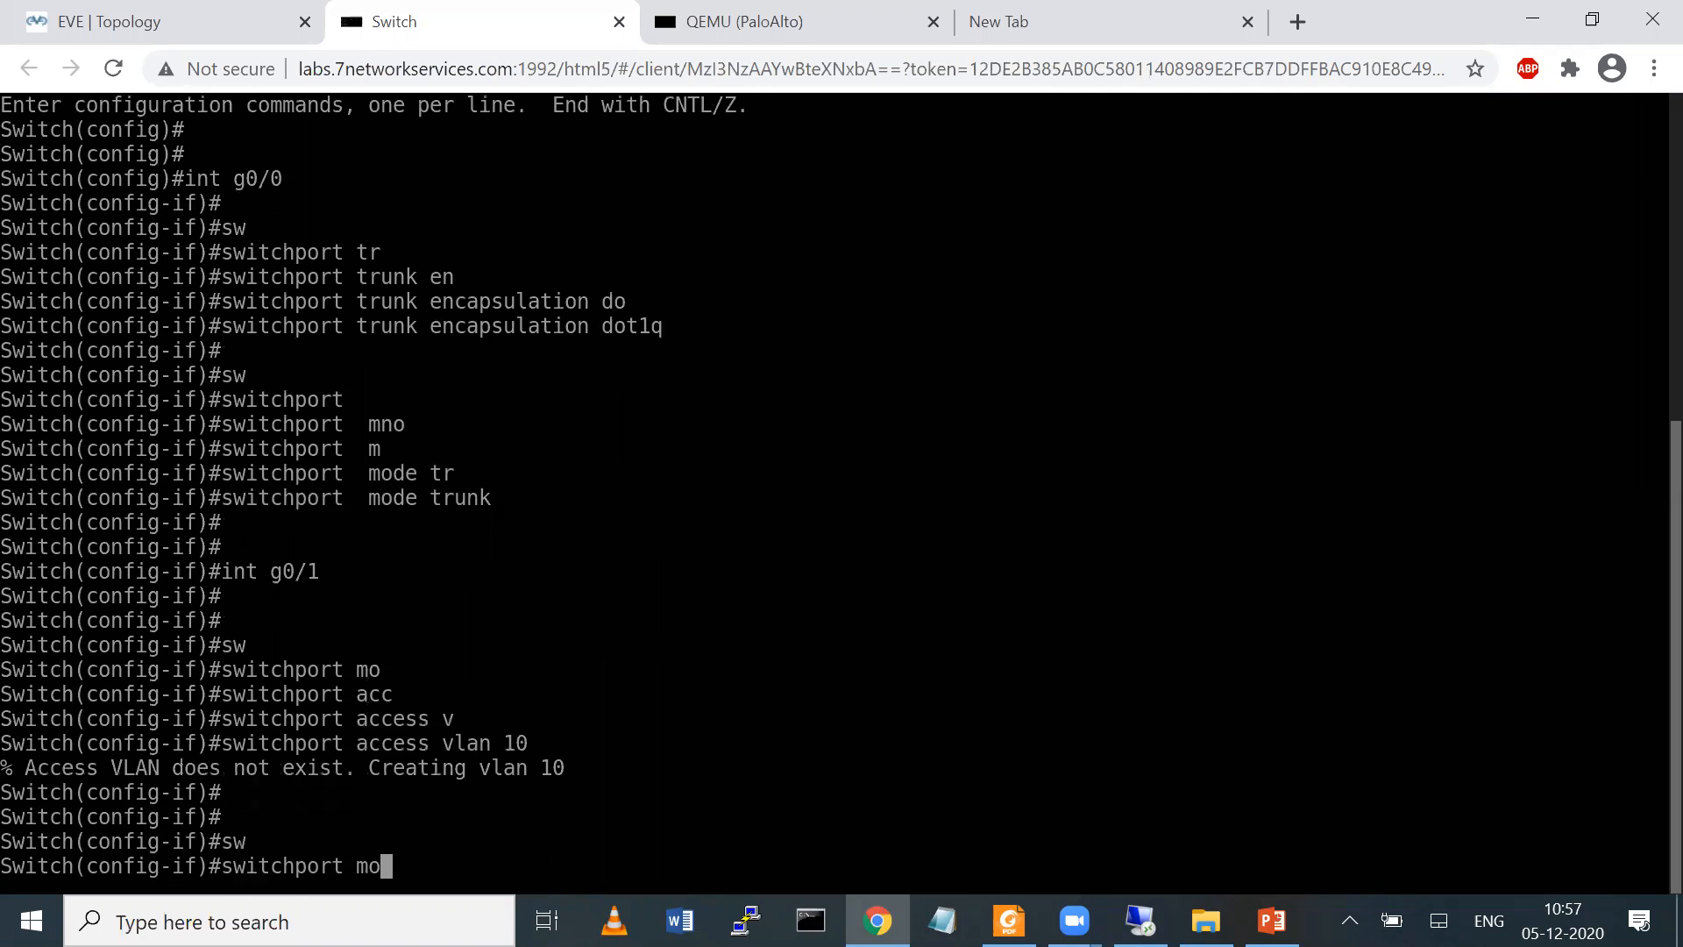
{"action": "key", "text": "Tab"}
{"action": "type", "text": "de"}
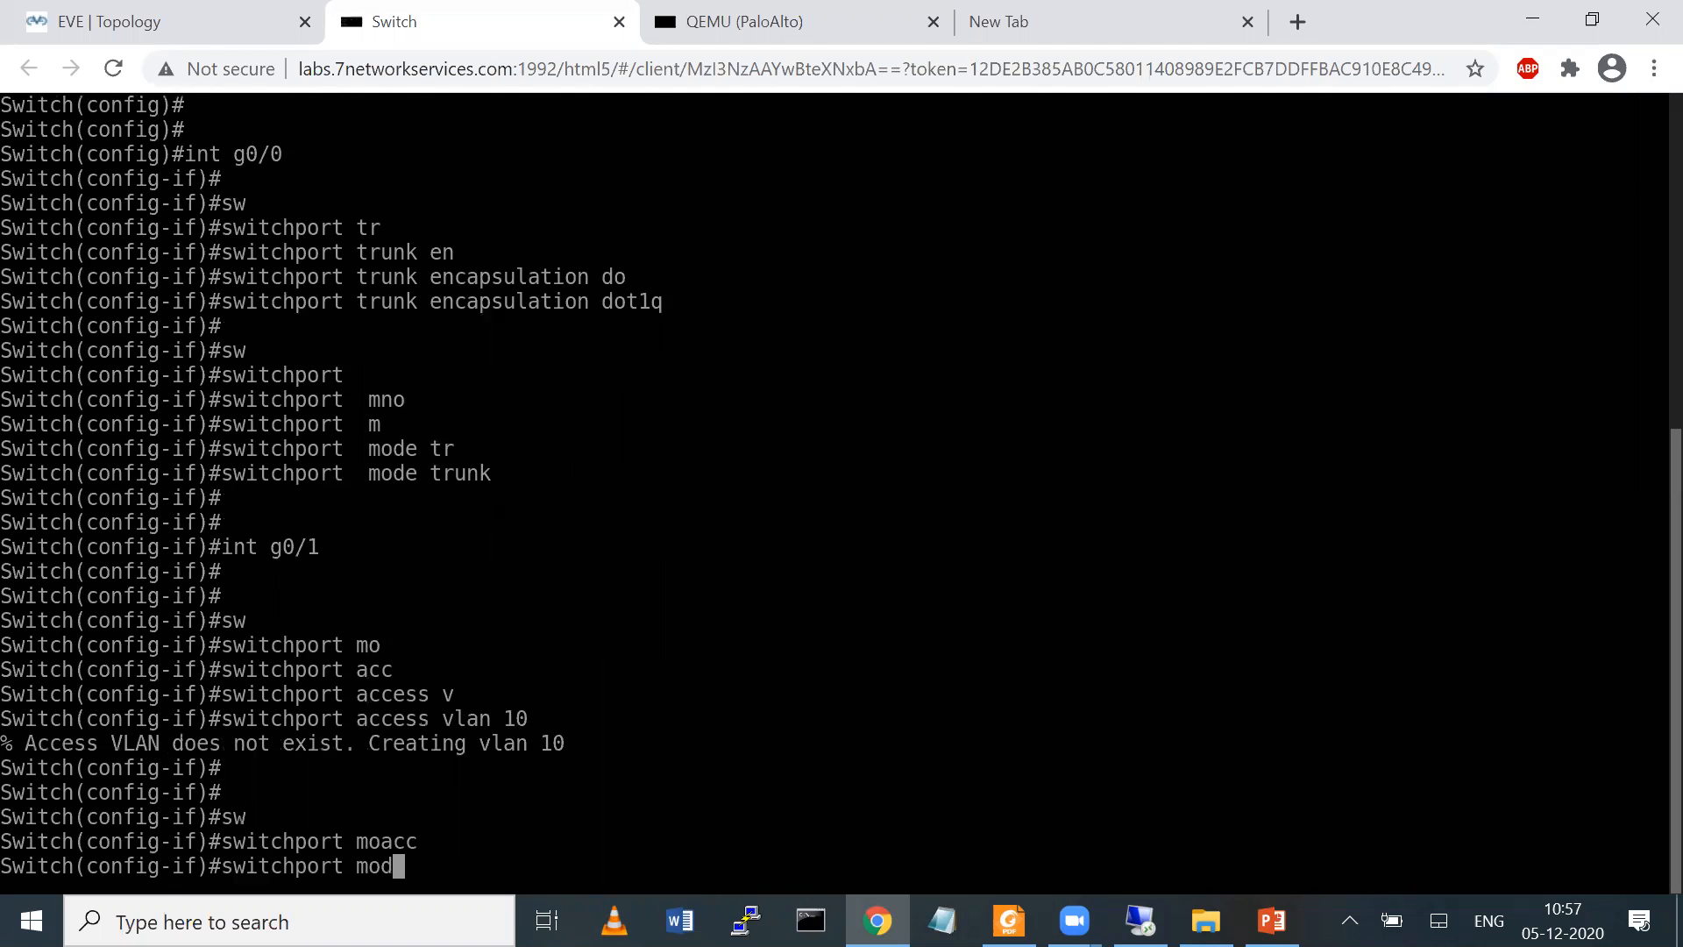
{"action": "key", "text": "Tab"}
{"action": "type", "text": "acc"}
{"action": "key", "text": "Tab"}
{"action": "key", "text": "Return"}
{"action": "key", "text": "Return"}
Enter the configuration of switch interface g0/2 and assign it to access VLAN 20
{"action": "type", "text": "int g0/2"}
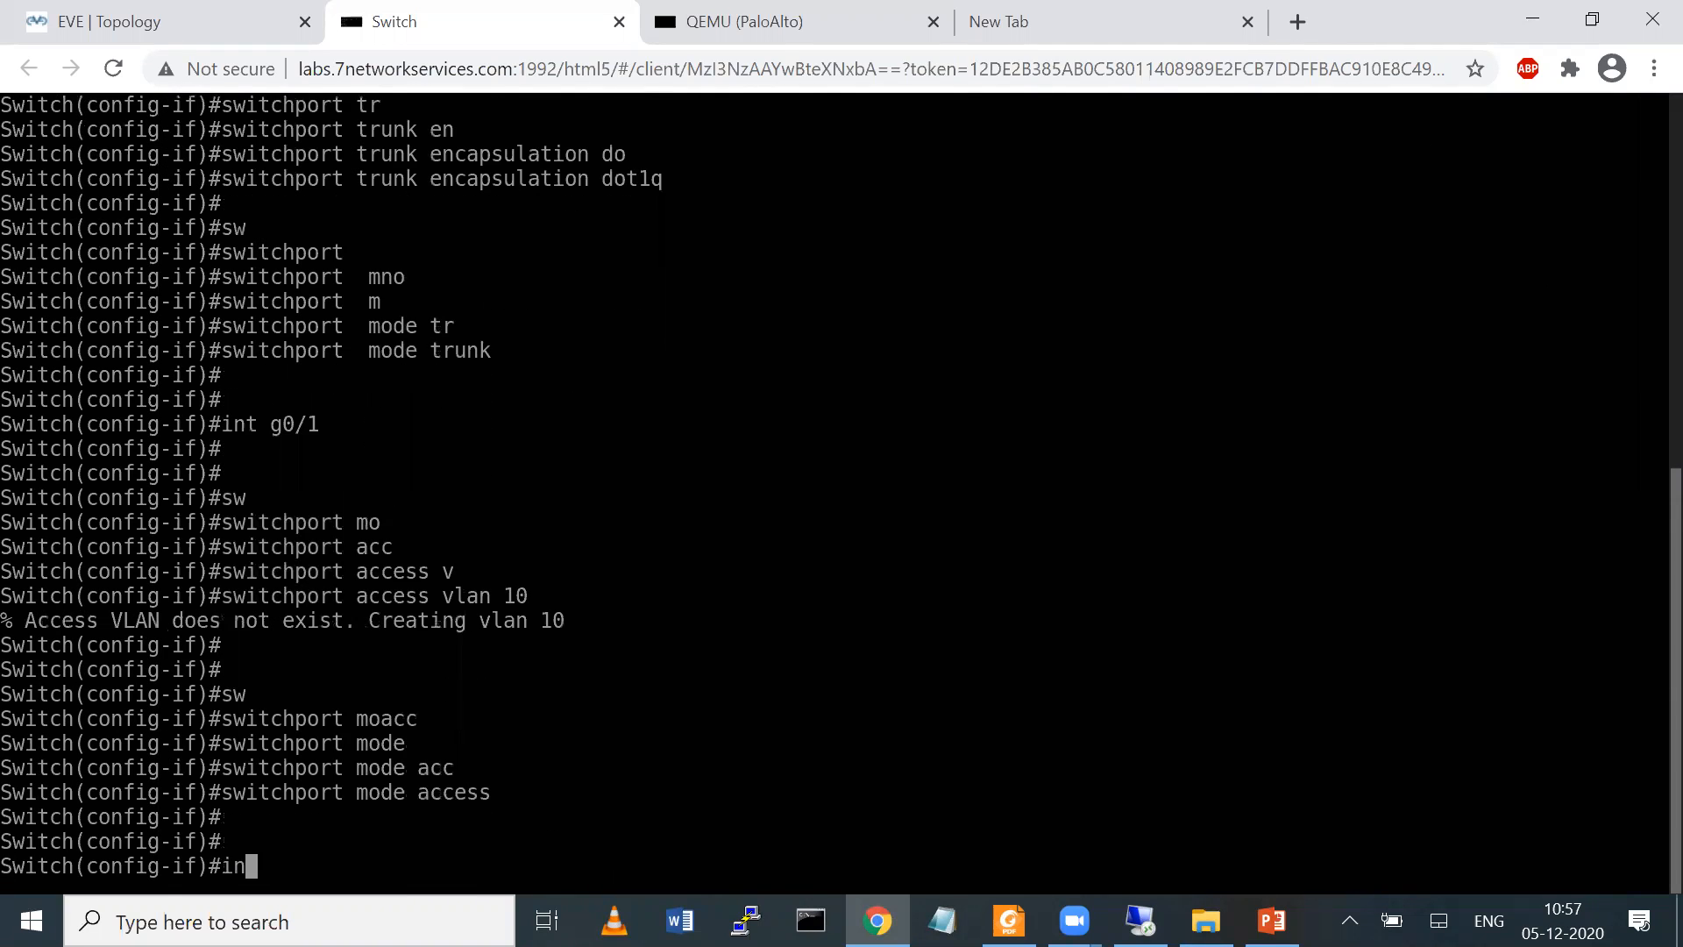
{"action": "key", "text": "Return"}
{"action": "key", "text": "Return"}
{"action": "key", "text": "Return"}
{"action": "key", "text": "Up"}
Set the switchport mode of interface g0/2 to access
{"action": "key", "text": "Up"}
{"action": "key", "text": "Up"}
{"action": "key", "text": "BackSpace"}
{"action": "key", "text": "BackSpace"}
{"action": "type", "text": "20"}
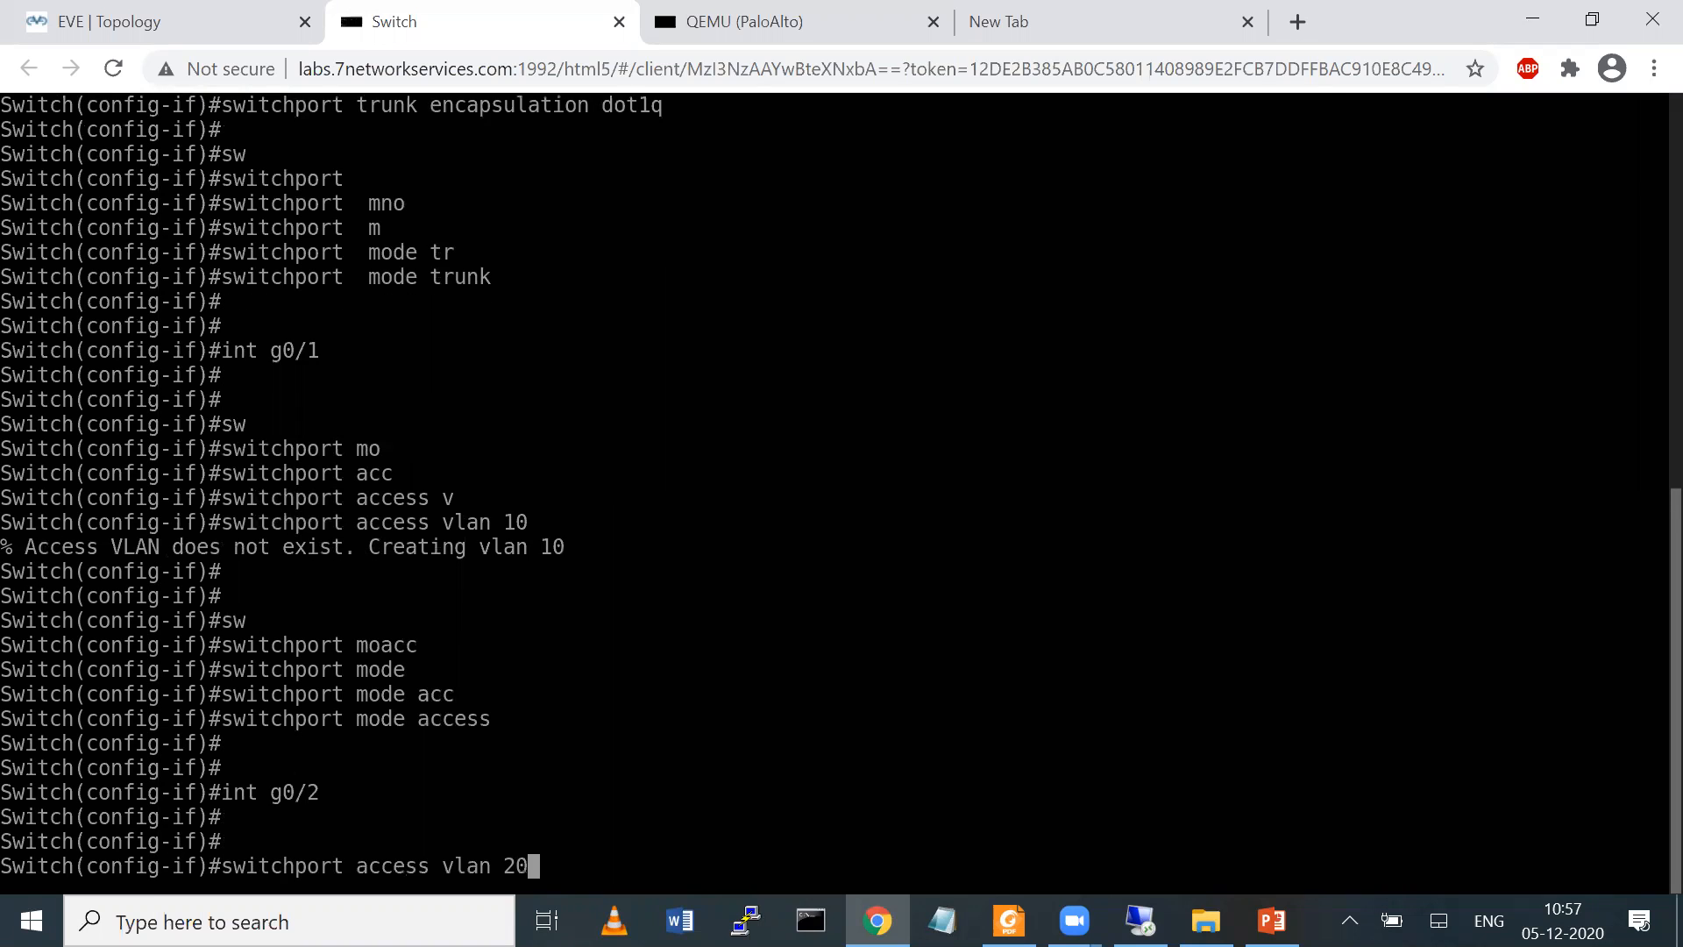
{"action": "key", "text": "Return"}
{"action": "key", "text": "Up"}
{"action": "key", "text": "Up"}
{"action": "key", "text": "Up"}
{"action": "key", "text": "Up"}
{"action": "key", "text": "Return"}
Exit the switch's configuration mode and save the configuration with wr
{"action": "type", "text": "exit"}
{"action": "key", "text": "Return"}
{"action": "key", "text": "Return"}
{"action": "type", "text": "exit"}
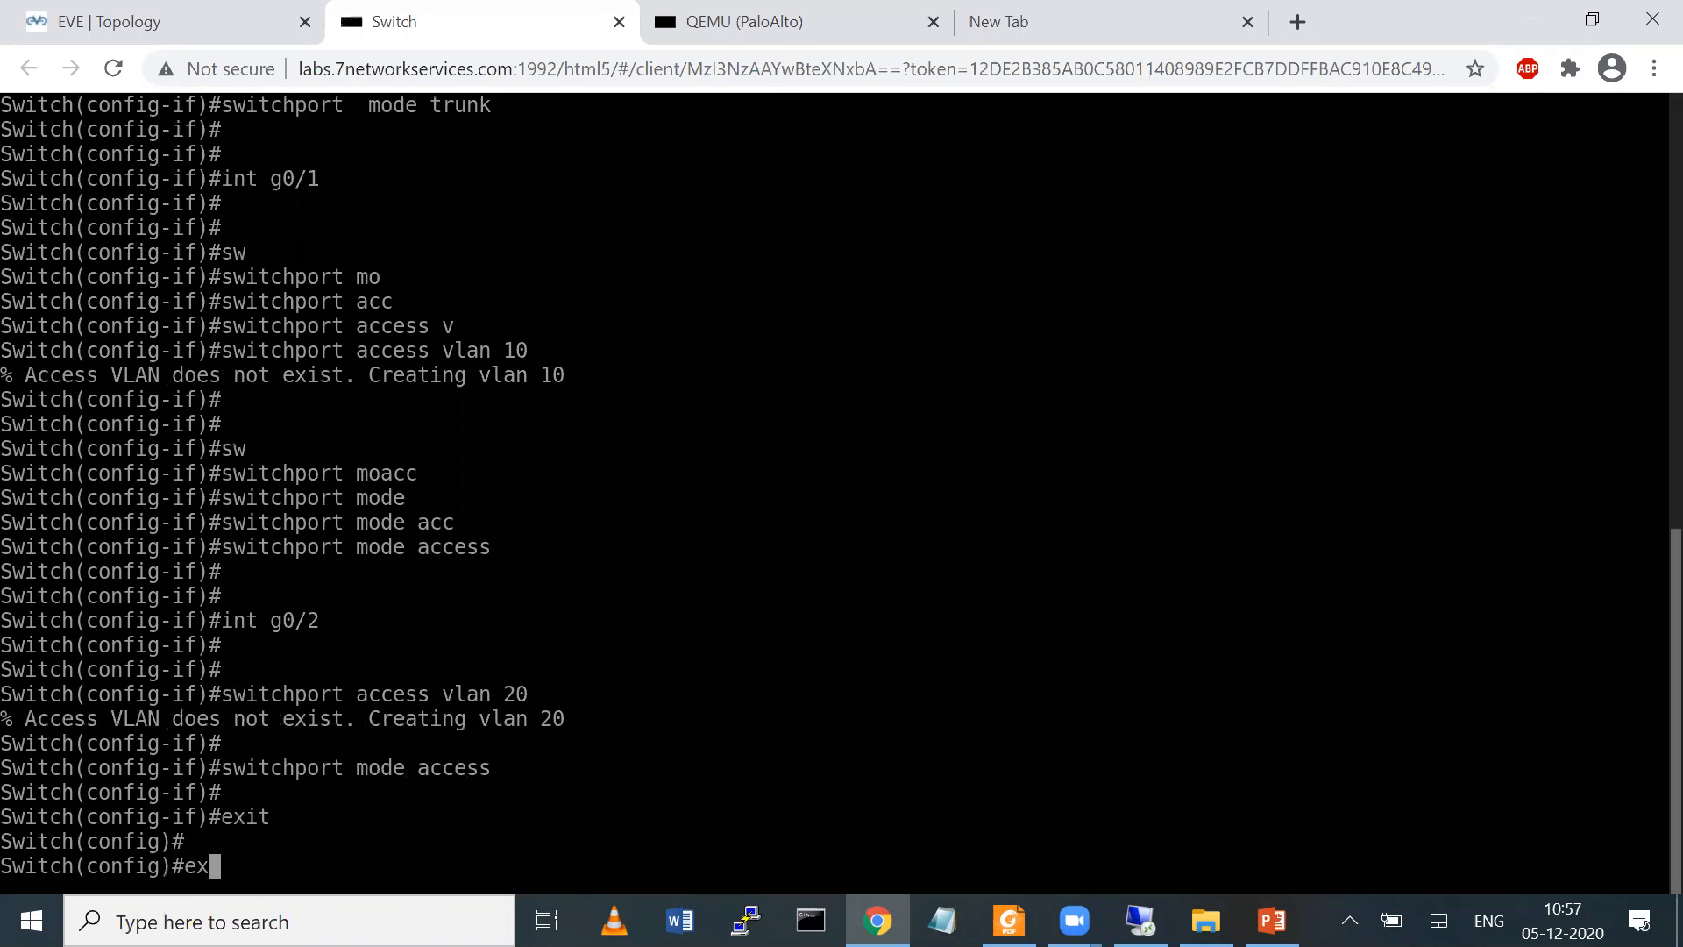
{"action": "key", "text": "Return"}
{"action": "key", "text": "Return"}
{"action": "type", "text": "wr"}
{"action": "key", "text": "Return"}
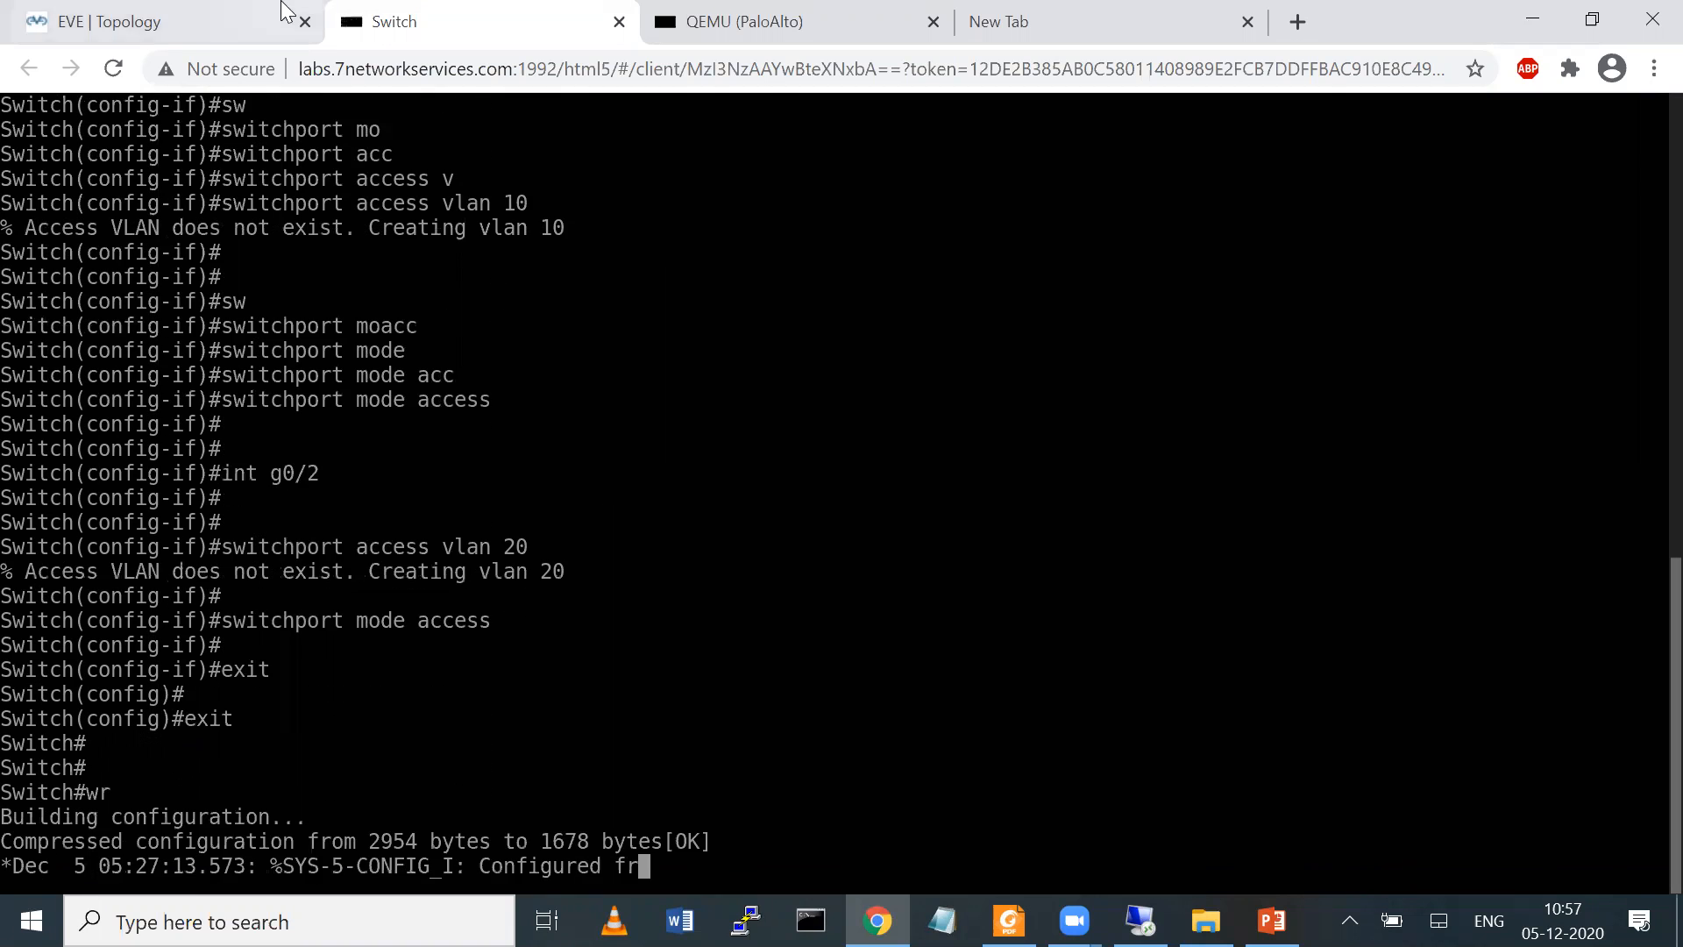
Open the consoles of the Win3 and Win4 nodes from the EVE topology
{"action": "left_click", "coordinate": [96, 7]}
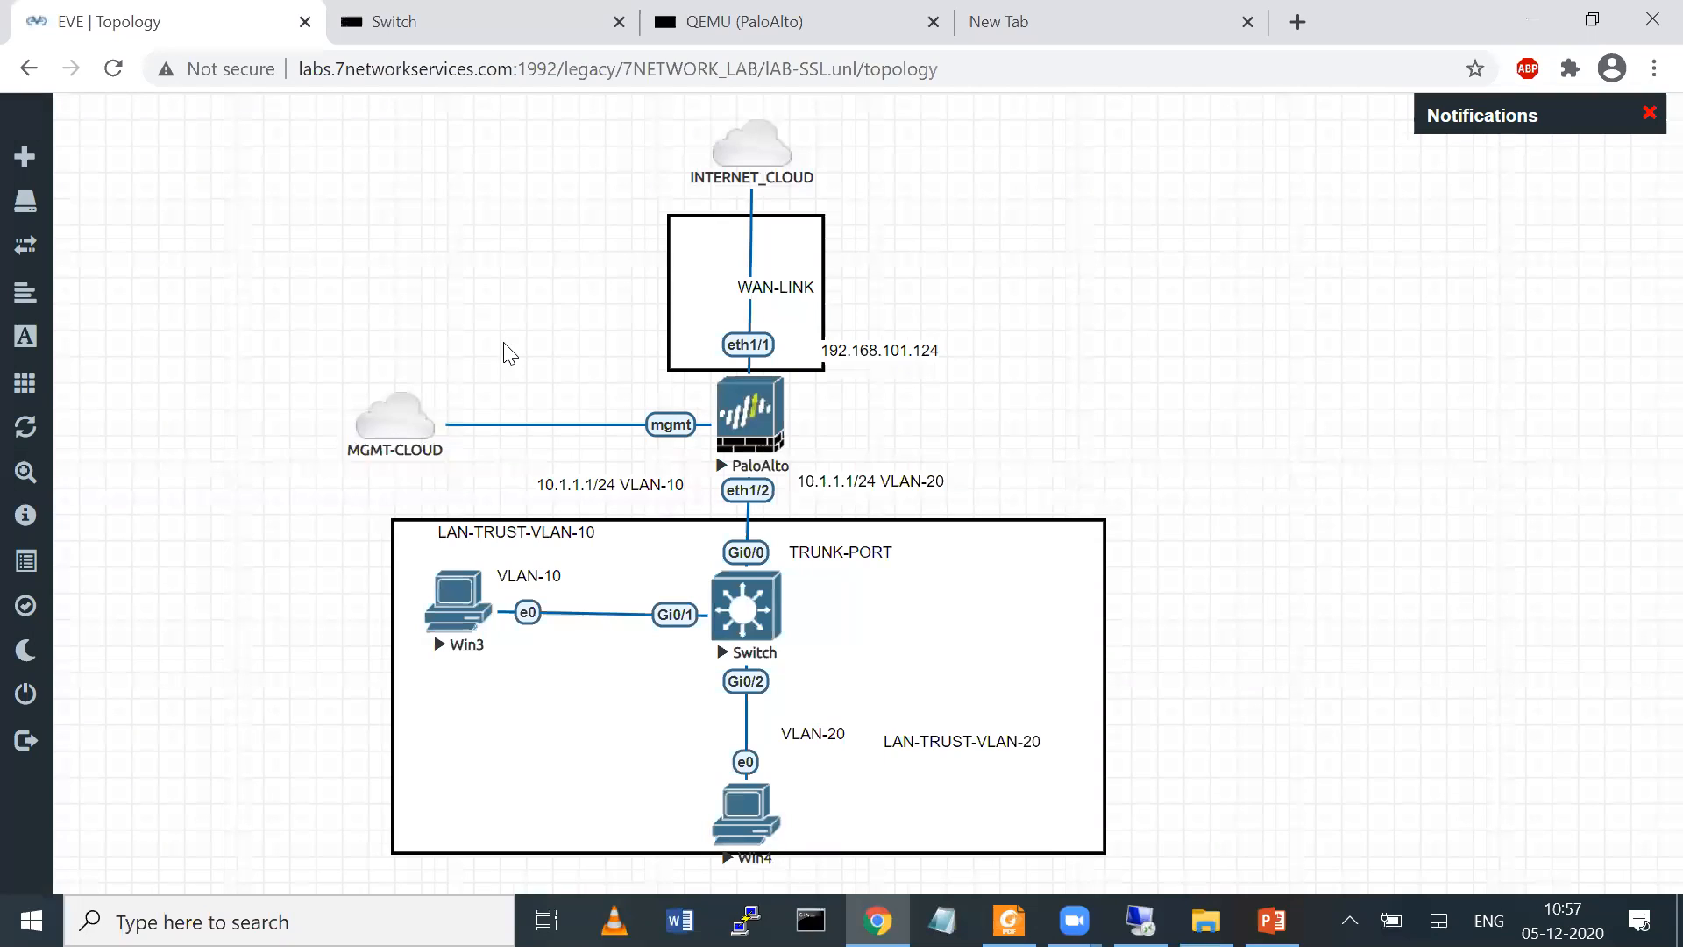
{"action": "left_click", "coordinate": [468, 585]}
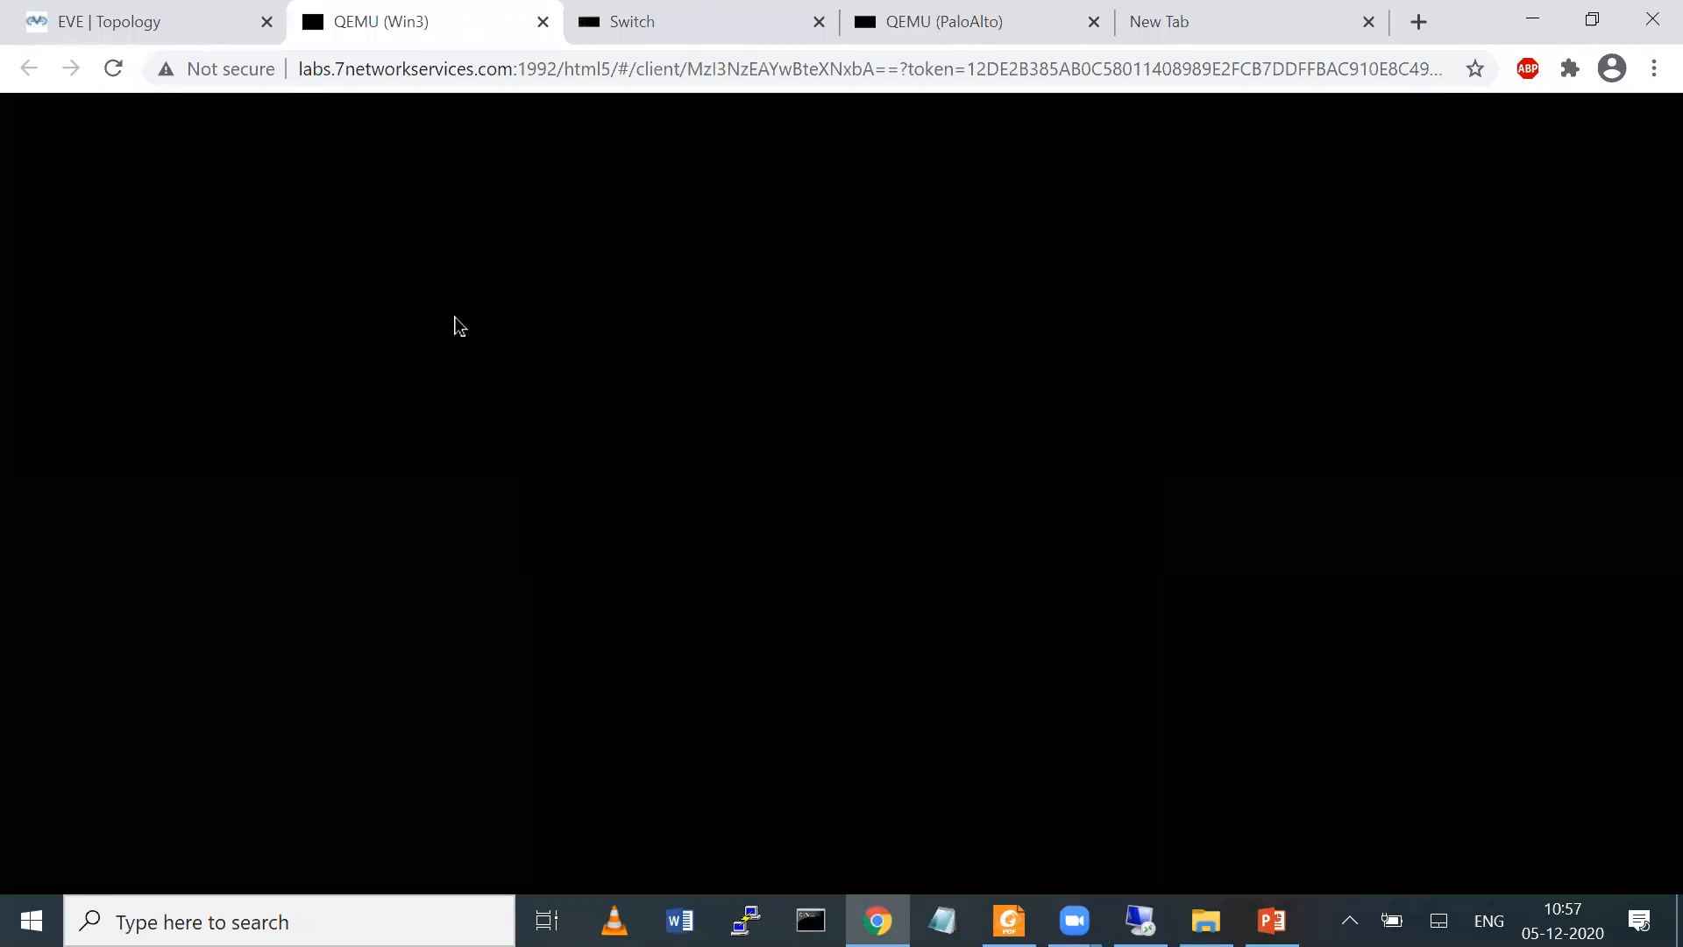
{"action": "left_click", "coordinate": [150, 24]}
{"action": "left_click", "coordinate": [726, 807]}
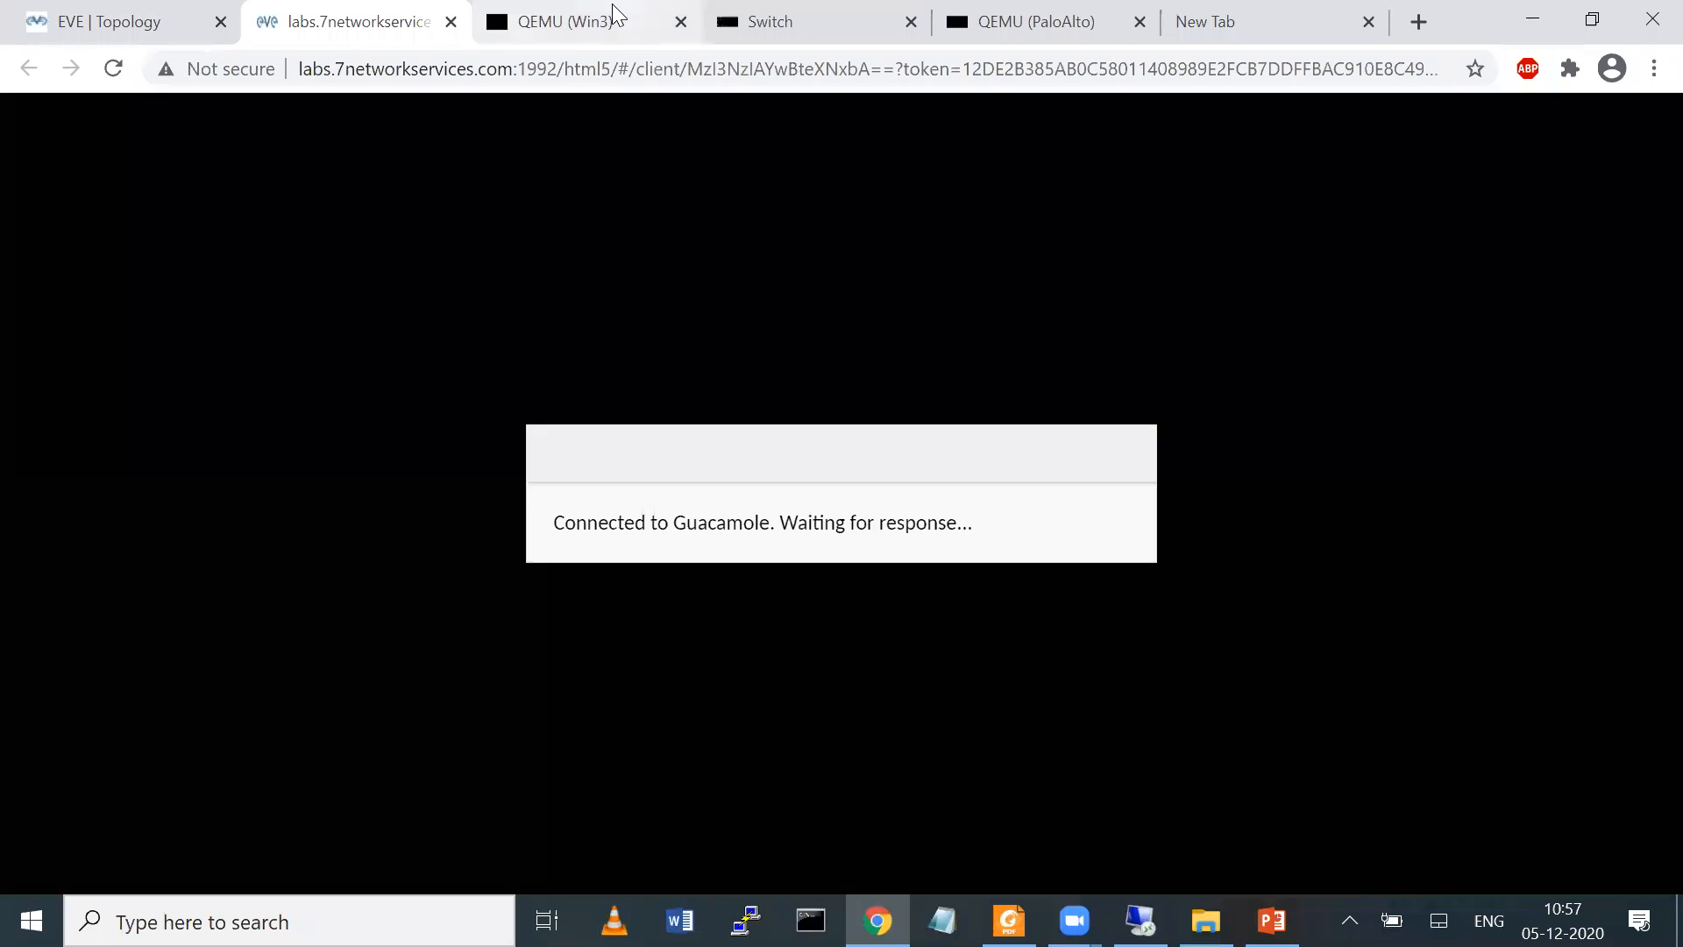
Sign in to the Win3 machine by entering the account password
{"action": "left_click", "coordinate": [497, 3]}
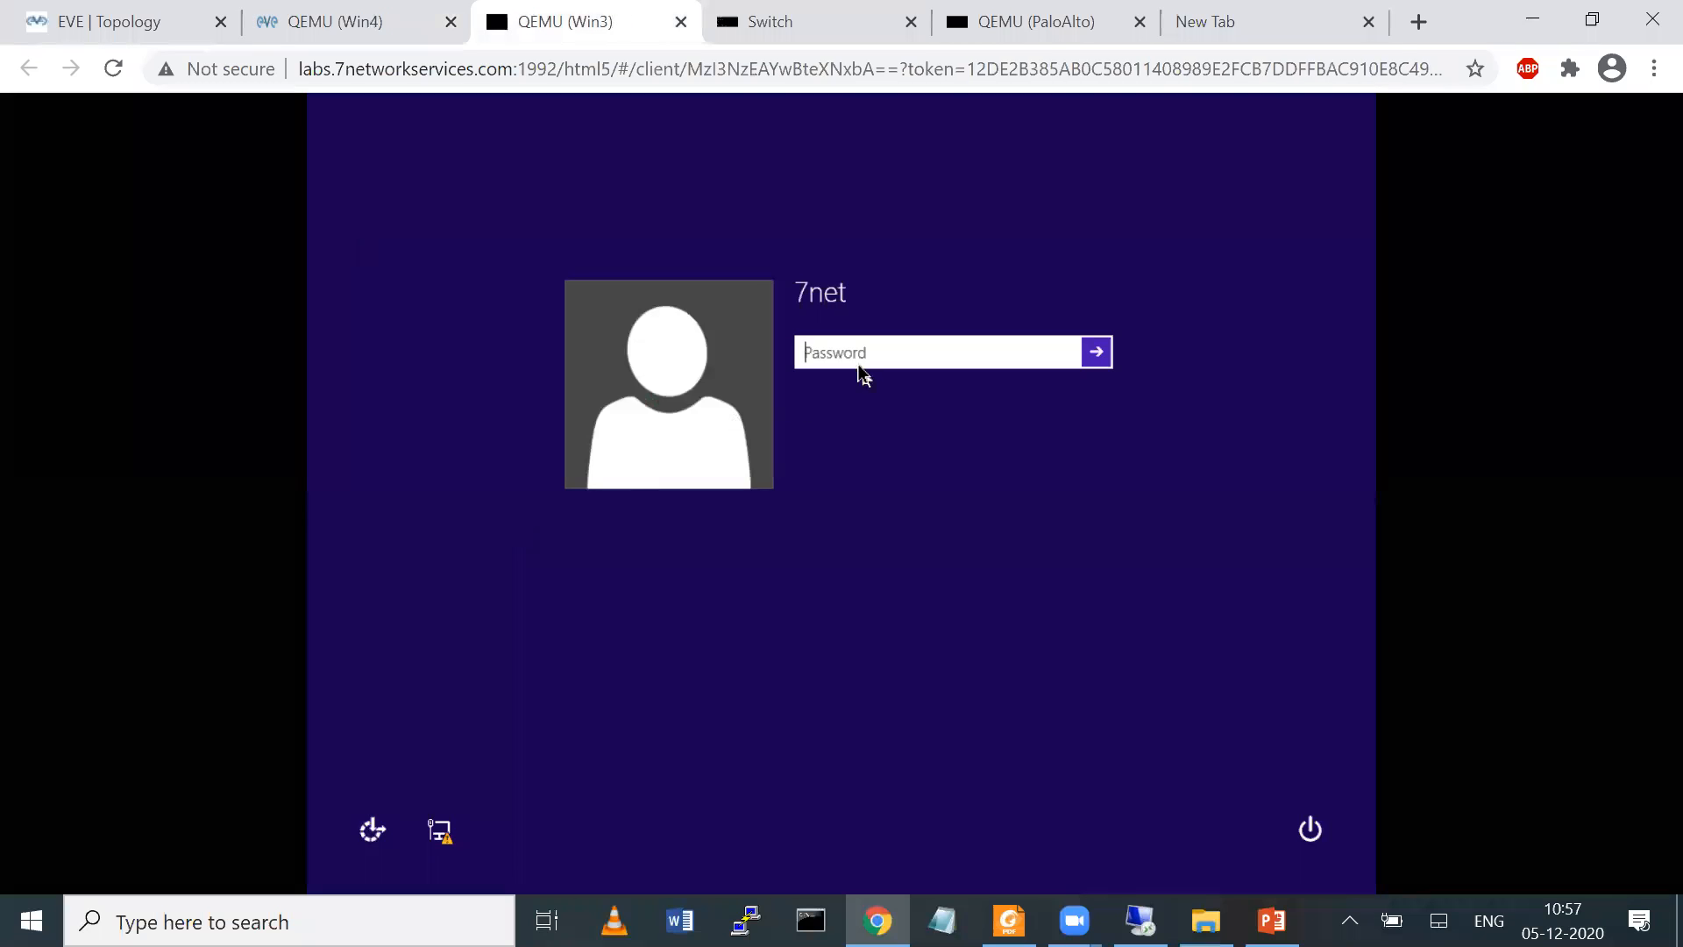
{"action": "type", "text": "•"}
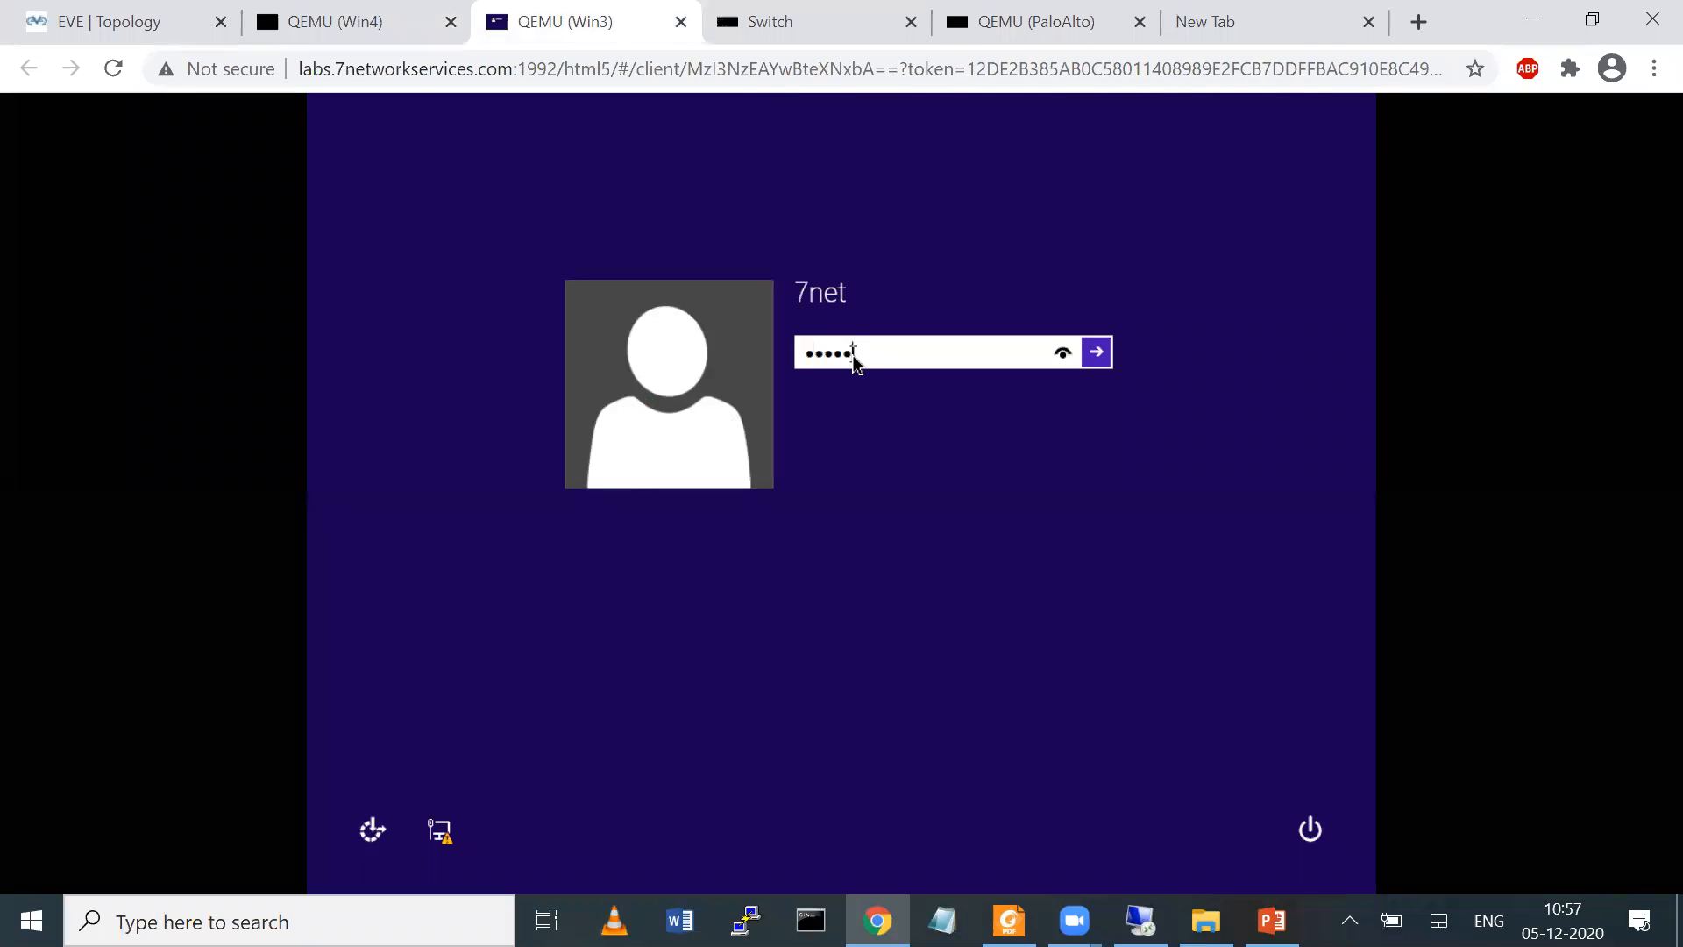
{"action": "type", "text": "•••••••"}
{"action": "key", "text": "Return"}
Sign in to the Win4 machine by entering the account password
{"action": "left_click", "coordinate": [342, 22]}
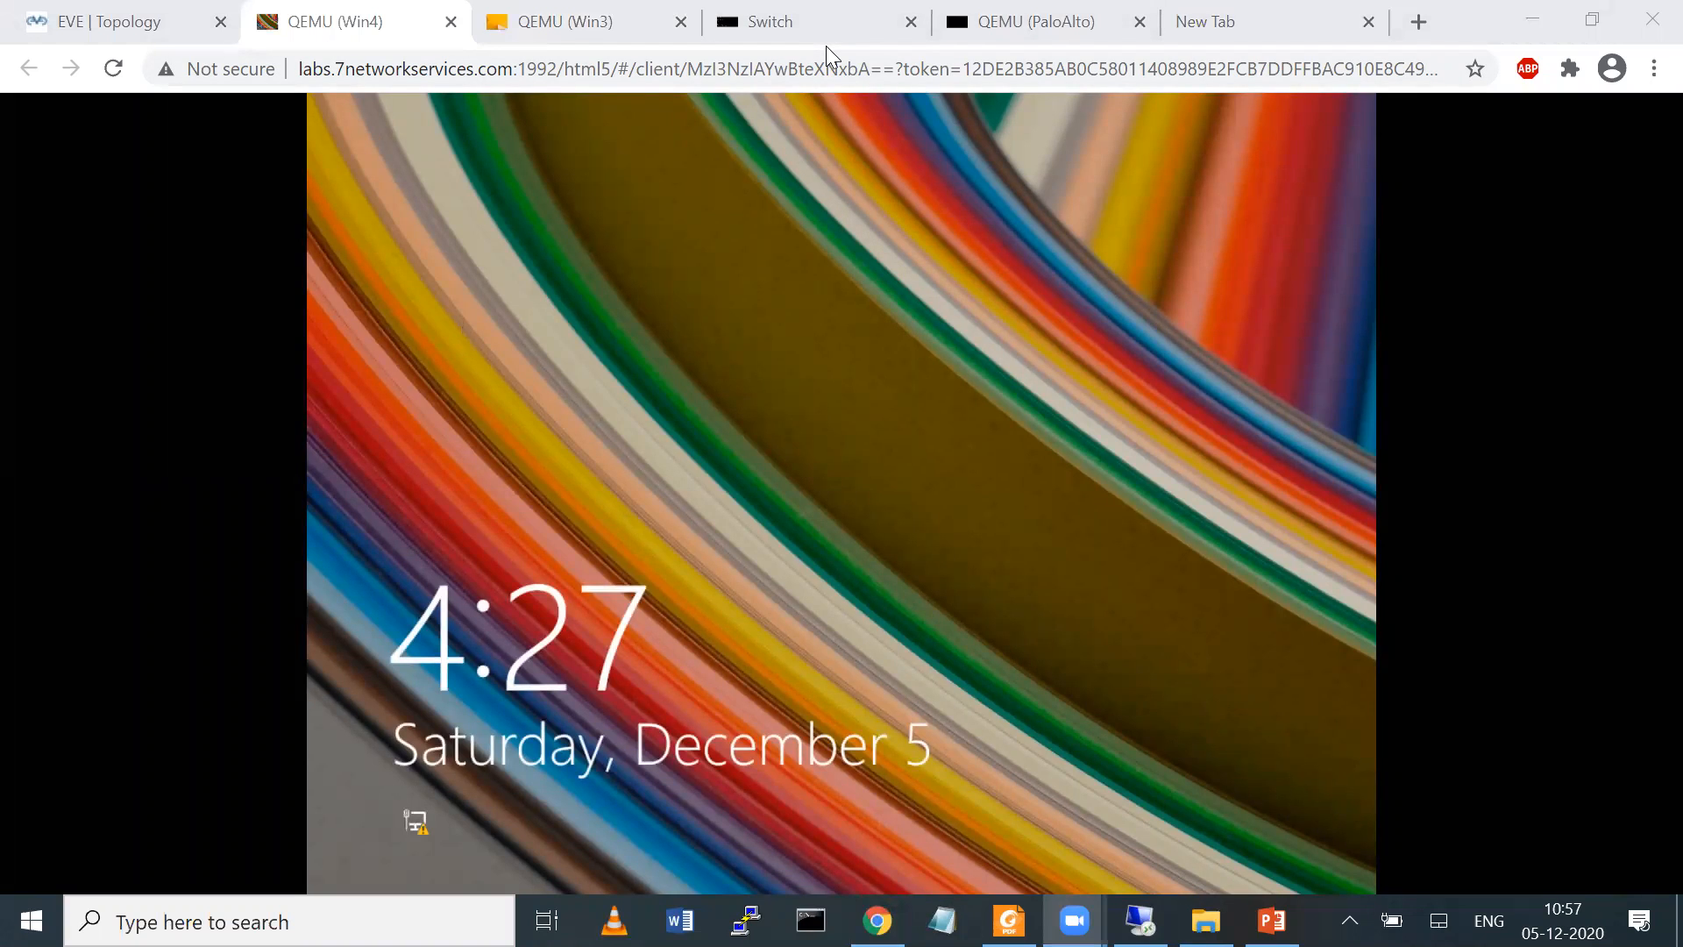
{"action": "left_click", "coordinate": [627, 33]}
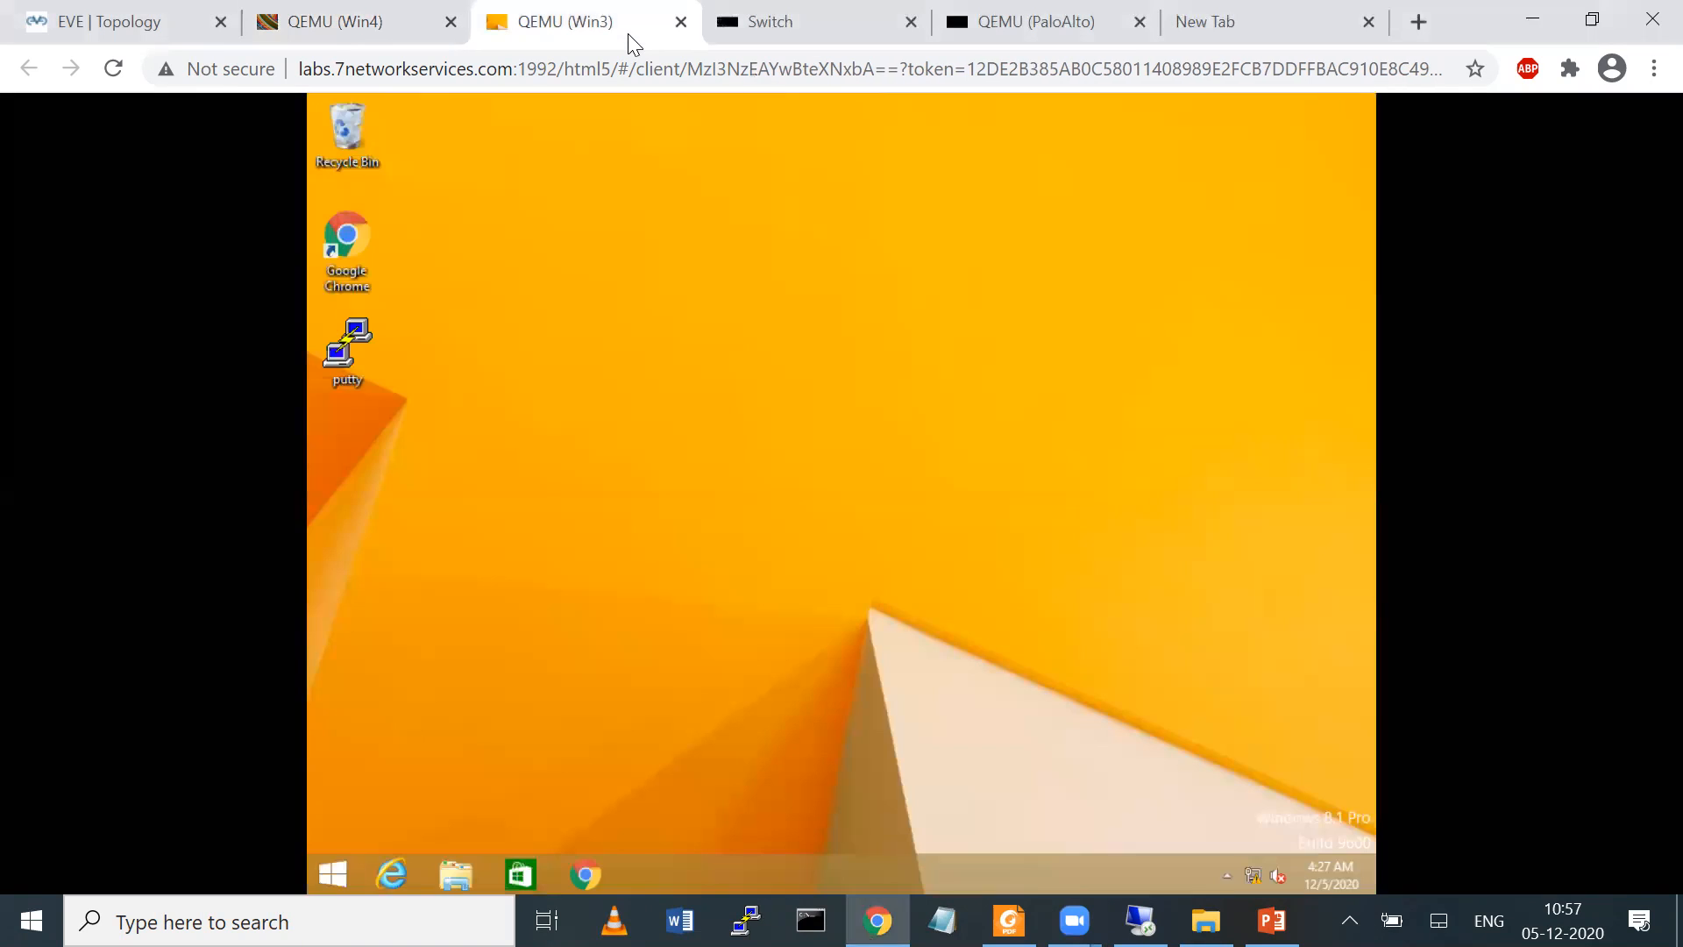
{"action": "left_click", "coordinate": [358, 25]}
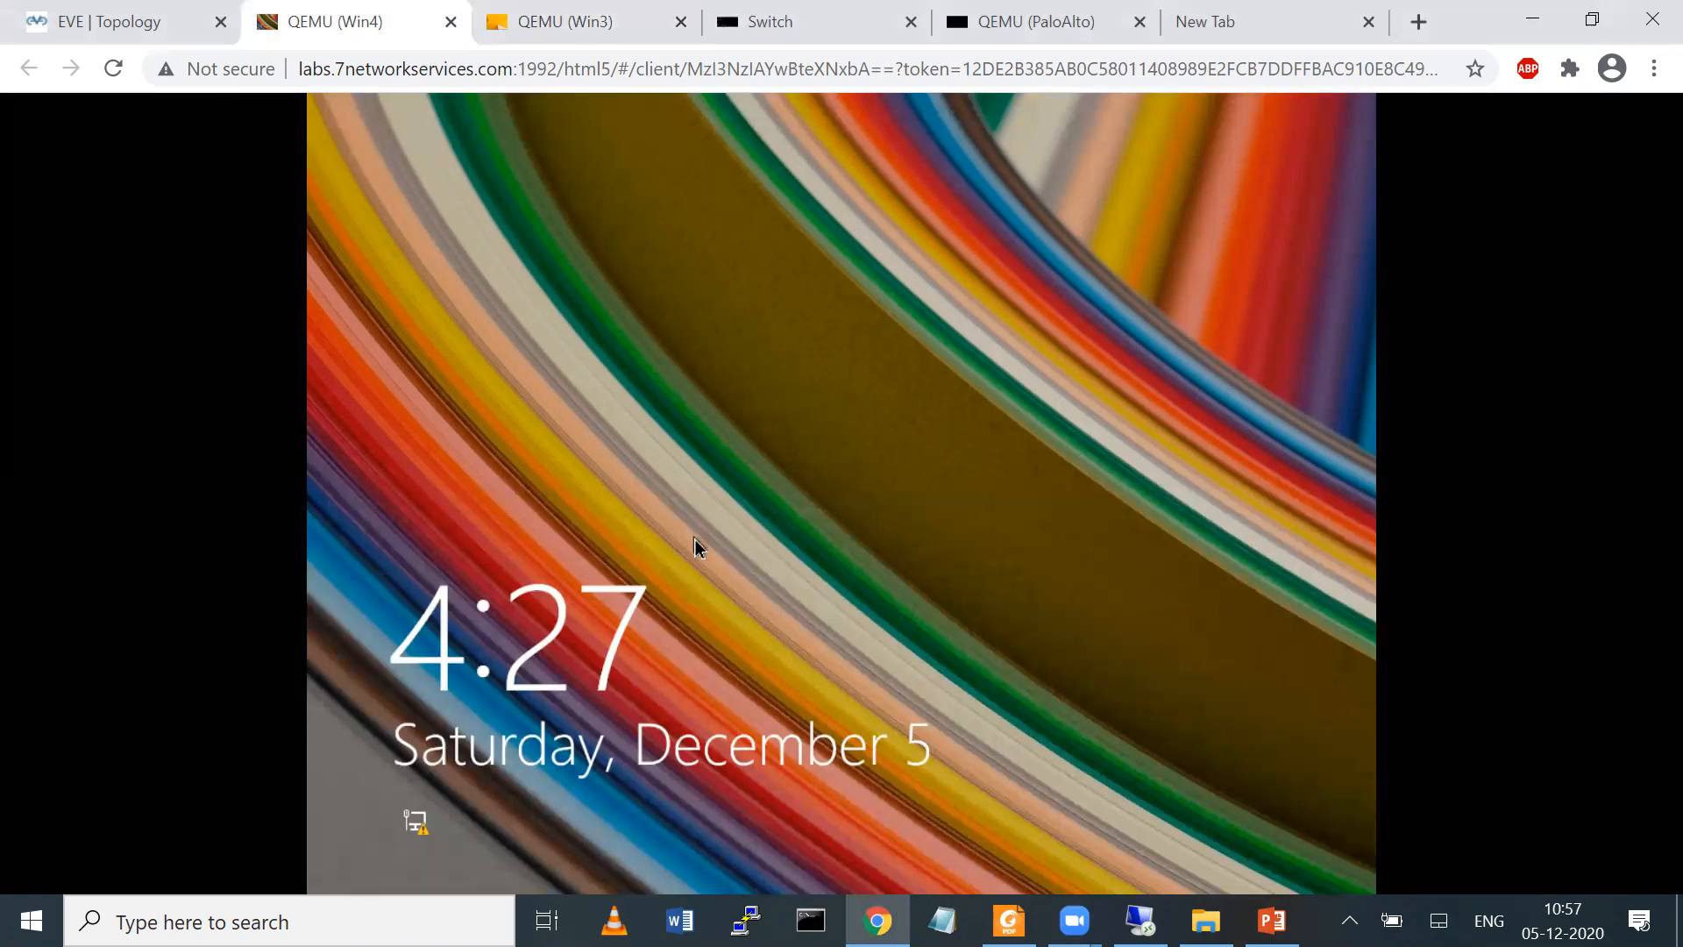
{"action": "left_click", "coordinate": [760, 429]}
{"action": "type", "text": "P•••••"}
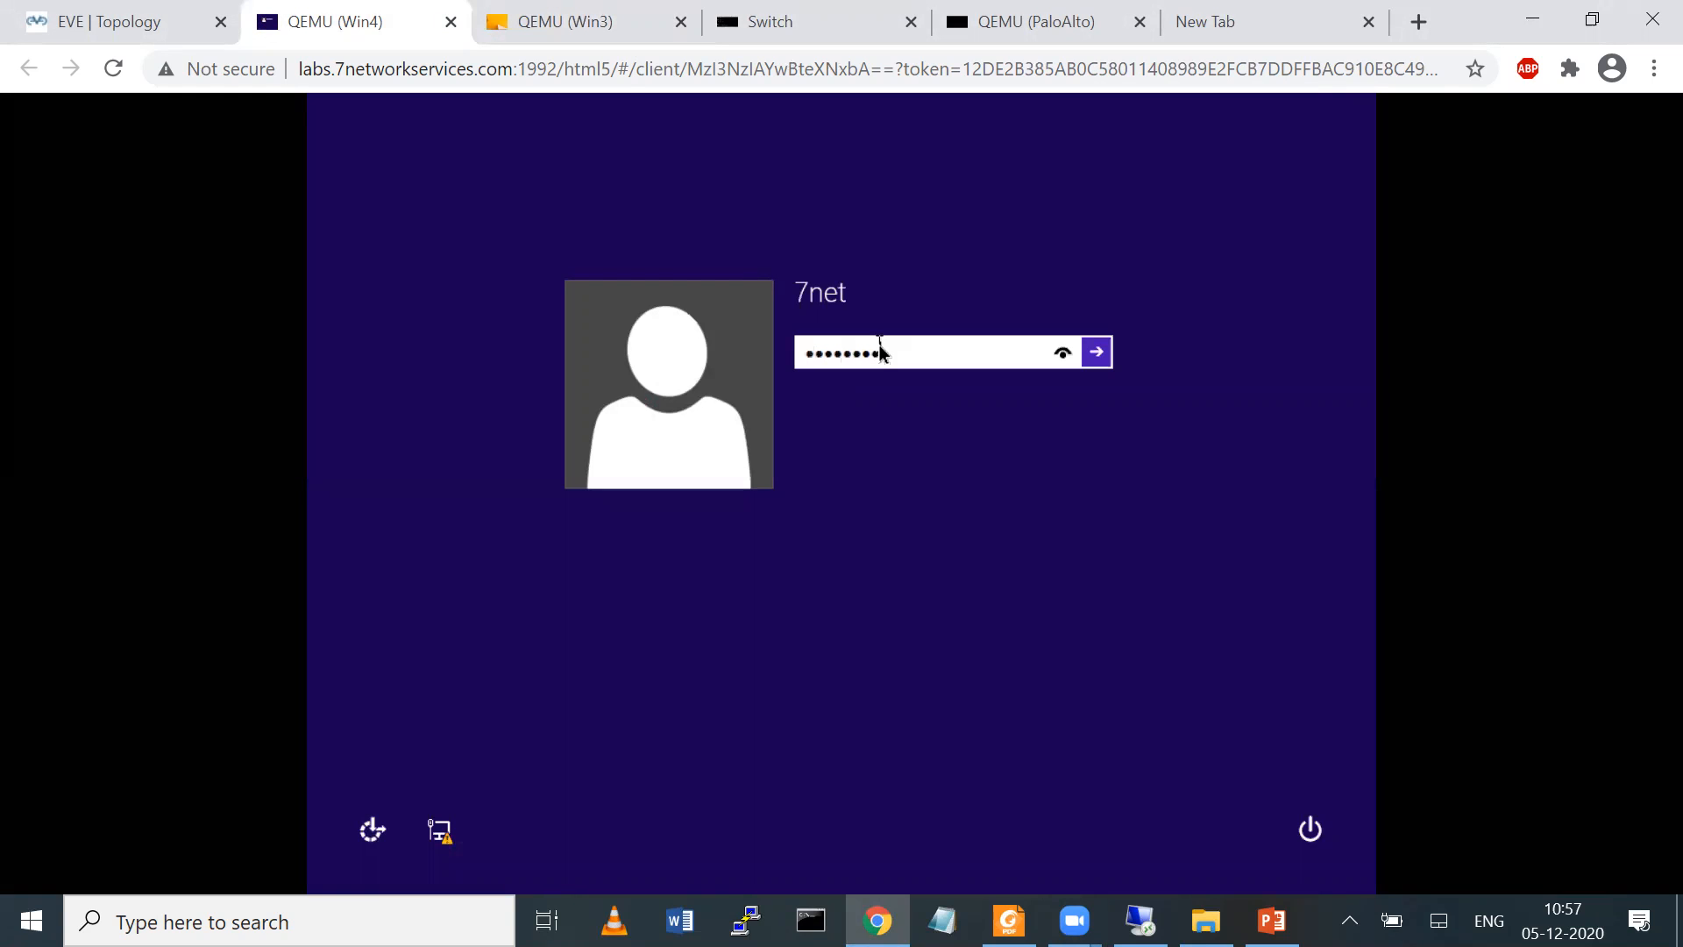
{"action": "key", "text": "Return"}
On Win3, start a command prompt with cmd and display the IP configuration with ipconfig
{"action": "left_click", "coordinate": [578, 22]}
{"action": "right_click", "coordinate": [351, 874]}
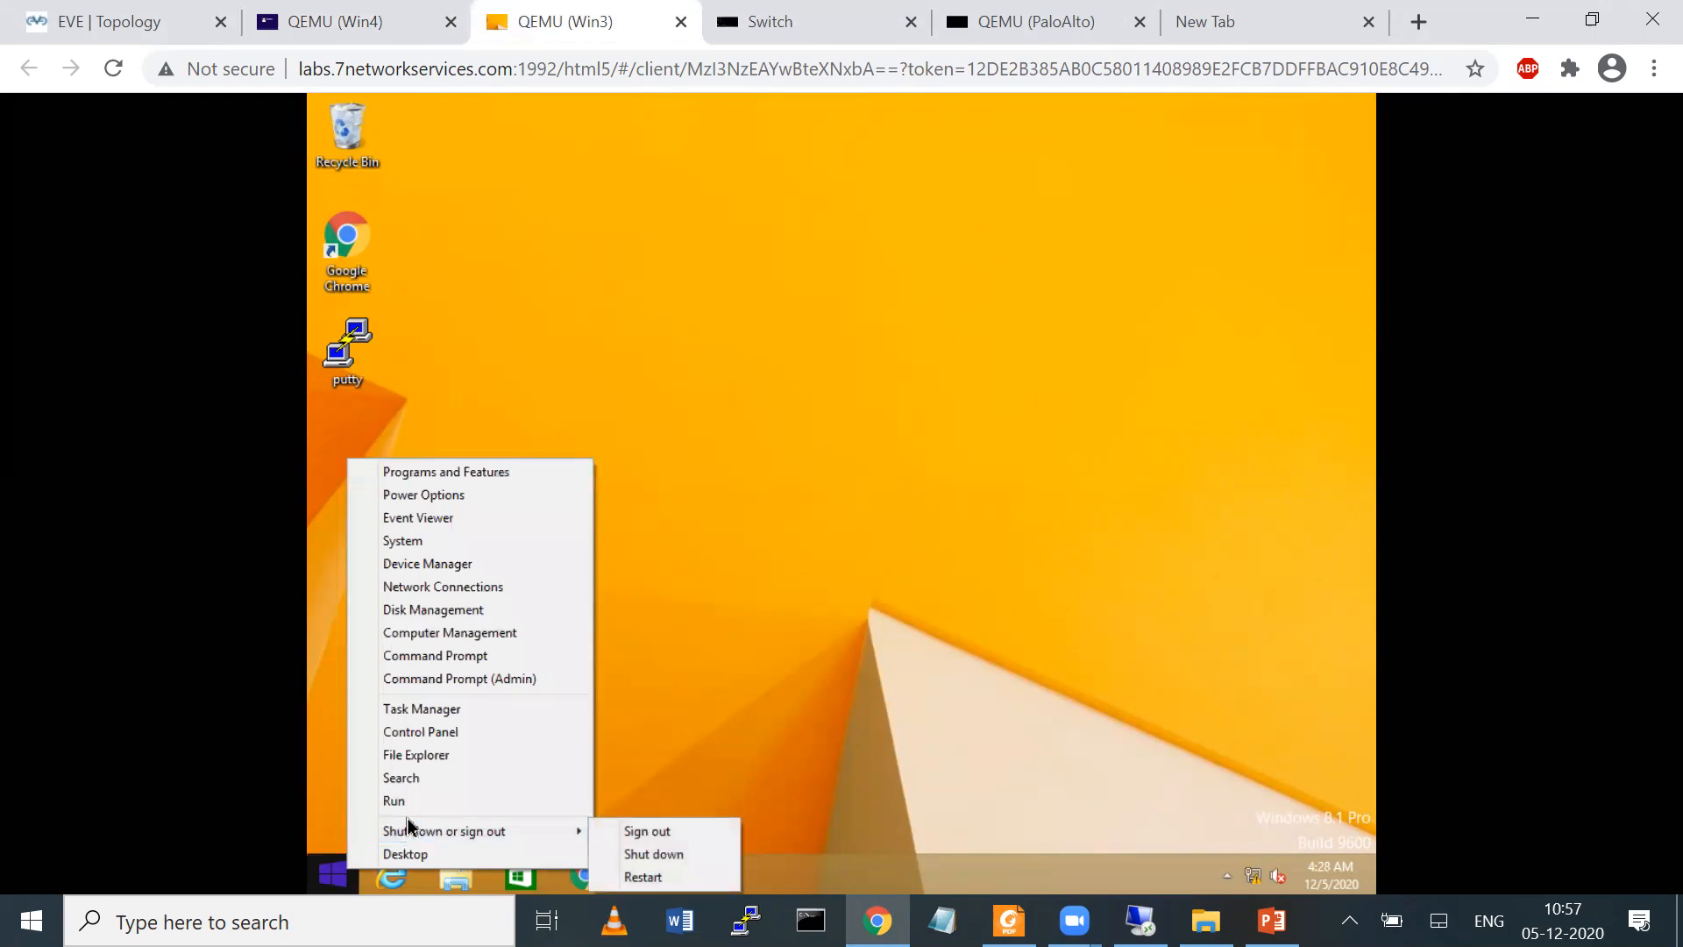
{"action": "left_click", "coordinate": [408, 802]}
{"action": "type", "text": "cmd"}
{"action": "key", "text": "Return"}
{"action": "type", "text": "ipconfig"}
{"action": "key", "text": "Return"}
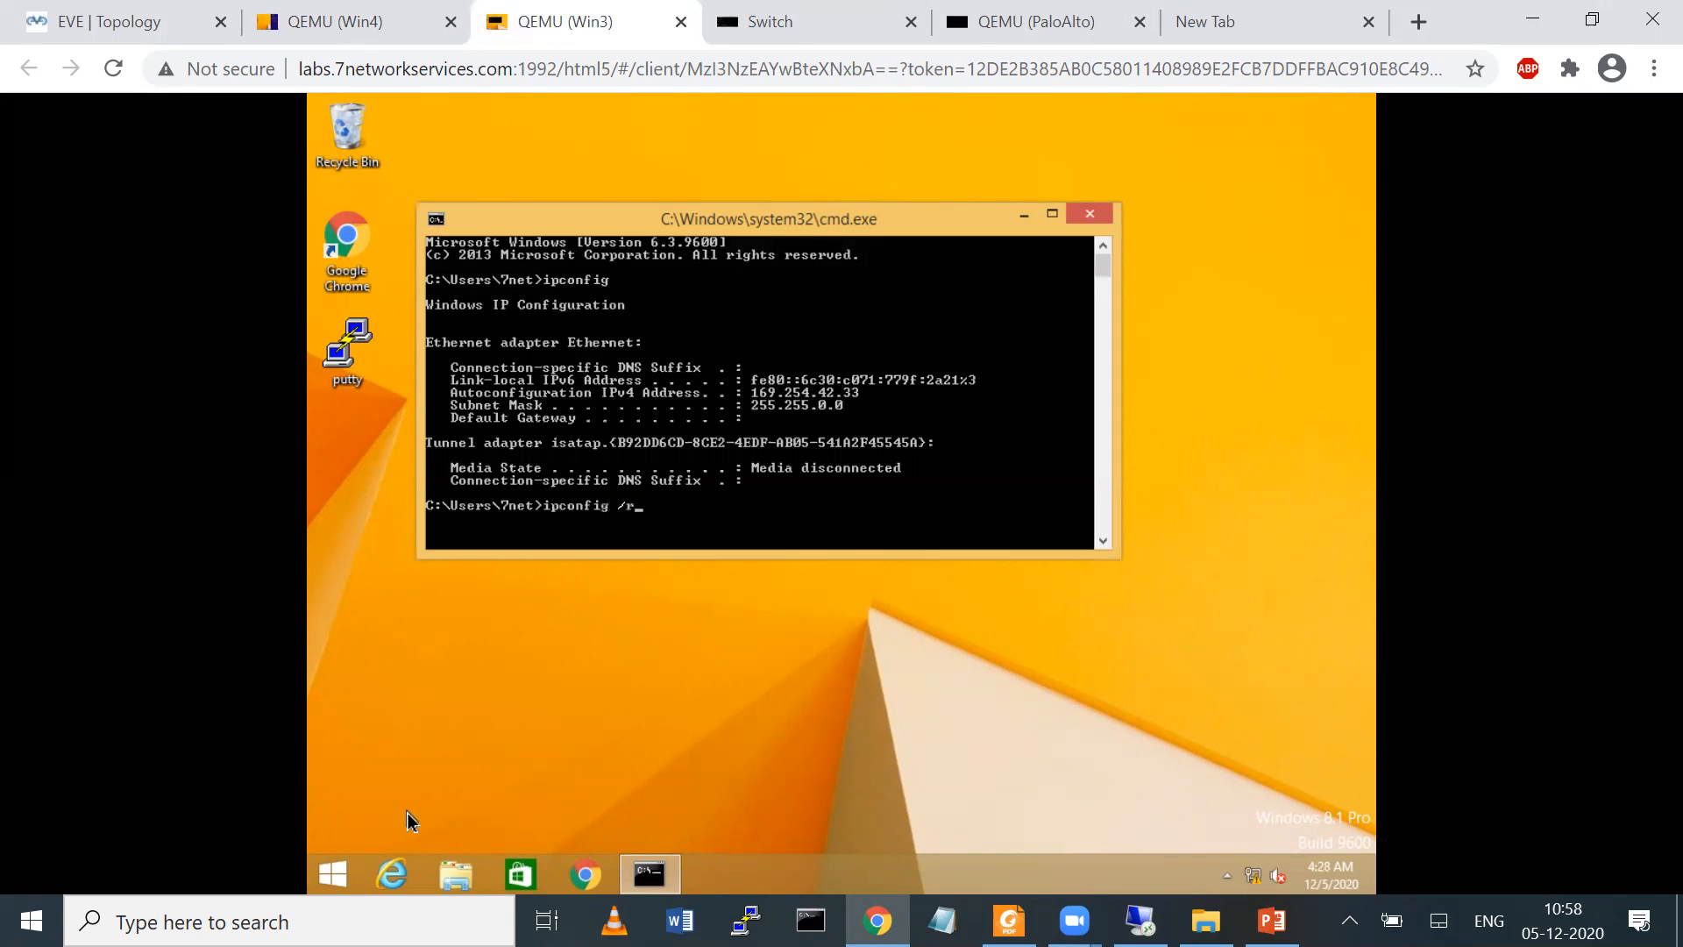
Release and renew the DHCP address on Win3 with ipconfig /release and ipconfig /renew
{"action": "key", "text": "Return"}
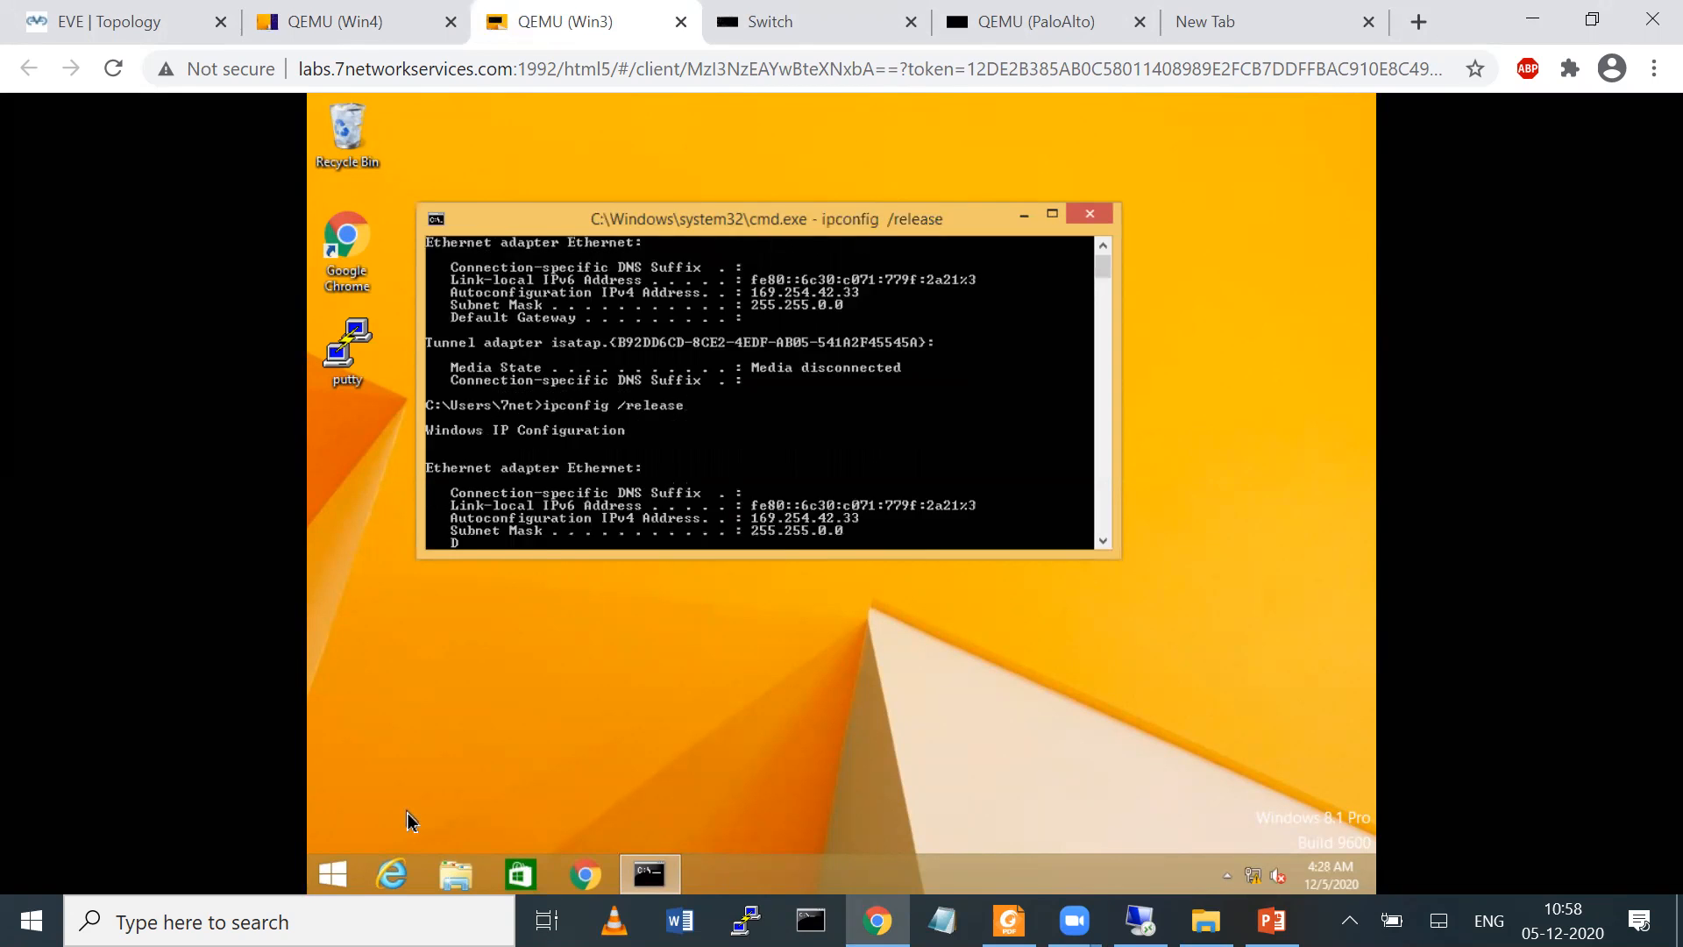
{"action": "key", "text": "Up"}
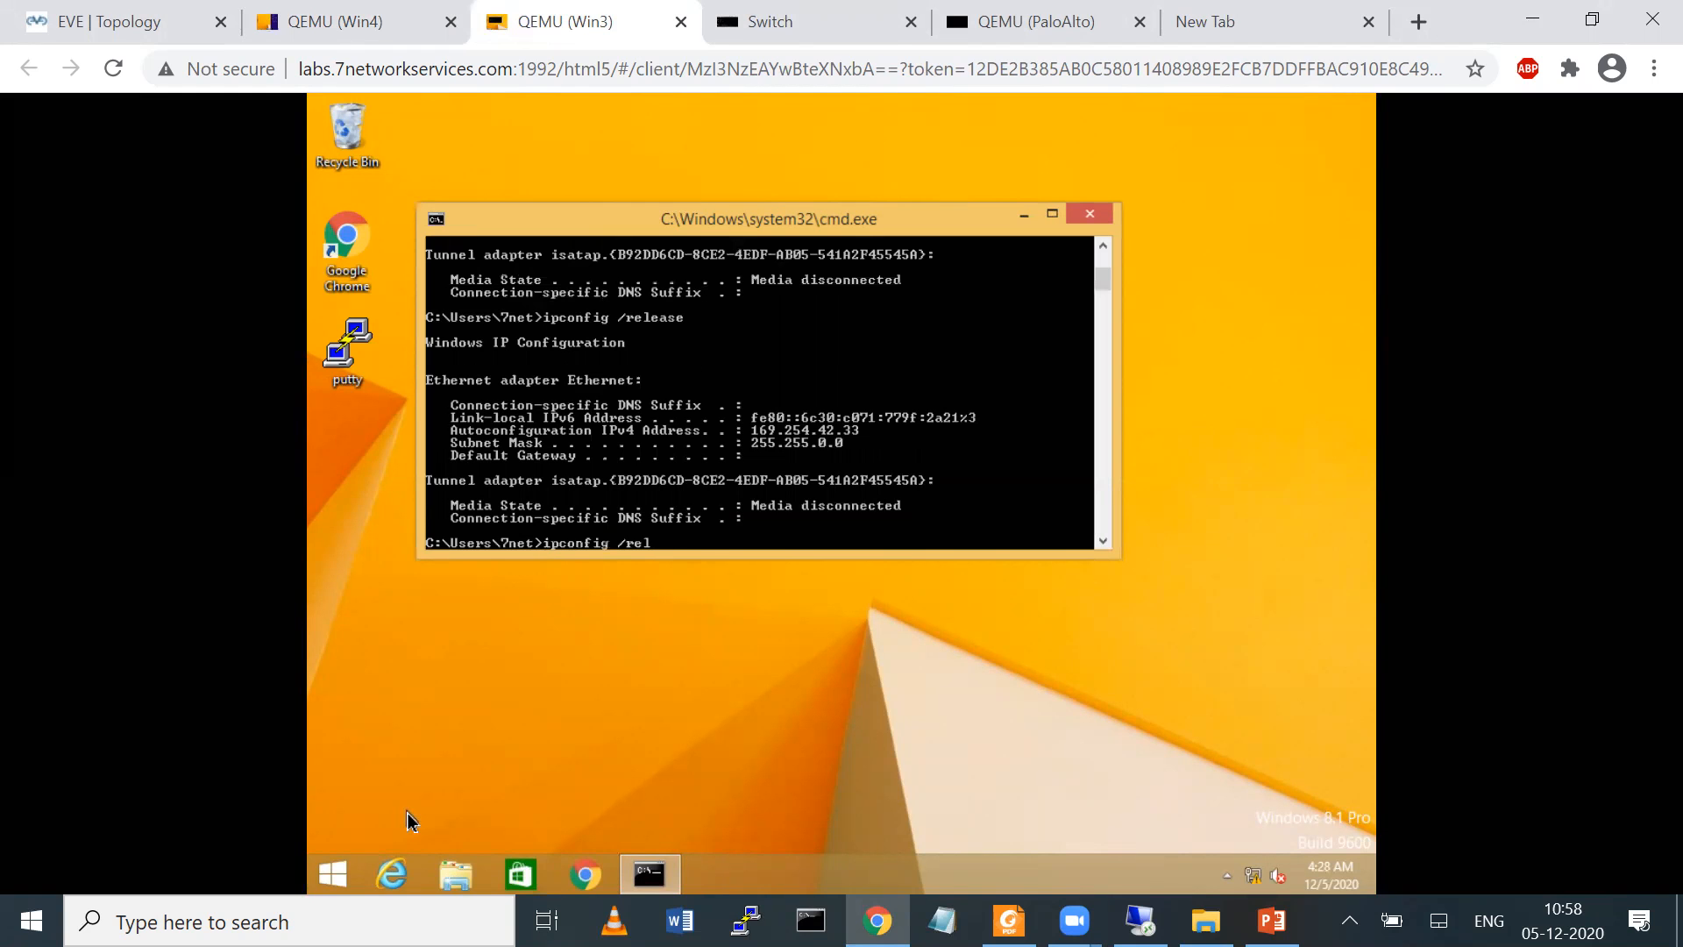
{"action": "type", "text": "new"}
{"action": "key", "text": "Return"}
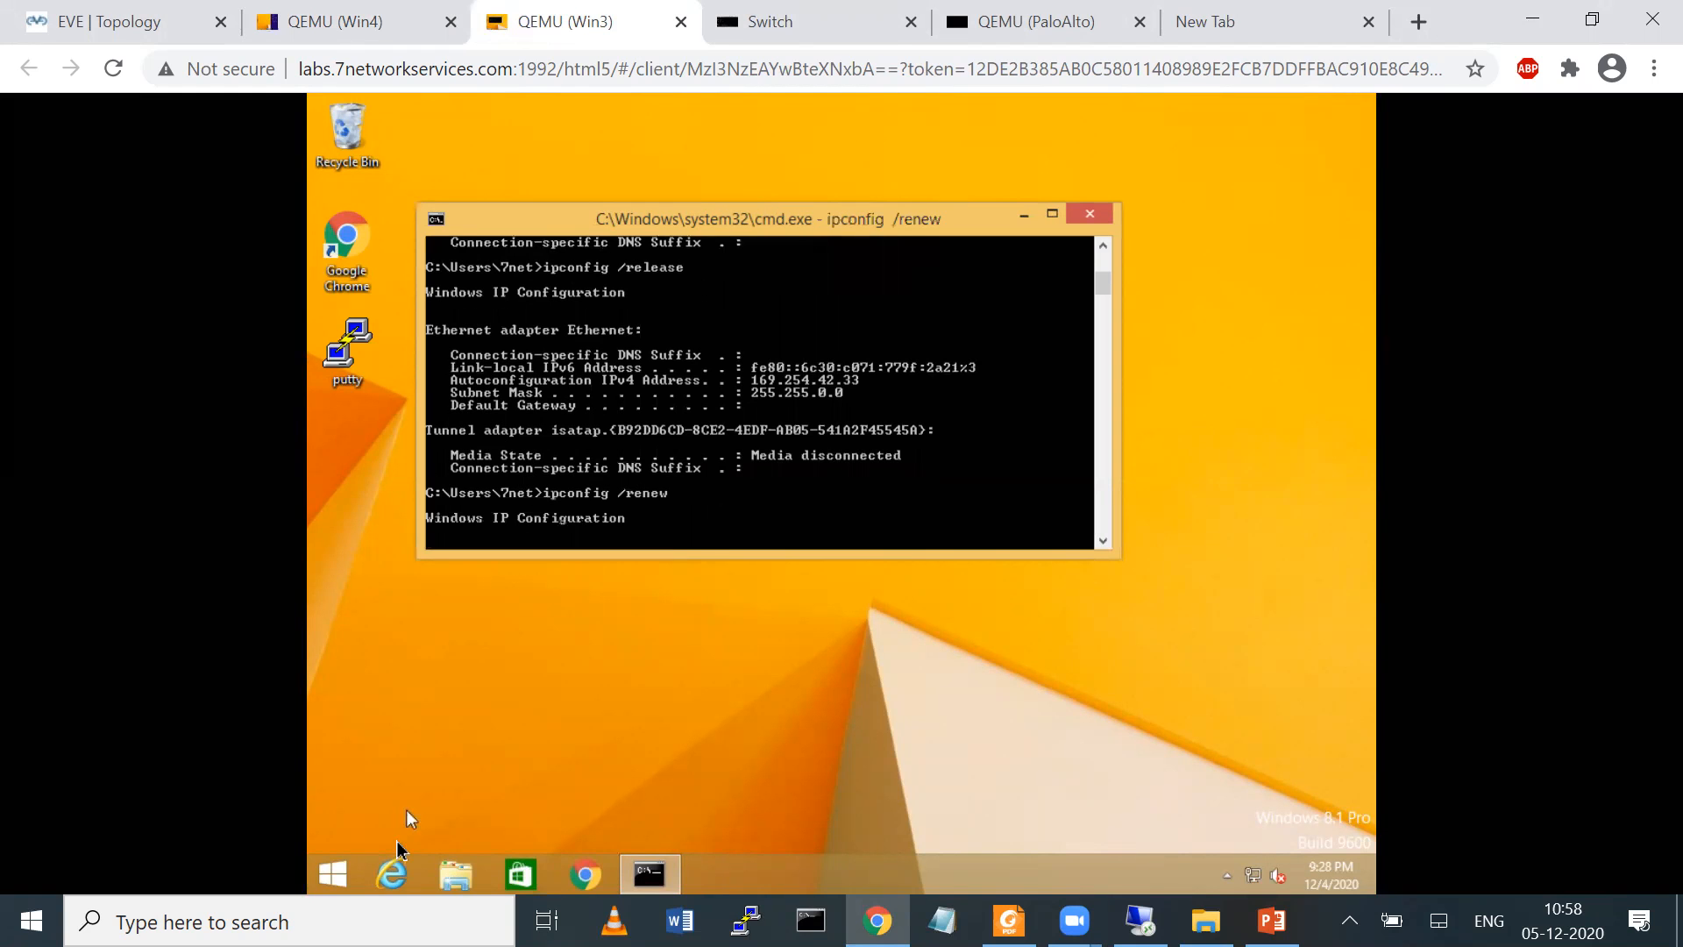
Test internet connectivity from Win3 by pinging 4.2.2.2 and yahoo.com, stopping each ping early
{"action": "left_click", "coordinate": [675, 515]}
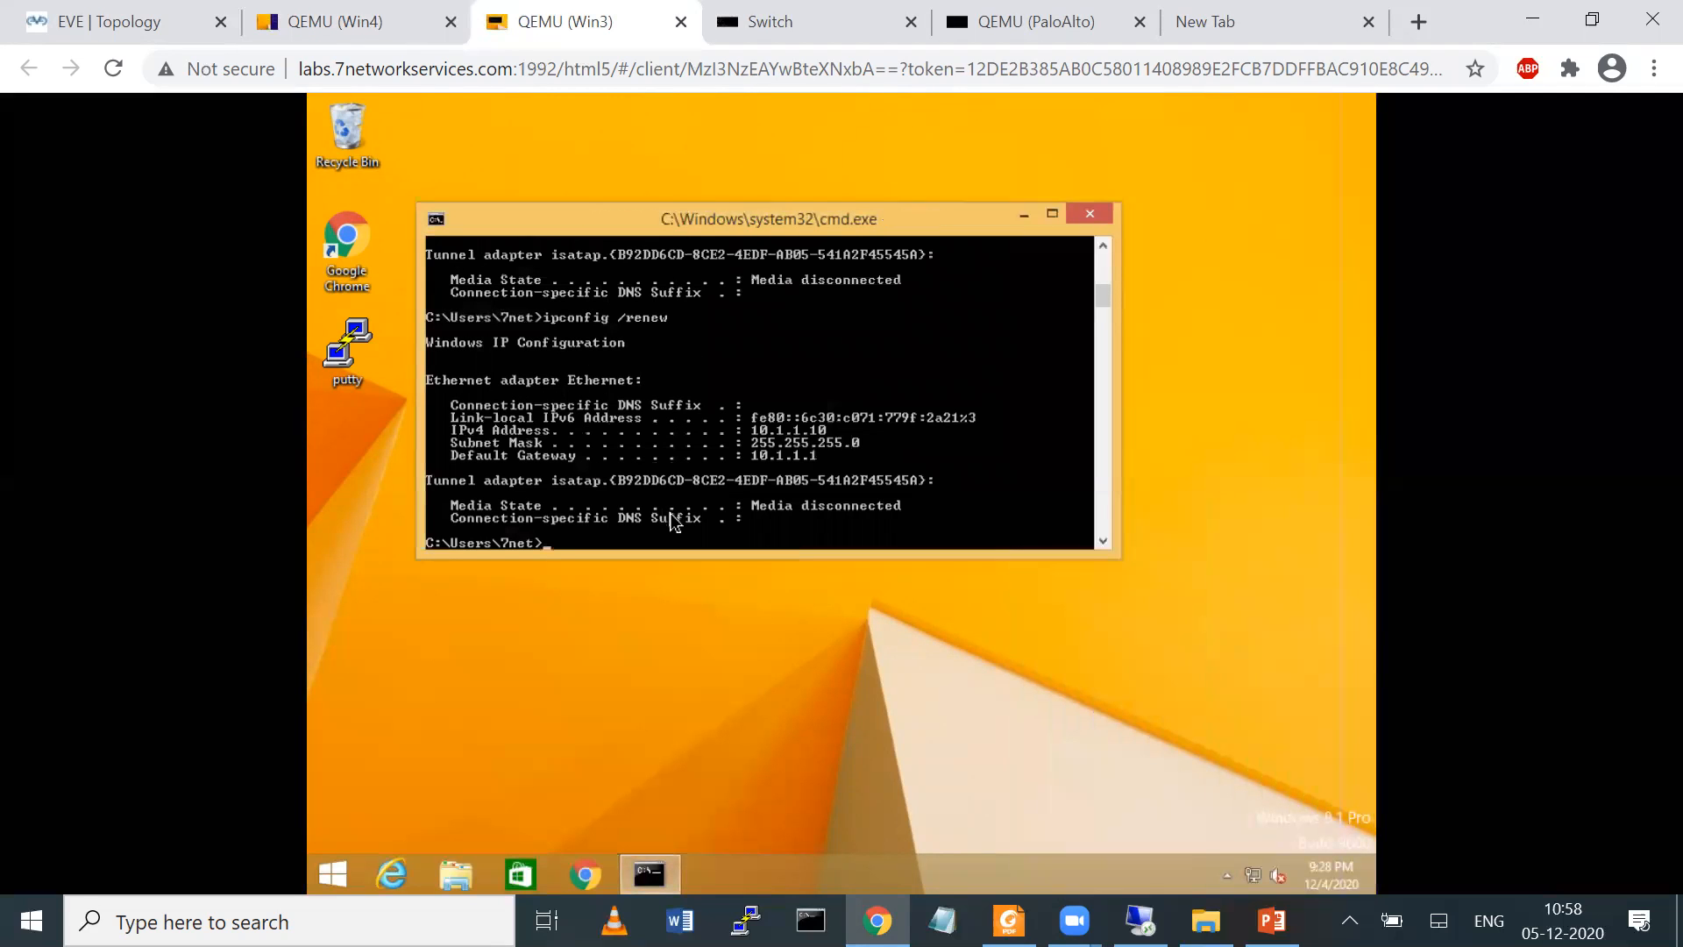
{"action": "type", "text": "ping 4.2.2.2"}
{"action": "key", "text": "Return"}
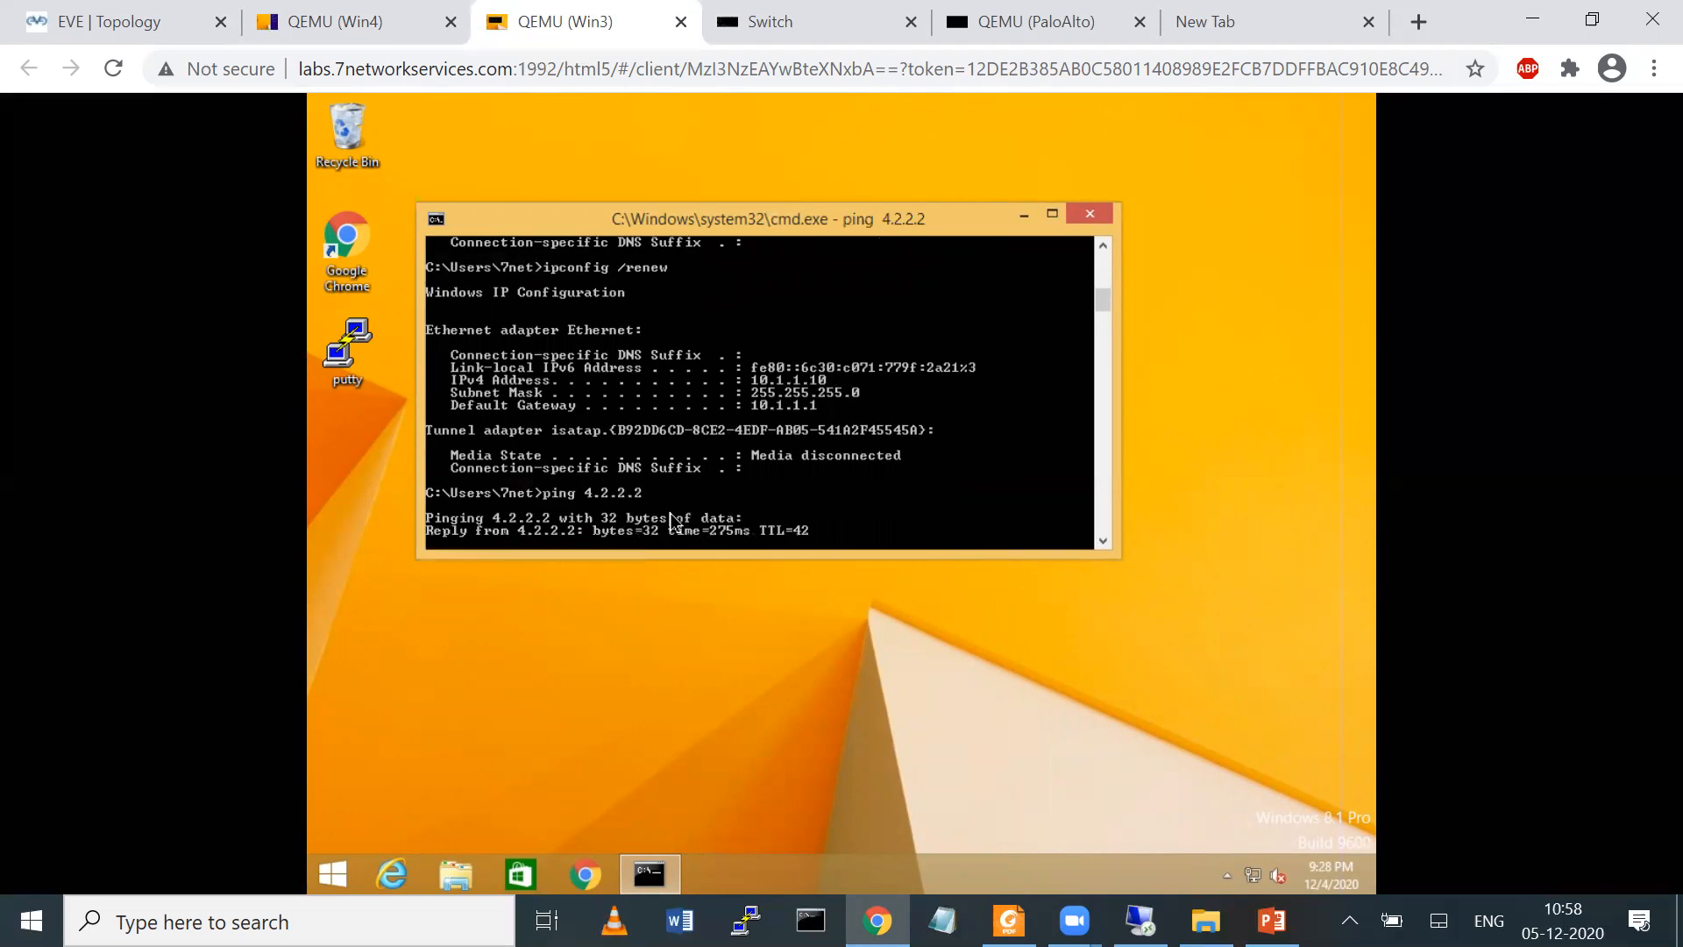
{"action": "key", "text": "ctrl+c"}
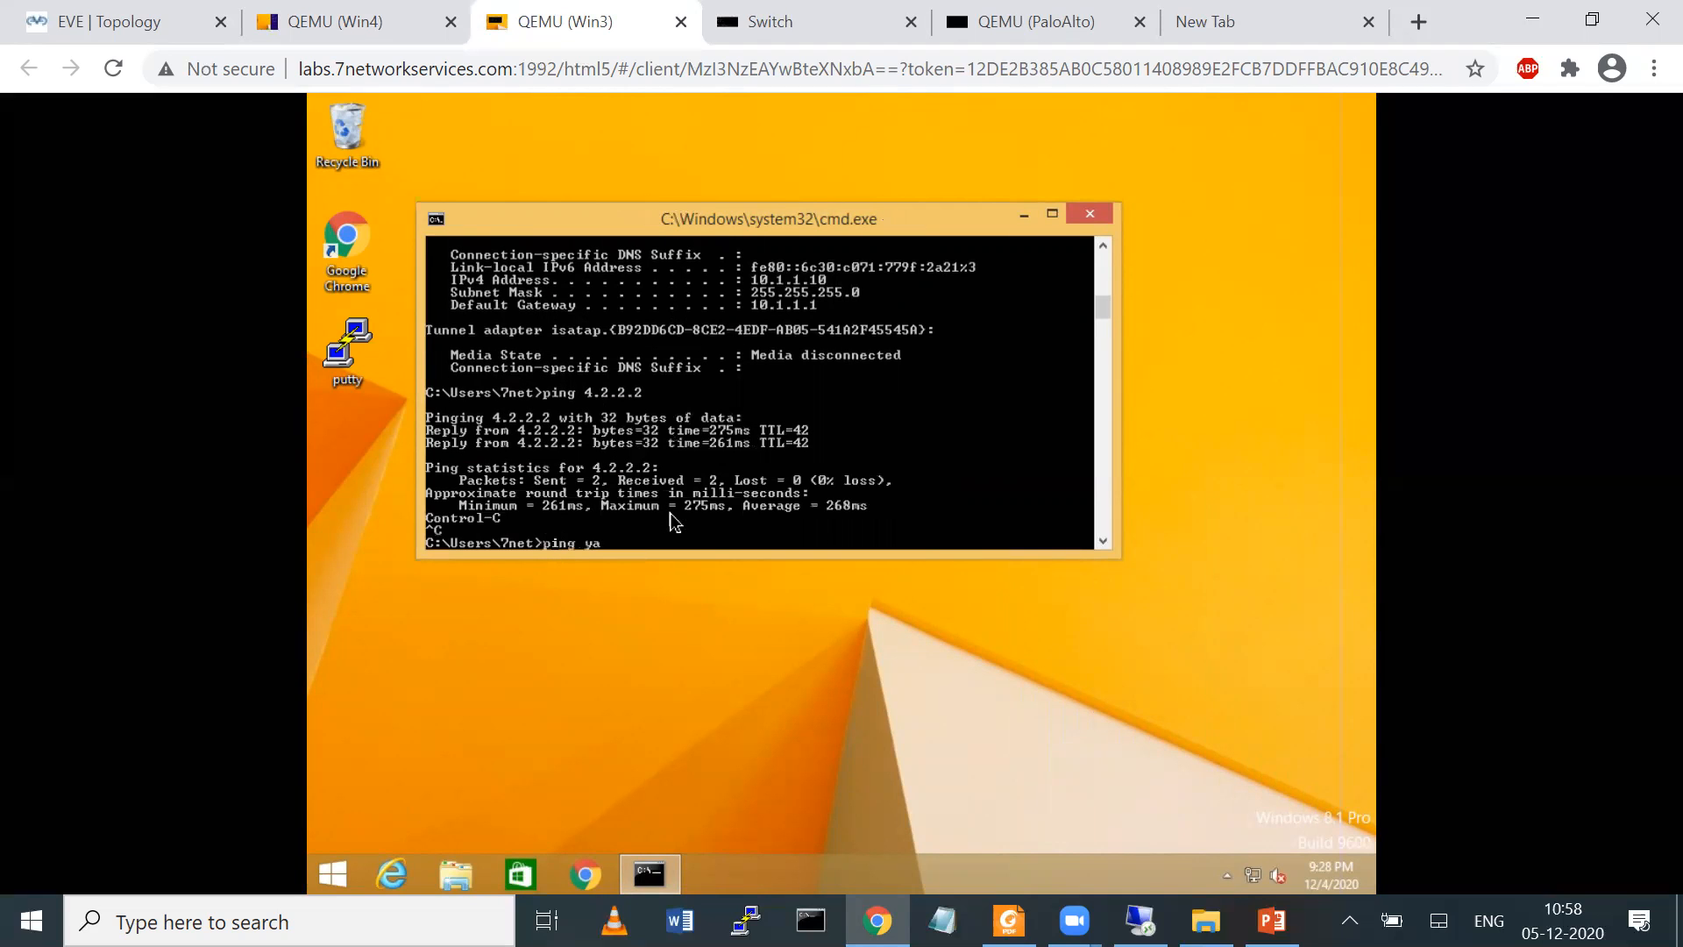
{"action": "type", "text": "ping yahoo.com"}
{"action": "key", "text": "Return"}
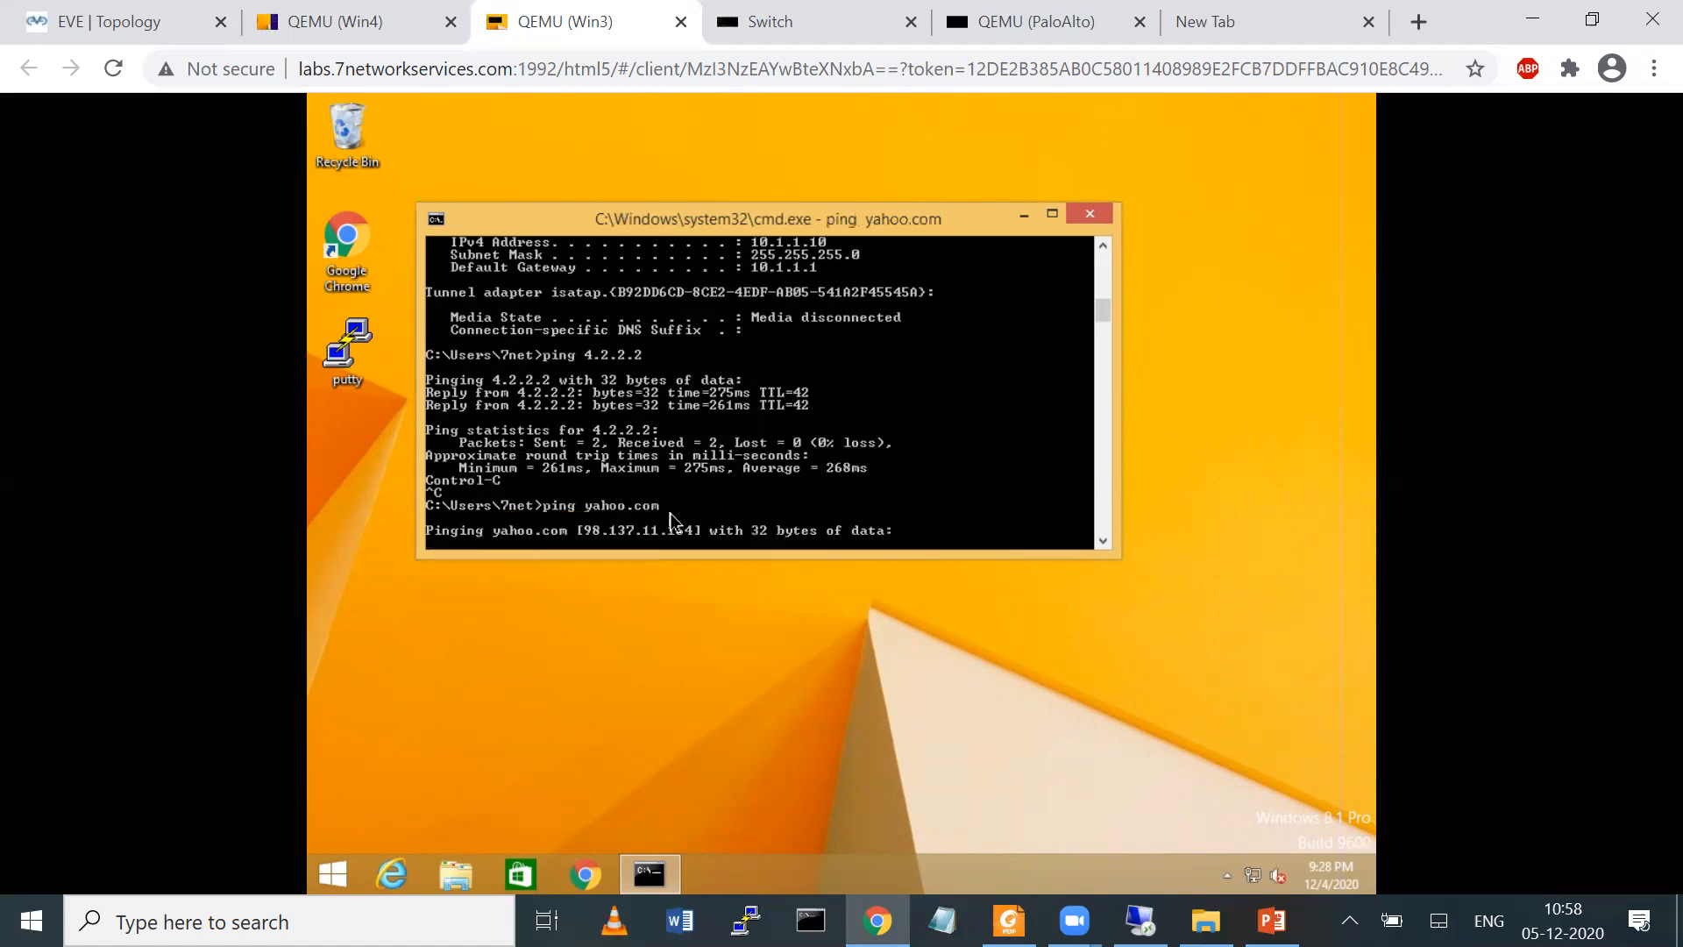
{"action": "key", "text": "ctrl+c"}
Launch Google Chrome on Win3 and search for google
{"action": "left_click", "coordinate": [368, 272]}
{"action": "double_click", "coordinate": [368, 272]}
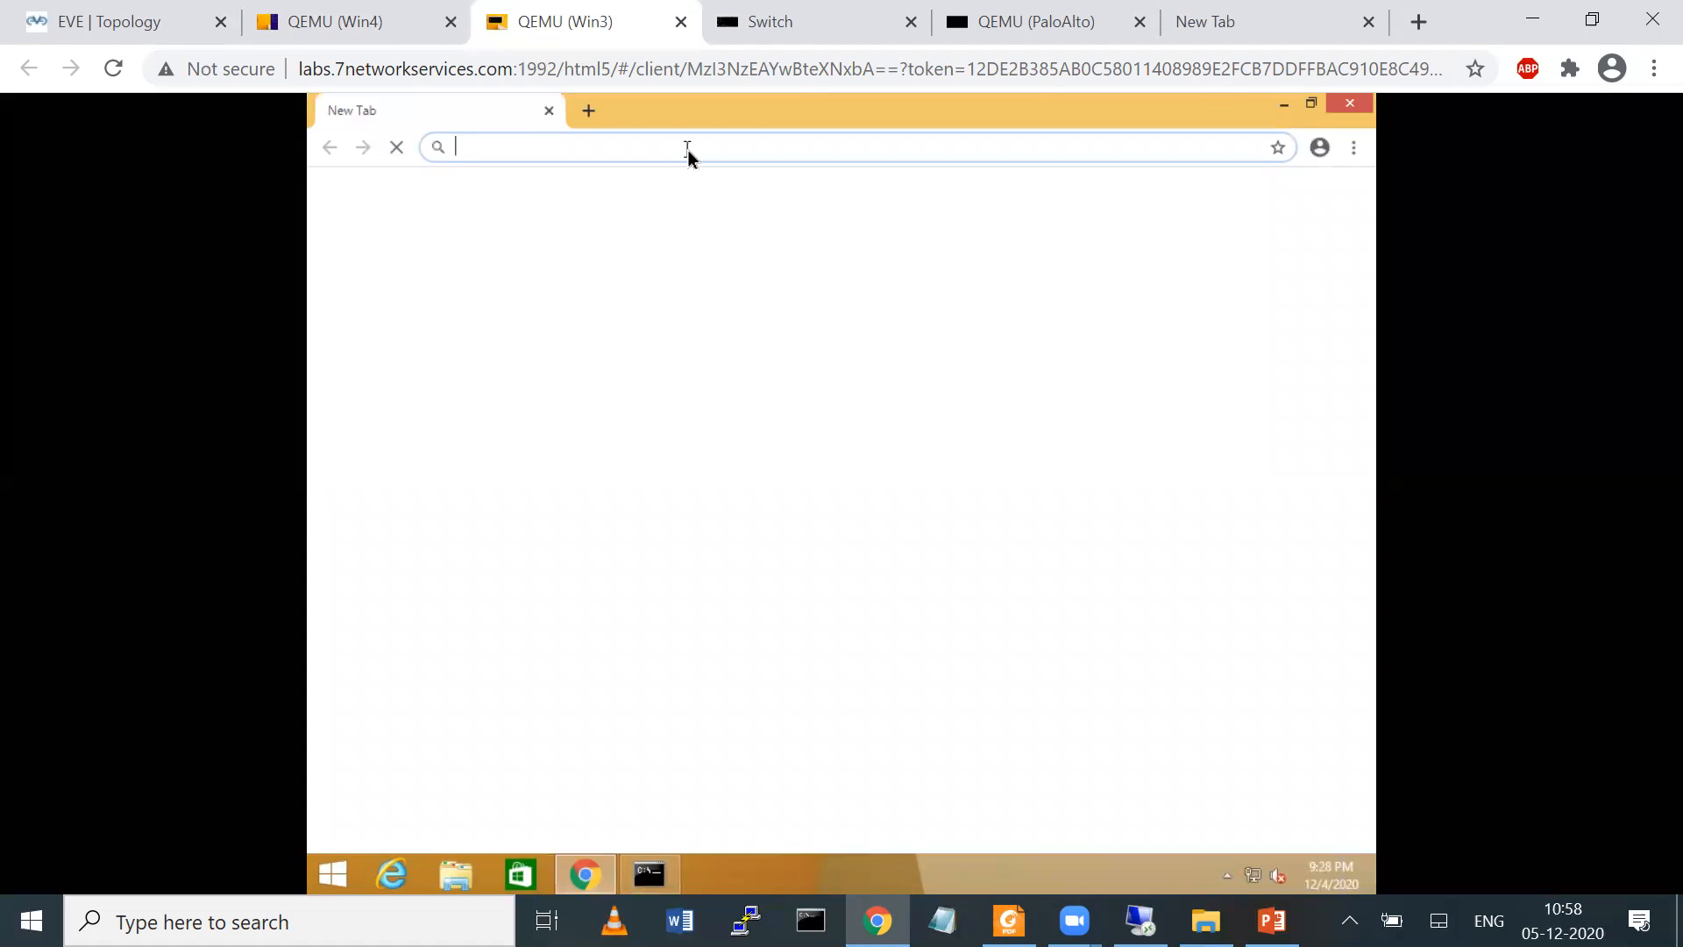
{"action": "type", "text": "g"}
{"action": "key", "text": "Down"}
{"action": "key", "text": "Down"}
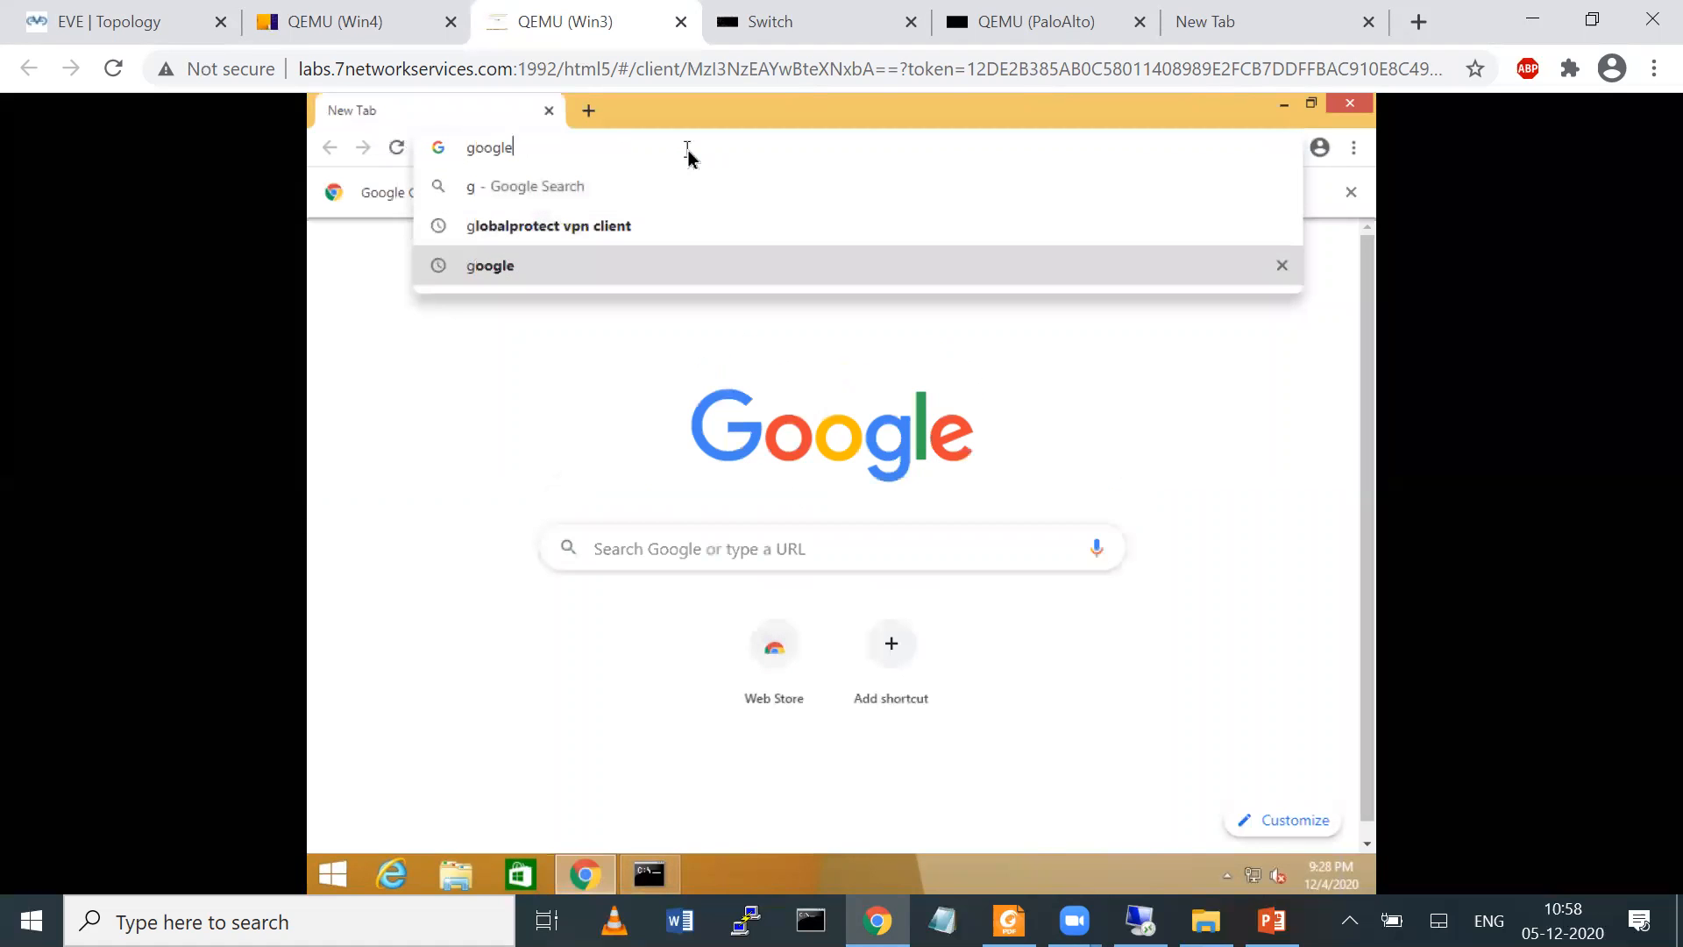
{"action": "key", "text": "Return"}
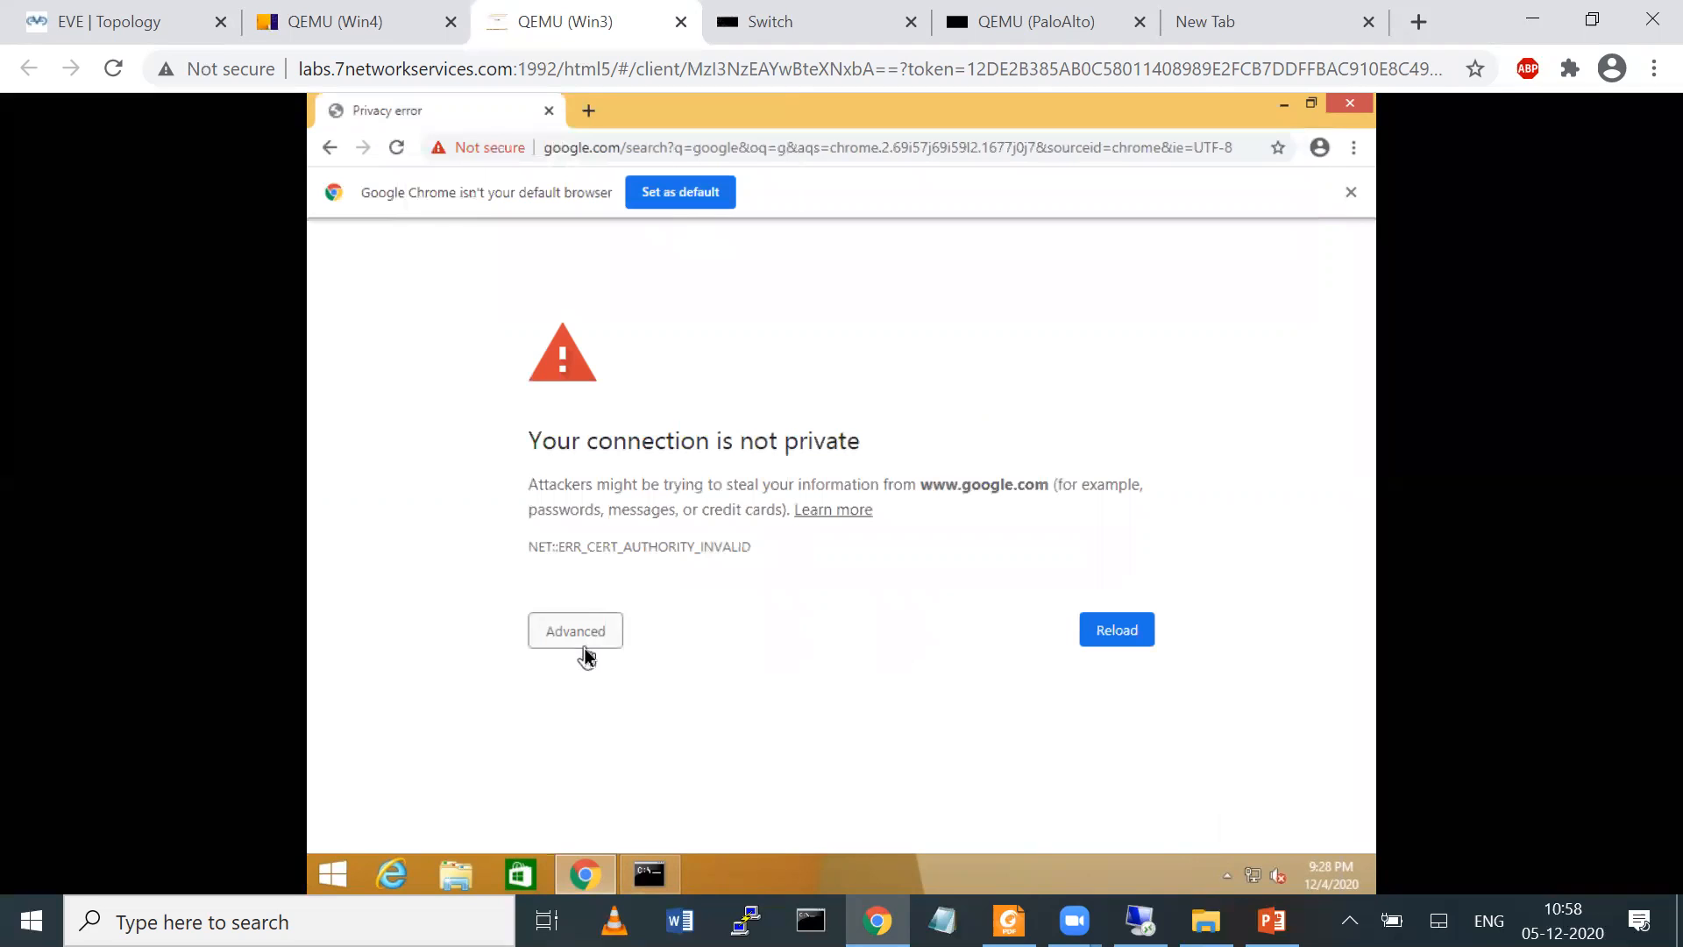
{"action": "left_click_drag", "start_coordinate": [559, 449], "coordinate": [726, 457]}
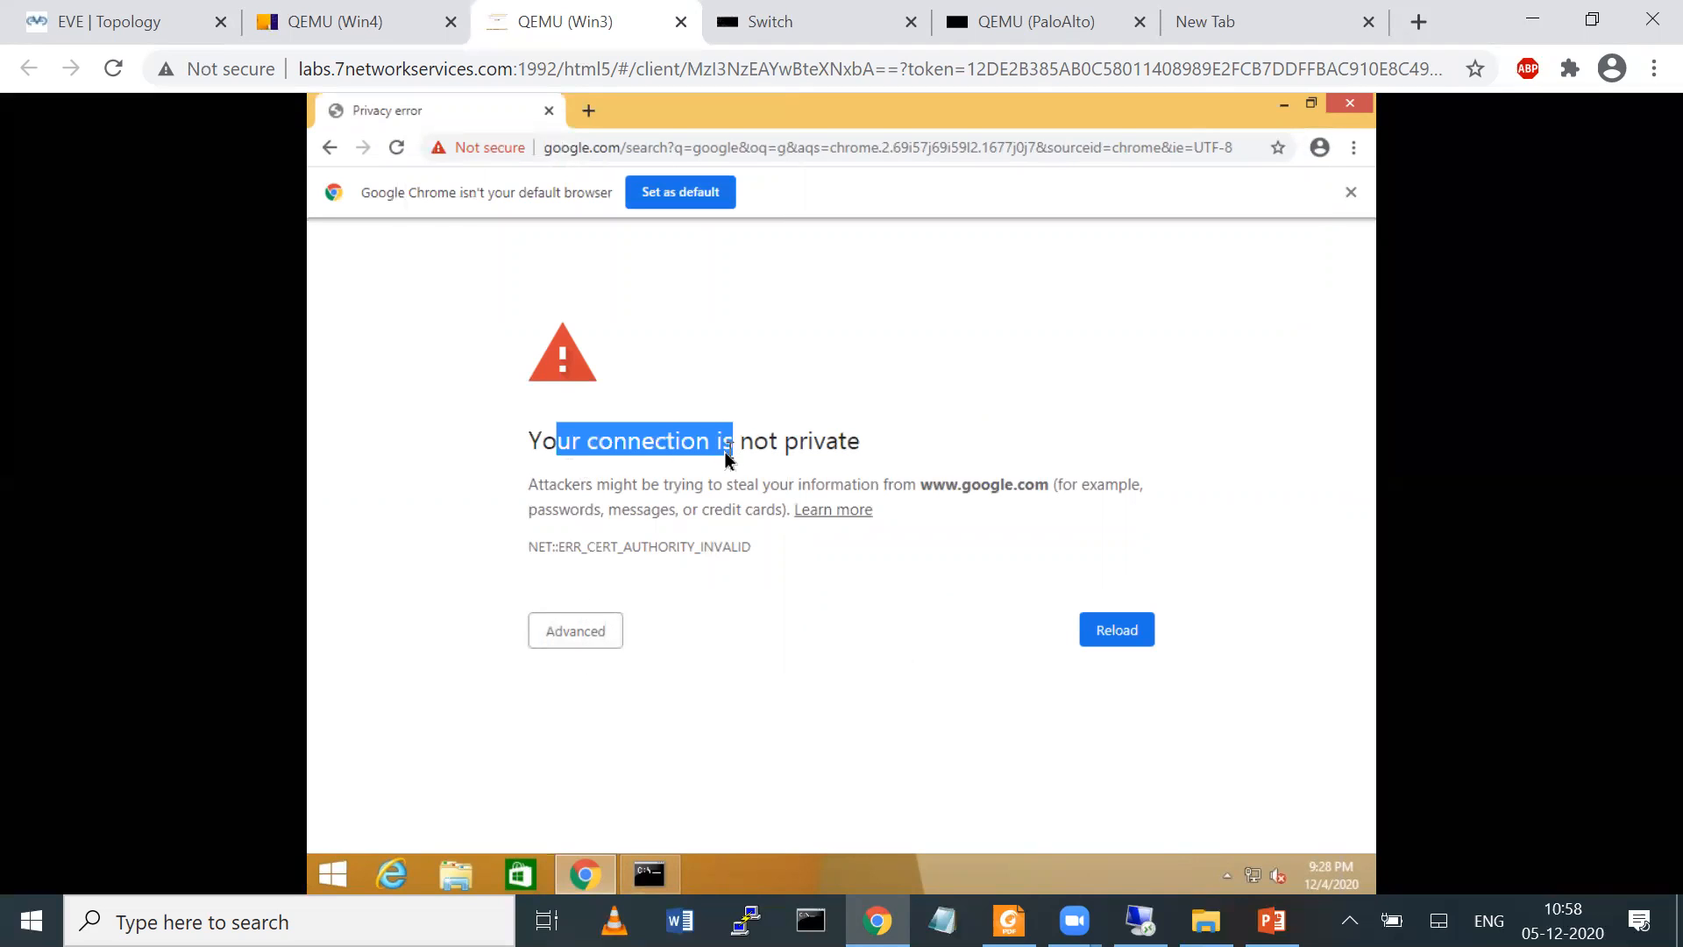
{"action": "left_click", "coordinate": [1351, 192]}
{"action": "left_click", "coordinate": [589, 591]}
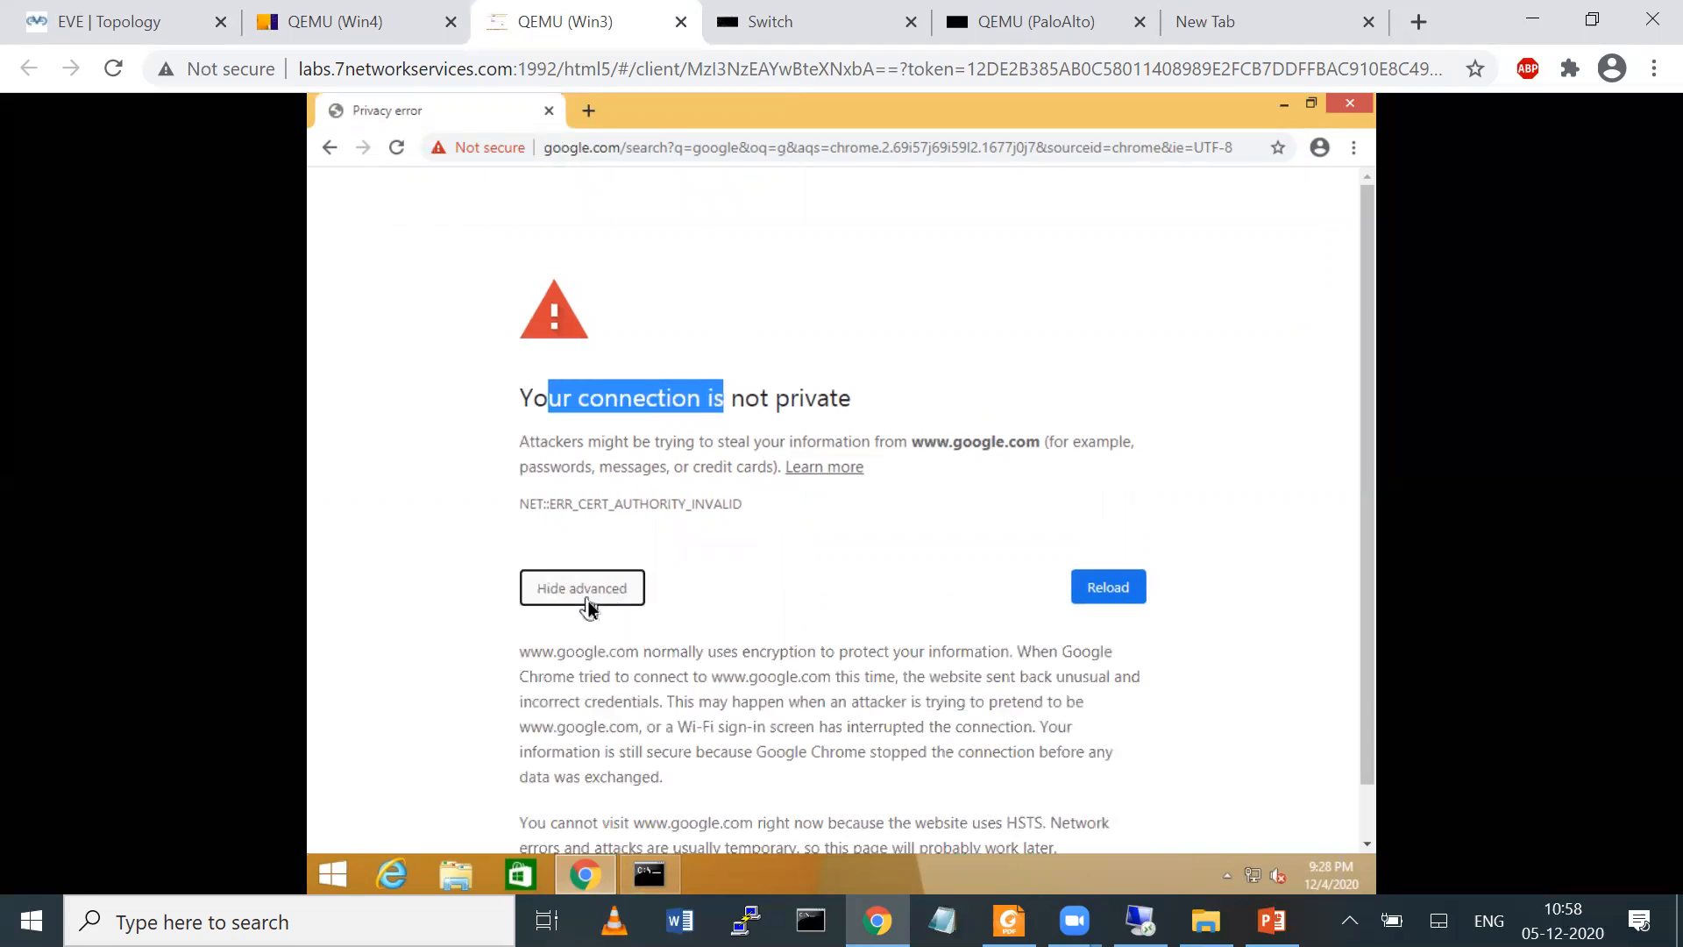
{"action": "scroll", "coordinate": [1356, 505], "scroll_direction": "down", "scroll_amount": 1}
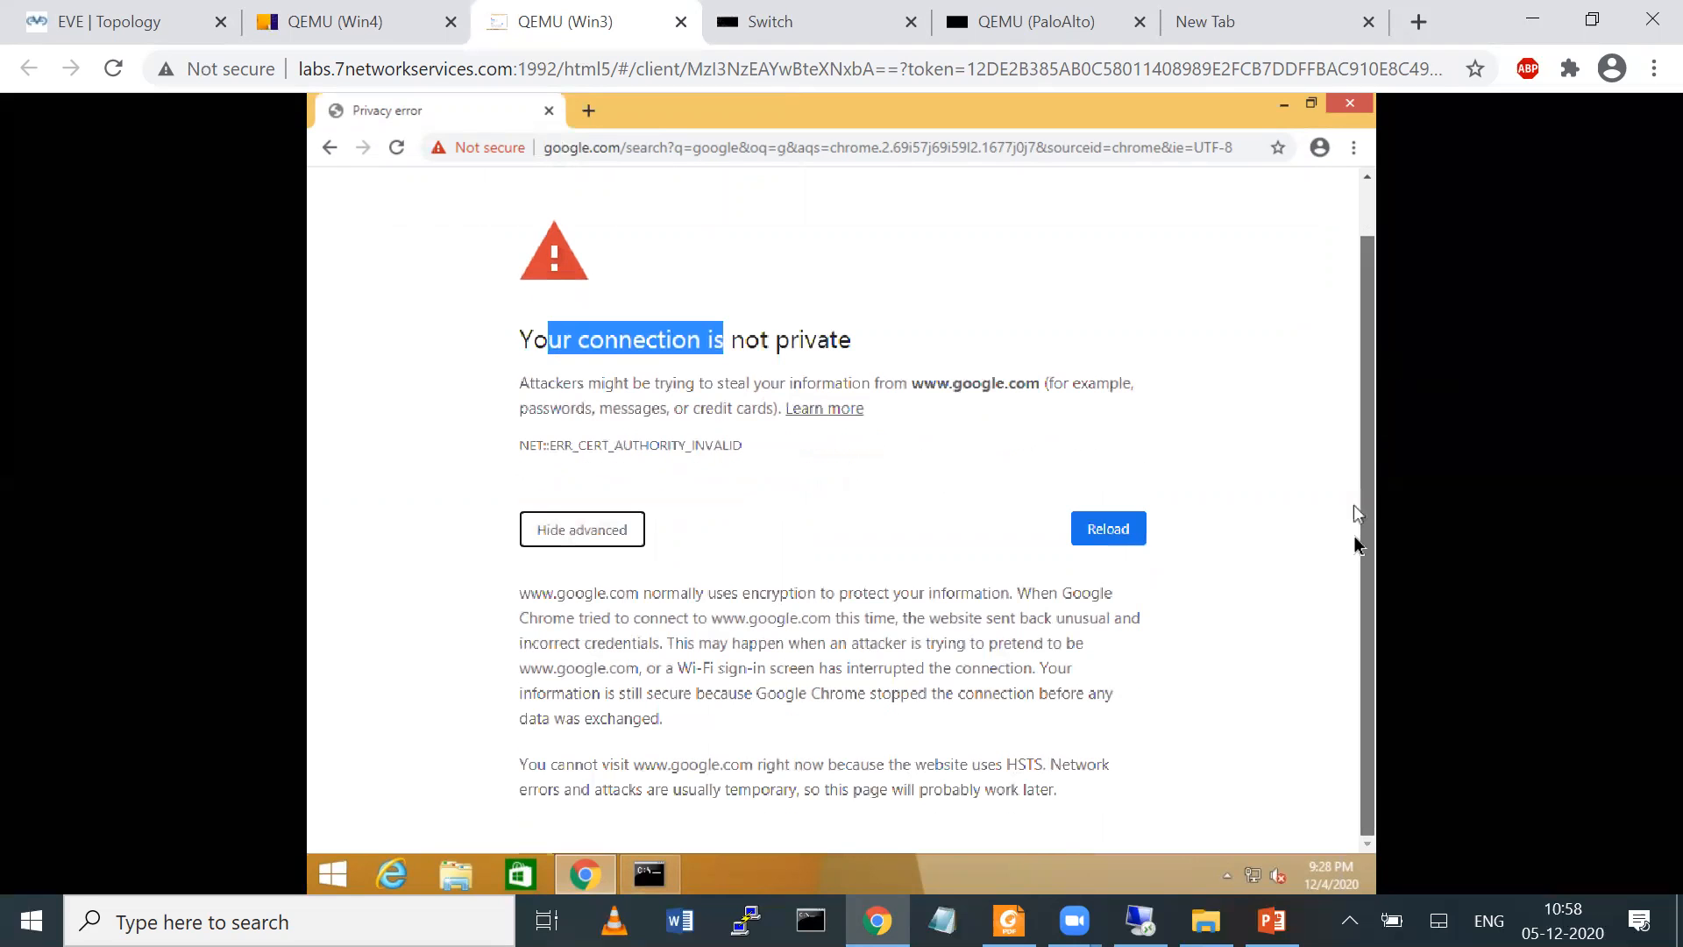
{"action": "left_click", "coordinate": [469, 148]}
{"action": "left_click", "coordinate": [543, 333]}
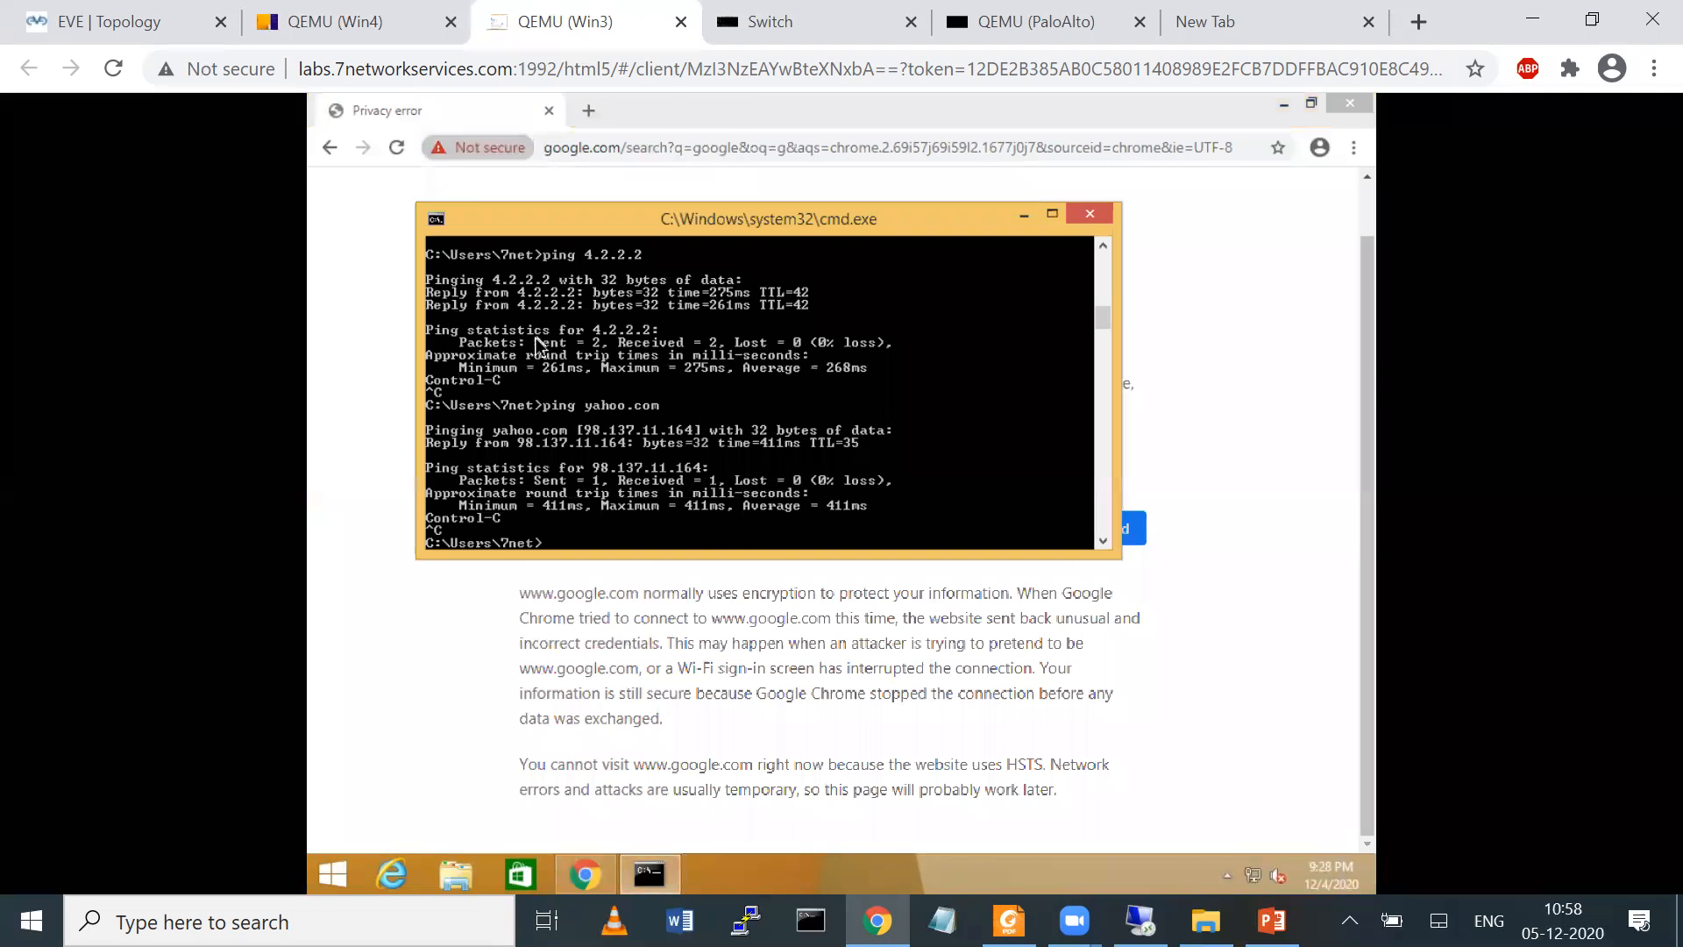
{"action": "left_click", "coordinate": [1090, 214]}
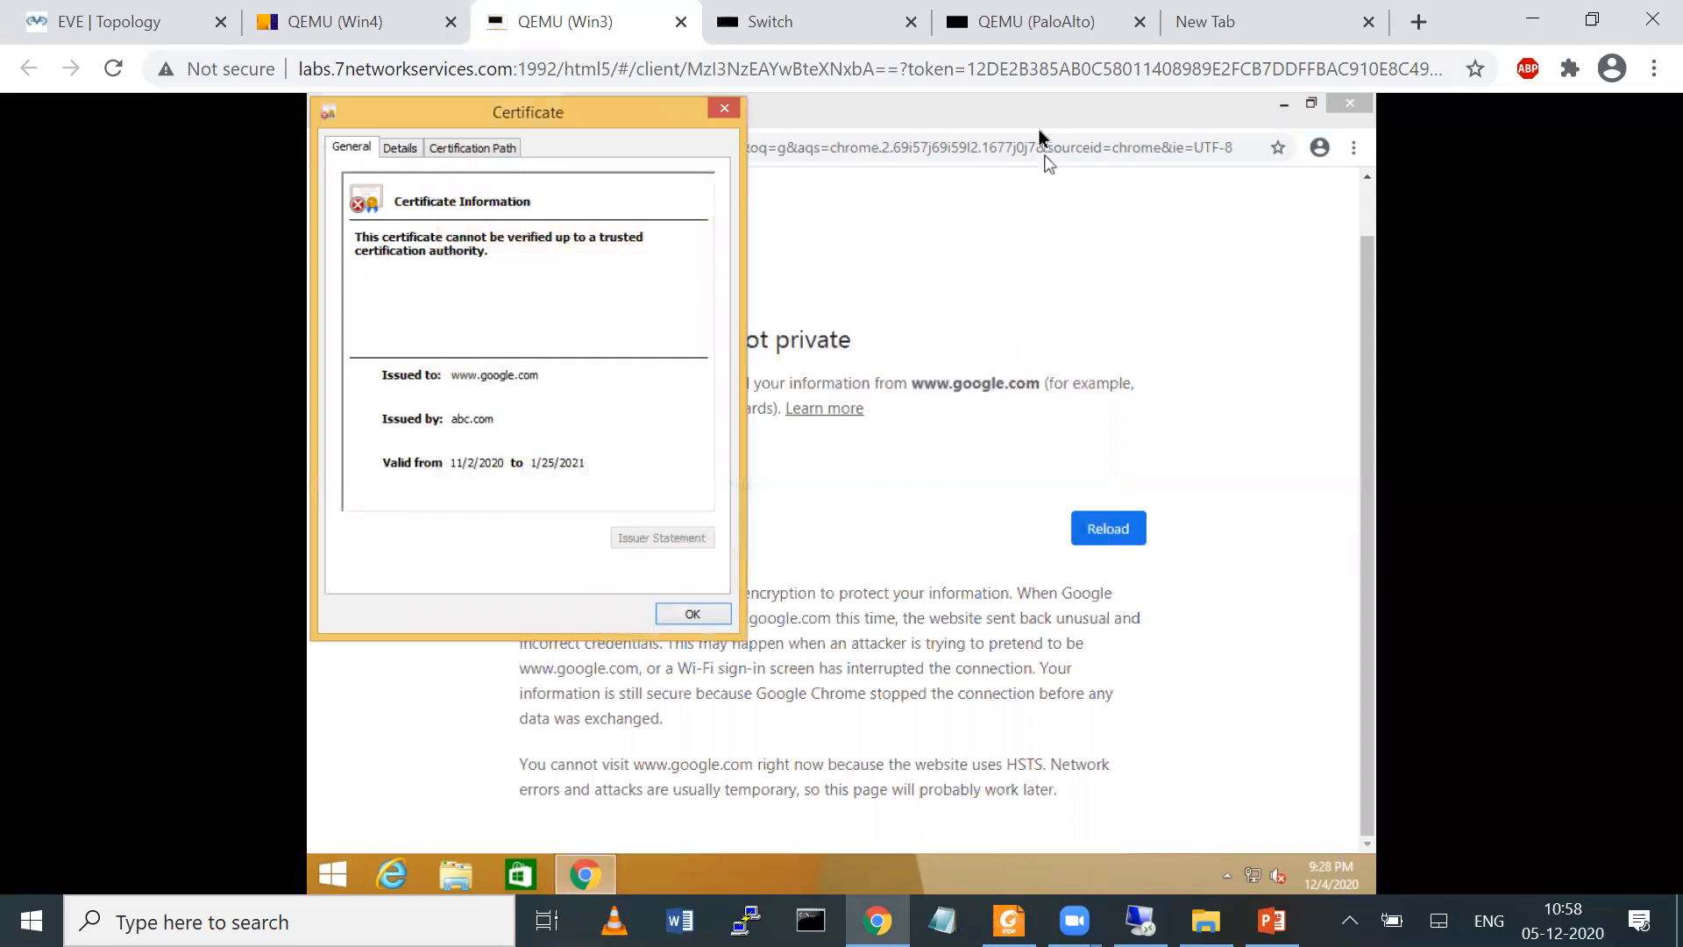
{"action": "mouse_move", "coordinate": [478, 402]}
{"action": "left_mouse_down"}
{"action": "mouse_move", "coordinate": [436, 436]}
{"action": "mouse_move", "coordinate": [500, 405]}
{"action": "left_mouse_up"}
{"action": "mouse_move", "coordinate": [657, 257]}
{"action": "left_mouse_down"}
{"action": "mouse_move", "coordinate": [824, 230]}
{"action": "mouse_move", "coordinate": [842, 324]}
{"action": "left_mouse_up"}
{"action": "mouse_move", "coordinate": [814, 303]}
{"action": "left_mouse_down"}
{"action": "mouse_move", "coordinate": [843, 324]}
{"action": "mouse_move", "coordinate": [894, 279]}
{"action": "left_mouse_up"}
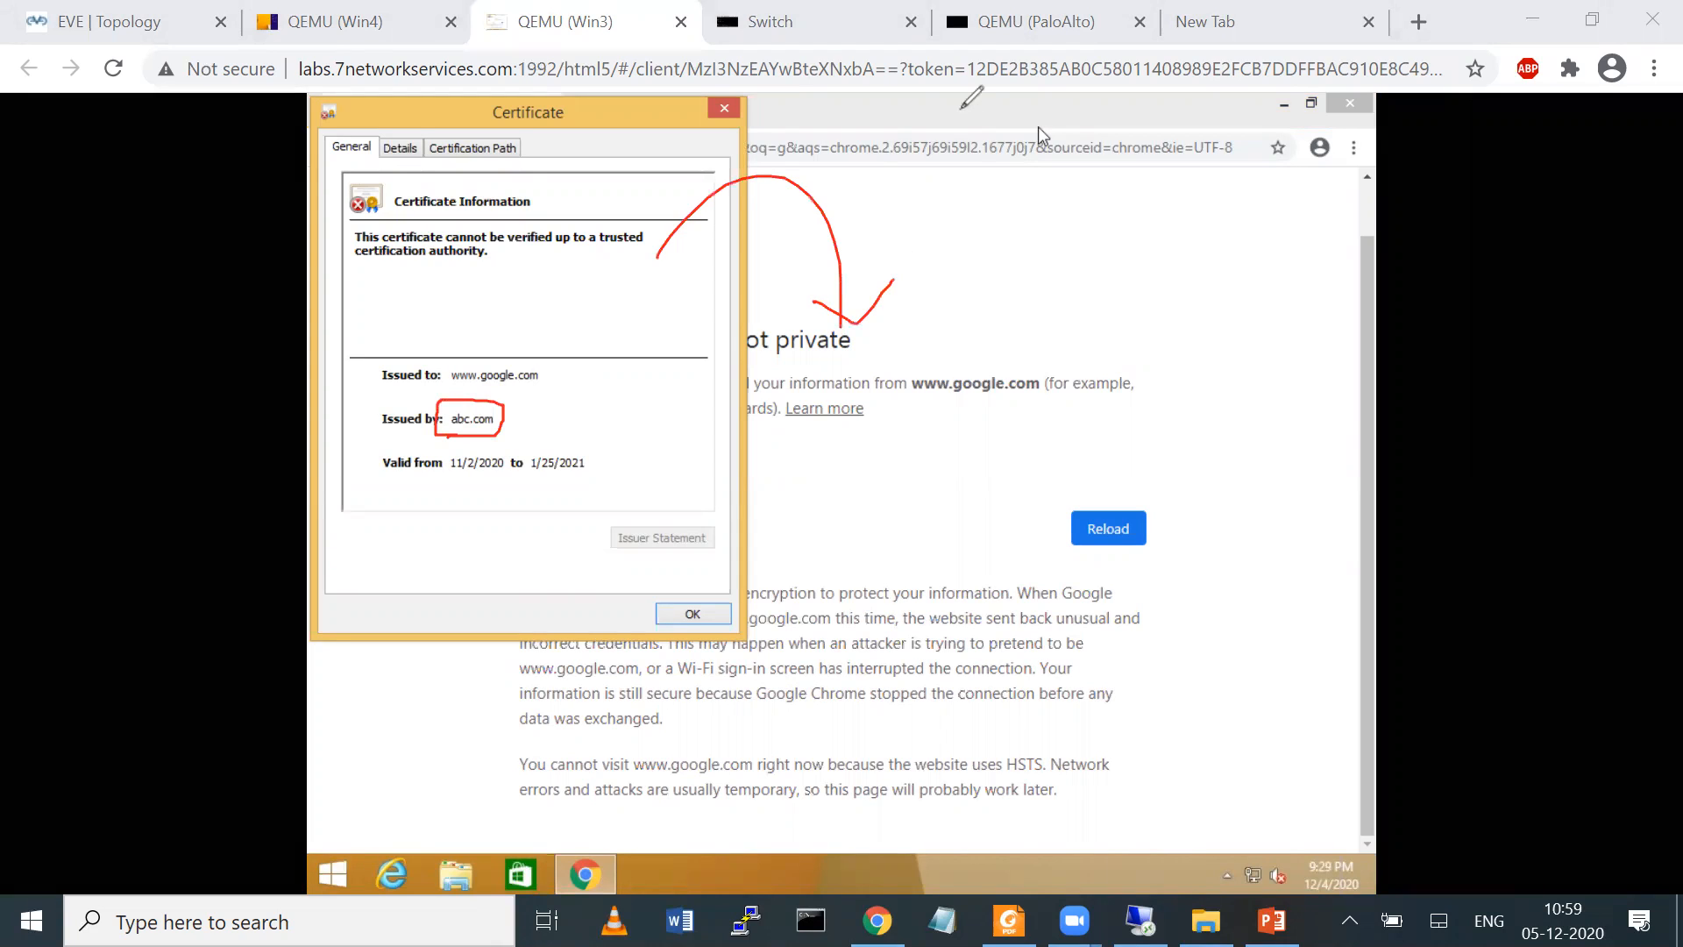
{"action": "key", "text": "e"}
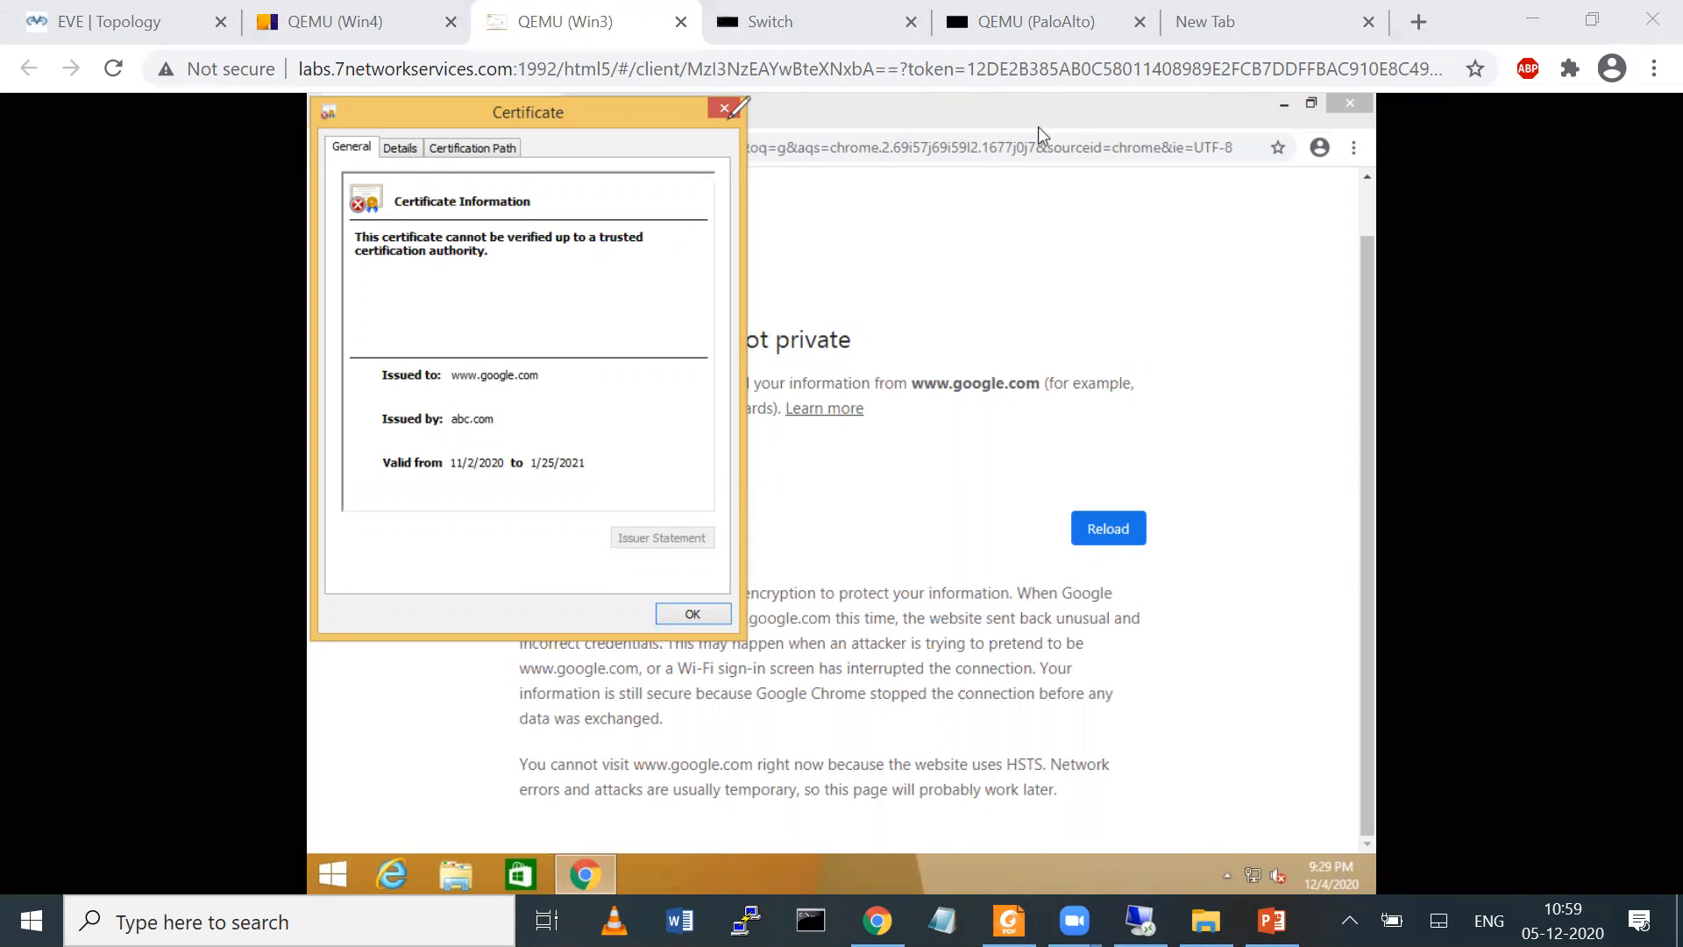
{"action": "left_click", "coordinate": [726, 109]}
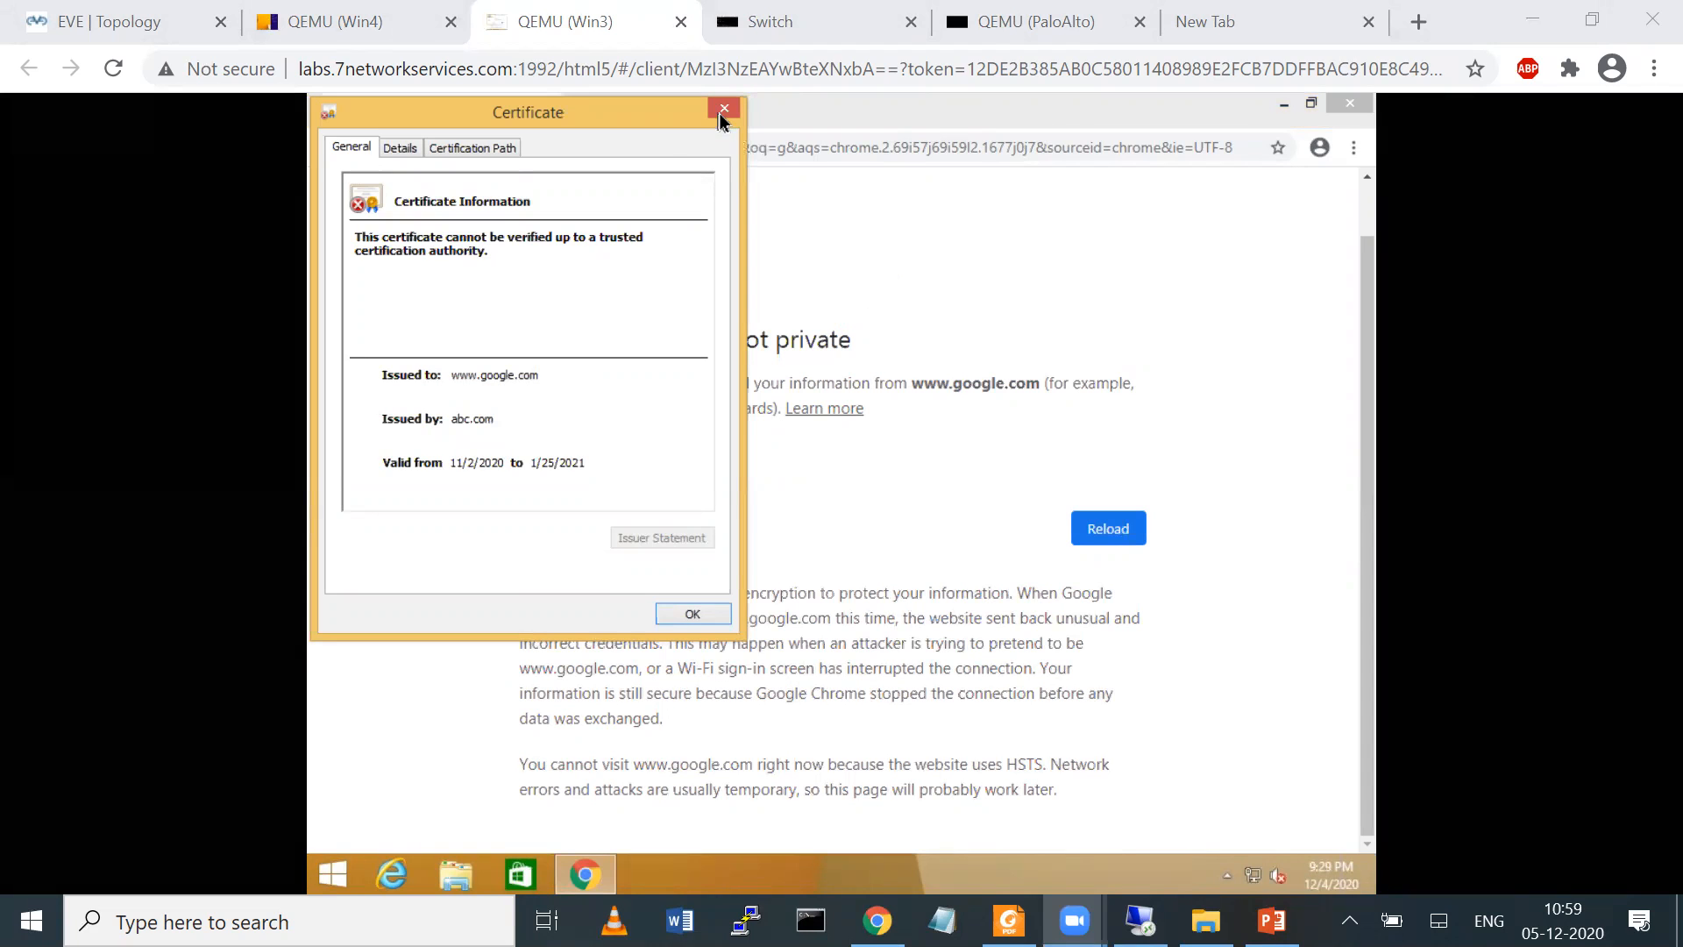
Mark up the EVE topology in red freehand, circling Win3 and Win4 and sketching paths between them and the switch, and clear the marks
{"action": "left_click", "coordinate": [119, 16]}
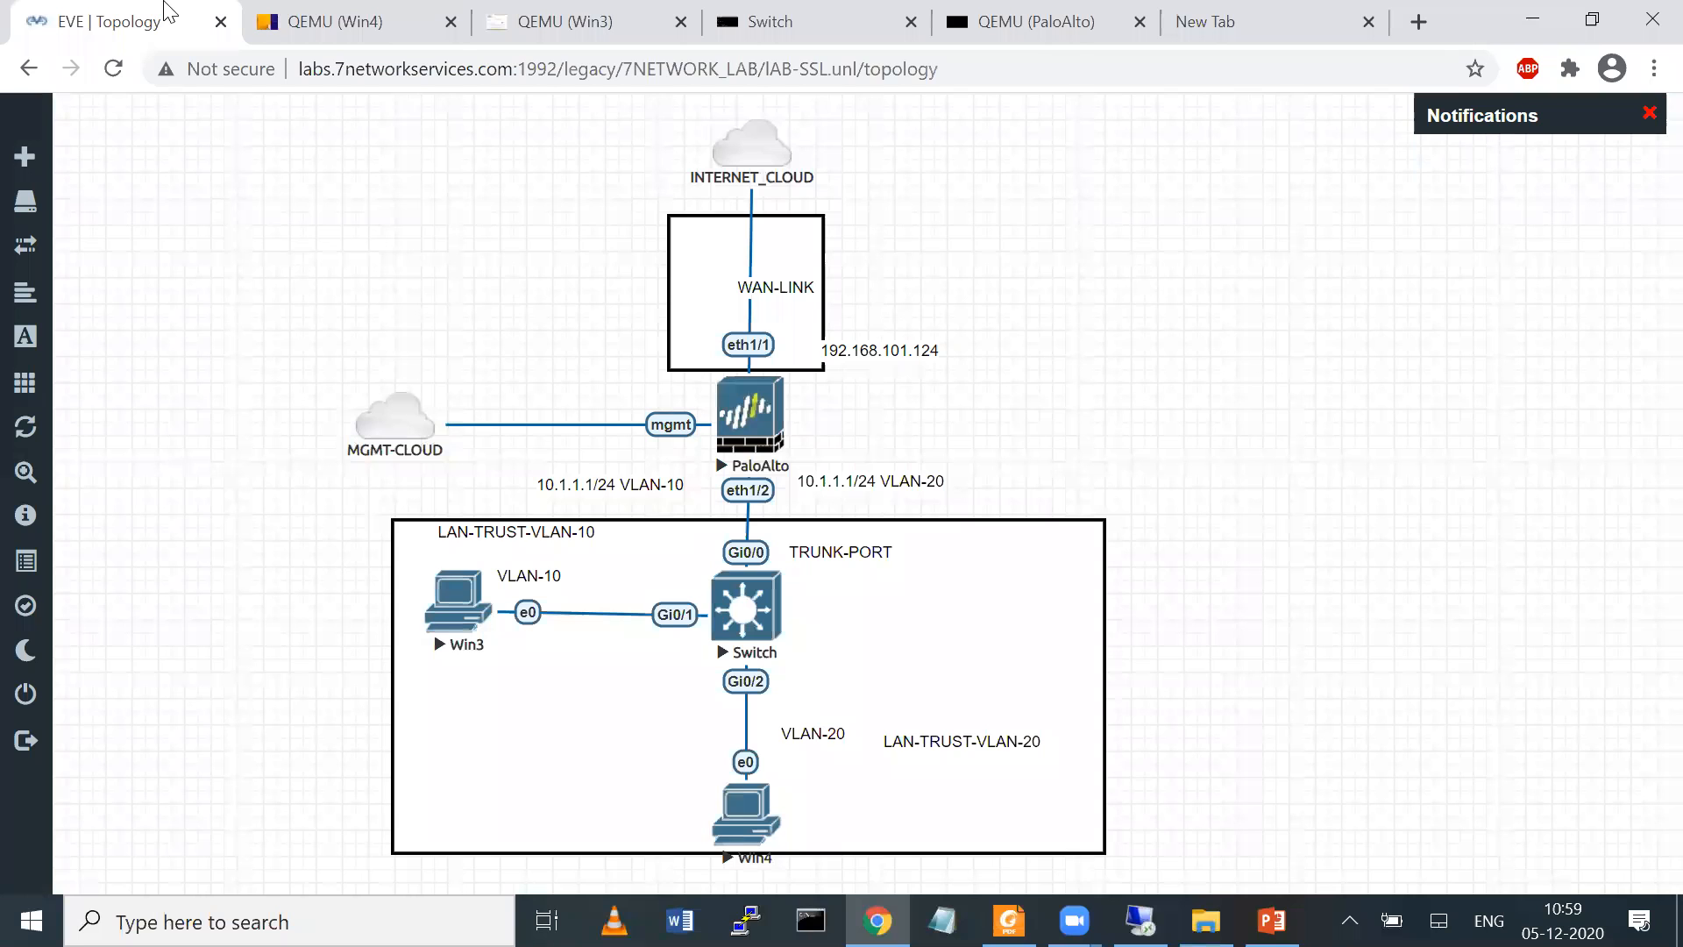
{"action": "left_click_drag", "start_coordinate": [451, 550], "coordinate": [769, 755]}
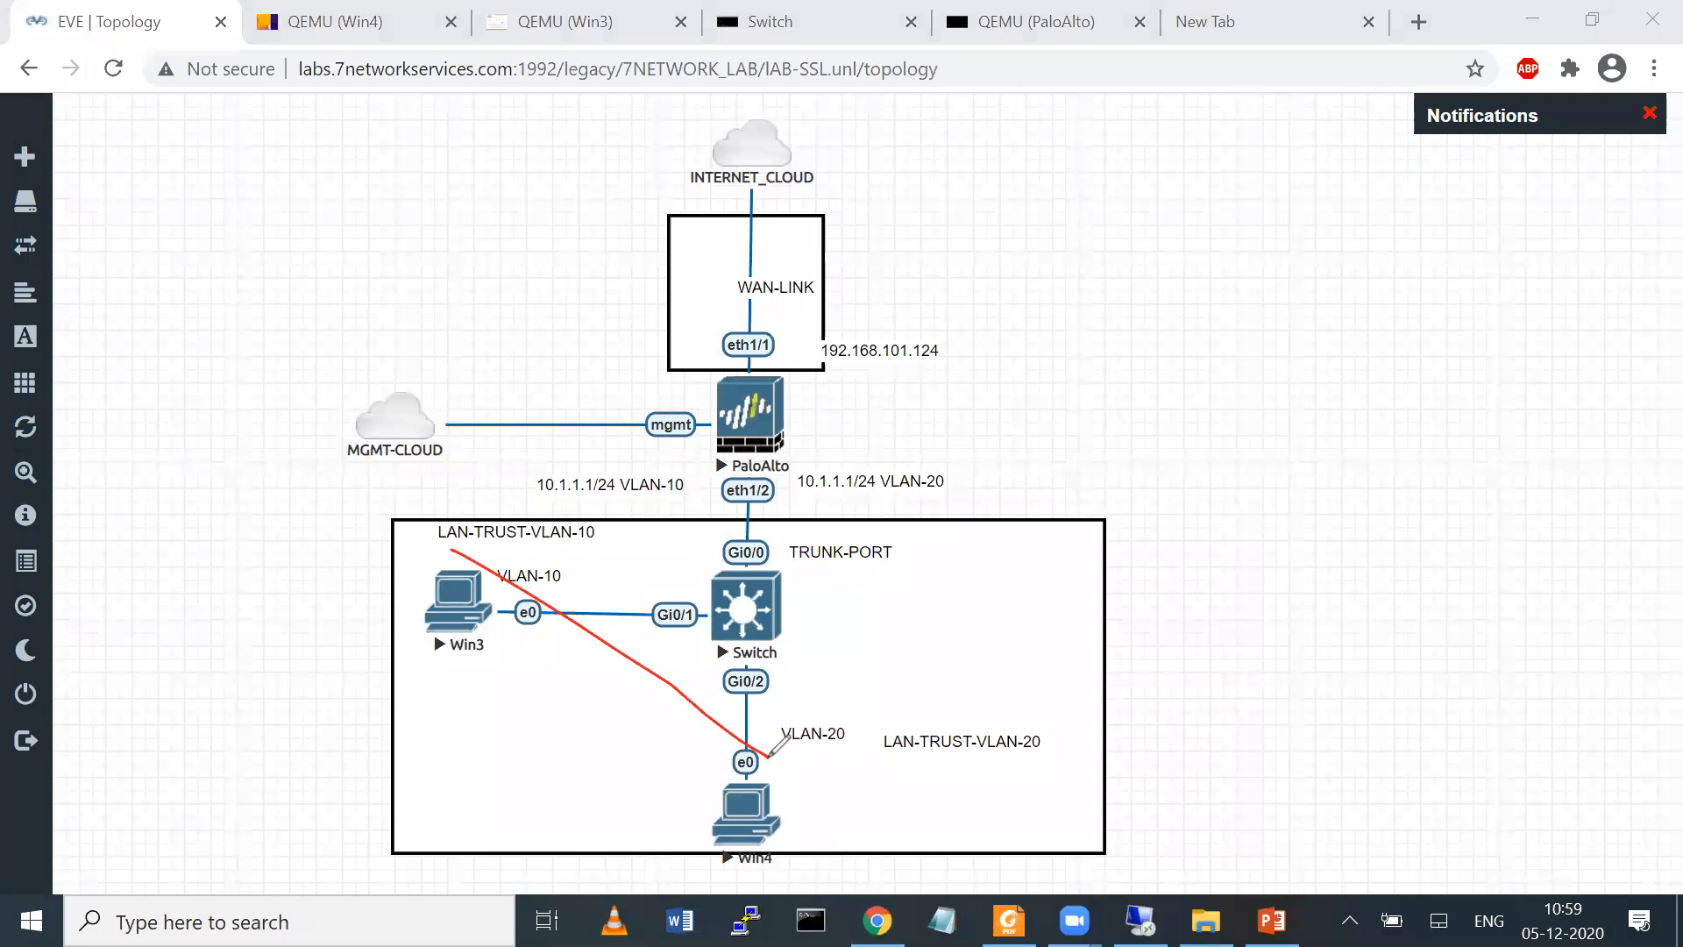
{"action": "mouse_move", "coordinate": [665, 836]}
{"action": "left_mouse_down"}
{"action": "mouse_move", "coordinate": [842, 796]}
{"action": "mouse_move", "coordinate": [667, 758]}
{"action": "left_mouse_up"}
{"action": "mouse_move", "coordinate": [428, 682]}
{"action": "left_mouse_down"}
{"action": "mouse_move", "coordinate": [386, 596]}
{"action": "mouse_move", "coordinate": [500, 668]}
{"action": "left_mouse_up"}
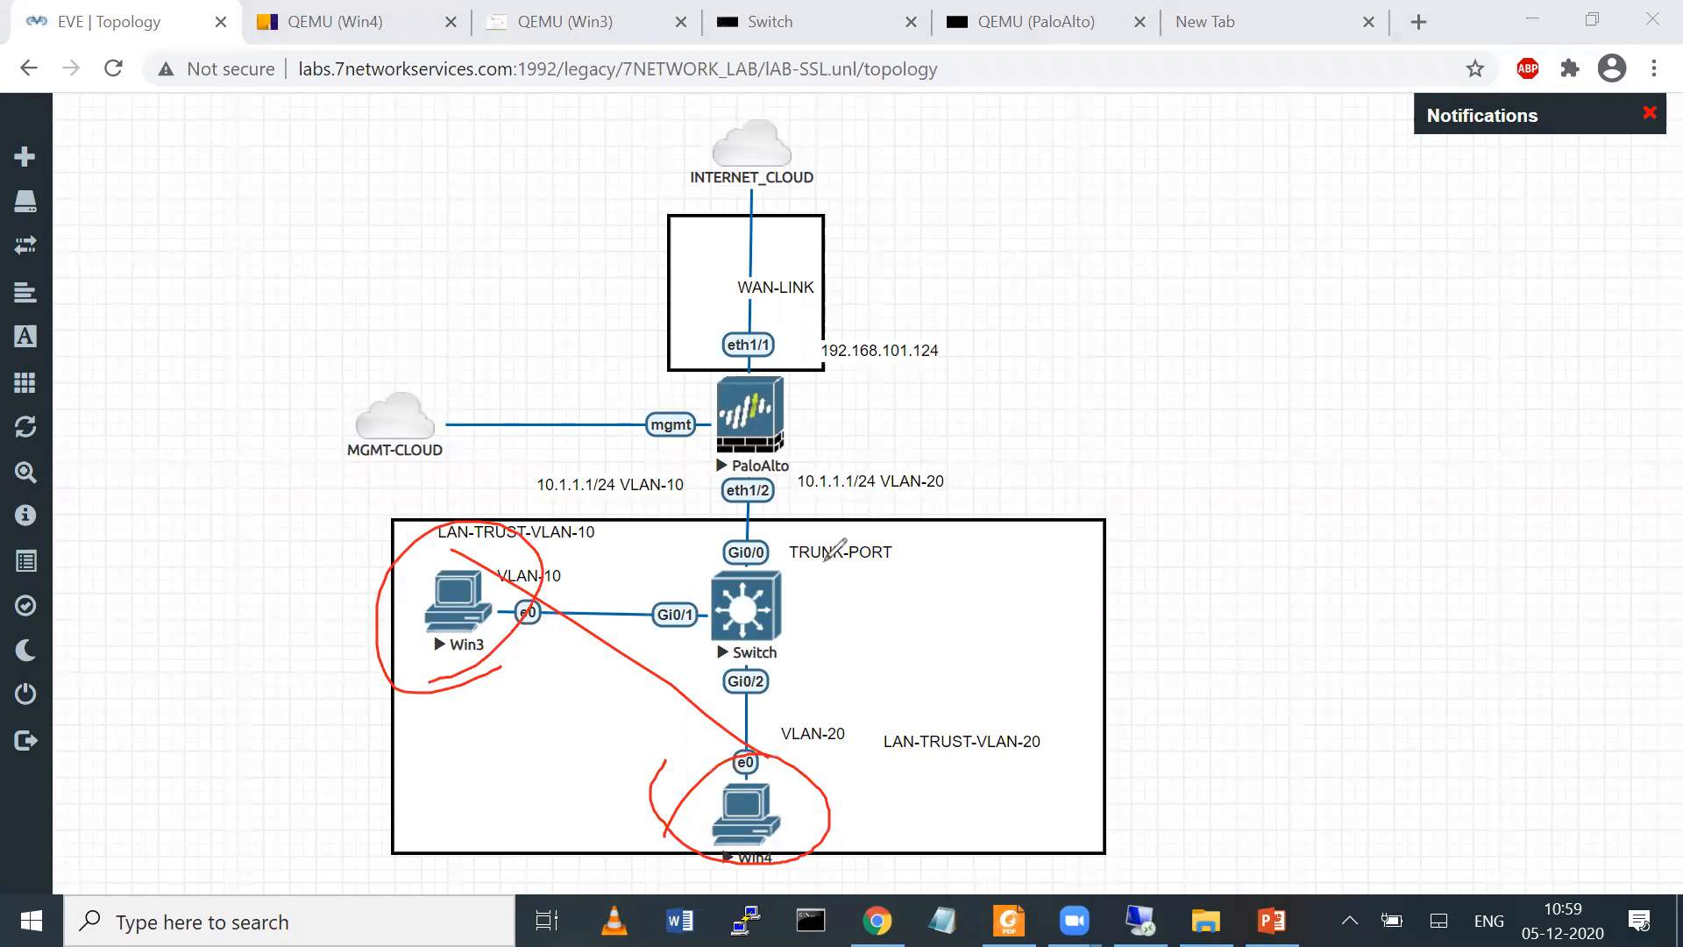
{"action": "mouse_move", "coordinate": [778, 597]}
{"action": "left_mouse_down"}
{"action": "mouse_move", "coordinate": [1052, 440]}
{"action": "mouse_move", "coordinate": [1010, 379]}
{"action": "mouse_move", "coordinate": [1144, 373]}
{"action": "mouse_move", "coordinate": [1096, 460]}
{"action": "mouse_move", "coordinate": [714, 583]}
{"action": "mouse_move", "coordinate": [500, 578]}
{"action": "mouse_move", "coordinate": [518, 593]}
{"action": "left_mouse_up"}
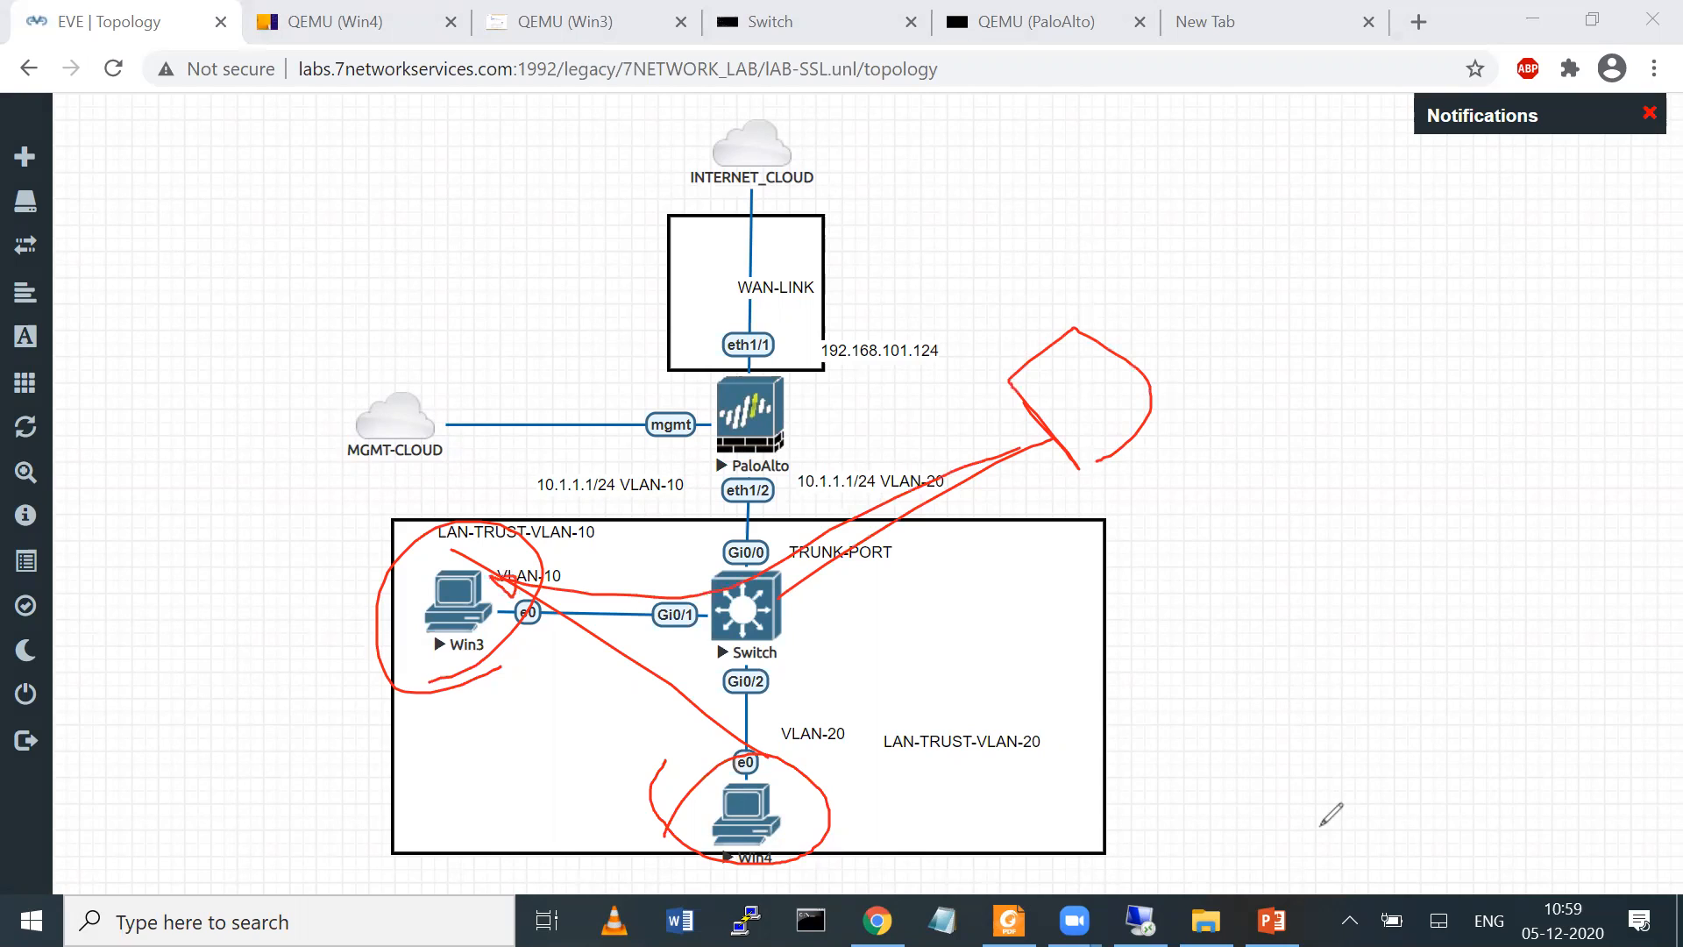
{"action": "left_click", "coordinate": [1508, 741]}
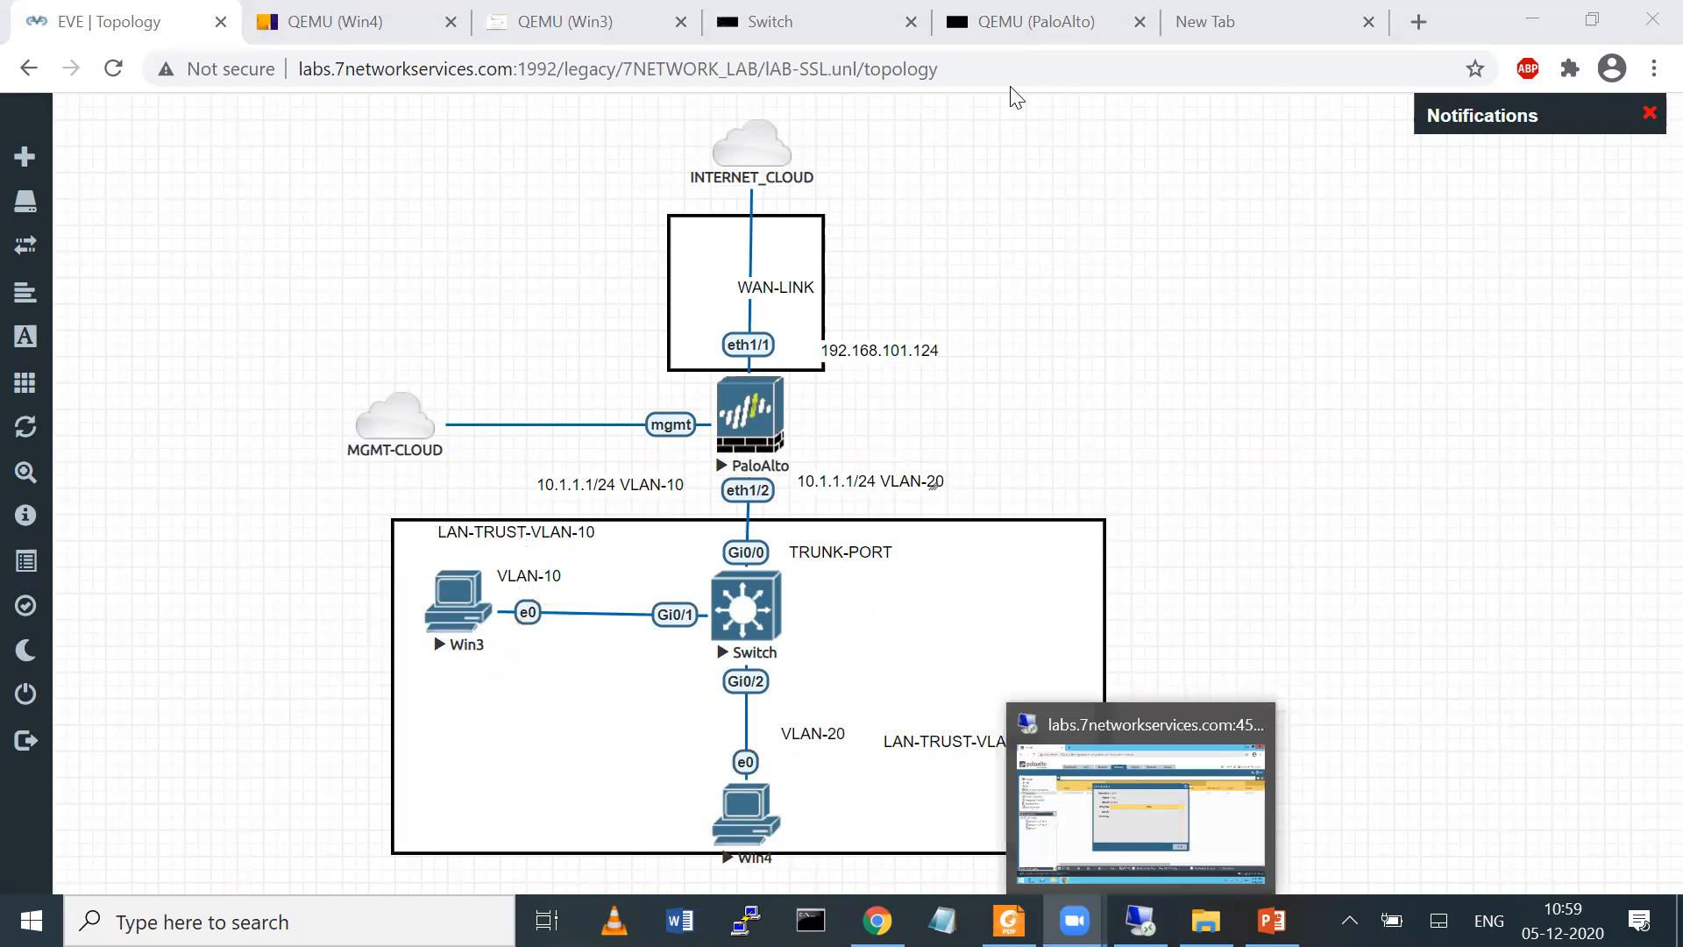
Switch to the remote desktop, dismiss the commit status, and export device certificate SSL-TEST-CERT as Base64 Encoded Certificate (PEM) without the private key
{"action": "left_click", "coordinate": [1140, 921]}
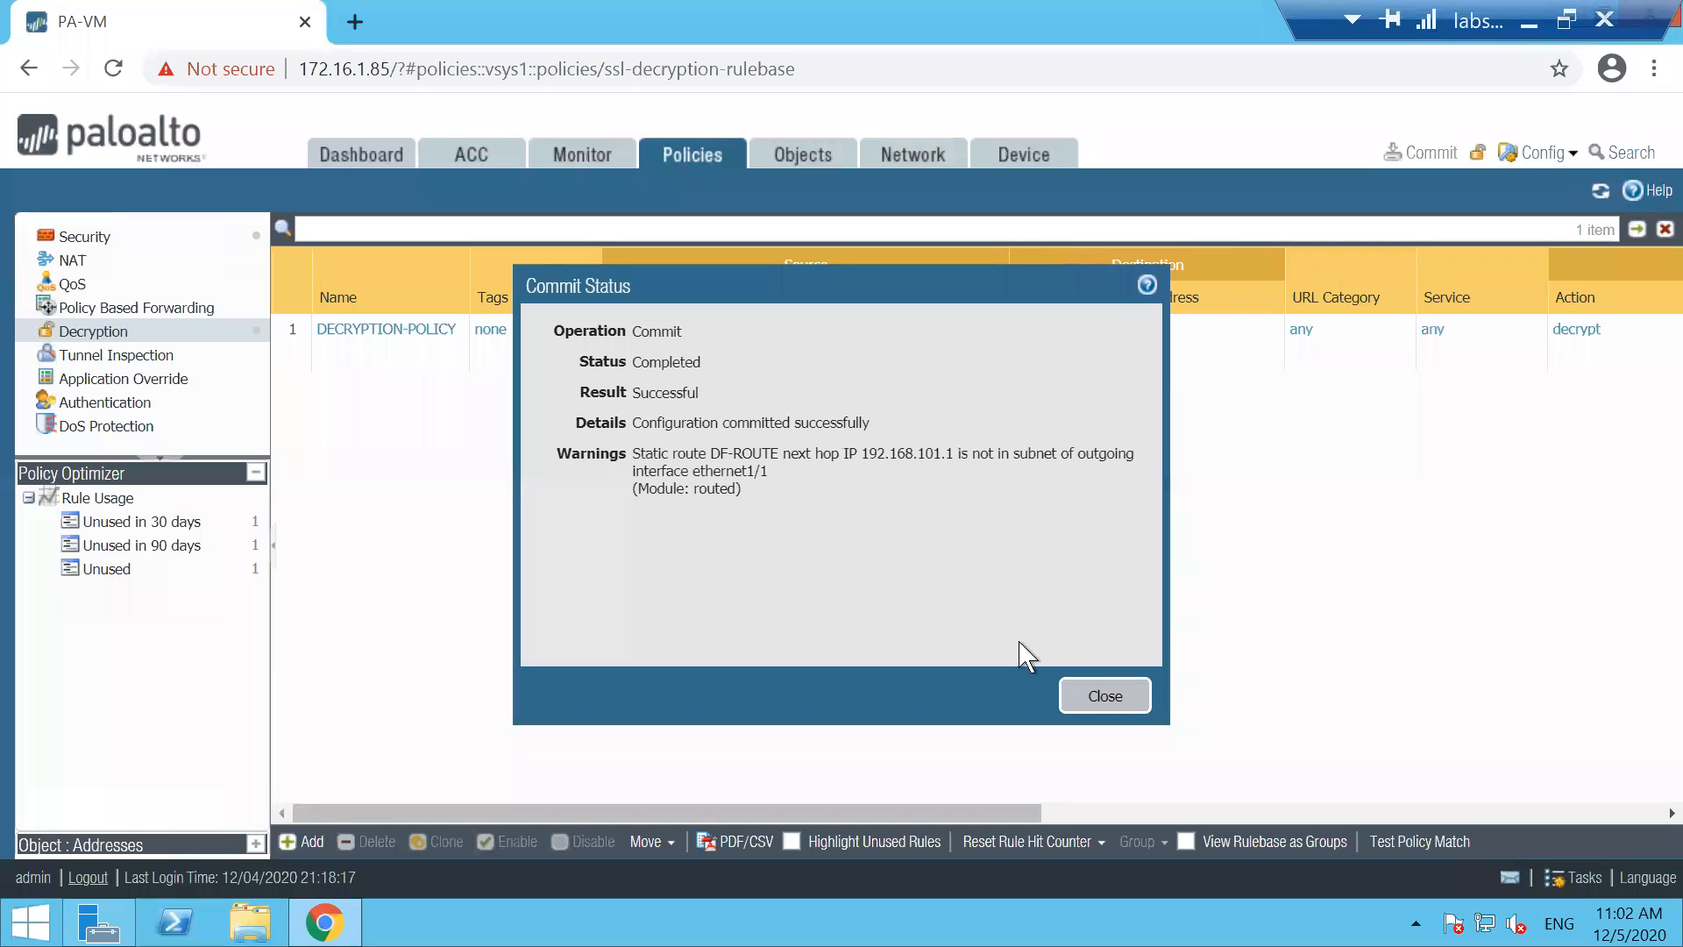
{"action": "left_click", "coordinate": [1103, 696]}
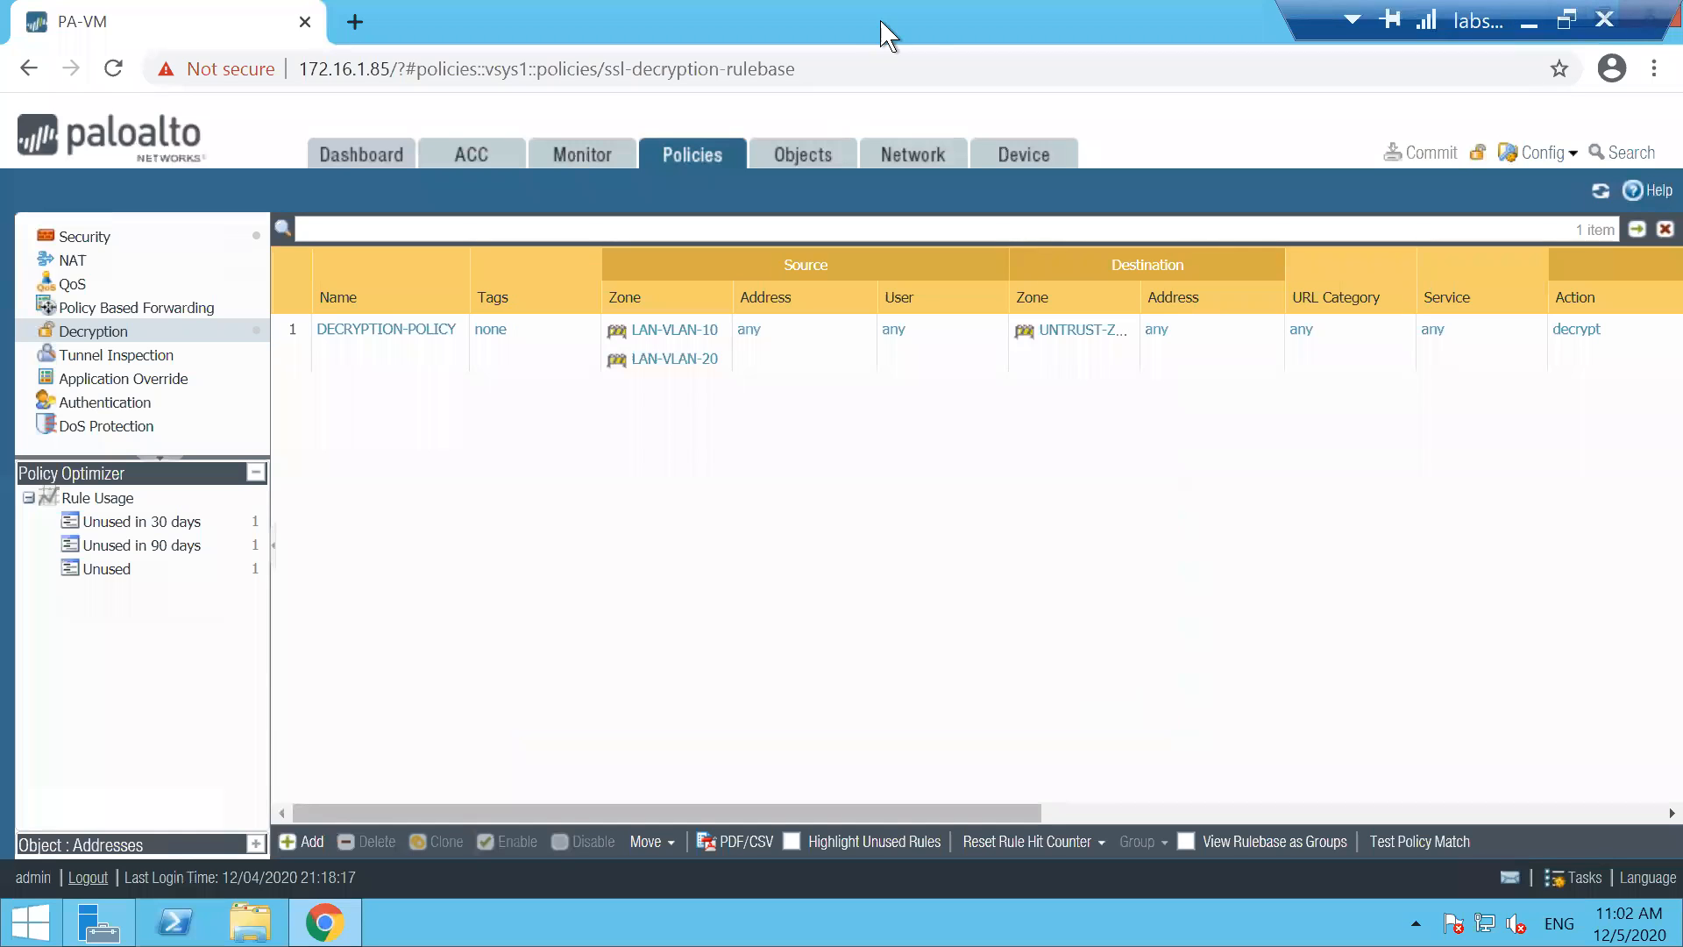
{"action": "left_click", "coordinate": [1002, 163]}
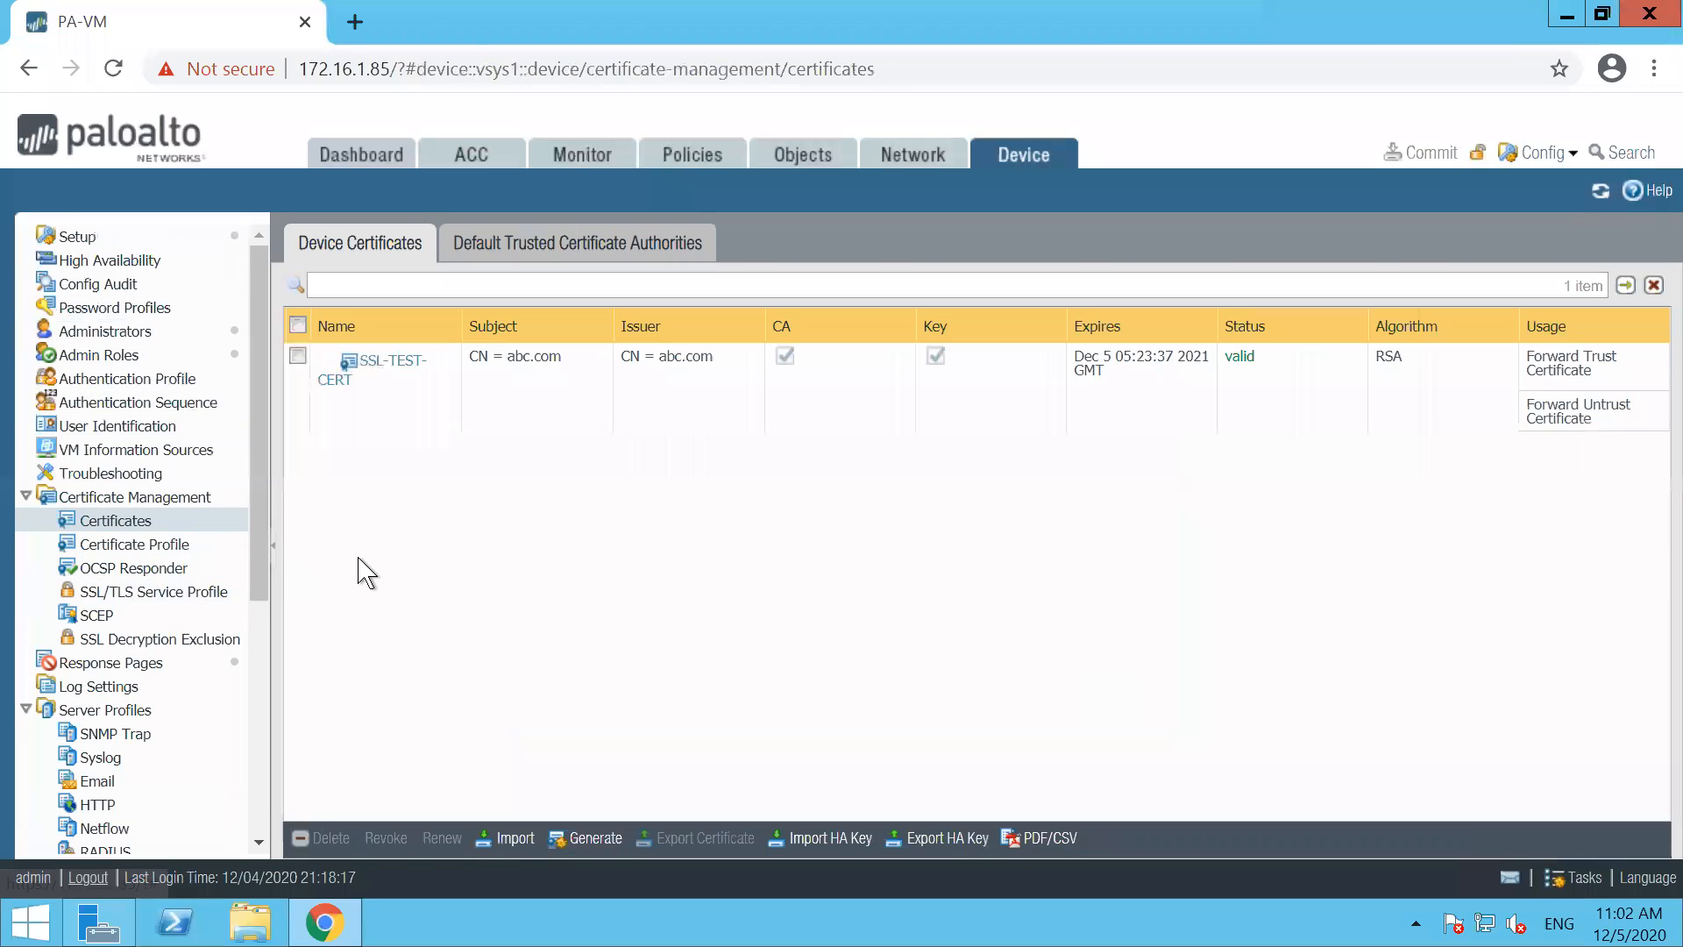
{"action": "left_click", "coordinate": [298, 356]}
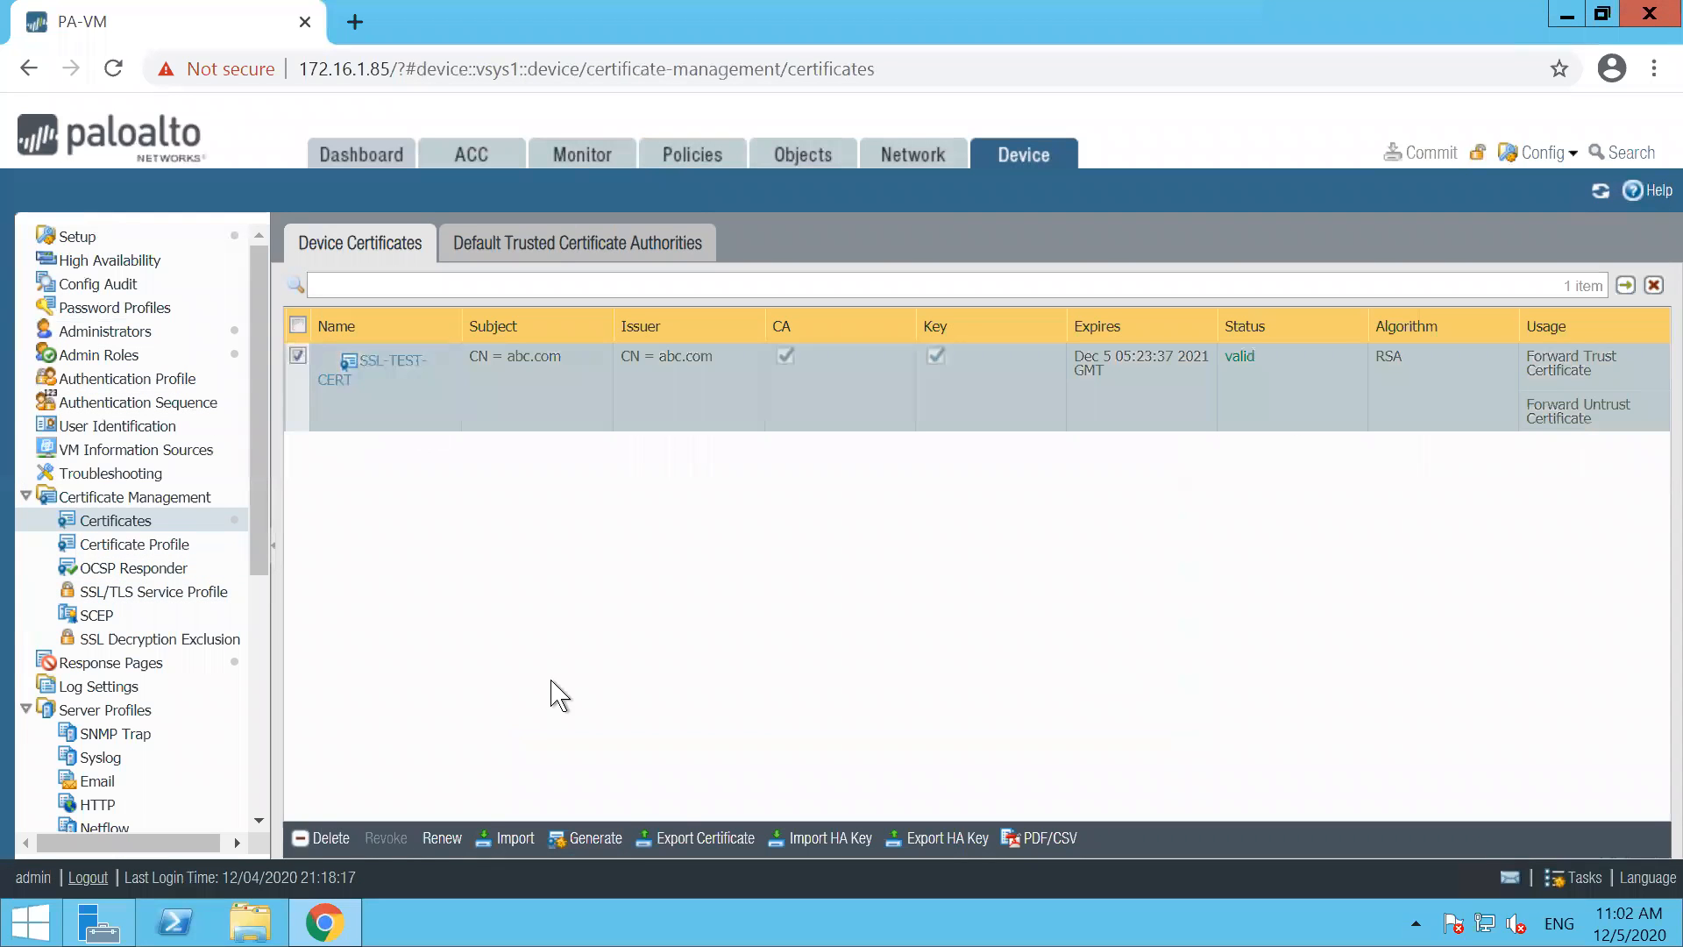
{"action": "left_click", "coordinate": [664, 839]}
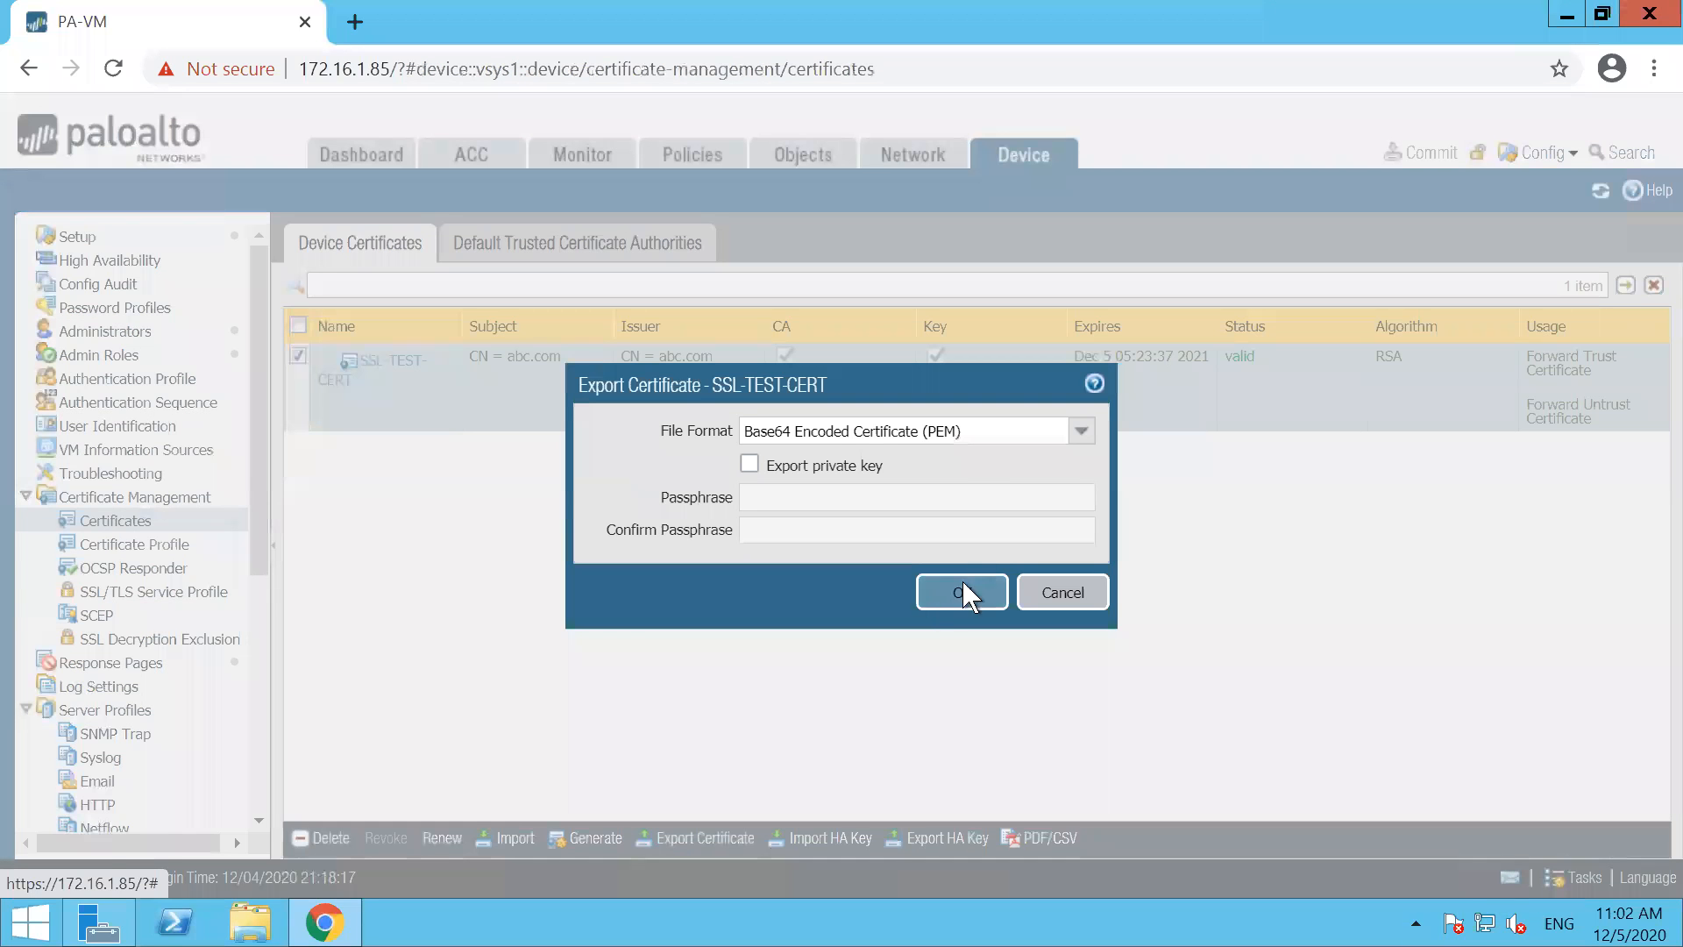
{"action": "left_click", "coordinate": [963, 583]}
Locate the downloaded cert_SSL-TEST-CERT file in its folder, copy it, and close the folder window
{"action": "left_click", "coordinate": [1565, 862]}
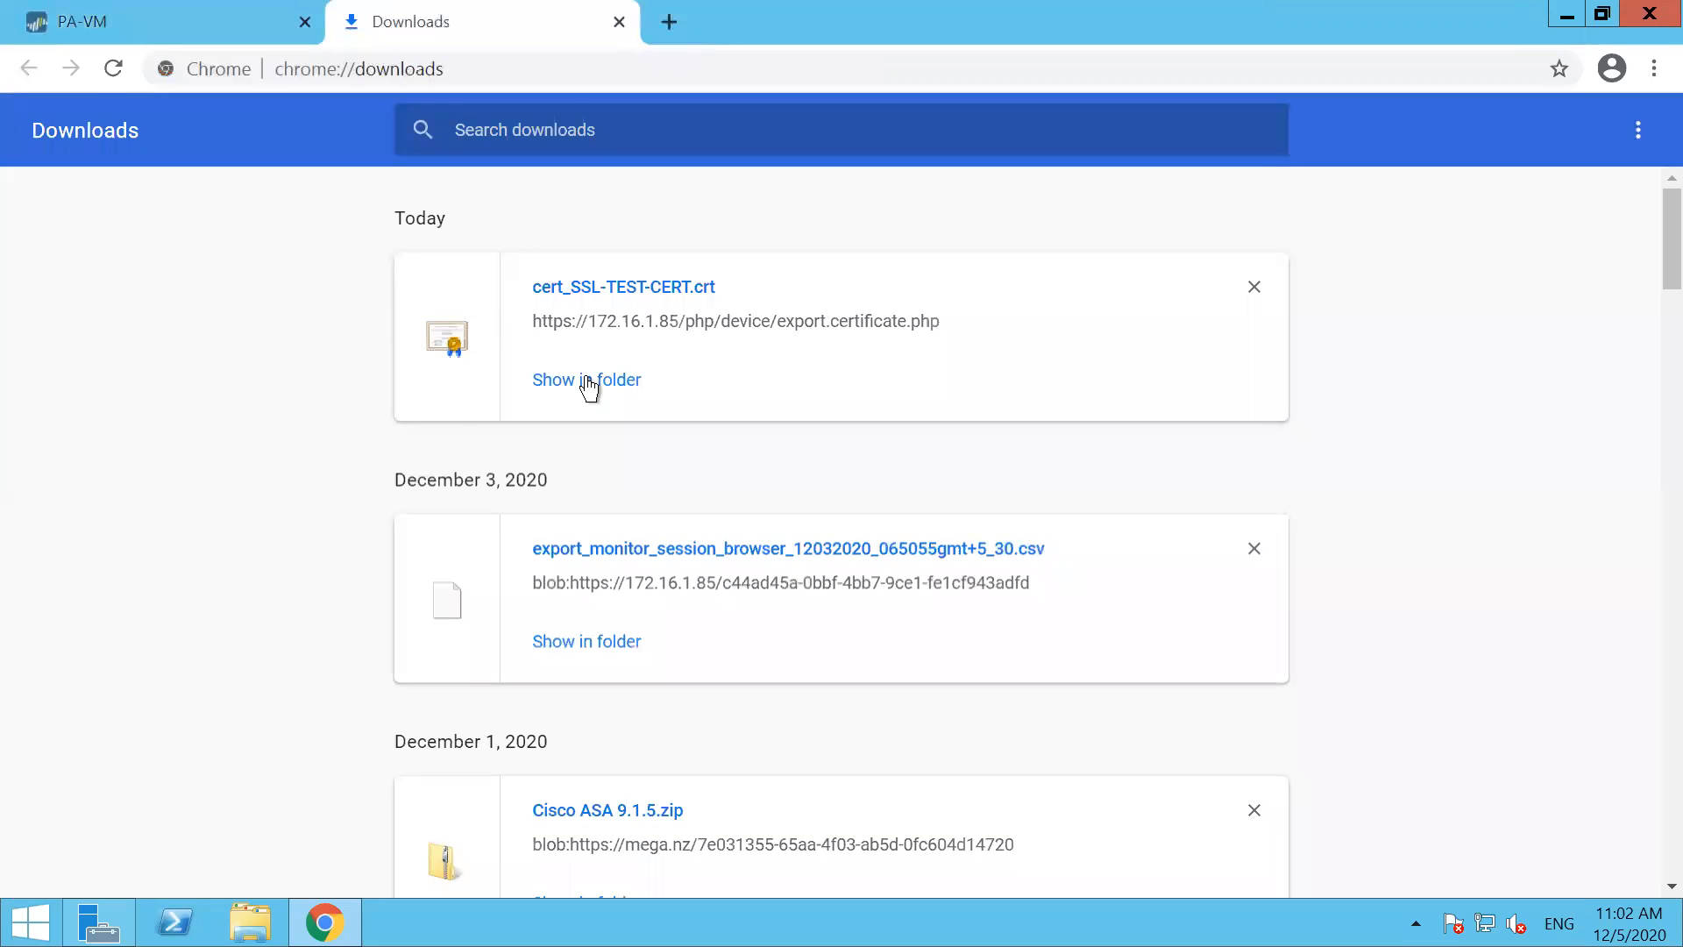
{"action": "left_click", "coordinate": [608, 391]}
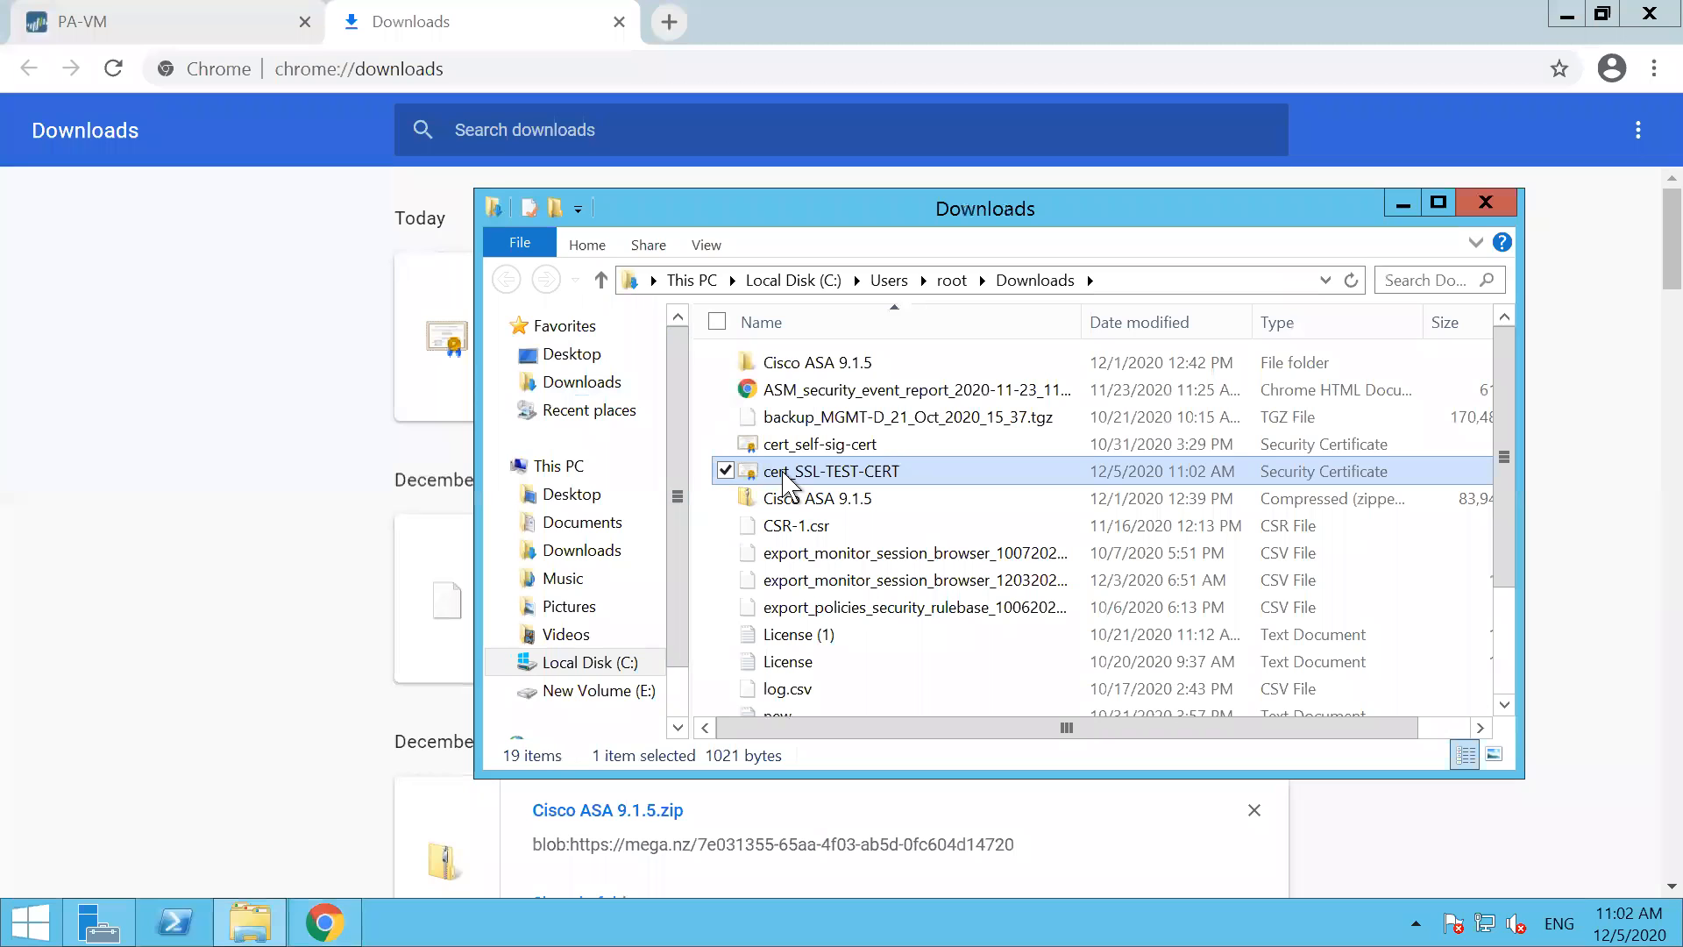
{"action": "right_click", "coordinate": [783, 473]}
{"action": "left_click", "coordinate": [581, 745]}
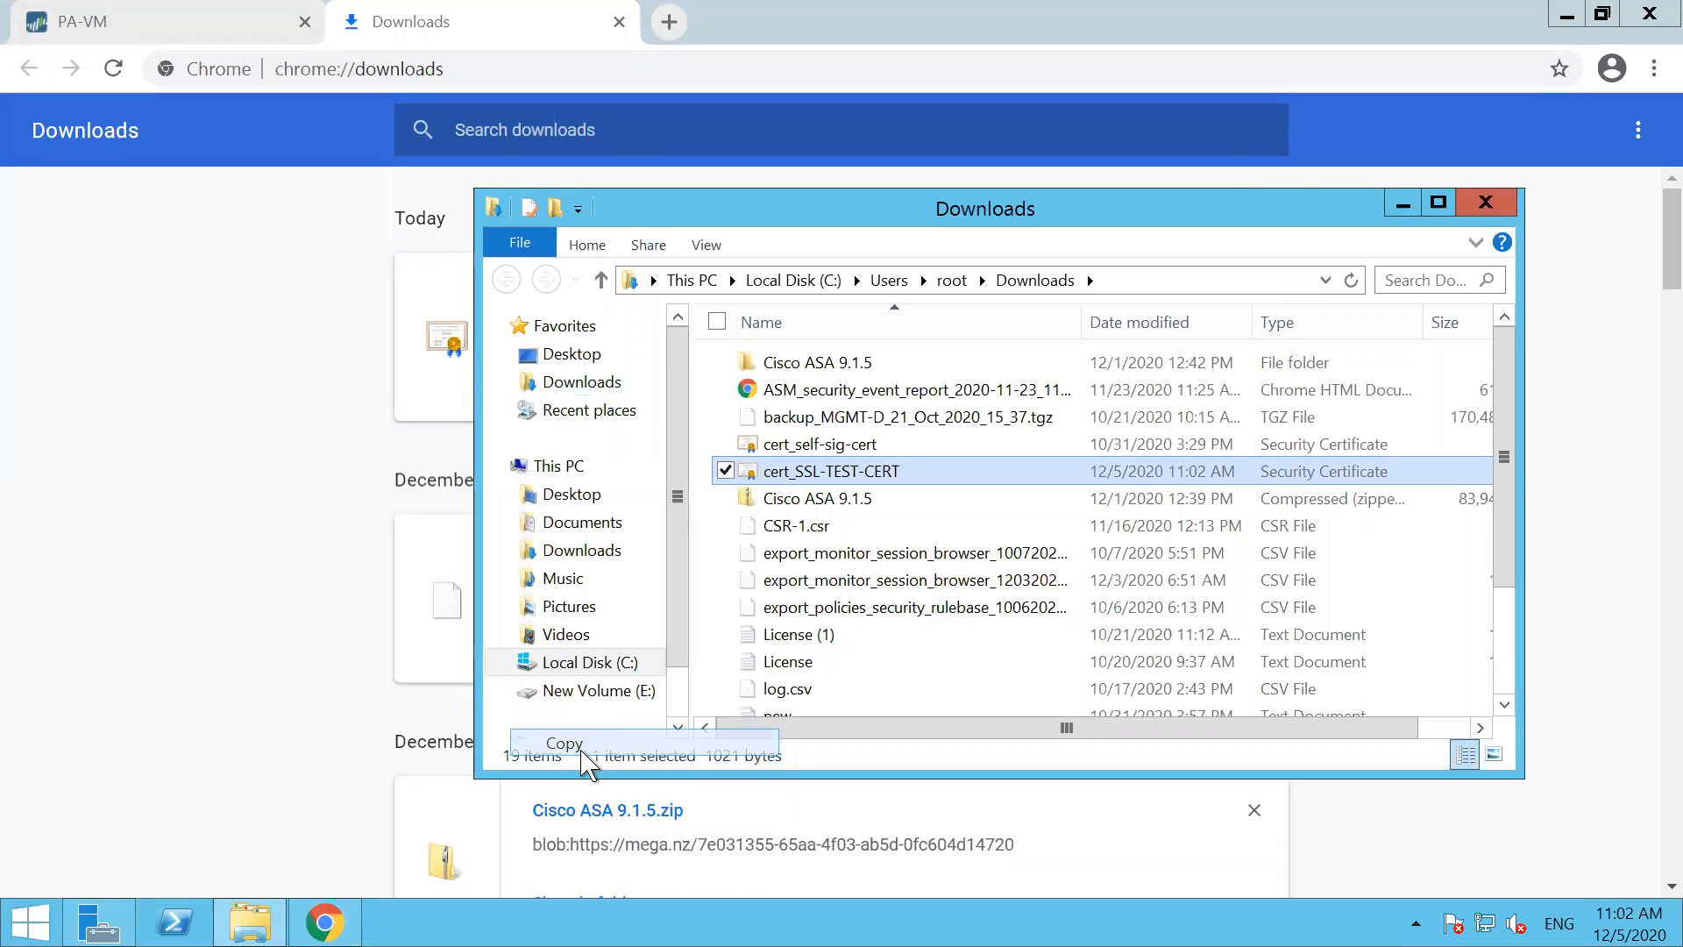
{"action": "left_click", "coordinate": [1486, 202]}
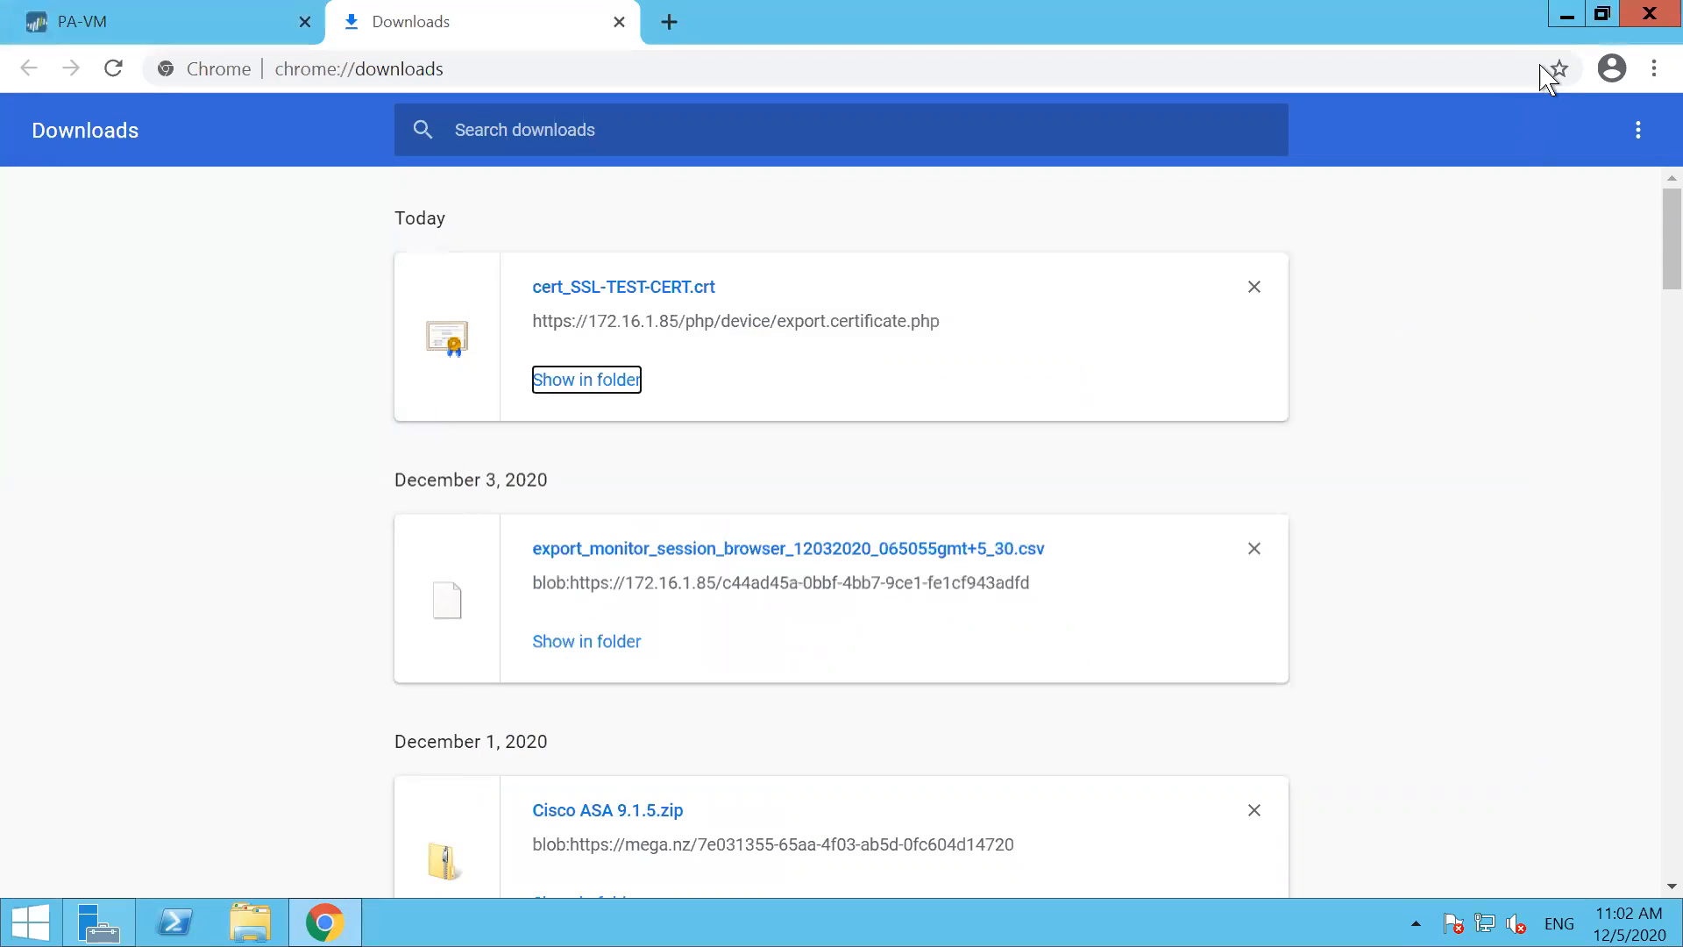
Create a new folder named TEST-CERT on the Windows Server desktop
{"action": "left_click", "coordinate": [1567, 19]}
{"action": "right_click", "coordinate": [504, 359]}
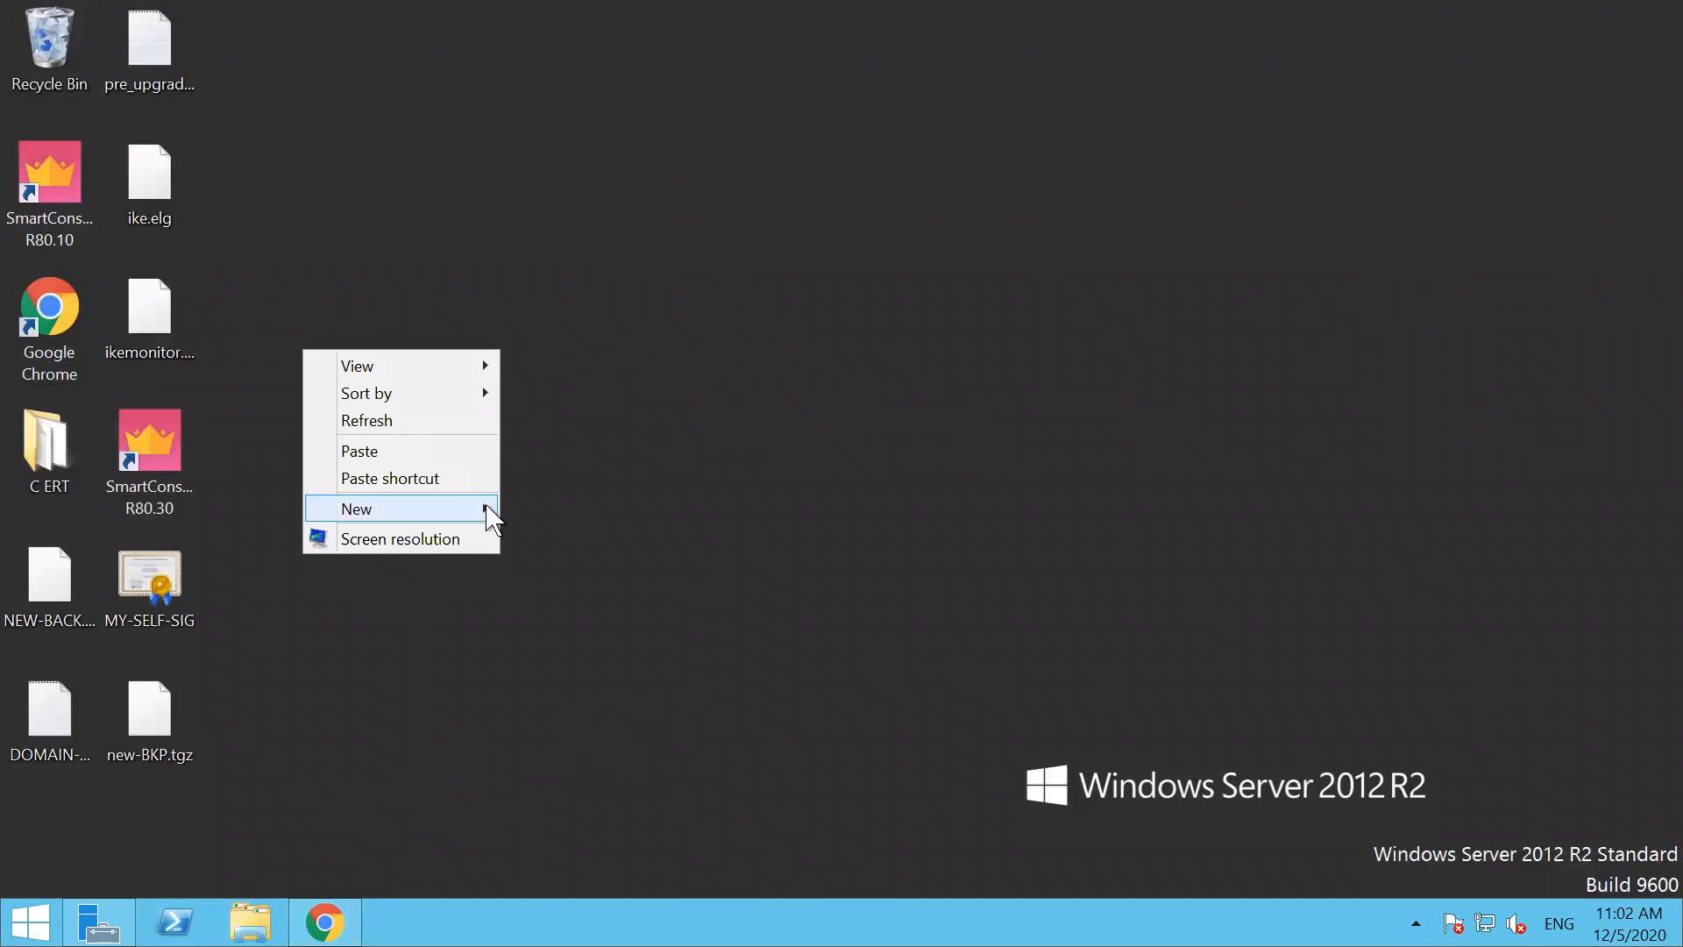
{"action": "mouse_move", "coordinate": [487, 517]}
{"action": "left_click", "coordinate": [219, 509]}
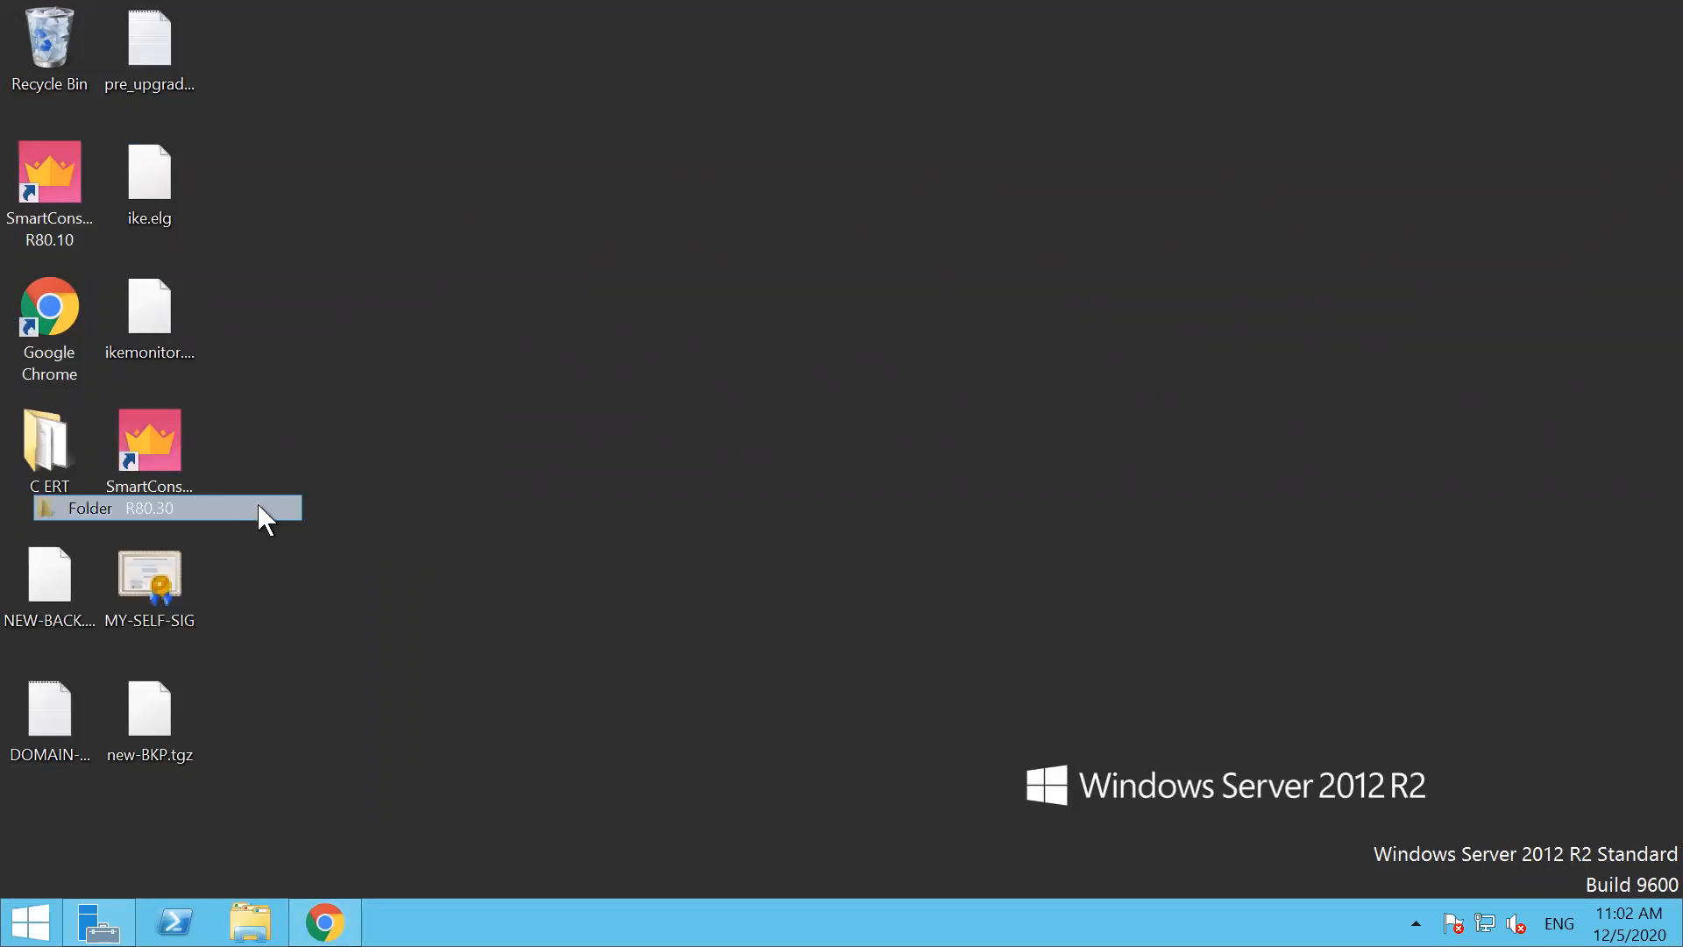
{"action": "type", "text": "TEST-CERT"}
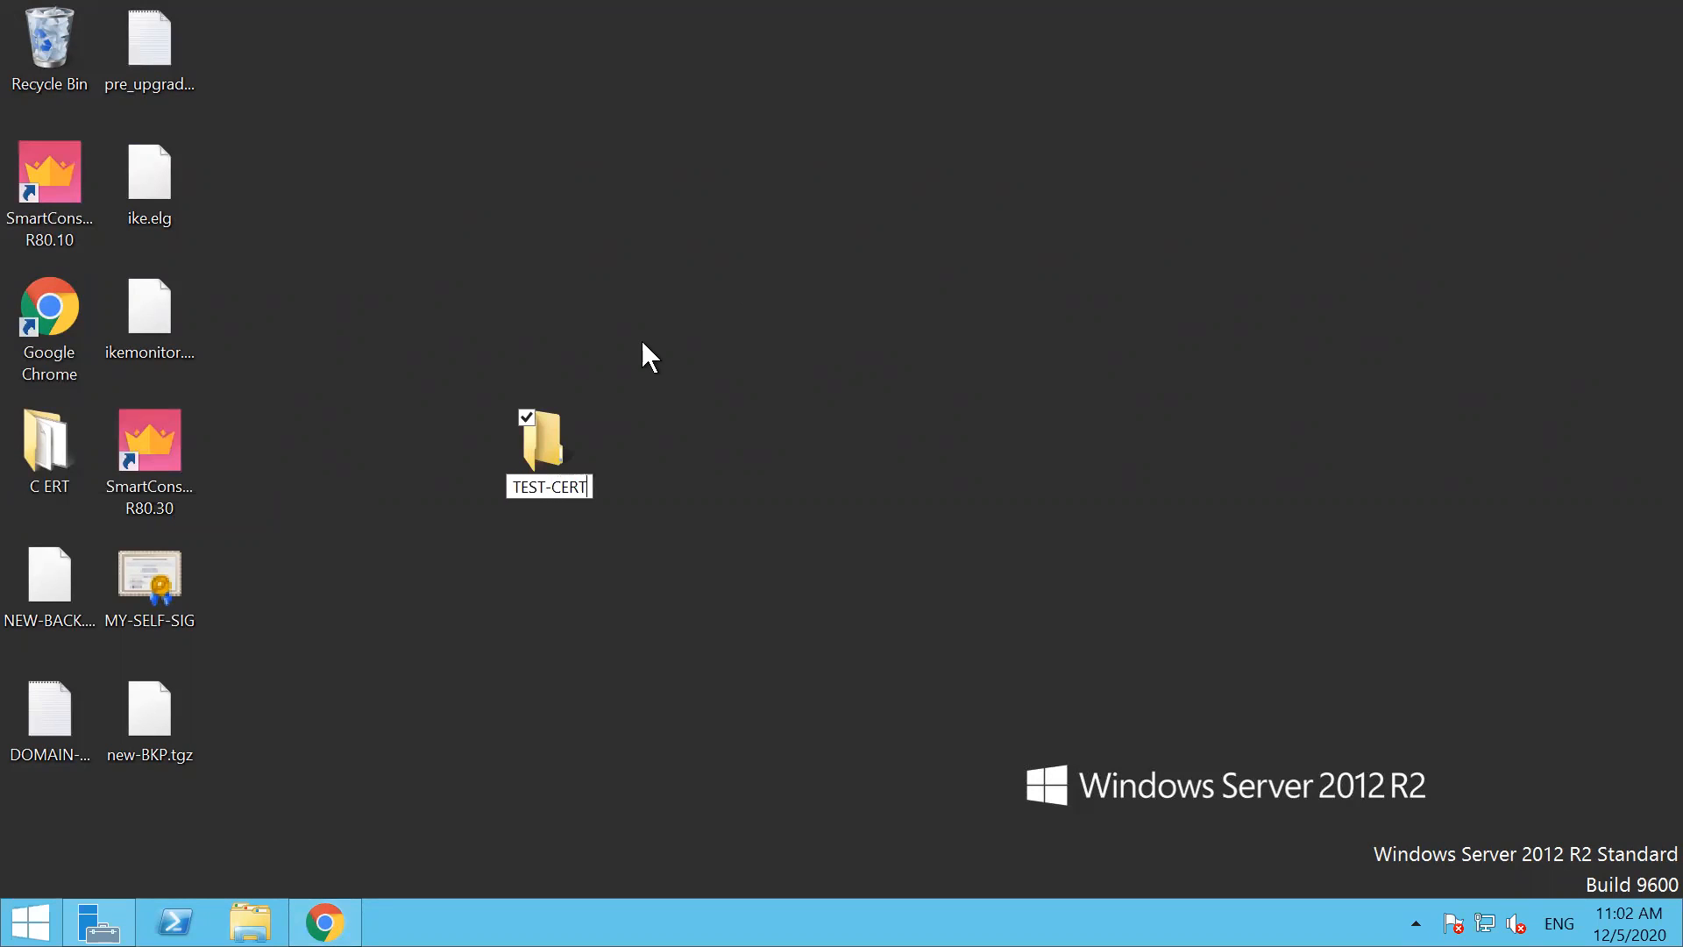
{"action": "key", "text": "Return"}
Paste the copied cert_SSL-TEST-CERT file into the TEST-CERT folder and close its window
{"action": "double_click", "coordinate": [575, 434]}
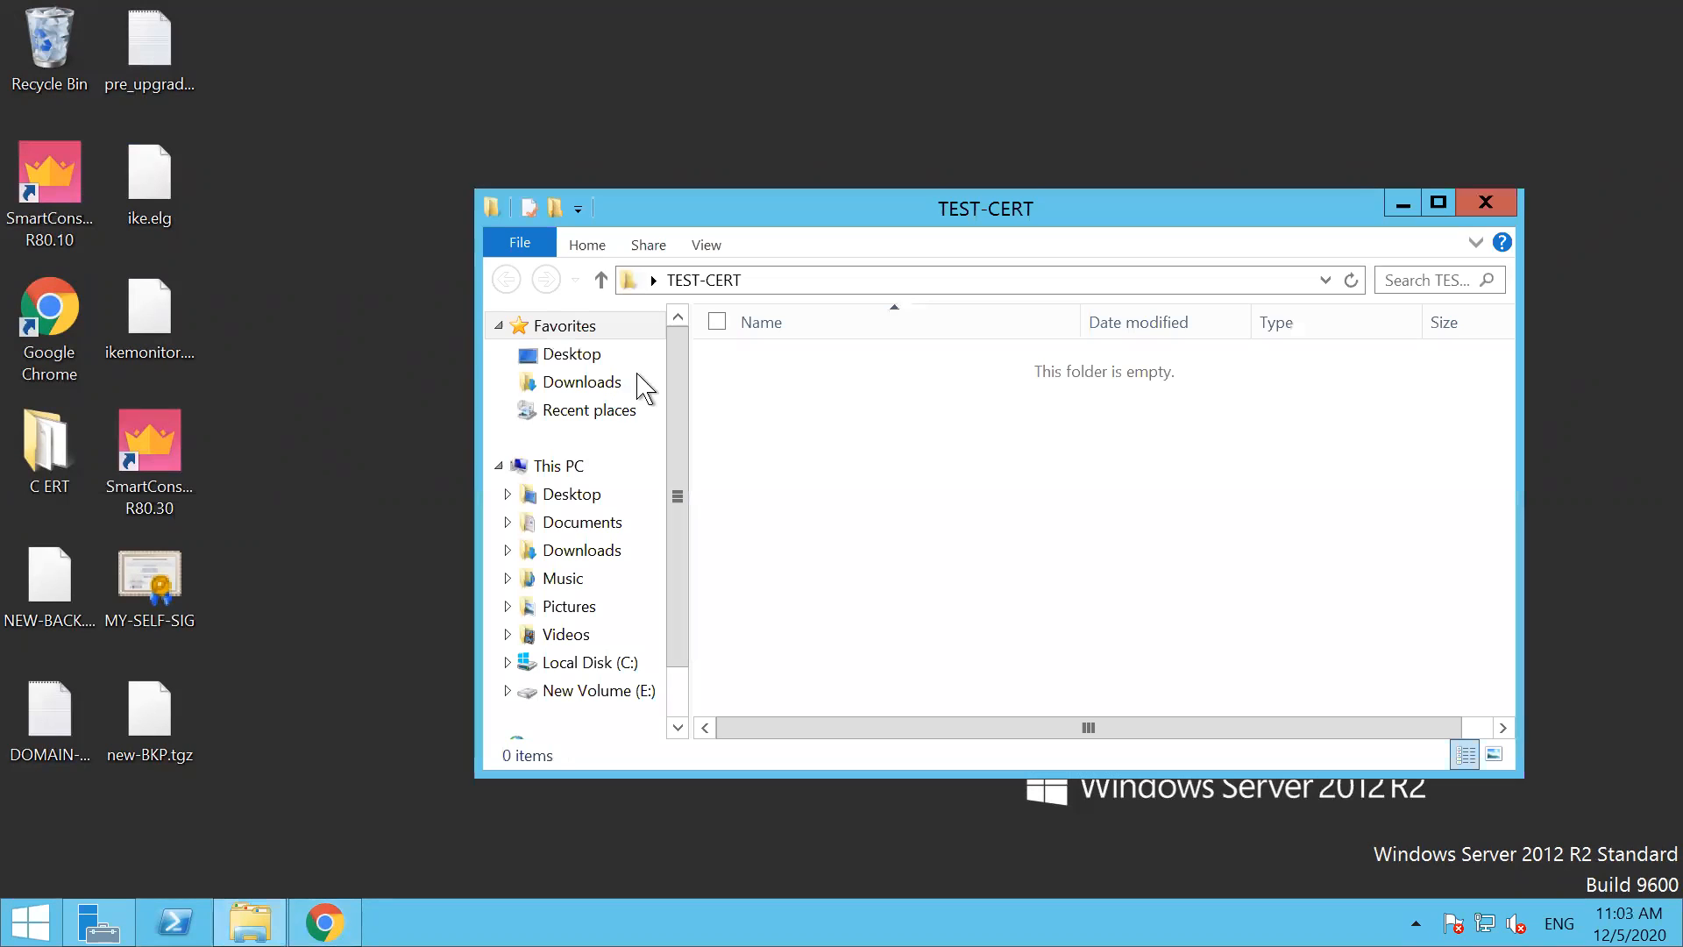
{"action": "key", "text": "ctrl+v"}
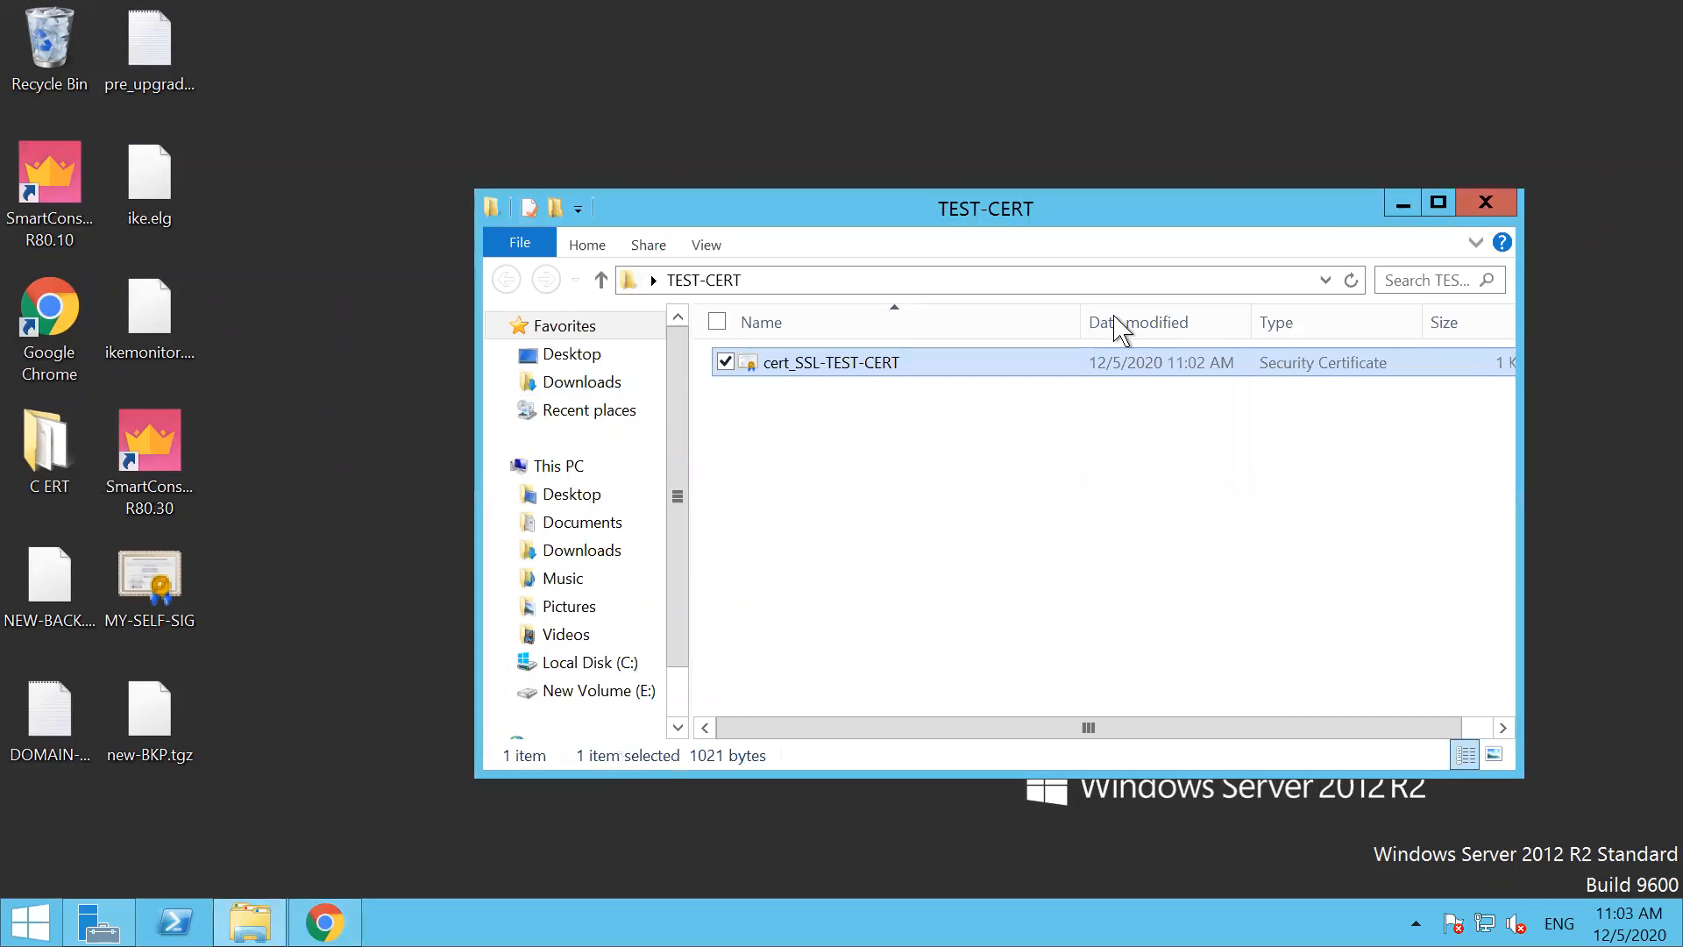
{"action": "key", "text": "alt+F4"}
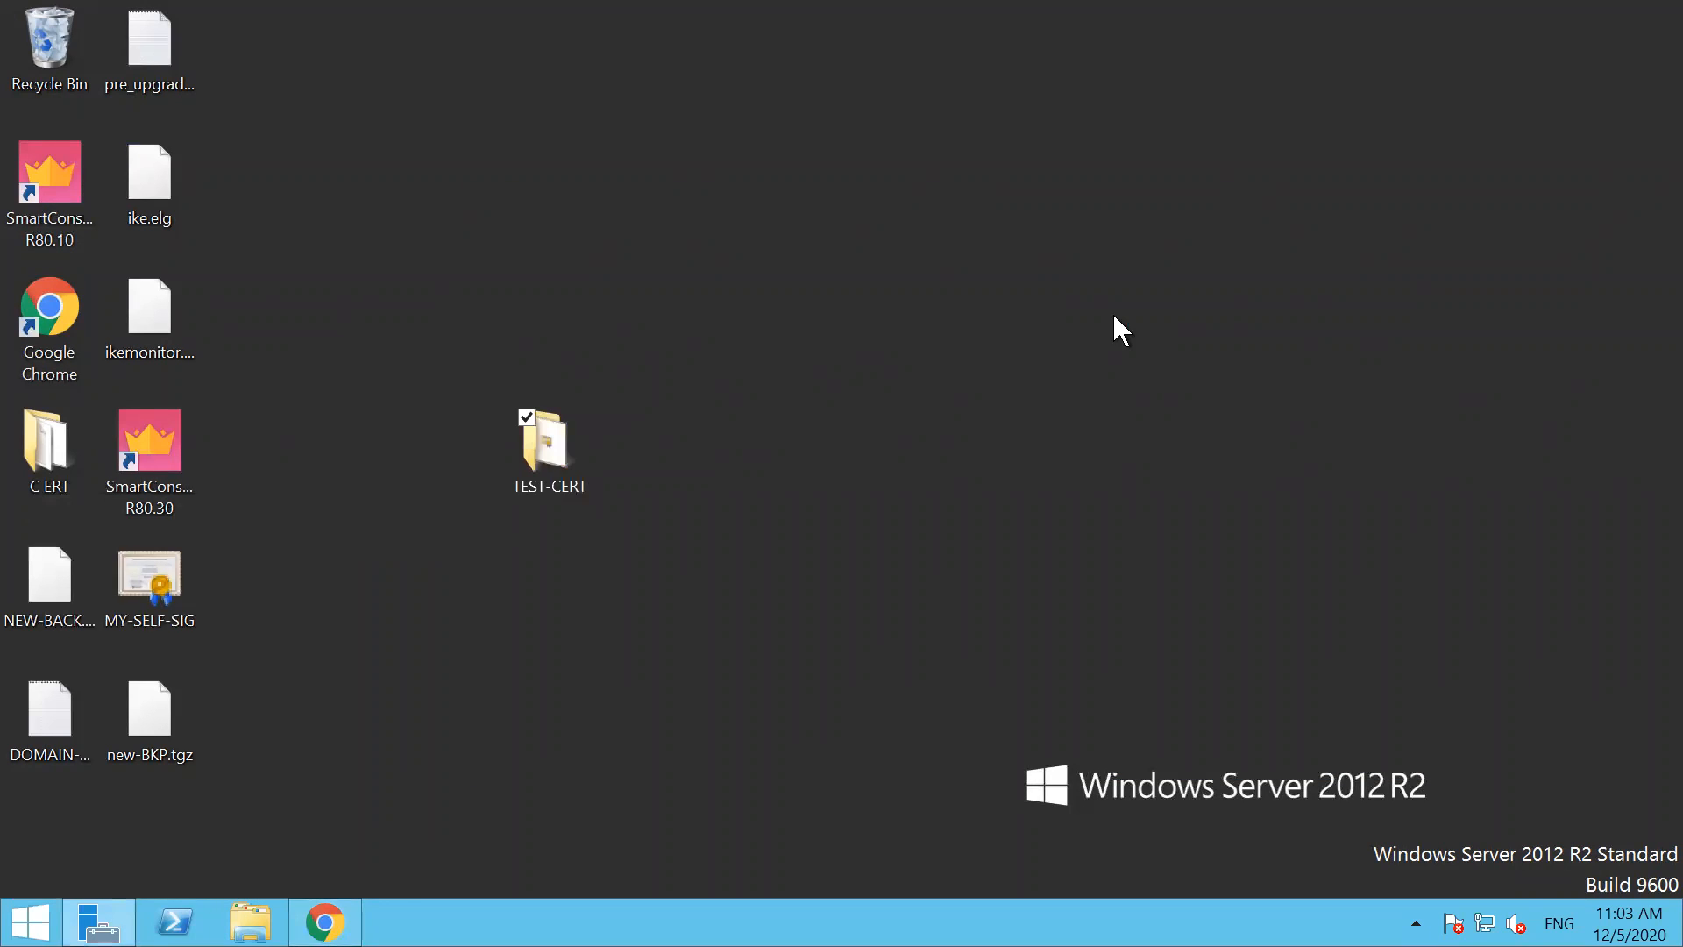
Enable advanced sharing for the TEST-CERT folder in its properties
{"action": "right_click", "coordinate": [521, 438]}
{"action": "left_click", "coordinate": [445, 847]}
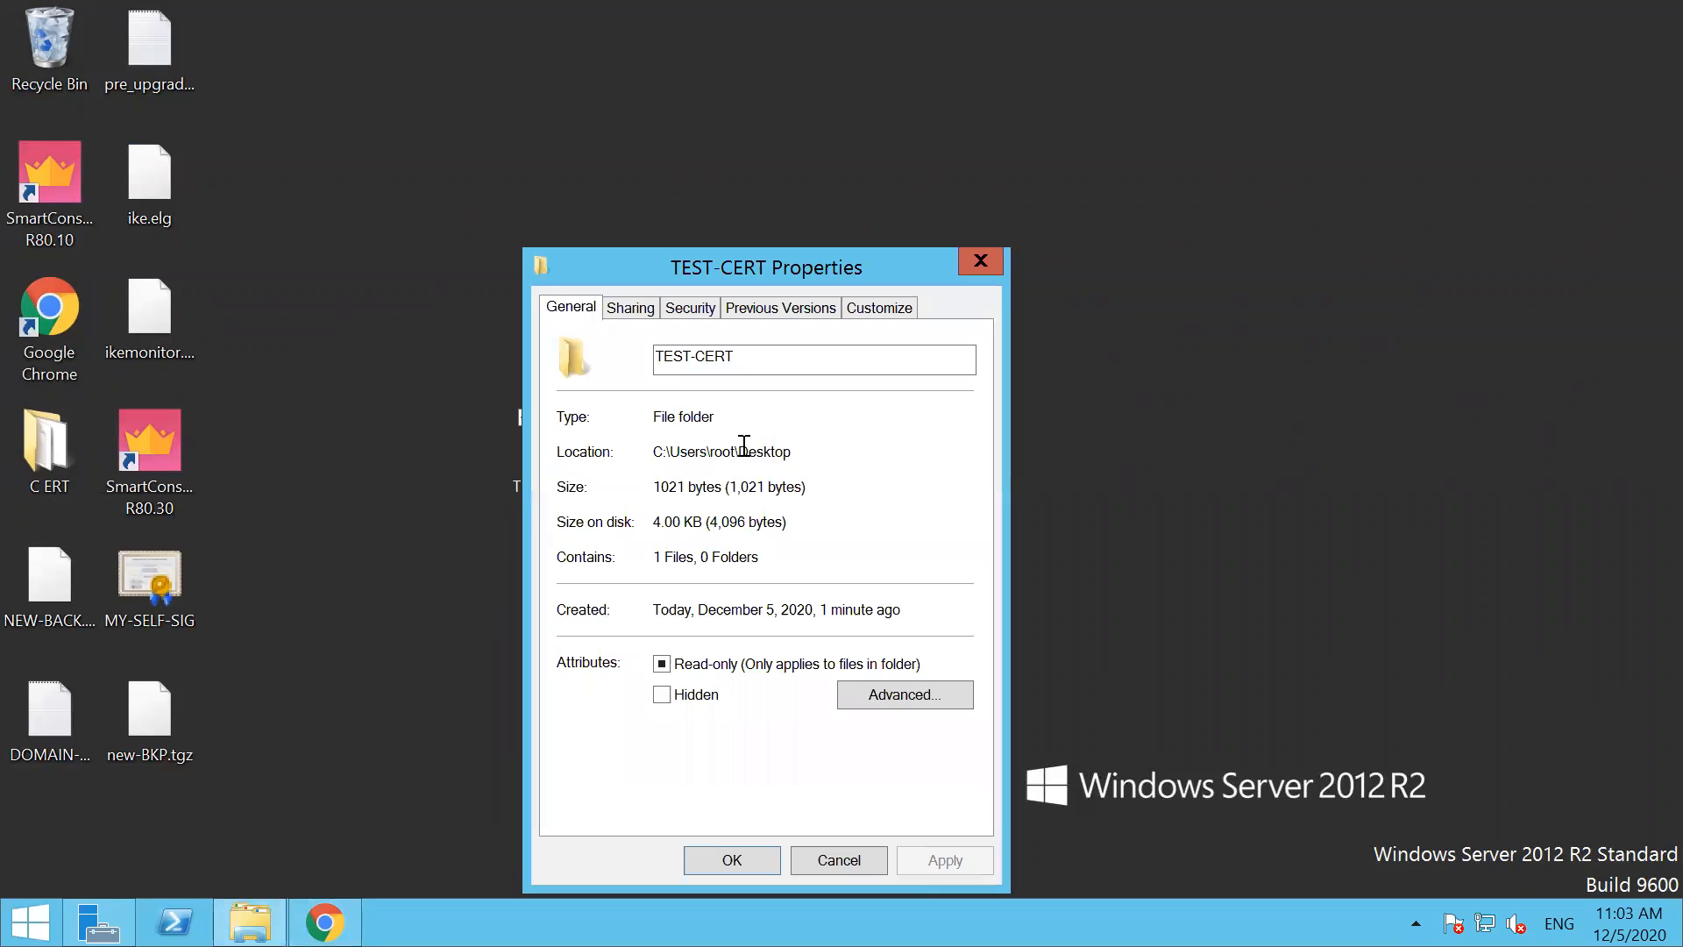
{"action": "left_click", "coordinate": [630, 306]}
{"action": "left_click", "coordinate": [649, 627]}
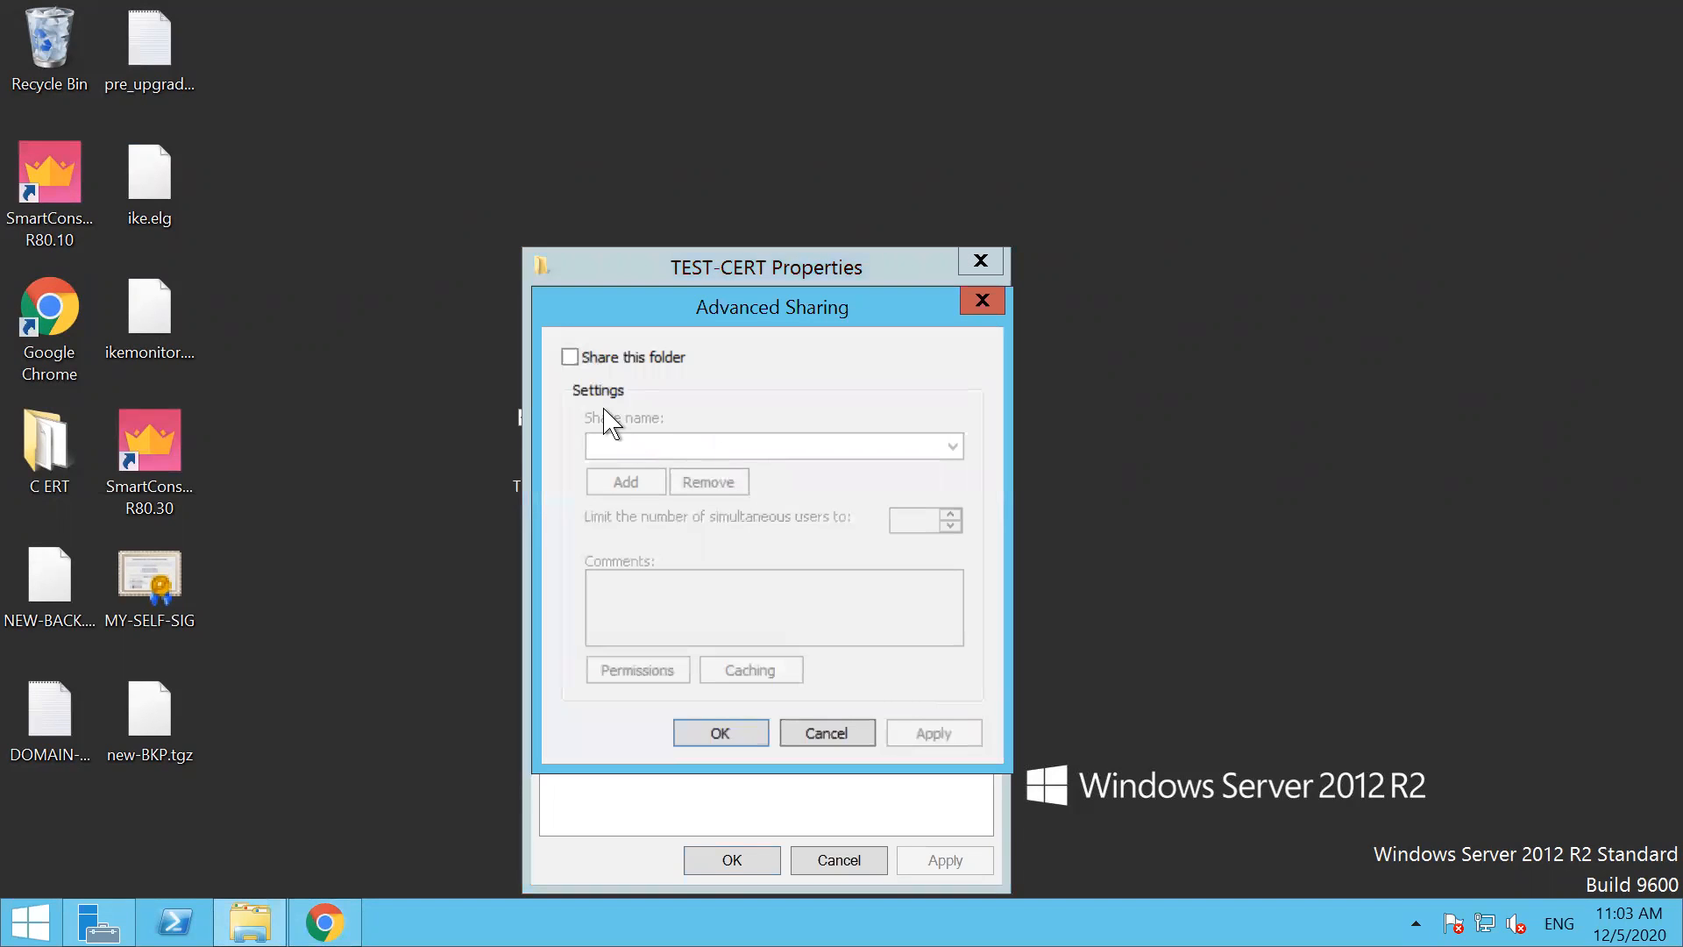
{"action": "left_click", "coordinate": [570, 357]}
Allow Everyone Full Control on the TEST-CERT share, apply the sharing settings, and close the folder properties
{"action": "left_click", "coordinate": [636, 670]}
{"action": "left_click", "coordinate": [878, 627]}
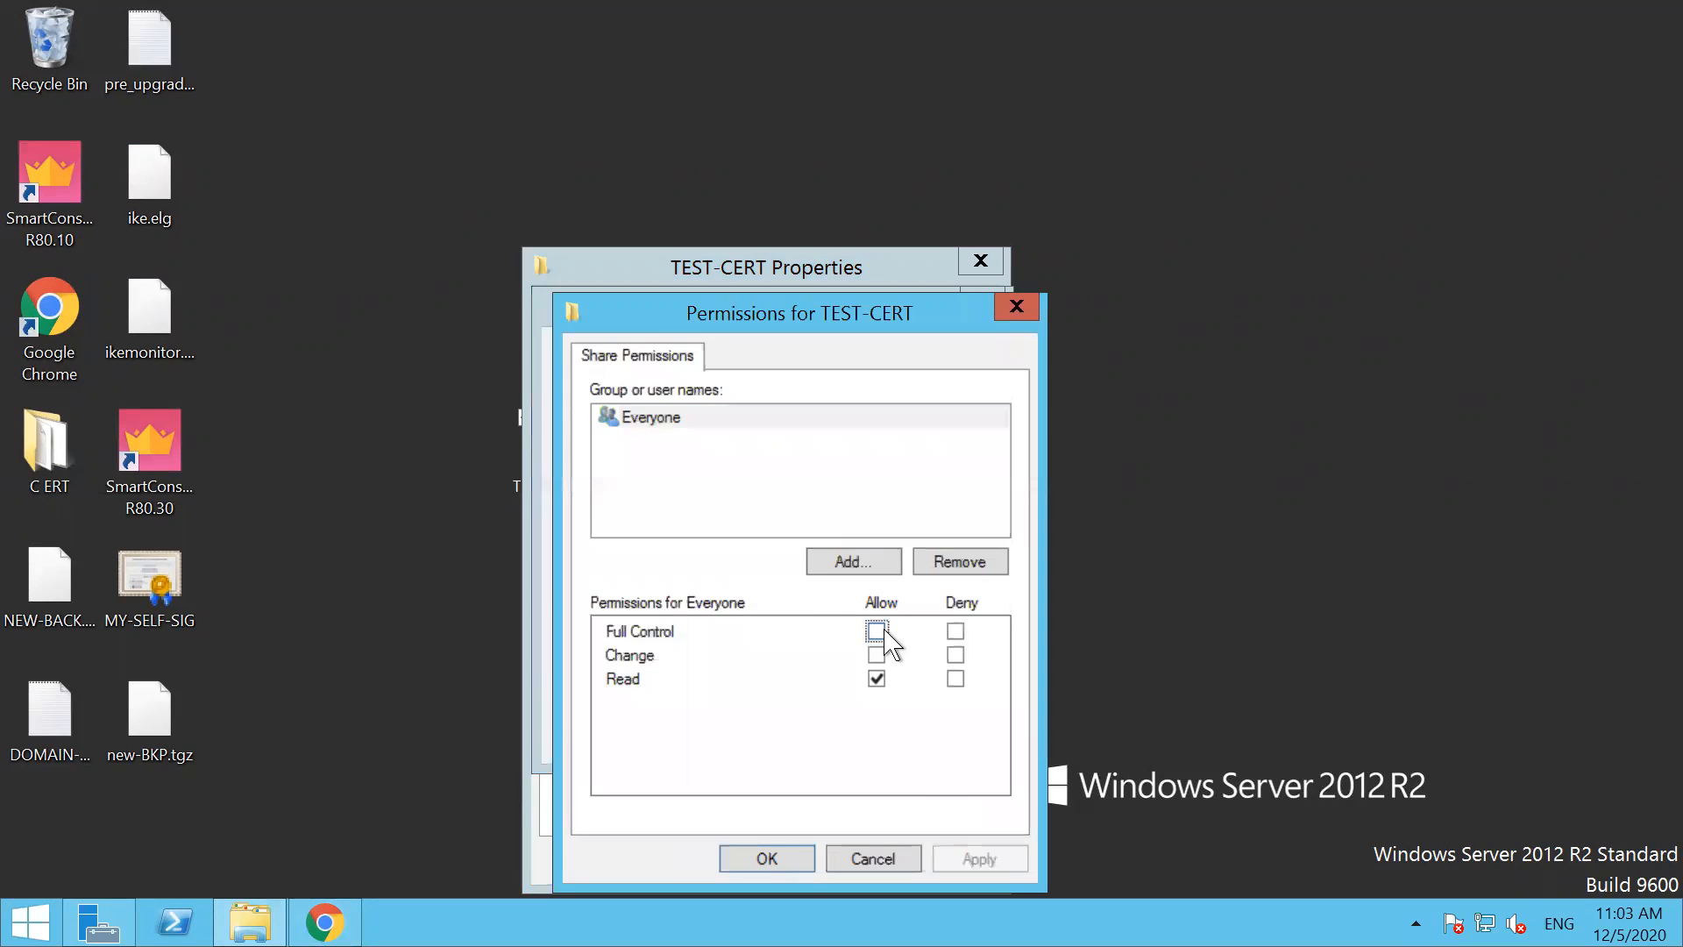
{"action": "left_click", "coordinate": [994, 861]}
{"action": "left_click", "coordinate": [795, 863]}
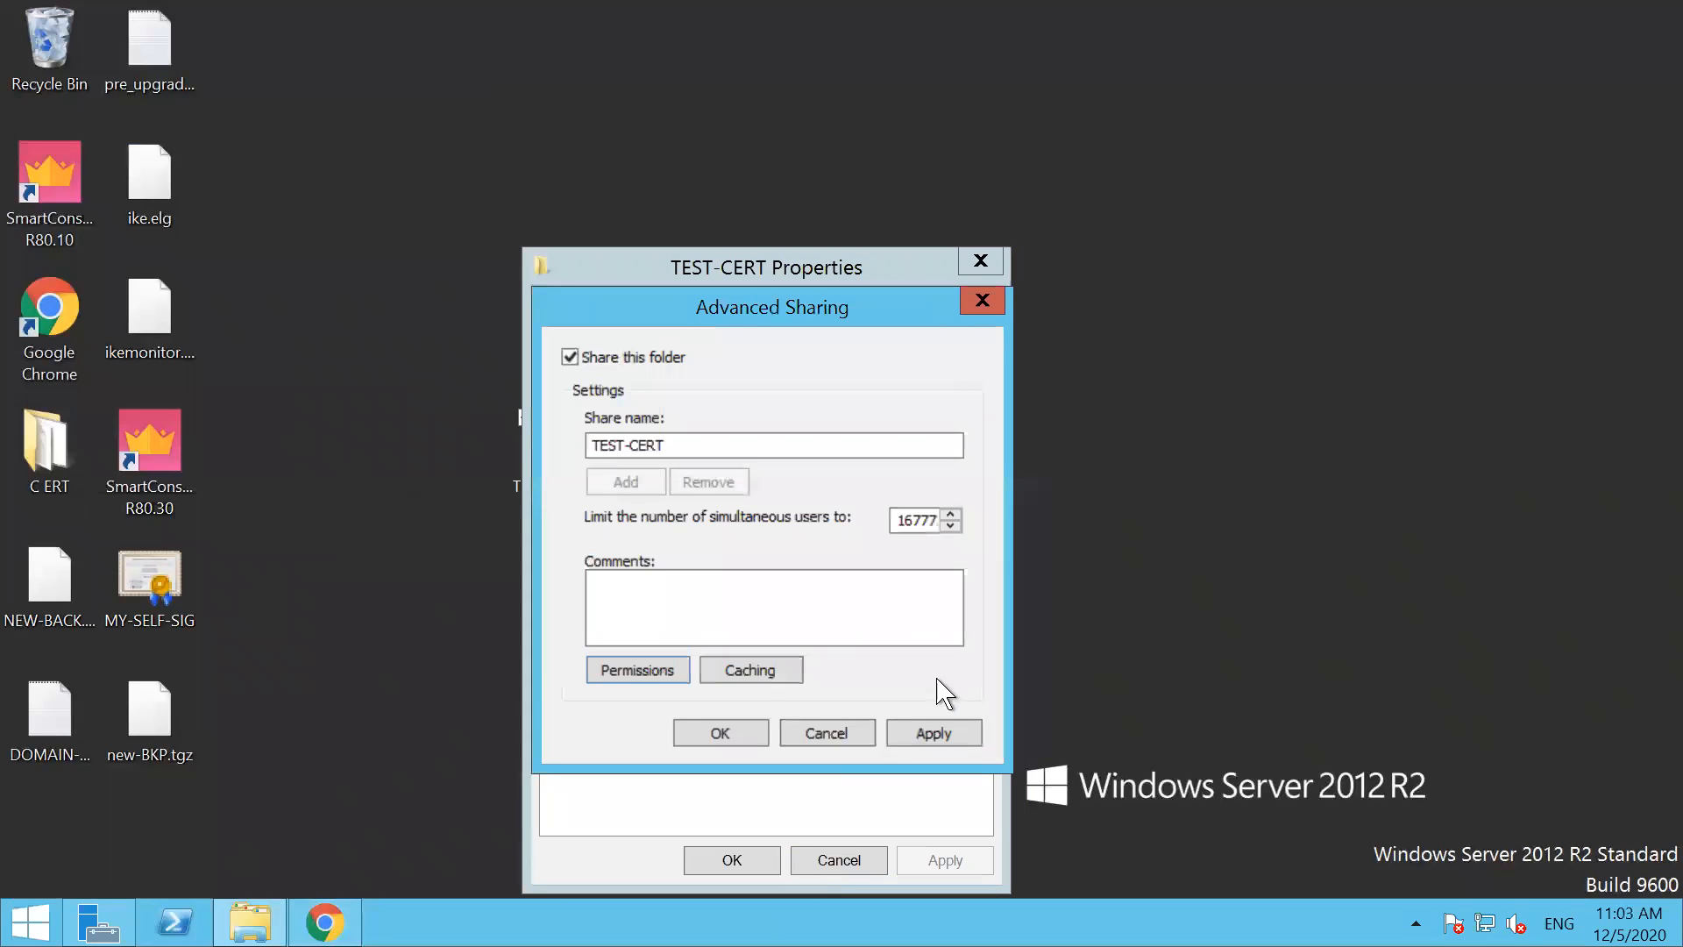
{"action": "left_click", "coordinate": [950, 736]}
{"action": "left_click", "coordinate": [743, 741]}
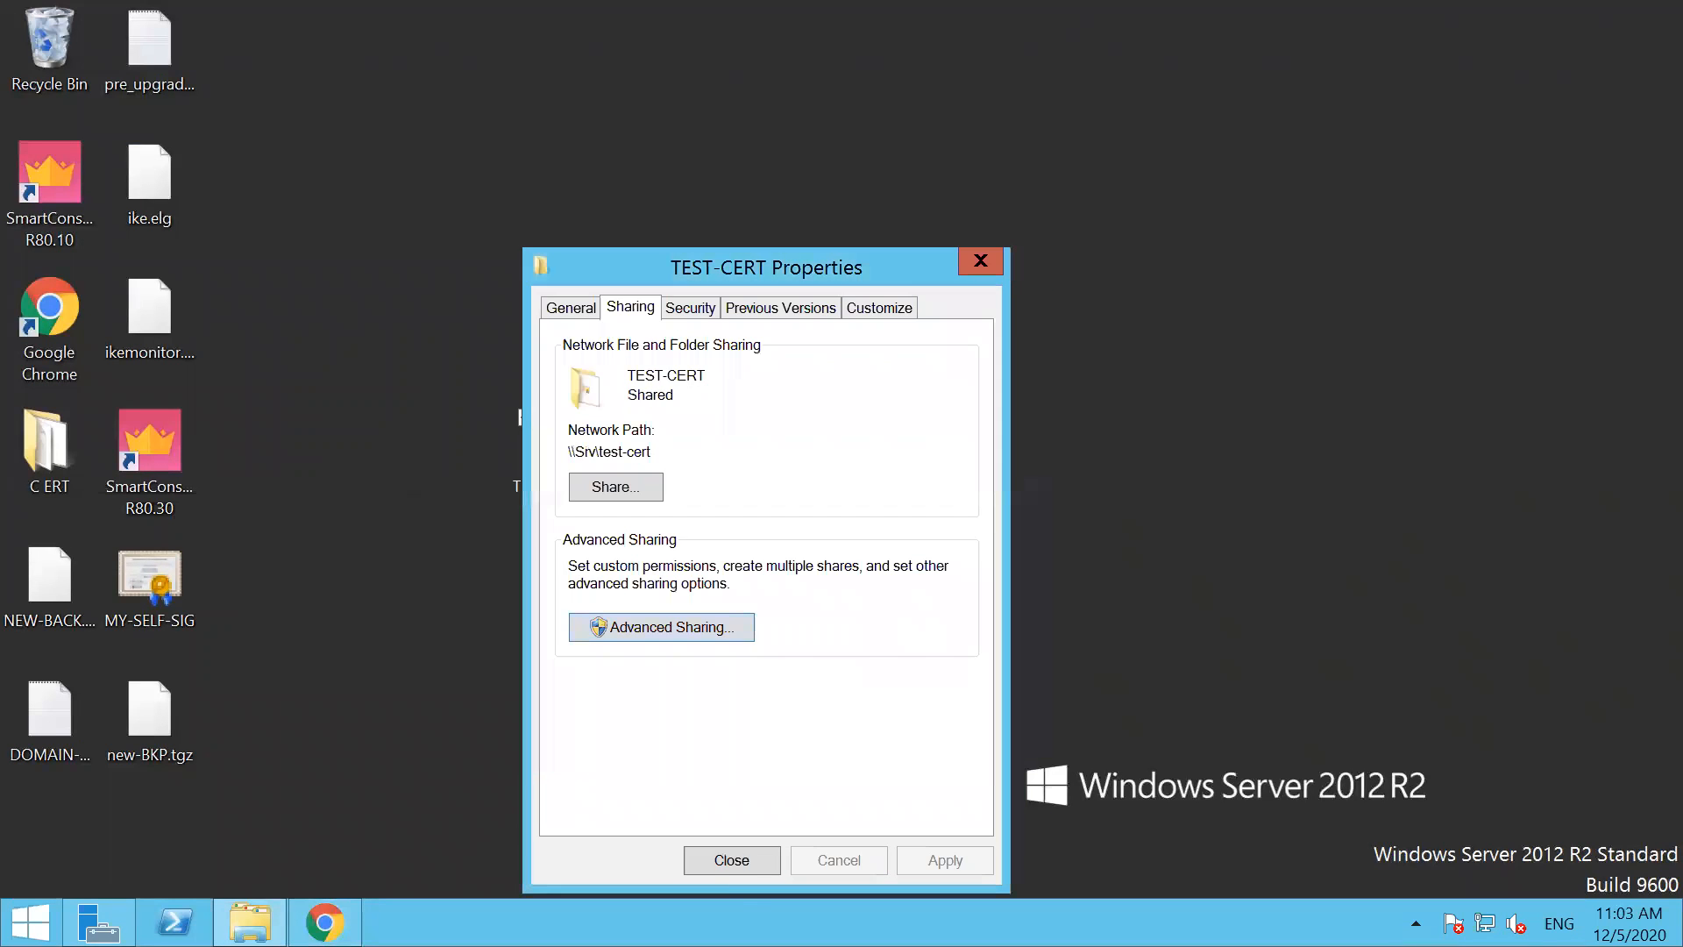
{"action": "left_click", "coordinate": [731, 860]}
Bring back the PA-VM certificates page in the server's browser and minimize the remote desktop session
{"action": "mouse_move", "coordinate": [1202, 7]}
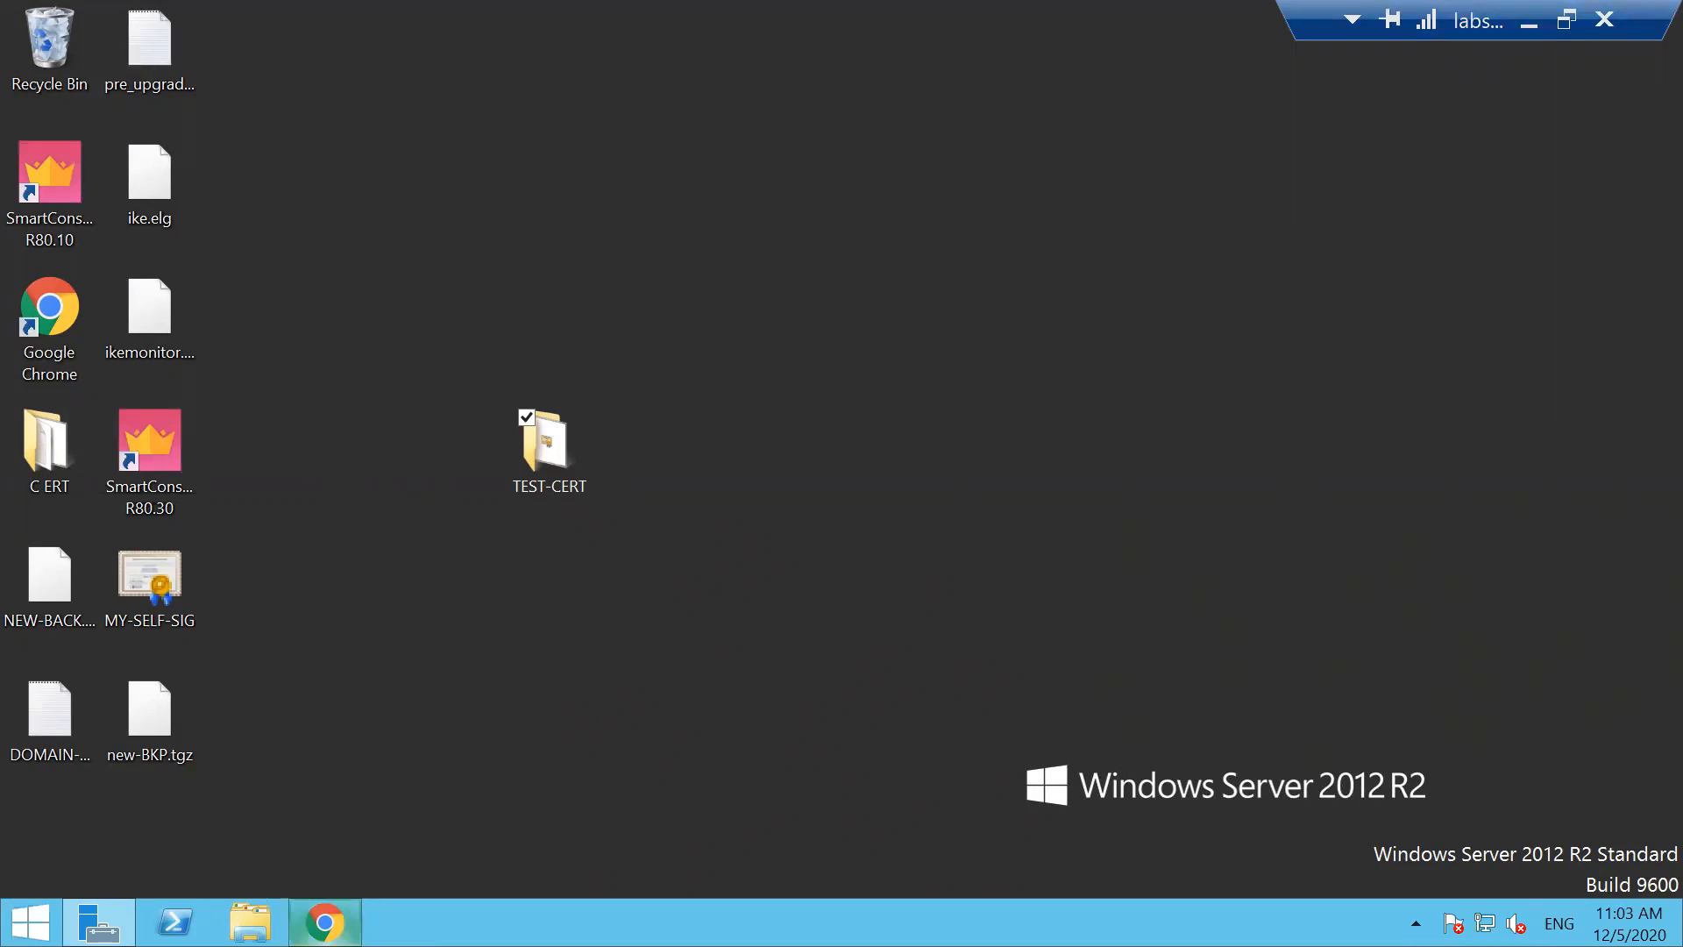
{"action": "left_click", "coordinate": [325, 922]}
{"action": "left_click", "coordinate": [113, 22]}
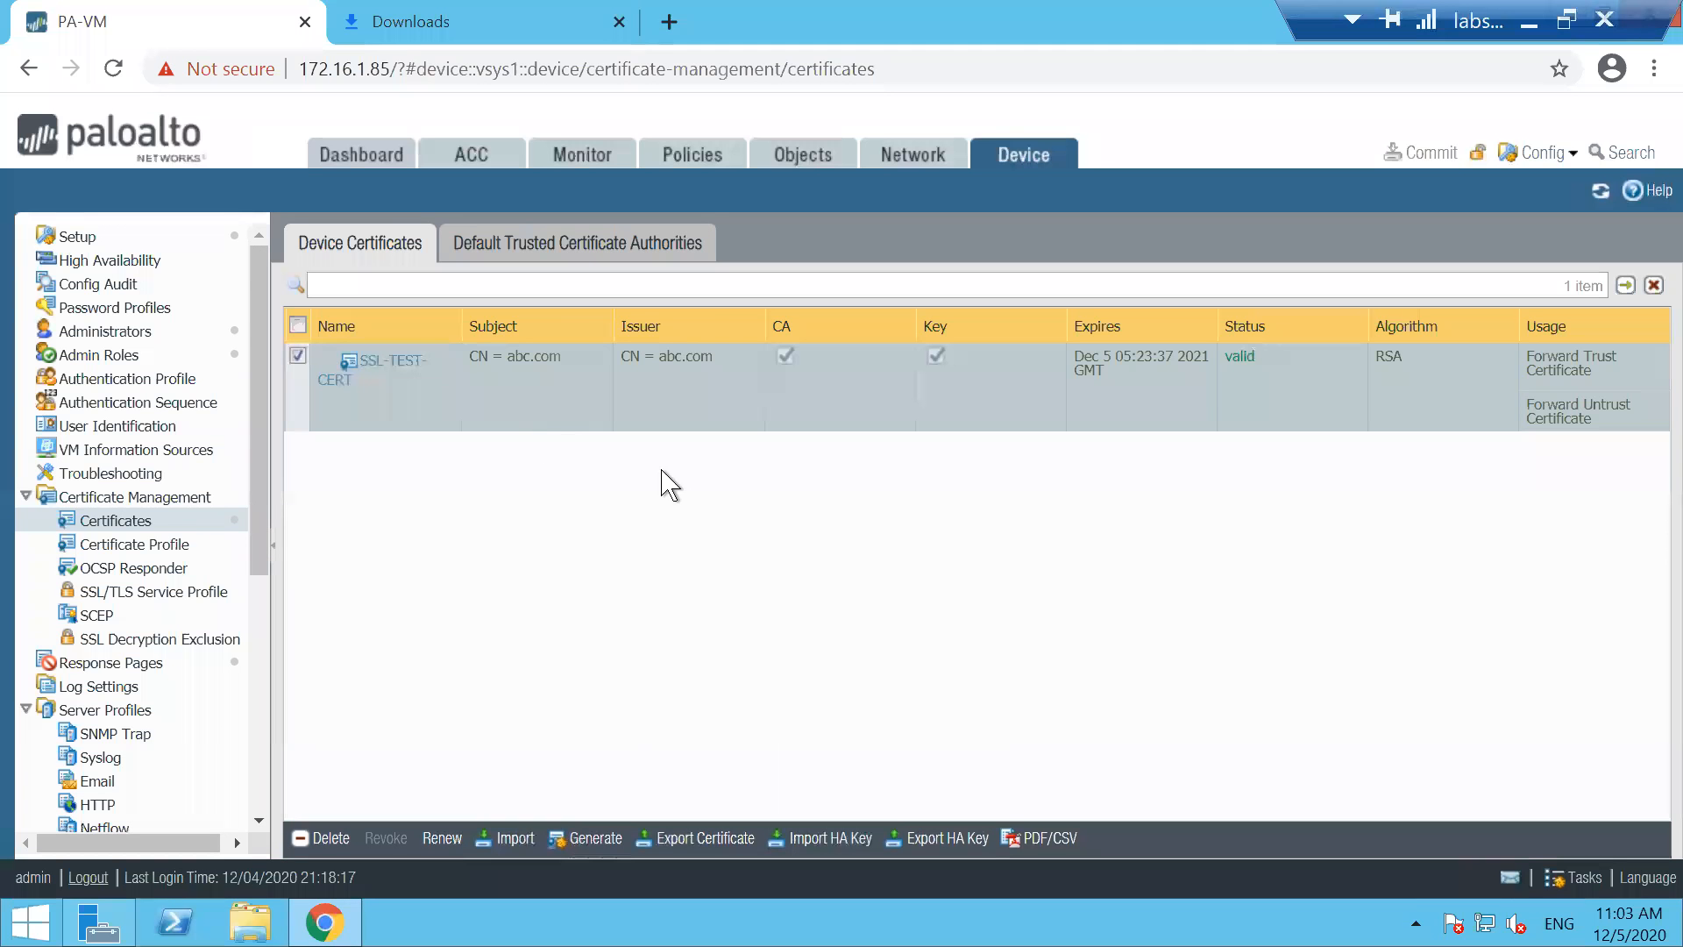
{"action": "left_click", "coordinate": [1527, 26]}
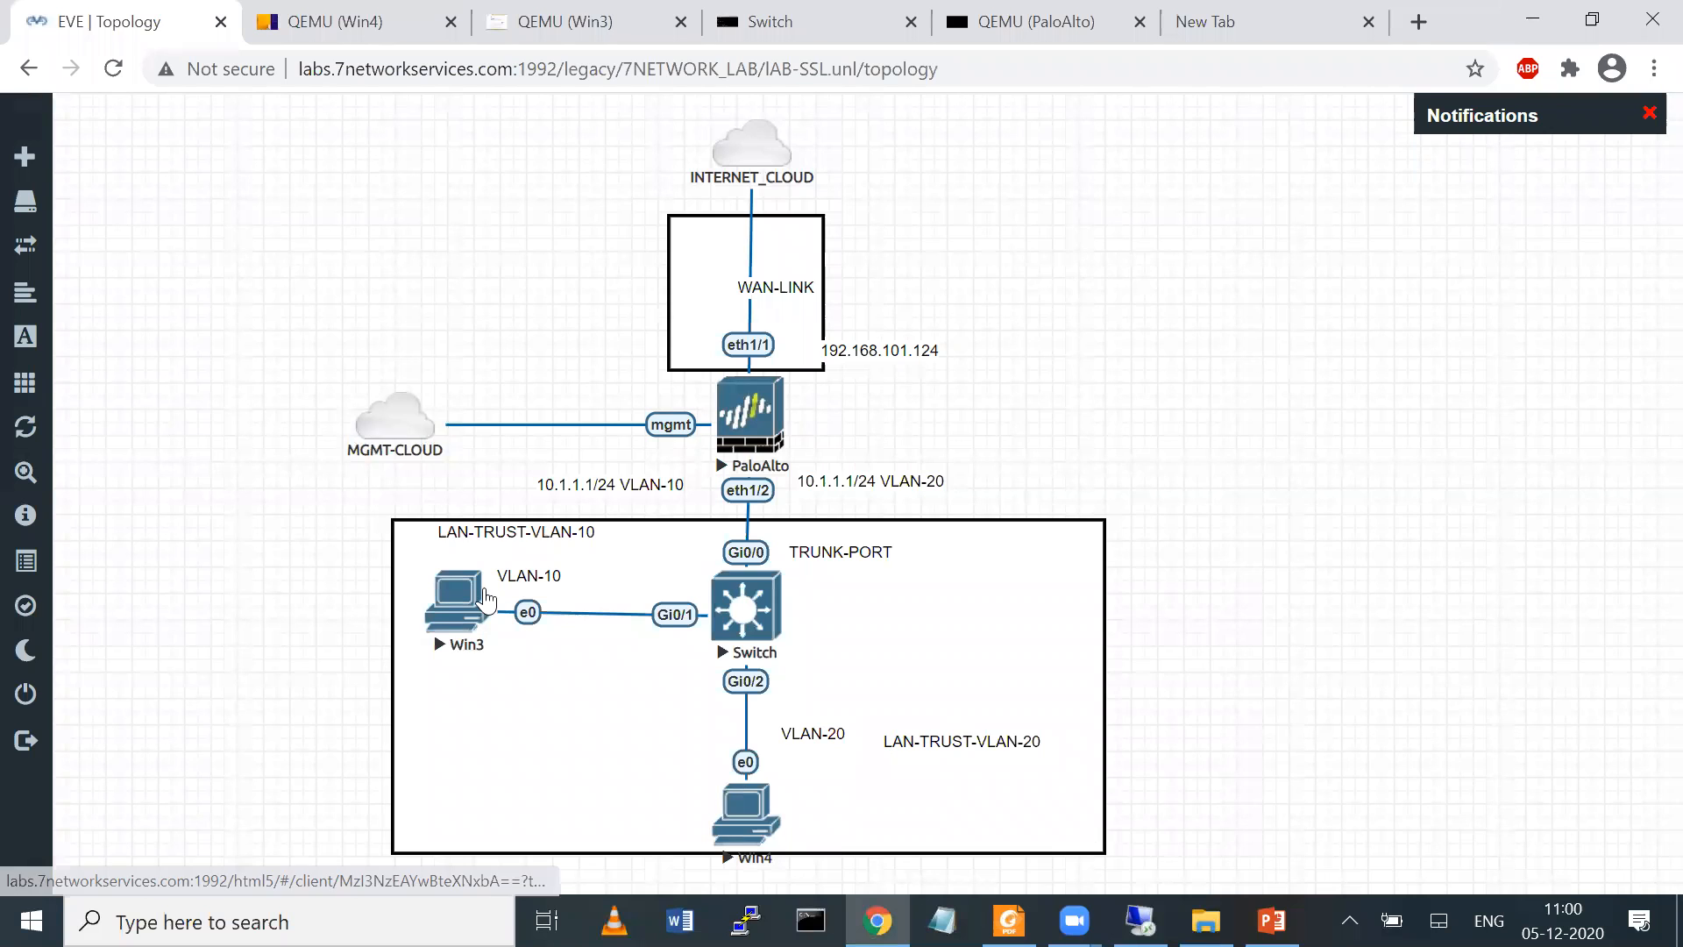
Open the Win3 console from the topology and connect to the network path \\172.16.1.253 through Run
{"action": "left_click", "coordinate": [472, 601]}
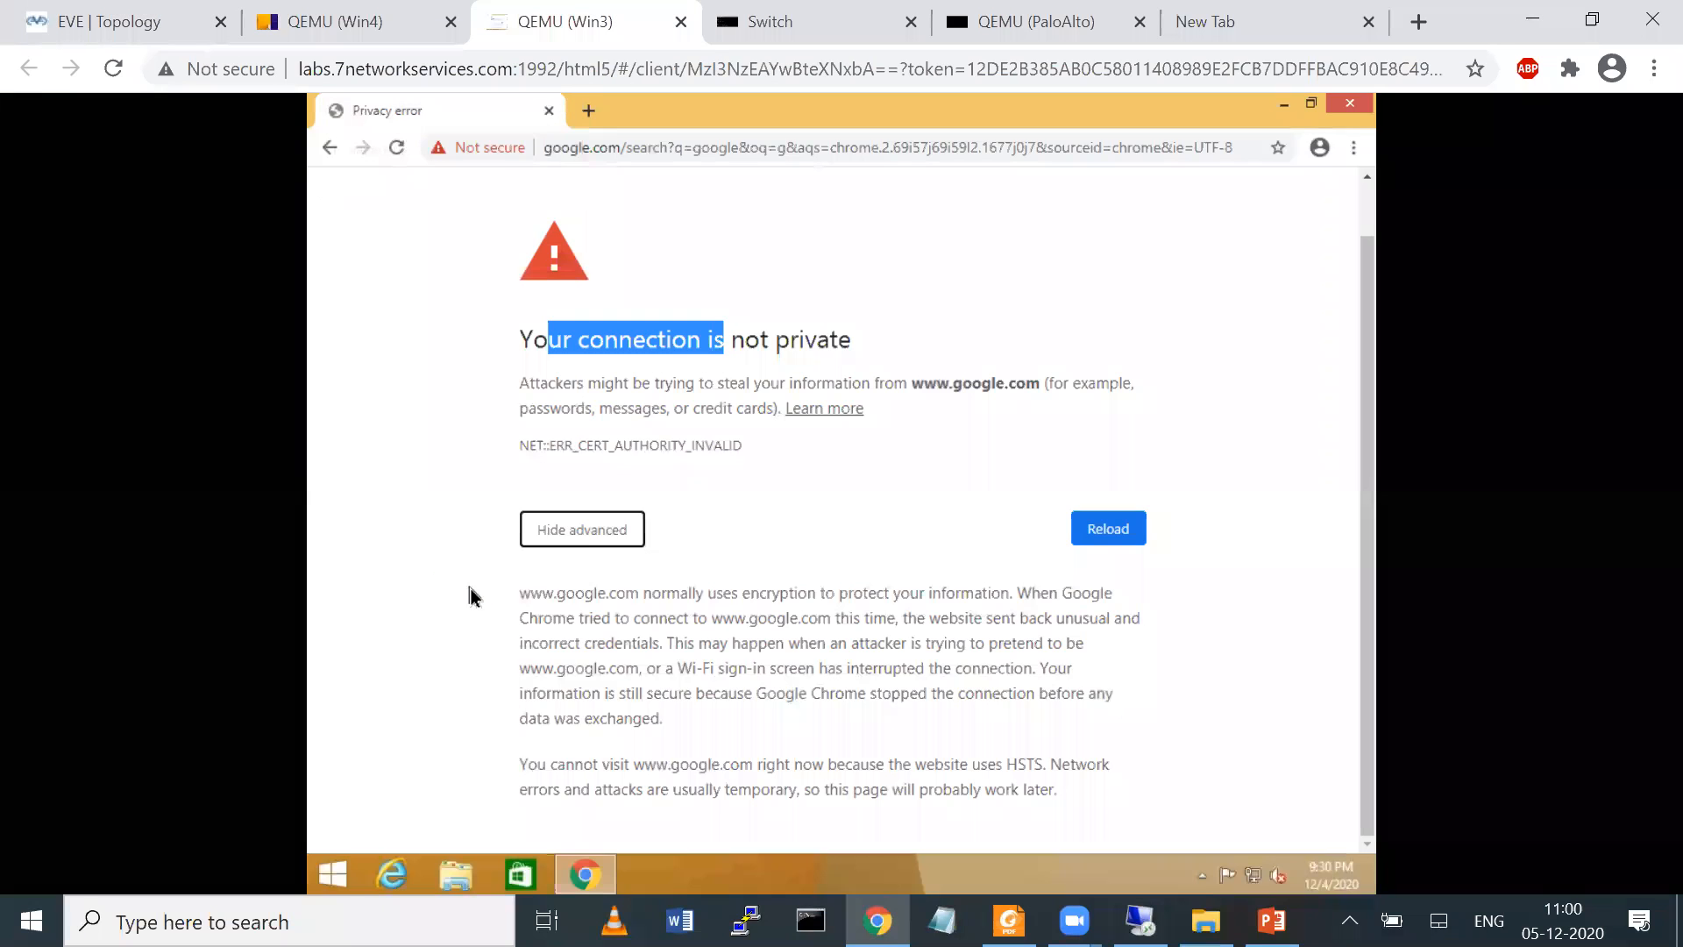
{"action": "right_click", "coordinate": [339, 877]}
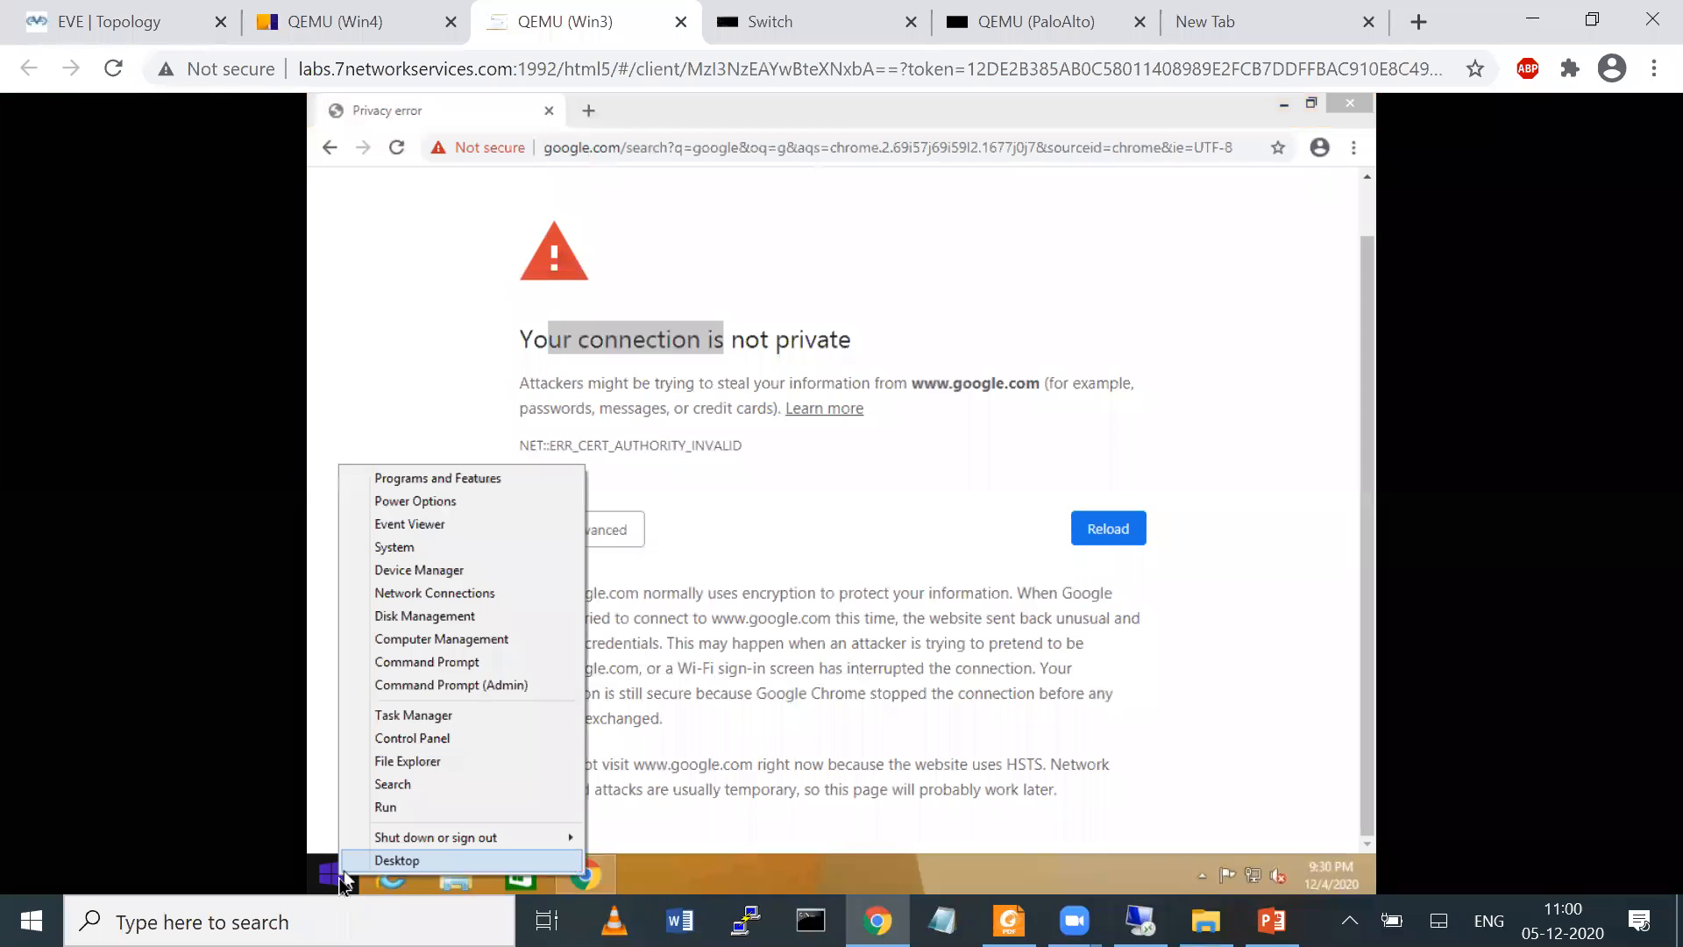
{"action": "left_click", "coordinate": [386, 806]}
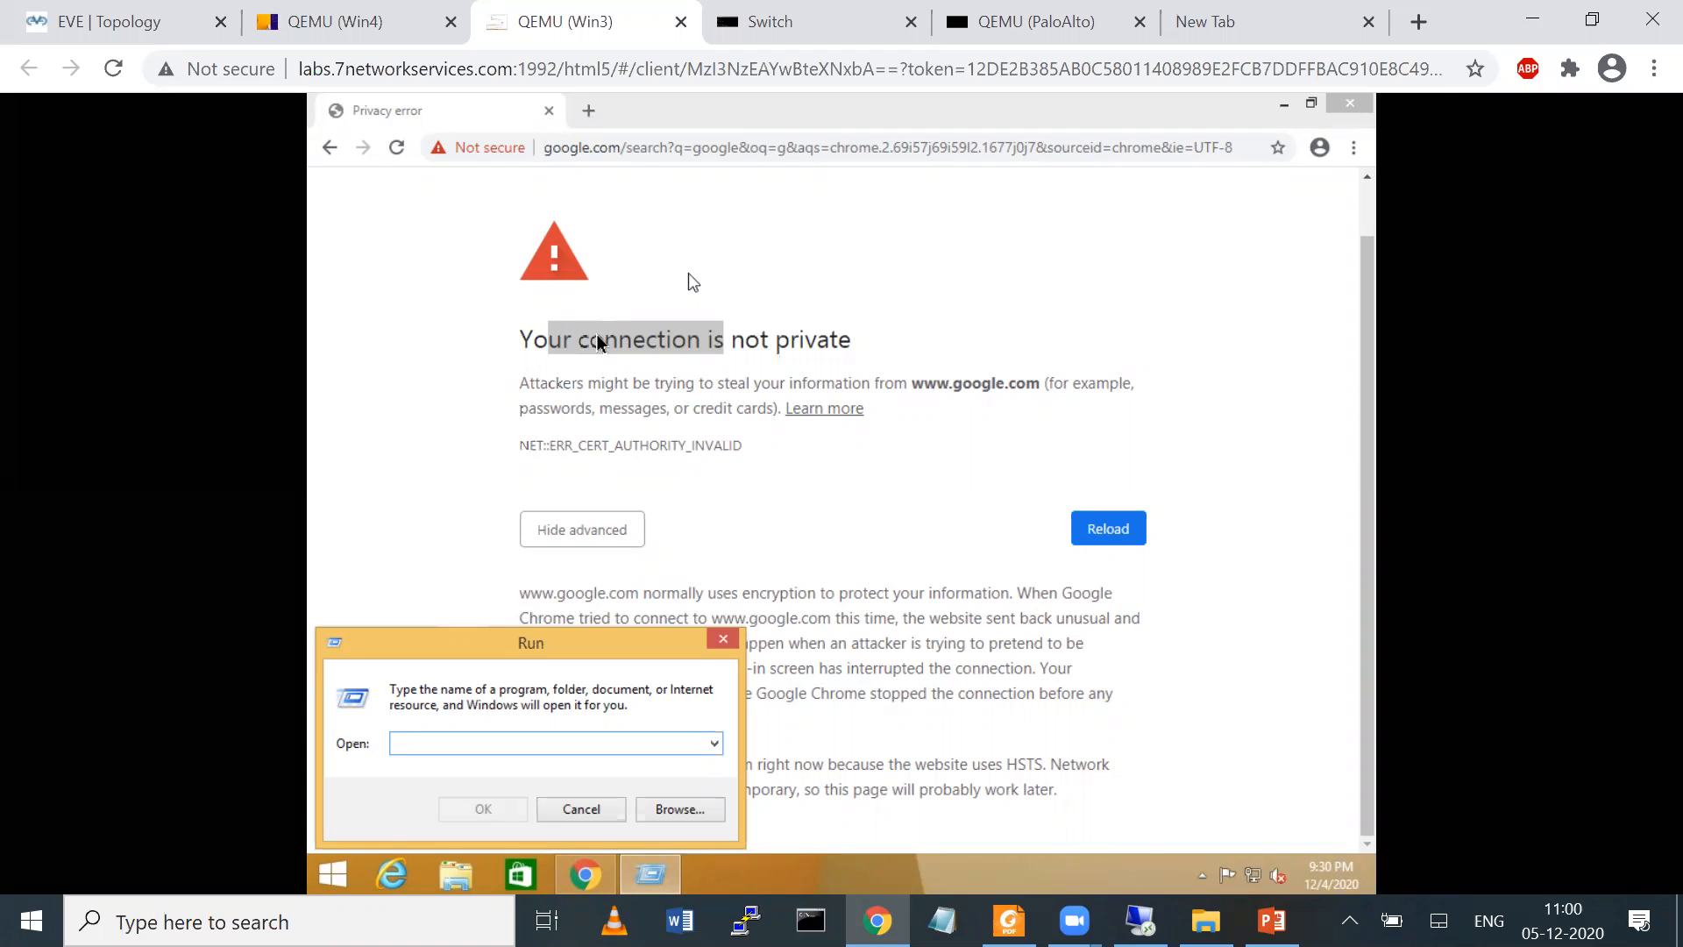
{"action": "type", "text": "\\\\172.16.1.253"}
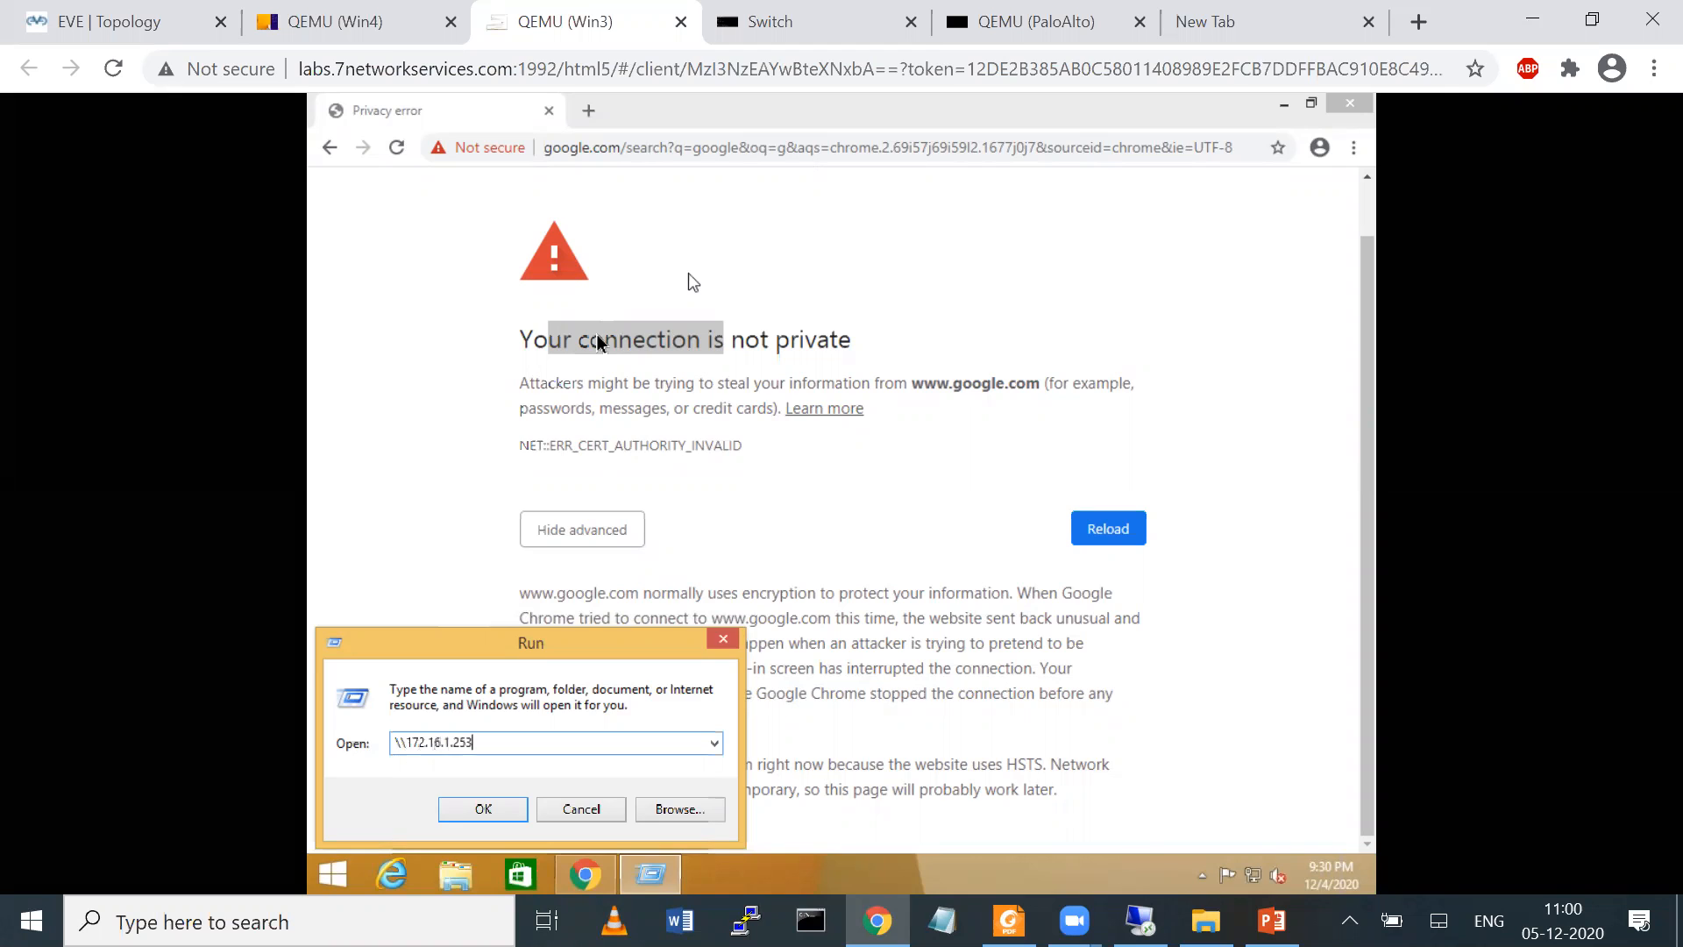
{"action": "key", "text": "Return"}
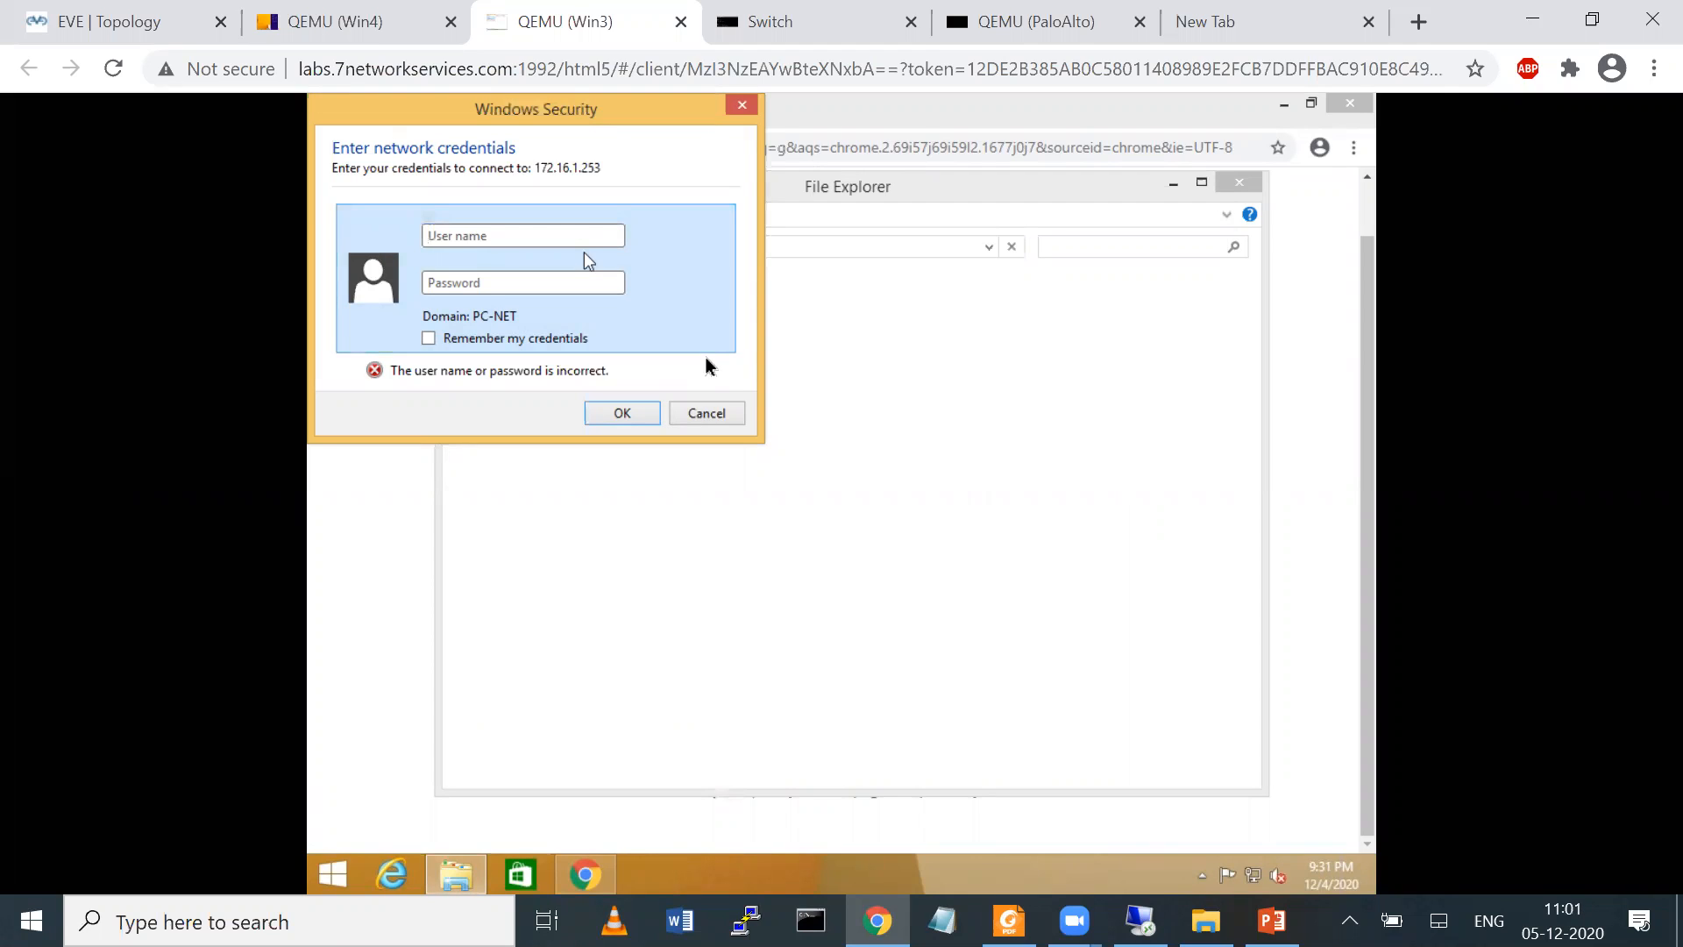
Sign in to 172.16.1.253 with the user name 7network\root and the account password
{"action": "type", "text": "7"}
{"action": "key", "text": "BackSpace"}
{"action": "type", "text": "7network\\••"}
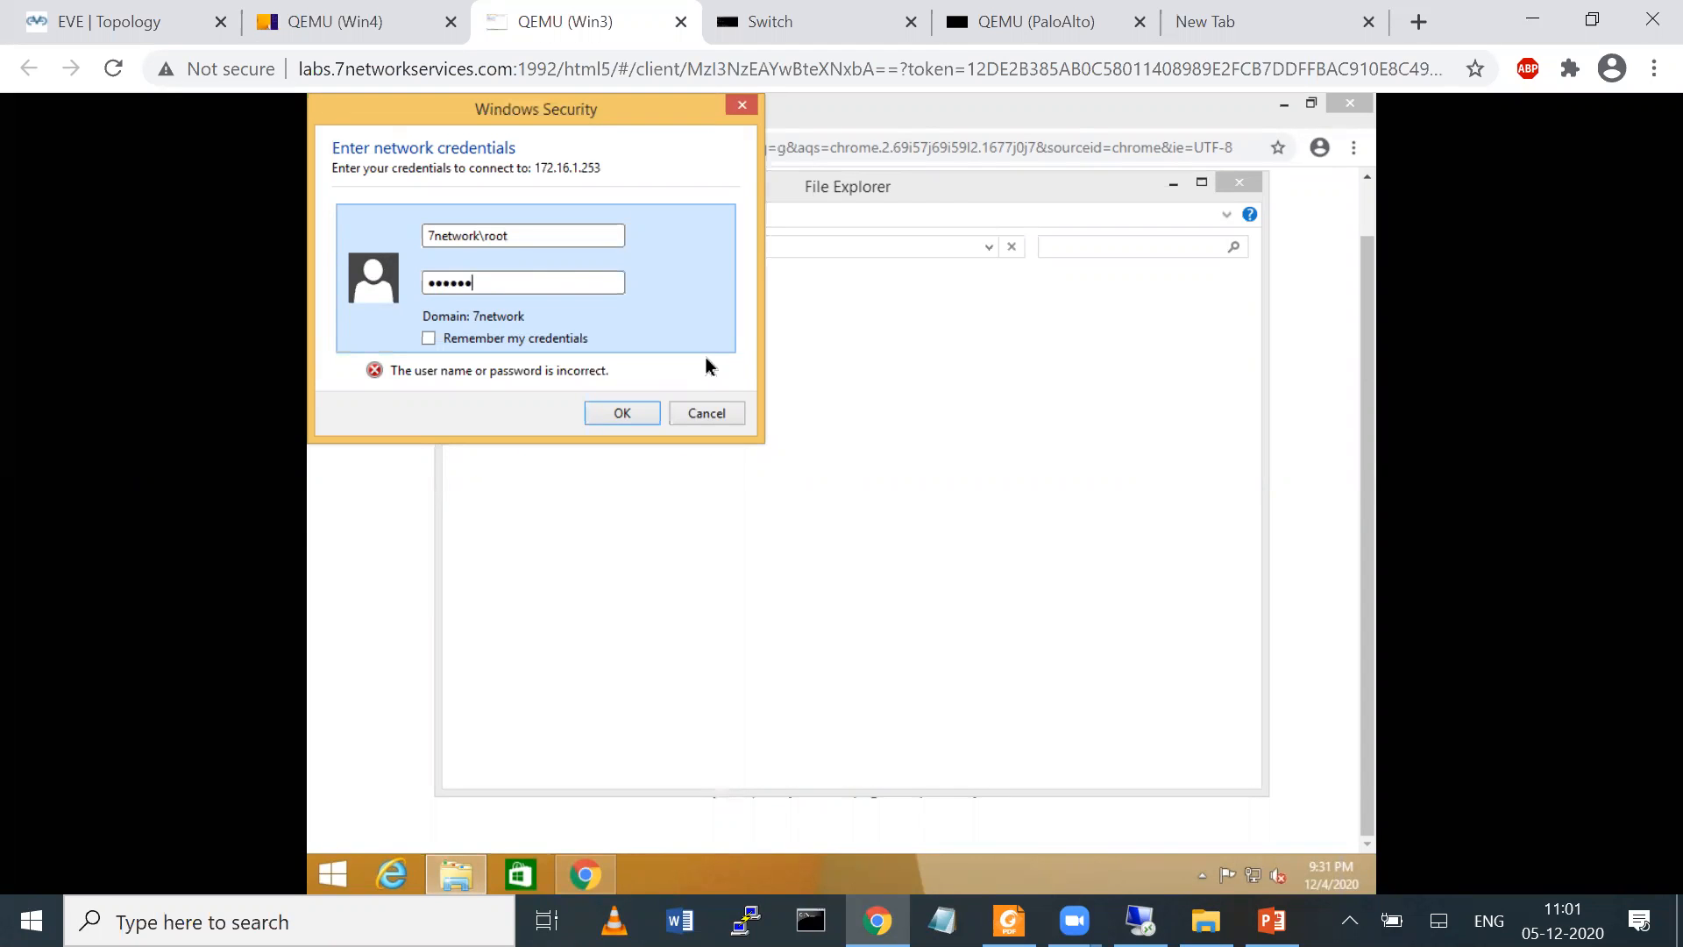
{"action": "key", "text": "Return"}
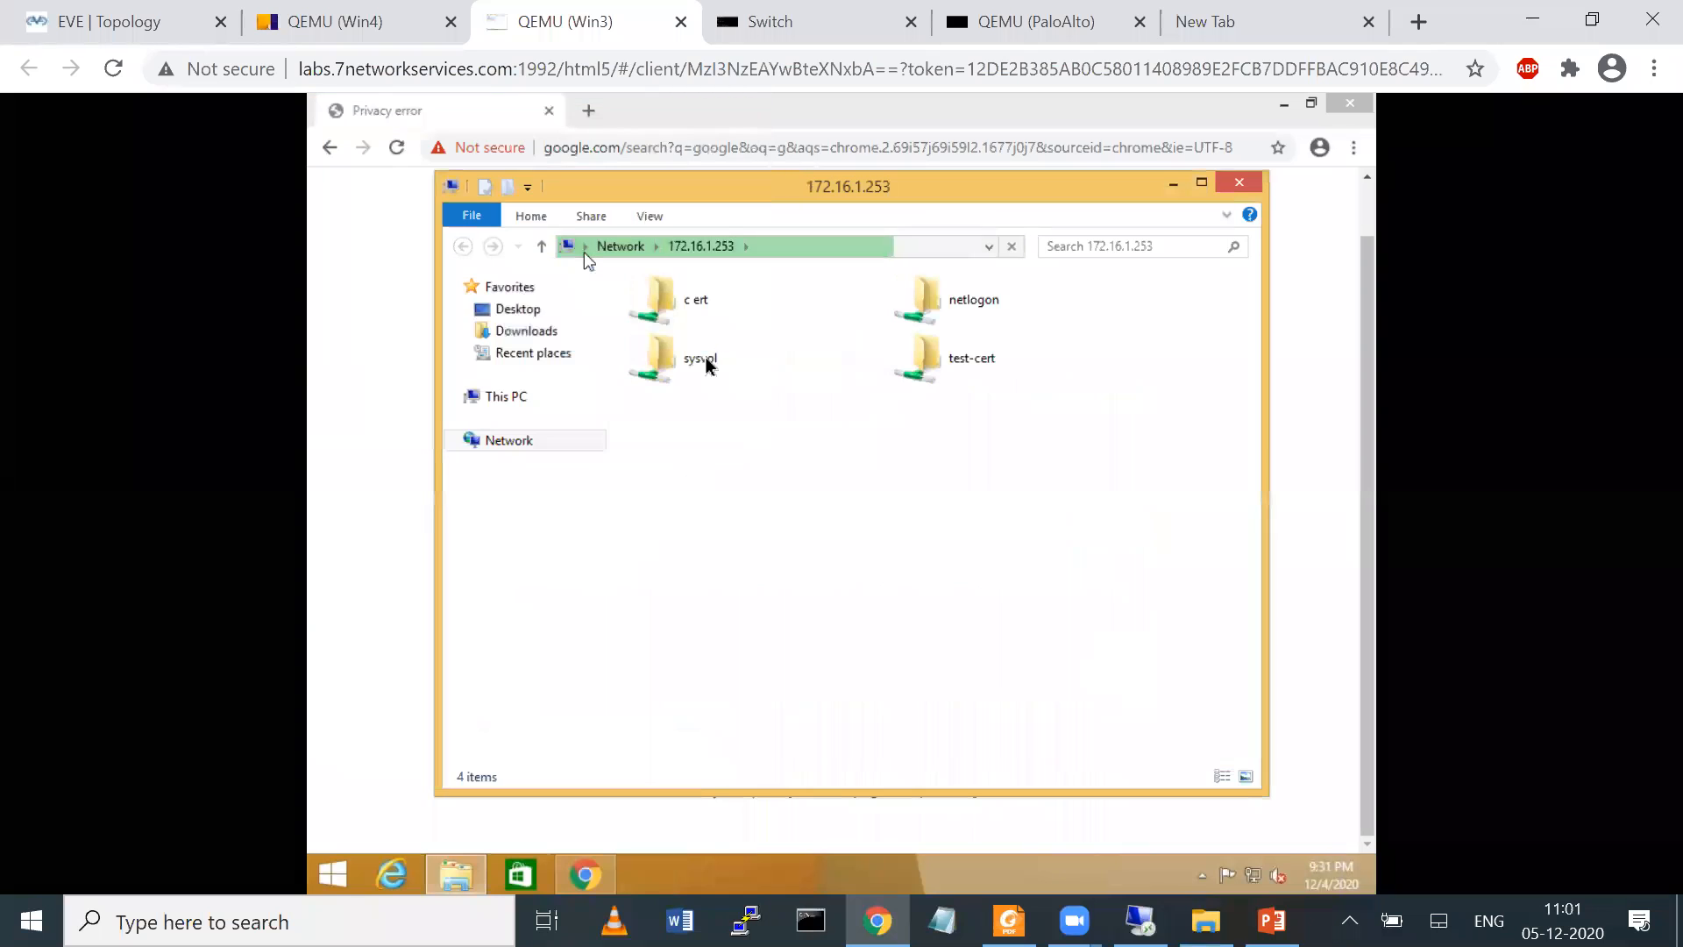
Copy cert_SSL-TEST-CERT from the test-cert share to the Win3 desktop, minimizing the open browser and folder windows
{"action": "double_click", "coordinate": [964, 355]}
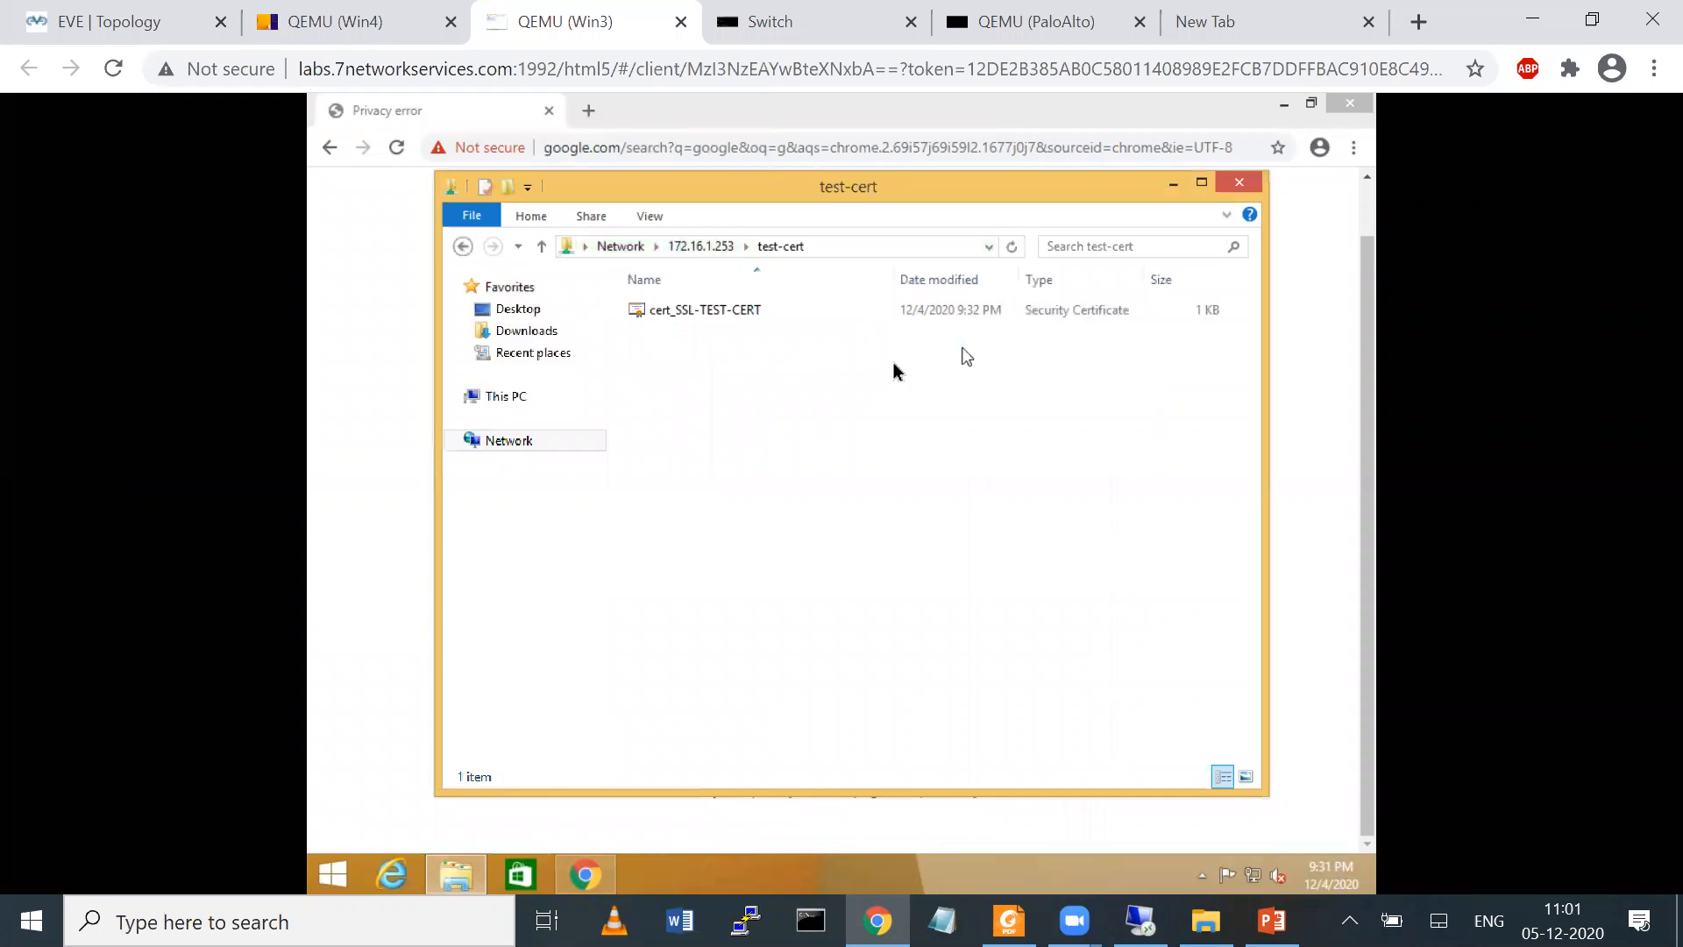
{"action": "right_click", "coordinate": [658, 313]}
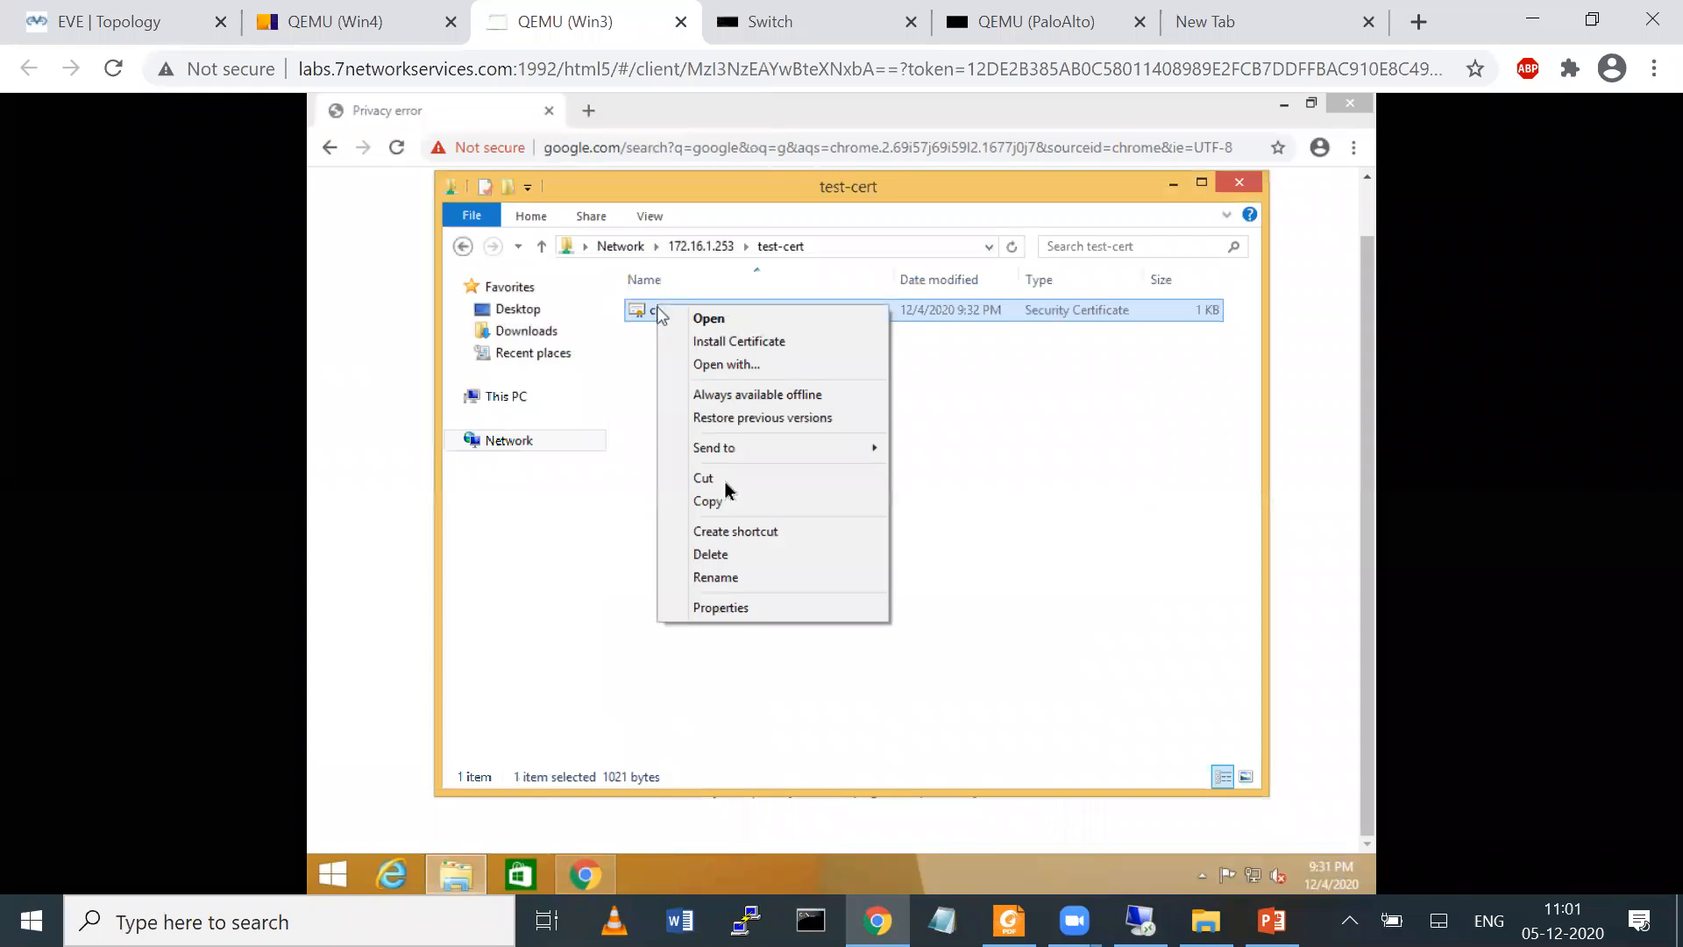
{"action": "left_click", "coordinate": [712, 505]}
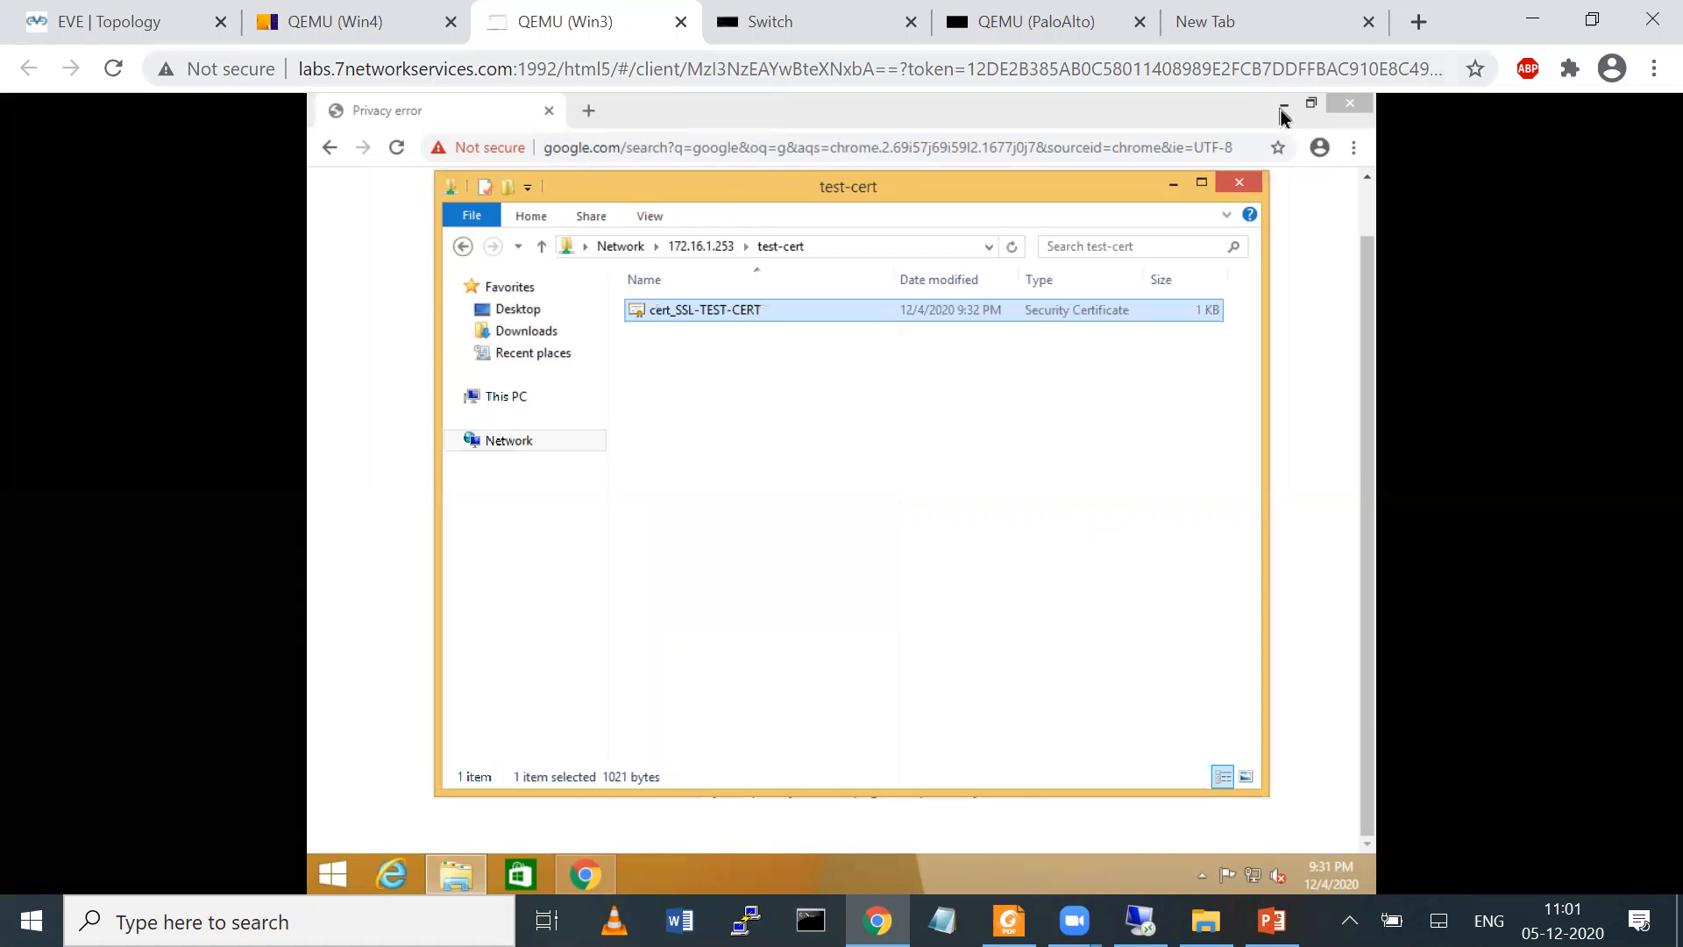
{"action": "left_click", "coordinate": [1284, 105]}
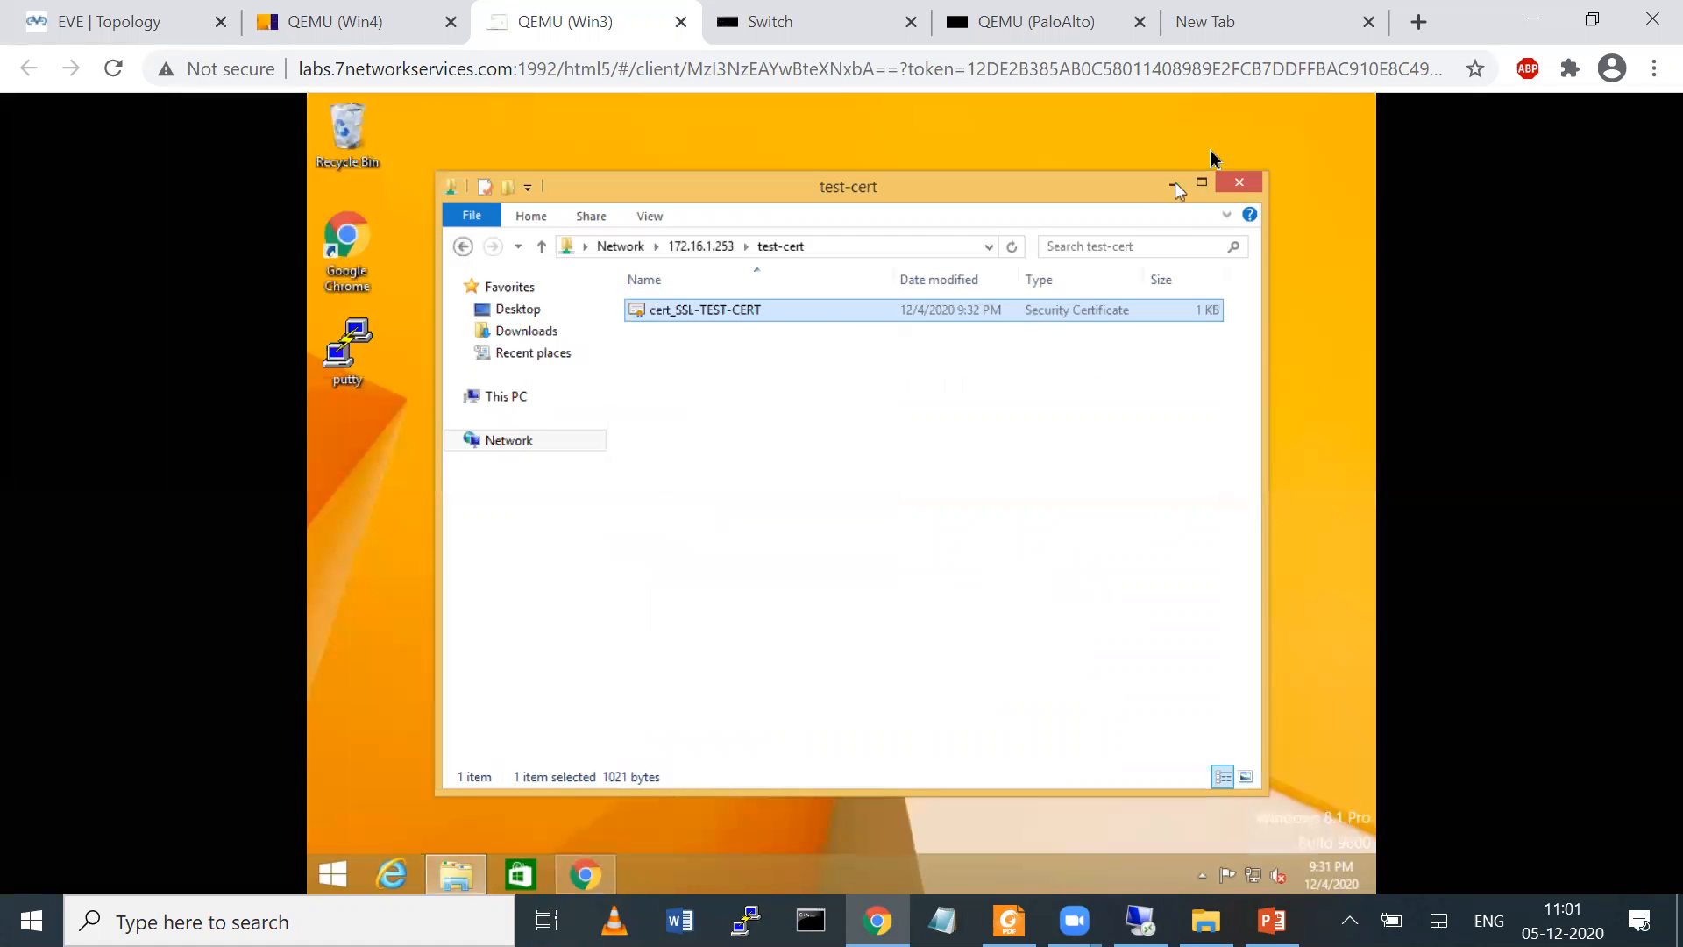
{"action": "left_click", "coordinate": [1172, 183]}
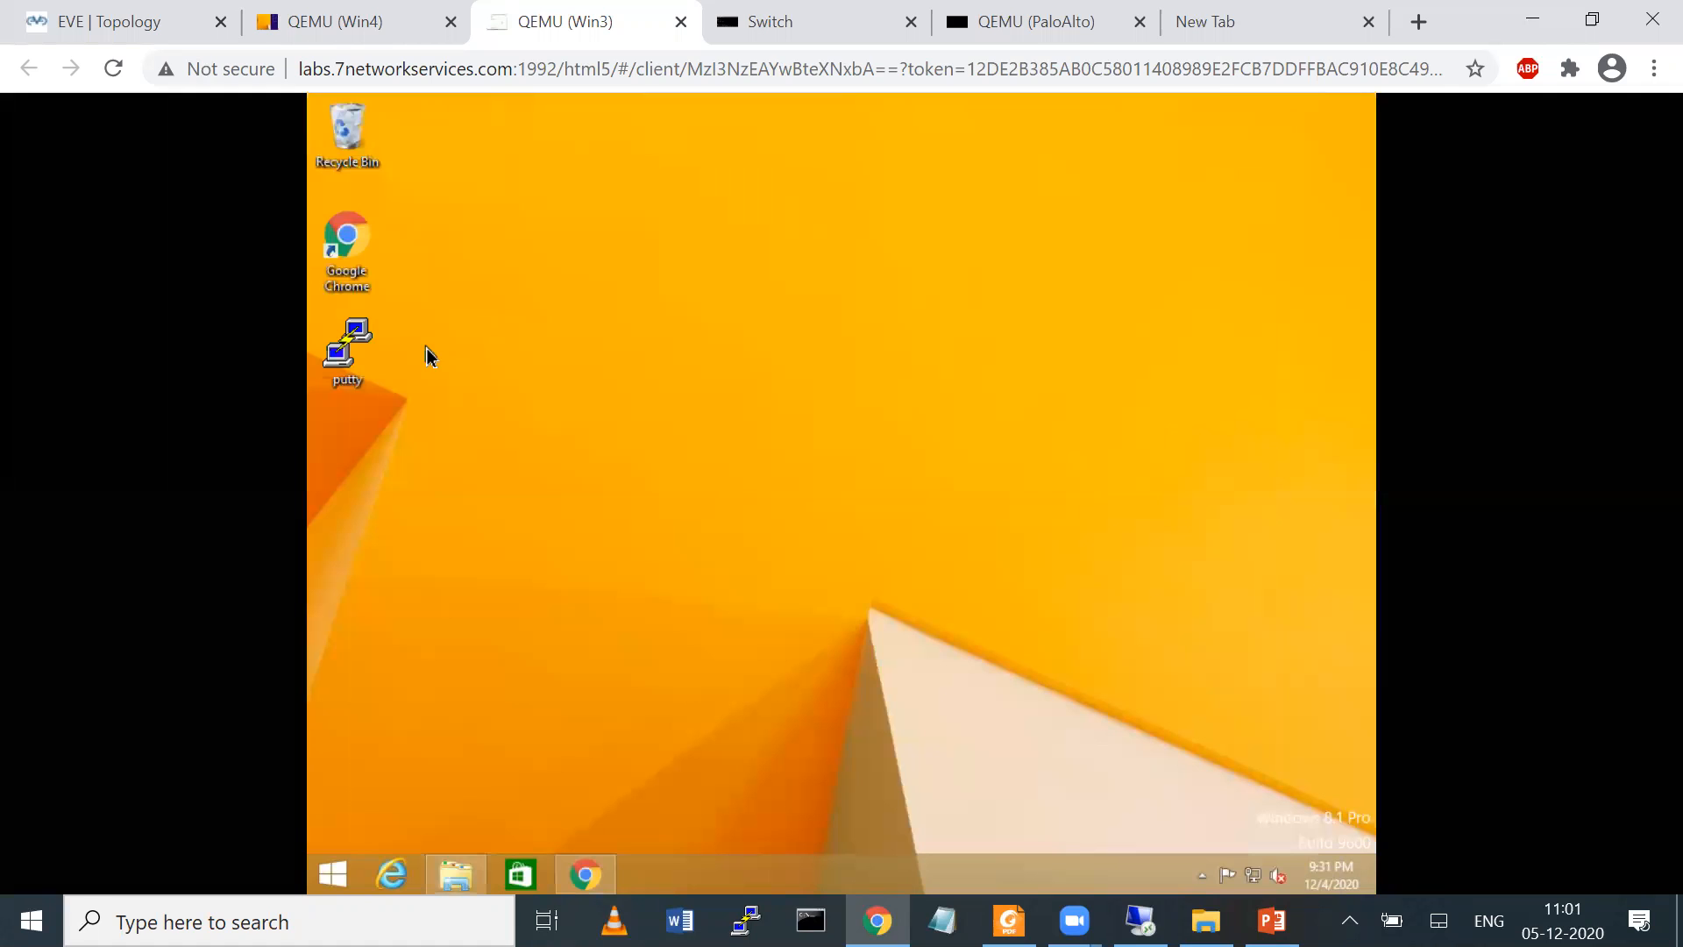
{"action": "right_click", "coordinate": [429, 356]}
{"action": "left_click", "coordinate": [476, 436]}
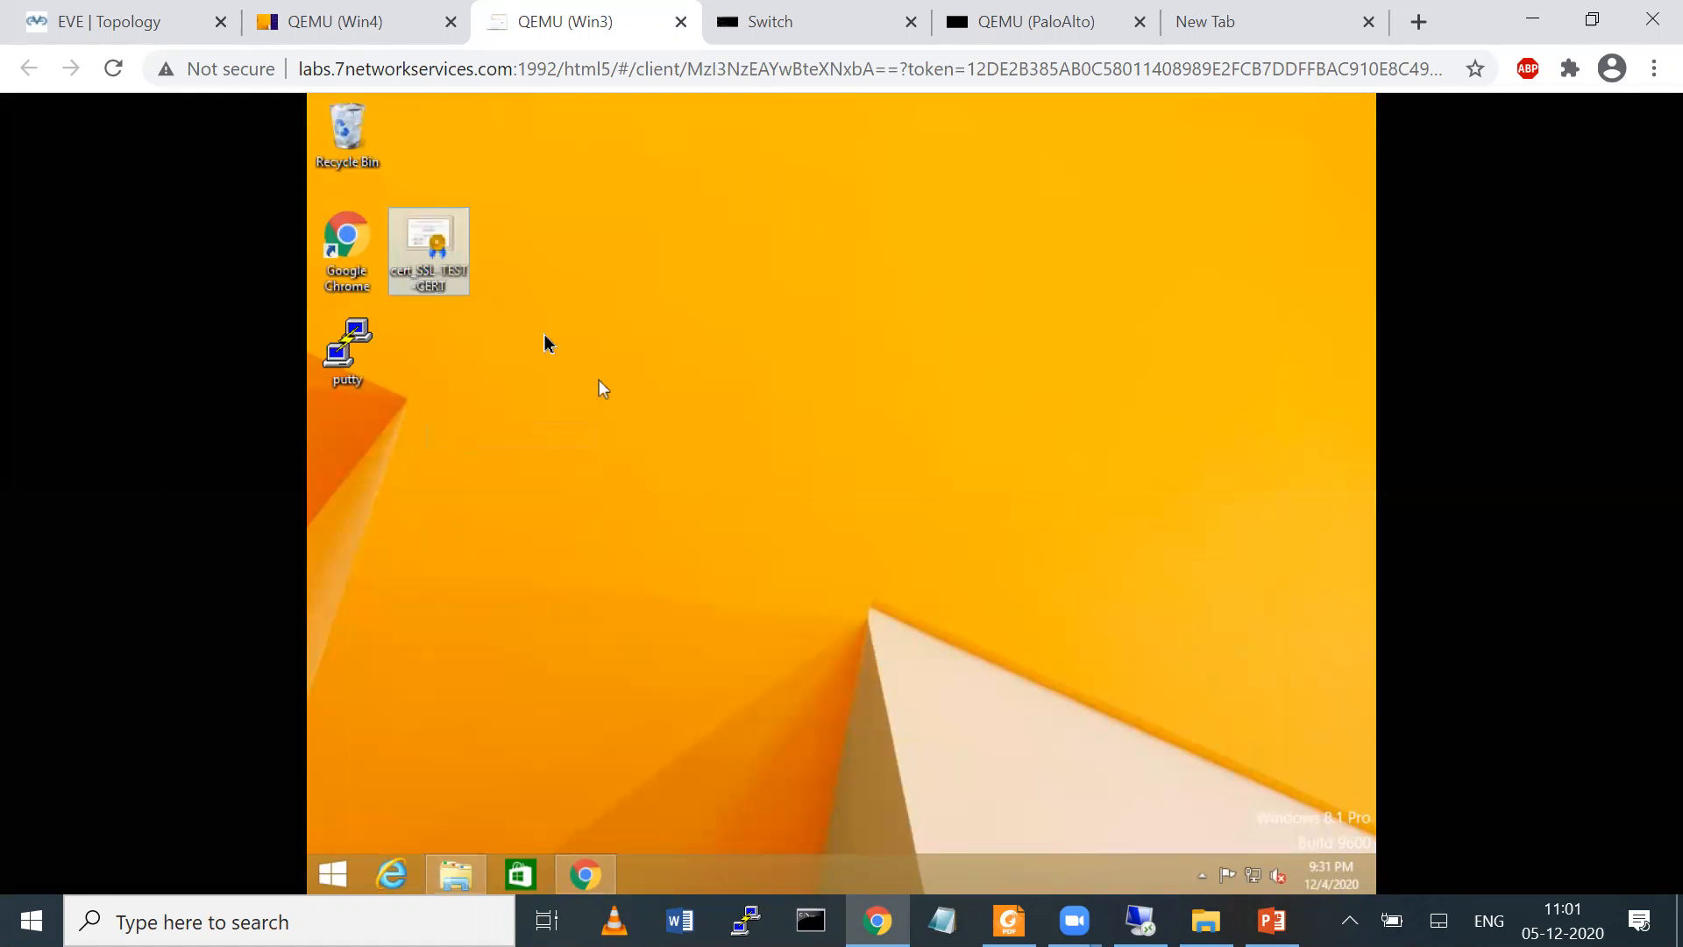
Start installing the cert_SSL-TEST-CERT certificate from the desktop for the Local Machine and allow the requested system changes
{"action": "right_click", "coordinate": [438, 257]}
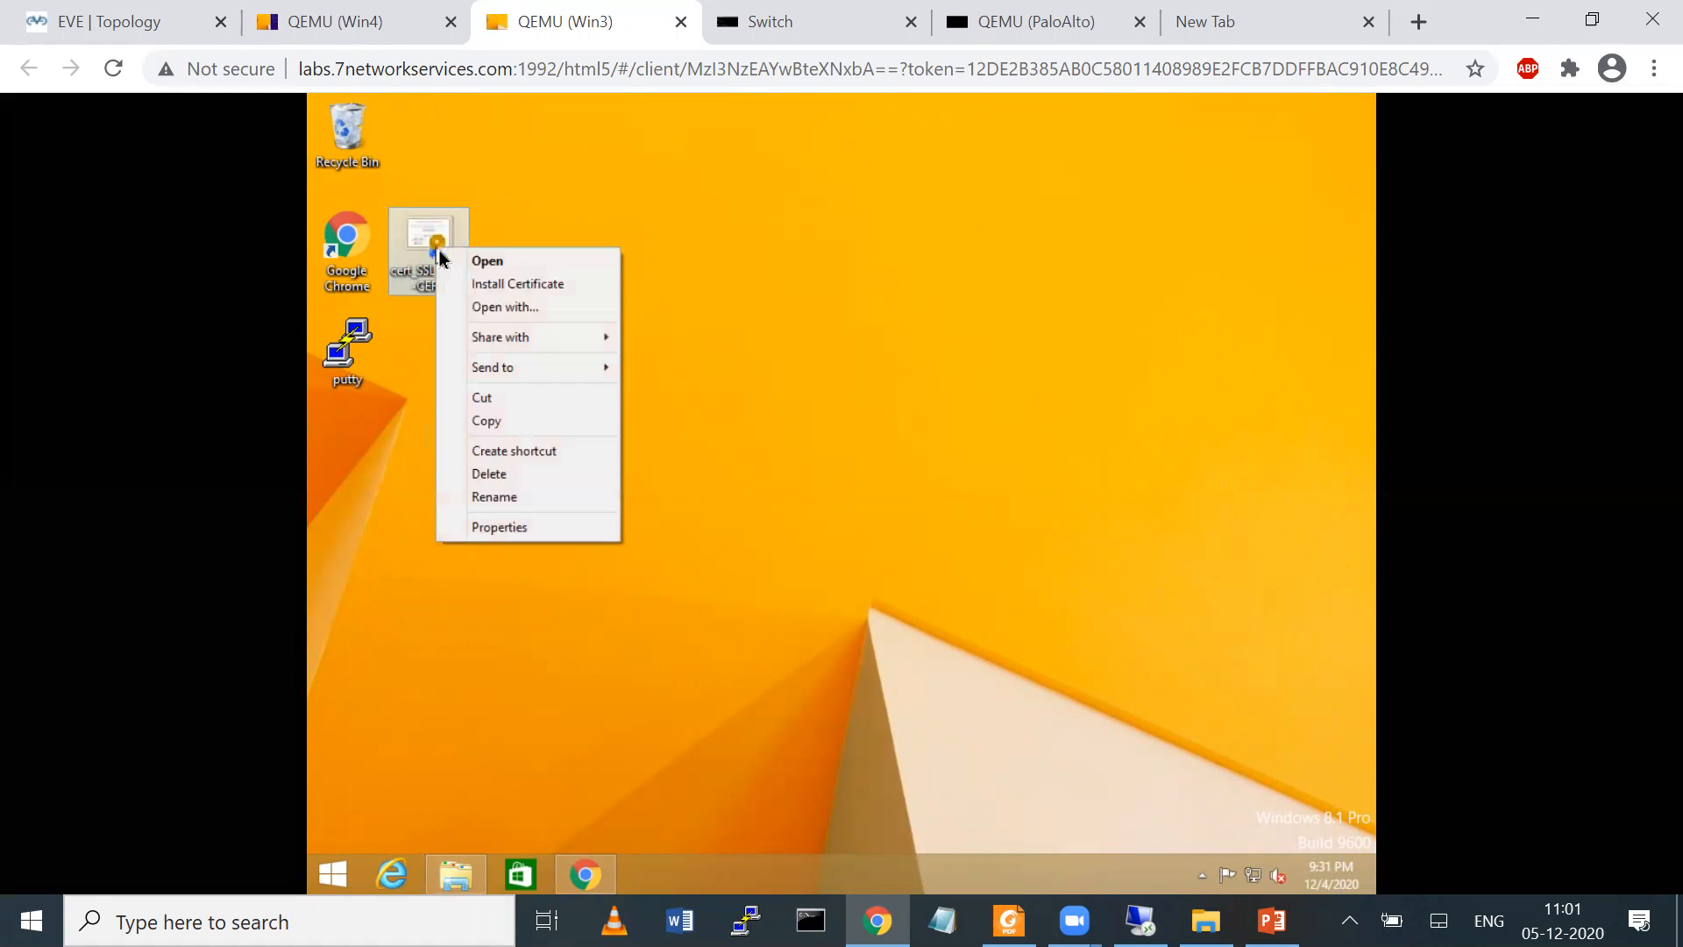
{"action": "left_click", "coordinate": [517, 285]}
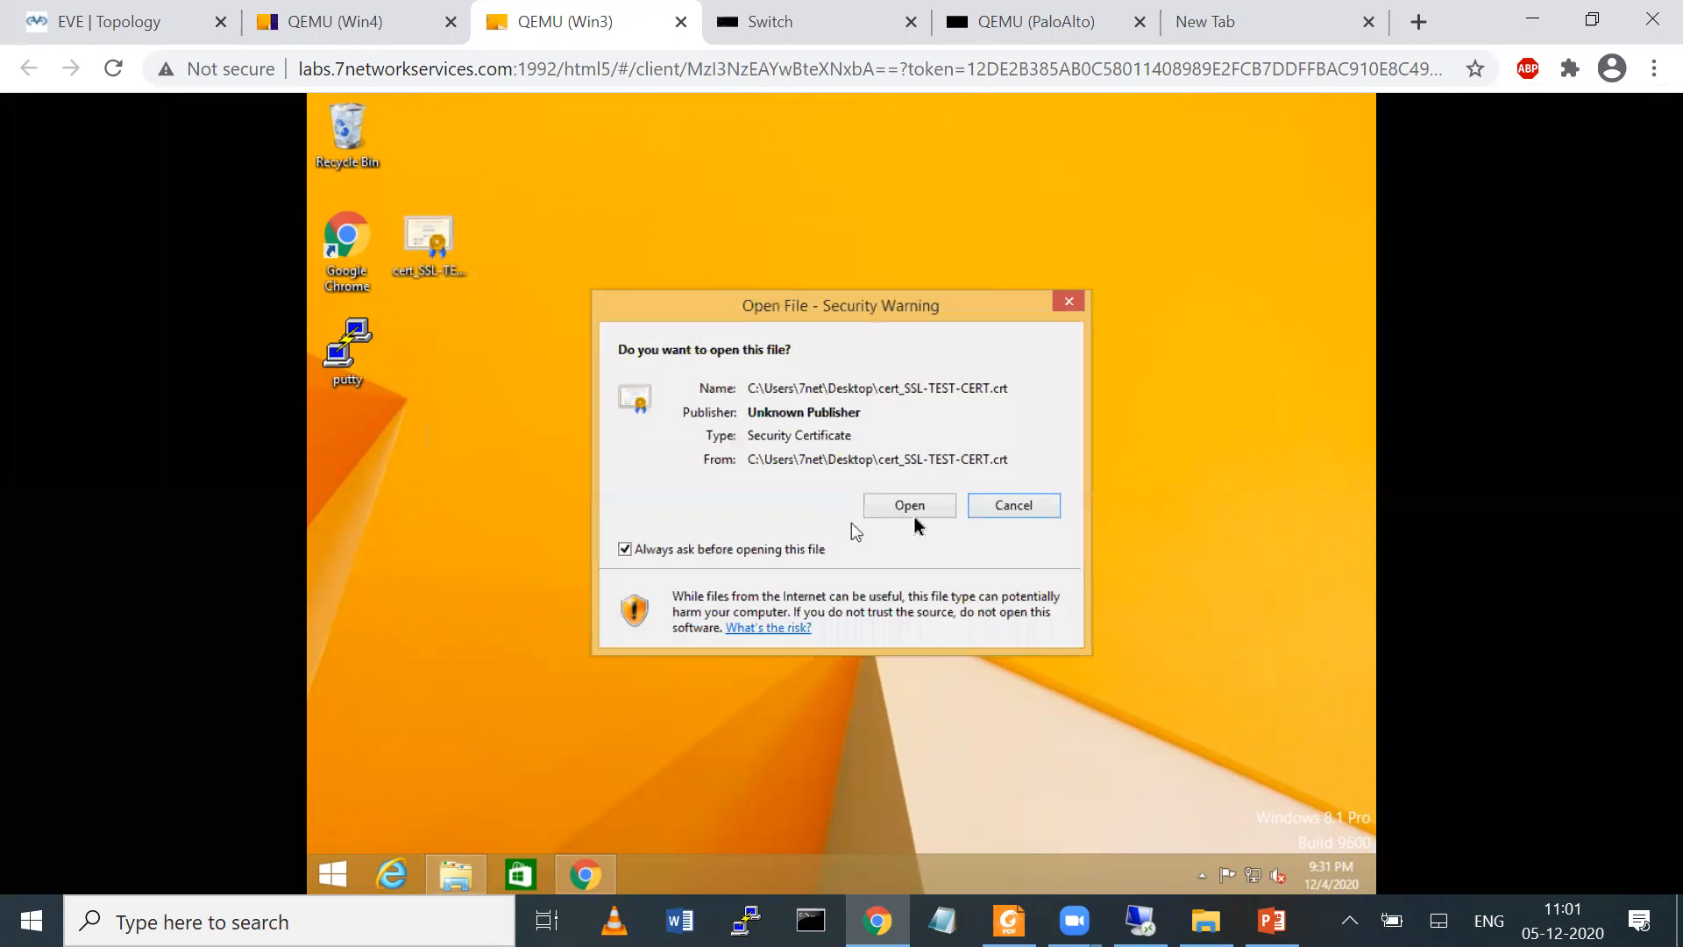
{"action": "left_click", "coordinate": [910, 515]}
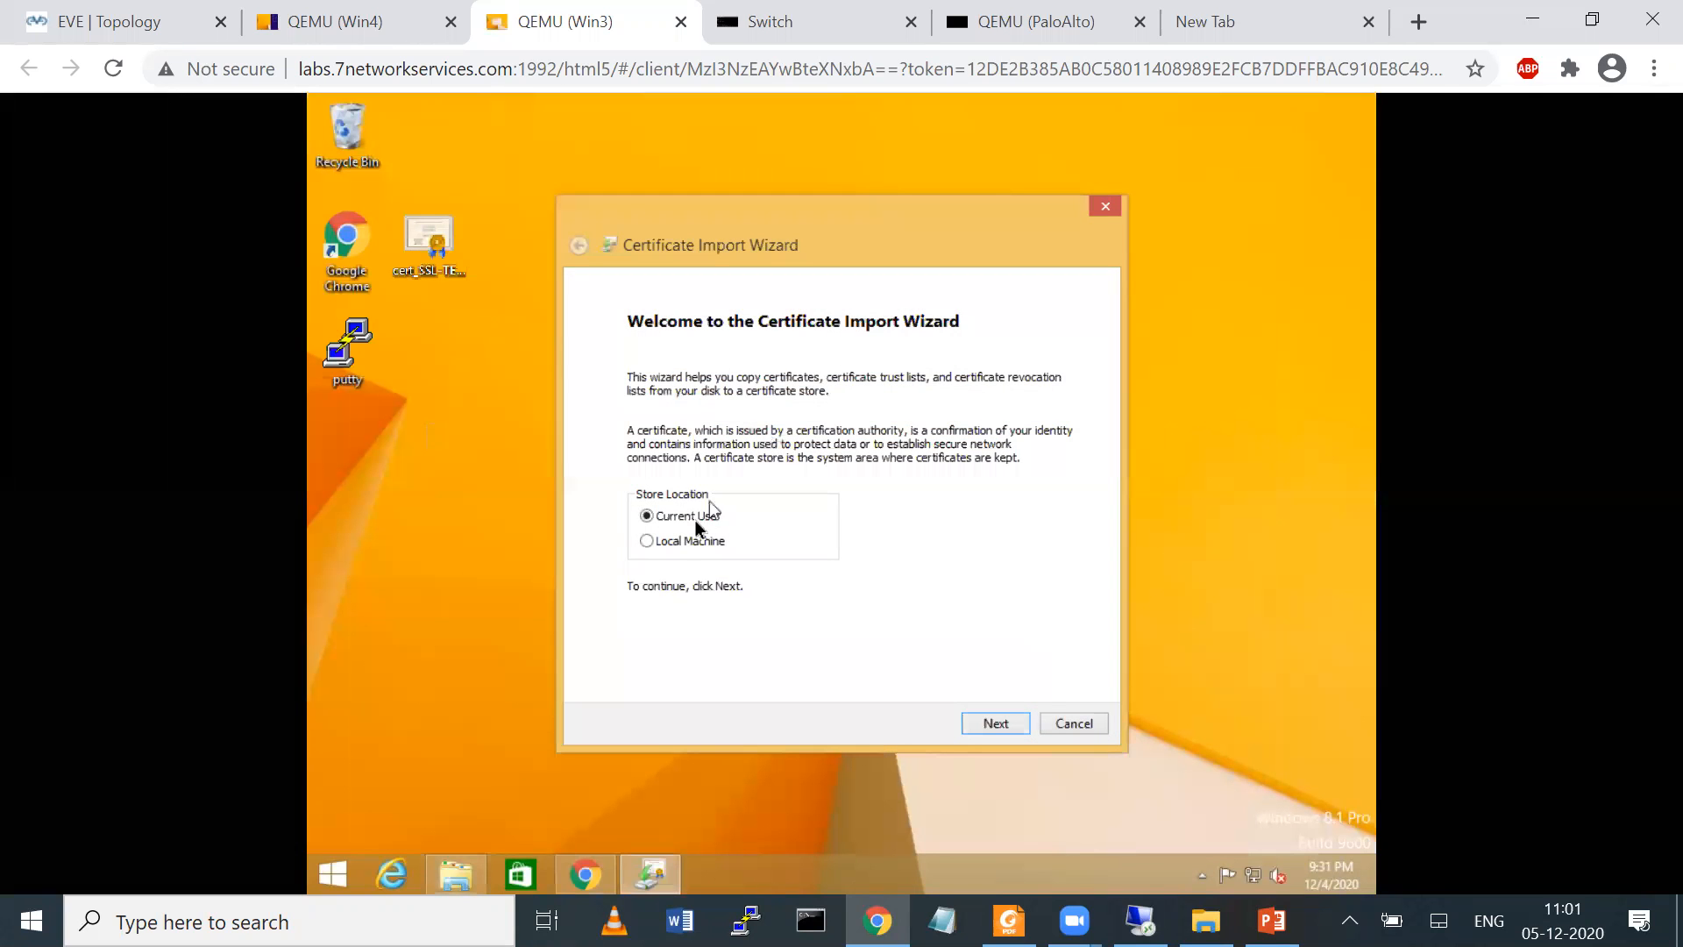
{"action": "left_click", "coordinate": [675, 542]}
{"action": "left_click", "coordinate": [984, 724]}
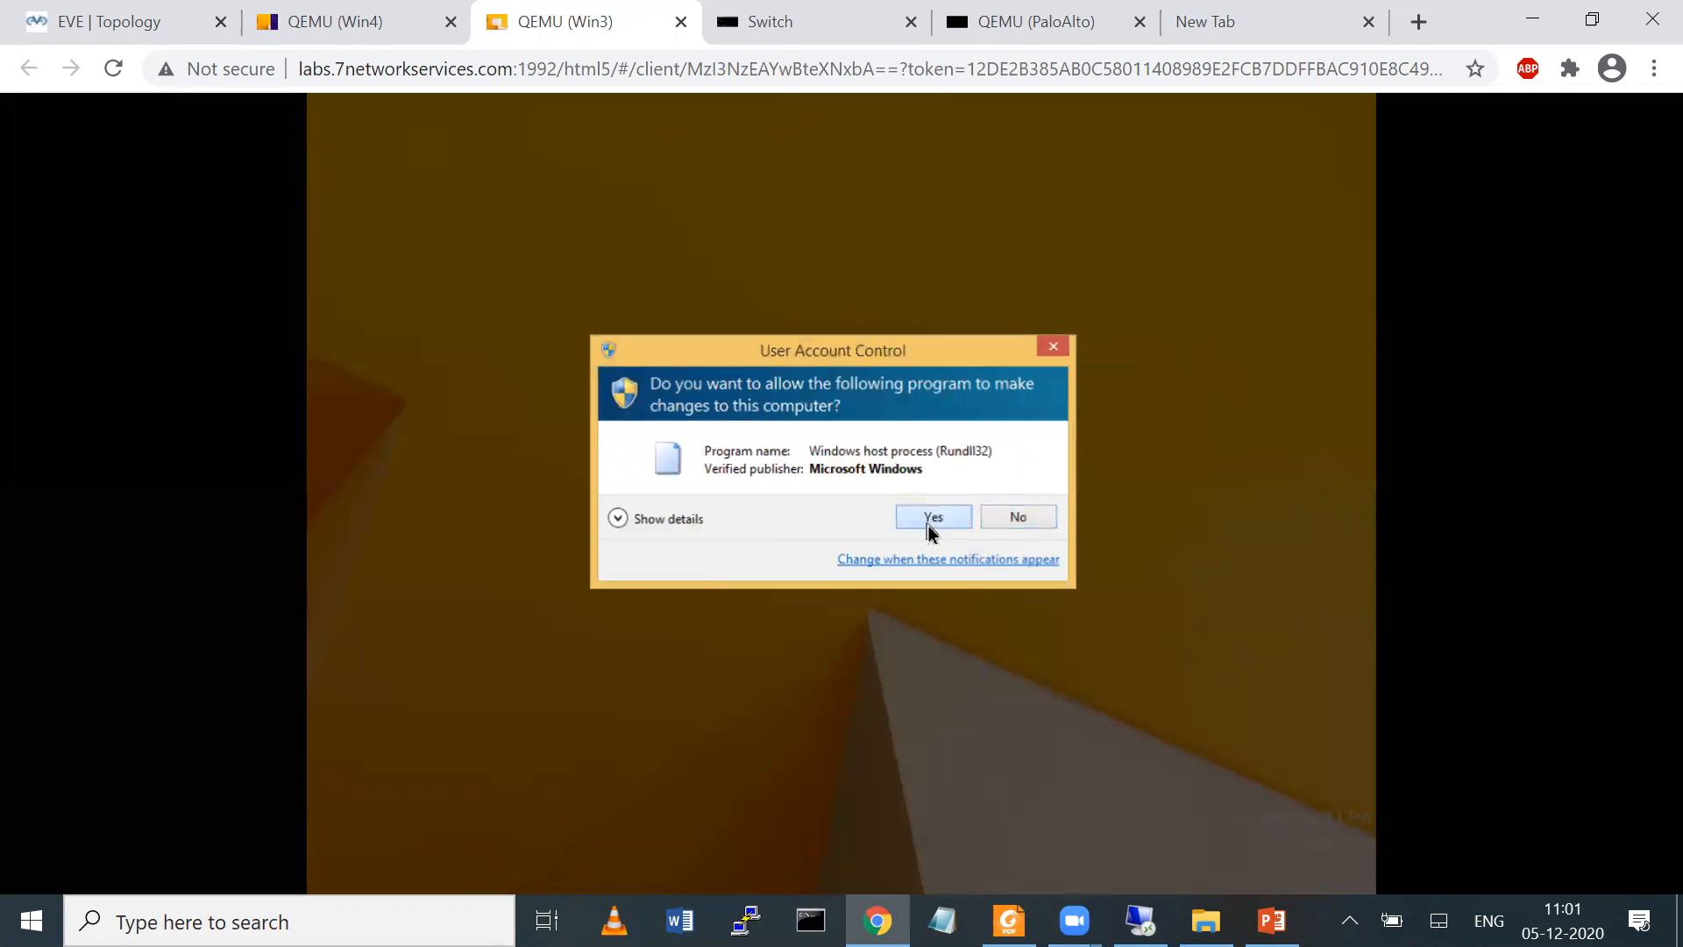
{"action": "left_click", "coordinate": [928, 516]}
Place the certificate in the Trusted Root Certification Authorities store and complete the import
{"action": "left_click", "coordinate": [661, 454]}
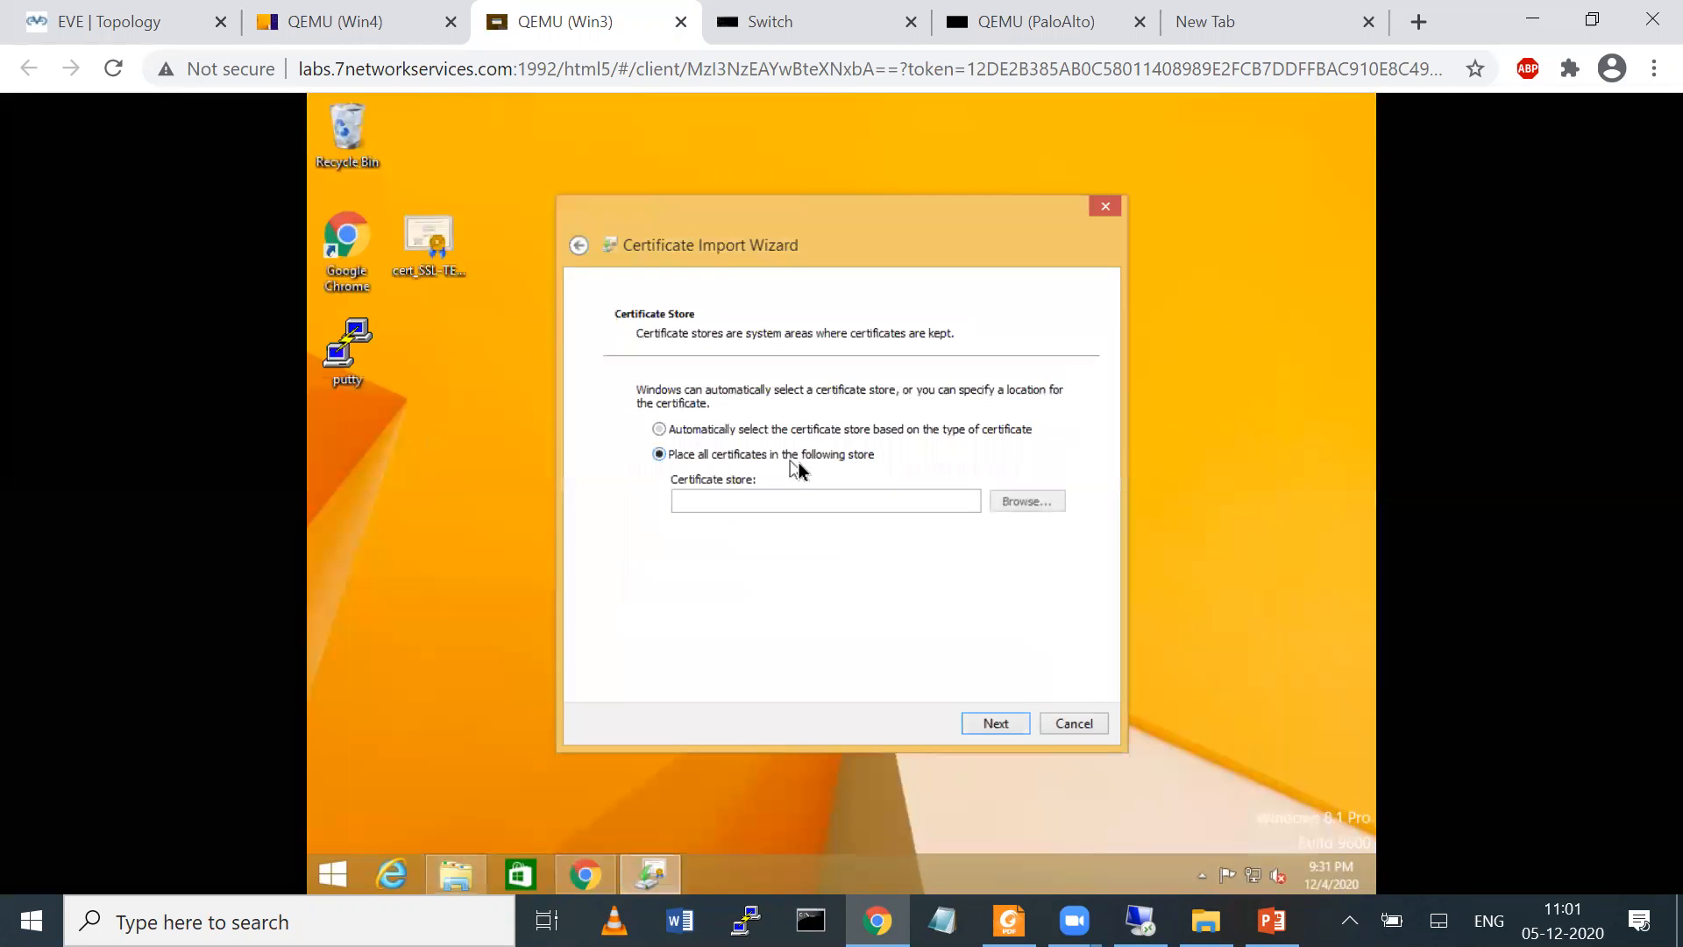
{"action": "left_click", "coordinate": [1031, 512]}
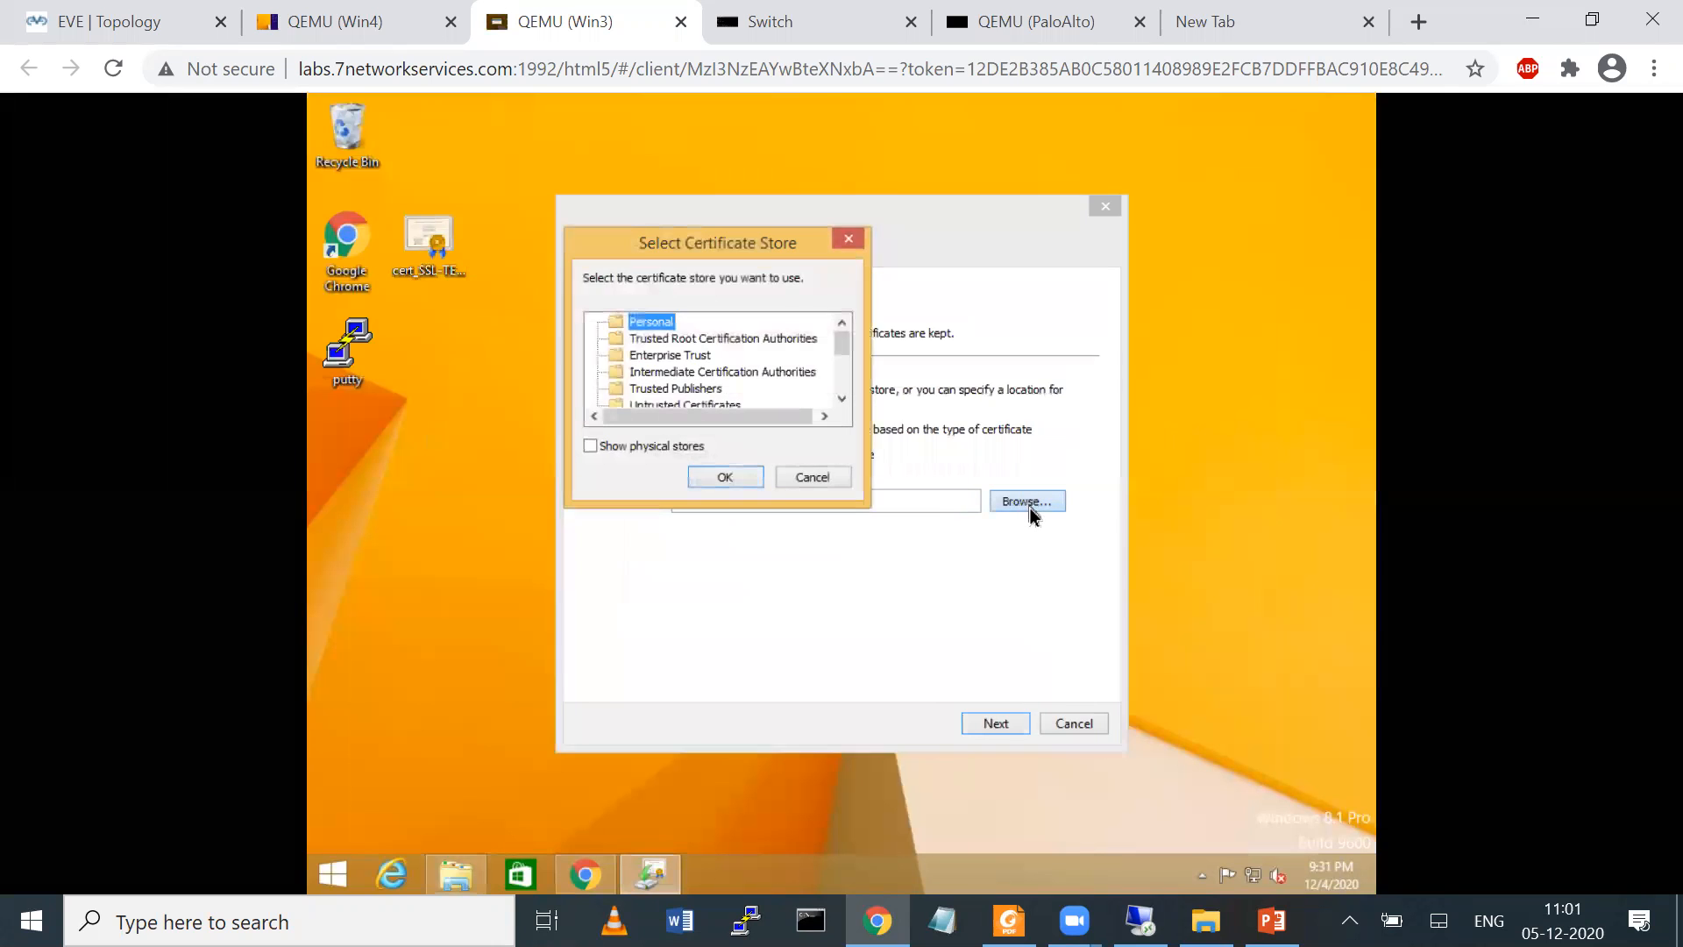
{"action": "left_click", "coordinate": [662, 340]}
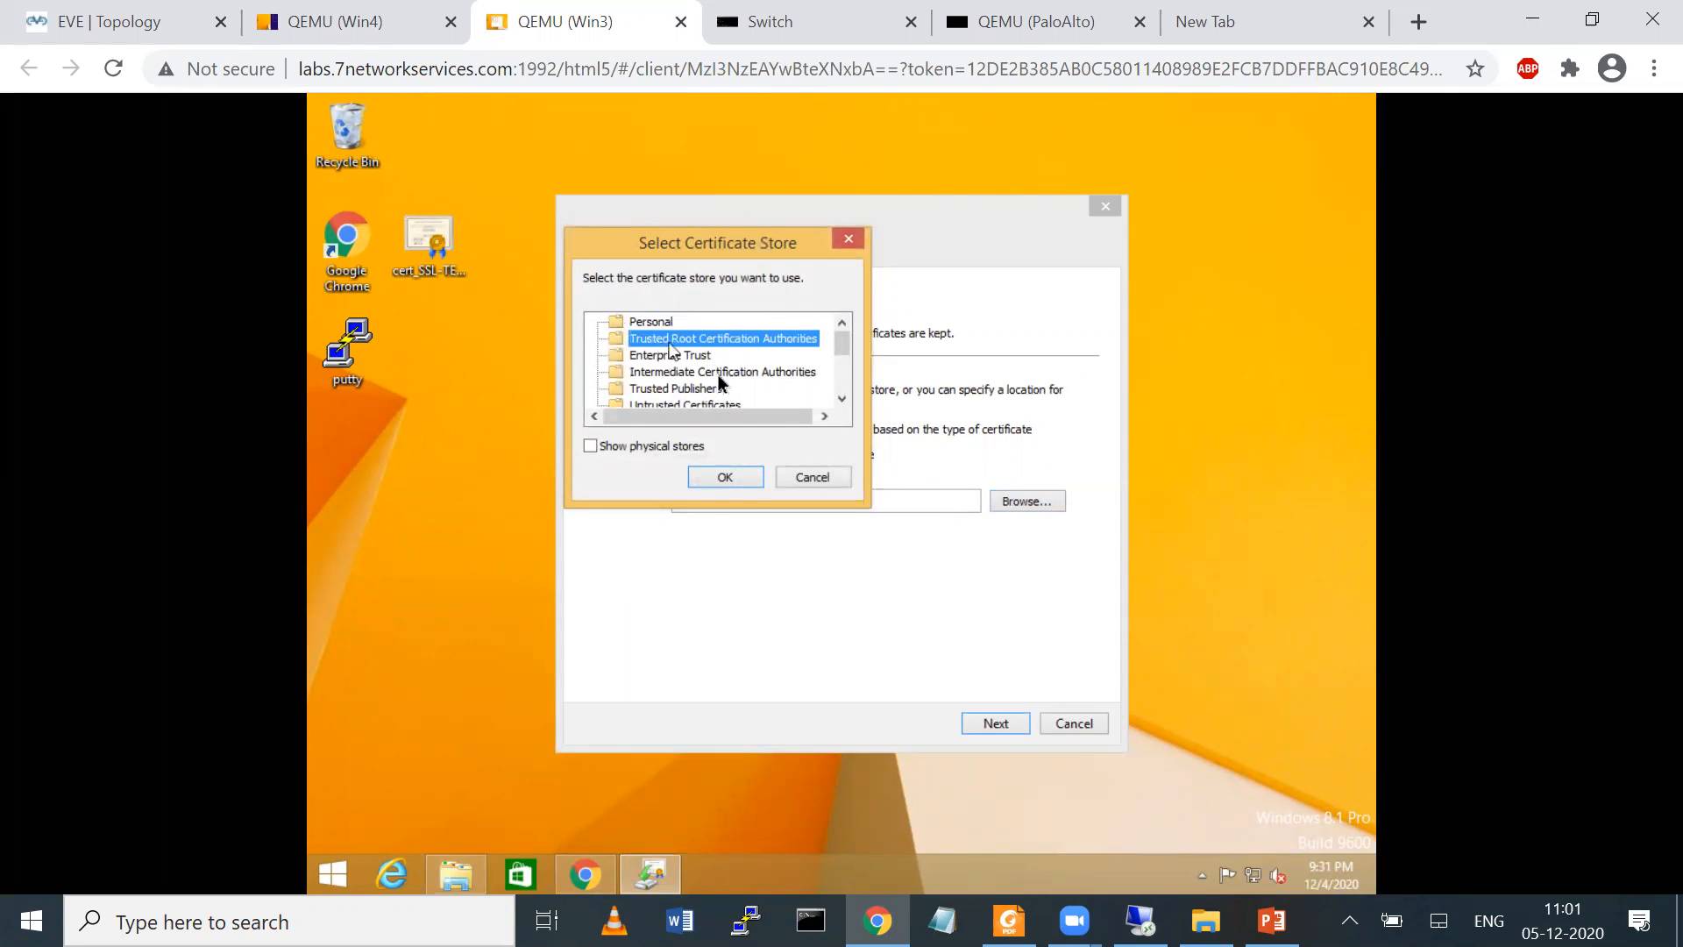
{"action": "left_click", "coordinate": [727, 479]}
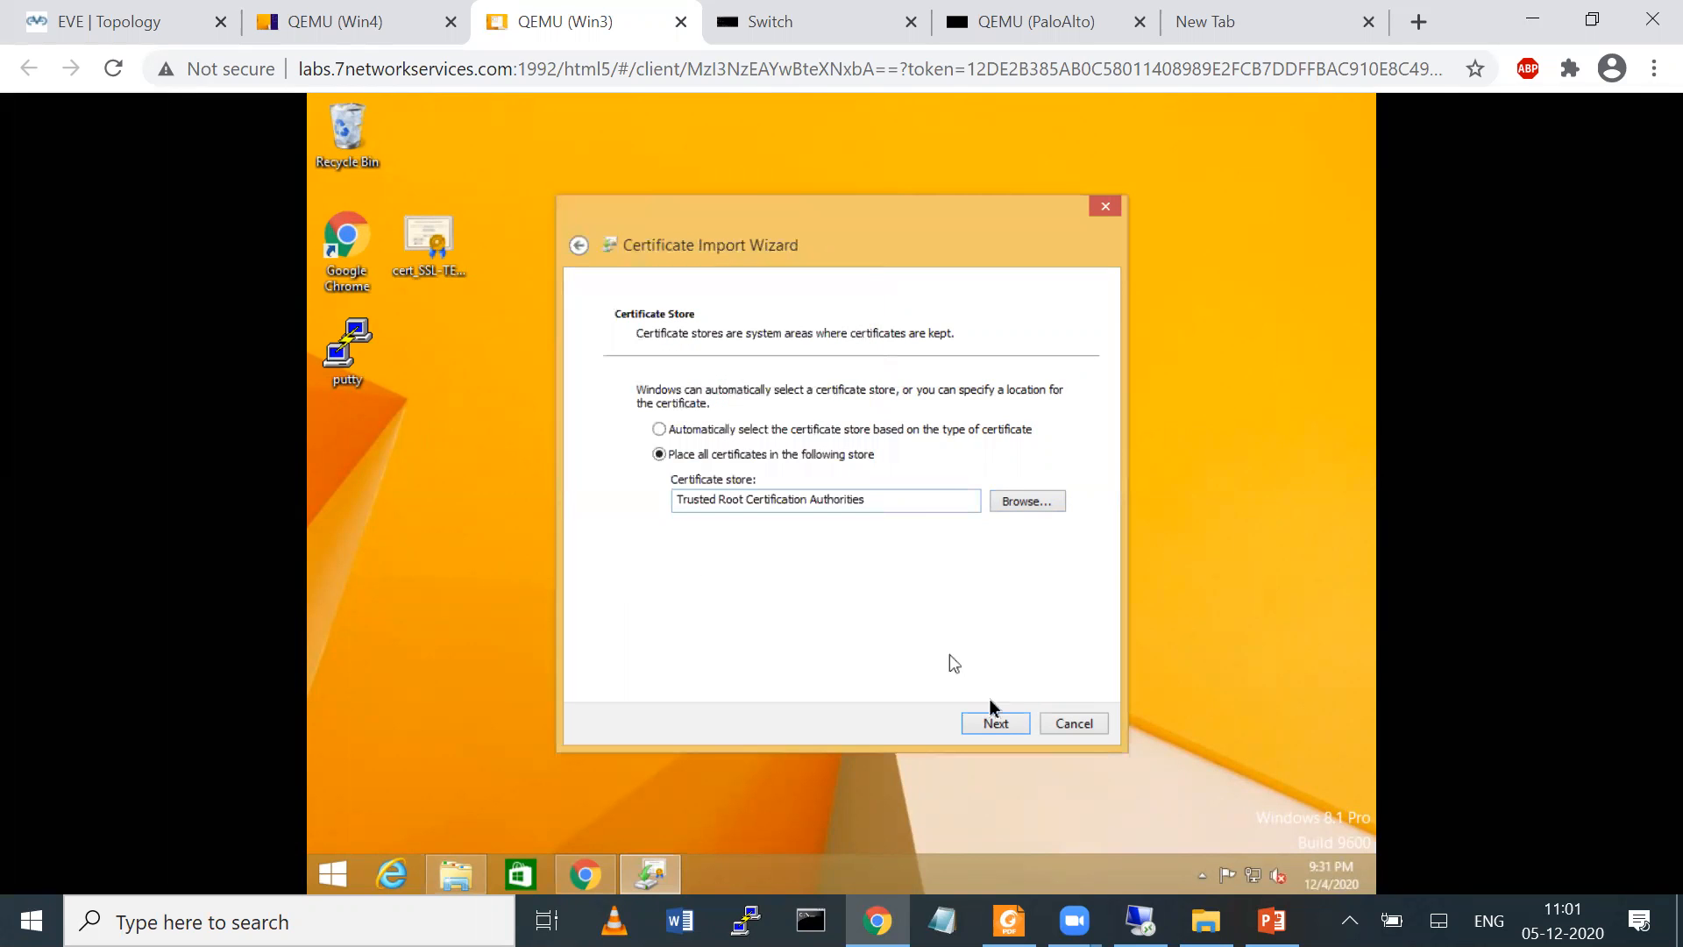
{"action": "left_click", "coordinate": [996, 720]}
{"action": "left_click", "coordinate": [995, 724]}
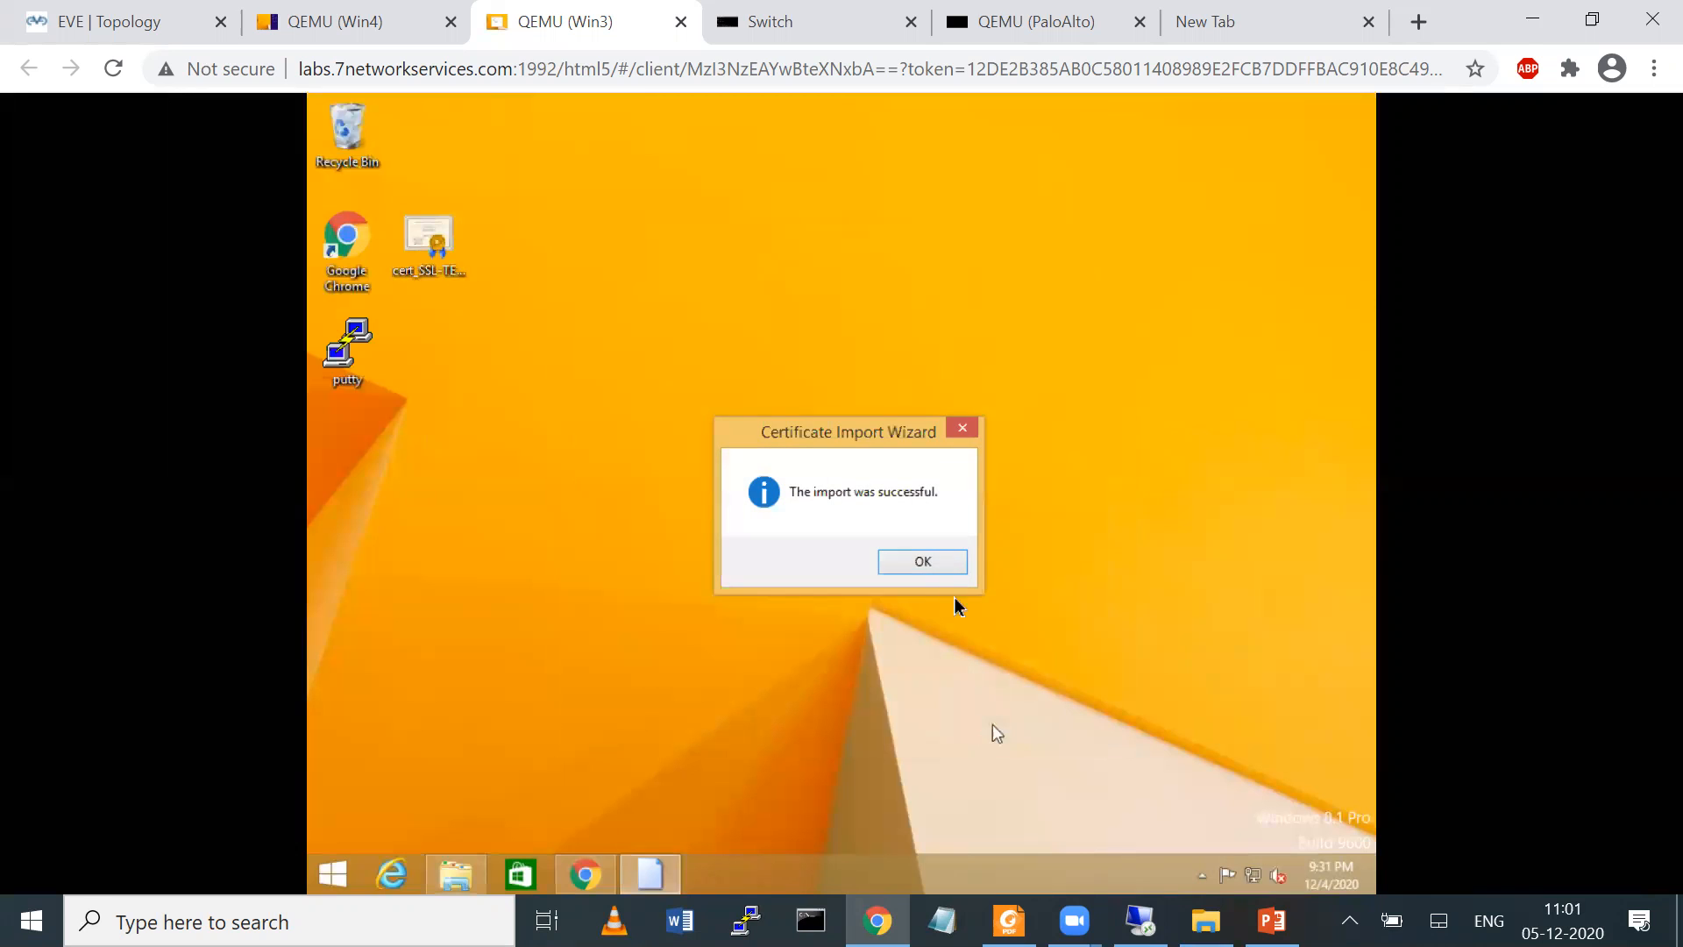
{"action": "left_click", "coordinate": [936, 564]}
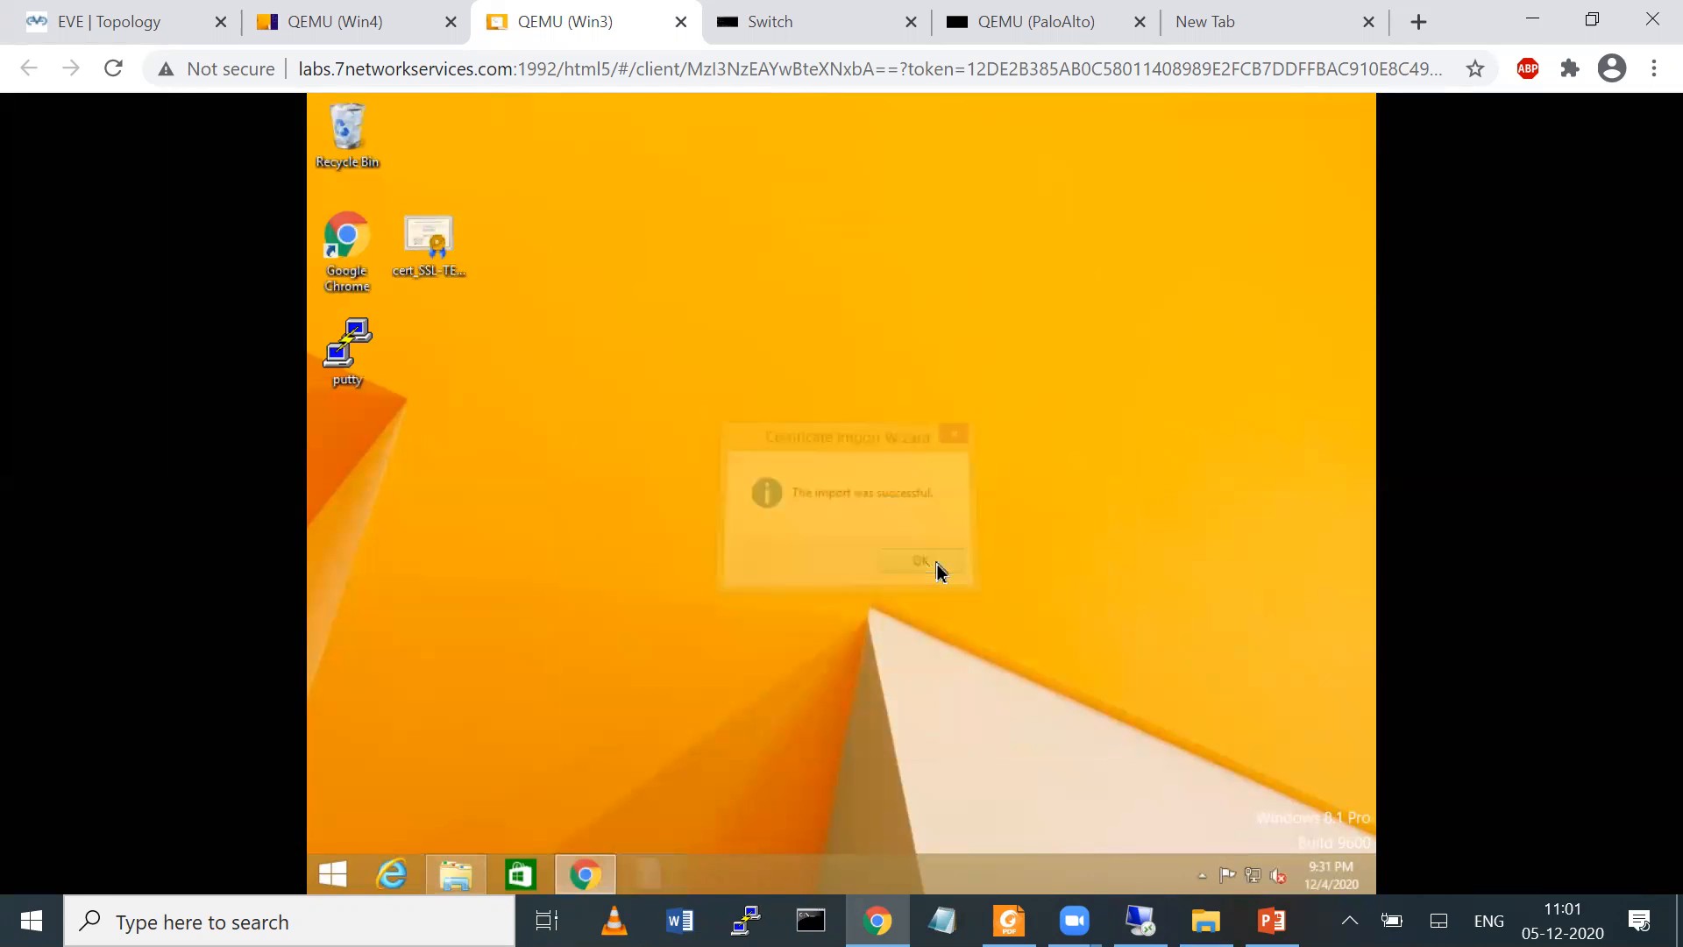
Reload the Google page in the Win3 browser, inspect the site's certificate, and close its details
{"action": "left_click", "coordinate": [605, 874]}
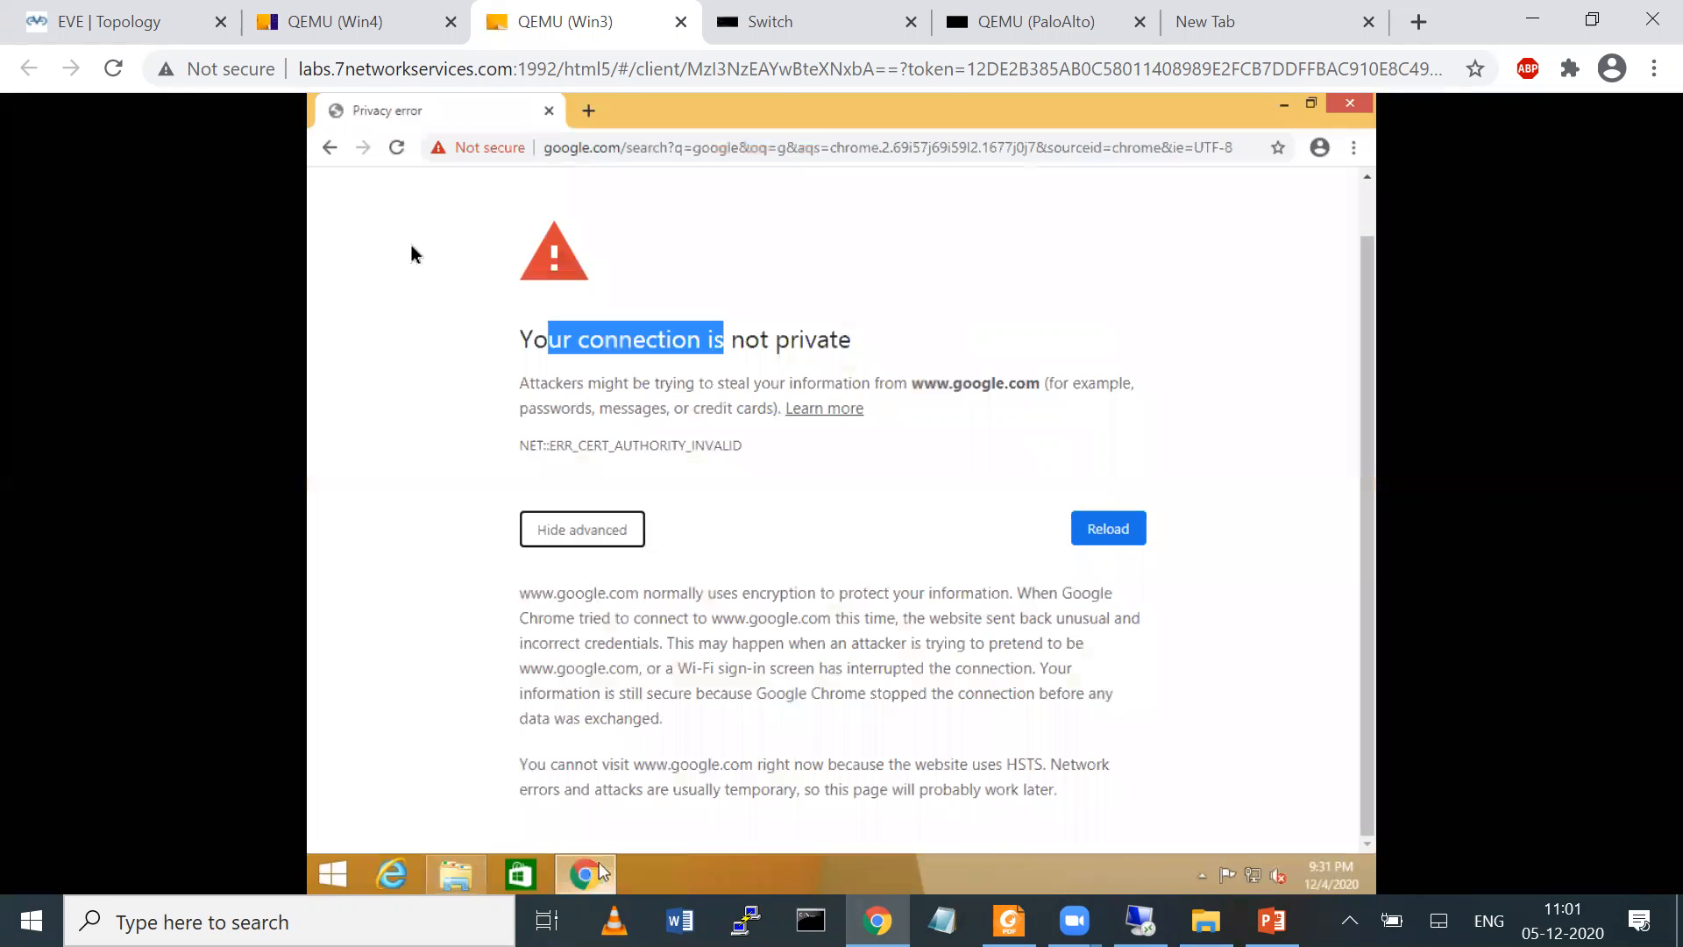
{"action": "left_click", "coordinate": [397, 149]}
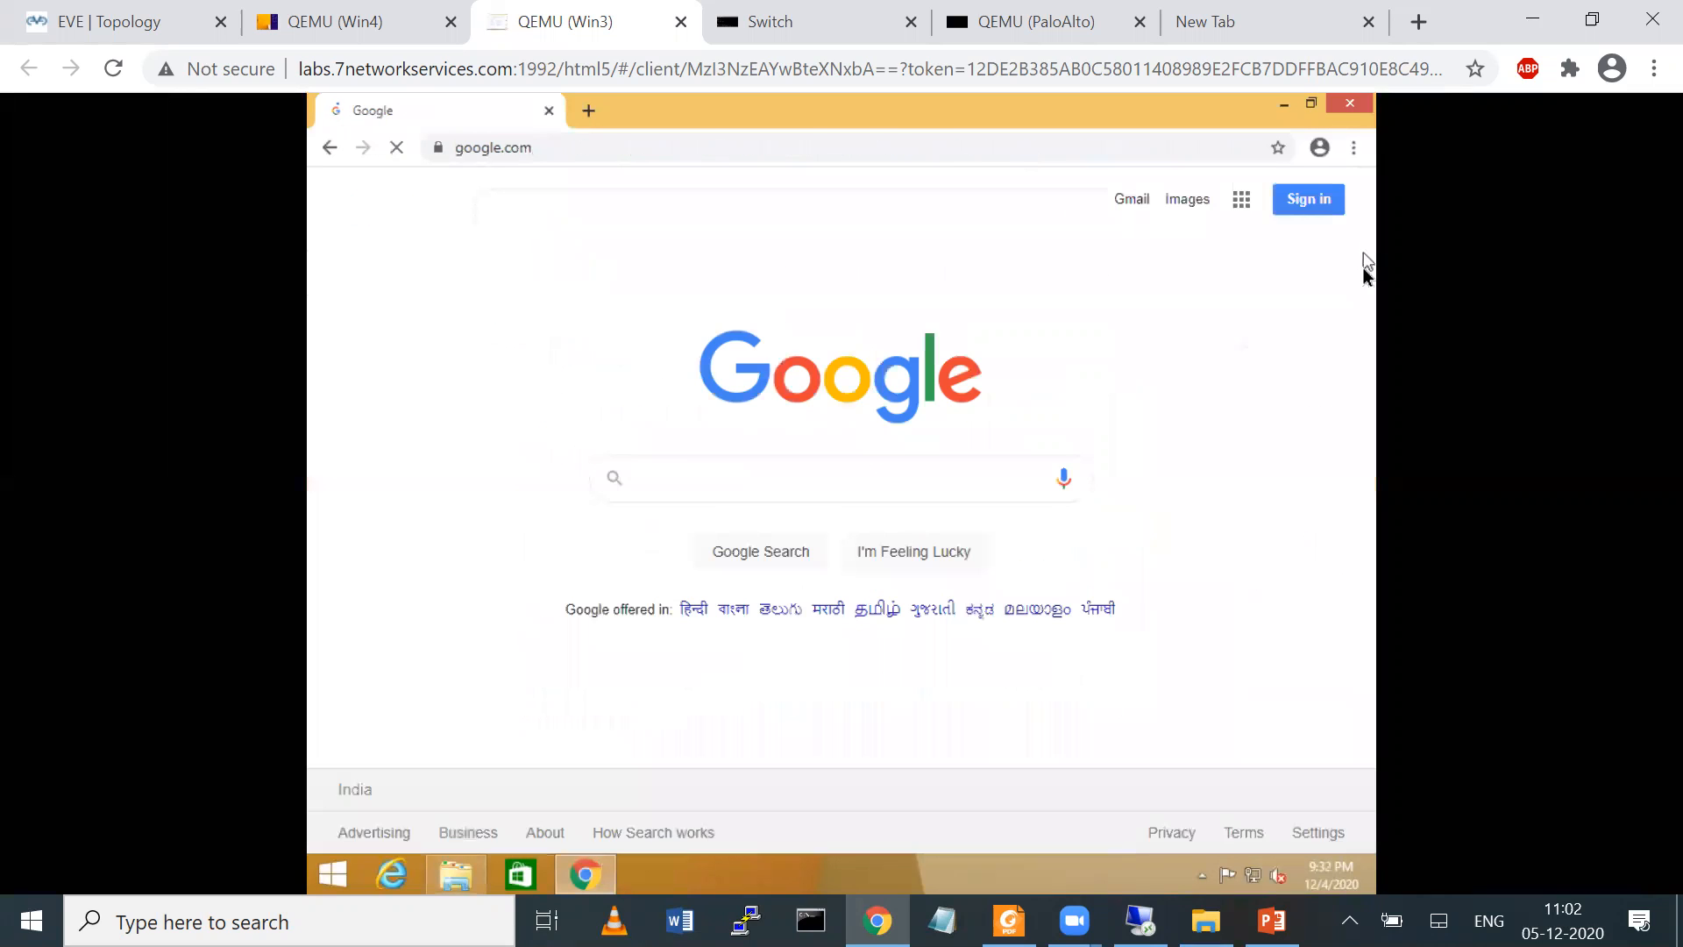
{"action": "left_click", "coordinate": [443, 155]}
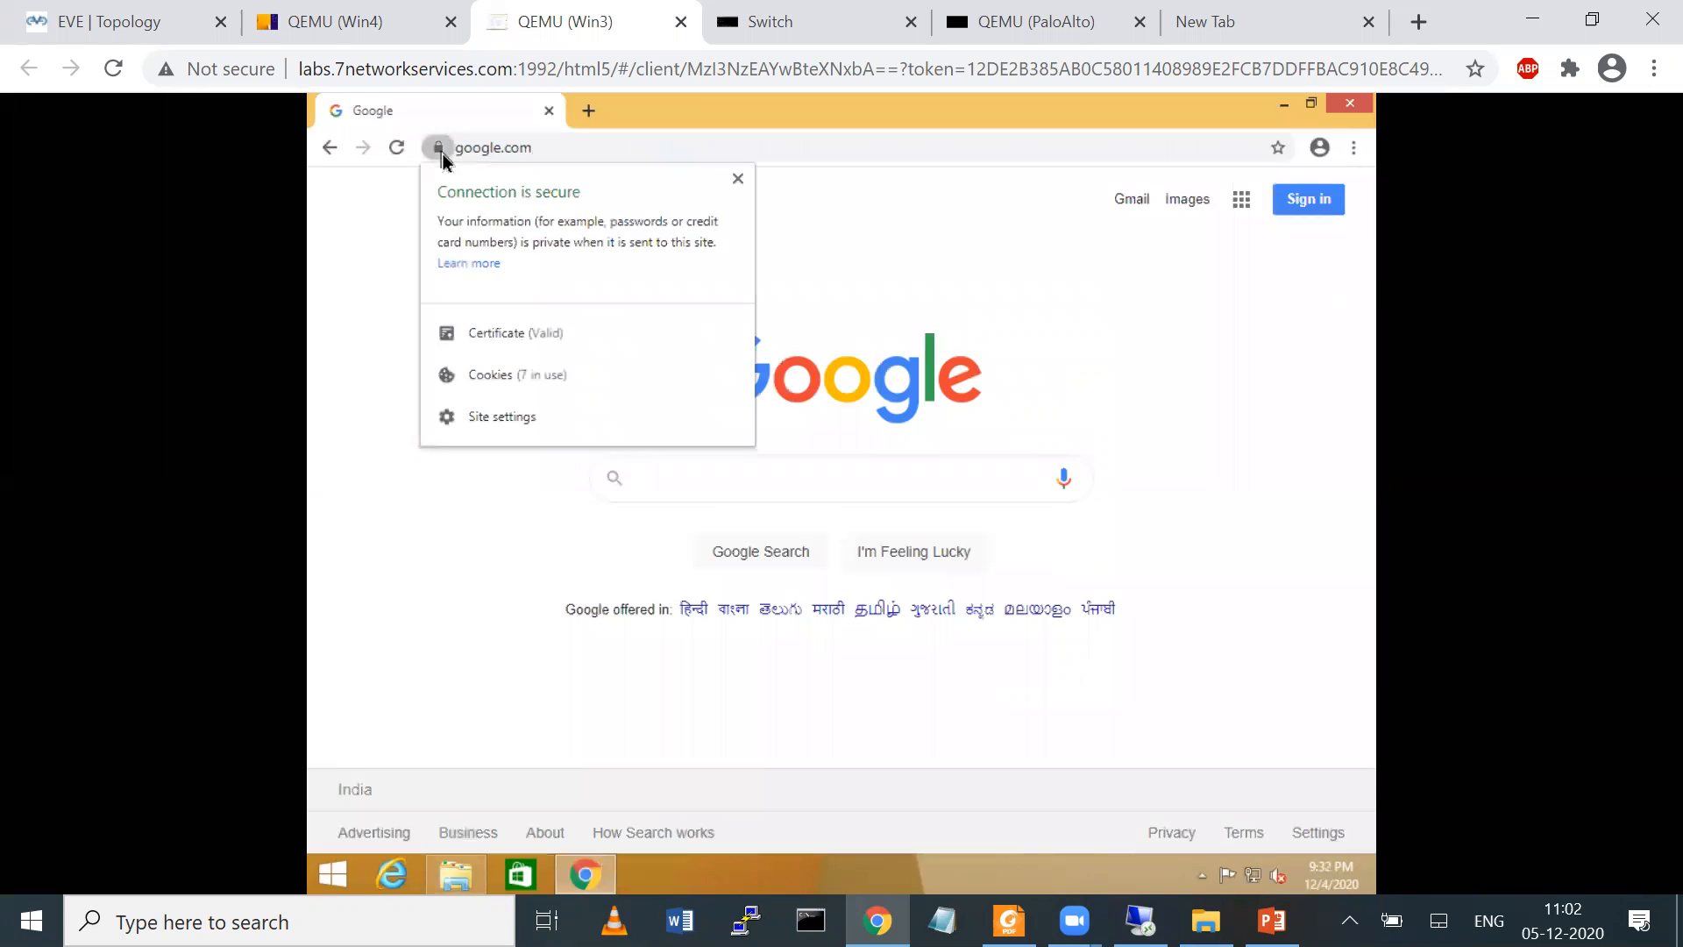
{"action": "left_click", "coordinate": [518, 340]}
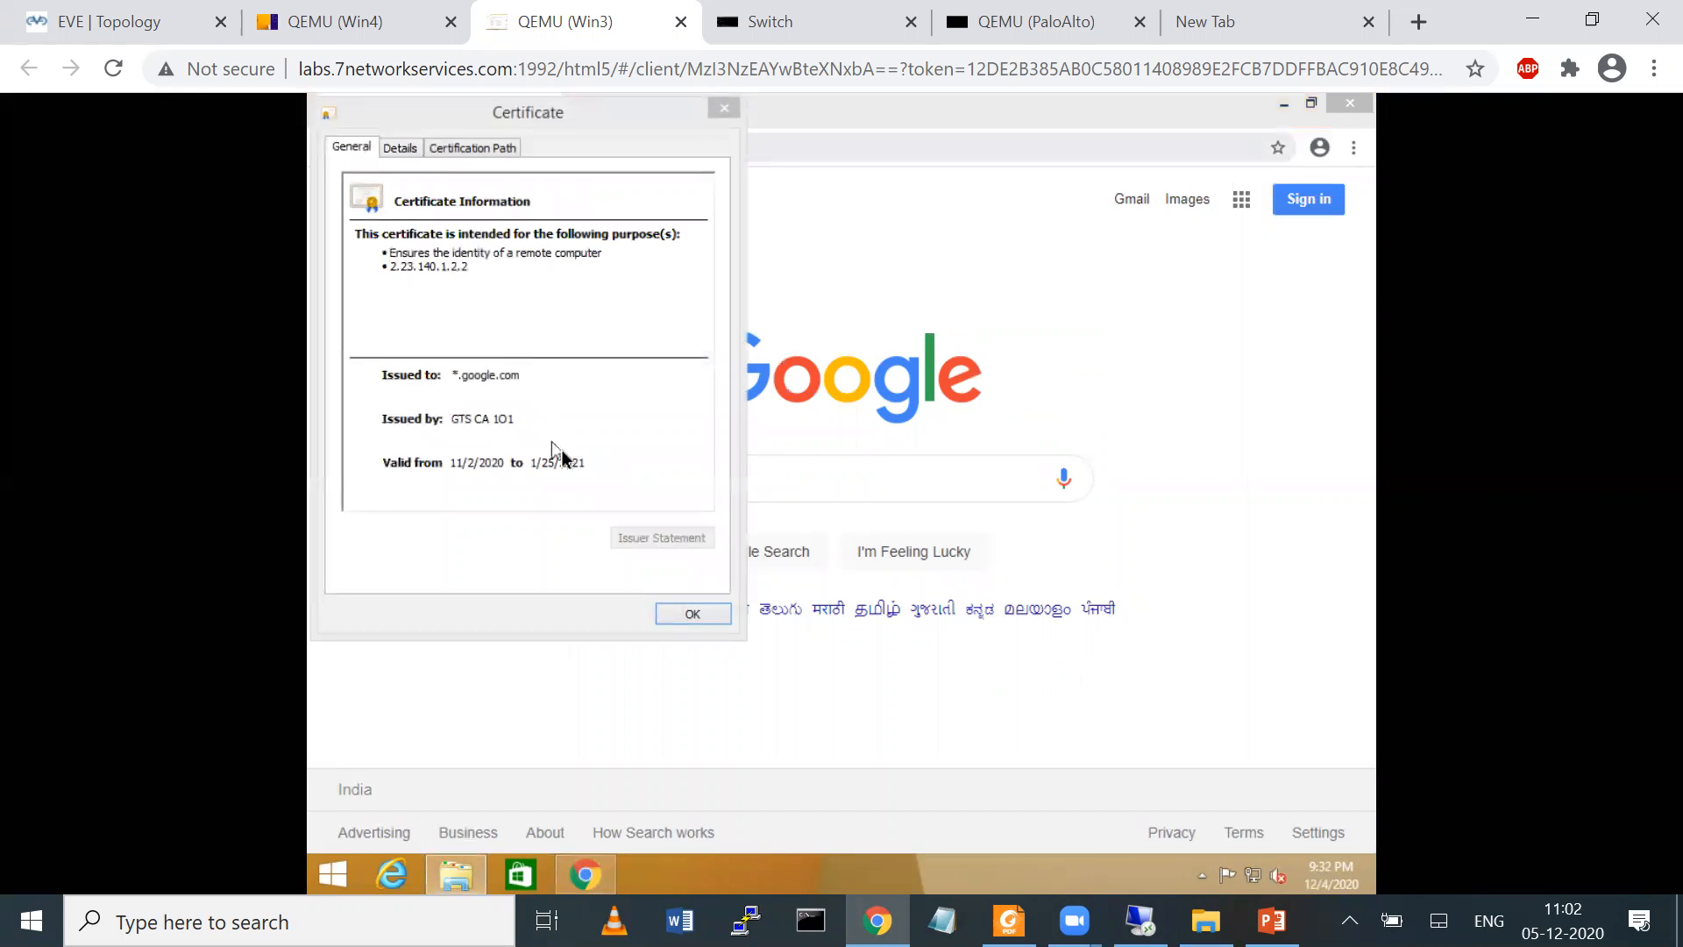
{"action": "left_click", "coordinate": [725, 109]}
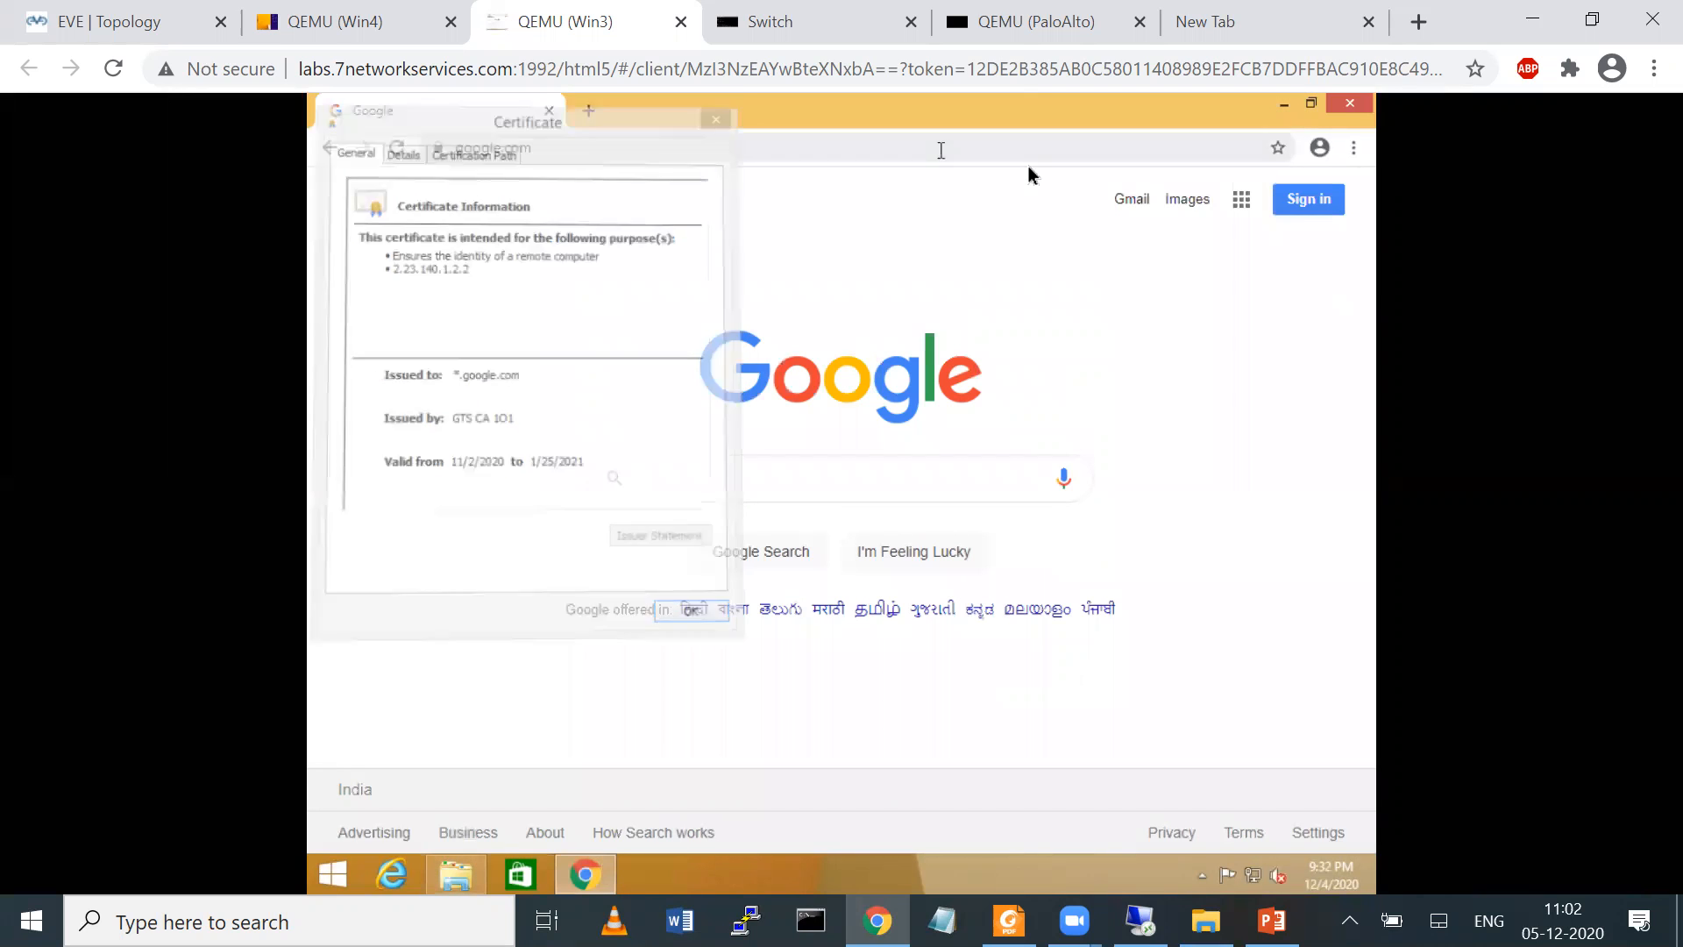
Try to open Gmail from the Google homepage and reload its sign-in page
{"action": "left_click", "coordinate": [1129, 199]}
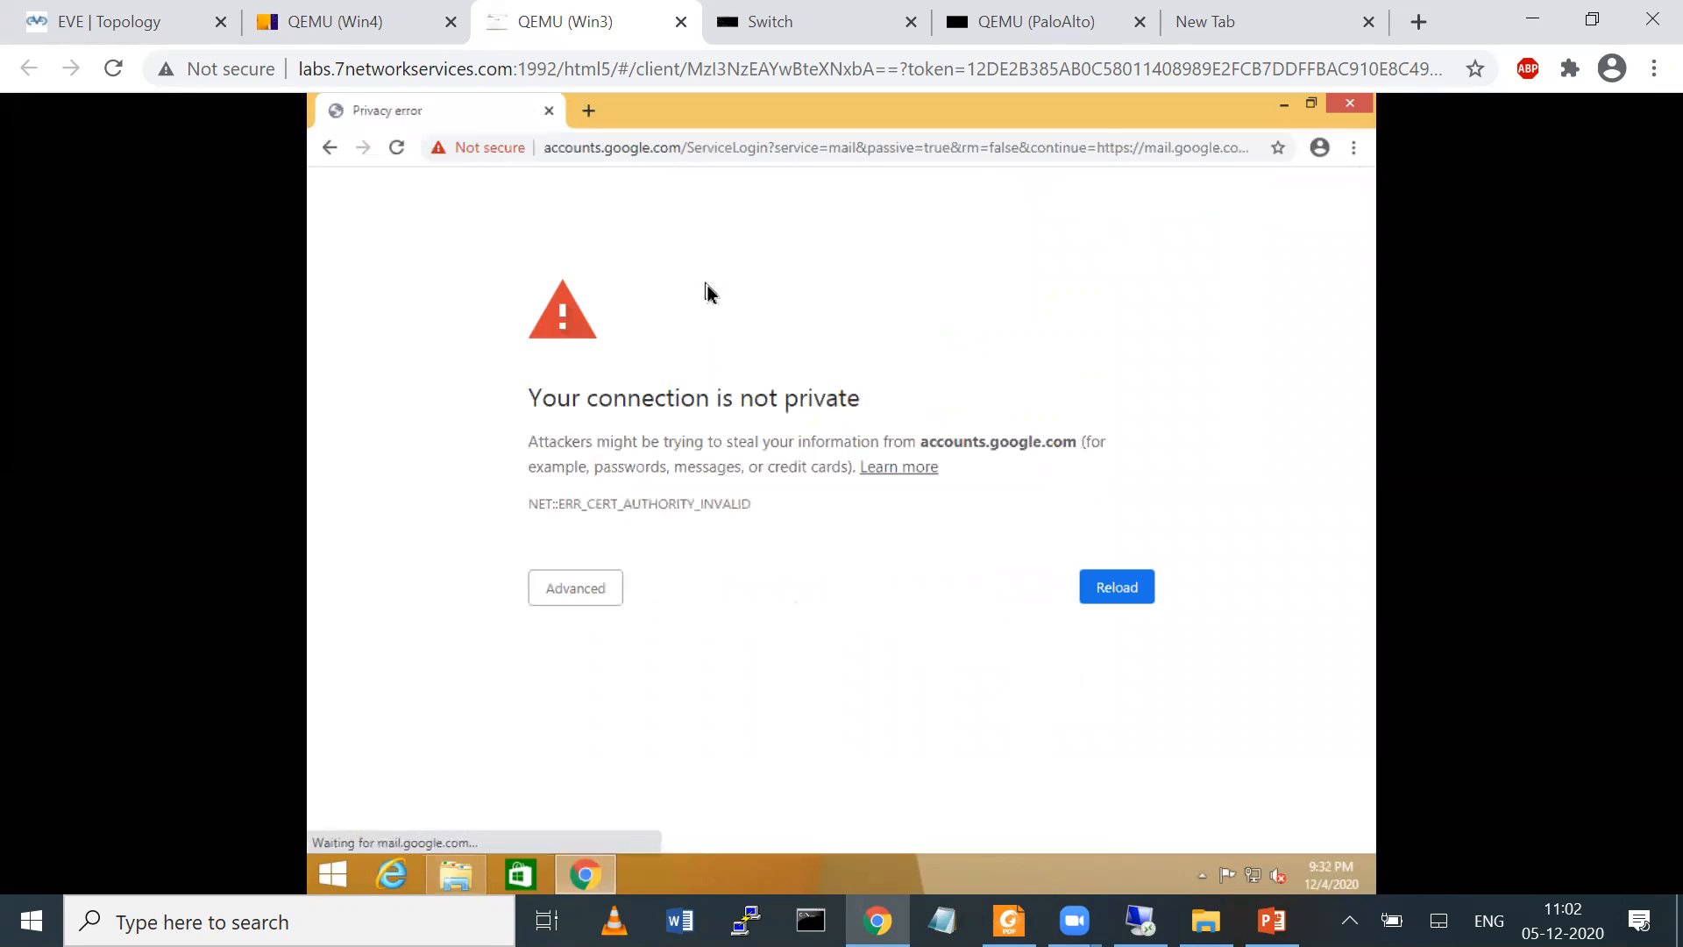
{"action": "left_click", "coordinate": [394, 156]}
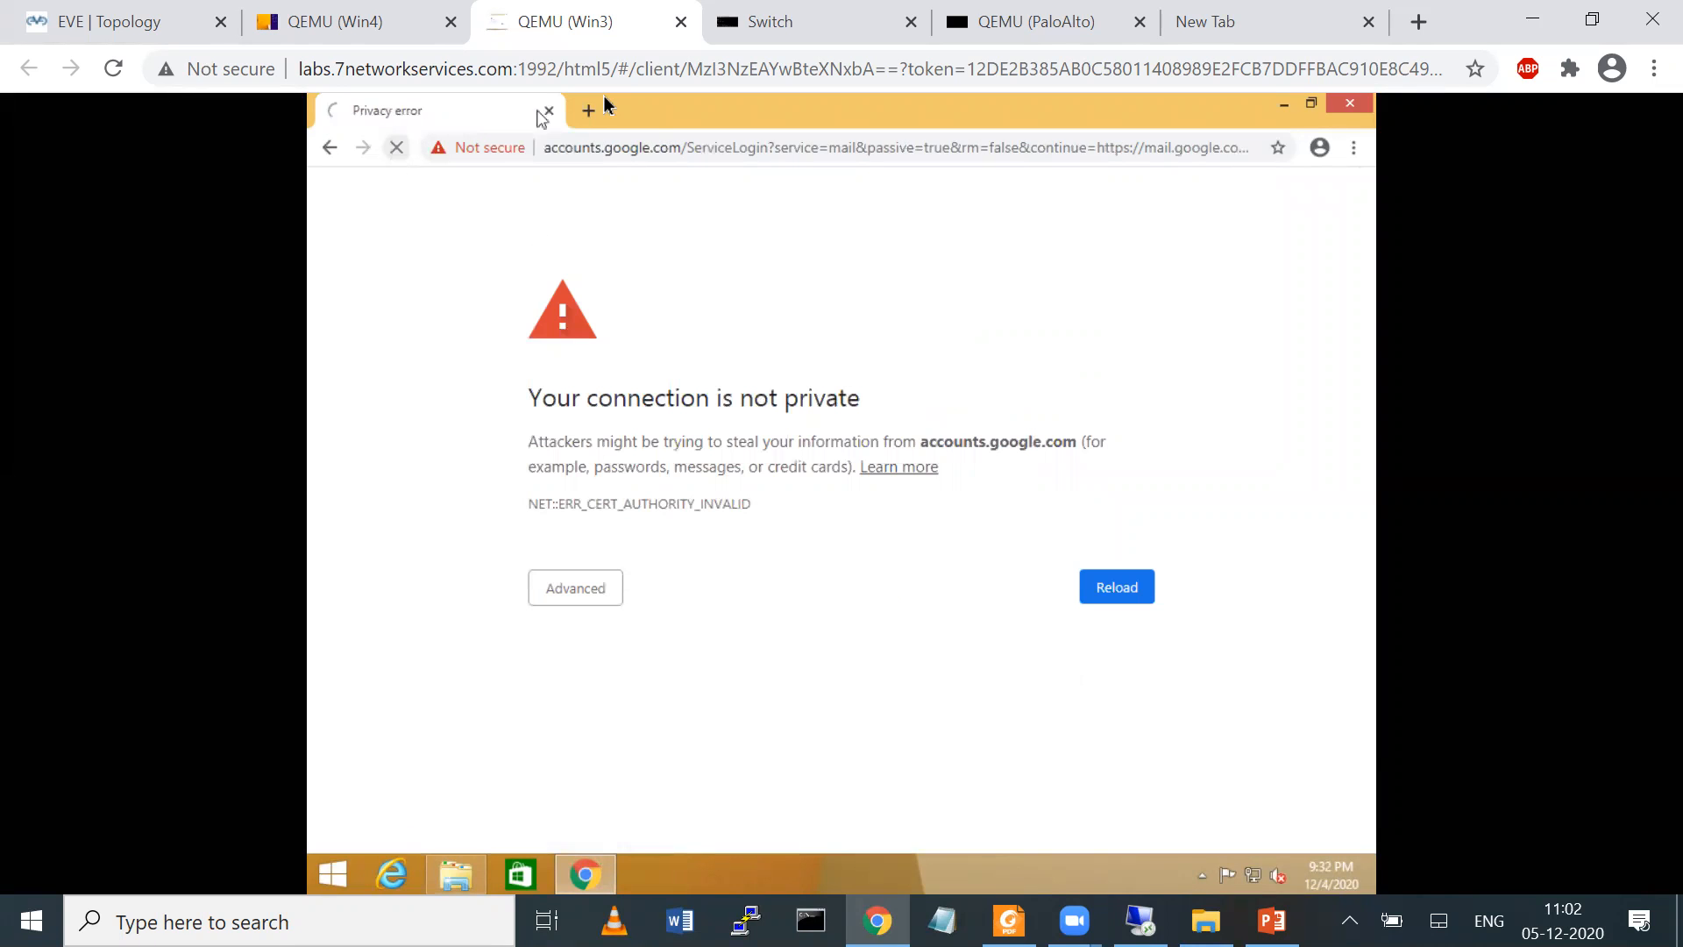
Search for outlook in a new browser tab and open the outlook.live.com result
{"action": "left_click", "coordinate": [590, 112]}
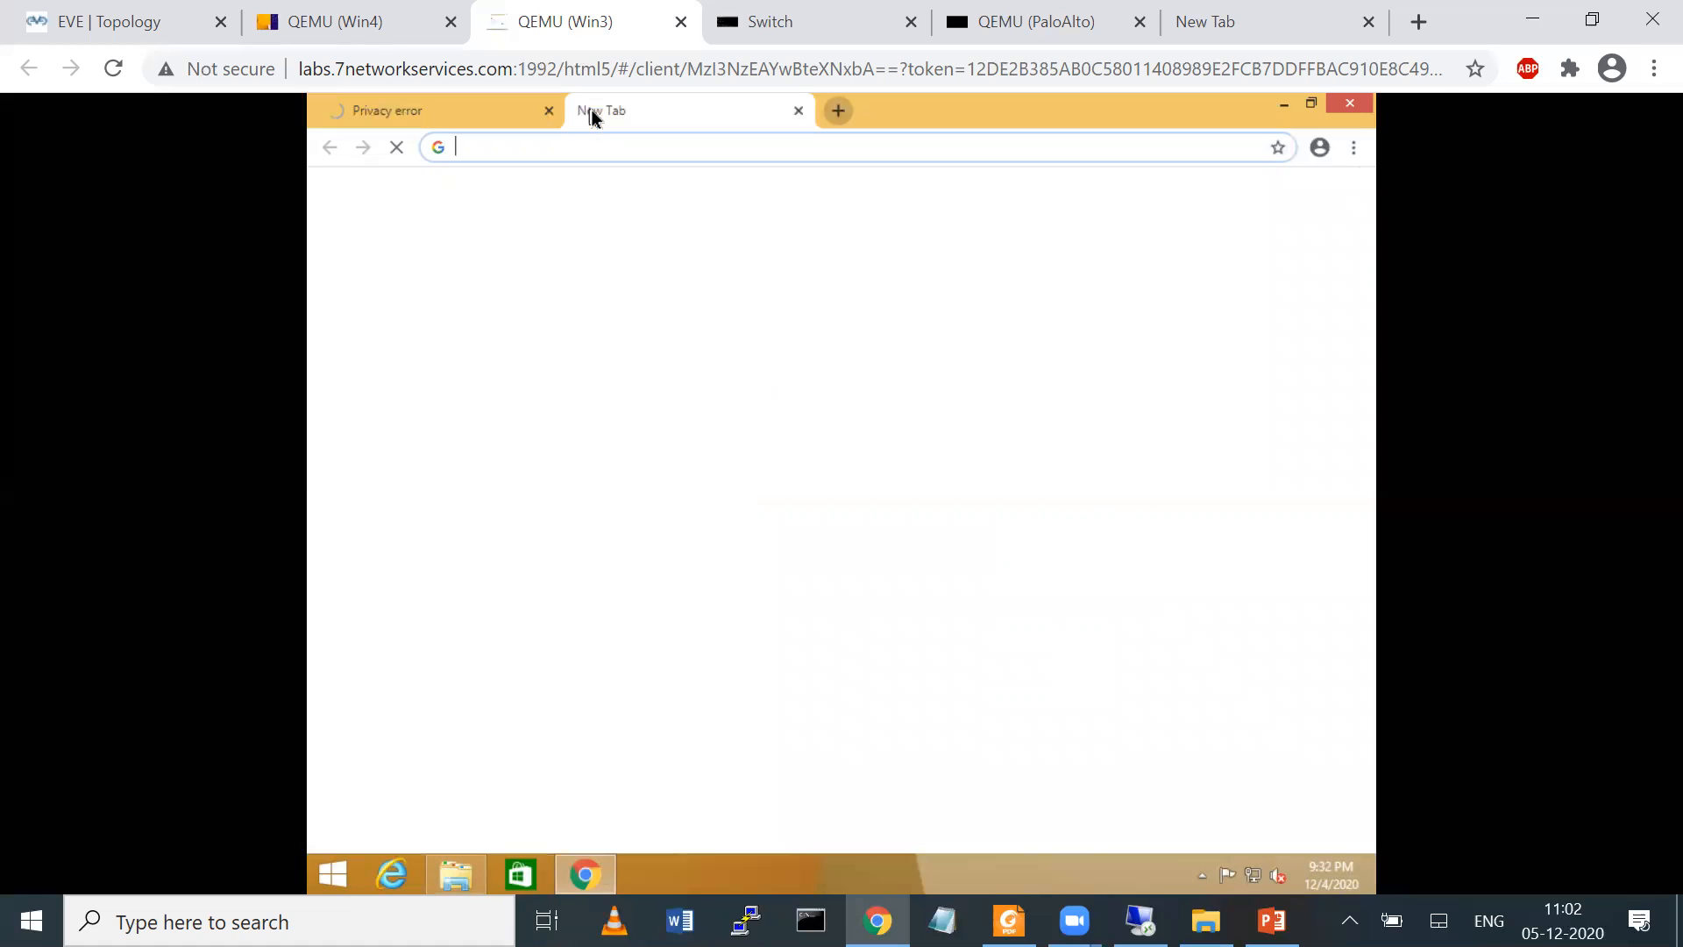
{"action": "type", "text": "outloo"}
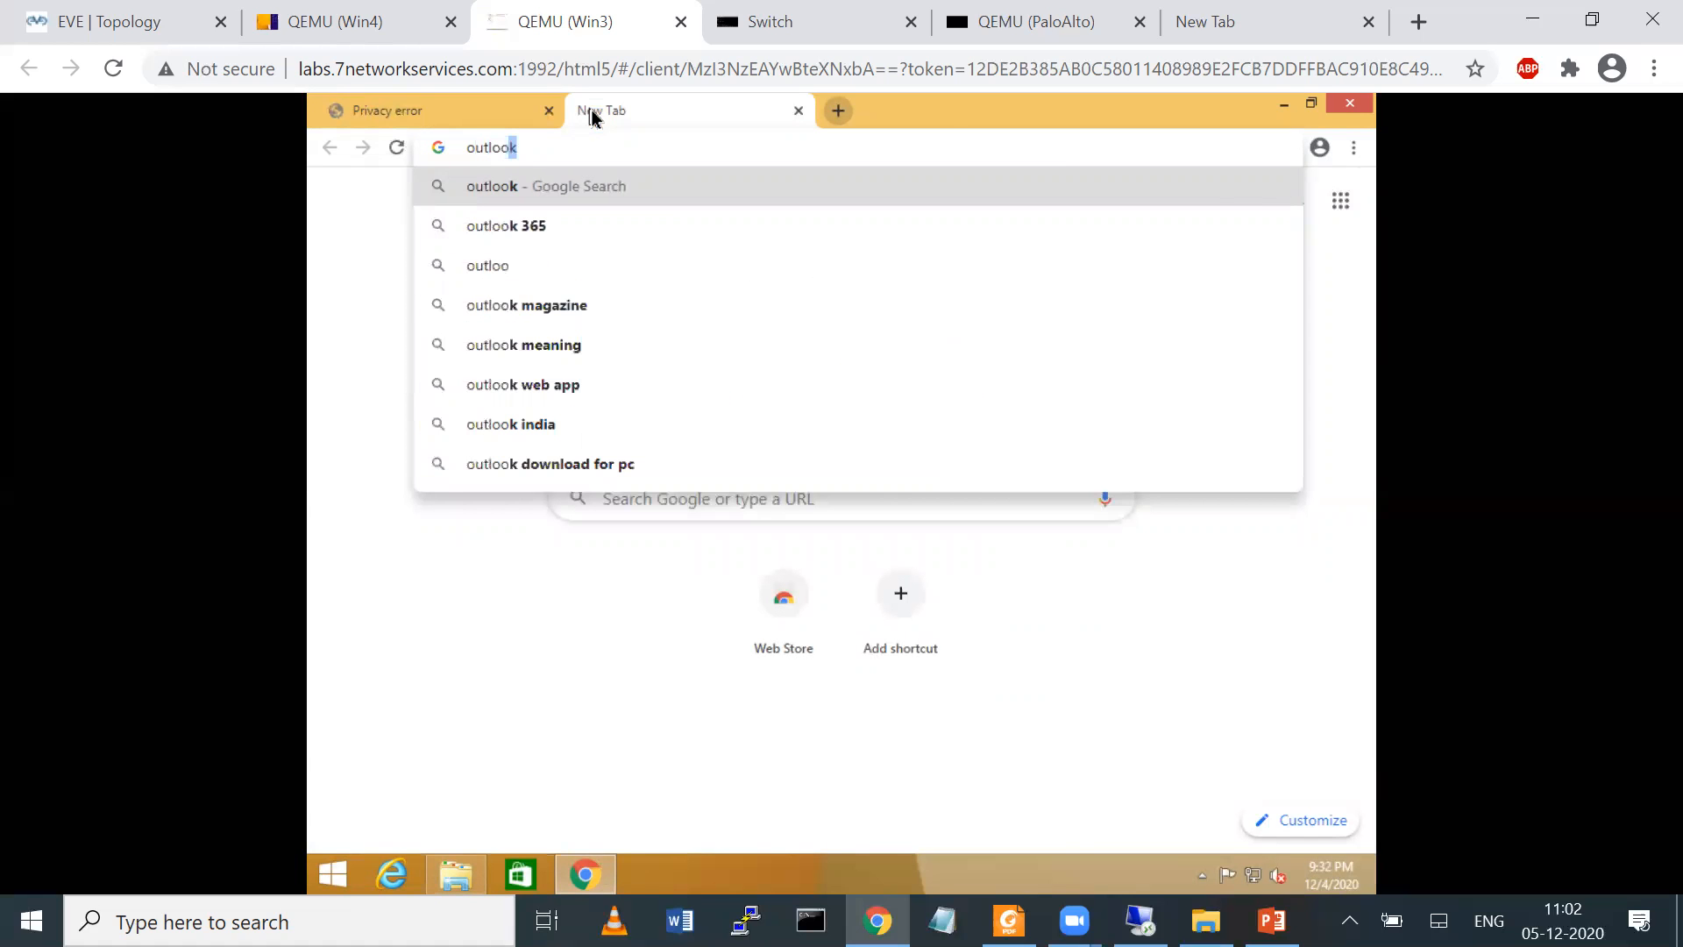
{"action": "key", "text": "Return"}
{"action": "left_click", "coordinate": [566, 386]}
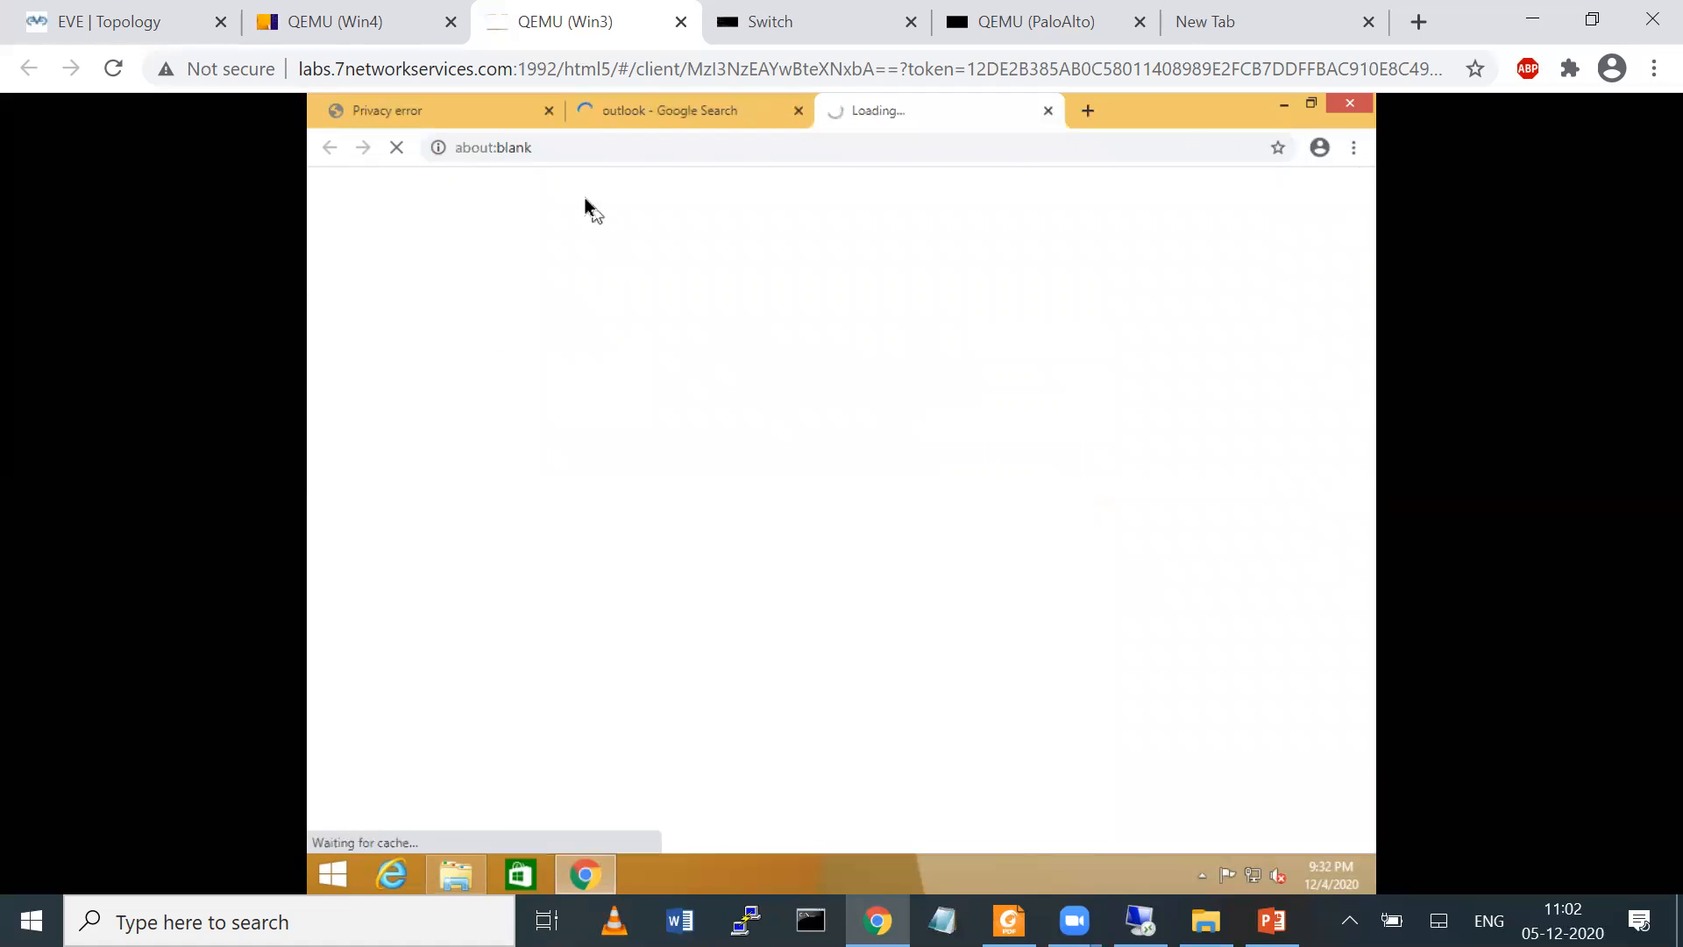
{"action": "left_click", "coordinate": [663, 116]}
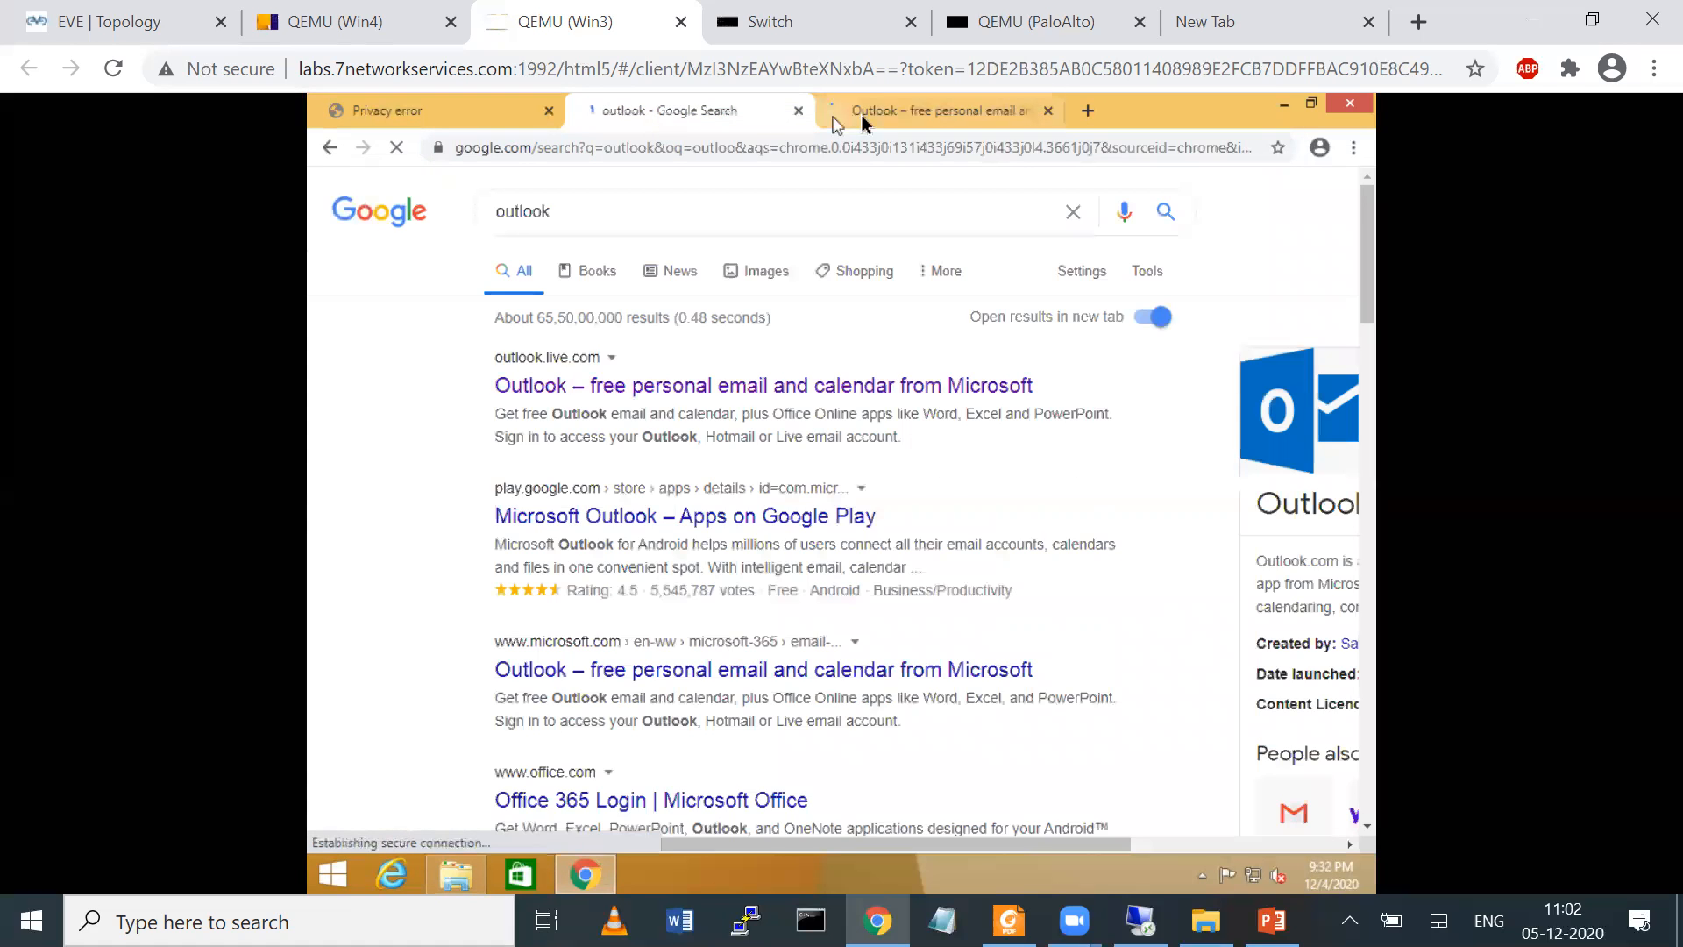
{"action": "left_click", "coordinate": [864, 116]}
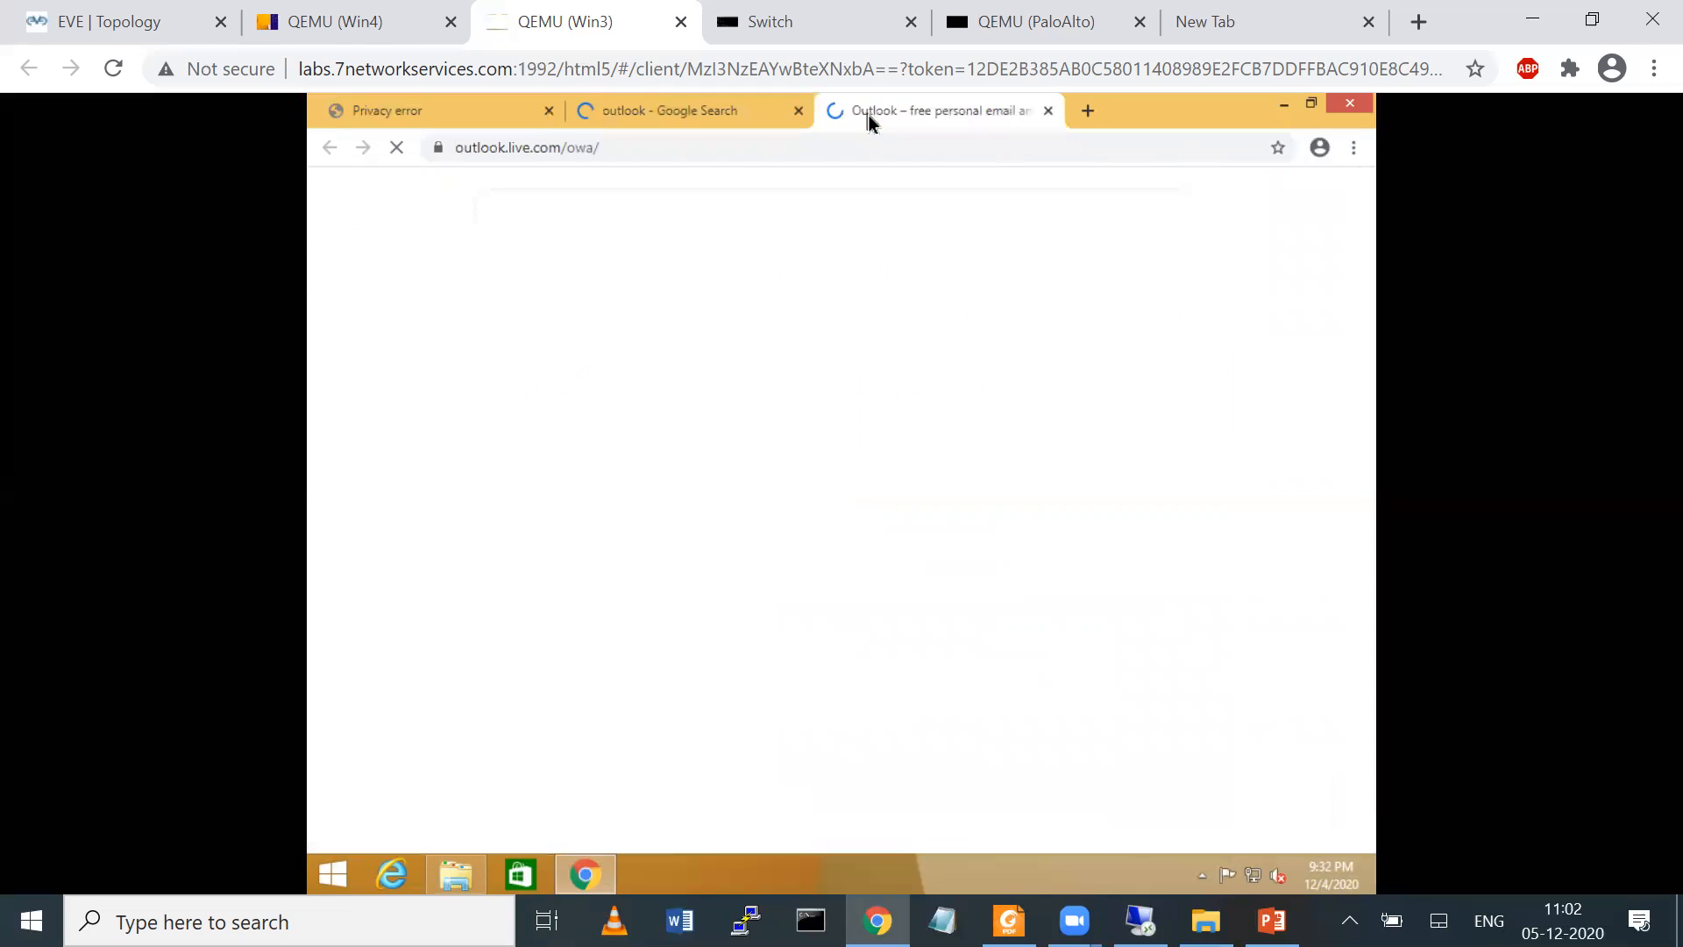
Inspect the issuer of the outlook.live.com site certificate and close the certificate details
{"action": "left_click", "coordinate": [440, 150]}
{"action": "left_click", "coordinate": [513, 342]}
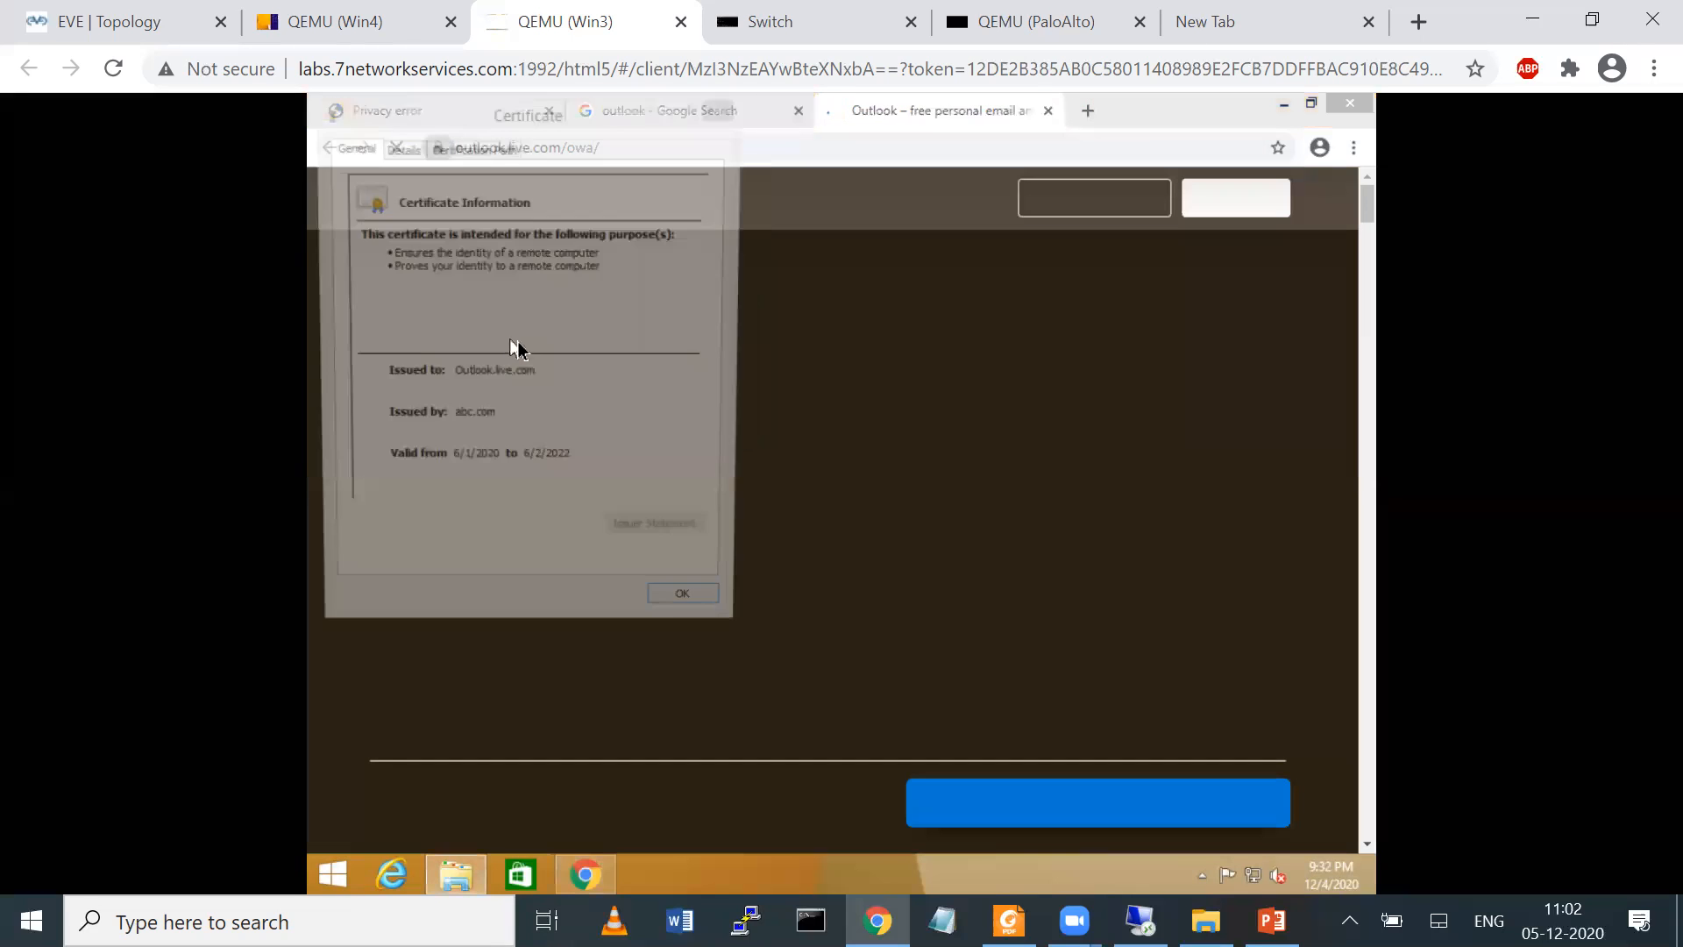
{"action": "left_click", "coordinate": [451, 419]}
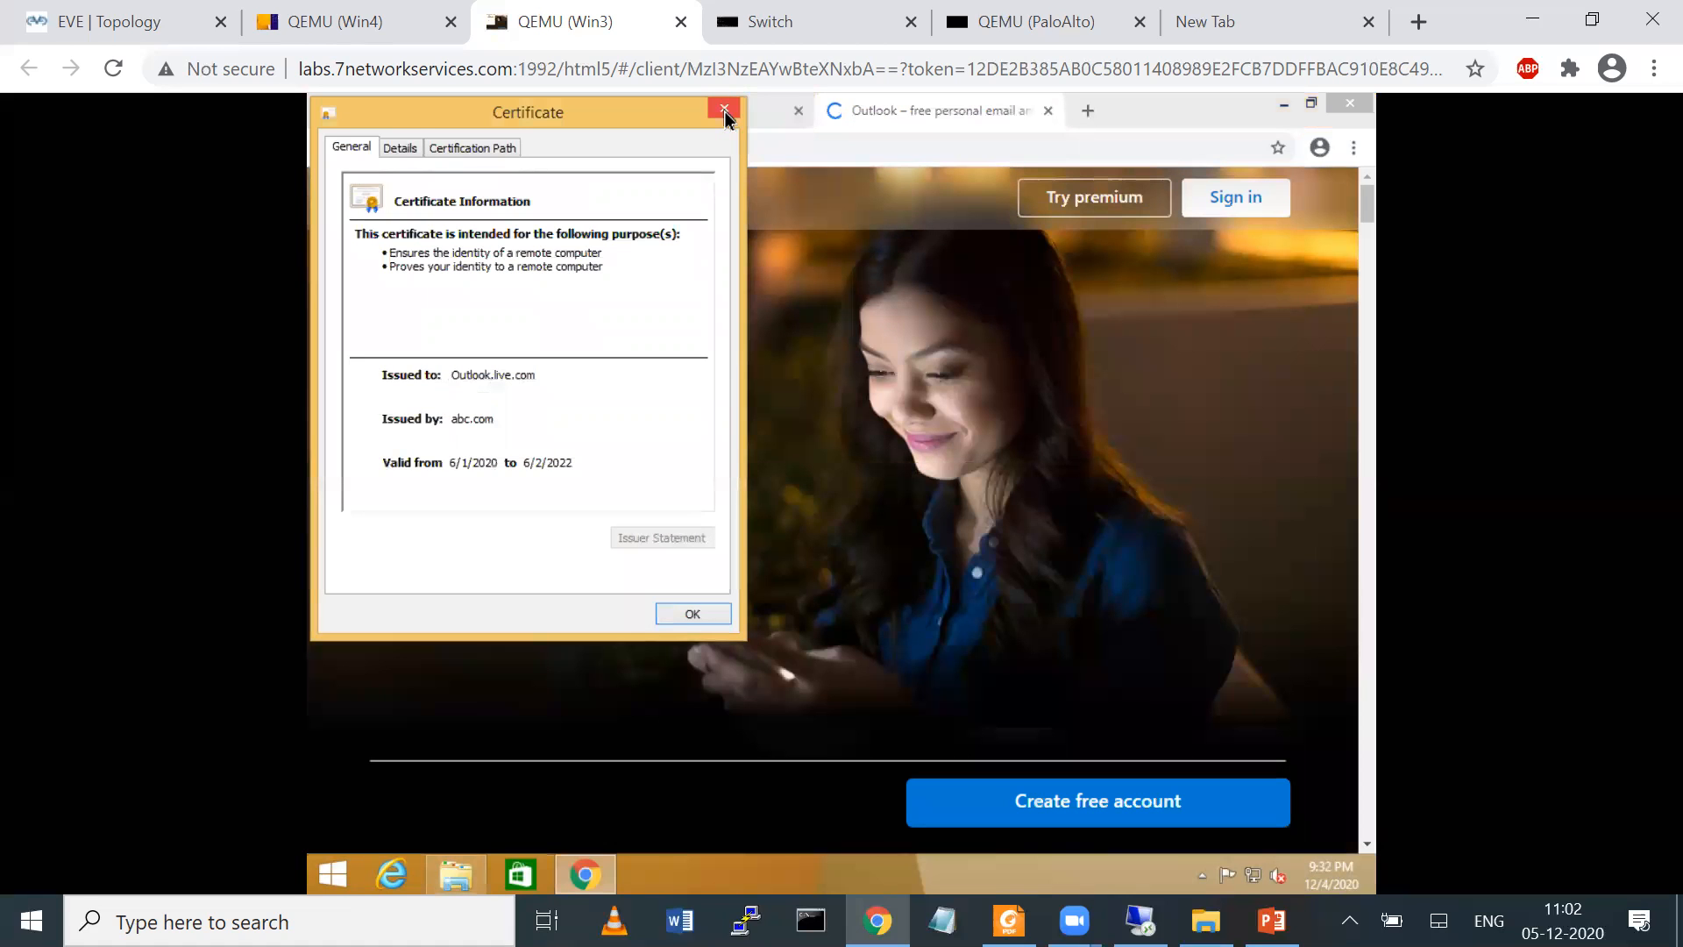
{"action": "left_click", "coordinate": [724, 112]}
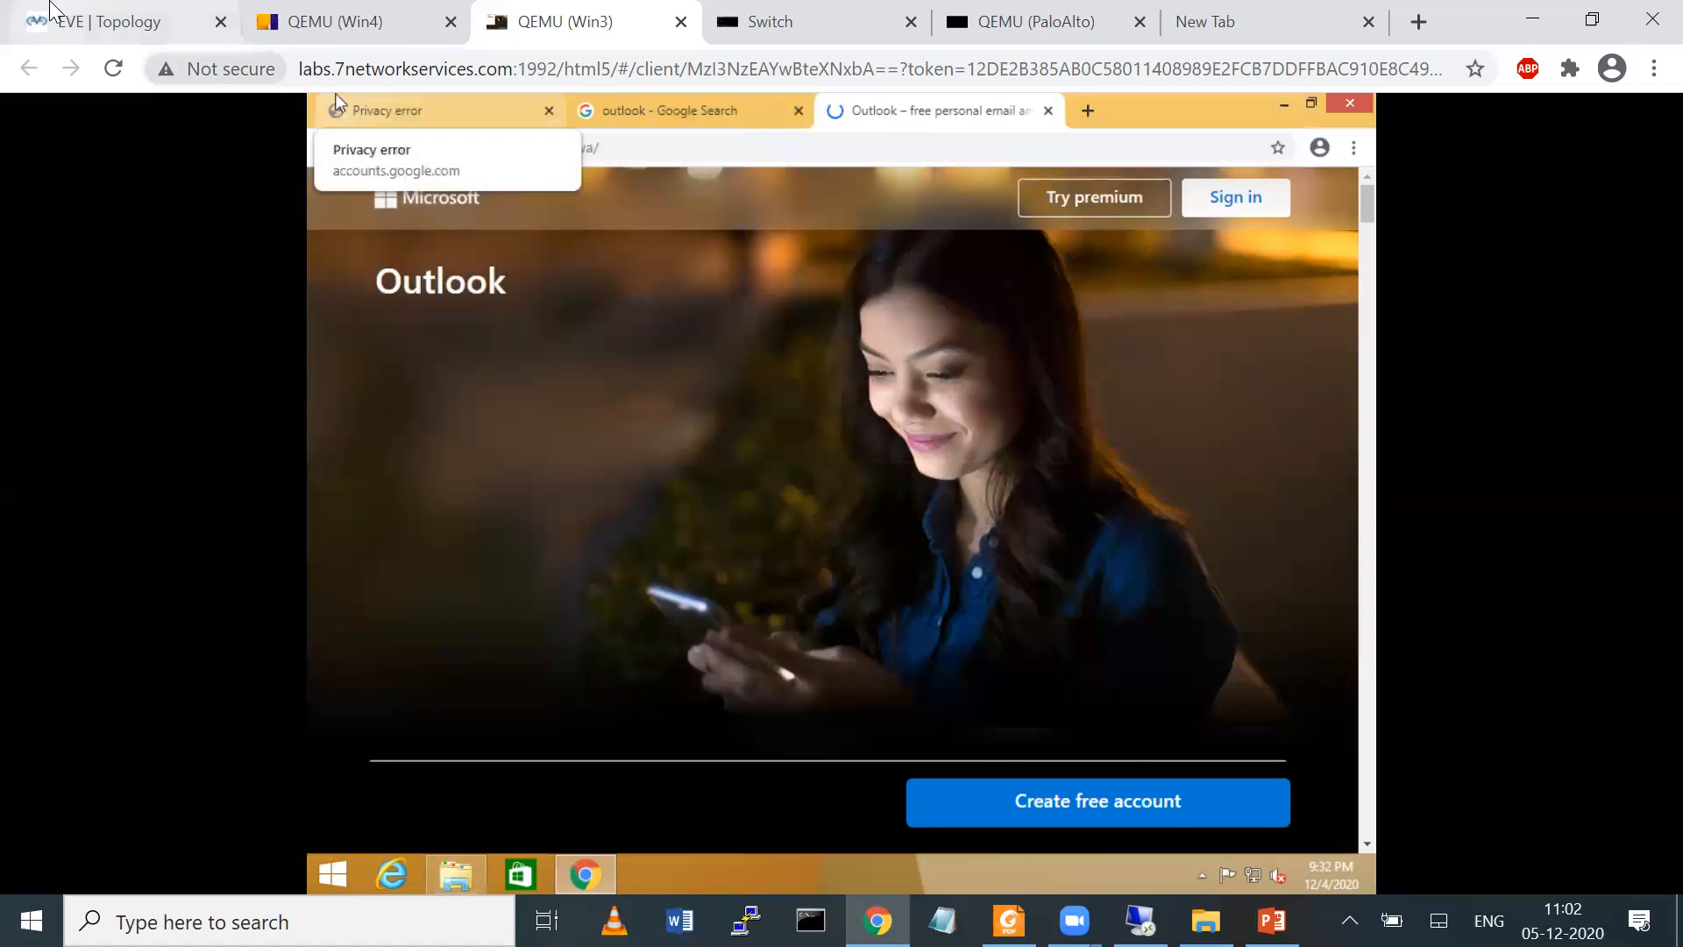
Review the server browser's Downloads list, minimize the remote desktop session, and return to the Win3 console
{"action": "left_click", "coordinate": [105, 20]}
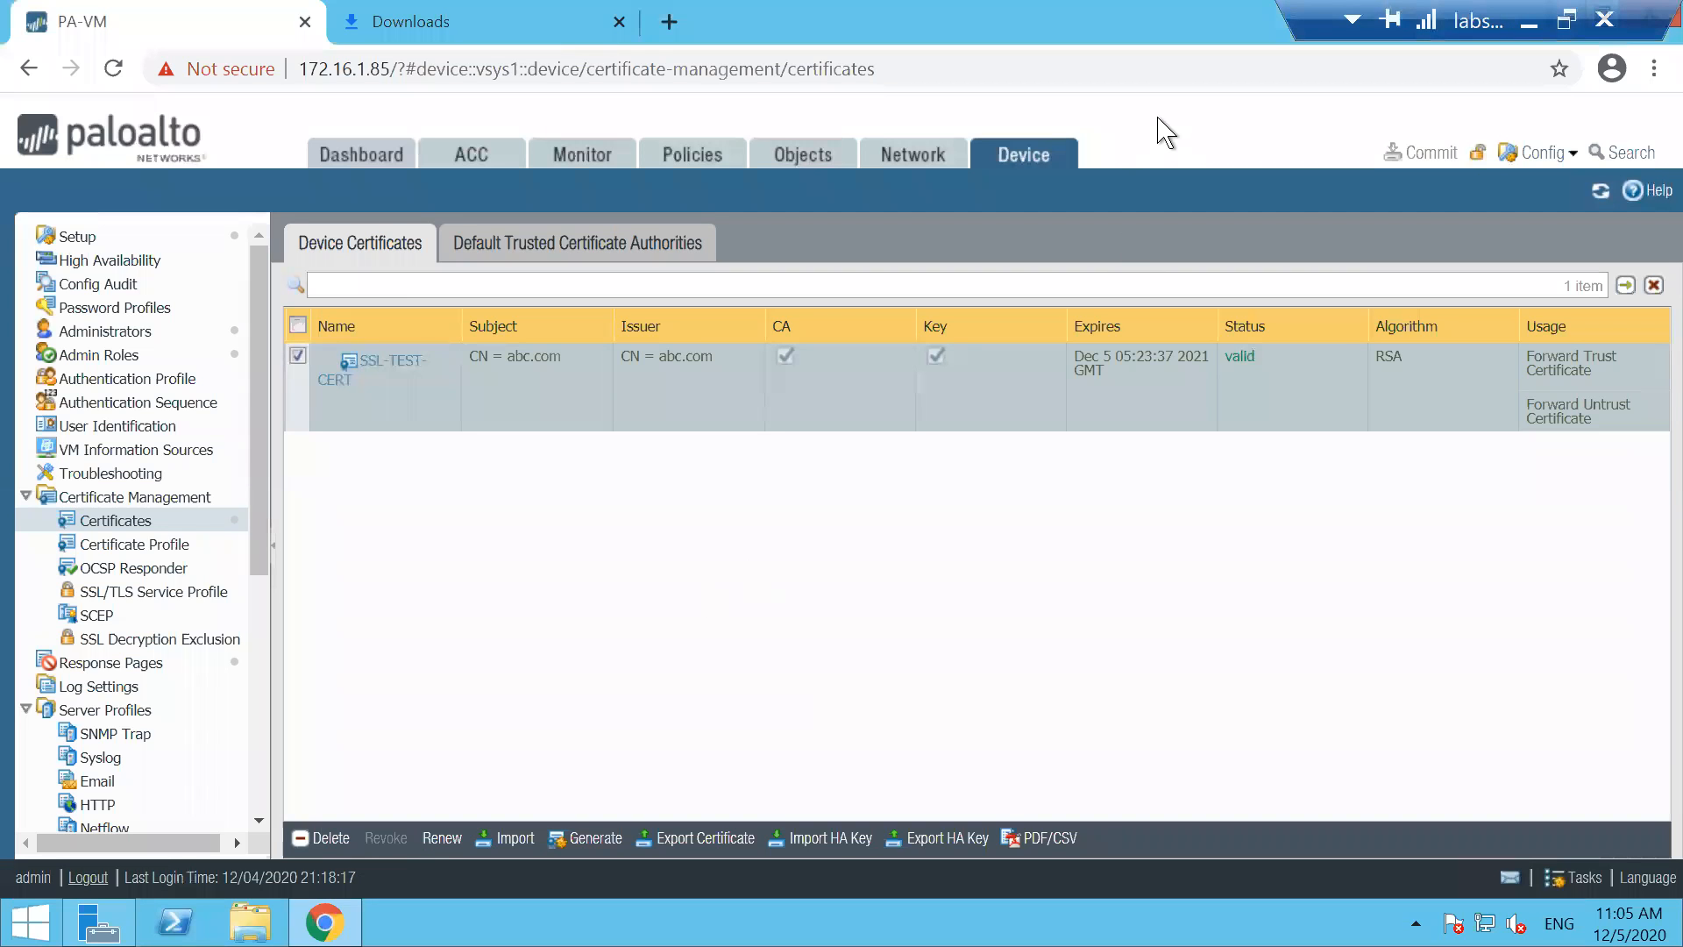
{"action": "left_click", "coordinate": [459, 24]}
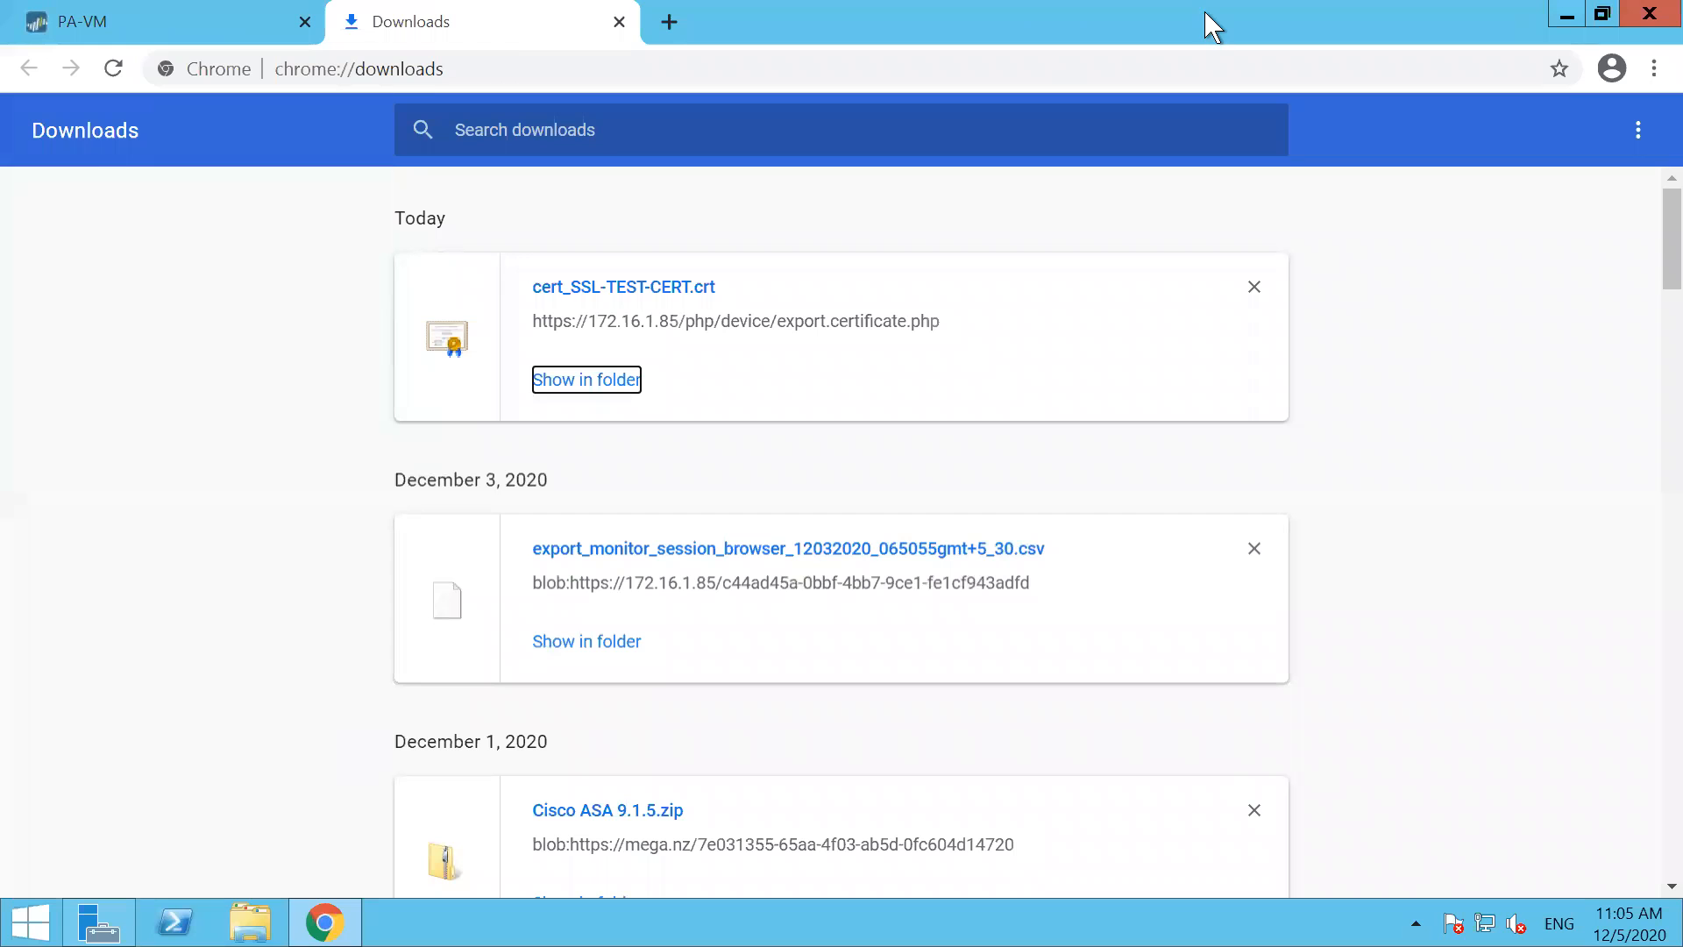
{"action": "mouse_move", "coordinate": [1536, 14]}
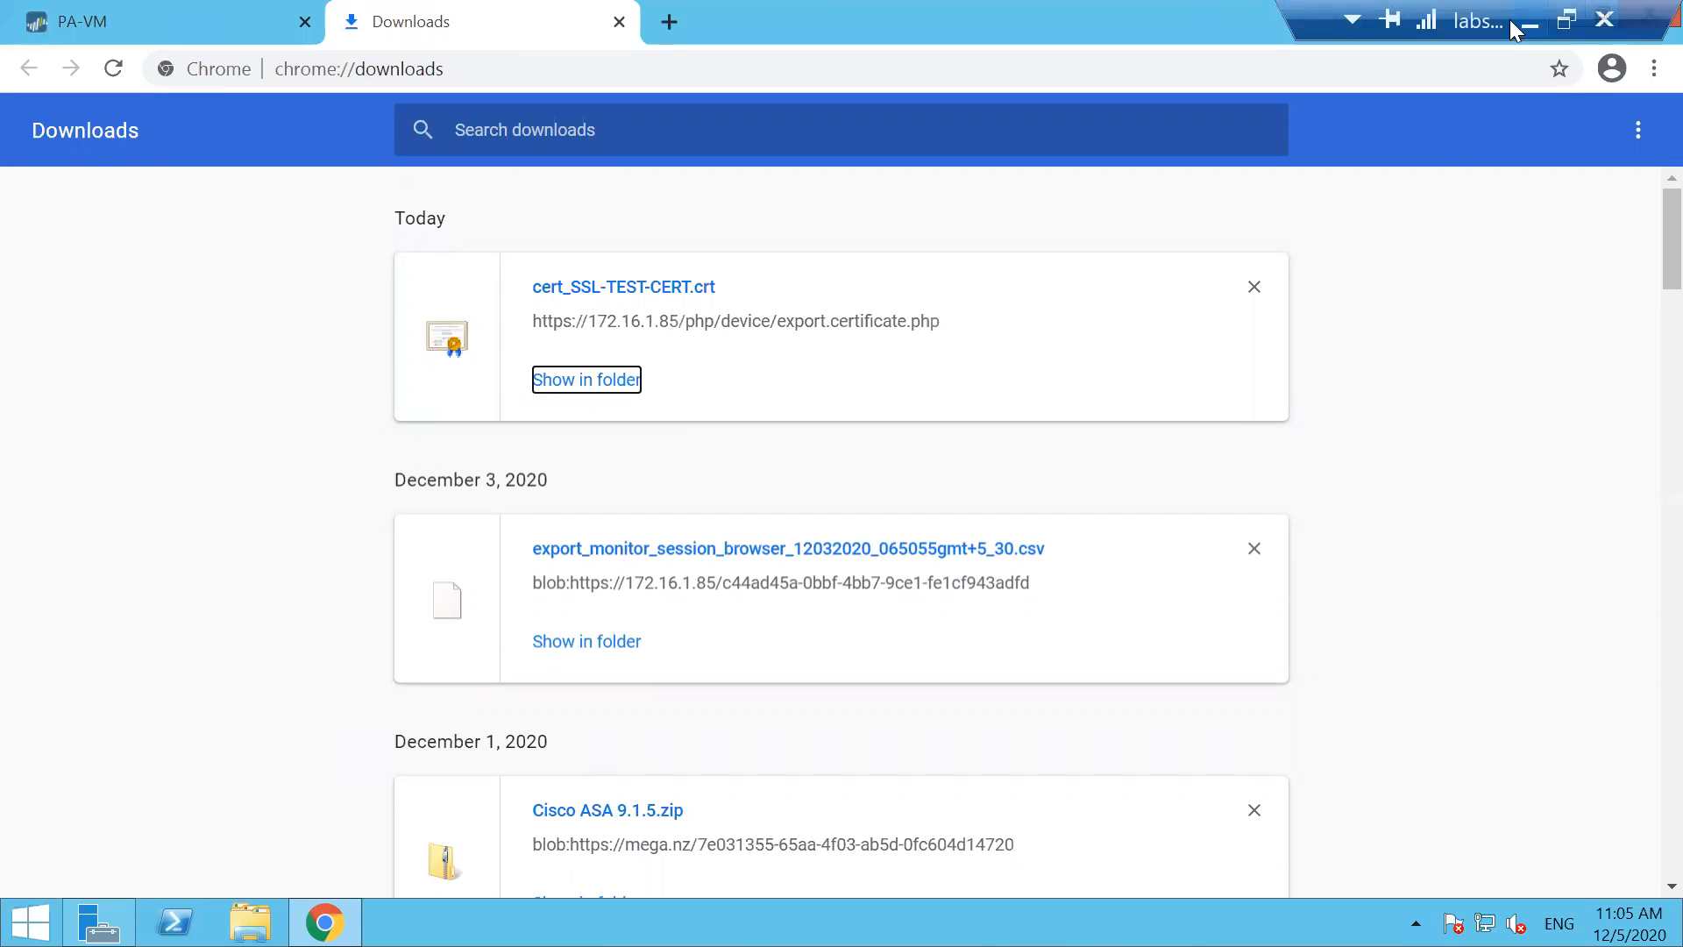
{"action": "left_click", "coordinate": [1531, 21]}
{"action": "left_click", "coordinate": [614, 21]}
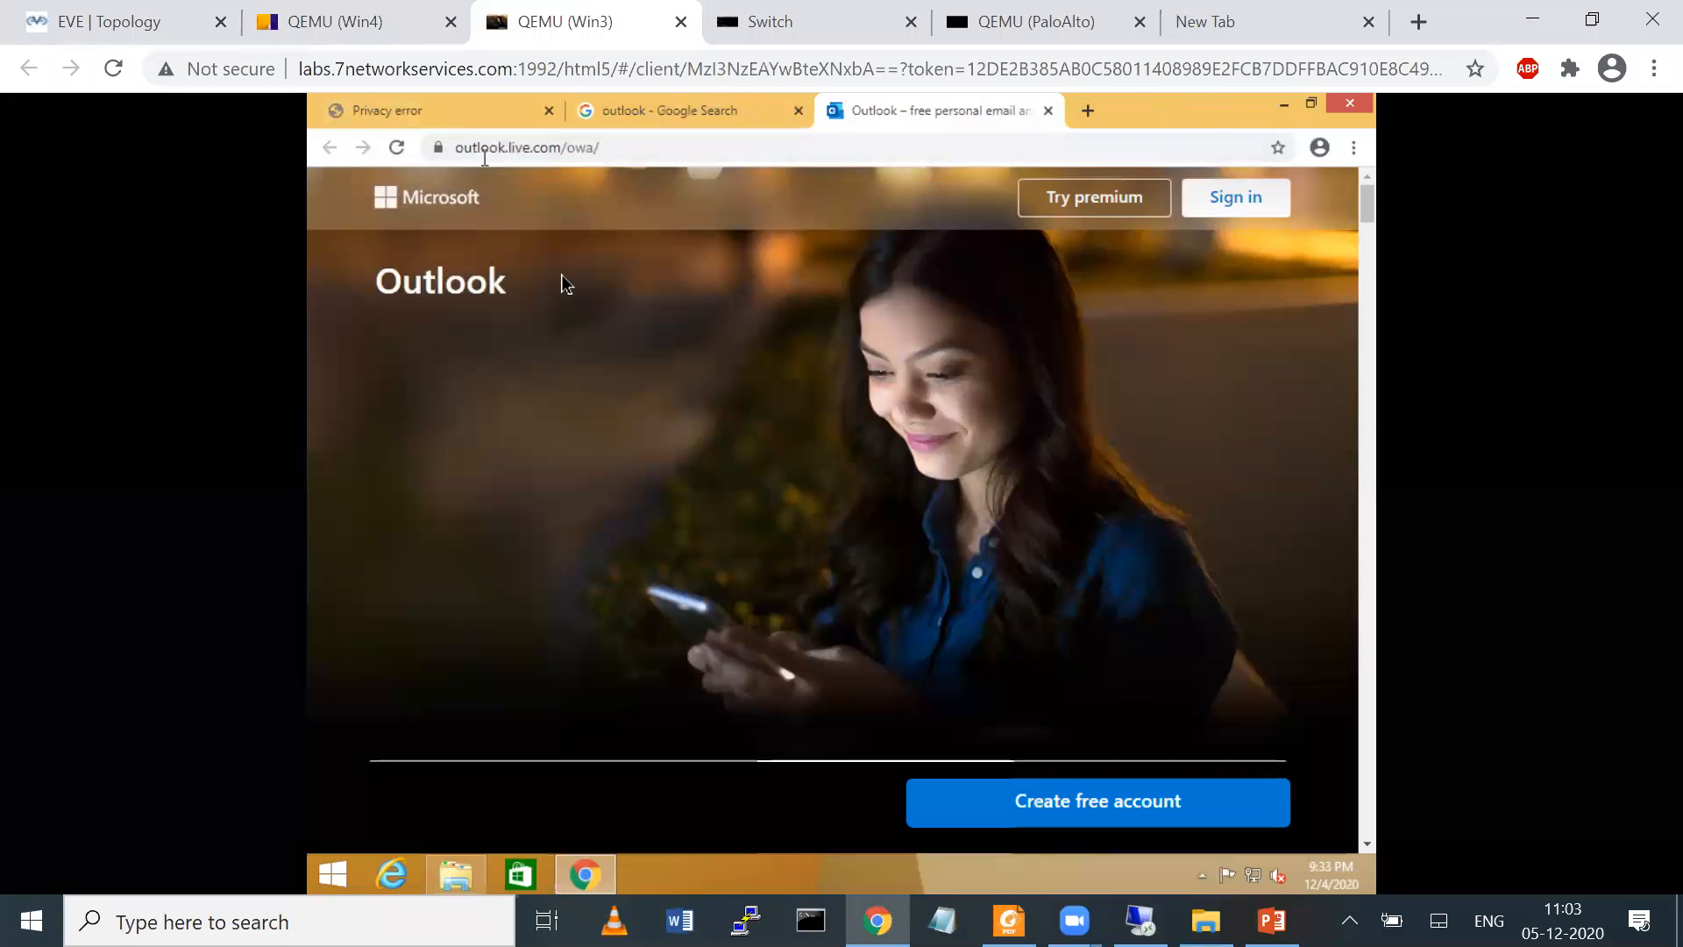
Review the firewall's decryption policy rules in the server's browser and minimize the remote desktop session
{"action": "left_click", "coordinate": [144, 14]}
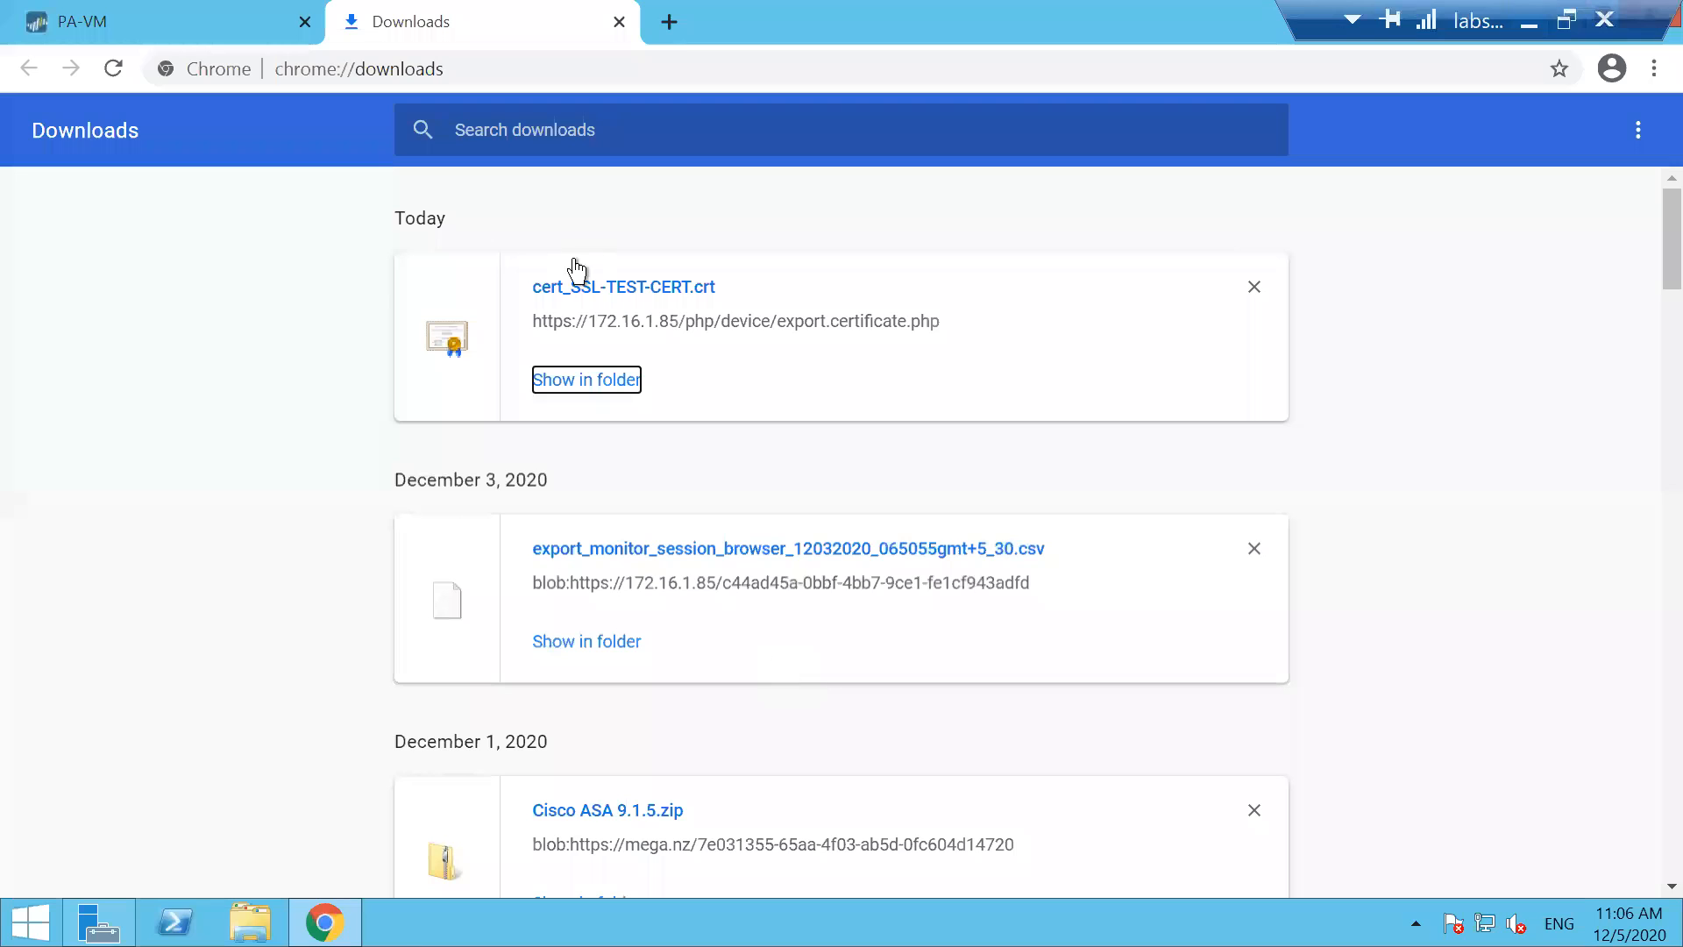
{"action": "left_click", "coordinate": [230, 32]}
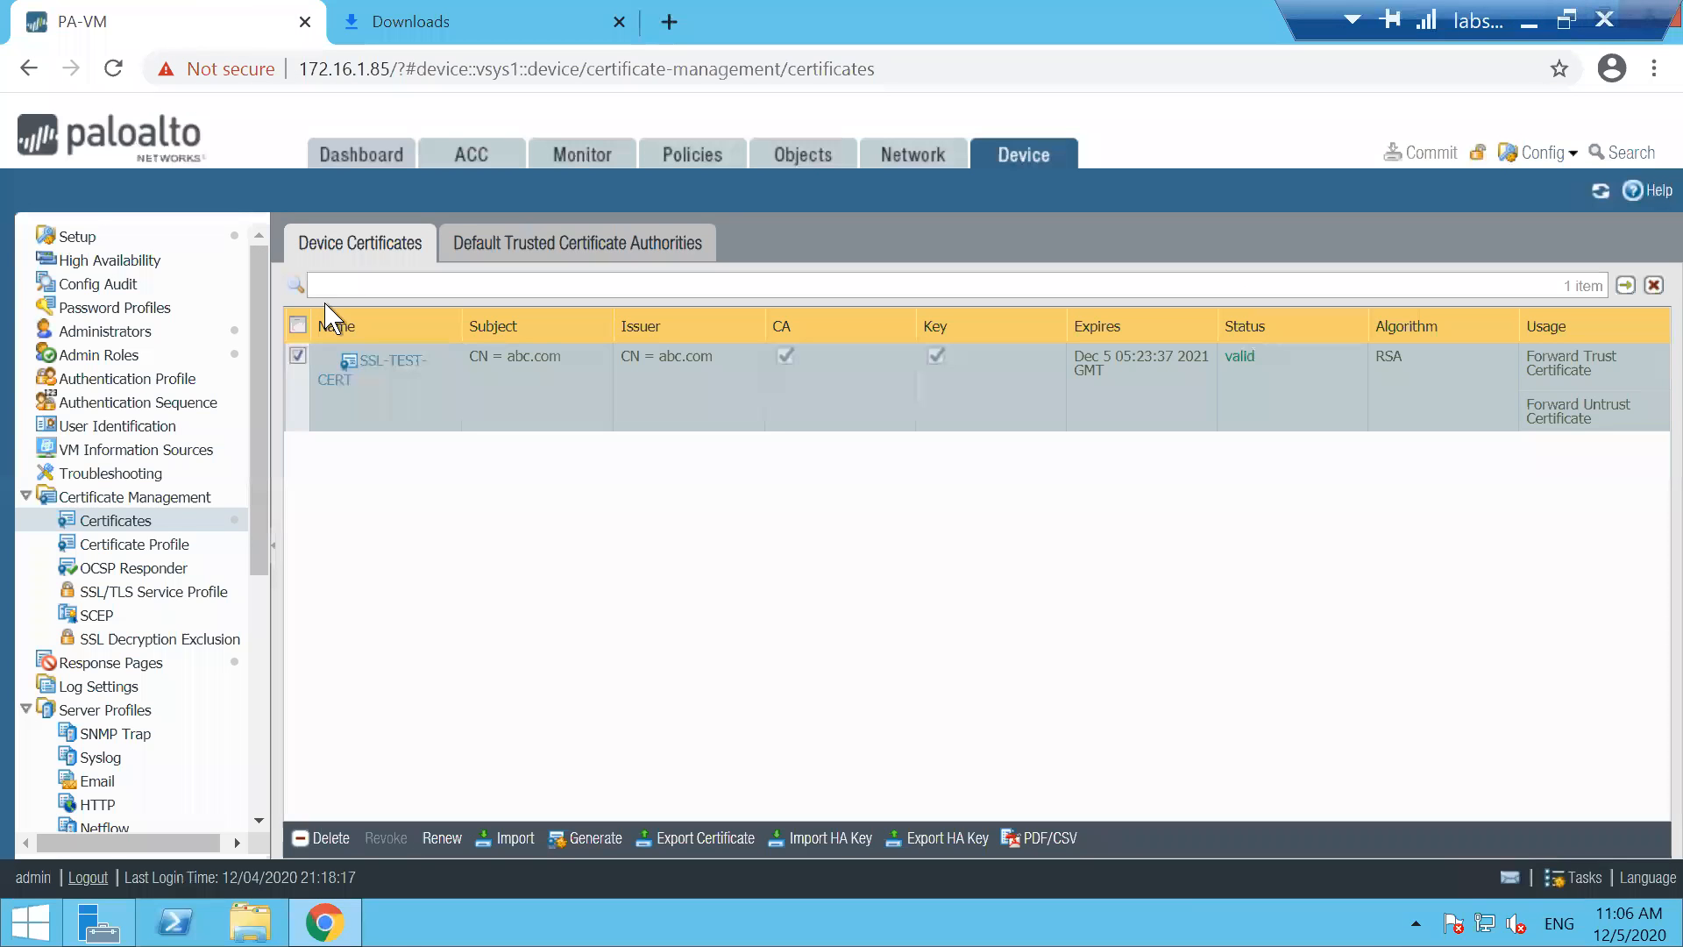
{"action": "left_click", "coordinate": [688, 157]}
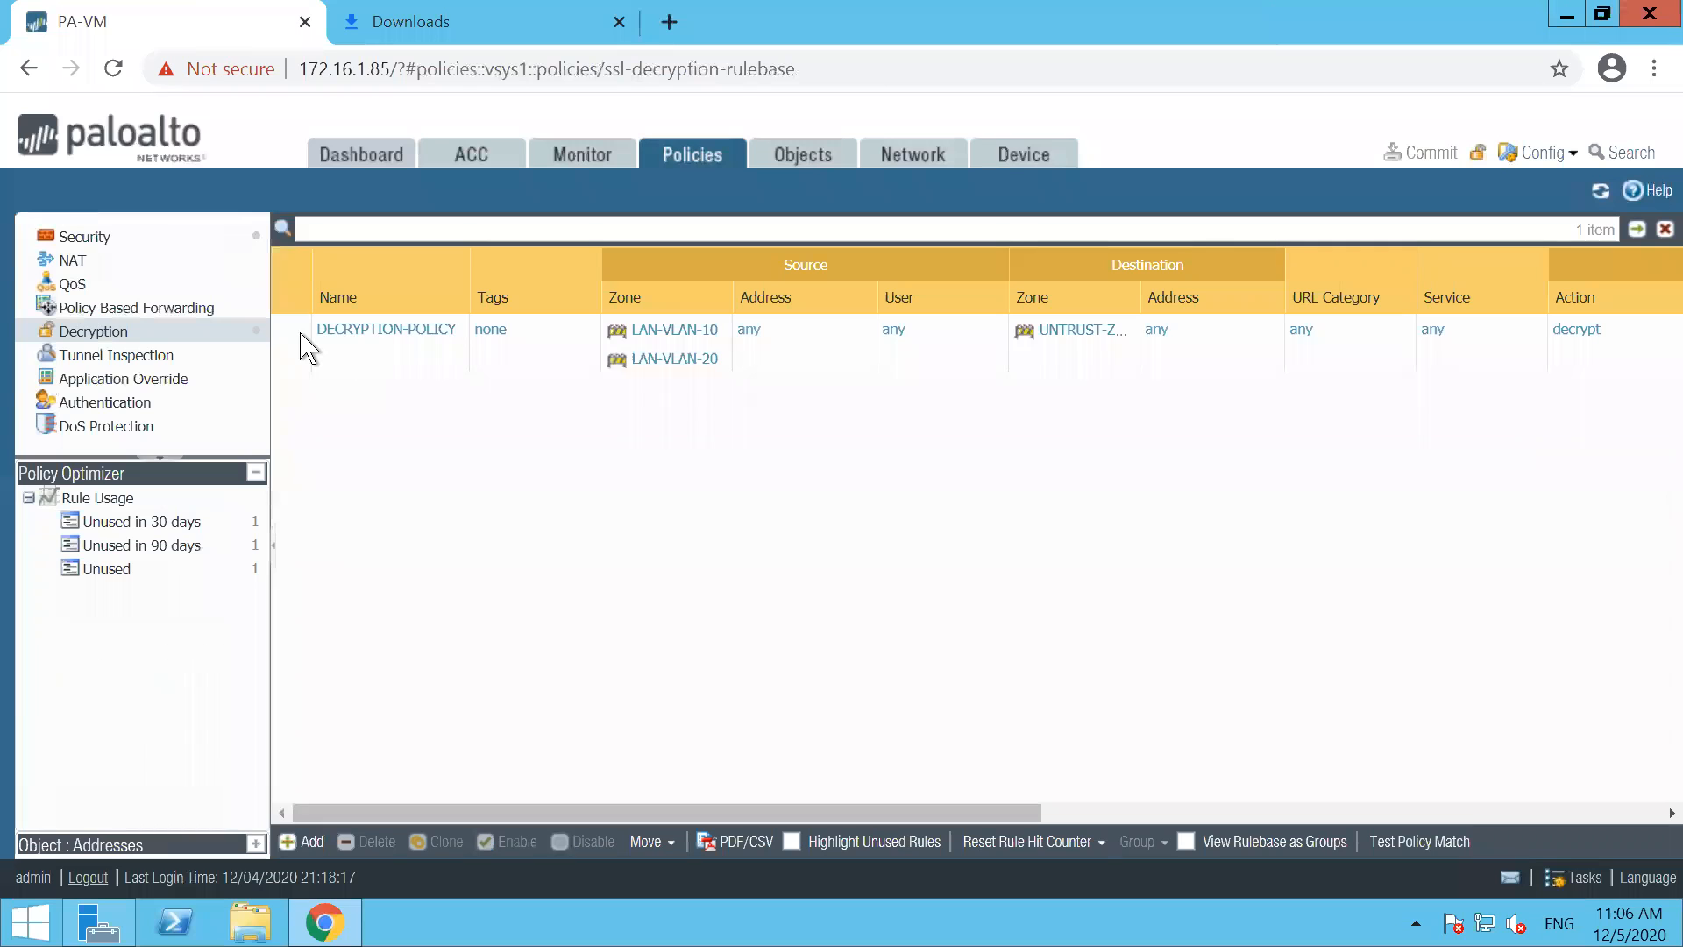
{"action": "left_click", "coordinate": [298, 335]}
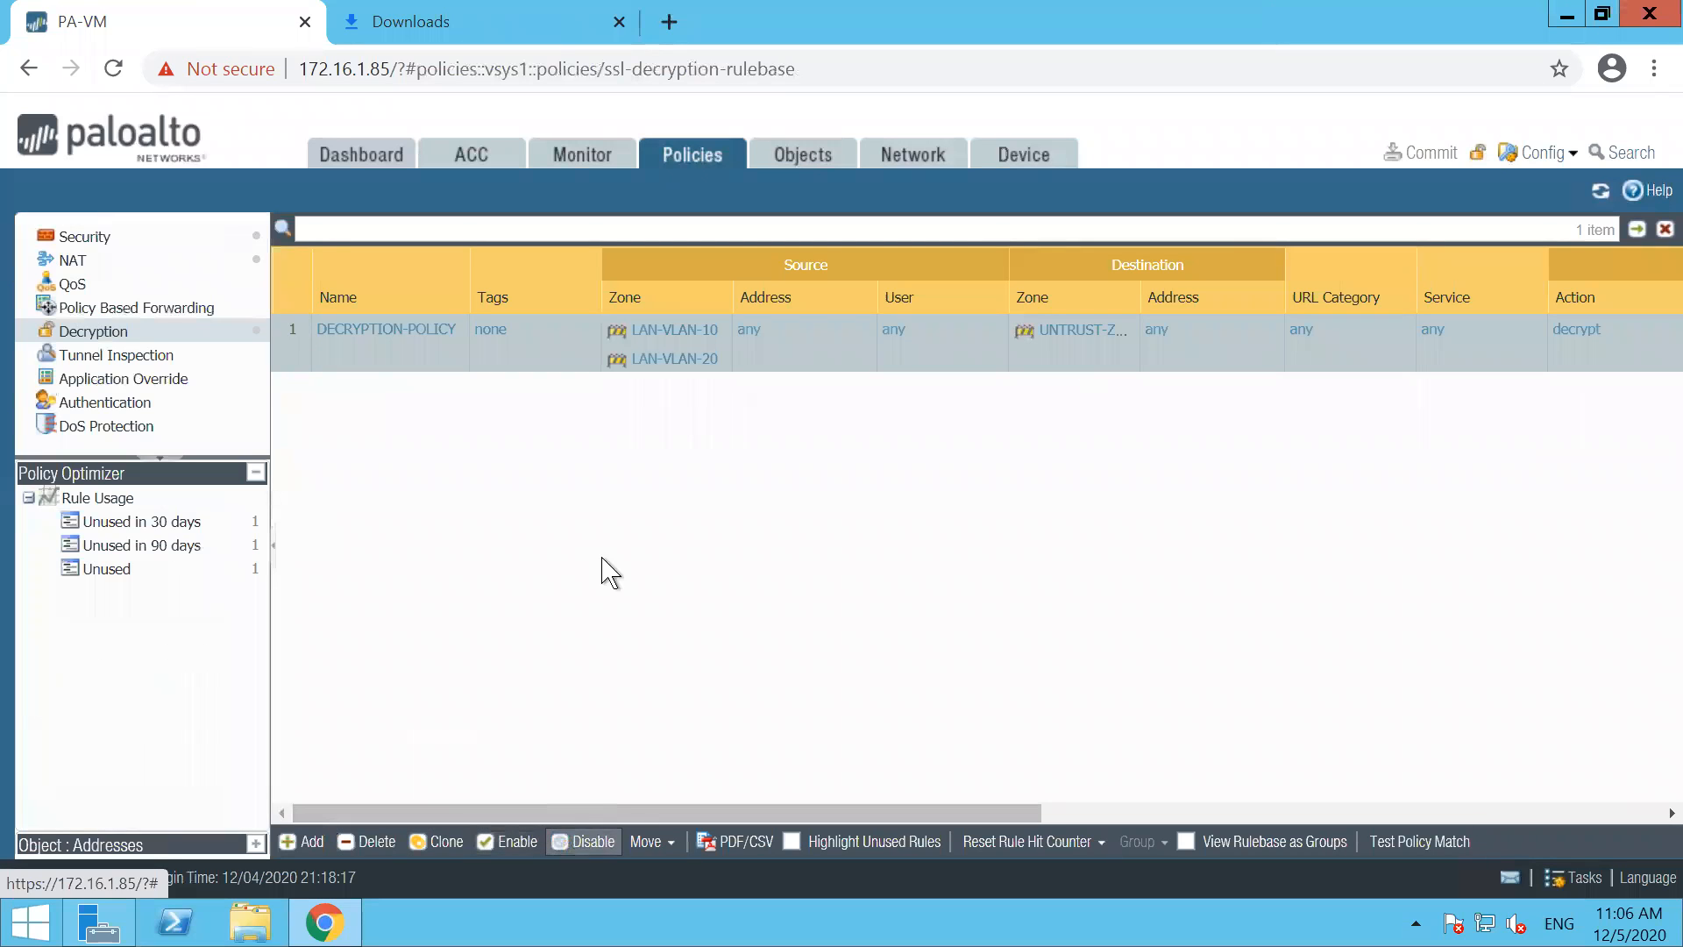
{"action": "mouse_move", "coordinate": [1611, 10]}
{"action": "left_click", "coordinate": [1530, 22]}
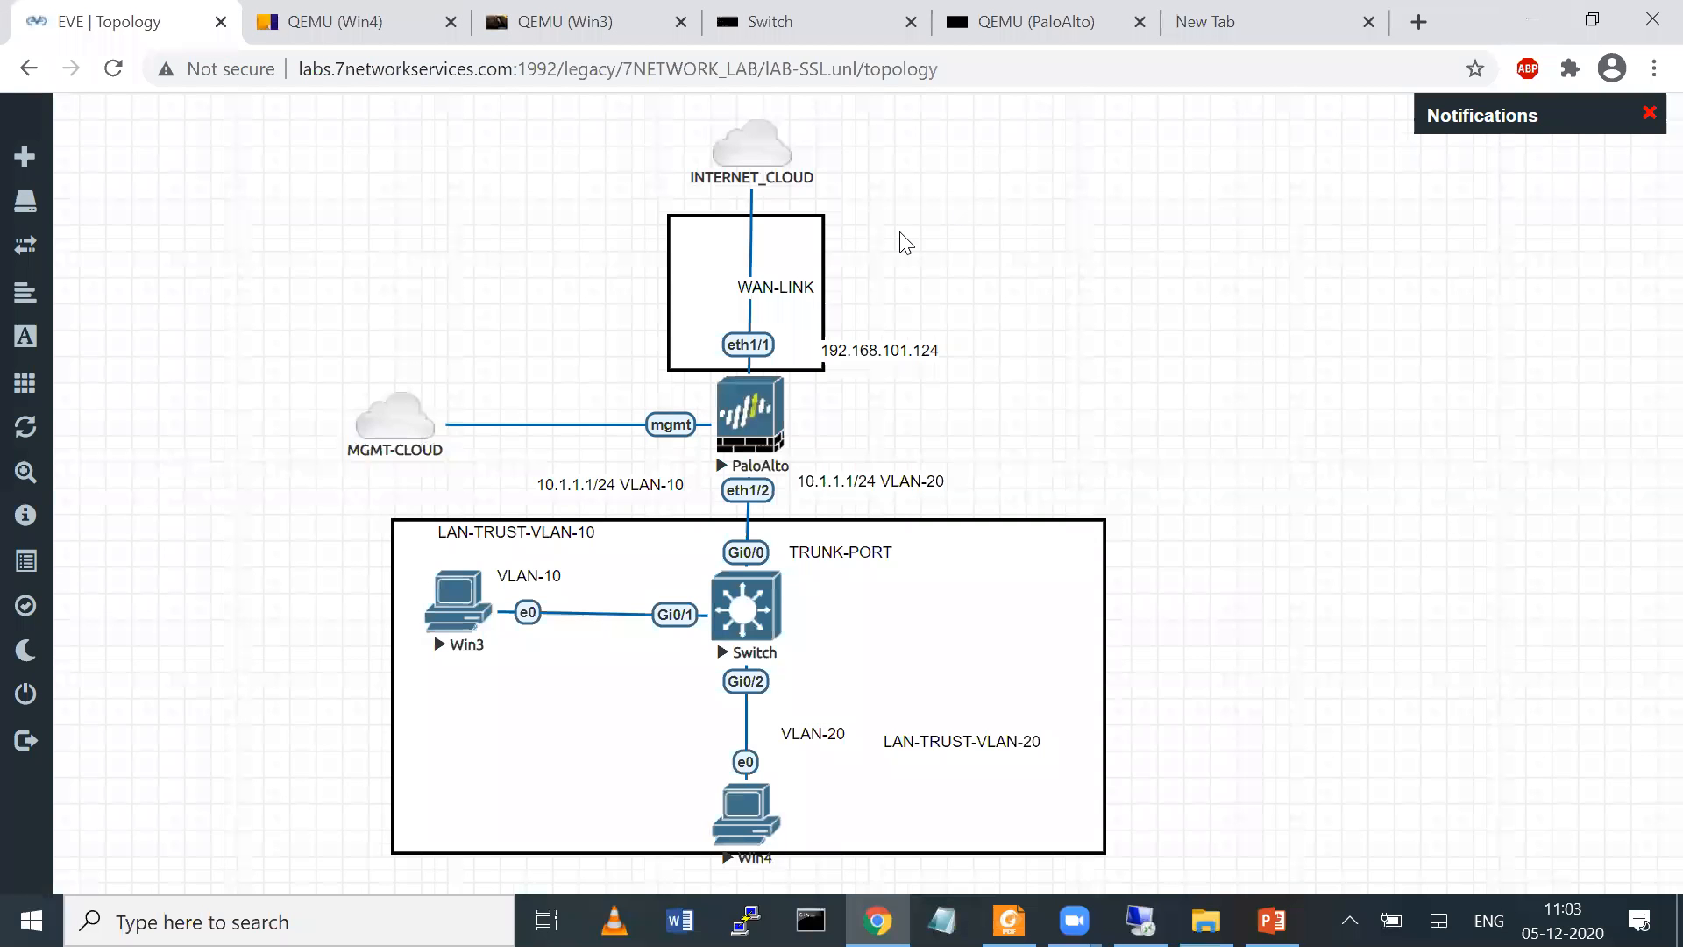
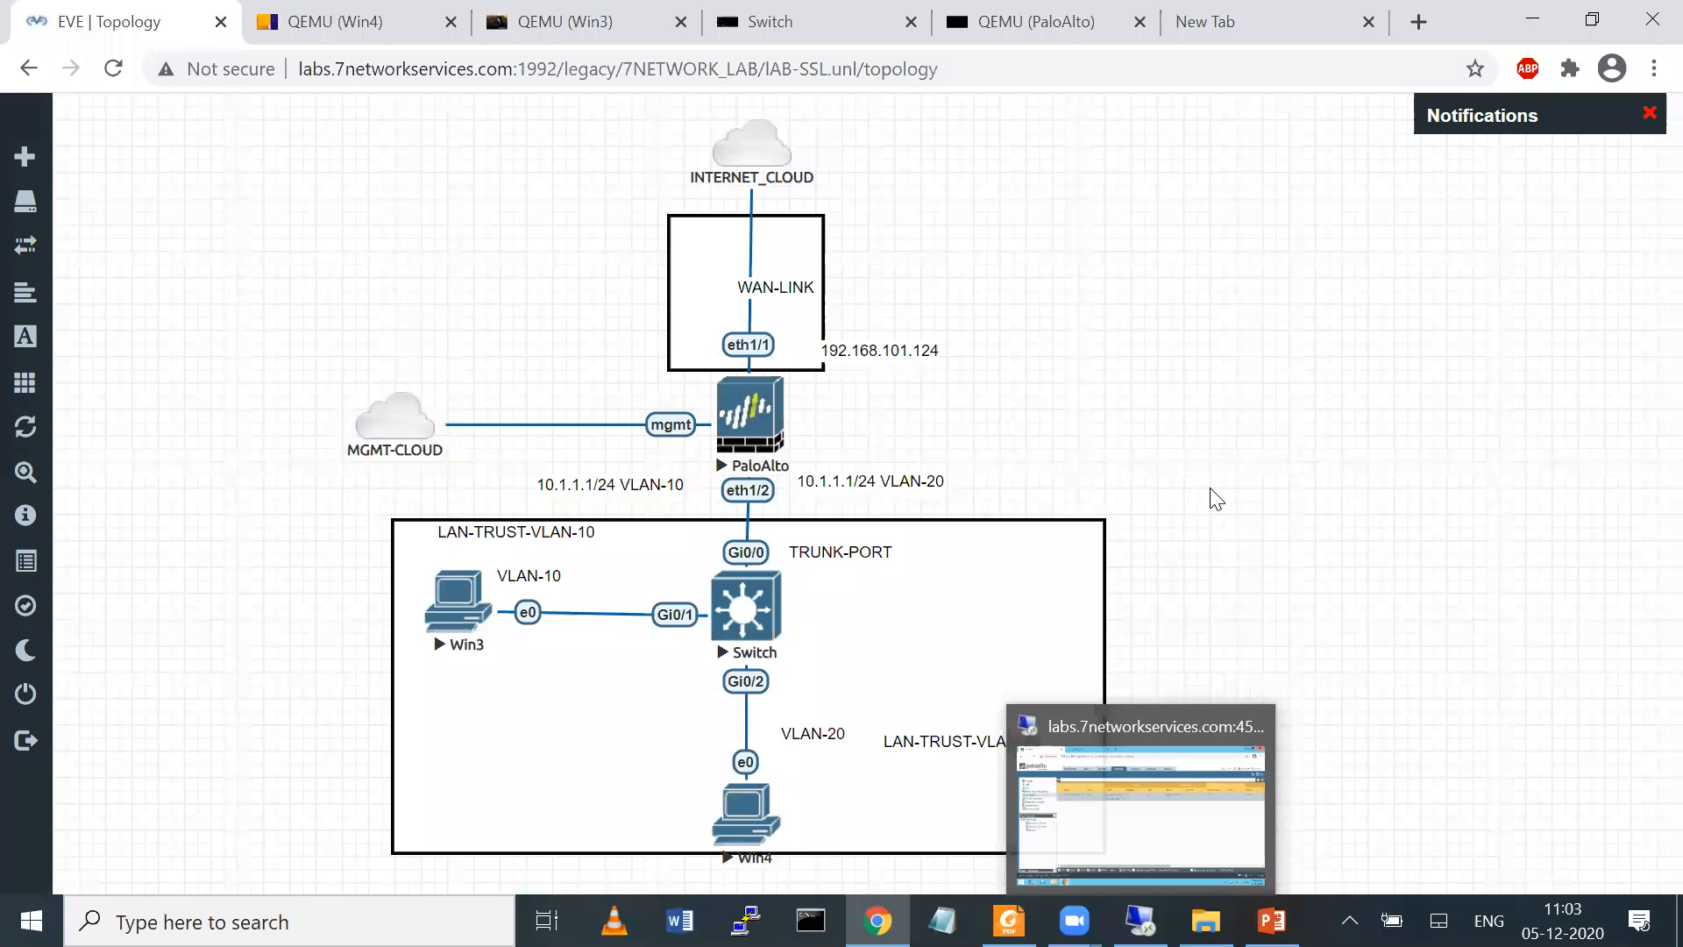
{"action": "mouse_move", "coordinate": [1296, 624]}
{"action": "left_mouse_down"}
{"action": "mouse_move", "coordinate": [1127, 943]}
{"action": "mouse_move", "coordinate": [1172, 897]}
{"action": "left_mouse_up"}
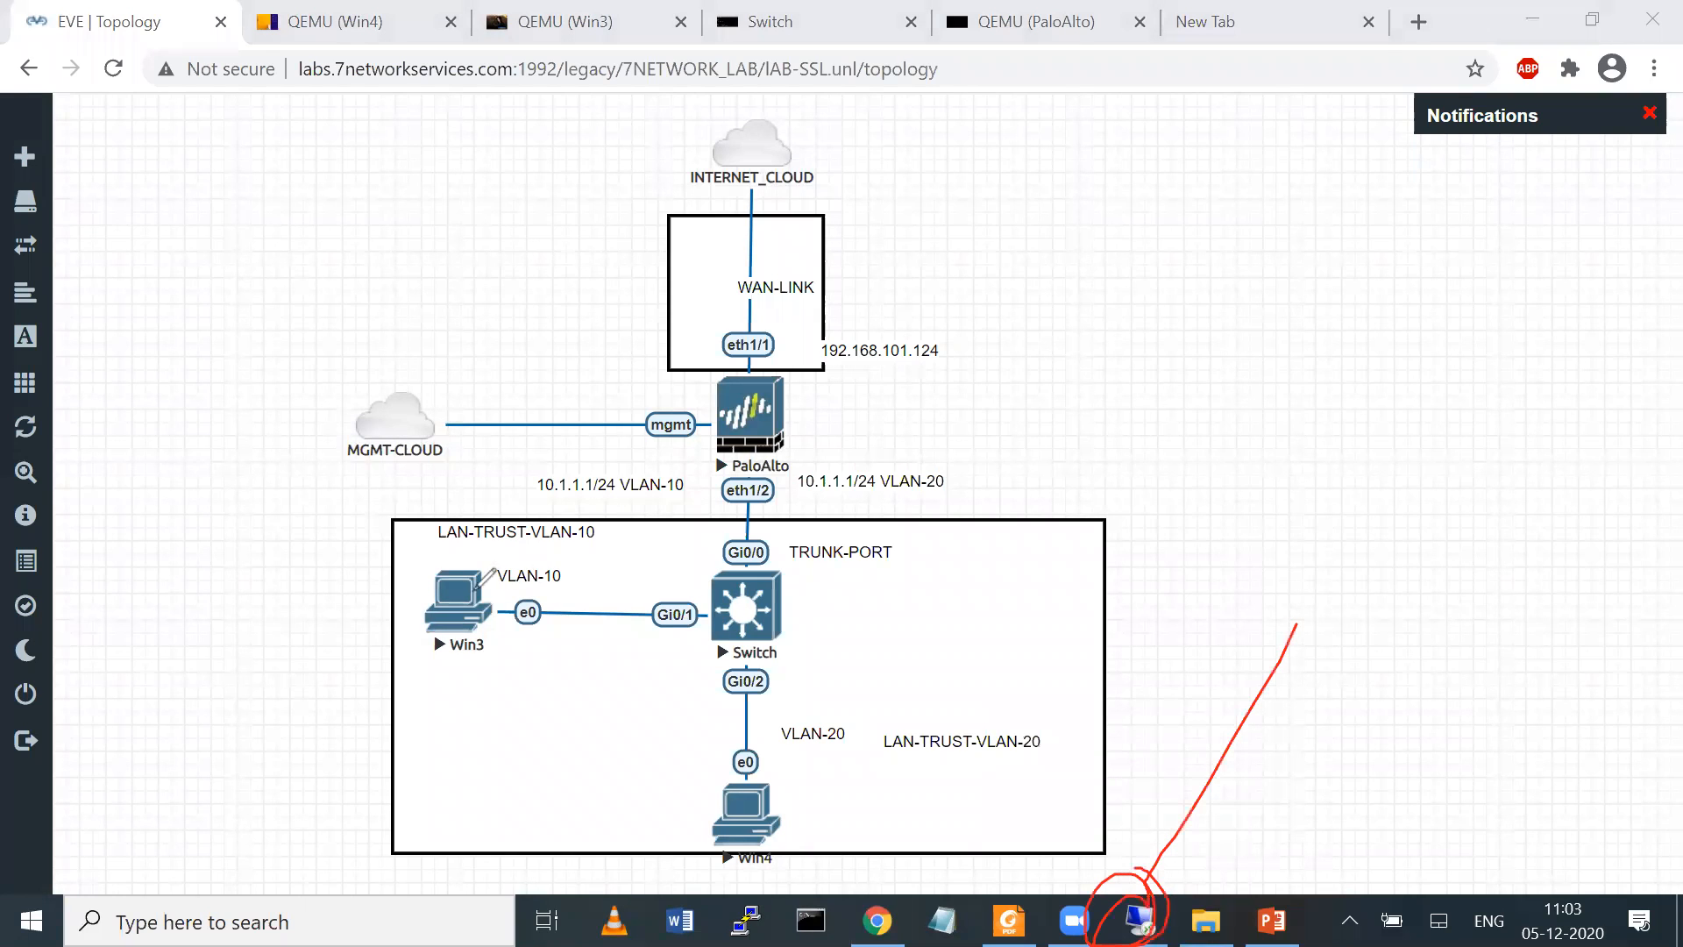
{"action": "left_click_drag", "start_coordinate": [468, 584], "coordinate": [412, 445]}
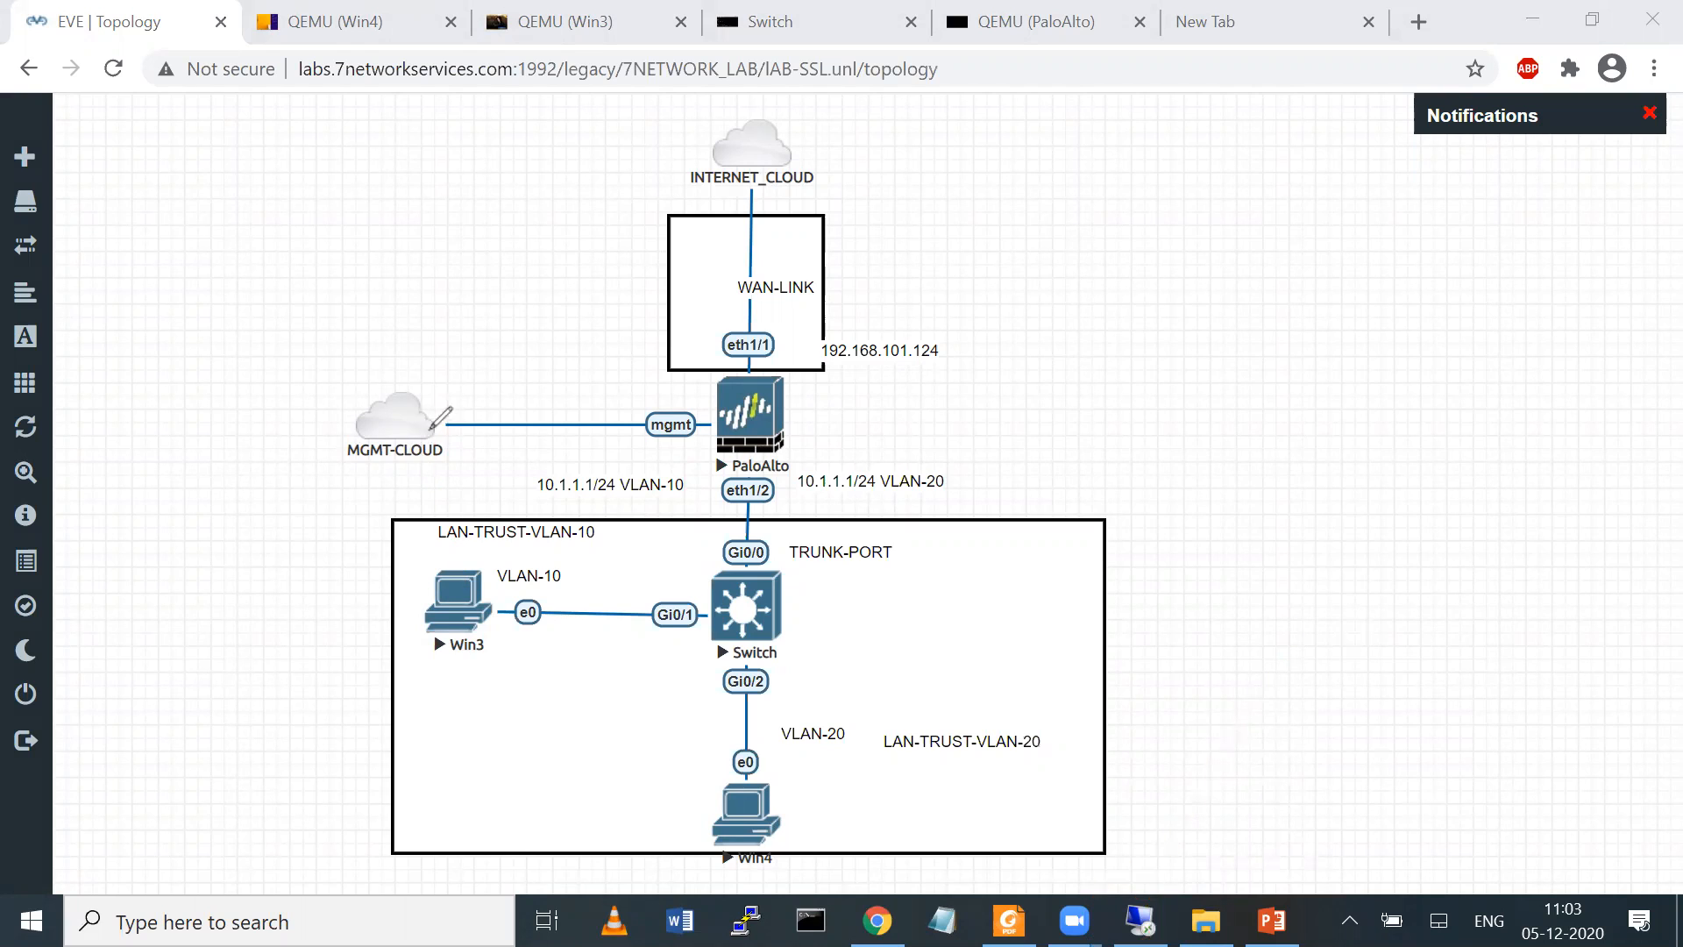
{"action": "left_click_drag", "start_coordinate": [410, 432], "coordinate": [476, 611]}
{"action": "mouse_move", "coordinate": [496, 559]}
{"action": "left_mouse_down"}
{"action": "mouse_move", "coordinate": [486, 626]}
{"action": "mouse_move", "coordinate": [452, 652]}
{"action": "mouse_move", "coordinate": [473, 635]}
{"action": "mouse_move", "coordinate": [463, 582]}
{"action": "left_mouse_up"}
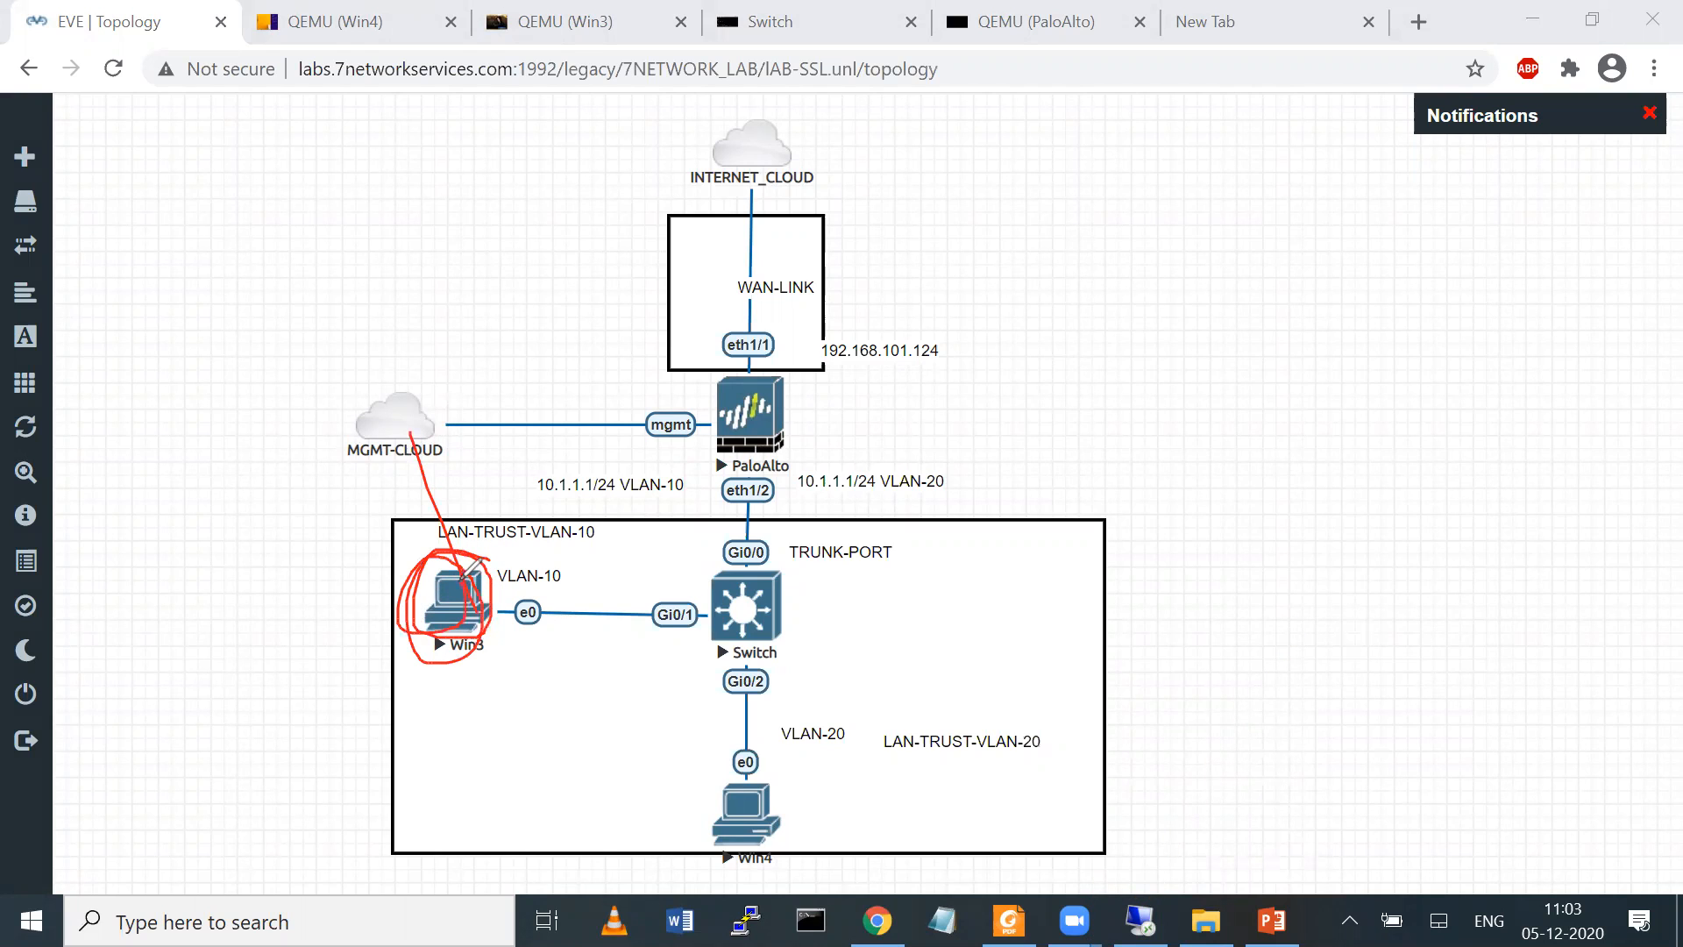
{"action": "mouse_move", "coordinate": [393, 384]}
{"action": "left_mouse_down"}
{"action": "mouse_move", "coordinate": [368, 438]}
{"action": "mouse_move", "coordinate": [403, 384]}
{"action": "left_mouse_up"}
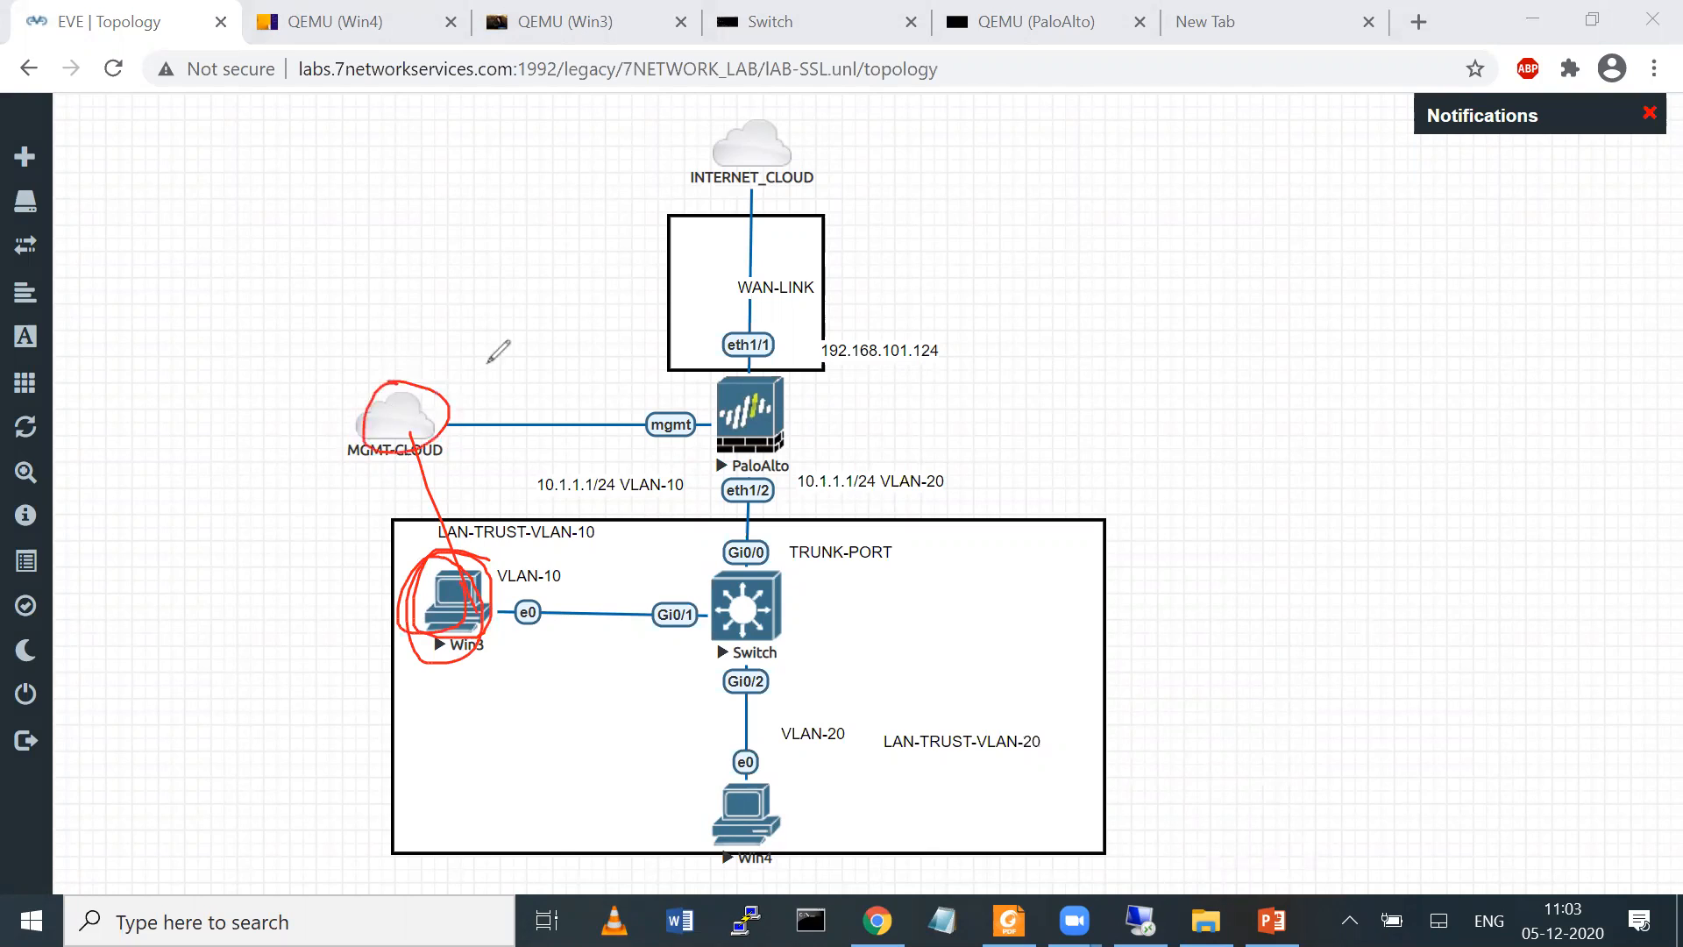
{"action": "left_click", "coordinate": [1035, 176]}
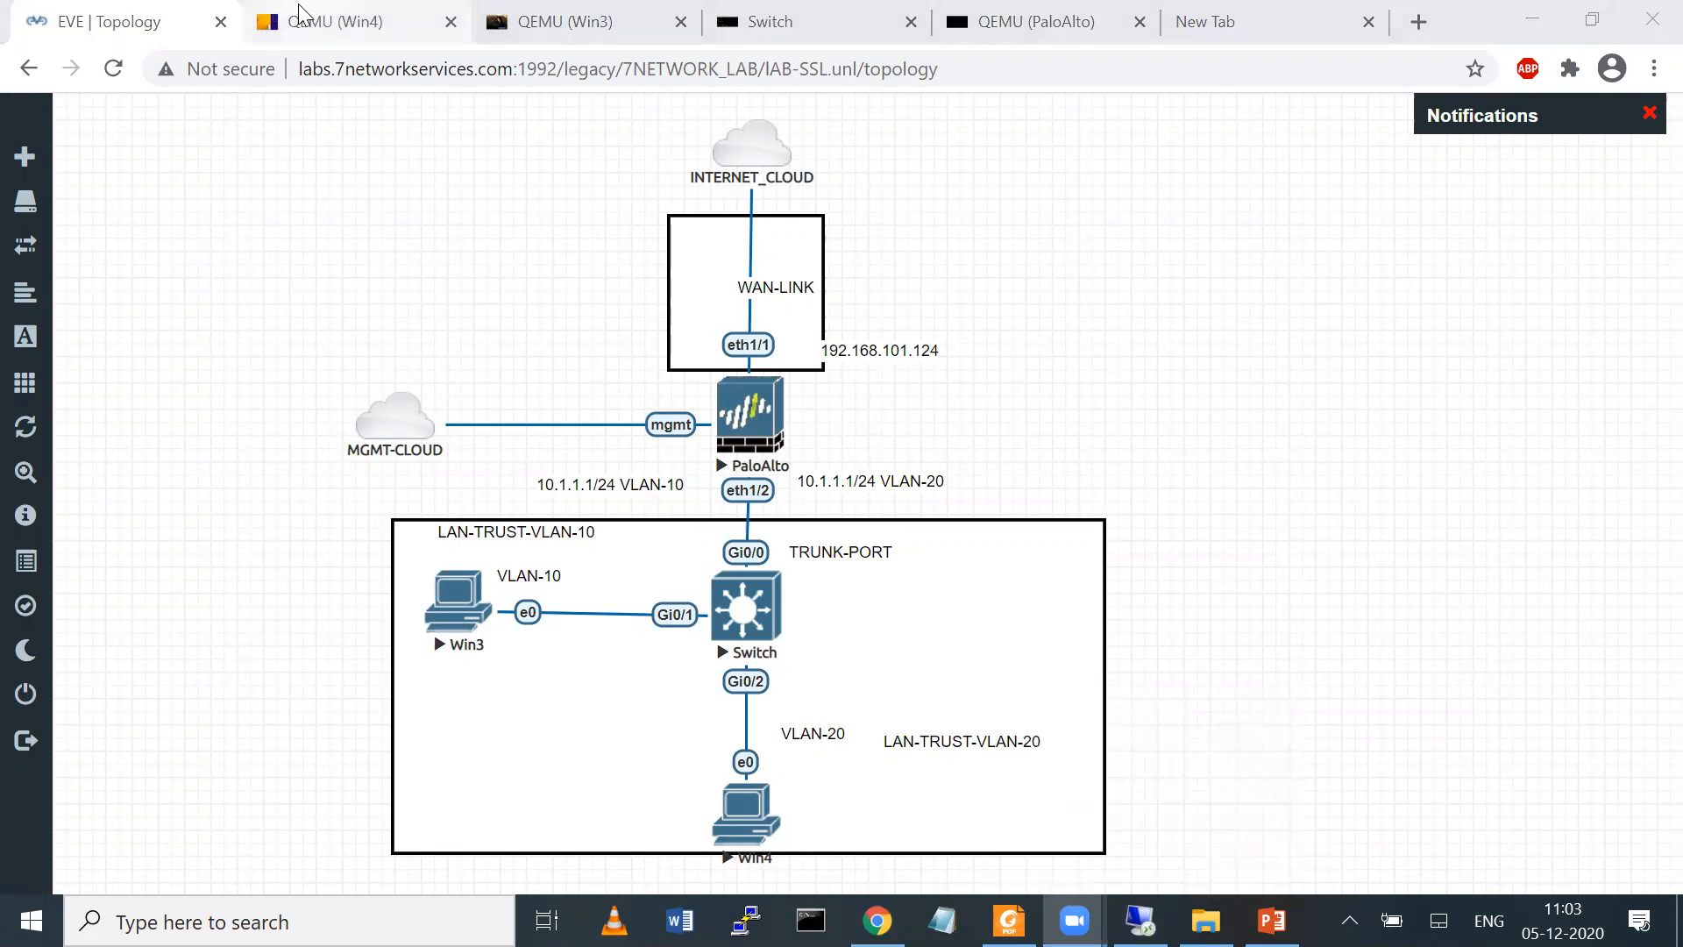
Switch to the Win3 console, inspect the issuer of the outlook.live.com certificate, and close the certificate details
{"action": "left_click", "coordinate": [271, 23]}
{"action": "left_click", "coordinate": [634, 232]}
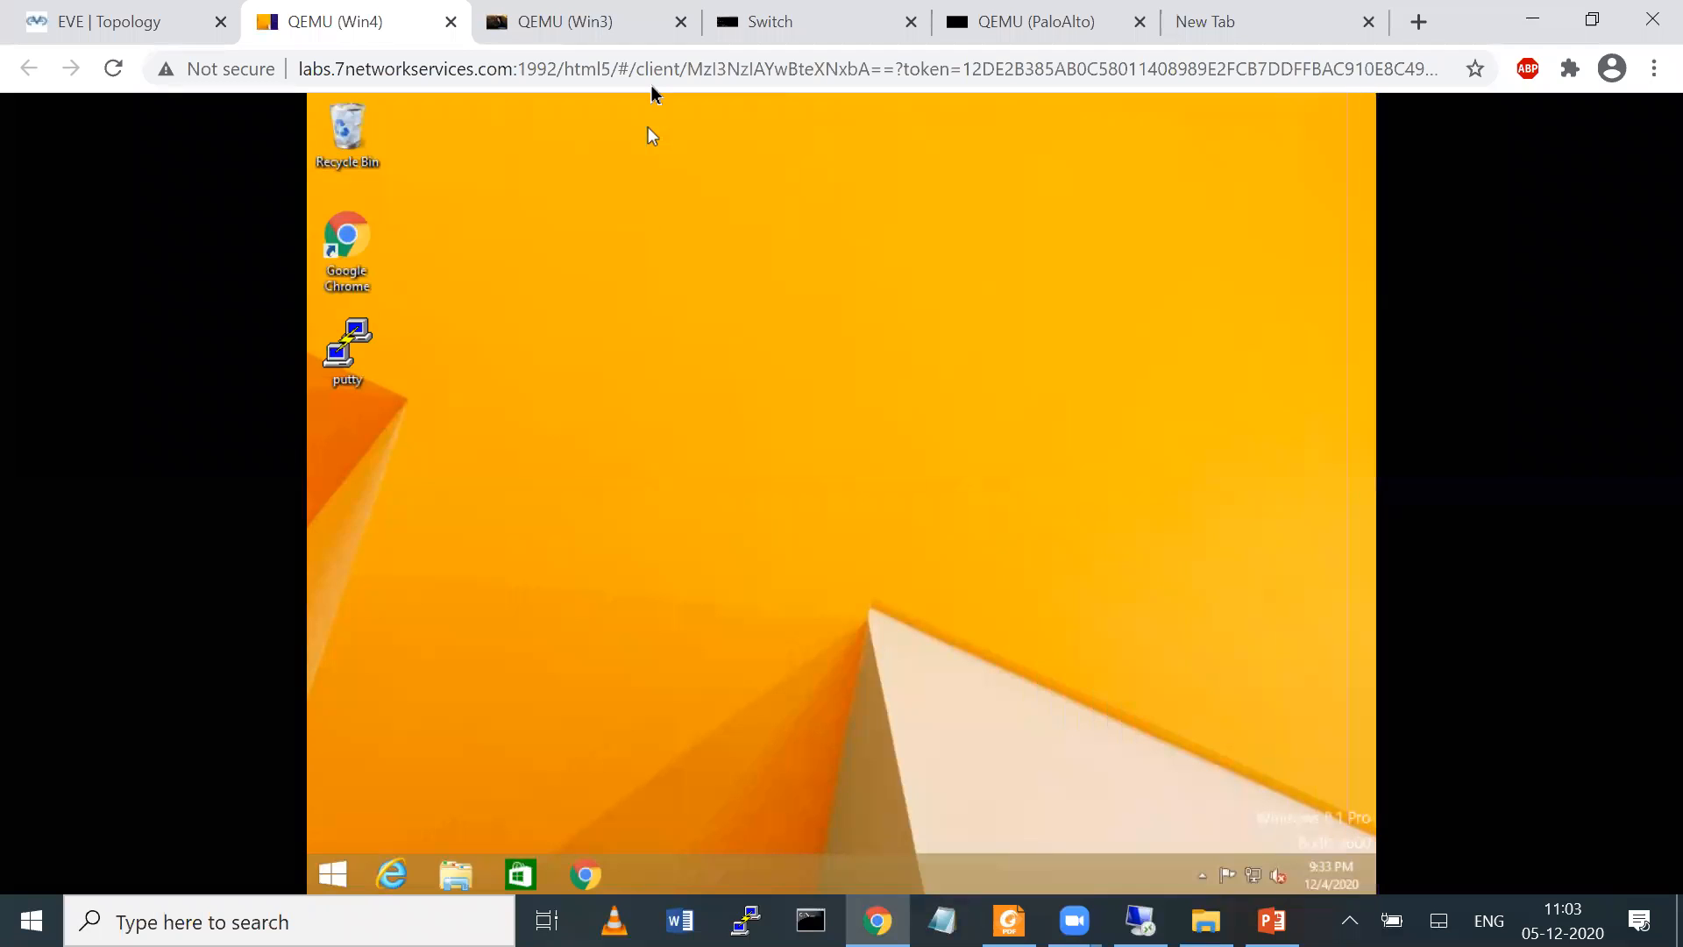
{"action": "left_click", "coordinate": [624, 24]}
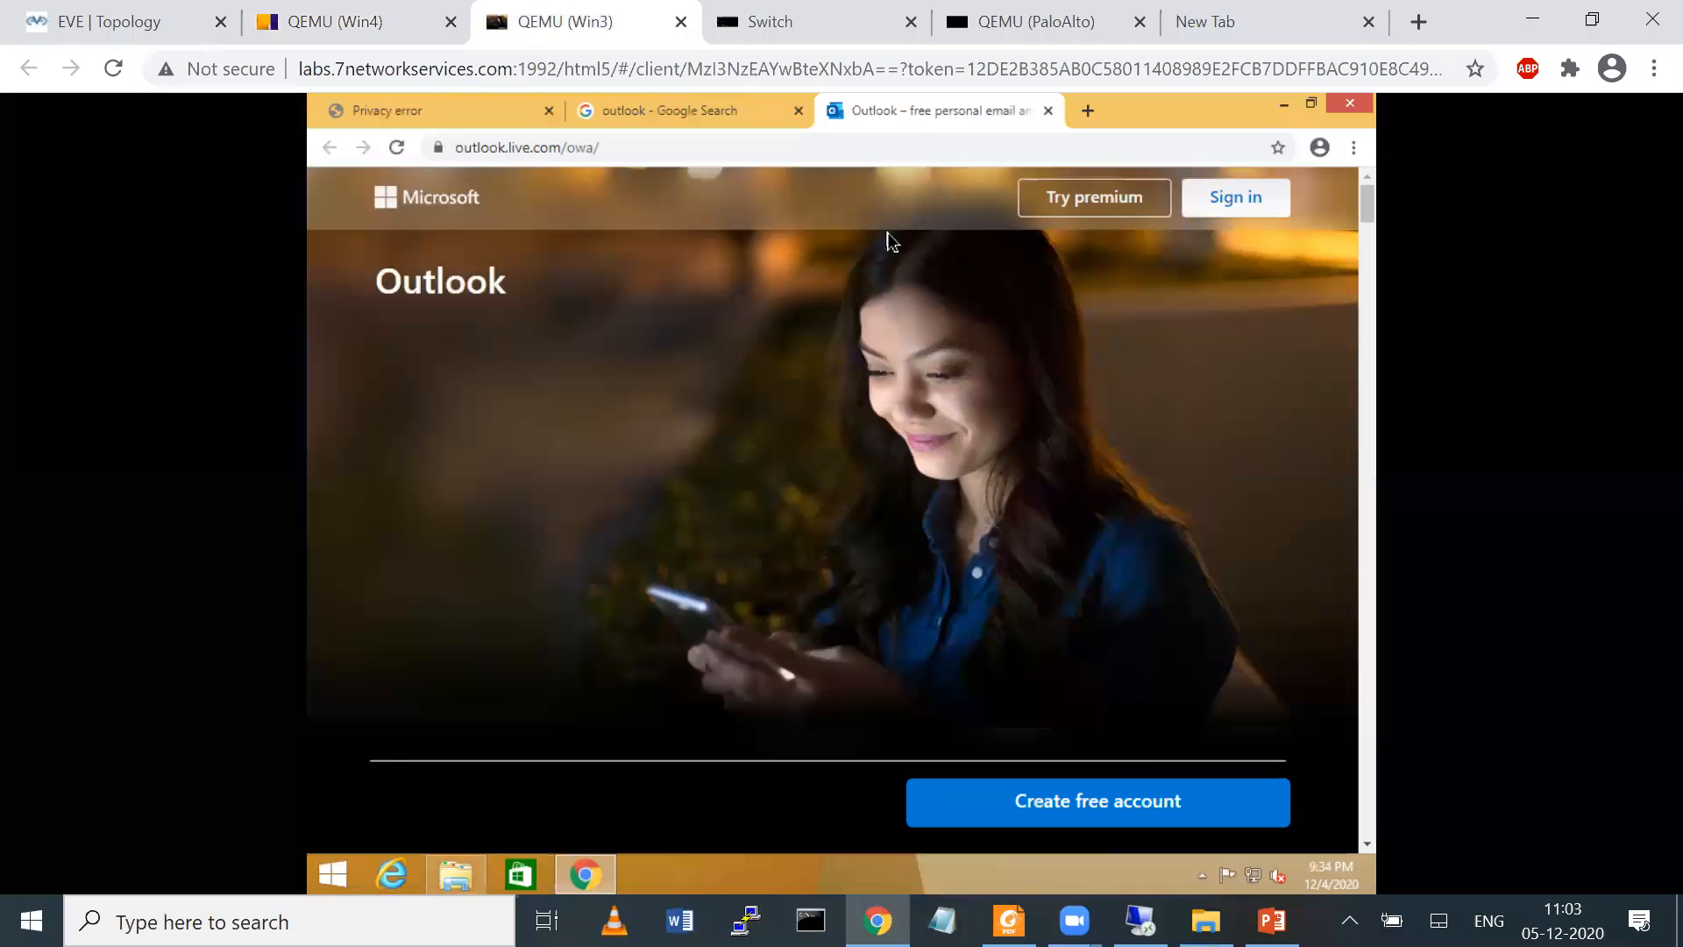
{"action": "left_click", "coordinate": [438, 149]}
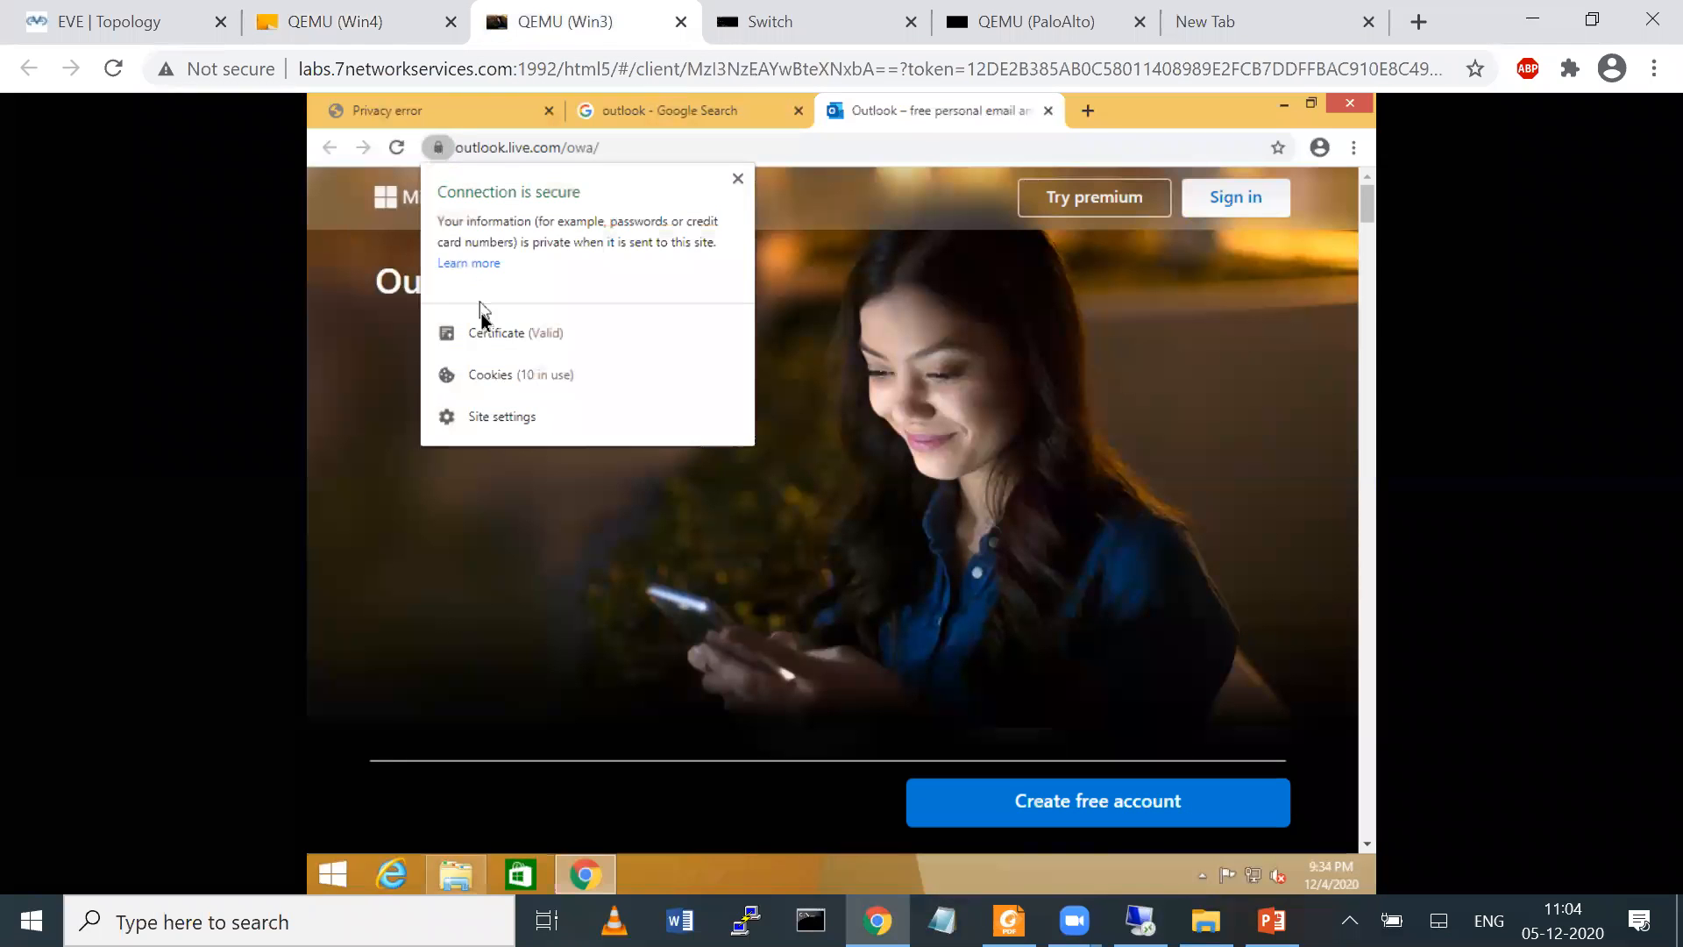
{"action": "left_click", "coordinate": [526, 333]}
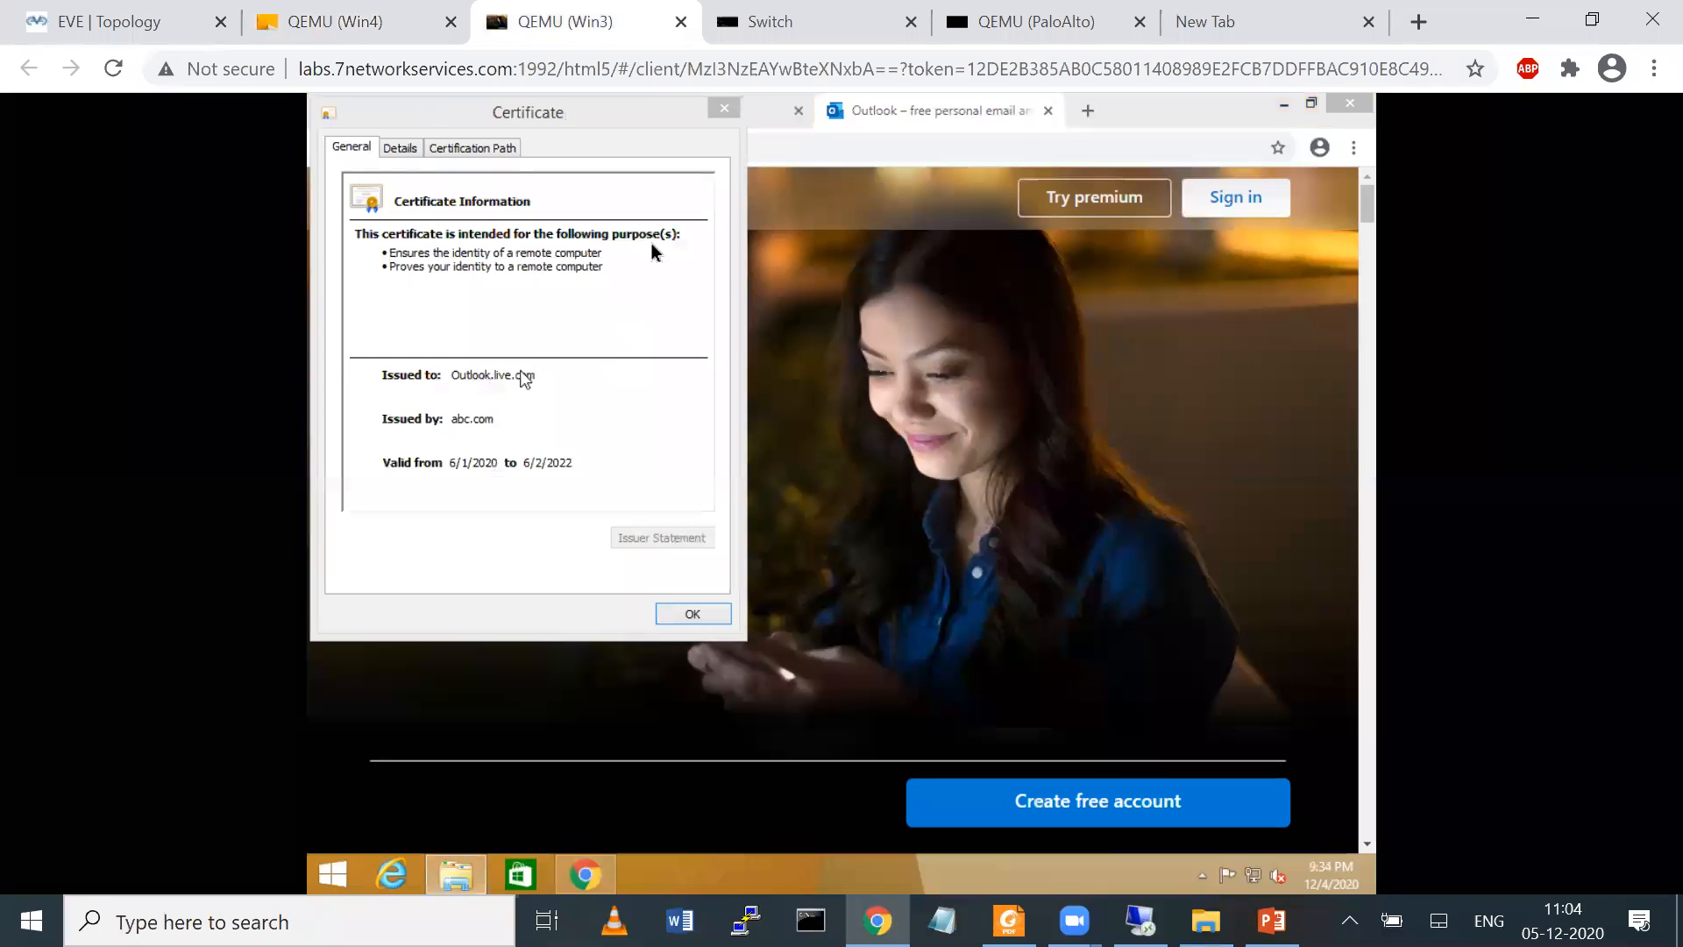
{"action": "mouse_move", "coordinate": [504, 399]}
{"action": "left_mouse_down"}
{"action": "mouse_move", "coordinate": [421, 386]}
{"action": "mouse_move", "coordinate": [381, 421]}
{"action": "mouse_move", "coordinate": [480, 430]}
{"action": "mouse_move", "coordinate": [633, 498]}
{"action": "mouse_move", "coordinate": [673, 438]}
{"action": "left_mouse_up"}
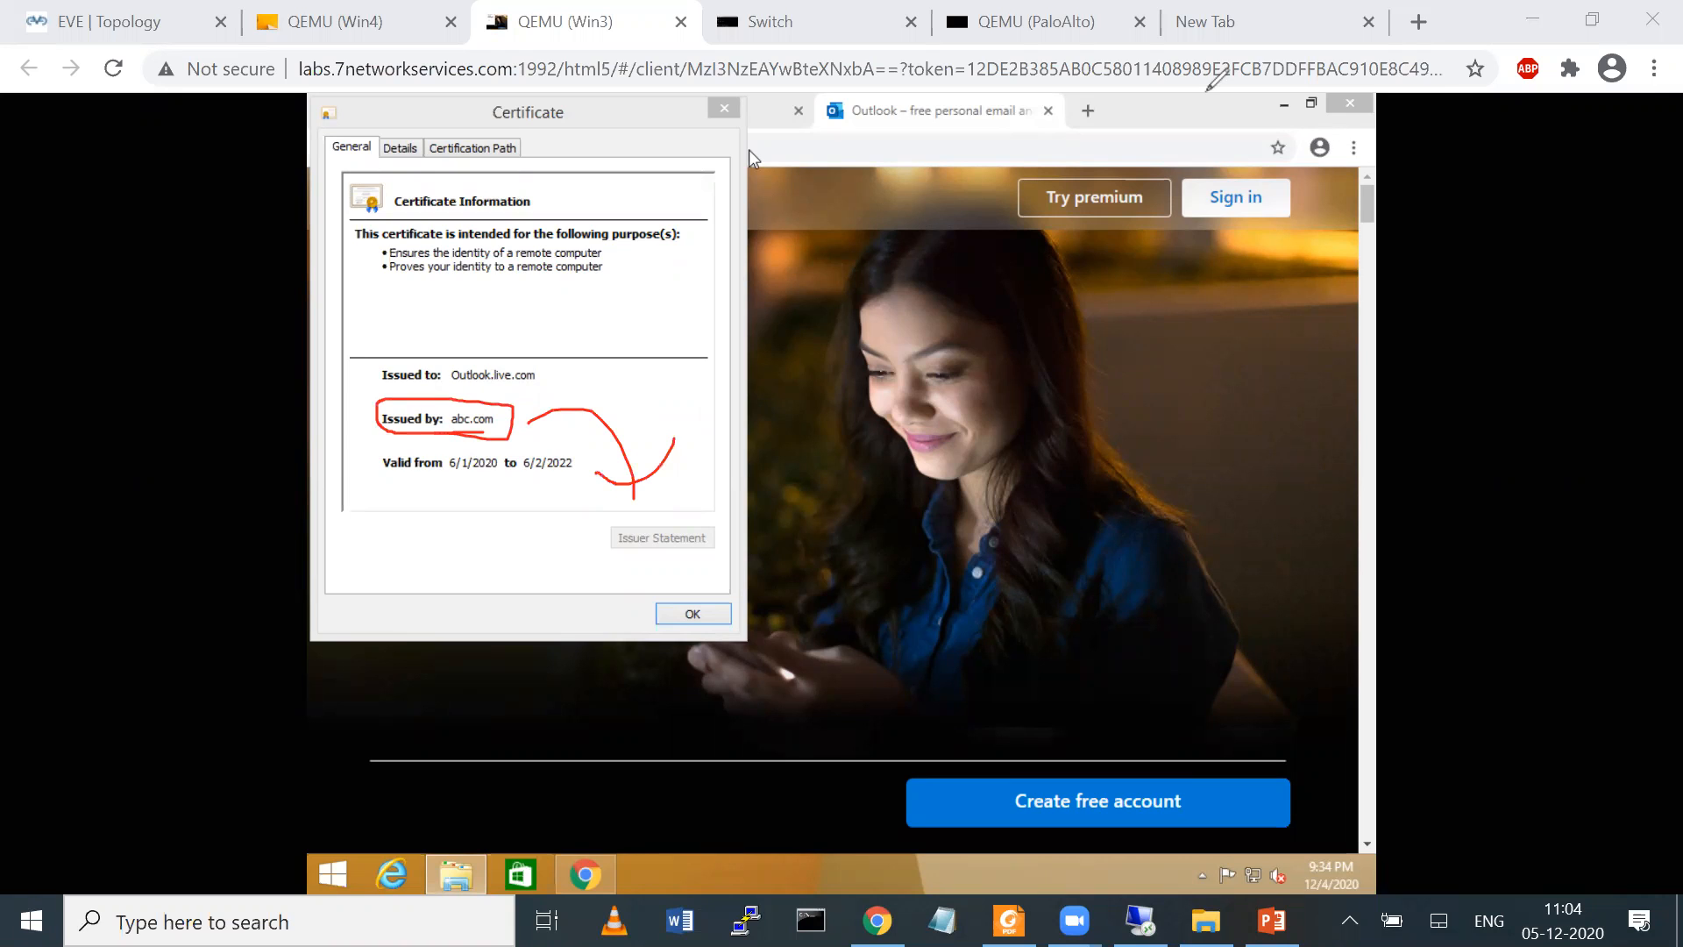
{"action": "left_click", "coordinate": [724, 108]}
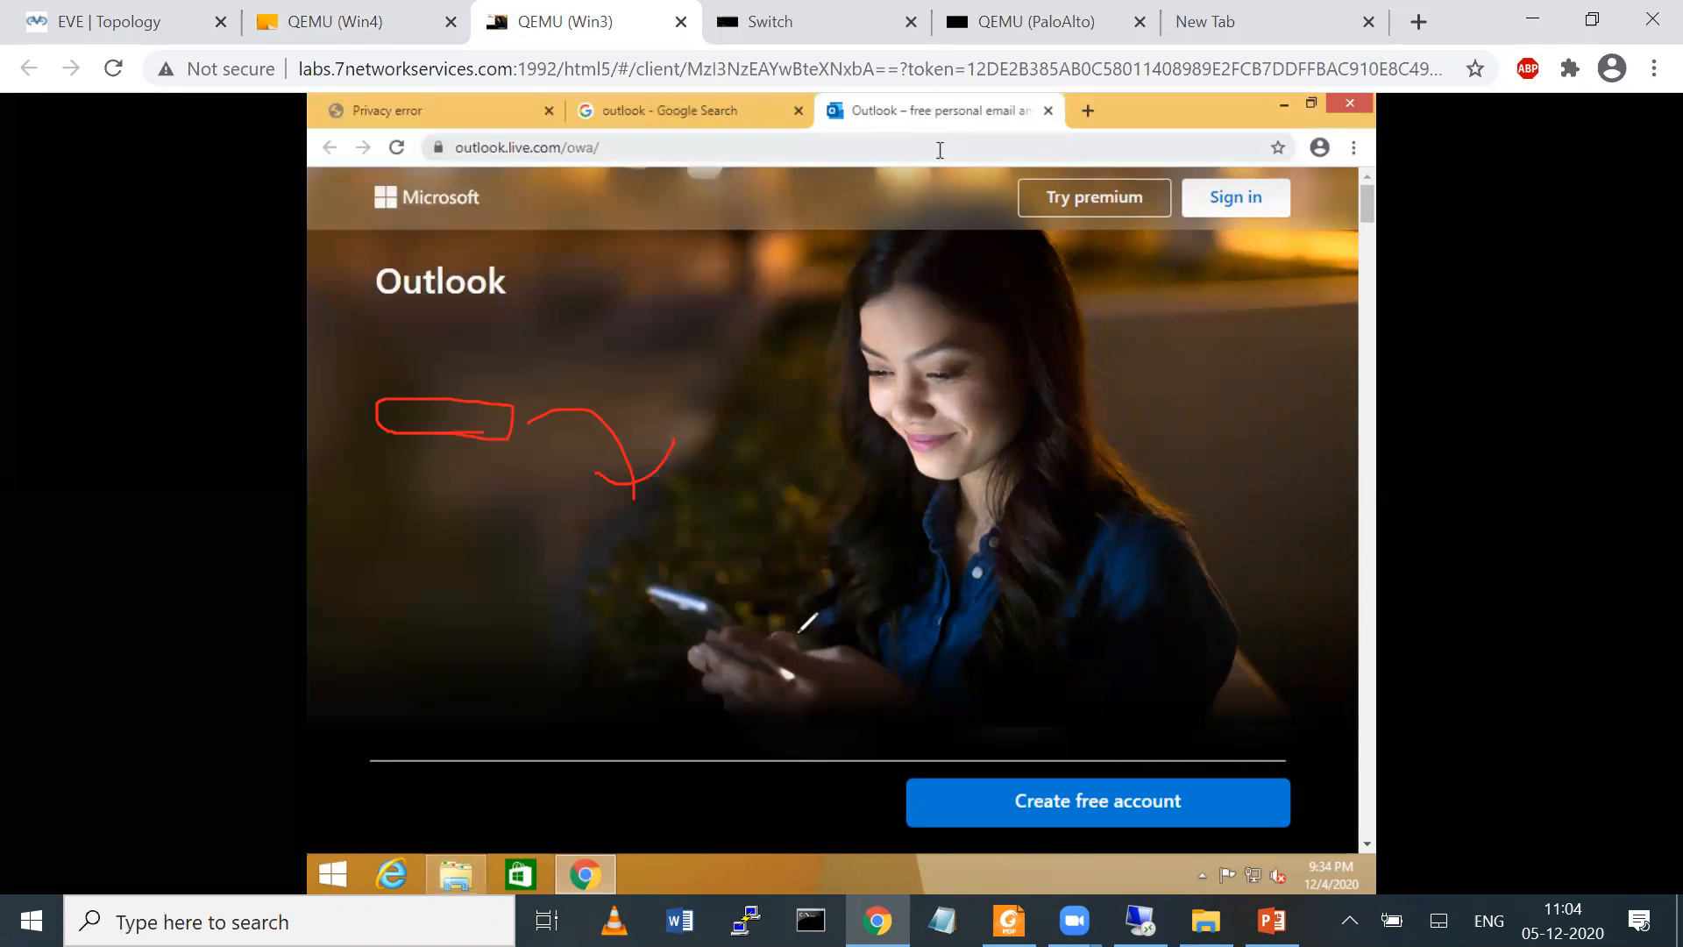
{"action": "left_click_drag", "start_coordinate": [654, 367], "coordinate": [795, 634]}
{"action": "left_click_drag", "start_coordinate": [673, 370], "coordinate": [862, 654]}
{"action": "mouse_move", "coordinate": [778, 400]}
{"action": "left_mouse_down"}
{"action": "mouse_move", "coordinate": [797, 334]}
{"action": "mouse_move", "coordinate": [880, 291]}
{"action": "mouse_move", "coordinate": [912, 341]}
{"action": "mouse_move", "coordinate": [827, 444]}
{"action": "left_mouse_up"}
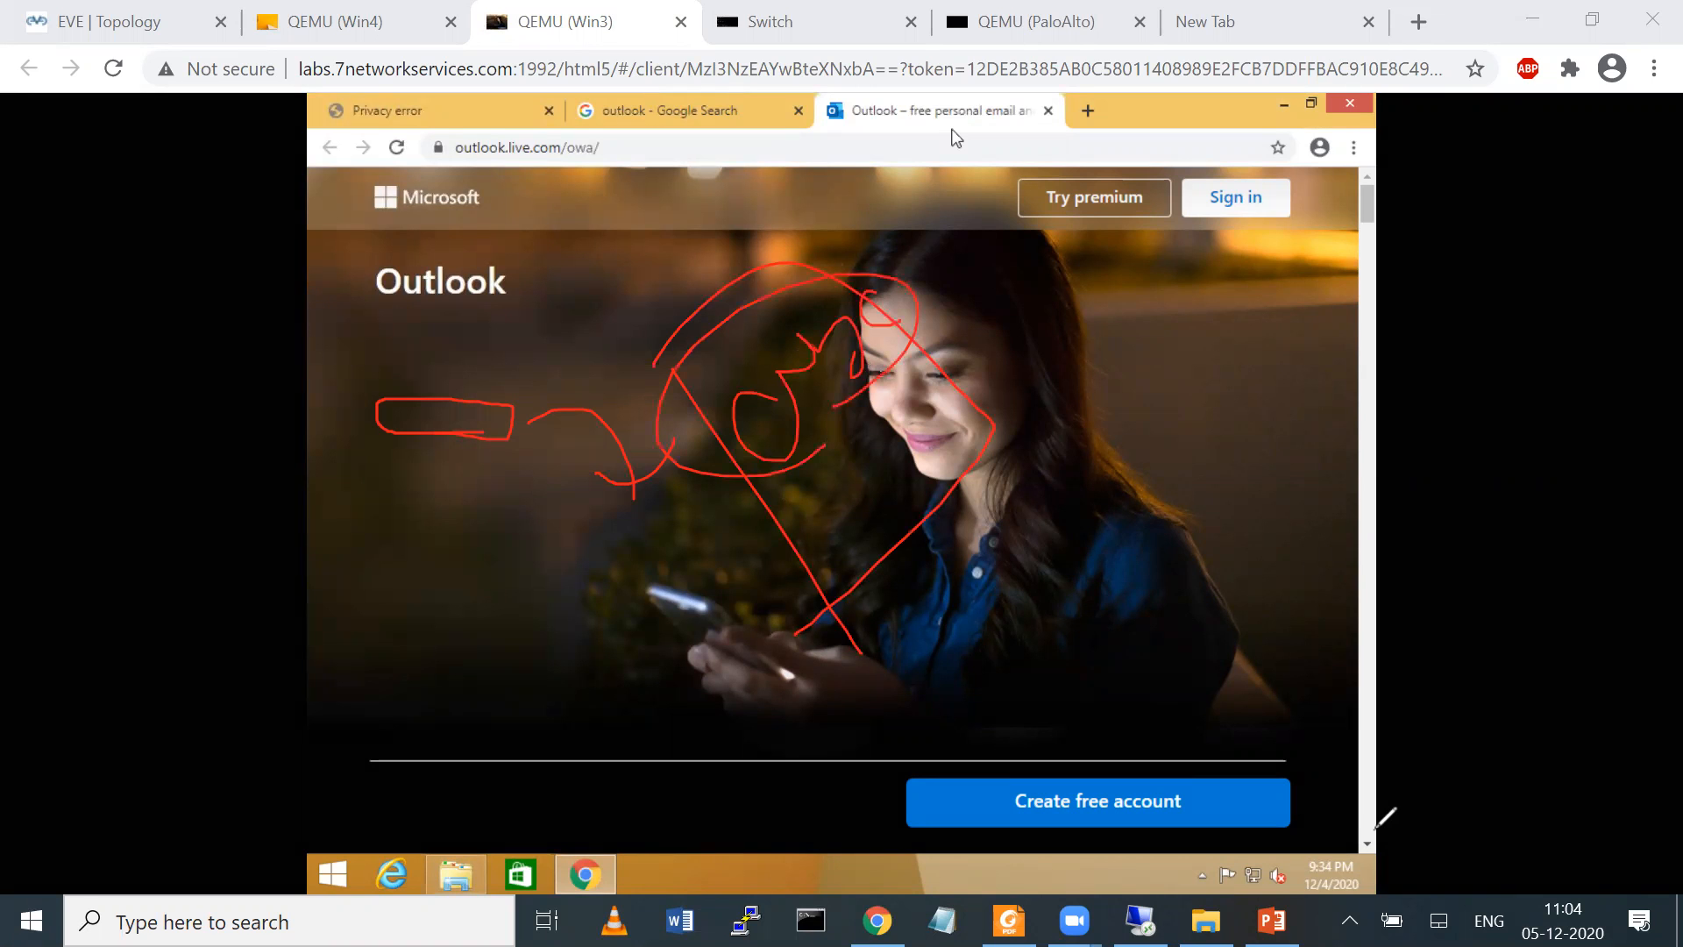
{"action": "left_click", "coordinate": [1566, 826]}
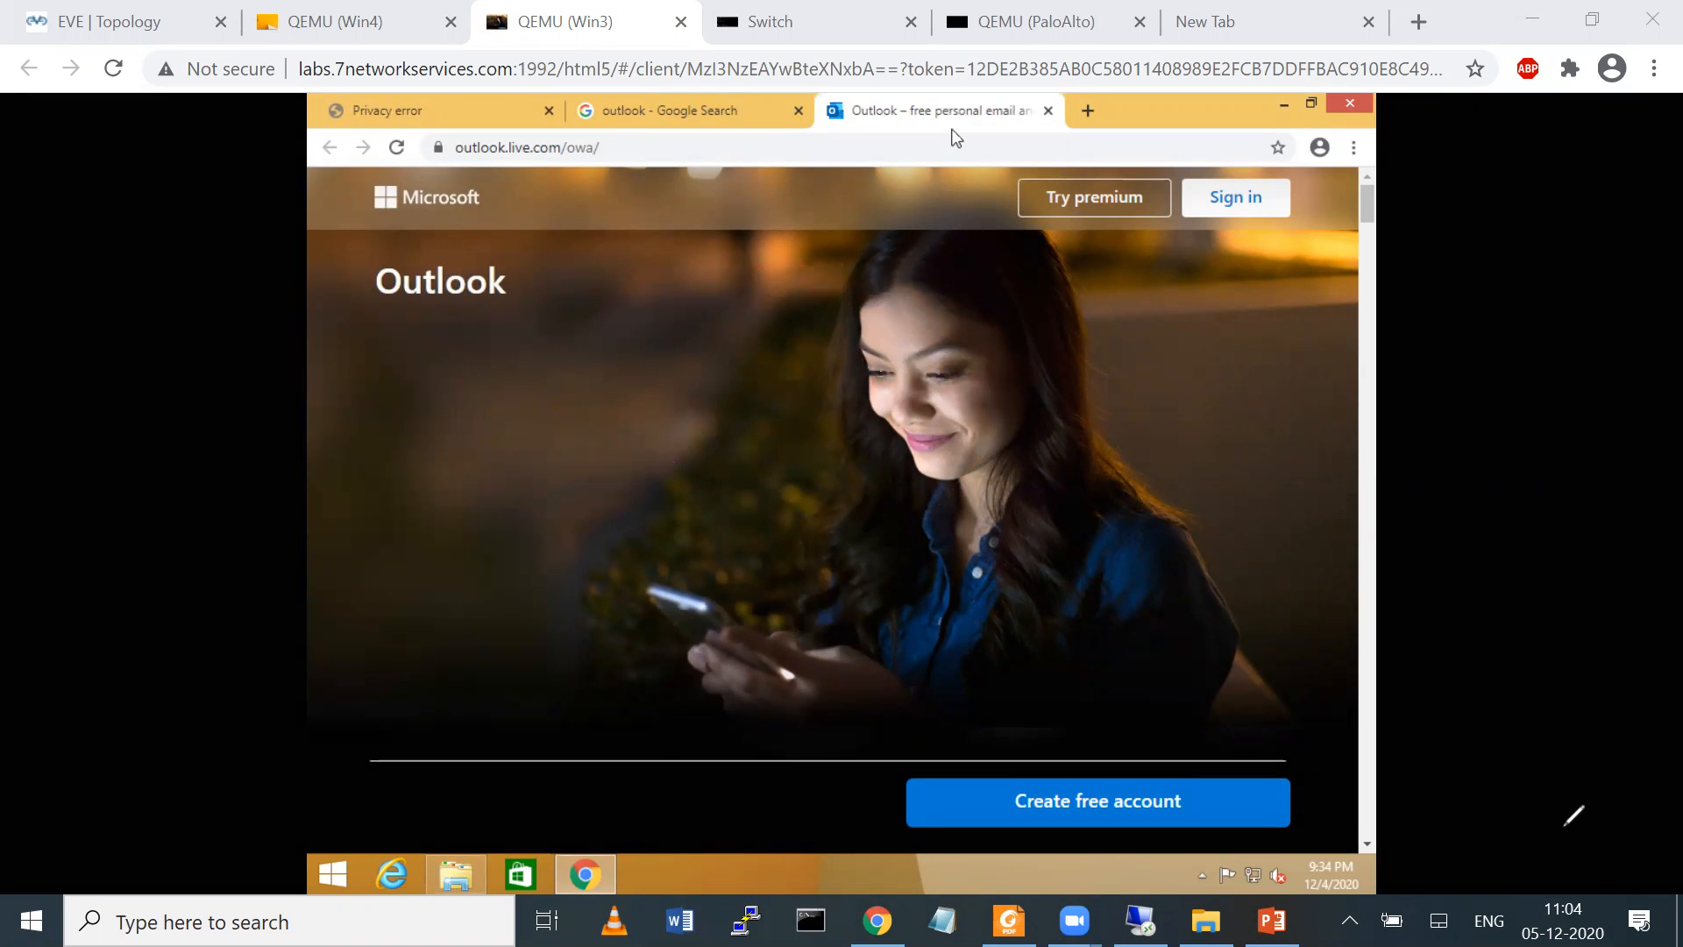
{"action": "left_click", "coordinate": [101, 13]}
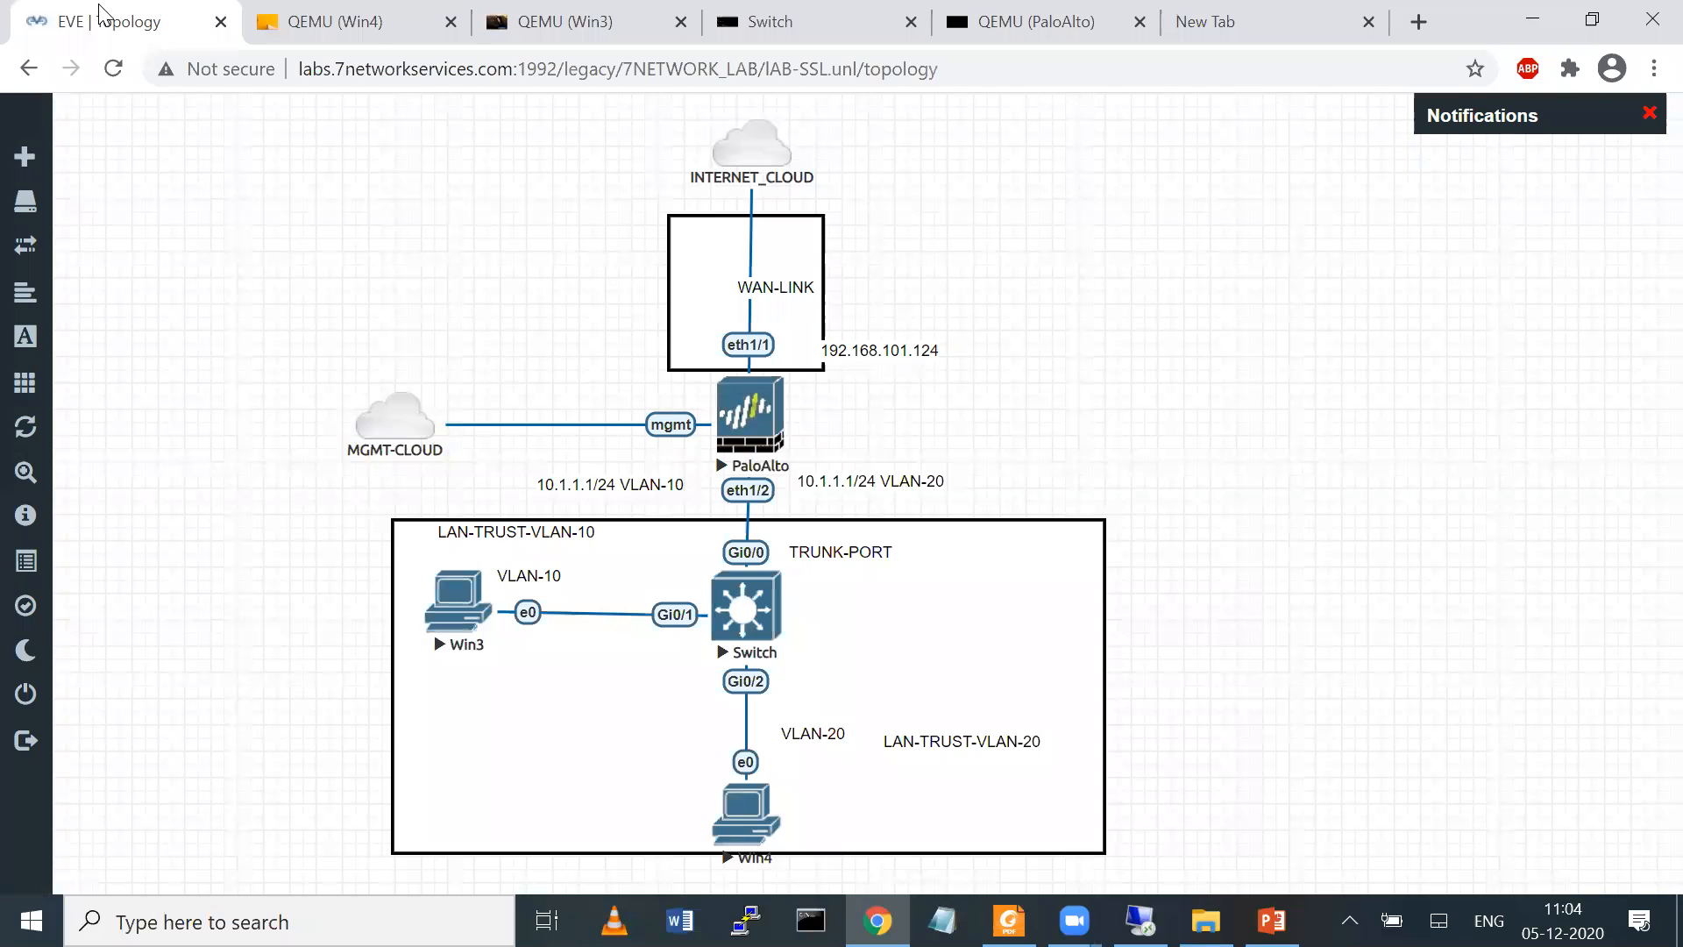
{"action": "left_click_drag", "start_coordinate": [776, 426], "coordinate": [970, 492]}
{"action": "left_click_drag", "start_coordinate": [900, 495], "coordinate": [967, 409]}
{"action": "mouse_move", "coordinate": [761, 385]}
{"action": "left_mouse_down"}
{"action": "mouse_move", "coordinate": [1079, 214]}
{"action": "mouse_move", "coordinate": [1096, 128]}
{"action": "mouse_move", "coordinate": [1042, 221]}
{"action": "left_mouse_up"}
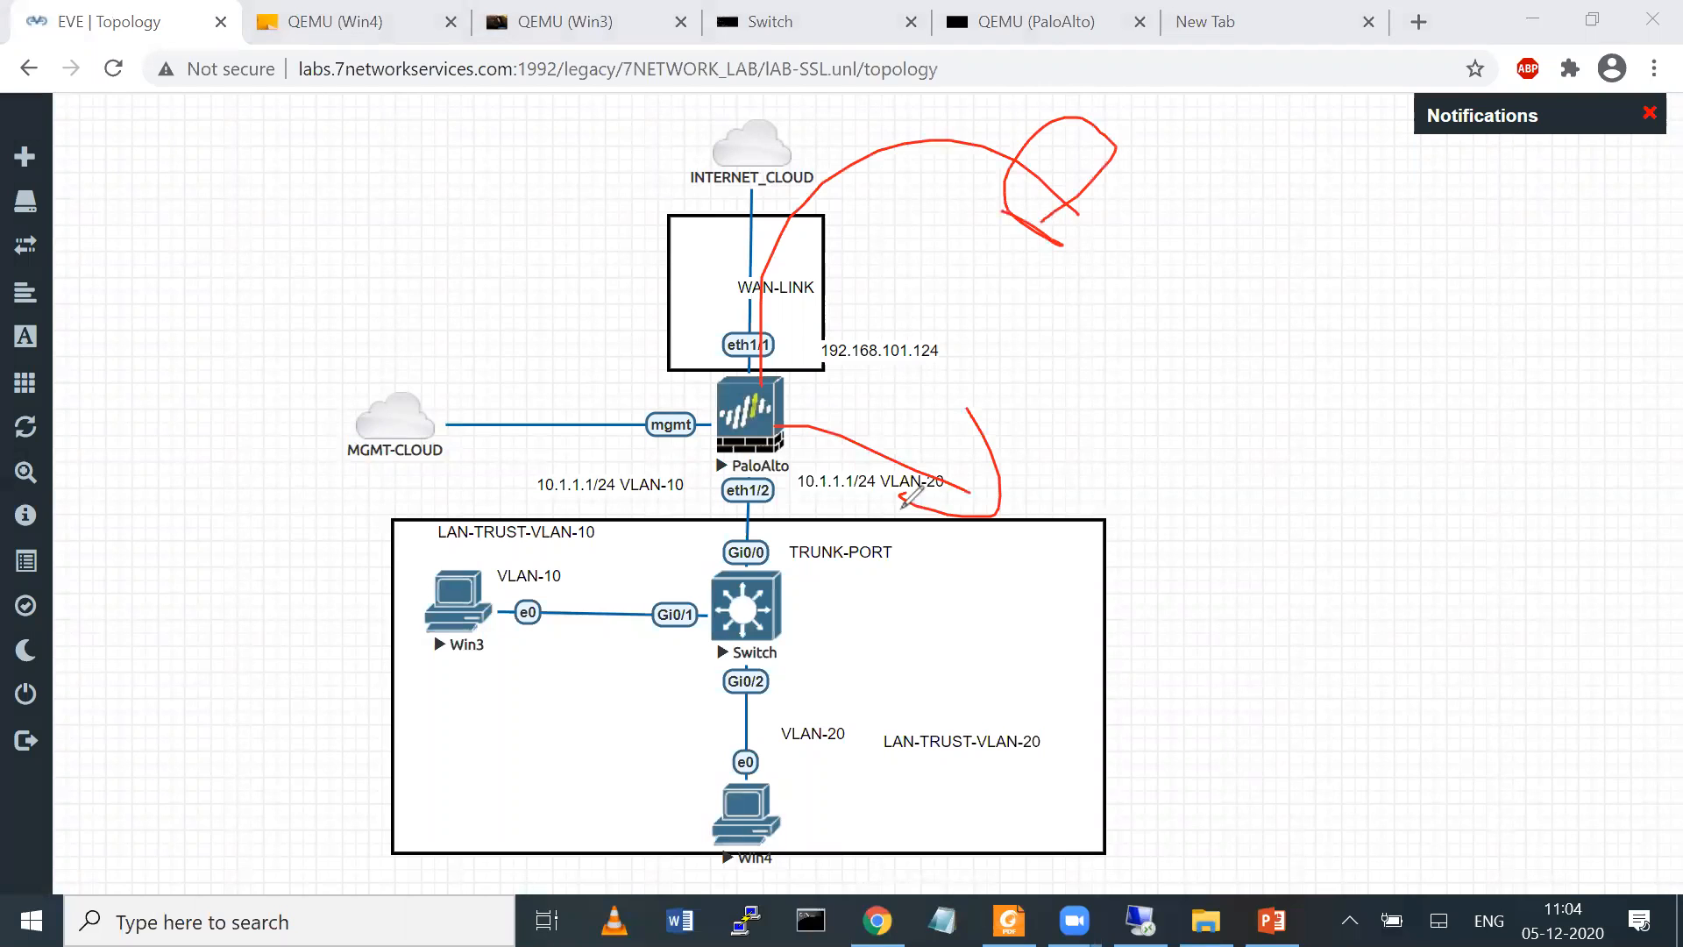
{"action": "mouse_move", "coordinate": [1014, 397]}
{"action": "left_mouse_down"}
{"action": "mouse_move", "coordinate": [929, 448]}
{"action": "mouse_move", "coordinate": [1026, 387]}
{"action": "mouse_move", "coordinate": [903, 491]}
{"action": "left_mouse_up"}
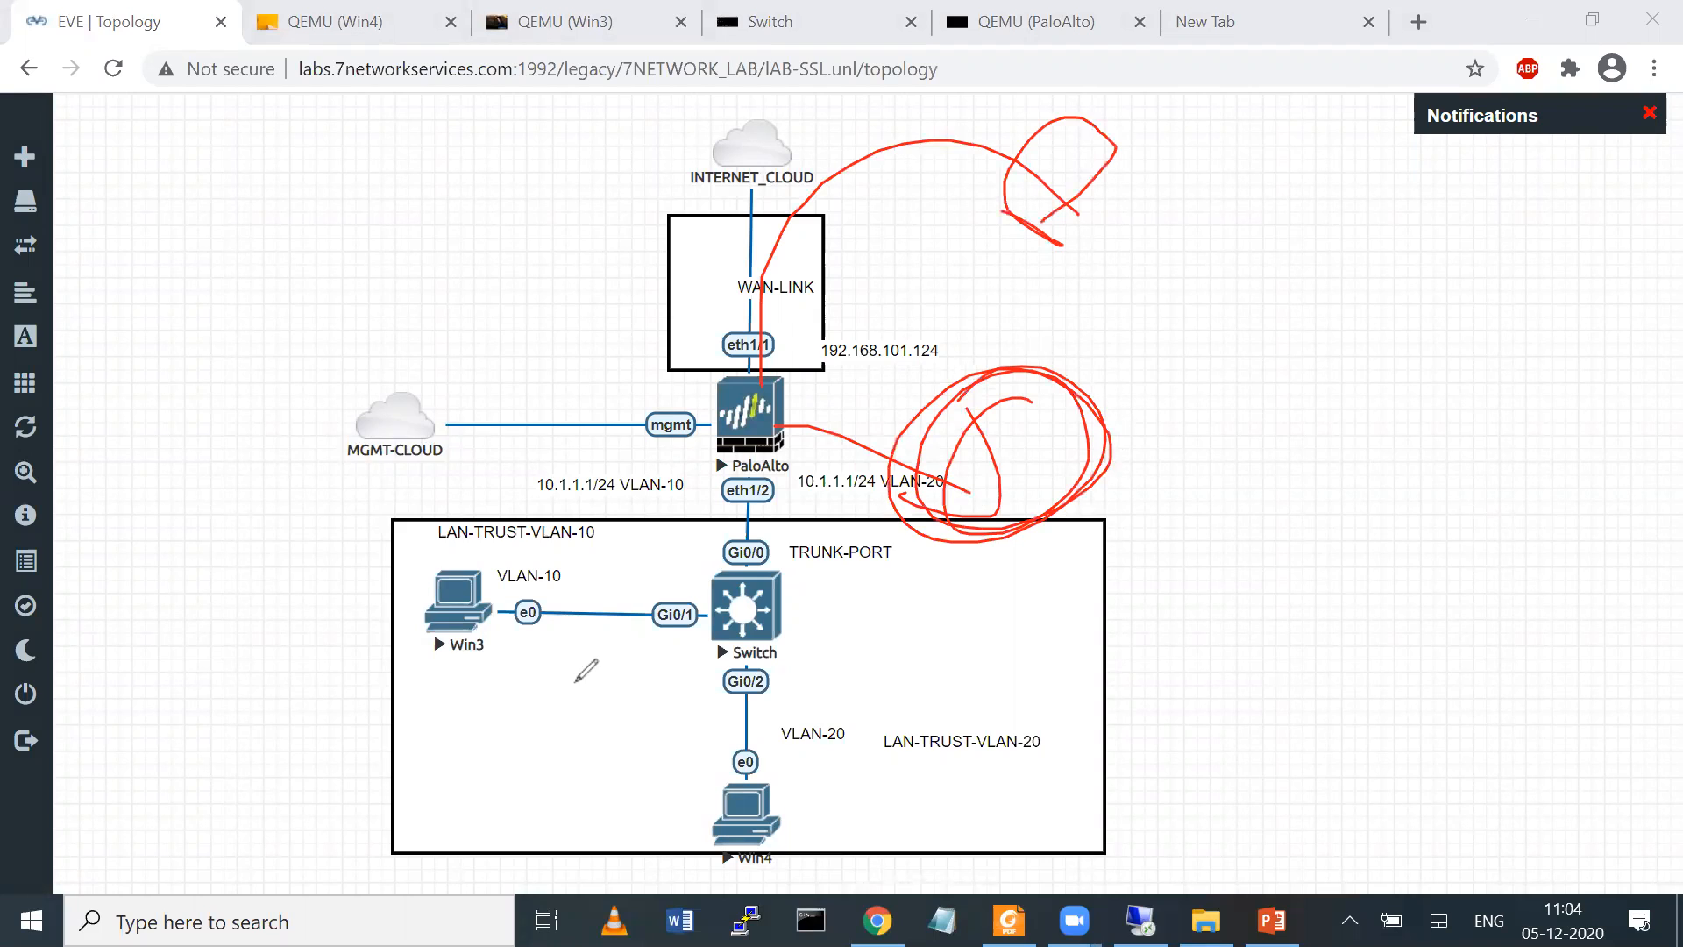
{"action": "mouse_move", "coordinate": [446, 678]}
{"action": "left_mouse_down"}
{"action": "mouse_move", "coordinate": [396, 653]}
{"action": "mouse_move", "coordinate": [601, 692]}
{"action": "left_mouse_up"}
{"action": "mouse_move", "coordinate": [733, 724]}
{"action": "left_mouse_down"}
{"action": "mouse_move", "coordinate": [803, 793]}
{"action": "mouse_move", "coordinate": [741, 644]}
{"action": "left_mouse_up"}
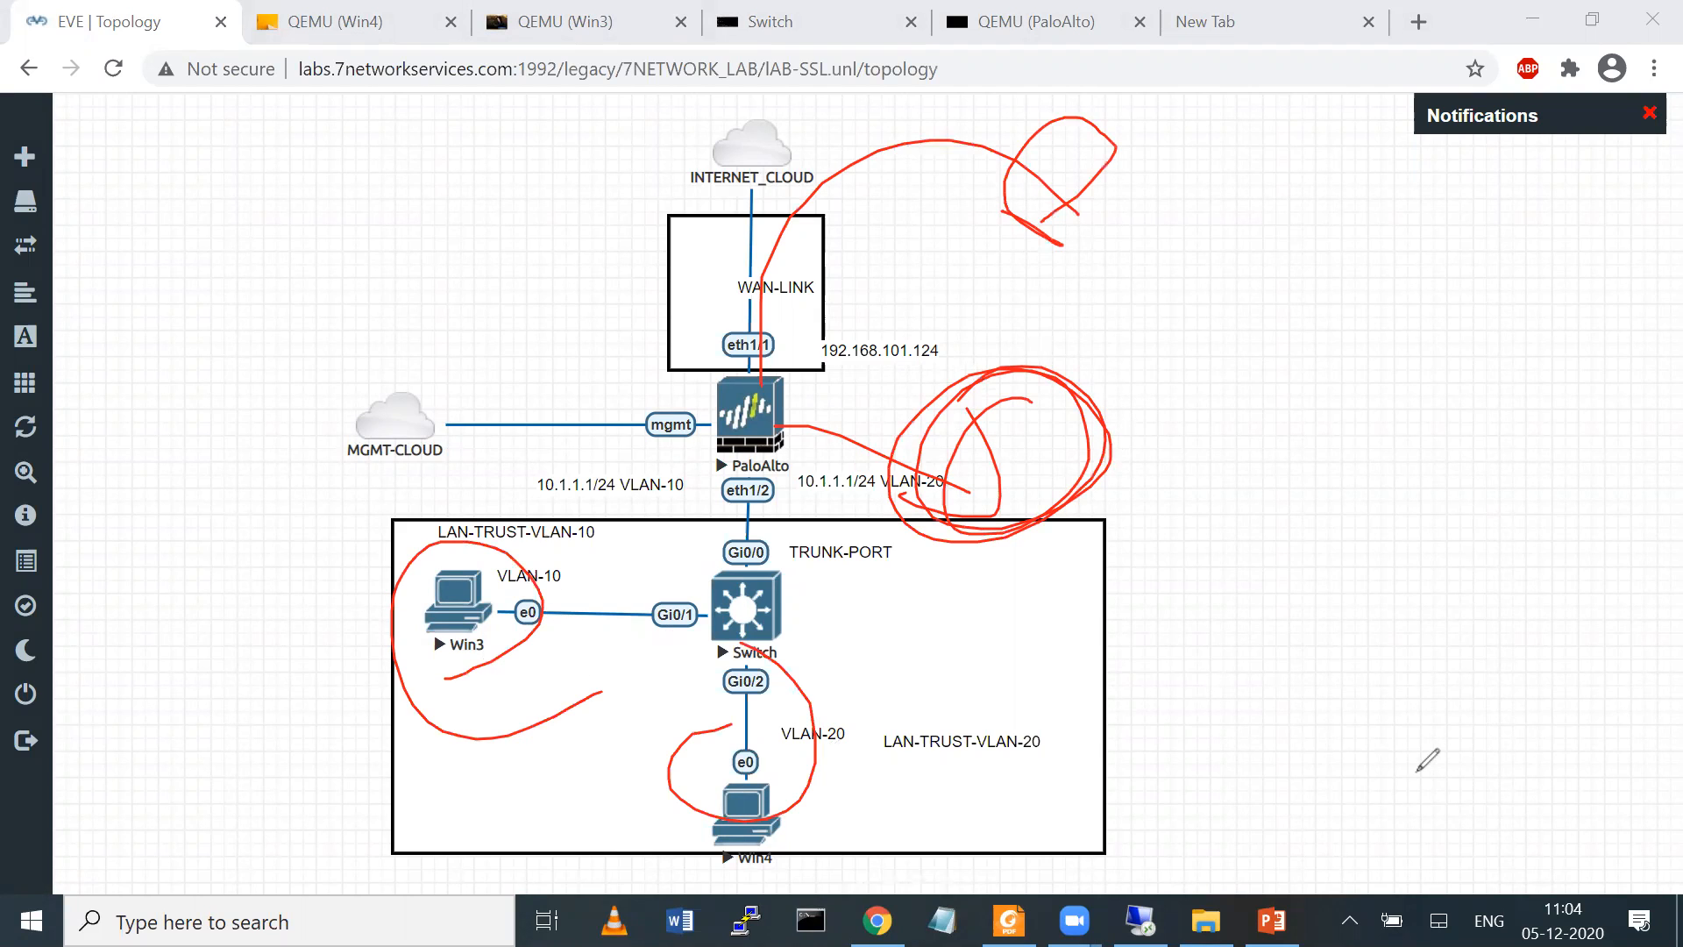
{"action": "key", "text": "e"}
{"action": "mouse_move", "coordinate": [785, 439]}
{"action": "left_mouse_down"}
{"action": "mouse_move", "coordinate": [764, 794]}
{"action": "mouse_move", "coordinate": [727, 723]}
{"action": "left_mouse_up"}
{"action": "left_click_drag", "start_coordinate": [464, 592], "coordinate": [811, 370]}
{"action": "mouse_move", "coordinate": [452, 540]}
{"action": "left_mouse_down"}
{"action": "mouse_move", "coordinate": [428, 605]}
{"action": "mouse_move", "coordinate": [432, 555]}
{"action": "left_mouse_up"}
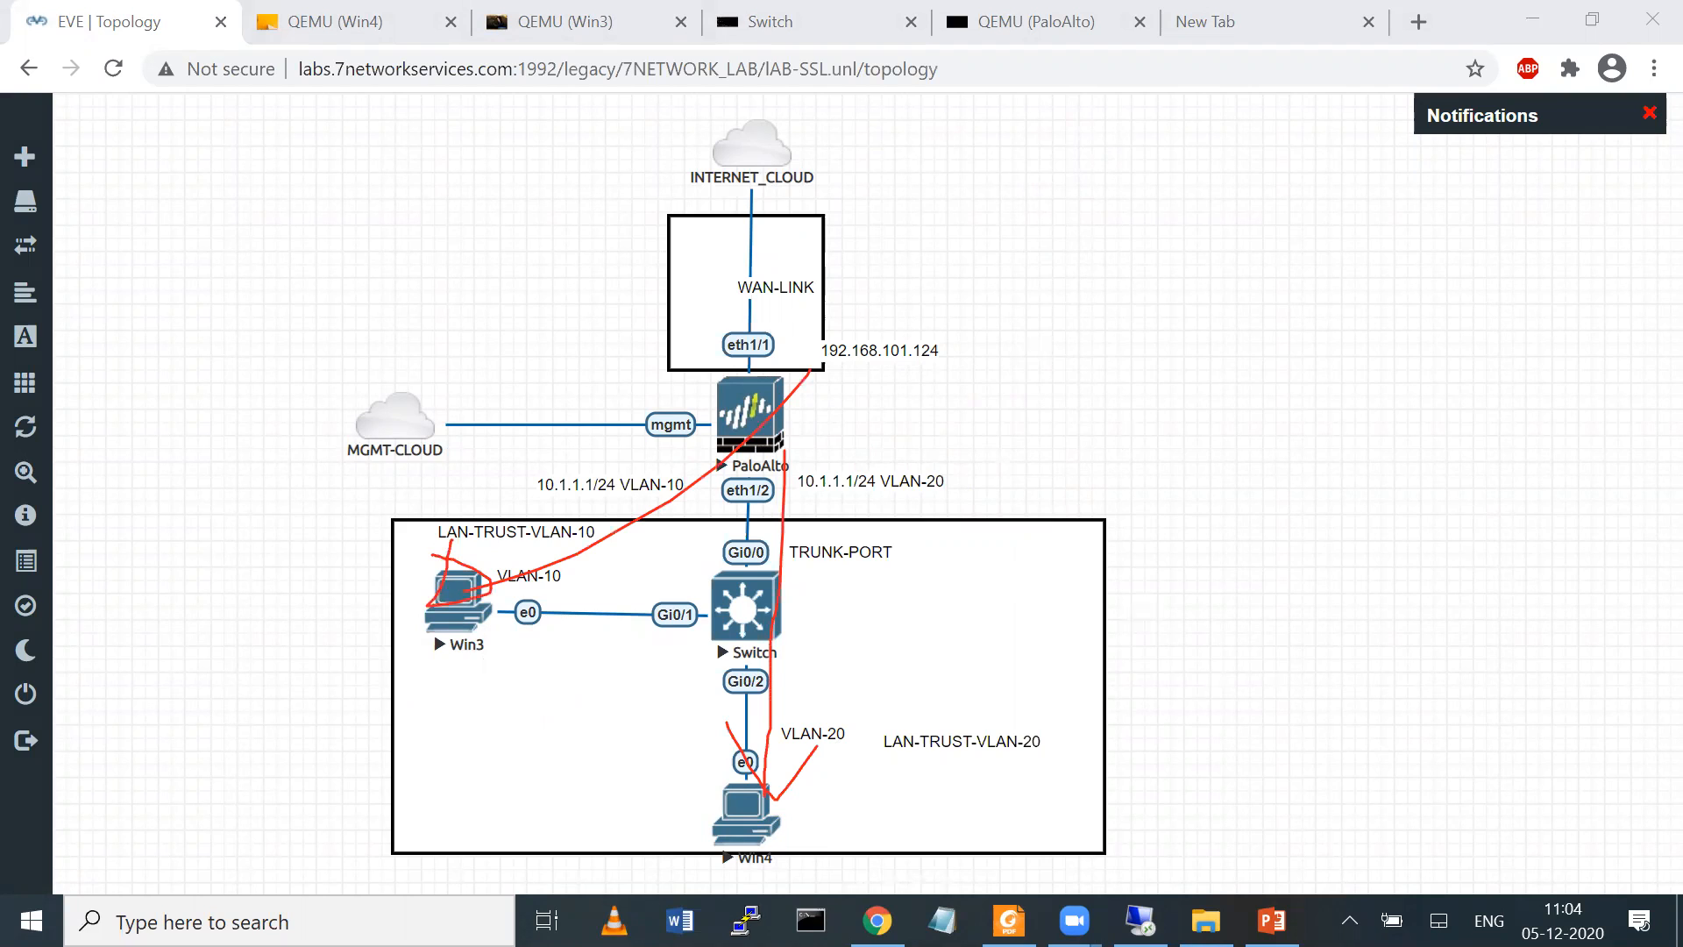
{"action": "key", "text": "e"}
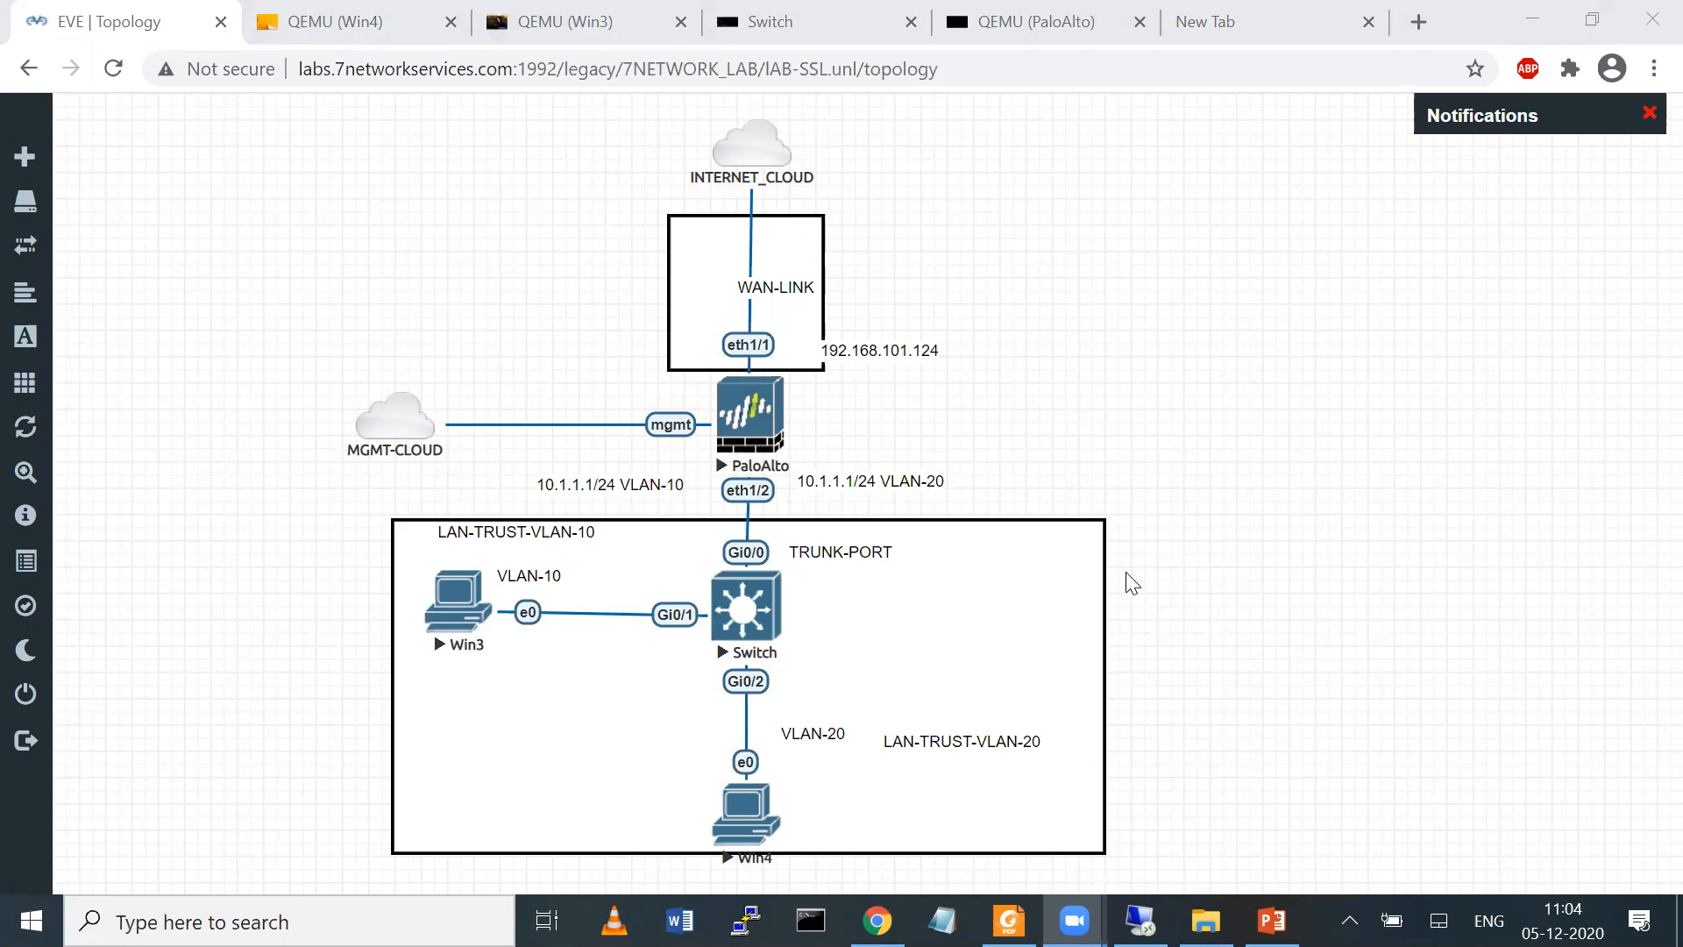
In the Win3 console's browser, search Google for "y" in a new tab and show the video results
{"action": "left_click", "coordinate": [451, 16]}
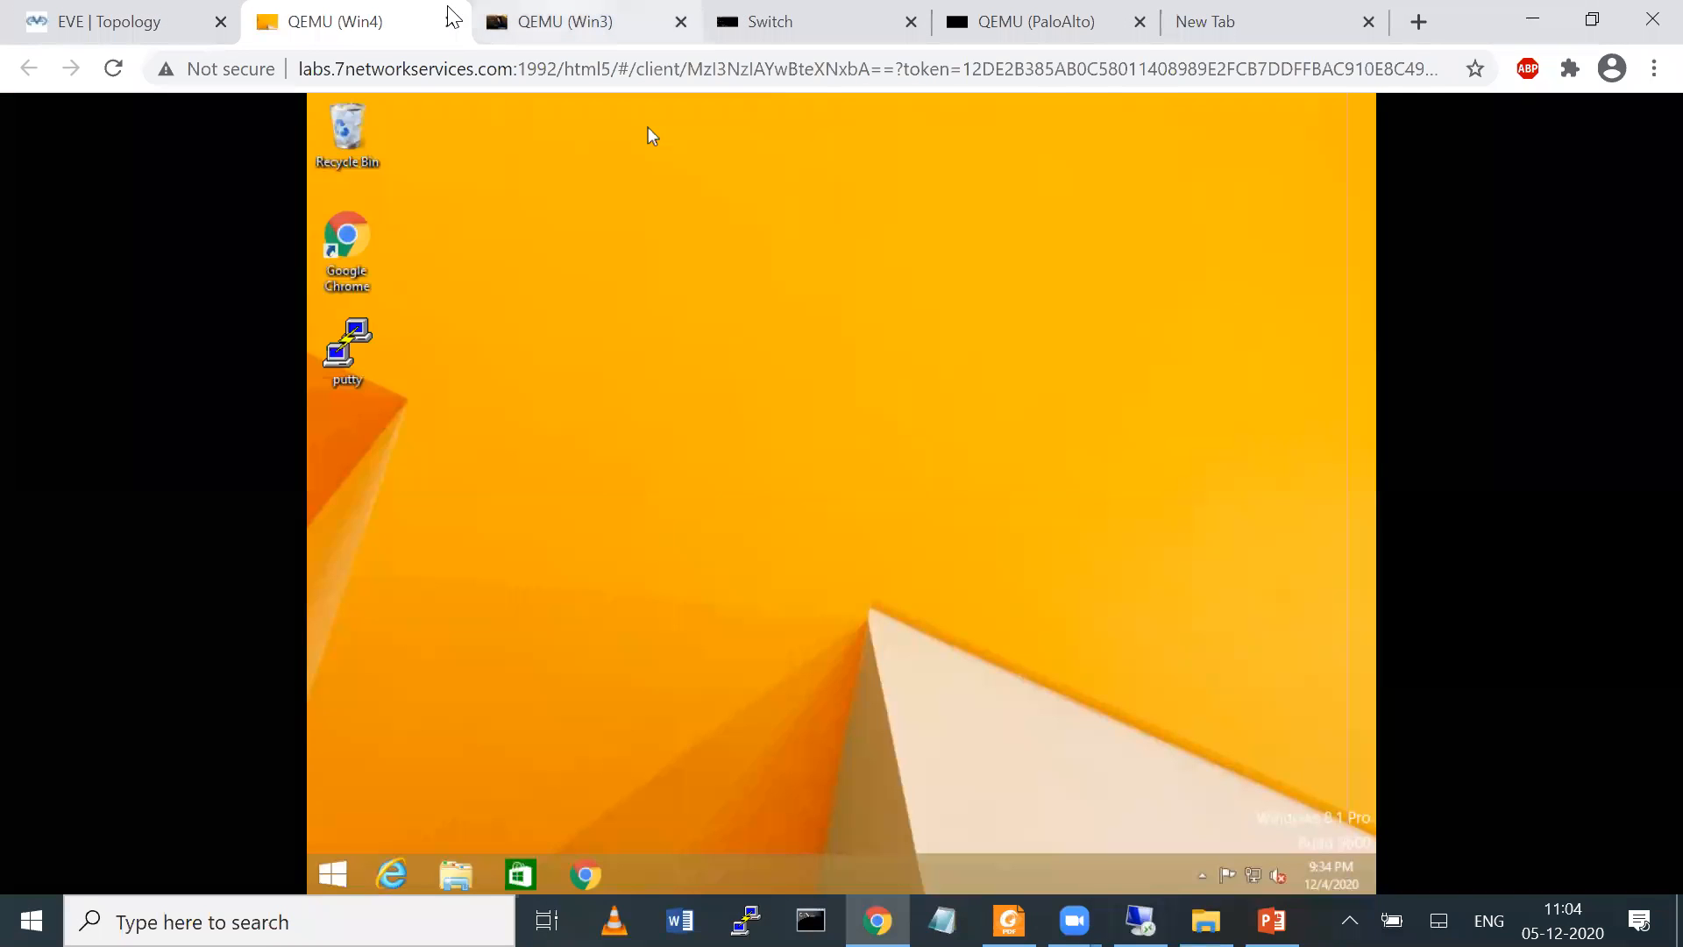
{"action": "left_click", "coordinate": [491, 17]}
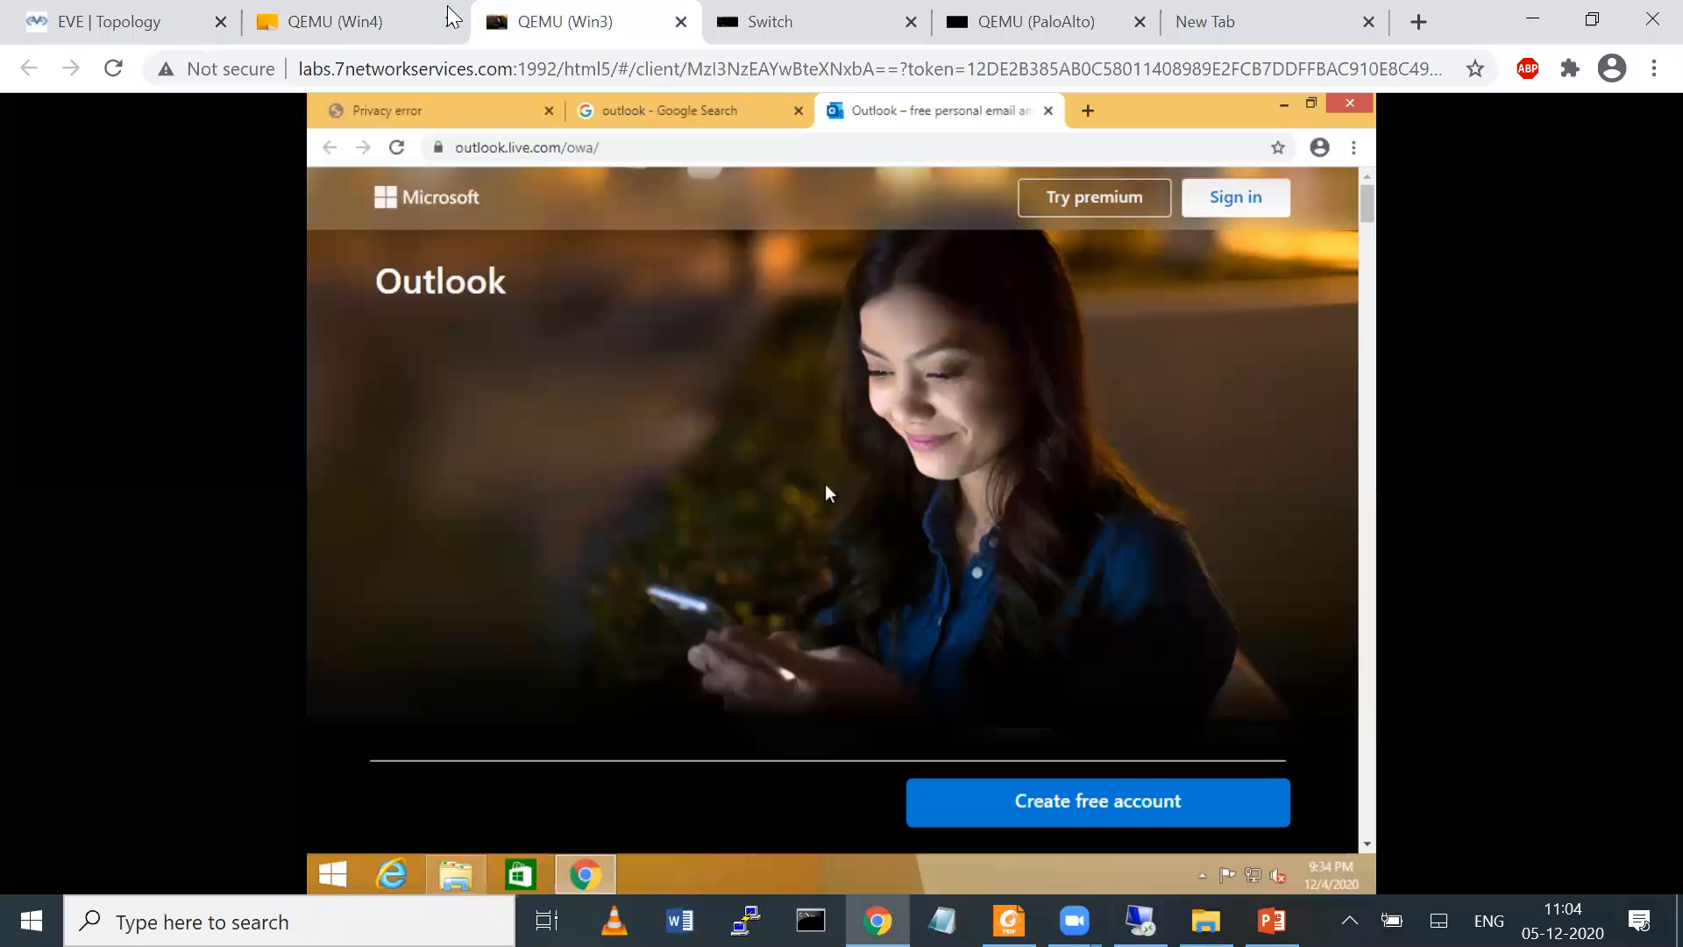
{"action": "left_click", "coordinate": [1089, 111]}
{"action": "type", "text": "y"}
{"action": "key", "text": "Return"}
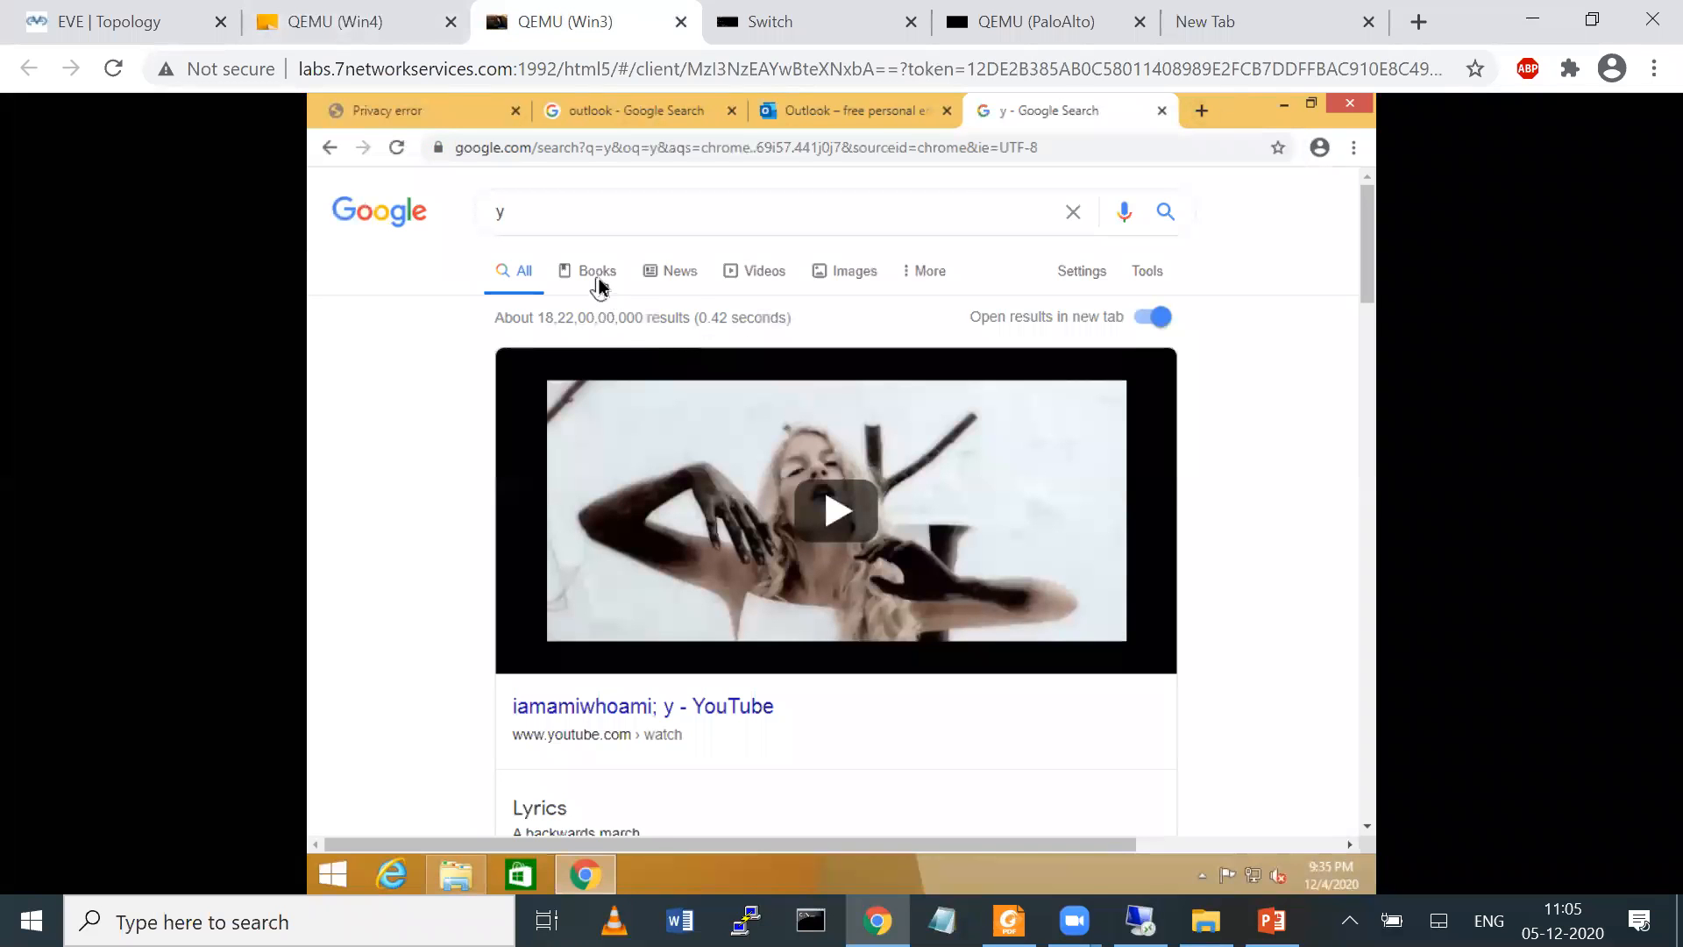
{"action": "left_click", "coordinate": [760, 273]}
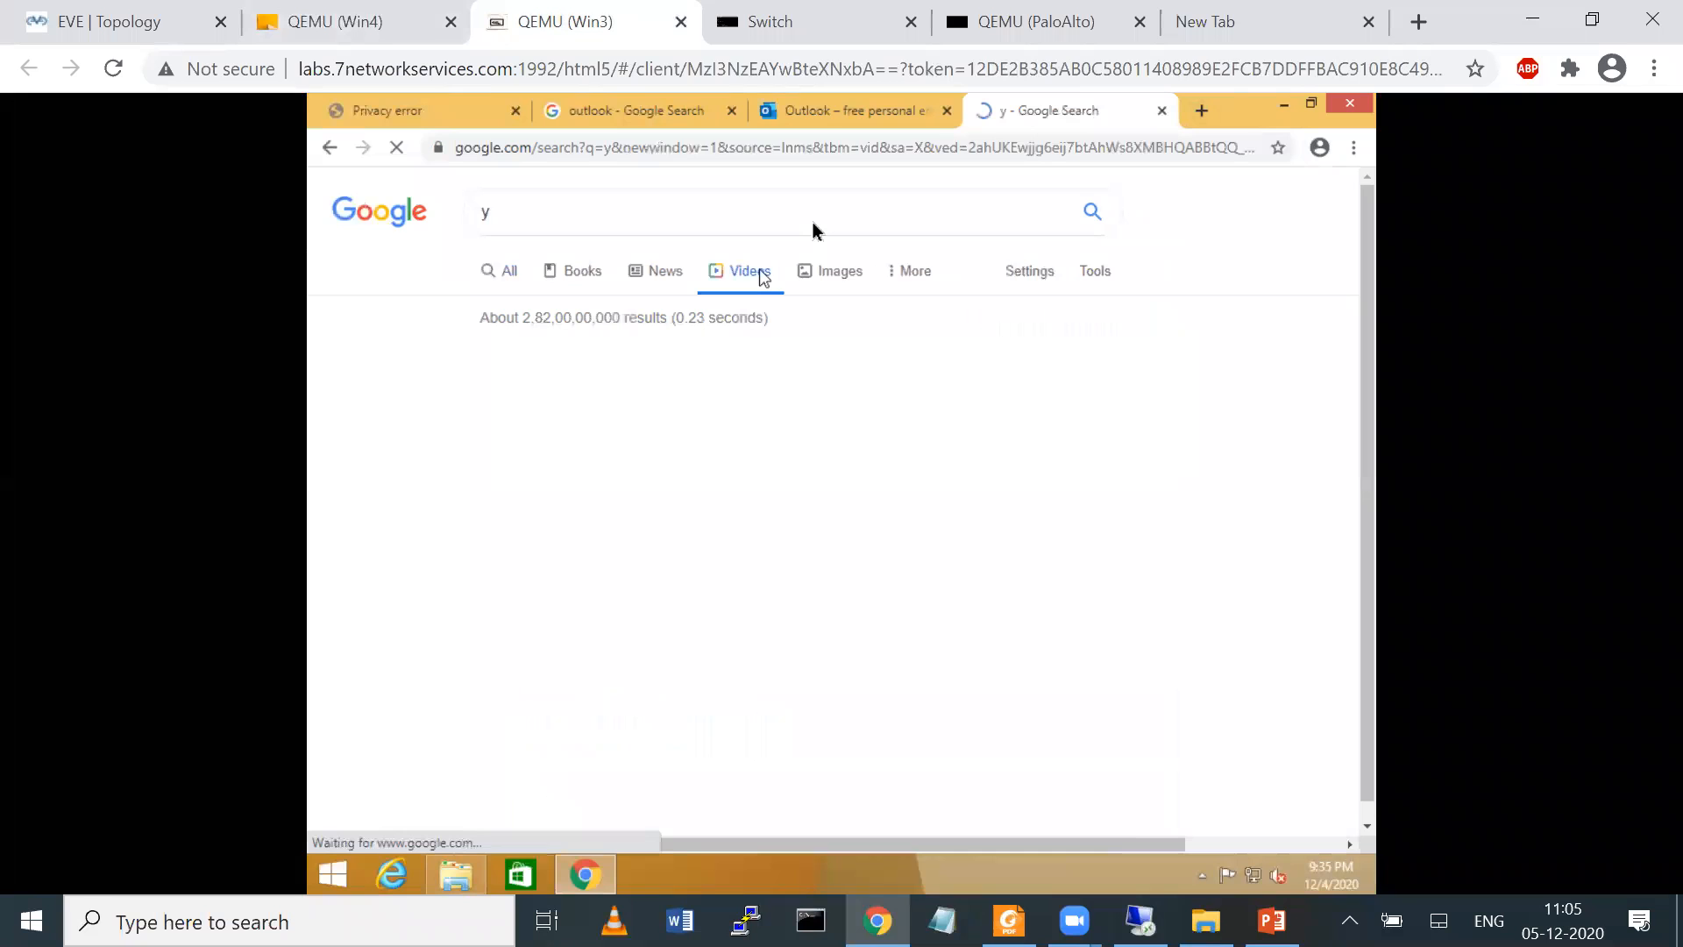
Log in to the PaloAlto console as admin with the account password
{"action": "left_click", "coordinate": [1008, 25]}
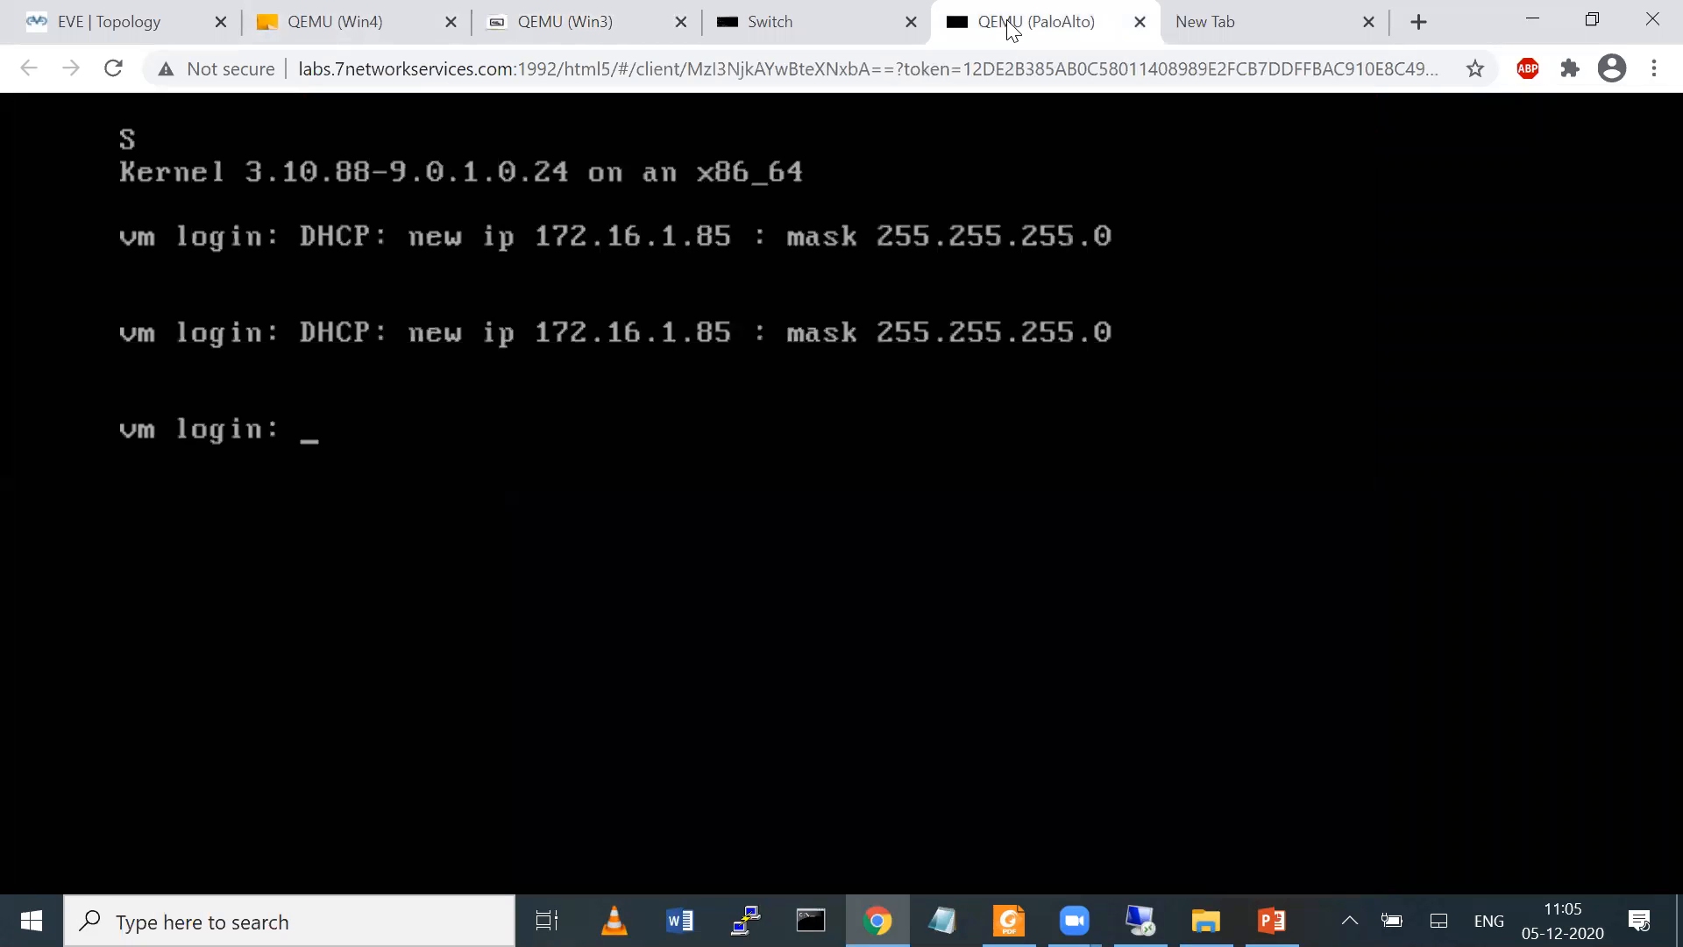
{"action": "type", "text": "admmin"}
{"action": "key", "text": "BackSpace"}
{"action": "key", "text": "BackSpace"}
{"action": "key", "text": "BackSpace"}
{"action": "type", "text": "in"}
{"action": "key", "text": "Return"}
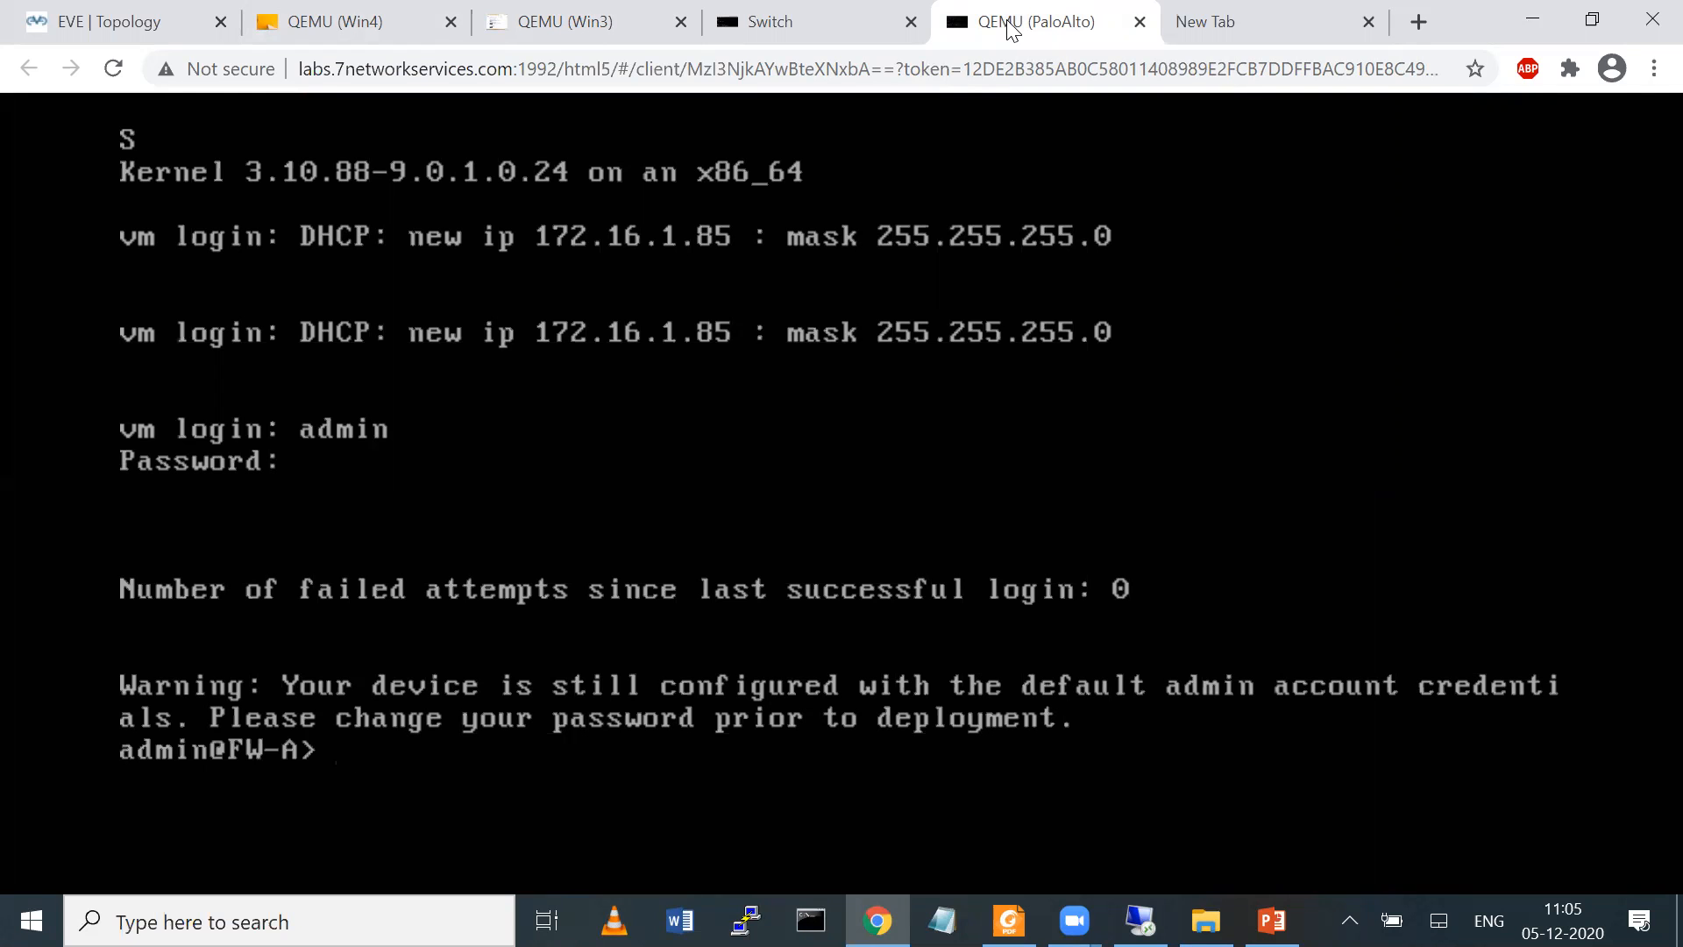
List the firewall sessions with "show session all" and examine the flags of the web-browsing sessions
{"action": "type", "text": "show session all"}
{"action": "key", "text": "Return"}
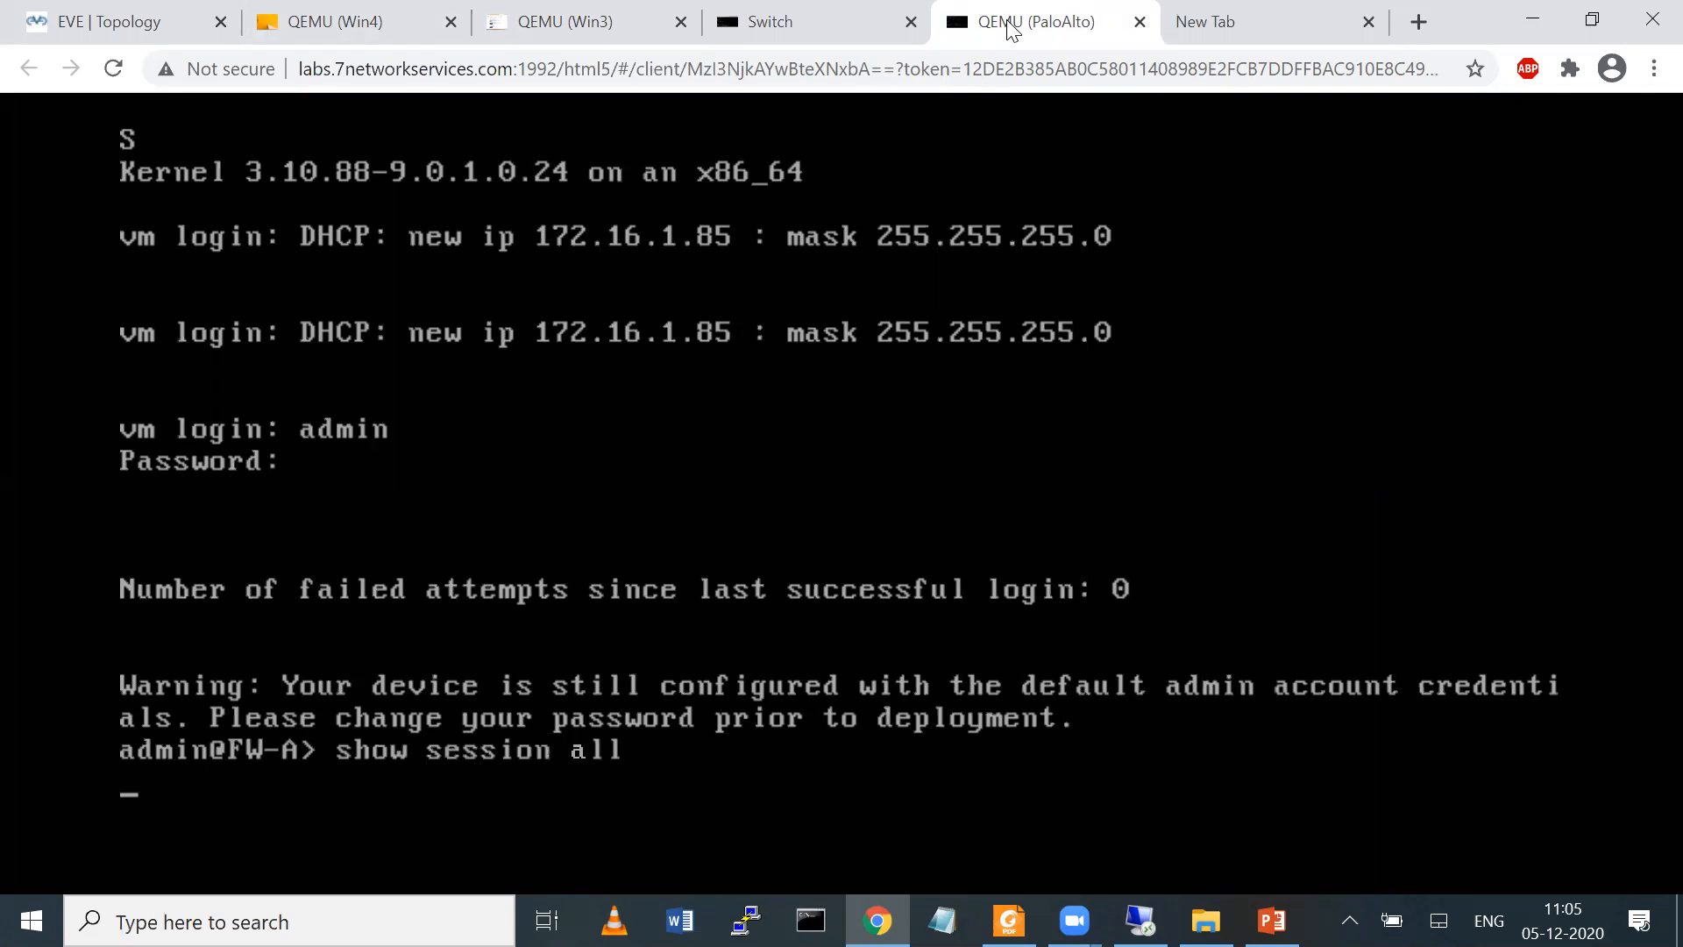
{"action": "key", "text": "Return"}
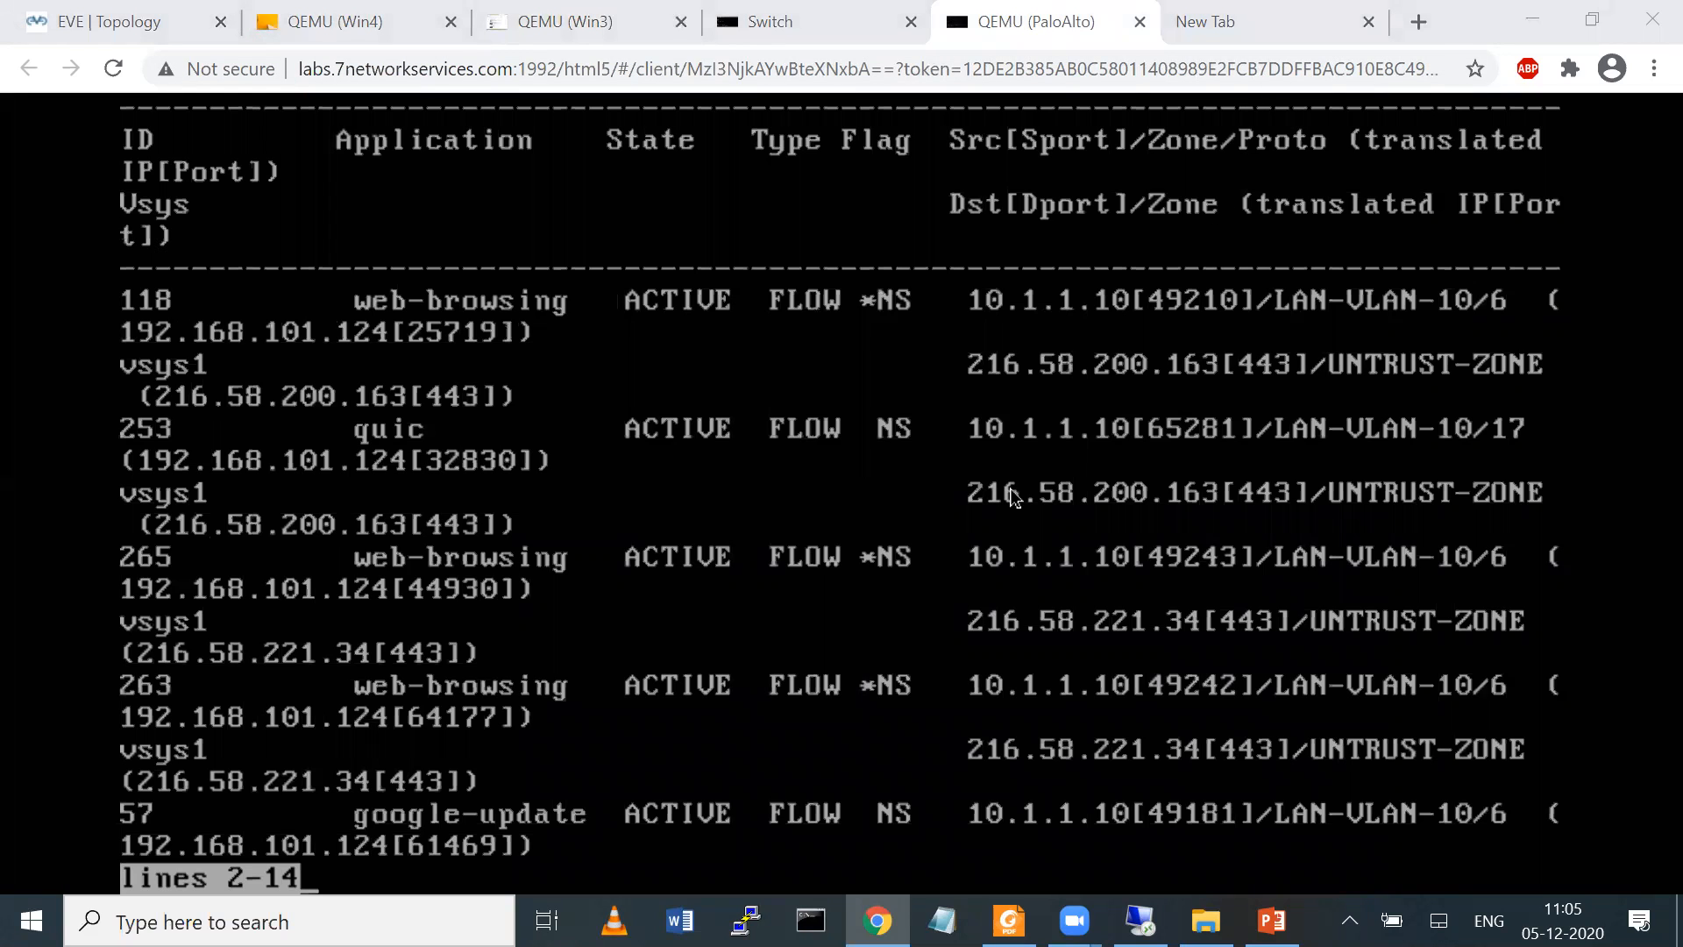
{"action": "mouse_move", "coordinate": [864, 320]}
{"action": "left_mouse_down"}
{"action": "mouse_move", "coordinate": [889, 327]}
{"action": "mouse_move", "coordinate": [892, 372]}
{"action": "left_mouse_up"}
{"action": "mouse_move", "coordinate": [853, 230]}
{"action": "left_mouse_down"}
{"action": "mouse_move", "coordinate": [867, 264]}
{"action": "mouse_move", "coordinate": [909, 258]}
{"action": "mouse_move", "coordinate": [893, 311]}
{"action": "left_mouse_up"}
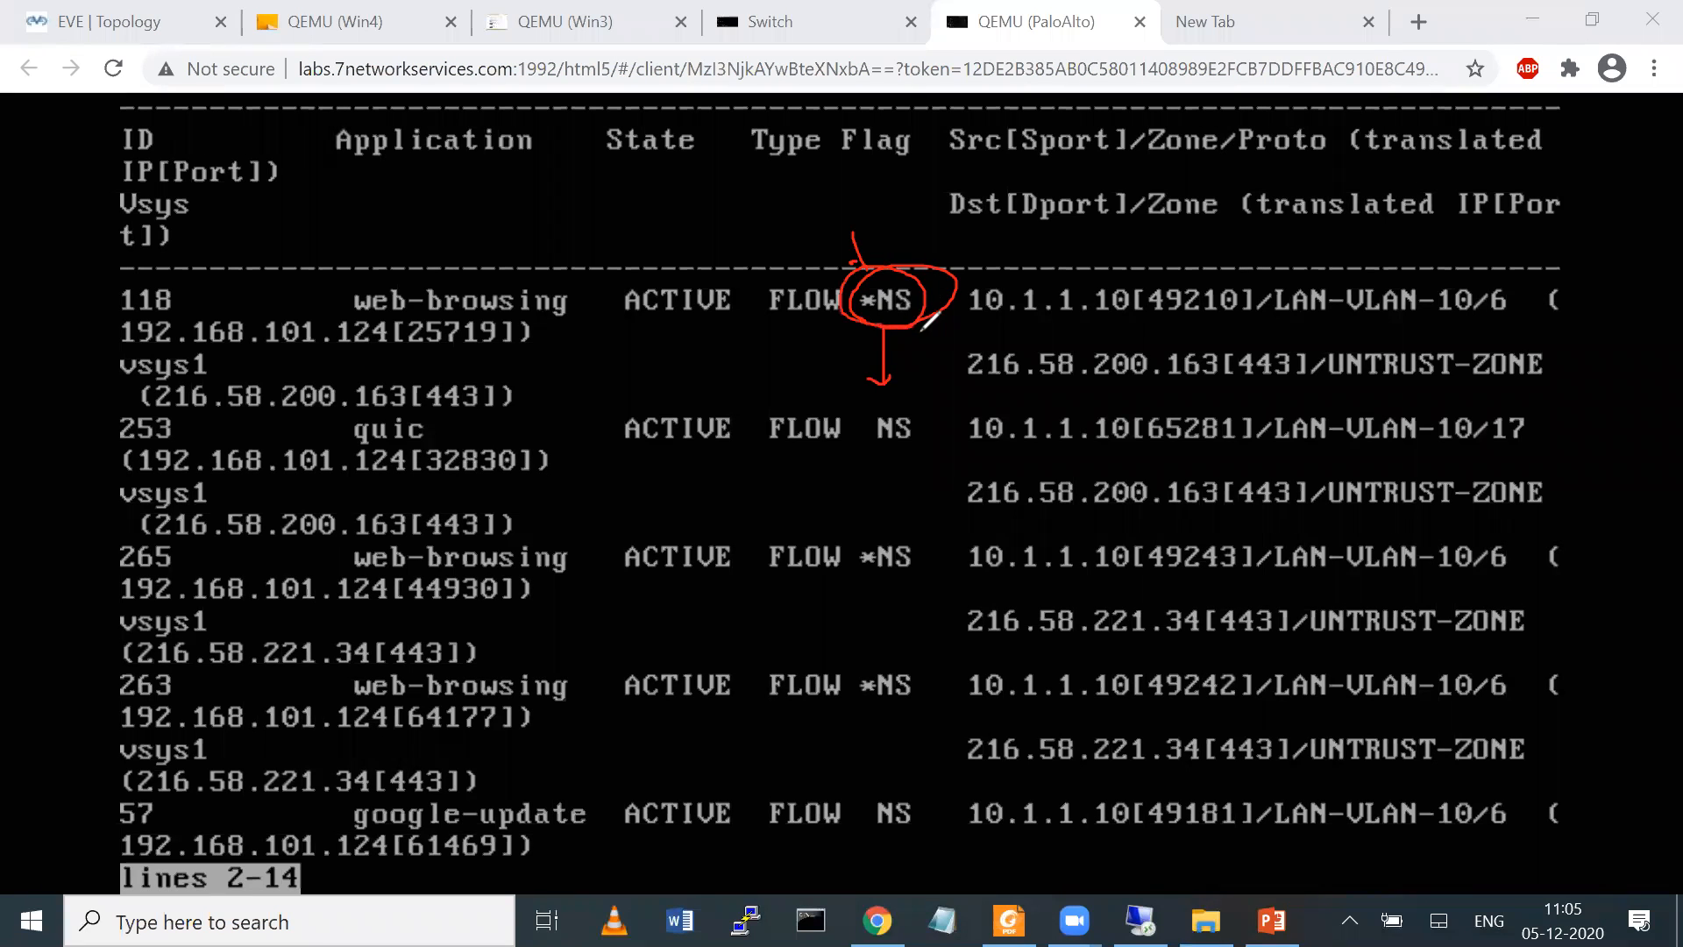
{"action": "mouse_move", "coordinate": [884, 518]}
{"action": "left_mouse_down"}
{"action": "mouse_move", "coordinate": [866, 519]}
{"action": "mouse_move", "coordinate": [875, 486]}
{"action": "left_mouse_up"}
{"action": "left_click_drag", "start_coordinate": [875, 651], "coordinate": [891, 613]}
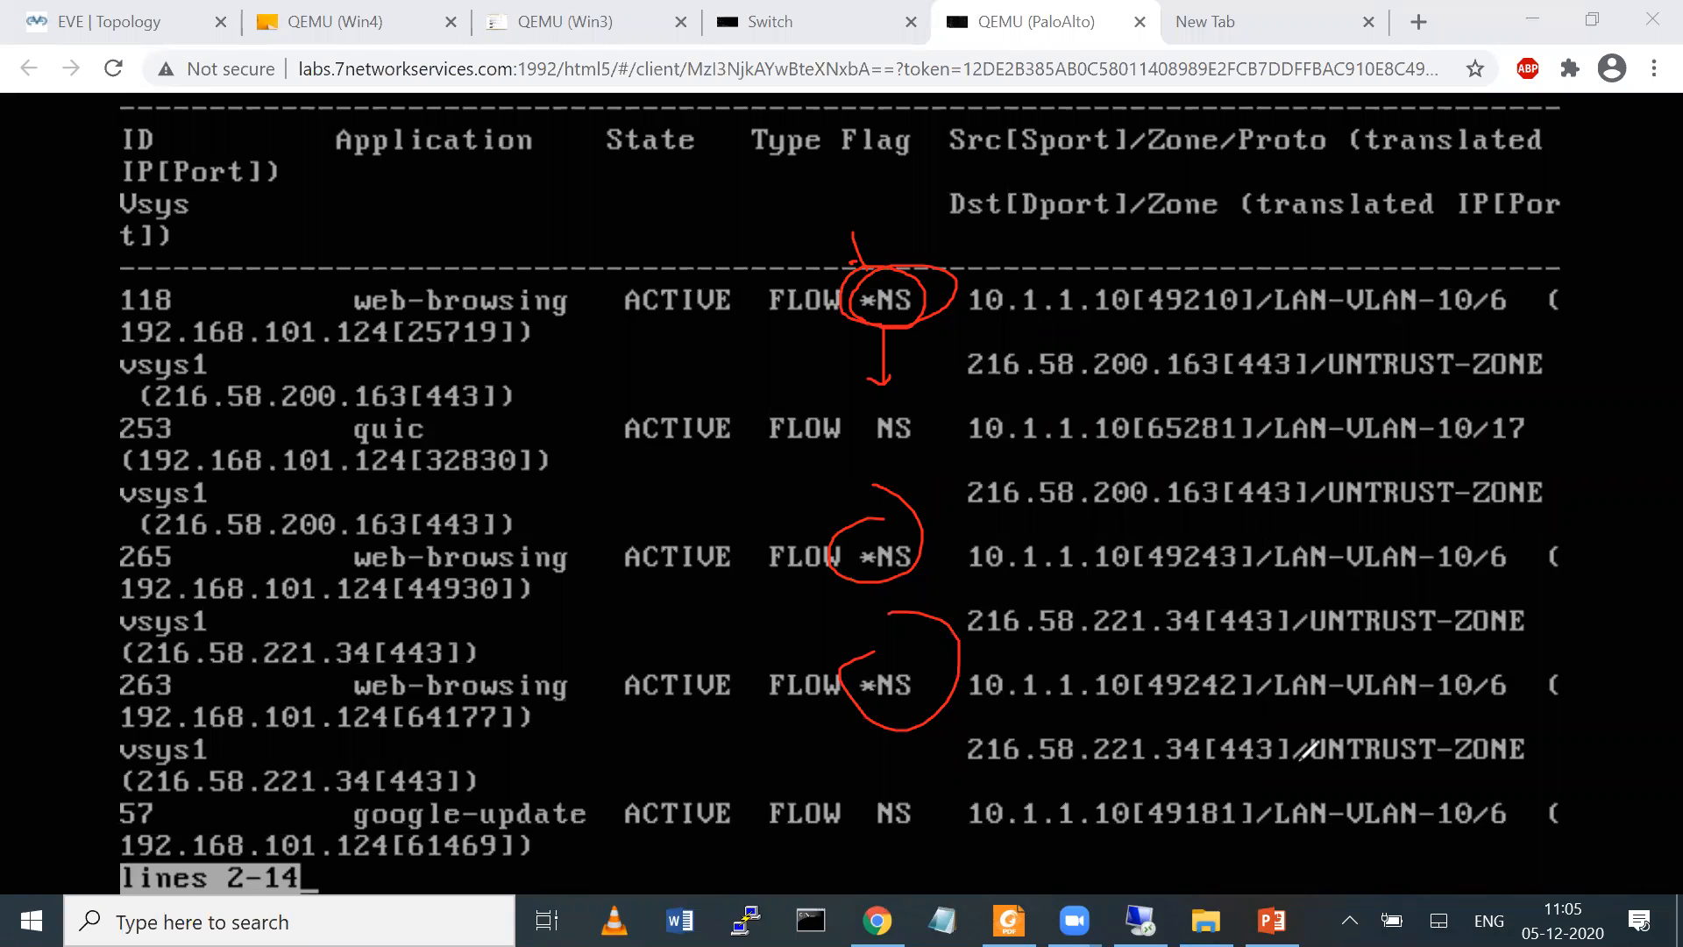
{"action": "left_click", "coordinate": [1301, 760]}
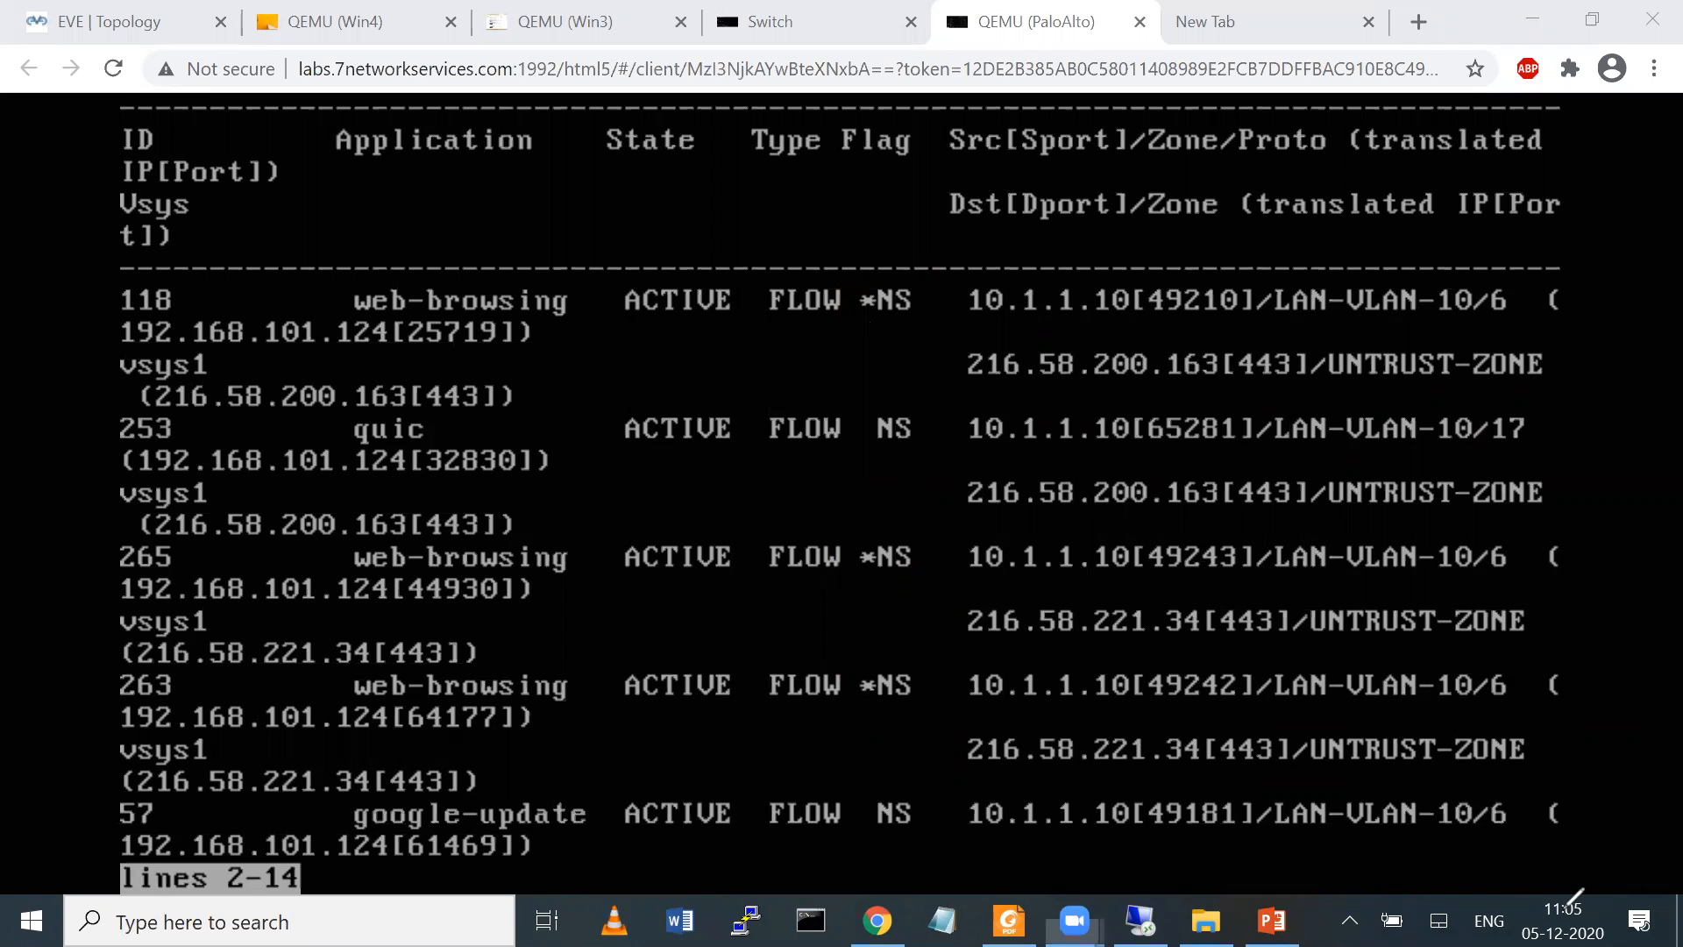
Quit the session list and display the details of session 118 with "show session id 118"
{"action": "left_click", "coordinate": [208, 306]}
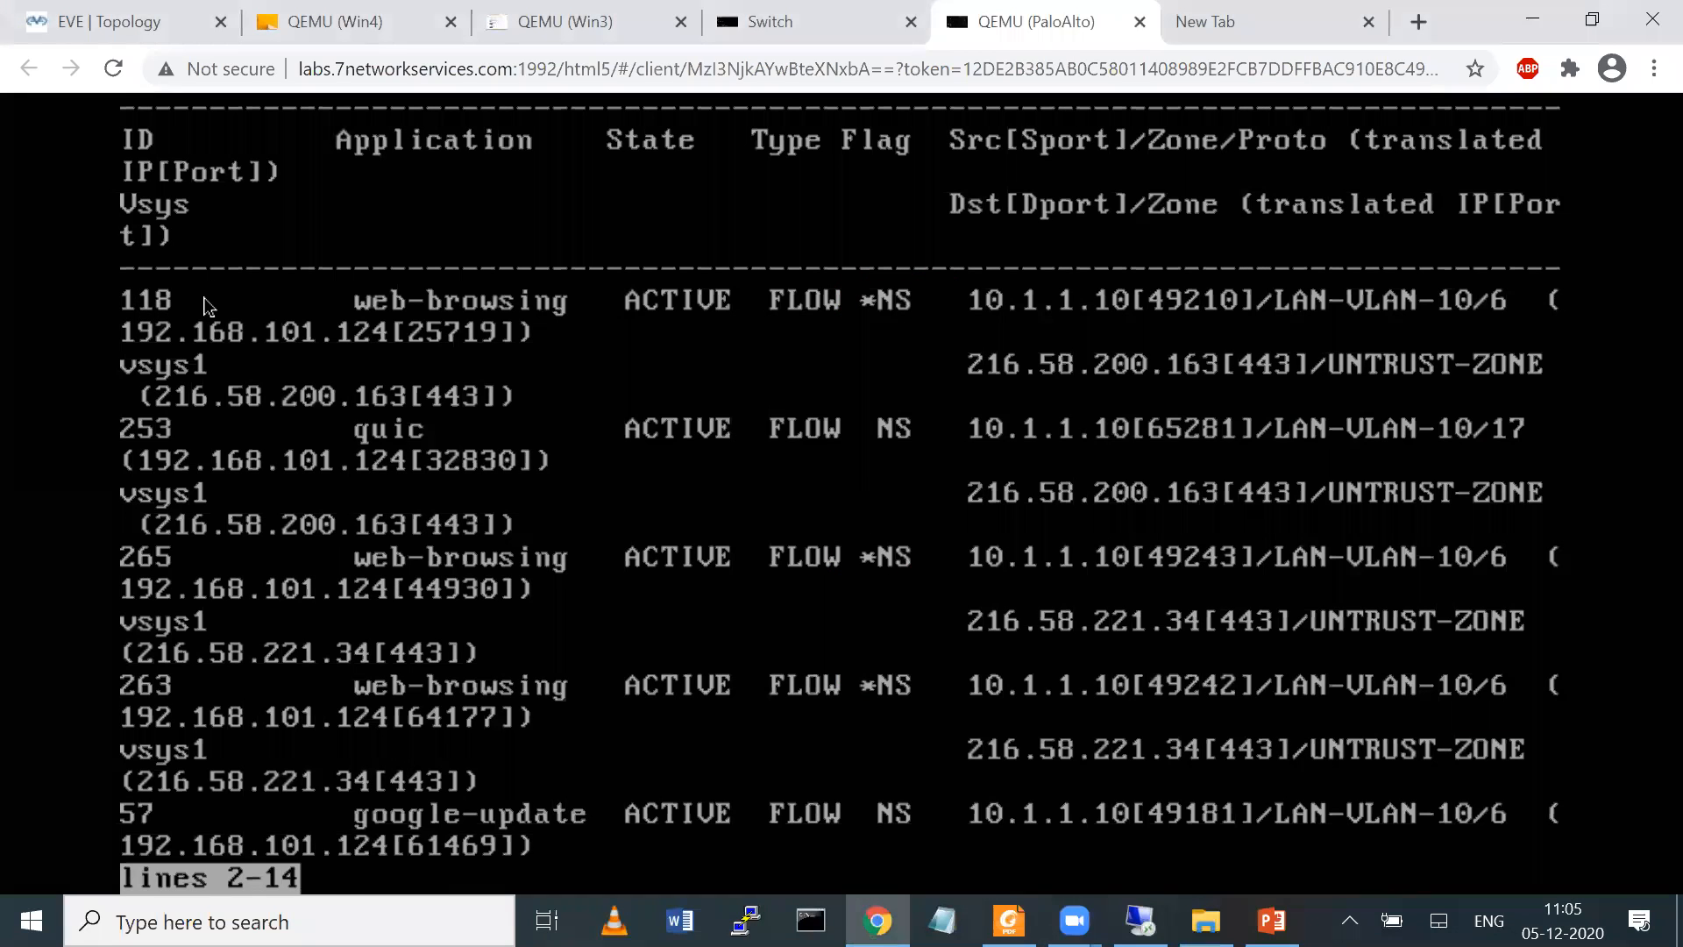
{"action": "type", "text": "qshow session id 118"}
{"action": "key", "text": "Return"}
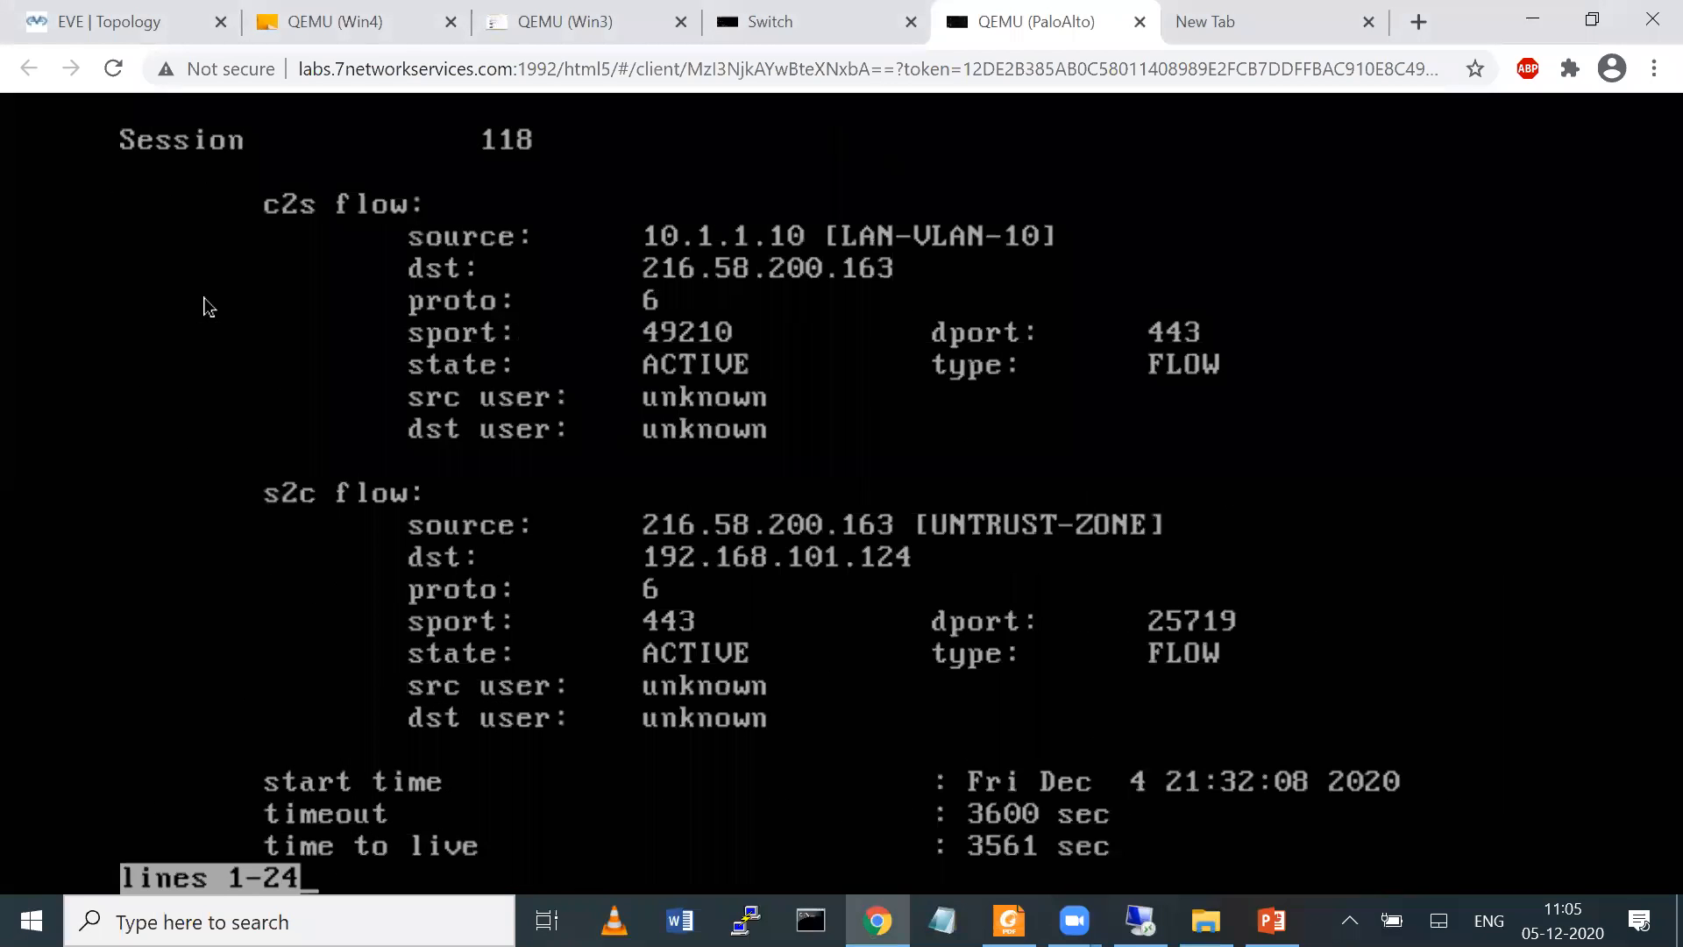
Read through the rest of the session 118 details, including the session proxied field and Proxy Info, to the end of the output
{"action": "key", "text": "Return"}
{"action": "key", "text": "Return"}
{"action": "key", "text": "Return"}
{"action": "key", "text": "Return"}
{"action": "key", "text": "Return"}
{"action": "key", "text": "Return"}
{"action": "key", "text": "Return"}
{"action": "key", "text": "Return"}
{"action": "key", "text": "Return"}
{"action": "key", "text": "Return"}
{"action": "key", "text": "Return"}
{"action": "key", "text": "Return"}
{"action": "key", "text": "Return"}
{"action": "key", "text": "Return"}
{"action": "key", "text": "Return"}
{"action": "key", "text": "Return"}
{"action": "key", "text": "Return"}
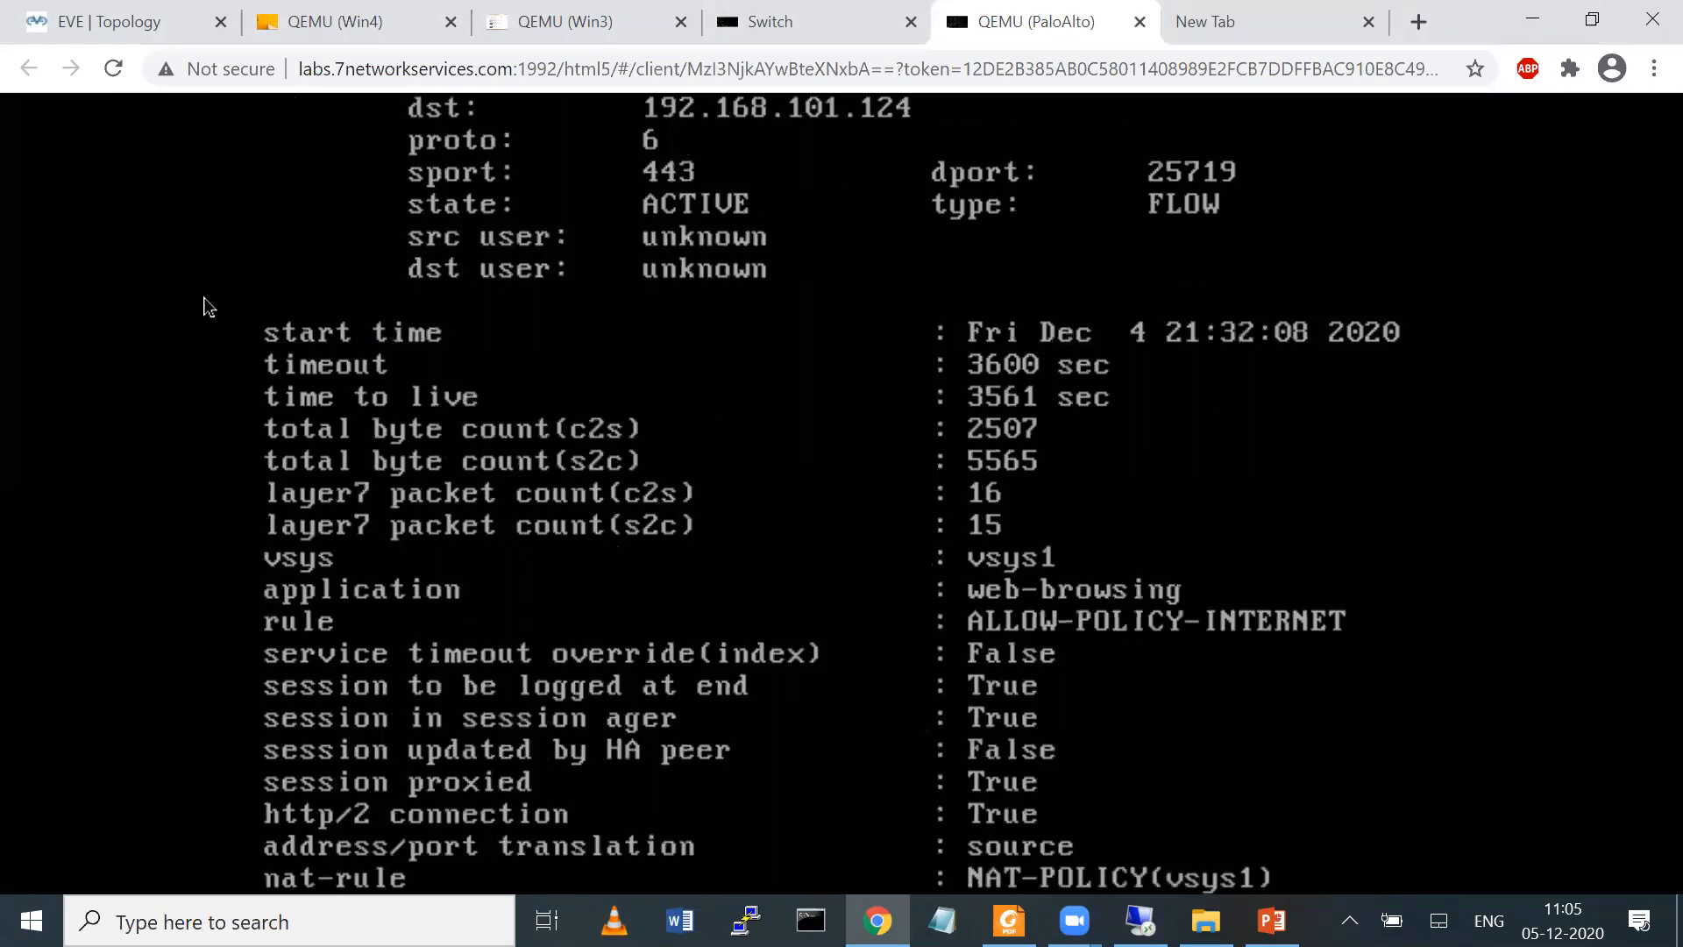
{"action": "key", "text": "Return"}
{"action": "key", "text": "Return"}
{"action": "key", "text": "Return"}
{"action": "key", "text": "Return"}
{"action": "key", "text": "Return"}
{"action": "key", "text": "Return"}
{"action": "key", "text": "Return"}
{"action": "key", "text": "Return"}
{"action": "key", "text": "Return"}
{"action": "key", "text": "Return"}
{"action": "key", "text": "Return"}
{"action": "key", "text": "Return"}
{"action": "key", "text": "Return"}
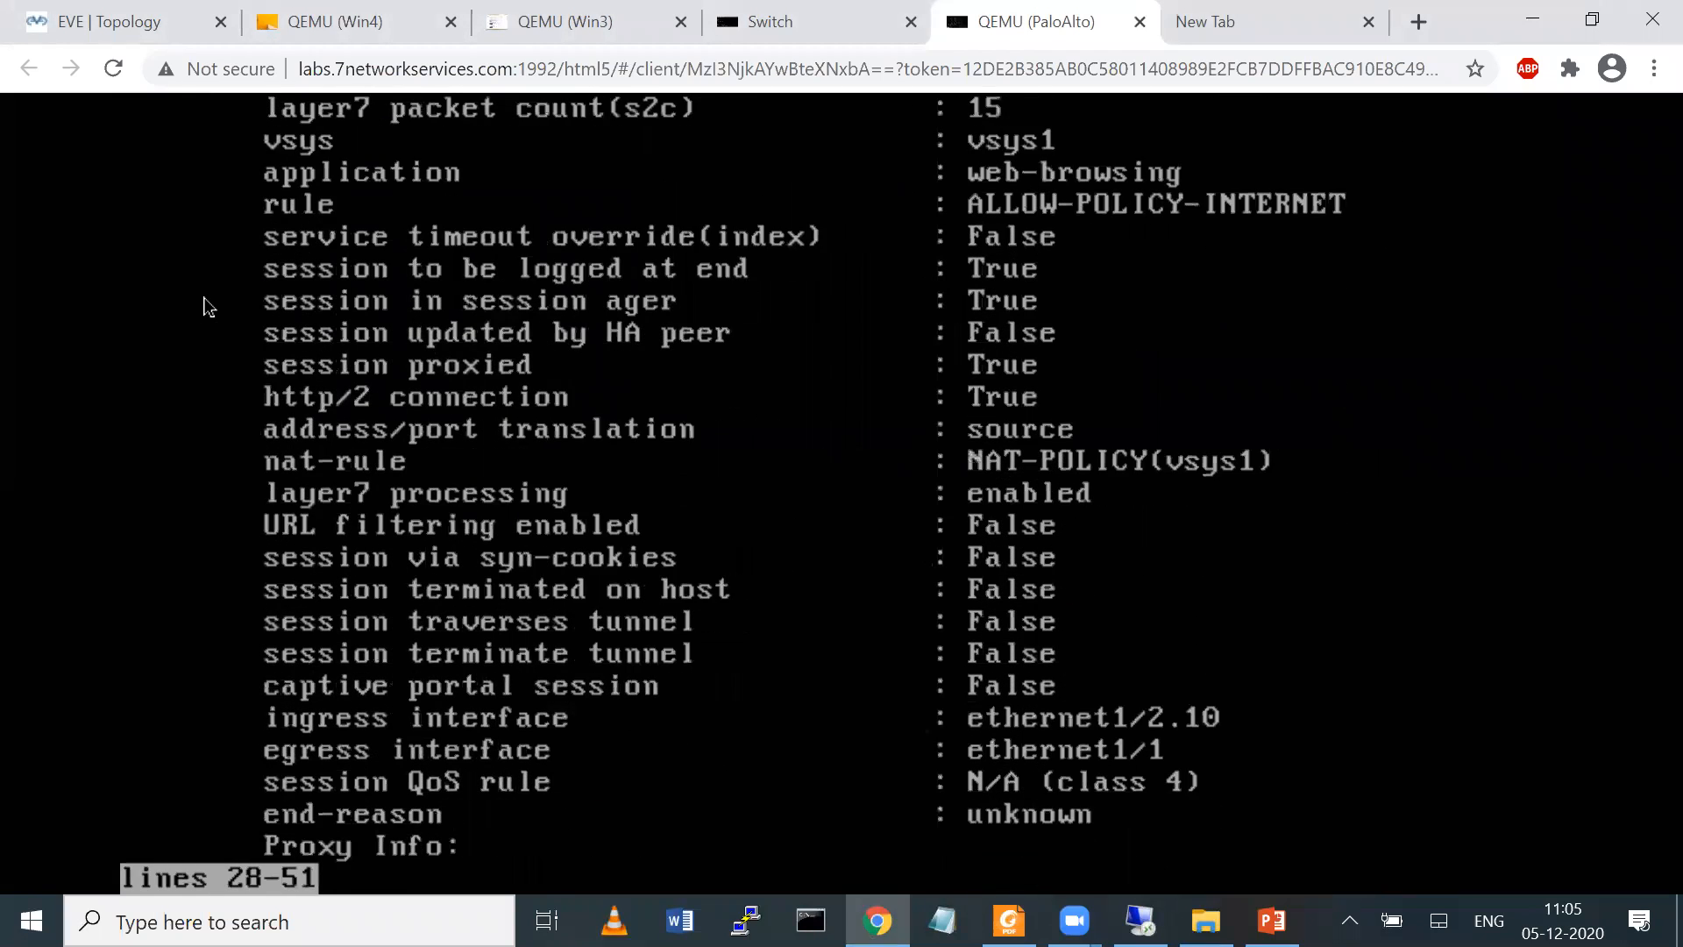
{"action": "key", "text": "Return"}
{"action": "key", "text": "Return"}
{"action": "key", "text": "Return"}
{"action": "key", "text": "Return"}
{"action": "key", "text": "Return"}
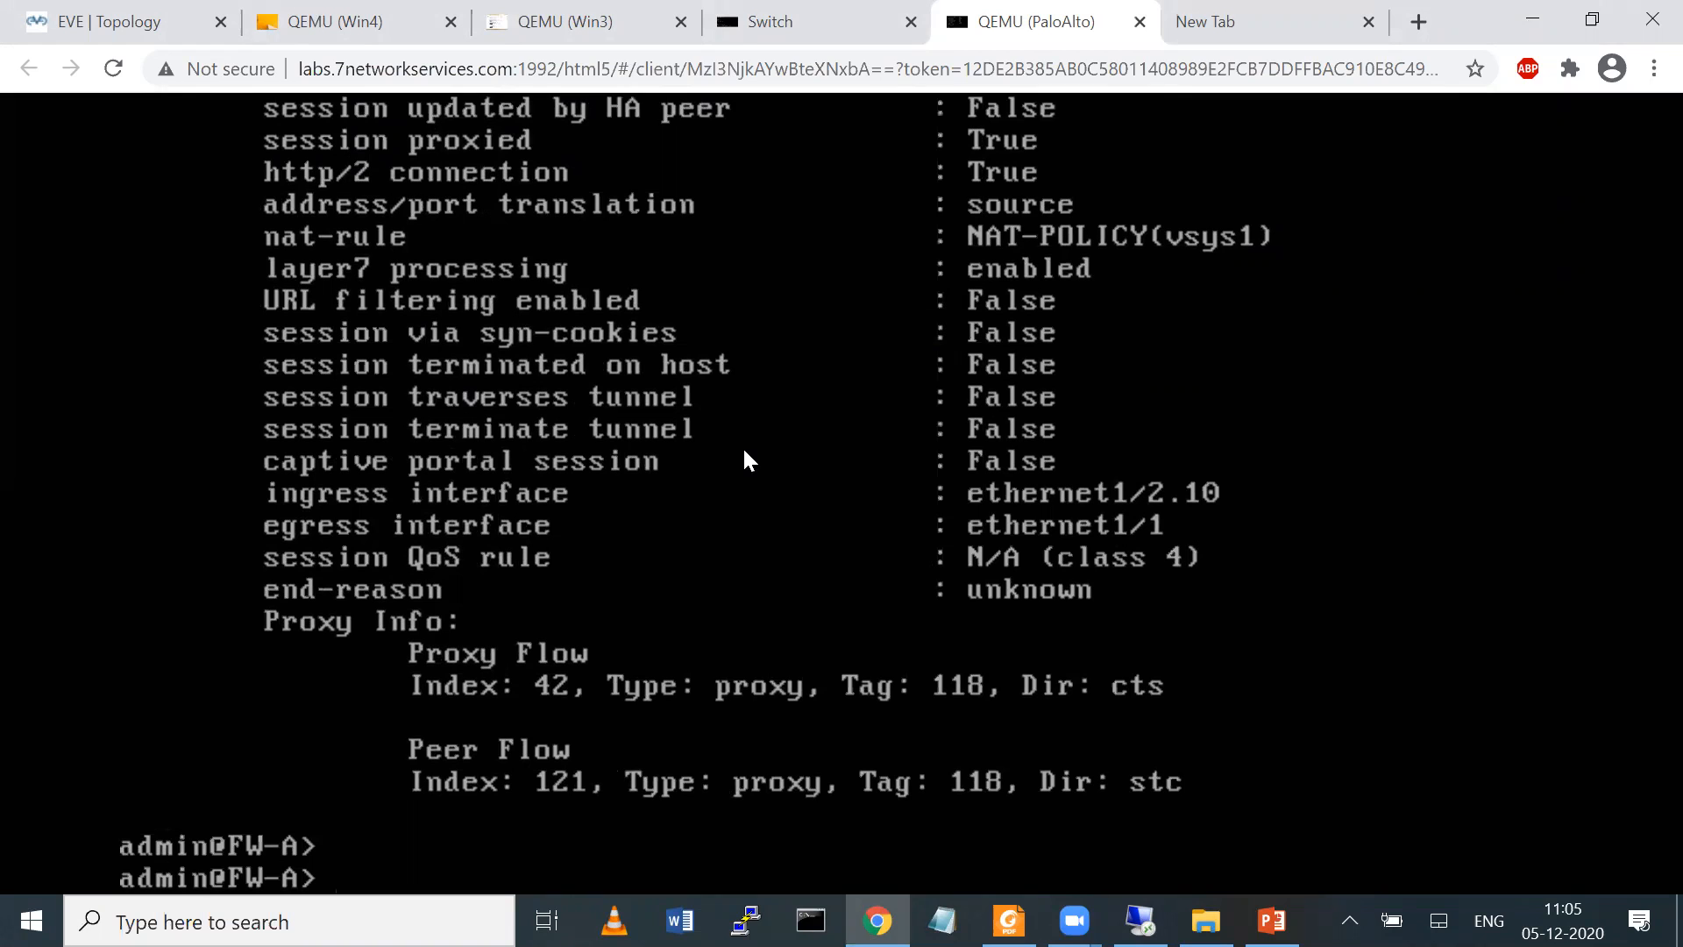
{"action": "mouse_move", "coordinate": [263, 622]}
{"action": "left_mouse_down"}
{"action": "mouse_move", "coordinate": [1169, 812]}
{"action": "mouse_move", "coordinate": [290, 781]}
{"action": "mouse_move", "coordinate": [298, 618]}
{"action": "left_mouse_up"}
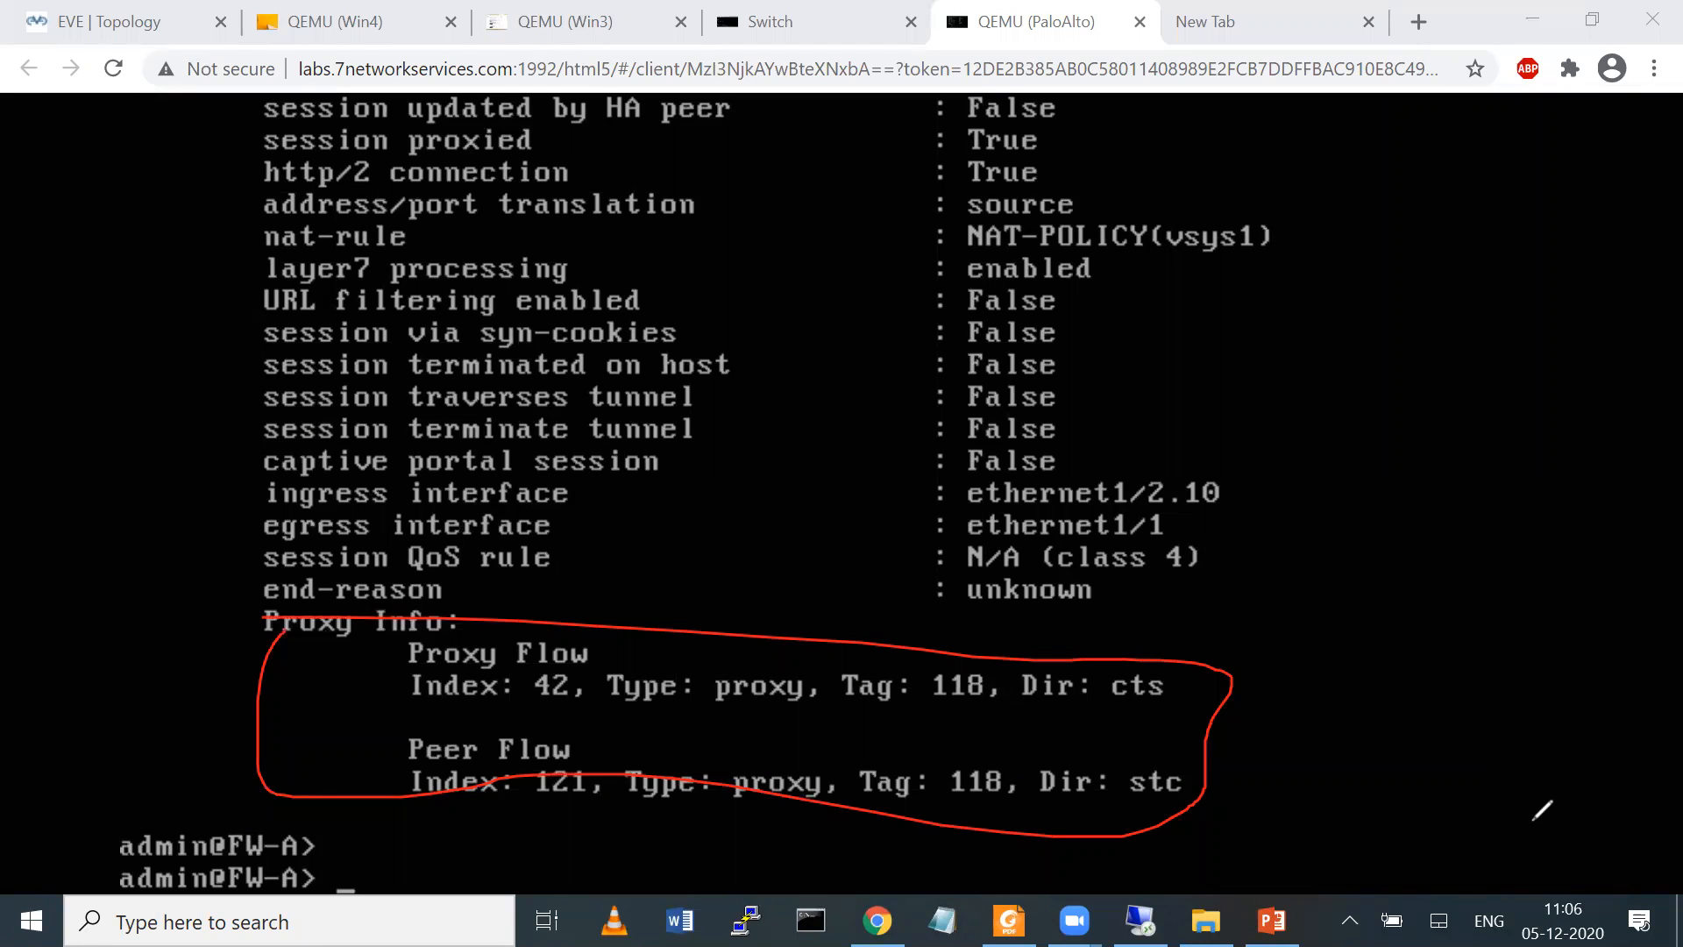
{"action": "key", "text": "ctrl+z"}
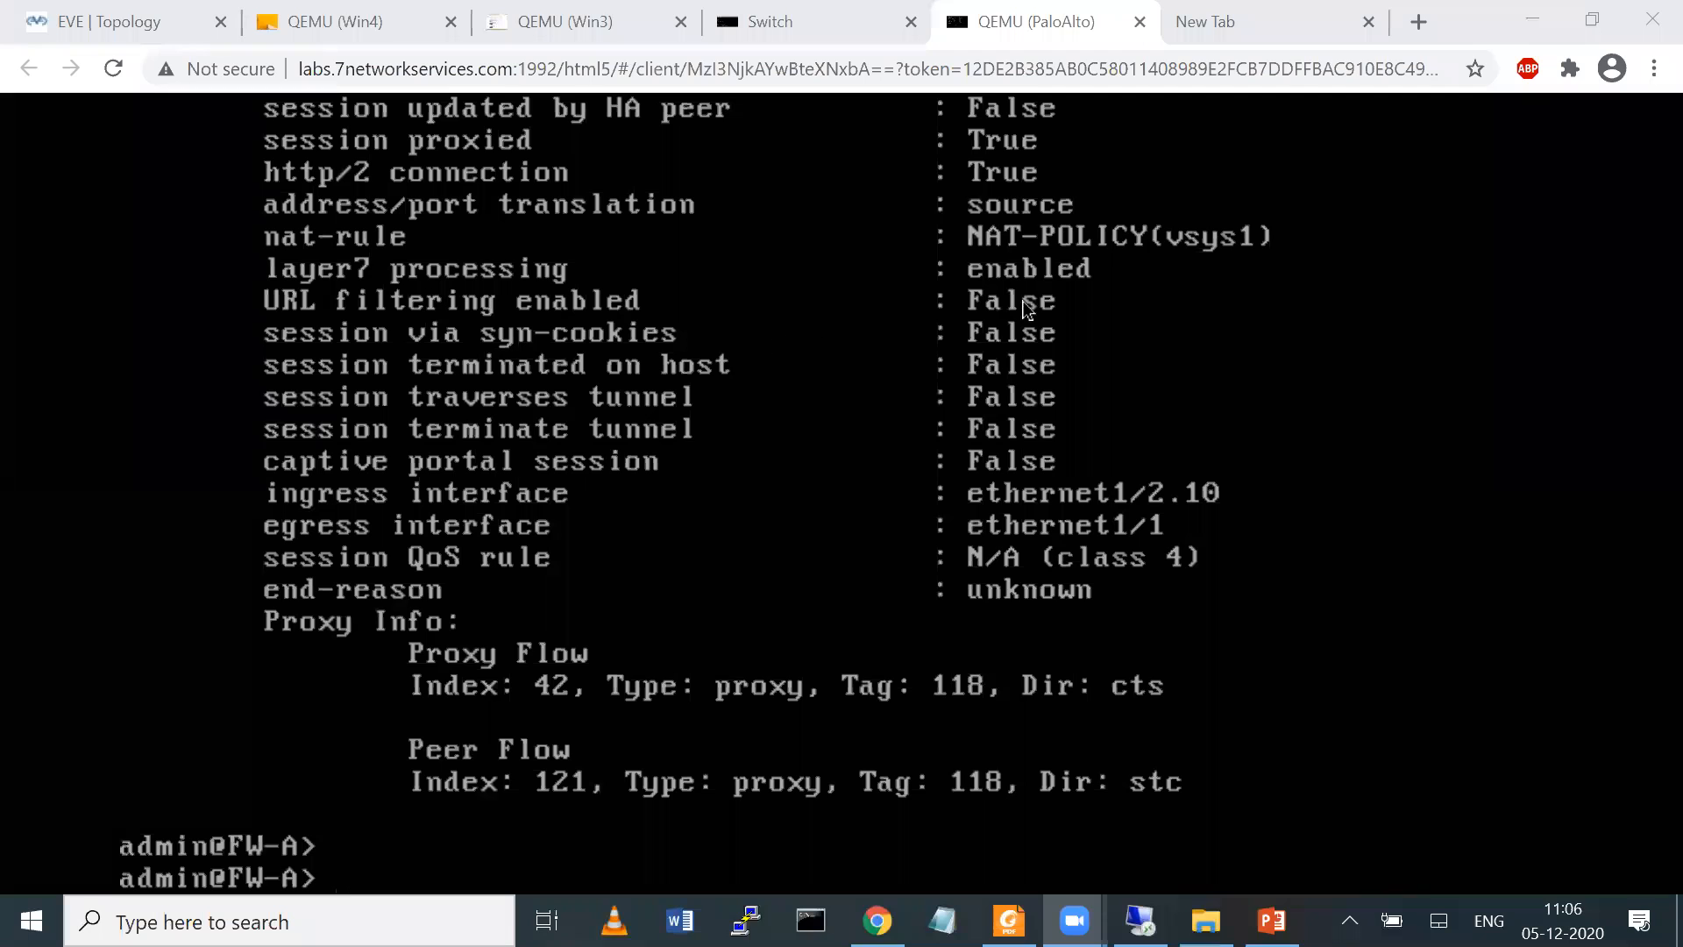
{"action": "left_click", "coordinate": [1225, 277]}
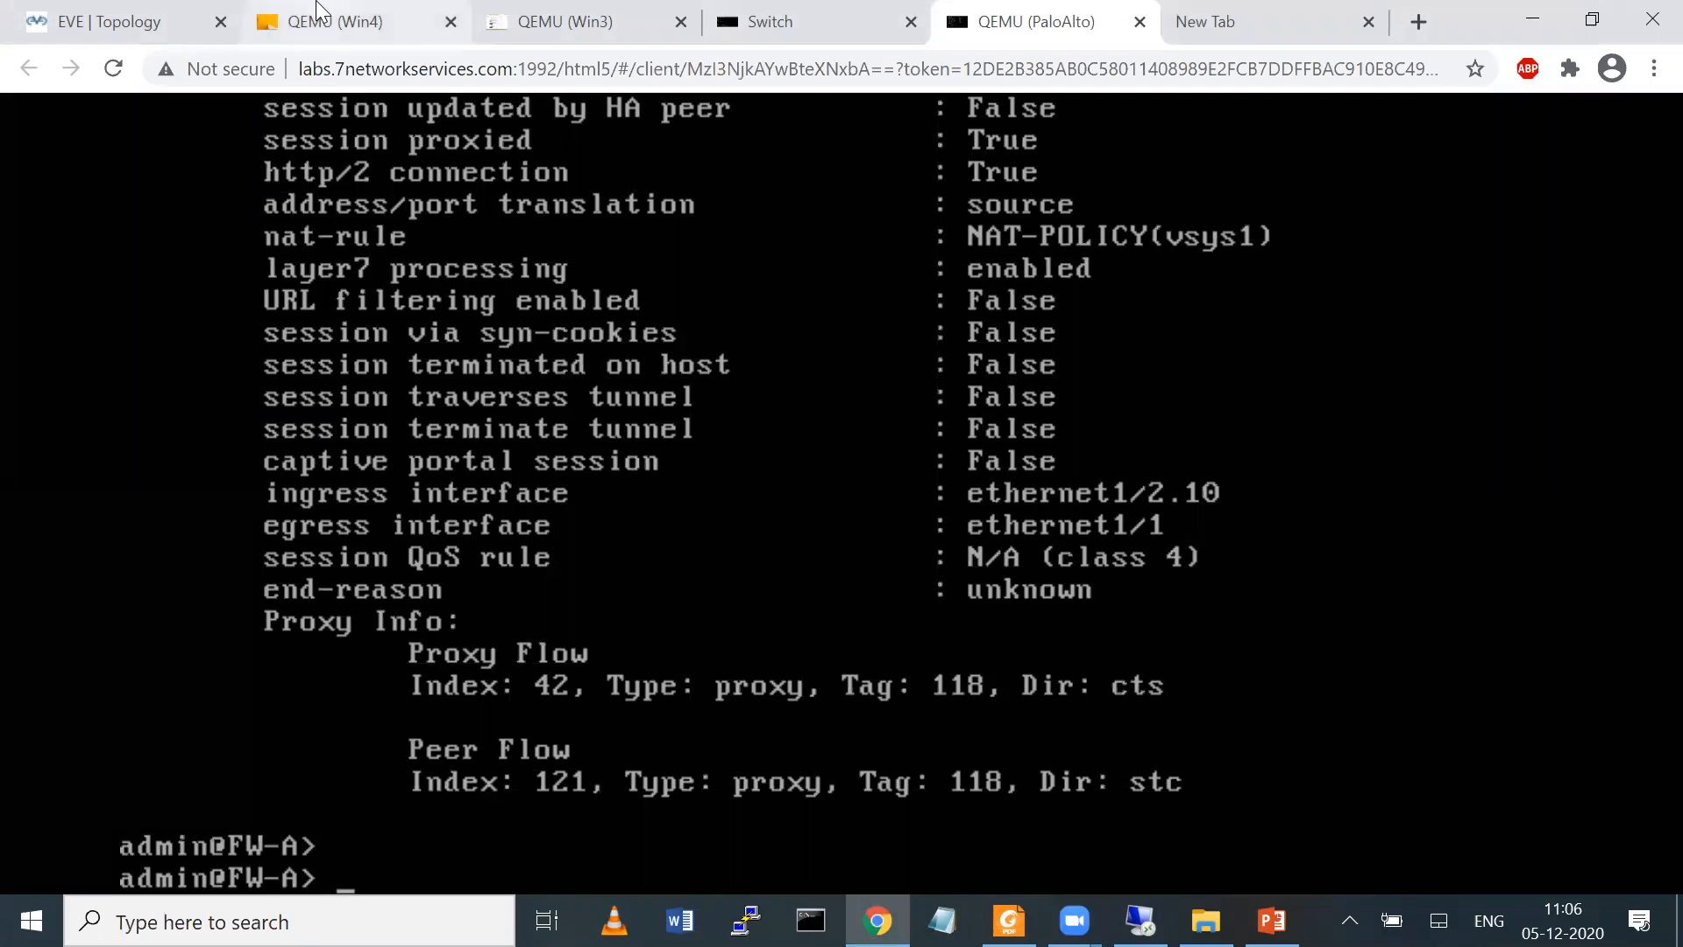
Open the firewall's Response Pages in its web interface and enable the Application Block Page
{"action": "left_click", "coordinate": [411, 20]}
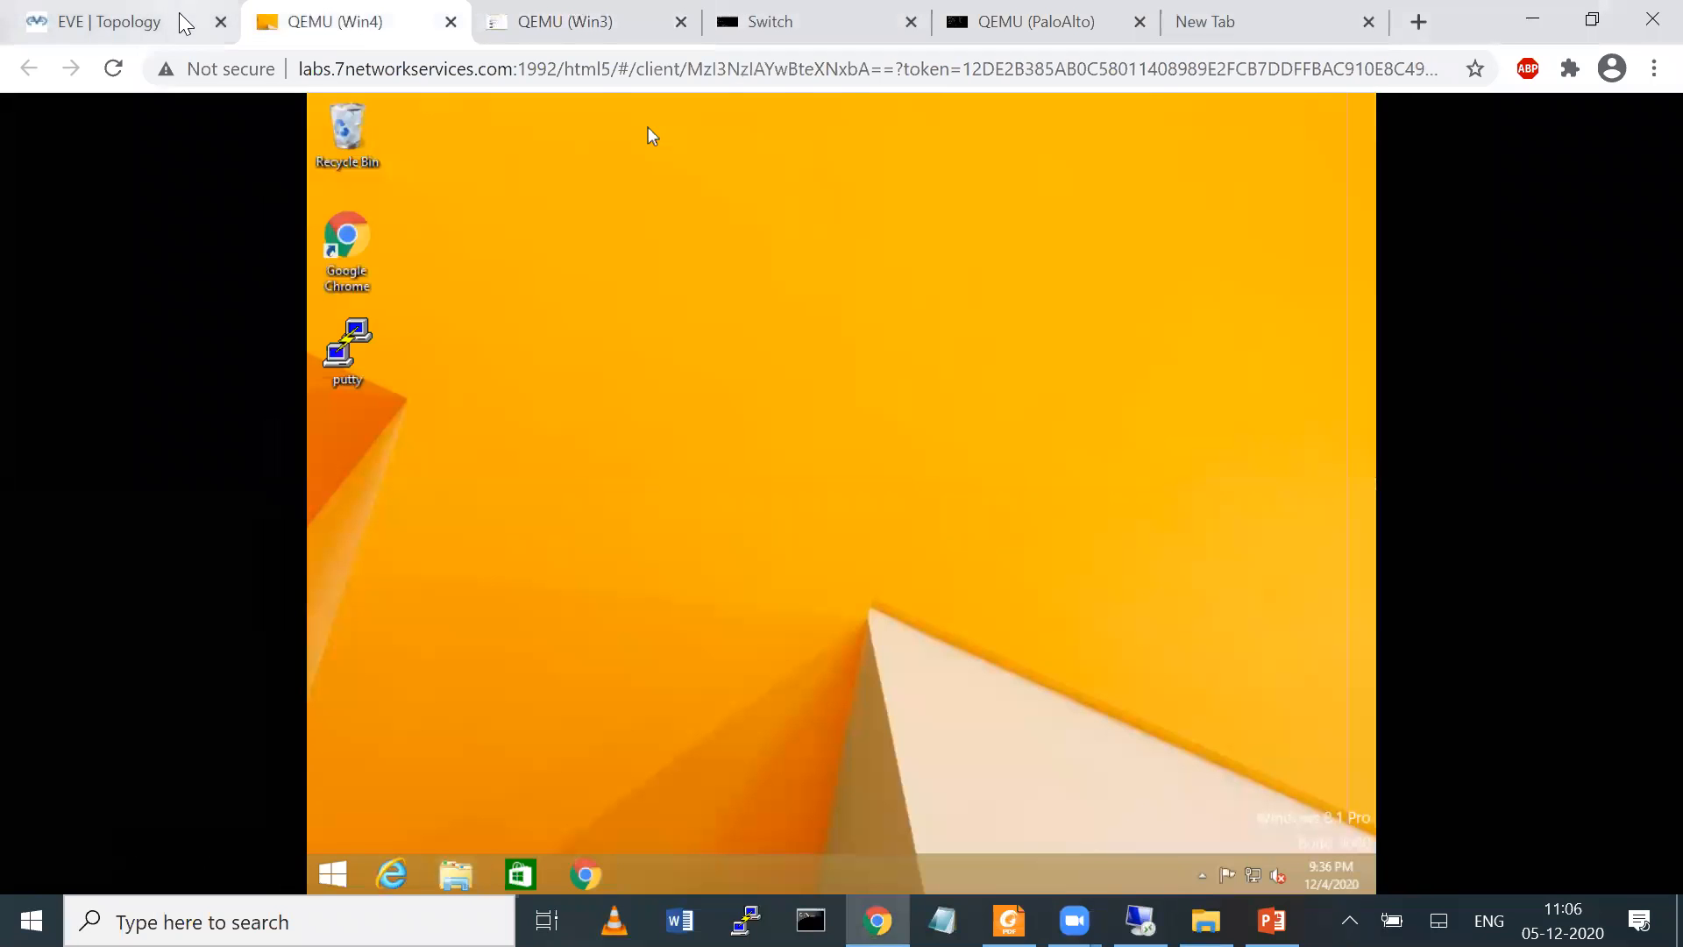
{"action": "left_click", "coordinate": [182, 21]}
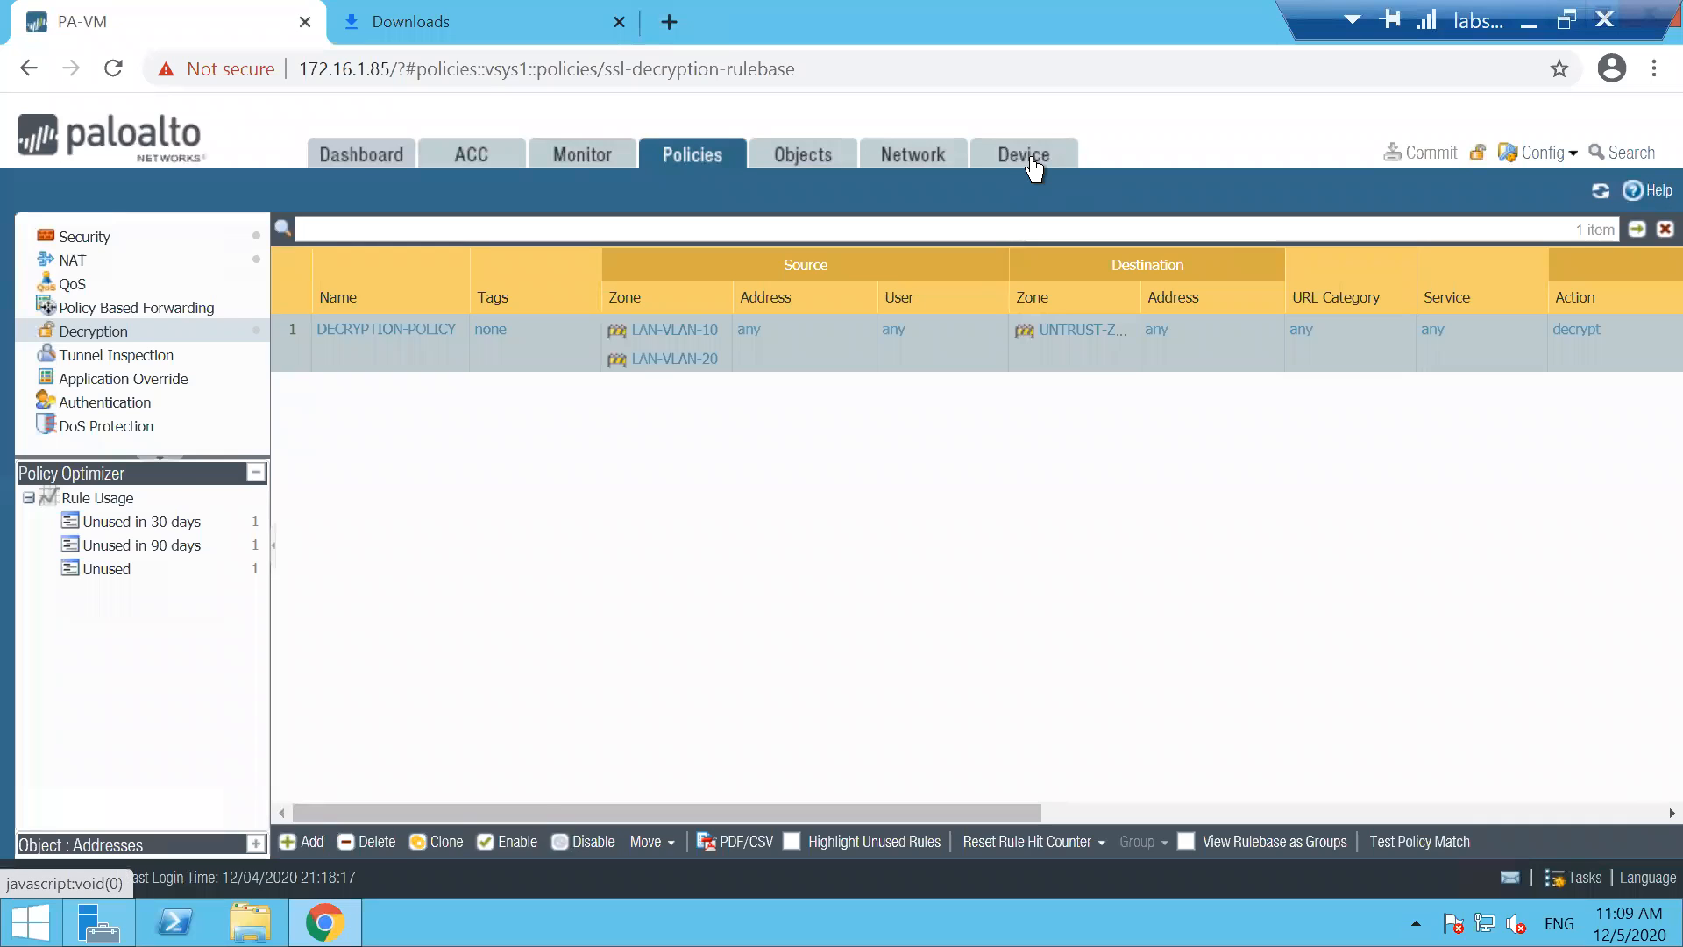
{"action": "left_click", "coordinate": [1033, 167]}
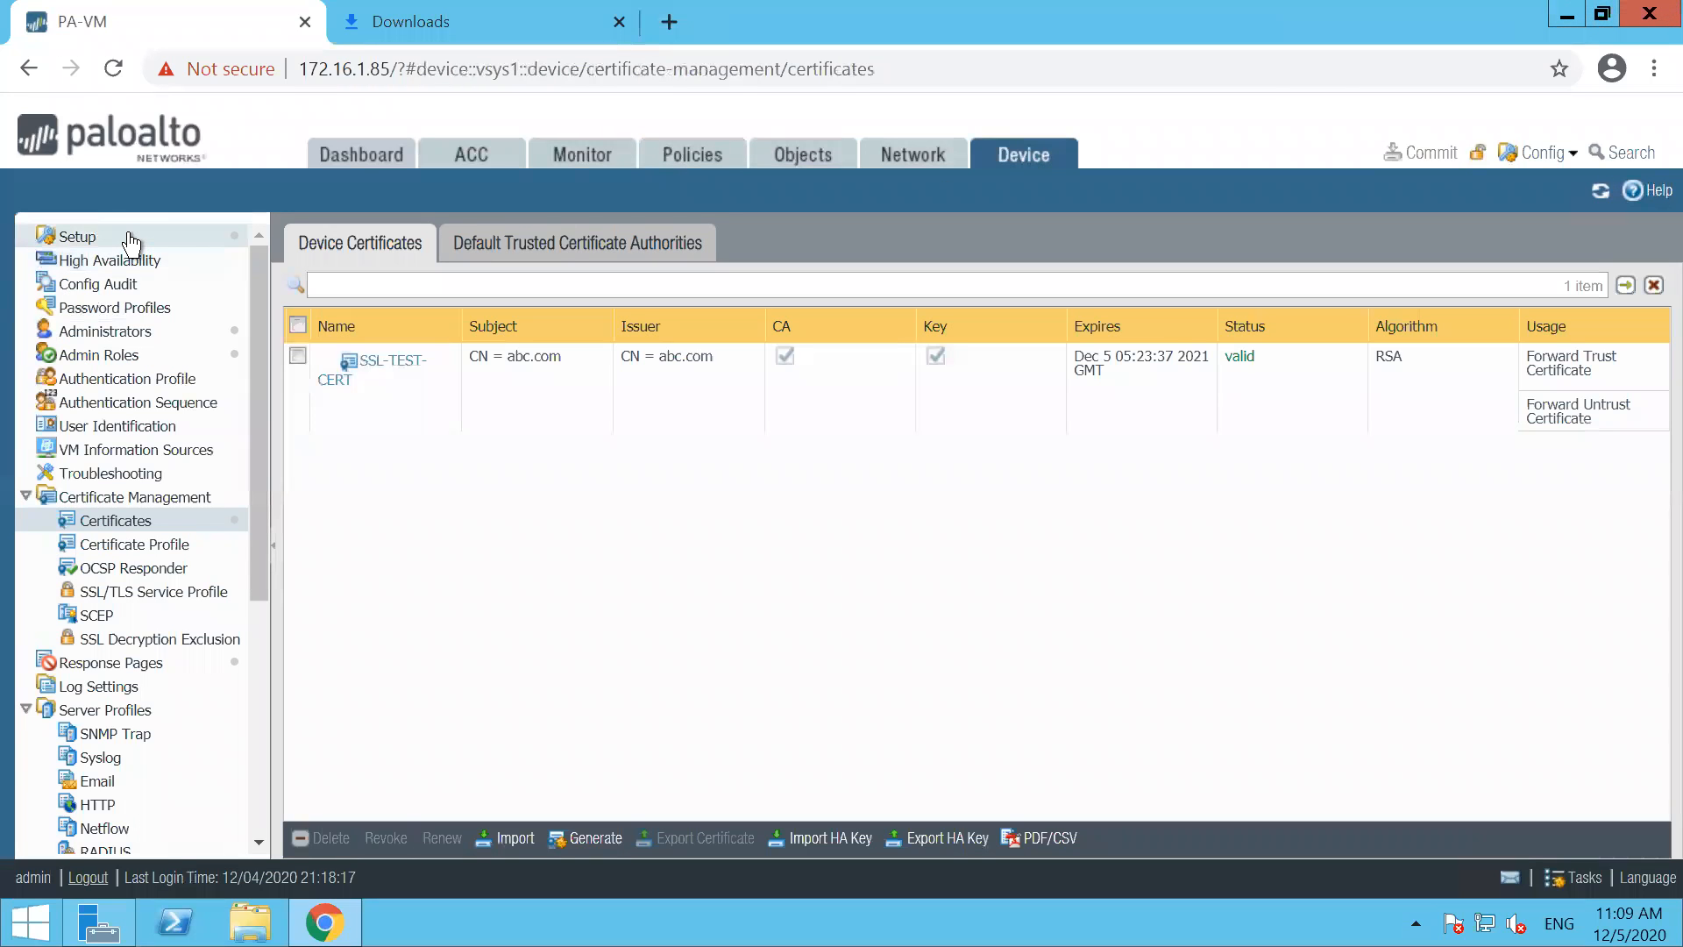
{"action": "left_click", "coordinate": [106, 668]}
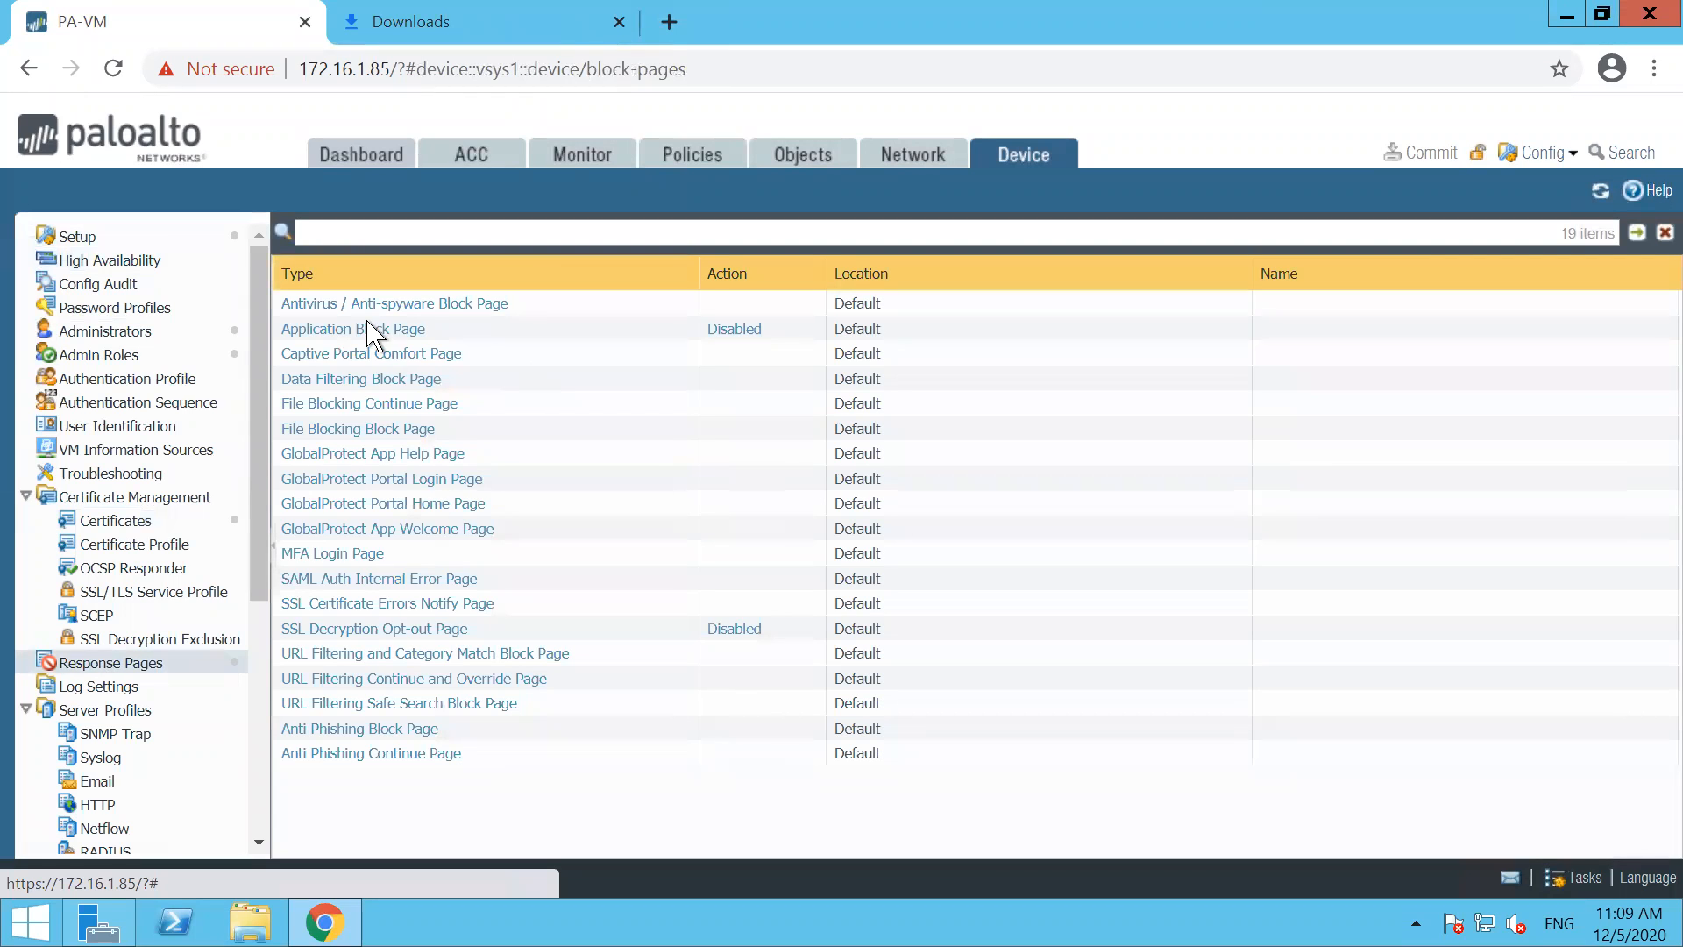
{"action": "left_click", "coordinate": [734, 331]}
{"action": "left_click", "coordinate": [763, 487]}
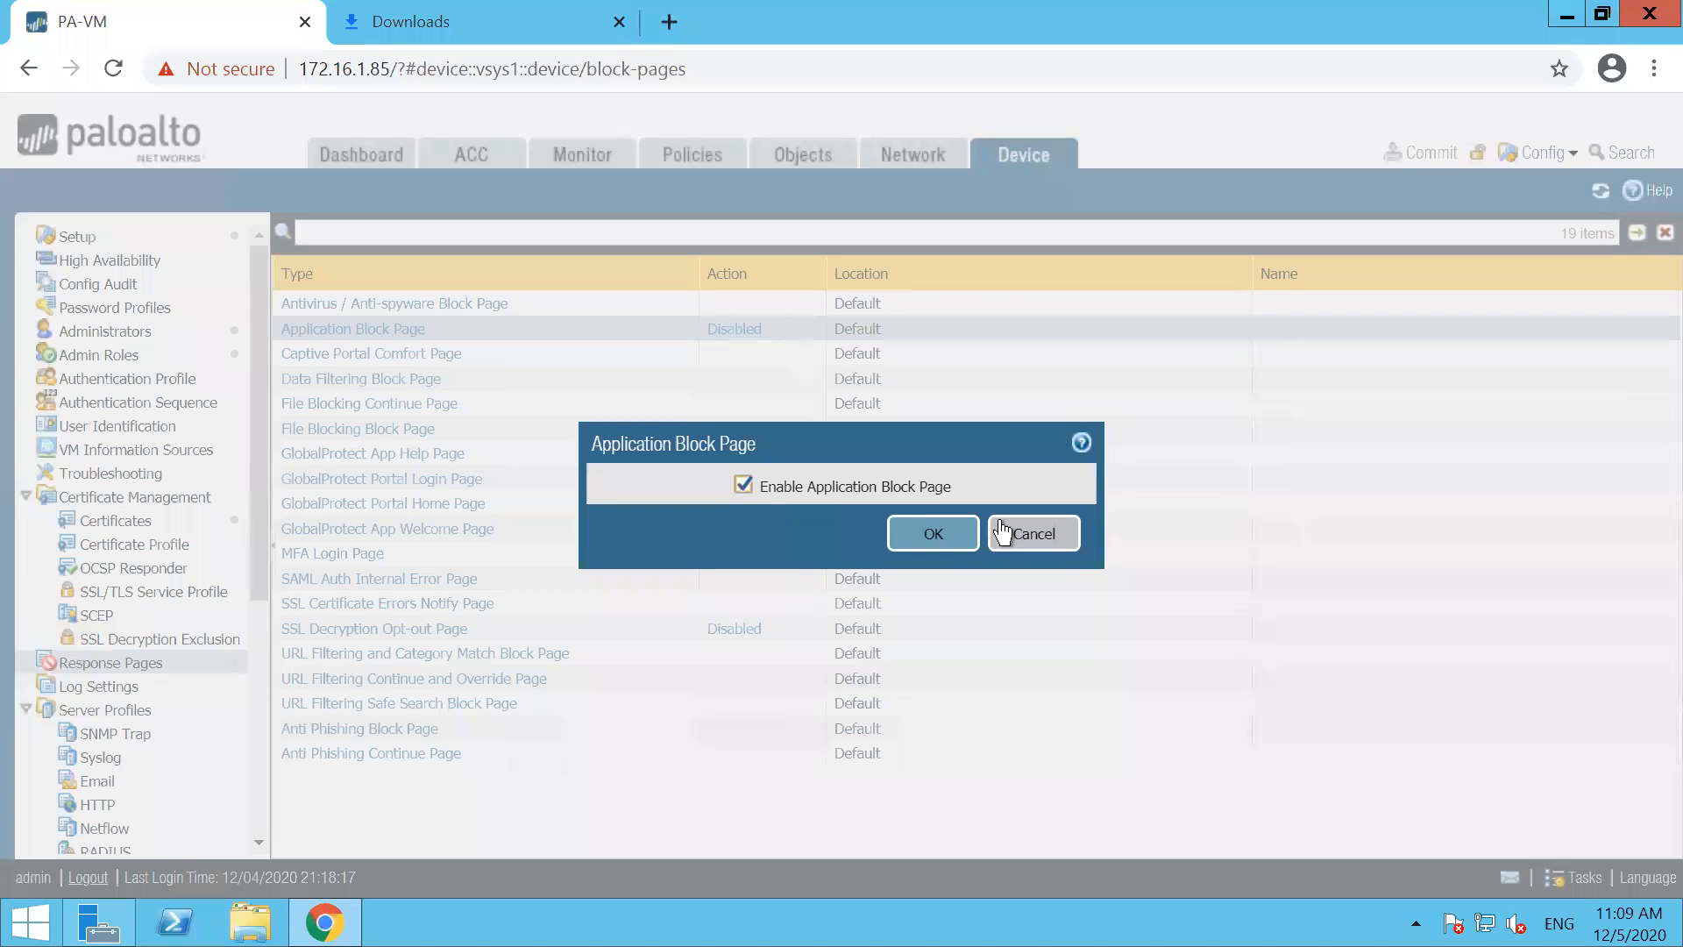
{"action": "left_click", "coordinate": [933, 534]}
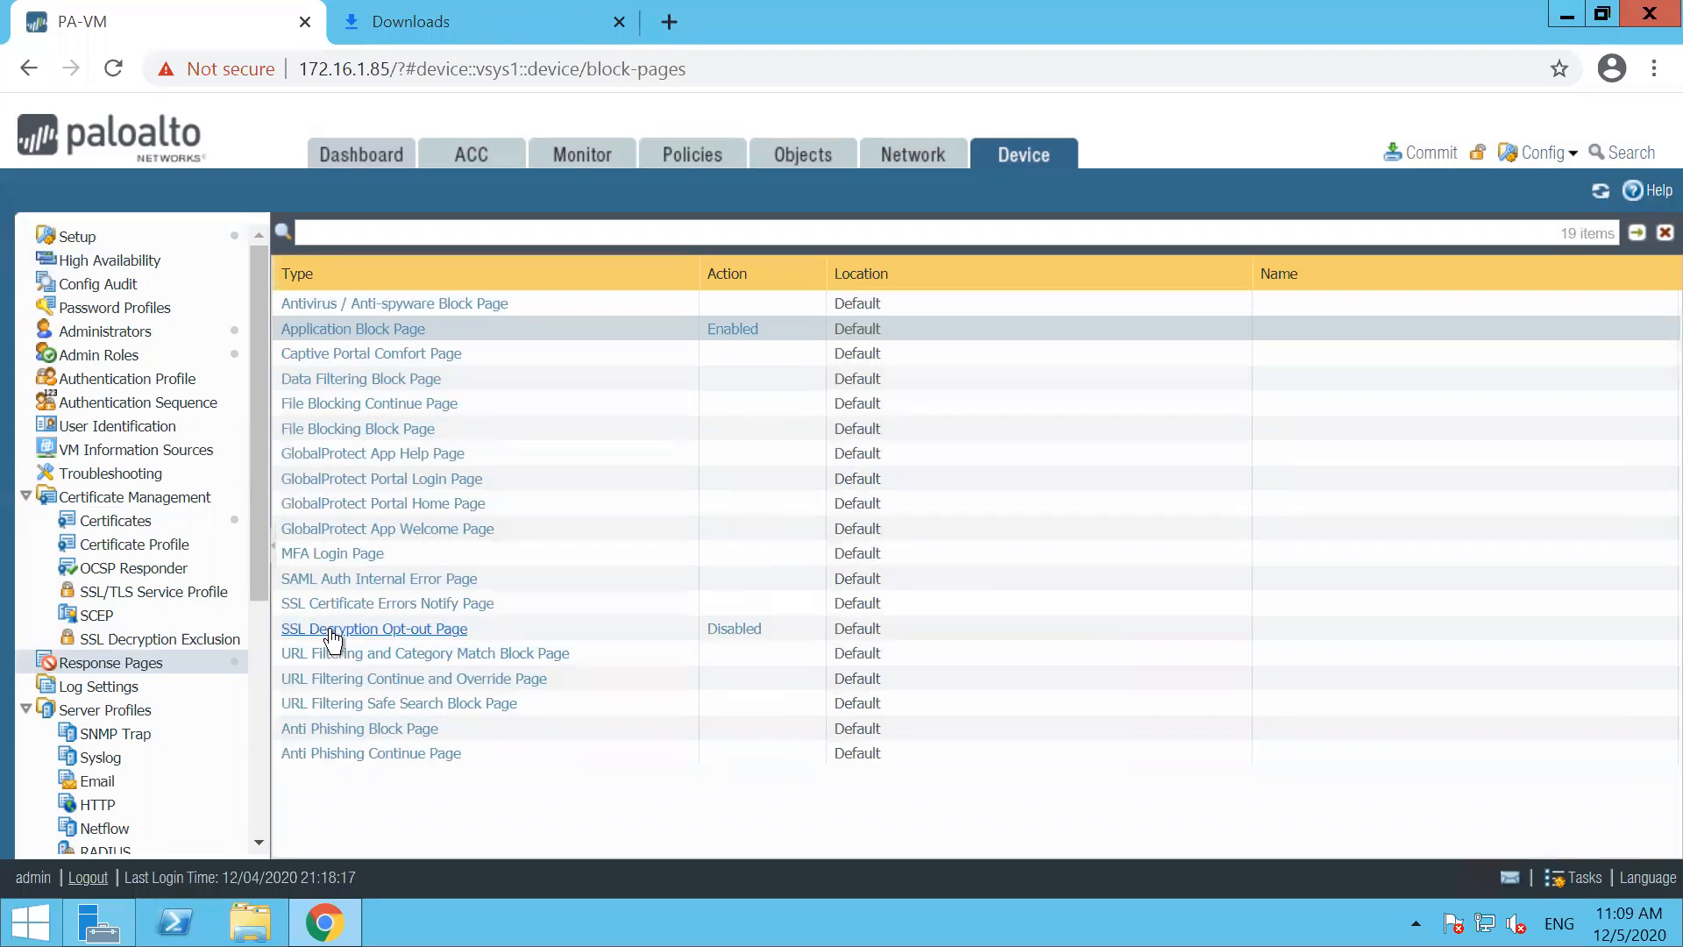
Enable the SSL Decryption Opt-out Page and commit all changes to the firewall
{"action": "left_click", "coordinate": [724, 631]}
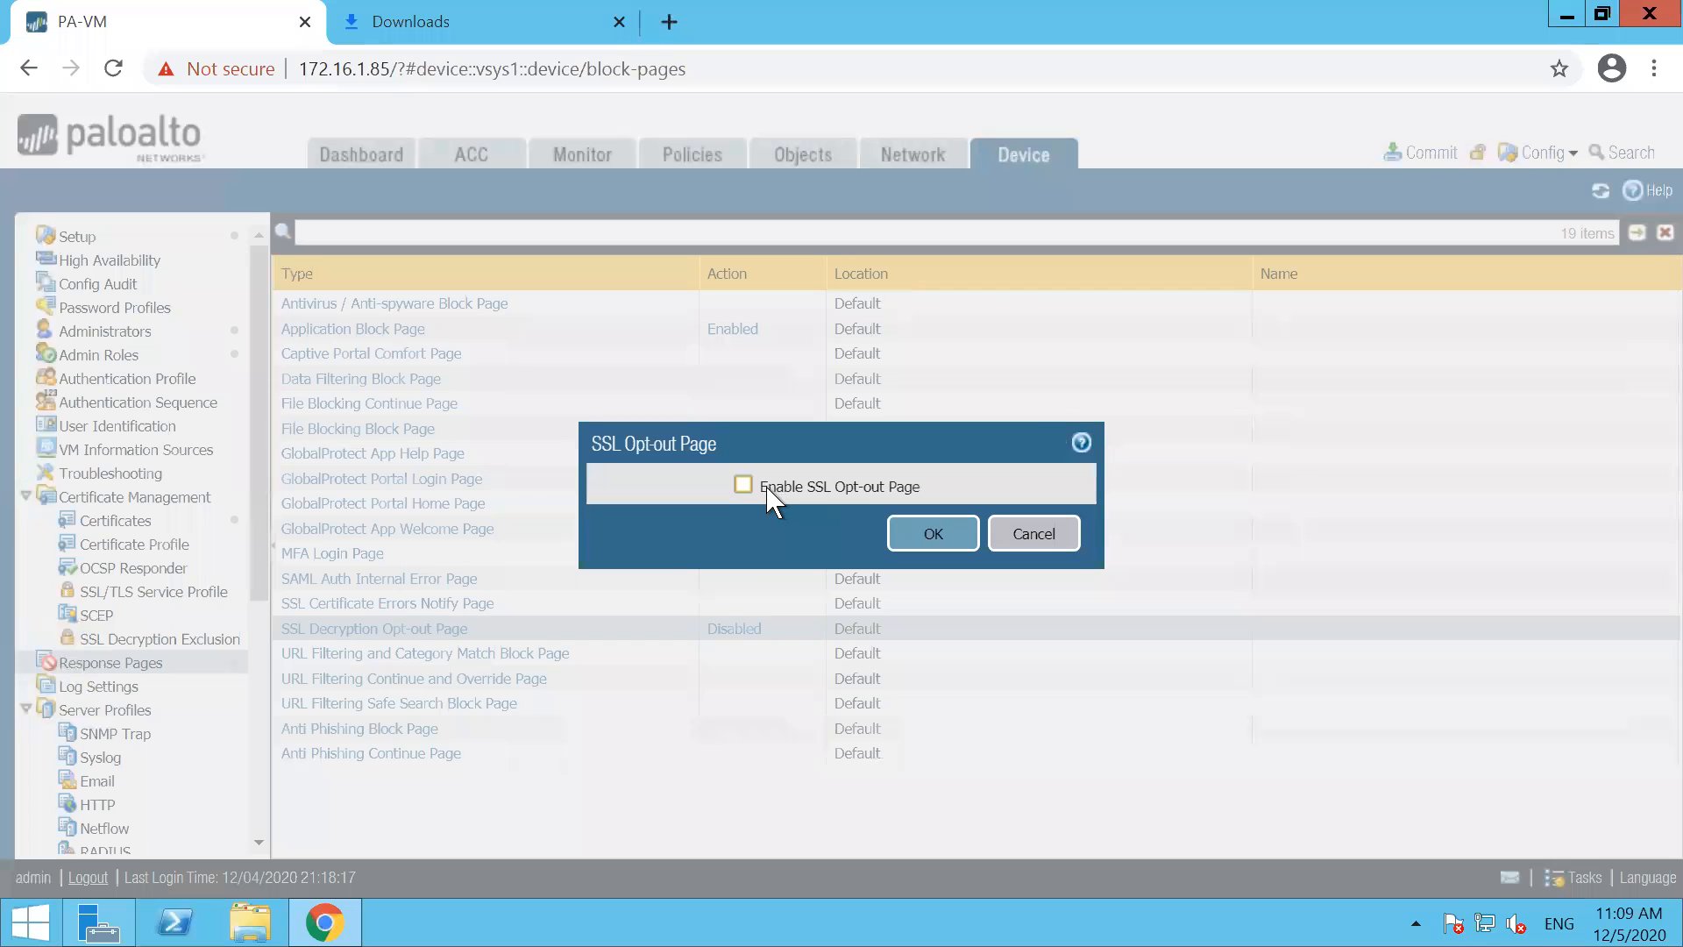
{"action": "left_click", "coordinate": [744, 485]}
{"action": "left_click", "coordinate": [964, 535]}
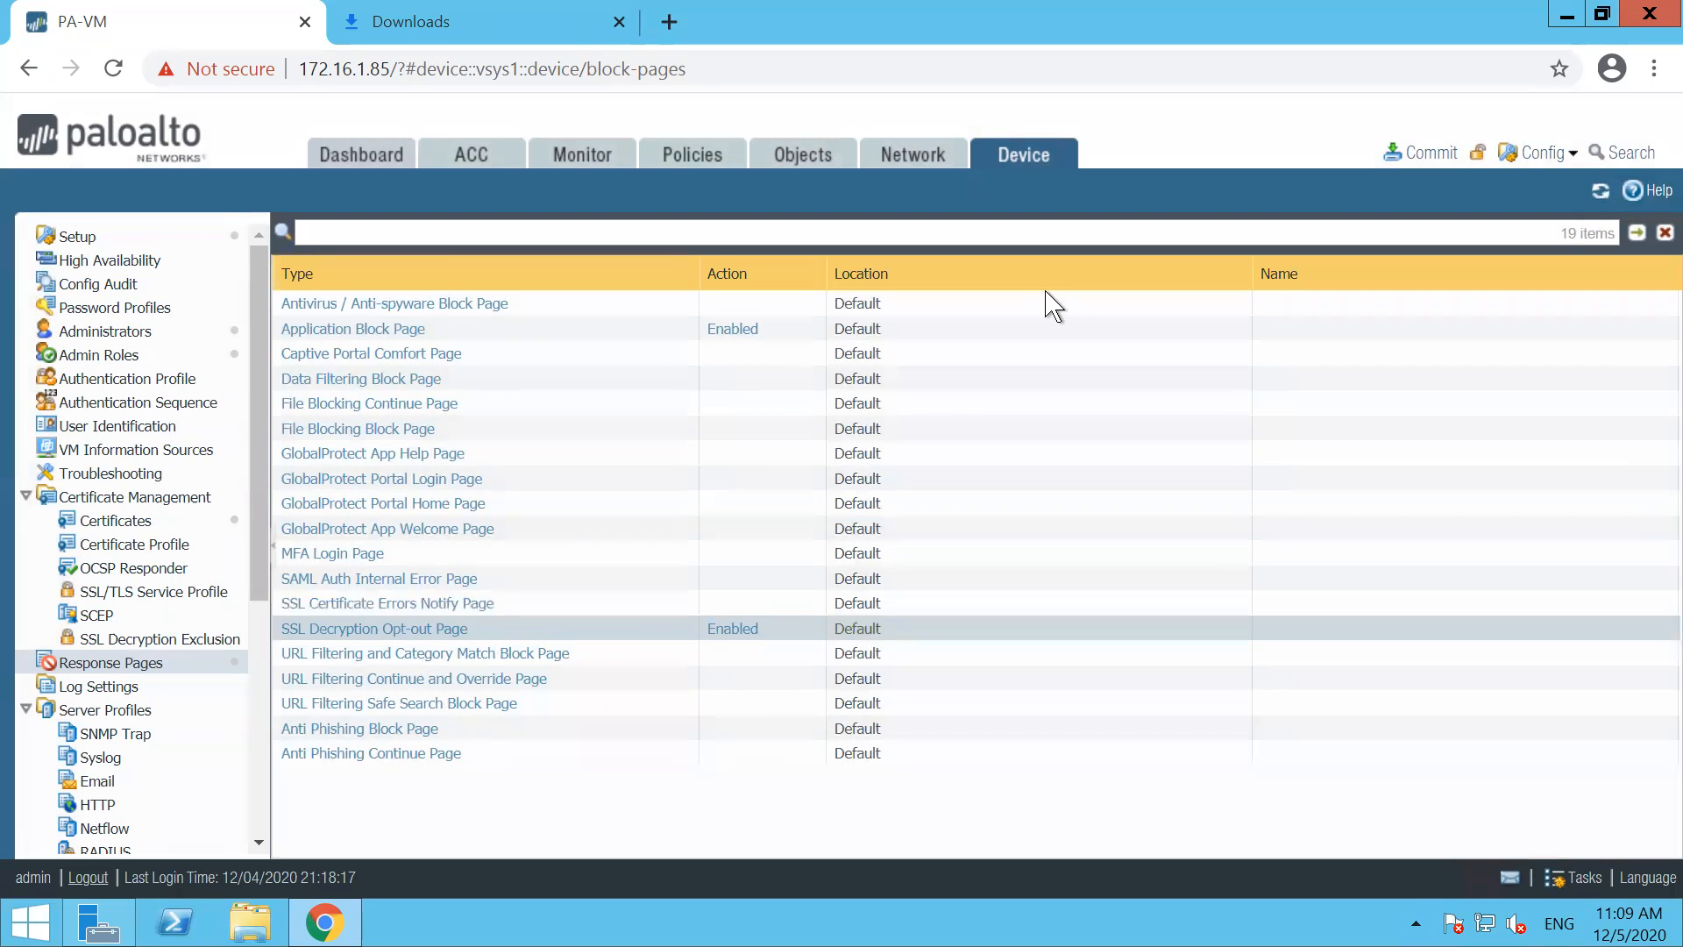
{"action": "left_click", "coordinate": [1422, 150]}
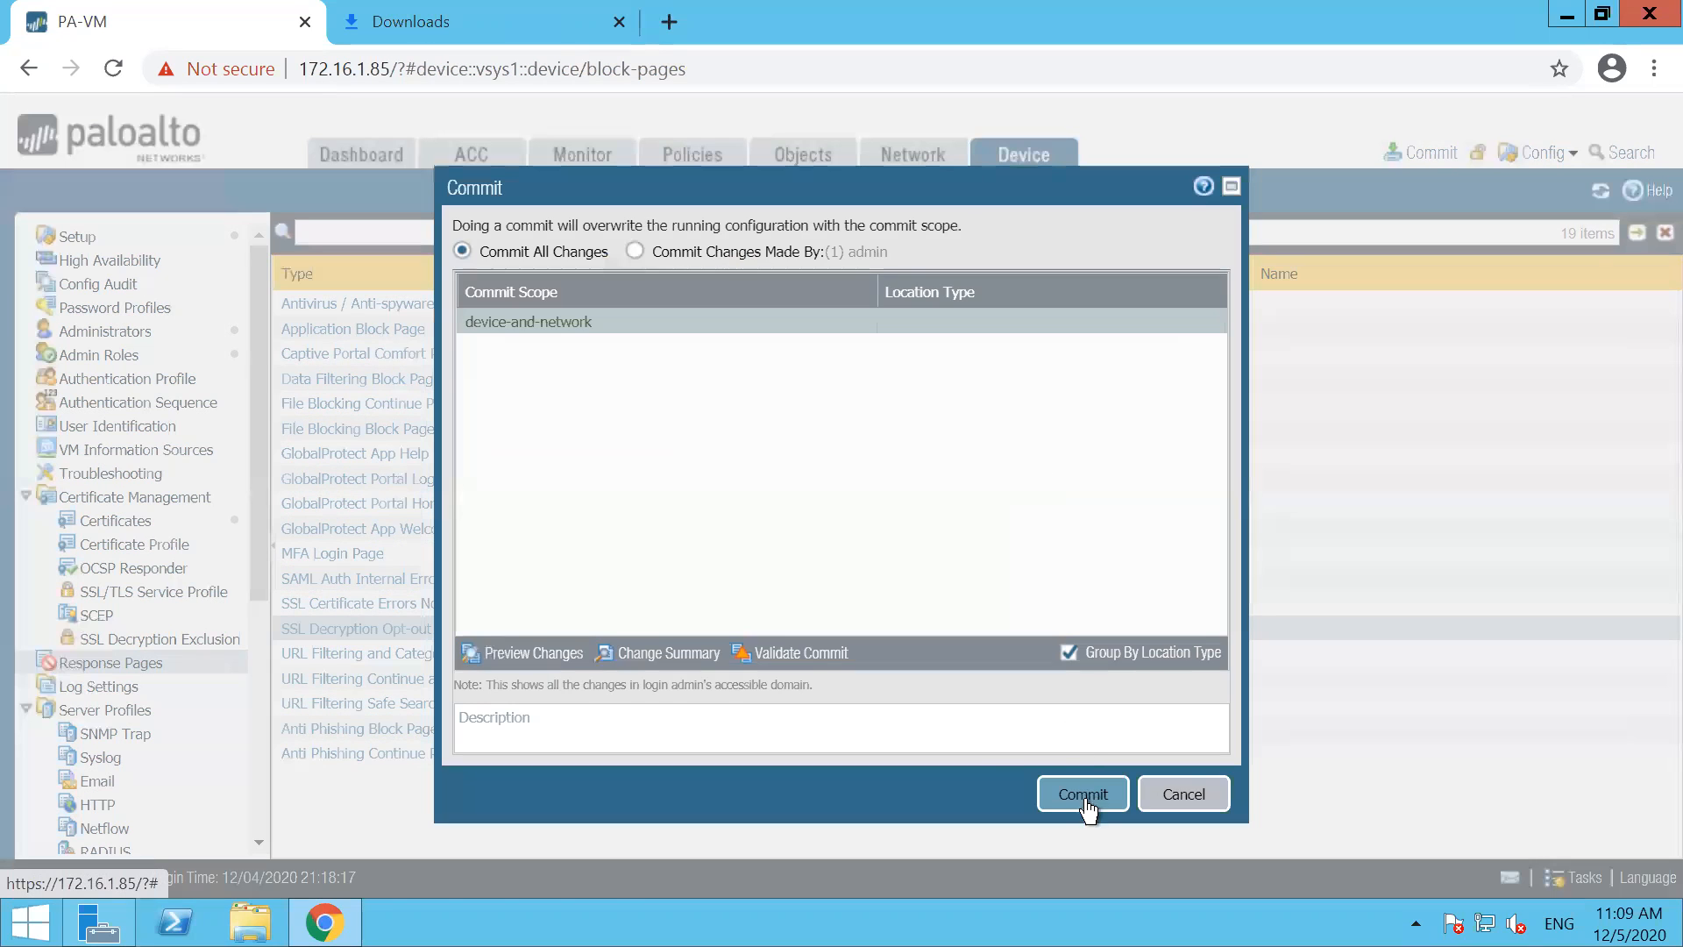
{"action": "key", "text": "Return"}
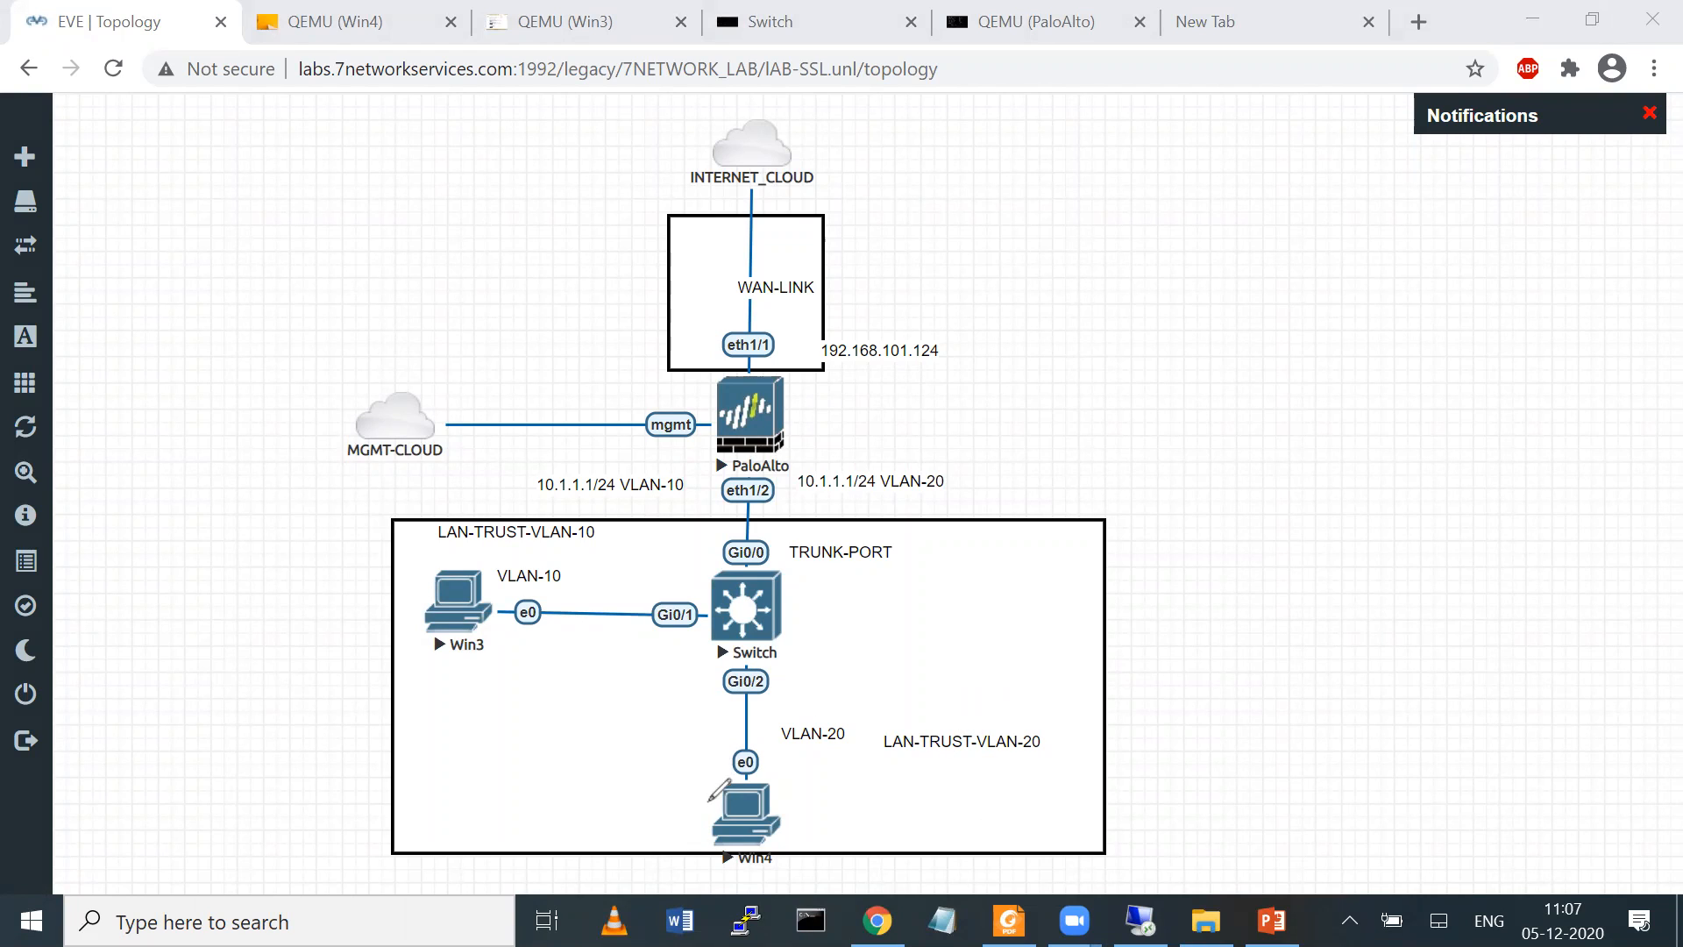
{"action": "mouse_move", "coordinate": [708, 801]}
{"action": "left_mouse_down"}
{"action": "mouse_move", "coordinate": [571, 659]}
{"action": "mouse_move", "coordinate": [662, 442]}
{"action": "mouse_move", "coordinate": [668, 459]}
{"action": "left_mouse_up"}
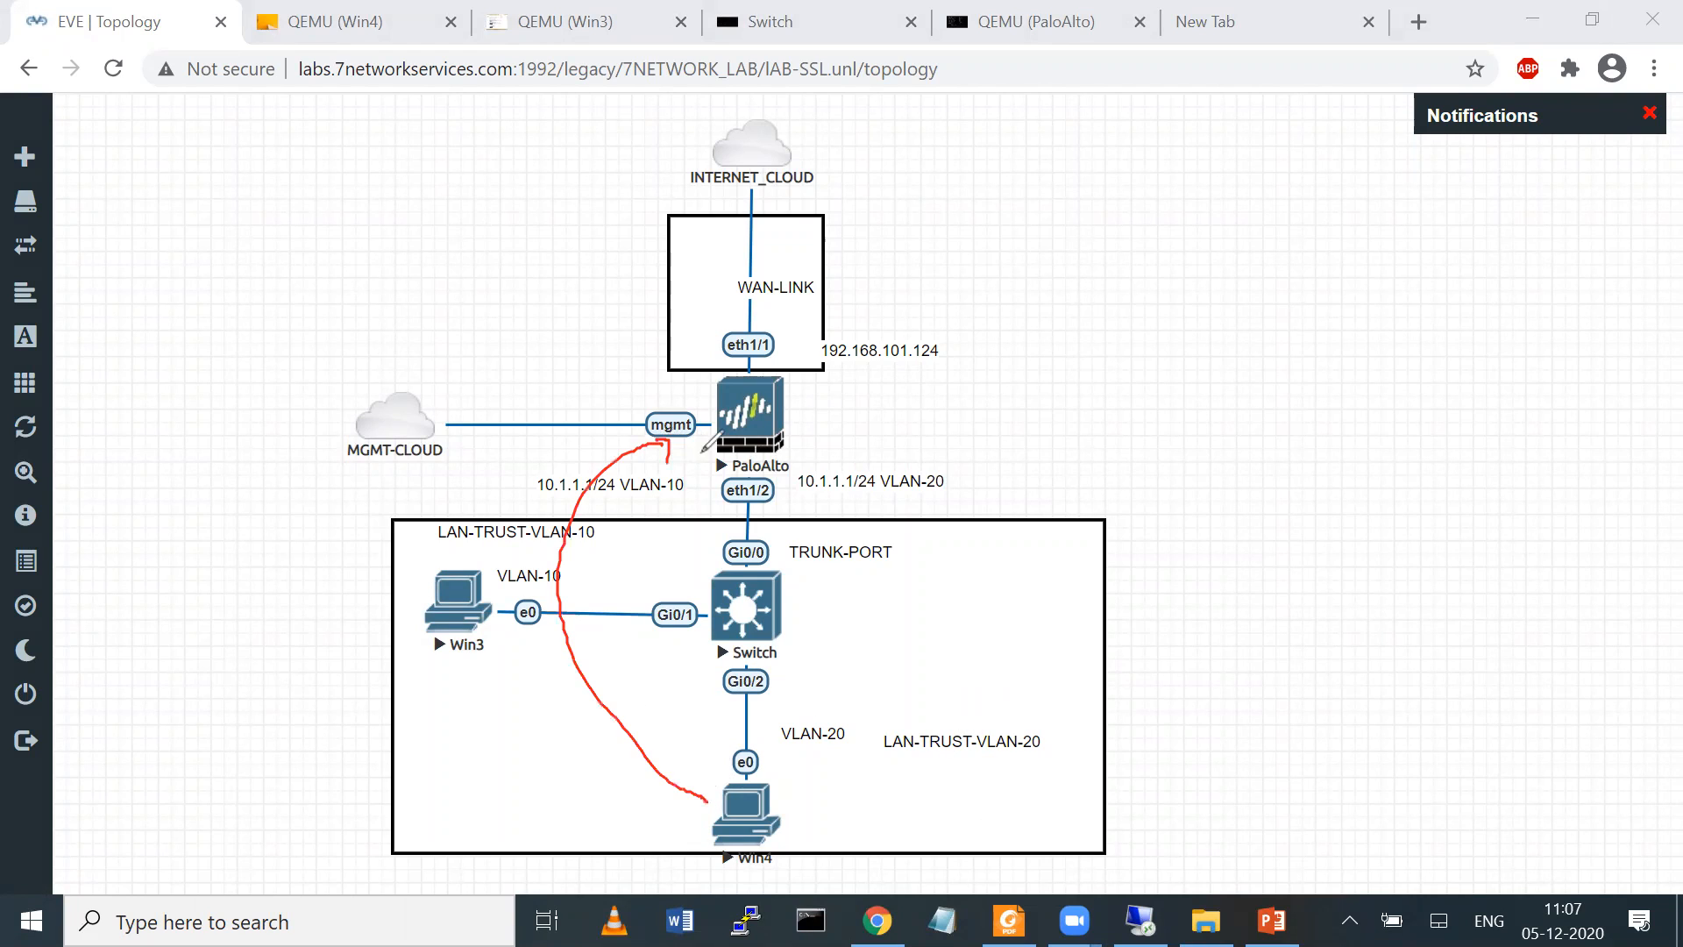
{"action": "mouse_move", "coordinate": [839, 442]}
{"action": "left_mouse_down"}
{"action": "mouse_move", "coordinate": [894, 419]}
{"action": "mouse_move", "coordinate": [887, 451]}
{"action": "mouse_move", "coordinate": [971, 371]}
{"action": "left_mouse_up"}
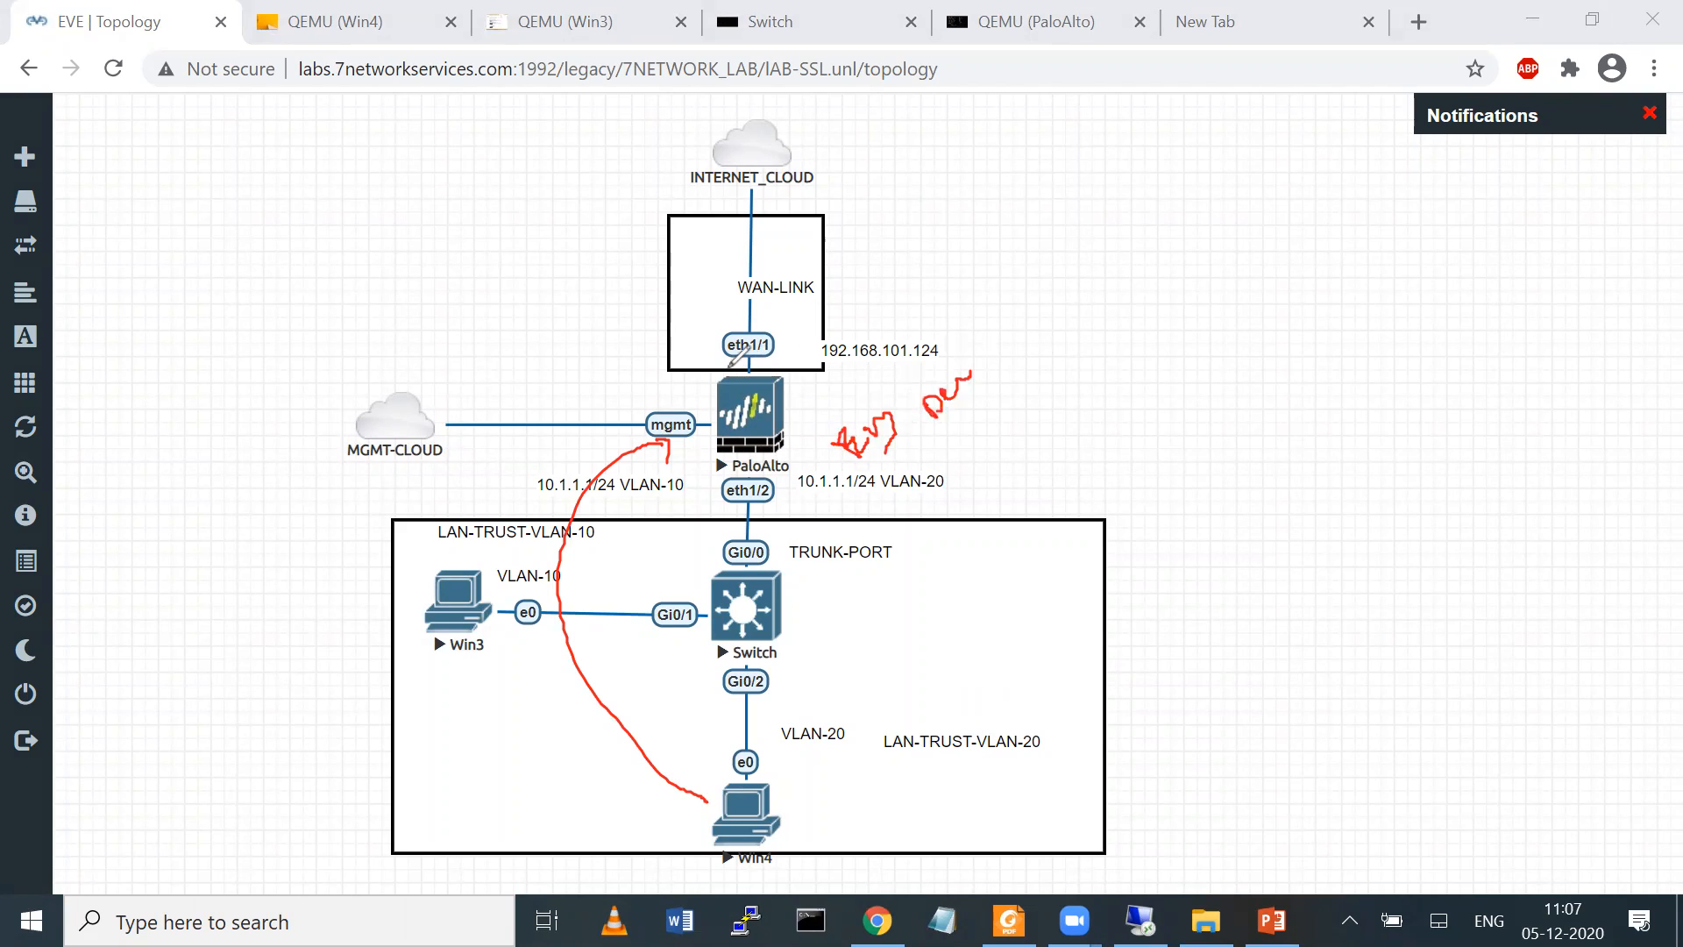
{"action": "mouse_move", "coordinate": [717, 383]}
{"action": "left_mouse_down"}
{"action": "mouse_move", "coordinate": [647, 307]}
{"action": "mouse_move", "coordinate": [726, 120]}
{"action": "left_mouse_up"}
{"action": "mouse_move", "coordinate": [843, 165]}
{"action": "left_mouse_down"}
{"action": "mouse_move", "coordinate": [808, 118]}
{"action": "mouse_move", "coordinate": [879, 139]}
{"action": "mouse_move", "coordinate": [840, 128]}
{"action": "mouse_move", "coordinate": [867, 132]}
{"action": "left_mouse_up"}
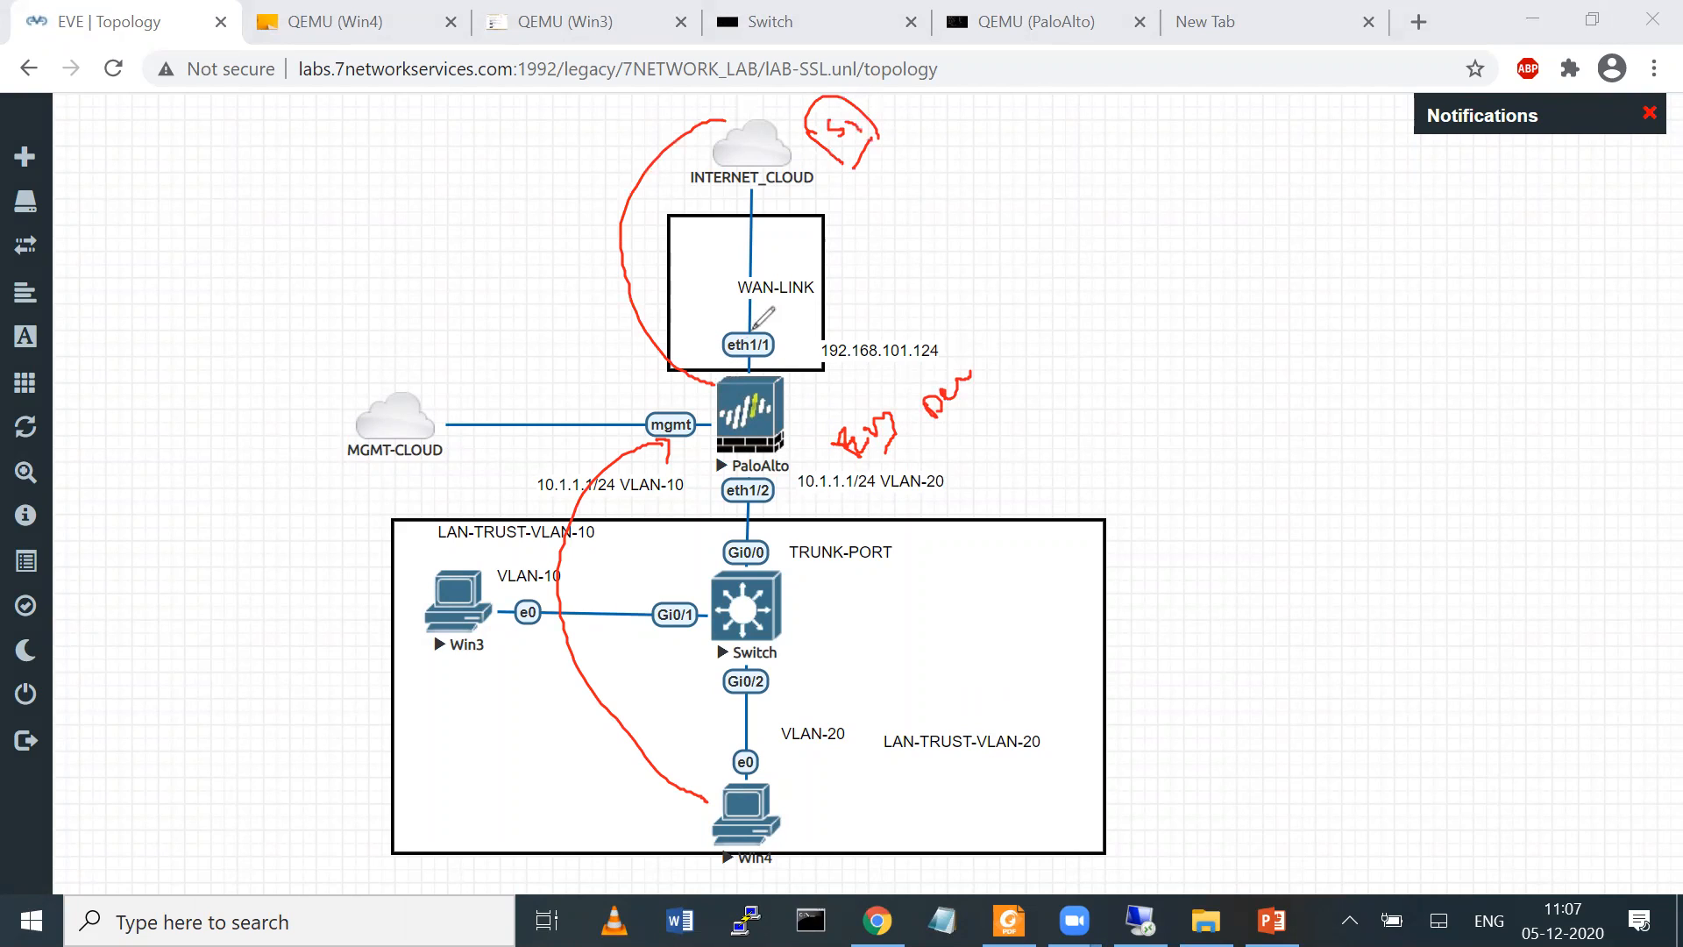
{"action": "mouse_move", "coordinate": [1217, 499]}
{"action": "left_mouse_down"}
{"action": "mouse_move", "coordinate": [1153, 399]}
{"action": "mouse_move", "coordinate": [1361, 422]}
{"action": "mouse_move", "coordinate": [1263, 487]}
{"action": "left_mouse_up"}
{"action": "mouse_move", "coordinate": [1186, 386]}
{"action": "left_mouse_down"}
{"action": "mouse_move", "coordinate": [1219, 410]}
{"action": "mouse_move", "coordinate": [1234, 368]}
{"action": "left_mouse_up"}
{"action": "left_click_drag", "start_coordinate": [701, 396], "coordinate": [688, 399]}
{"action": "left_click_drag", "start_coordinate": [886, 407], "coordinate": [1017, 279]}
{"action": "mouse_move", "coordinate": [1171, 249]}
{"action": "left_mouse_down"}
{"action": "mouse_move", "coordinate": [1206, 211]}
{"action": "mouse_move", "coordinate": [1240, 207]}
{"action": "mouse_move", "coordinate": [1245, 230]}
{"action": "left_mouse_up"}
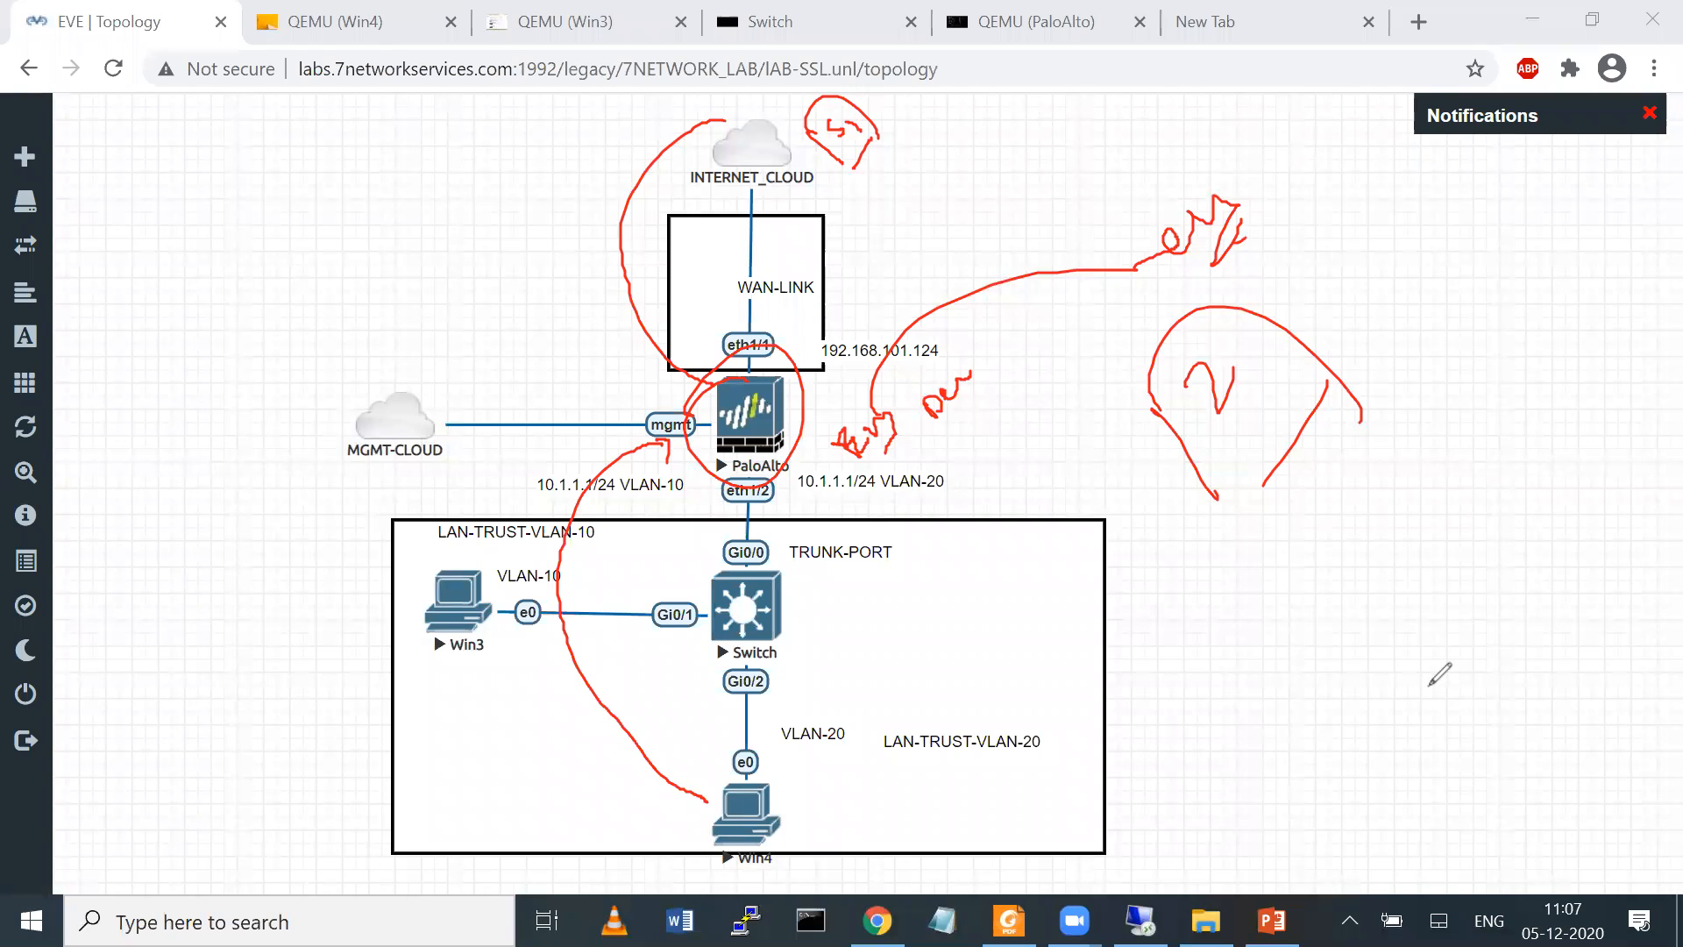
{"action": "left_click", "coordinate": [1430, 686]}
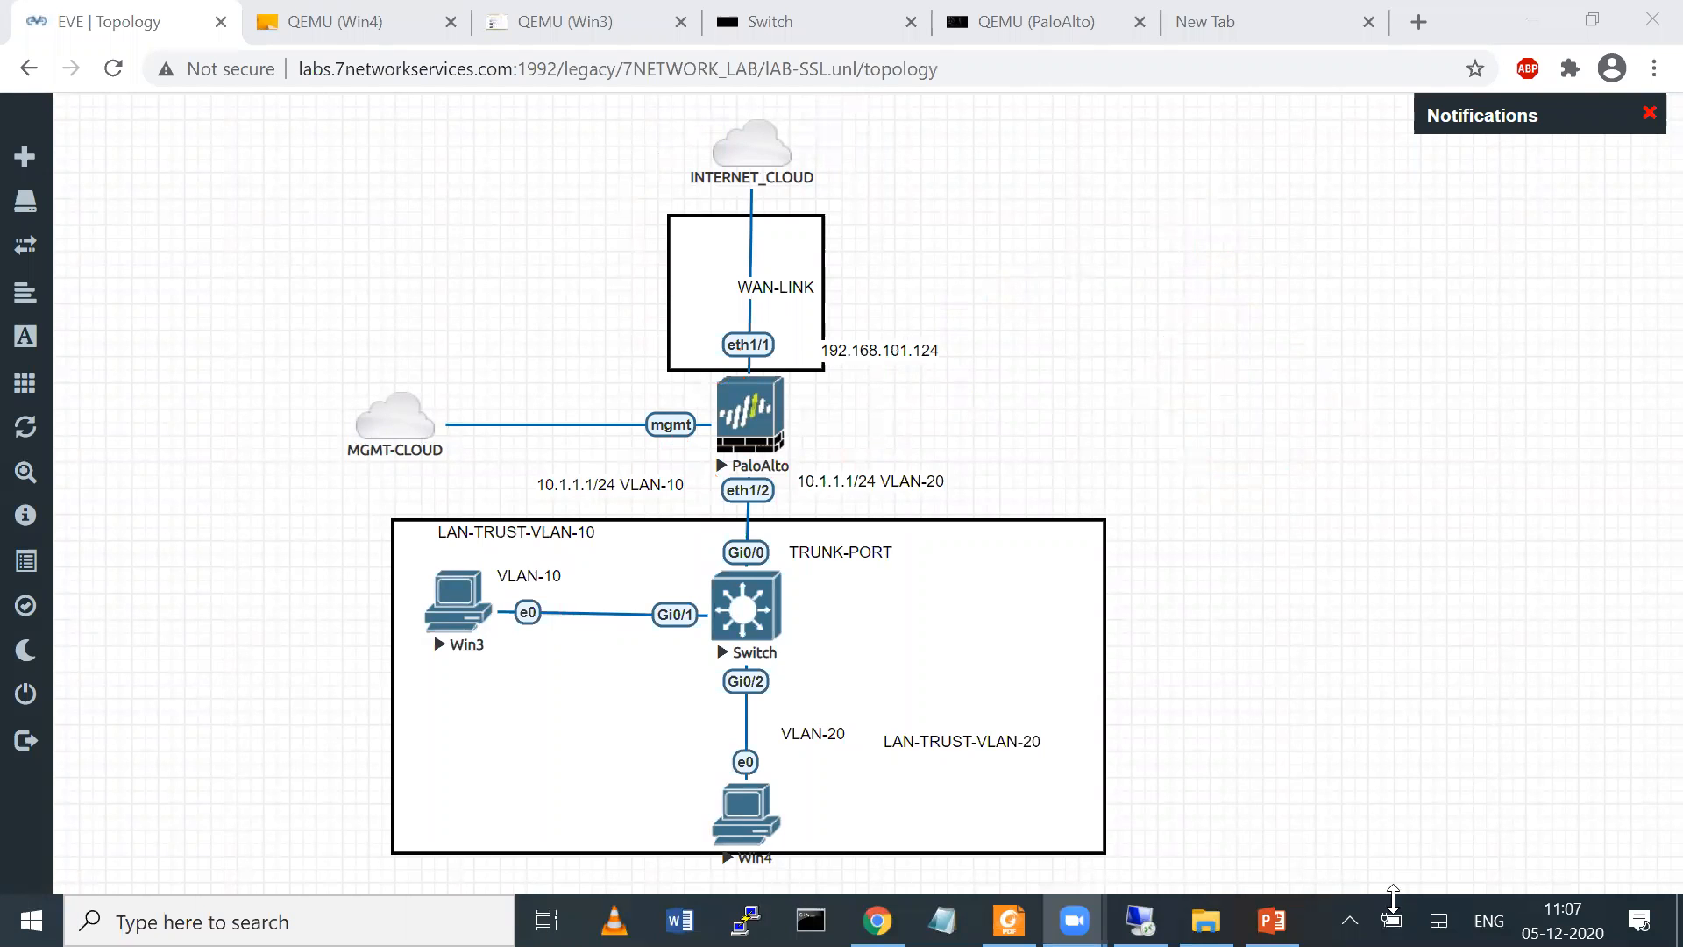
Check the commit status in the firewall's web interface and return to the EVE lab topology
{"action": "mouse_move", "coordinate": [1139, 921]}
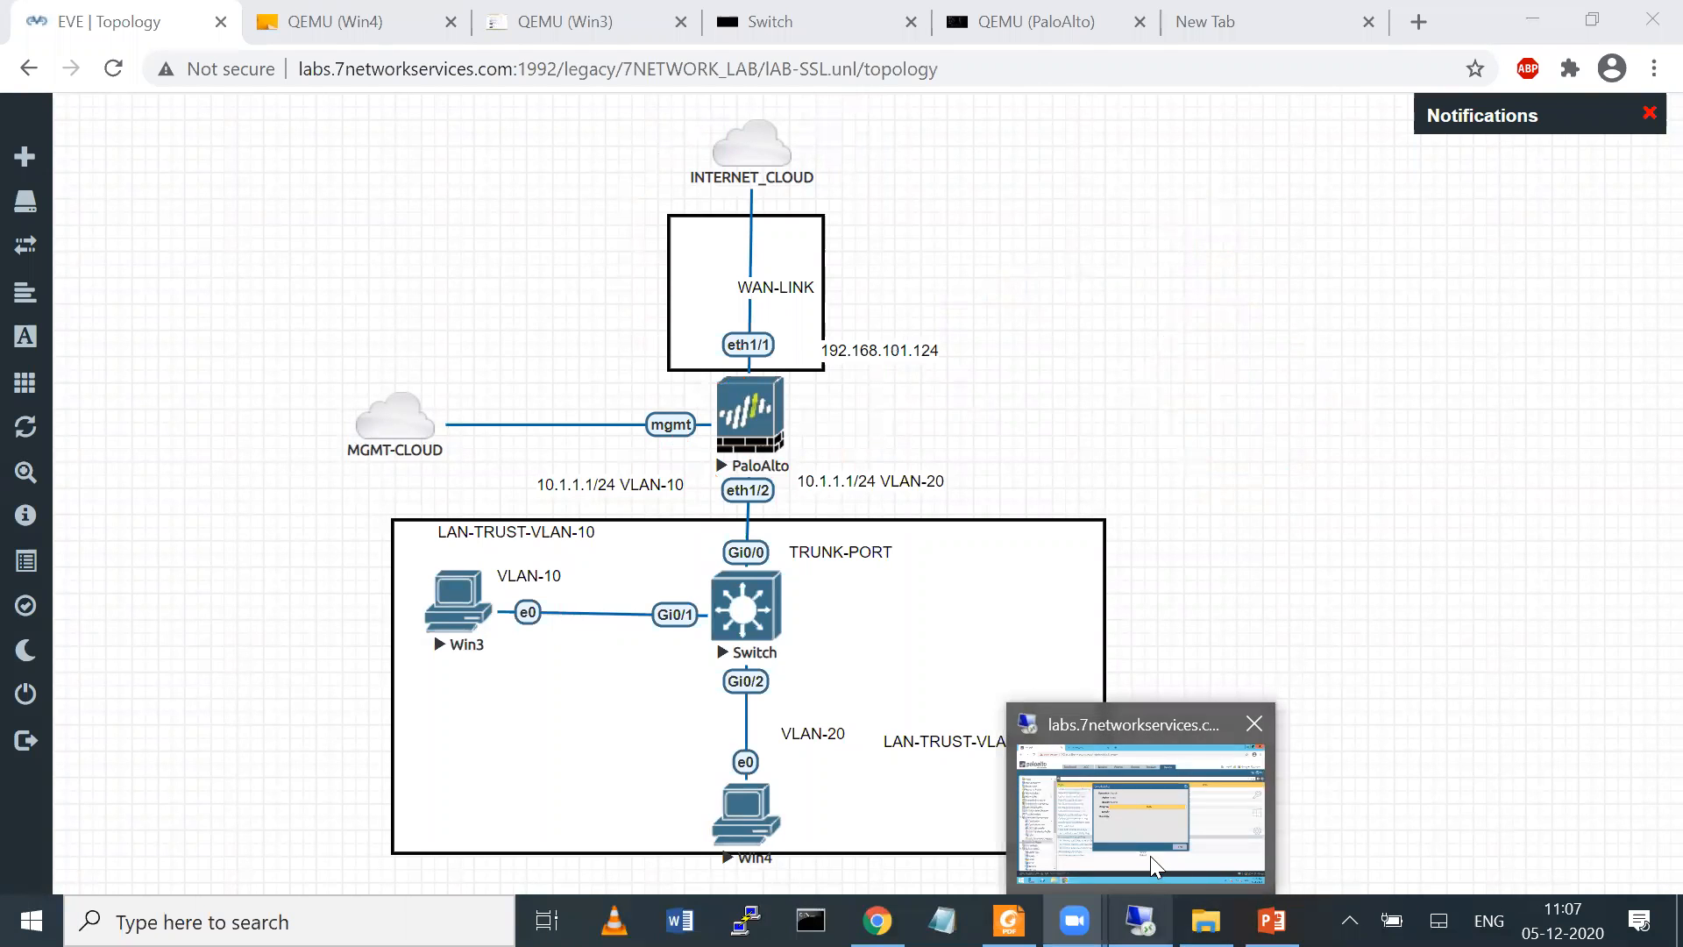
{"action": "left_click", "coordinate": [1158, 833]}
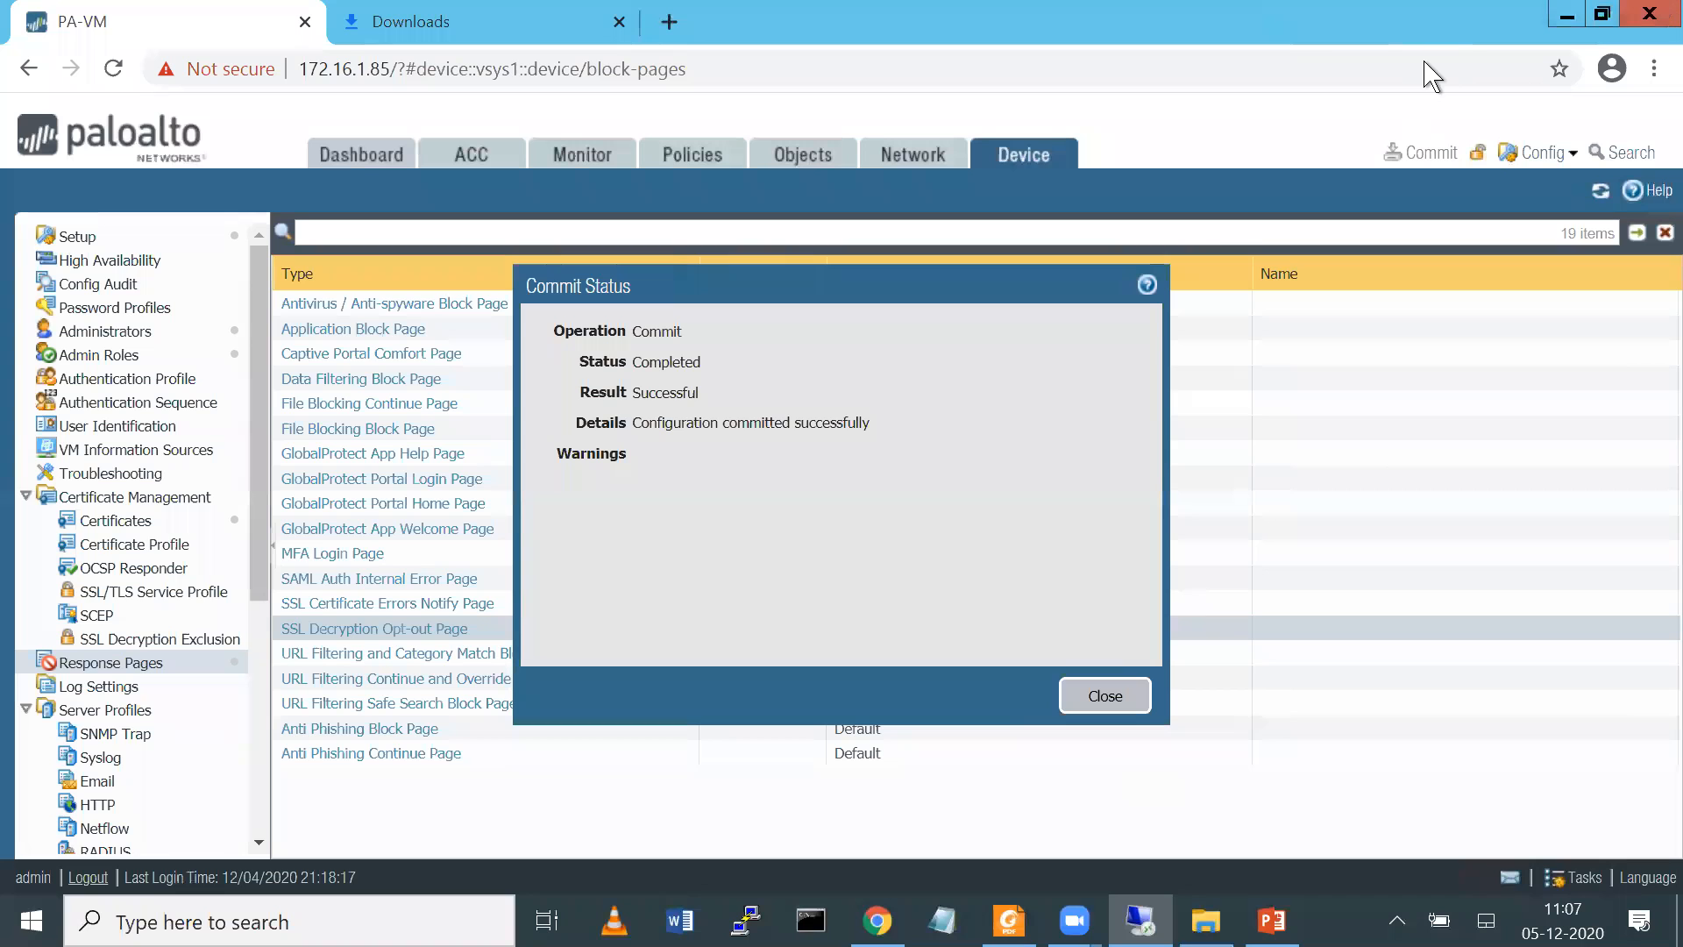
{"action": "left_click", "coordinate": [1529, 23]}
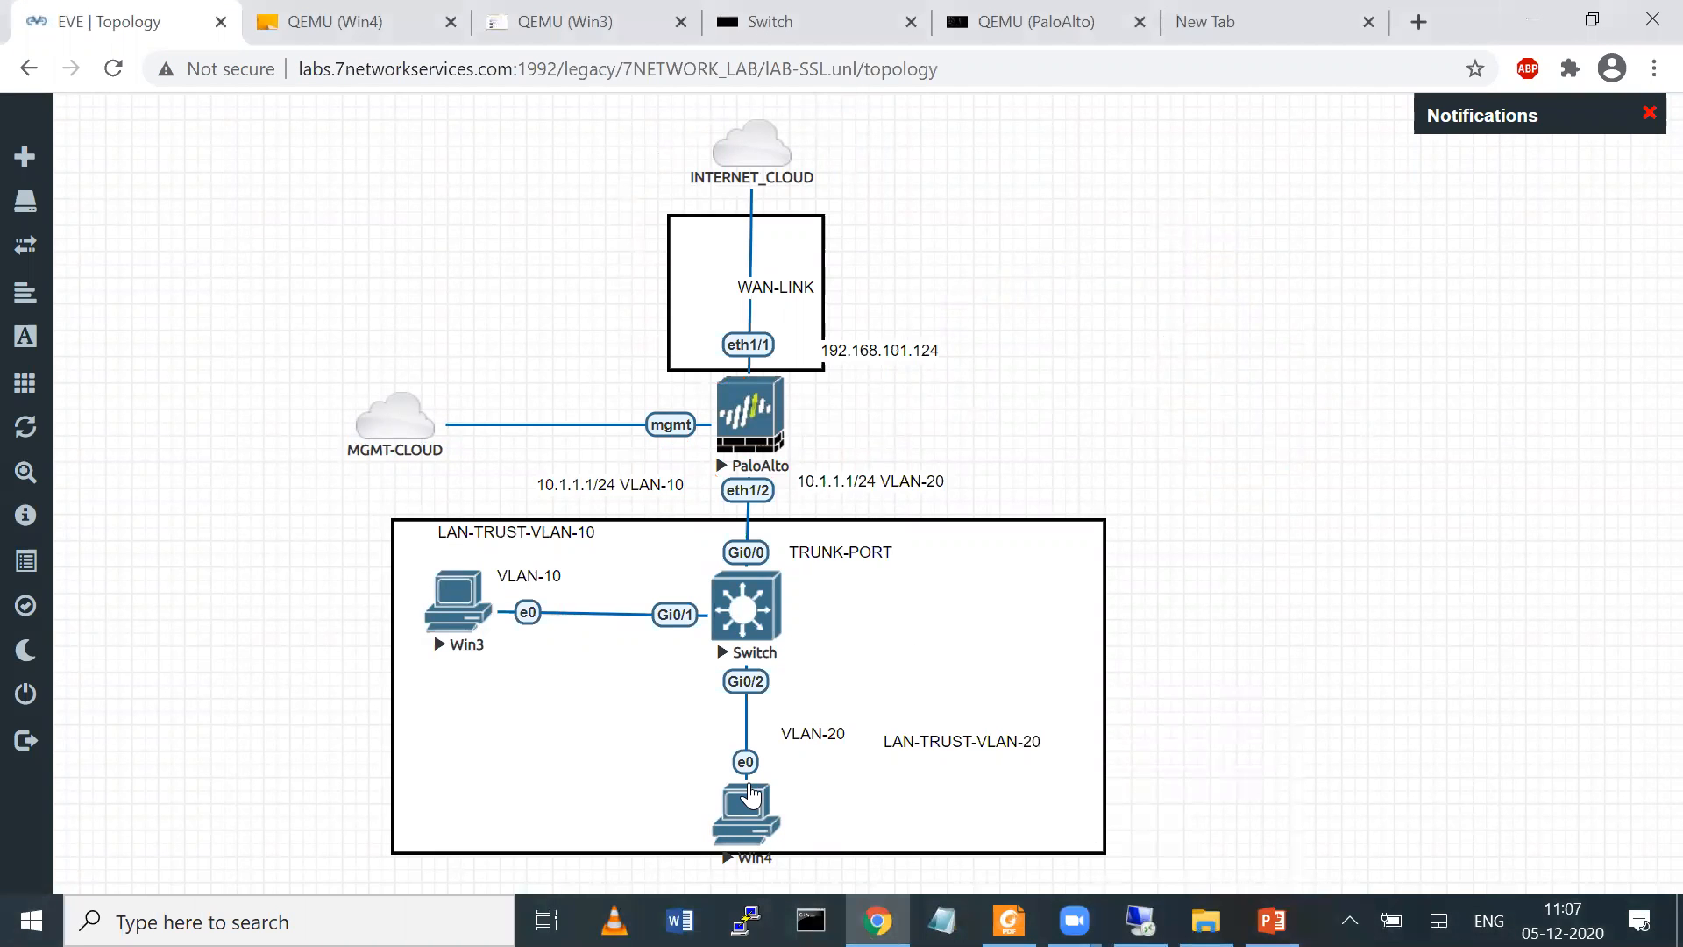
Switch to the Win3 client, open an incognito browser window and load facebook.com
{"action": "left_click", "coordinate": [552, 40]}
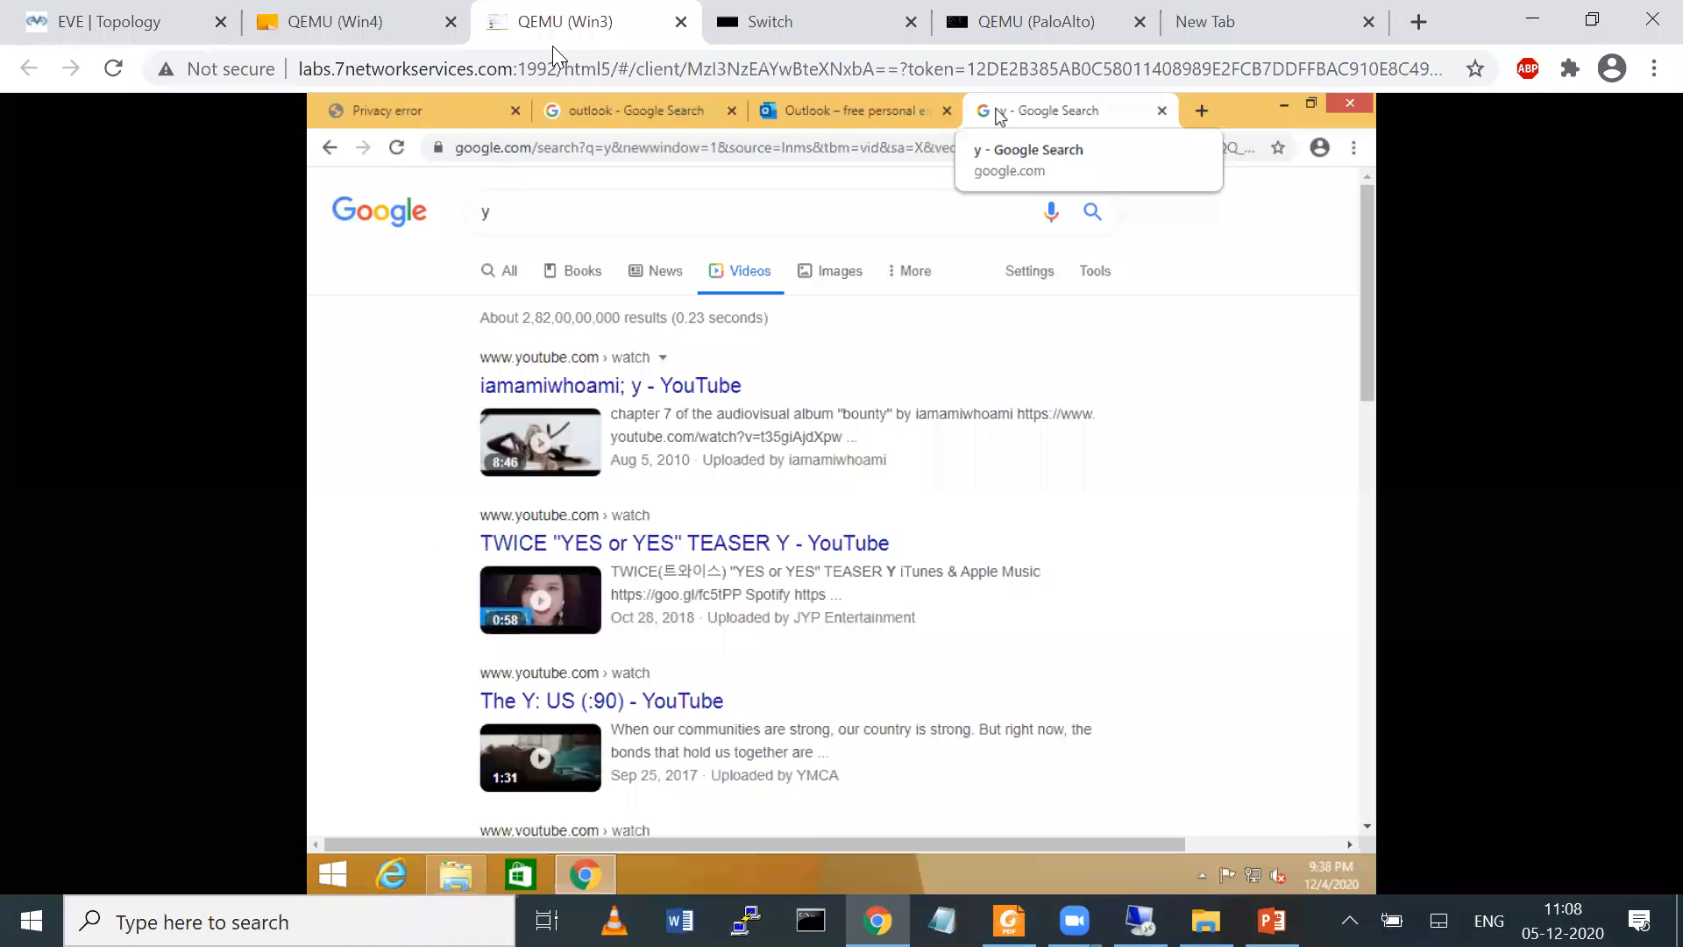
{"action": "left_click", "coordinate": [1355, 147]}
{"action": "left_click", "coordinate": [1262, 228]}
{"action": "type", "text": "y"}
{"action": "key", "text": "BackSpace"}
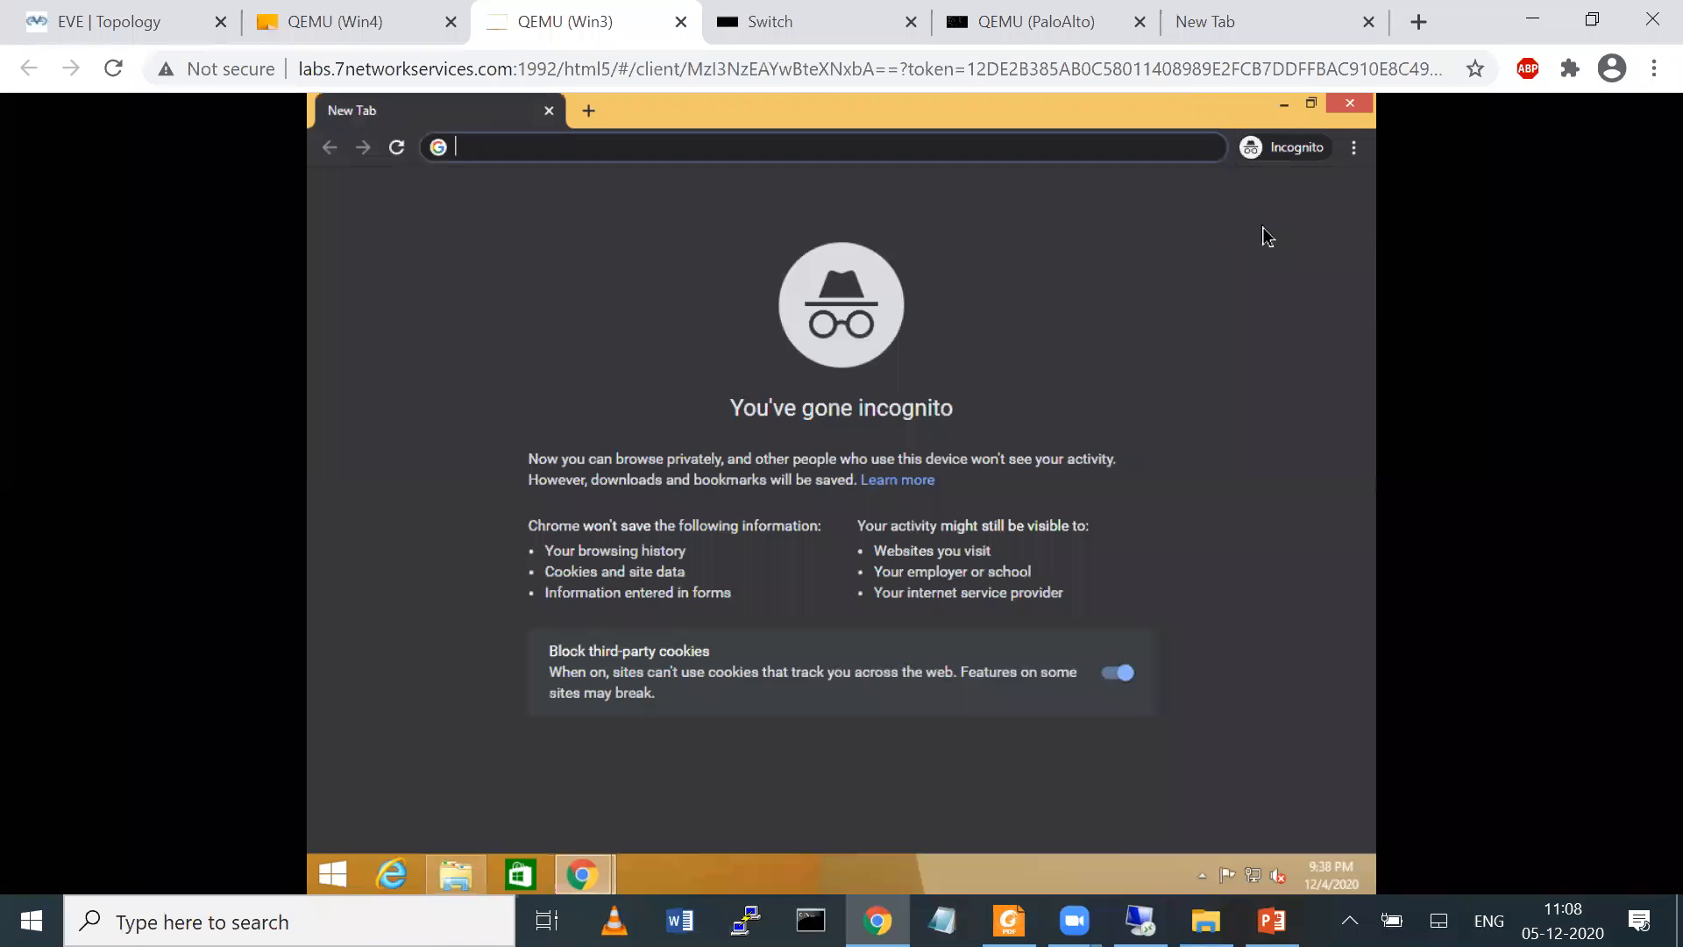
{"action": "type", "text": "faceb"}
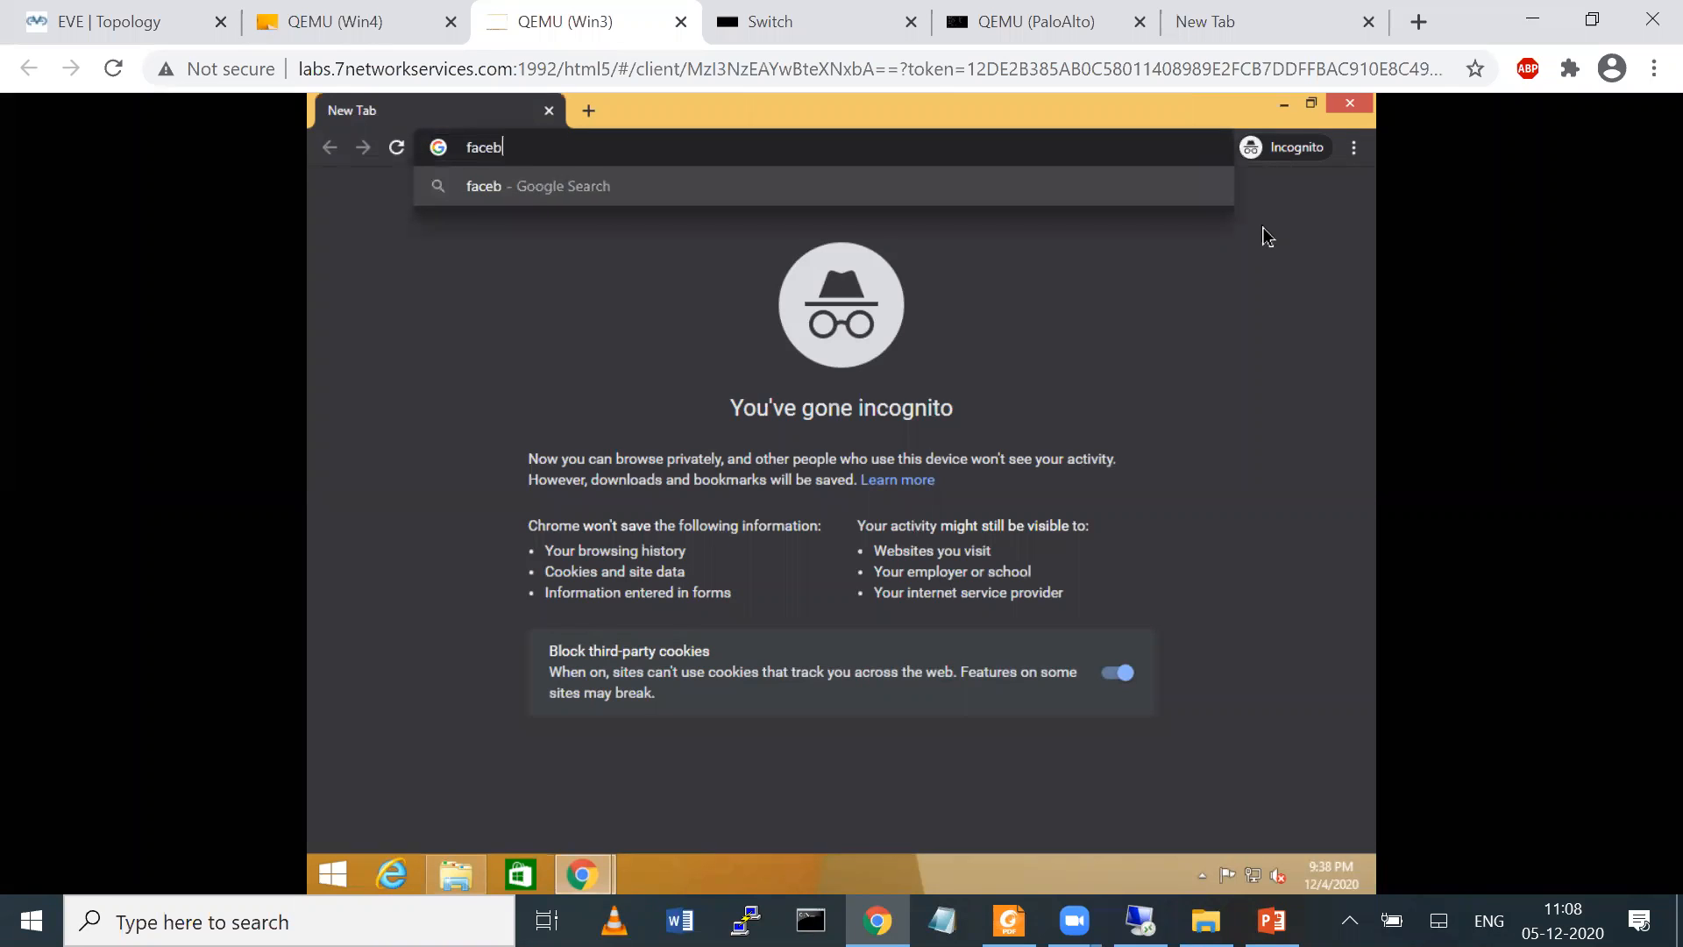
{"action": "type", "text": "ook.com"}
{"action": "key", "text": "Return"}
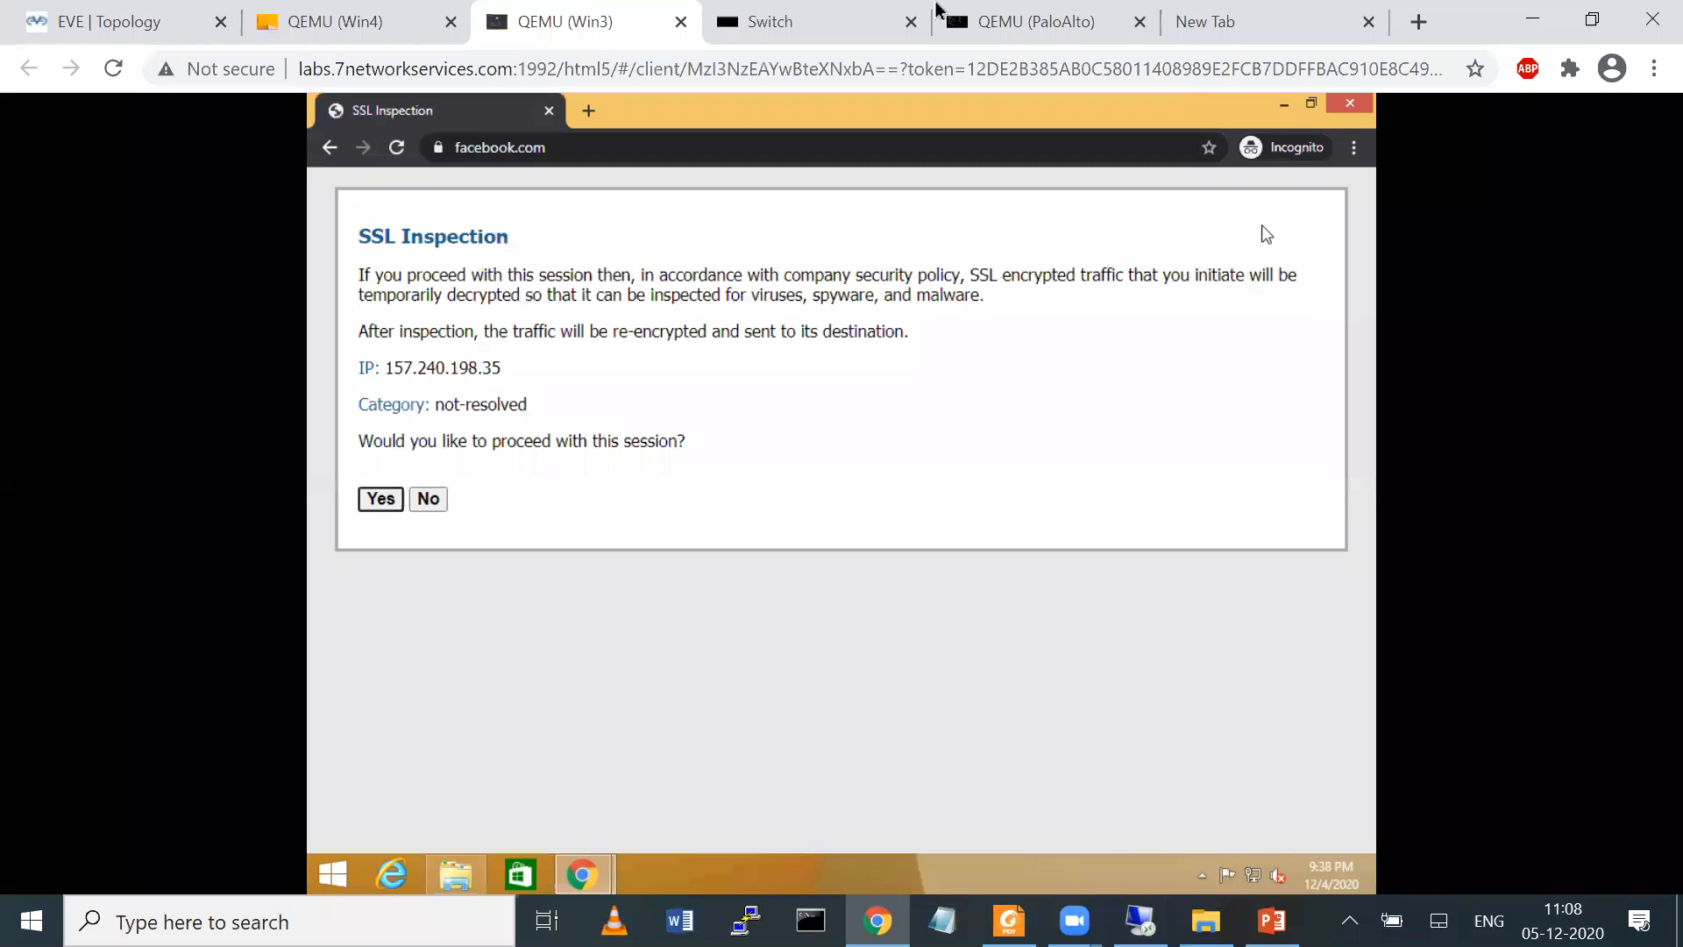
{"action": "mouse_move", "coordinate": [351, 205]}
{"action": "left_mouse_down"}
{"action": "mouse_move", "coordinate": [509, 206]}
{"action": "mouse_move", "coordinate": [521, 251]}
{"action": "left_mouse_up"}
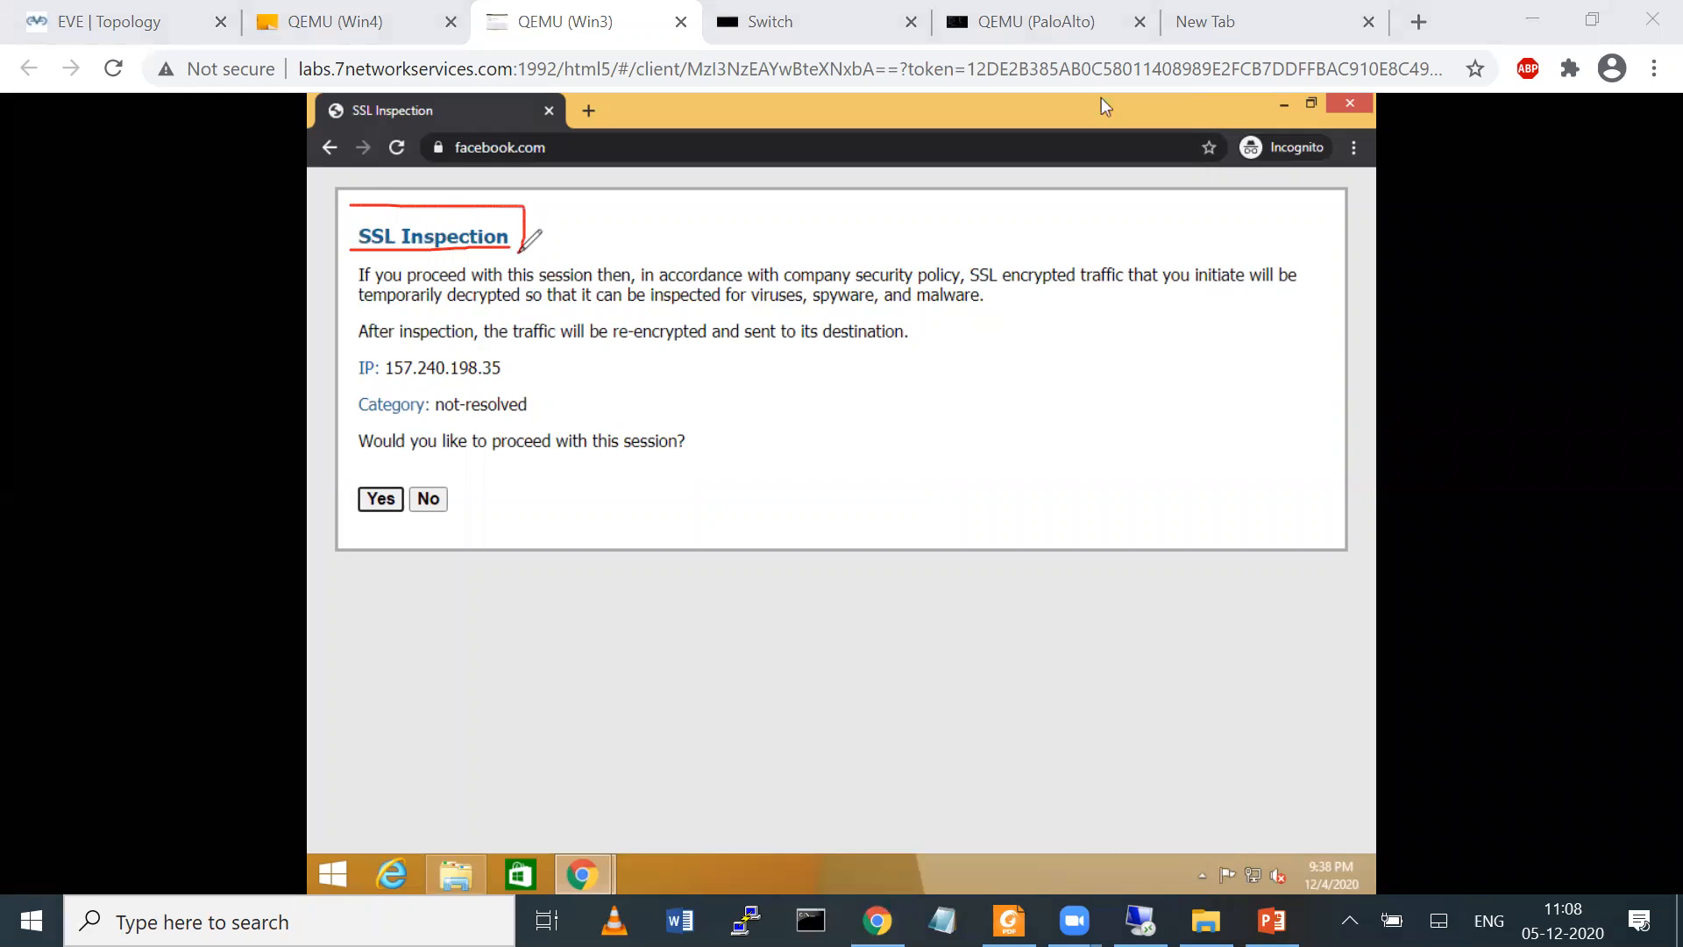
{"action": "mouse_move", "coordinate": [744, 276]}
{"action": "left_mouse_down"}
{"action": "mouse_move", "coordinate": [959, 298]}
{"action": "mouse_move", "coordinate": [1208, 292]}
{"action": "left_mouse_up"}
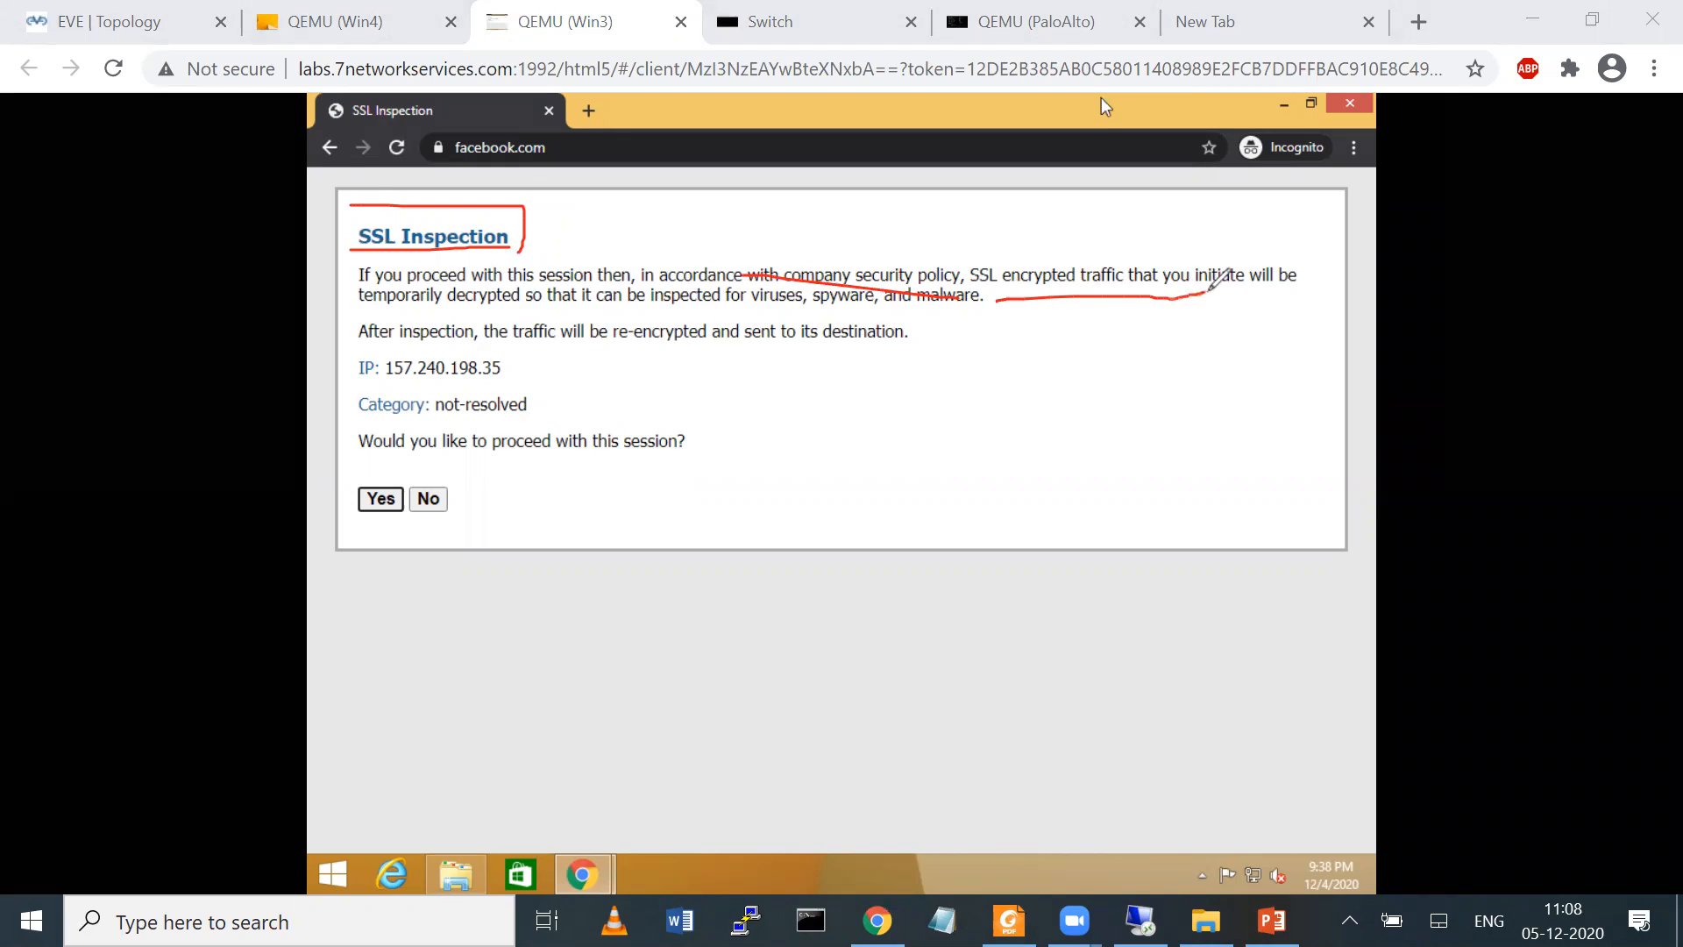
{"action": "left_click_drag", "start_coordinate": [448, 312], "coordinate": [576, 312]}
{"action": "mouse_move", "coordinate": [359, 458]}
{"action": "left_mouse_down"}
{"action": "mouse_move", "coordinate": [501, 468]}
{"action": "mouse_move", "coordinate": [385, 568]}
{"action": "mouse_move", "coordinate": [344, 462]}
{"action": "left_mouse_up"}
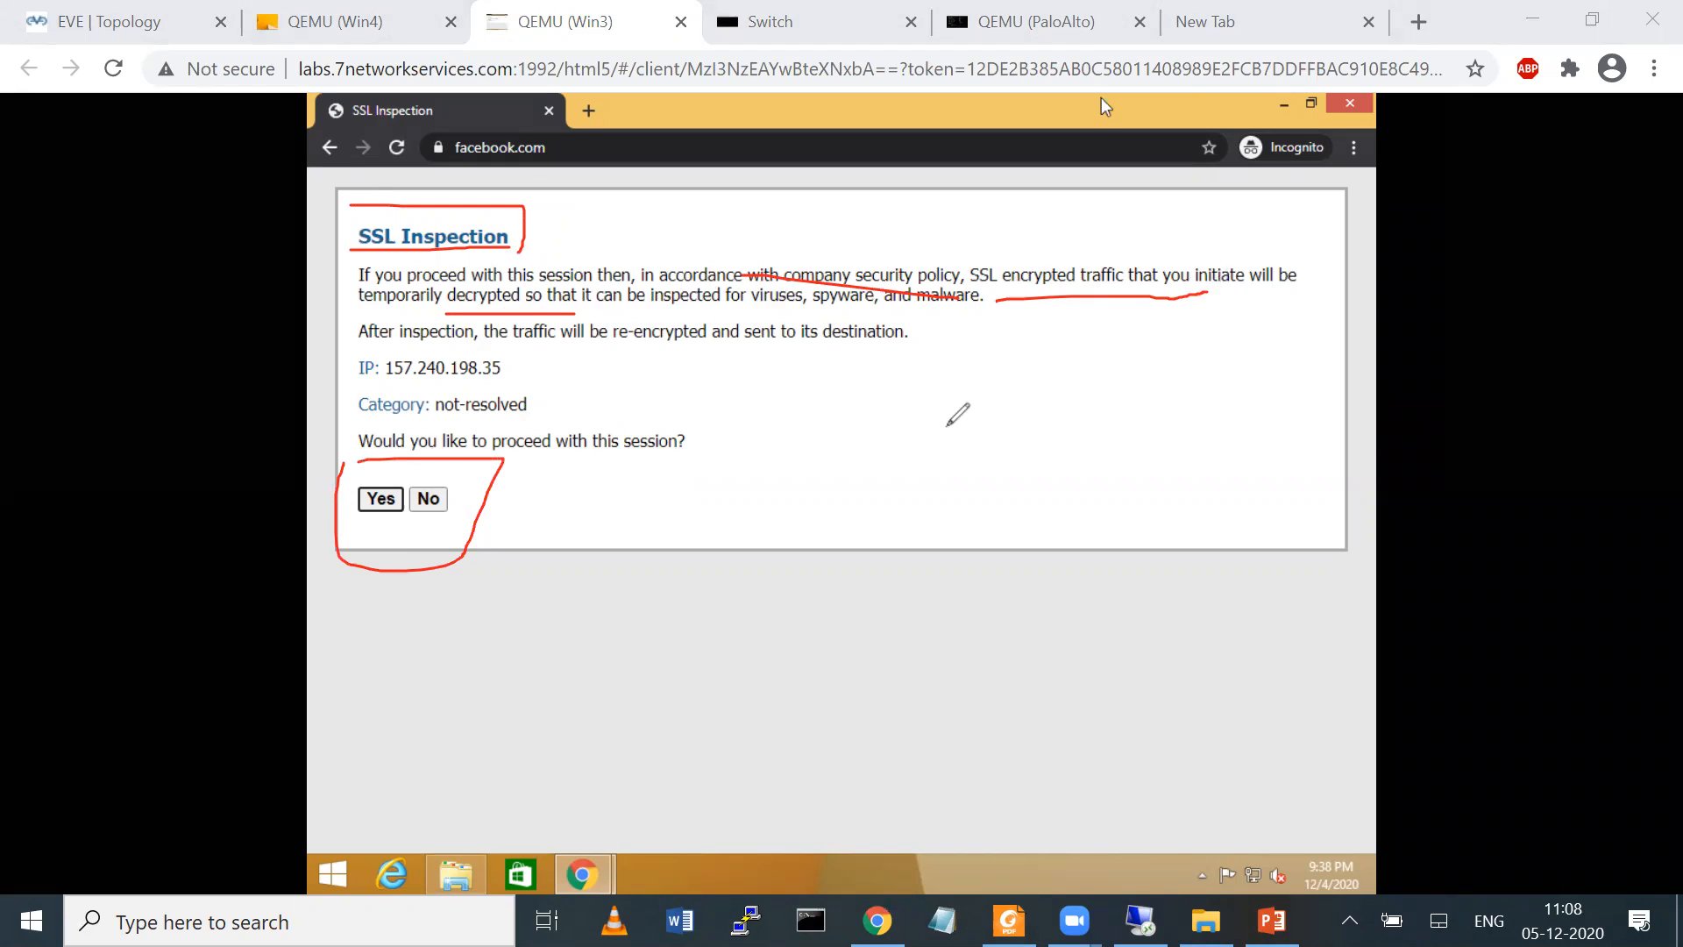
{"action": "left_click", "coordinate": [1396, 906]}
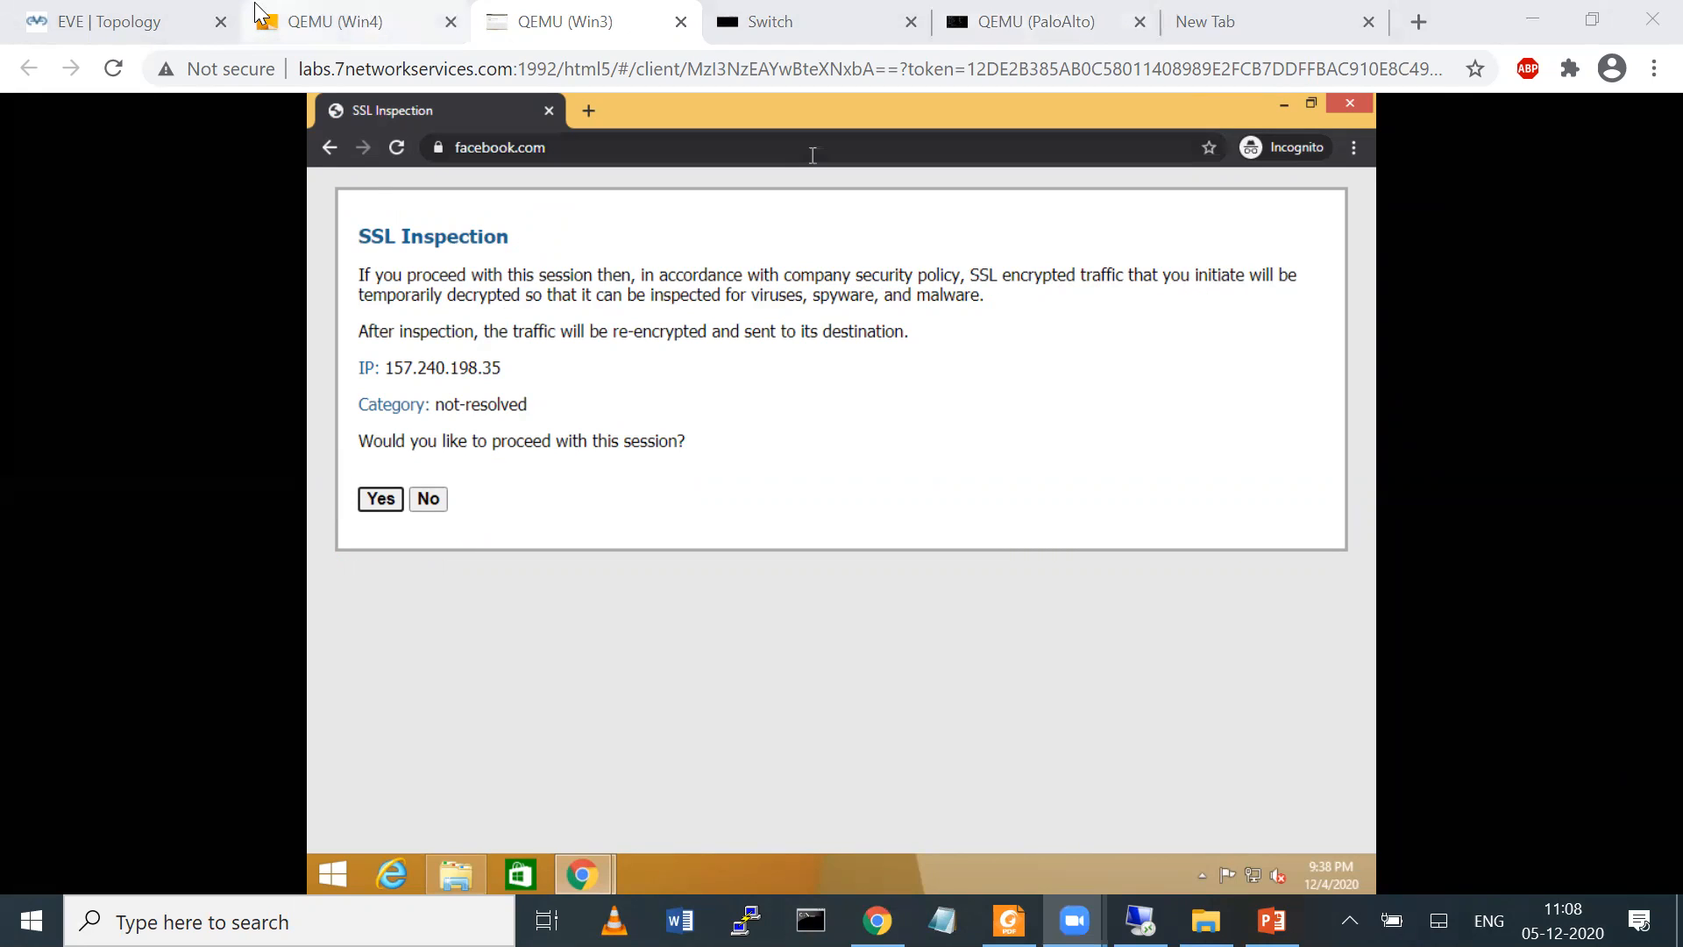
Dismiss the commit status in the firewall's web interface, check the SSL Decryption Opt-out Page's action, and return to the Win3 client
{"action": "left_click", "coordinate": [1140, 921]}
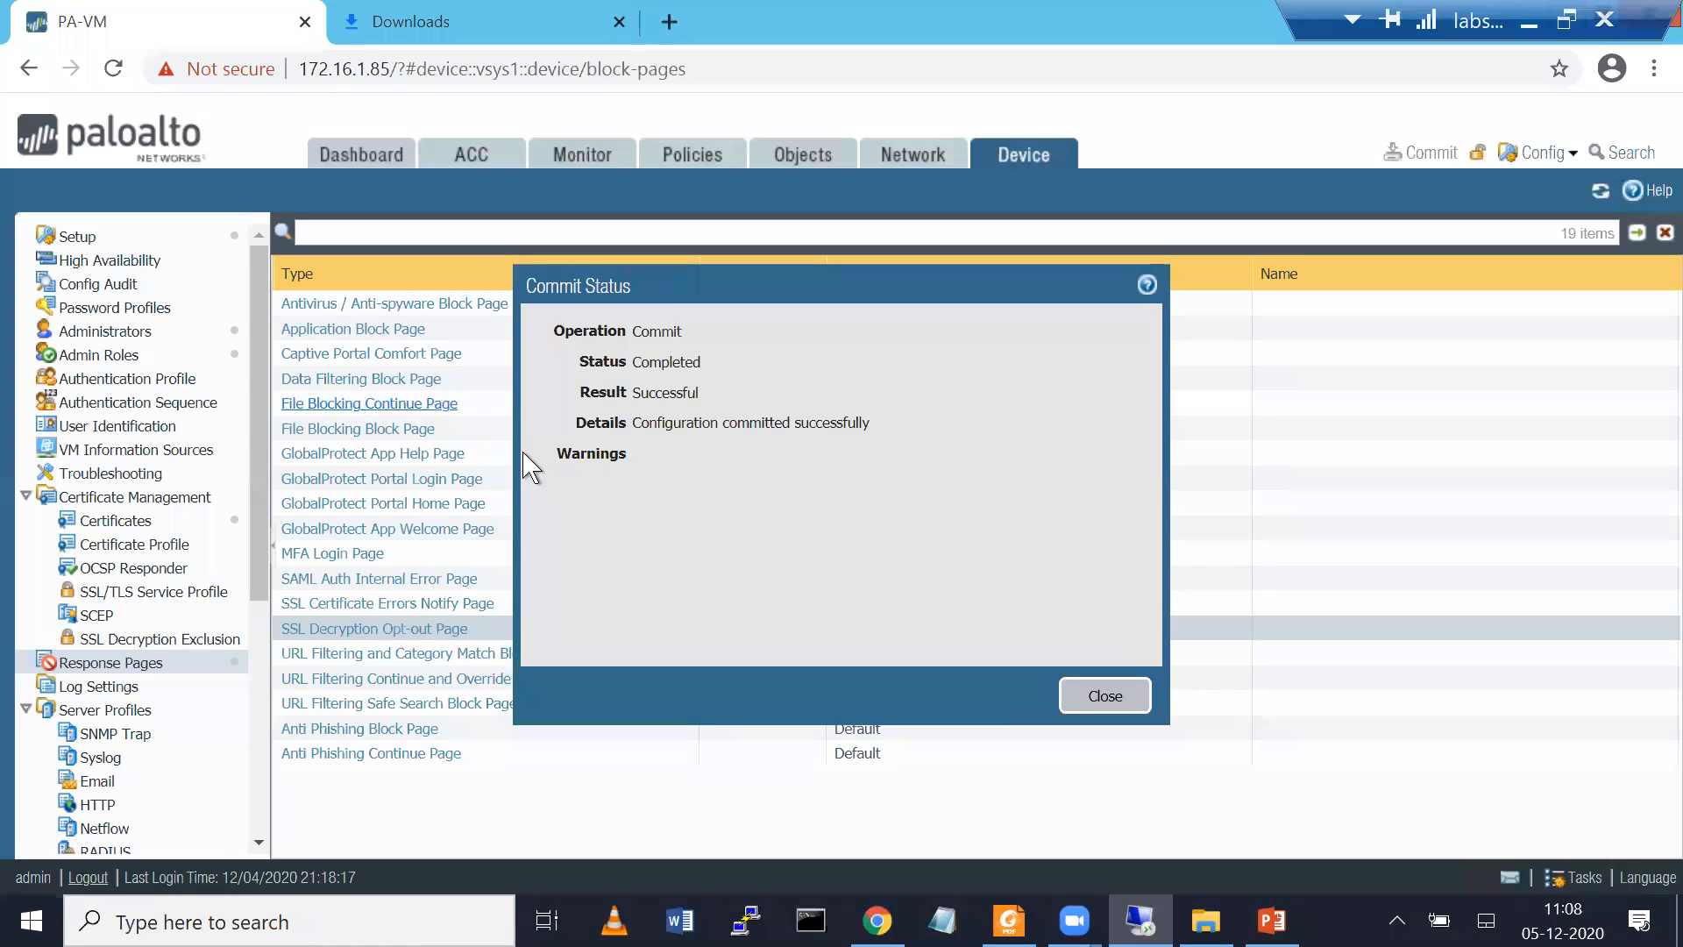
{"action": "left_click", "coordinate": [1118, 701]}
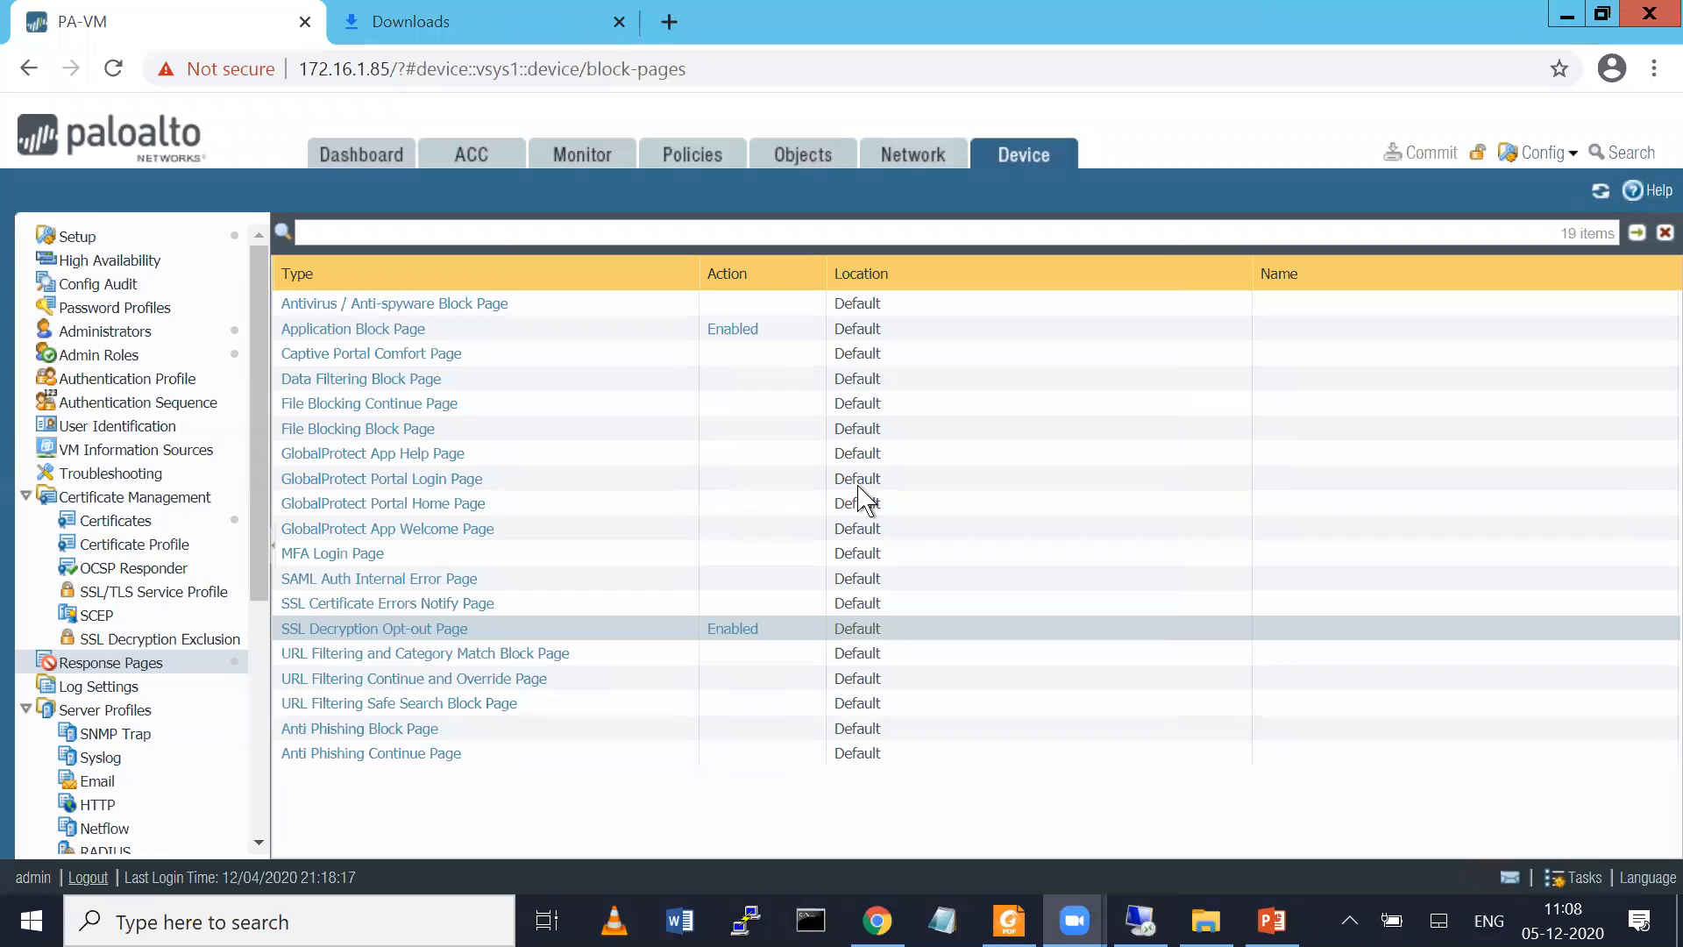
{"action": "left_click_drag", "start_coordinate": [284, 644], "coordinate": [484, 644]}
{"action": "mouse_move", "coordinate": [707, 633]}
{"action": "left_mouse_down"}
{"action": "mouse_move", "coordinate": [785, 596]}
{"action": "mouse_move", "coordinate": [778, 633]}
{"action": "mouse_move", "coordinate": [677, 621]}
{"action": "mouse_move", "coordinate": [794, 654]}
{"action": "left_mouse_up"}
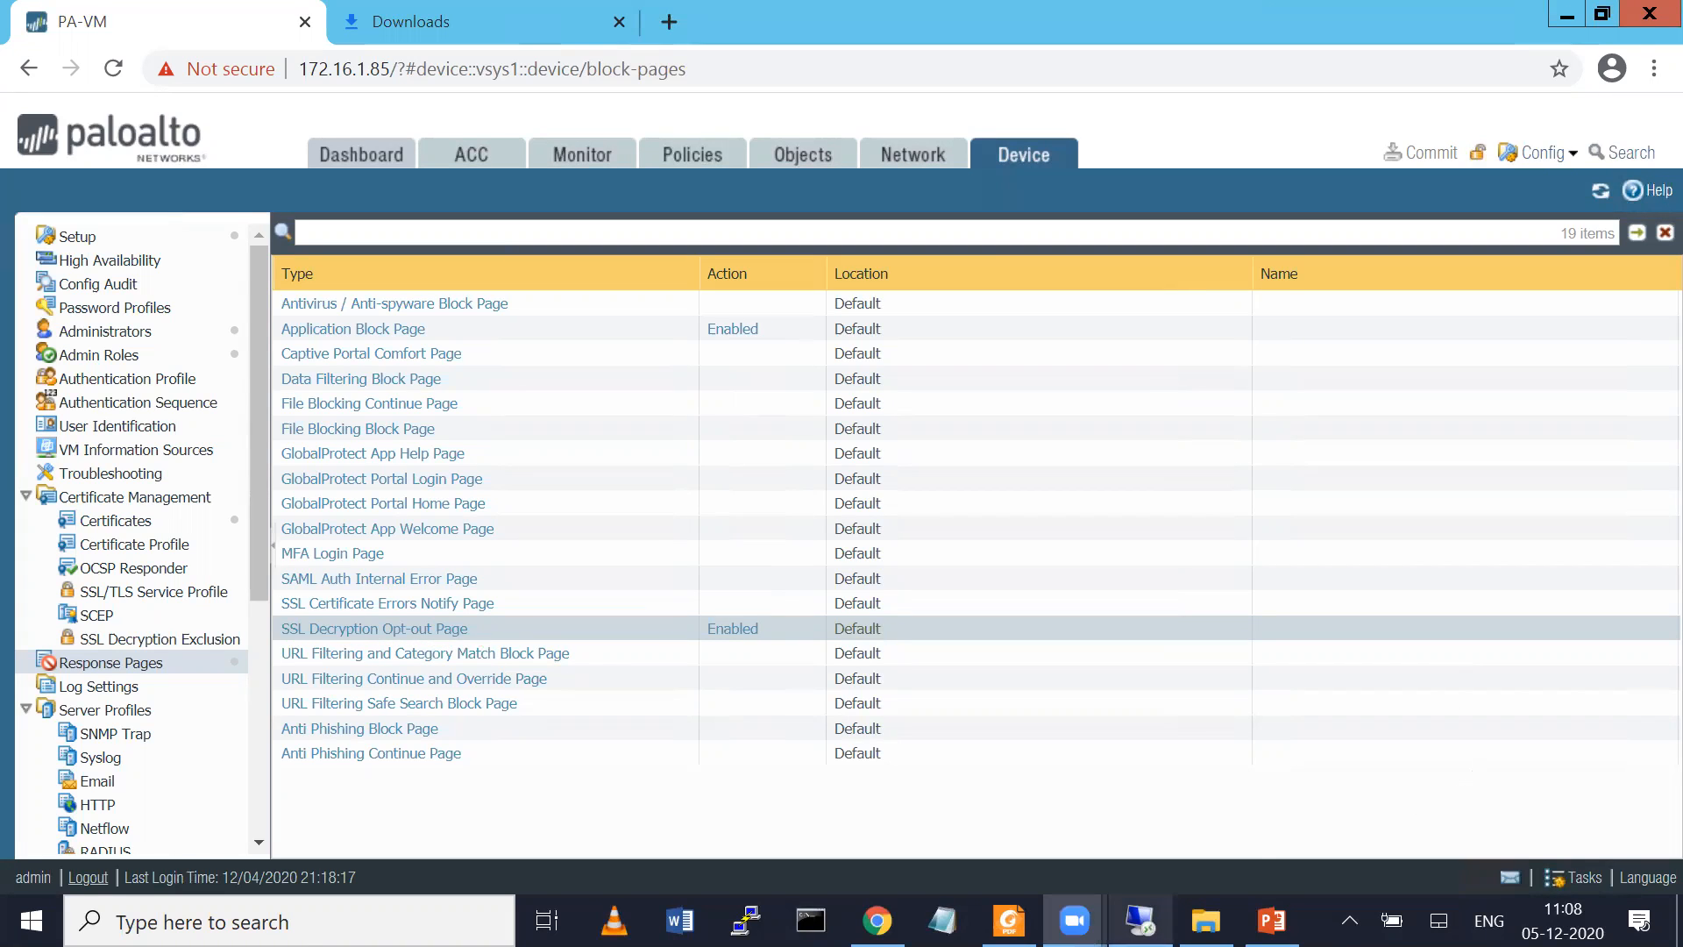
{"action": "mouse_move", "coordinate": [877, 921]}
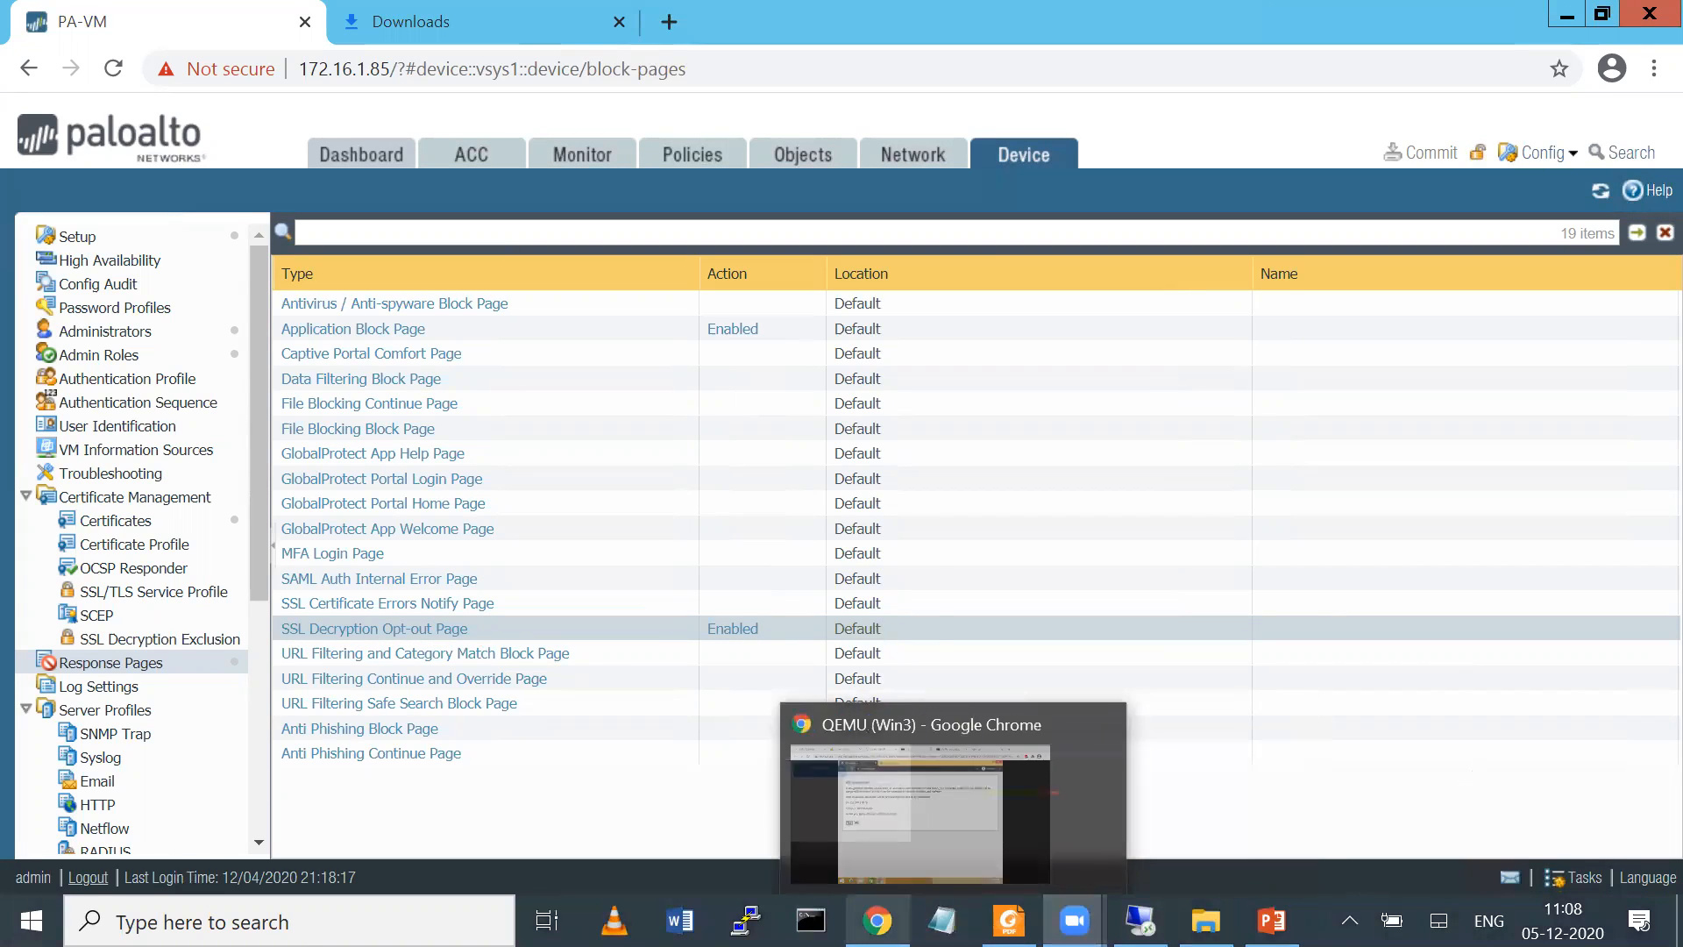
{"action": "left_click", "coordinate": [867, 814]}
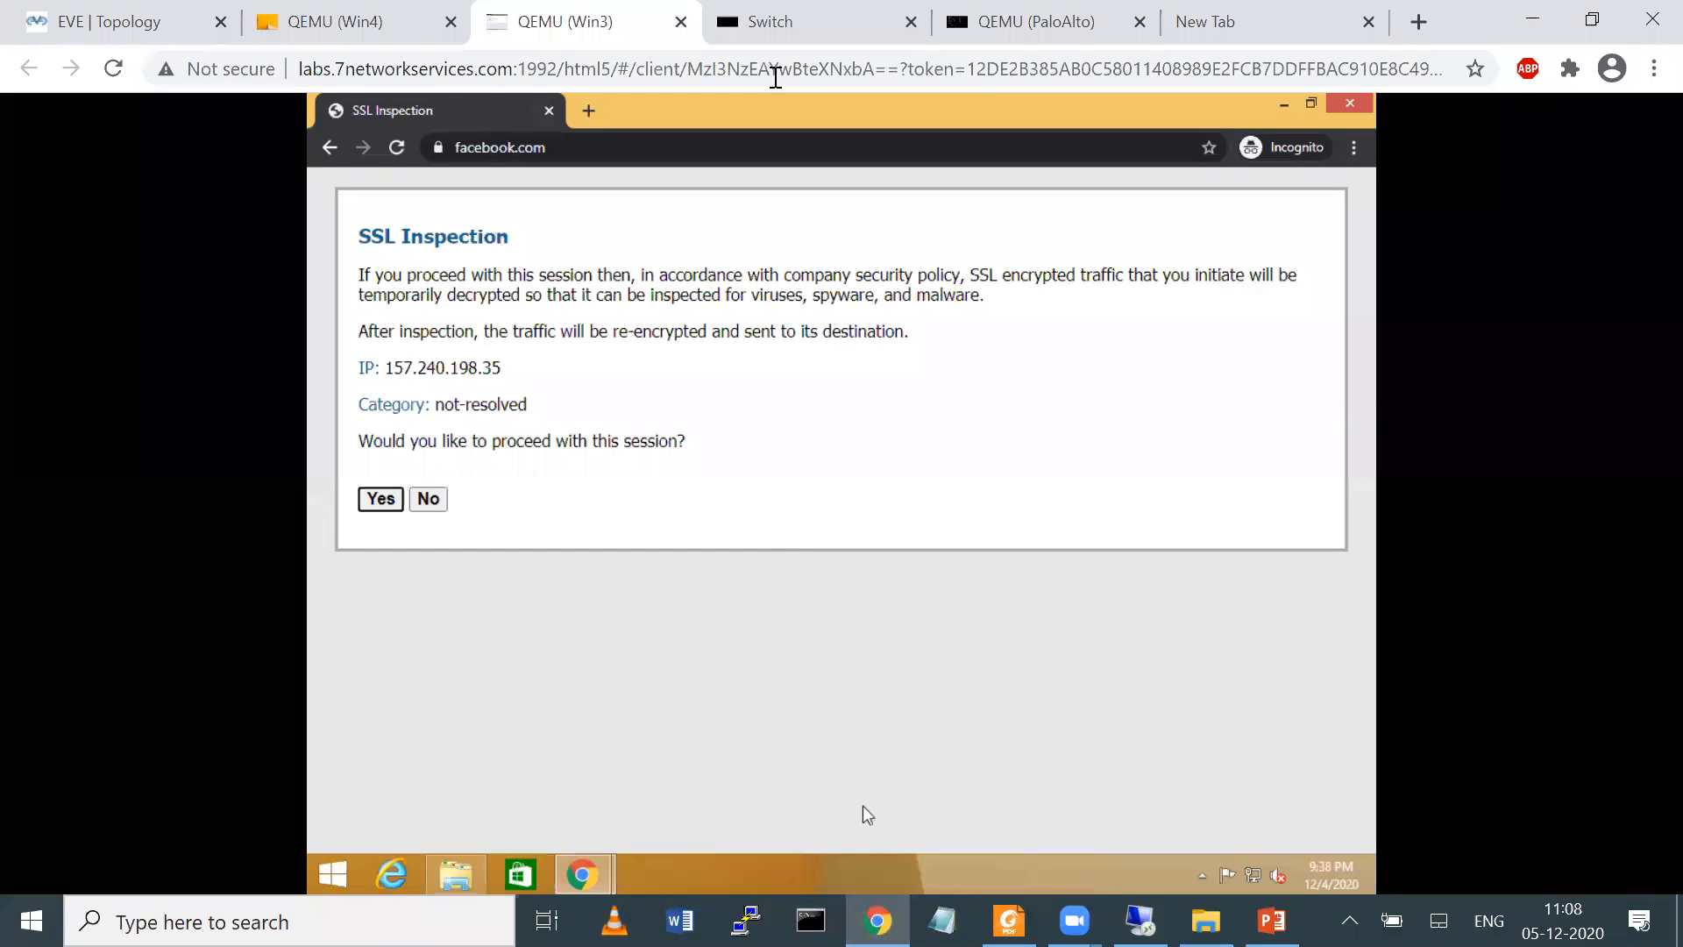
{"action": "mouse_move", "coordinate": [425, 458]}
{"action": "left_mouse_down"}
{"action": "mouse_move", "coordinate": [439, 481]}
{"action": "mouse_move", "coordinate": [425, 522]}
{"action": "mouse_move", "coordinate": [456, 499]}
{"action": "mouse_move", "coordinate": [497, 543]}
{"action": "left_mouse_up"}
{"action": "left_click_drag", "start_coordinate": [480, 491], "coordinate": [480, 548]}
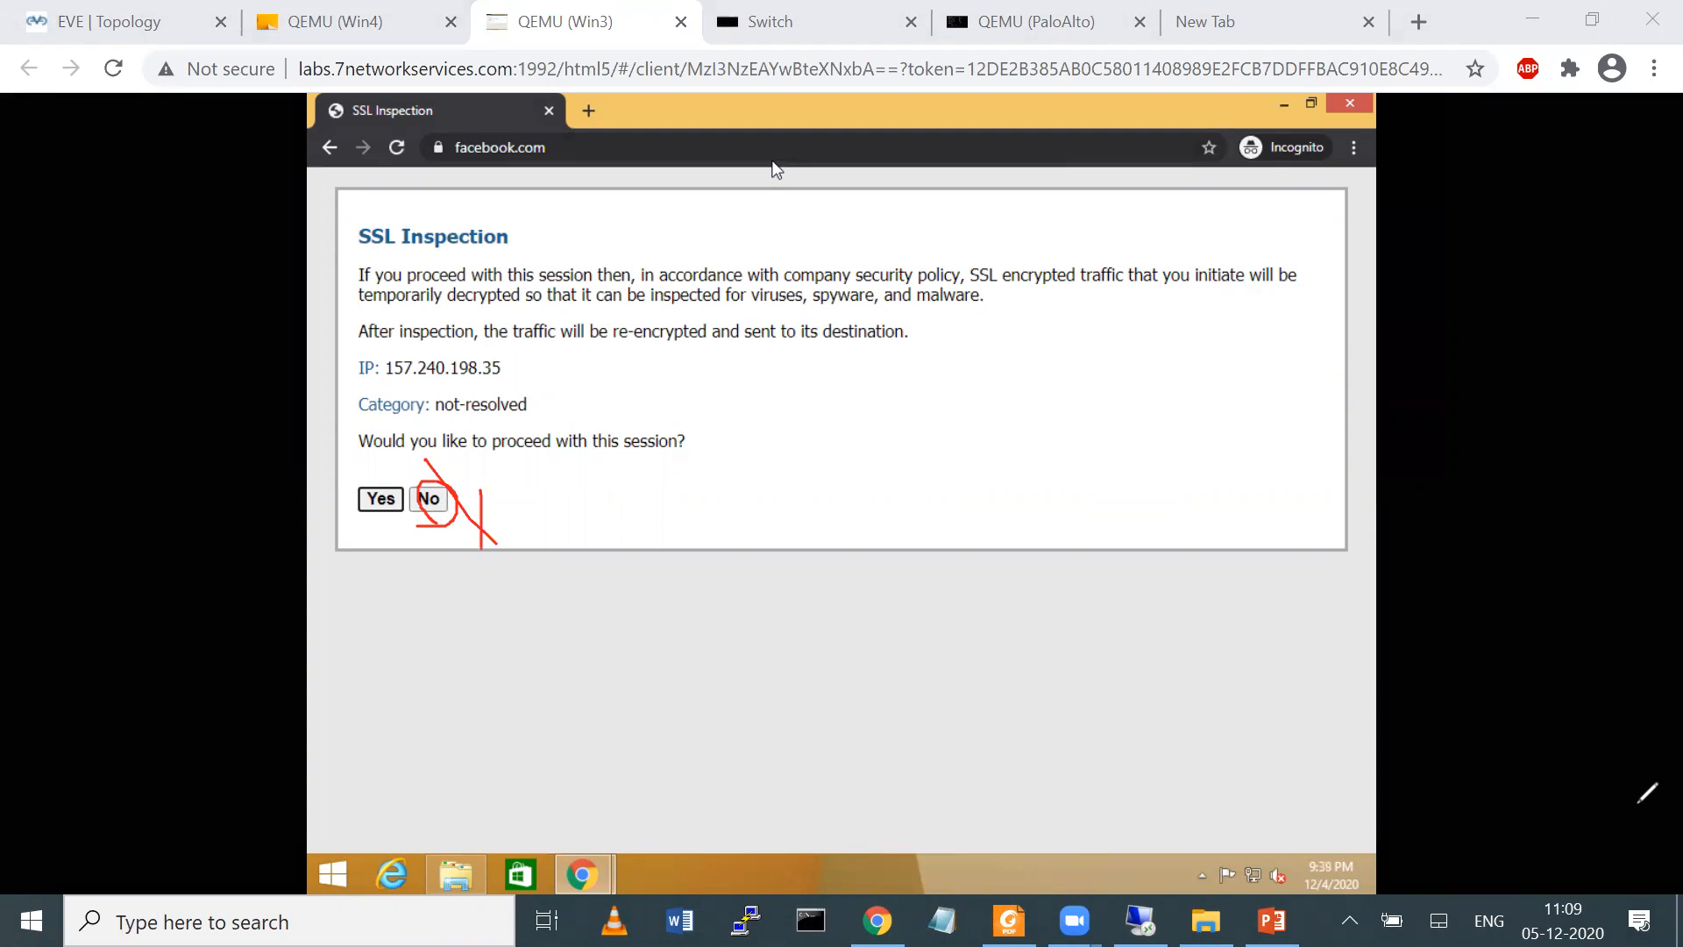
Accept the SSL Inspection page to proceed to facebook.com on the Win3 client, and return to the EVE topology
{"action": "left_click", "coordinate": [673, 121]}
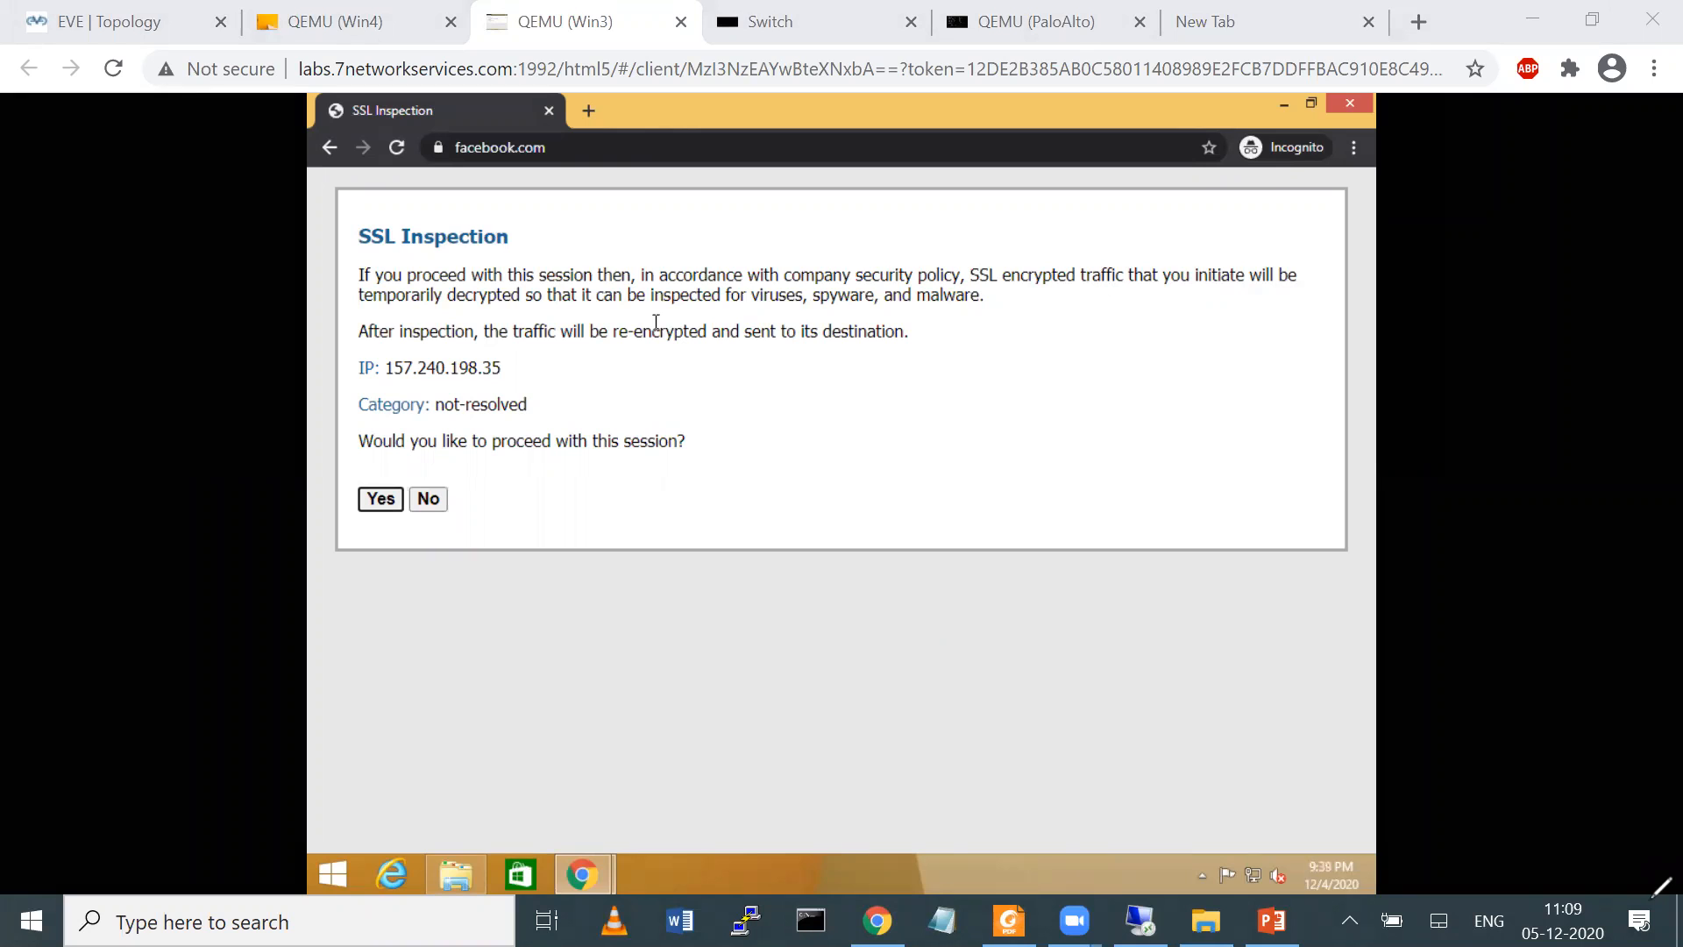
{"action": "left_click", "coordinate": [380, 501]}
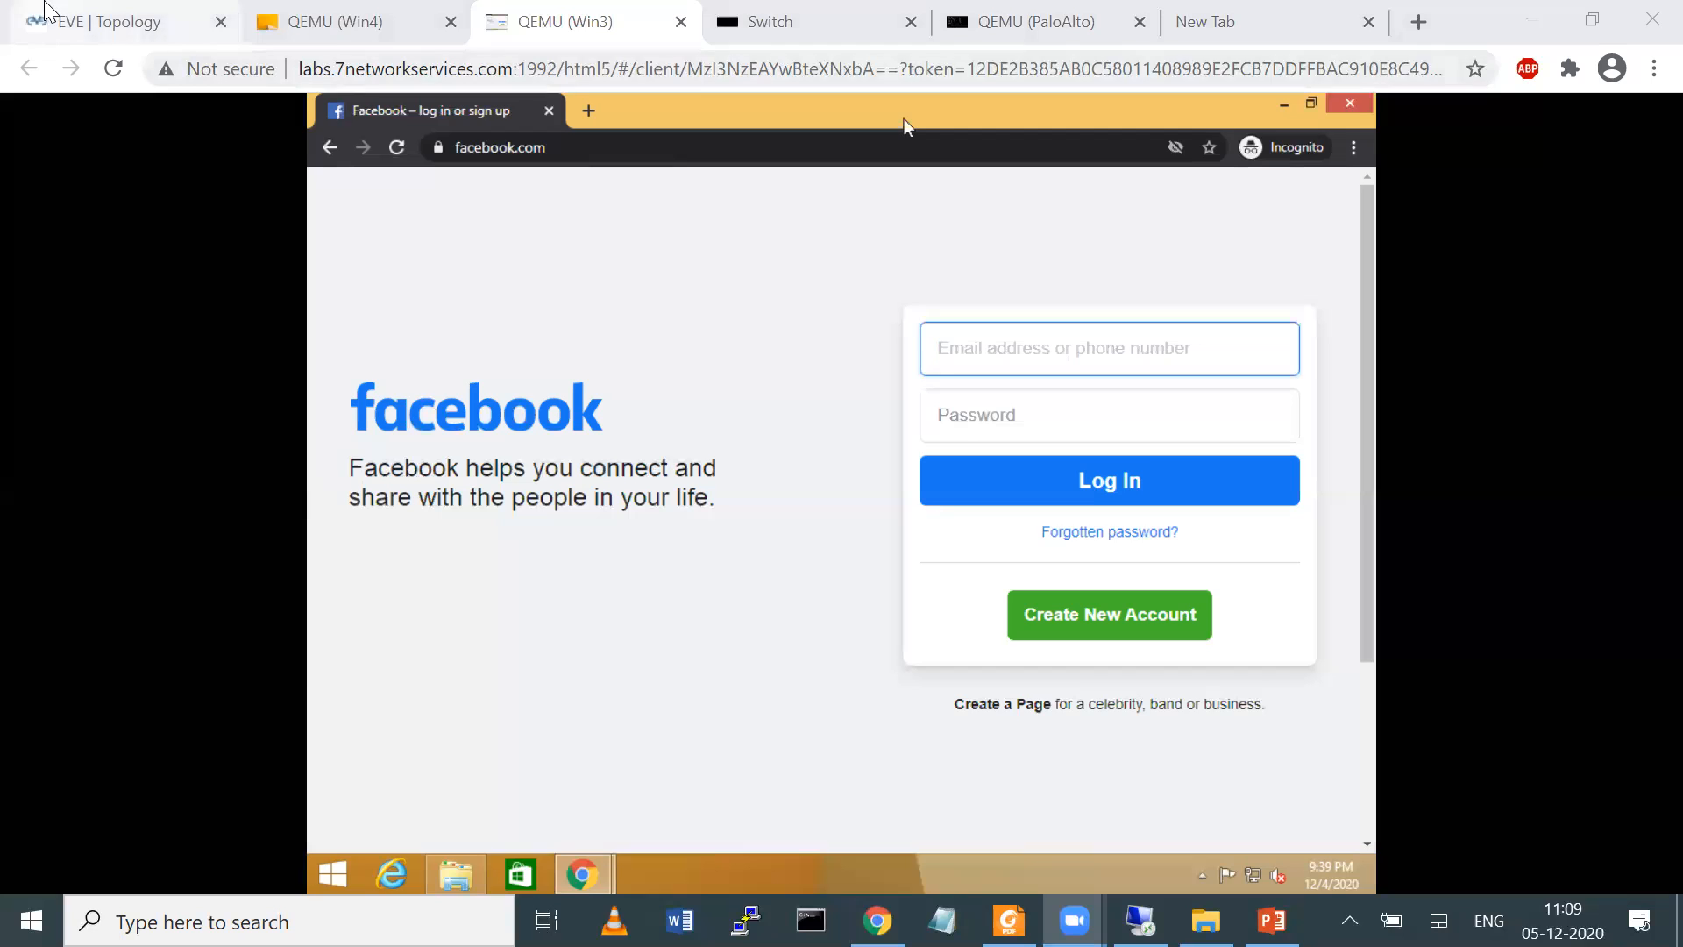
{"action": "key", "text": "ctrl+1"}
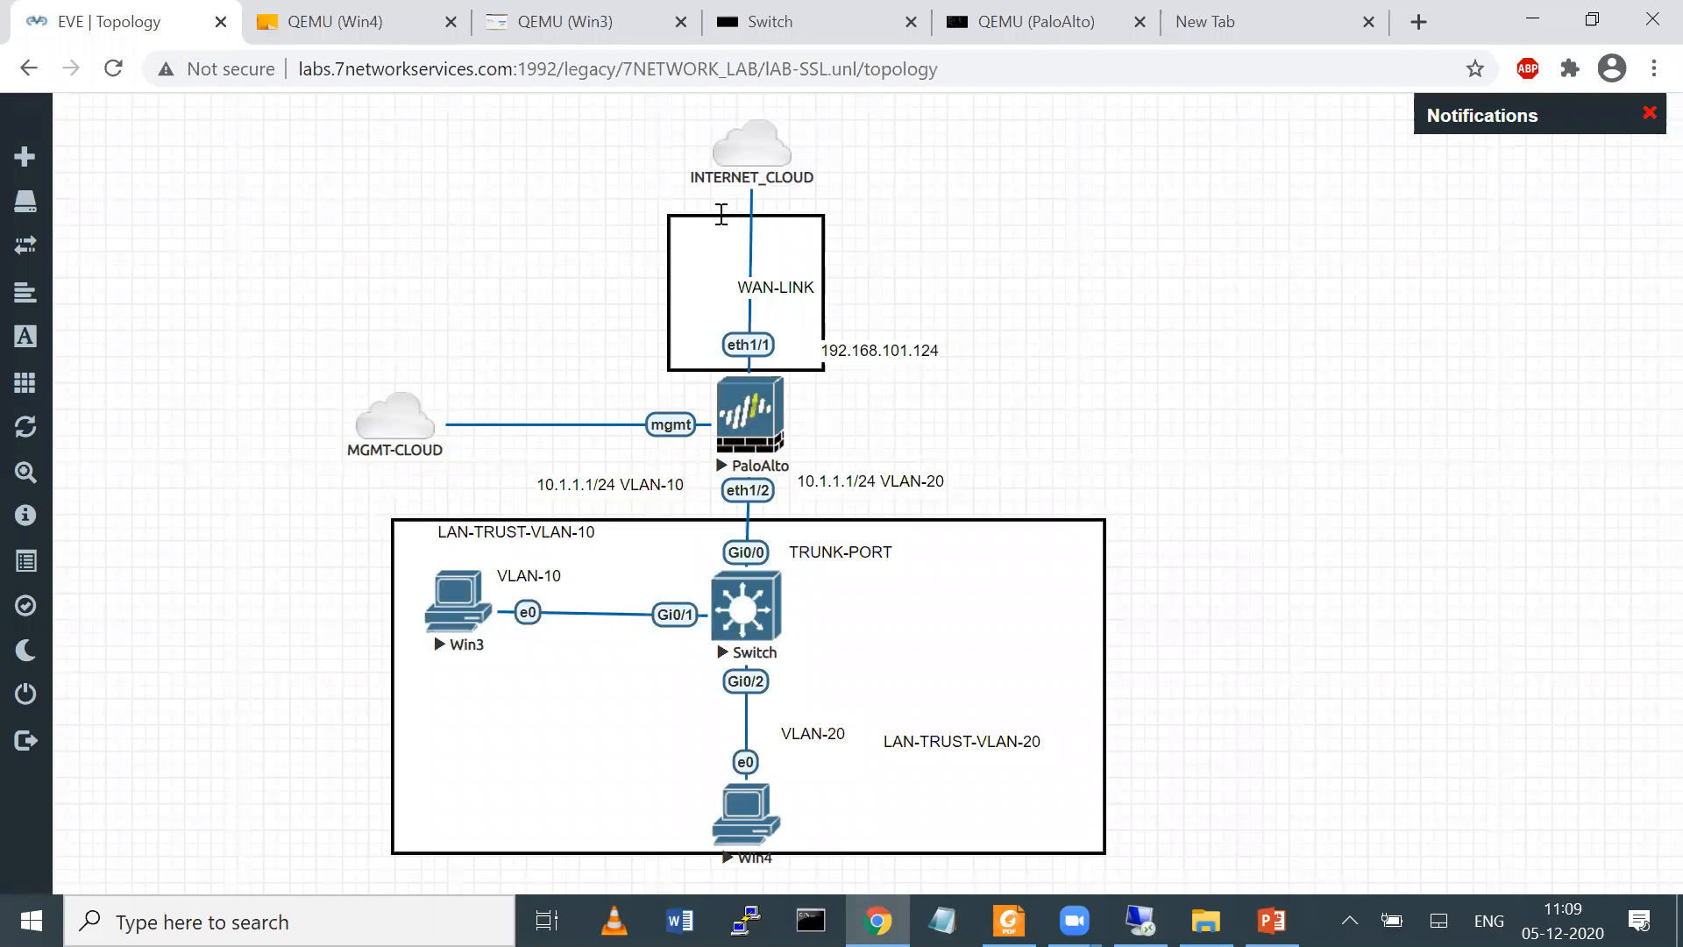
Switch to the firewall's web interface and open the list of application objects
{"action": "key", "text": "alt+Tab"}
{"action": "left_click", "coordinate": [697, 156]}
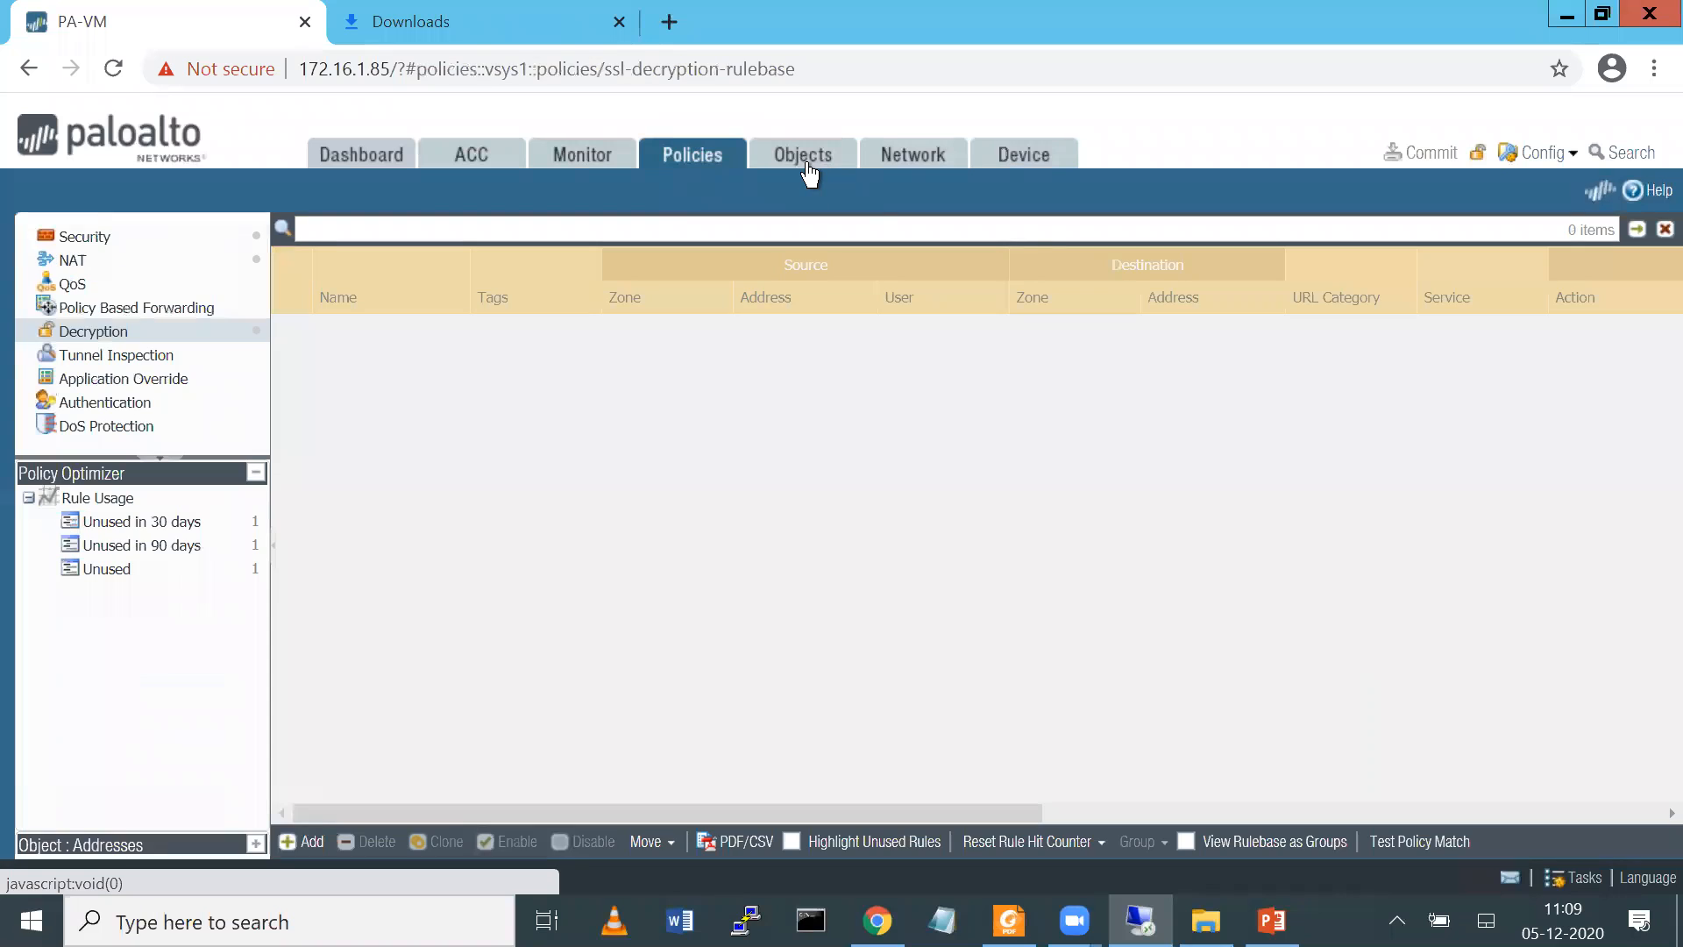
{"action": "left_click", "coordinate": [803, 166]}
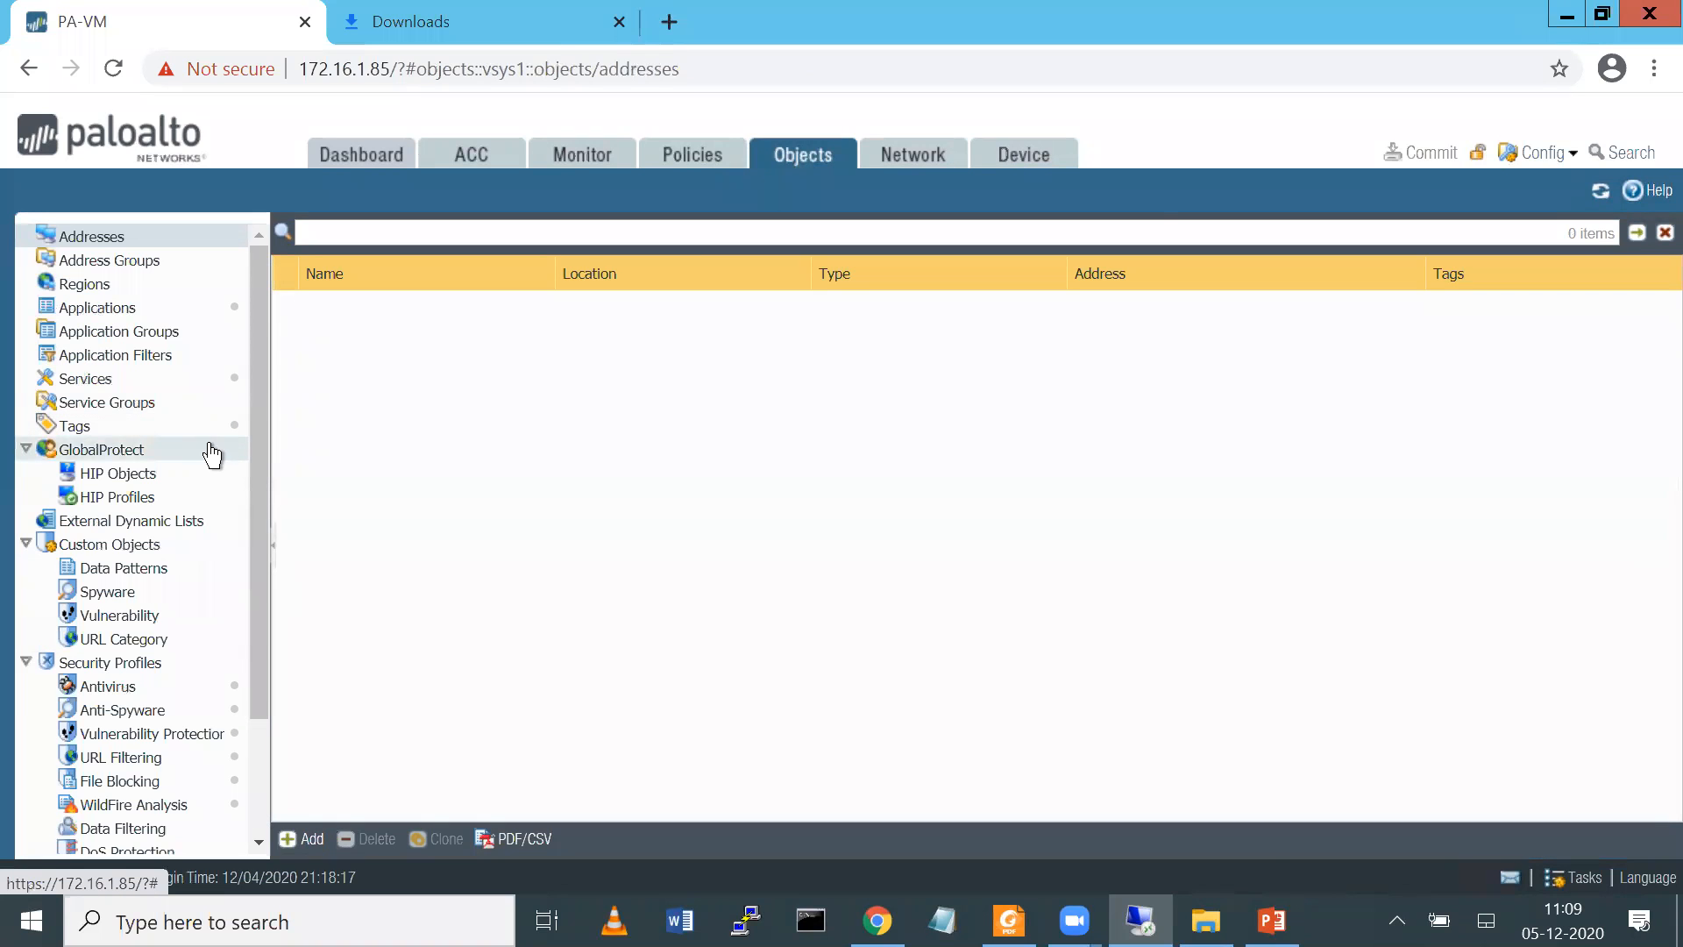
{"action": "left_click", "coordinate": [98, 308]}
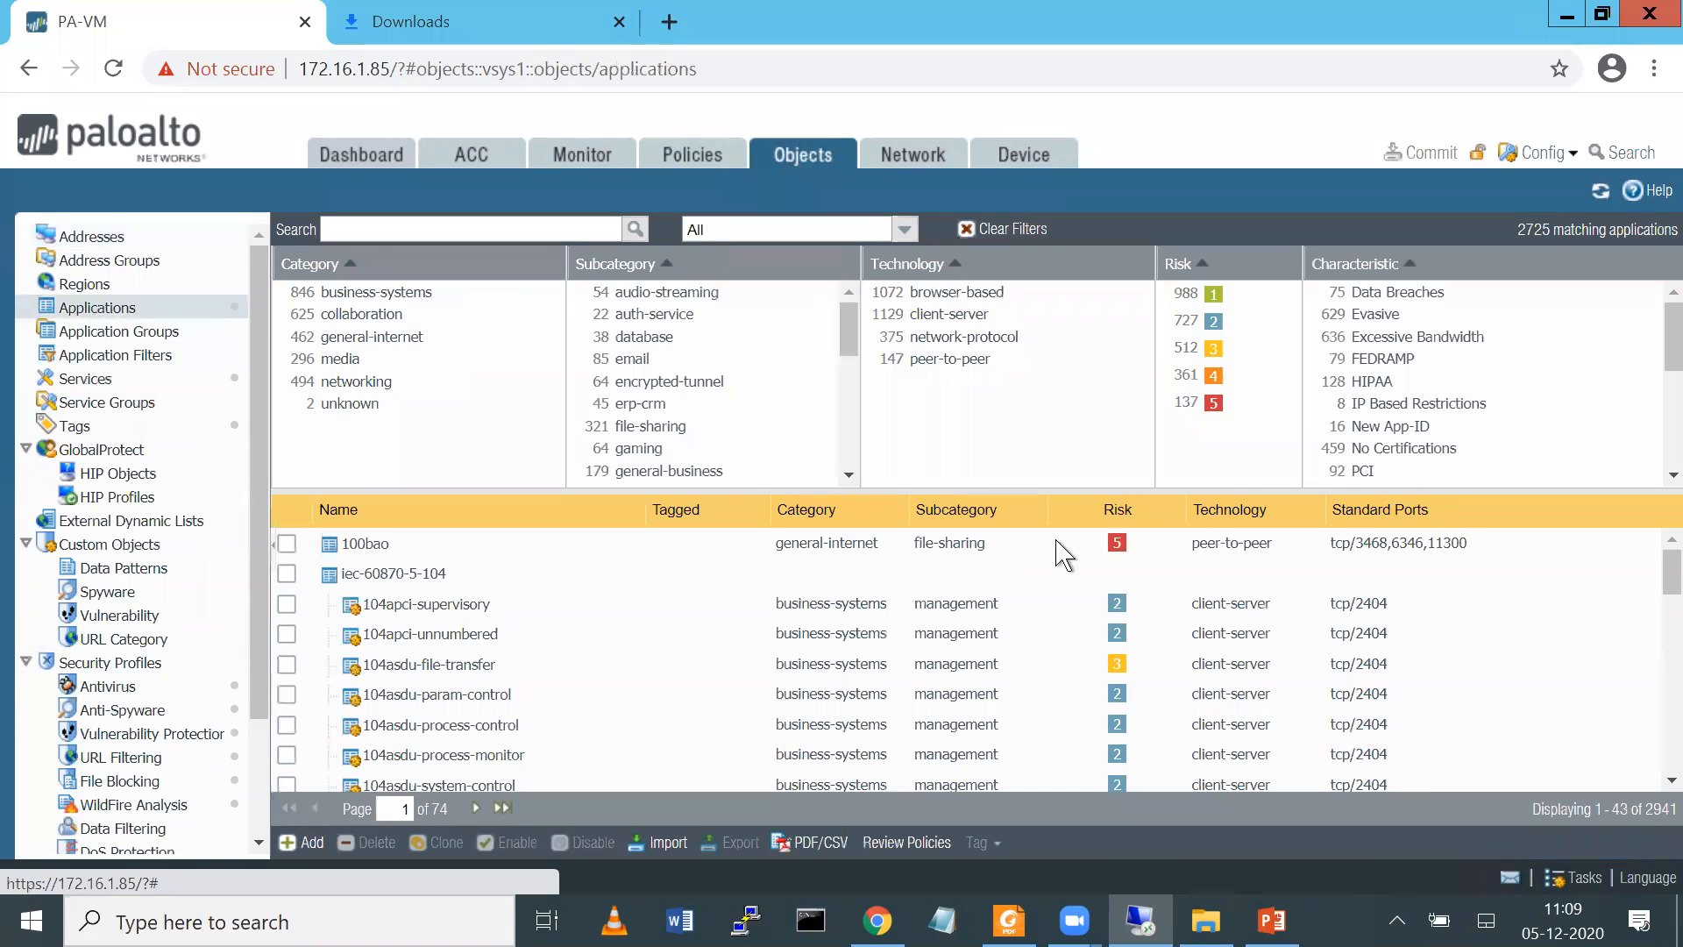
{"action": "mouse_move", "coordinate": [1206, 259]}
{"action": "left_mouse_down"}
{"action": "mouse_move", "coordinate": [1215, 48]}
{"action": "mouse_move", "coordinate": [1214, 254]}
{"action": "left_mouse_up"}
{"action": "left_click_drag", "start_coordinate": [1239, 44], "coordinate": [1135, 148]}
{"action": "left_click_drag", "start_coordinate": [1251, 82], "coordinate": [1156, 184]}
{"action": "left_click_drag", "start_coordinate": [1251, 134], "coordinate": [1174, 204]}
{"action": "mouse_move", "coordinate": [1061, 130]}
{"action": "left_mouse_down"}
{"action": "mouse_move", "coordinate": [1155, 69]}
{"action": "mouse_move", "coordinate": [1138, 60]}
{"action": "left_mouse_up"}
{"action": "left_click_drag", "start_coordinate": [1111, 174], "coordinate": [1092, 188]}
{"action": "left_click_drag", "start_coordinate": [1080, 297], "coordinate": [1148, 235]}
{"action": "mouse_move", "coordinate": [1106, 326]}
{"action": "left_mouse_down"}
{"action": "mouse_move", "coordinate": [1167, 246]}
{"action": "mouse_move", "coordinate": [1252, 246]}
{"action": "left_mouse_up"}
{"action": "mouse_move", "coordinate": [947, 474]}
{"action": "left_mouse_down"}
{"action": "mouse_move", "coordinate": [966, 465]}
{"action": "mouse_move", "coordinate": [960, 419]}
{"action": "left_mouse_up"}
{"action": "left_click_drag", "start_coordinate": [1019, 482], "coordinate": [1096, 432]}
{"action": "left_click_drag", "start_coordinate": [1052, 554], "coordinate": [1096, 605]}
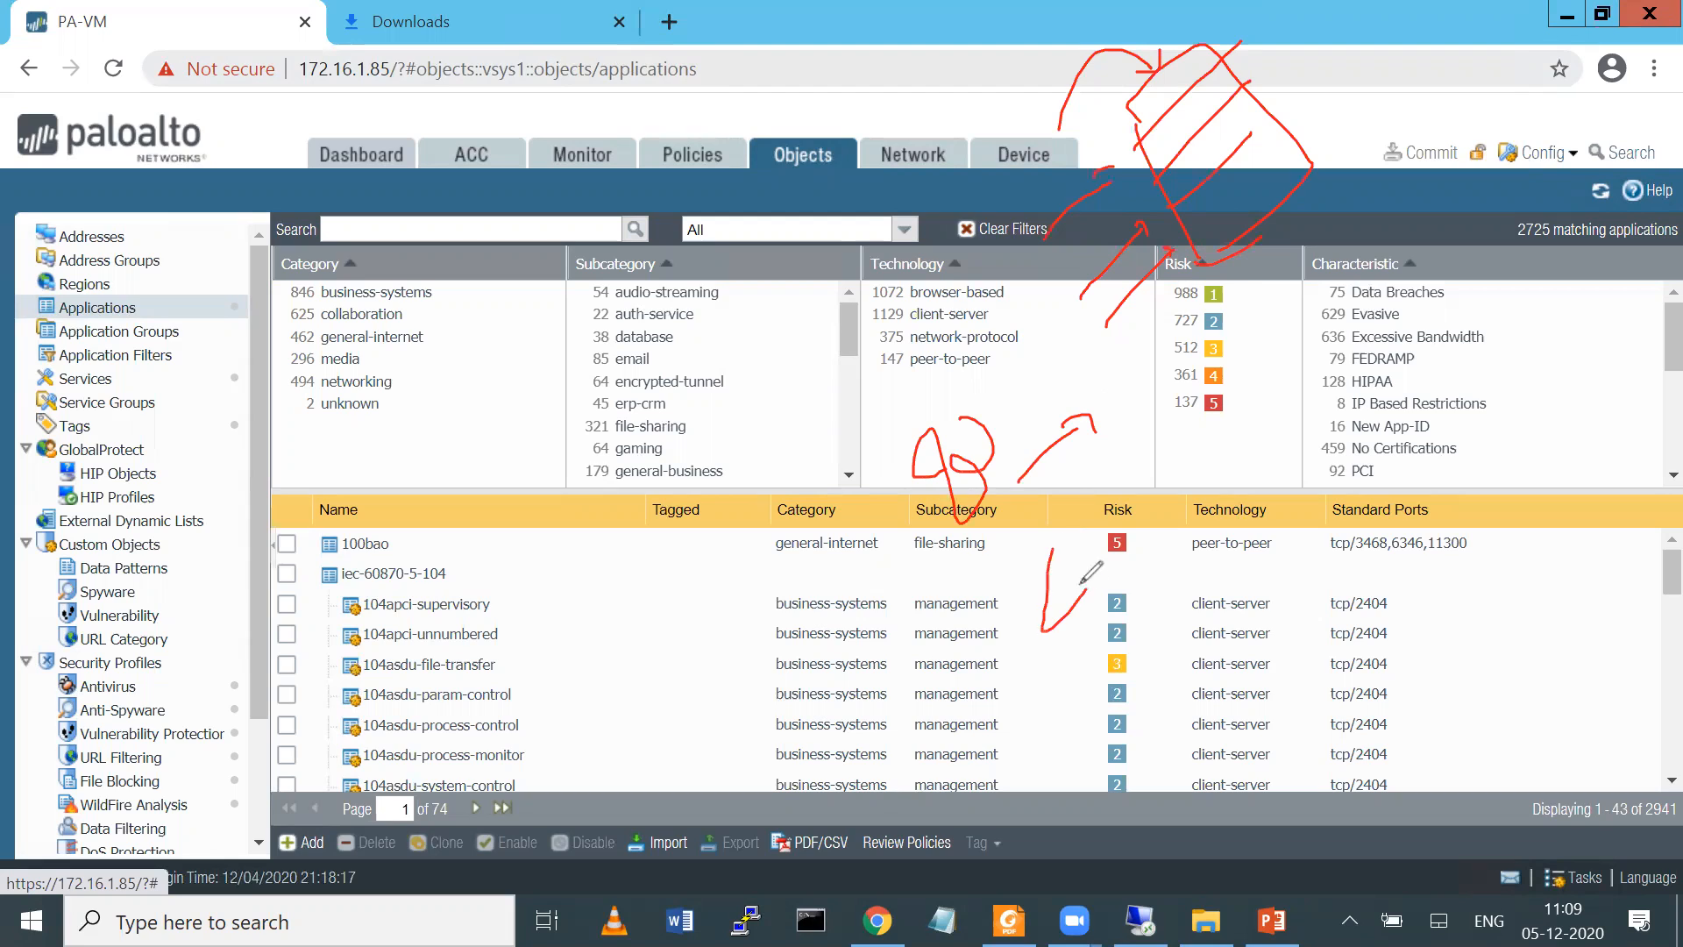
{"action": "mouse_move", "coordinate": [1104, 513]}
{"action": "left_mouse_down"}
{"action": "mouse_move", "coordinate": [1112, 614]}
{"action": "mouse_move", "coordinate": [1158, 564]}
{"action": "left_mouse_up"}
{"action": "left_click_drag", "start_coordinate": [1162, 551], "coordinate": [1190, 511]}
{"action": "left_click_drag", "start_coordinate": [1254, 401], "coordinate": [1326, 467]}
{"action": "mouse_move", "coordinate": [1319, 386]}
{"action": "left_mouse_down"}
{"action": "mouse_move", "coordinate": [1272, 467]}
{"action": "mouse_move", "coordinate": [1437, 338]}
{"action": "left_mouse_up"}
{"action": "left_click", "coordinate": [1436, 325]}
{"action": "mouse_move", "coordinate": [1089, 677]}
{"action": "left_mouse_down"}
{"action": "mouse_move", "coordinate": [943, 526]}
{"action": "mouse_move", "coordinate": [1344, 566]}
{"action": "left_mouse_up"}
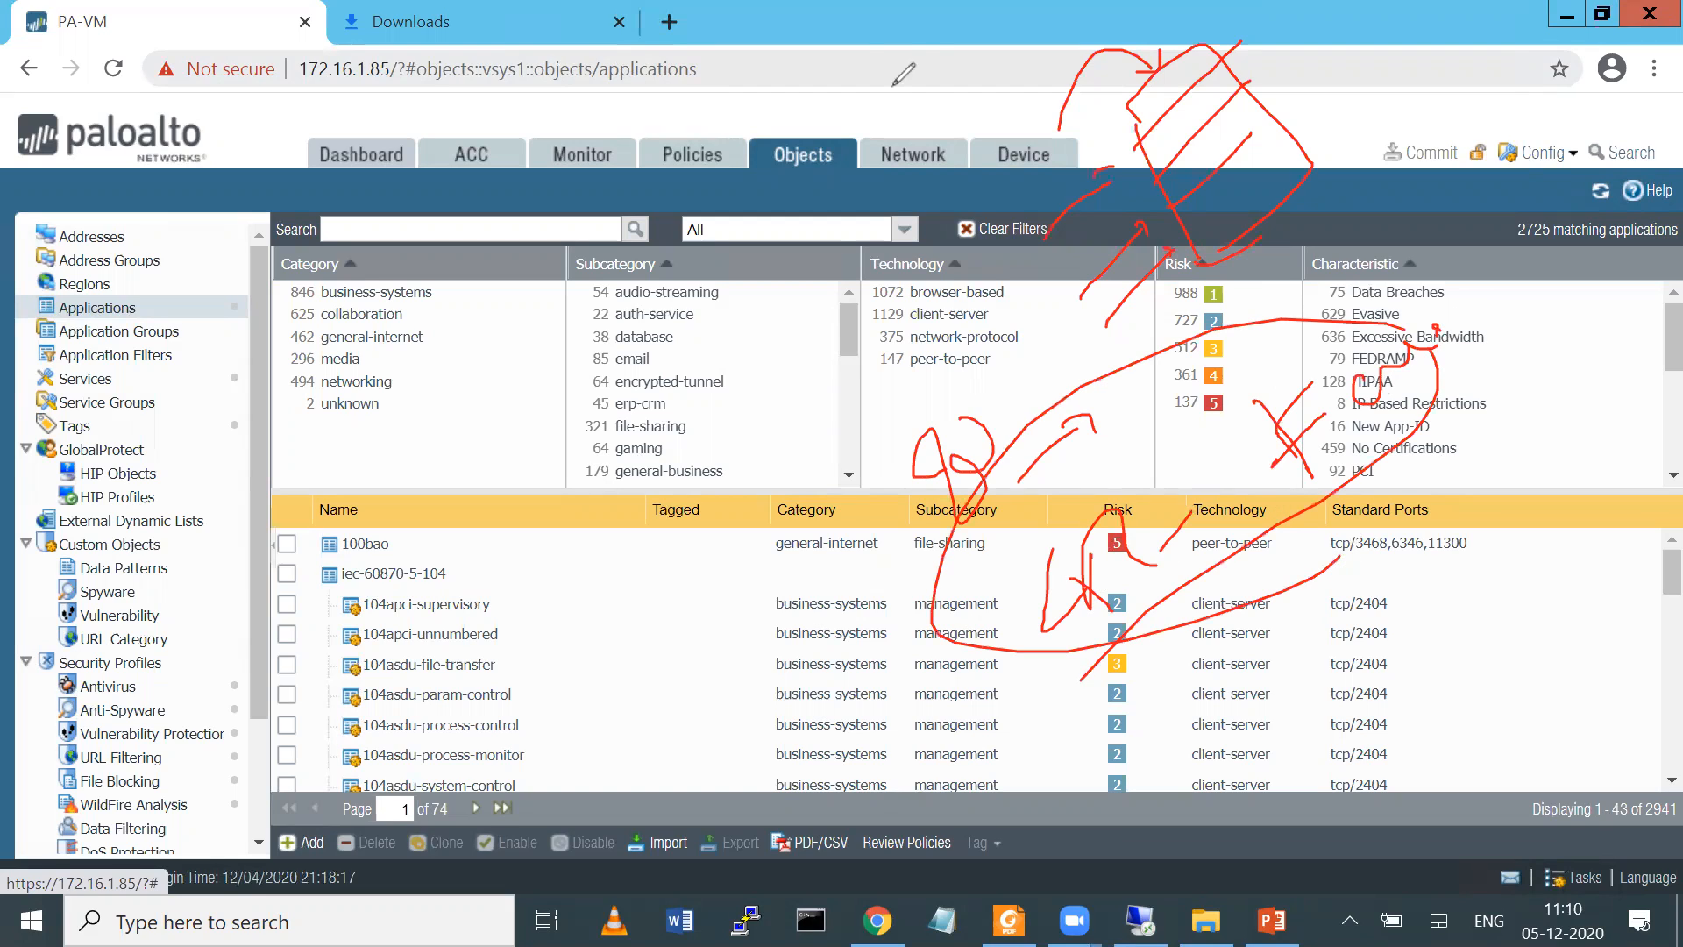
{"action": "left_click", "coordinate": [879, 57]}
{"action": "mouse_move", "coordinate": [968, 450]}
{"action": "left_mouse_down"}
{"action": "mouse_move", "coordinate": [921, 404]}
{"action": "mouse_move", "coordinate": [1009, 379]}
{"action": "left_mouse_up"}
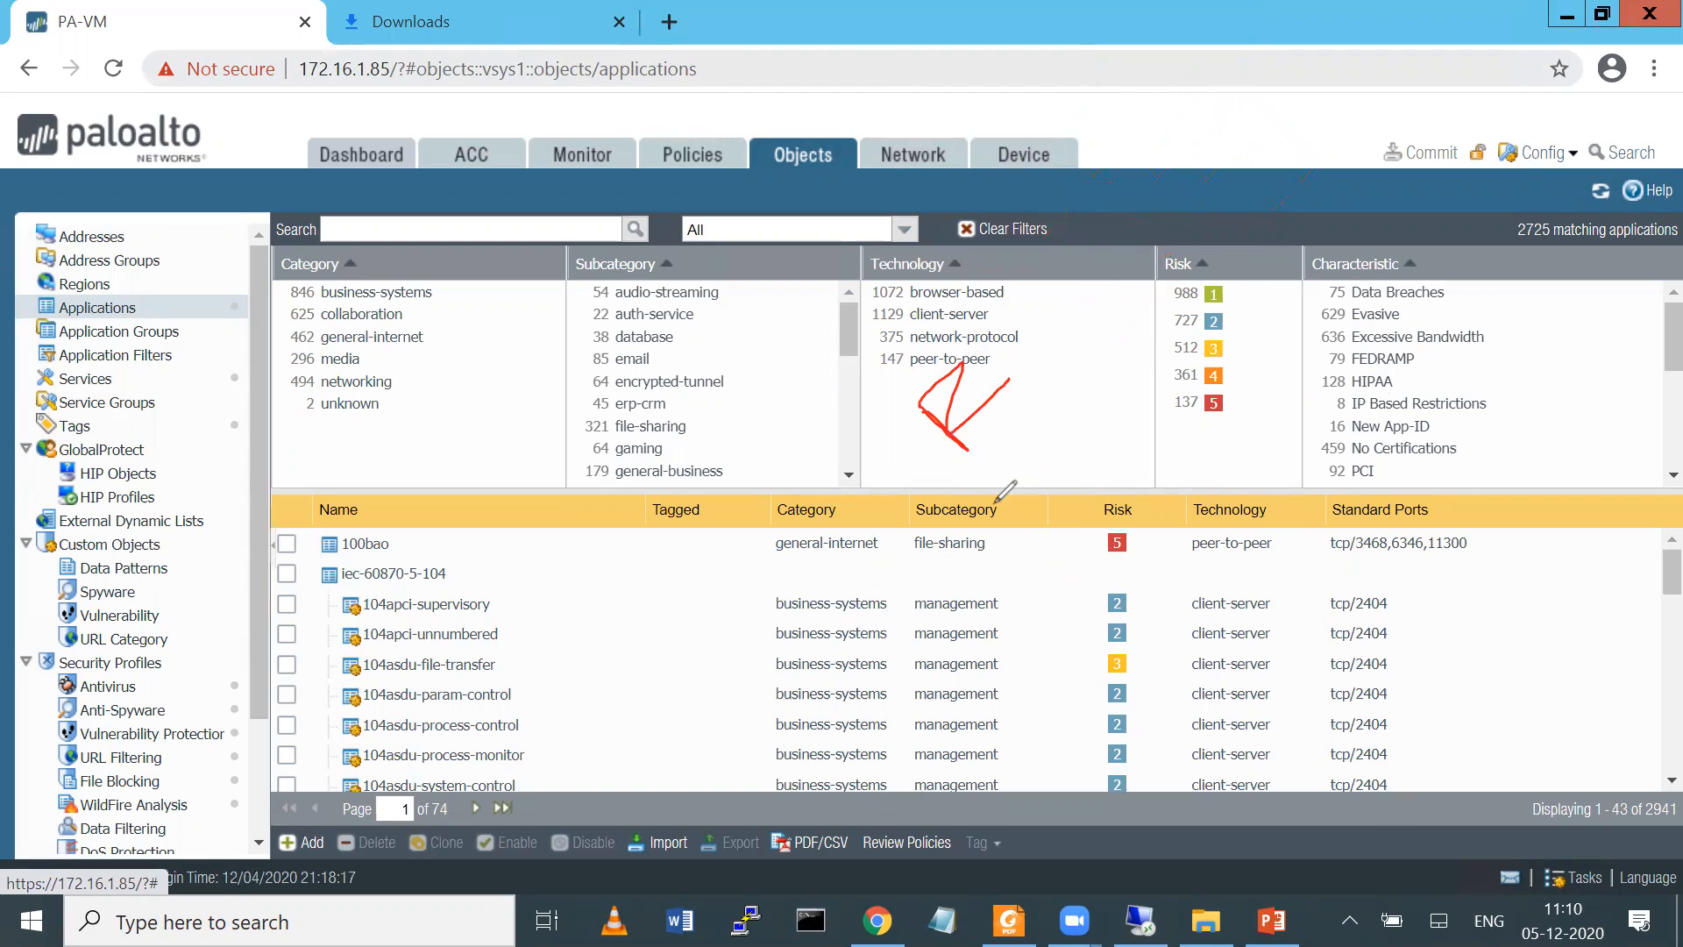
{"action": "left_click_drag", "start_coordinate": [937, 406], "coordinate": [991, 426]}
{"action": "left_click_drag", "start_coordinate": [985, 365], "coordinate": [1040, 352]}
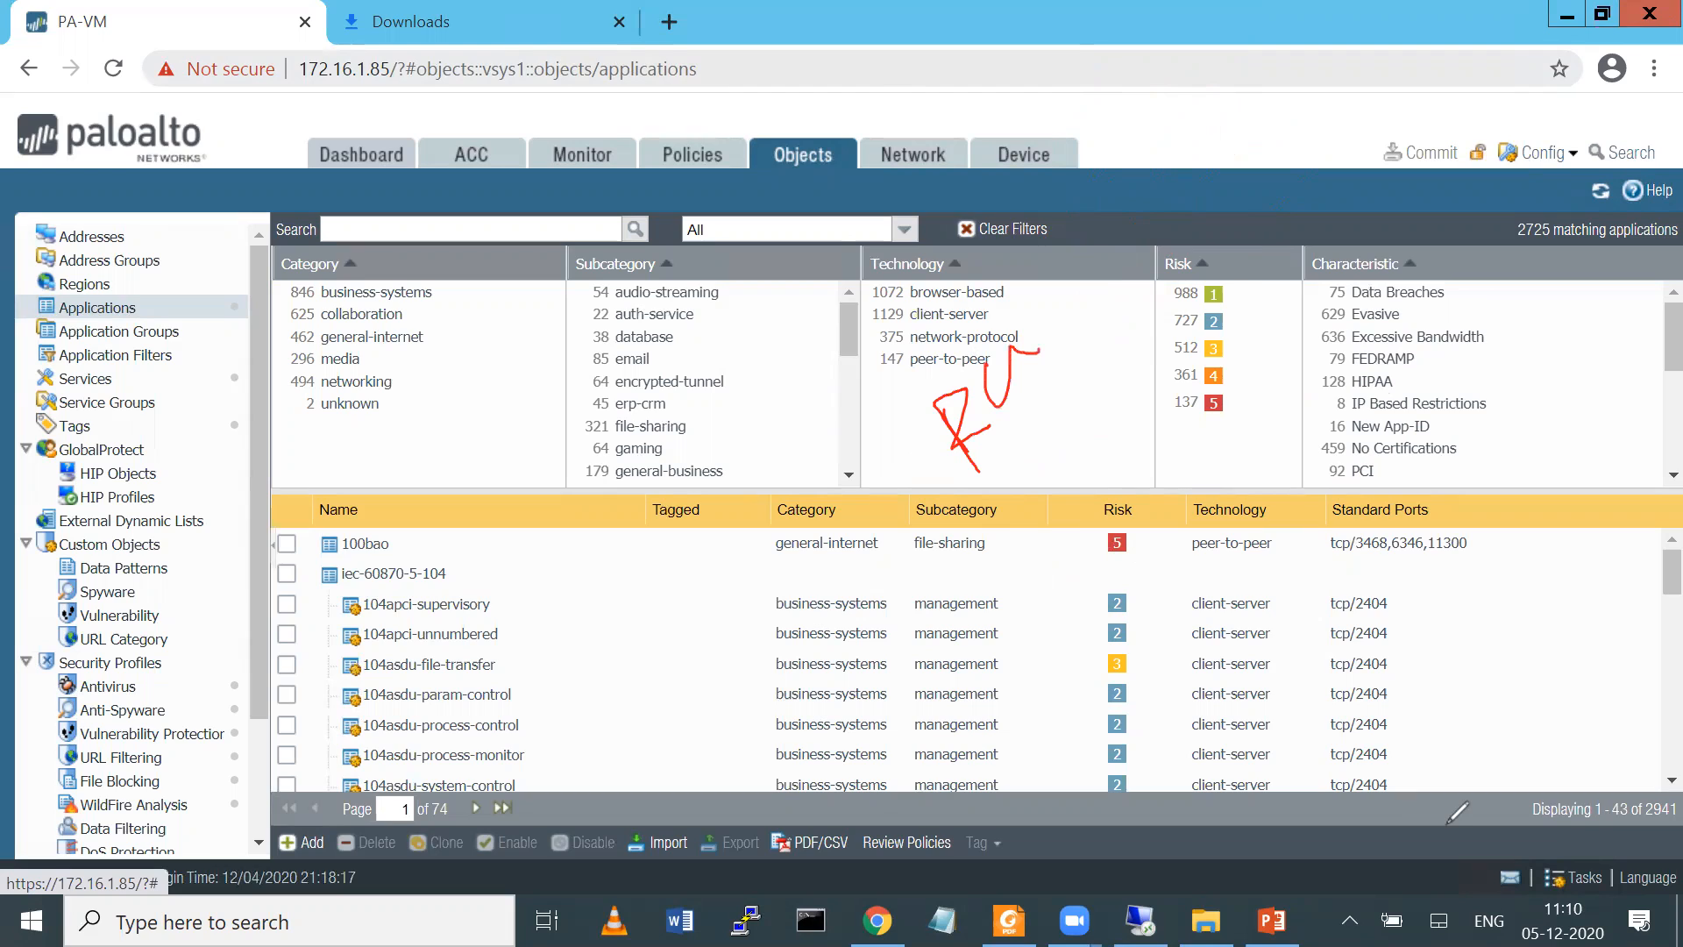
{"action": "key", "text": "e"}
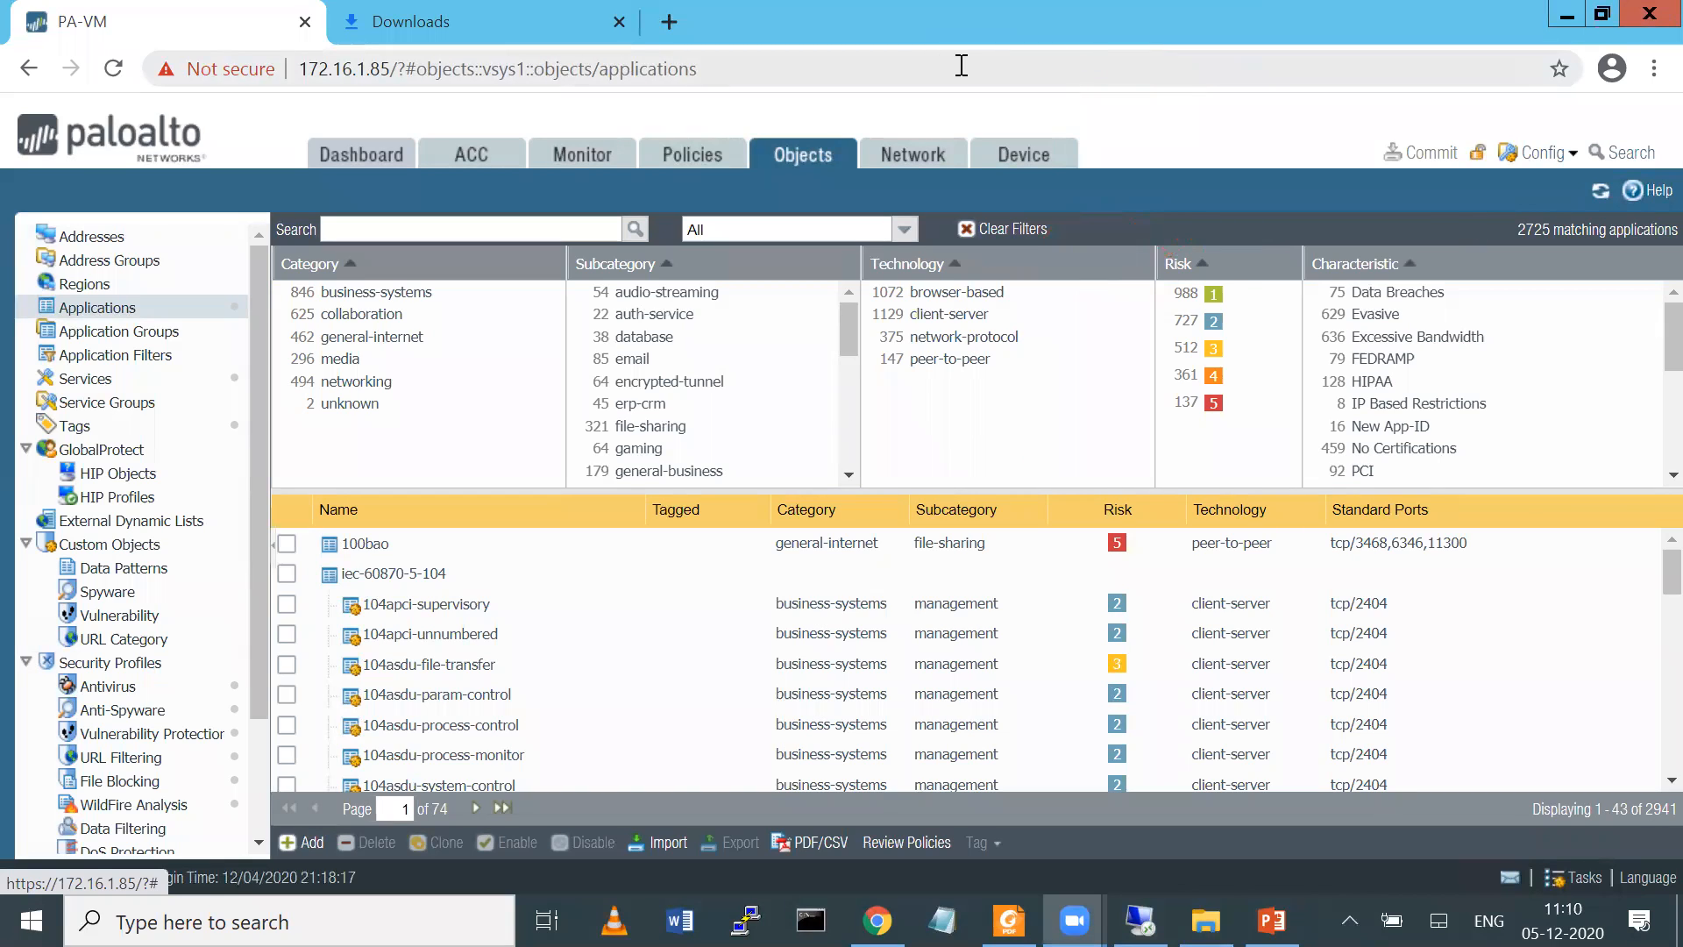
{"action": "mouse_move", "coordinate": [1185, 111]}
{"action": "left_mouse_down"}
{"action": "mouse_move", "coordinate": [1251, 137]}
{"action": "mouse_move", "coordinate": [1247, 152]}
{"action": "left_mouse_up"}
{"action": "mouse_move", "coordinate": [1240, 89]}
{"action": "left_mouse_down"}
{"action": "mouse_move", "coordinate": [1294, 132]}
{"action": "mouse_move", "coordinate": [1286, 85]}
{"action": "left_mouse_up"}
{"action": "mouse_move", "coordinate": [1375, 54]}
{"action": "left_mouse_down"}
{"action": "mouse_move", "coordinate": [1359, 52]}
{"action": "mouse_move", "coordinate": [1315, 133]}
{"action": "left_mouse_up"}
{"action": "mouse_move", "coordinate": [1495, 246]}
{"action": "left_mouse_down"}
{"action": "mouse_move", "coordinate": [1569, 156]}
{"action": "mouse_move", "coordinate": [1565, 234]}
{"action": "left_mouse_up"}
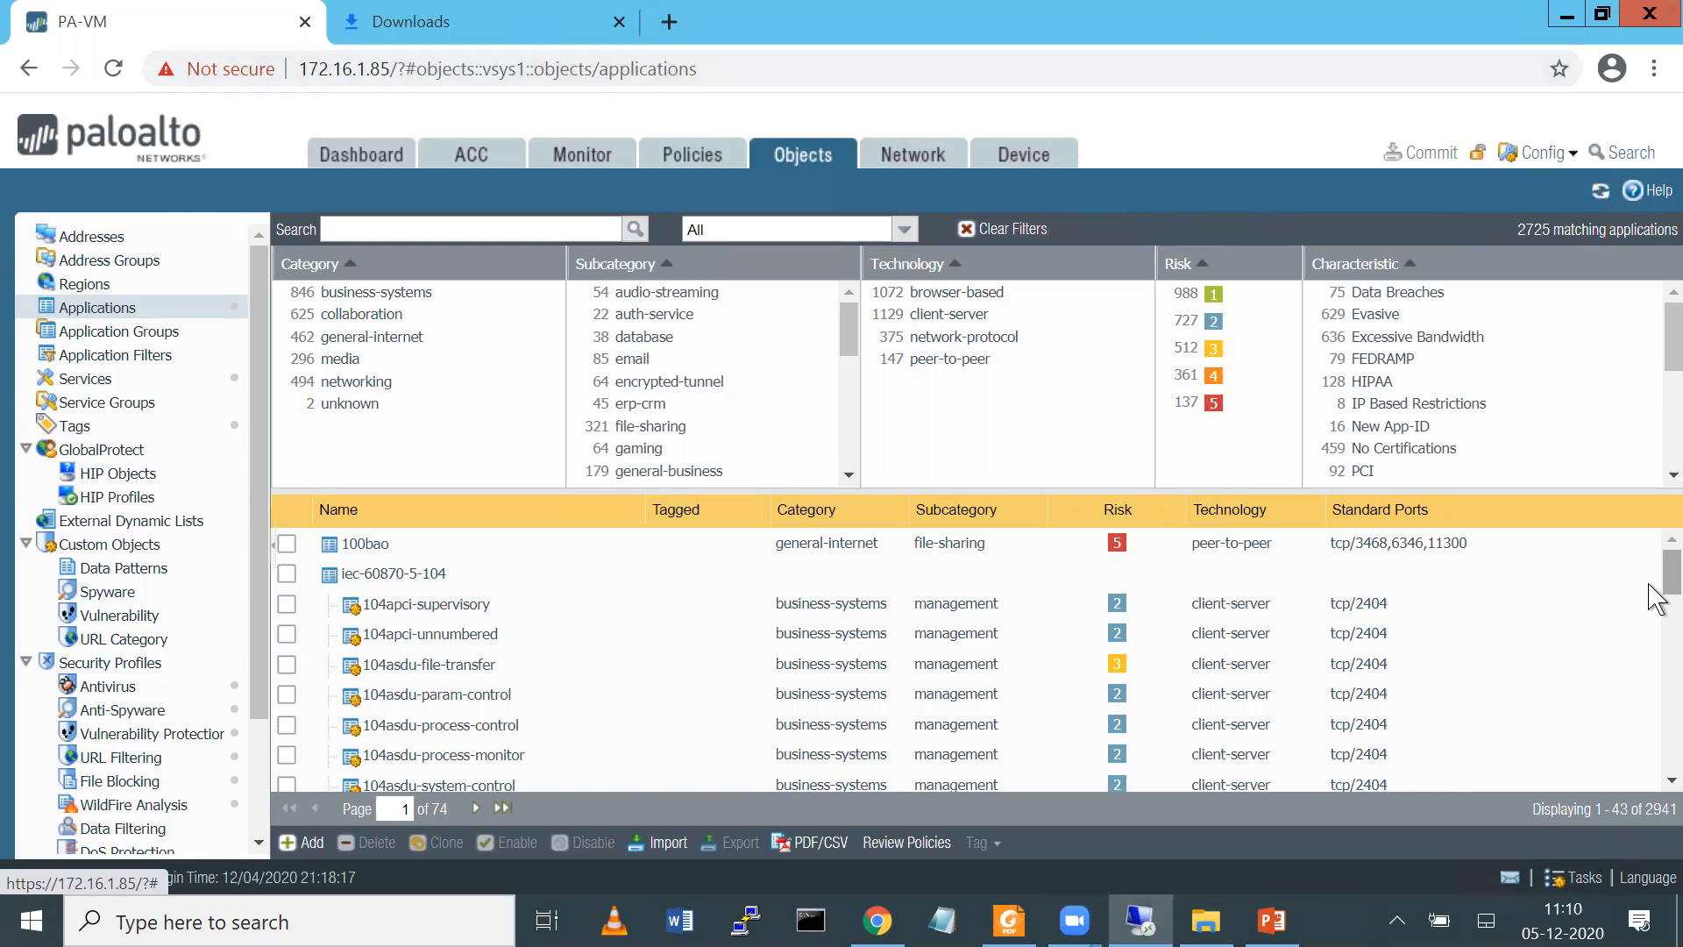
Search the application objects for facebook and look through the matching applications
{"action": "mouse_move", "coordinate": [1664, 570]}
{"action": "left_mouse_down"}
{"action": "mouse_move", "coordinate": [1656, 780]}
{"action": "mouse_move", "coordinate": [1664, 582]}
{"action": "left_mouse_up"}
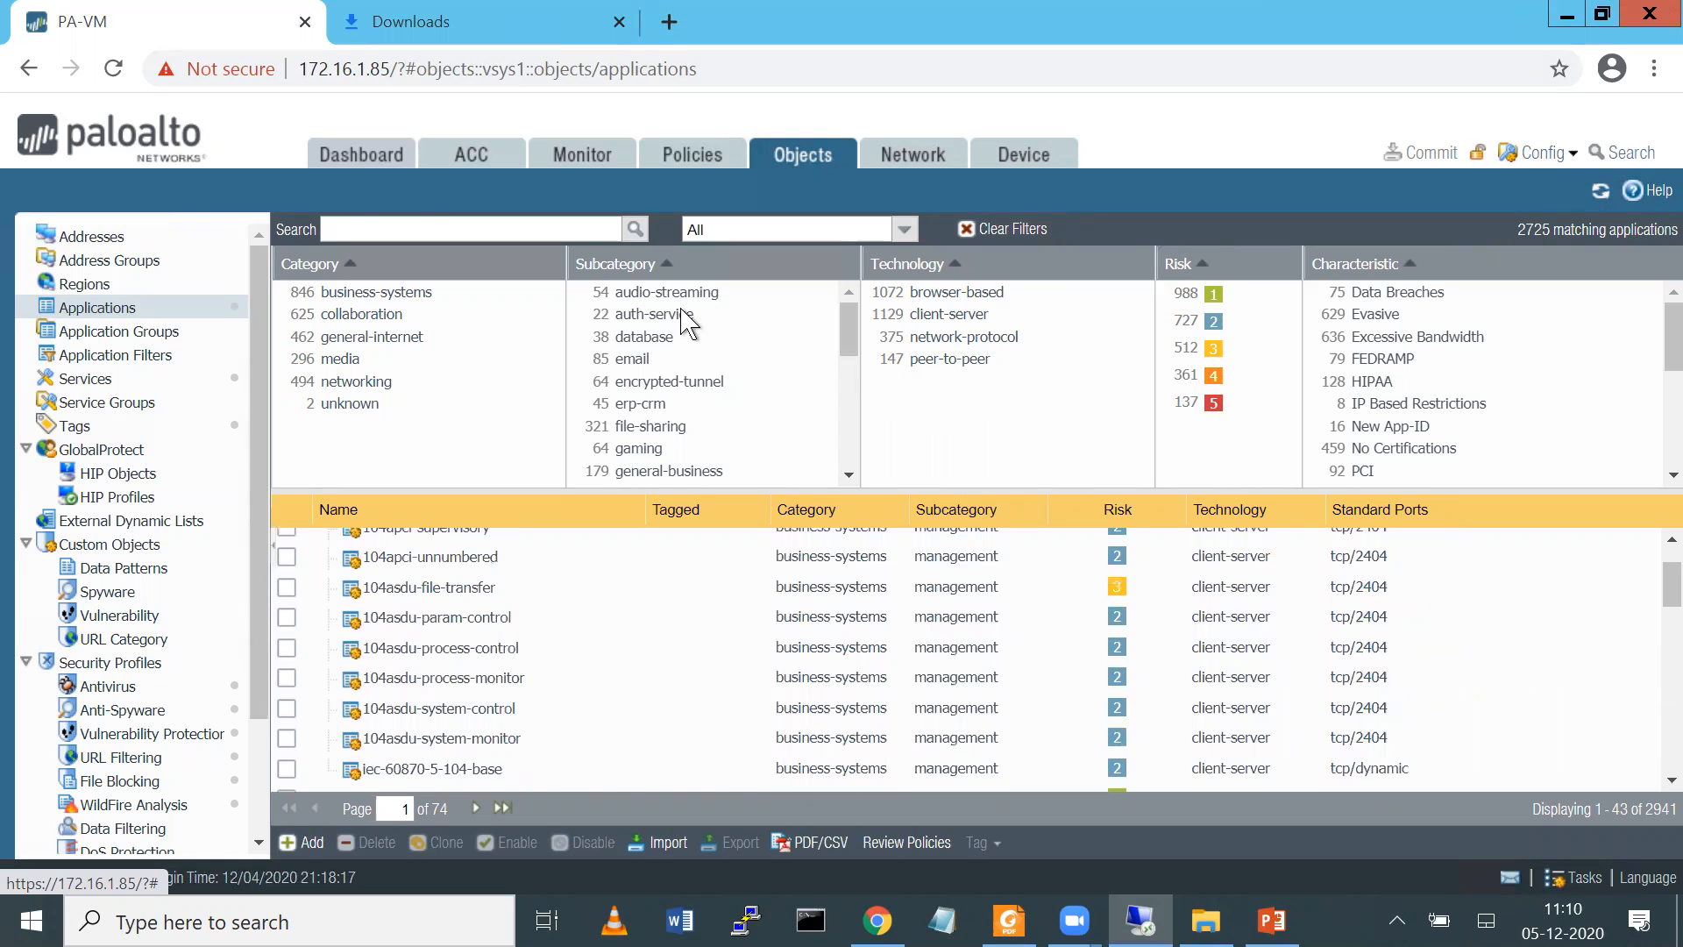
{"action": "type", "text": "facebook"}
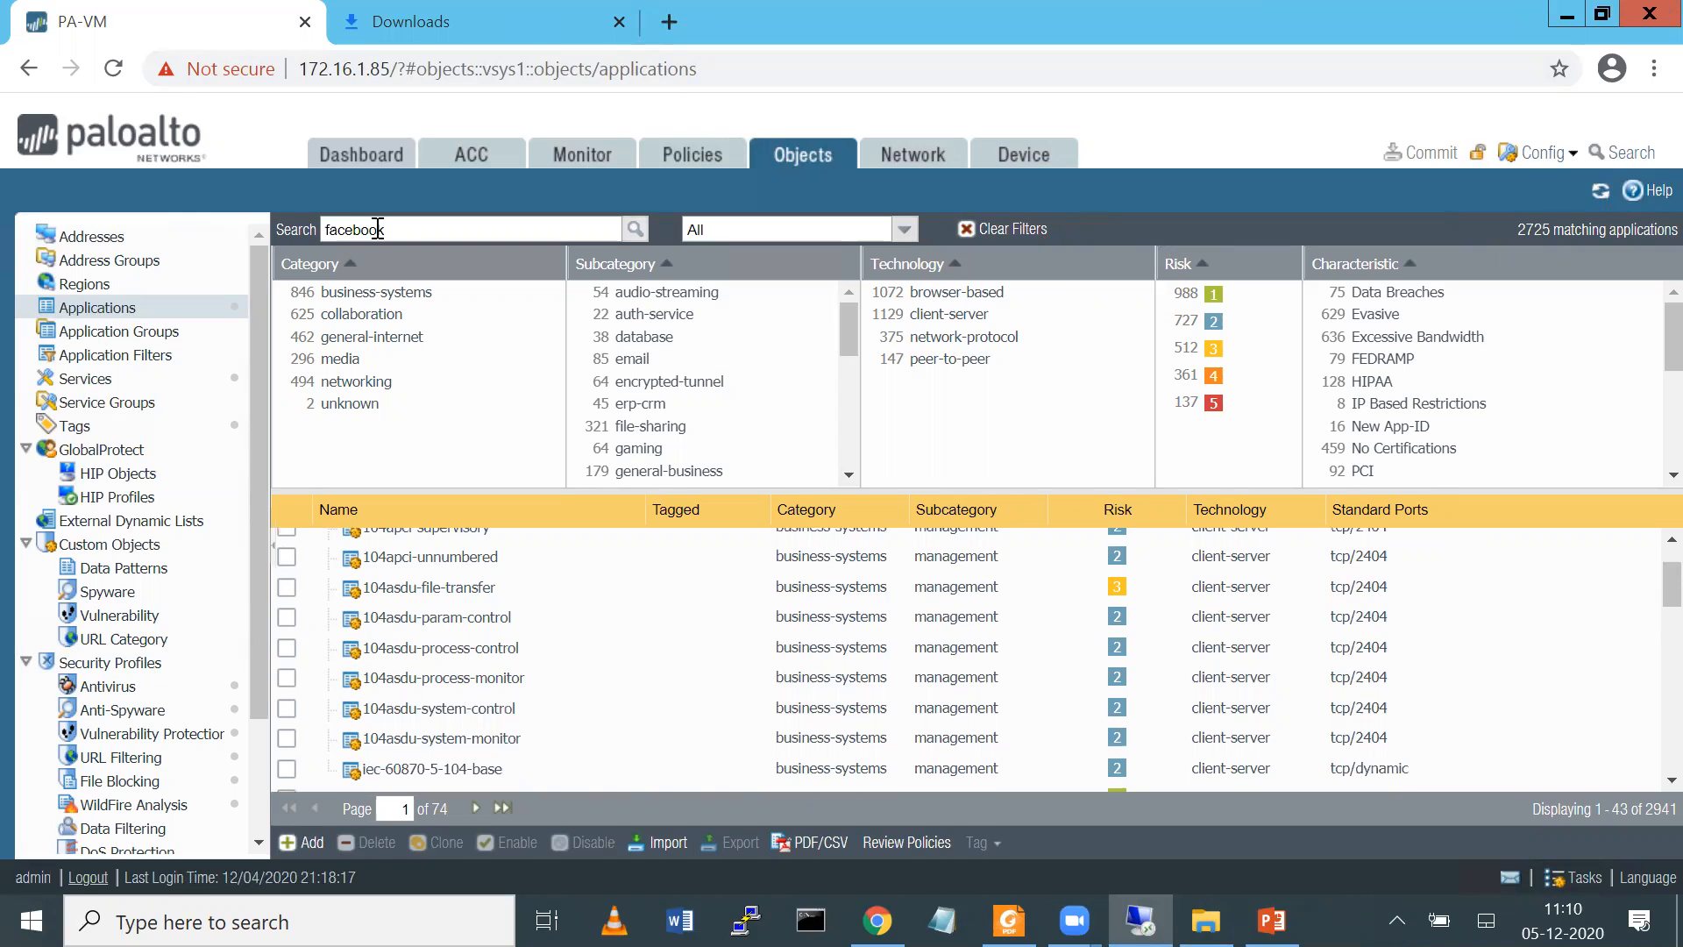
{"action": "key", "text": "Return"}
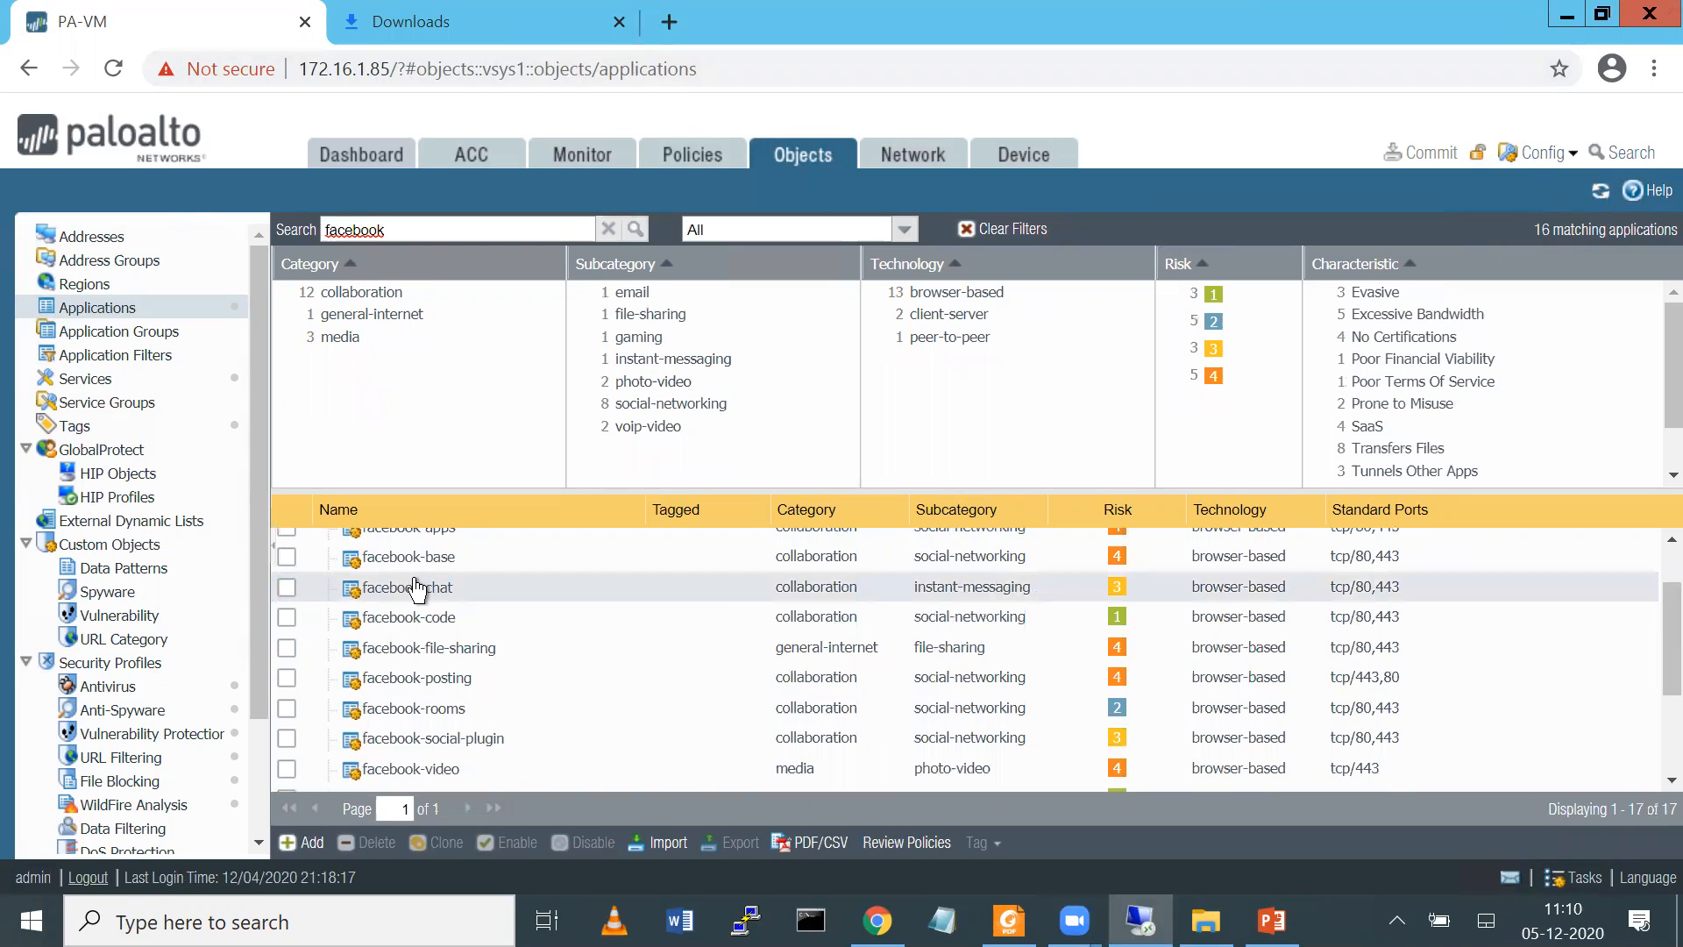
{"action": "mouse_move", "coordinate": [414, 590]}
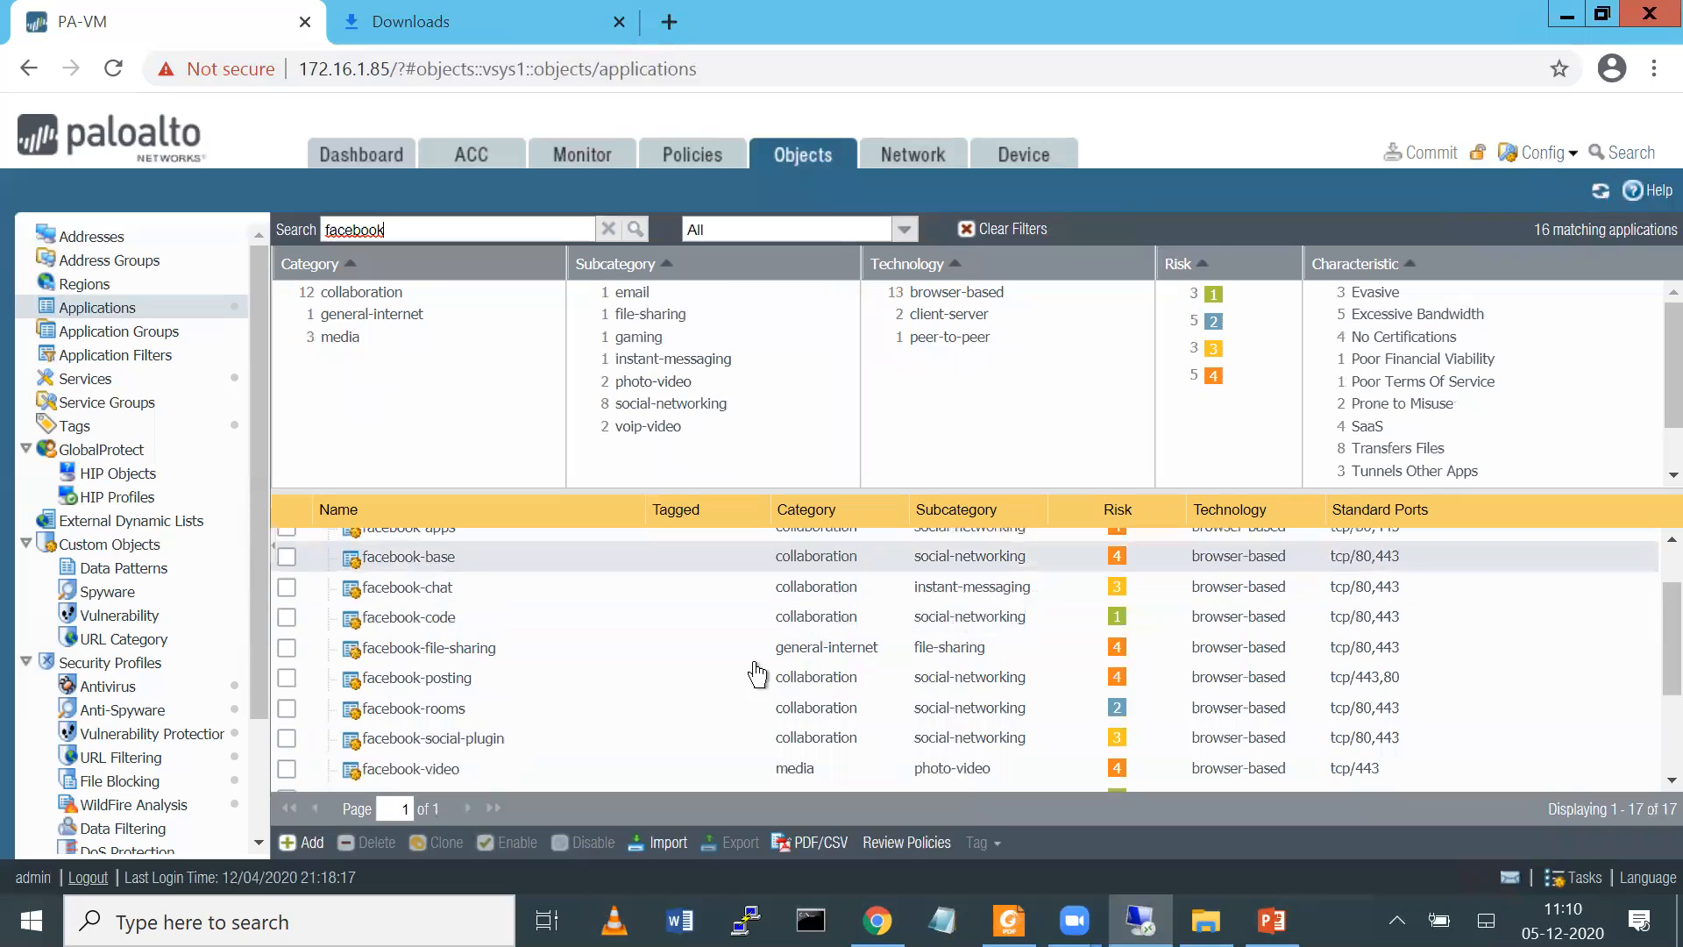
{"action": "scroll", "coordinate": [1651, 578], "scroll_direction": "up", "scroll_amount": 1}
{"action": "scroll", "coordinate": [1656, 585], "scroll_direction": "up", "scroll_amount": 1}
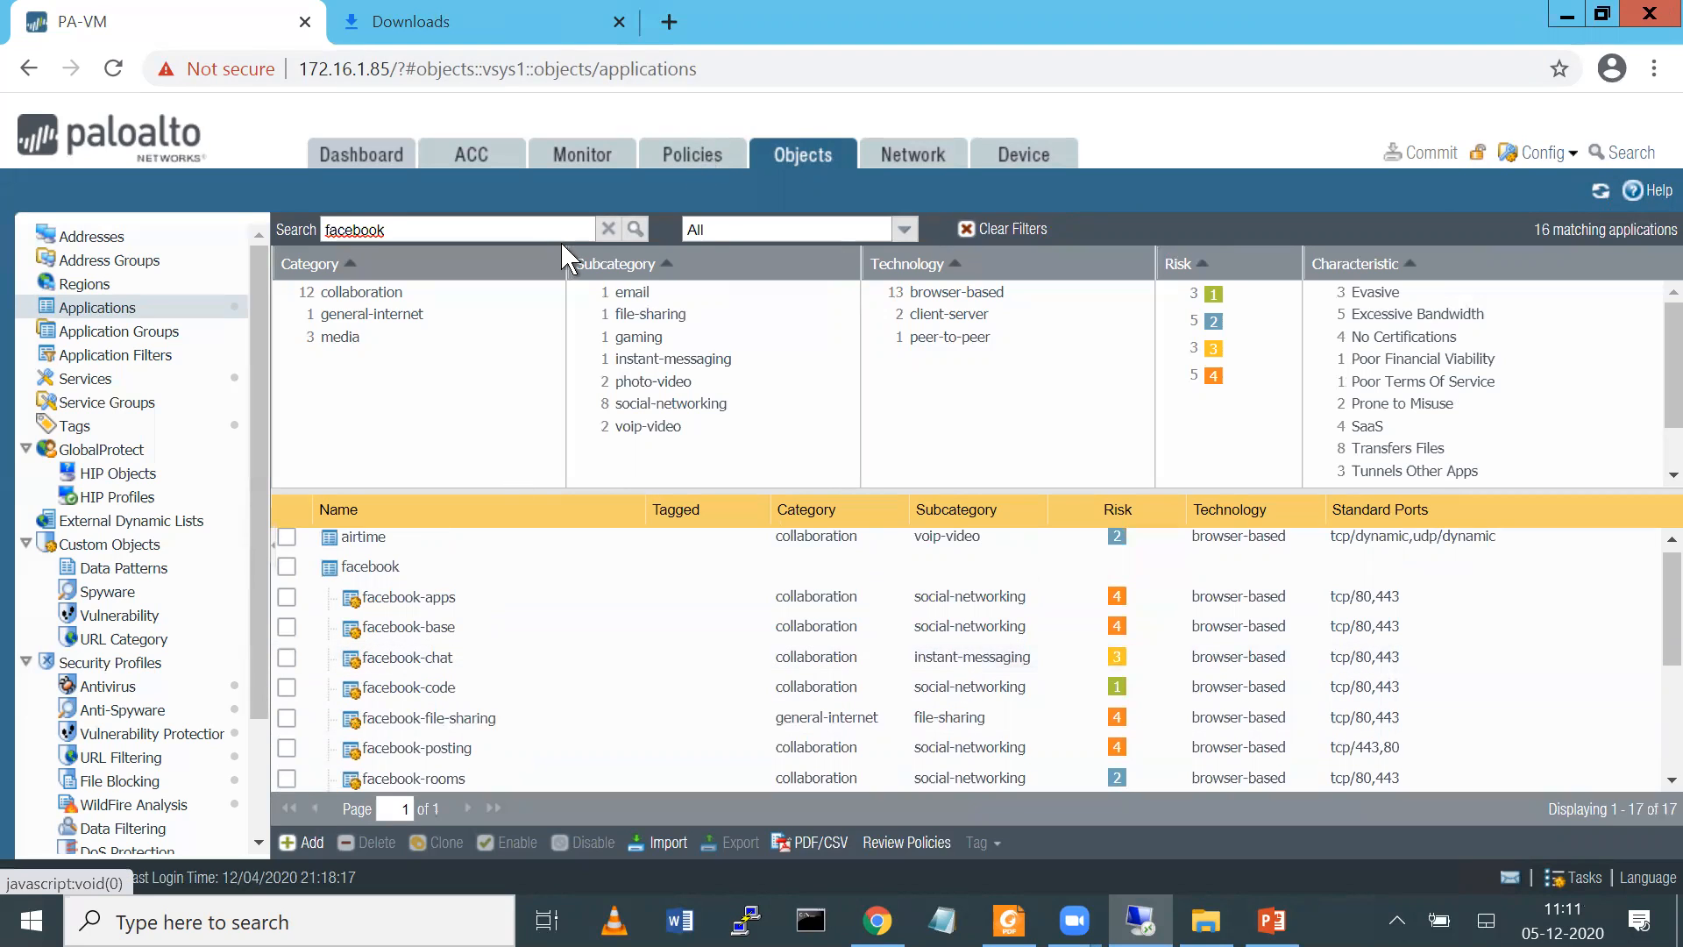
Create a security policy rule named APPS-BLOCK
{"action": "left_click", "coordinate": [719, 164]}
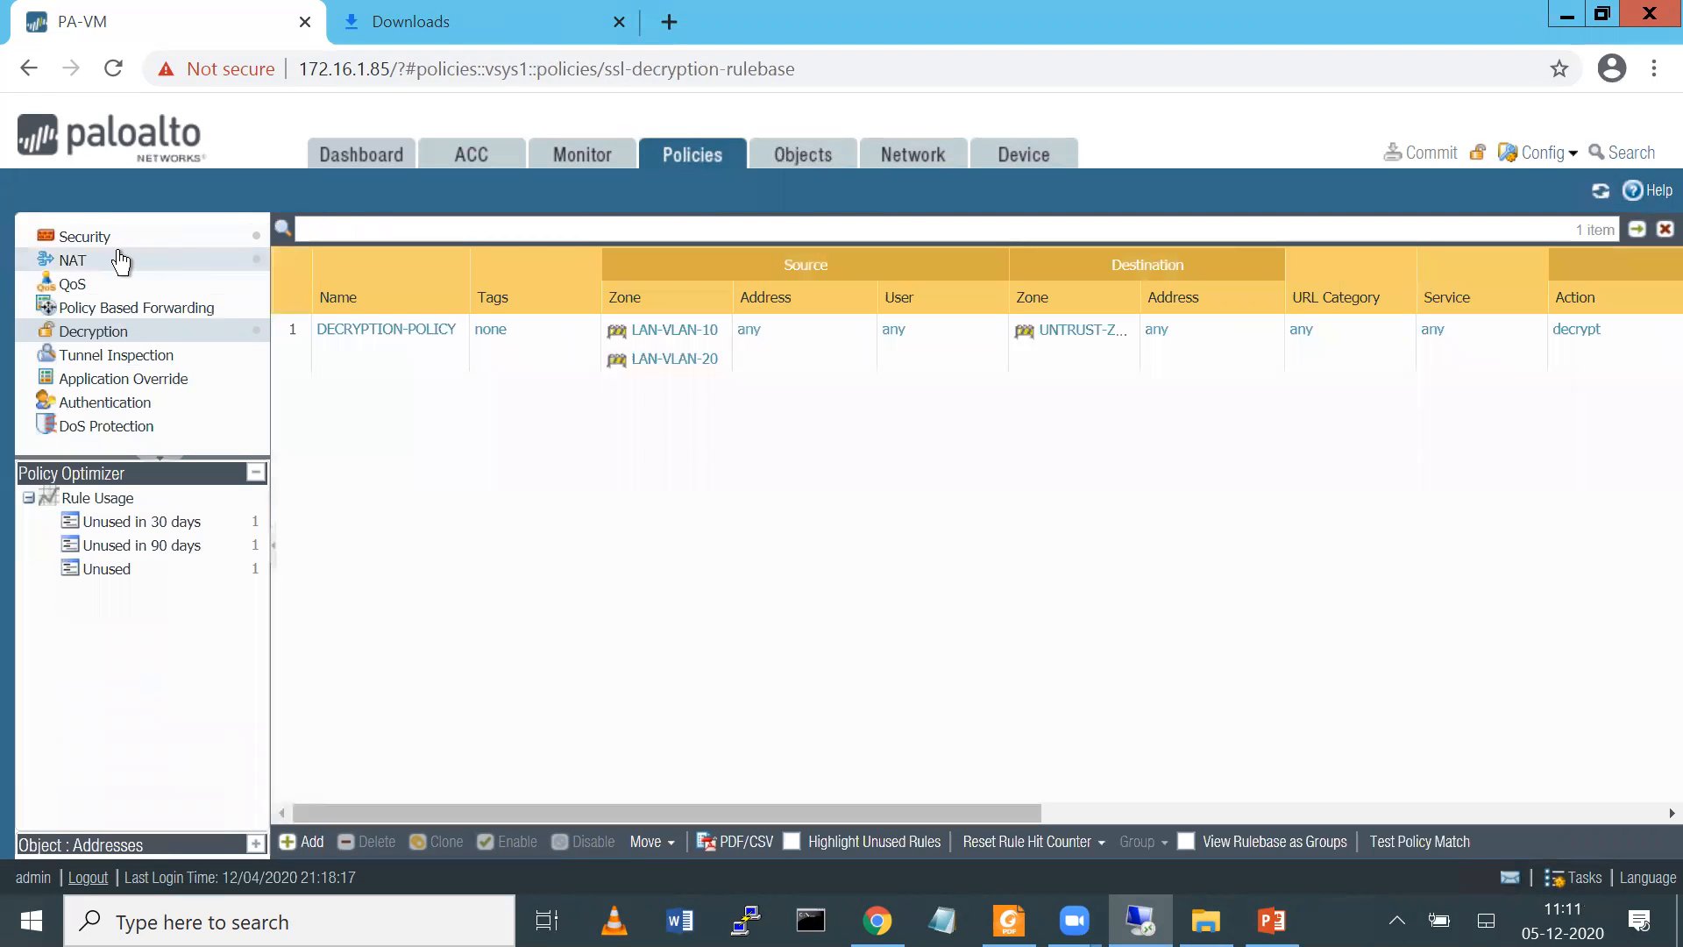
{"action": "left_click", "coordinate": [105, 246]}
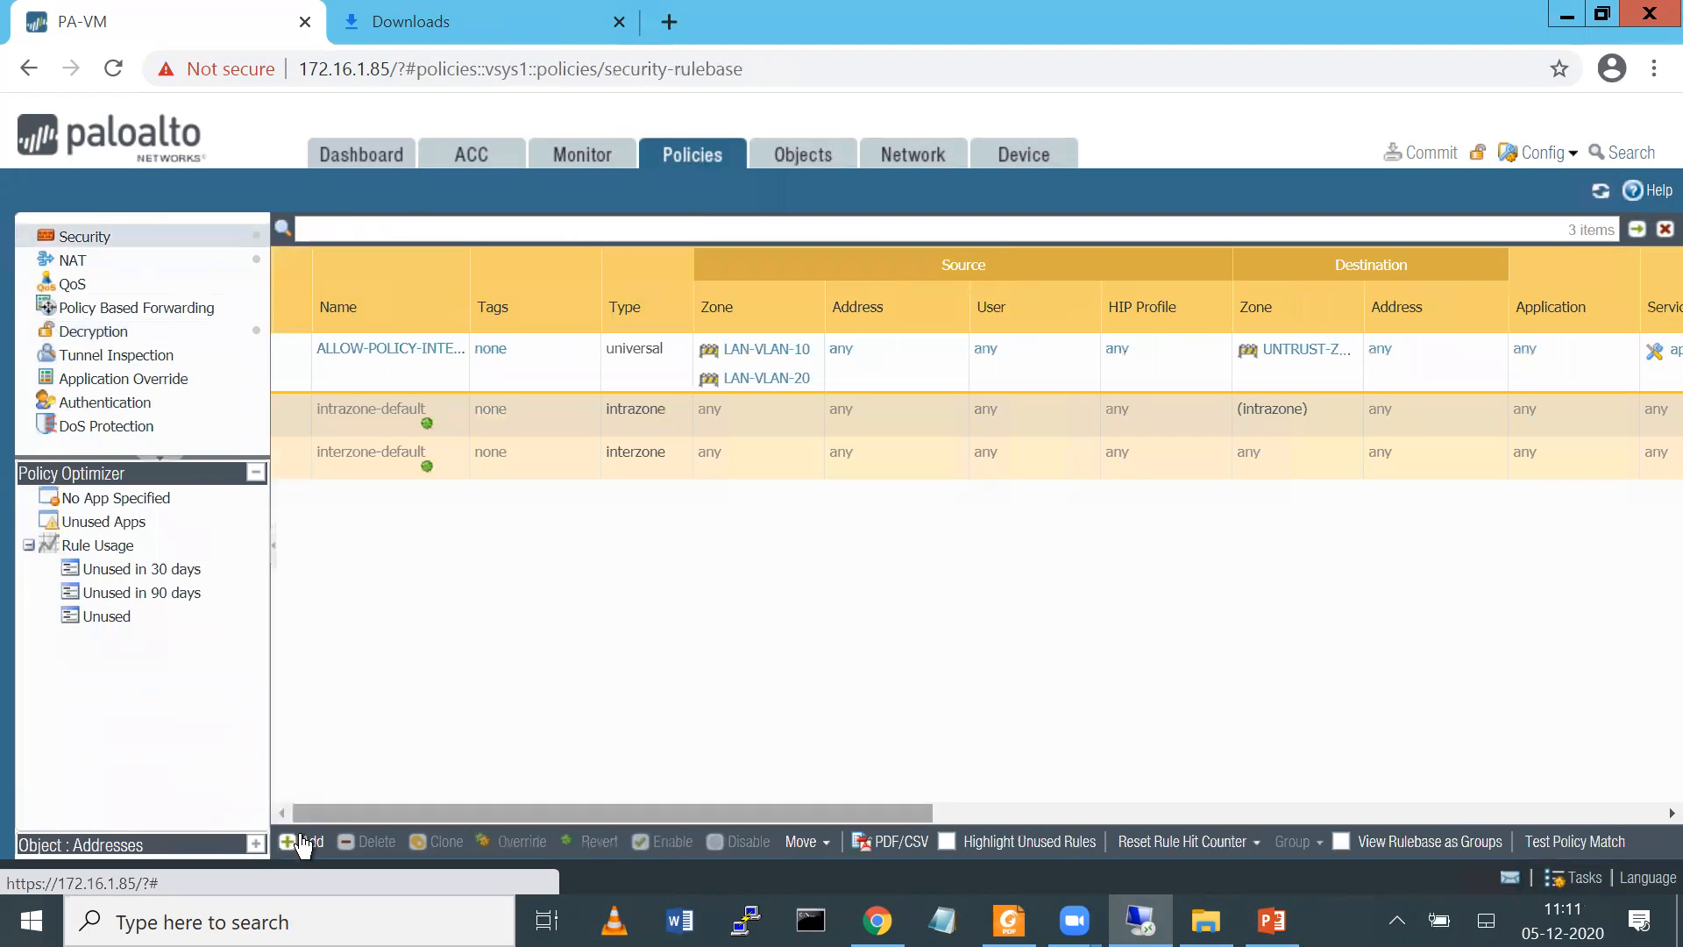
{"action": "left_click", "coordinate": [302, 843]}
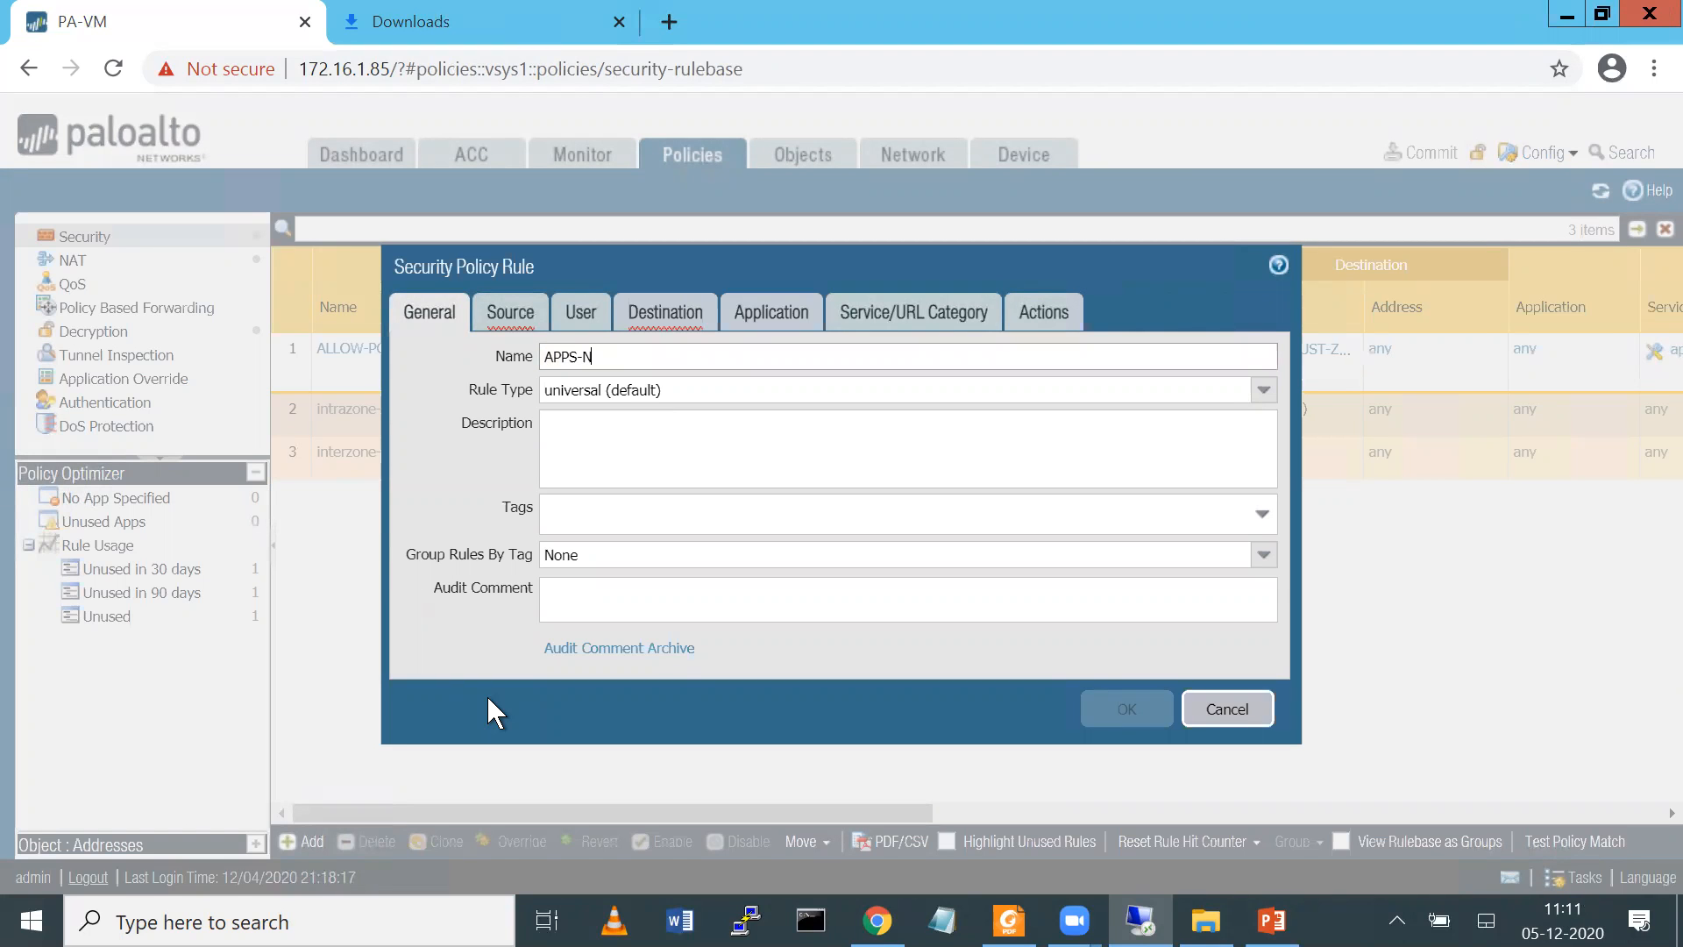
{"action": "type", "text": "S-BLOCK"}
Set the rule's source zones to LAN-VLAN-10 and LAN-VLAN-20 and its destination zone to UNTRUST-ZONE
{"action": "left_click", "coordinate": [521, 312]}
{"action": "left_click", "coordinate": [441, 640]}
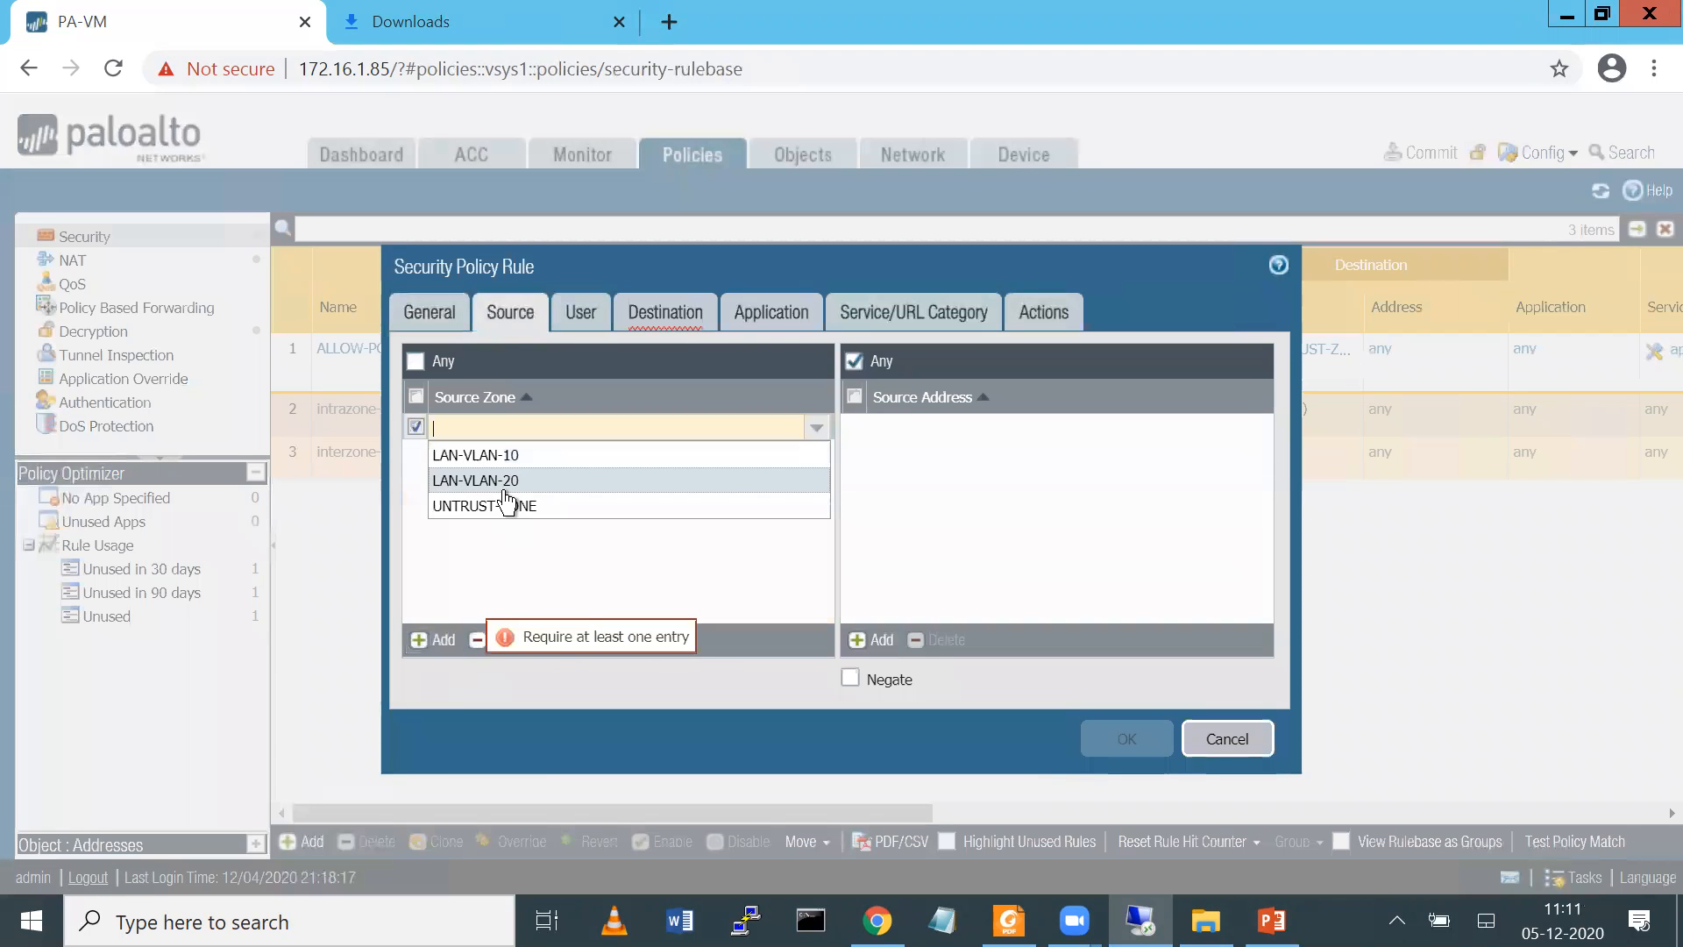
{"action": "left_click", "coordinate": [478, 455]}
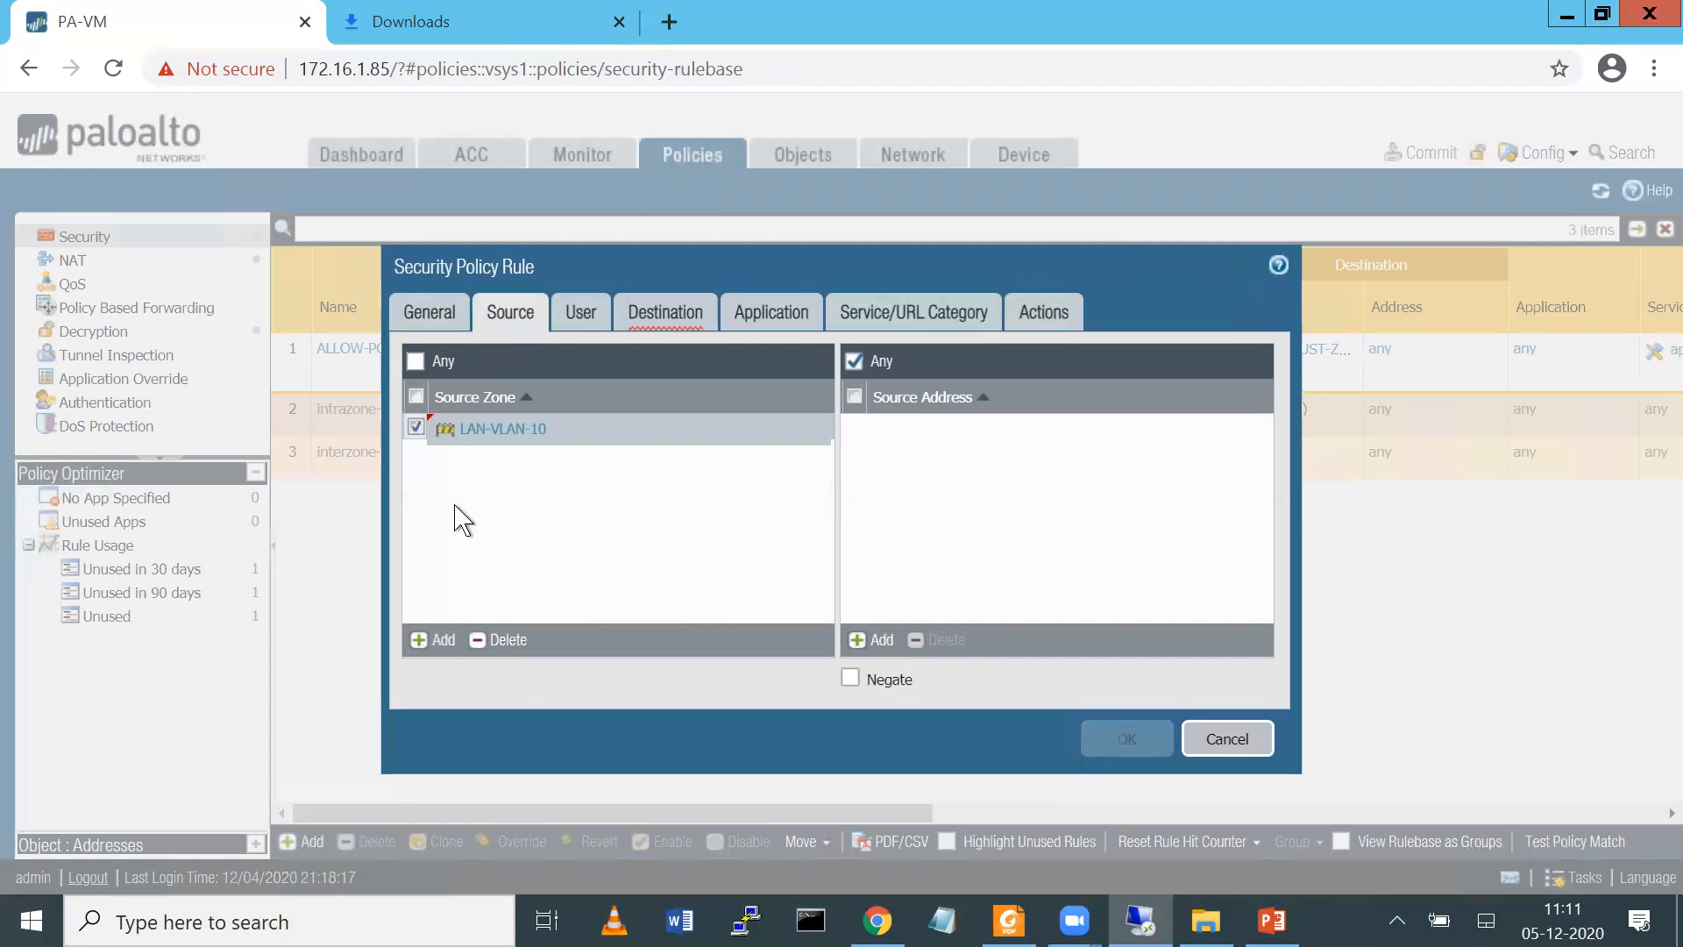
{"action": "left_click", "coordinate": [430, 642]}
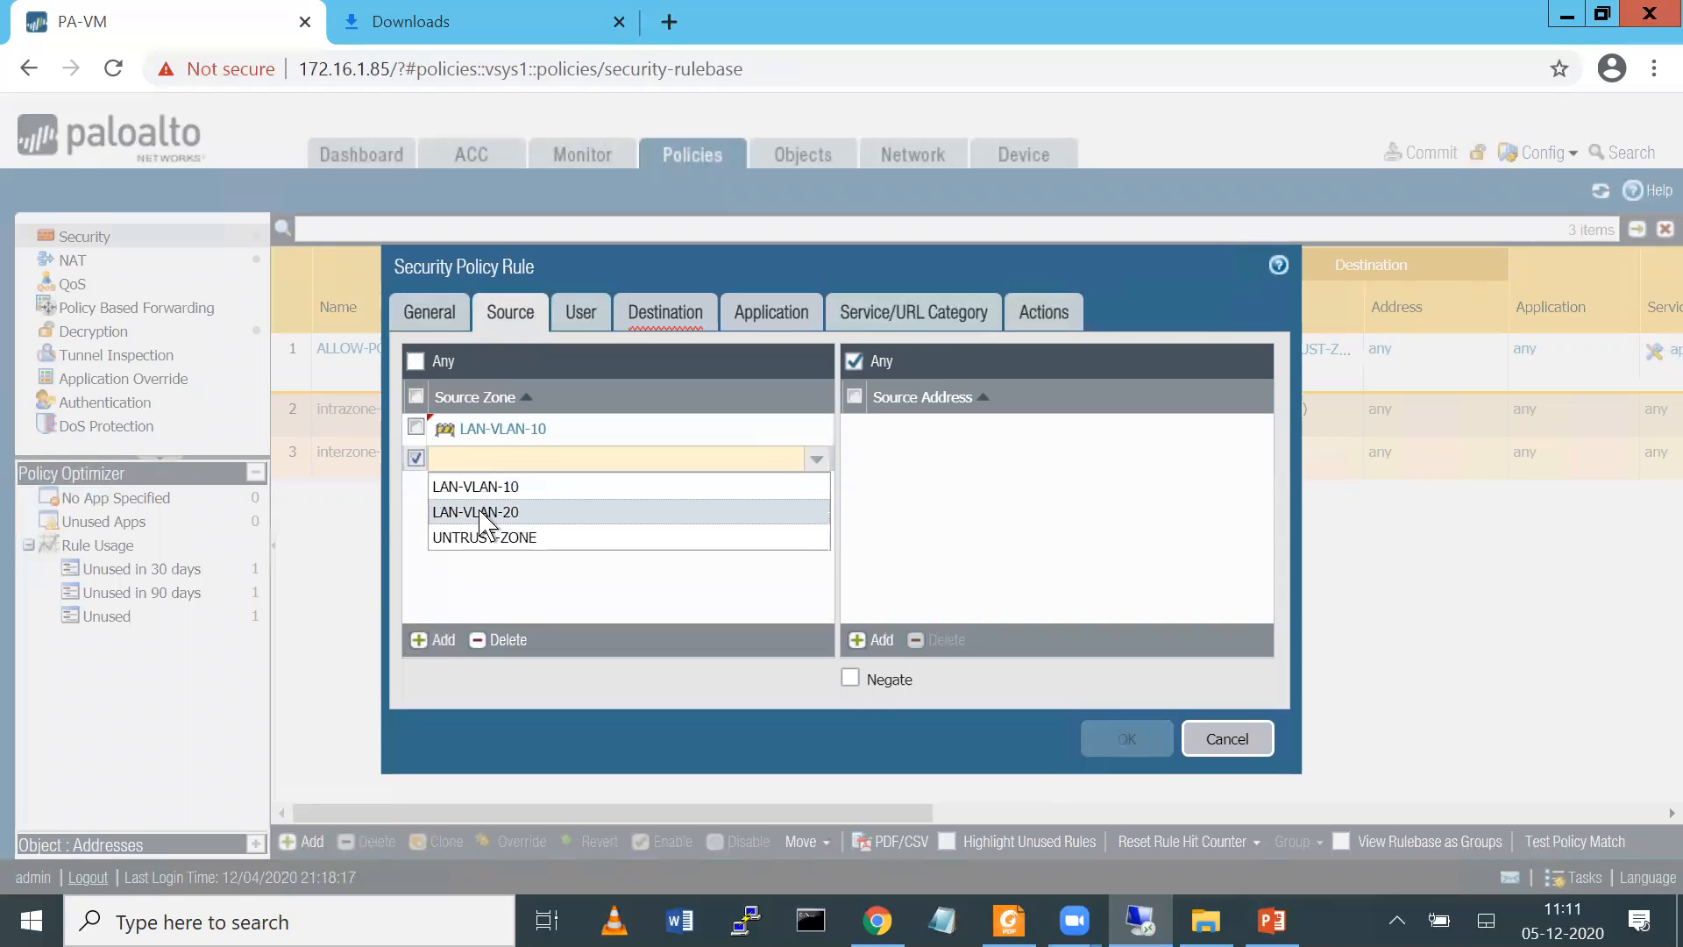
{"action": "left_click", "coordinate": [484, 508]}
{"action": "left_click", "coordinate": [669, 314]}
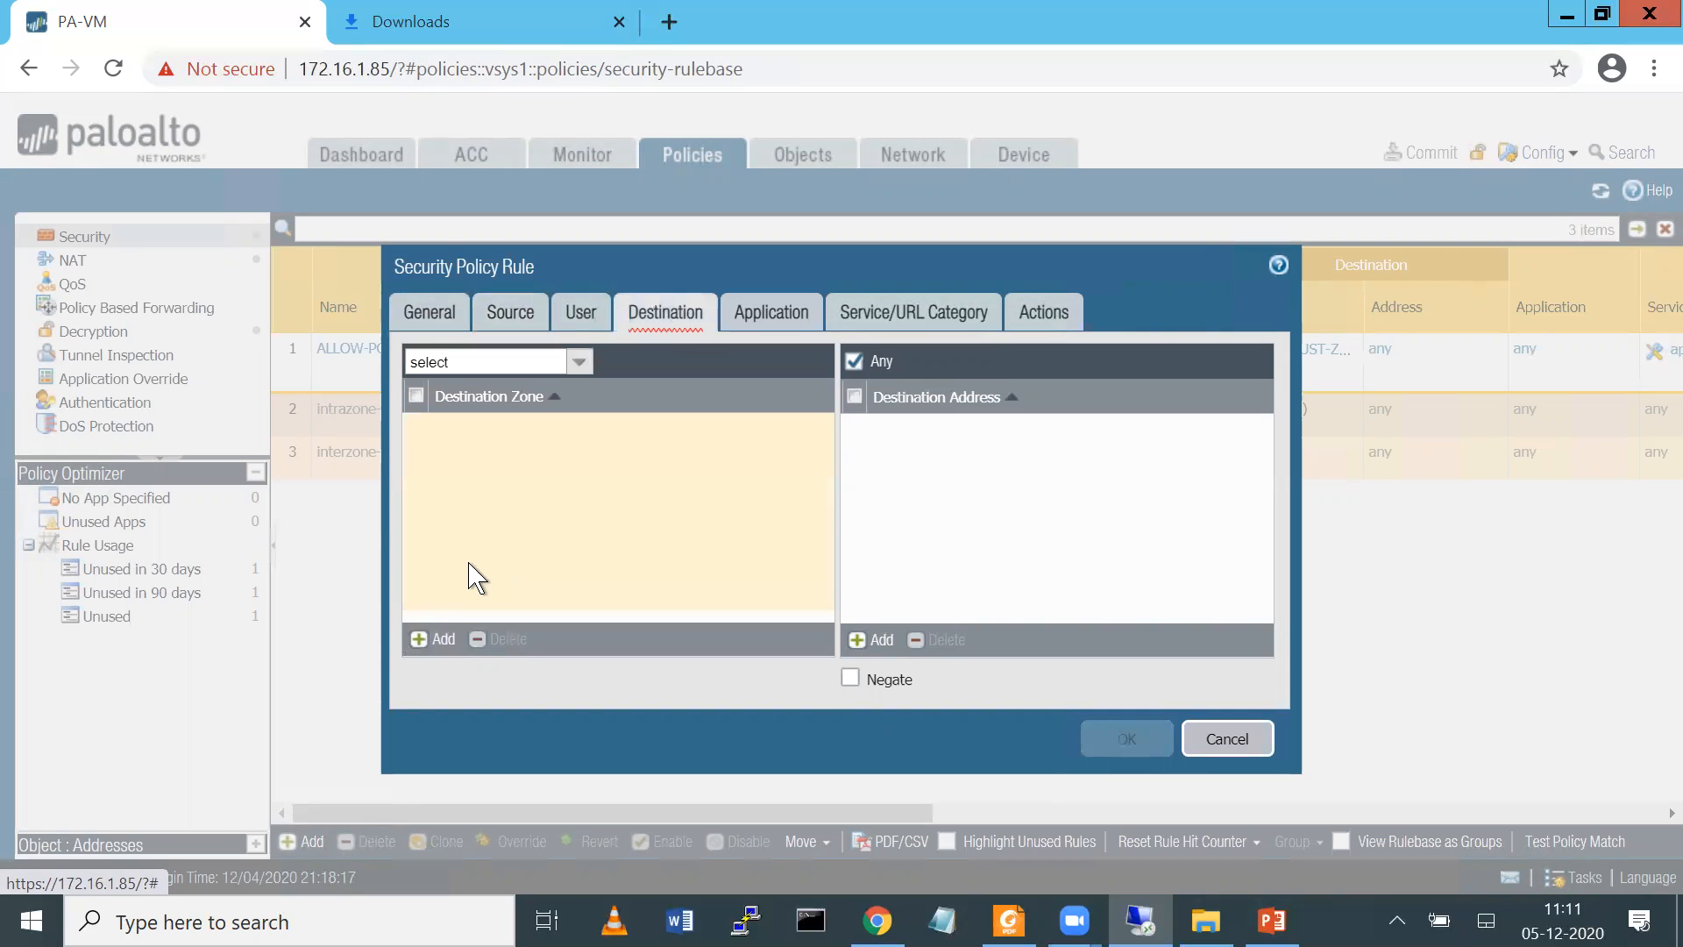
{"action": "left_click", "coordinate": [430, 639]}
{"action": "left_click", "coordinate": [481, 515]}
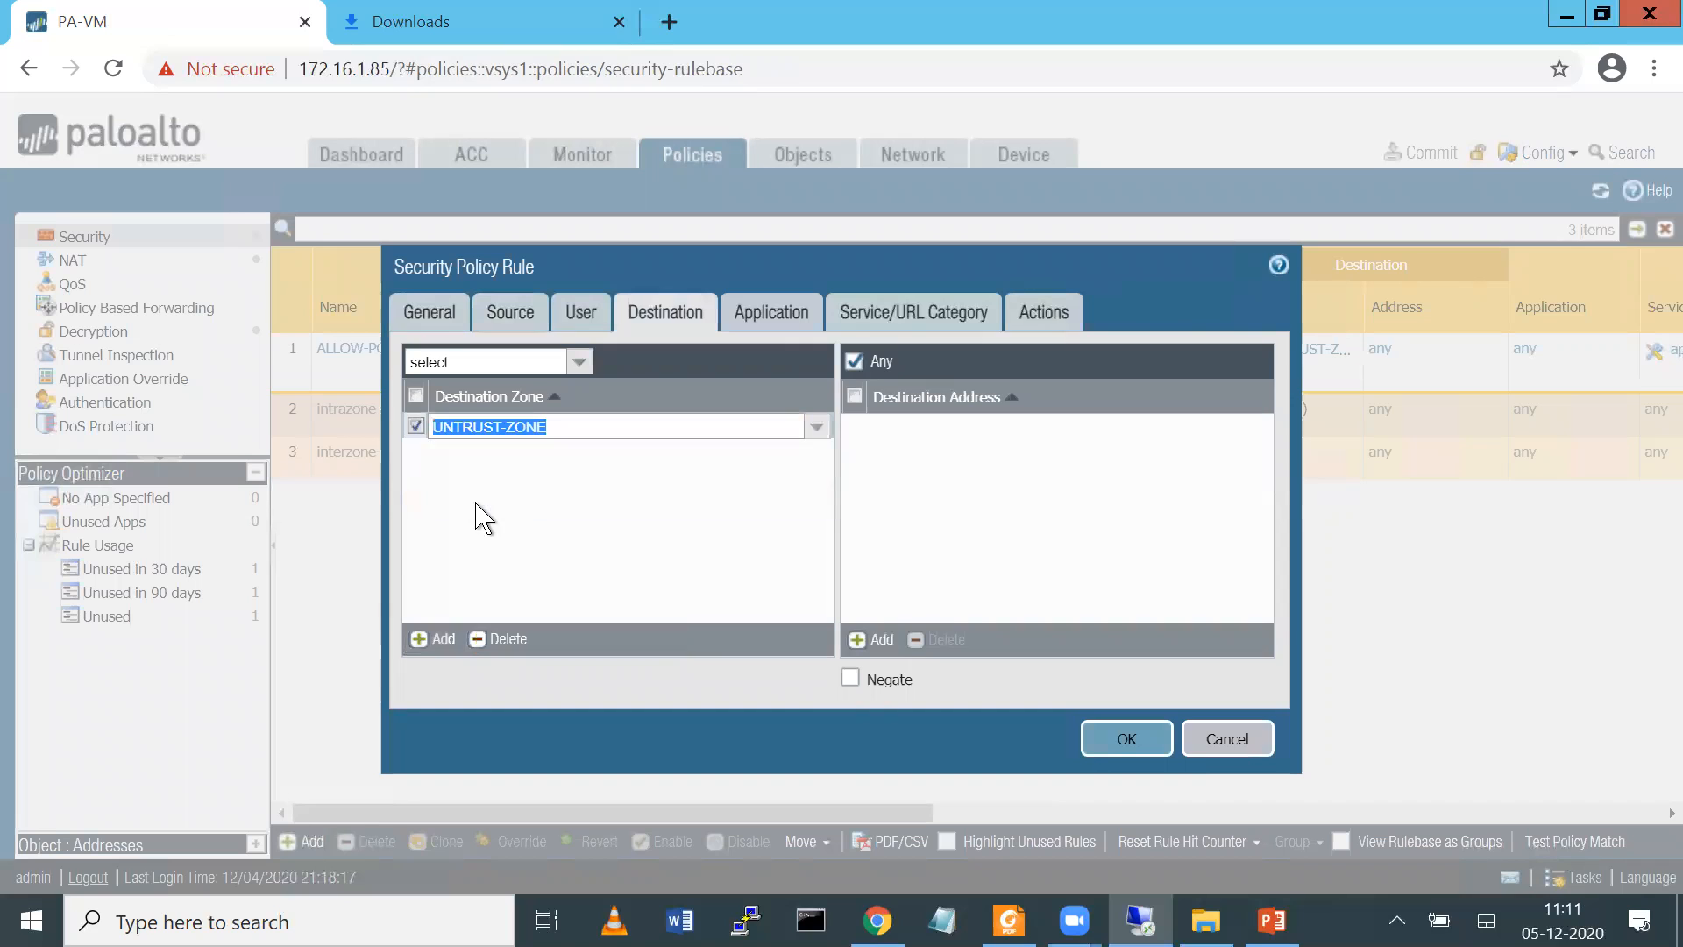
Add the facebook application to the APPS-BLOCK rule
{"action": "left_click", "coordinate": [772, 312]}
{"action": "left_click", "coordinate": [421, 639]}
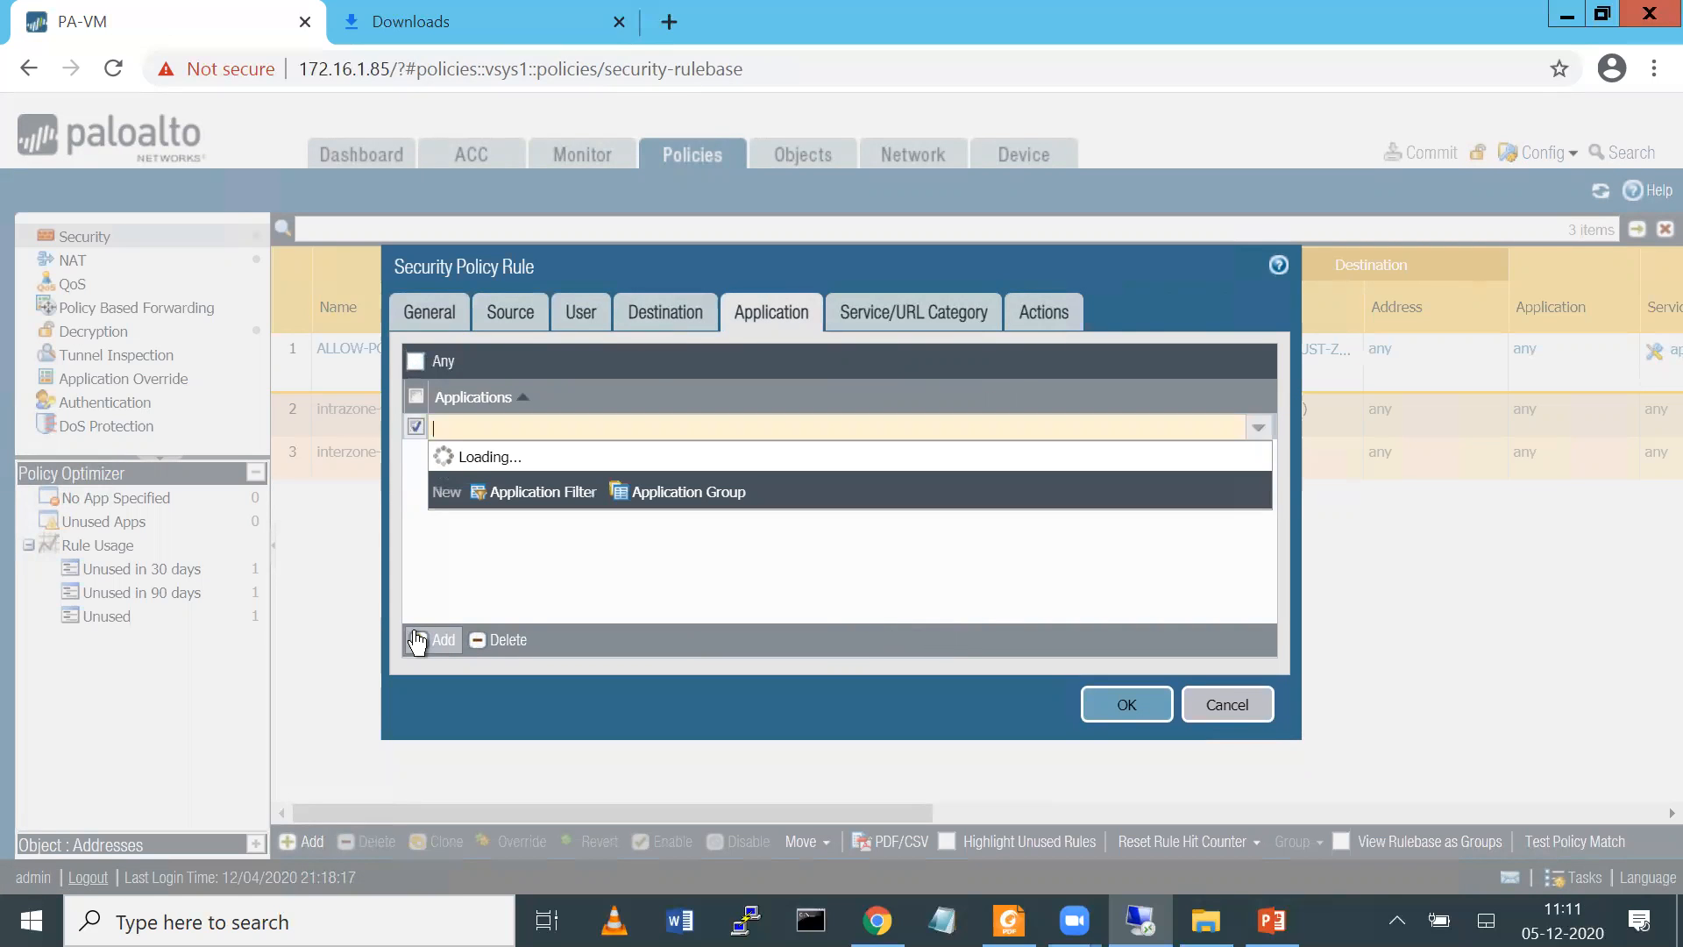
{"action": "type", "text": "fac"}
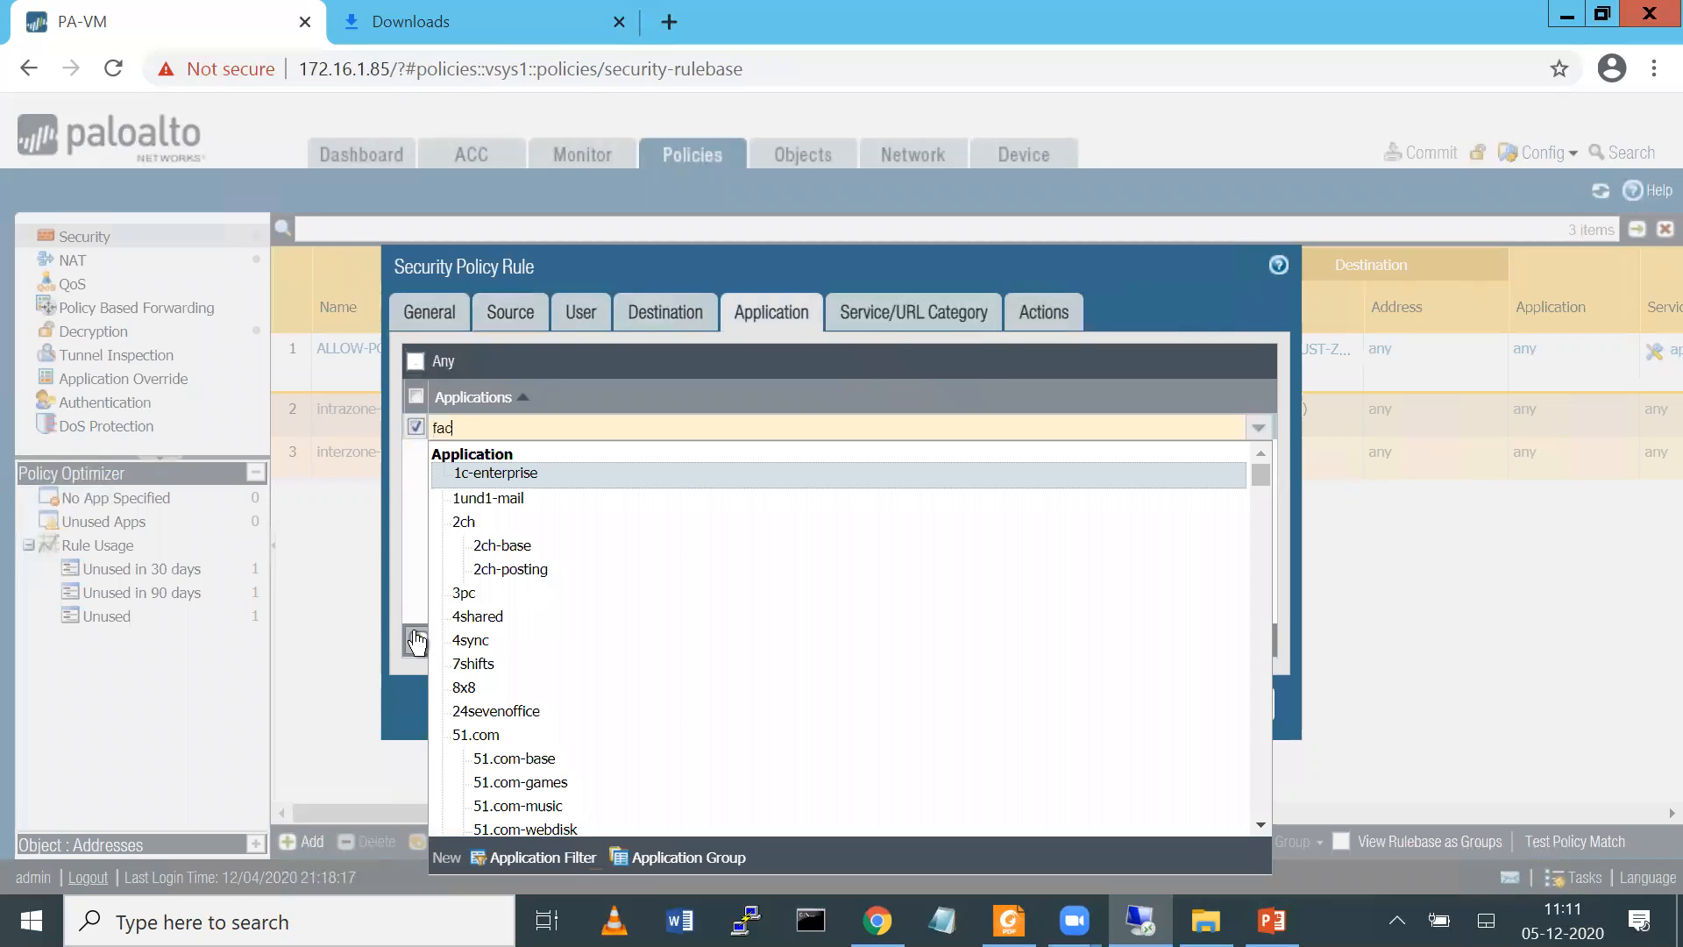
{"action": "type", "text": "e"}
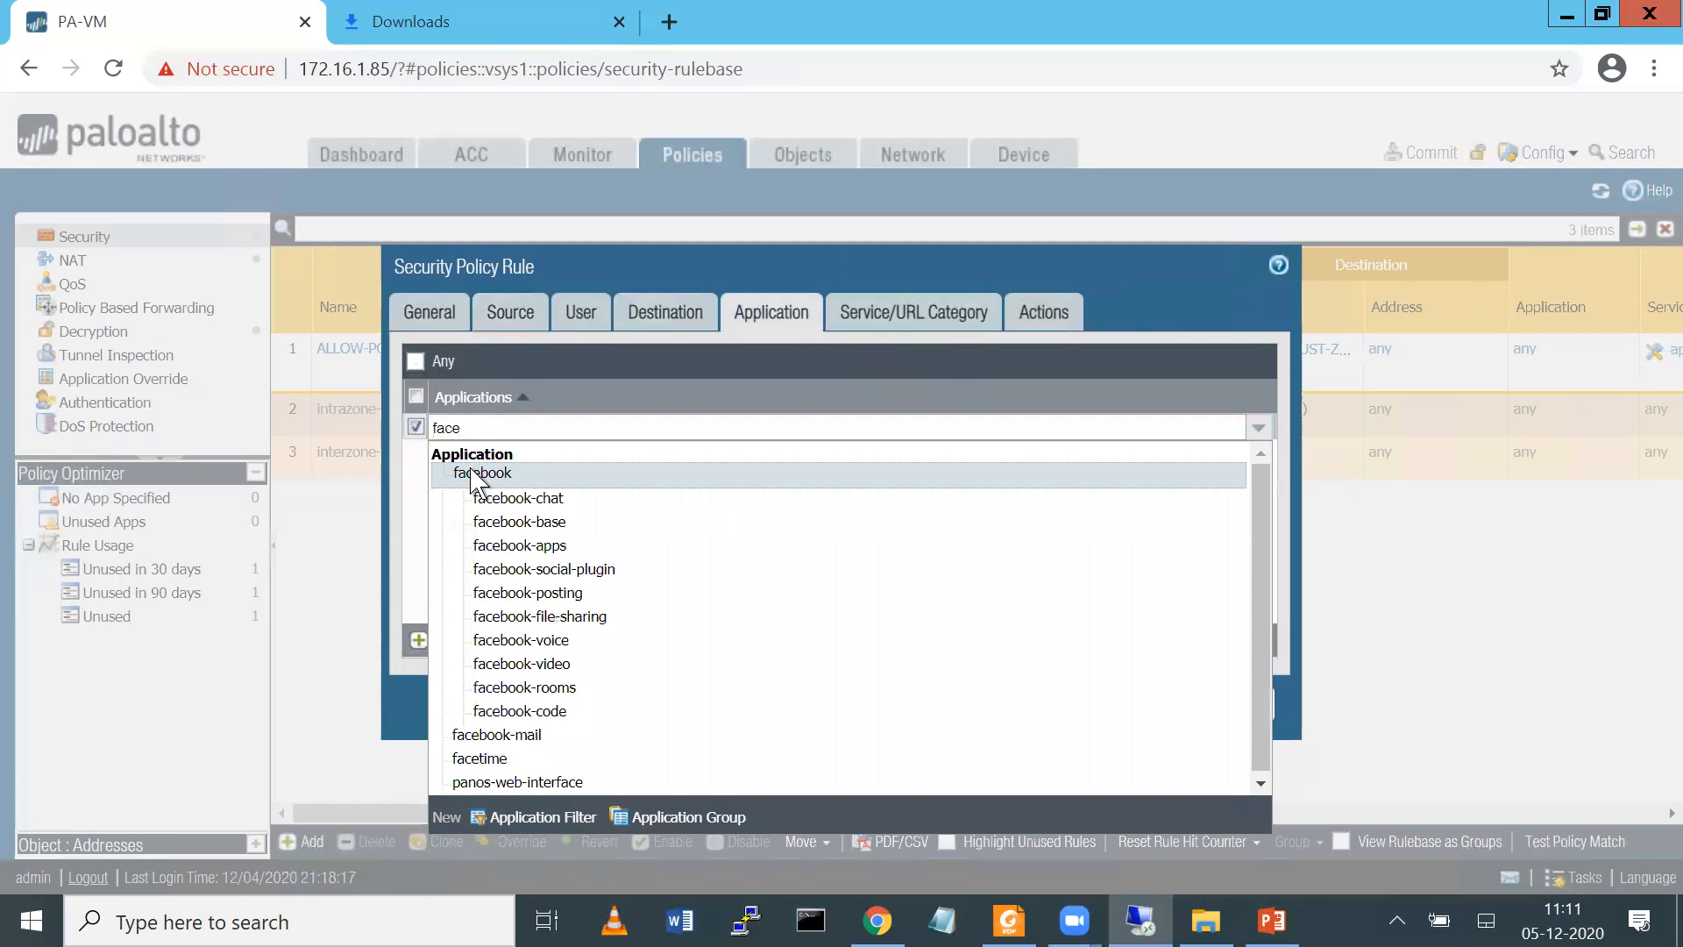
{"action": "left_click", "coordinate": [474, 474]}
Add youtube as the second application in the APPS-BLOCK rule and save the rule
{"action": "left_click", "coordinate": [420, 641]}
{"action": "type", "text": "your"}
{"action": "key", "text": "BackSpace"}
{"action": "key", "text": "BackSpace"}
{"action": "key", "text": "BackSpace"}
{"action": "key", "text": "BackSpace"}
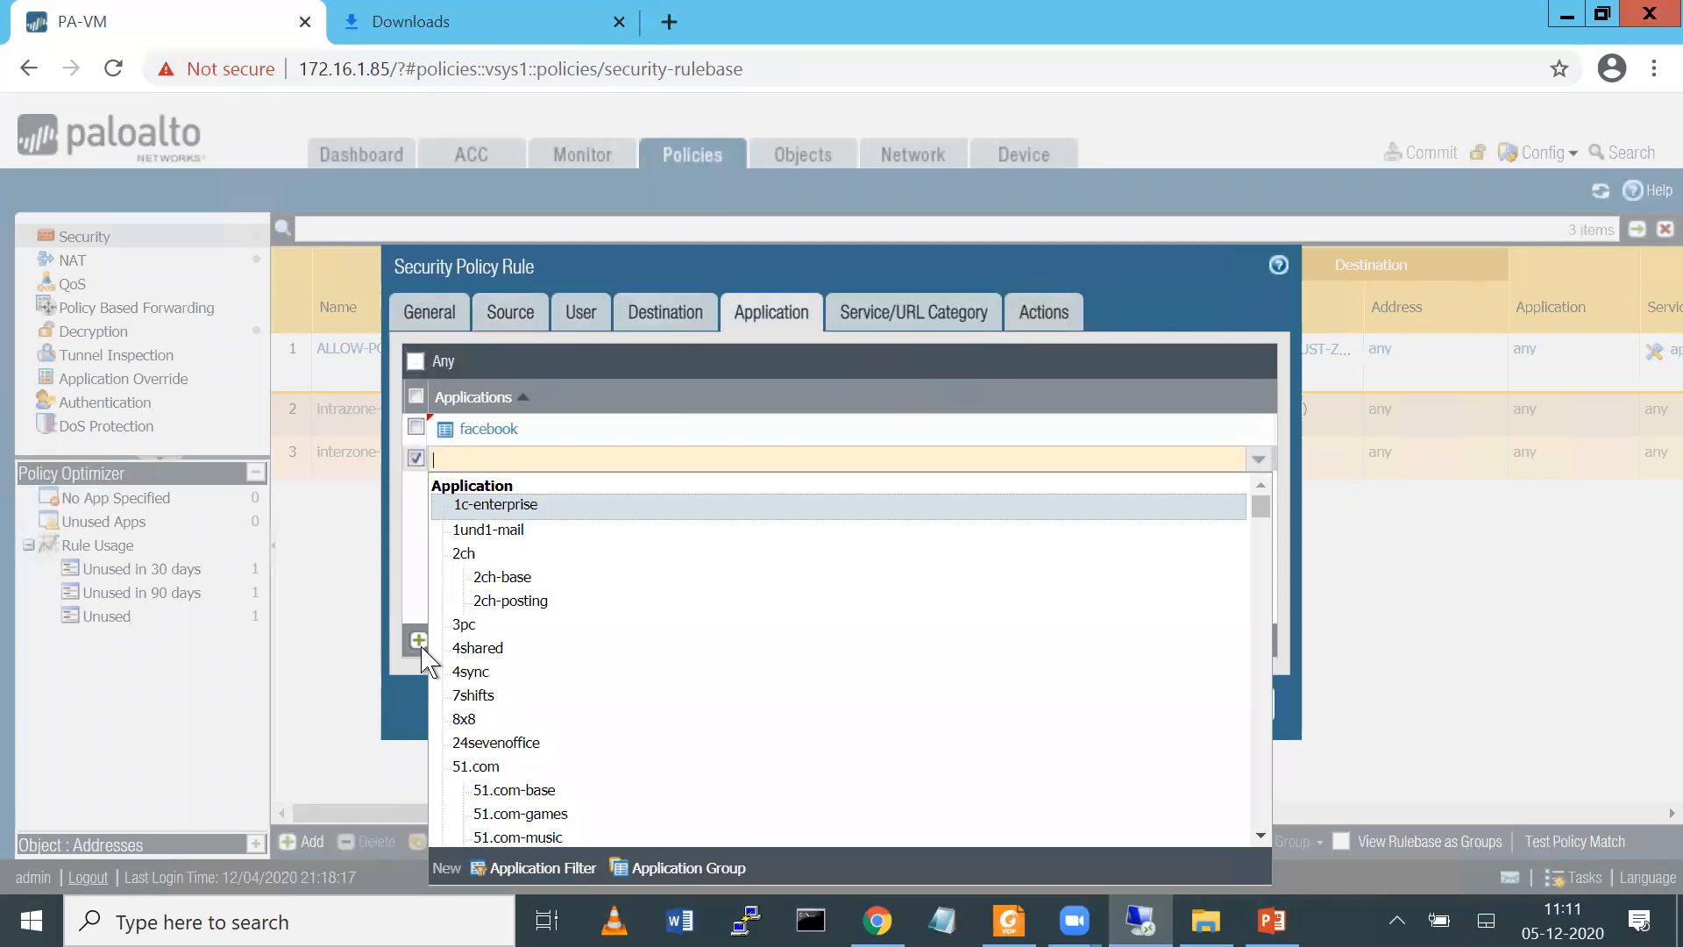
{"action": "type", "text": "you"}
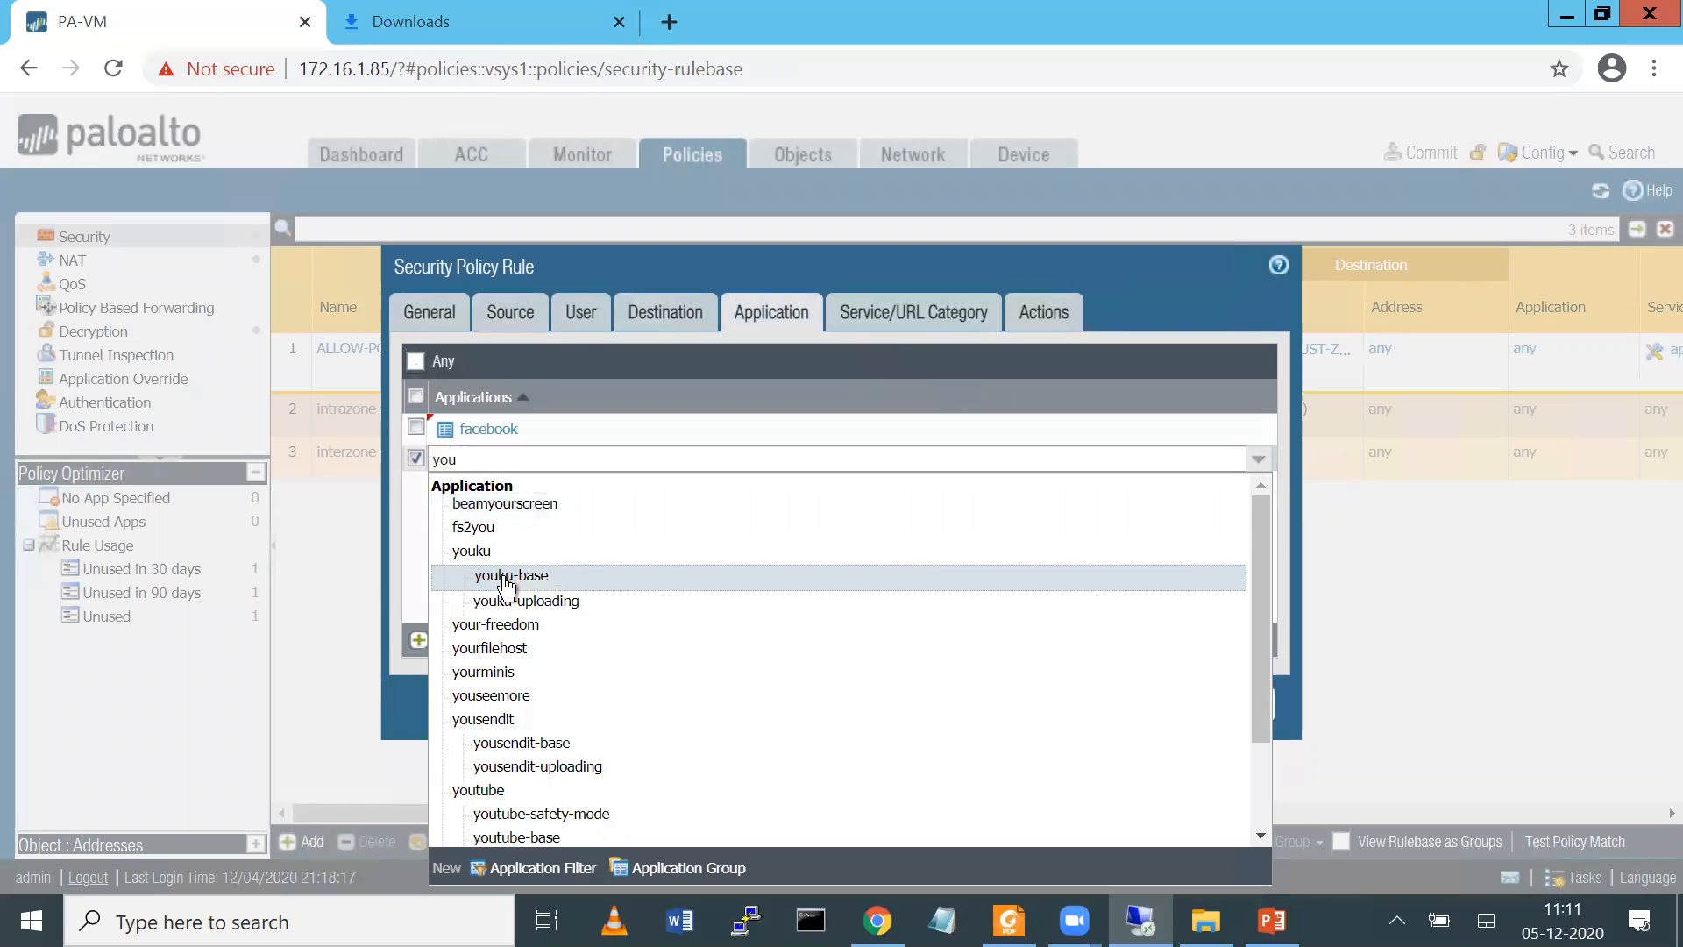
{"action": "left_click", "coordinate": [506, 578]}
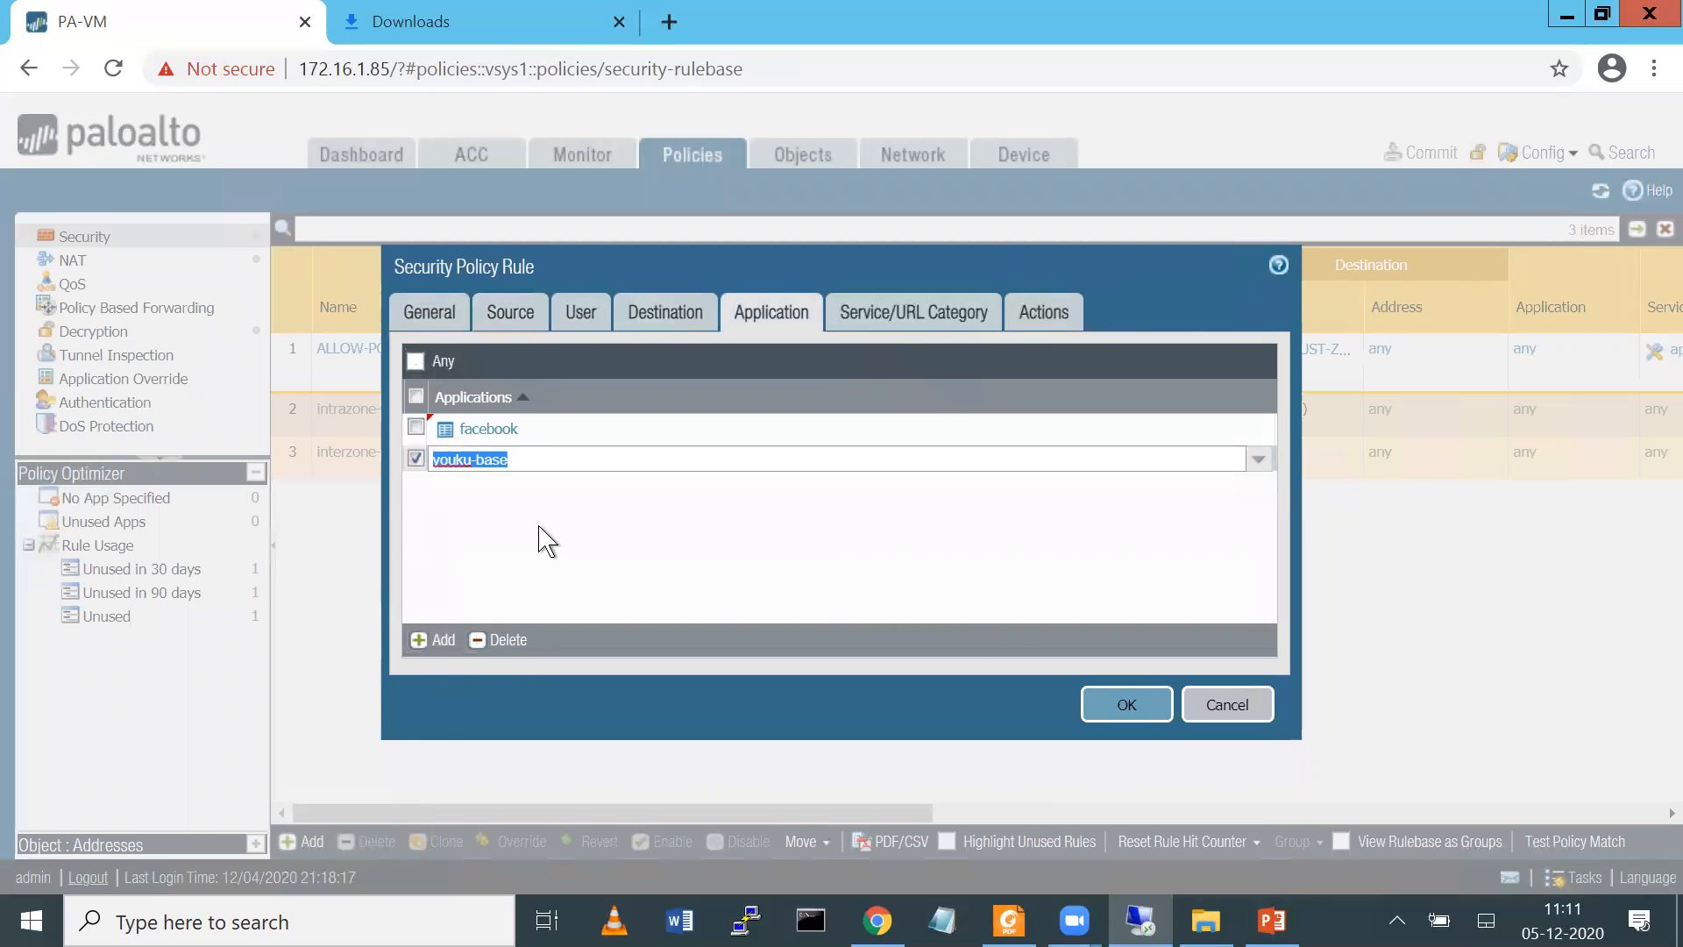
{"action": "key", "text": "BackSpace"}
{"action": "type", "text": "youtu"}
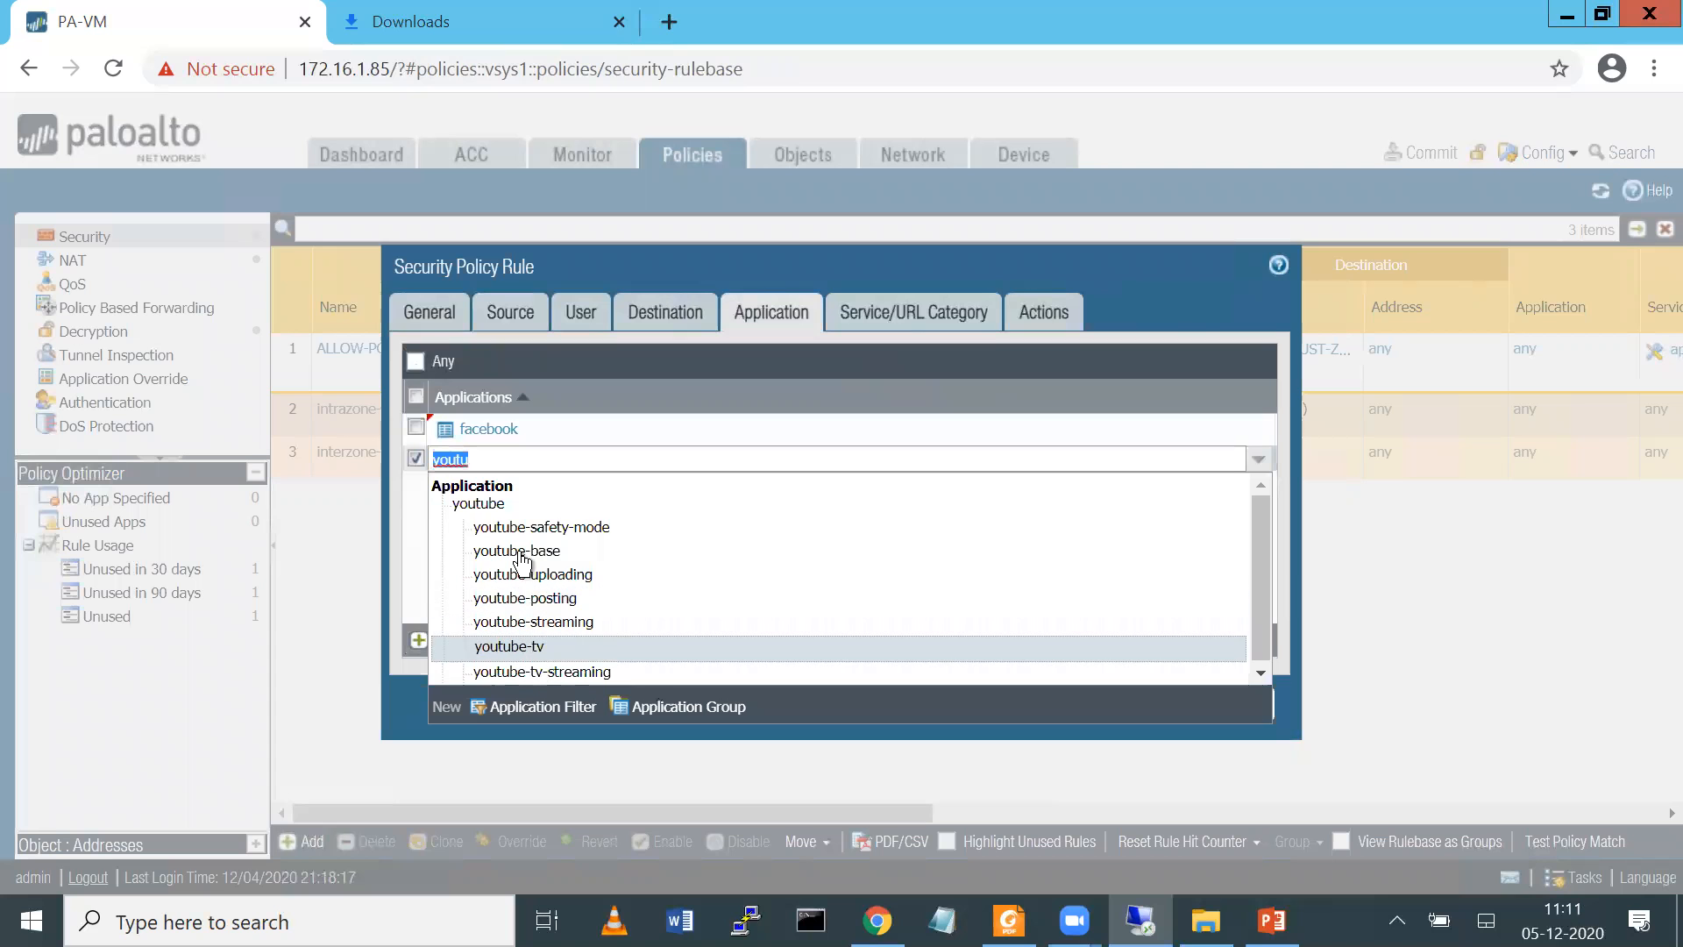
{"action": "left_click", "coordinate": [505, 502]}
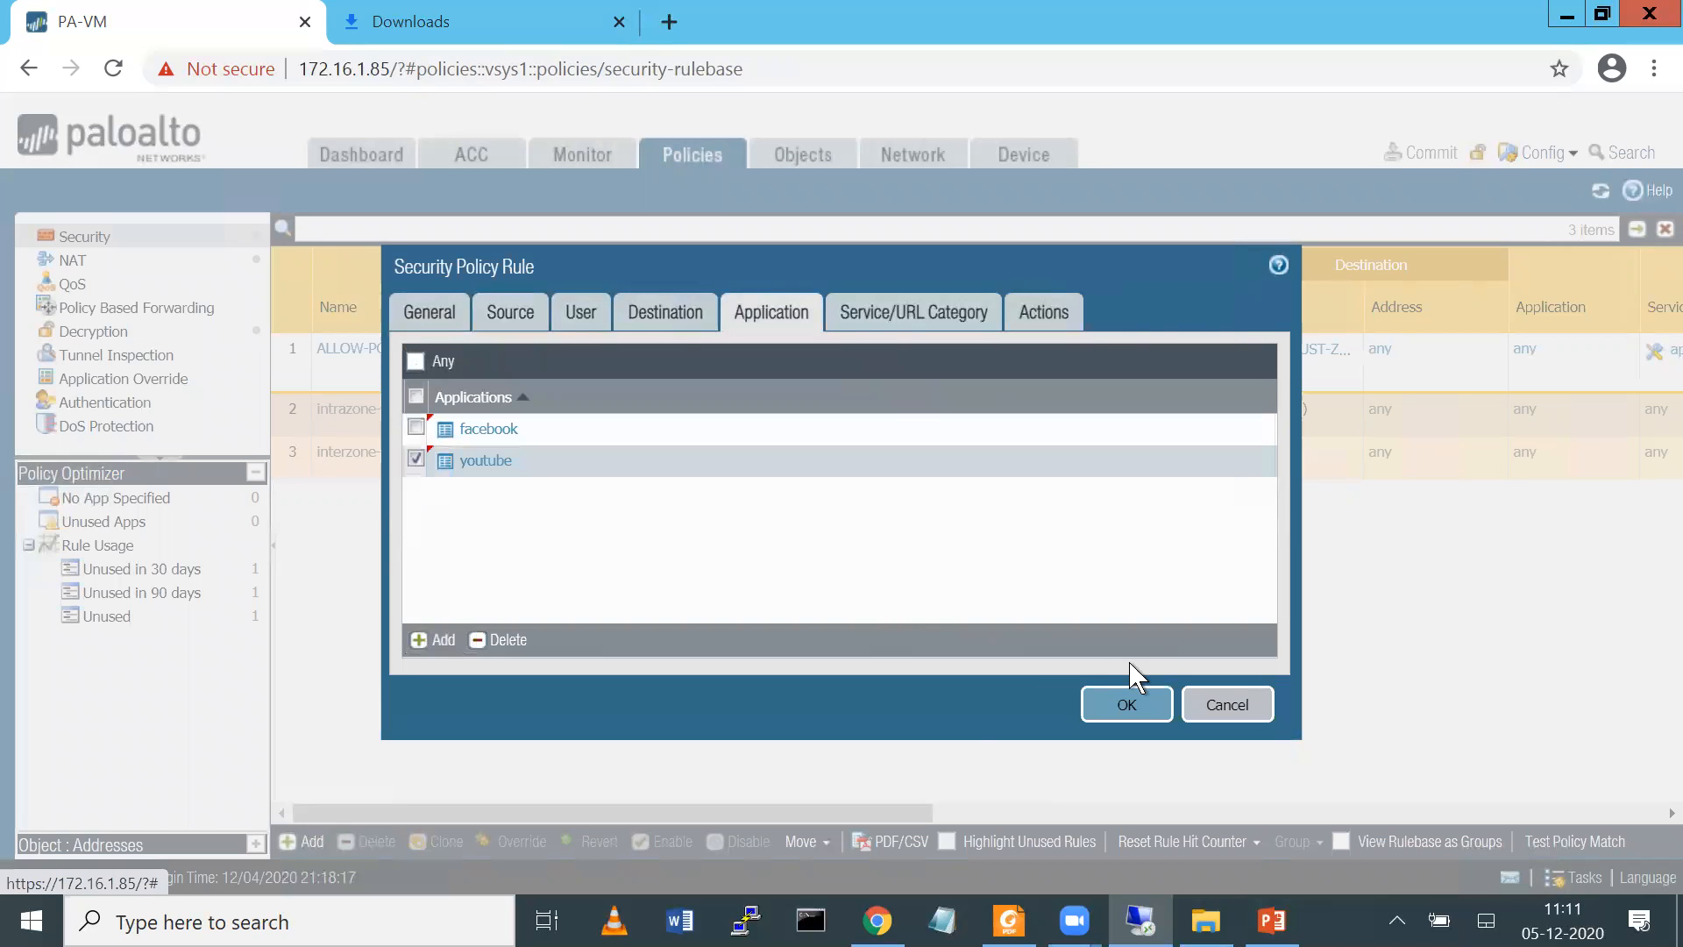
{"action": "left_click", "coordinate": [1123, 706]}
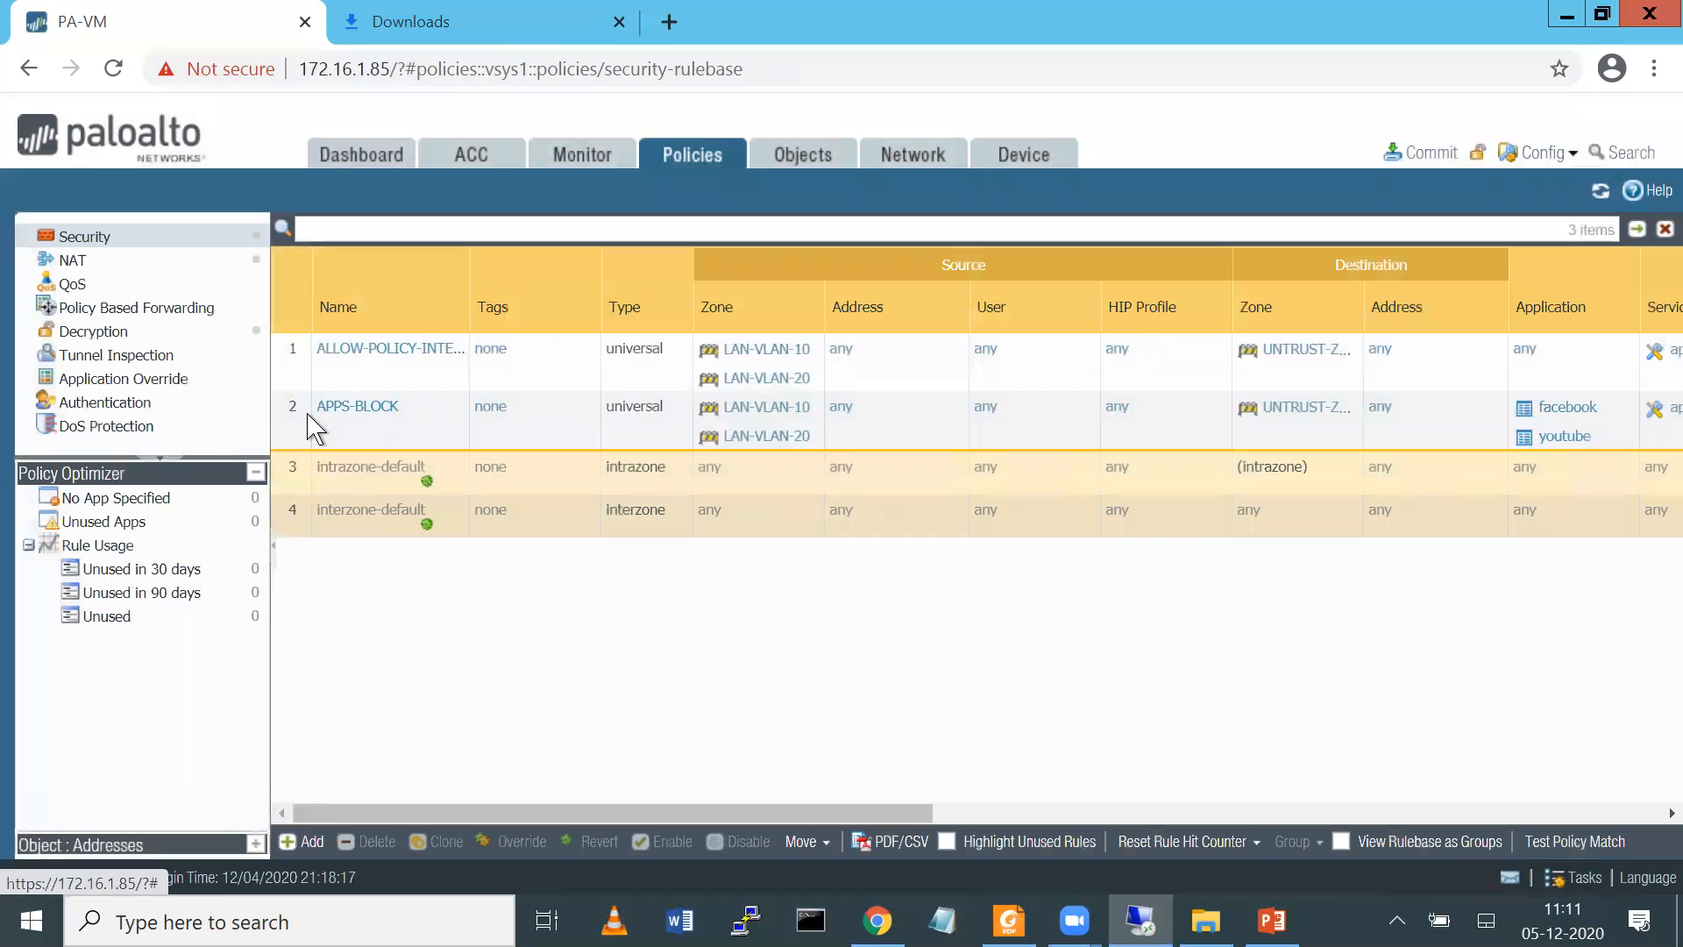
Set the APPS-BLOCK rule's action to Deny with logging at session start, and move it above the ALLOW-POLICY rule
{"action": "left_click", "coordinate": [349, 412]}
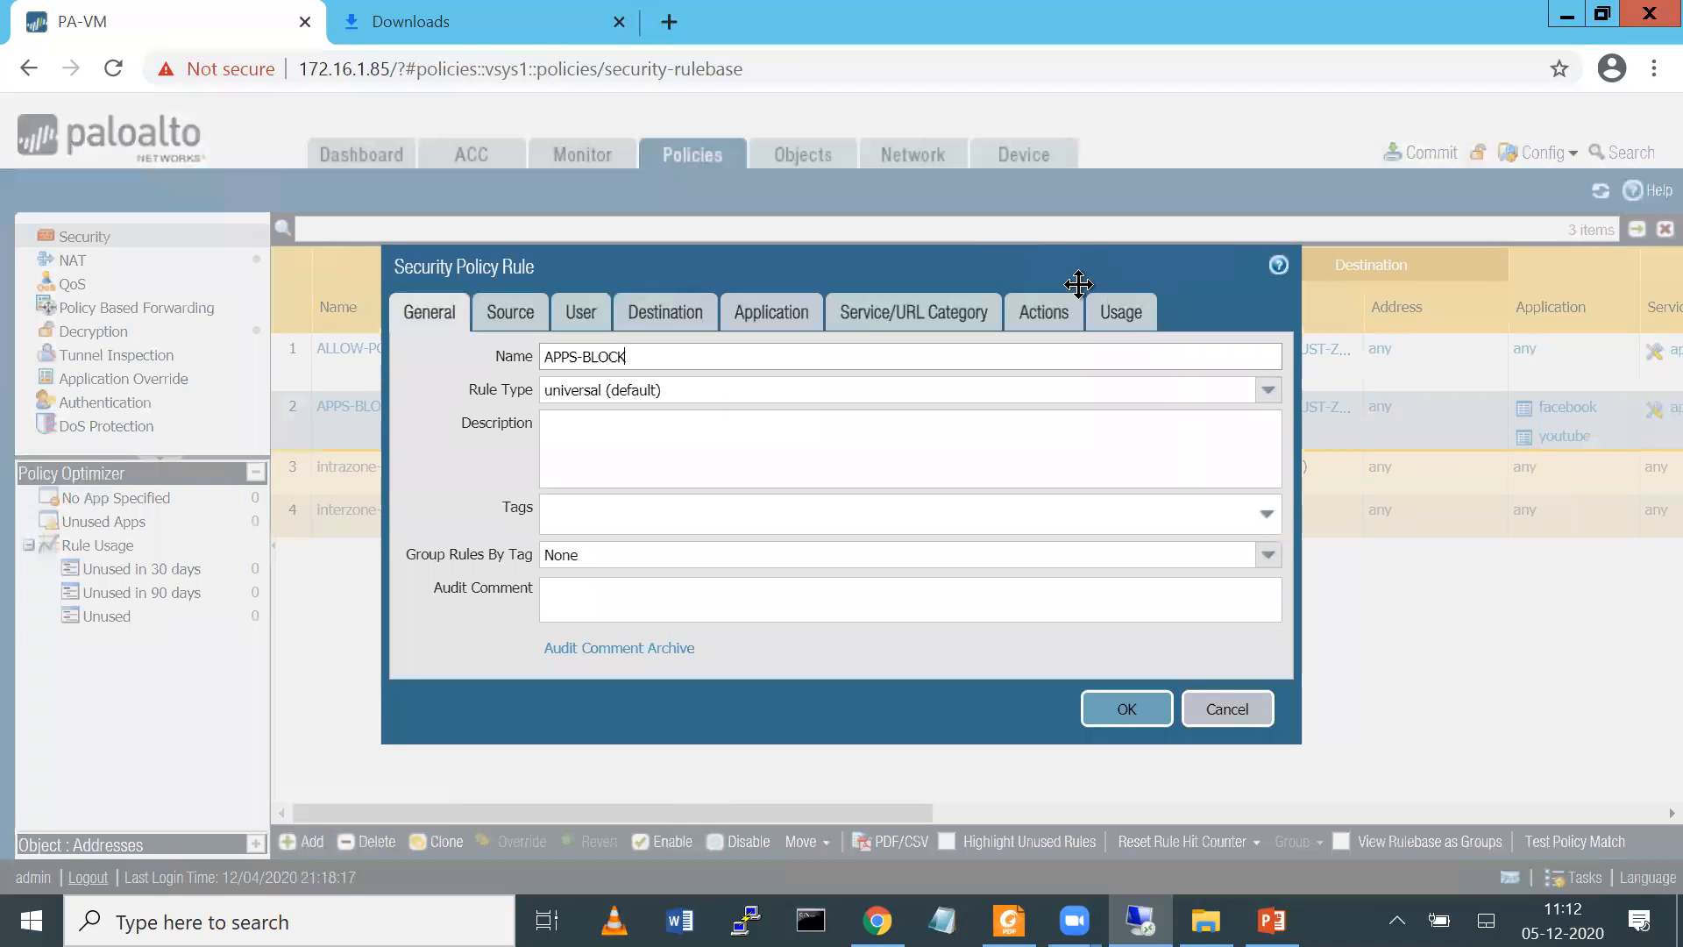
{"action": "left_click", "coordinate": [1054, 316]}
{"action": "left_click", "coordinate": [999, 387]}
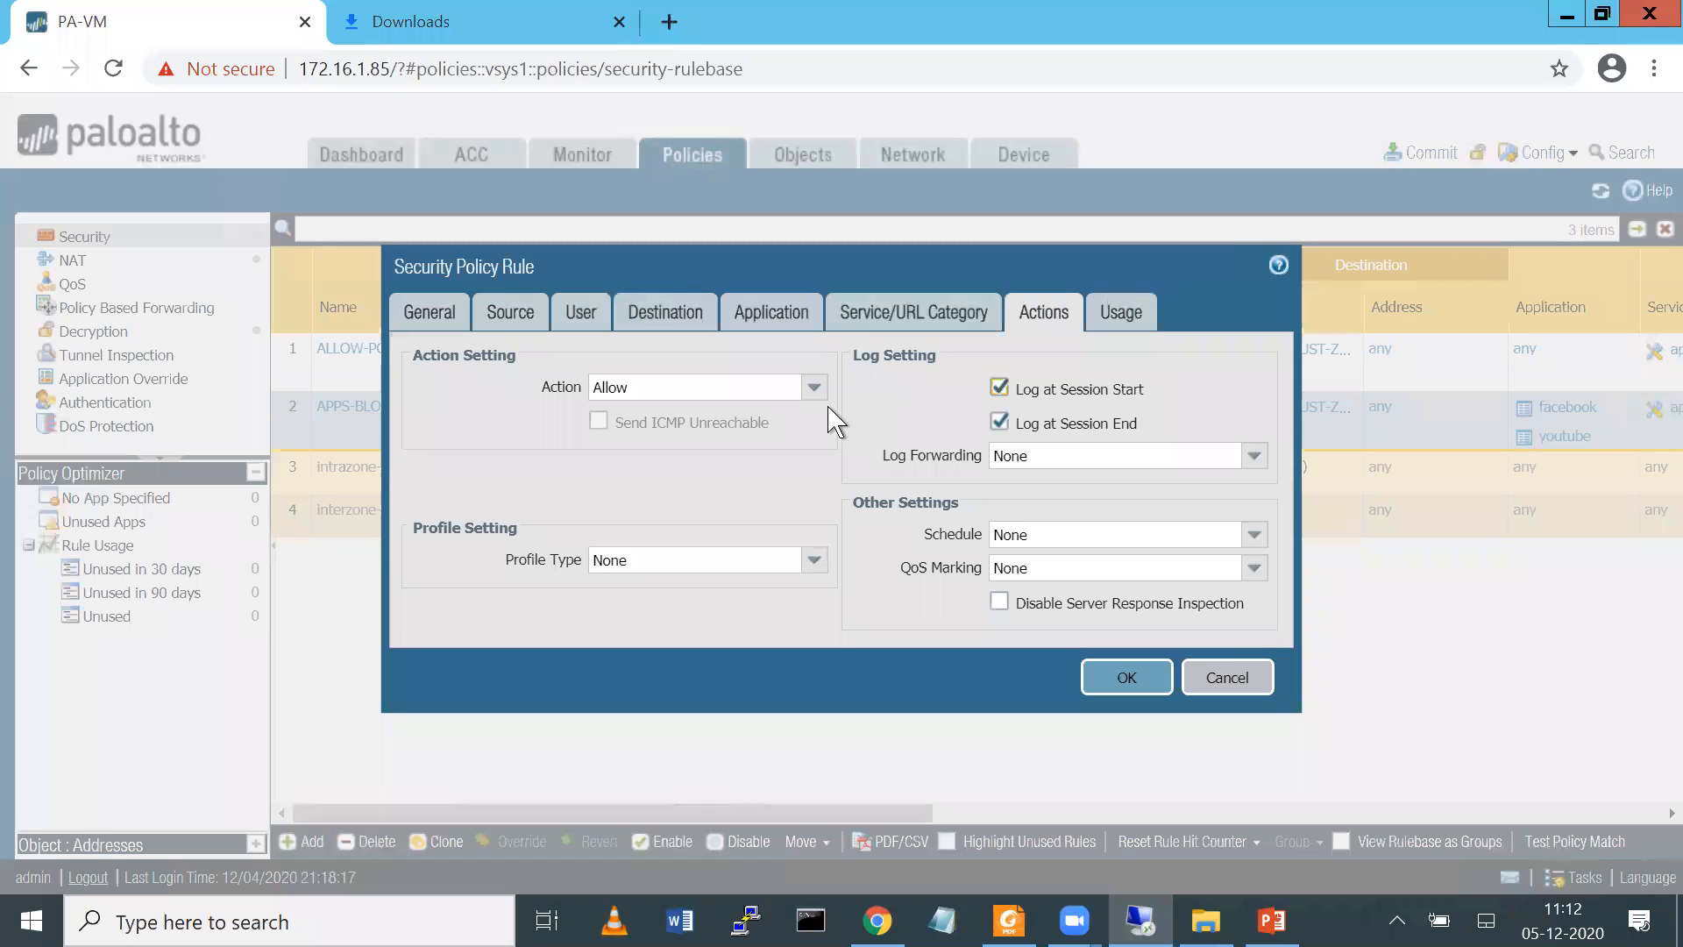
{"action": "left_click", "coordinate": [814, 387]}
{"action": "left_click", "coordinate": [614, 416]}
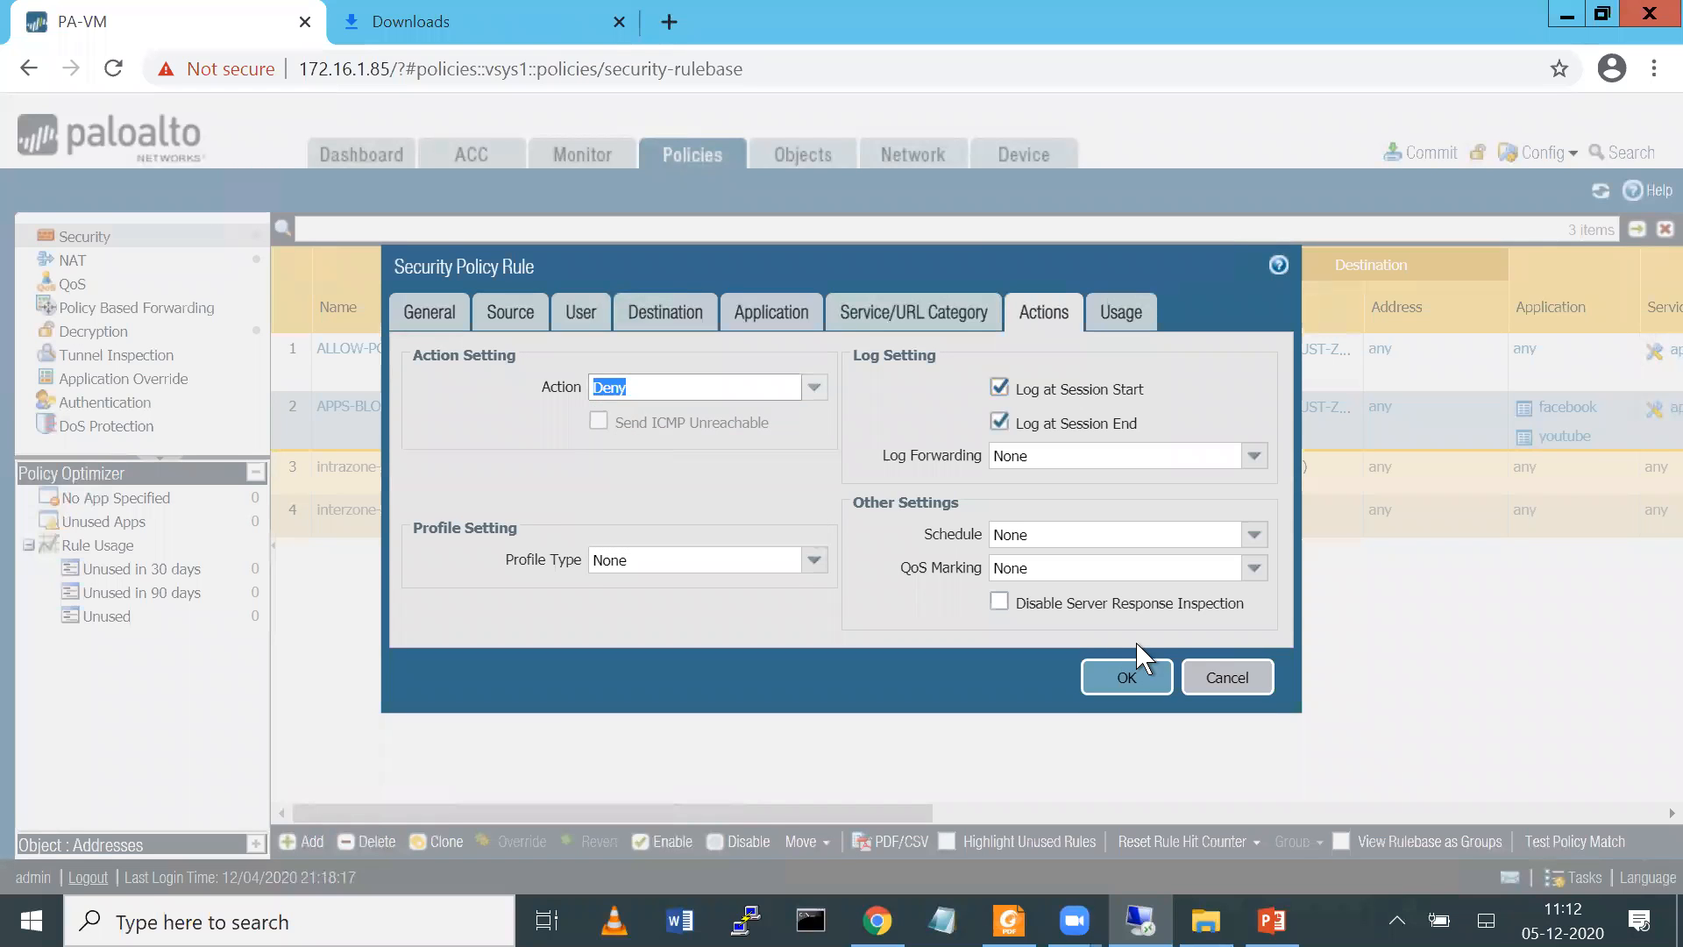
{"action": "left_click", "coordinate": [1127, 677]}
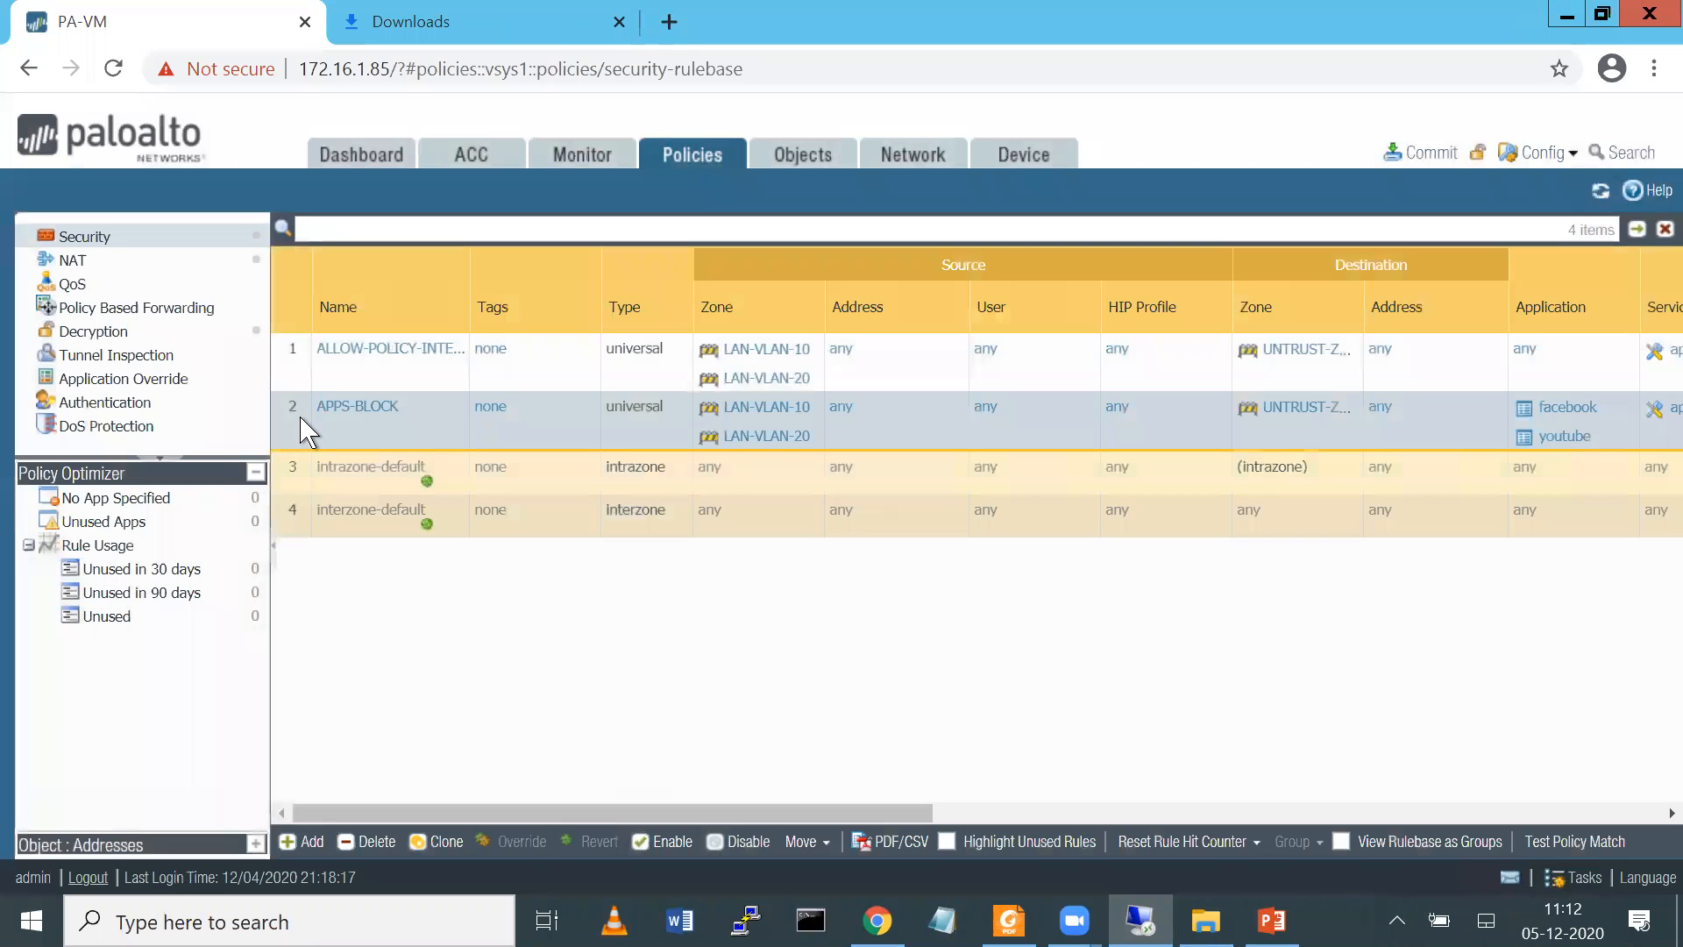
{"action": "left_click", "coordinate": [312, 351]}
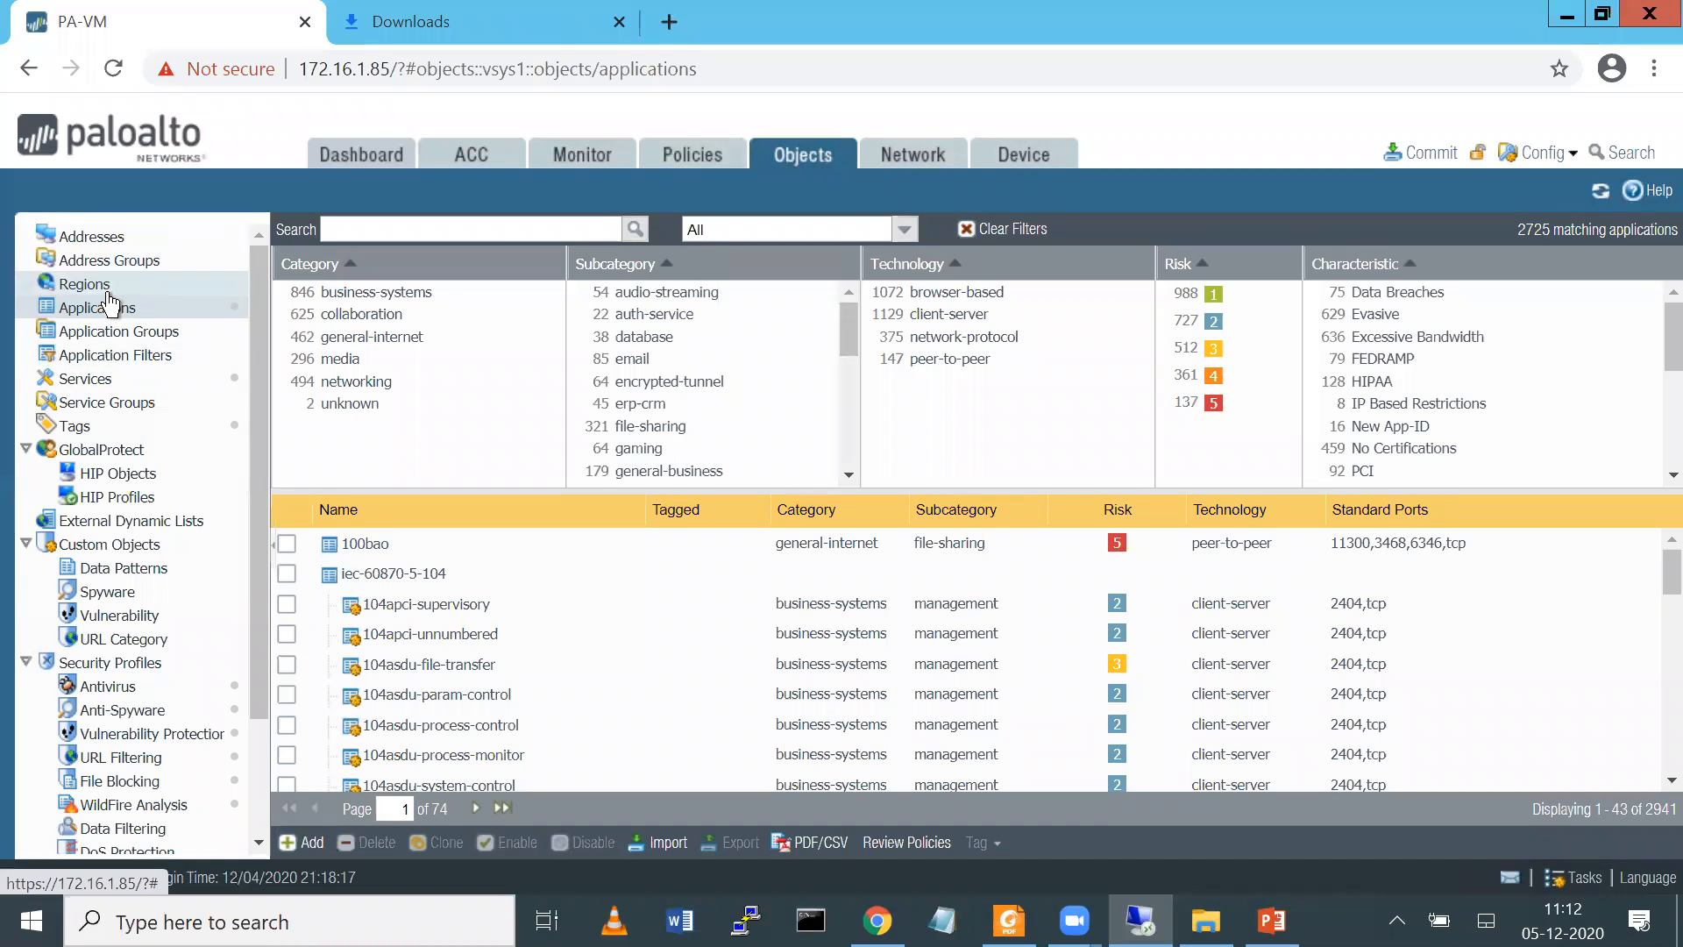
Start a new application filter restricted to risk level 5 and look through the matching applications
{"action": "left_click", "coordinate": [134, 359]}
{"action": "left_click", "coordinate": [305, 839]}
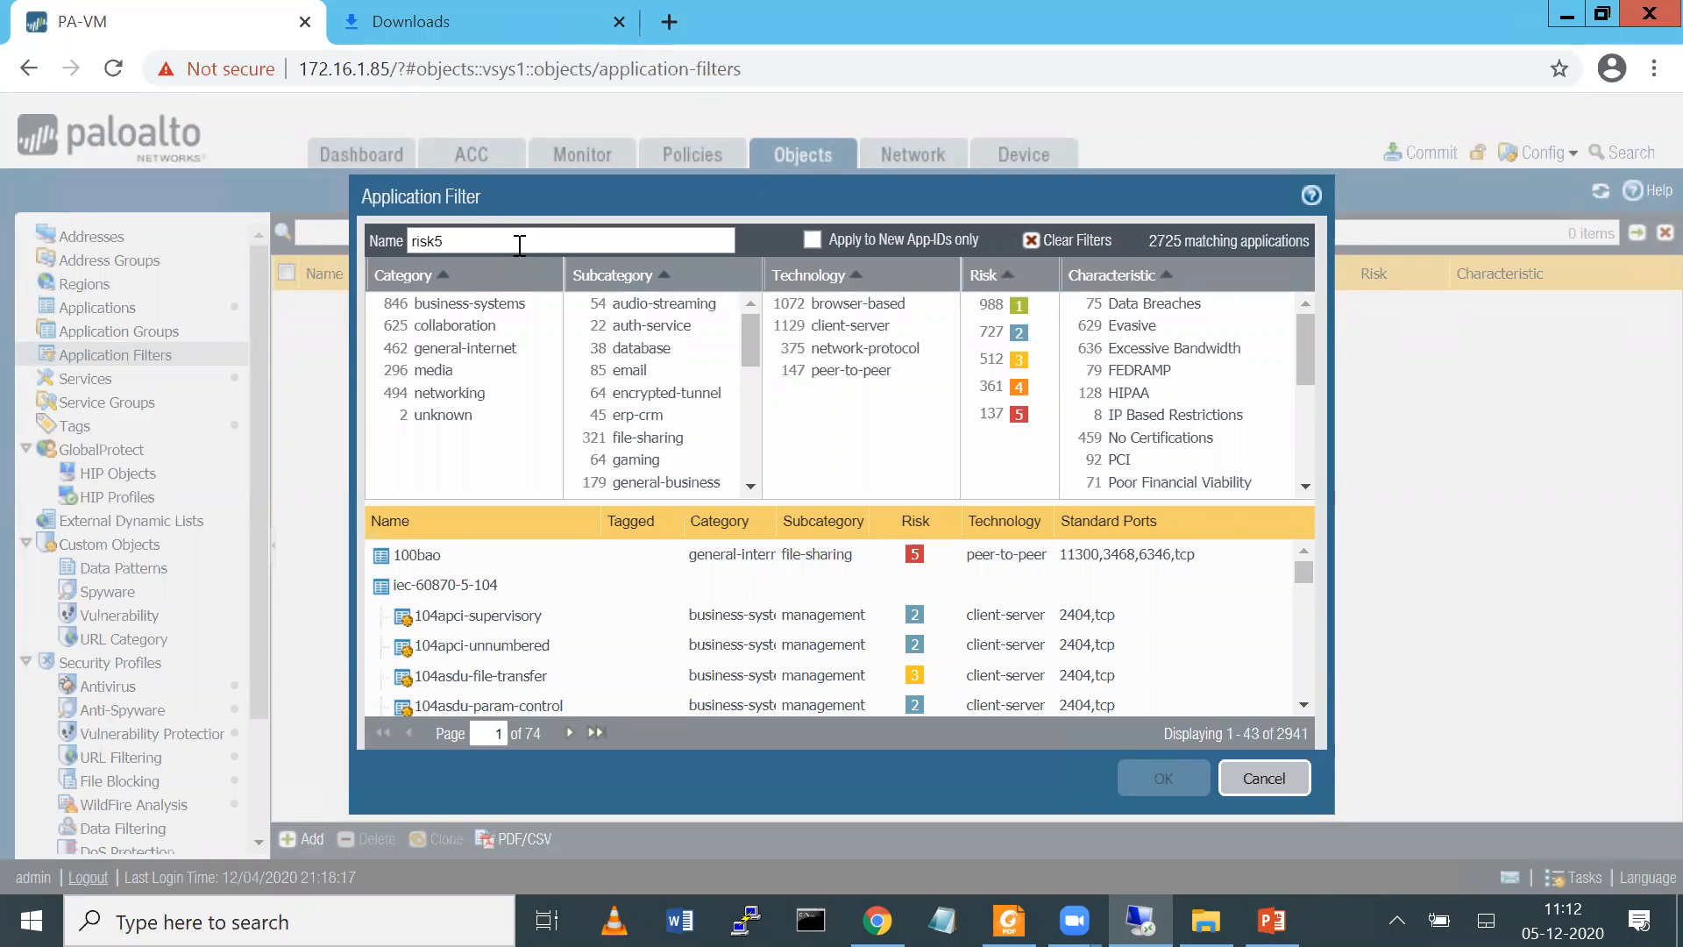
{"action": "key", "text": "BackSpace"}
{"action": "key", "text": "BackSpace"}
{"action": "key", "text": "BackSpace"}
{"action": "key", "text": "BackSpace"}
{"action": "key", "text": "BackSpace"}
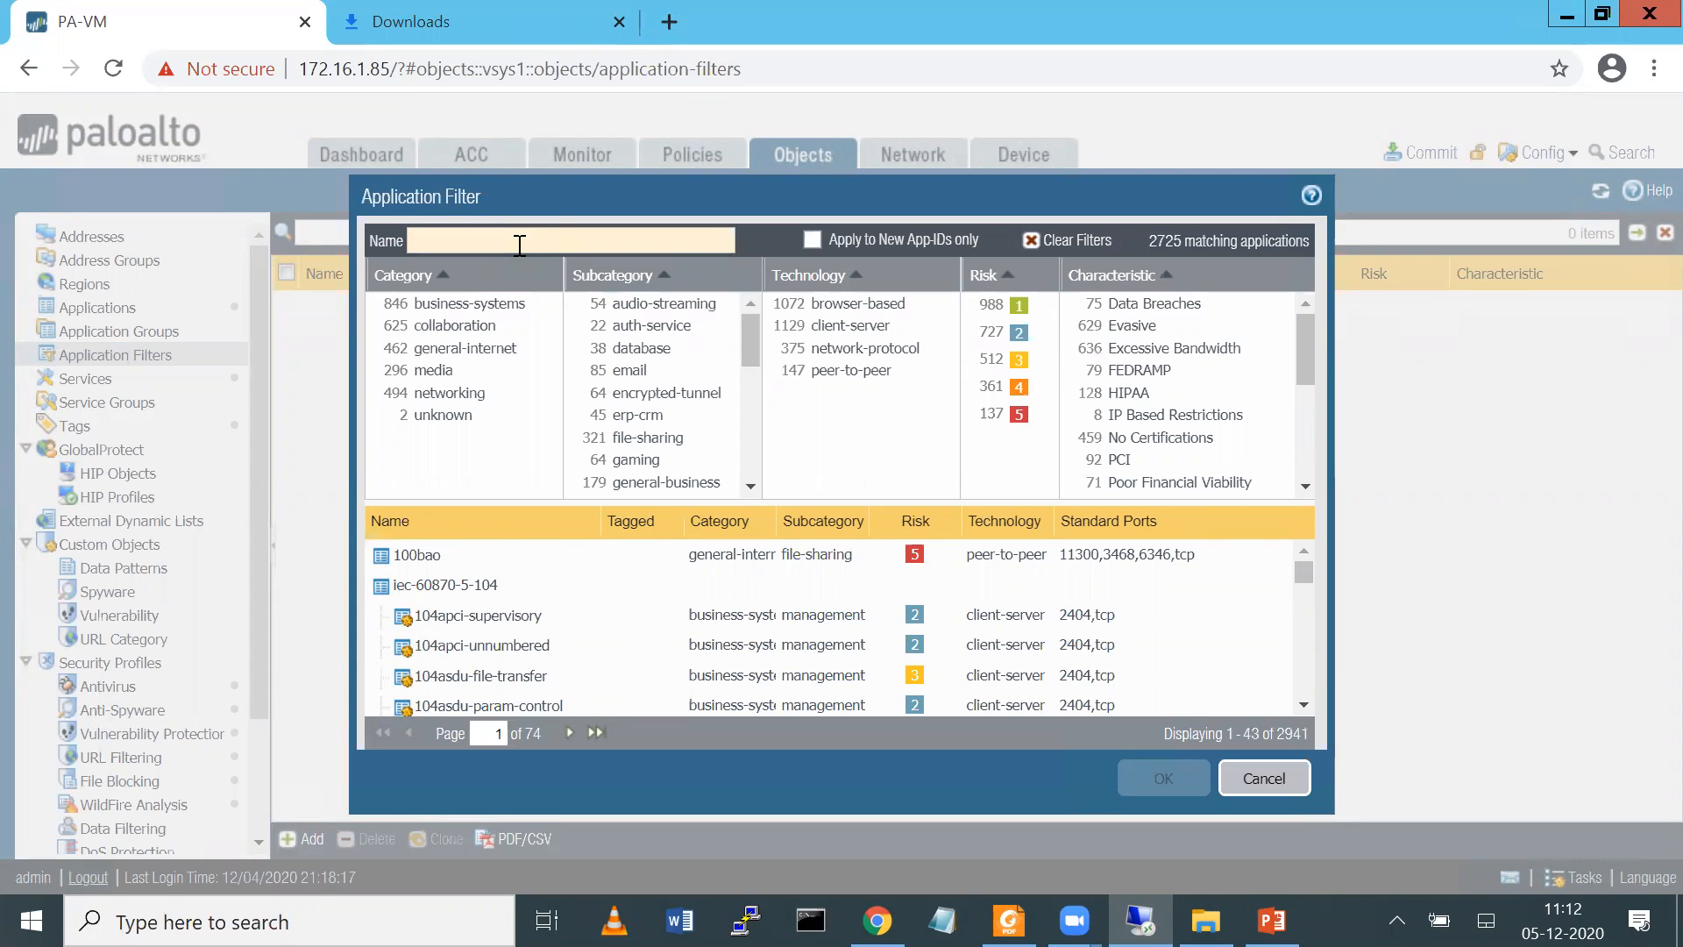
{"action": "left_click", "coordinate": [1020, 414]}
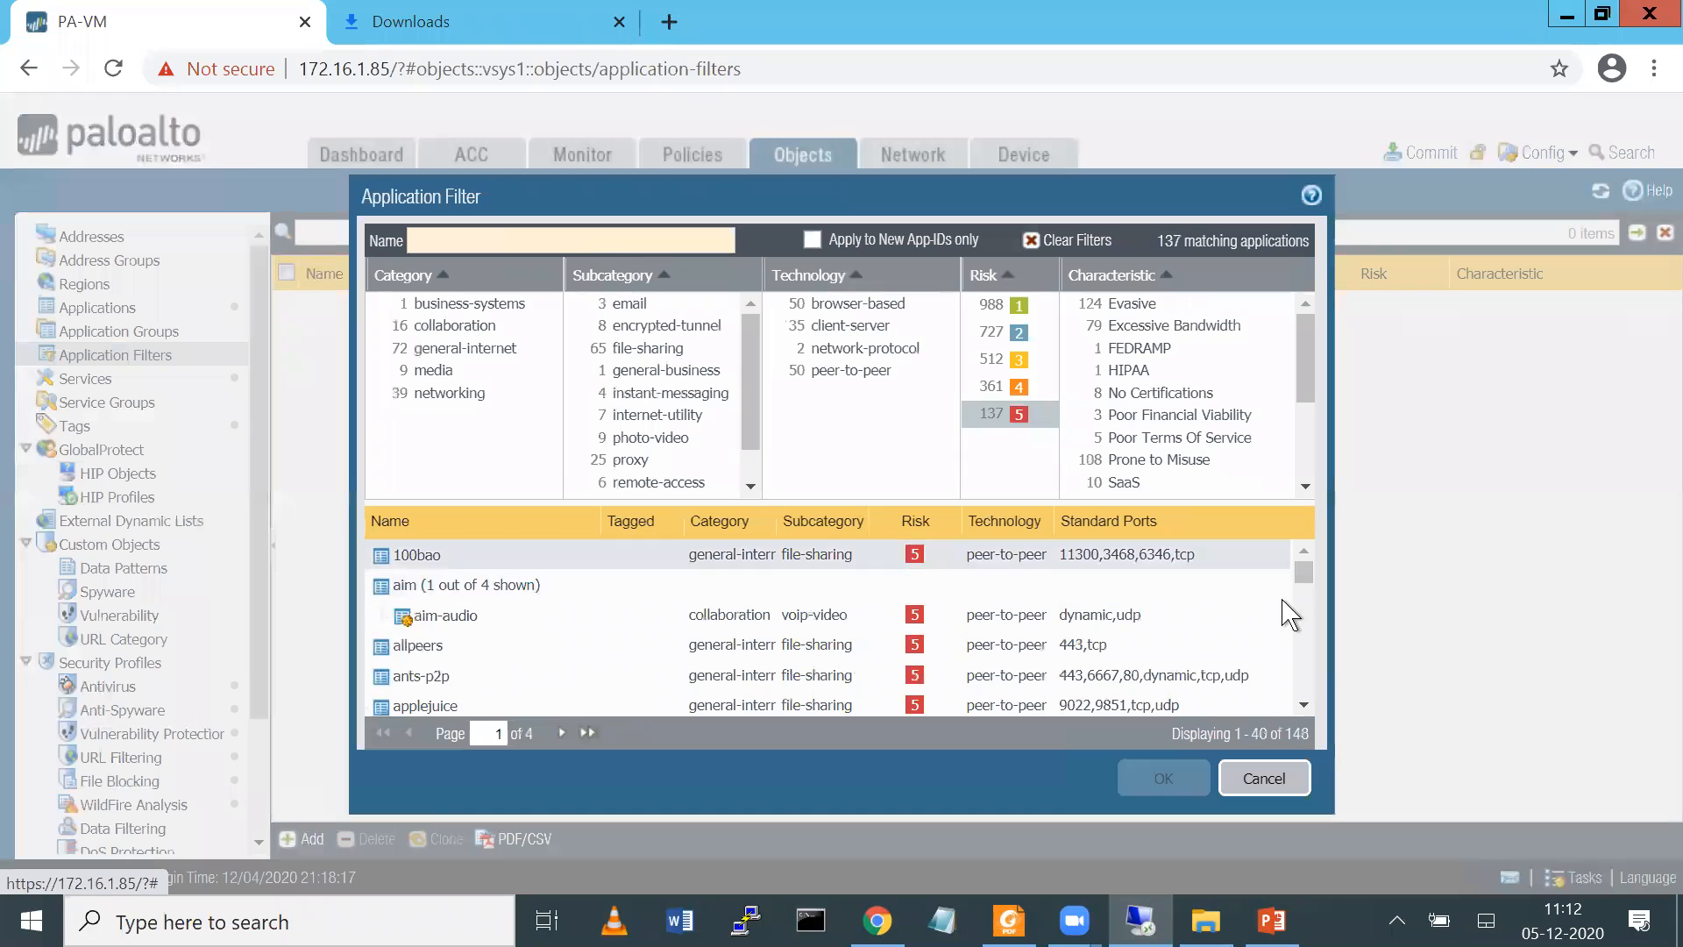
{"action": "left_click_drag", "start_coordinate": [1307, 587], "coordinate": [1309, 712]}
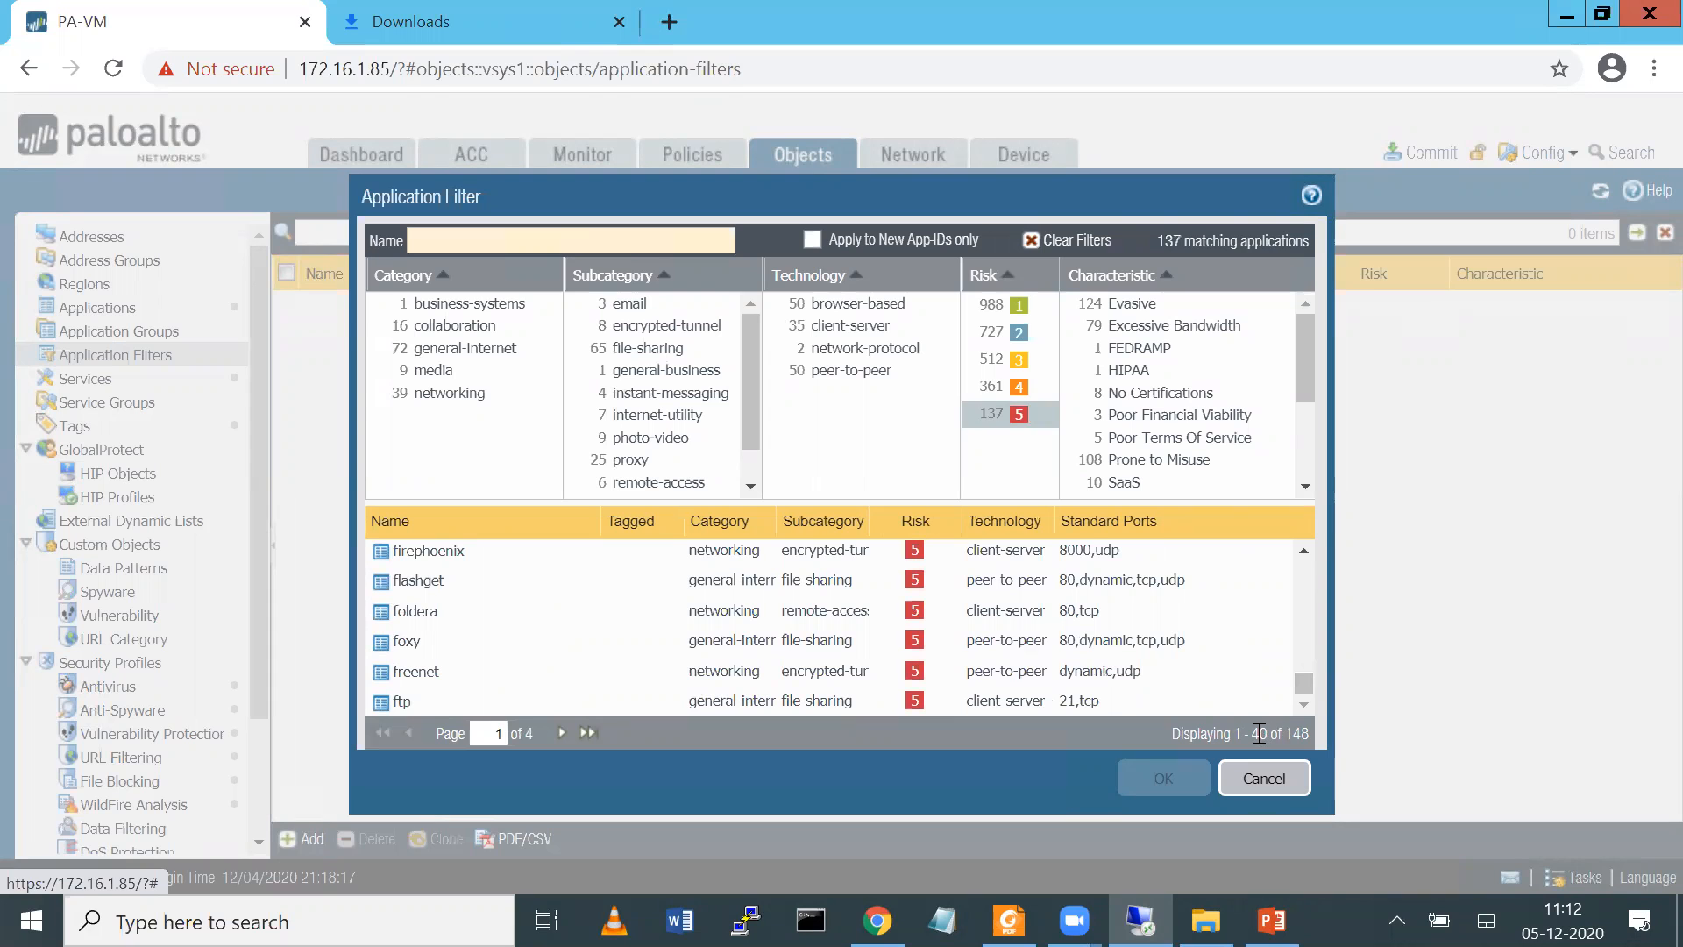
{"action": "left_click_drag", "start_coordinate": [1307, 731], "coordinate": [1312, 493]}
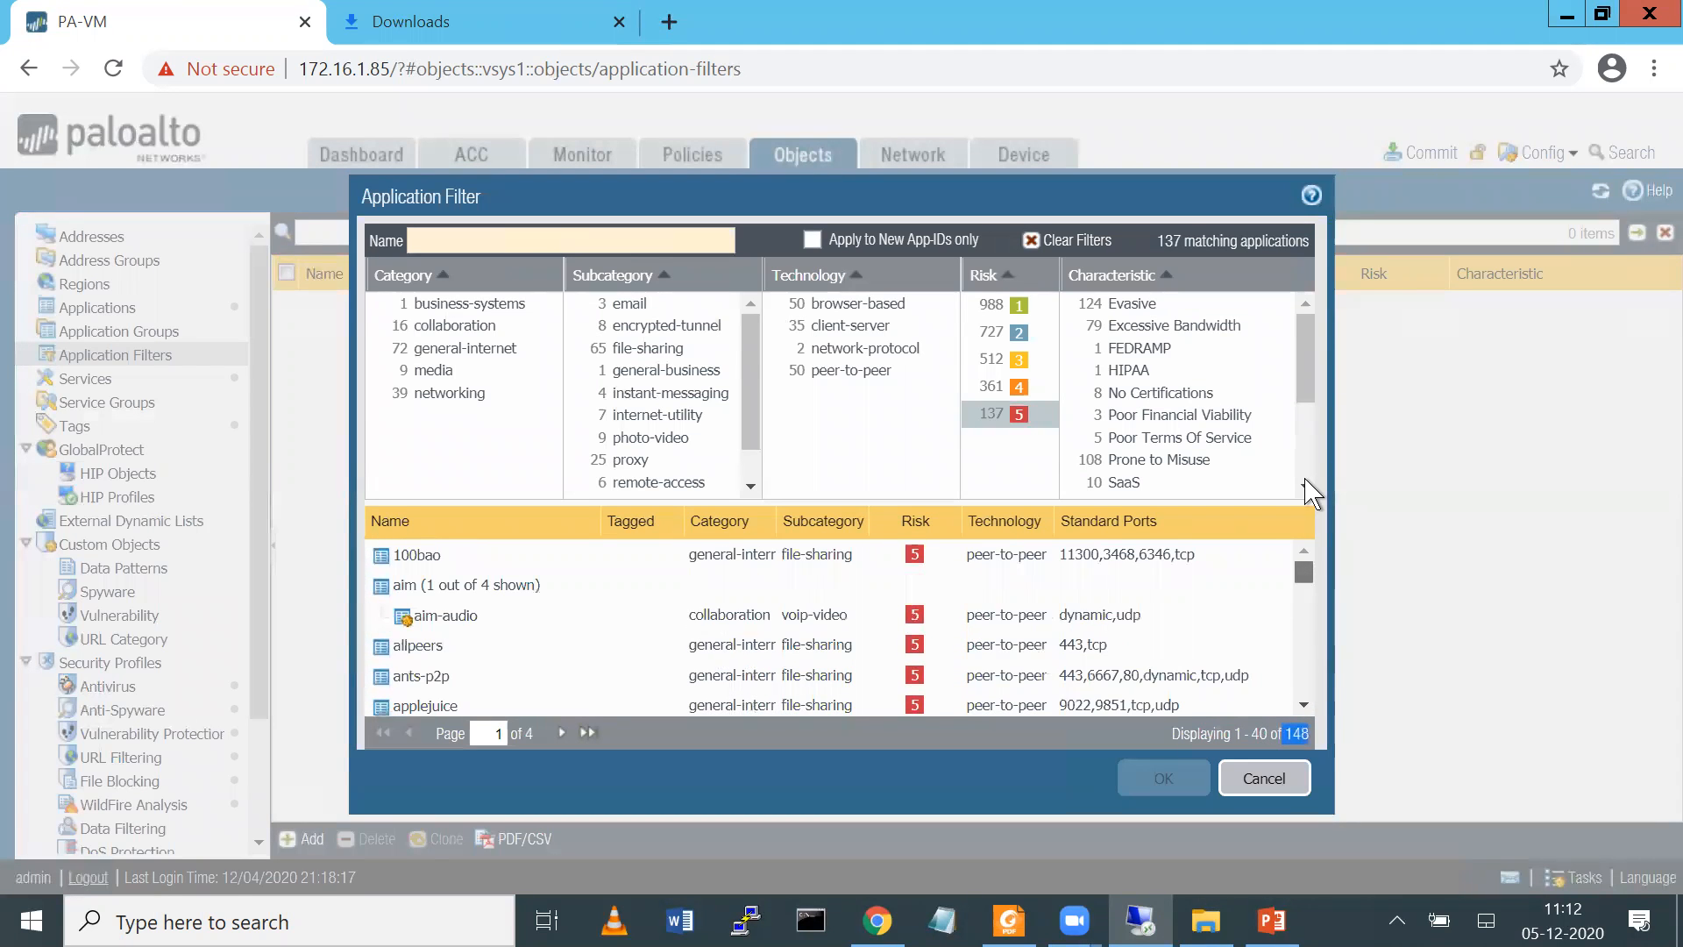
Name the application filter RISK-5 and save it
{"action": "left_click", "coordinate": [567, 242]}
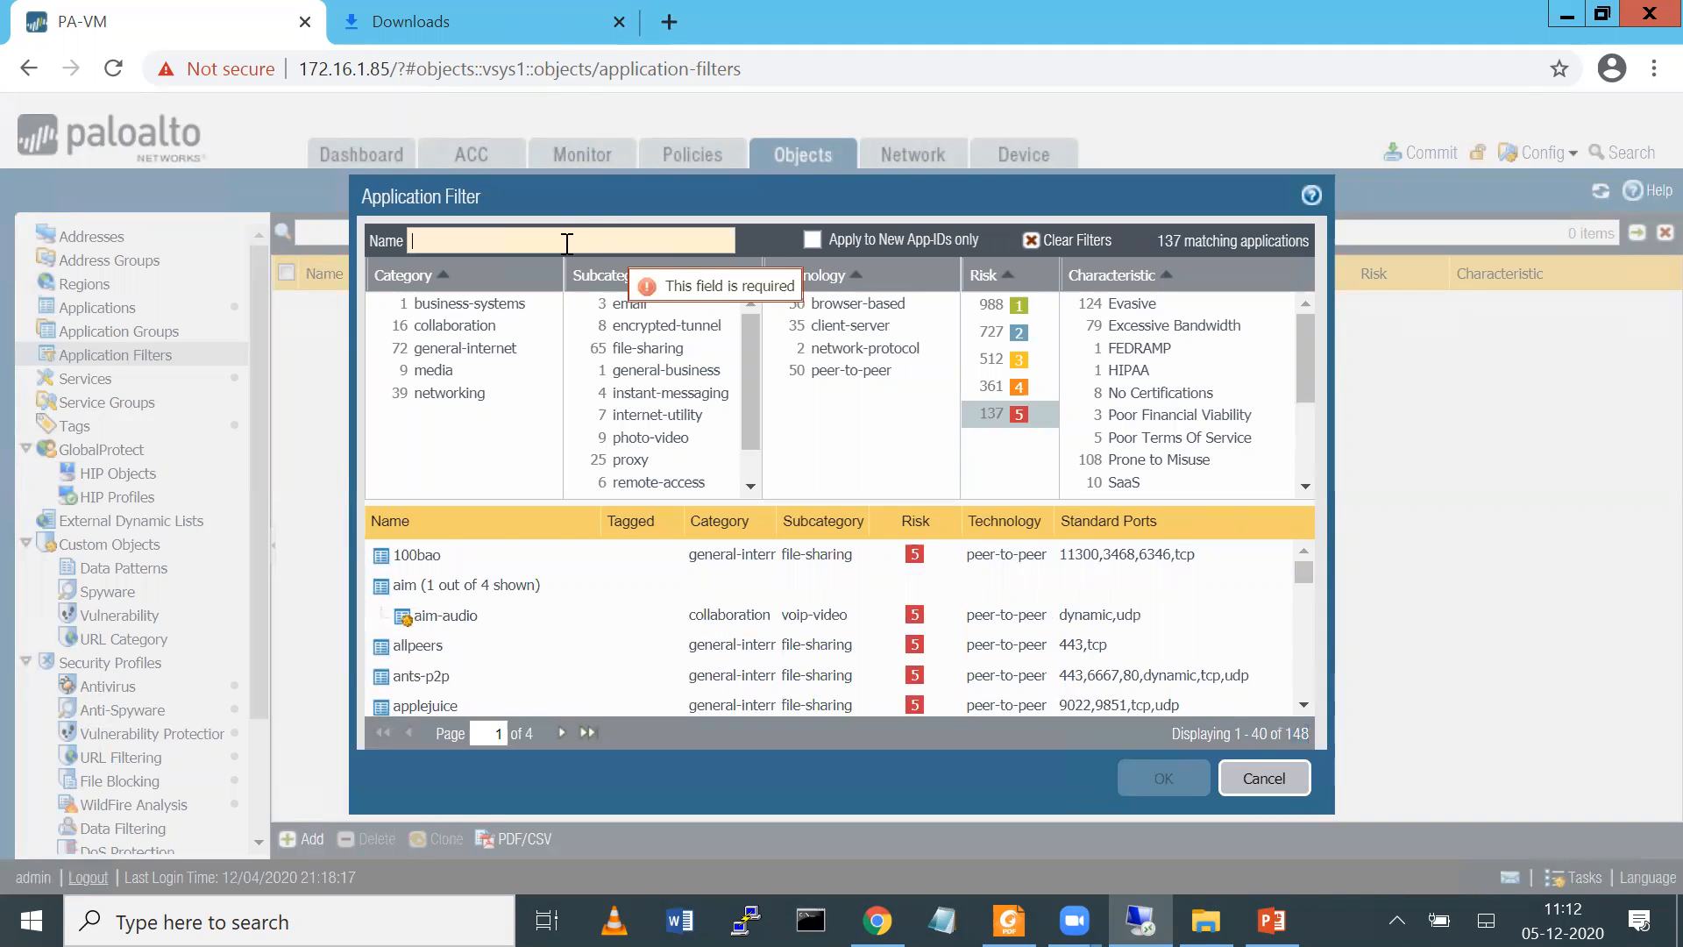
{"action": "type", "text": "RISK-5"}
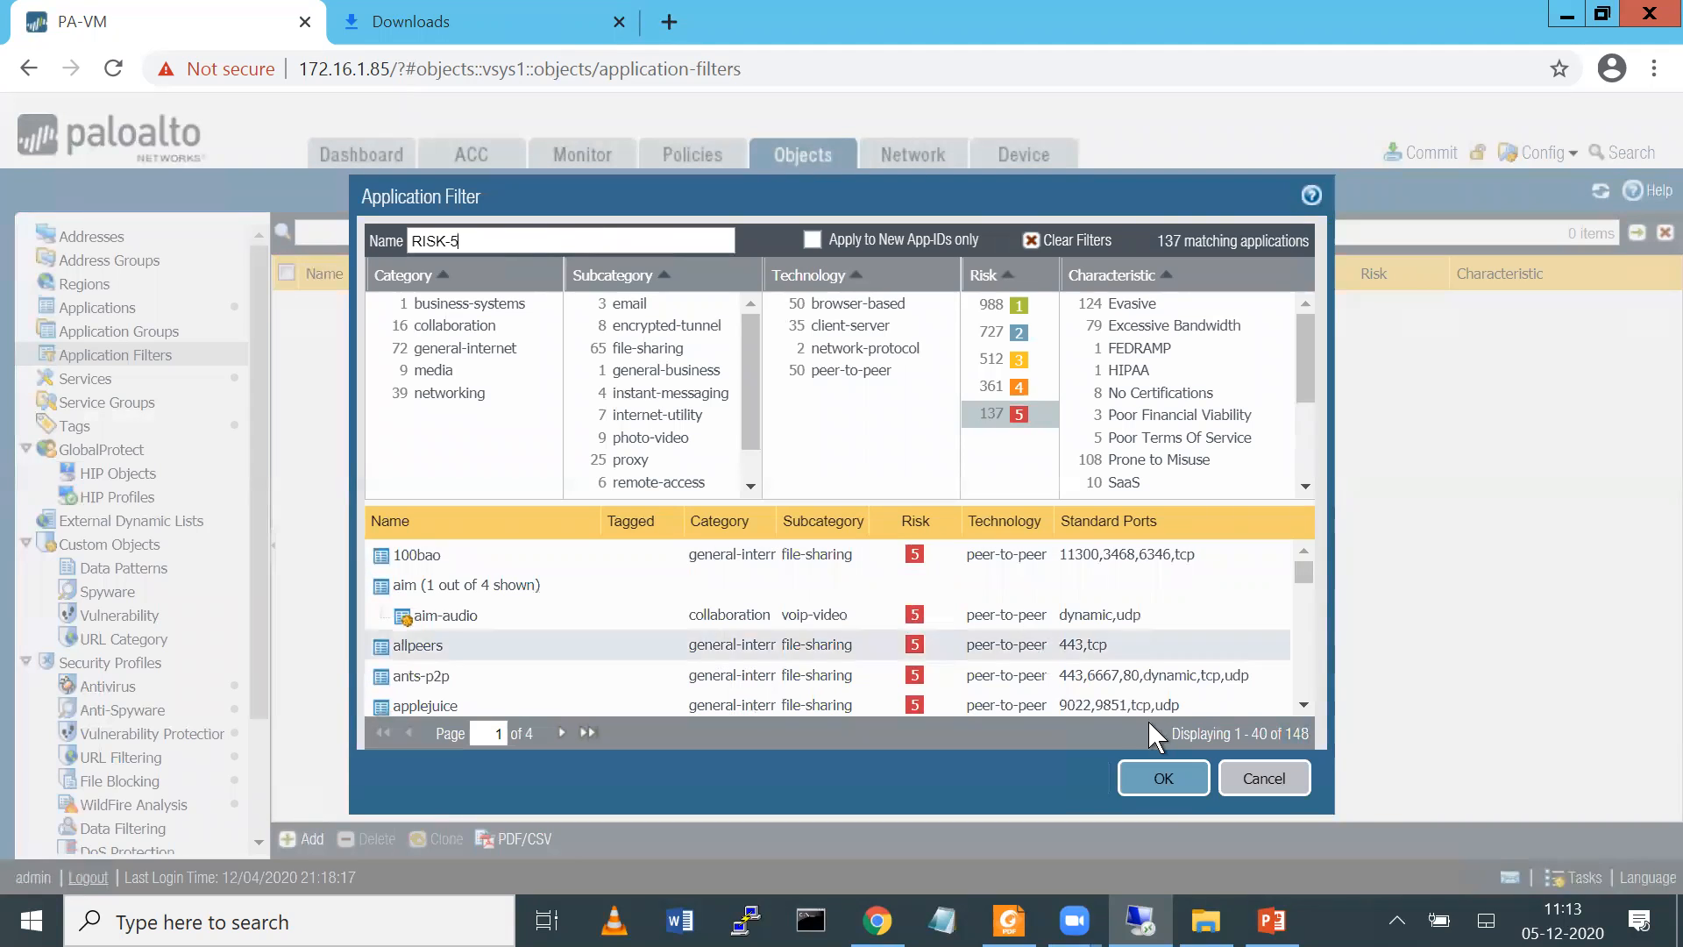
{"action": "left_click", "coordinate": [1145, 773]}
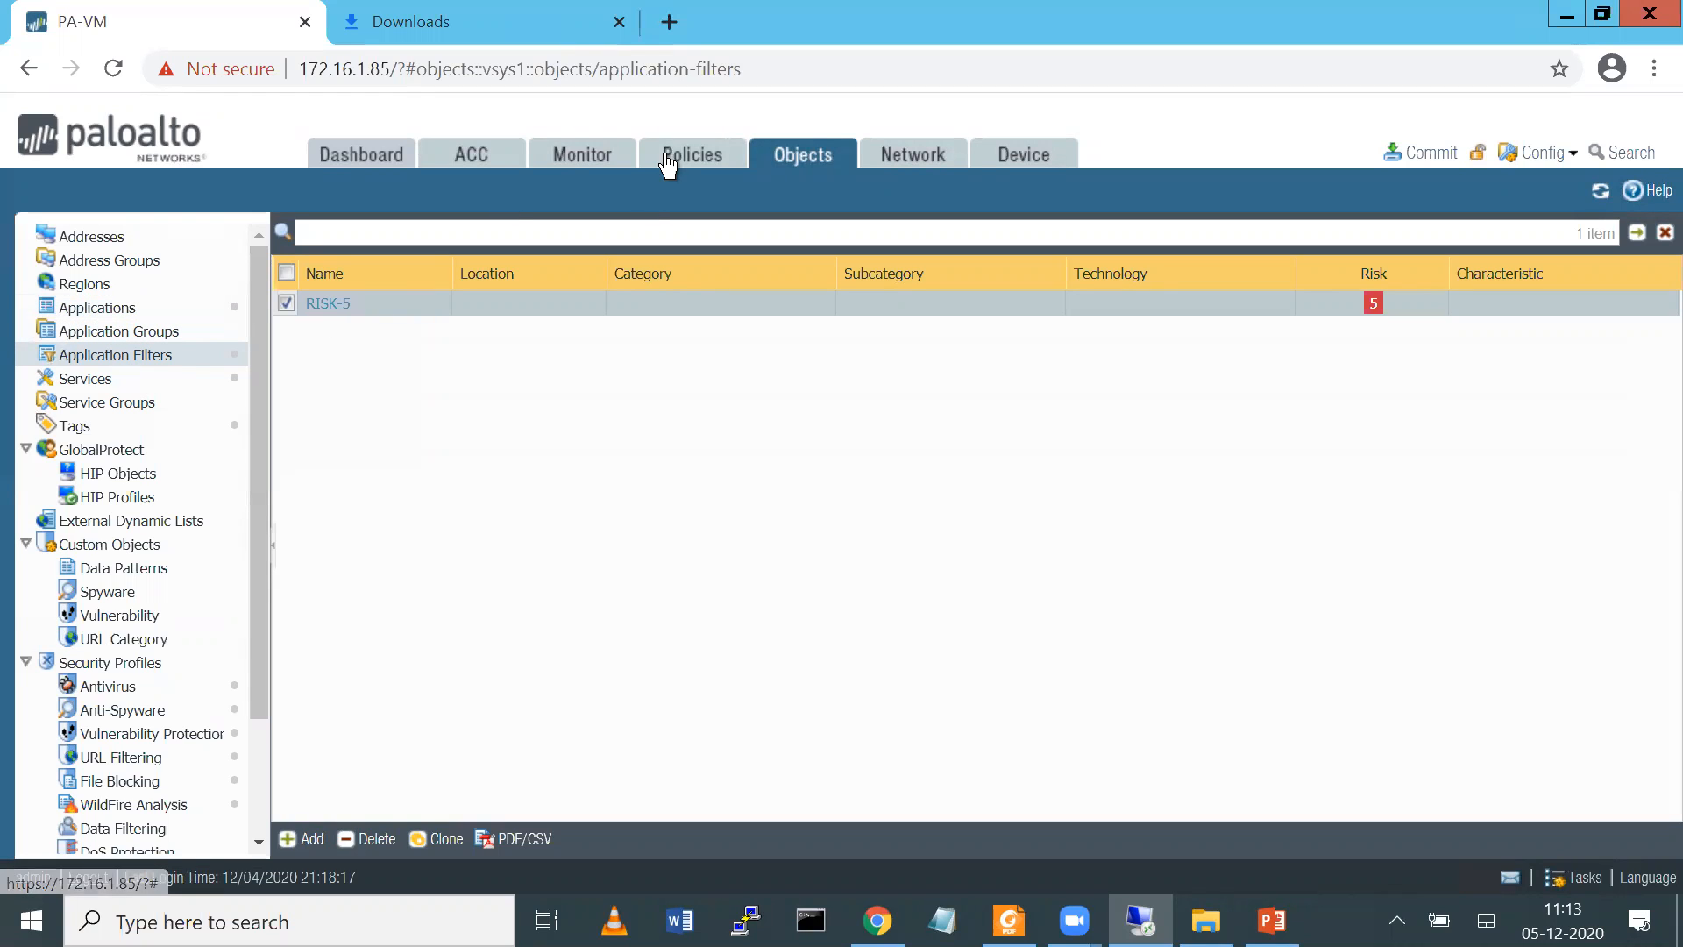
{"action": "left_click", "coordinate": [154, 340]}
{"action": "left_click", "coordinate": [114, 310]}
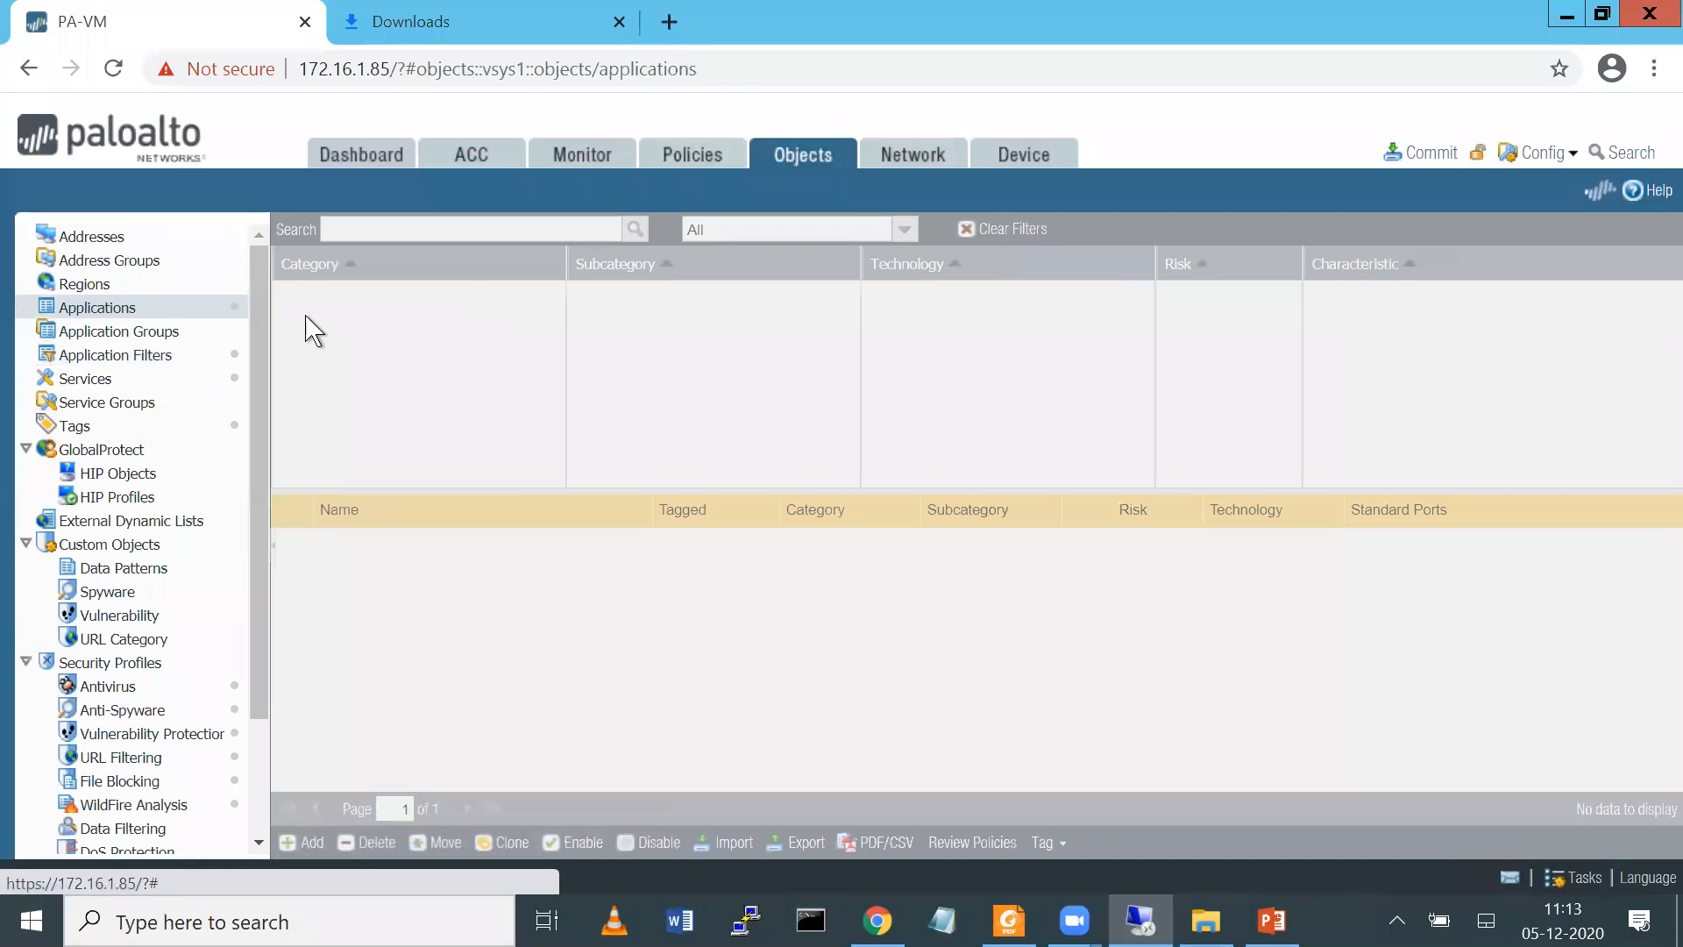
Add the RISK-5 application filter to the APPS-BLOCK security rule and save the rule
{"action": "left_click", "coordinate": [673, 156]}
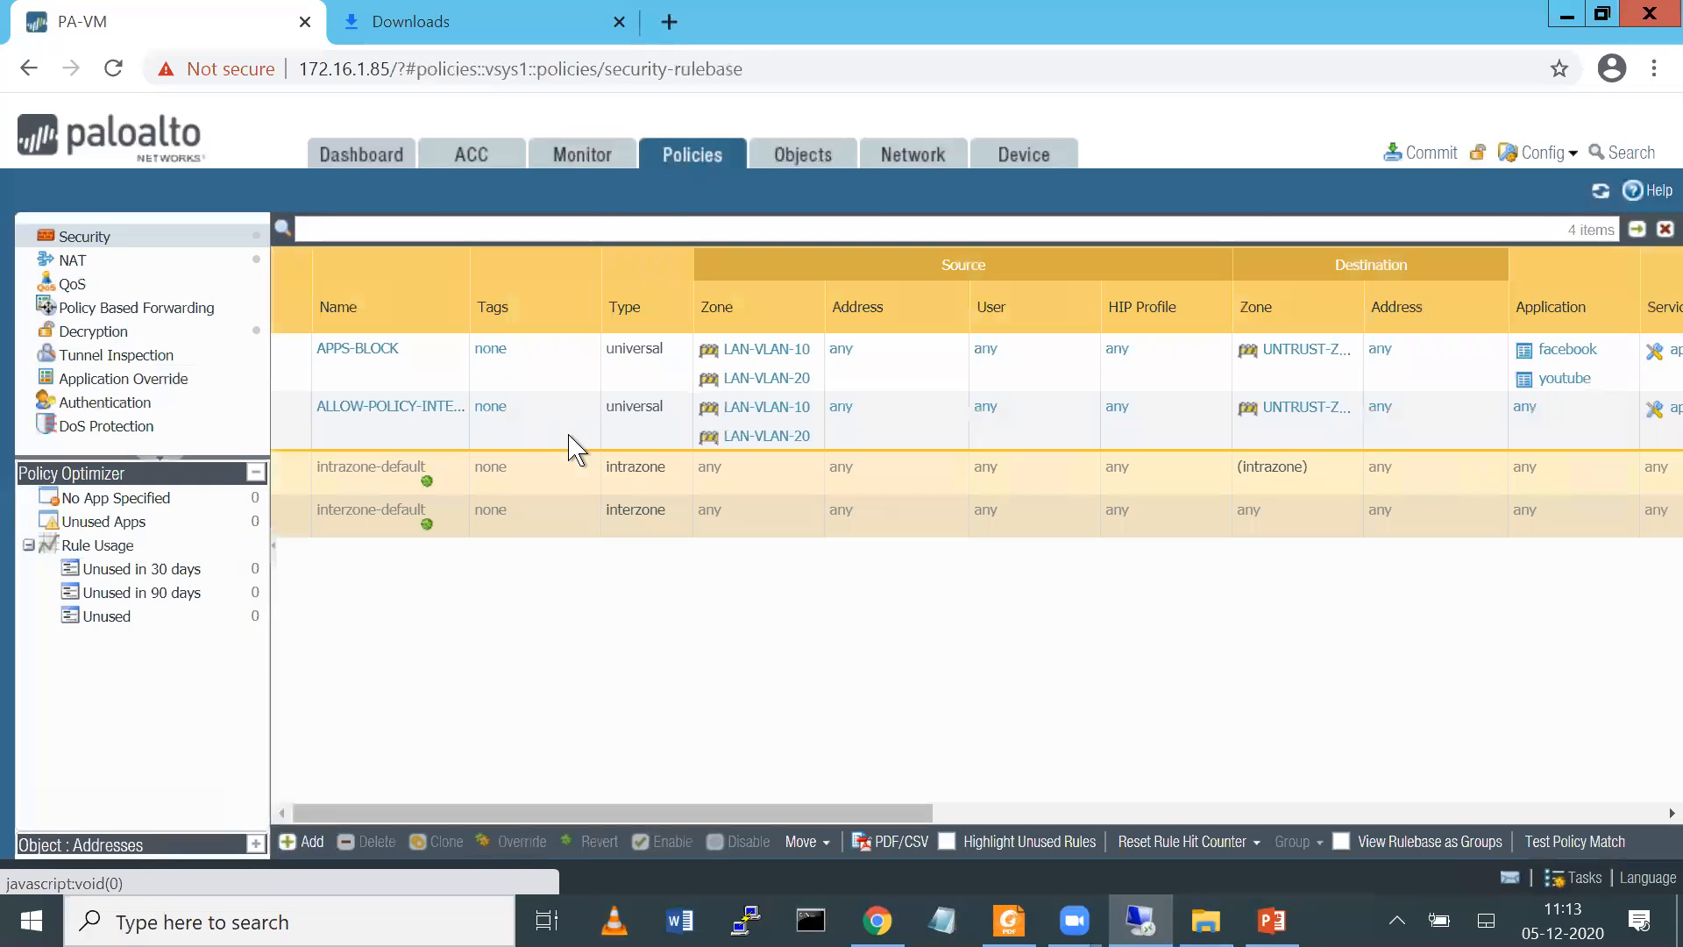
{"action": "left_click", "coordinate": [359, 350]}
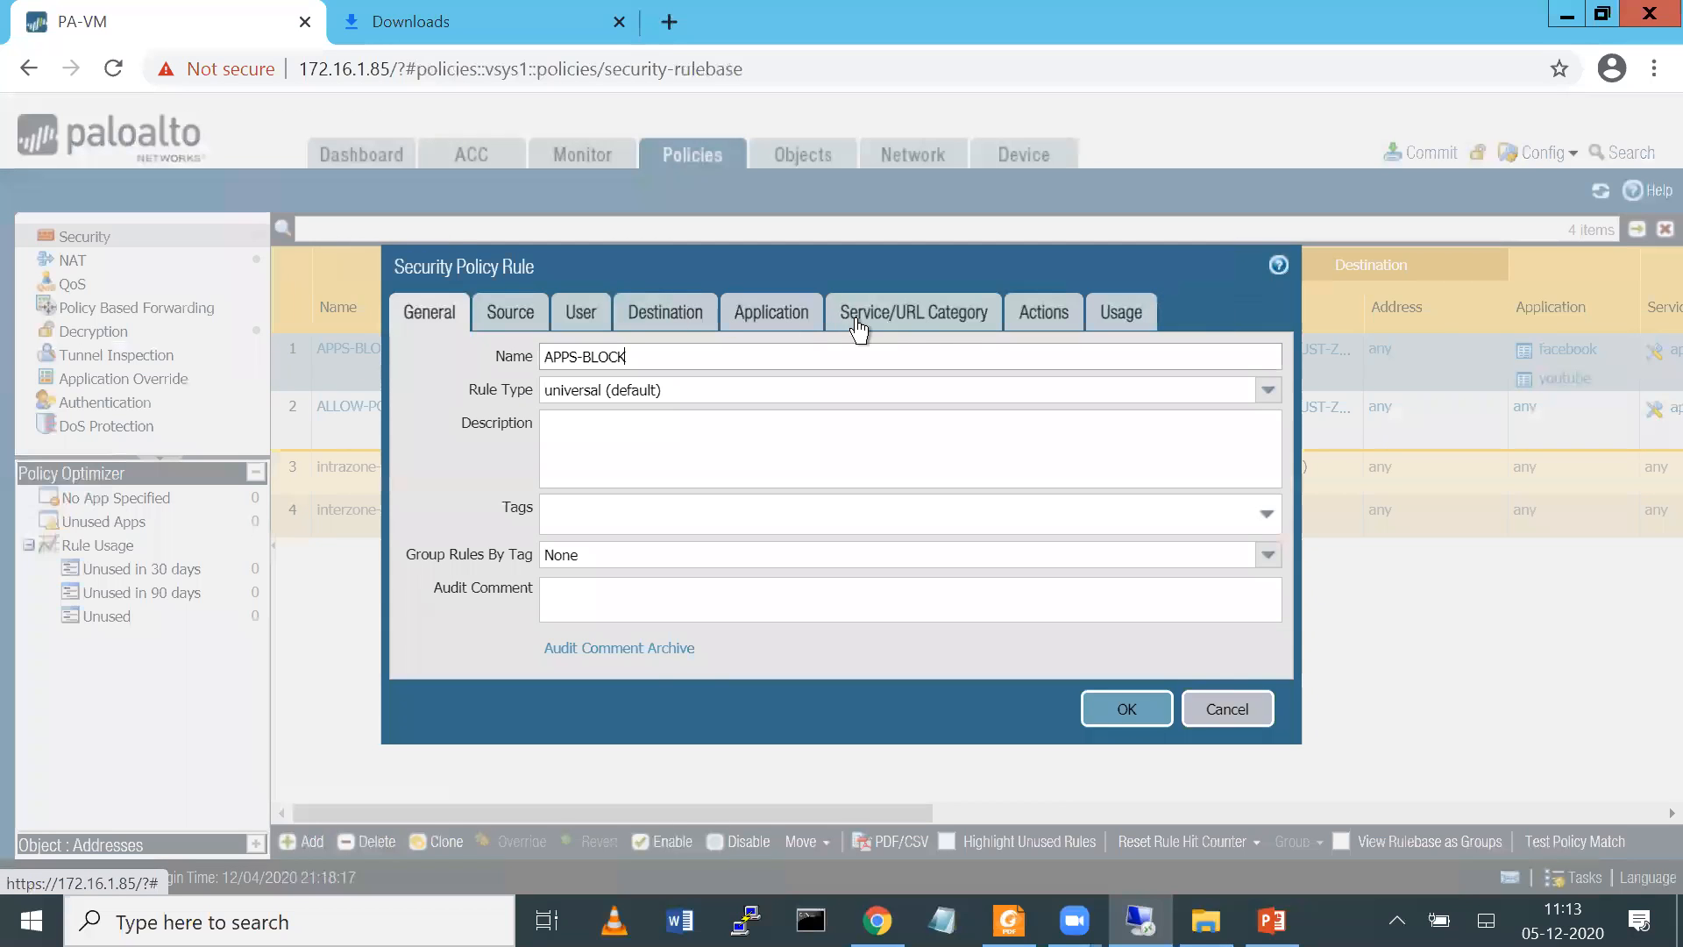
{"action": "left_click", "coordinate": [790, 316]}
{"action": "left_click", "coordinate": [434, 639]}
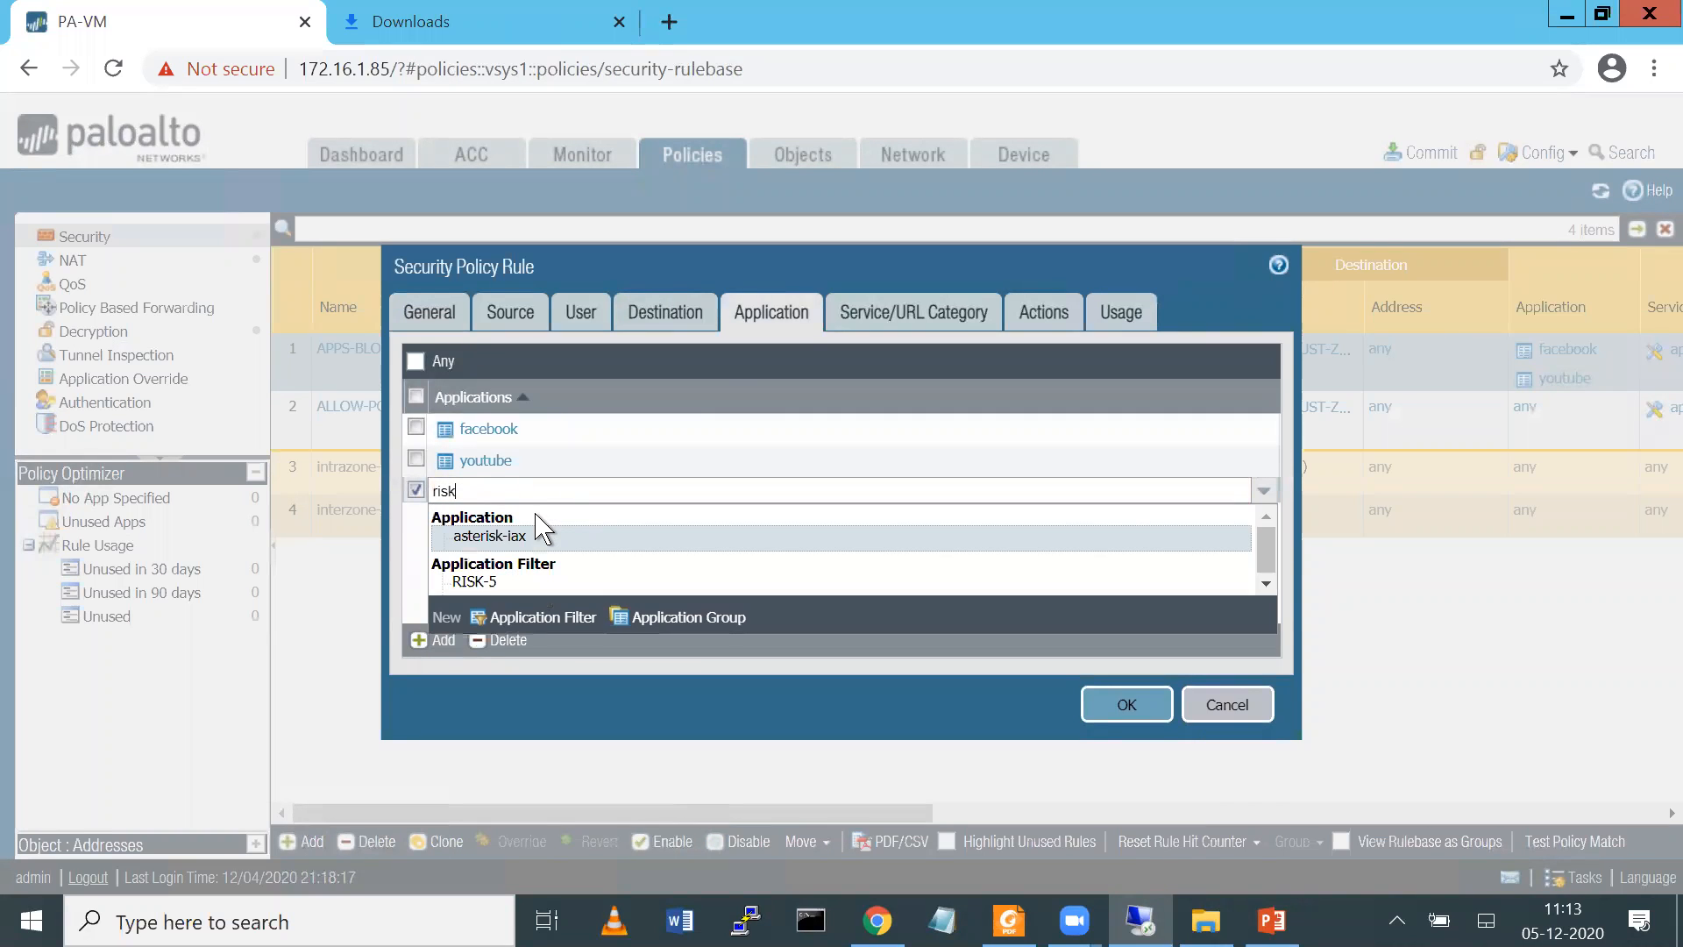
{"action": "left_click", "coordinate": [472, 581]}
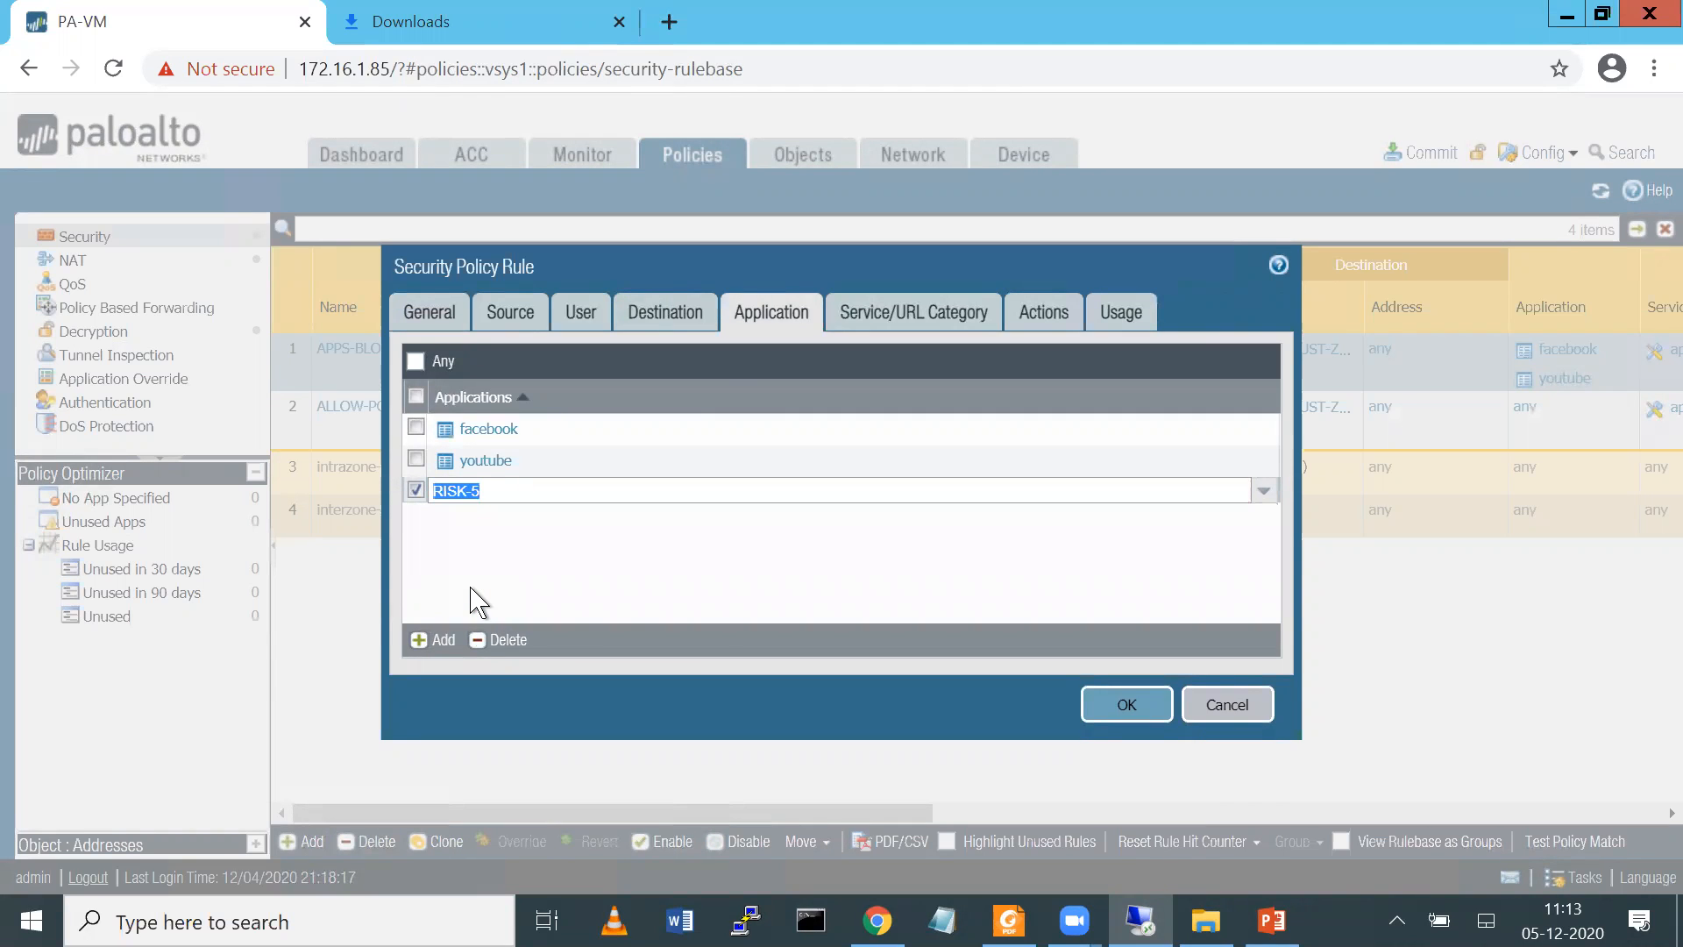
{"action": "left_click", "coordinate": [419, 496]}
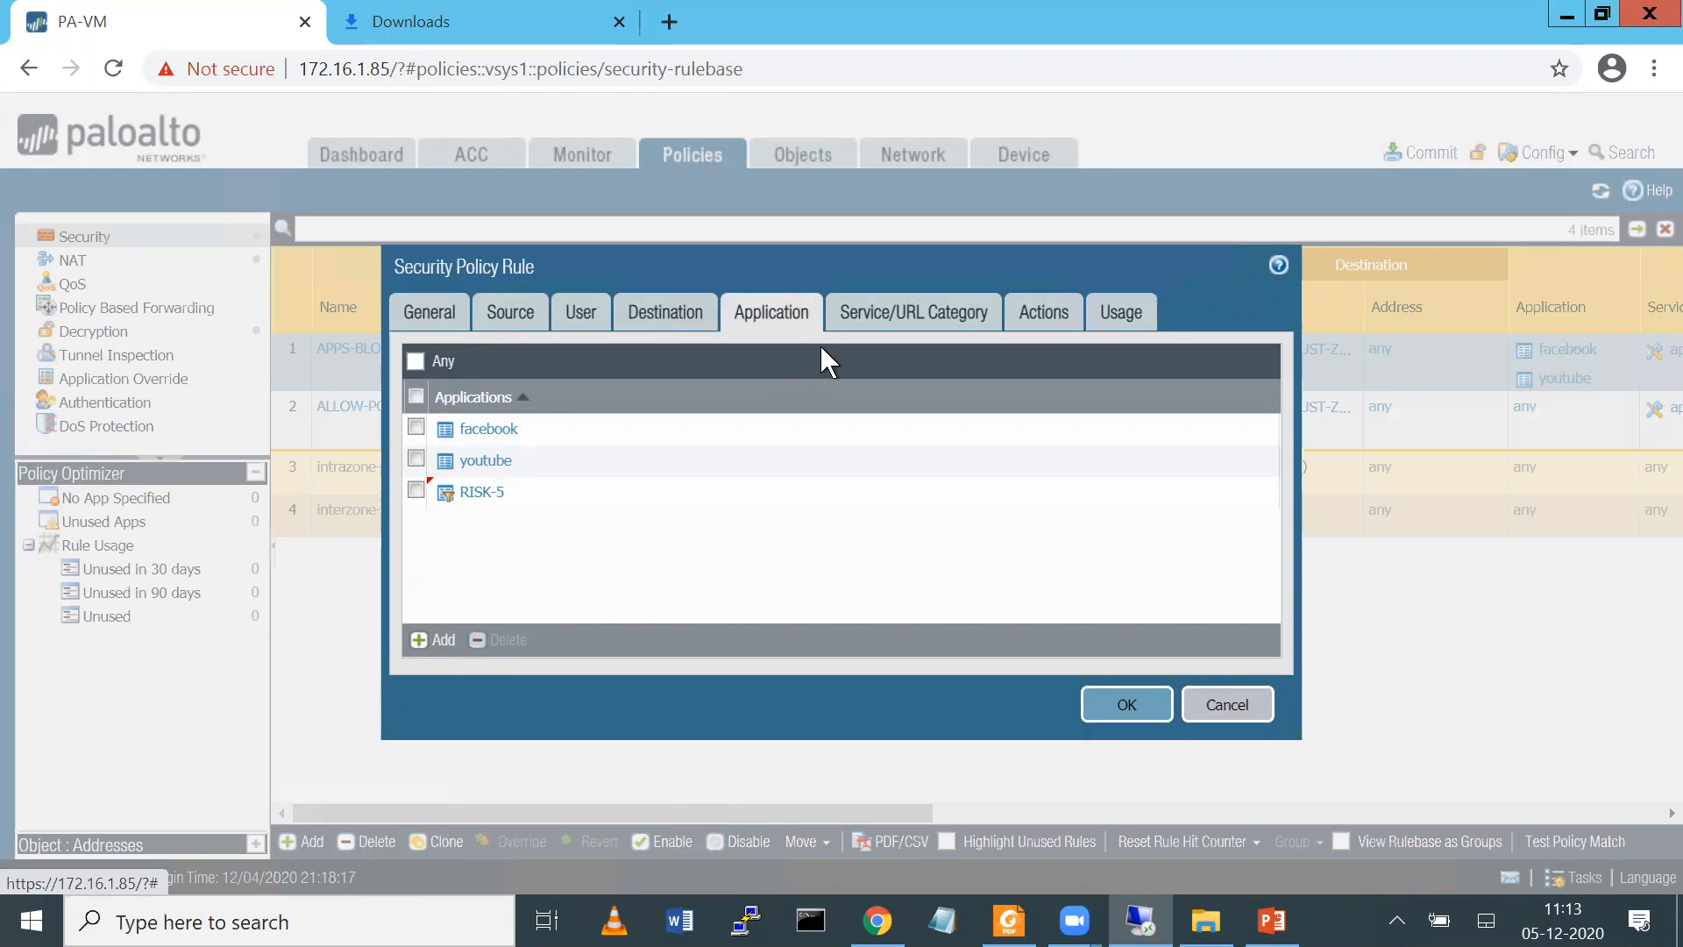
{"action": "left_click", "coordinate": [903, 319]}
{"action": "left_click", "coordinate": [798, 320]}
{"action": "left_click", "coordinate": [1044, 318]}
{"action": "left_click", "coordinate": [1121, 315]}
{"action": "left_click", "coordinate": [1120, 631]}
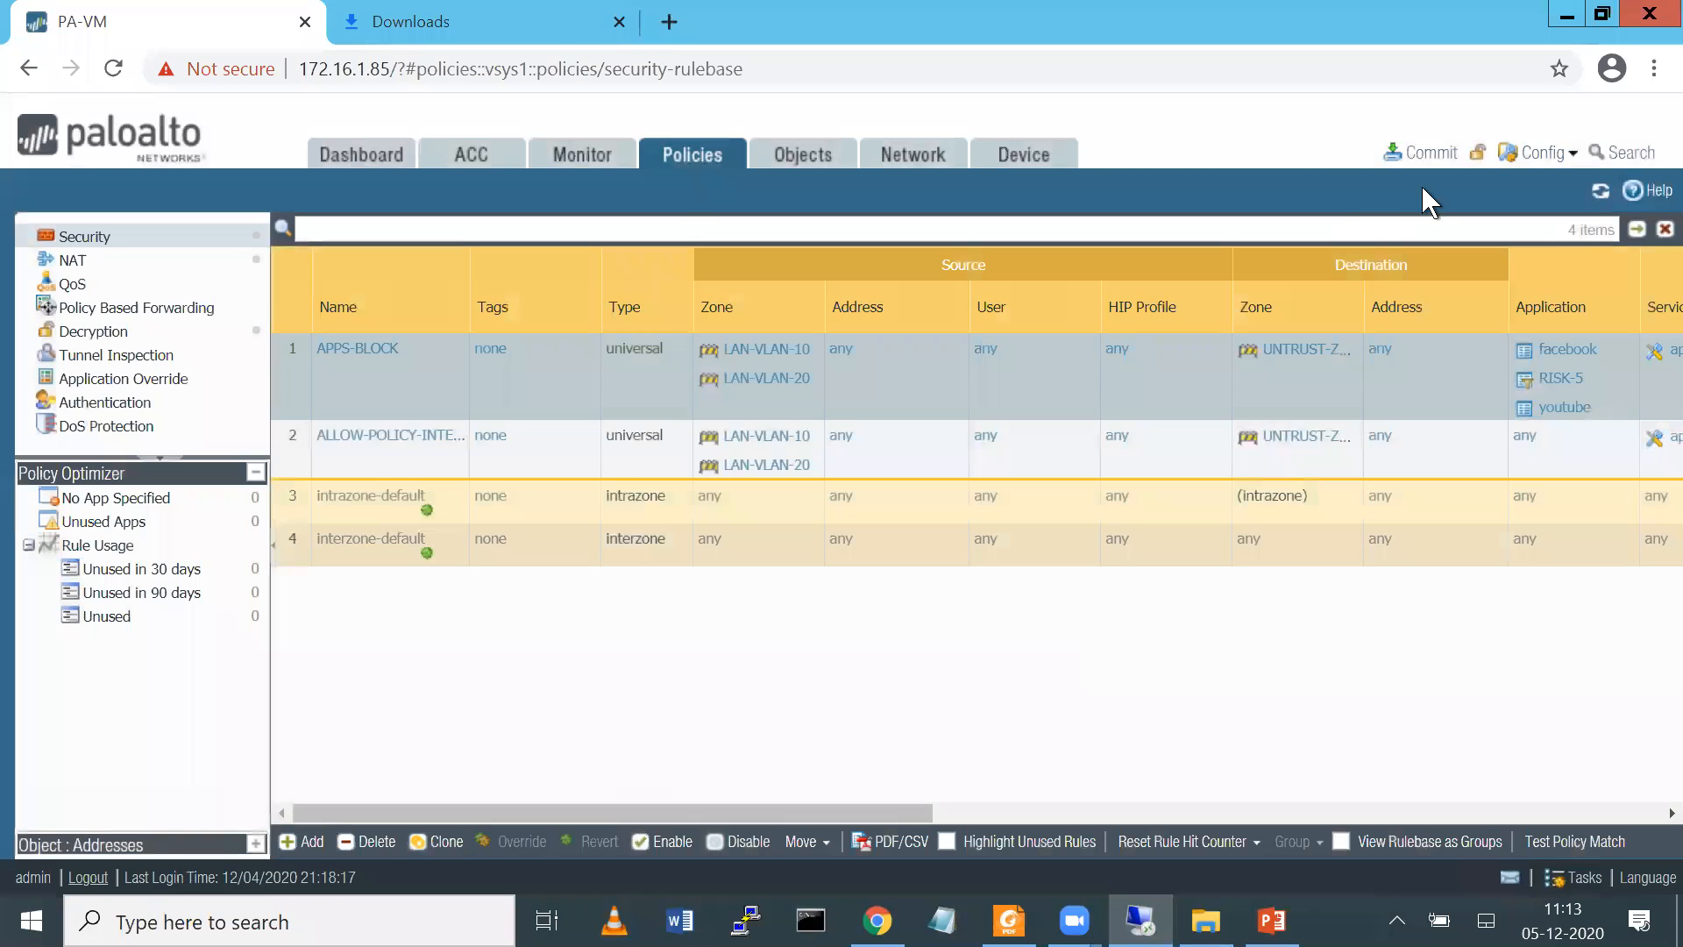
Commit all changes to the firewall's running configuration and dismiss the commit status
{"action": "left_click", "coordinate": [1431, 156]}
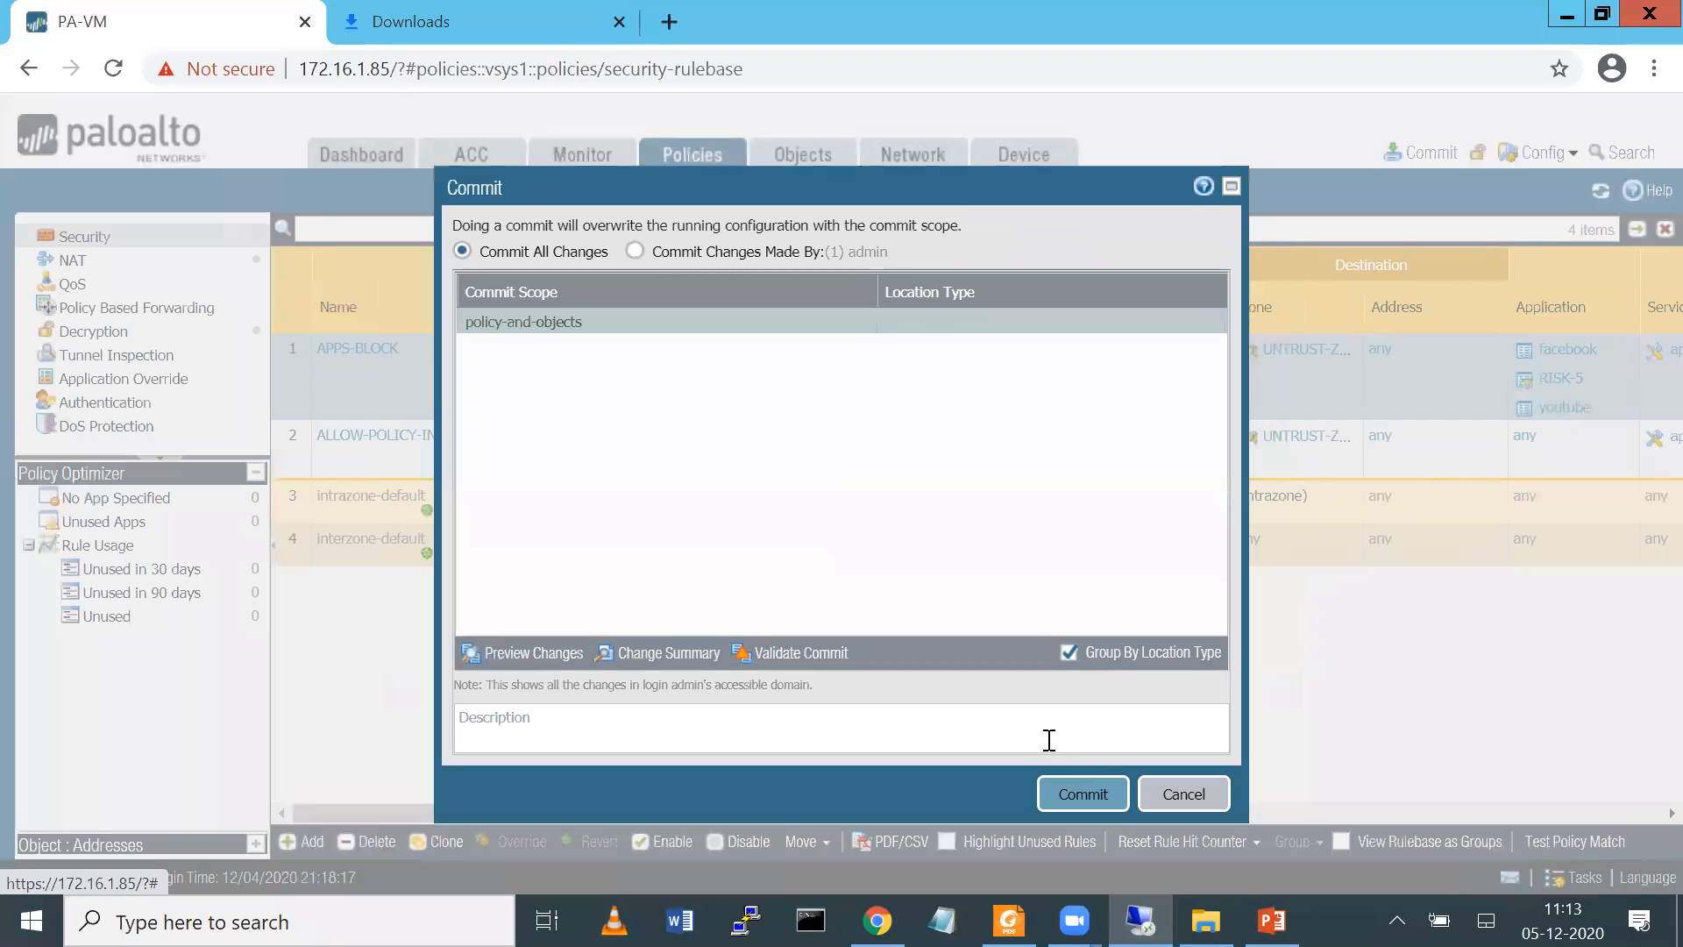
{"action": "left_click", "coordinate": [1083, 793]}
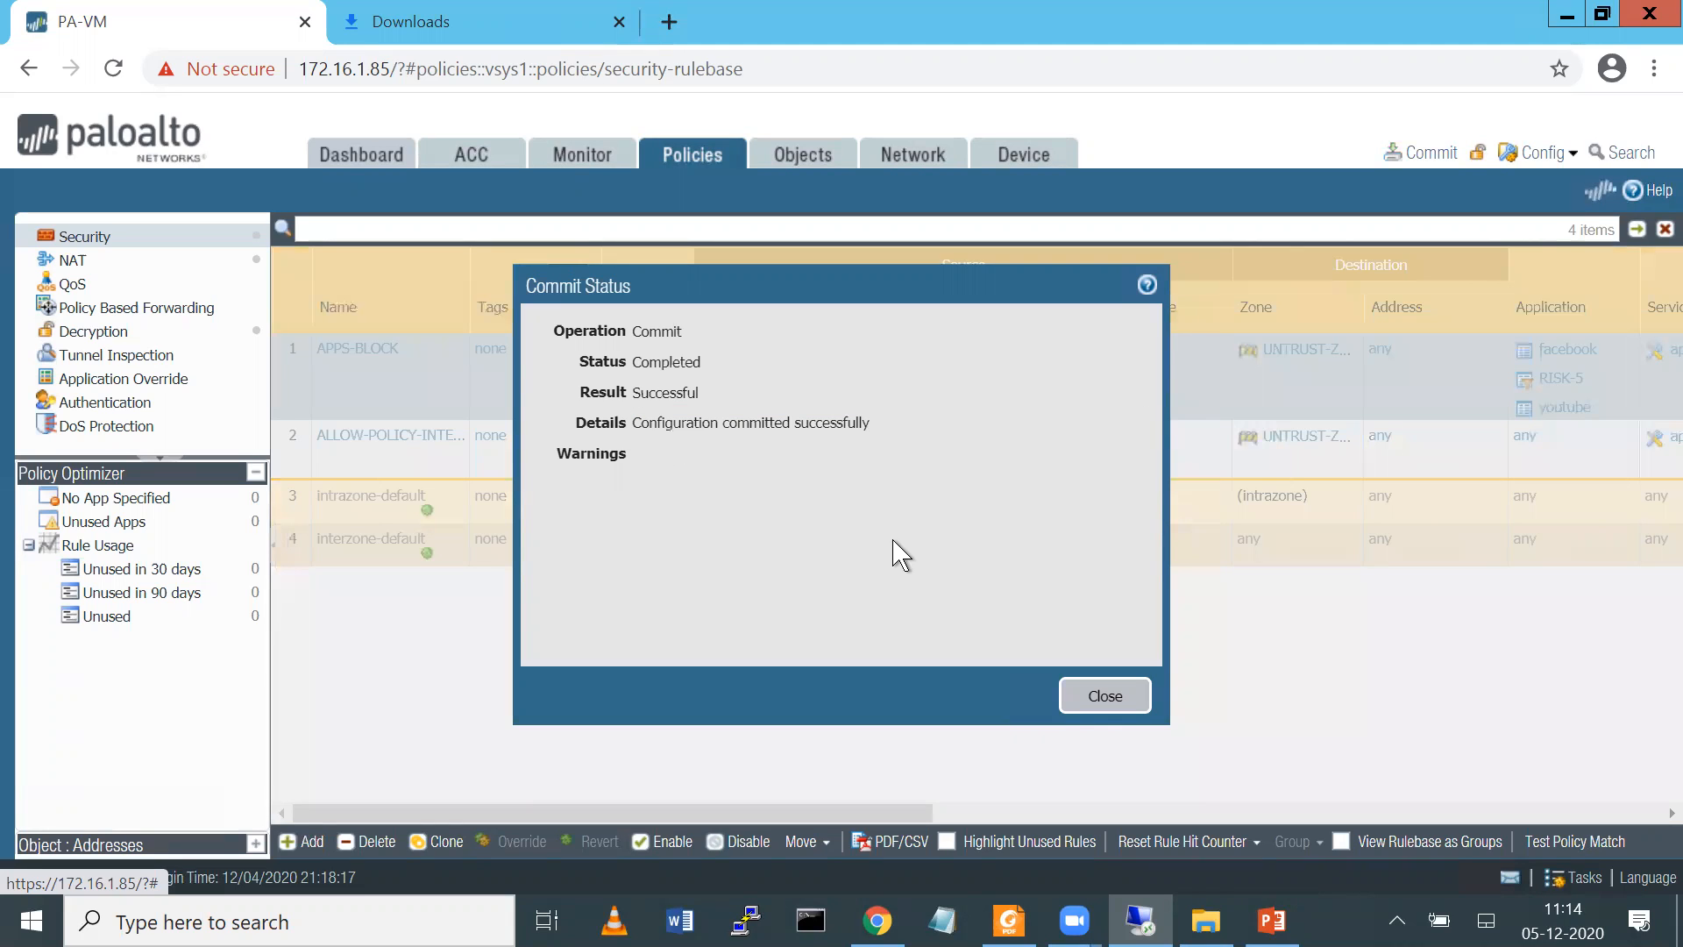
{"action": "left_click", "coordinate": [1102, 693]}
Switch to the Win3 client console, close the open Facebook page and begin the address with "face" in a fresh incognito tab
{"action": "mouse_move", "coordinate": [1140, 921]}
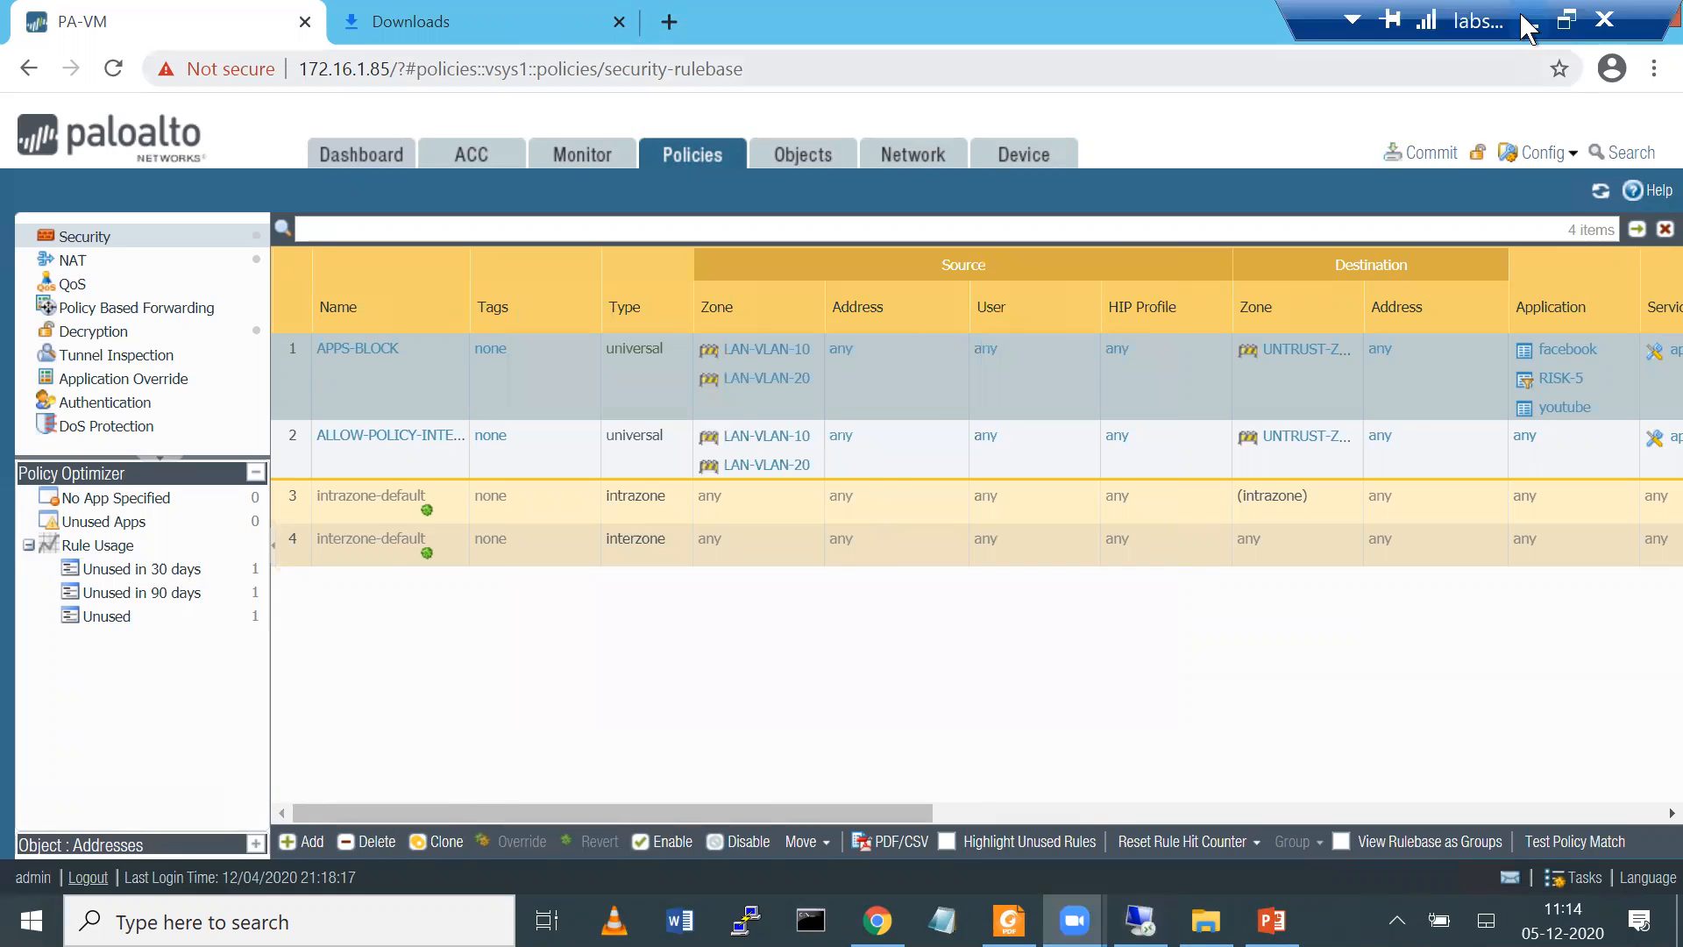
{"action": "left_click", "coordinate": [1522, 16]}
{"action": "left_click", "coordinate": [653, 19]}
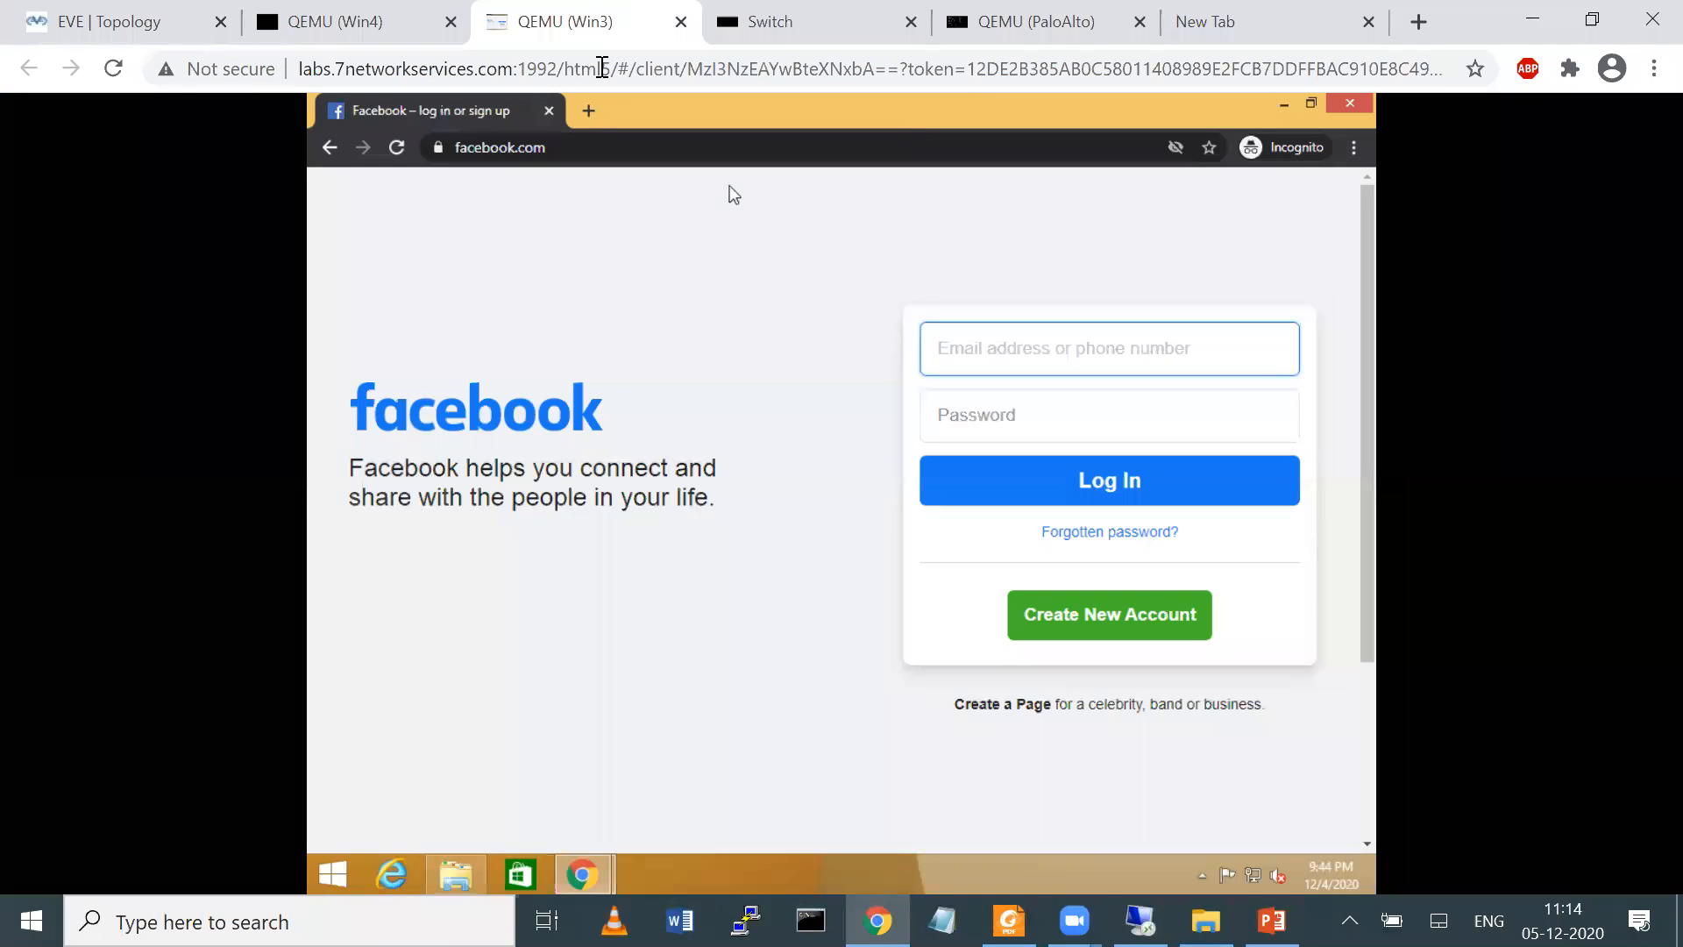
{"action": "left_click", "coordinate": [549, 112]}
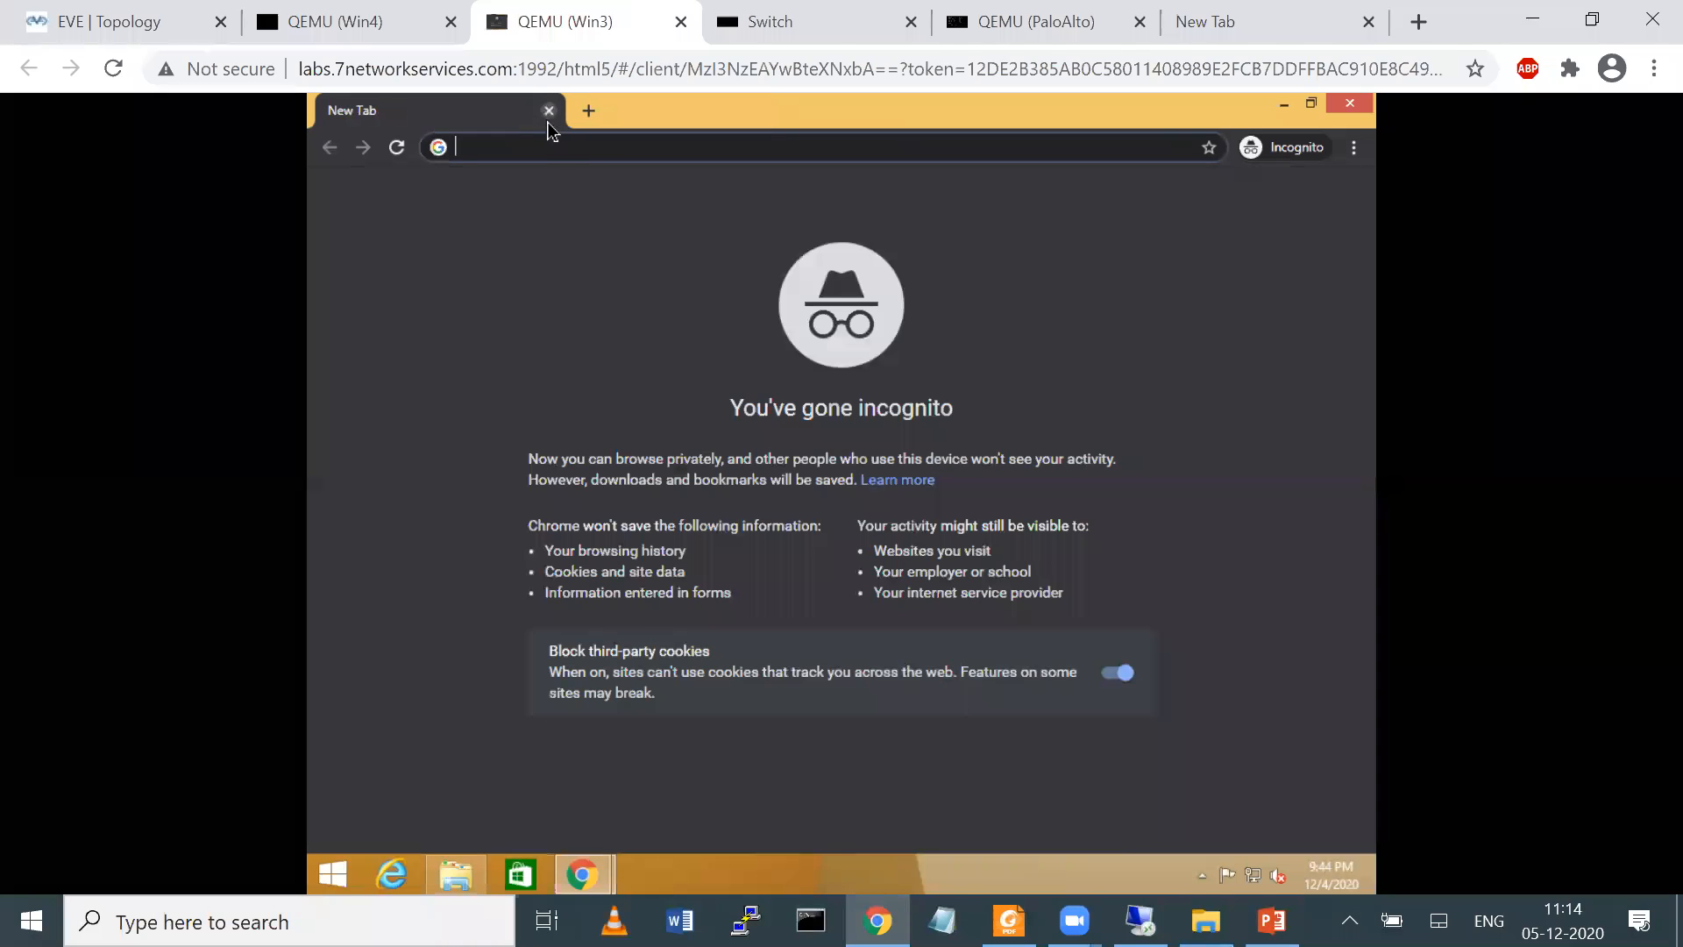
{"action": "type", "text": "face"}
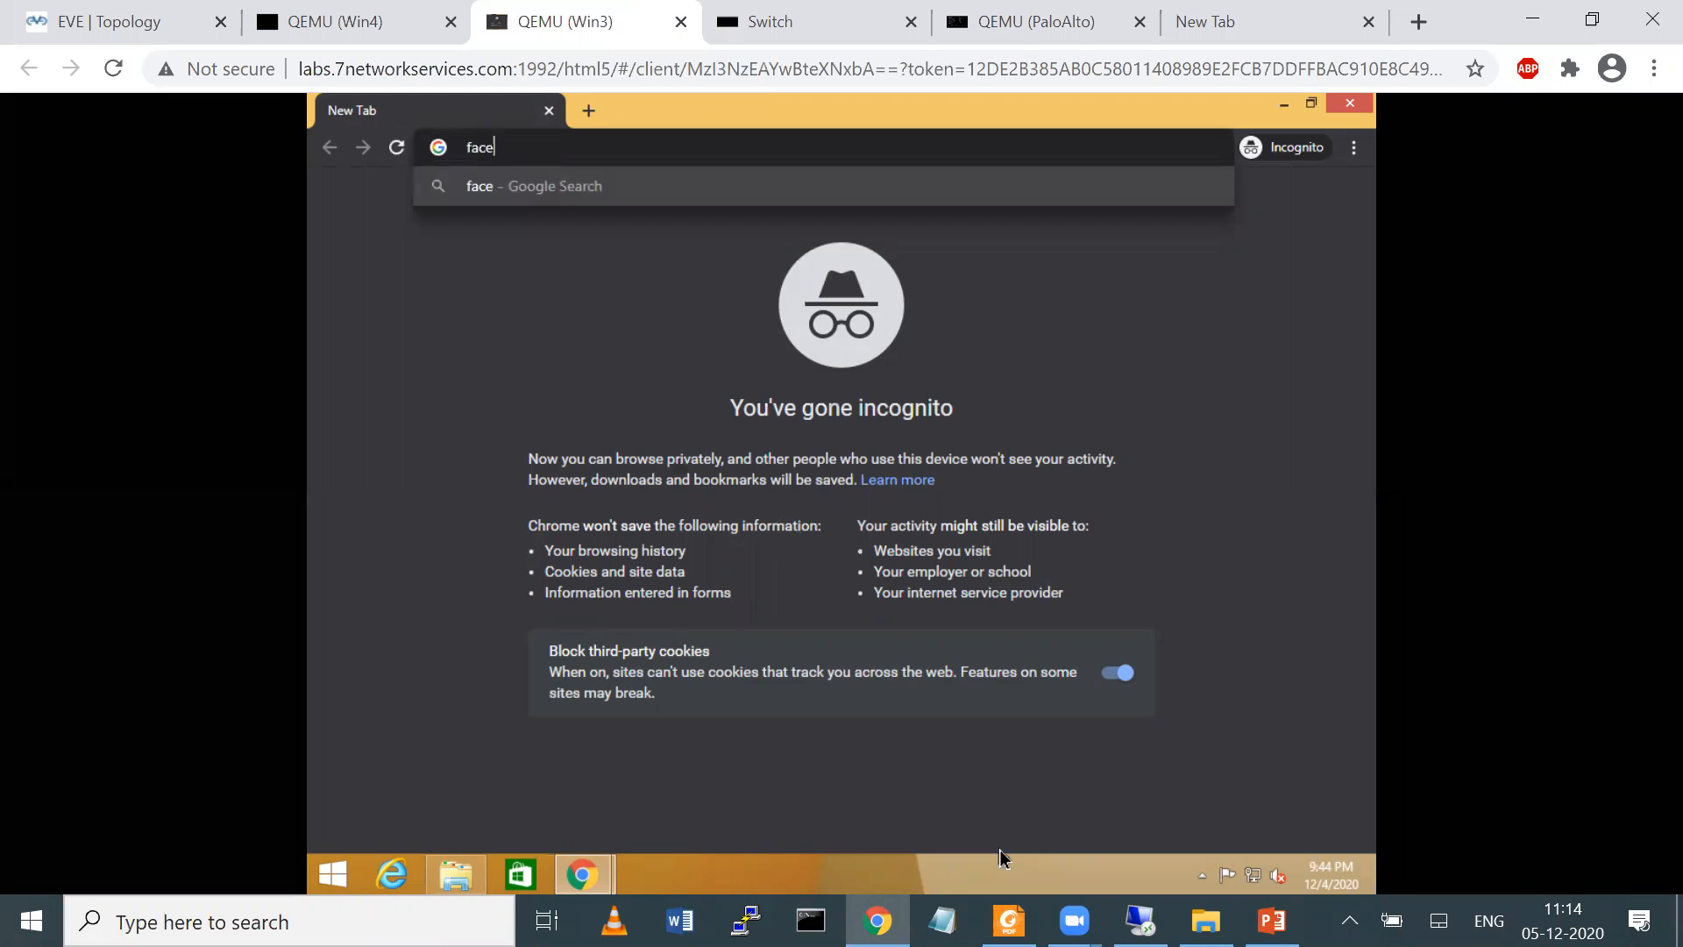
Switch back to the PaloAlto firewall and check the Application Block Page entry among the device's response pages
{"action": "left_click", "coordinate": [1140, 921]}
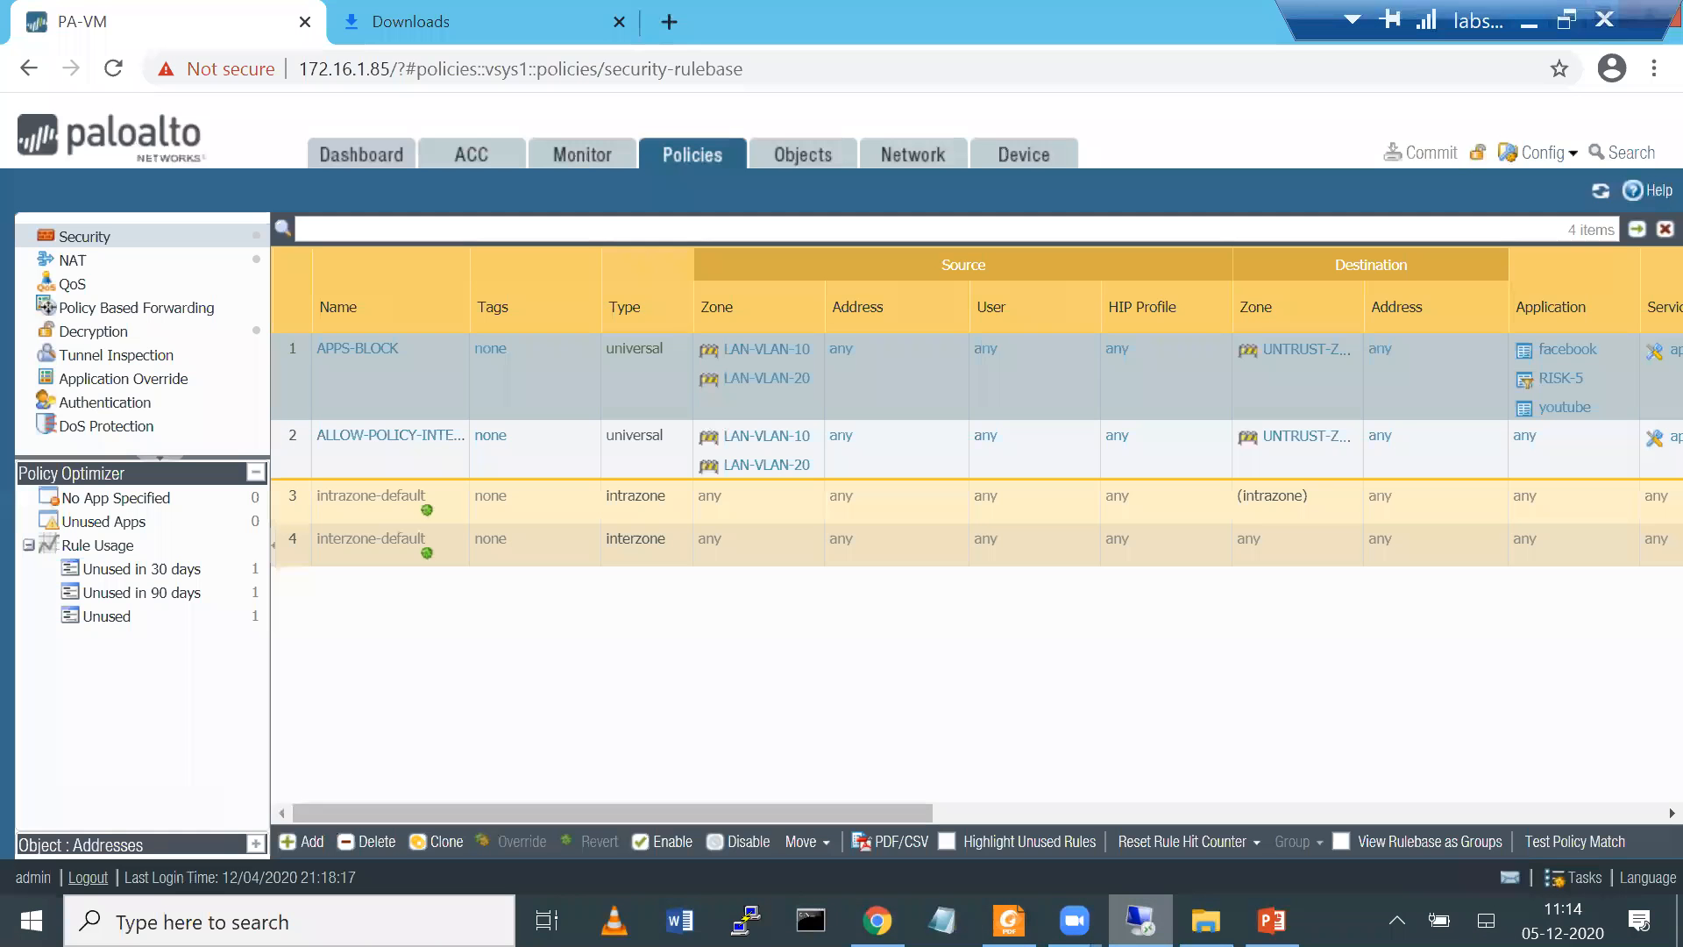
{"action": "left_click", "coordinate": [1017, 163]}
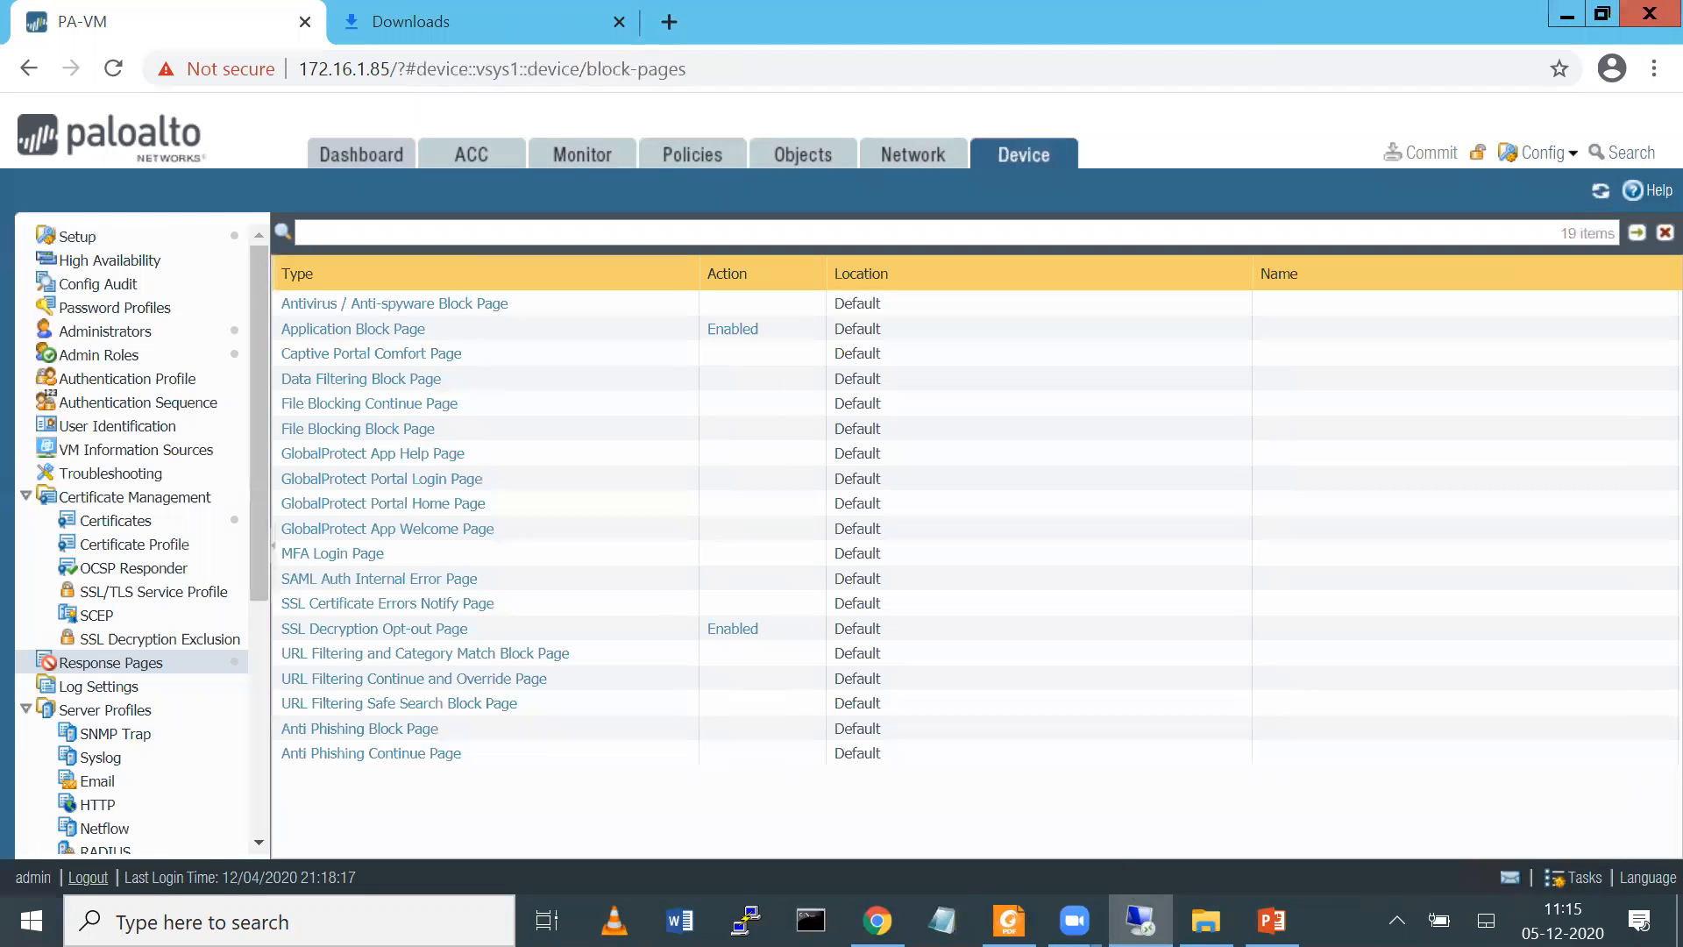
Return to the Win3 client, complete the address as facebook.com and load the site to test the block
{"action": "left_click", "coordinate": [1140, 920]}
{"action": "type", "text": "boo"}
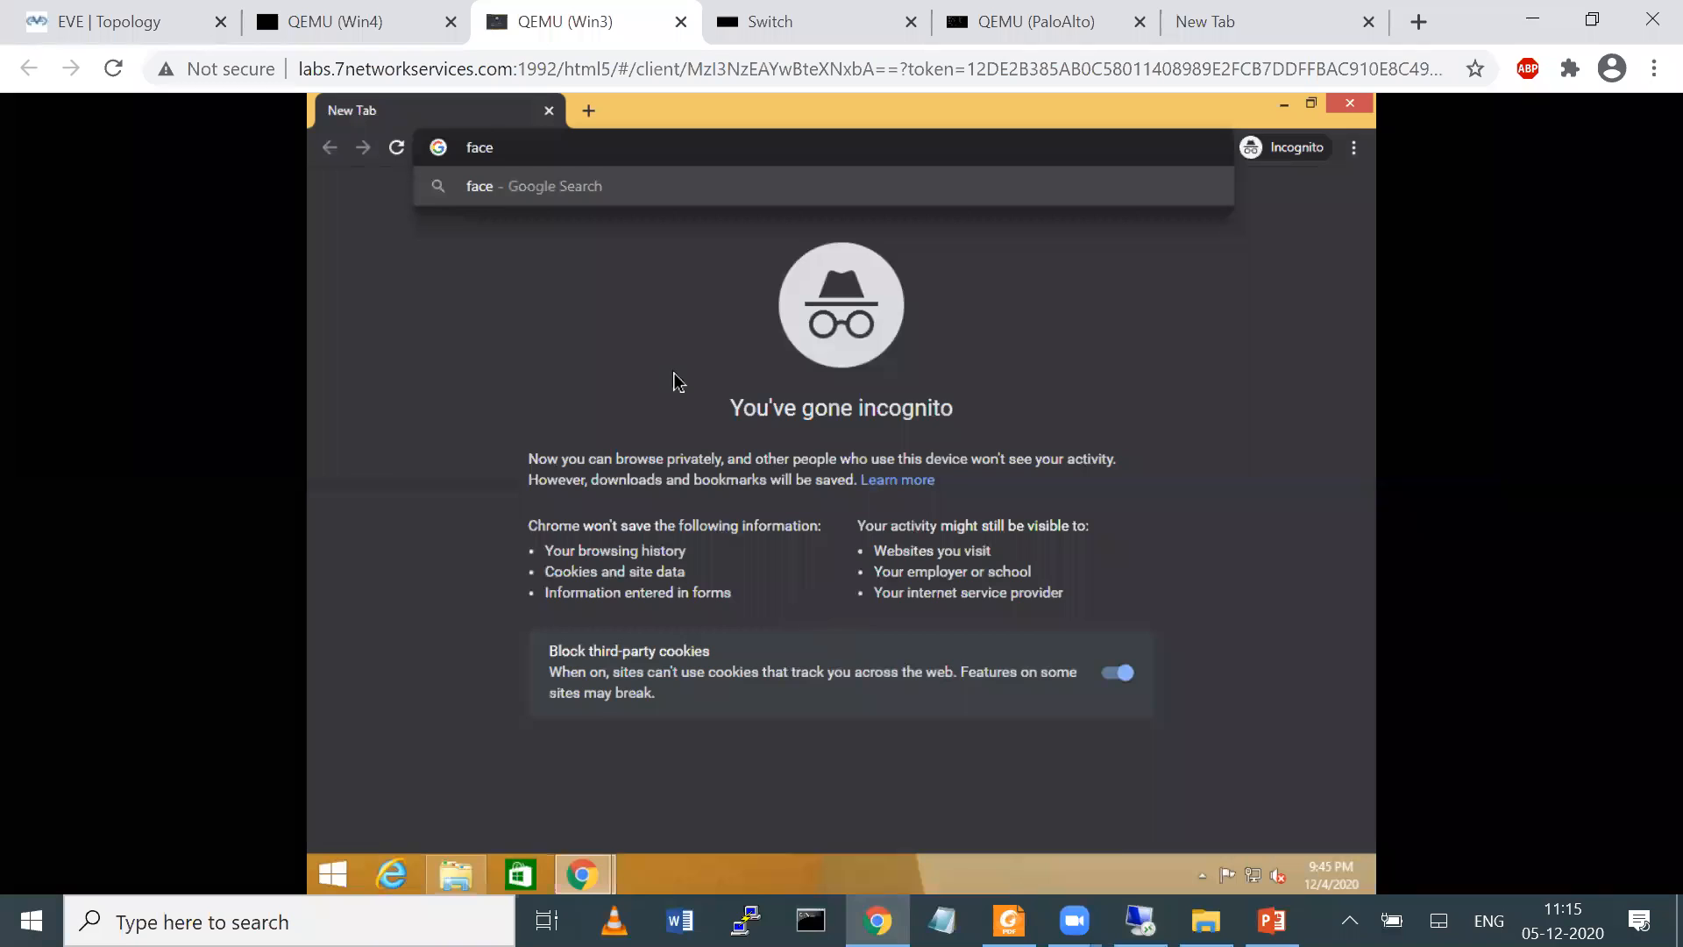
{"action": "type", "text": "k.com"}
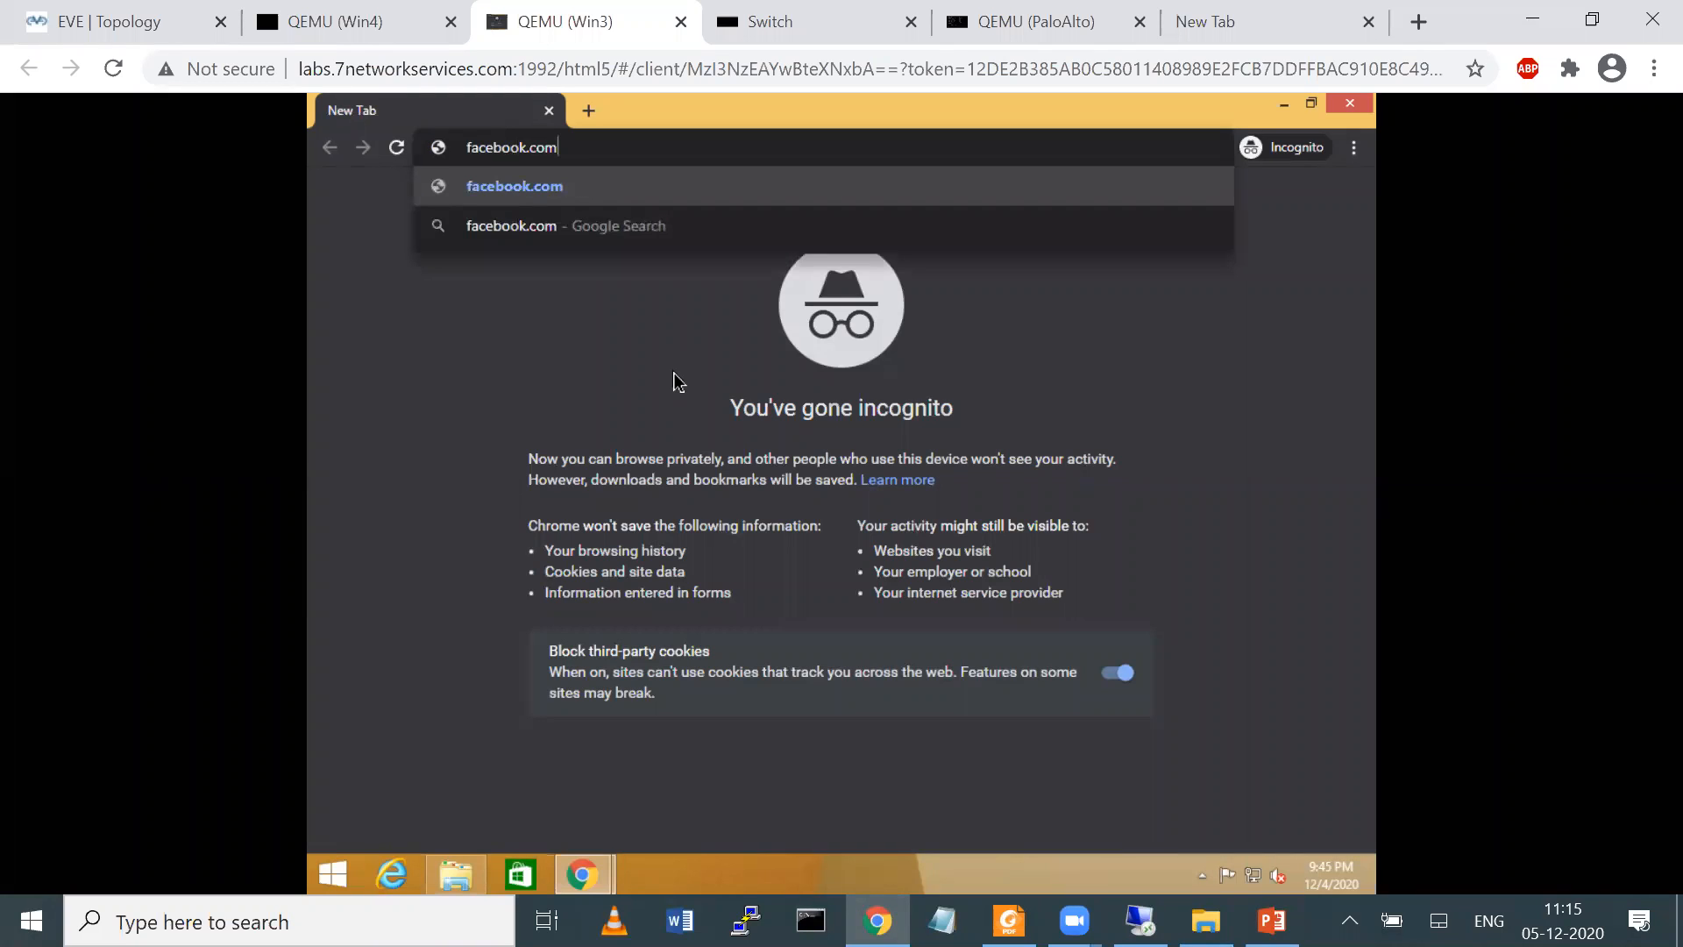
{"action": "key", "text": "Return"}
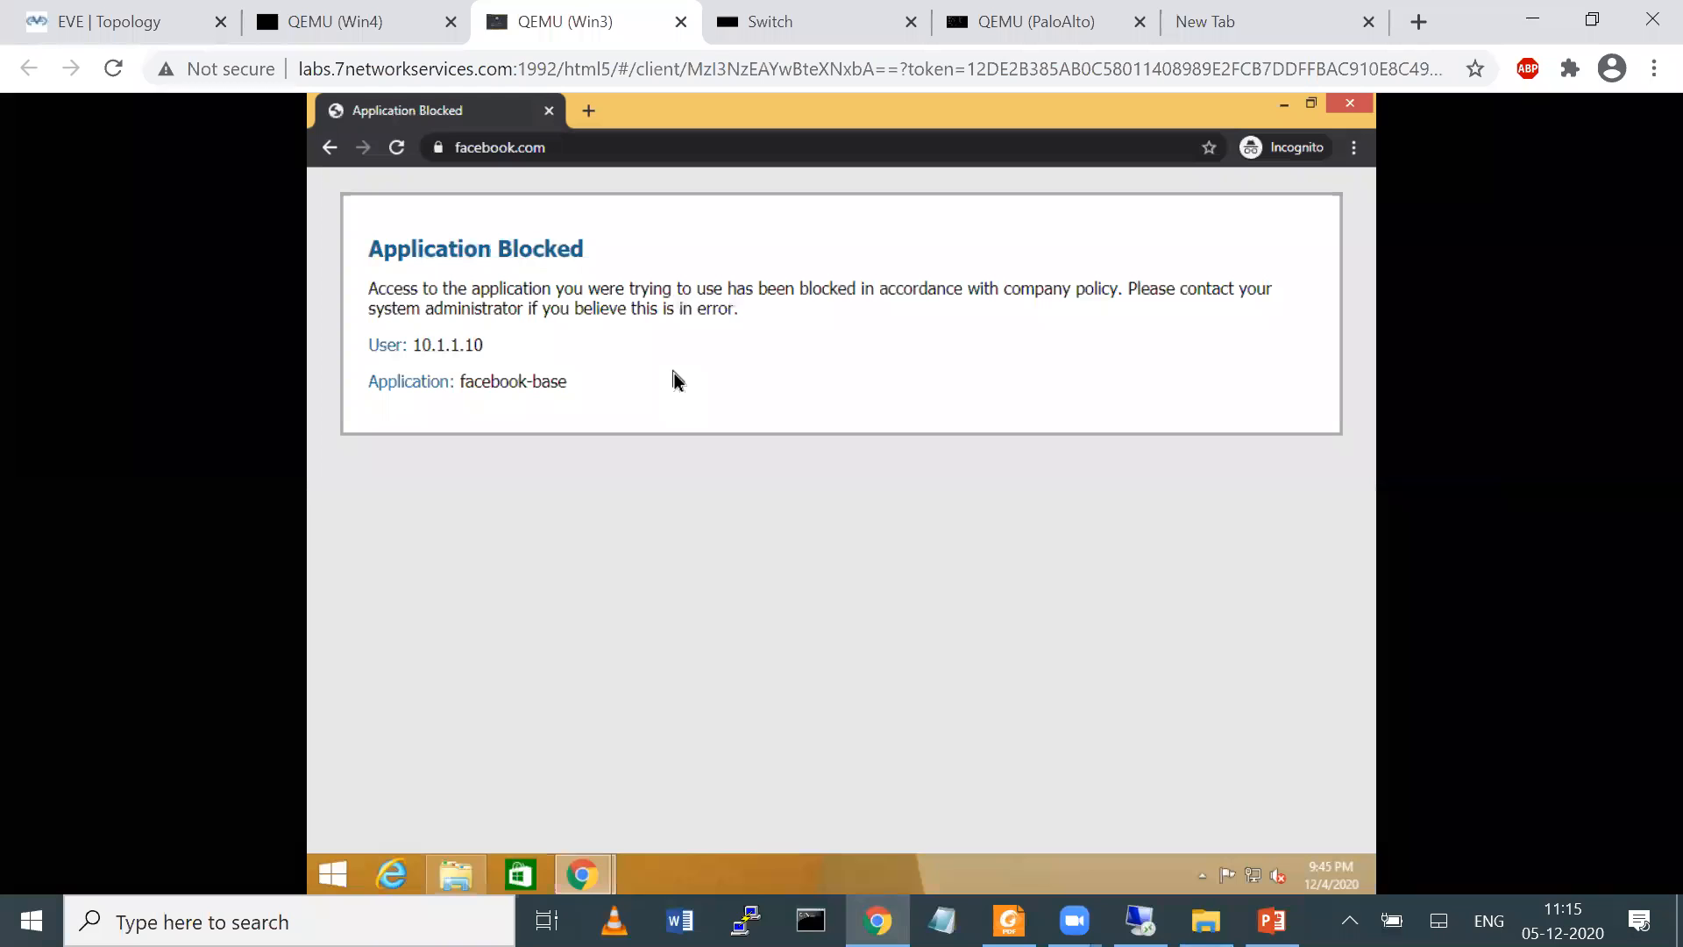
{"action": "left_click_drag", "start_coordinate": [360, 275], "coordinate": [612, 273]}
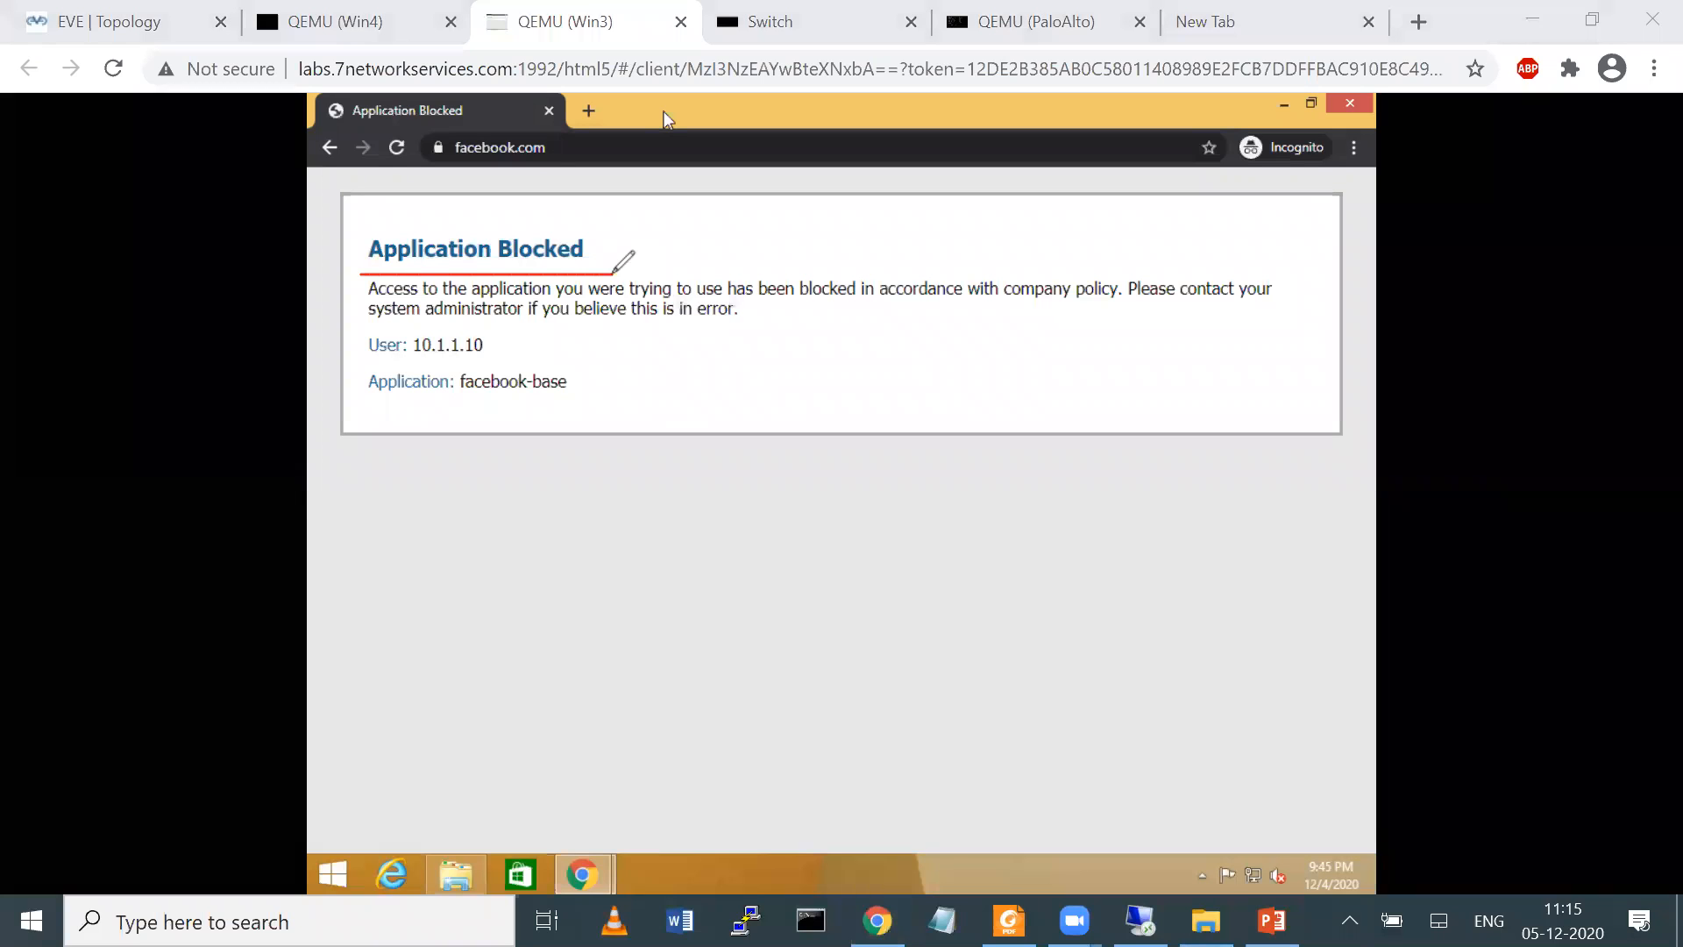
{"action": "mouse_move", "coordinate": [366, 361]}
{"action": "left_mouse_down"}
{"action": "mouse_move", "coordinate": [452, 359]}
{"action": "mouse_move", "coordinate": [504, 336]}
{"action": "mouse_move", "coordinate": [356, 338]}
{"action": "mouse_move", "coordinate": [350, 356]}
{"action": "mouse_move", "coordinate": [619, 400]}
{"action": "mouse_move", "coordinate": [407, 362]}
{"action": "left_mouse_up"}
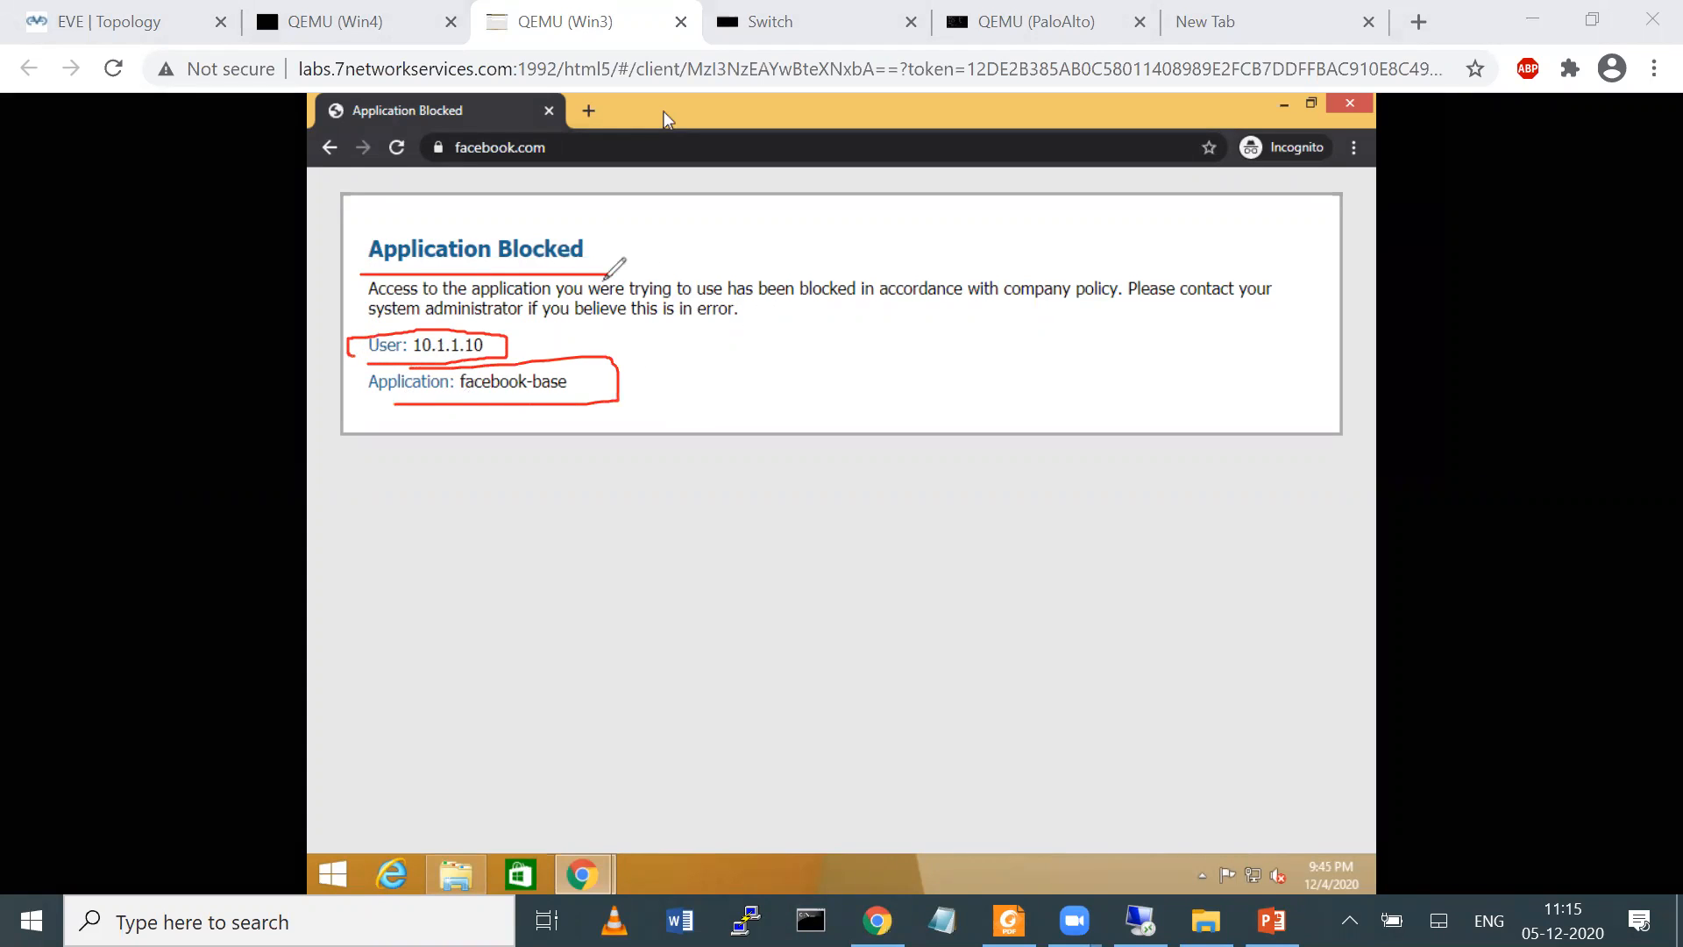
{"action": "left_click_drag", "start_coordinate": [476, 307], "coordinate": [763, 298]}
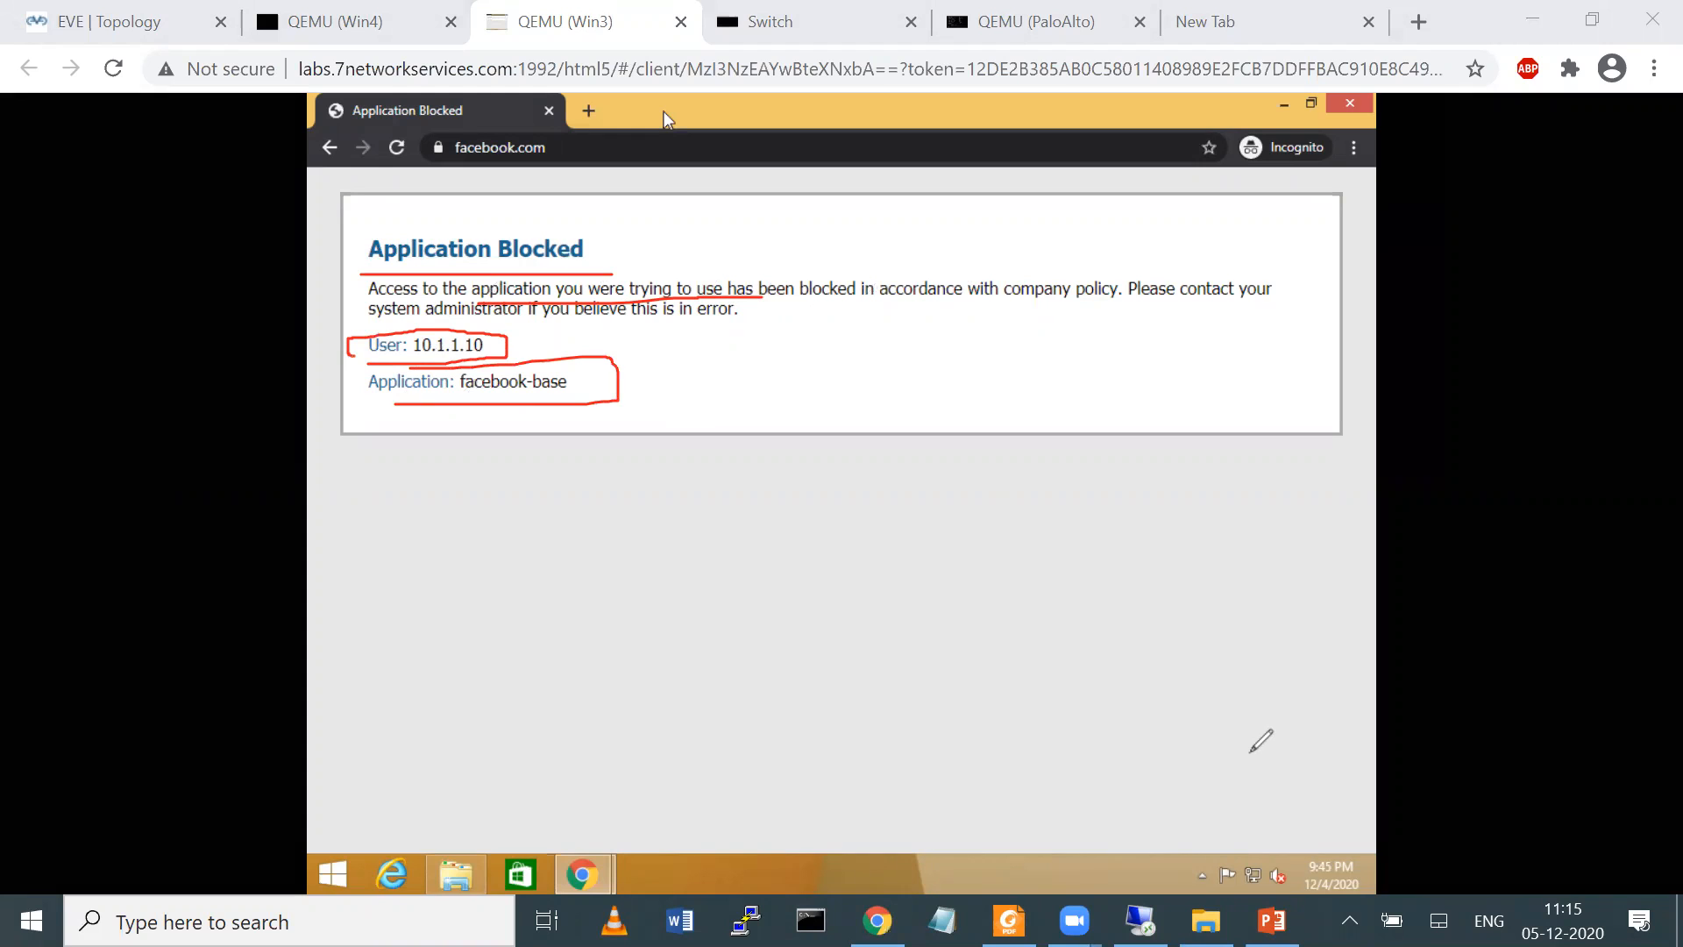
{"action": "key", "text": "e"}
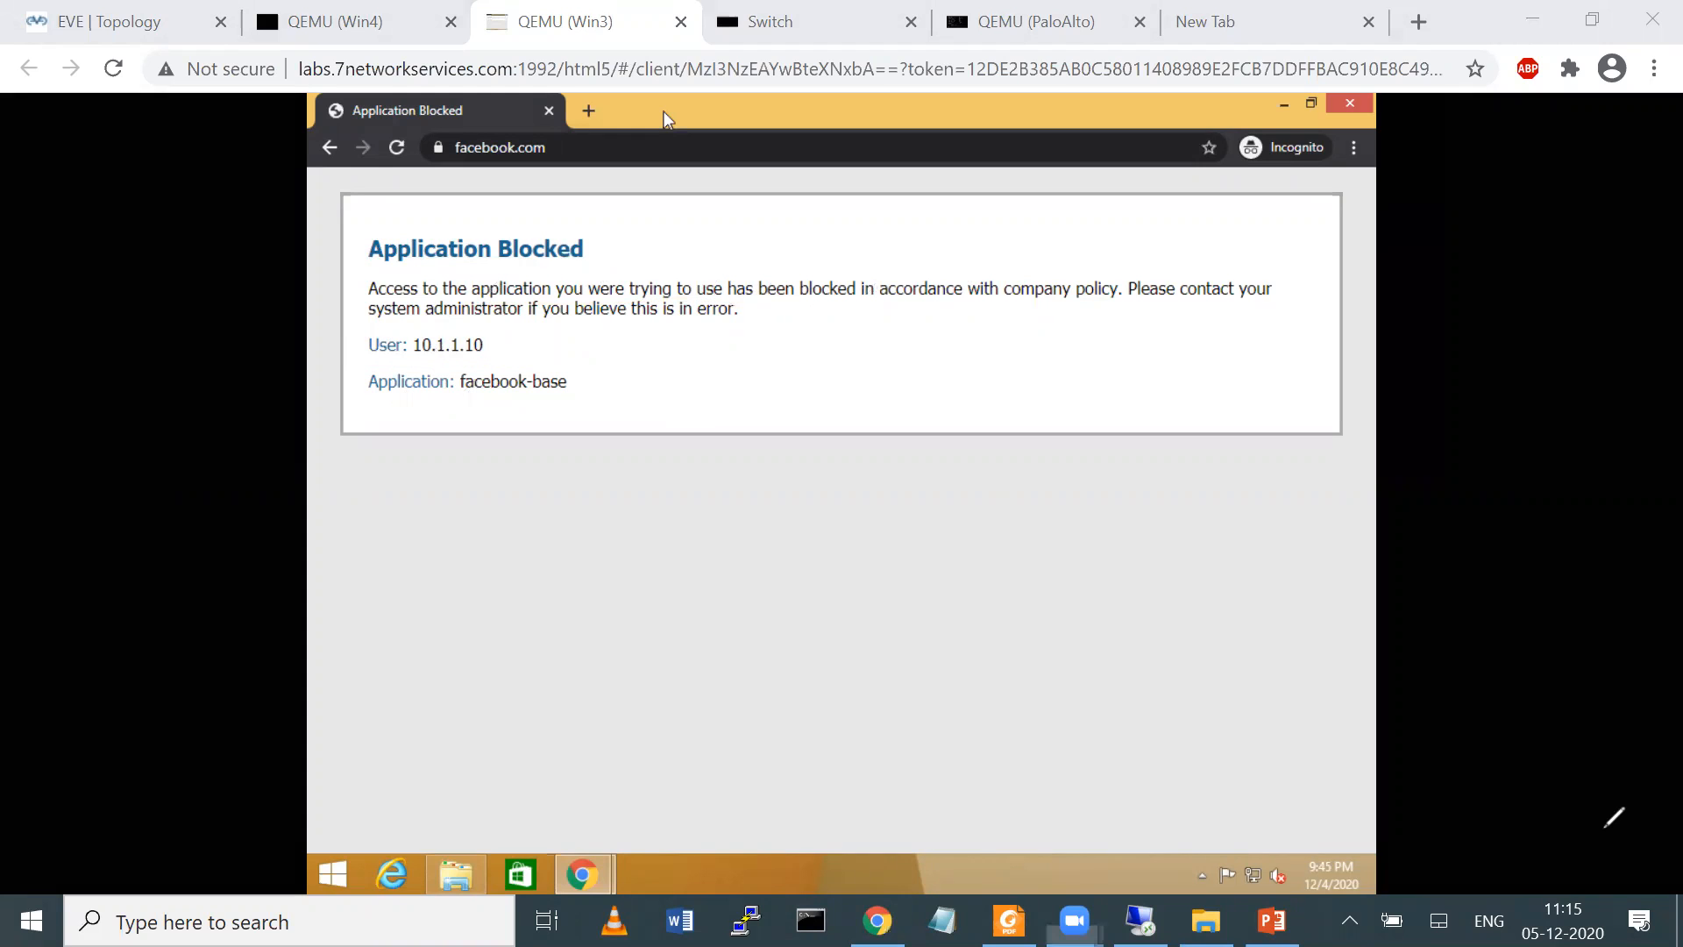
Load youtube.com in a new incognito tab on the Win3 client and highlight the application name on the resulting page
{"action": "left_click", "coordinate": [588, 112]}
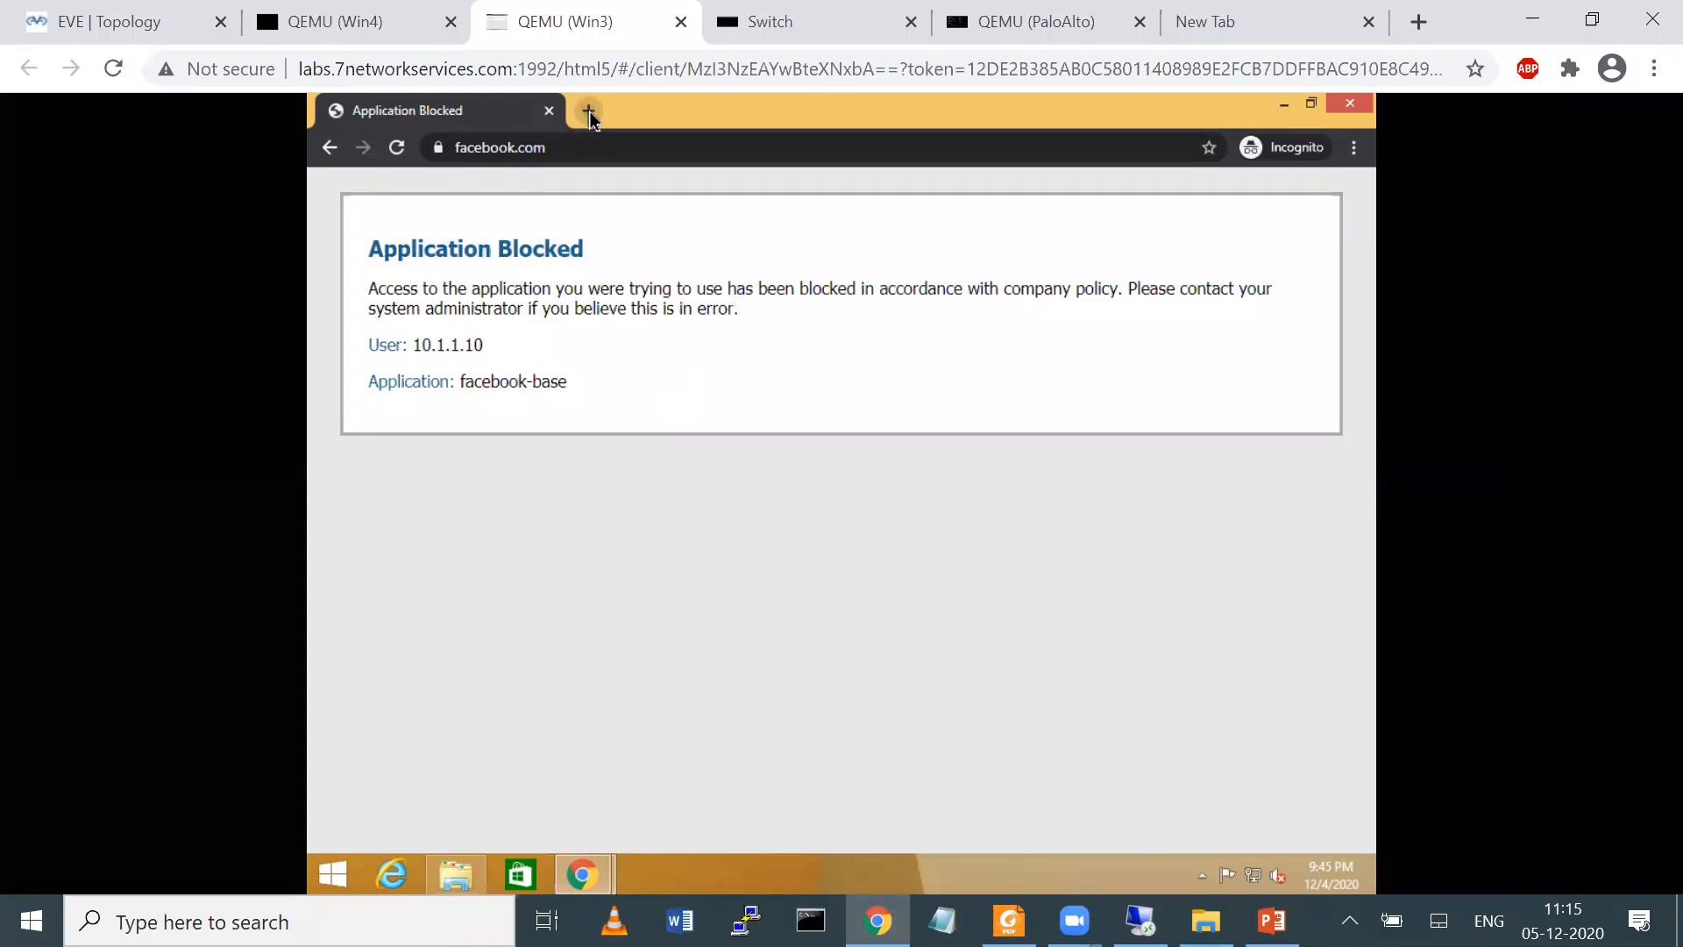
{"action": "type", "text": "you"}
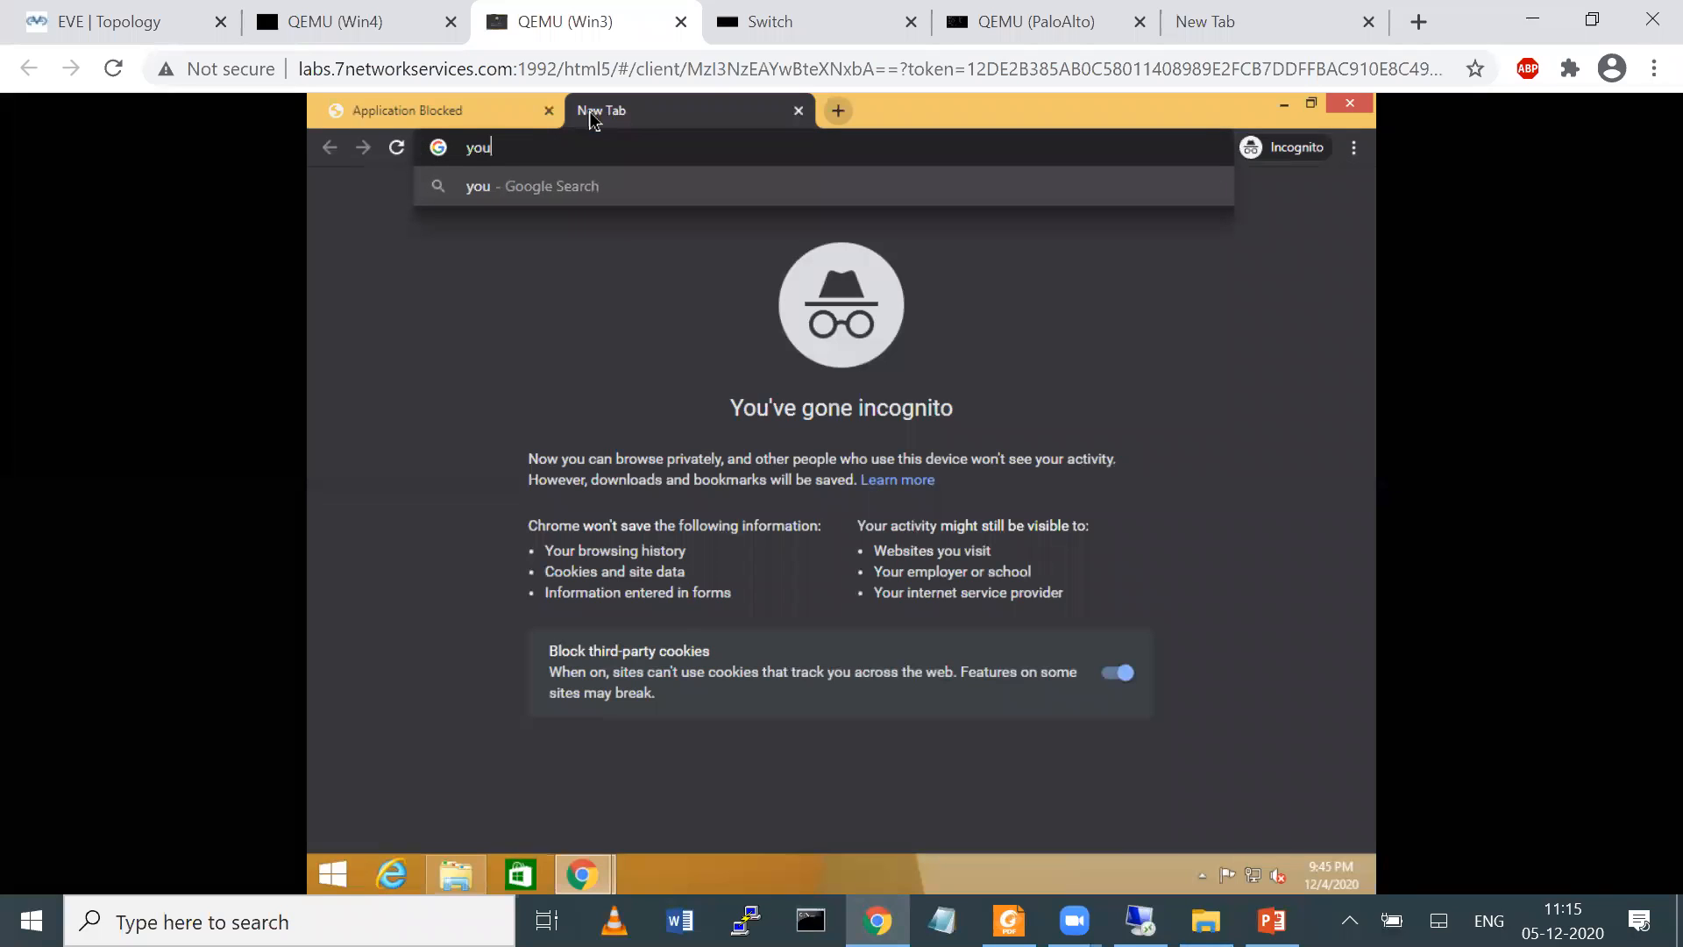
{"action": "type", "text": "tube.com"}
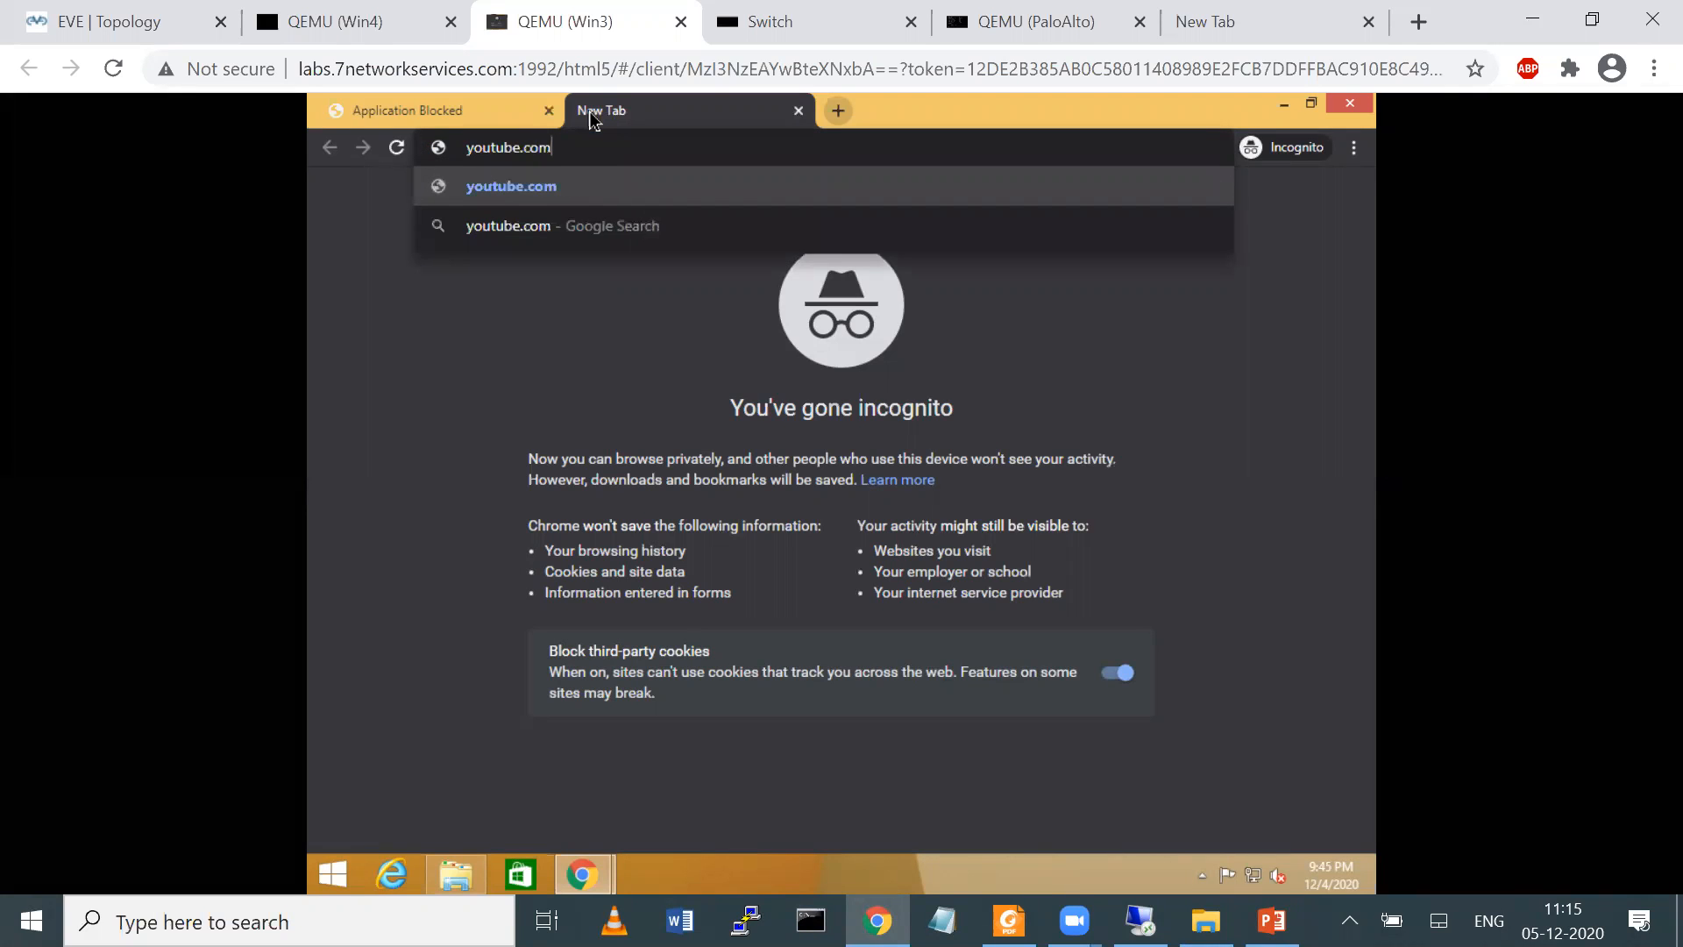
{"action": "key", "text": "Return"}
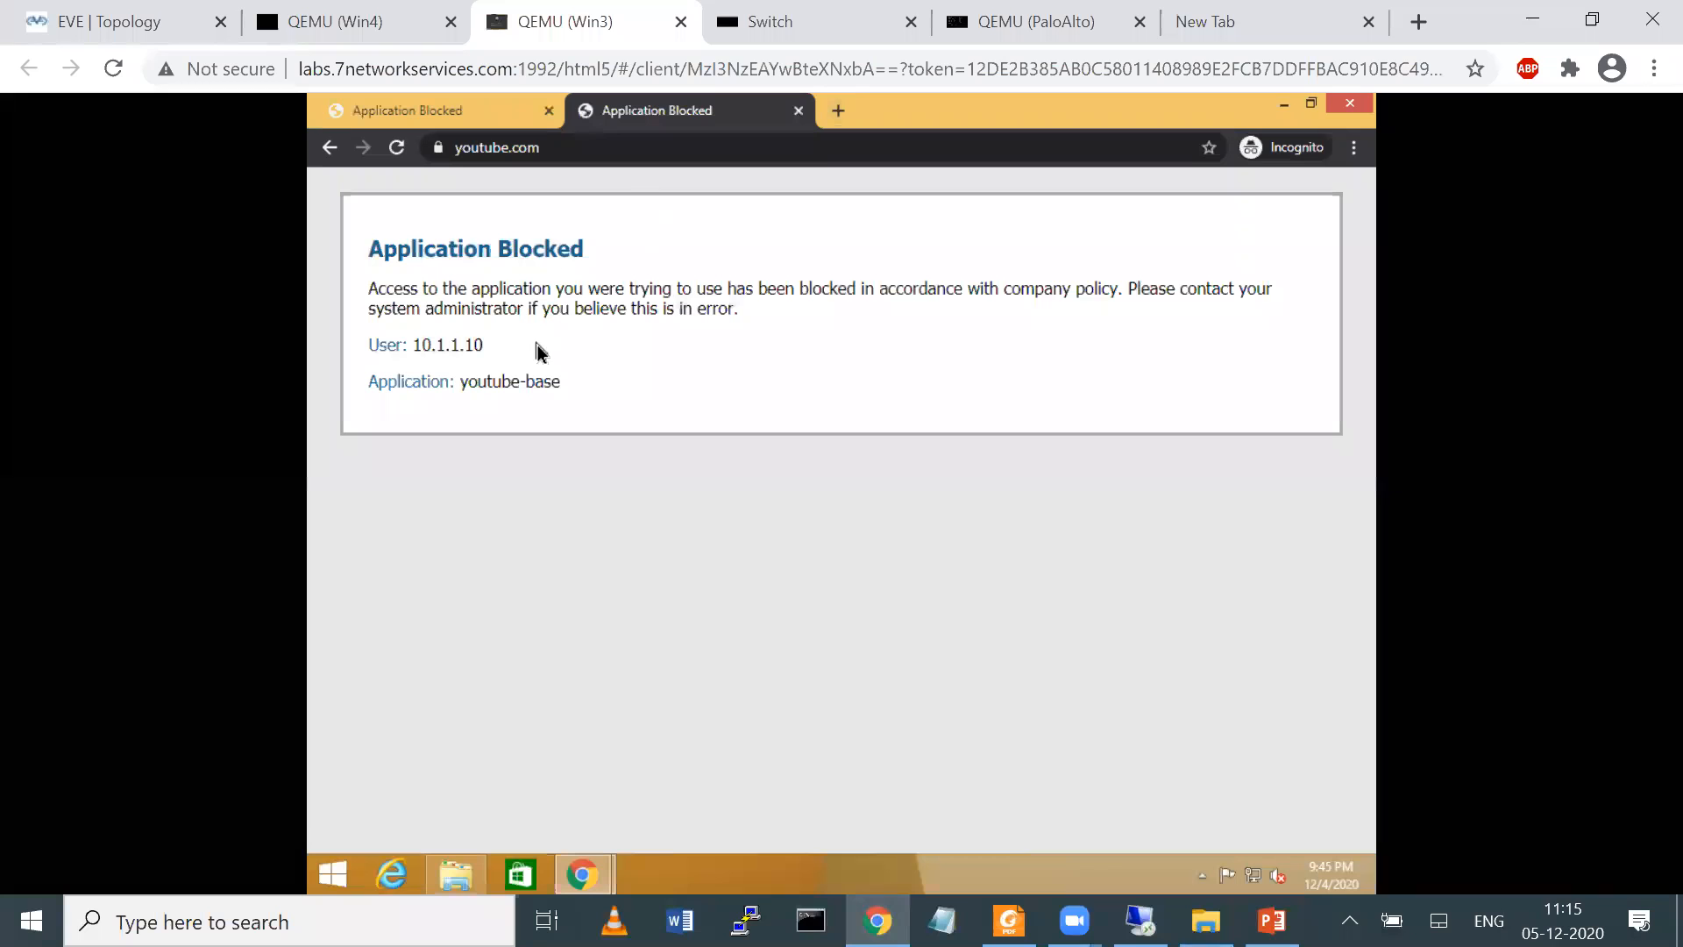
{"action": "left_click_drag", "start_coordinate": [586, 396], "coordinate": [587, 397]}
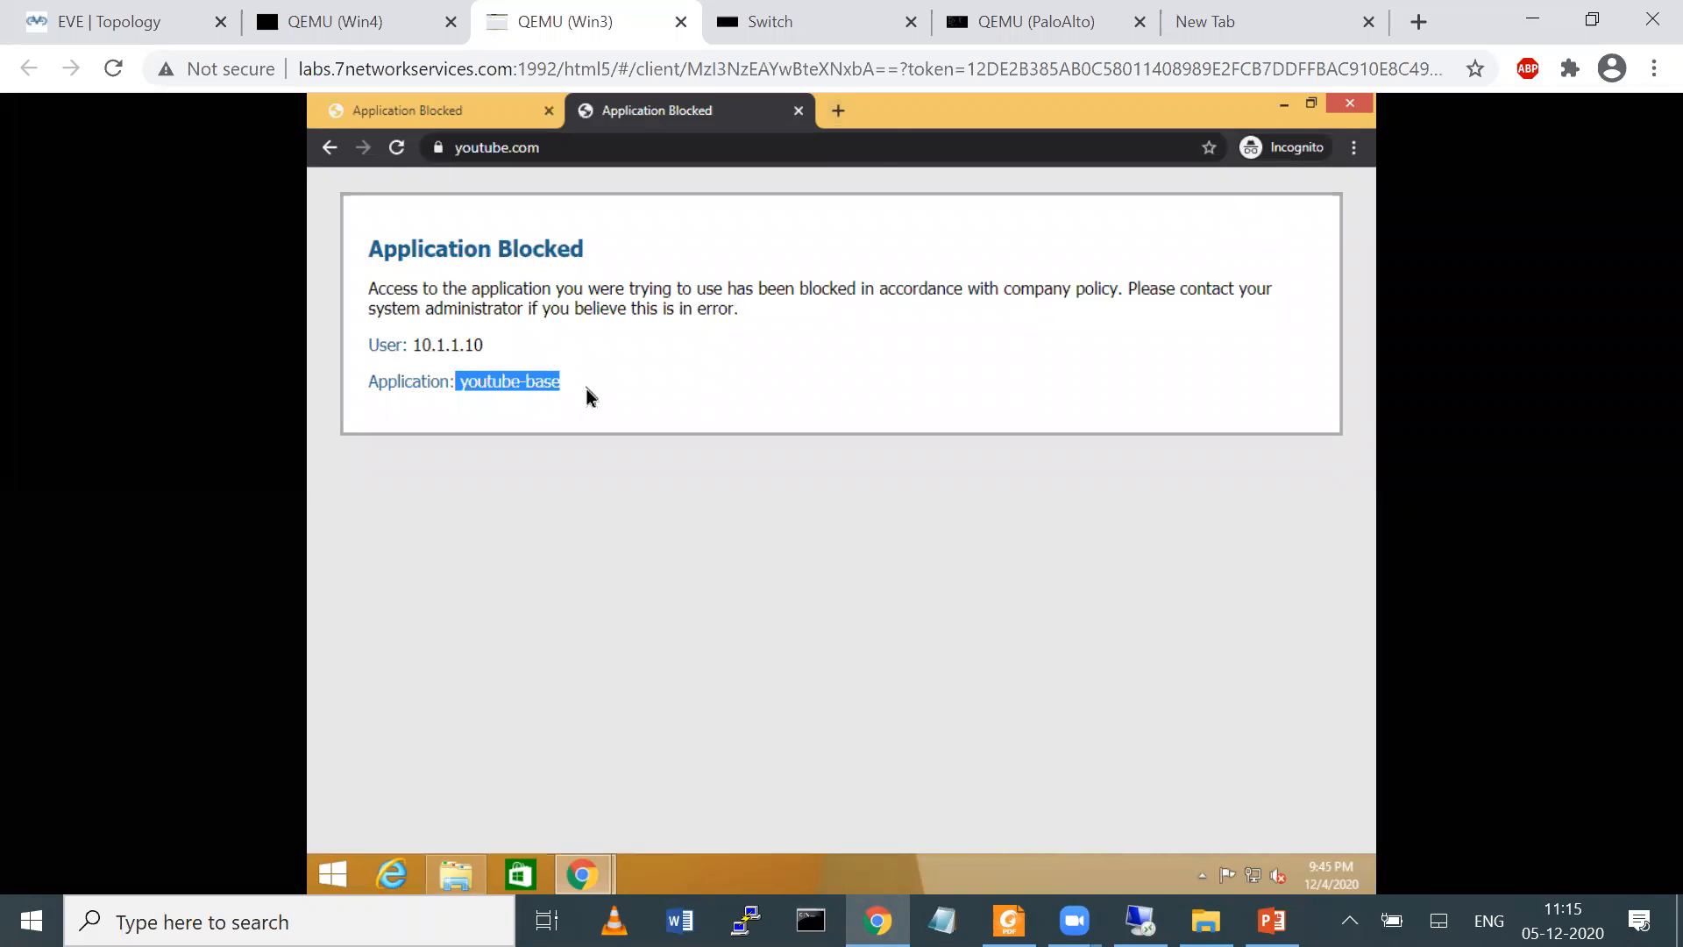
Switch to the PaloAlto console and list the applications beginning with "st" for the show session all filter application command
{"action": "left_click", "coordinate": [991, 19]}
{"action": "type", "text": "shjow"}
{"action": "key", "text": "BackSpace"}
{"action": "key", "text": "BackSpace"}
{"action": "key", "text": "BackSpace"}
{"action": "type", "text": "ow "}
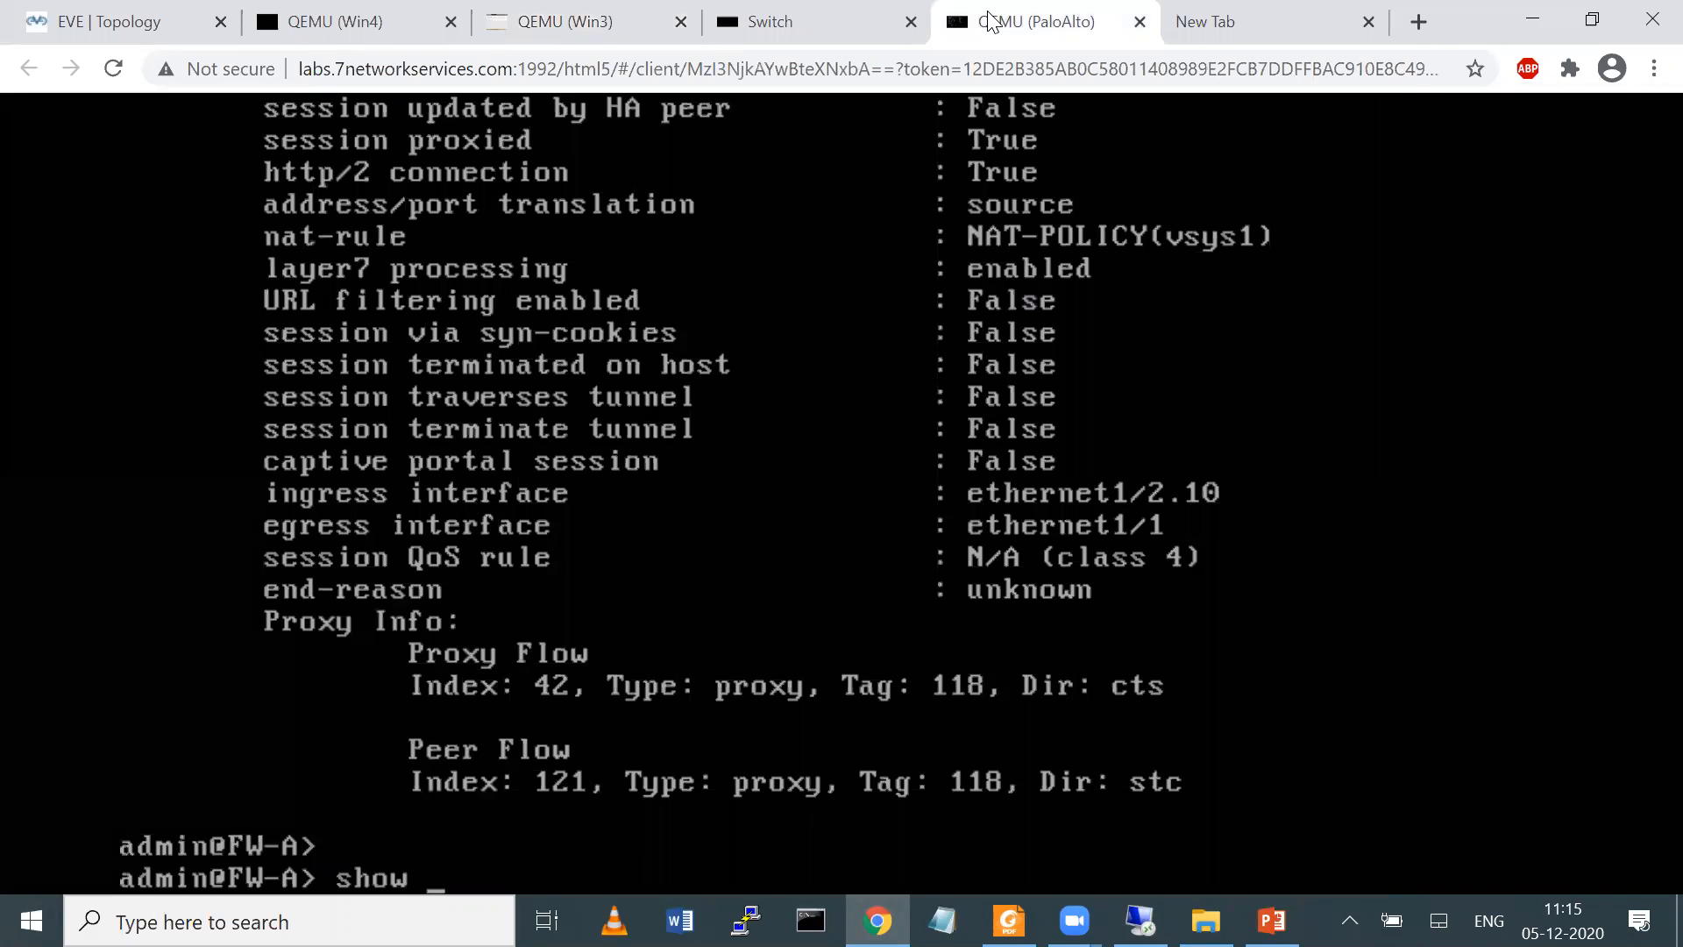
{"action": "type", "text": "session all"}
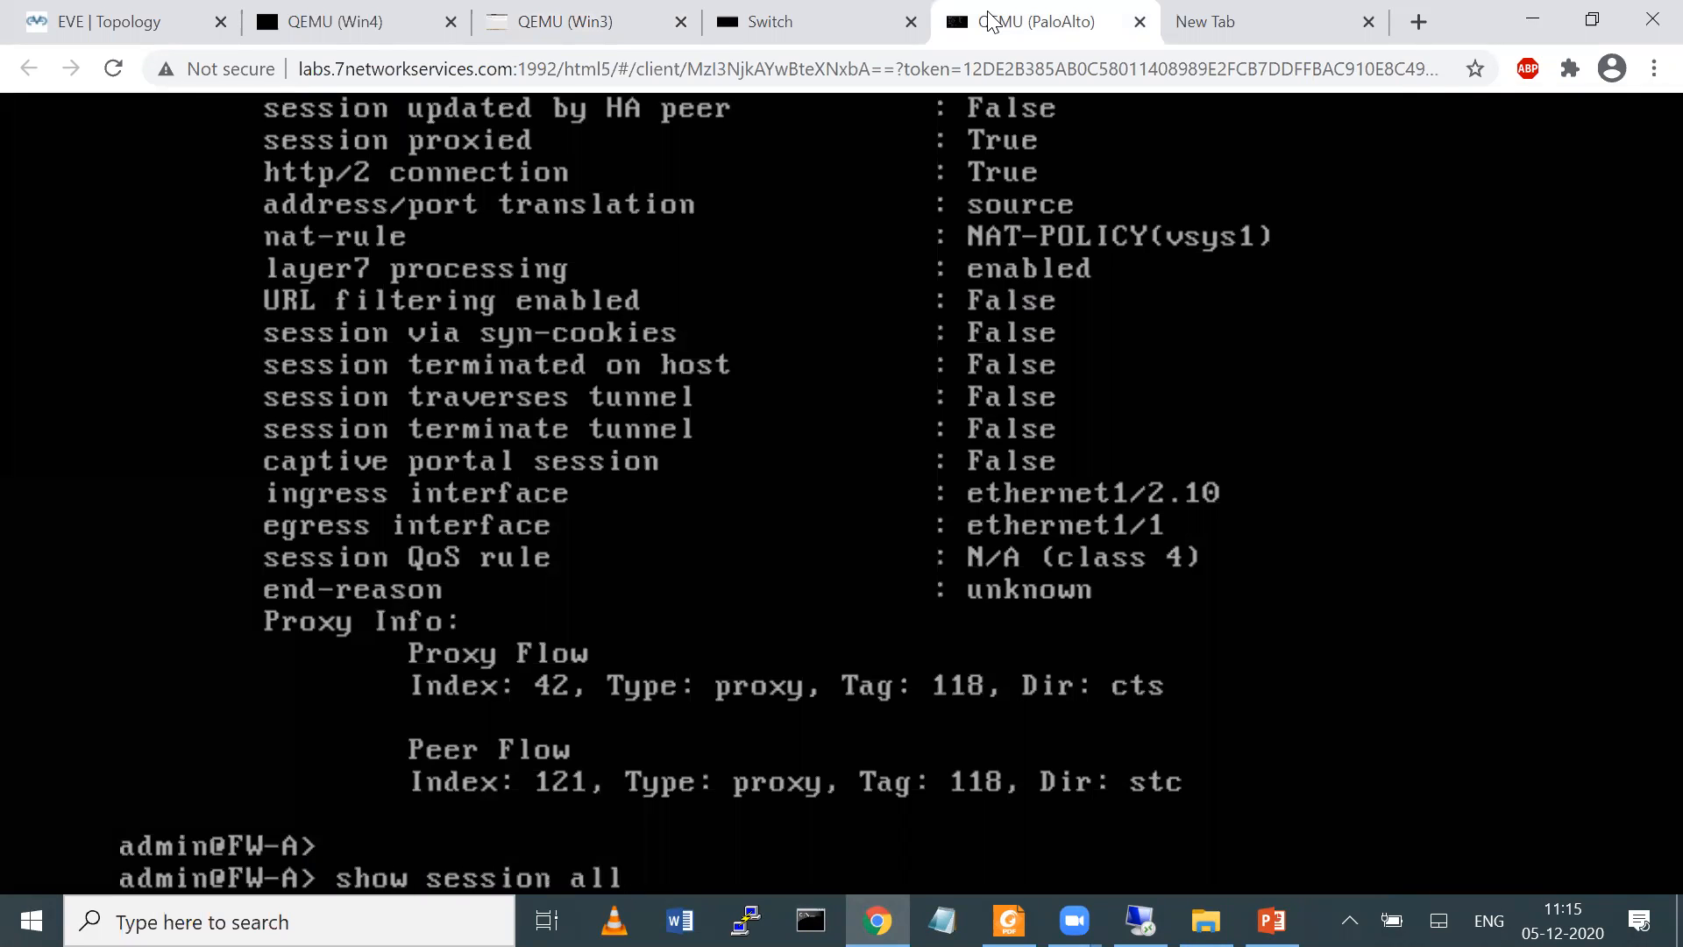
{"action": "type", "text": " filter application st"}
{"action": "key", "text": "question"}
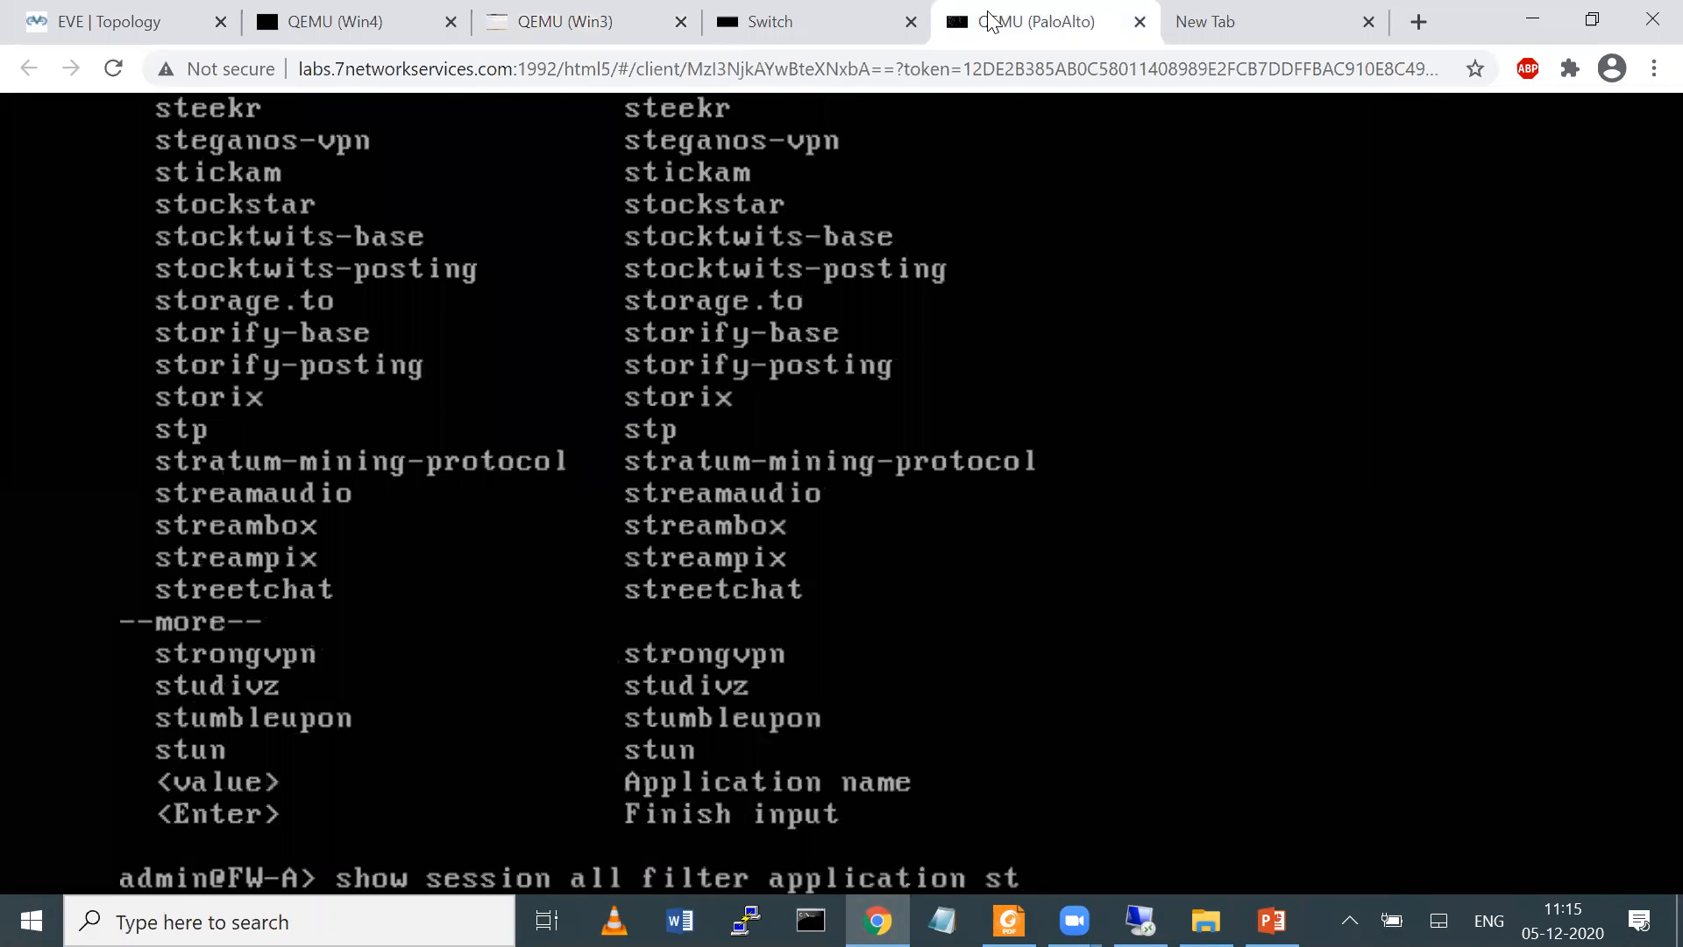
Look up the applications beginning with "face" and run show session all filter application facebook-base
{"action": "key", "text": "BackSpace"}
{"action": "key", "text": "BackSpace"}
{"action": "type", "text": "face"}
{"action": "key", "text": "question"}
{"action": "type", "text": "book-"}
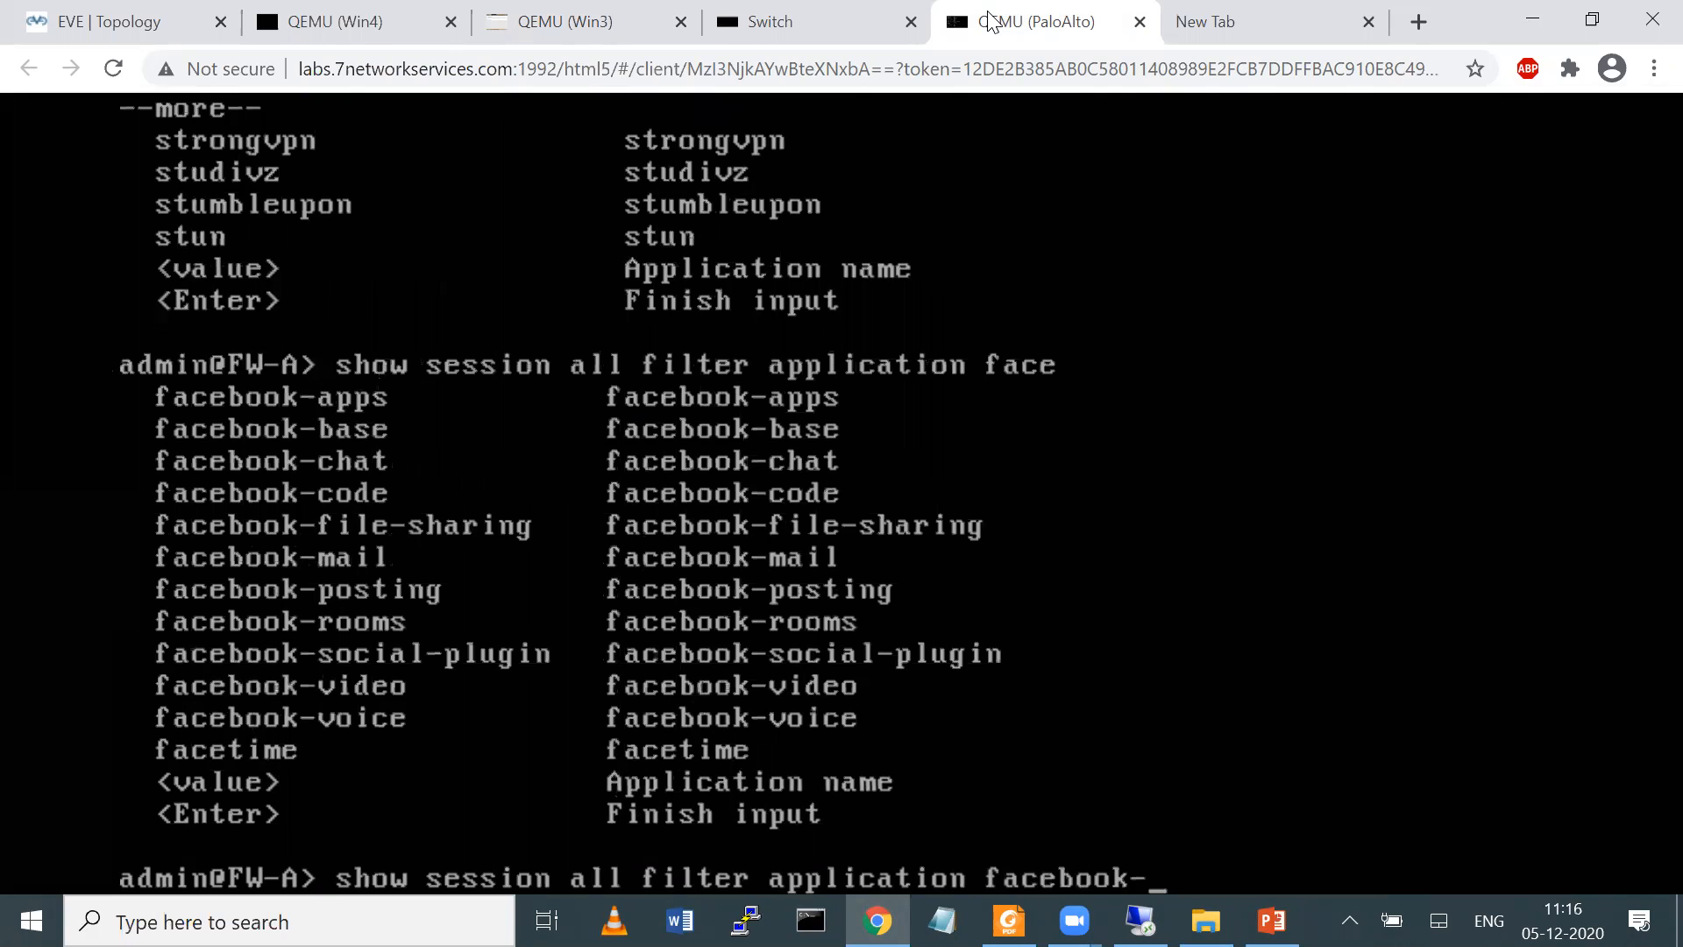
{"action": "type", "text": "base"}
{"action": "key", "text": "Return"}
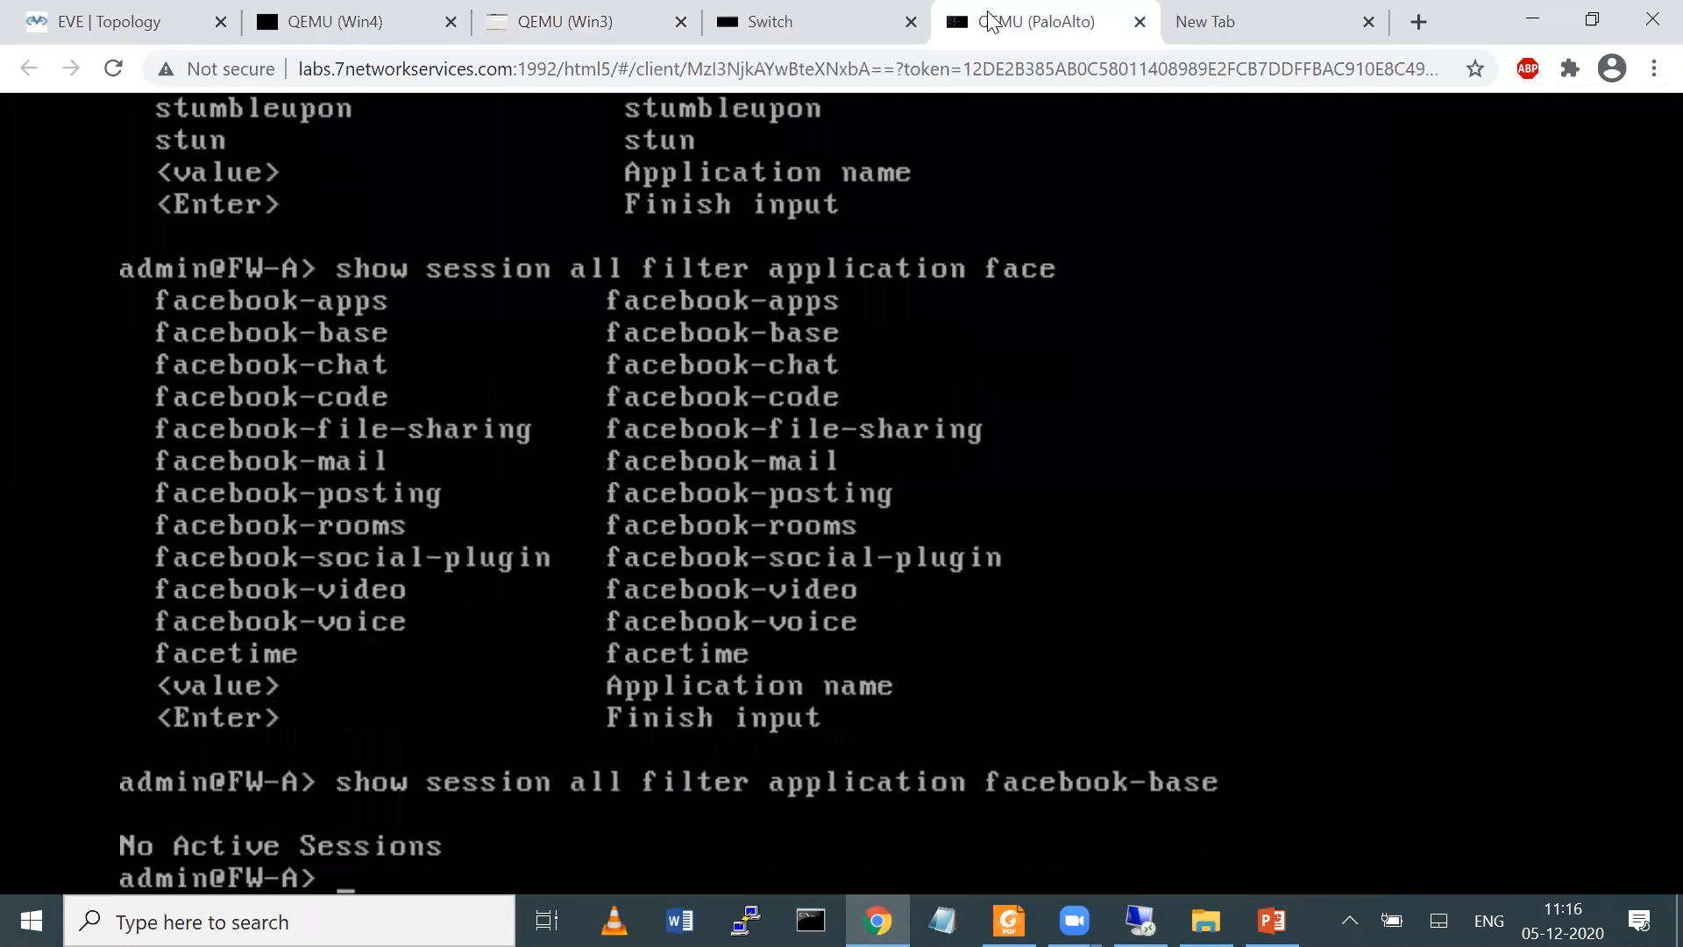
Edit the previous command to show session all filter state discard and run it to list the discarded sessions
{"action": "key", "text": "Up"}
{"action": "key", "text": "BackSpace"}
{"action": "key", "text": "BackSpace"}
{"action": "key", "text": "BackSpace"}
{"action": "key", "text": "BackSpace"}
{"action": "key", "text": "BackSpace"}
{"action": "key", "text": "BackSpace"}
{"action": "key", "text": "BackSpace"}
{"action": "key", "text": "BackSpace"}
{"action": "key", "text": "BackSpace"}
{"action": "key", "text": "BackSpace"}
{"action": "key", "text": "BackSpace"}
{"action": "key", "text": "BackSpace"}
{"action": "key", "text": "BackSpace"}
{"action": "key", "text": "BackSpace"}
{"action": "key", "text": "BackSpace"}
{"action": "key", "text": "BackSpace"}
{"action": "key", "text": "BackSpace"}
{"action": "key", "text": "BackSpace"}
{"action": "key", "text": "BackSpace"}
{"action": "key", "text": "BackSpace"}
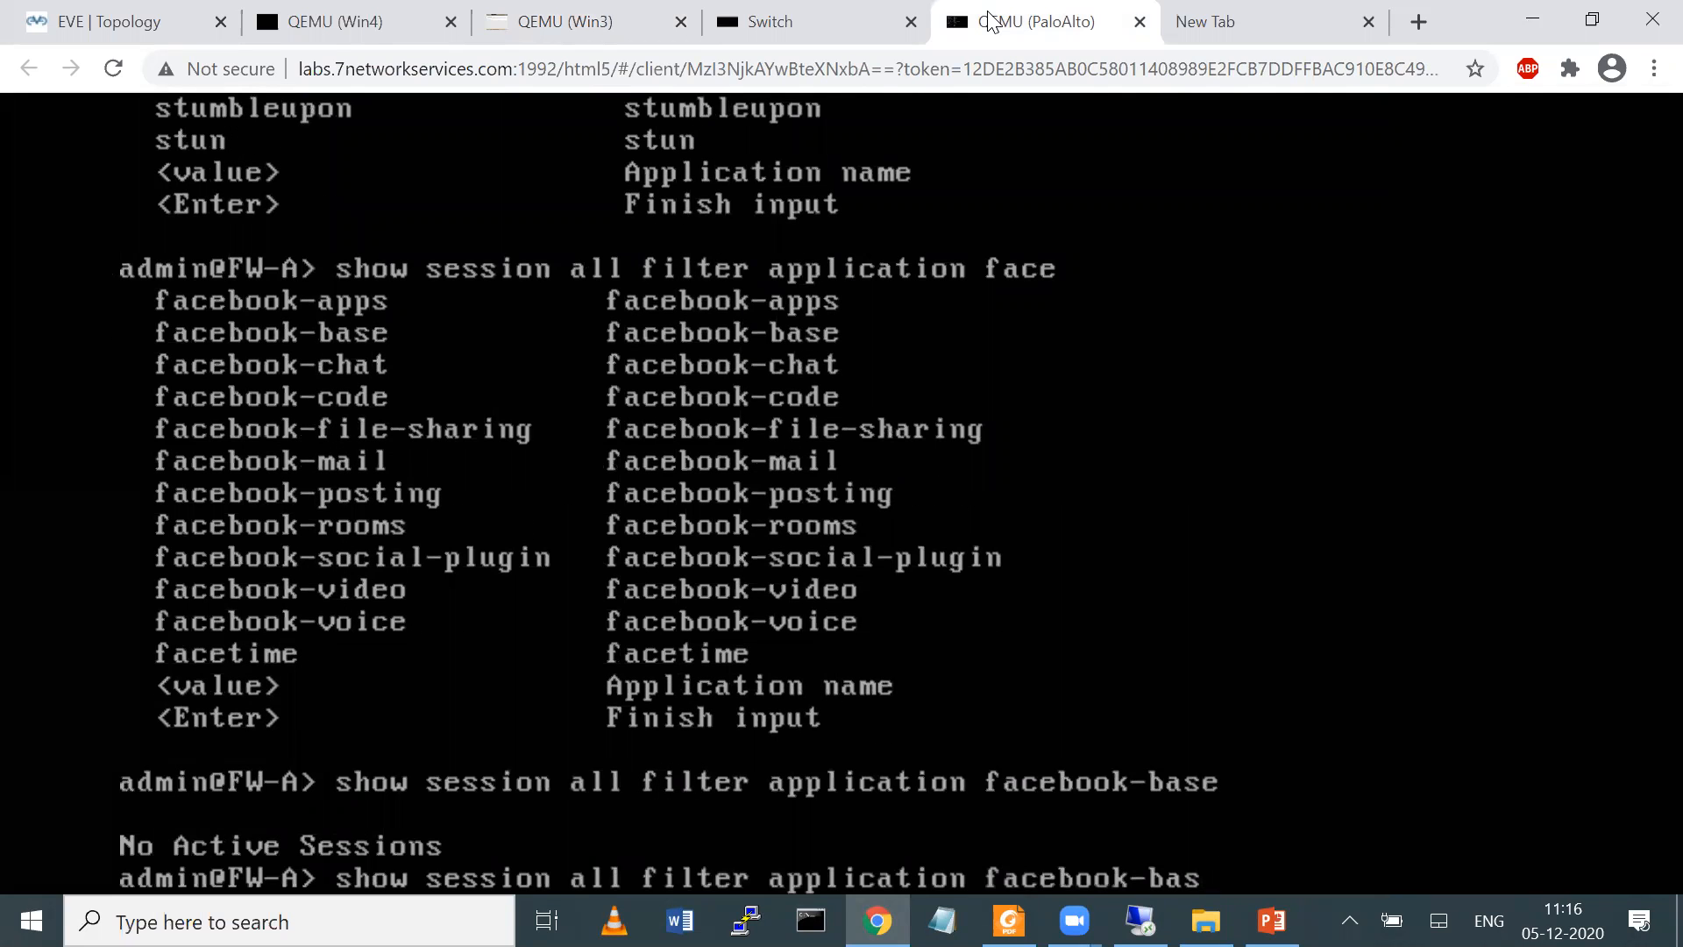
{"action": "key", "text": "BackSpace"}
{"action": "key", "text": "BackSpace"}
{"action": "key", "text": "BackSpace"}
{"action": "key", "text": "BackSpace"}
{"action": "key", "text": "BackSpace"}
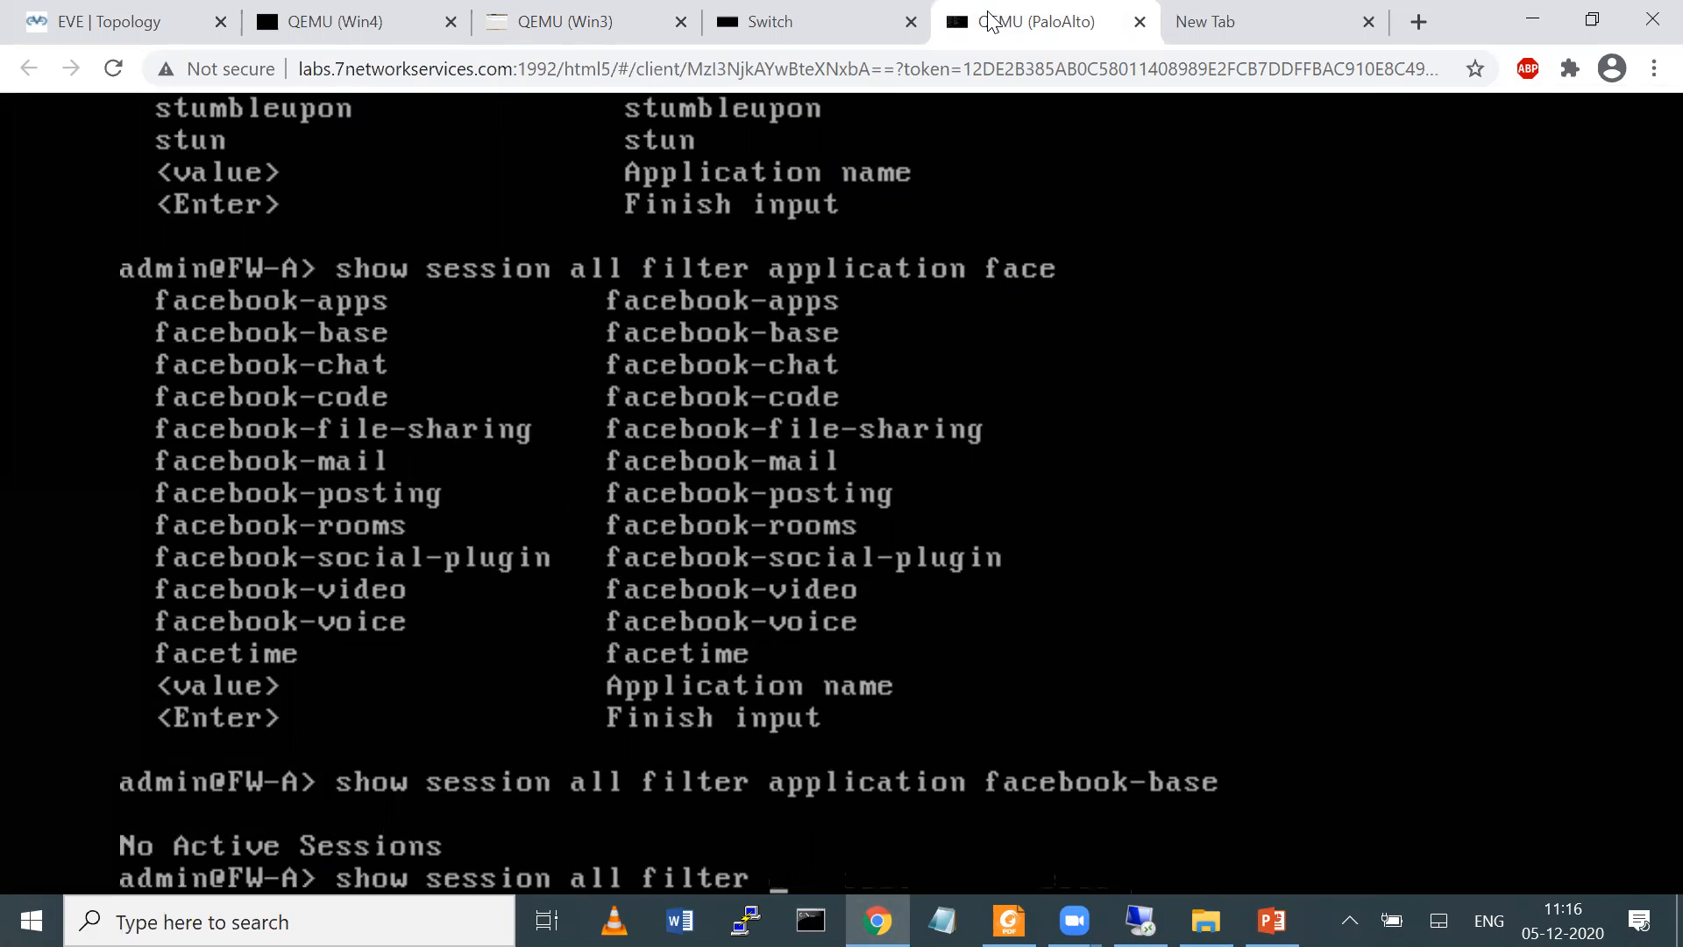
{"action": "type", "text": "state discard"}
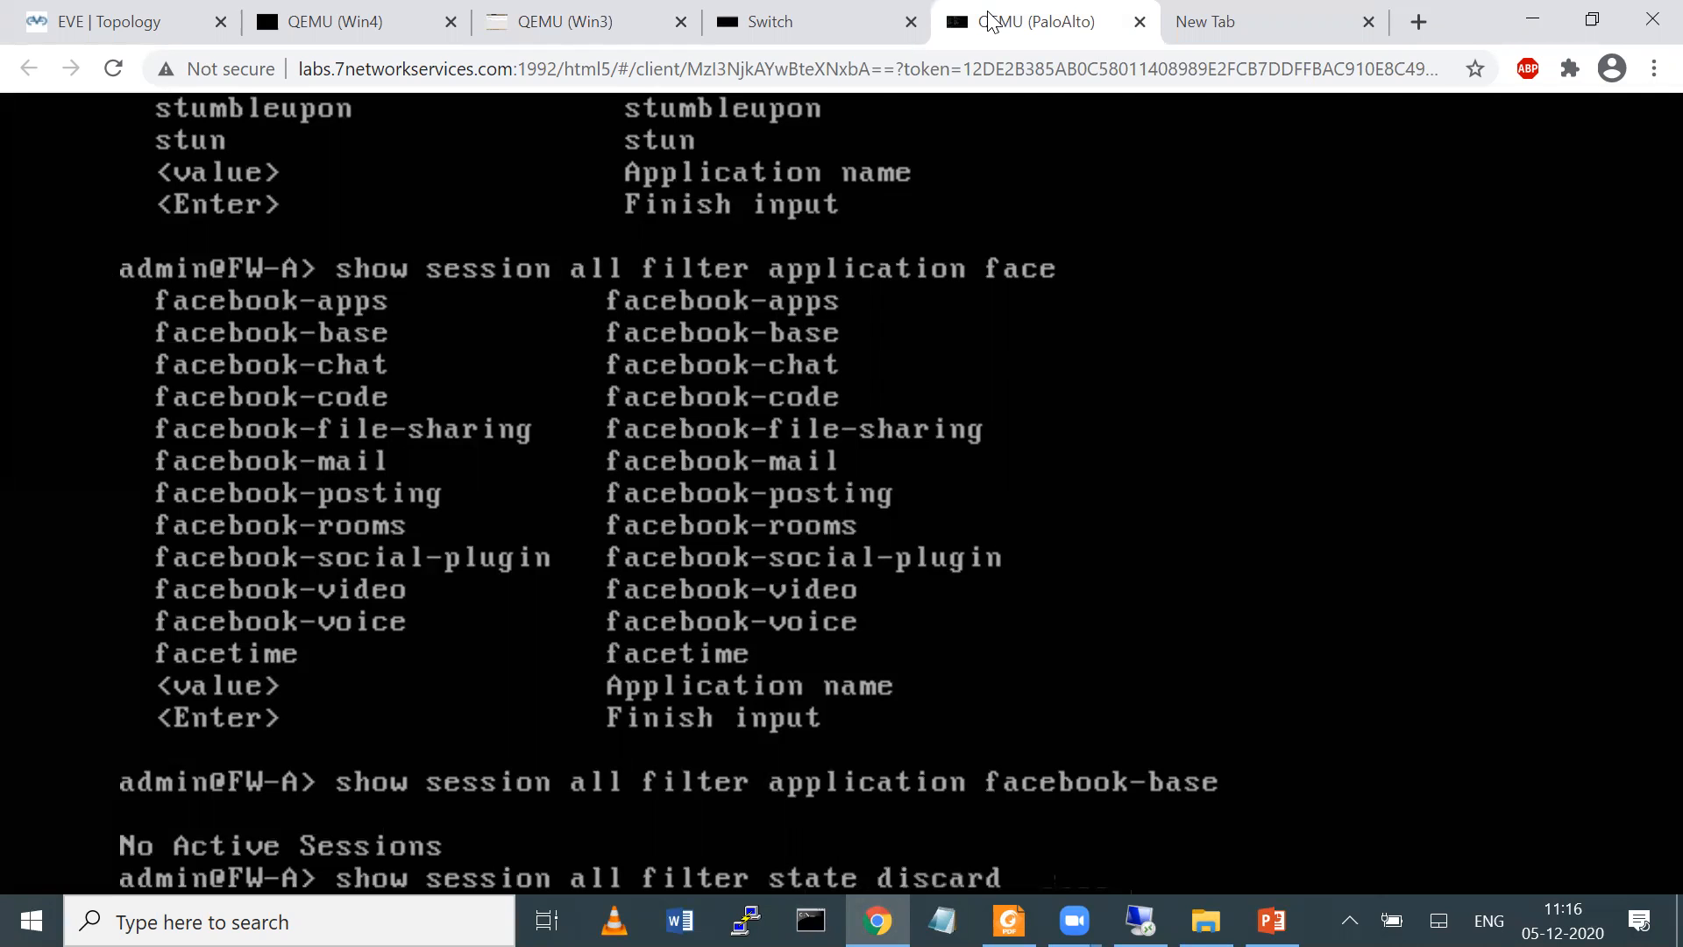
{"action": "key", "text": "Return"}
{"action": "key", "text": "Return"}
{"action": "key", "text": "Return"}
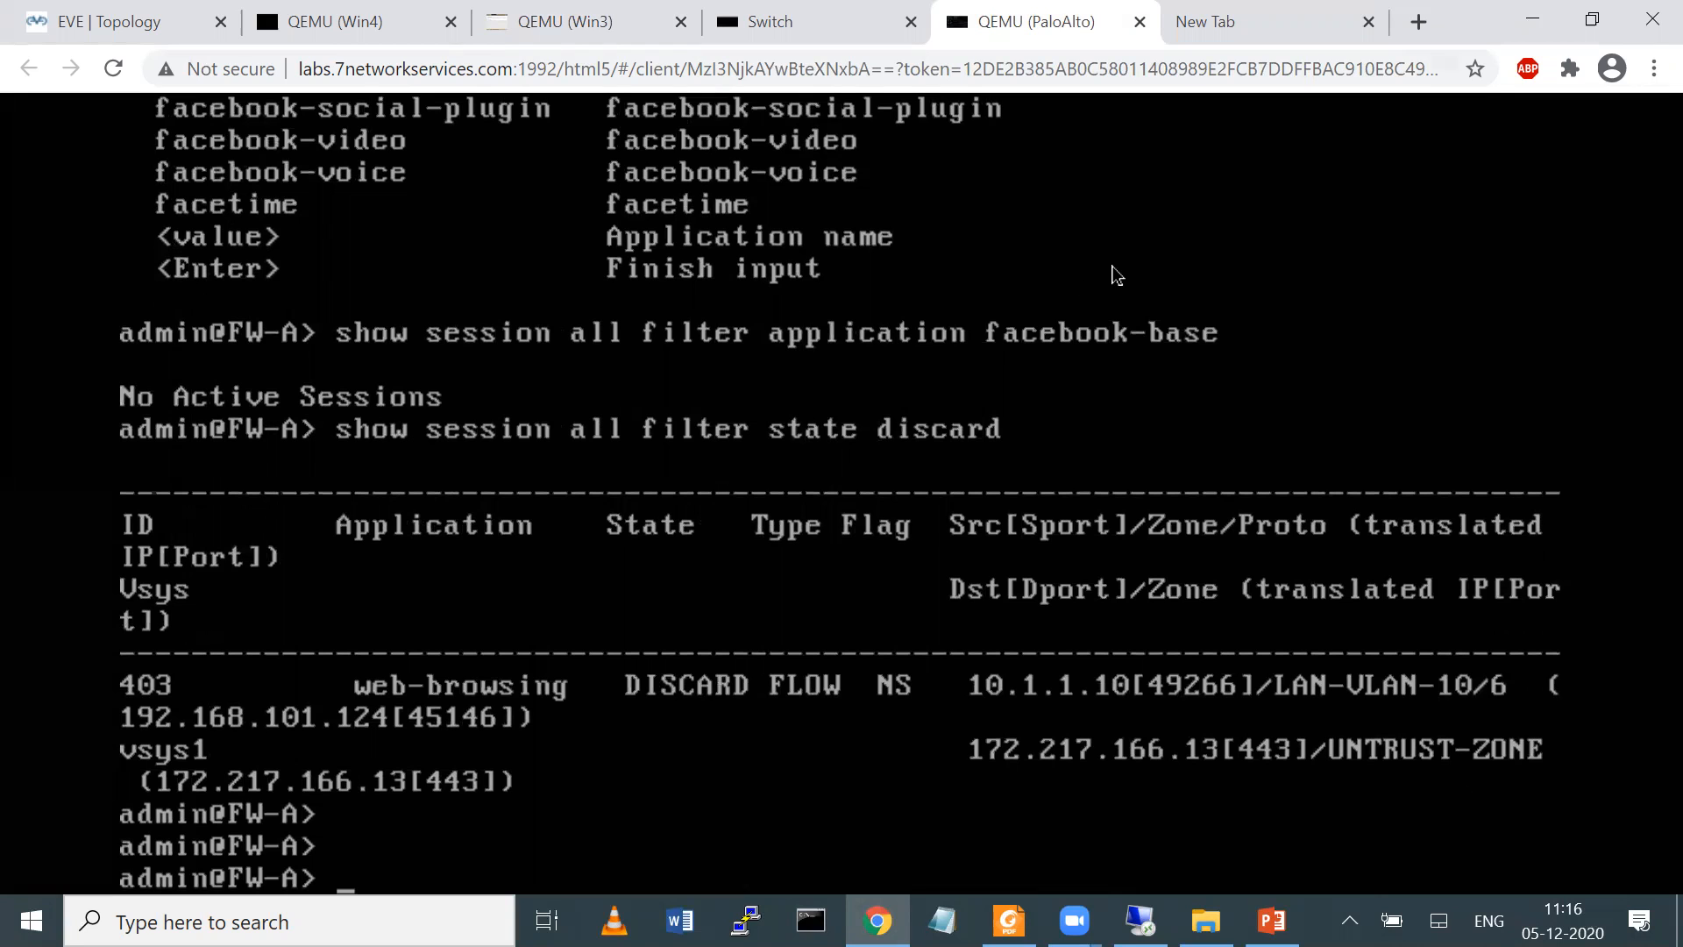
Circle the session's DISCARD state on screen, erase the mark and underline the destination address 172.217.166.13
{"action": "key", "text": "ctrl+2"}
{"action": "left_click_drag", "start_coordinate": [586, 737], "coordinate": [746, 761]}
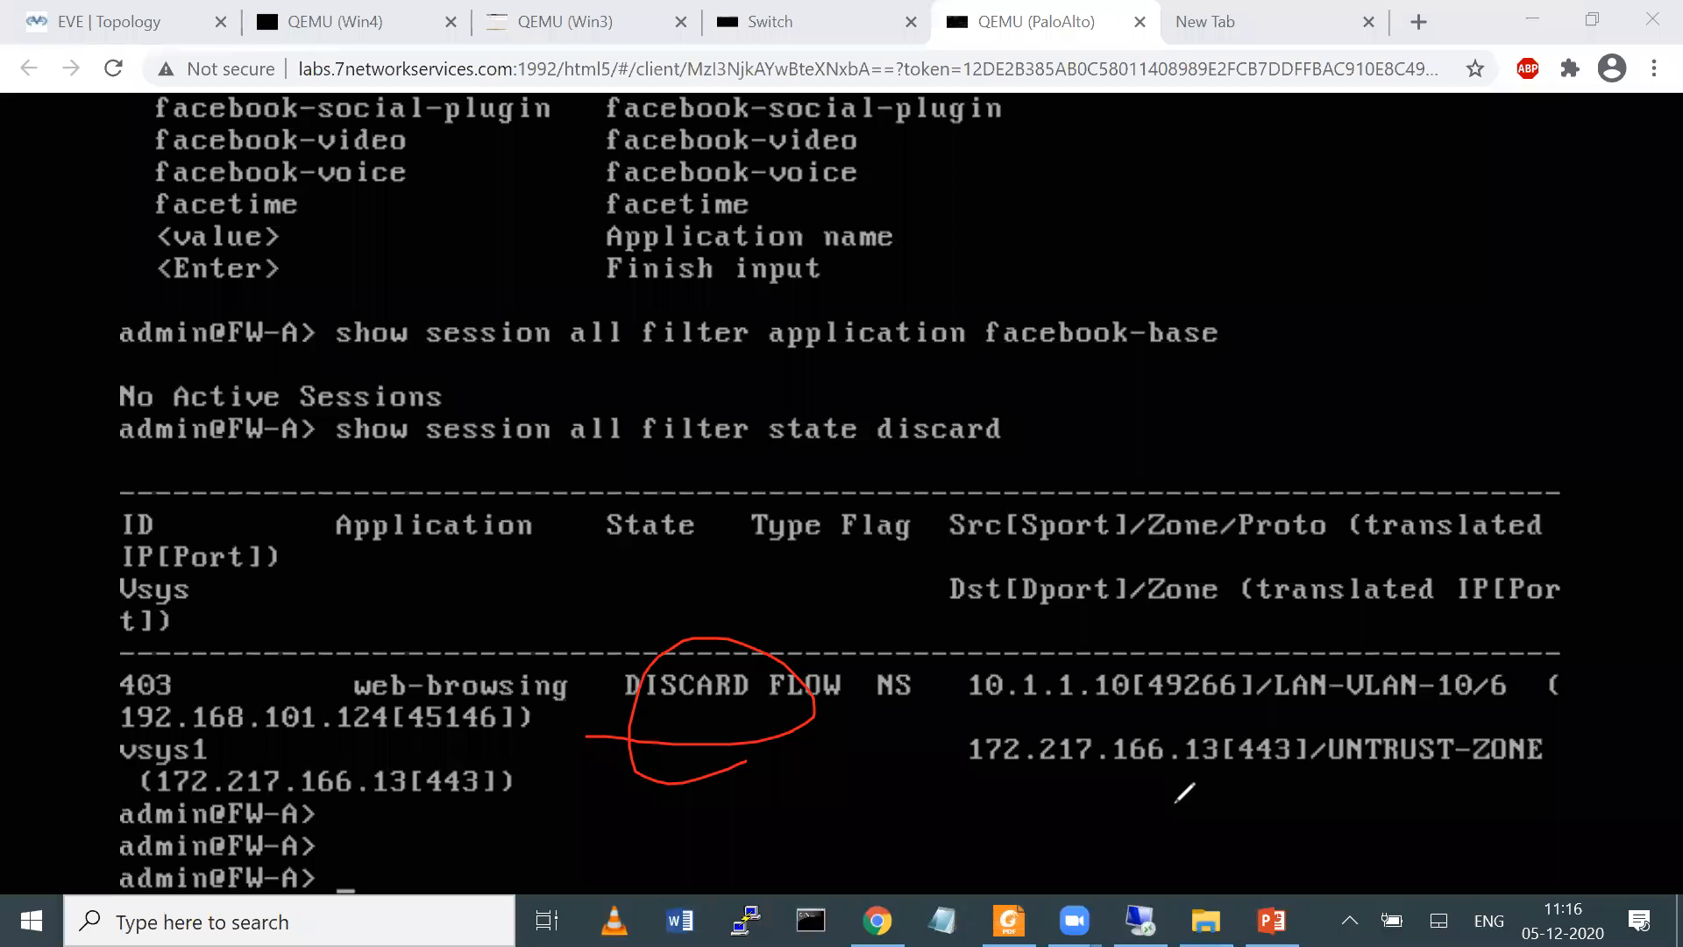
{"action": "key", "text": "e"}
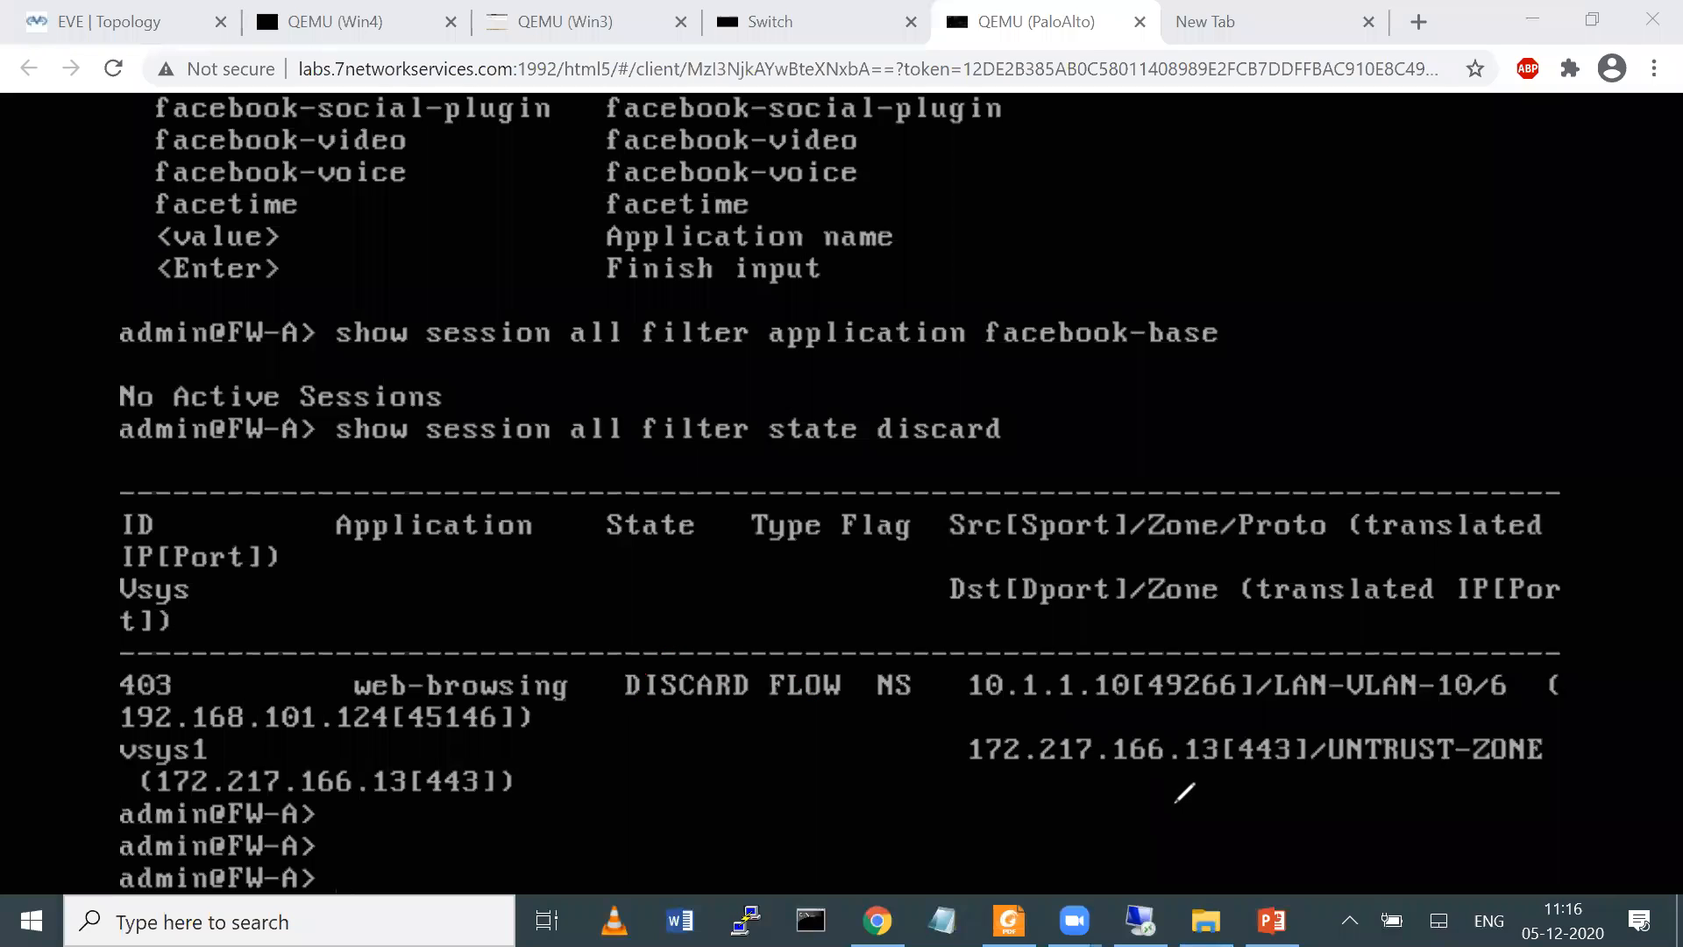
{"action": "left_click_drag", "start_coordinate": [951, 773], "coordinate": [1182, 773]}
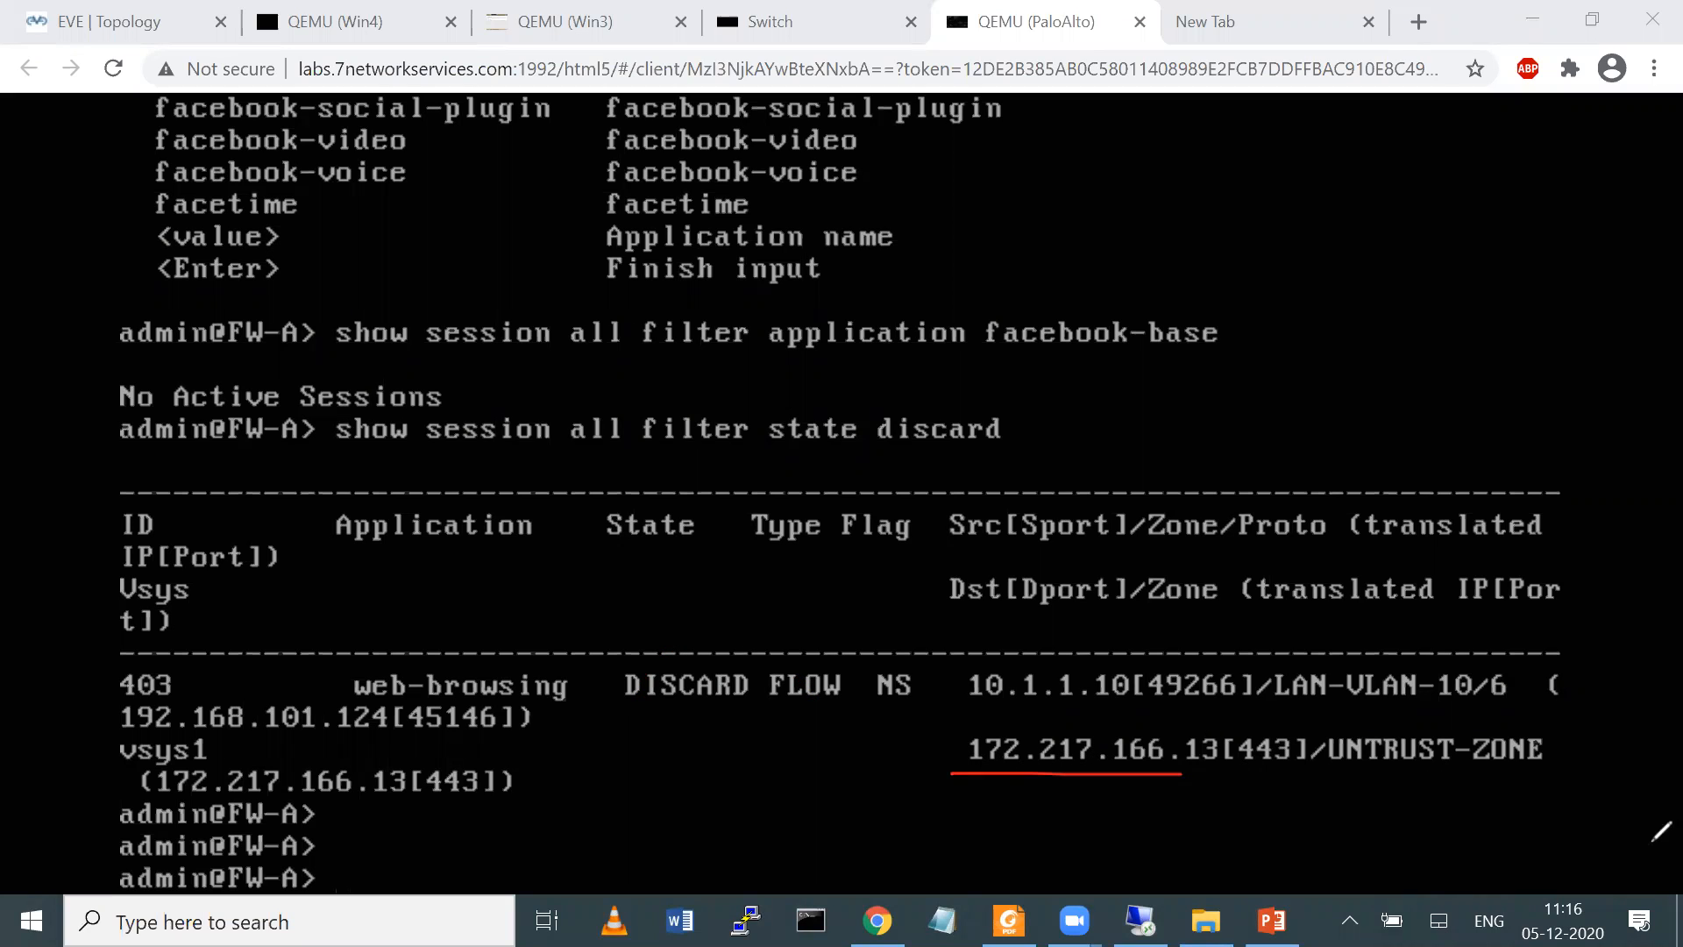
{"action": "left_click", "coordinate": [1654, 900]}
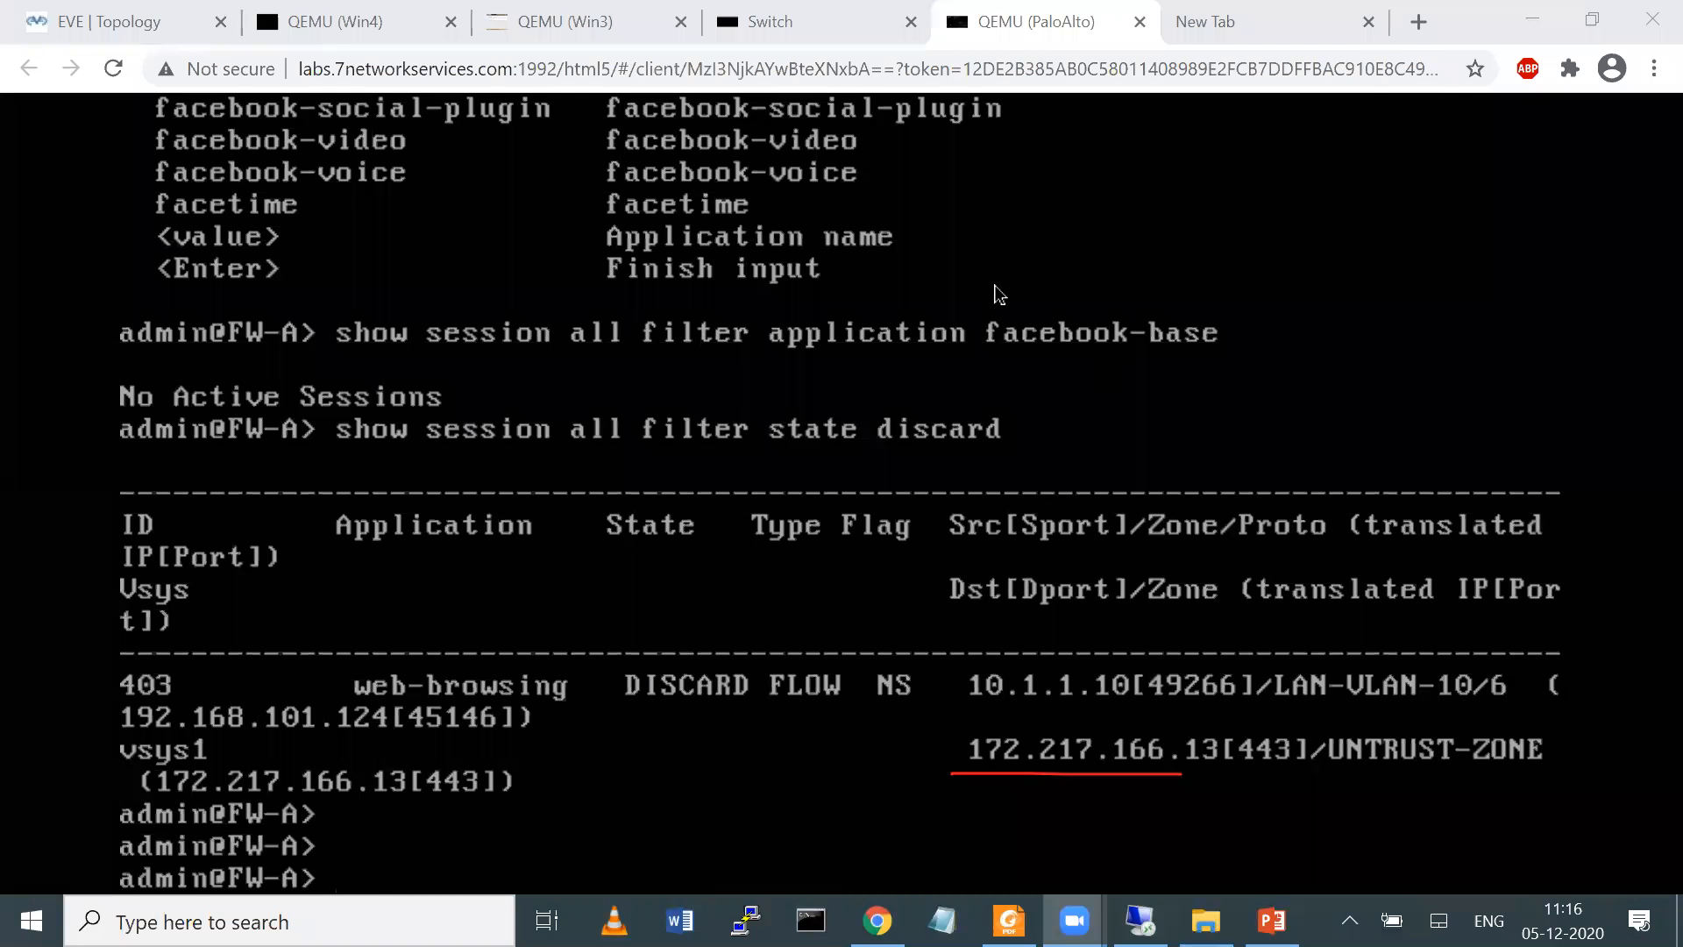
Return to the Win3 client, reload the YouTube page and load facebook.com in another incognito tab to generate fresh traffic
{"action": "left_click", "coordinate": [516, 22]}
{"action": "left_click", "coordinate": [396, 149]}
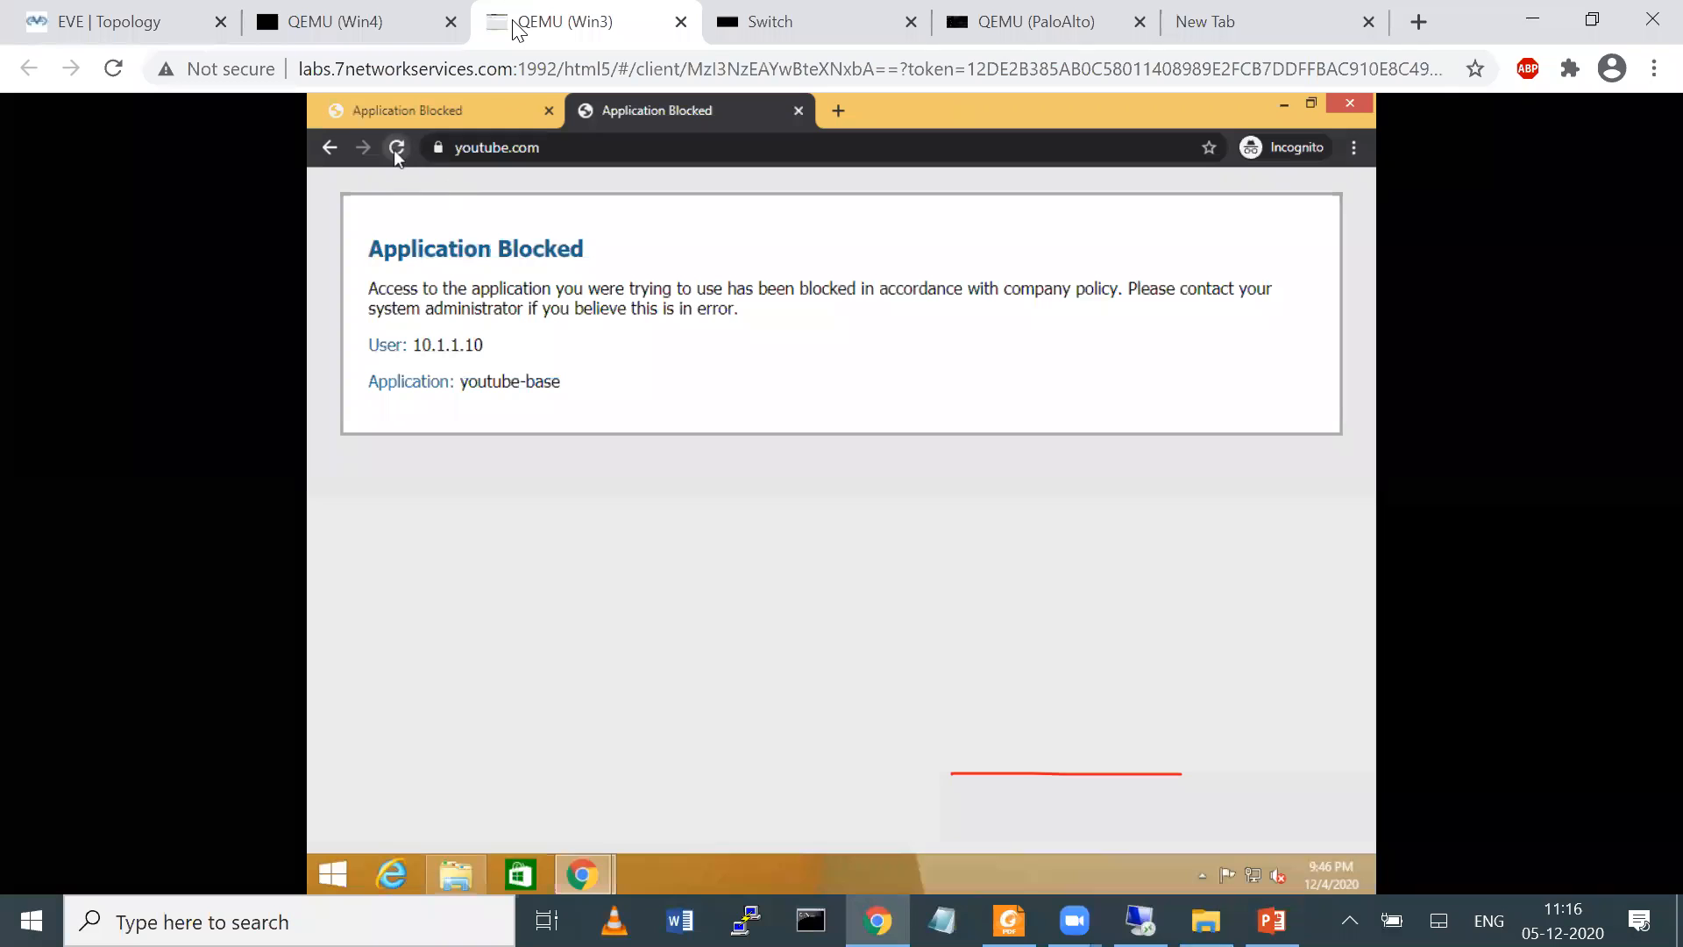
{"action": "left_click", "coordinate": [377, 113]}
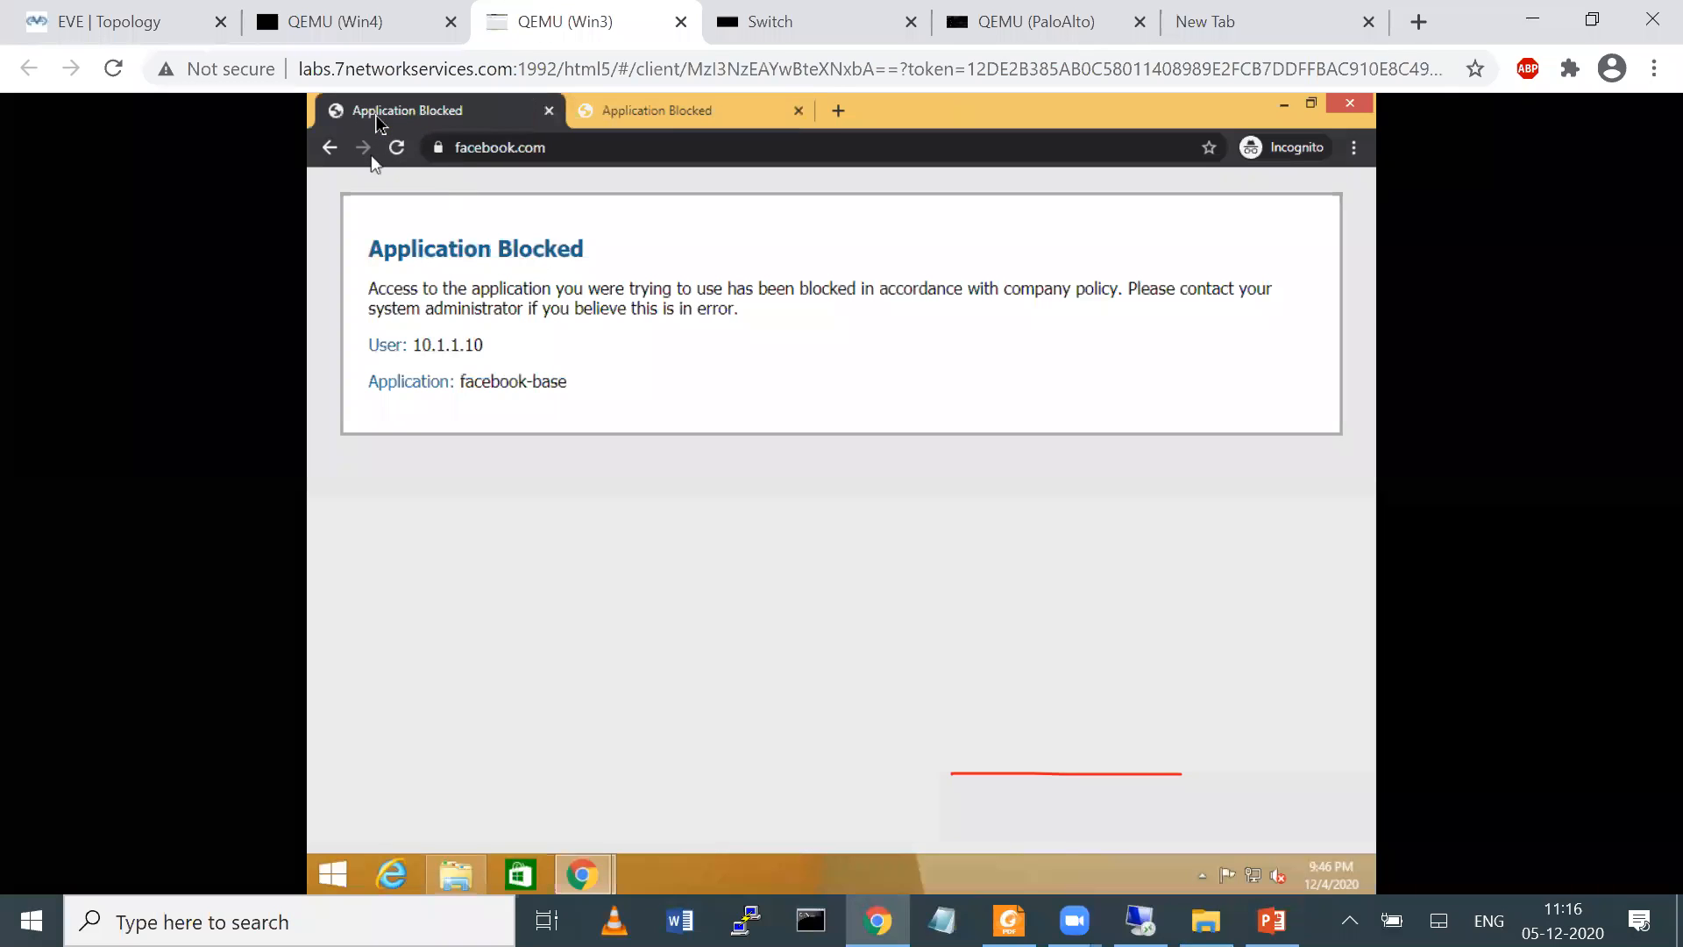
{"action": "left_click", "coordinate": [839, 111]}
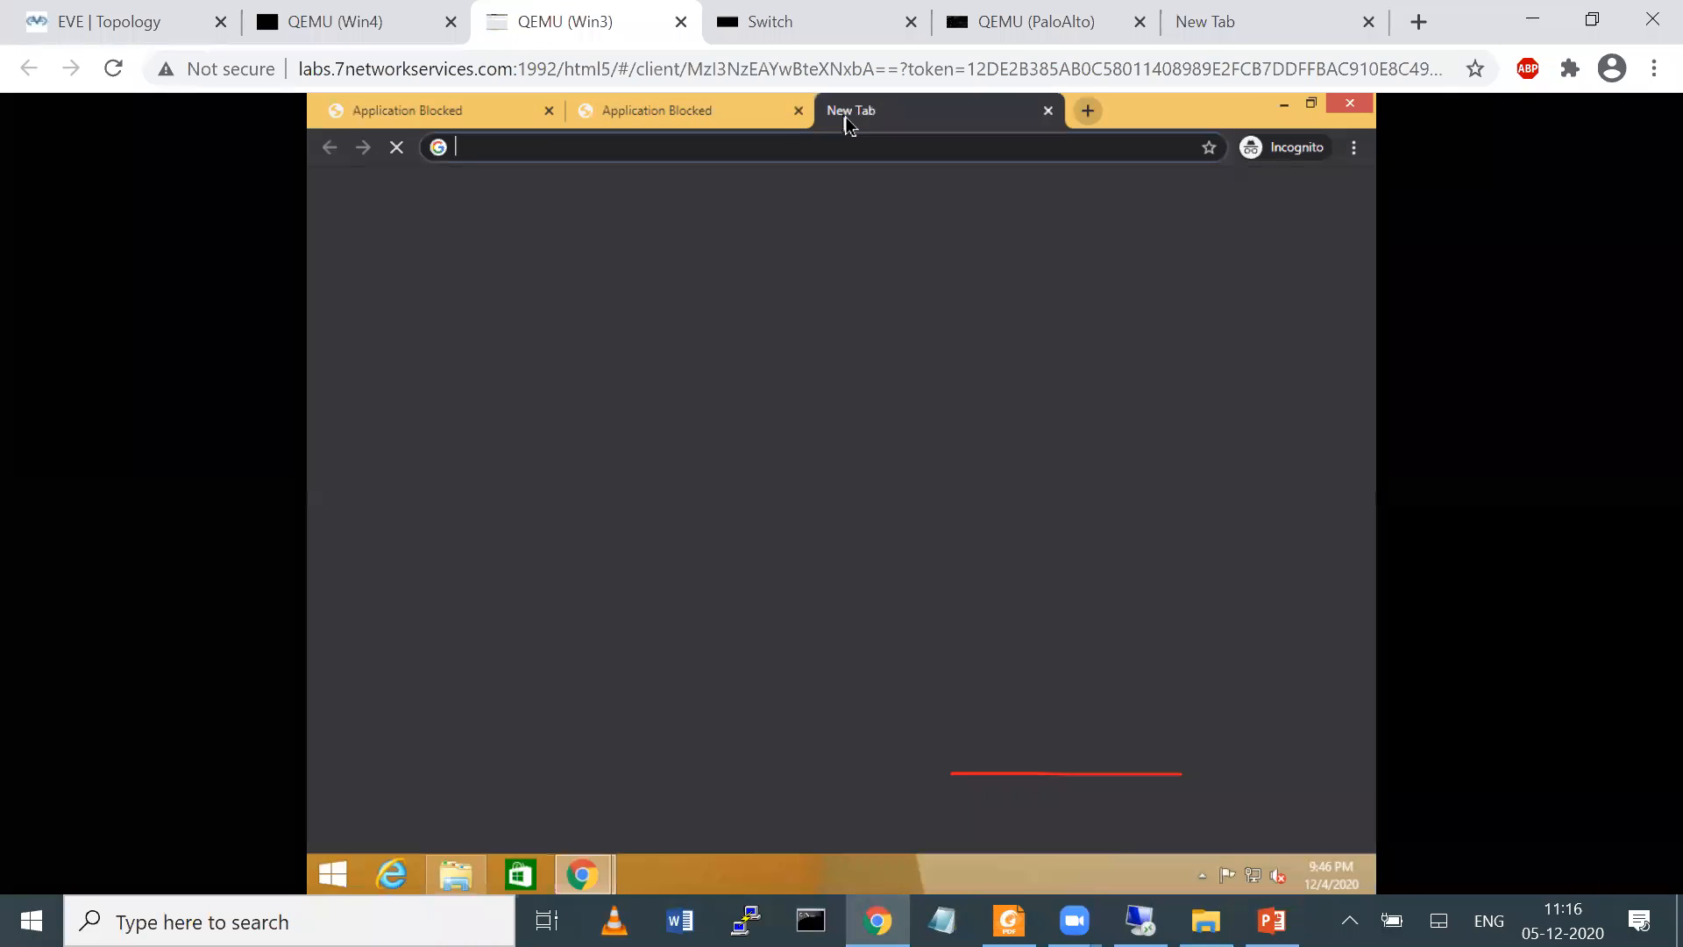
{"action": "type", "text": "facebook.com"}
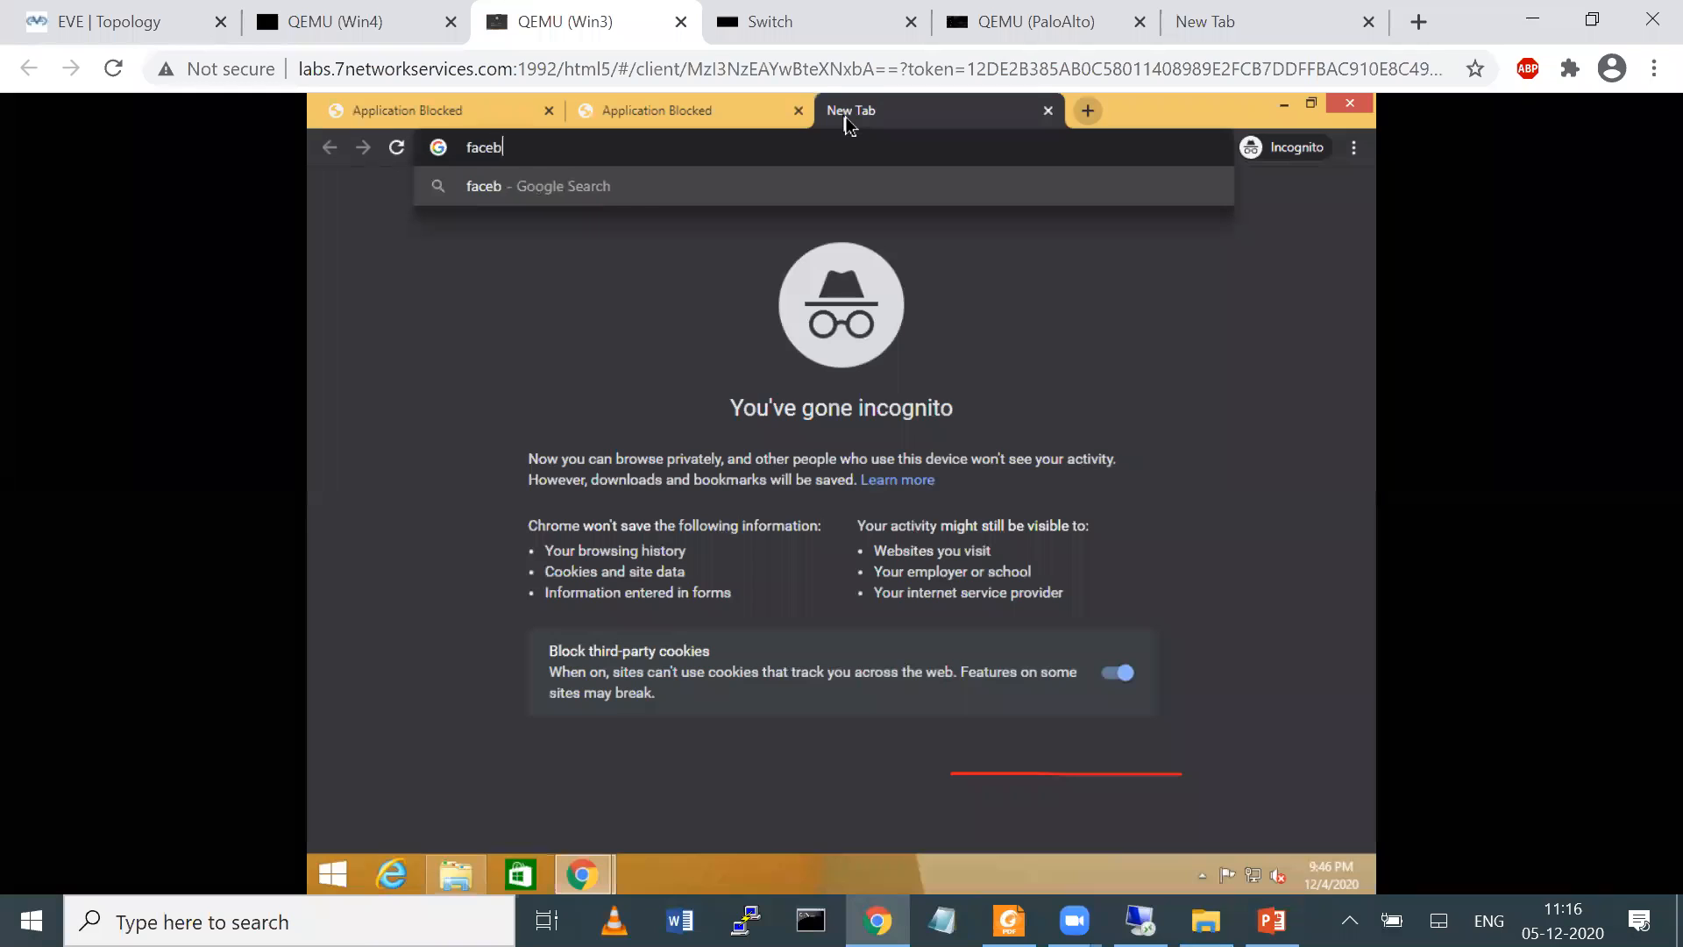
{"action": "key", "text": "Return"}
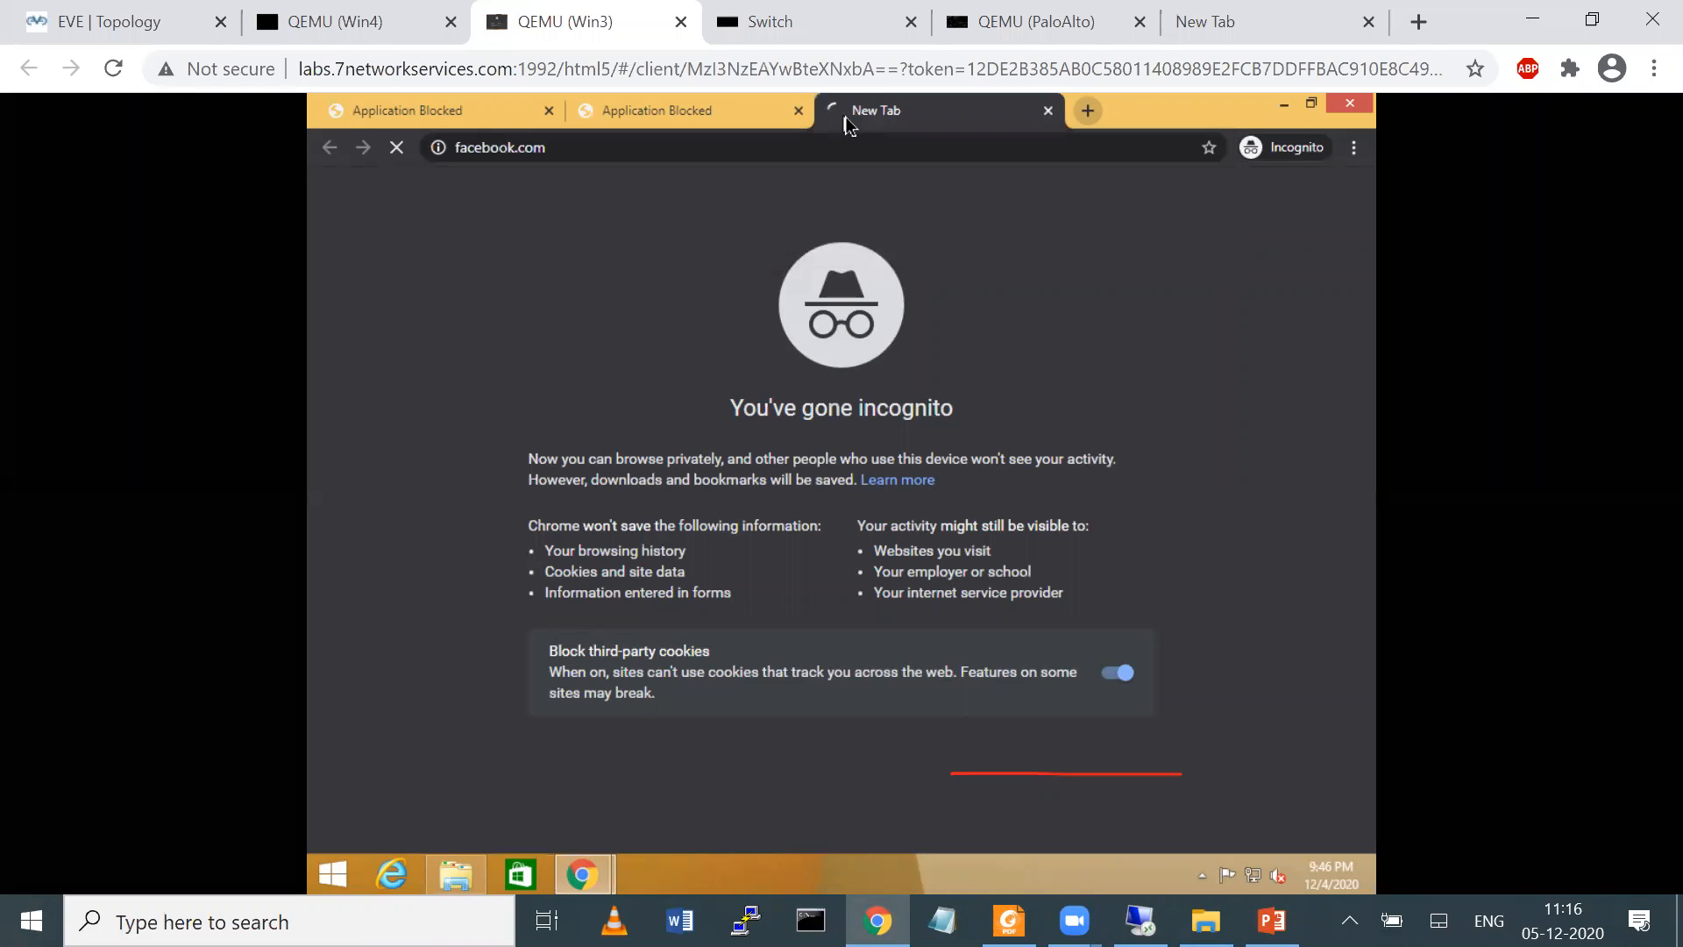
Switch back to the PaloAlto console and rerun show session all filter state discard
{"action": "left_click", "coordinate": [980, 21]}
{"action": "key", "text": "Return"}
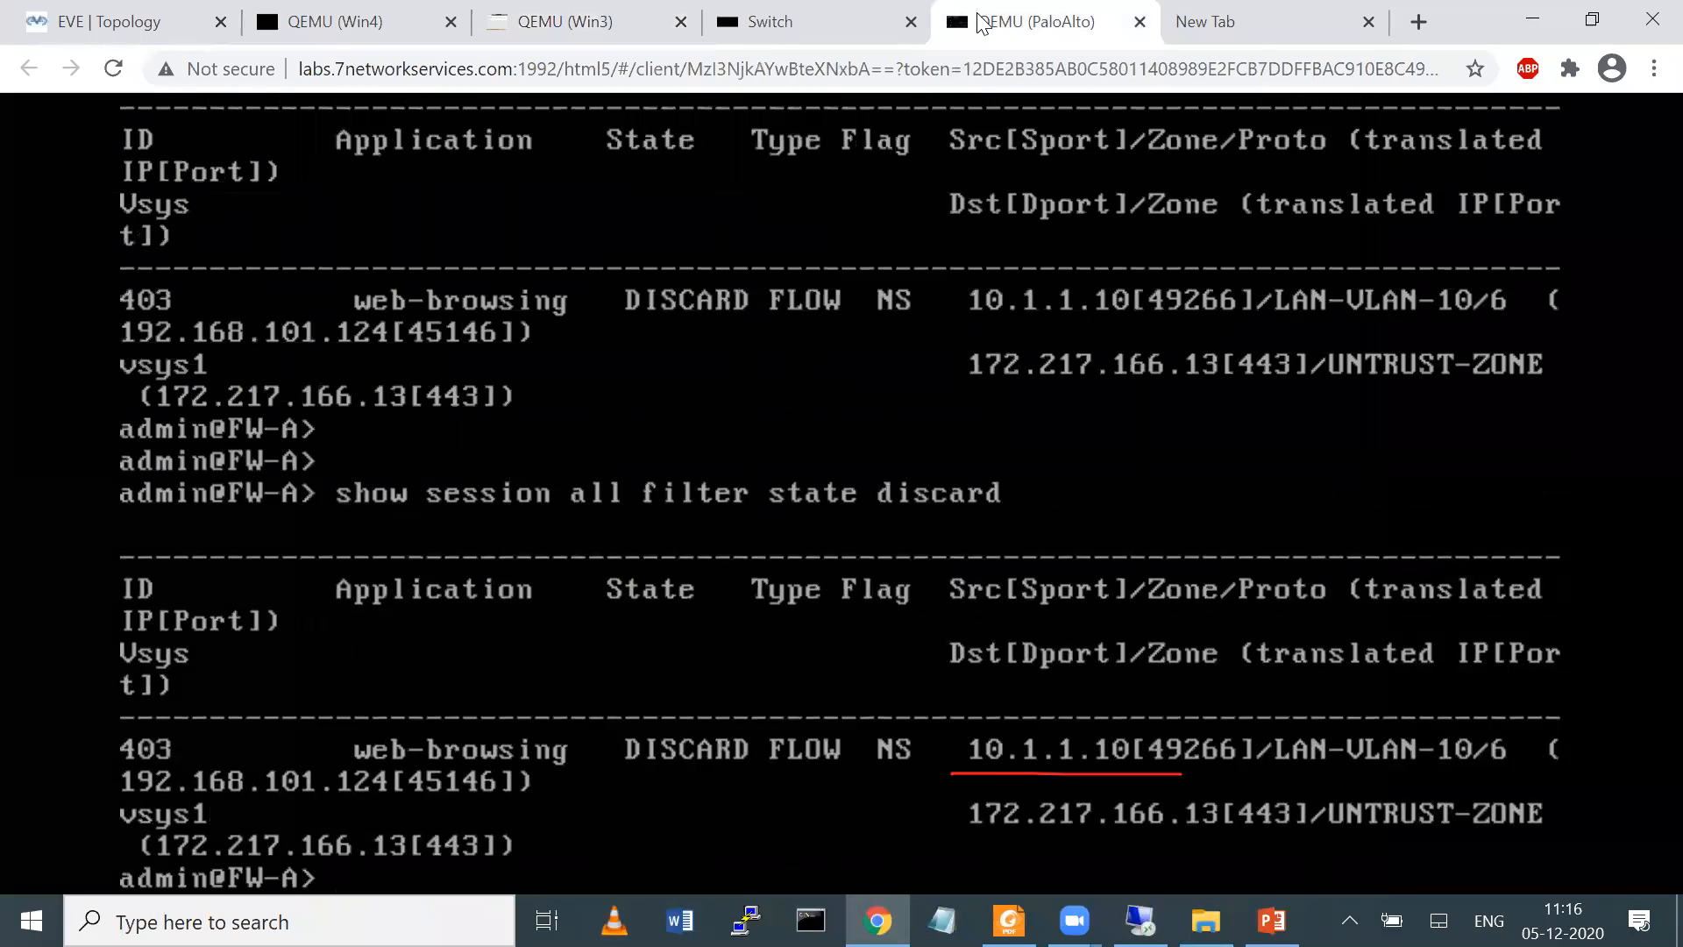
{"action": "key", "text": "Return"}
{"action": "key", "text": "Return"}
{"action": "key", "text": "Return"}
{"action": "key", "text": "Return"}
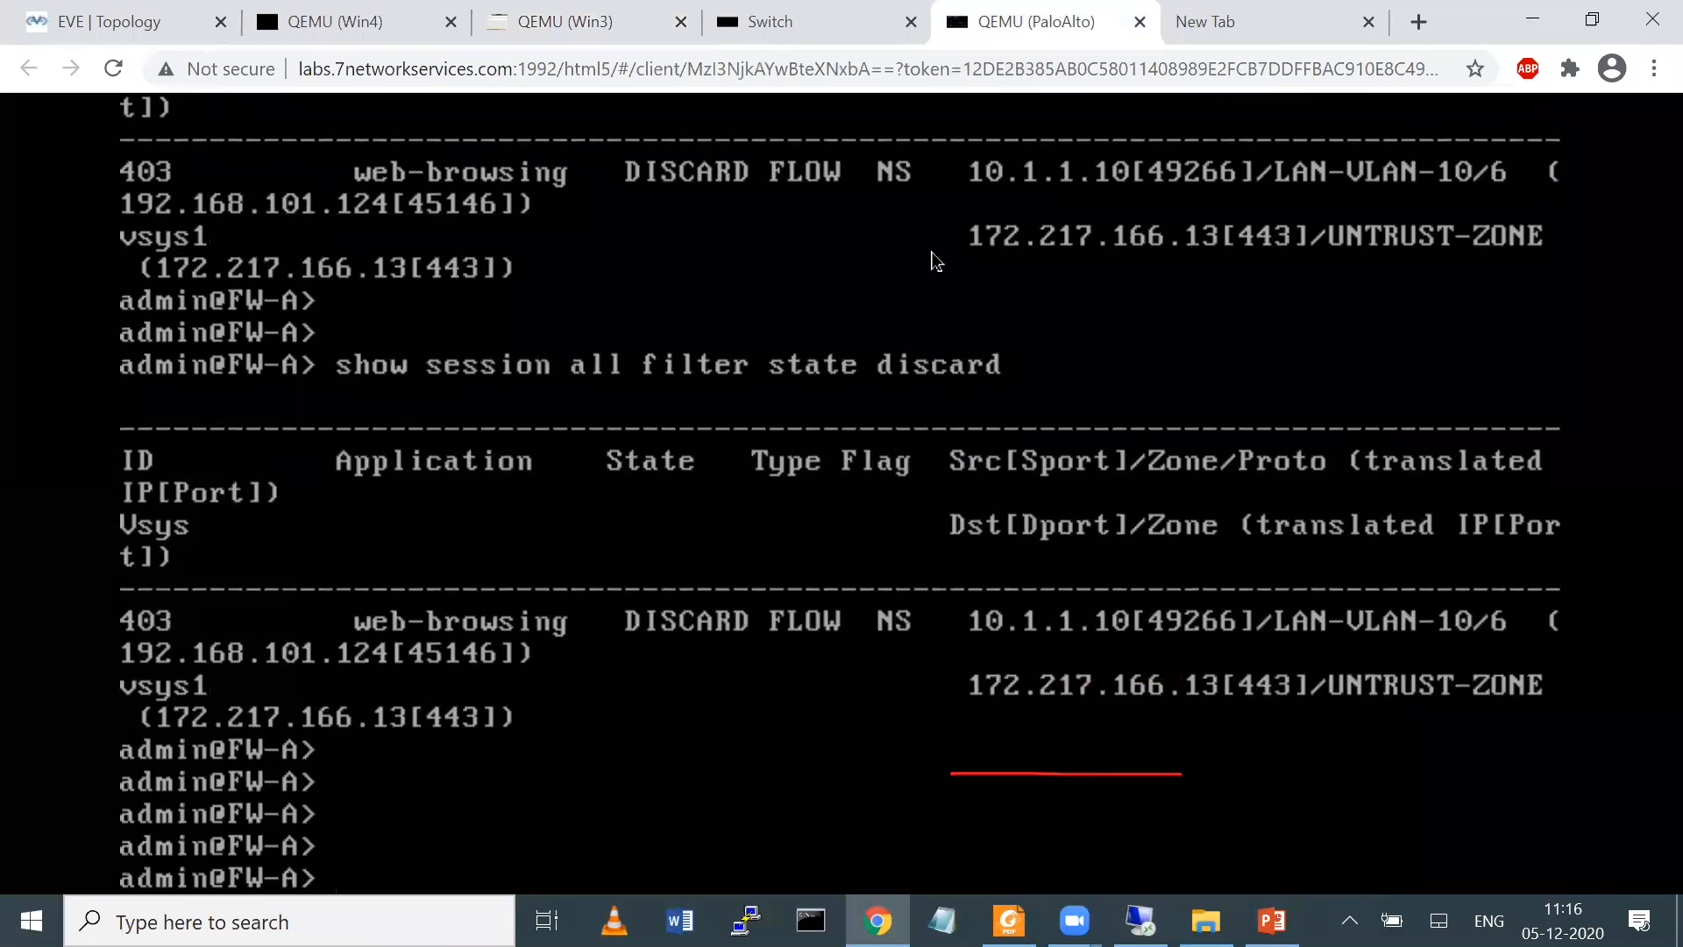